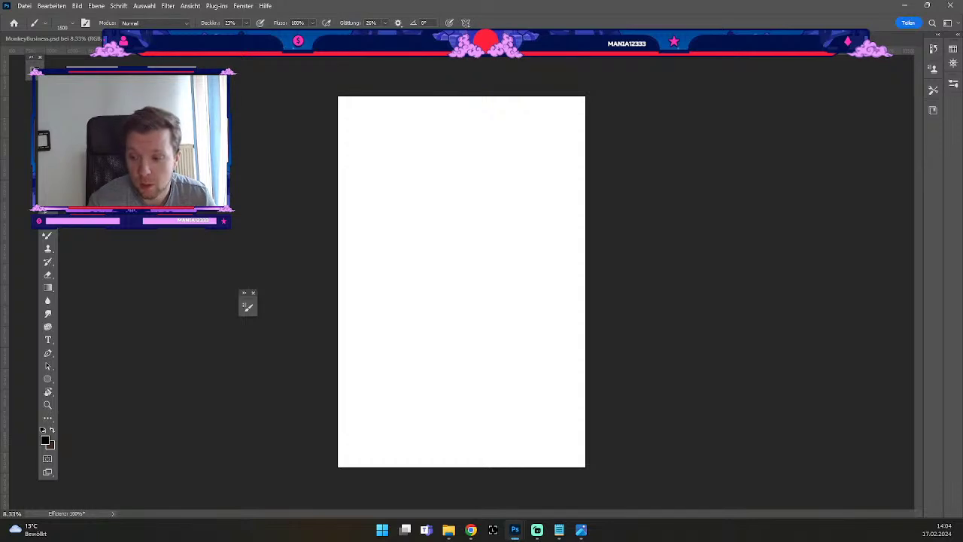
pyautogui.press('super+d')
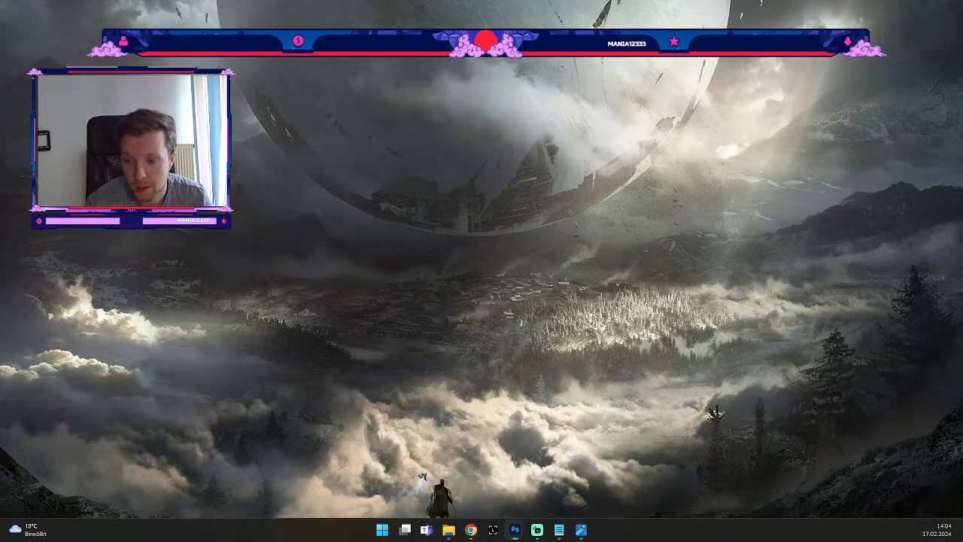
pyautogui.press('super+d')
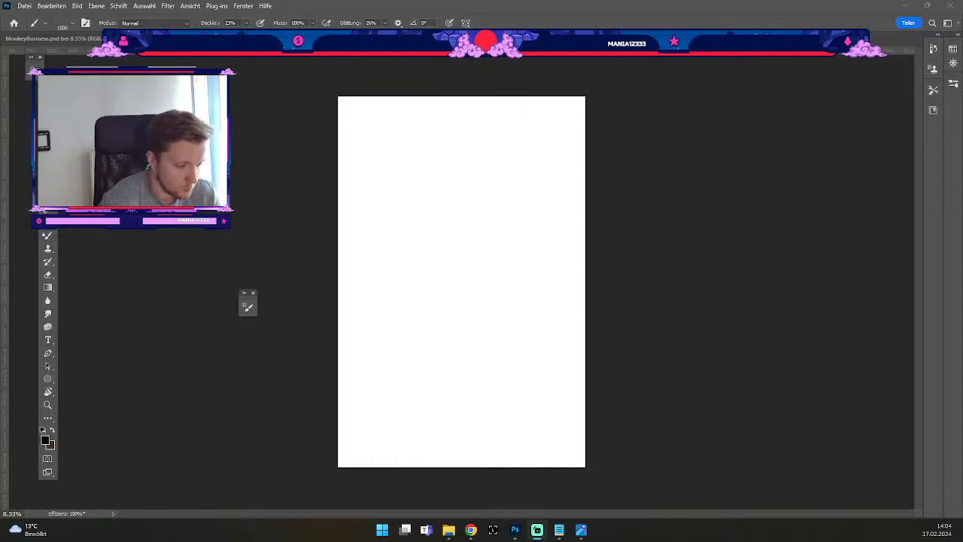
# Add a new empty layer above the background and activate the Brush tool for painting on it.
pyautogui.press('F7')
pyautogui.click(265, 268)
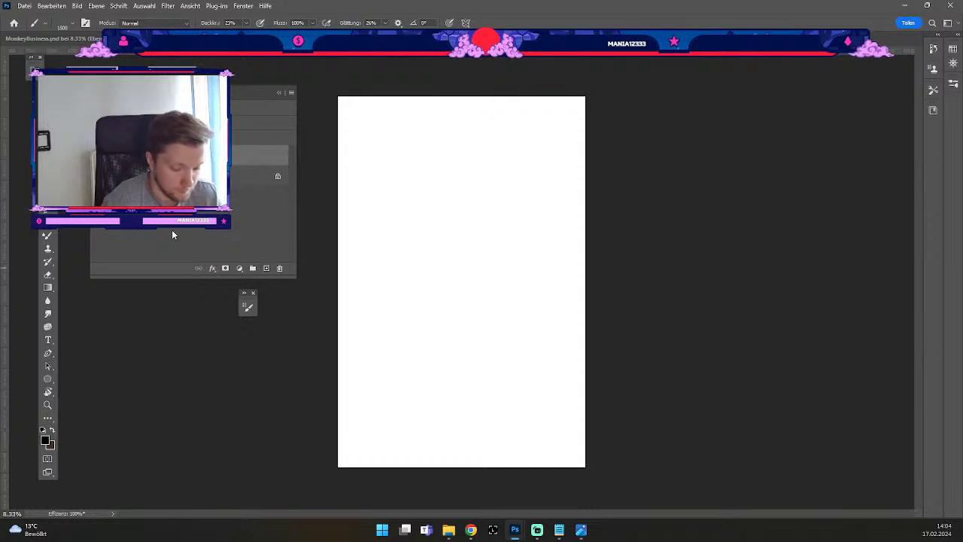
pyautogui.click(462, 233)
pyautogui.press('b')
pyautogui.press('odiaeresis')
pyautogui.press('odiaeresis')
pyautogui.press('odiaeresis')
pyautogui.press('#')
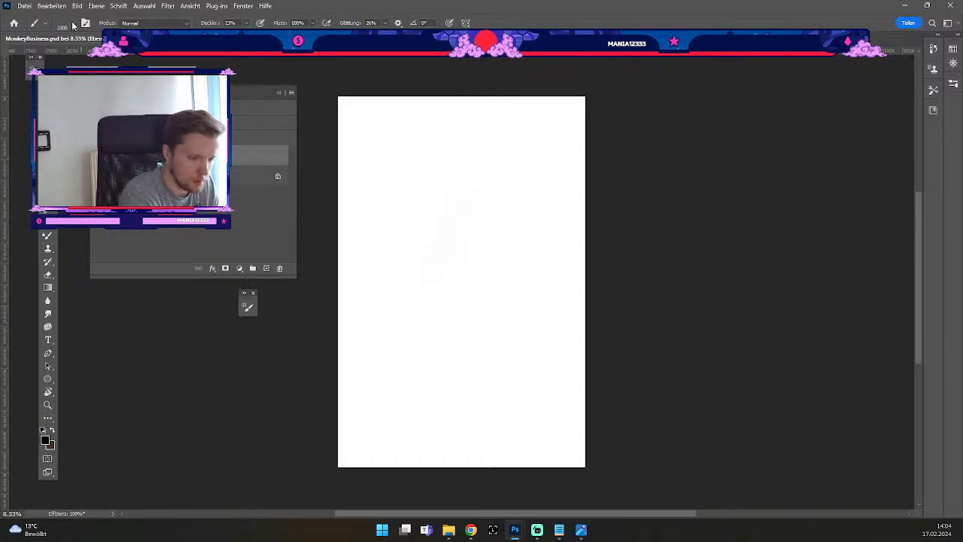
# Choose a hard round brush from the brush presets and set its opacity to 100 %.
pyautogui.click(73, 23)
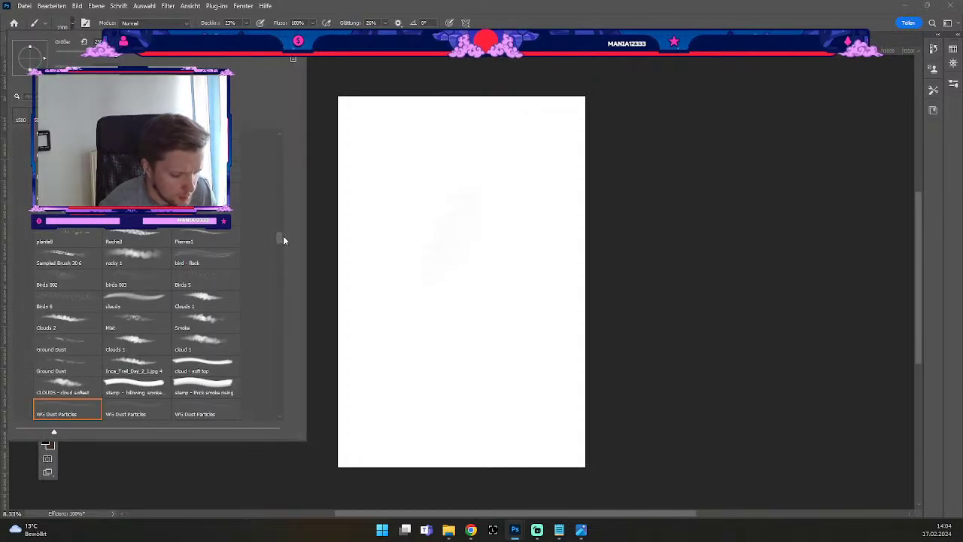
pyautogui.scroll(4, 277, 162)
pyautogui.scroll(5, 281, 139)
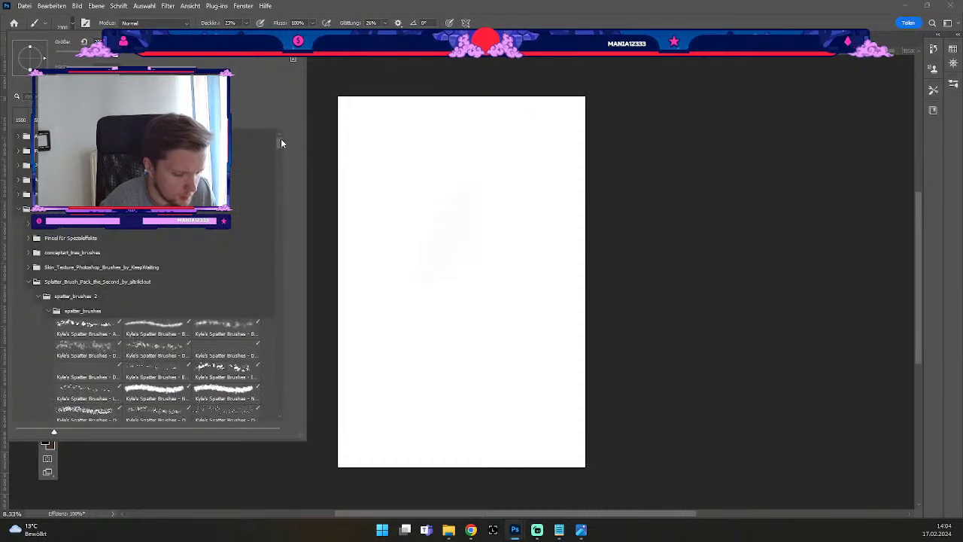
pyautogui.click(18, 136)
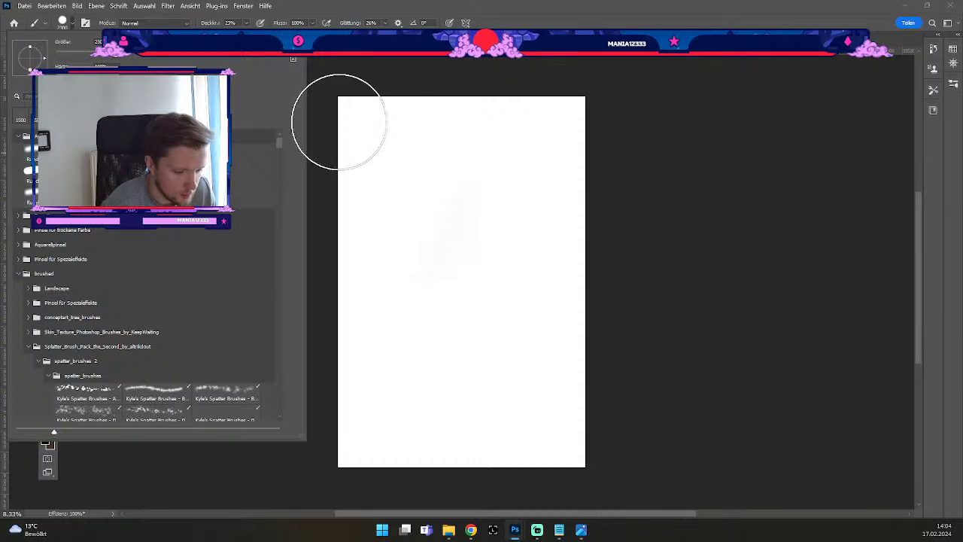
pyautogui.moveTo(446, 154); pyautogui.dragTo(447, 169)
pyautogui.hotkey('ctrl', 'z')
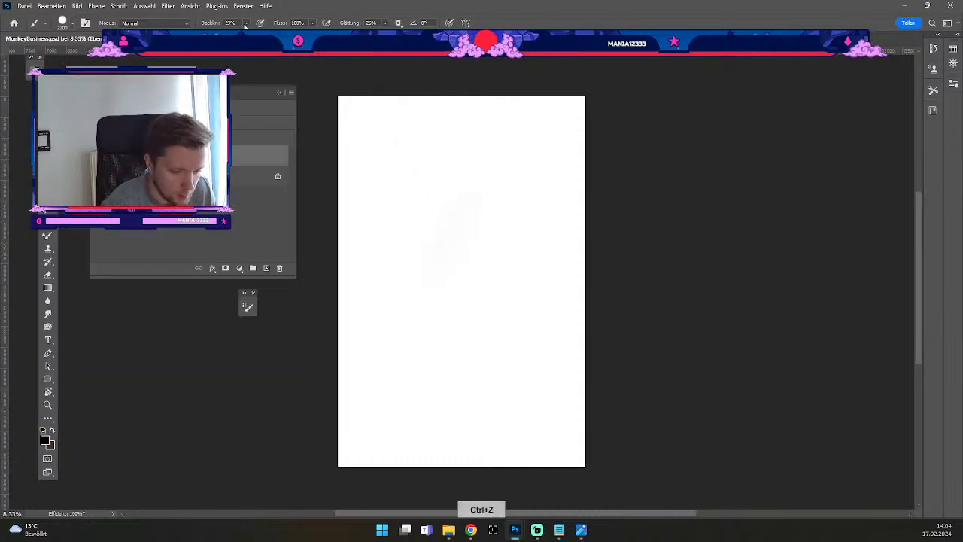
pyautogui.moveTo(246, 24); pyautogui.dragTo(286, 36)
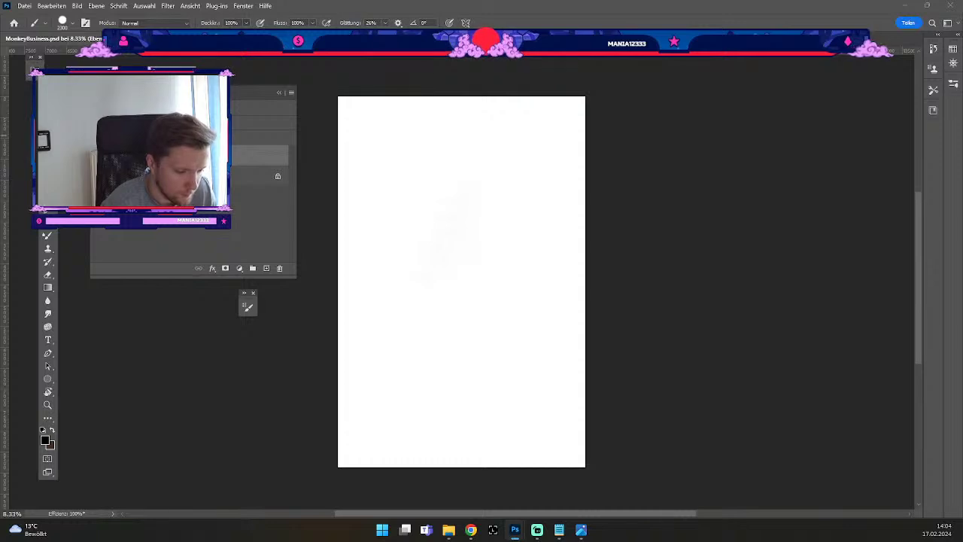
# Reduce the brush size to about 30 px, checking the line thickness with trial strokes and undoing them.
pyautogui.press('odiaeresis')
pyautogui.press('odiaeresis')
pyautogui.press('odiaeresis')
pyautogui.press('odiaeresis')
pyautogui.press('odiaeresis')
pyautogui.press('odiaeresis')
pyautogui.press('odiaeresis')
pyautogui.press('odiaeresis')
pyautogui.press('odiaeresis')
pyautogui.press('odiaeresis')
pyautogui.press('odiaeresis')
pyautogui.press('odiaeresis')
pyautogui.press('odiaeresis')
pyautogui.press('odiaeresis')
pyautogui.press('odiaeresis')
pyautogui.press('odiaeresis')
pyautogui.press('odiaeresis')
pyautogui.press('odiaeresis')
pyautogui.press('odiaeresis')
pyautogui.press('odiaeresis')
pyautogui.press('odiaeresis')
pyautogui.moveTo(409, 211); pyautogui.dragTo(478, 201)
pyautogui.hotkey('ctrl', 'z')
pyautogui.press('odiaeresis')
pyautogui.press('odiaeresis')
pyautogui.press('odiaeresis')
pyautogui.press('odiaeresis')
pyautogui.press('odiaeresis')
pyautogui.press('odiaeresis')
pyautogui.press('odiaeresis')
pyautogui.press('odiaeresis')
pyautogui.press('odiaeresis')
pyautogui.press('odiaeresis')
pyautogui.moveTo(394, 206)
pyautogui.mouseDown()
pyautogui.moveTo(490, 190)
pyautogui.moveTo(508, 240)
pyautogui.mouseUp()
pyautogui.hotkey('ctrl', 'z')
pyautogui.hotkey('ctrl', 'z')
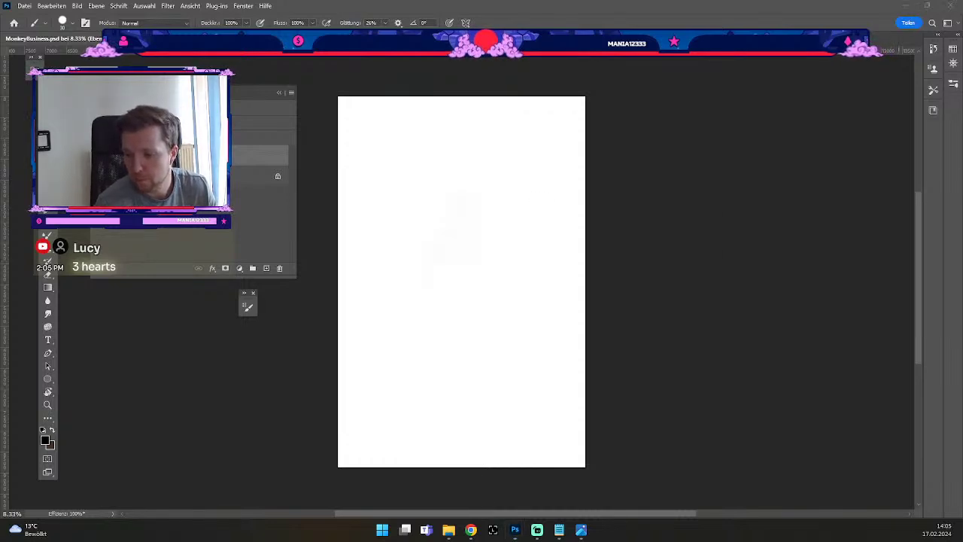
pyautogui.press('super+d')
pyautogui.press('super+d')
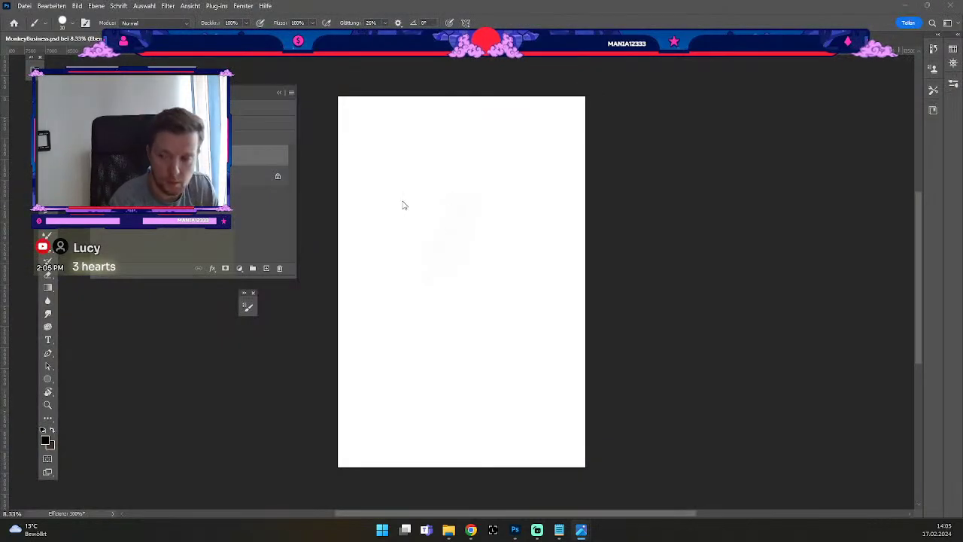
# Set the brush smoothing to 5 % and fine-tune the thin tip with trial strokes, undoing each one.
pyautogui.press('b')
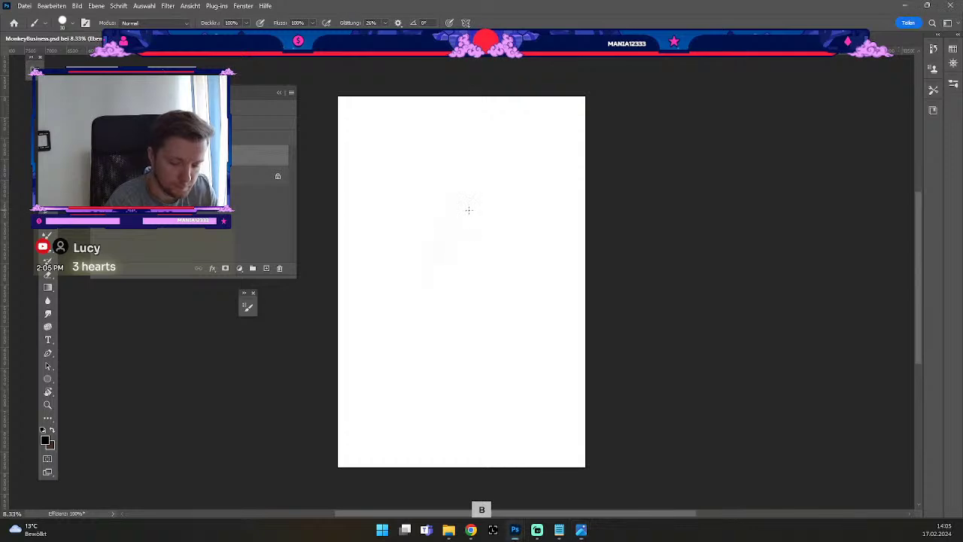
pyautogui.moveTo(393, 203); pyautogui.dragTo(525, 198)
pyautogui.hotkey('ctrl', 'z')
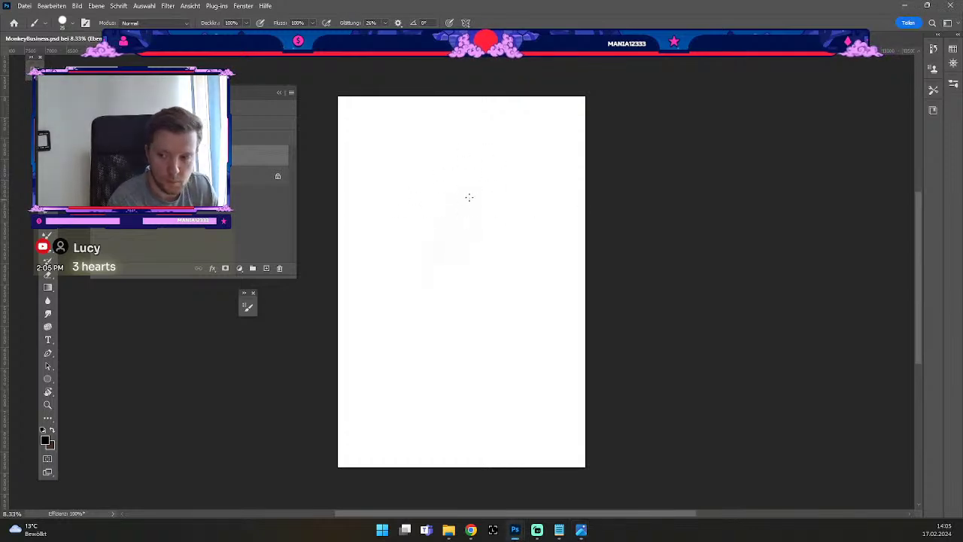
pyautogui.moveTo(440, 174)
pyautogui.mouseDown()
pyautogui.moveTo(504, 222)
pyautogui.moveTo(454, 185)
pyautogui.mouseUp()
pyautogui.hotkey('ctrl', 'z')
pyautogui.press('#')
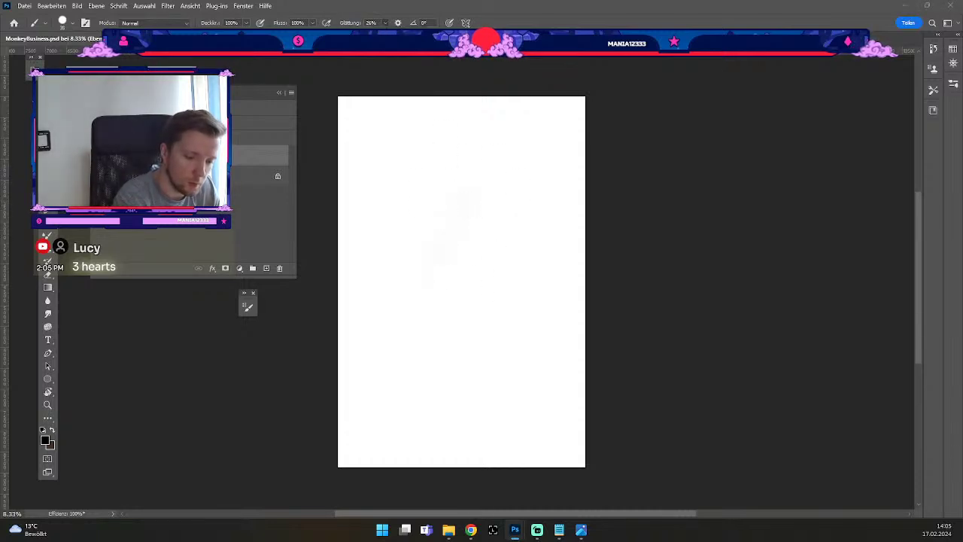
pyautogui.moveTo(518, 195); pyautogui.dragTo(512, 311)
pyautogui.hotkey('ctrl', 'z')
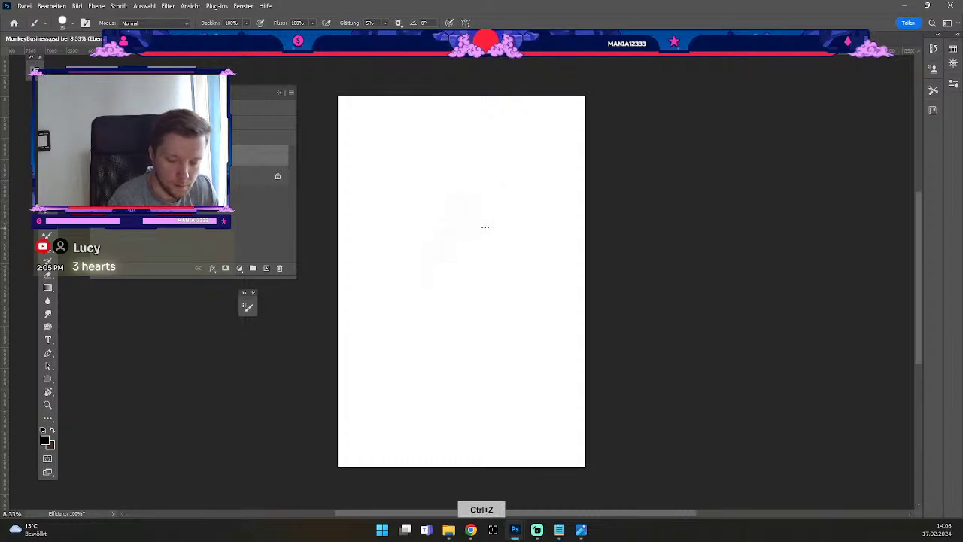
pyautogui.moveTo(456, 155)
pyautogui.mouseDown()
pyautogui.moveTo(537, 215)
pyautogui.moveTo(385, 207)
pyautogui.mouseUp()
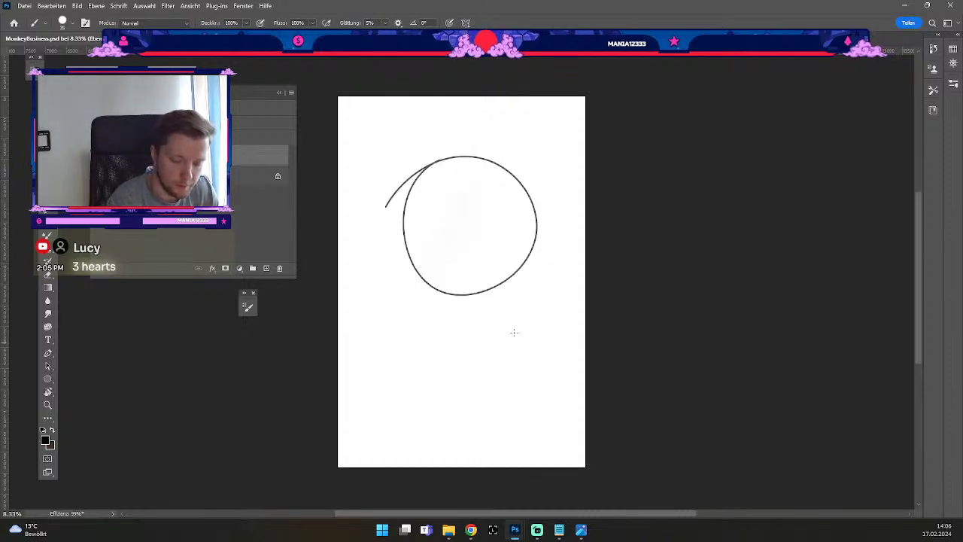
pyautogui.hotkey('ctrl', 'z')
pyautogui.moveTo(459, 144)
pyautogui.mouseDown()
pyautogui.moveTo(531, 185)
pyautogui.moveTo(460, 145)
pyautogui.mouseUp()
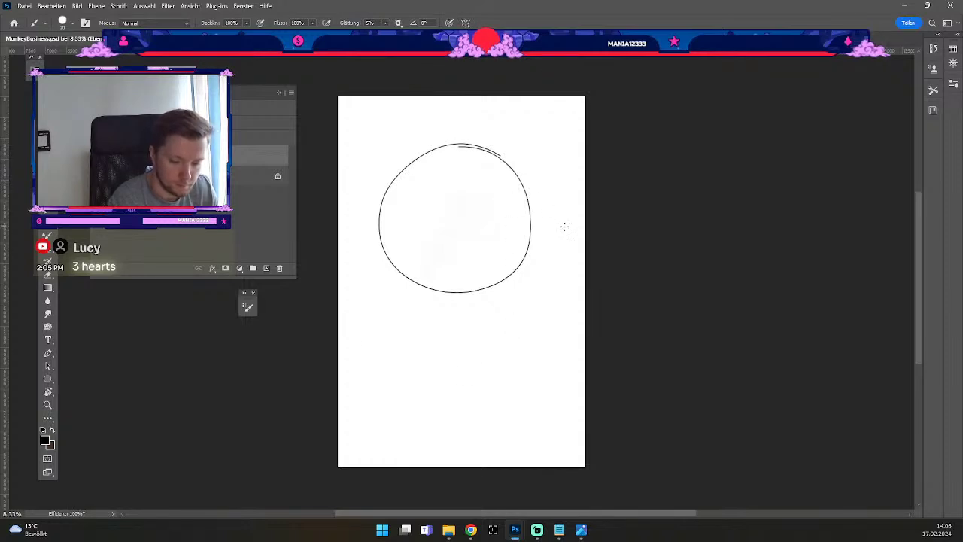
pyautogui.hotkey('ctrl', 'z')
# Sketch a large rough circle in the upper half of the page, with short arcs along its upper right edge.
pyautogui.moveTo(522, 180)
pyautogui.mouseDown()
pyautogui.moveTo(402, 223)
pyautogui.moveTo(450, 161)
pyautogui.moveTo(540, 216)
pyautogui.moveTo(452, 163)
pyautogui.mouseUp()
pyautogui.hotkey('ctrl', 'z')
pyautogui.moveTo(399, 200); pyautogui.dragTo(363, 265)
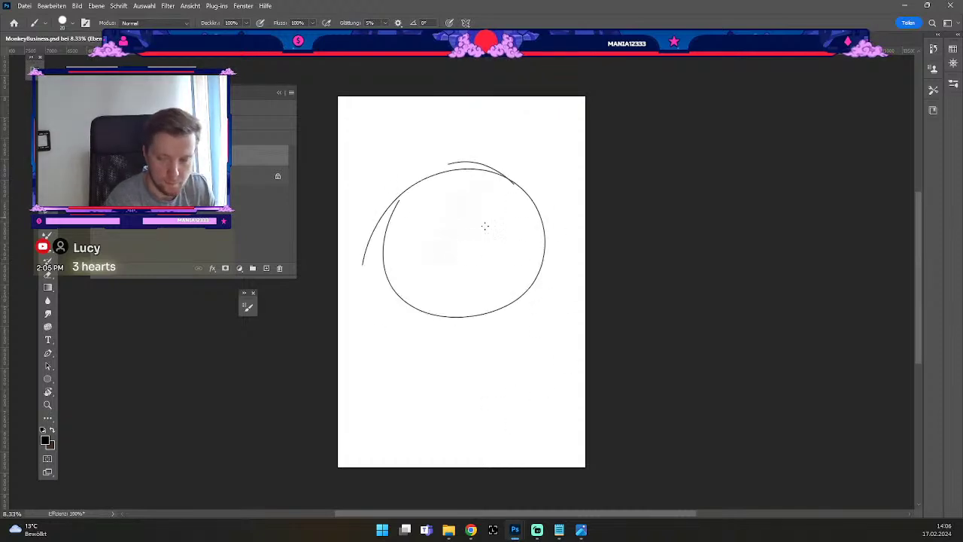
pyautogui.hotkey('ctrl', 'z')
pyautogui.moveTo(515, 185)
pyautogui.mouseDown()
pyautogui.moveTo(505, 281)
pyautogui.moveTo(531, 197)
pyautogui.mouseUp()
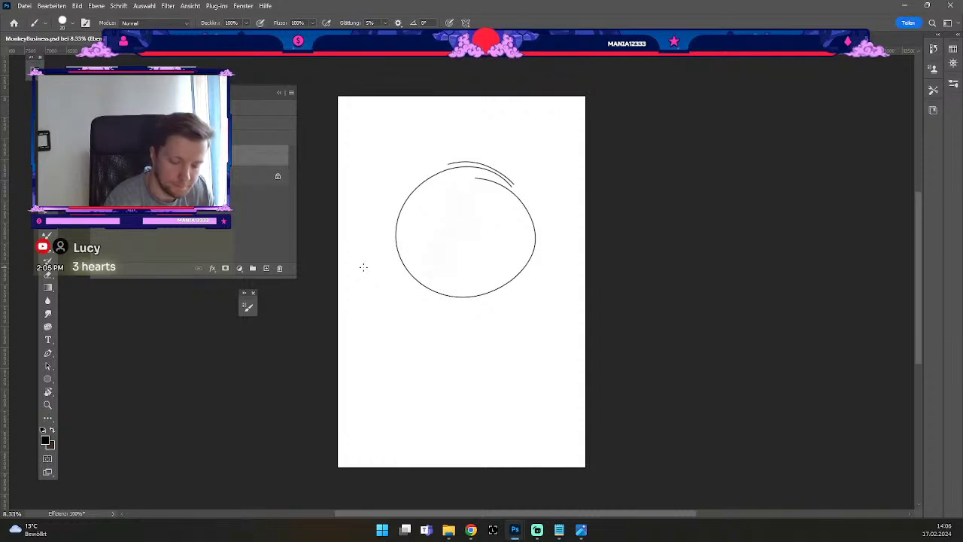
# Draw a vertical centre line through the circle and well below it, plus a slightly curved horizontal guideline across the circle's upper part.
pyautogui.moveTo(464, 187); pyautogui.dragTo(464, 412)
pyautogui.hotkey('ctrl', 'z')
pyautogui.moveTo(463, 156); pyautogui.dragTo(461, 374)
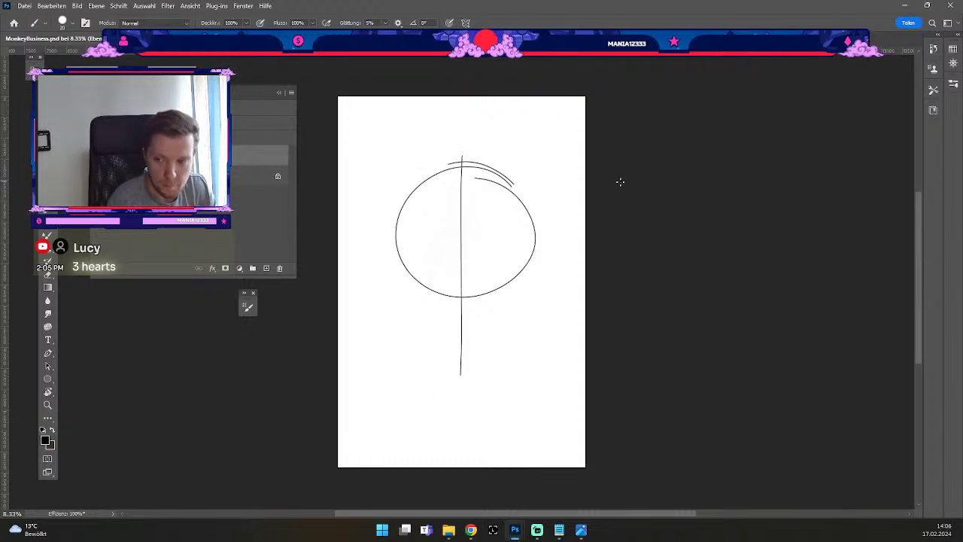
pyautogui.moveTo(426, 193); pyautogui.dragTo(494, 192)
pyautogui.hotkey('ctrl', 'z')
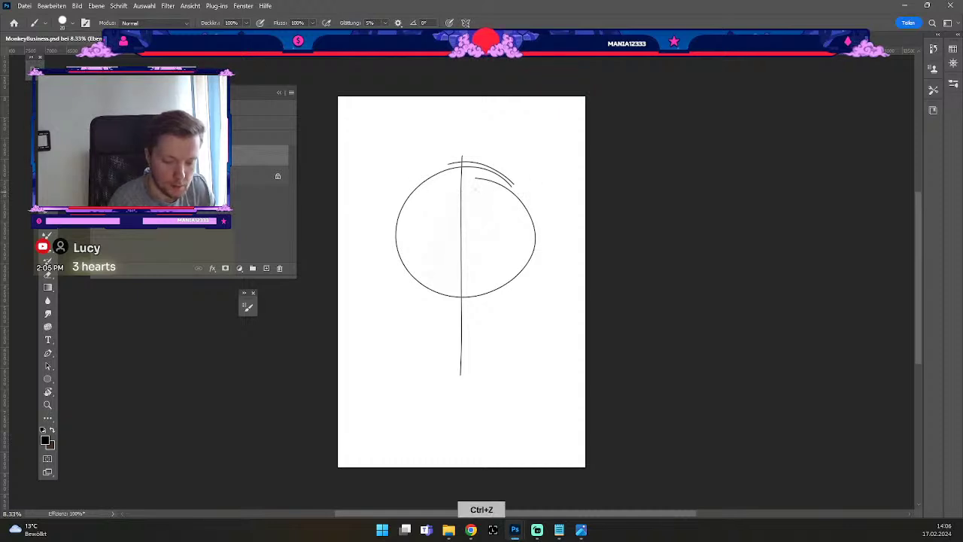
pyautogui.moveTo(416, 202); pyautogui.dragTo(531, 200)
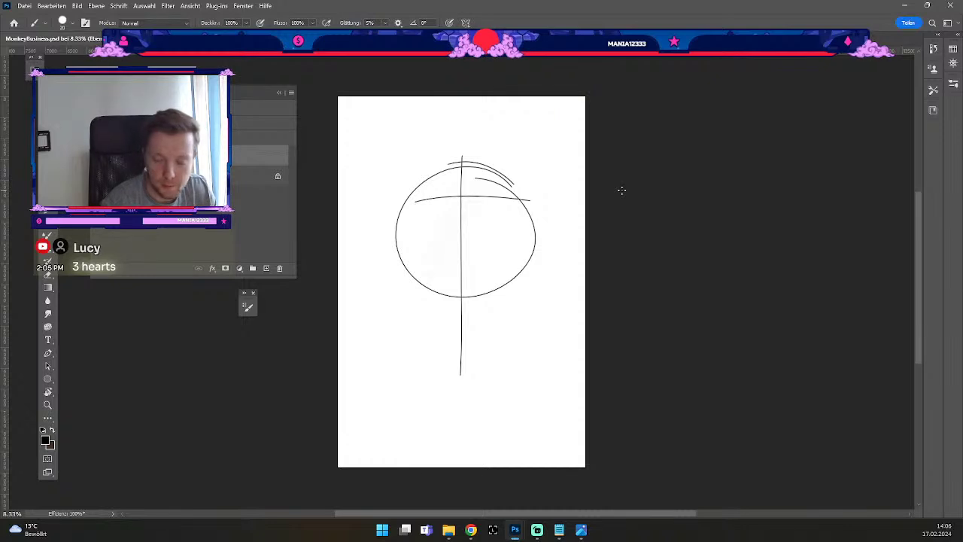
pyautogui.moveTo(441, 235); pyautogui.dragTo(527, 246)
pyautogui.hotkey('ctrl', 'z')
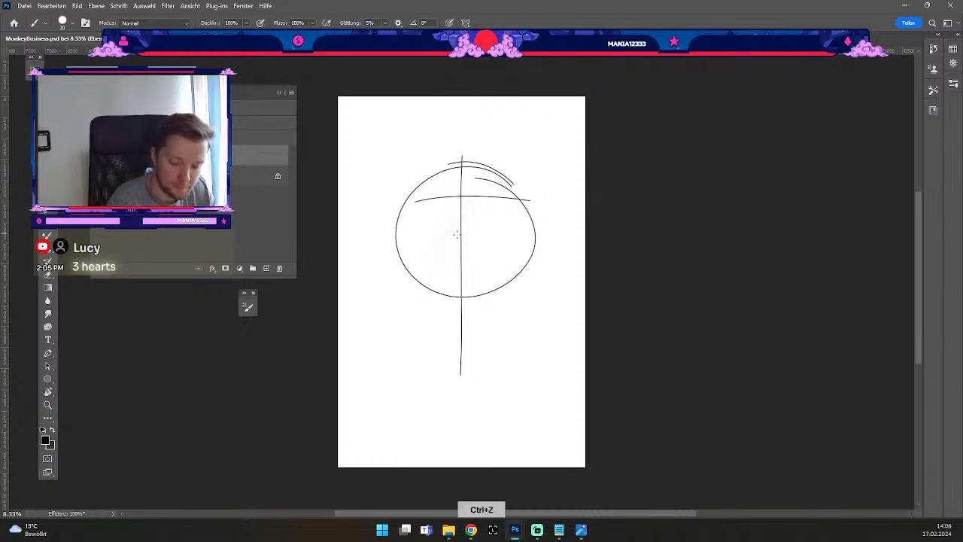
pyautogui.moveTo(419, 238); pyautogui.dragTo(505, 228)
pyautogui.hotkey('ctrl', 'z')
pyautogui.hotkey('ctrl', 'z')
pyautogui.moveTo(426, 235); pyautogui.dragTo(488, 227)
pyautogui.hotkey('ctrl', 'z')
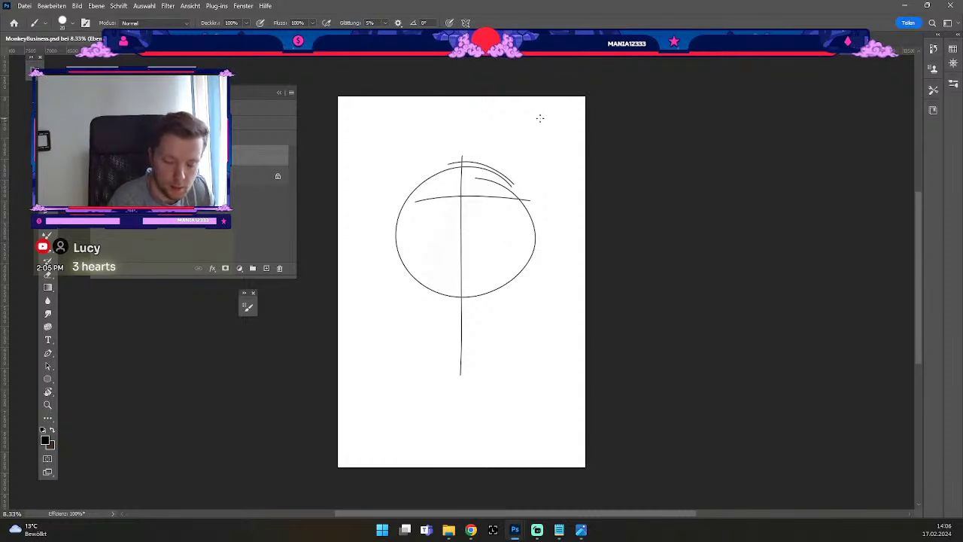
# Draw a gently arched line above the horizontal guideline, from outside the circle's left edge to the centre line.
pyautogui.moveTo(422, 179); pyautogui.dragTo(526, 183)
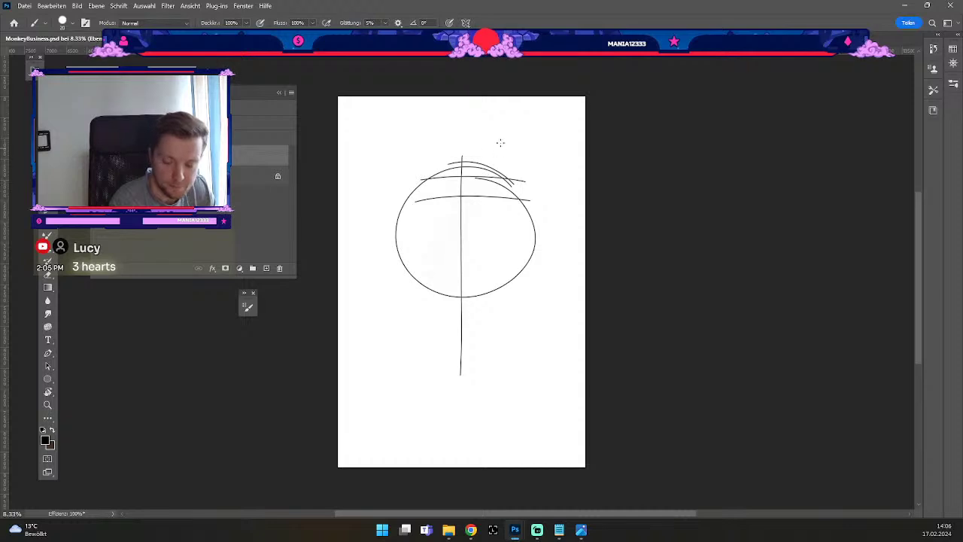
pyautogui.hotkey('ctrl', 'z')
pyautogui.moveTo(388, 182)
pyautogui.mouseDown()
pyautogui.moveTo(460, 170)
pyautogui.moveTo(395, 183)
pyautogui.mouseUp()
pyautogui.hotkey('ctrl', 'z')
# Draw the matching arched line from the centre line past the circle's upper right edge, redrawing it until it fits.
pyautogui.moveTo(463, 176); pyautogui.dragTo(524, 178)
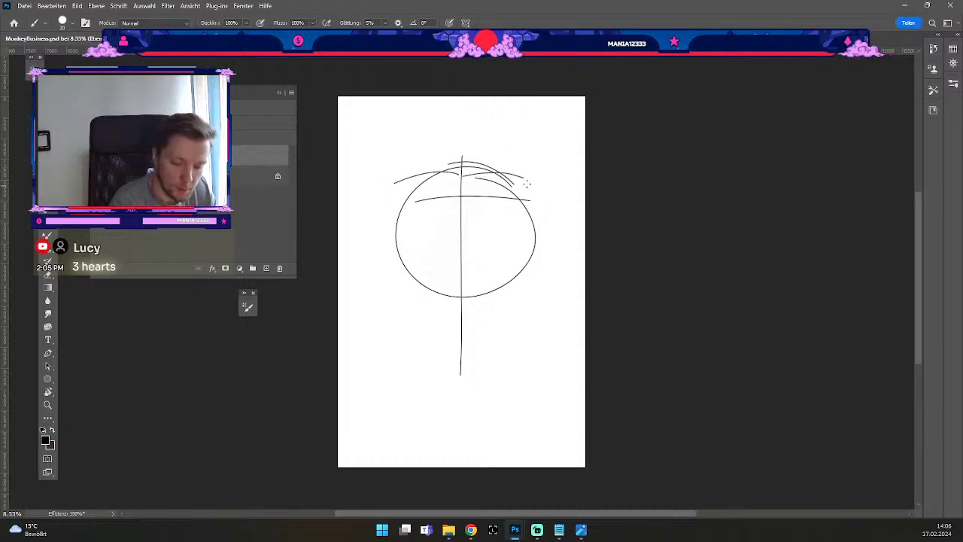
pyautogui.hotkey('ctrl', 'z')
pyautogui.moveTo(456, 171); pyautogui.dragTo(518, 173)
pyautogui.hotkey('ctrl', 'z')
pyautogui.hotkey('ctrl', 'z')
pyautogui.moveTo(455, 173); pyautogui.dragTo(524, 172)
pyautogui.hotkey('ctrl', 'z')
pyautogui.moveTo(454, 174); pyautogui.dragTo(542, 181)
pyautogui.hotkey('ctrl', 'z')
pyautogui.moveTo(455, 174)
pyautogui.mouseDown()
pyautogui.moveTo(494, 167)
pyautogui.moveTo(534, 173)
pyautogui.mouseUp()
pyautogui.hotkey('ctrl', 'z')
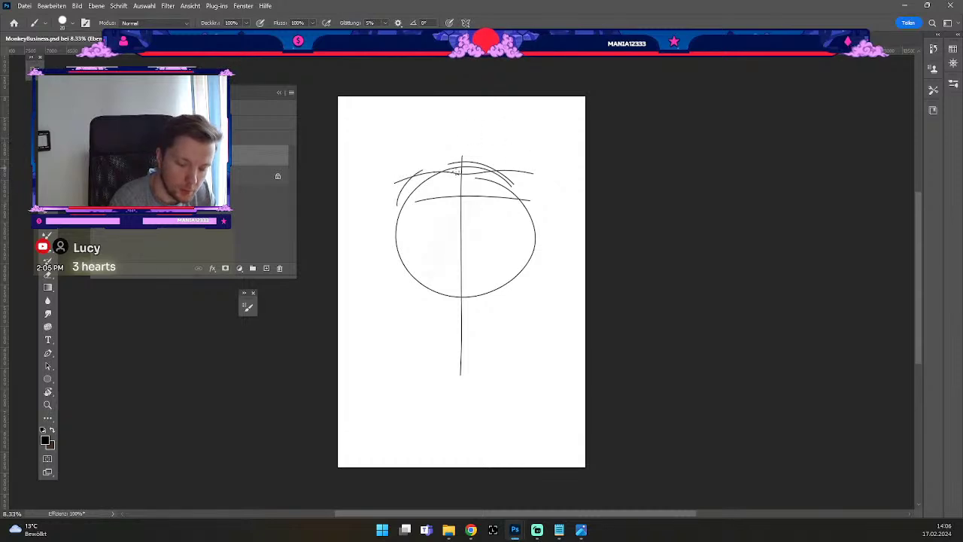
pyautogui.hotkey('ctrl', 'z')
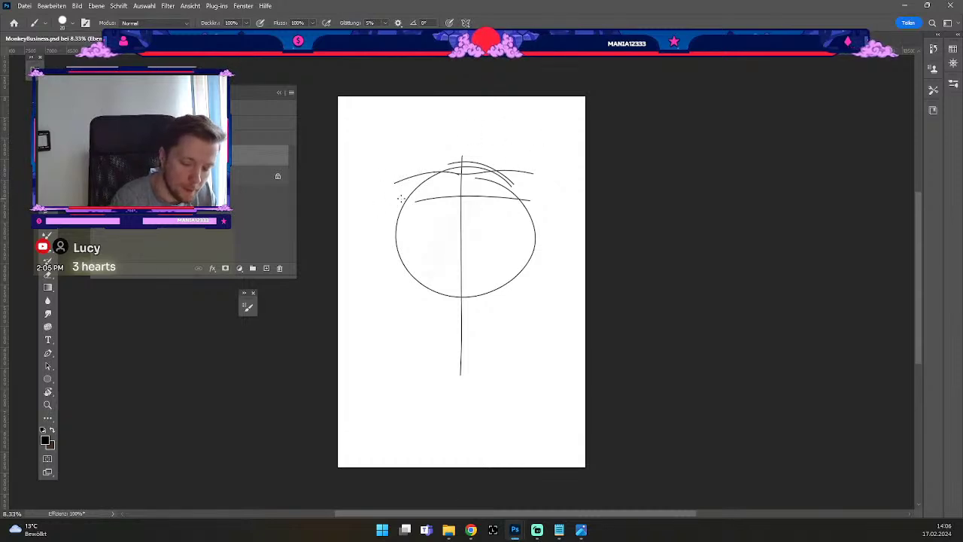
pyautogui.moveTo(381, 220); pyautogui.dragTo(374, 291)
pyautogui.hotkey('ctrl', 'z')
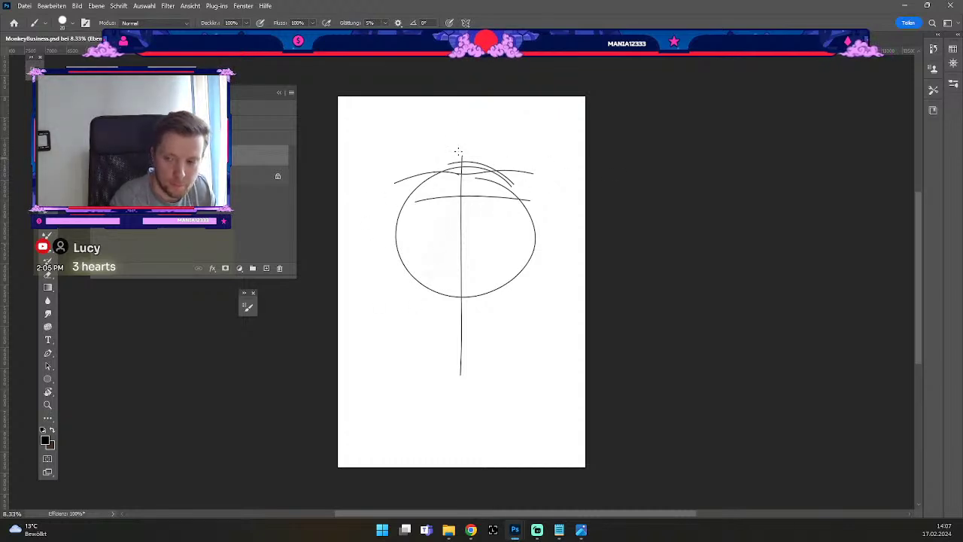
# Switch to the Eraser and replace its particle tip with a round brush tip, reducing the size to 28.
pyautogui.press('e')
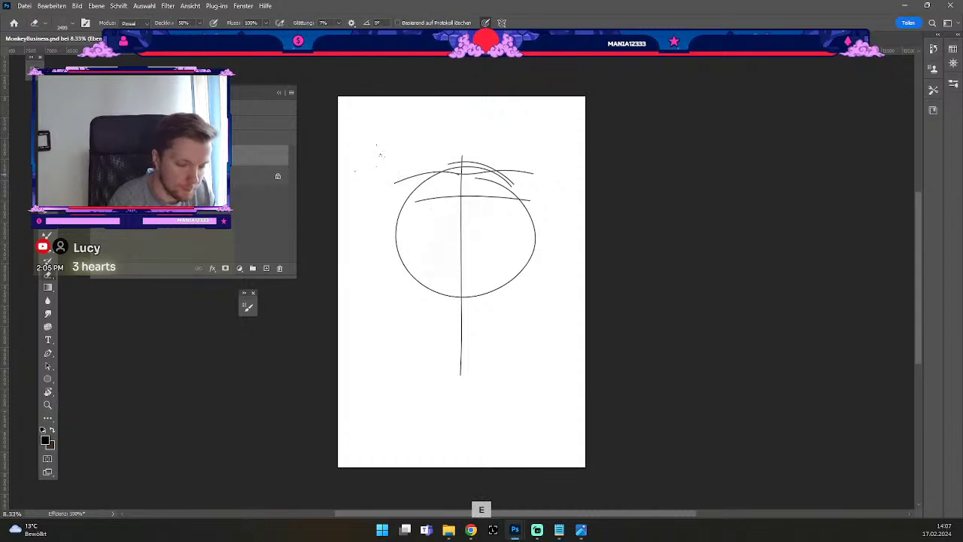
pyautogui.click(66, 25)
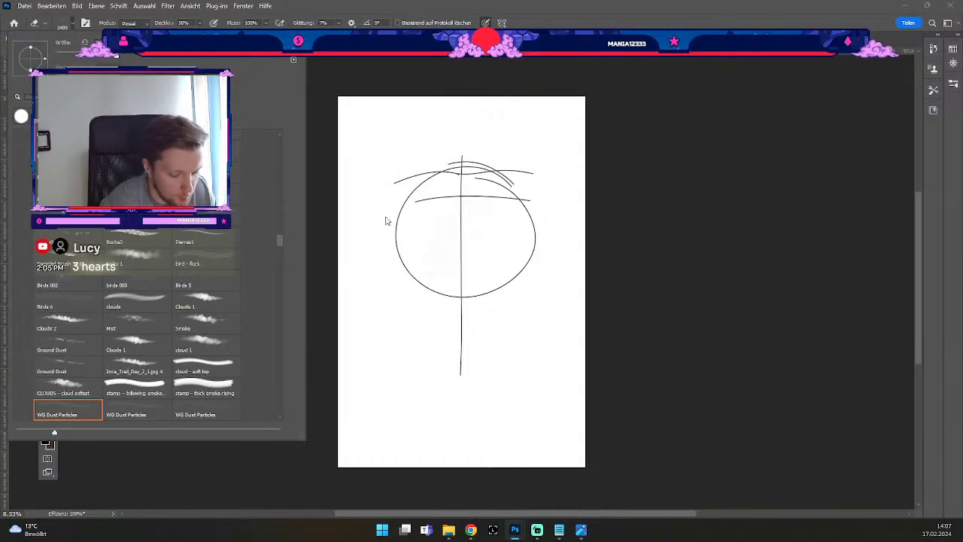
pyautogui.scroll(5, 278, 219)
pyautogui.scroll(10, 277, 128)
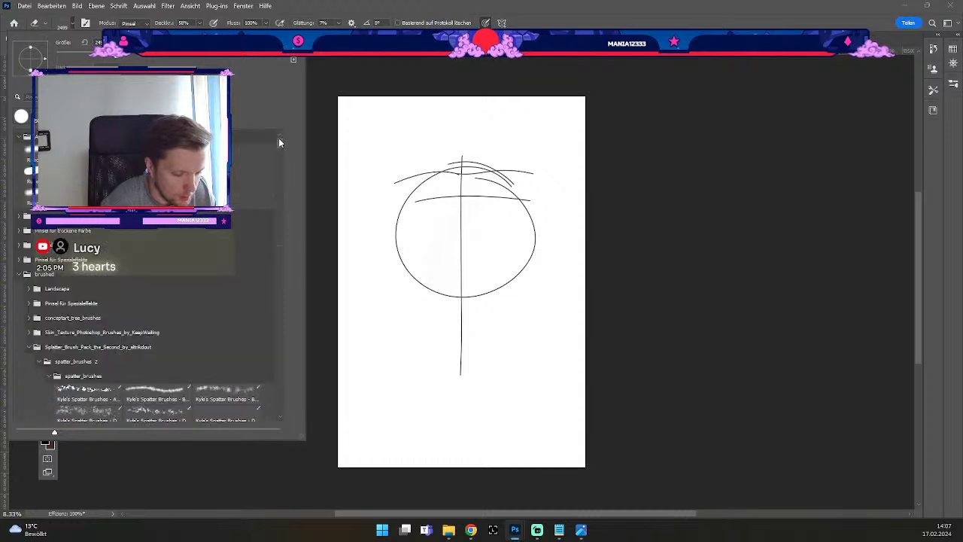
pyautogui.click(73, 25)
pyautogui.click(72, 23)
pyautogui.click(62, 57)
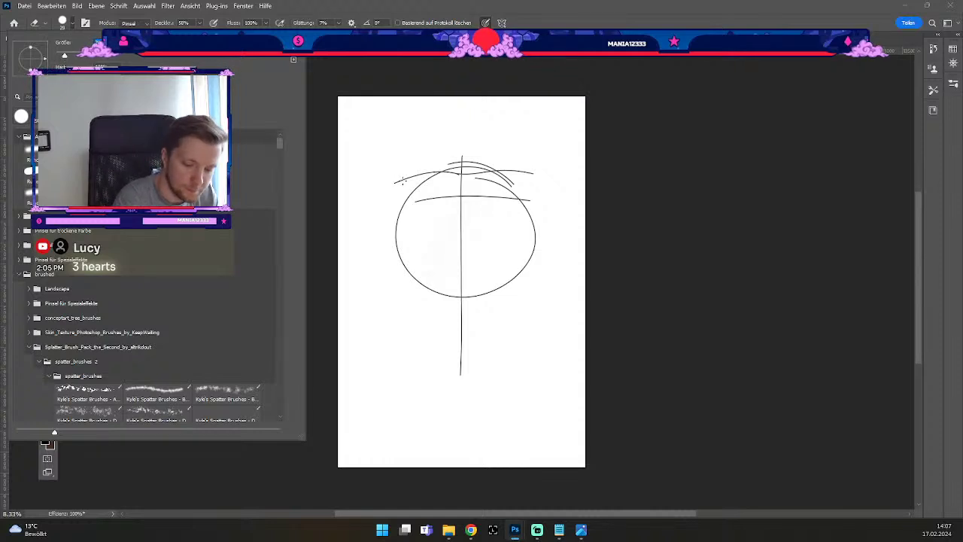
pyautogui.press('odiaeresis')
pyautogui.press('#')
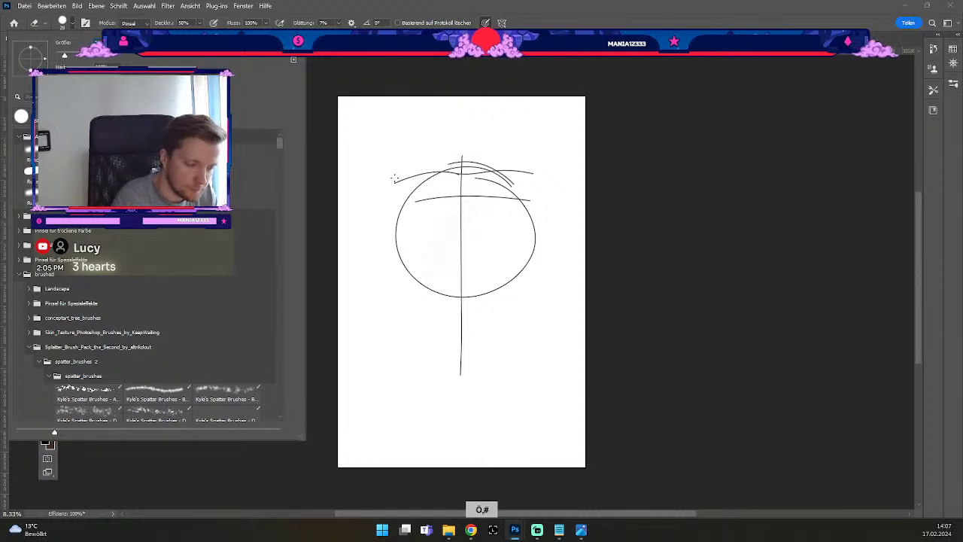
pyautogui.press('Return')
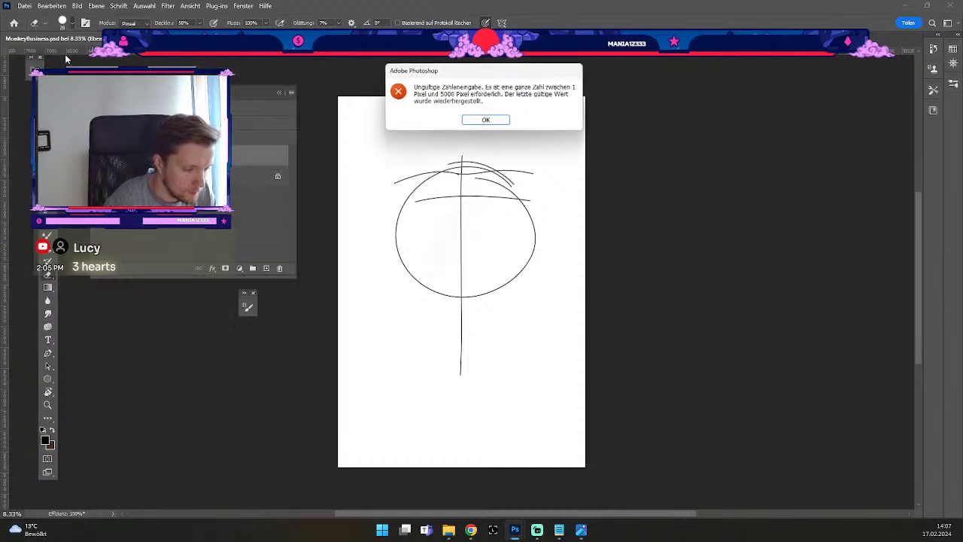
pyautogui.click(477, 119)
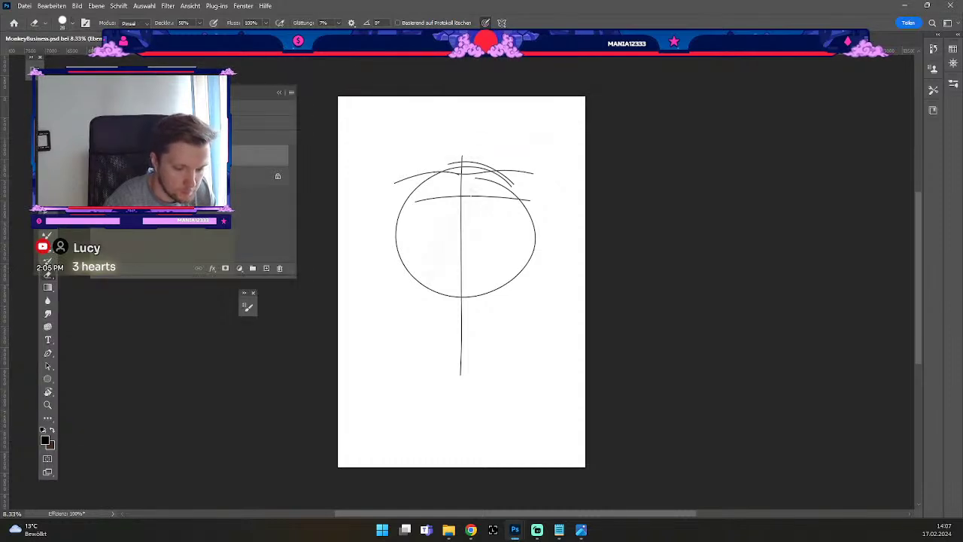
pyautogui.press('odiaeresis')
pyautogui.press('#')
pyautogui.click(475, 121)
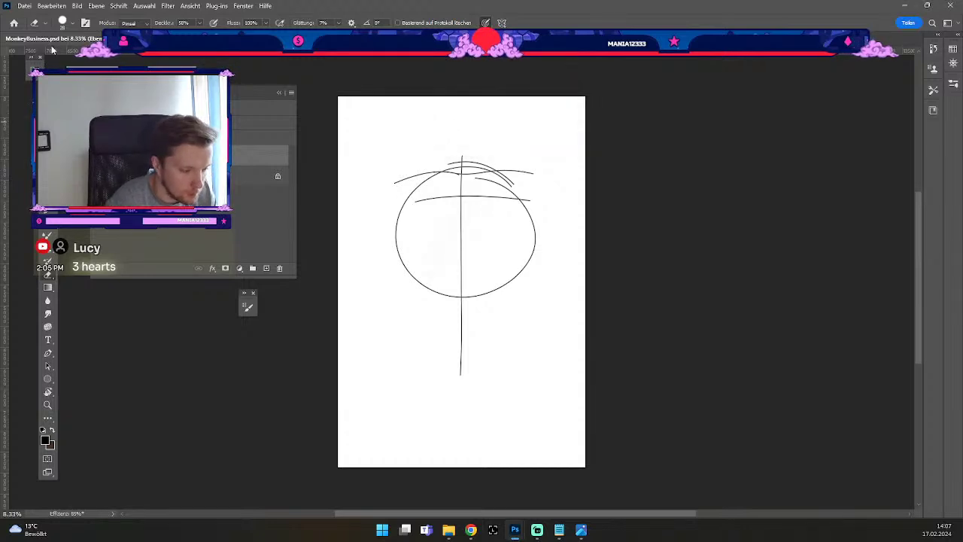
pyautogui.click(66, 24)
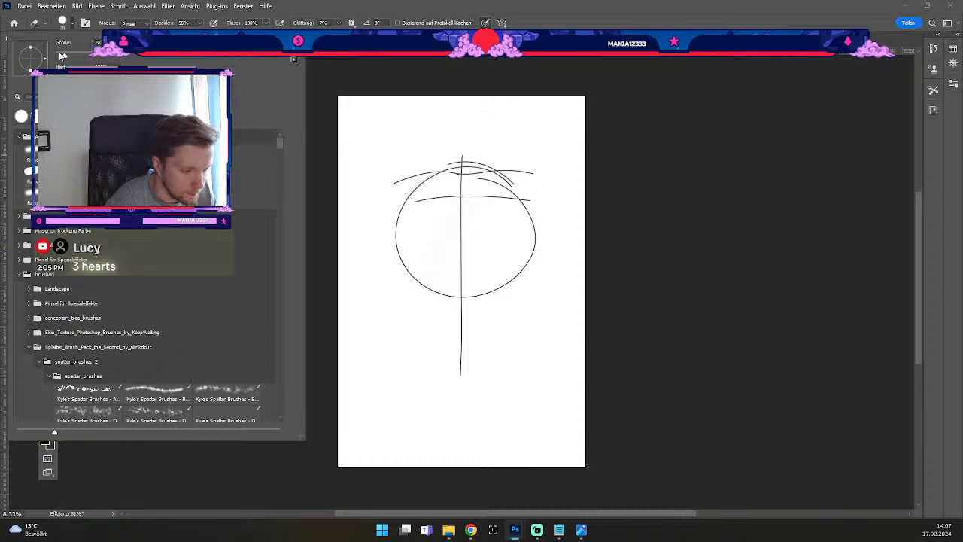
pyautogui.click(332, 76)
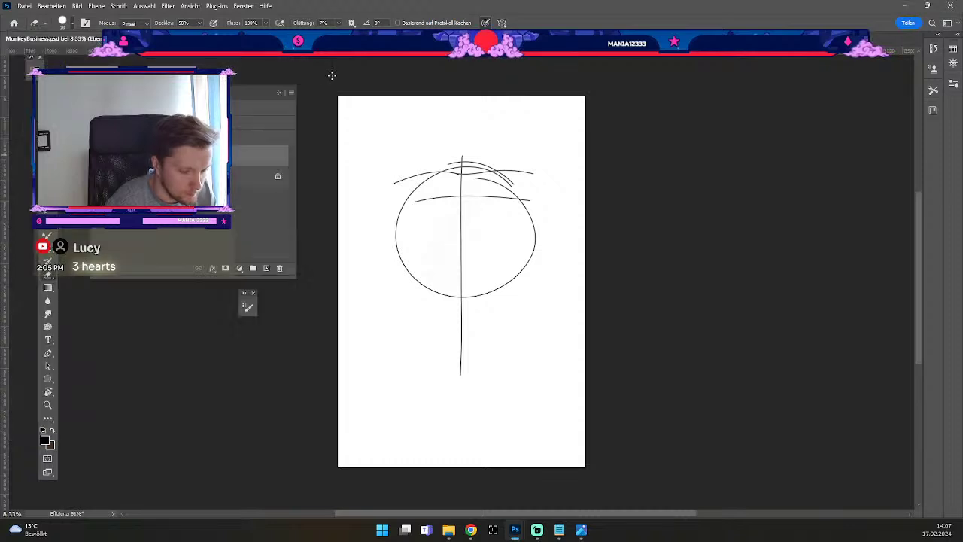
# Erase the outer ends of the upper arched line with a size 700 eraser at 100% opacity.
pyautogui.press('#')
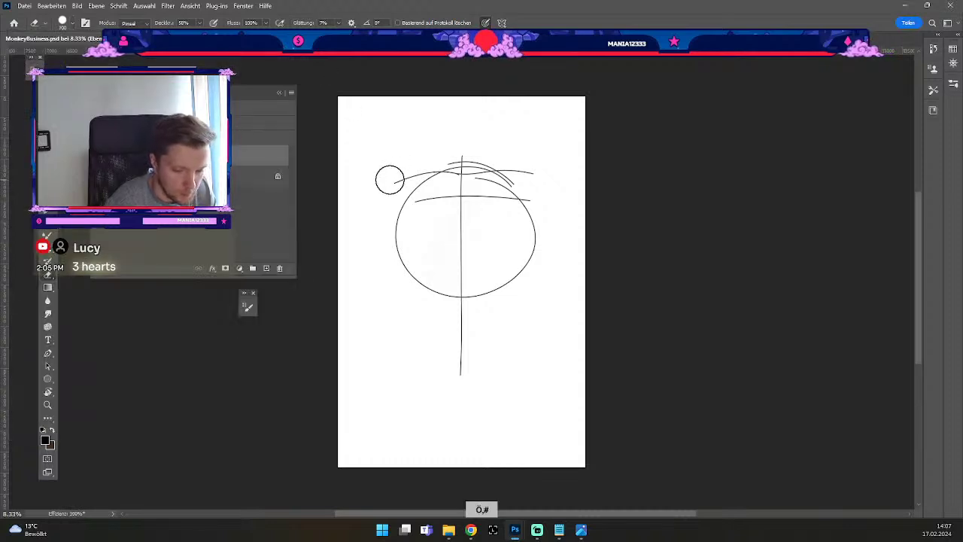
pyautogui.hotkey('ctrl', 'z')
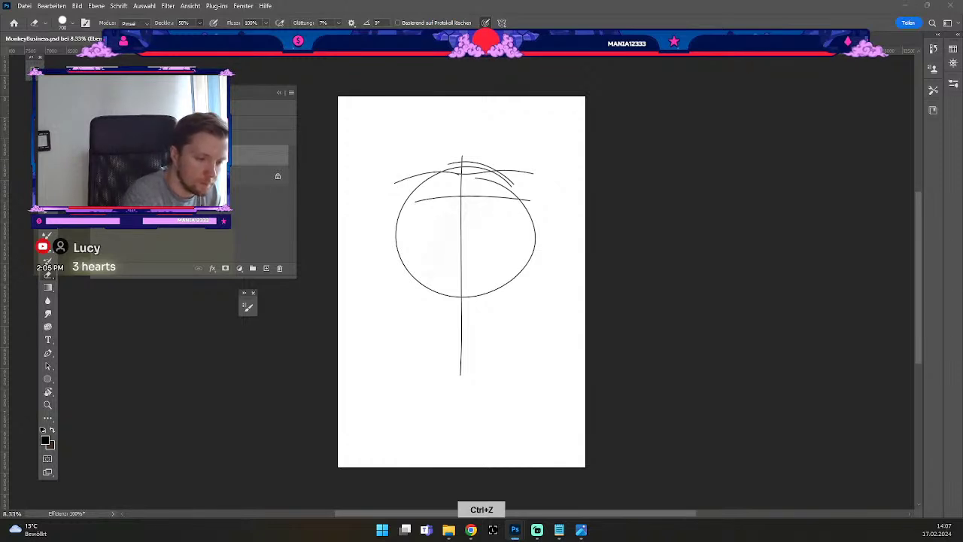
pyautogui.press('0')
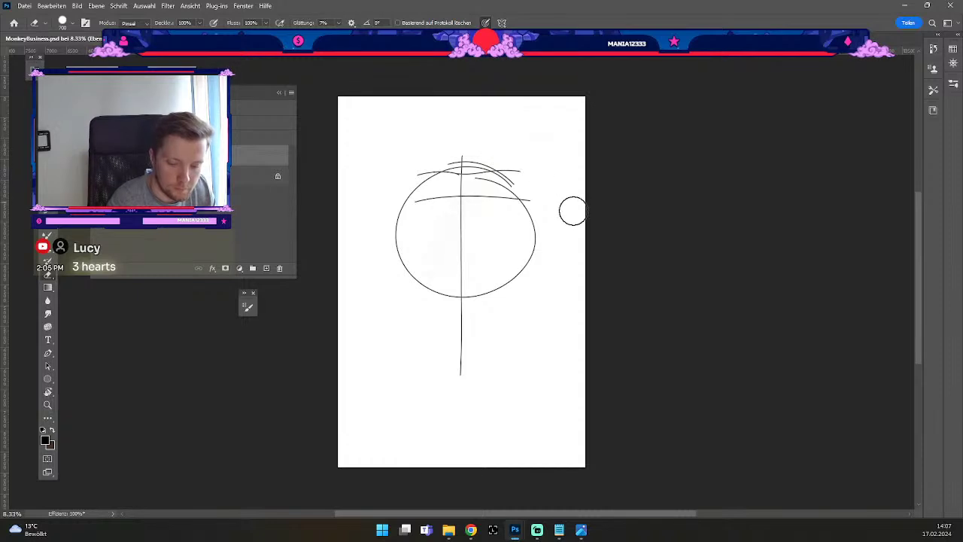
# Draw an outward-bulging curve with the Brush beside the circle's left edge, redrawing it until it fits.
pyautogui.press('b')
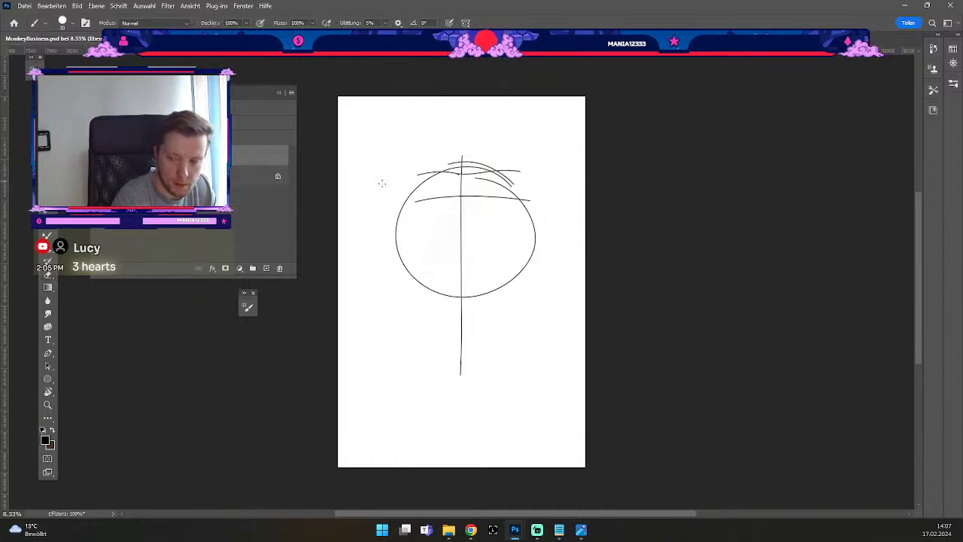
pyautogui.moveTo(396, 205); pyautogui.dragTo(375, 255)
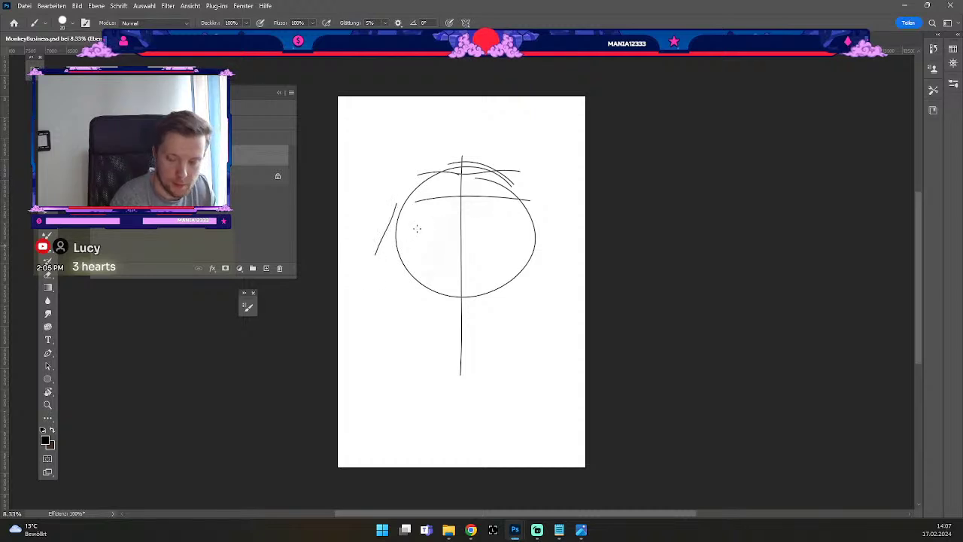
pyautogui.hotkey('ctrl', 'z')
pyautogui.moveTo(396, 202); pyautogui.dragTo(377, 296)
pyautogui.hotkey('ctrl', 'z')
pyautogui.moveTo(395, 203); pyautogui.dragTo(384, 294)
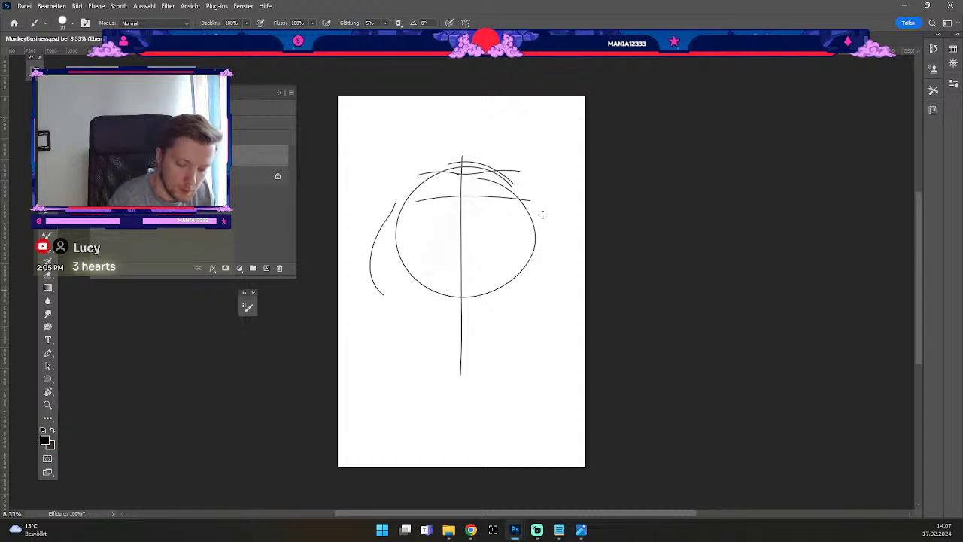
# Draw the matching outward-bulging curve beside the circle's right edge, redrawing it until it fits.
pyautogui.hotkey('ctrl', 'z')
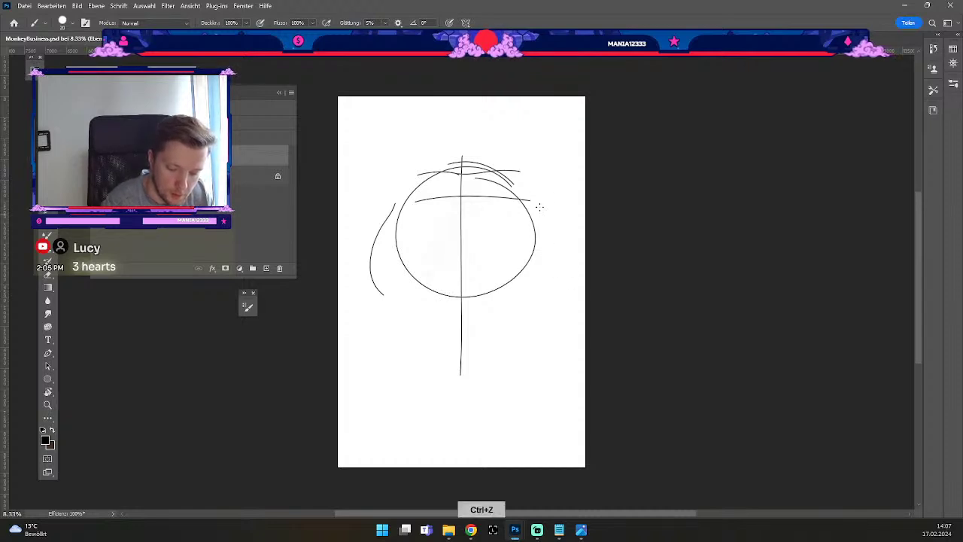
pyautogui.moveTo(541, 215); pyautogui.dragTo(549, 305)
pyautogui.hotkey('ctrl', 'z')
pyautogui.moveTo(539, 207)
pyautogui.mouseDown()
pyautogui.moveTo(555, 276)
pyautogui.moveTo(549, 305)
pyautogui.mouseUp()
pyautogui.hotkey('ctrl', 'z')
pyautogui.moveTo(534, 204)
pyautogui.mouseDown()
pyautogui.moveTo(560, 268)
pyautogui.moveTo(538, 307)
pyautogui.mouseUp()
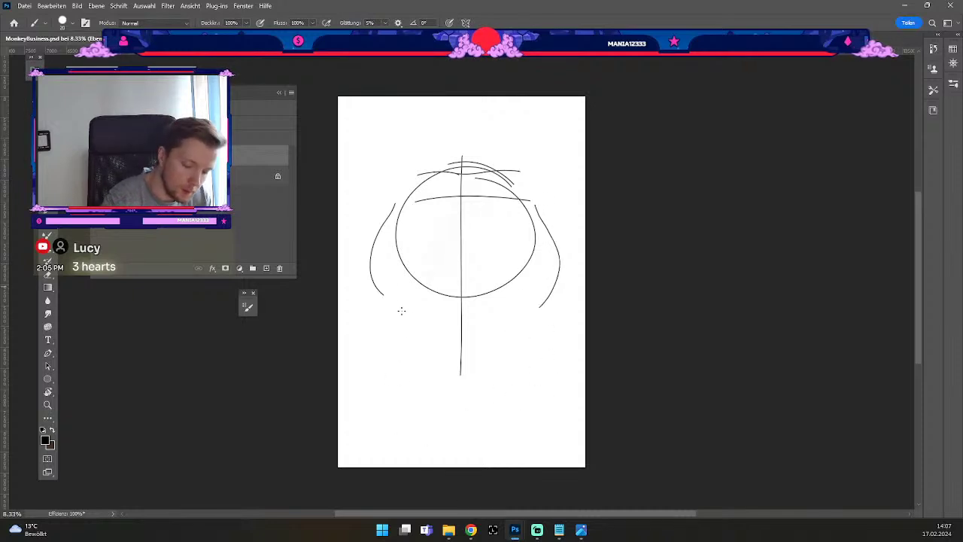
# Extend the left side curve's lower end with a short diagonal stroke running down and inwards, redrawing it until it fits.
pyautogui.moveTo(376, 289); pyautogui.dragTo(405, 324)
pyautogui.hotkey('ctrl', 'z')
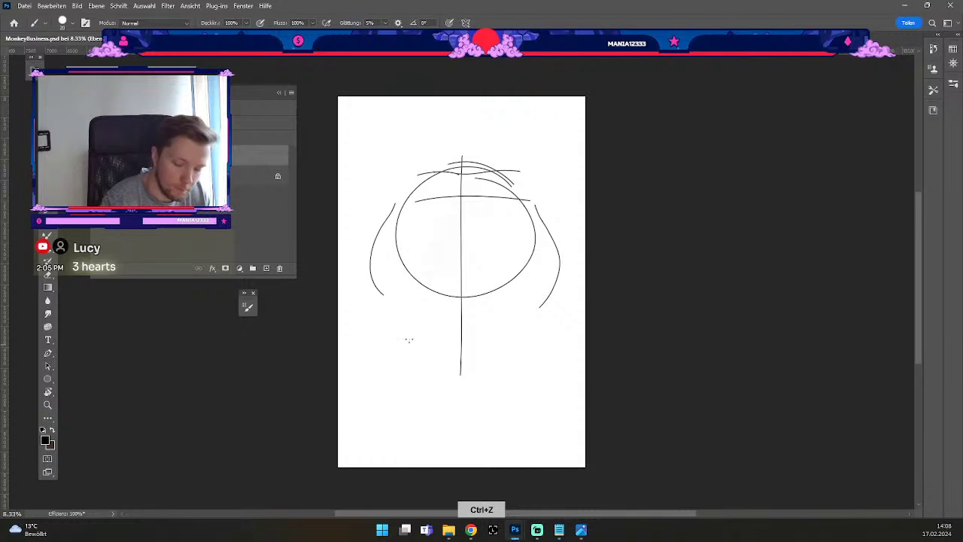
pyautogui.moveTo(378, 290); pyautogui.dragTo(407, 325)
pyautogui.hotkey('ctrl', 'z')
pyautogui.moveTo(377, 290)
pyautogui.mouseDown()
pyautogui.moveTo(407, 327)
pyautogui.moveTo(440, 405)
pyautogui.mouseUp()
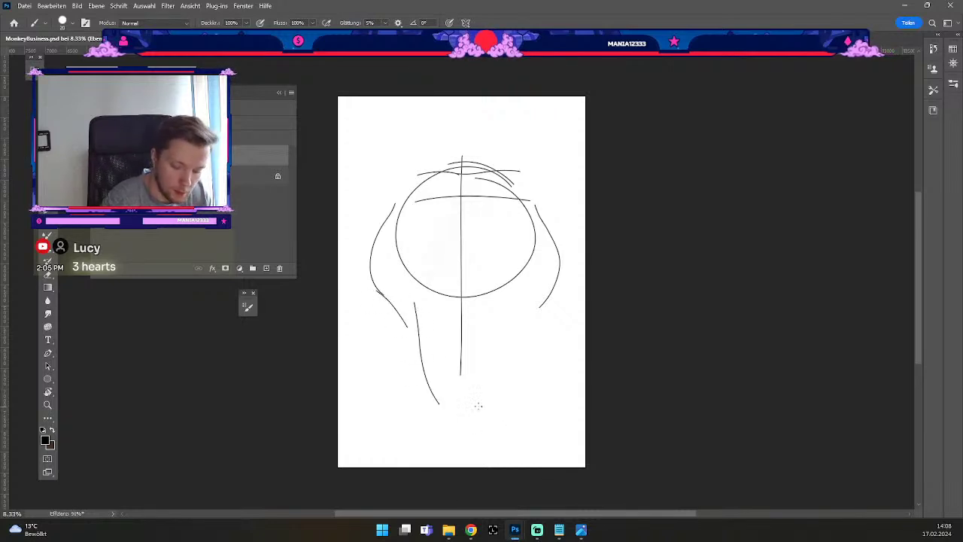
pyautogui.hotkey('ctrl', 'z')
pyautogui.moveTo(417, 314); pyautogui.dragTo(449, 409)
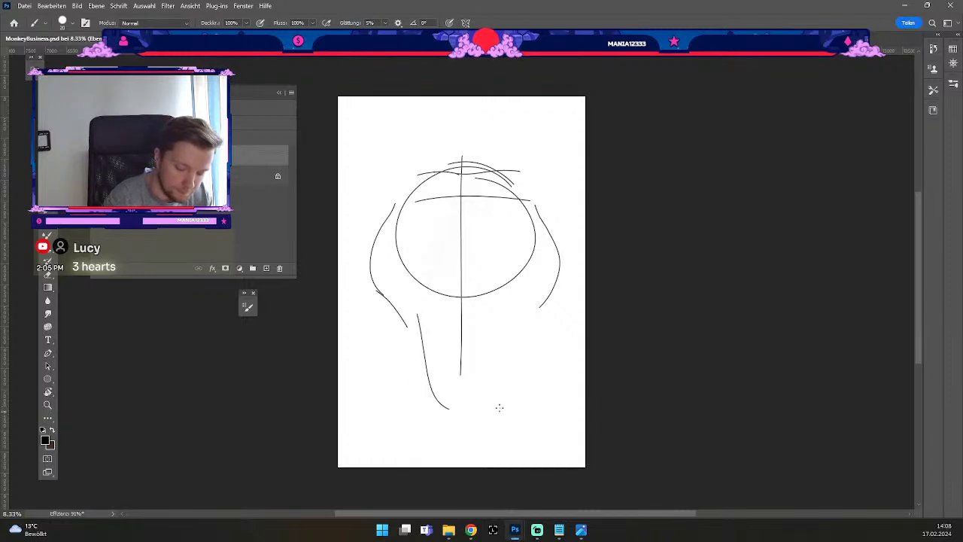
pyautogui.hotkey('ctrl', 'z')
pyautogui.moveTo(417, 310); pyautogui.dragTo(423, 391)
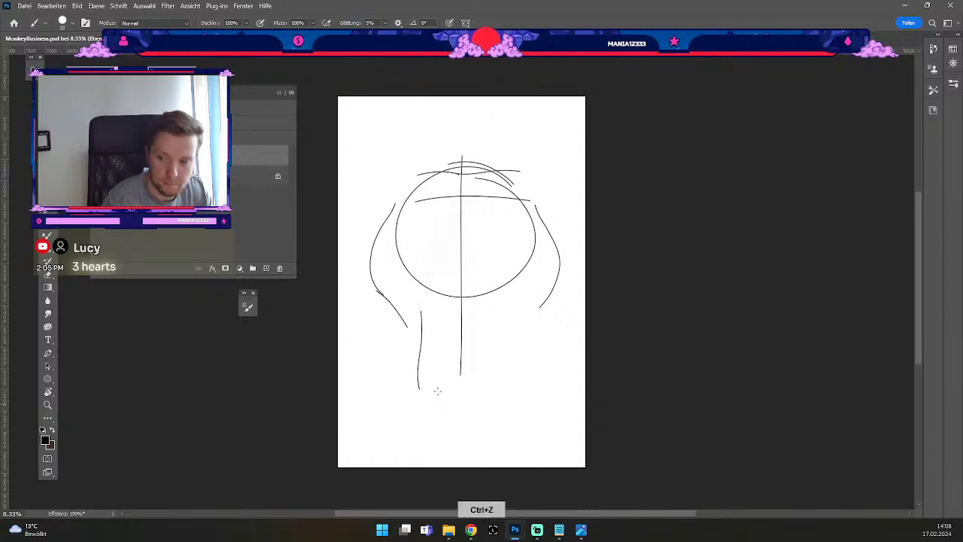
pyautogui.hotkey('ctrl', 'z')
# Draw a nearly vertical line left of the centre line, from inside the circle's lower part to below it, redrawing until it fits.
pyautogui.moveTo(421, 259); pyautogui.dragTo(424, 358)
pyautogui.hotkey('ctrl', 'z')
pyautogui.moveTo(415, 255); pyautogui.dragTo(417, 358)
pyautogui.hotkey('ctrl', 'z')
pyautogui.moveTo(420, 257); pyautogui.dragTo(423, 354)
pyautogui.hotkey('ctrl', 'z')
pyautogui.moveTo(417, 259); pyautogui.dragTo(419, 331)
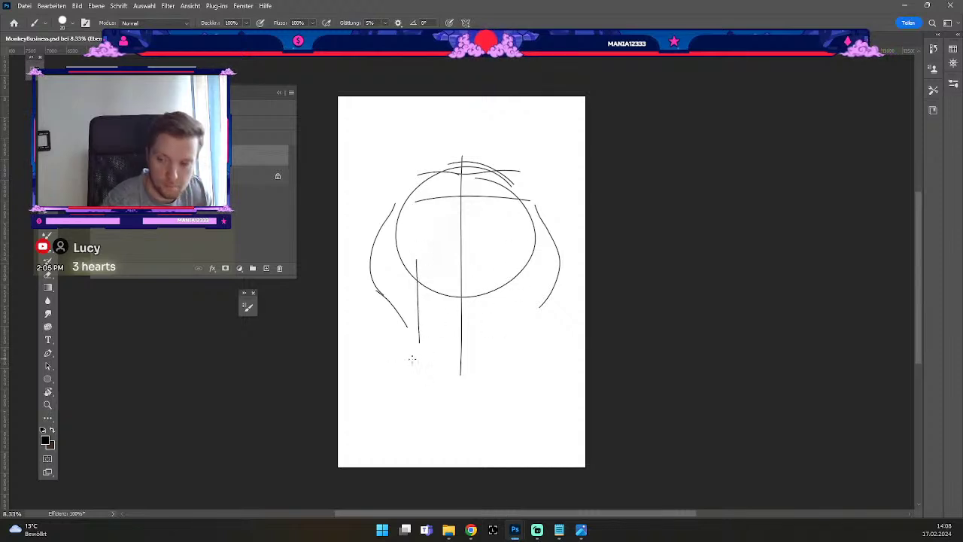
# Draw the matching nearly vertical line right of the centre line, from inside the circle to well below it.
pyautogui.moveTo(509, 248); pyautogui.dragTo(507, 360)
pyautogui.hotkey('ctrl', 'z')
pyautogui.moveTo(514, 249); pyautogui.dragTo(503, 362)
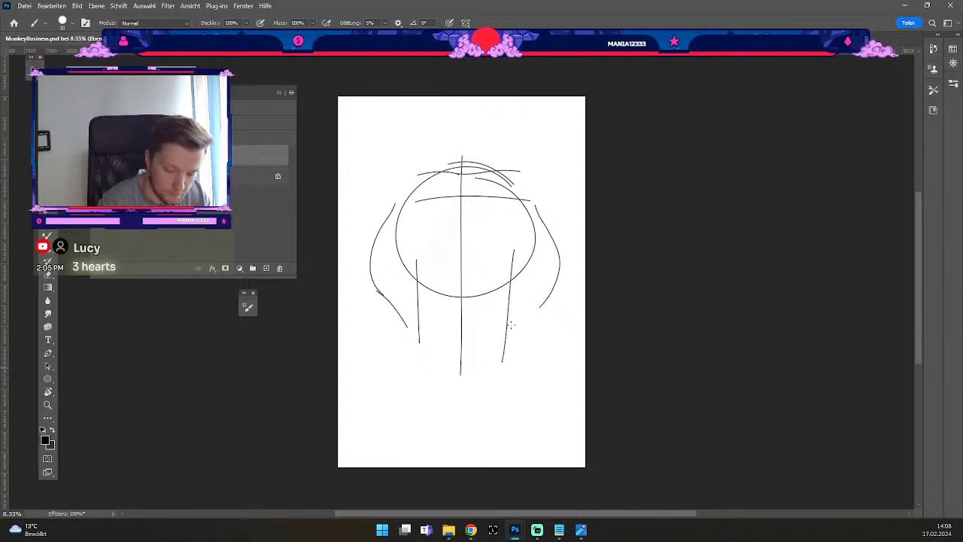
pyautogui.hotkey('ctrl', 'z')
pyautogui.moveTo(513, 247); pyautogui.dragTo(510, 354)
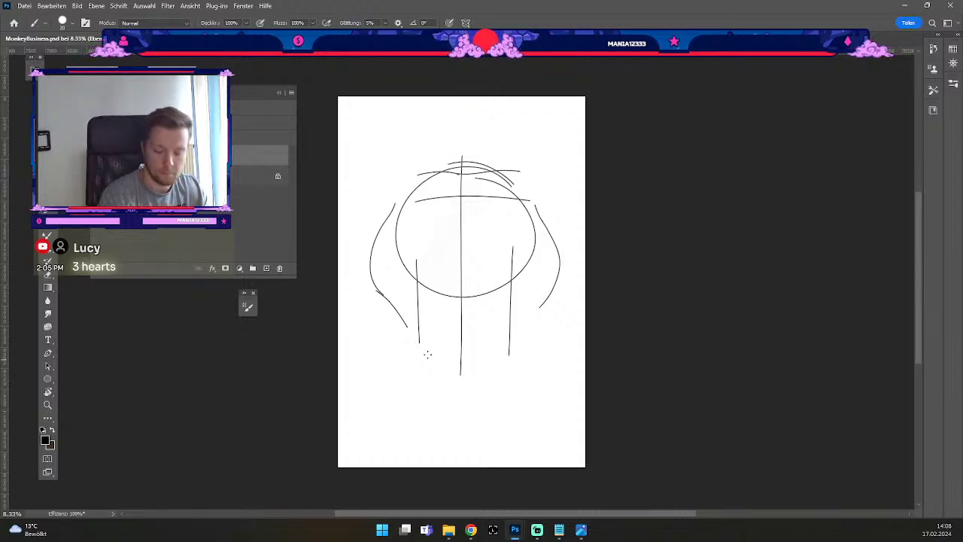
# Close the two vertical lines into a muzzle shape with a rounded arc below and an arched top inside the circle.
pyautogui.moveTo(420, 343)
pyautogui.mouseDown()
pyautogui.moveTo(503, 374)
pyautogui.moveTo(412, 358)
pyautogui.moveTo(432, 393)
pyautogui.mouseUp()
pyautogui.hotkey('ctrl', 'z')
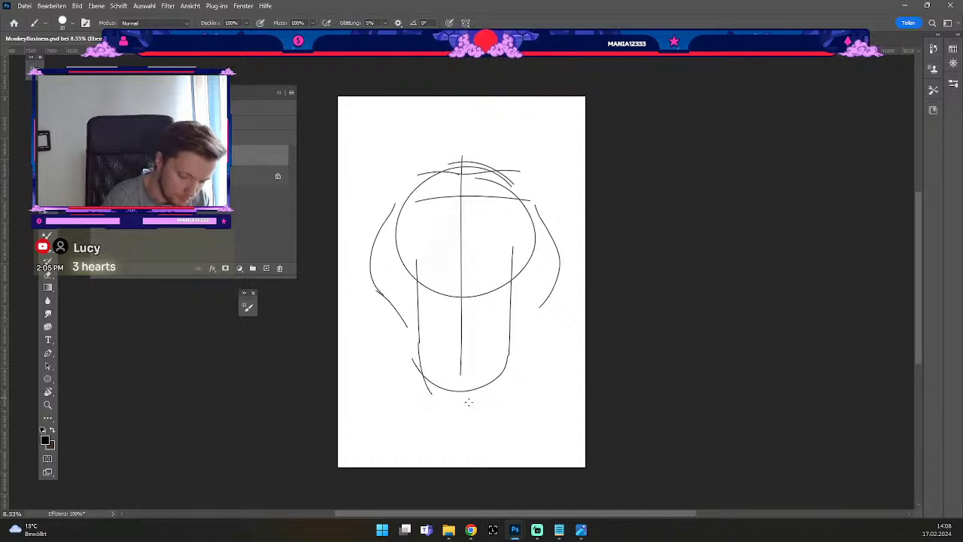
pyautogui.moveTo(416, 261)
pyautogui.mouseDown()
pyautogui.moveTo(483, 227)
pyautogui.moveTo(419, 242)
pyautogui.mouseUp()
pyautogui.hotkey('ctrl', 'z')
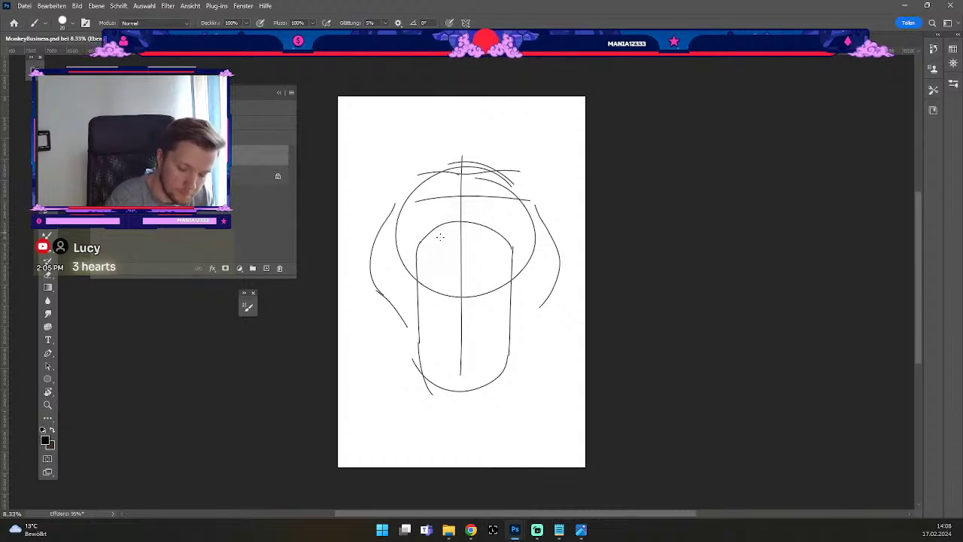
pyautogui.moveTo(419, 248)
pyautogui.mouseDown()
pyautogui.moveTo(480, 223)
pyautogui.moveTo(497, 227)
pyautogui.mouseUp()
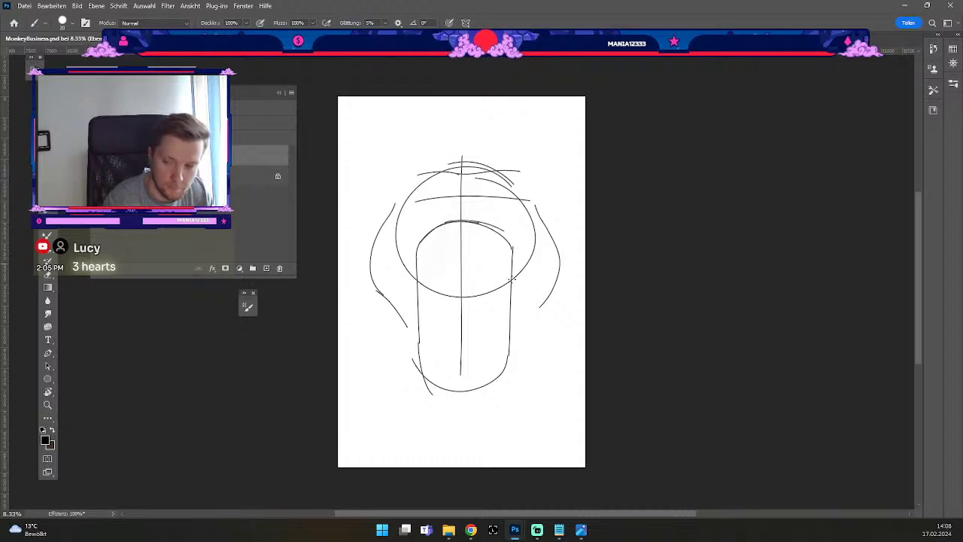
pyautogui.moveTo(428, 272); pyautogui.dragTo(430, 343)
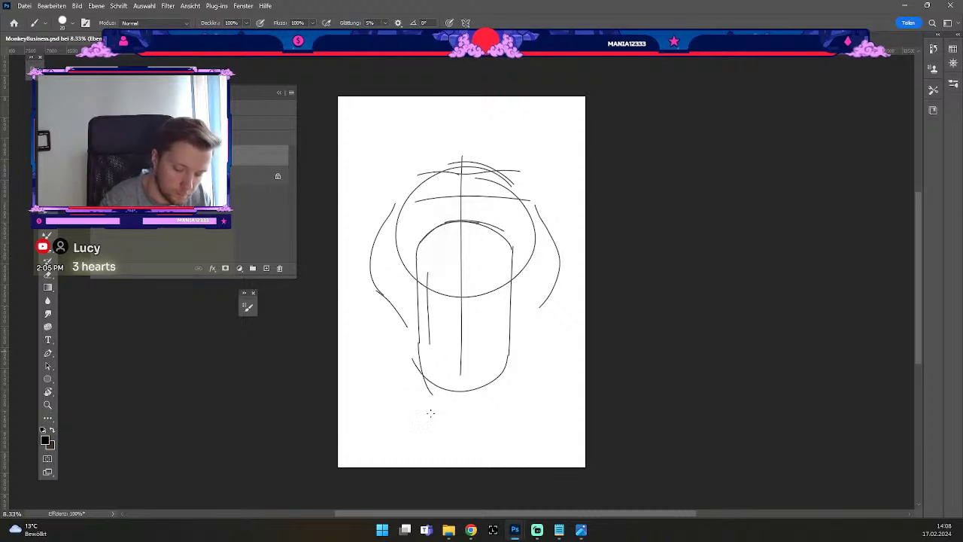
pyautogui.hotkey('ctrl', 'z')
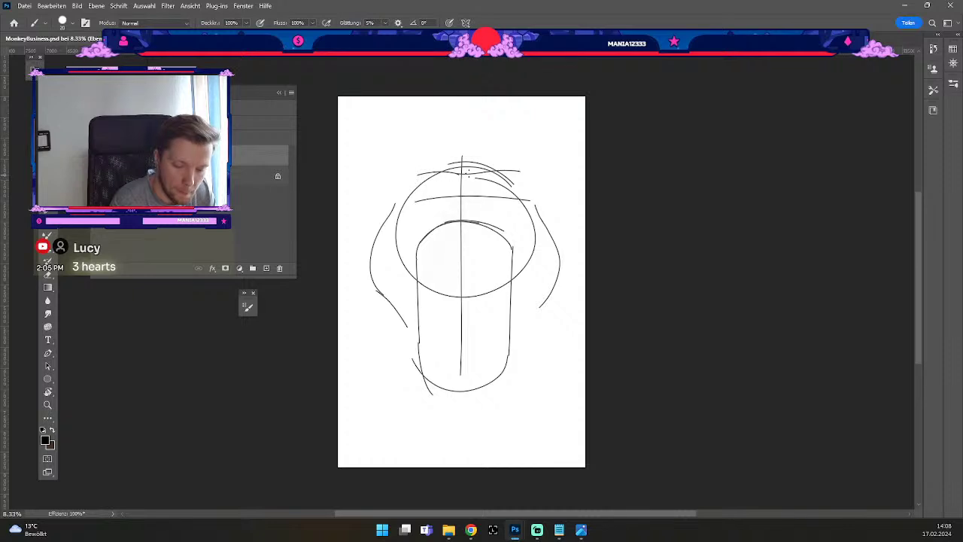
# Draw rounded arcs from both ends of the upper arched line down to the left and right side curves.
pyautogui.moveTo(391, 207)
pyautogui.mouseDown()
pyautogui.moveTo(418, 173)
pyautogui.moveTo(385, 229)
pyautogui.mouseUp()
pyautogui.hotkey('ctrl', 'z')
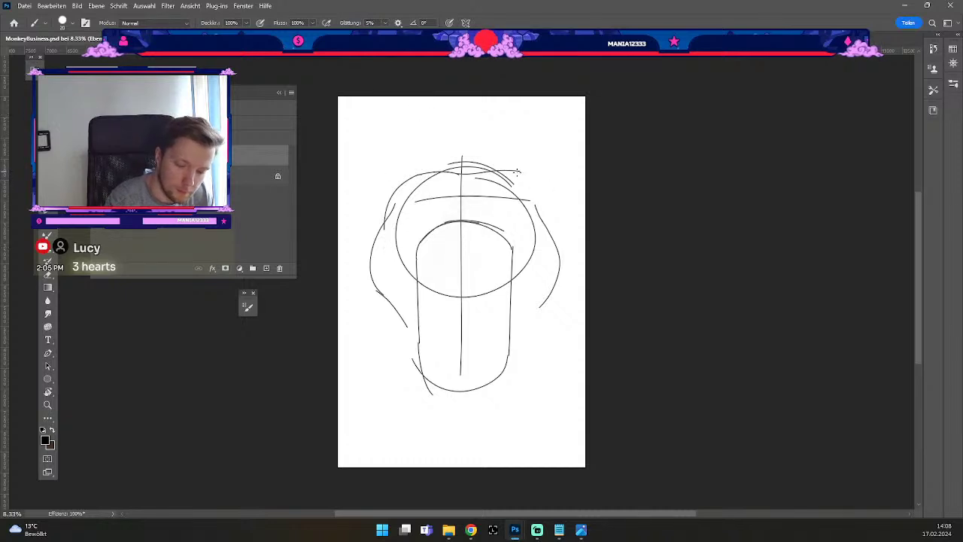
pyautogui.moveTo(517, 170); pyautogui.dragTo(548, 217)
pyautogui.hotkey('ctrl', 'z')
pyautogui.moveTo(515, 167)
pyautogui.mouseDown()
pyautogui.moveTo(547, 211)
pyautogui.moveTo(549, 230)
pyautogui.mouseUp()
# Erase the upper ends of both side curves inside the new arcs with the eraser reduced to size 175, then return to the Brush.
pyautogui.press('e')
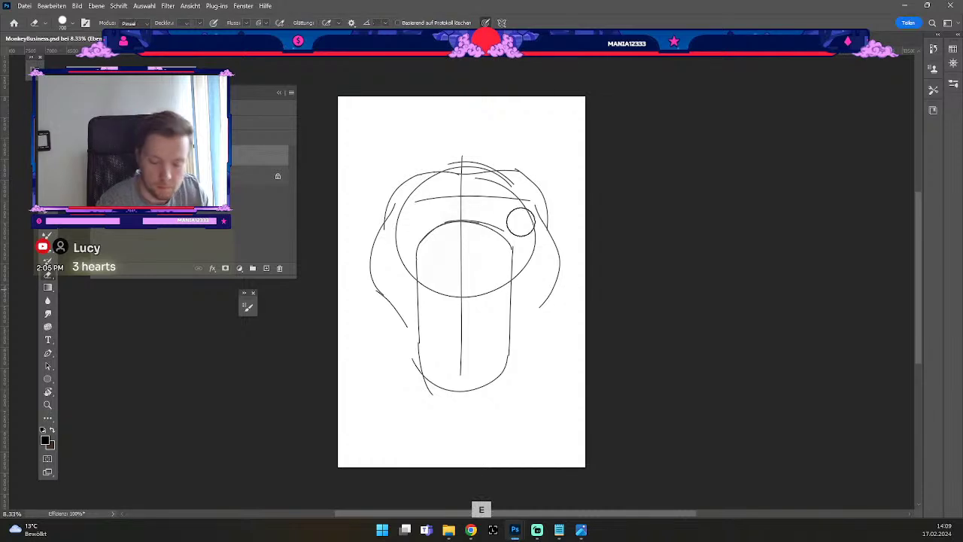
pyautogui.press('[')
pyautogui.press('[')
pyautogui.press('[')
pyautogui.press('[')
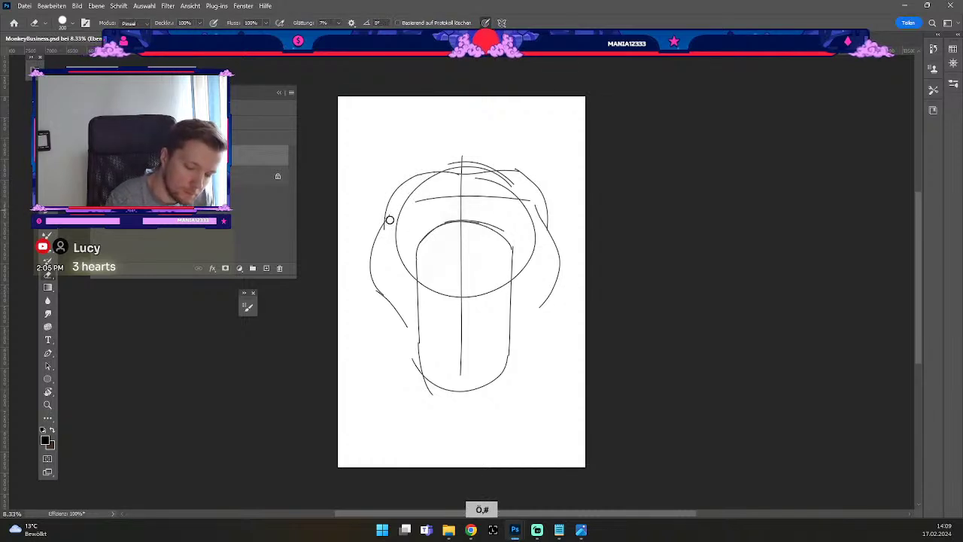
pyautogui.press('[')
pyautogui.press('[')
pyautogui.press('[')
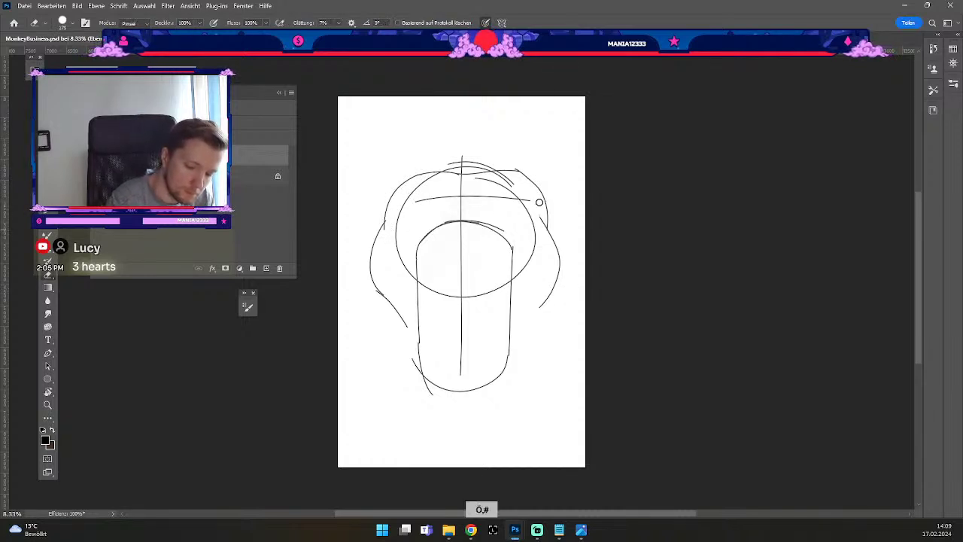
pyautogui.moveTo(536, 207); pyautogui.dragTo(544, 224)
pyautogui.press('b')
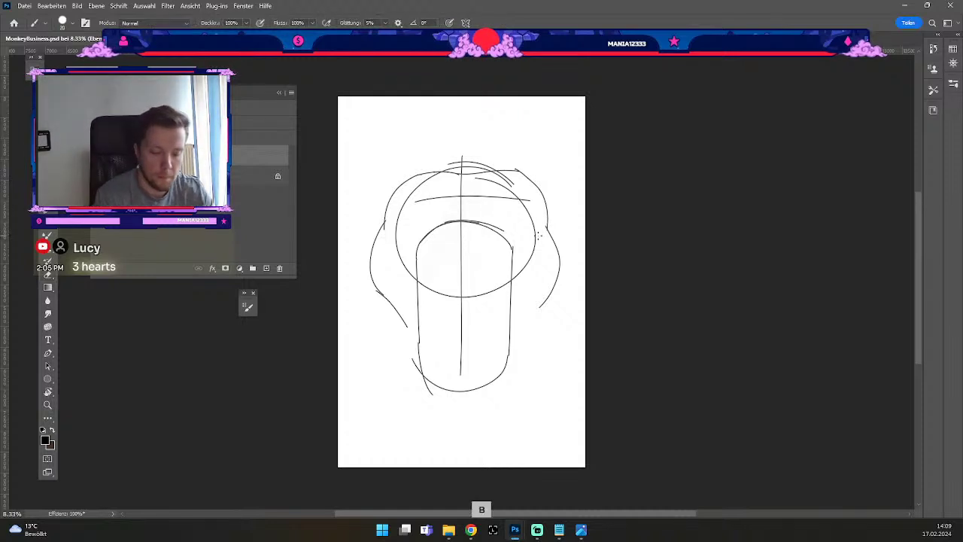
# Draw an arc over the top of the head circle, from its upper right side across to its upper left side.
pyautogui.hotkey('ctrl', 'z')
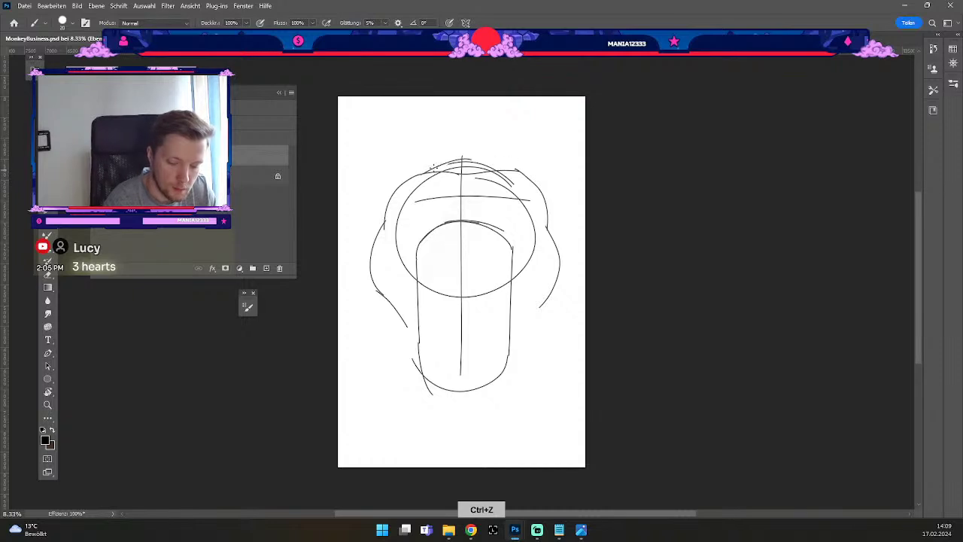
pyautogui.moveTo(500, 172); pyautogui.dragTo(425, 172)
pyautogui.hotkey('ctrl', 'z')
pyautogui.moveTo(502, 171)
pyautogui.mouseDown()
pyautogui.moveTo(425, 170)
pyautogui.moveTo(409, 185)
pyautogui.mouseUp()
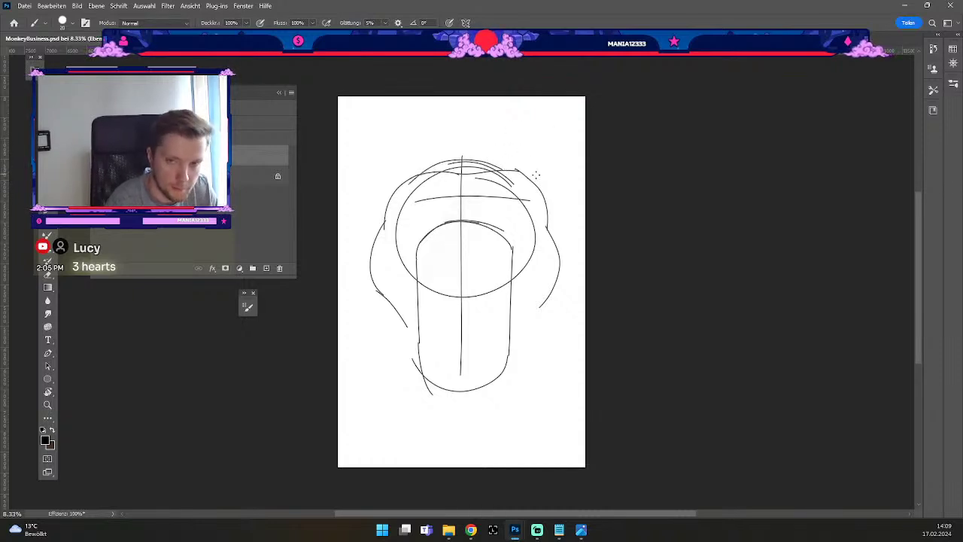
# Draw a gently sagging brow line across the circle just above the upper guide line, starting from a short stroke at the centre line.
pyautogui.press('b')
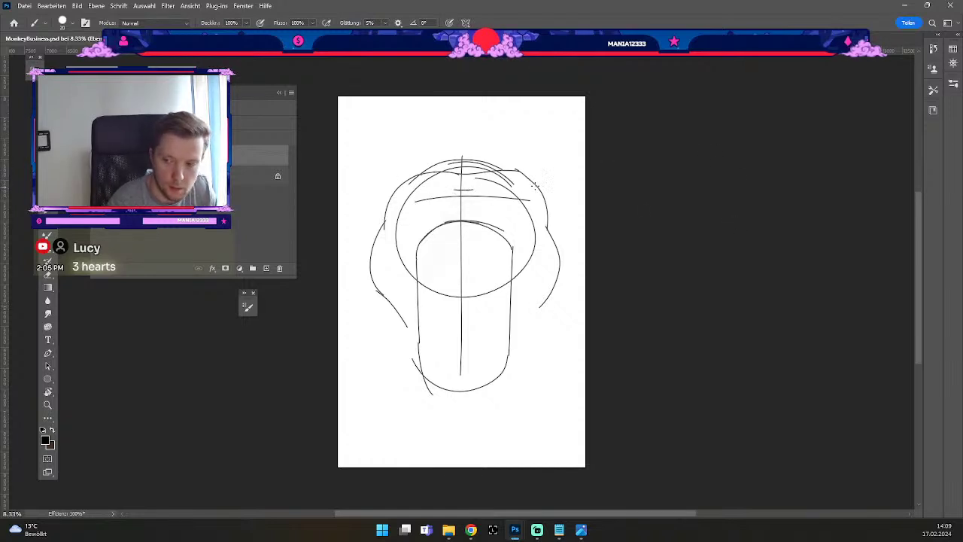
pyautogui.hotkey('ctrl', 'z')
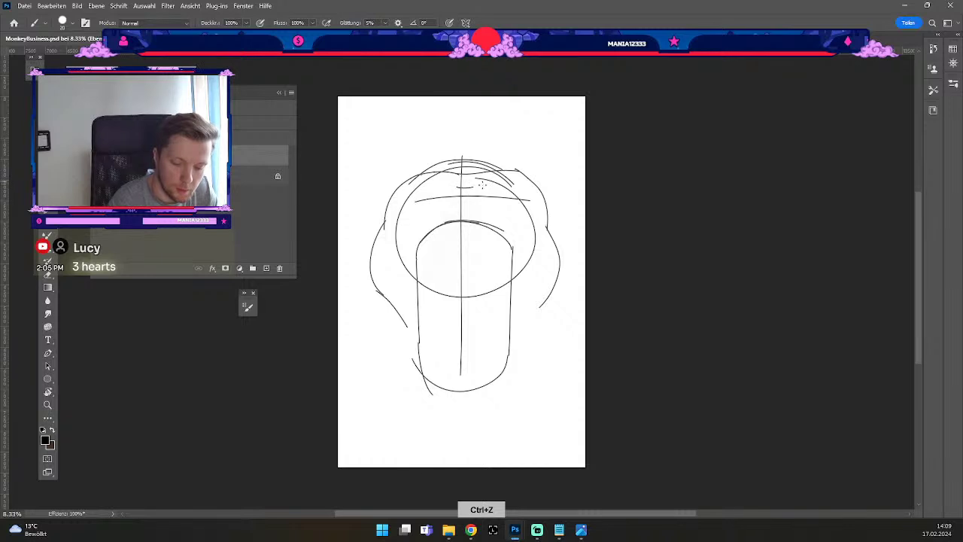
pyautogui.moveTo(474, 188)
pyautogui.mouseDown()
pyautogui.moveTo(513, 182)
pyautogui.moveTo(418, 188)
pyautogui.mouseUp()
pyautogui.hotkey('ctrl', 'z')
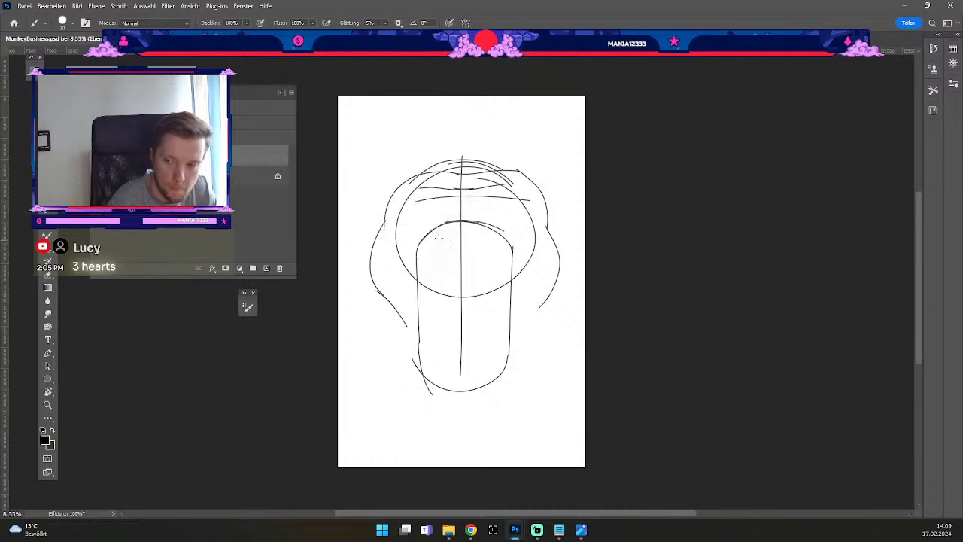
pyautogui.hotkey('ctrl', 'z')
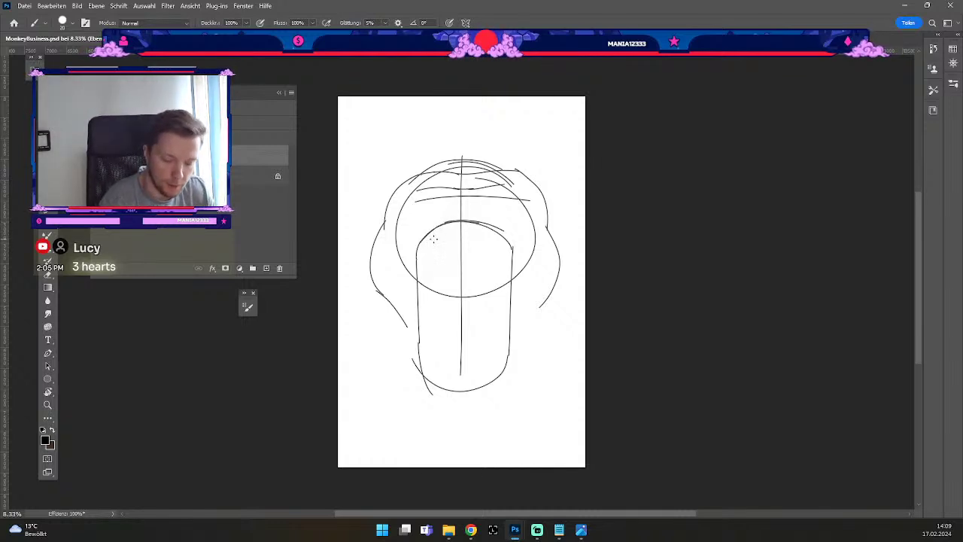
# Draw a short curved stroke just inside the muzzle's arched top, left of the centre line, undoing the rejected attempts.
pyautogui.moveTo(425, 245); pyautogui.dragTo(450, 229)
pyautogui.hotkey('ctrl', 'z')
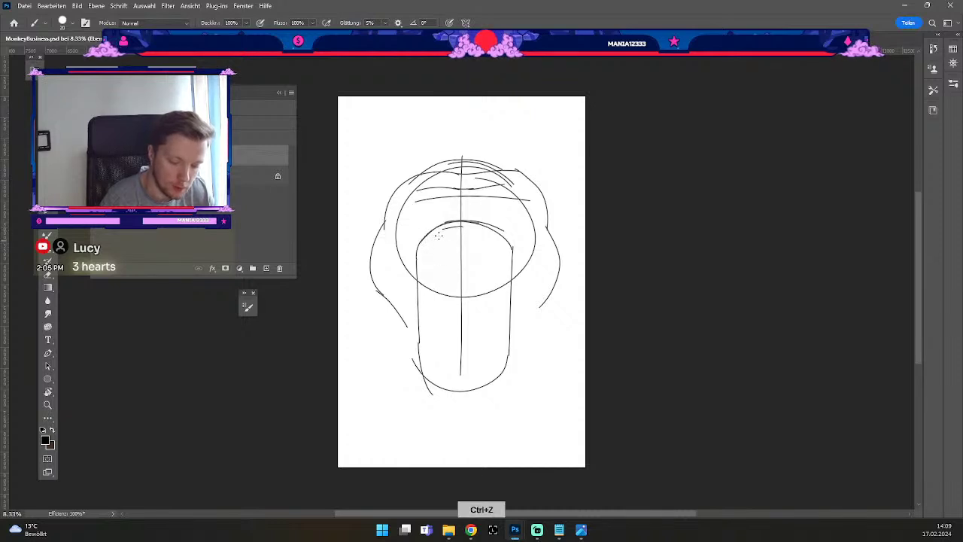
pyautogui.moveTo(417, 261); pyautogui.dragTo(448, 228)
pyautogui.hotkey('ctrl', 'z')
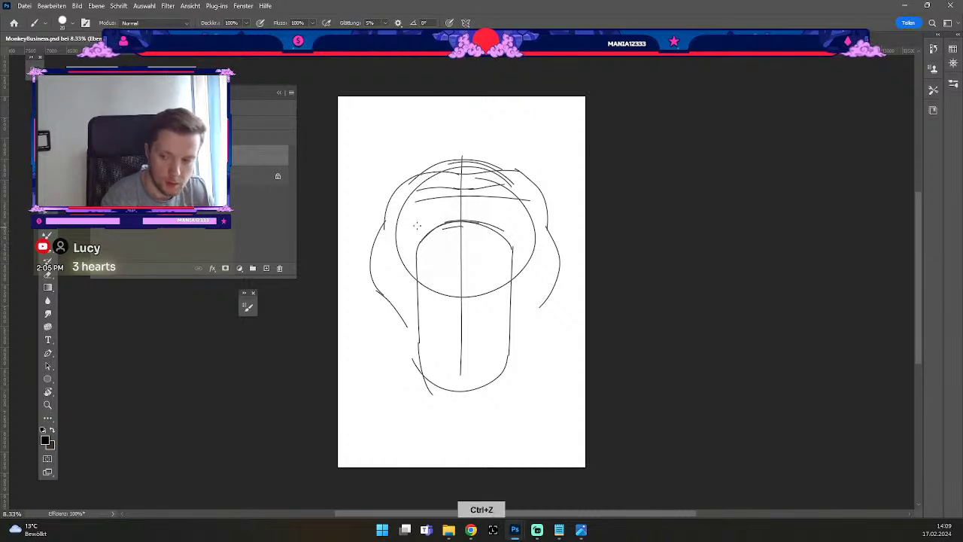
# Draw two nearly vertical lines just inside the left and right sides of the muzzle, from inside the circle down towards the rounded bottom.
pyautogui.moveTo(423, 270); pyautogui.dragTo(431, 362)
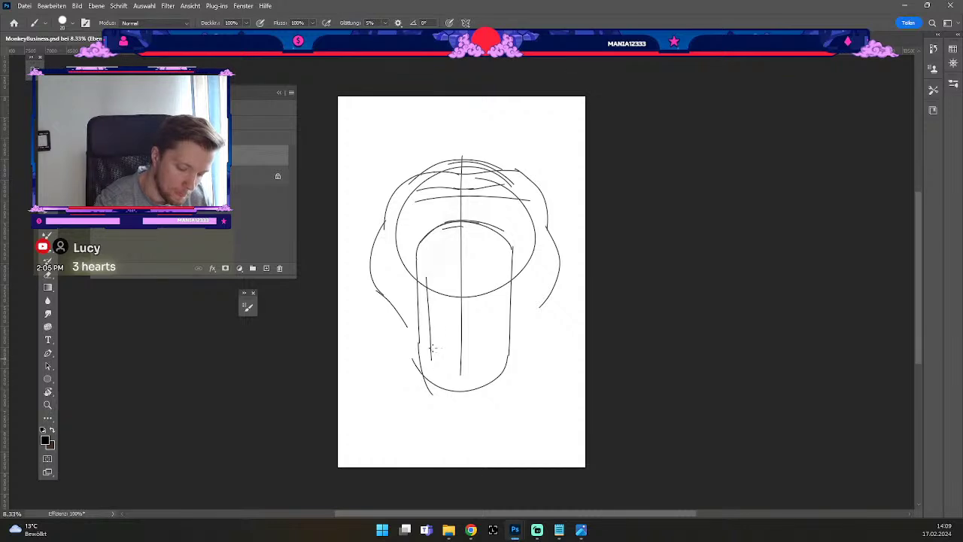
pyautogui.hotkey('ctrl', 'z')
pyautogui.moveTo(428, 262); pyautogui.dragTo(430, 343)
pyautogui.hotkey('ctrl', 'z')
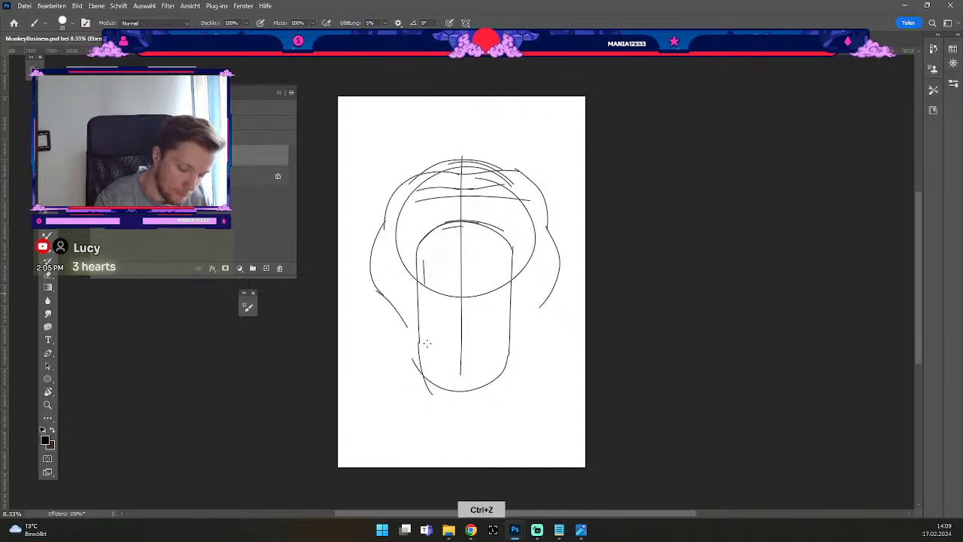
pyautogui.moveTo(424, 260); pyautogui.dragTo(432, 353)
pyautogui.moveTo(503, 303); pyautogui.dragTo(502, 343)
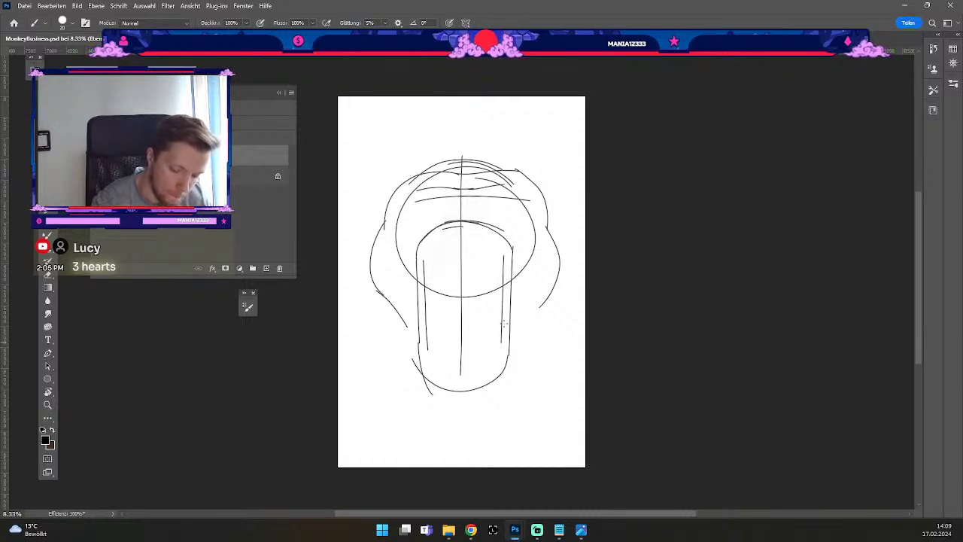
# Connect the two inner muzzle lines with a rounded arch running just beneath the muzzle's arched top.
pyautogui.moveTo(425, 261)
pyautogui.mouseDown()
pyautogui.moveTo(450, 242)
pyautogui.moveTo(429, 241)
pyautogui.moveTo(465, 226)
pyautogui.moveTo(507, 253)
pyautogui.mouseUp()
pyautogui.hotkey('ctrl', 'z')
pyautogui.moveTo(467, 225); pyautogui.dragTo(507, 265)
pyautogui.hotkey('ctrl', 'z')
pyautogui.moveTo(467, 225); pyautogui.dragTo(508, 268)
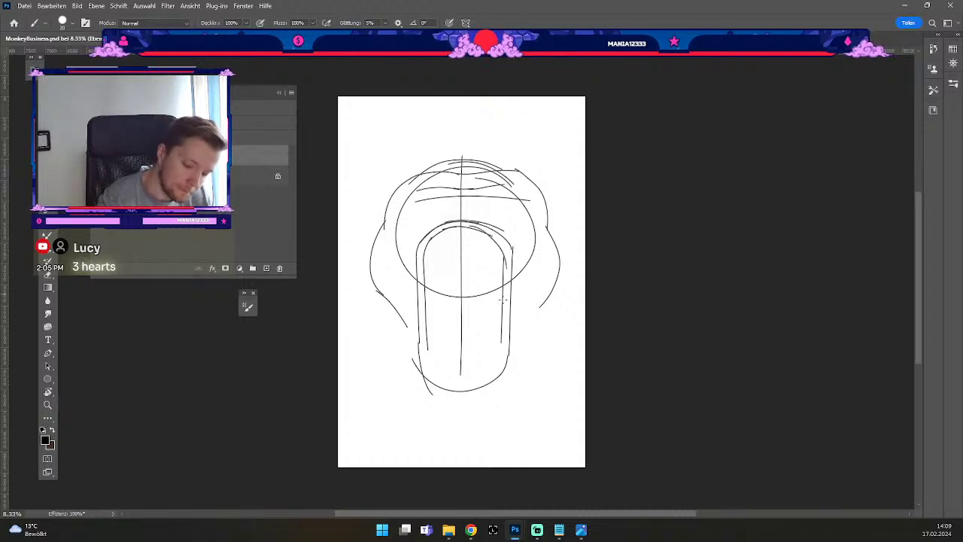
# Undo a trial arc at the muzzle's bottom and draw two short vertical strokes between the brow lines, one each side of the centre line.
pyautogui.moveTo(432, 370); pyautogui.dragTo(493, 369)
pyautogui.hotkey('ctrl', 'z')
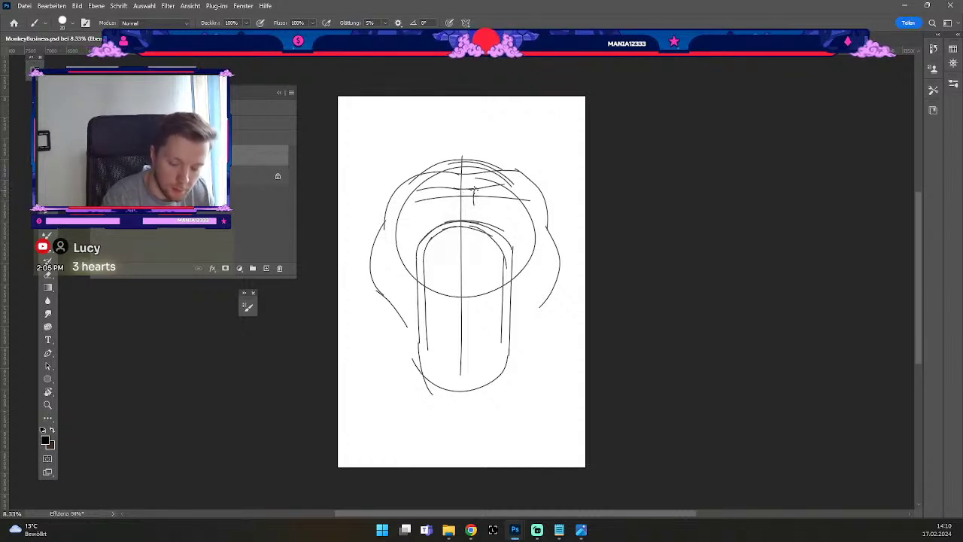
pyautogui.hotkey('ctrl', 'z')
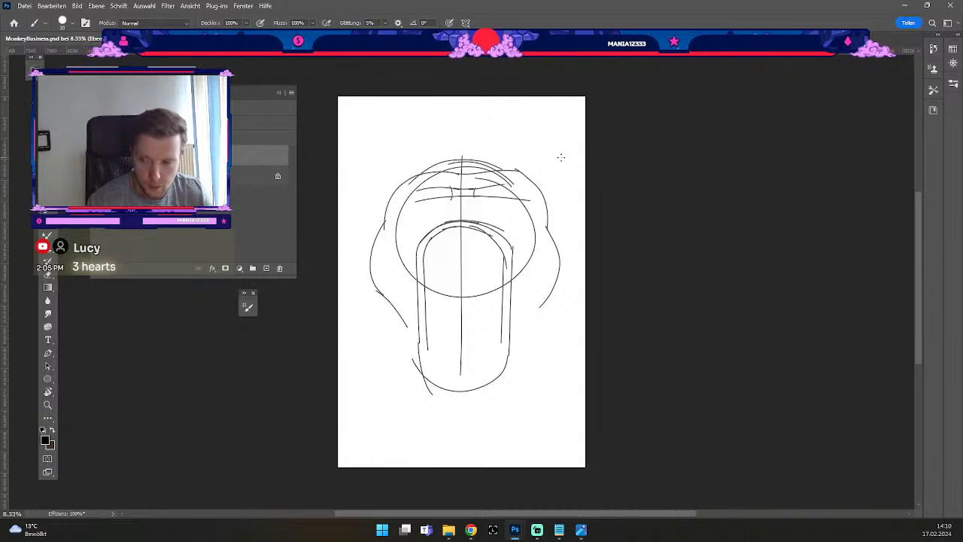
# Select the upper part of the head above the muzzle's arched top with the Polygonal Lasso.
pyautogui.press('l')
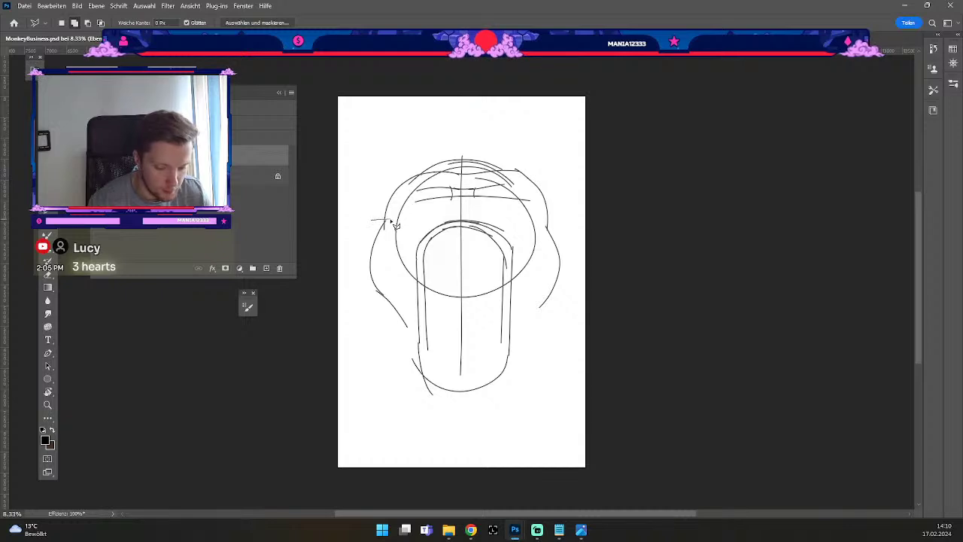
pyautogui.click(563, 224)
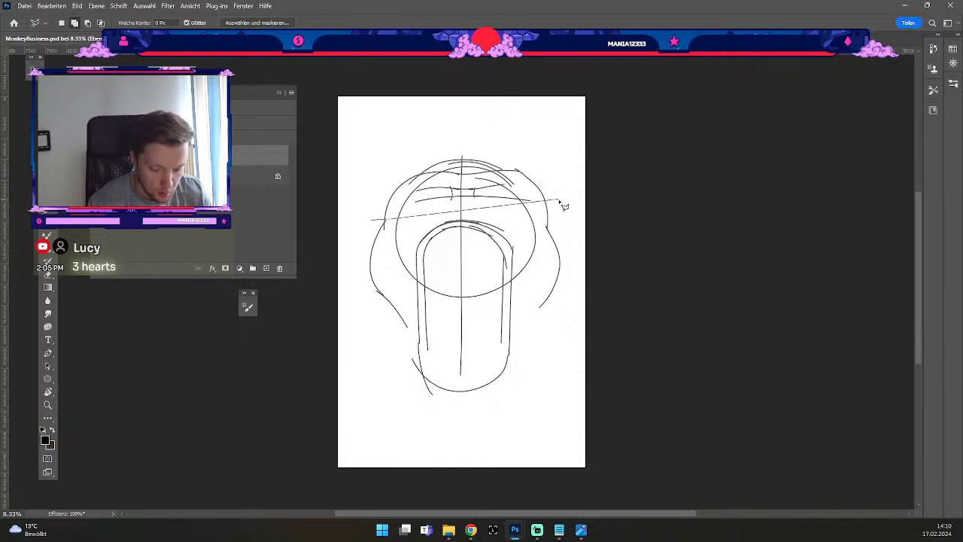
pyautogui.click(536, 151)
pyautogui.click(433, 138)
pyautogui.click(387, 183)
pyautogui.click(373, 219)
# Move the selected upper head lines slightly upwards with the contextual task bar out of the way, deselect them and return to the Brush.
pyautogui.press('v')
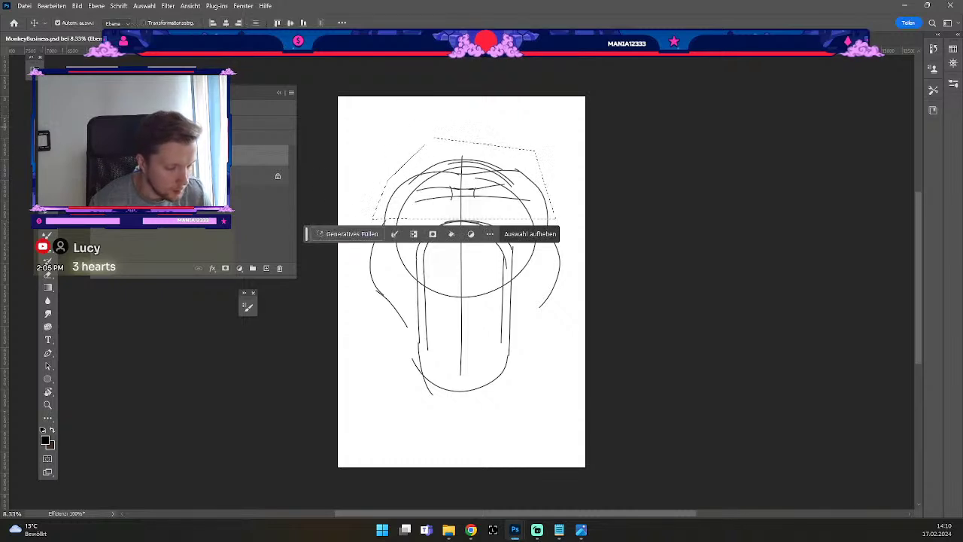
pyautogui.moveTo(307, 235)
pyautogui.mouseDown()
pyautogui.moveTo(322, 481)
pyautogui.moveTo(316, 467)
pyautogui.mouseUp()
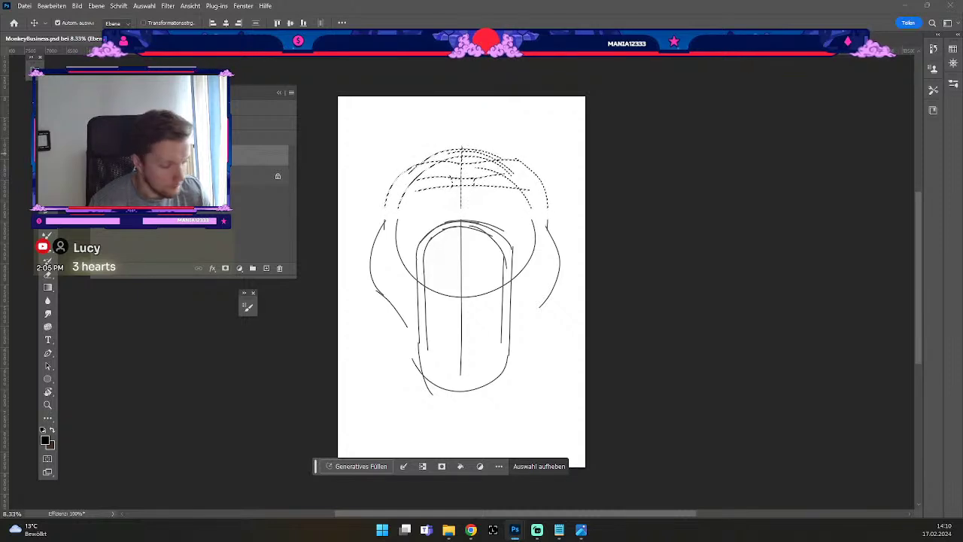
pyautogui.hotkey('ctrl', 'd')
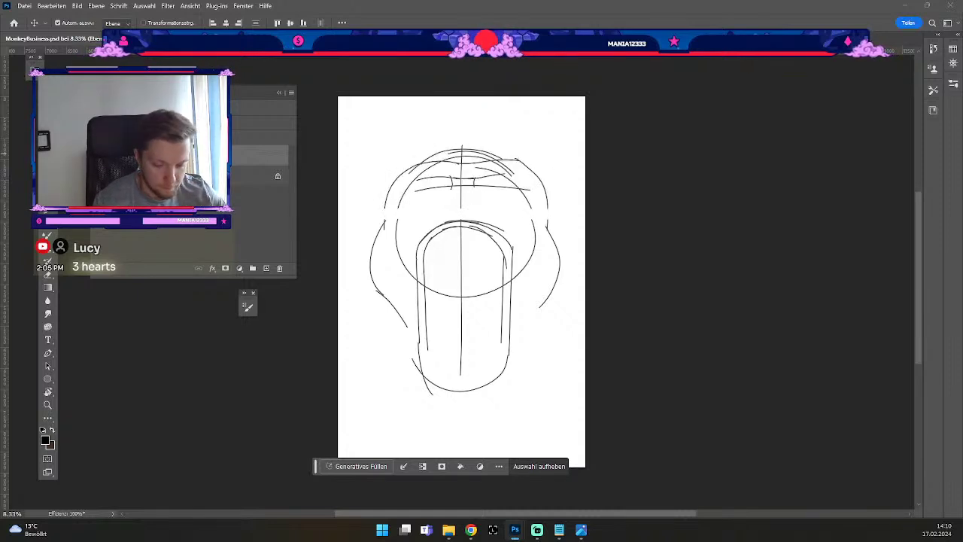
pyautogui.hotkey('ctrl', 'd')
pyautogui.press('b')
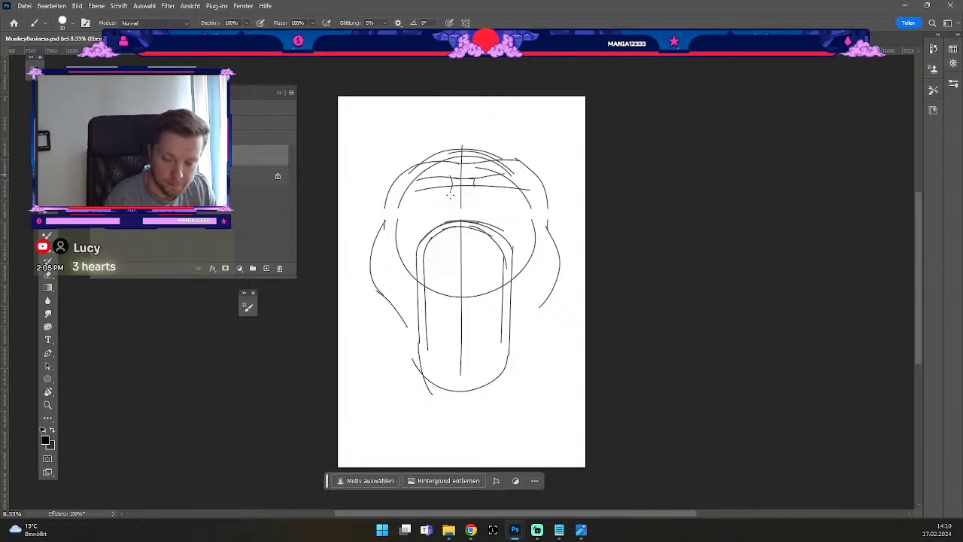
# Draw two small nose arcs meeting at the centre line below the brow, and erase their lower ends and the centre line beneath.
pyautogui.moveTo(418, 233); pyautogui.dragTo(430, 205)
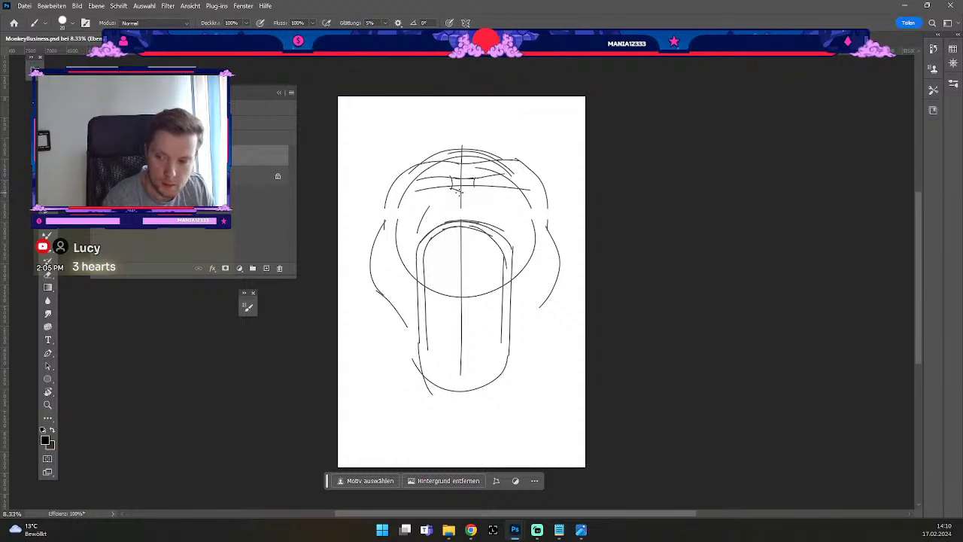
pyautogui.hotkey('ctrl', 'z')
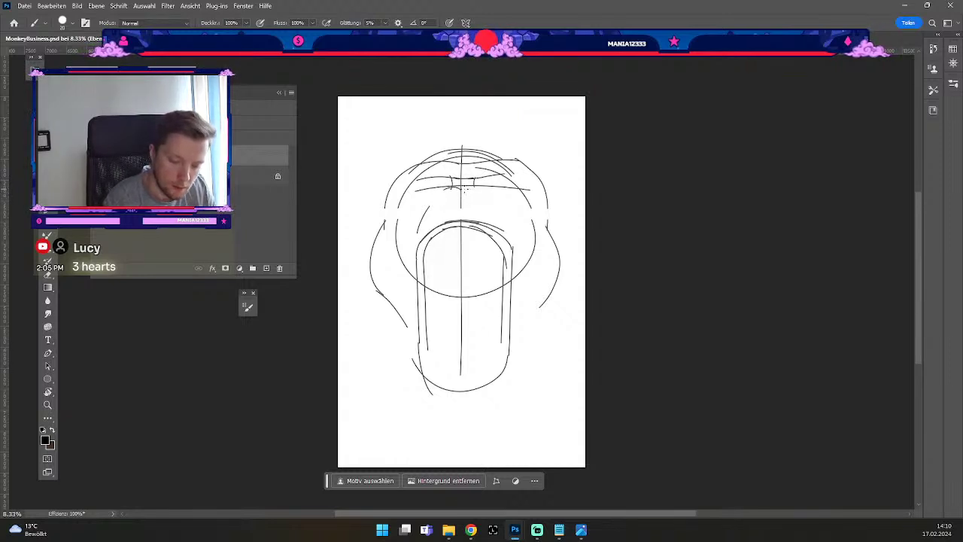
pyautogui.hotkey('ctrl', 'z')
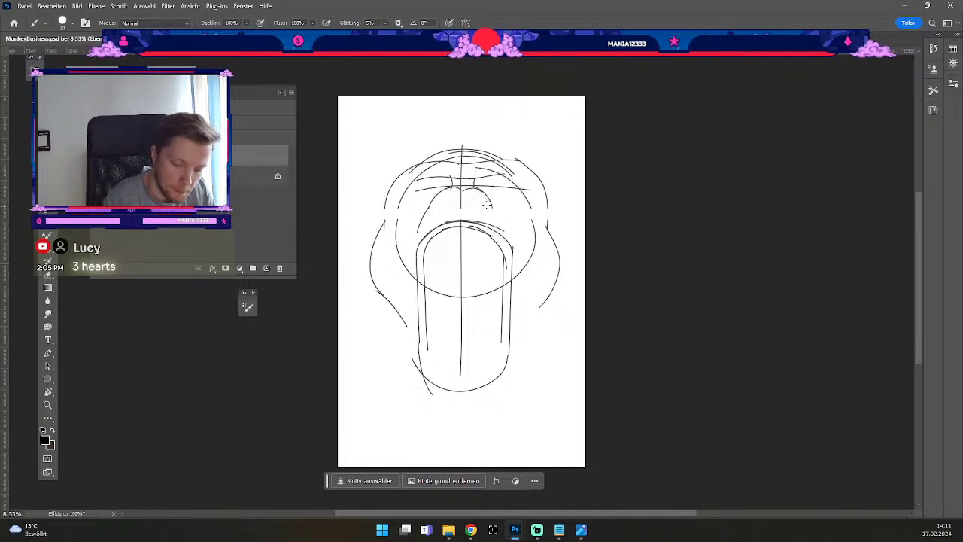
pyautogui.hotkey('ctrl', 'z')
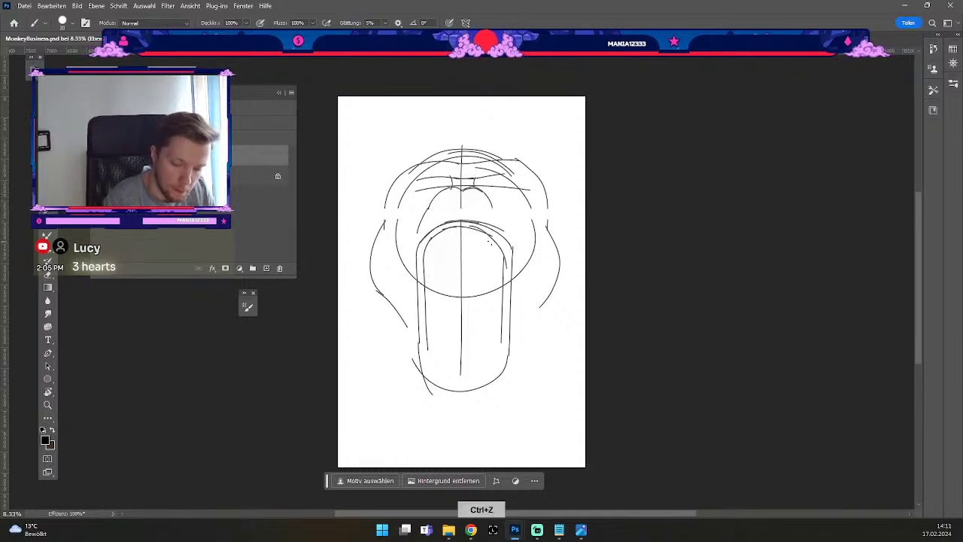
pyautogui.press('e')
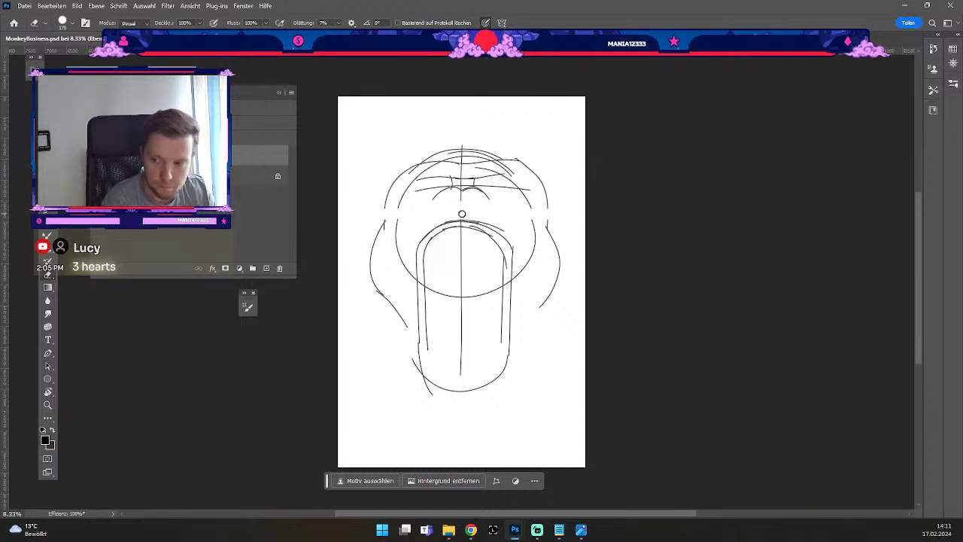
pyautogui.press('b')
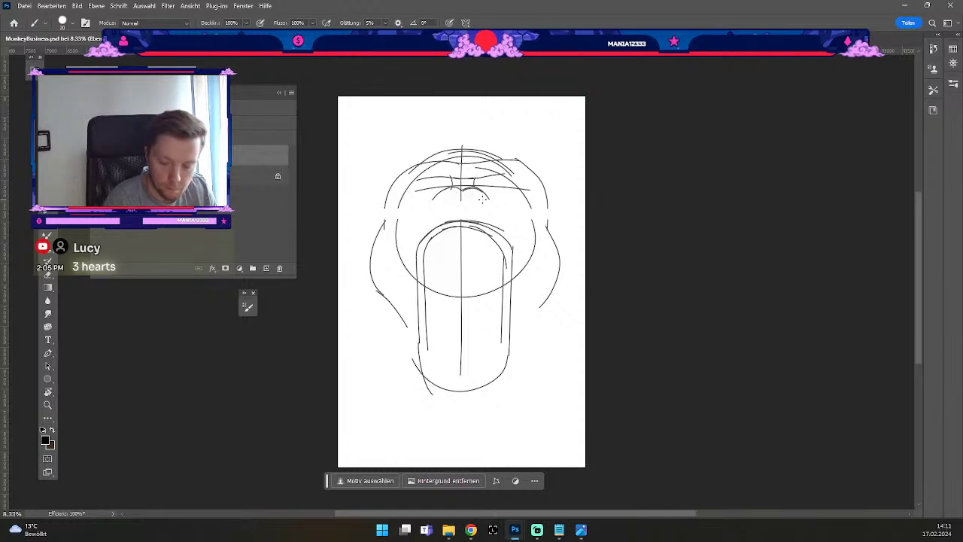
# Close the nose from below with a nearly horizontal line joining the outer ends of both nose arcs.
pyautogui.hotkey('ctrl', 'z')
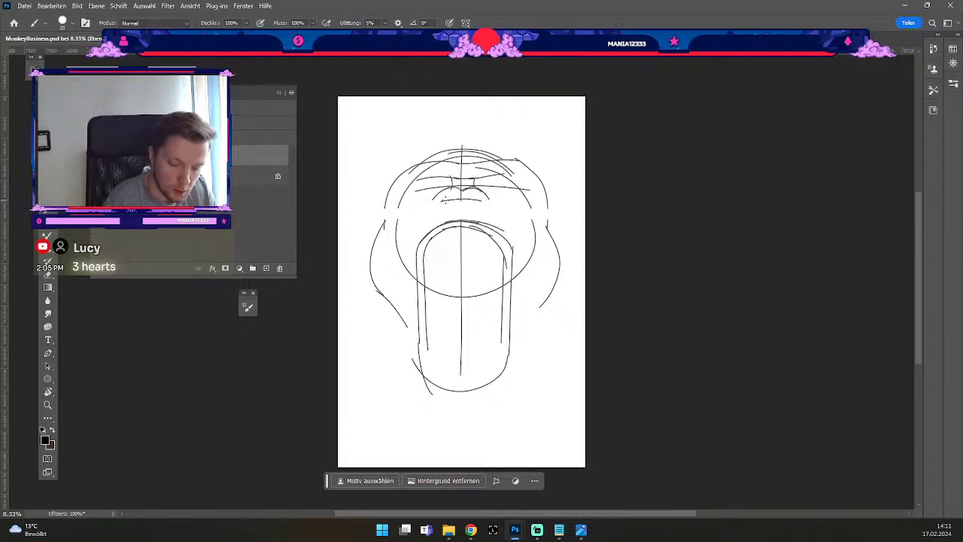
pyautogui.hotkey('ctrl', 'z')
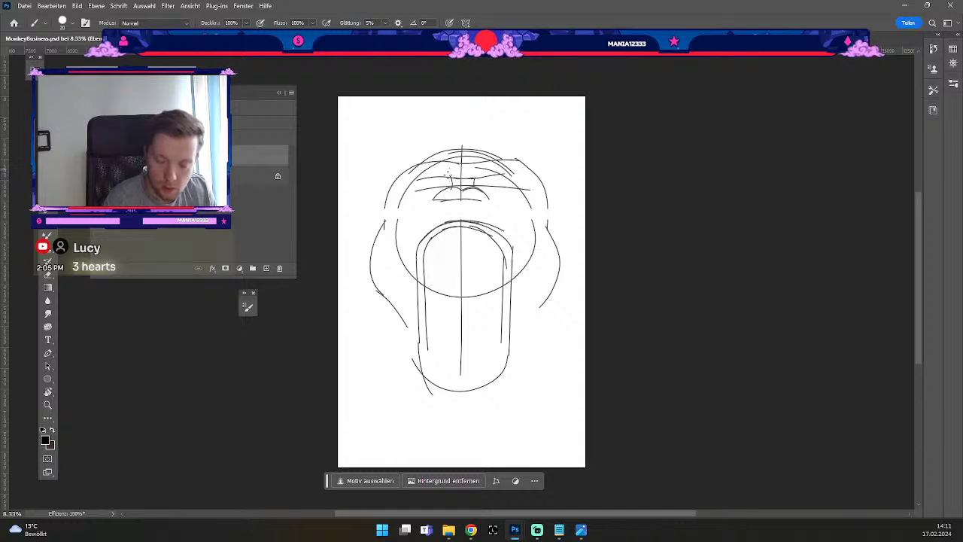
pyautogui.hotkey('ctrl', 'z')
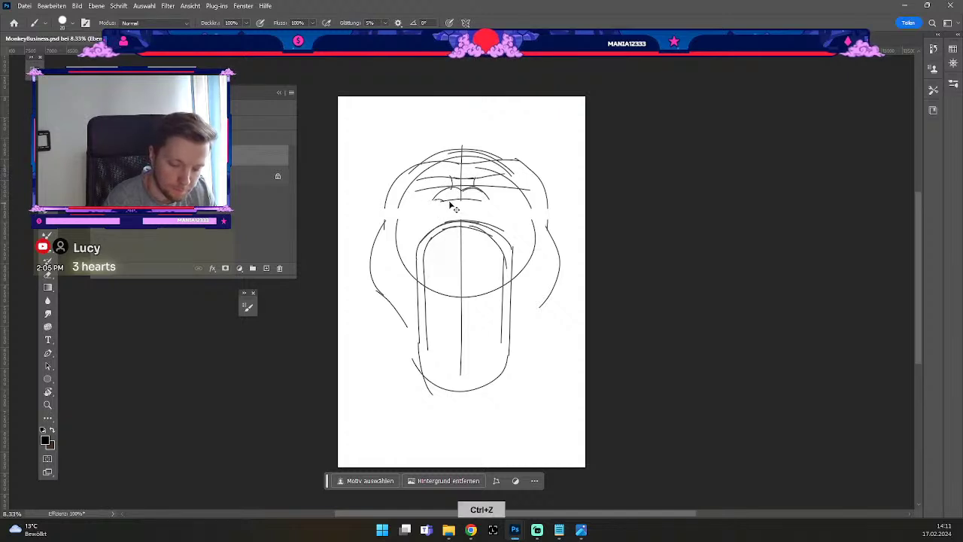
pyautogui.hotkey('ctrl', 'z')
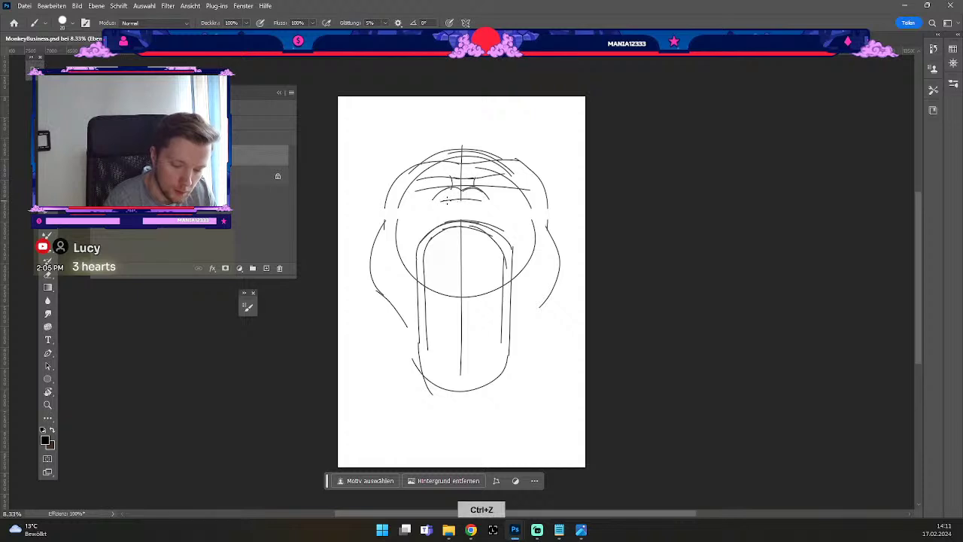
pyautogui.hotkey('ctrl', 'z')
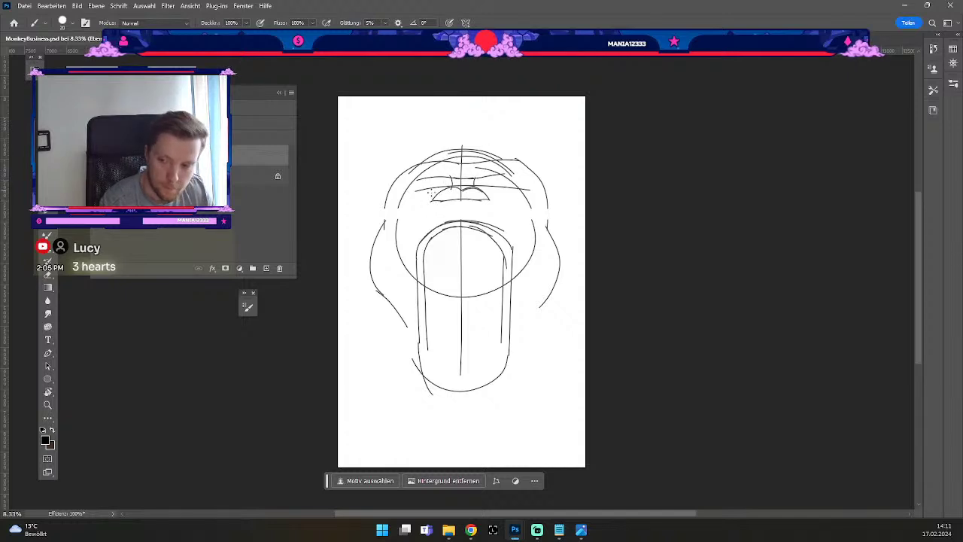
# Draw curves from both ends of the nose line down to the muzzle's sides, and restroke the top of the inner muzzle arch.
pyautogui.moveTo(427, 205); pyautogui.dragTo(417, 243)
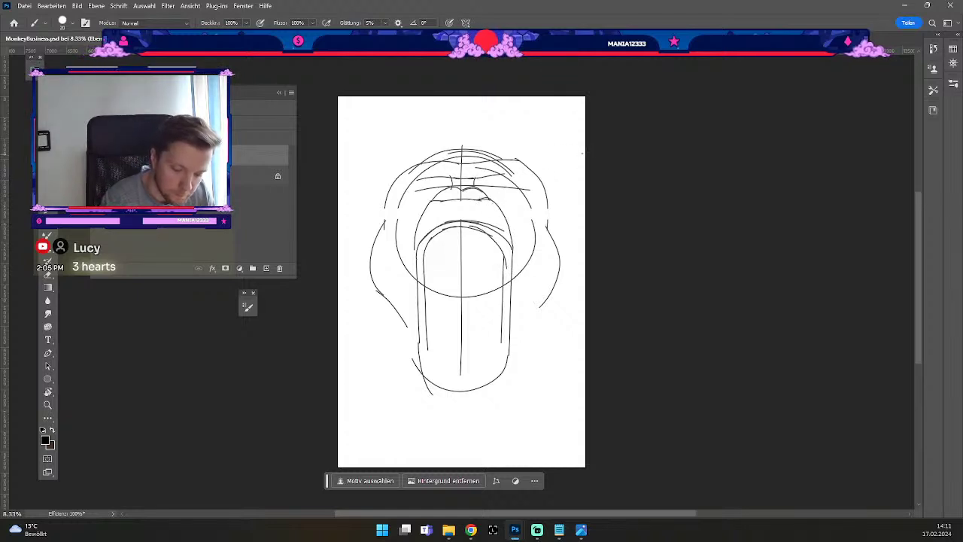
pyautogui.hotkey('ctrl', 'z')
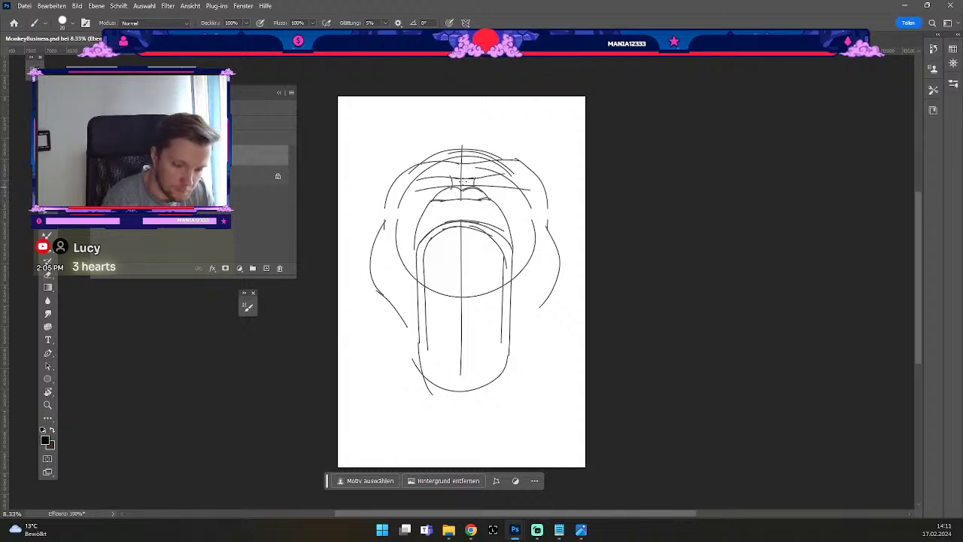
pyautogui.press('b')
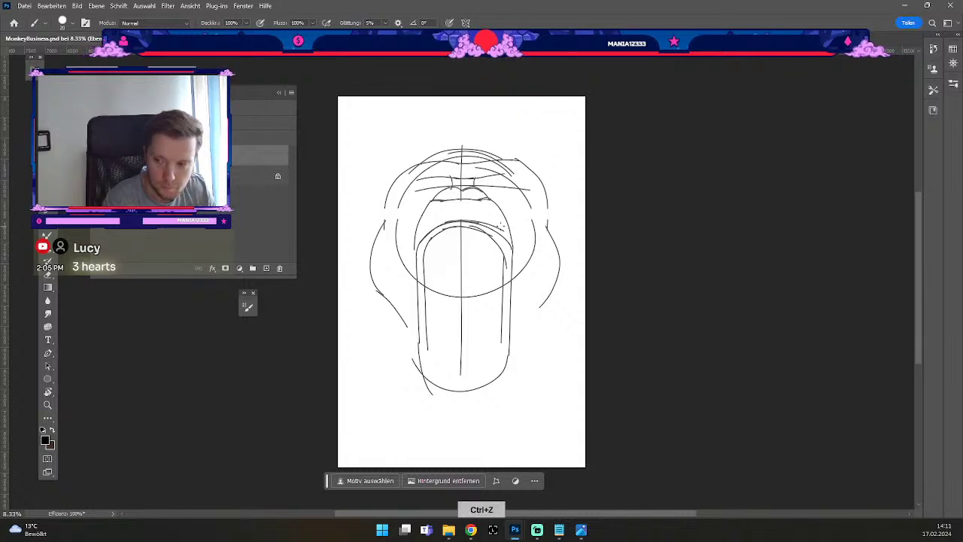
pyautogui.hotkey('ctrl', 'z')
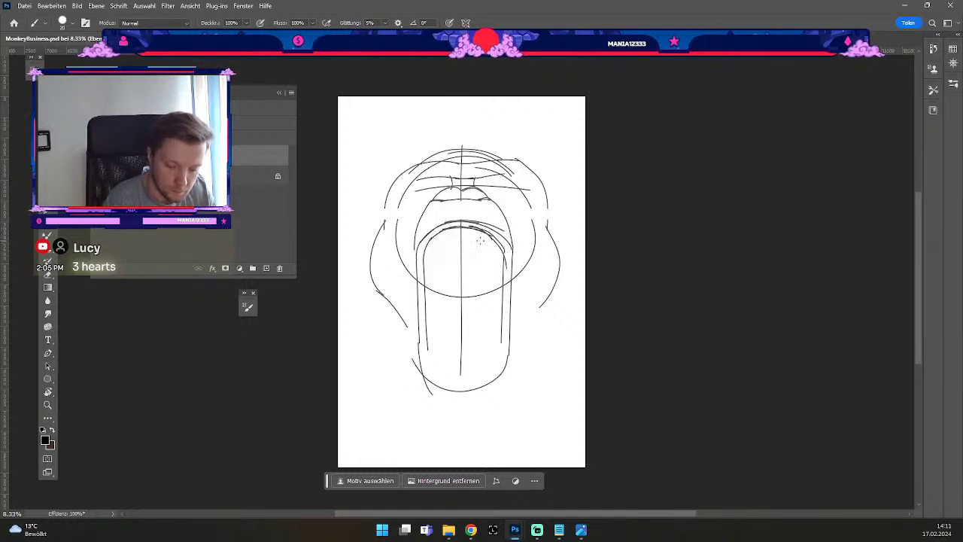
# Redraw the upper right corner of the inner muzzle arch as one smooth curve joining its top and right side.
pyautogui.hotkey('ctrl', 'z')
pyautogui.hotkey('ctrl', 'z')
pyautogui.moveTo(510, 251); pyautogui.dragTo(473, 228)
pyautogui.hotkey('ctrl', 'z')
pyautogui.press('e')
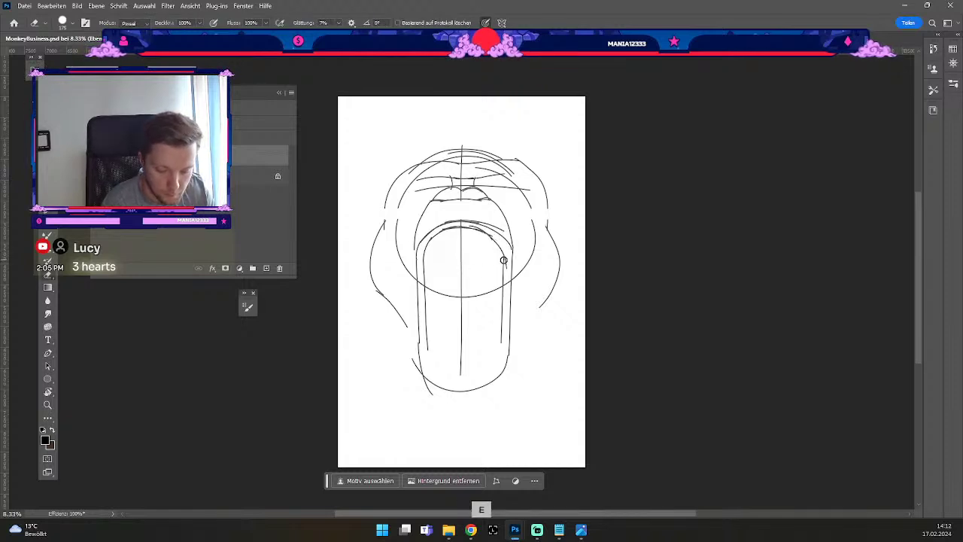
pyautogui.moveTo(502, 260); pyautogui.dragTo(466, 229)
pyautogui.press('b')
pyautogui.hotkey('ctrl', 'z')
pyautogui.hotkey('ctrl', 'z')
pyautogui.moveTo(505, 256); pyautogui.dragTo(469, 228)
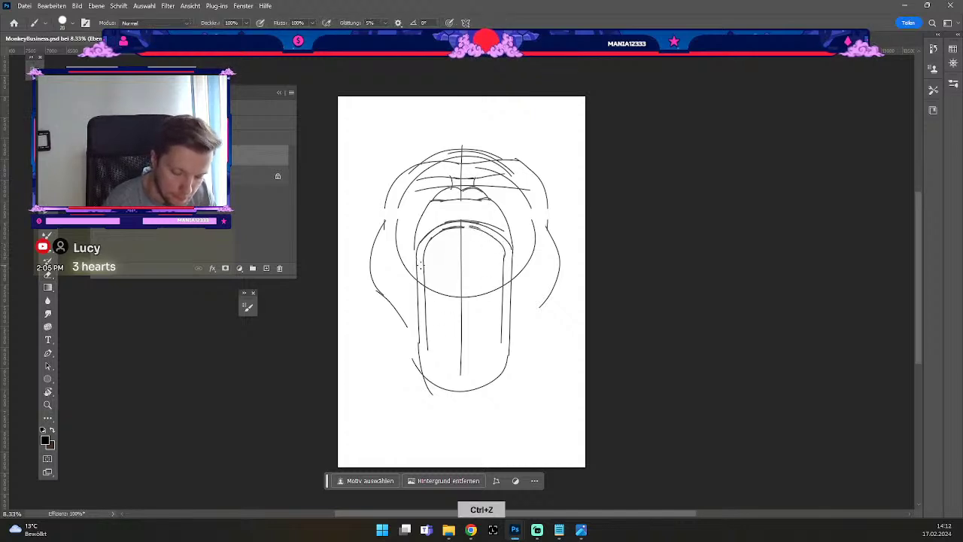
pyautogui.hotkey('ctrl', 'z')
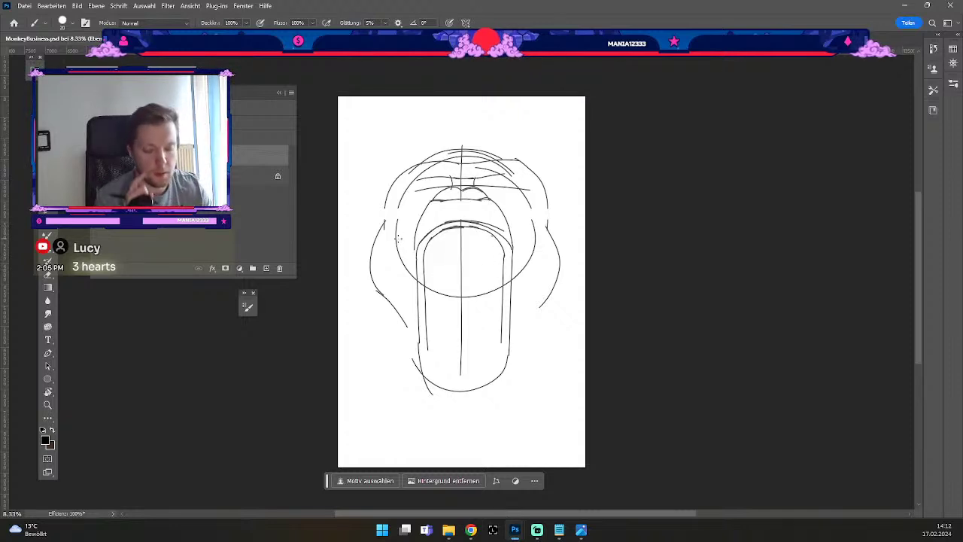
# Draw short, slightly arched eye strokes on both sides of the nose, just below the brow line.
pyautogui.press('b')
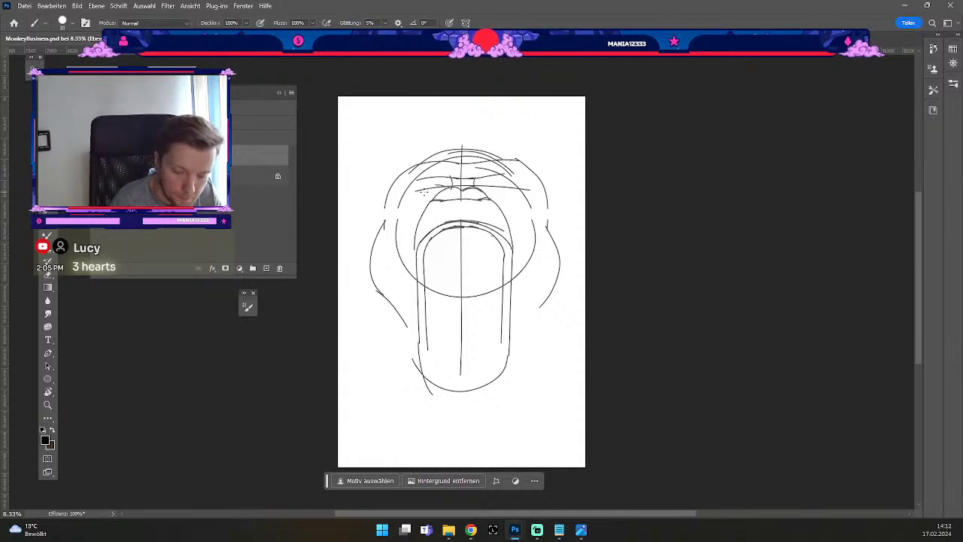
pyautogui.hotkey('ctrl', 'z')
pyautogui.hotkey('ctrl', 'z')
pyautogui.moveTo(431, 186); pyautogui.dragTo(450, 183)
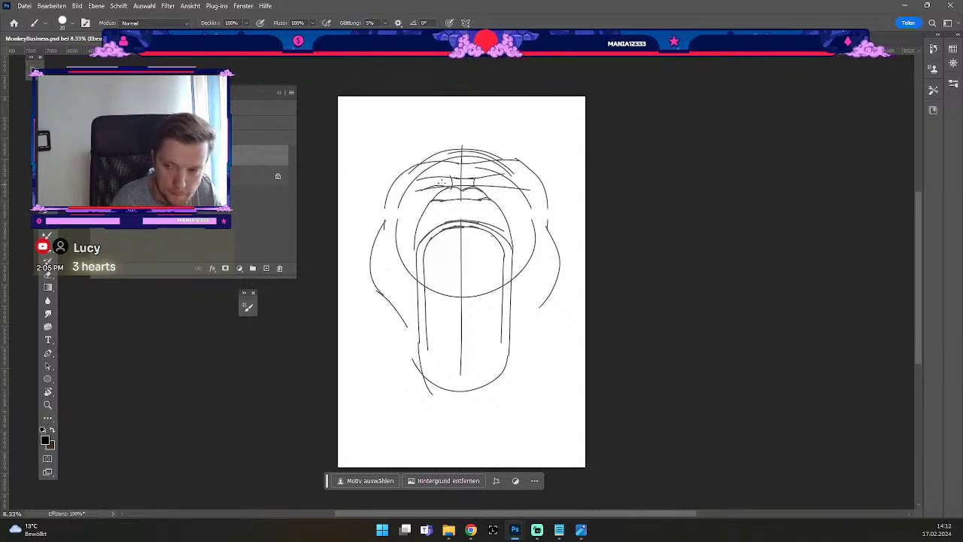
pyautogui.hotkey('ctrl', 'z')
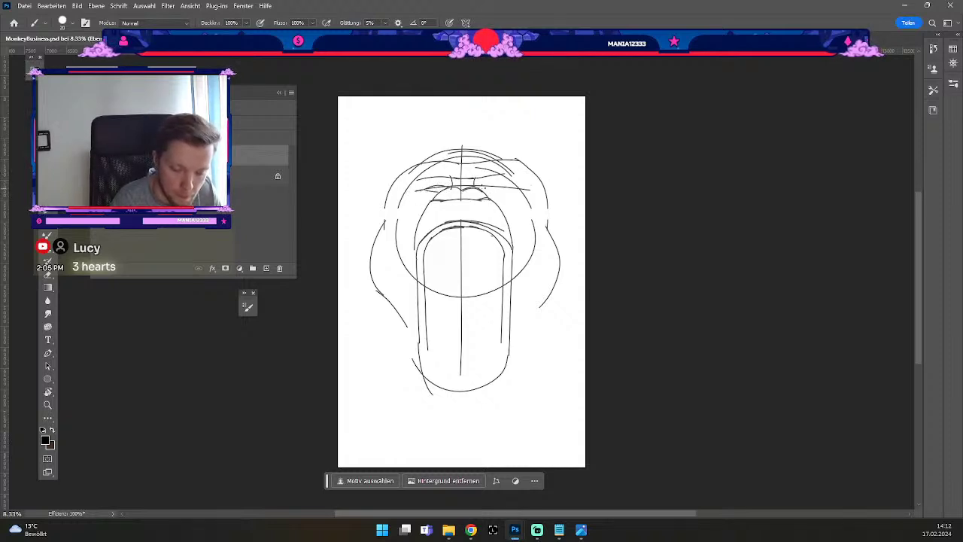
pyautogui.moveTo(479, 188); pyautogui.dragTo(499, 187)
pyautogui.hotkey('ctrl', 'z')
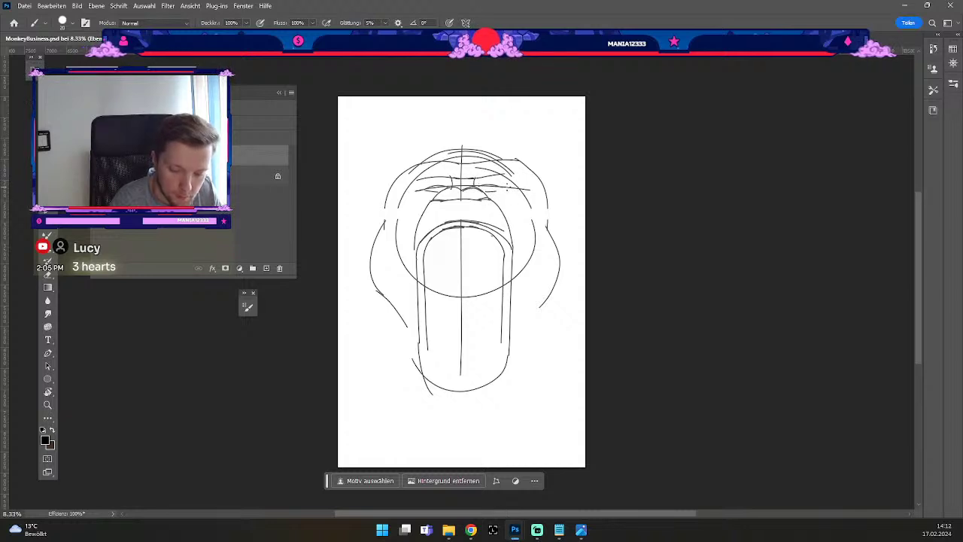
pyautogui.hotkey('ctrl', 'z')
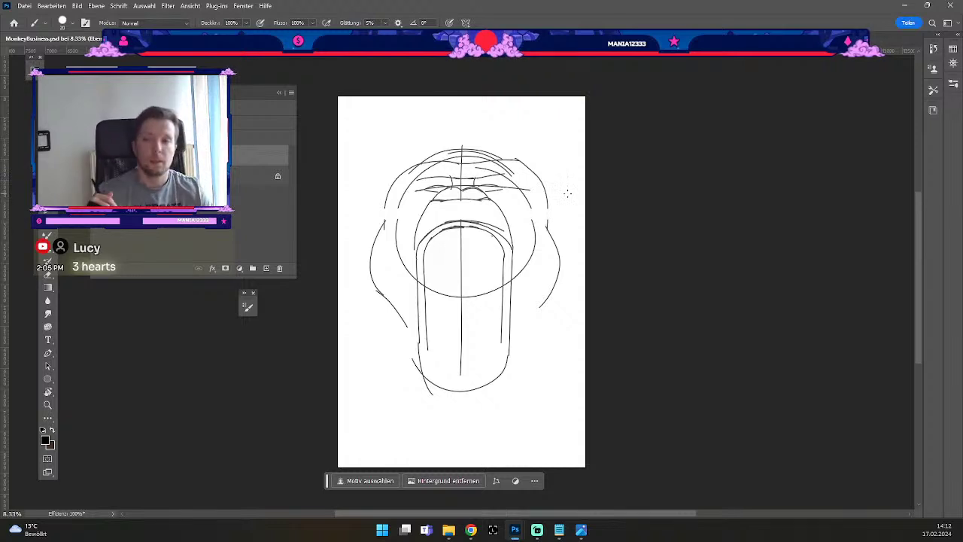
pyautogui.press('b')
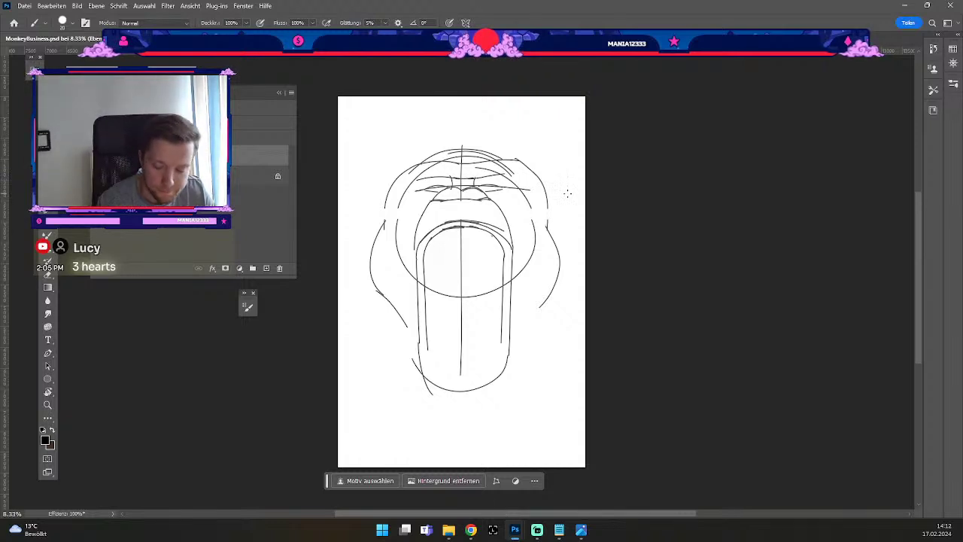
# Draw a shallow arch across the upper part of the open mouth, just below the inner muzzle arch.
pyautogui.moveTo(438, 258); pyautogui.dragTo(502, 256)
pyautogui.hotkey('ctrl', 'z')
pyautogui.hotkey('ctrl', 'z')
pyautogui.moveTo(436, 252); pyautogui.dragTo(496, 249)
pyautogui.hotkey('ctrl', 'z')
pyautogui.moveTo(435, 252)
pyautogui.mouseDown()
pyautogui.moveTo(490, 247)
pyautogui.moveTo(497, 262)
pyautogui.mouseUp()
pyautogui.hotkey('ctrl', 'z')
pyautogui.hotkey('ctrl', 'z')
pyautogui.moveTo(432, 252); pyautogui.dragTo(496, 262)
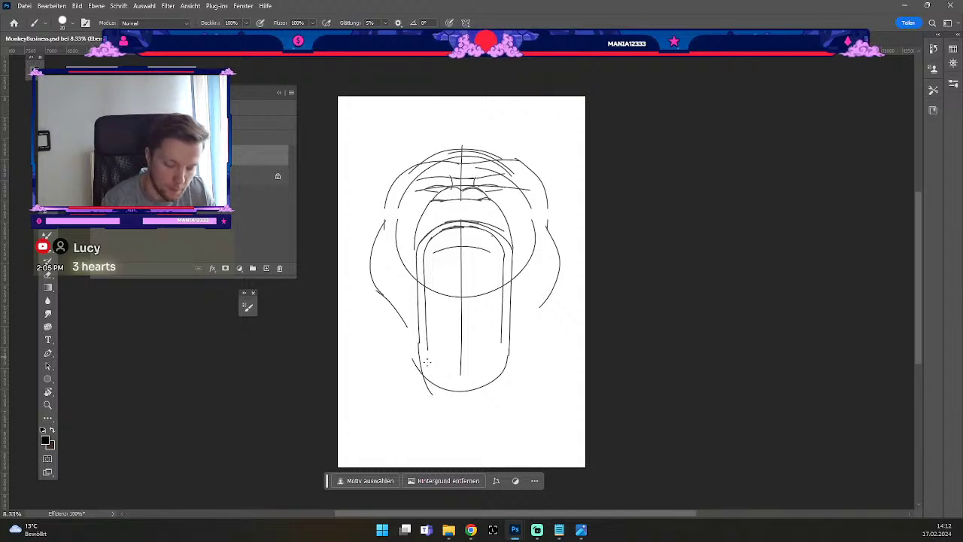
# Draw a second rounded chin curve slightly below the muzzle's bottom, joining its left and right sides.
pyautogui.moveTo(428, 393); pyautogui.dragTo(484, 406)
pyautogui.hotkey('ctrl', 'z')
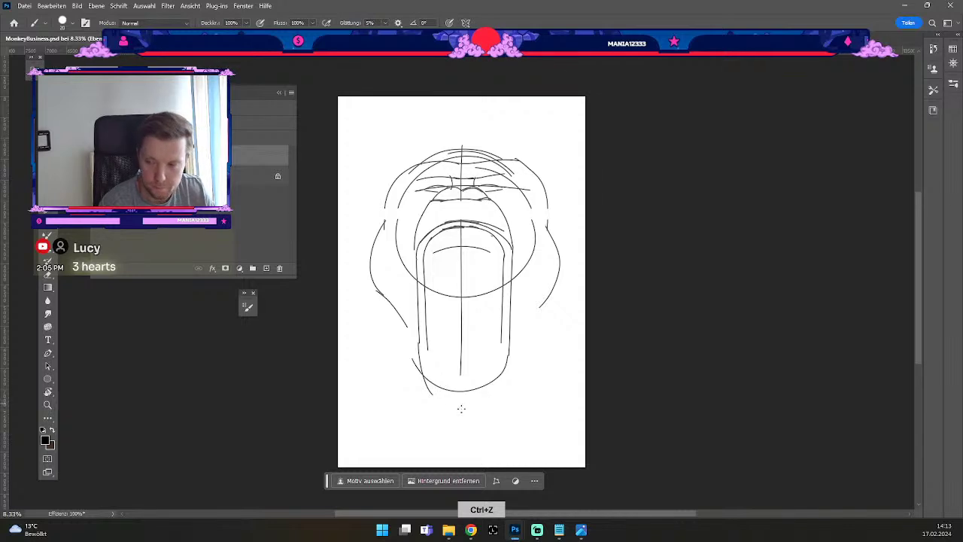
pyautogui.moveTo(427, 393)
pyautogui.mouseDown()
pyautogui.moveTo(504, 386)
pyautogui.moveTo(494, 385)
pyautogui.moveTo(504, 394)
pyautogui.moveTo(489, 398)
pyautogui.moveTo(509, 352)
pyautogui.moveTo(489, 397)
pyautogui.mouseUp()
pyautogui.hotkey('ctrl', 'z')
pyautogui.hotkey('ctrl', 'z')
pyautogui.moveTo(510, 353)
pyautogui.mouseDown()
pyautogui.moveTo(500, 387)
pyautogui.moveTo(475, 402)
pyautogui.mouseUp()
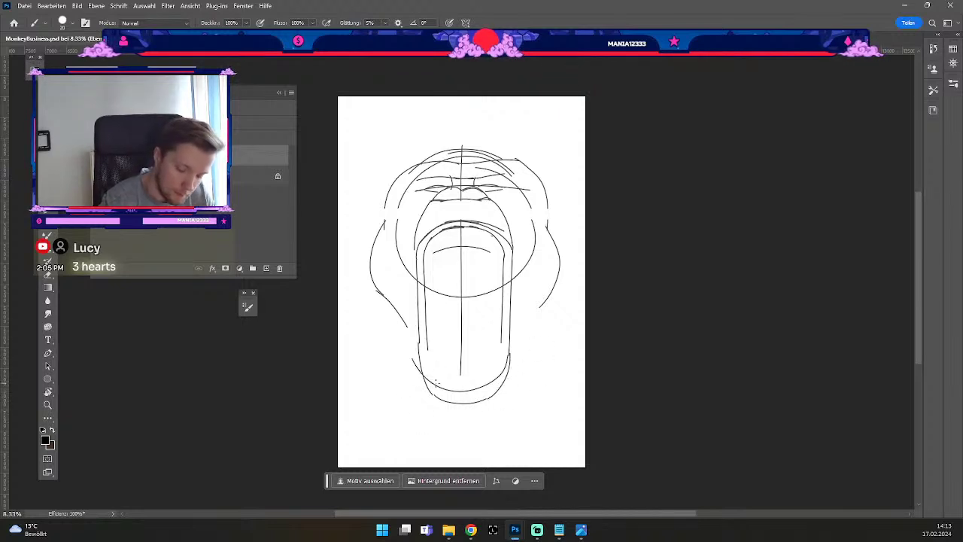
# Restroke the outer muzzle's lower left side and extend the inner left line down to the bottom curve.
pyautogui.moveTo(418, 334); pyautogui.dragTo(426, 377)
pyautogui.hotkey('ctrl', 'z')
pyautogui.moveTo(418, 310); pyautogui.dragTo(419, 345)
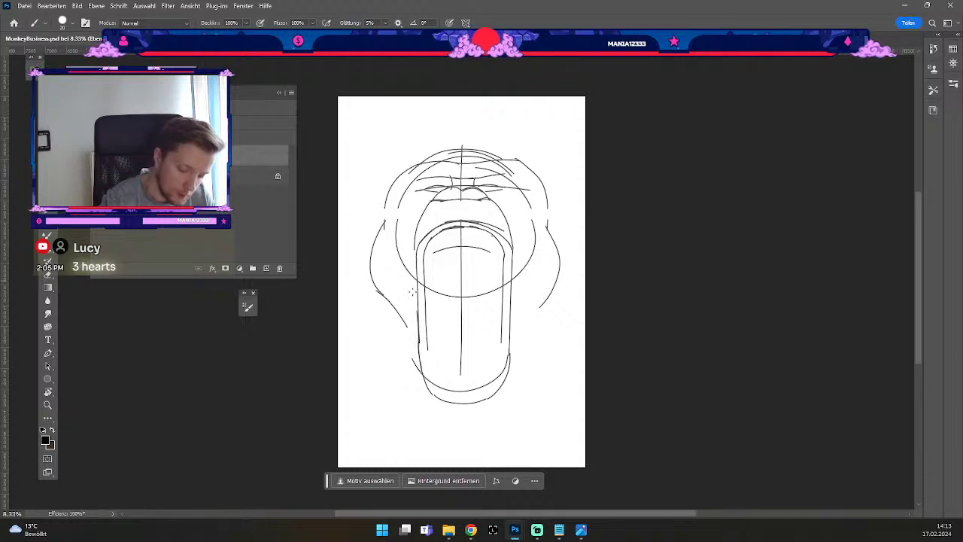
pyautogui.moveTo(436, 383); pyautogui.dragTo(426, 352)
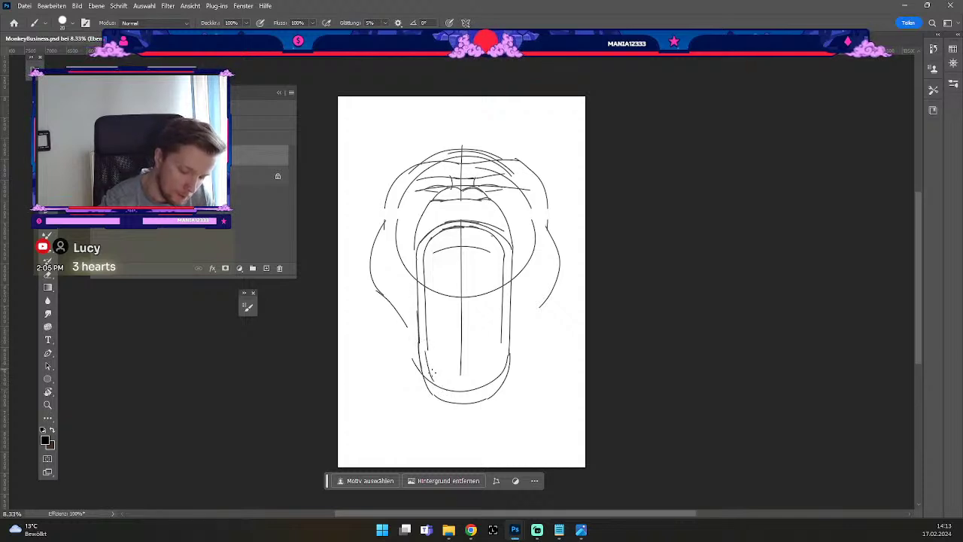
pyautogui.hotkey('ctrl', 'z')
pyautogui.moveTo(435, 385); pyautogui.dragTo(426, 270)
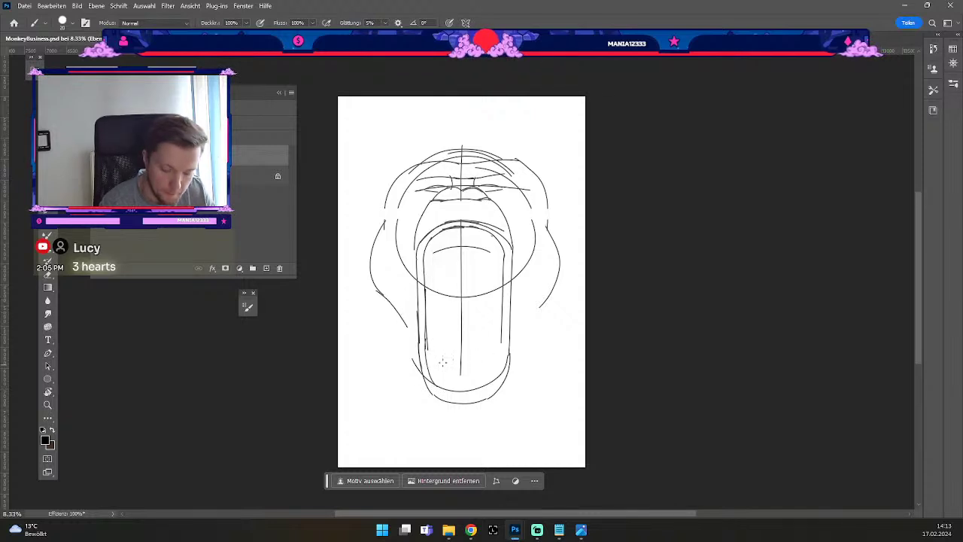
# Draw a curve along the mouth's lower end, slightly above the original muzzle bottom, from the left to the right inner side.
pyautogui.moveTo(429, 377)
pyautogui.mouseDown()
pyautogui.moveTo(477, 381)
pyautogui.moveTo(487, 369)
pyautogui.moveTo(467, 378)
pyautogui.moveTo(498, 382)
pyautogui.moveTo(451, 374)
pyautogui.moveTo(480, 400)
pyautogui.moveTo(481, 381)
pyautogui.moveTo(463, 383)
pyautogui.moveTo(497, 374)
pyautogui.mouseUp()
pyautogui.hotkey('ctrl', 'z')
pyautogui.hotkey('ctrl', 'z')
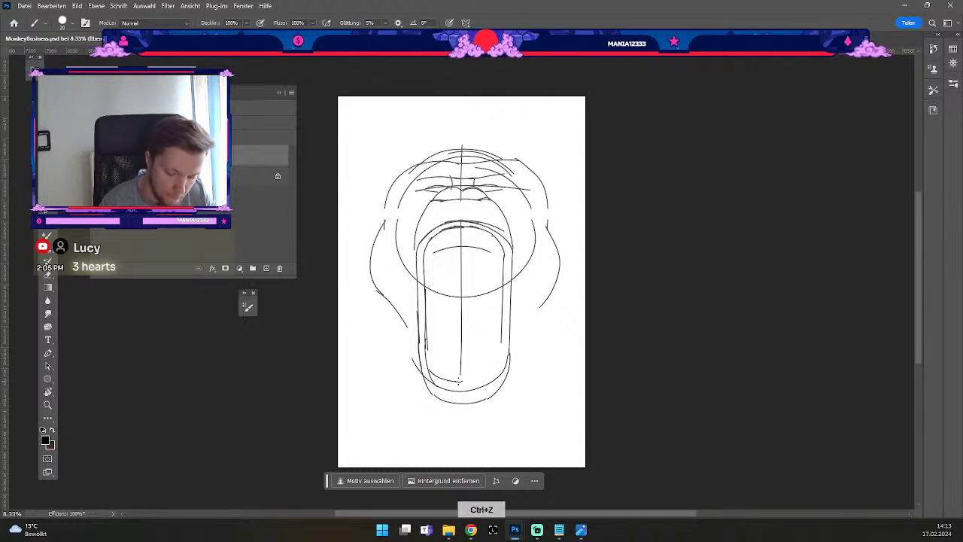
pyautogui.hotkey('ctrl', 'z')
pyautogui.moveTo(461, 381); pyautogui.dragTo(480, 376)
pyautogui.hotkey('ctrl', 'z')
pyautogui.hotkey('ctrl', 'z')
pyautogui.hotkey('ctrl', 'z')
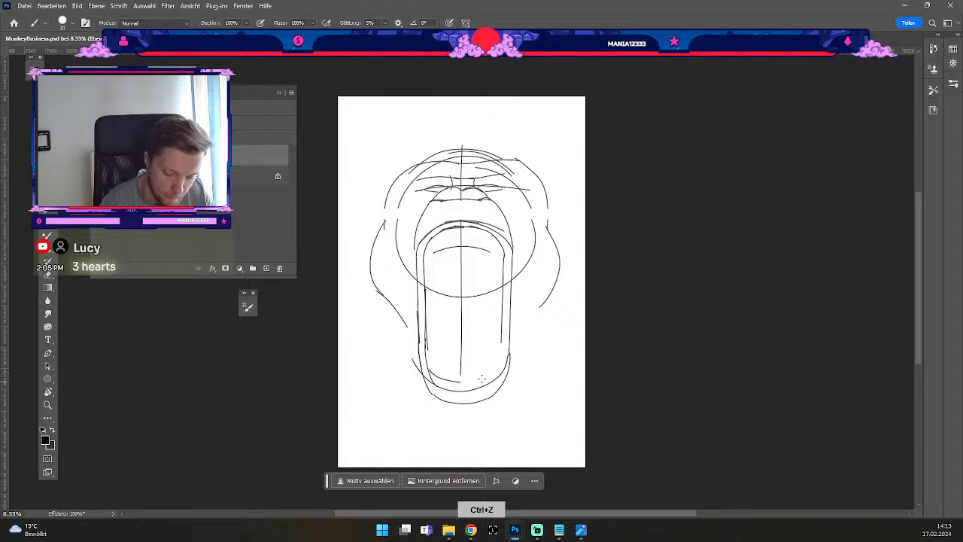
pyautogui.moveTo(456, 382); pyautogui.dragTo(500, 368)
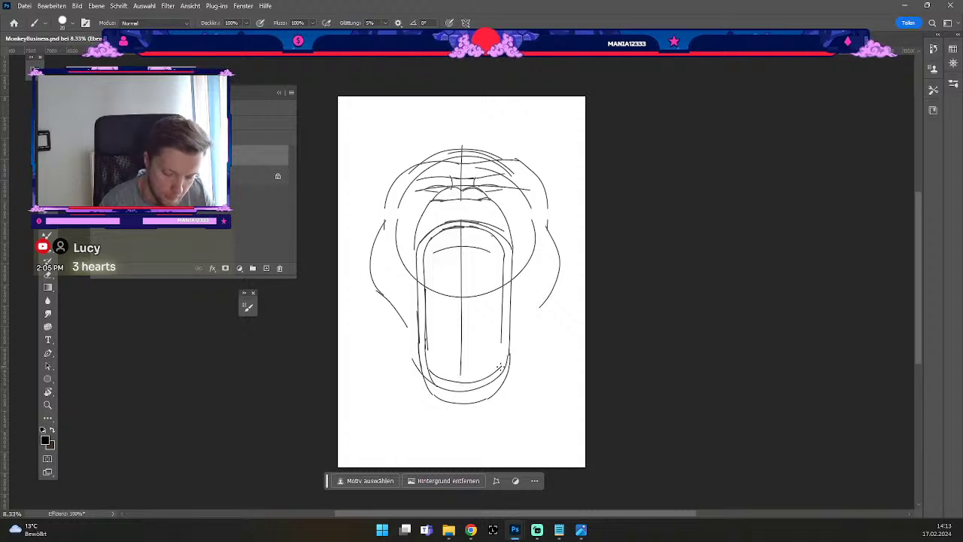
pyautogui.hotkey('ctrl', 'z')
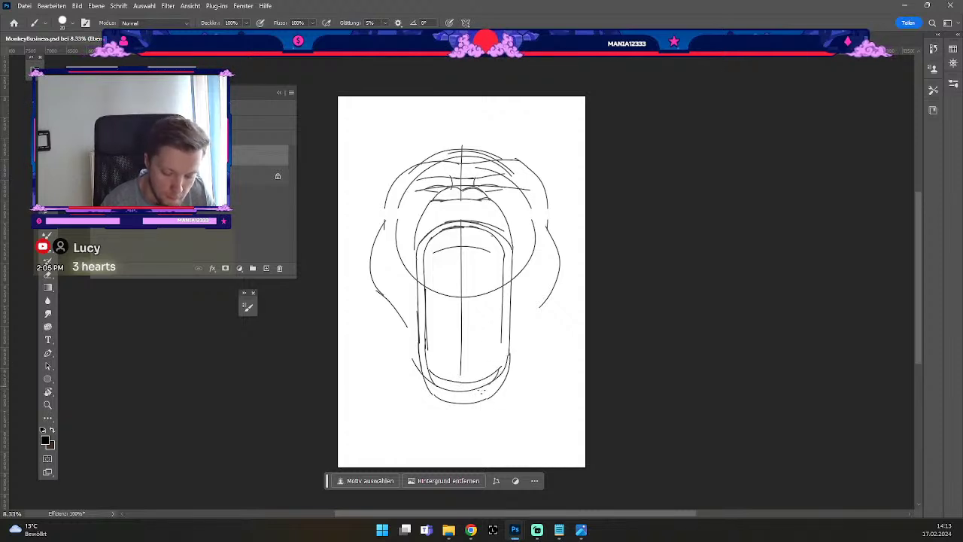
# Restroke the lower lip curve and extend the inner muzzle's right side down to meet it.
pyautogui.moveTo(444, 389); pyautogui.dragTo(487, 387)
pyautogui.hotkey('ctrl', 'z')
pyautogui.press('e')
pyautogui.press('b')
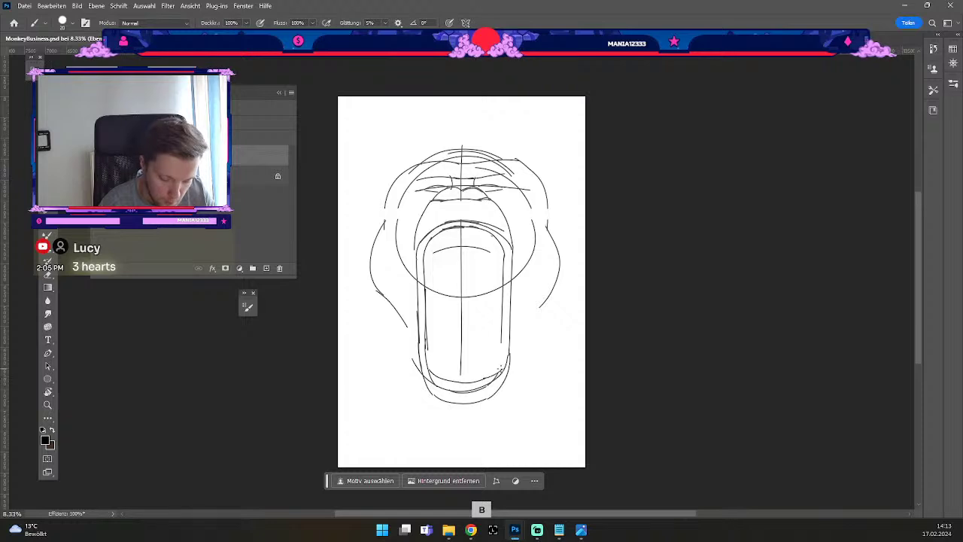
pyautogui.hotkey('ctrl', 'z')
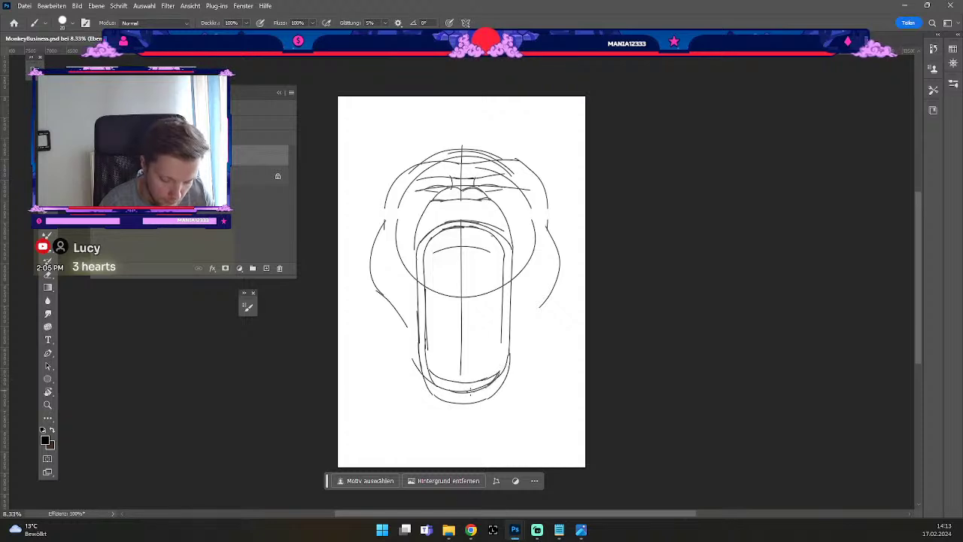
pyautogui.press('b')
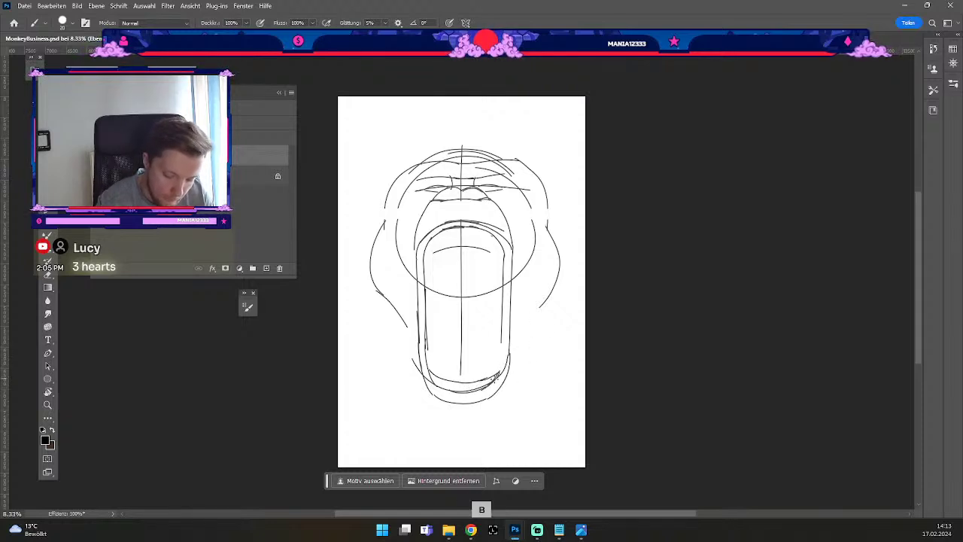
pyautogui.hotkey('ctrl', 'z')
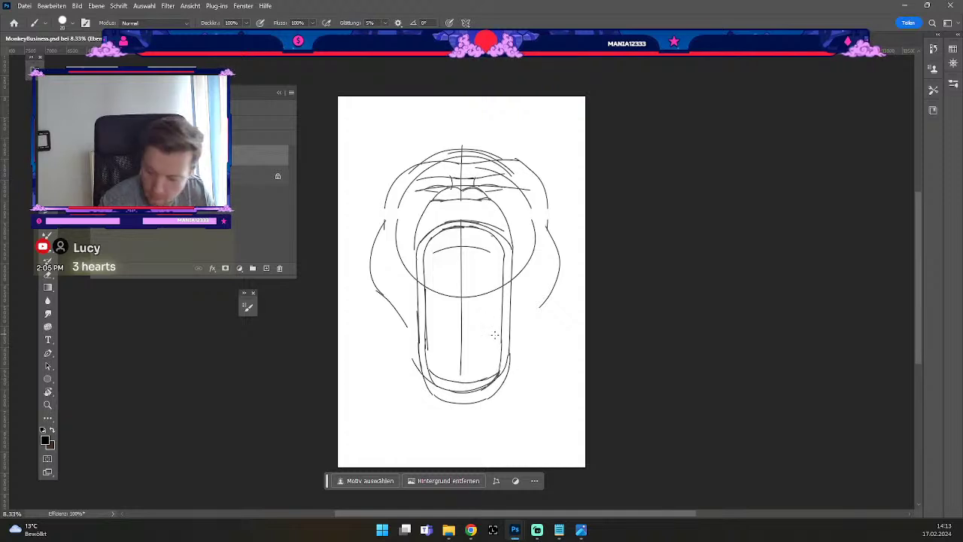
pyautogui.press('b')
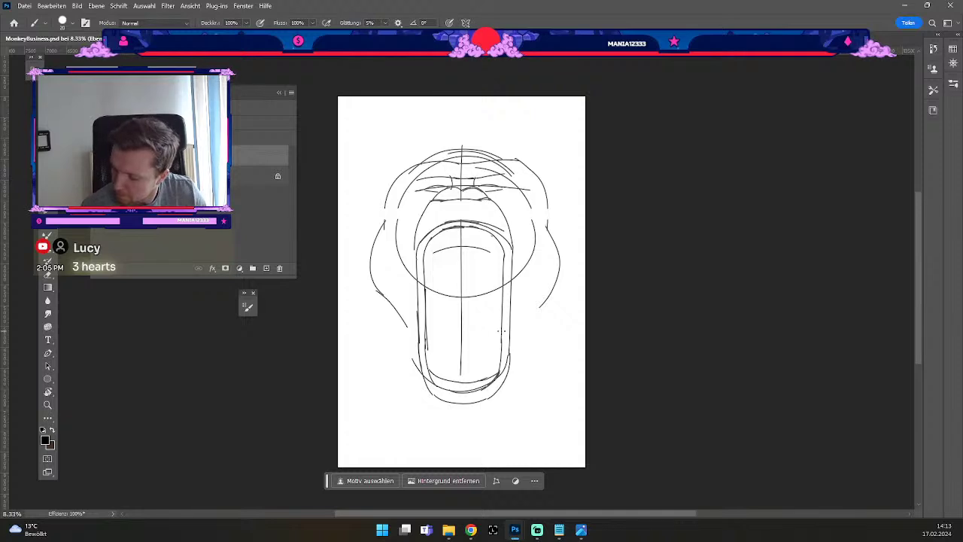
pyautogui.press('b')
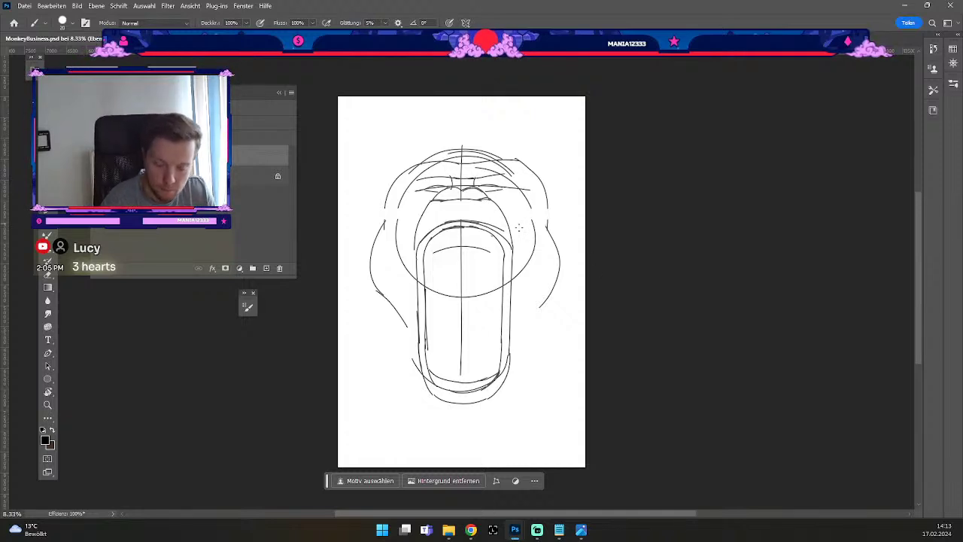
pyautogui.hotkey('ctrl', 'z')
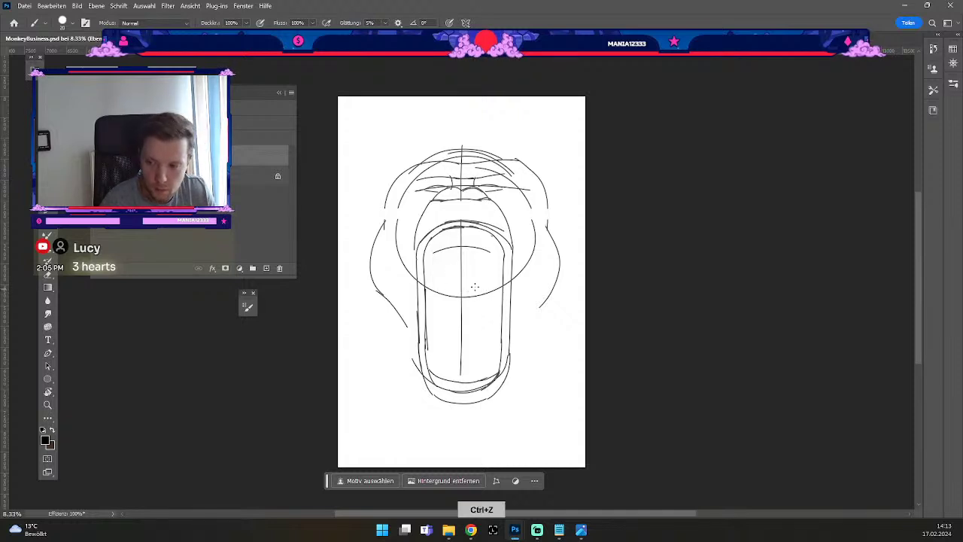
# Draw a nearly horizontal, slightly sagging line across the middle of the mouth, just above the circle's lower edge.
pyautogui.moveTo(476, 284); pyautogui.dragTo(451, 285)
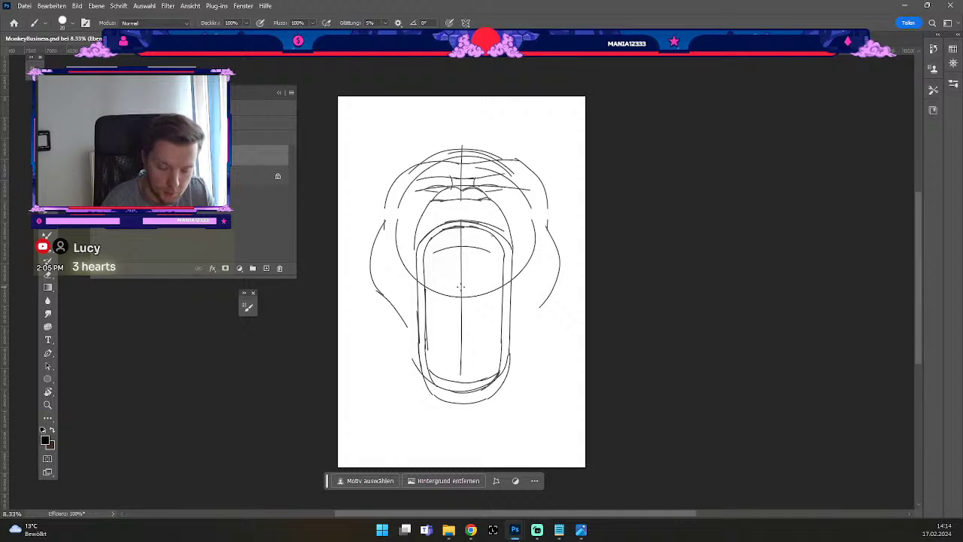
pyautogui.hotkey('ctrl', 'z')
pyautogui.moveTo(450, 286)
pyautogui.mouseDown()
pyautogui.moveTo(472, 285)
pyautogui.moveTo(431, 283)
pyautogui.moveTo(503, 285)
pyautogui.mouseUp()
pyautogui.hotkey('ctrl', 'z')
pyautogui.hotkey('ctrl', 'z')
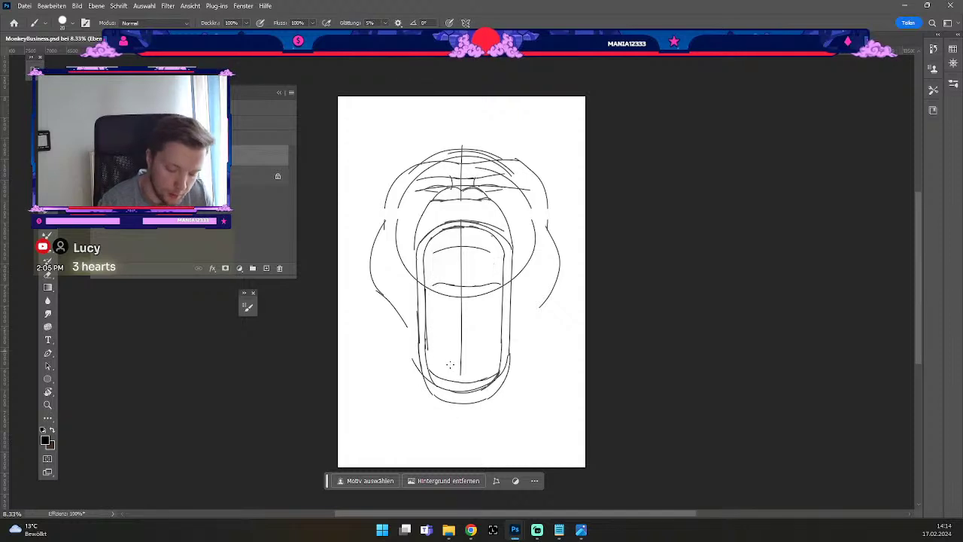
pyautogui.hotkey('ctrl', 'z')
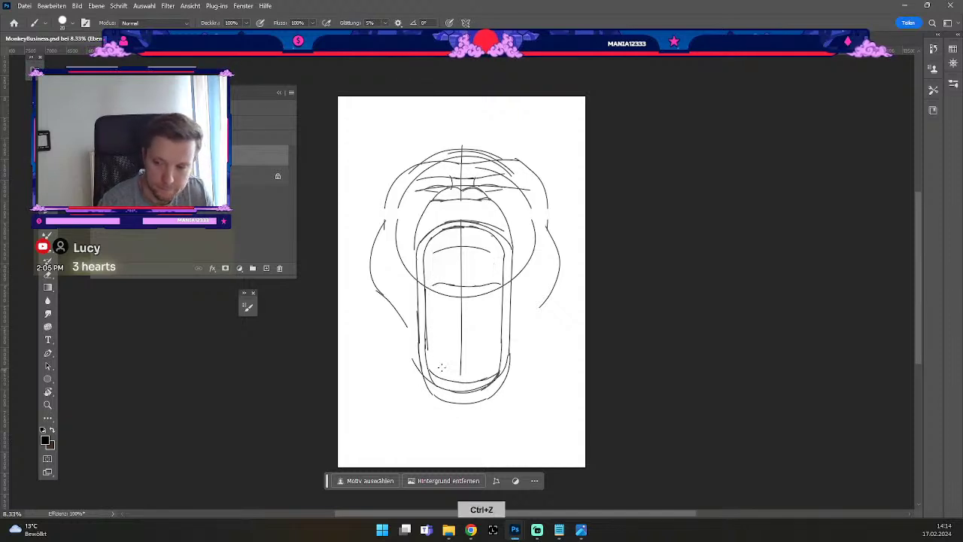
# Draw a curve around the mouth's lower left inner corner and short downward bends at both ends of the mouth's middle line.
pyautogui.moveTo(443, 370)
pyautogui.mouseDown()
pyautogui.moveTo(490, 358)
pyautogui.moveTo(494, 367)
pyautogui.moveTo(448, 372)
pyautogui.moveTo(420, 311)
pyautogui.mouseUp()
pyautogui.hotkey('ctrl', 'z')
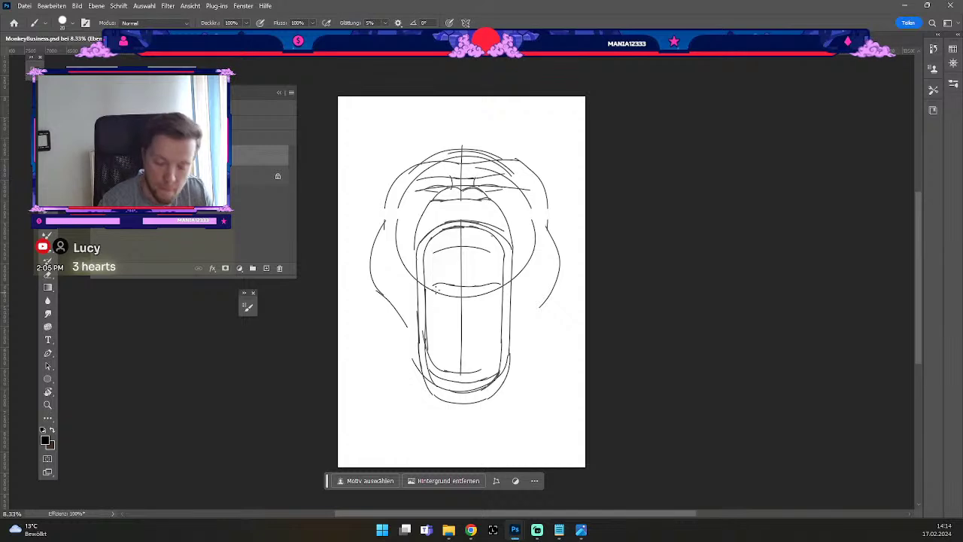
pyautogui.hotkey('ctrl', 'z')
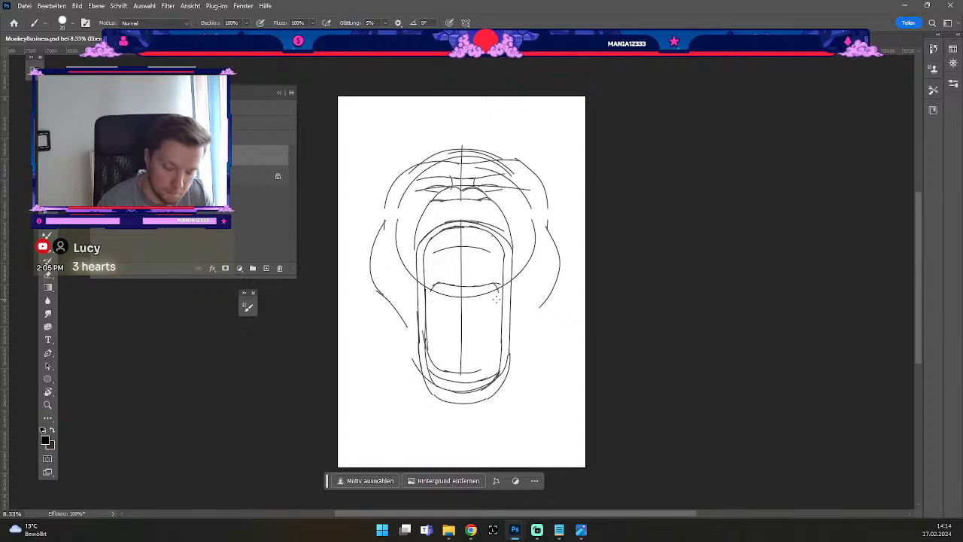
# Draw a curve inside the lower mouth from its bottom centre up the right side toward the middle line's right end.
pyautogui.moveTo(455, 362)
pyautogui.mouseDown()
pyautogui.moveTo(480, 361)
pyautogui.moveTo(499, 311)
pyautogui.mouseUp()
pyautogui.hotkey('ctrl', 'z')
pyautogui.moveTo(482, 360); pyautogui.dragTo(496, 291)
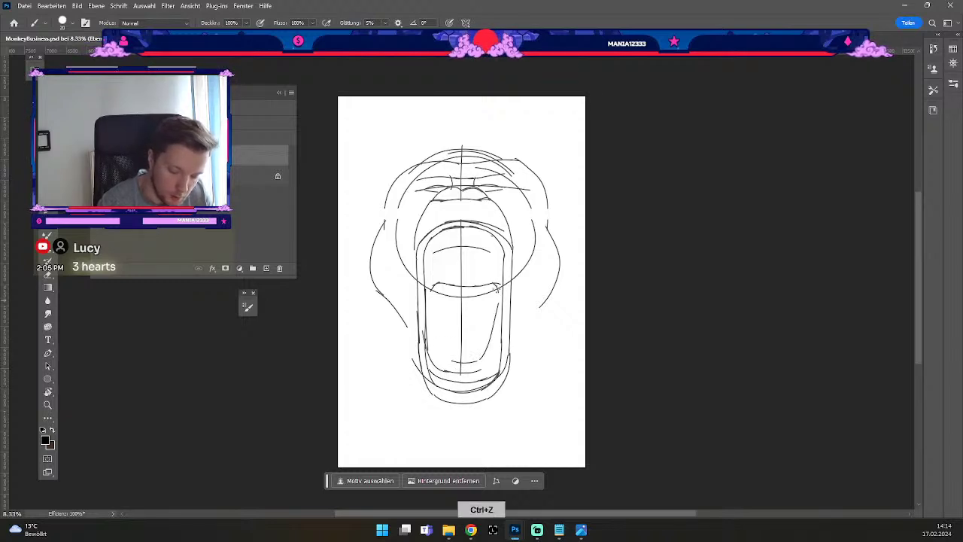
pyautogui.hotkey('ctrl', 'z')
pyautogui.moveTo(480, 362); pyautogui.dragTo(496, 298)
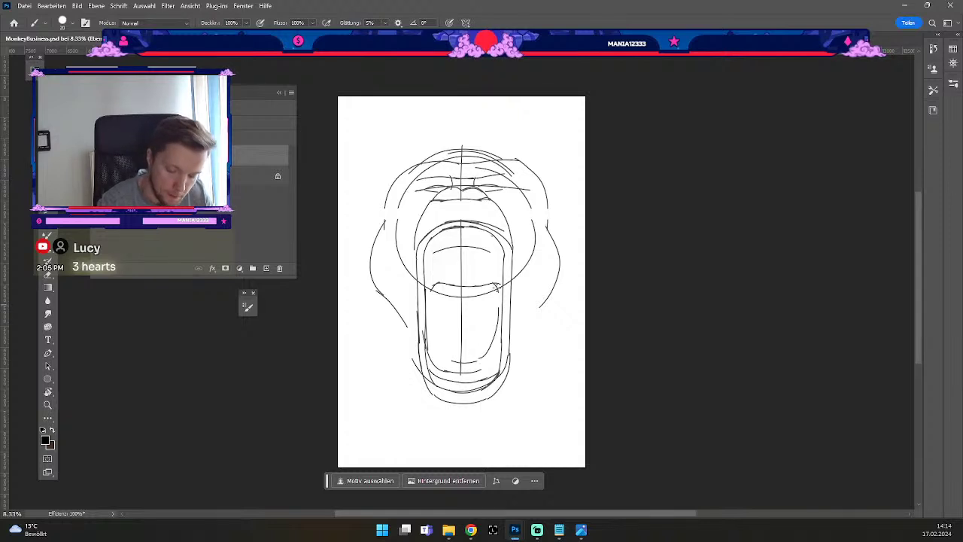
pyautogui.hotkey('ctrl', 'z')
pyautogui.moveTo(480, 365); pyautogui.dragTo(499, 294)
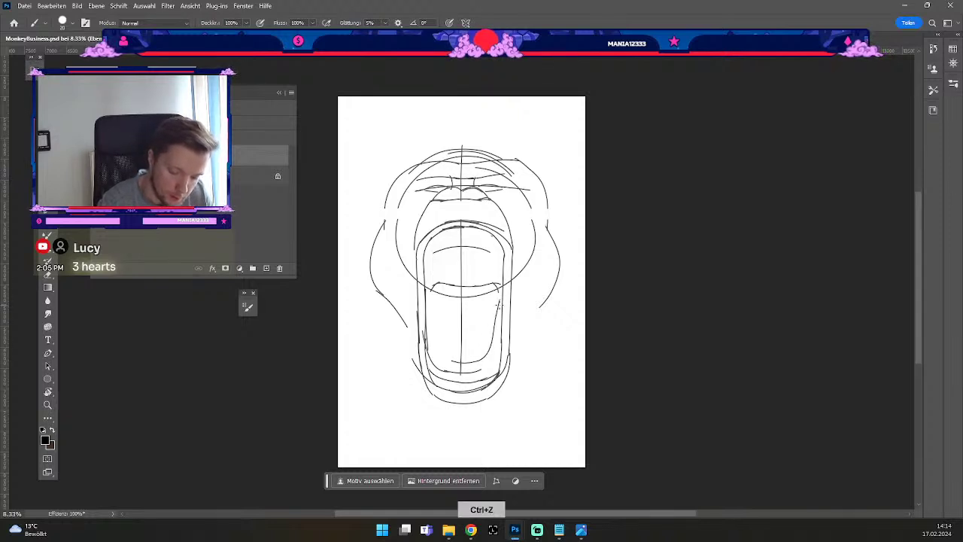
# Restroke the upper end of the lower mouth's right inner curve so it stops just below the middle line.
pyautogui.press('e')
pyautogui.press('#')
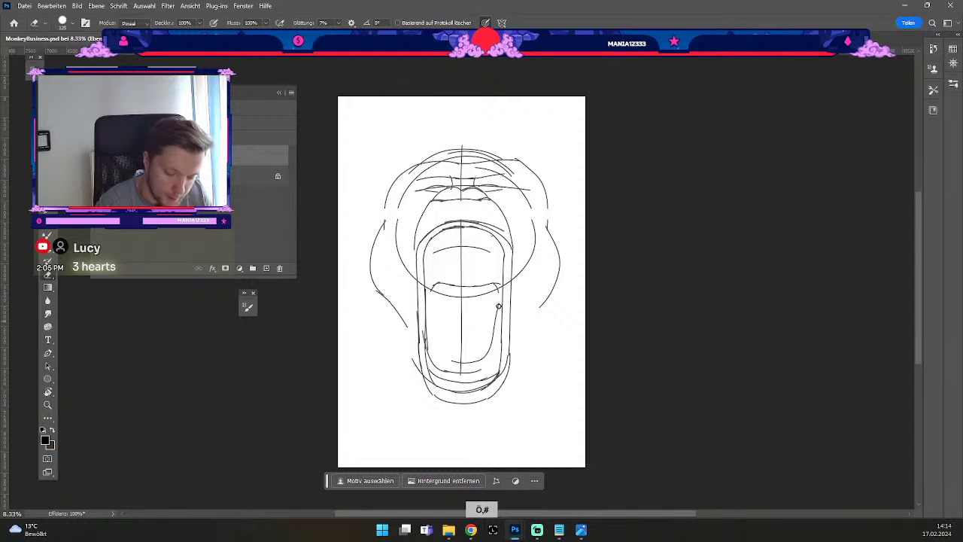
pyautogui.press('b')
pyautogui.hotkey('ctrl', 'z')
pyautogui.moveTo(493, 322); pyautogui.dragTo(498, 295)
pyautogui.hotkey('ctrl', 'z')
pyautogui.moveTo(493, 331); pyautogui.dragTo(499, 300)
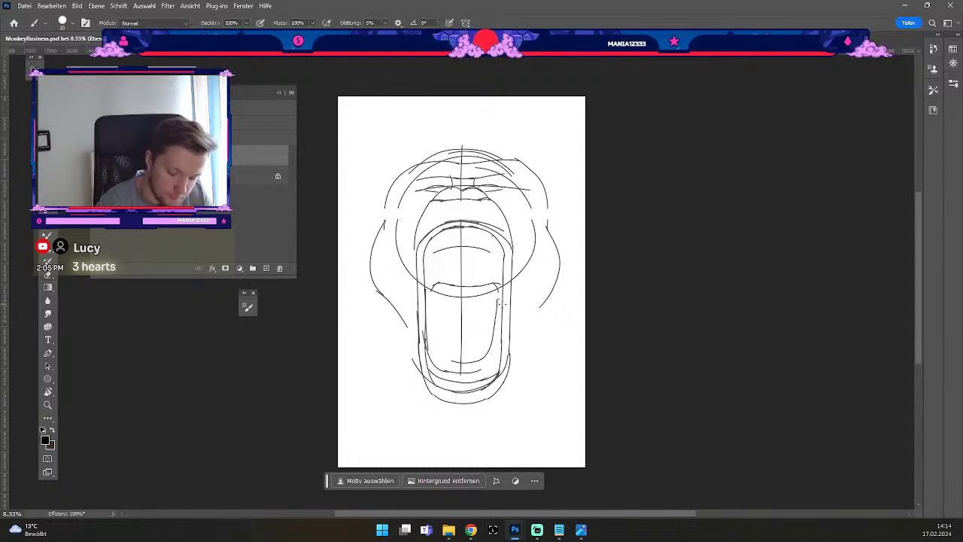
# Draw the matching left side of the U-shaped contour in the lower mouth and a second line just outside it.
pyautogui.moveTo(436, 293); pyautogui.dragTo(437, 338)
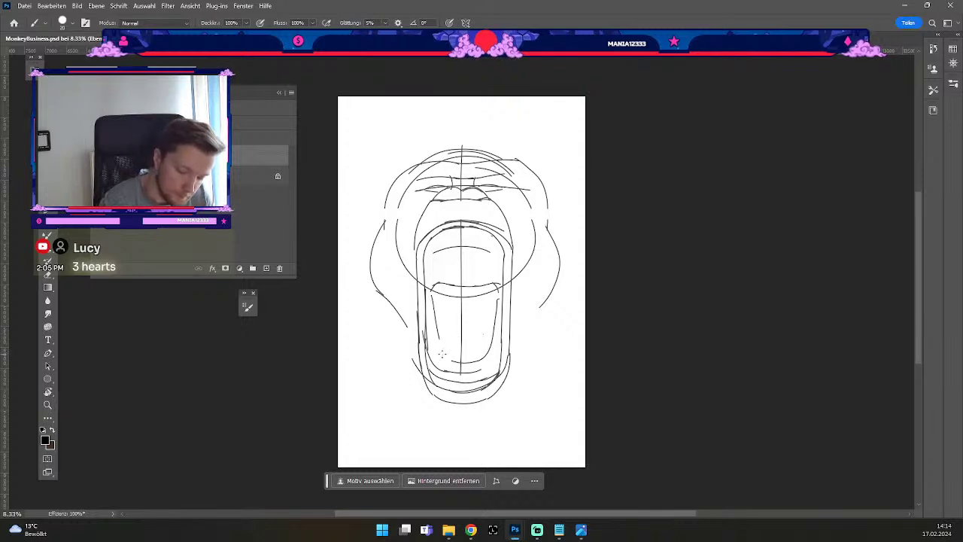
pyautogui.hotkey('ctrl', 'z')
pyautogui.moveTo(432, 299); pyautogui.dragTo(444, 354)
pyautogui.moveTo(442, 290); pyautogui.dragTo(451, 301)
pyautogui.hotkey('ctrl', 'z')
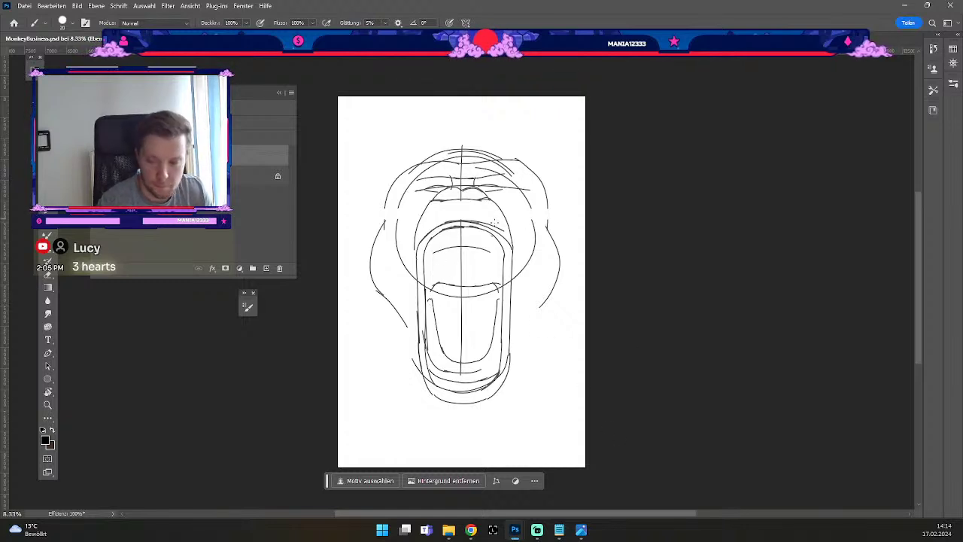
pyautogui.moveTo(428, 307); pyautogui.dragTo(429, 365)
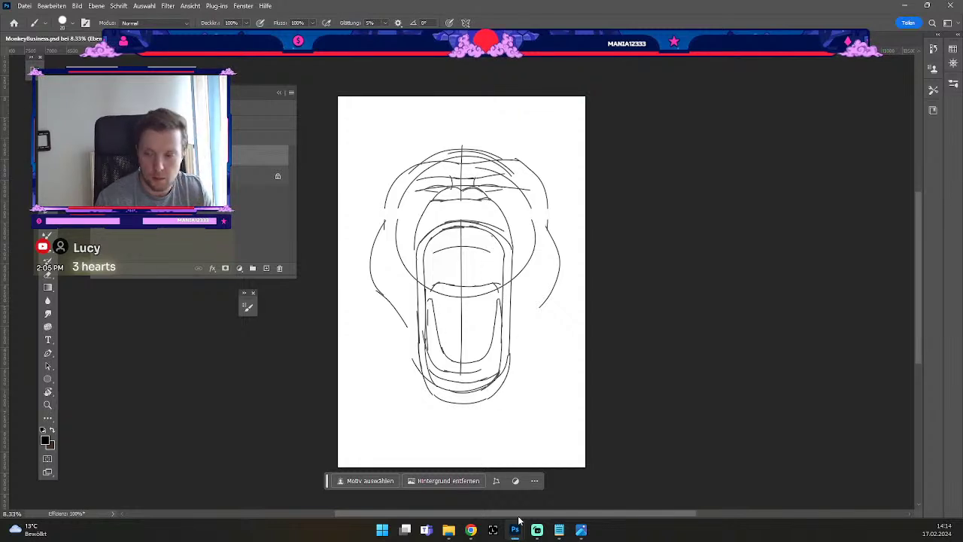
# Sketch a small pointed tooth at the left end of the arc in the upper mouth.
pyautogui.press('b')
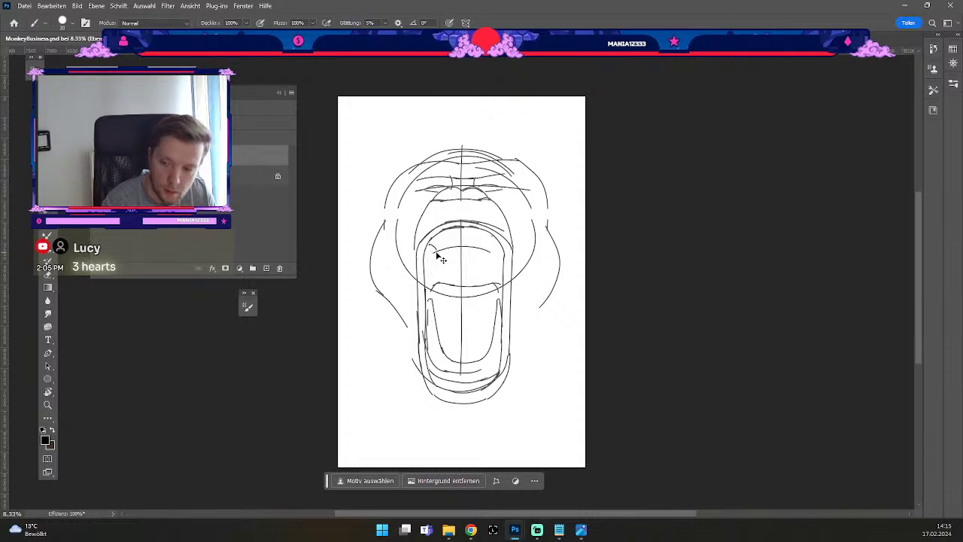
pyautogui.hotkey('ctrl', 'z')
pyautogui.moveTo(429, 246); pyautogui.dragTo(437, 252)
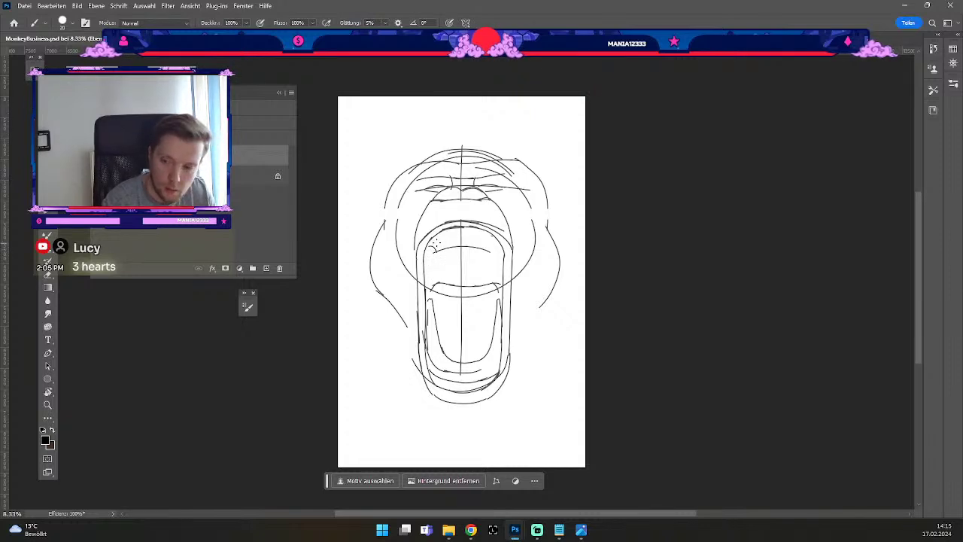
pyautogui.hotkey('ctrl', 'z')
pyautogui.moveTo(437, 253)
pyautogui.mouseDown()
pyautogui.moveTo(426, 278)
pyautogui.moveTo(422, 267)
pyautogui.mouseUp()
pyautogui.hotkey('ctrl', 'z')
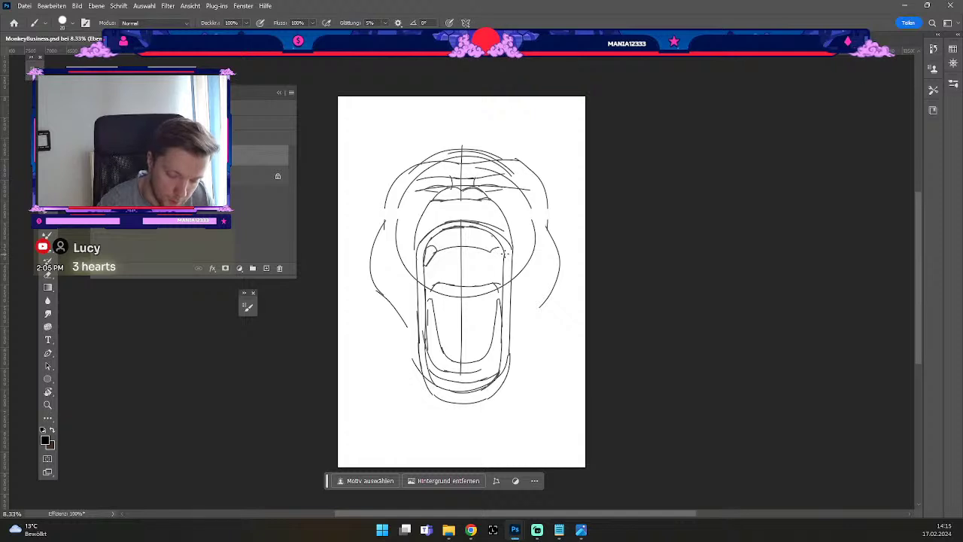
# Sketch a matching pointed tooth at the right end of the upper mouth's arc.
pyautogui.hotkey('ctrl', 'z')
pyautogui.moveTo(491, 252); pyautogui.dragTo(502, 249)
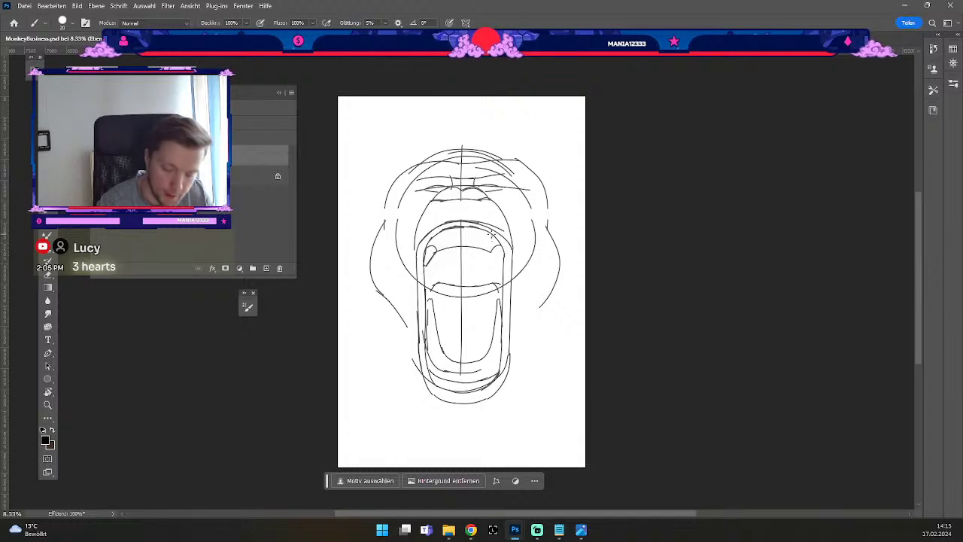
pyautogui.hotkey('ctrl', 'z')
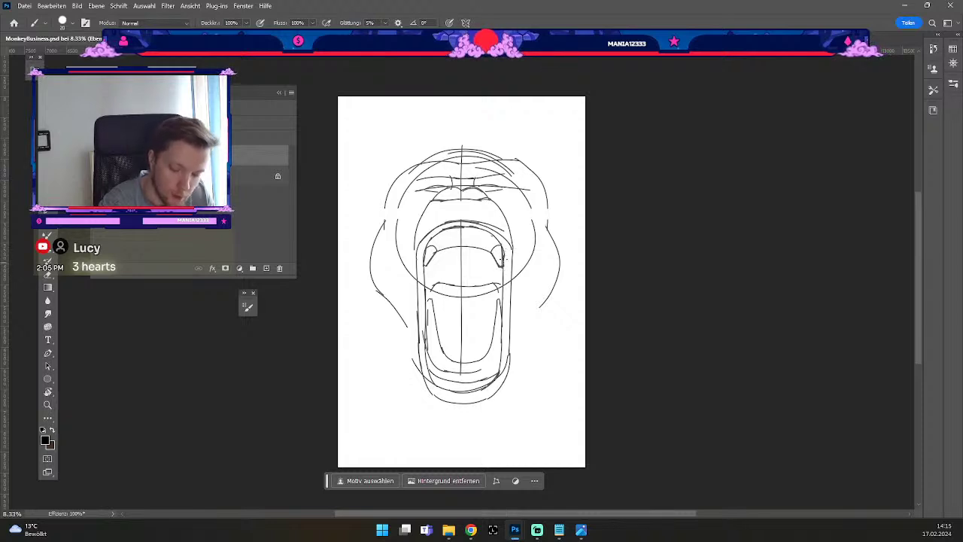
pyautogui.press('b')
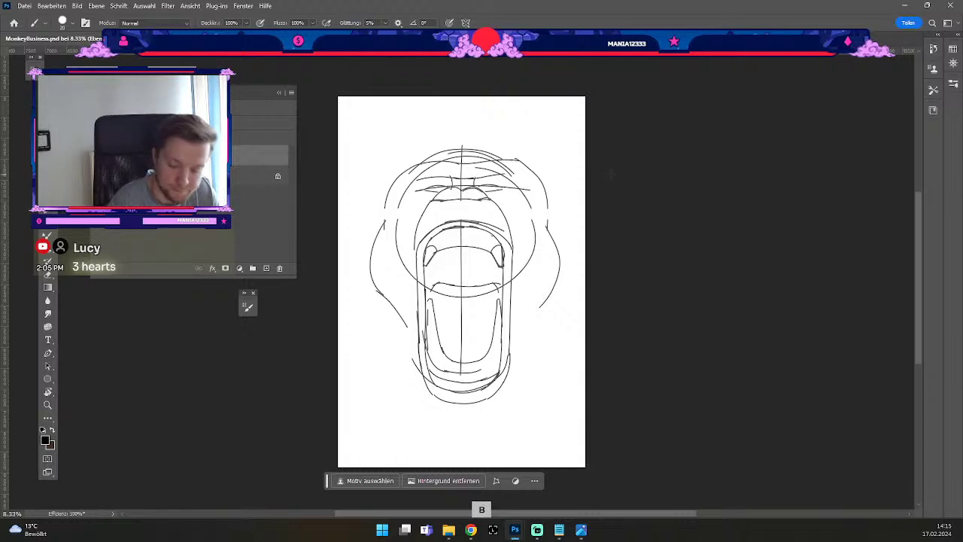
# Erase the arc between the two upper teeth and redraw it slightly higher and more strongly curved.
pyautogui.press('e')
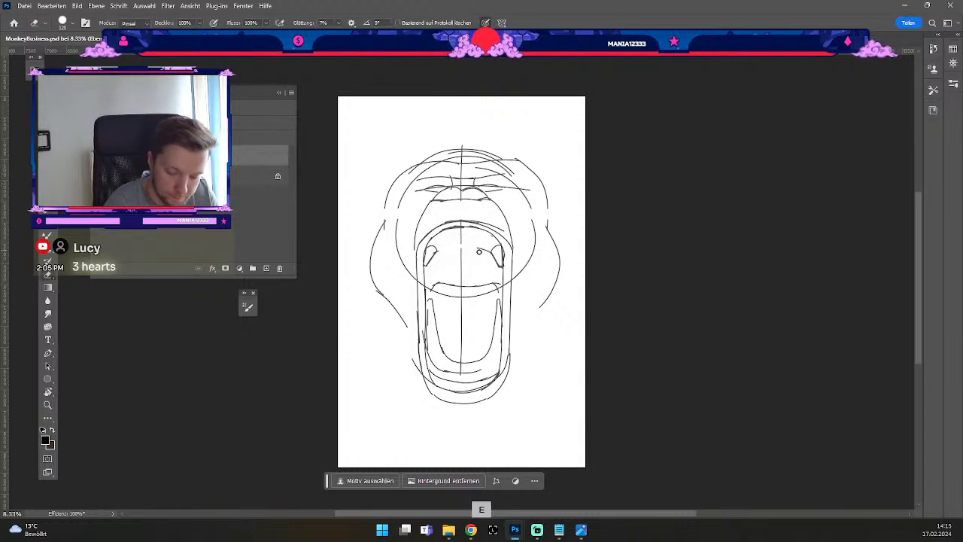
pyautogui.press('b')
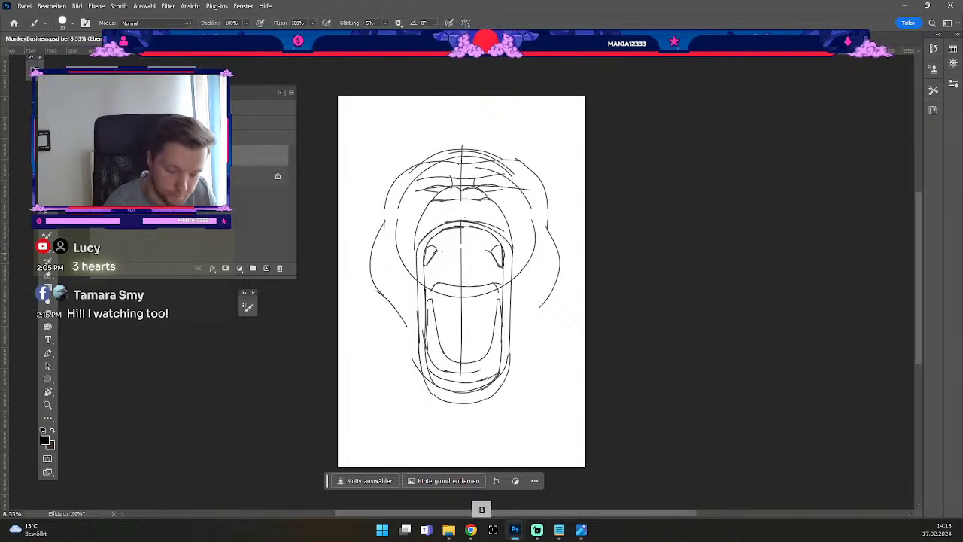
pyautogui.hotkey('ctrl', 'z')
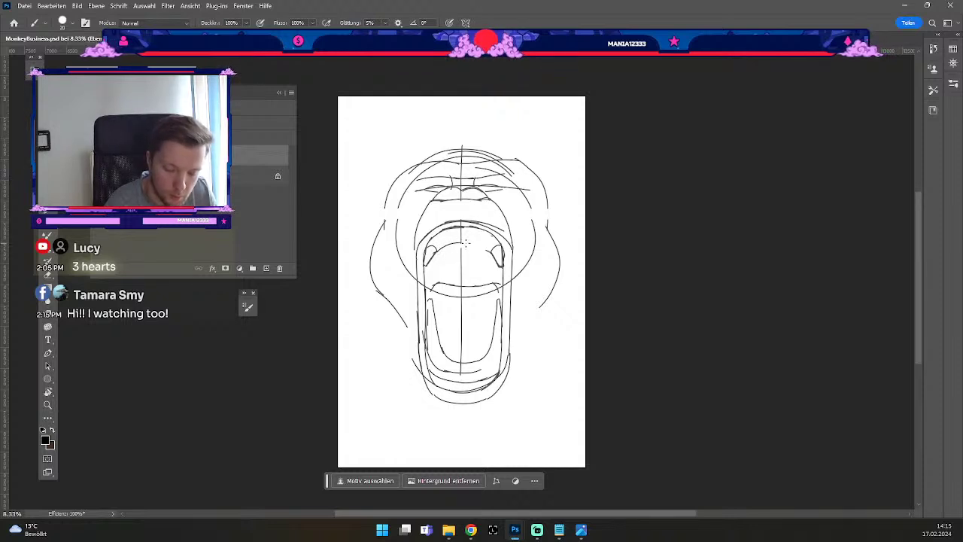
pyautogui.hotkey('ctrl', 'z')
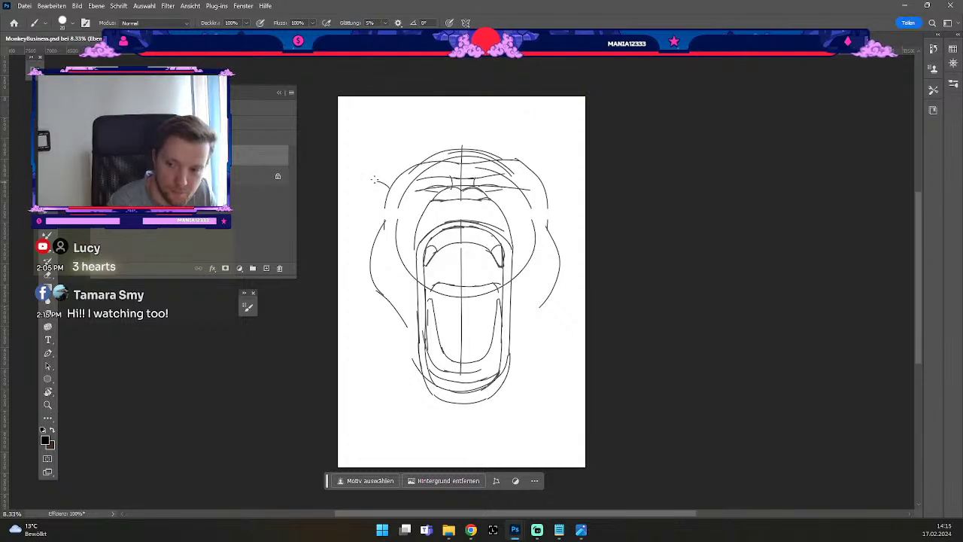
# Sketch large open ear outlines on both sides of the head, reaching almost to the page edges.
pyautogui.press('b')
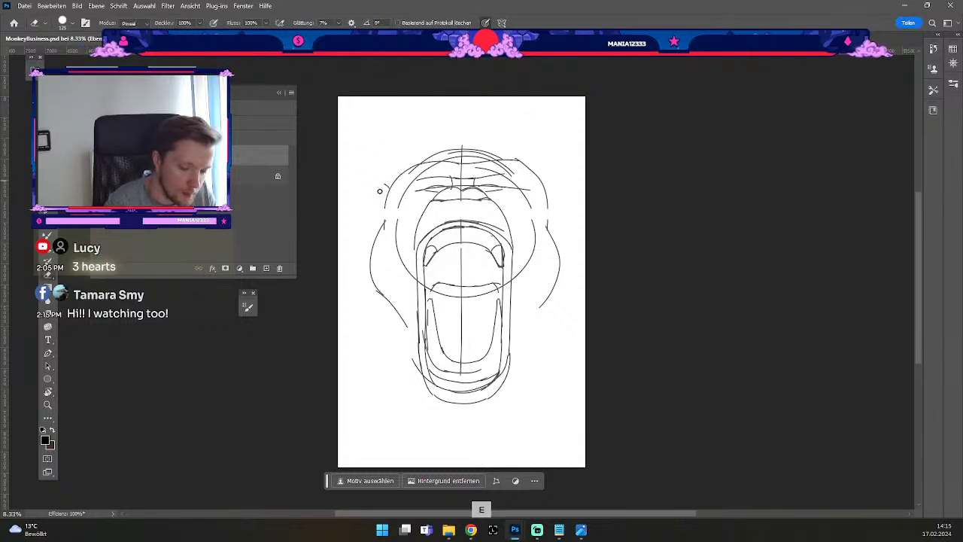
pyautogui.press('b')
pyautogui.moveTo(387, 192)
pyautogui.mouseDown()
pyautogui.moveTo(375, 172)
pyautogui.moveTo(352, 236)
pyautogui.mouseUp()
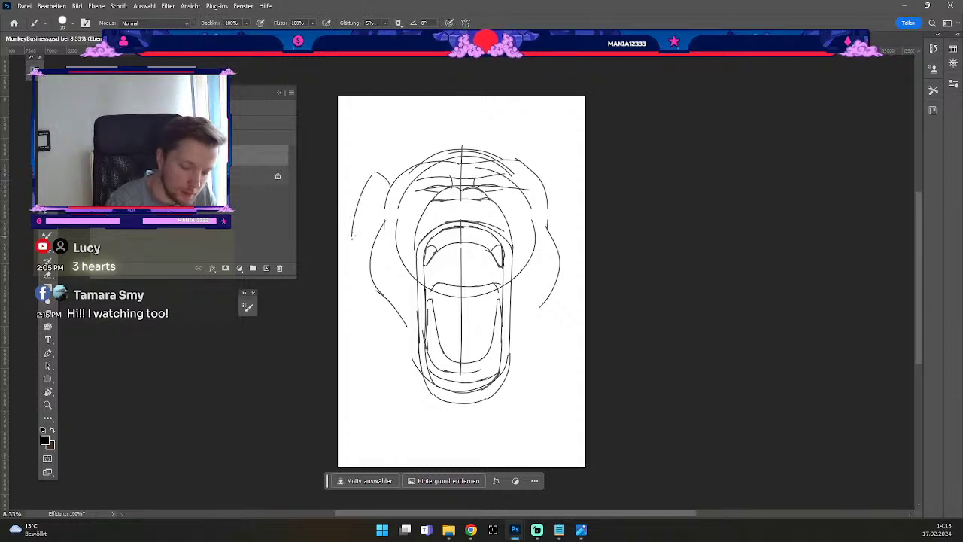
pyautogui.moveTo(545, 188)
pyautogui.mouseDown()
pyautogui.moveTo(559, 173)
pyautogui.moveTo(581, 267)
pyautogui.mouseUp()
pyautogui.hotkey('ctrl', 'z')
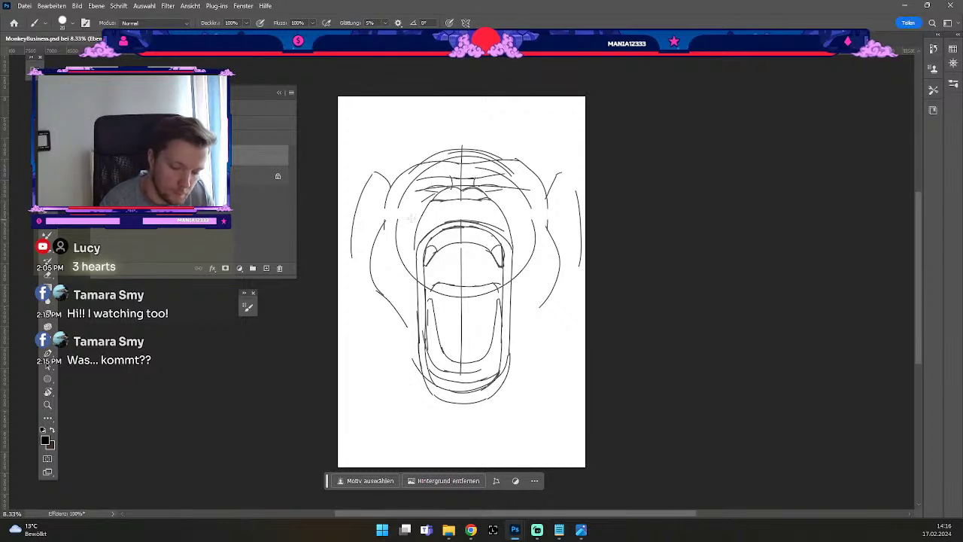
# Draw short slanted crease lines under the eyes on both sides of the nose, using a smaller brush.
pyautogui.hotkey('ctrl', 'z')
pyautogui.moveTo(438, 193); pyautogui.dragTo(419, 206)
pyautogui.hotkey('ctrl', 'z')
pyautogui.moveTo(491, 194); pyautogui.dragTo(508, 207)
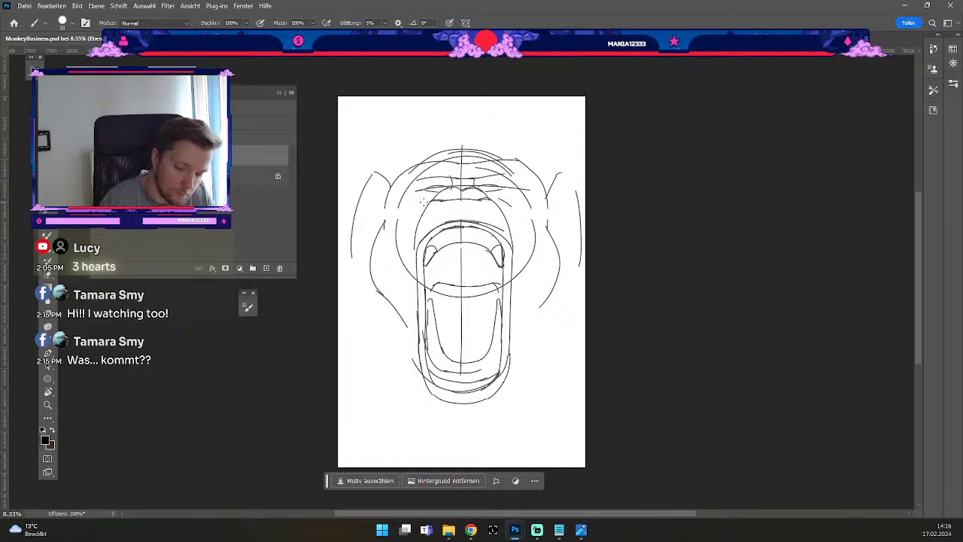
pyautogui.press('[')
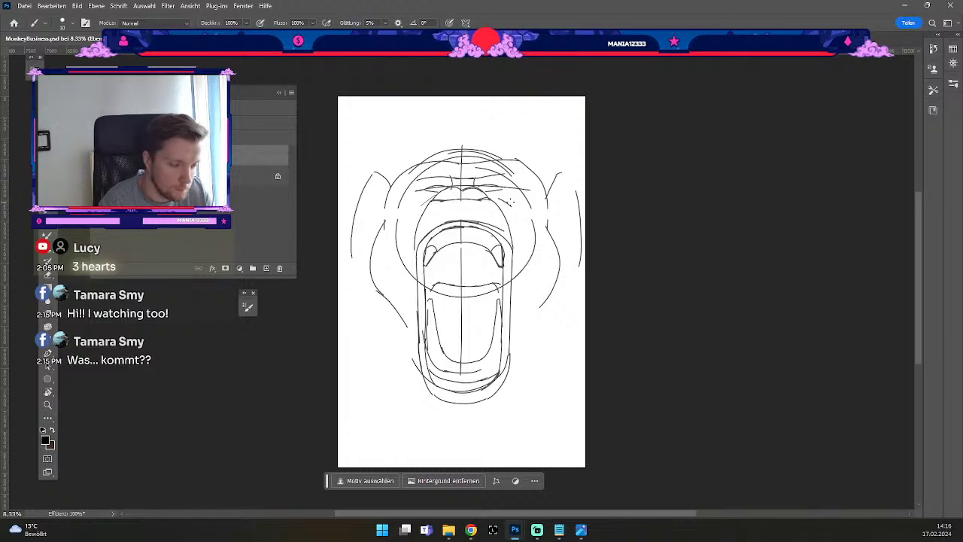
pyautogui.press('b')
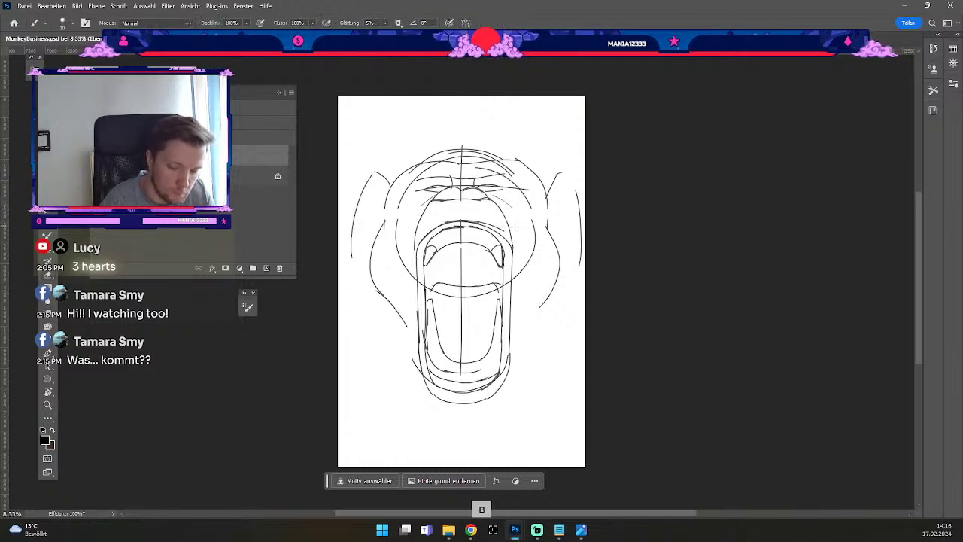
pyautogui.press('b')
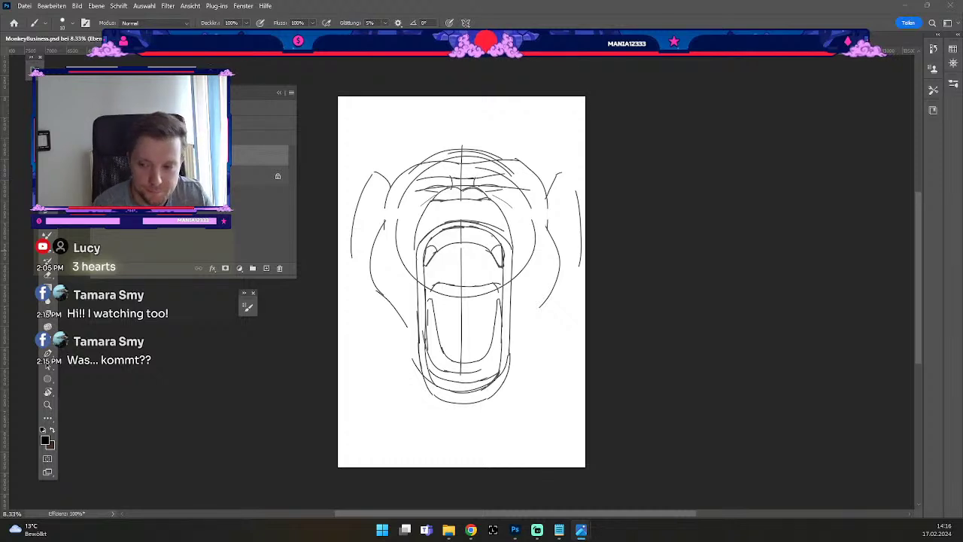
pyautogui.click(555, 159)
pyautogui.press('b')
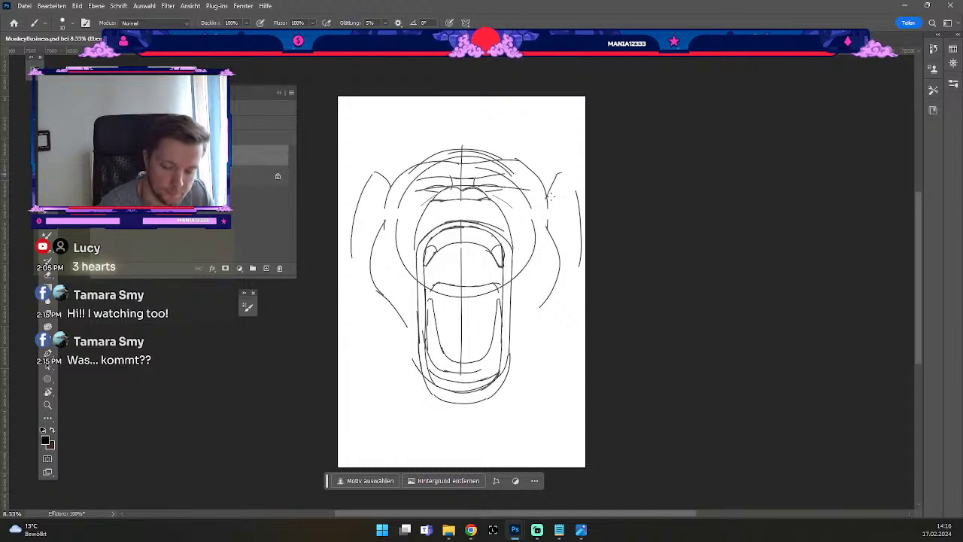
pyautogui.moveTo(550, 180); pyautogui.dragTo(546, 222)
pyautogui.hotkey('ctrl', 'z')
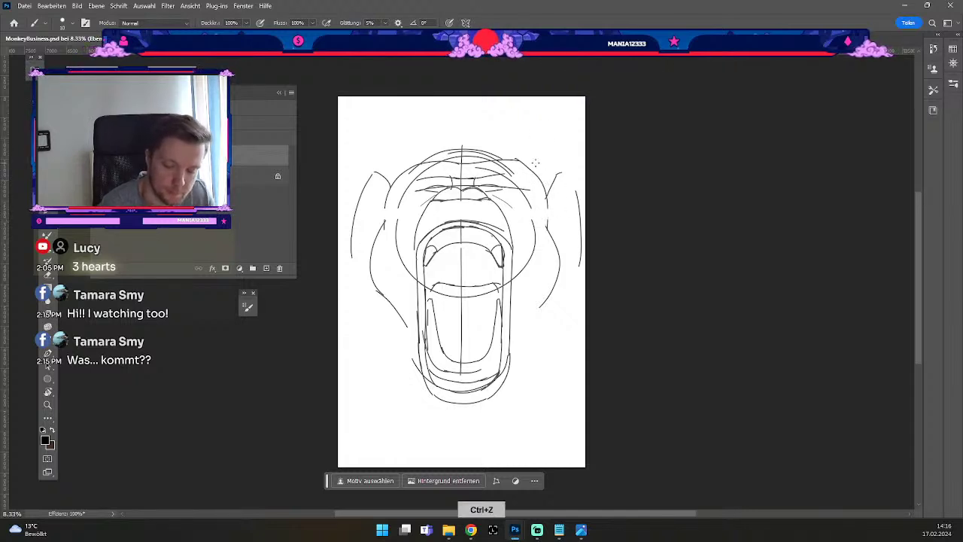
pyautogui.moveTo(531, 162); pyautogui.dragTo(534, 156)
pyautogui.hotkey('ctrl', 'z')
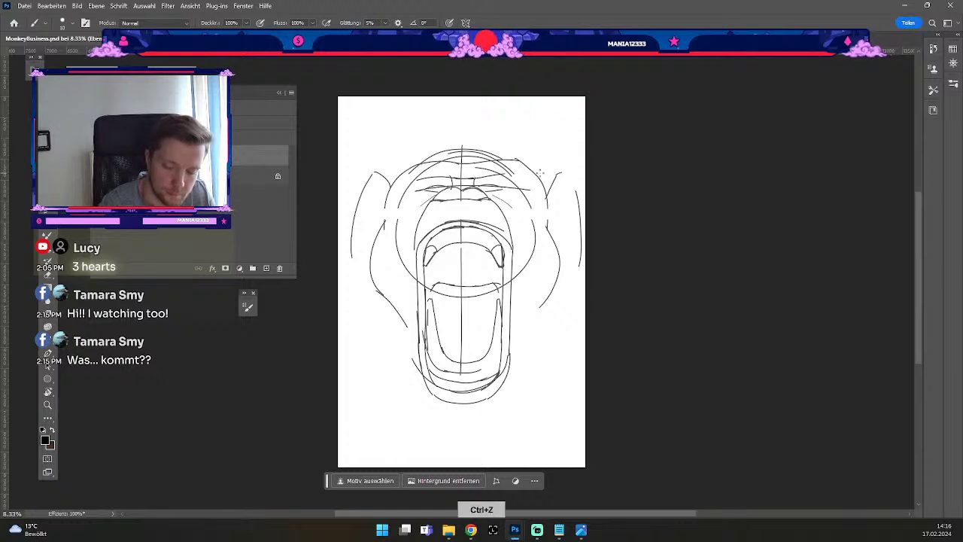
pyautogui.hotkey('ctrl', 'z')
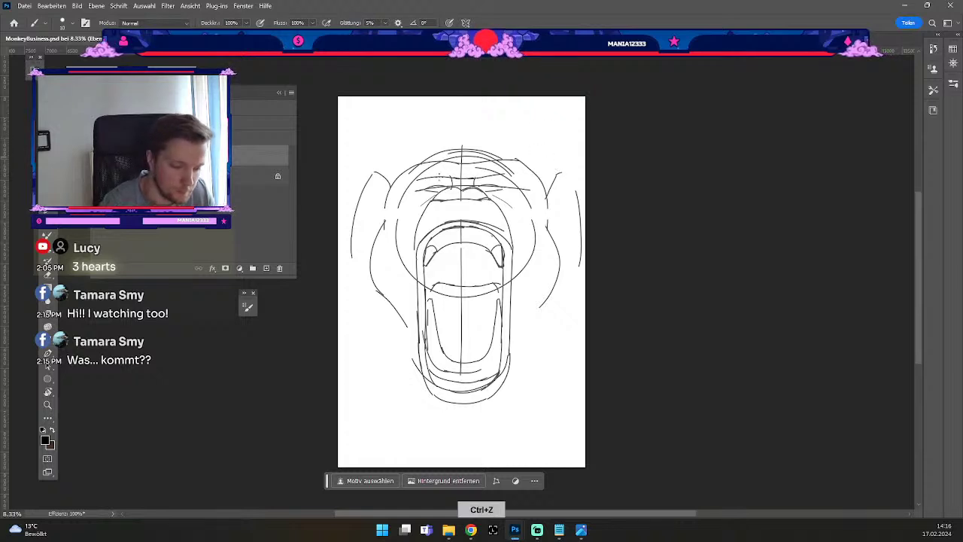
# Add a new layer and enlarge the brush, testing it with a short stroke above the right ear.
pyautogui.press('b')
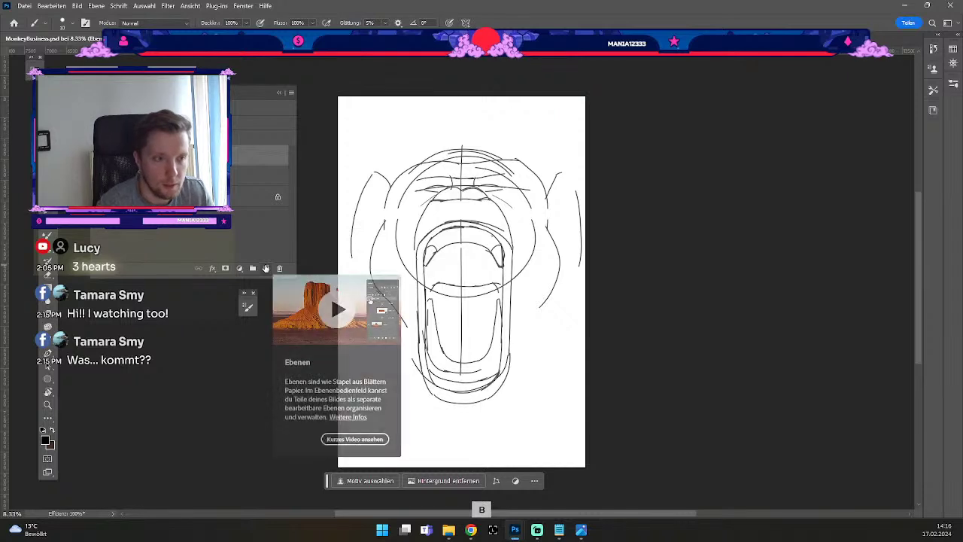
pyautogui.press('odiaeresis')
pyautogui.press('#')
pyautogui.moveTo(557, 160); pyautogui.dragTo(546, 178)
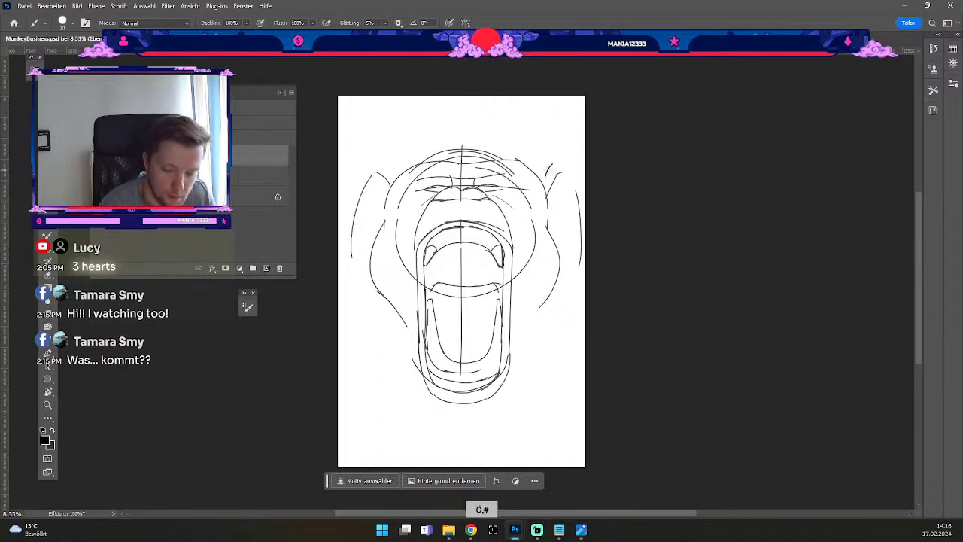
pyautogui.hotkey('ctrl', 'z')
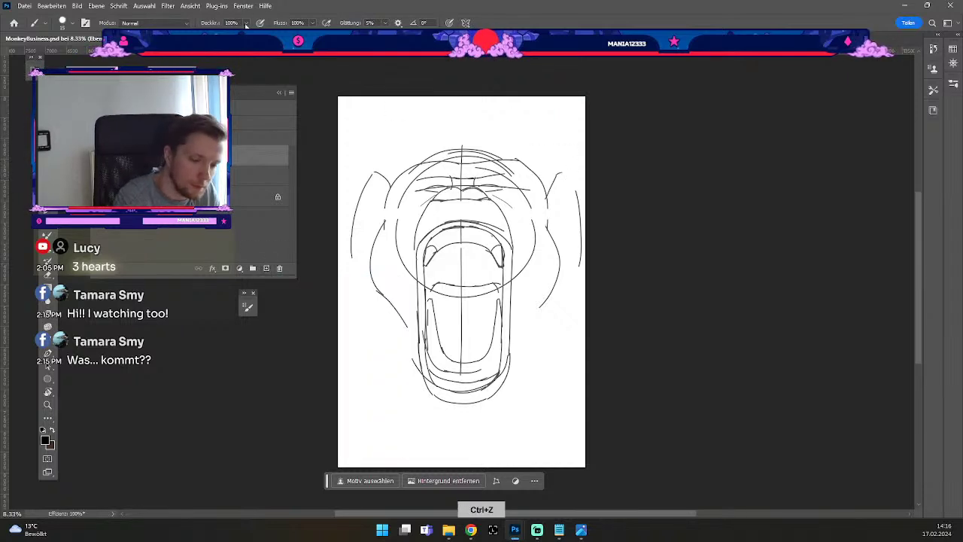
# Set the brush opacity to 50% and enlarge the brush tip further.
pyautogui.press('5')
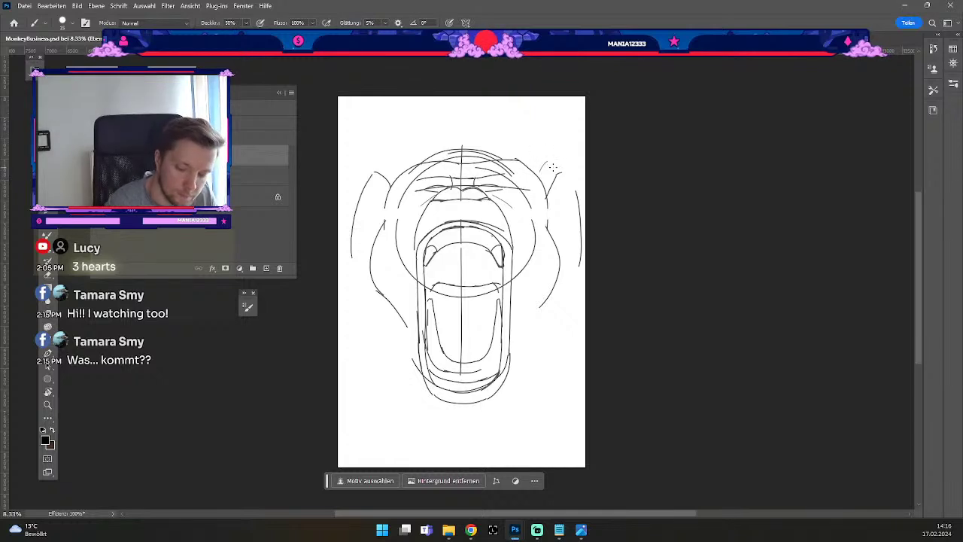
pyautogui.hotkey('ctrl', 'z')
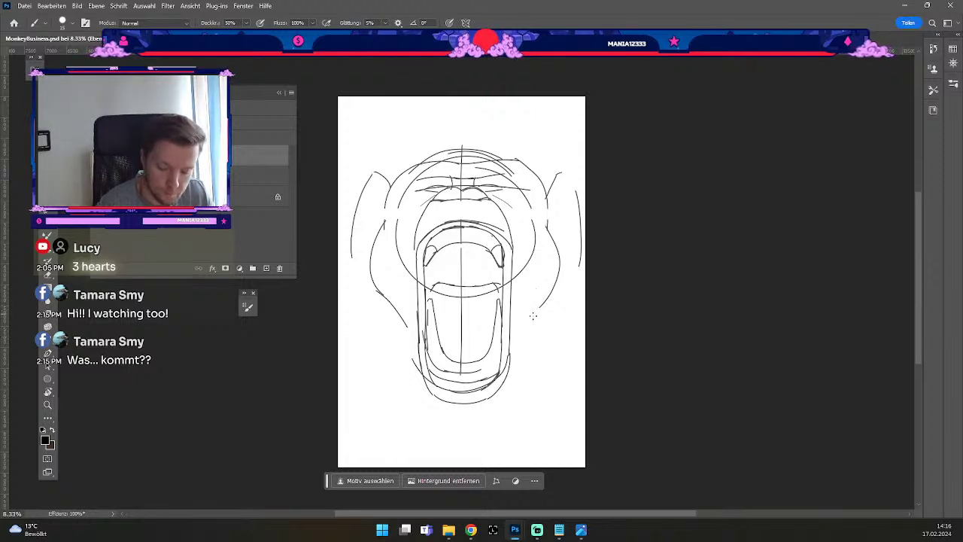
pyautogui.press('odiaeresis')
pyautogui.press('#')
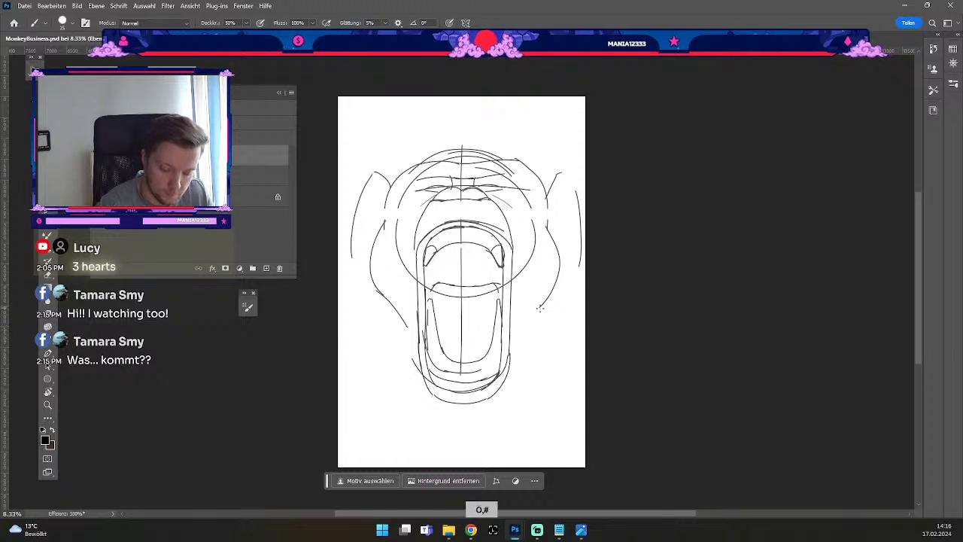
pyautogui.moveTo(516, 328); pyautogui.dragTo(542, 306)
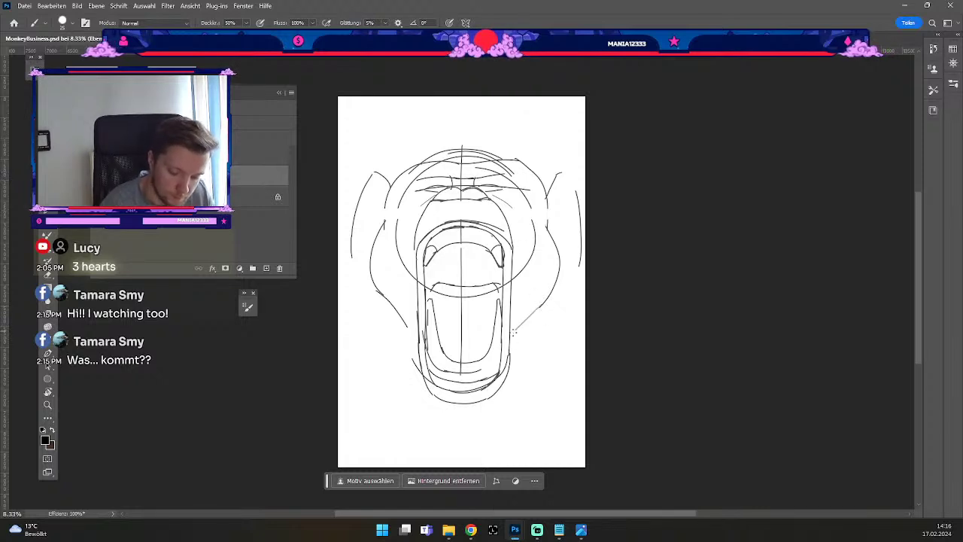
pyautogui.hotkey('ctrl', 'z')
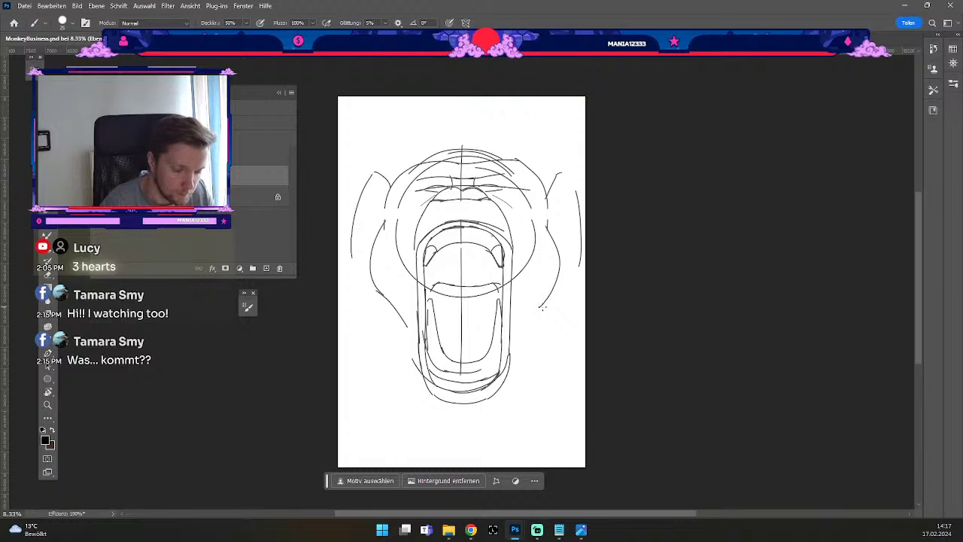
pyautogui.hotkey('ctrl', 'z')
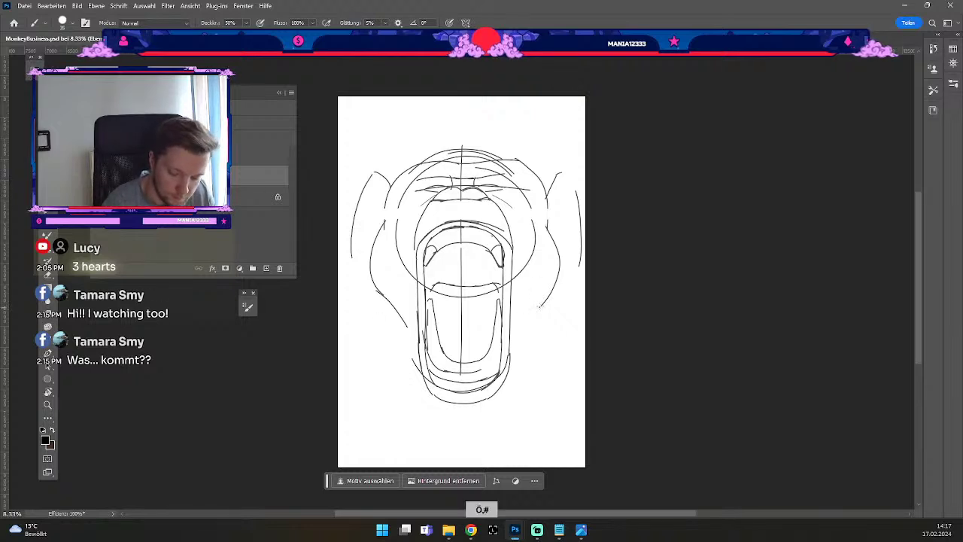
# Set the brush opacity to 75% and draw a slanted cheek line from the inner right ear contour down to the mouth's edge.
pyautogui.press('7')
pyautogui.press('5')
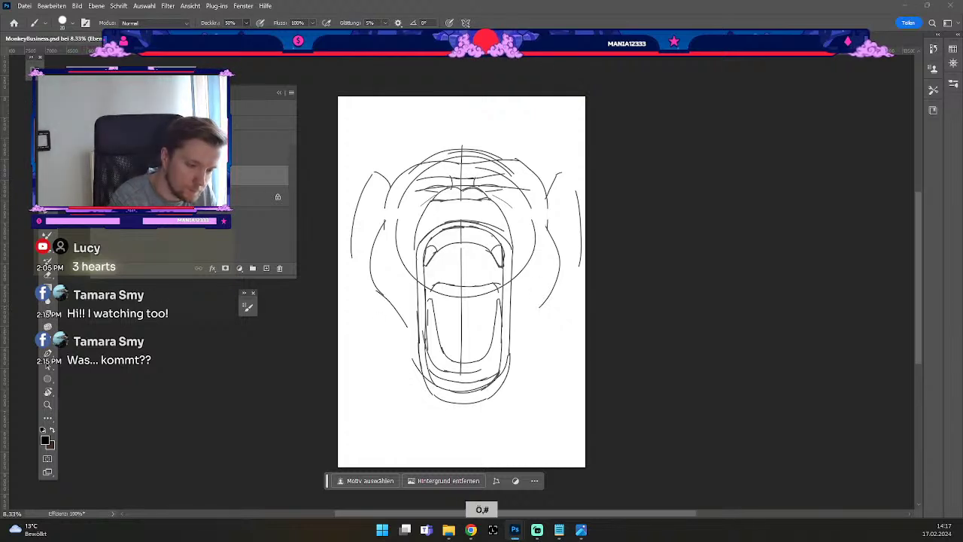
pyautogui.moveTo(545, 304); pyautogui.dragTo(512, 338)
pyautogui.moveTo(548, 300); pyautogui.dragTo(510, 342)
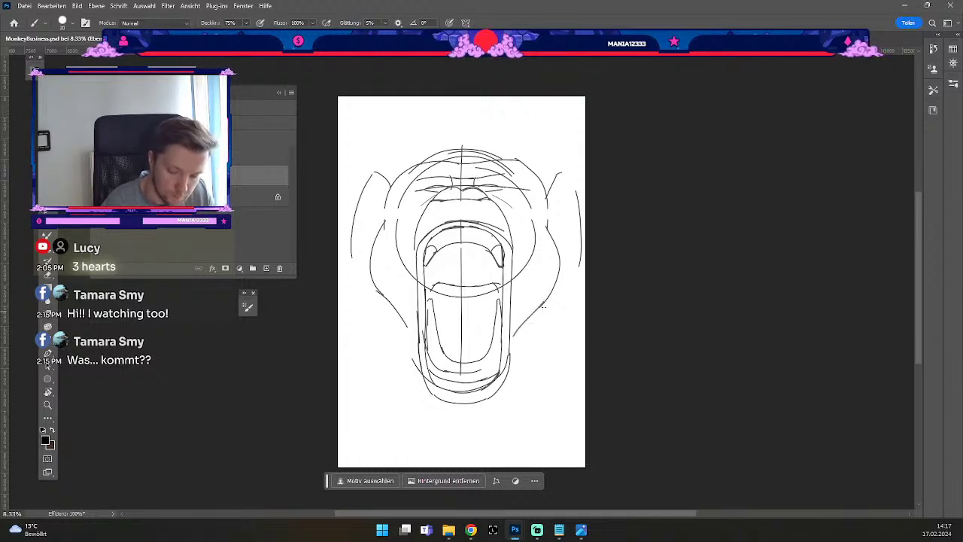
# On the layer above, extend the right outer contour downward with a long curve and close its lower end with a short arc.
pyautogui.click(248, 155)
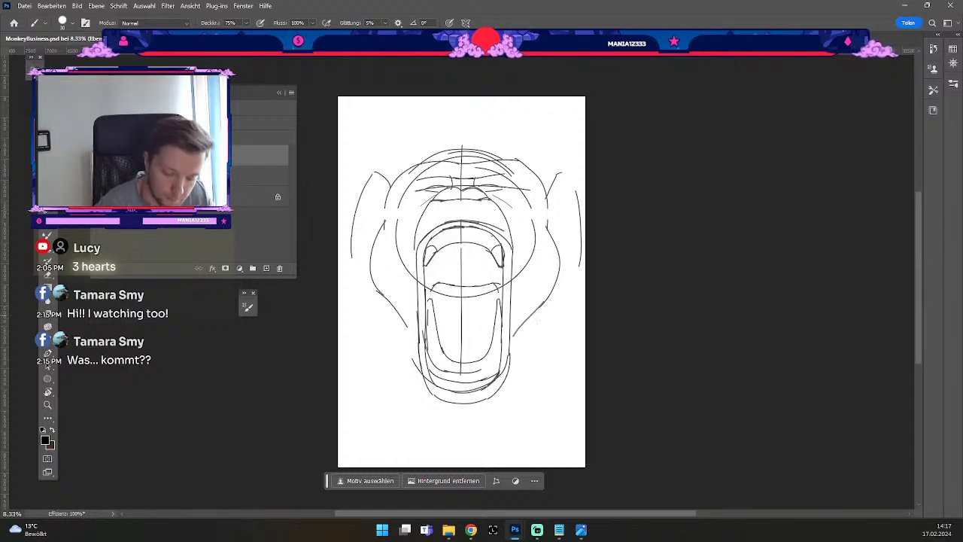
pyautogui.moveTo(577, 263); pyautogui.dragTo(563, 304)
pyautogui.hotkey('ctrl', 'z')
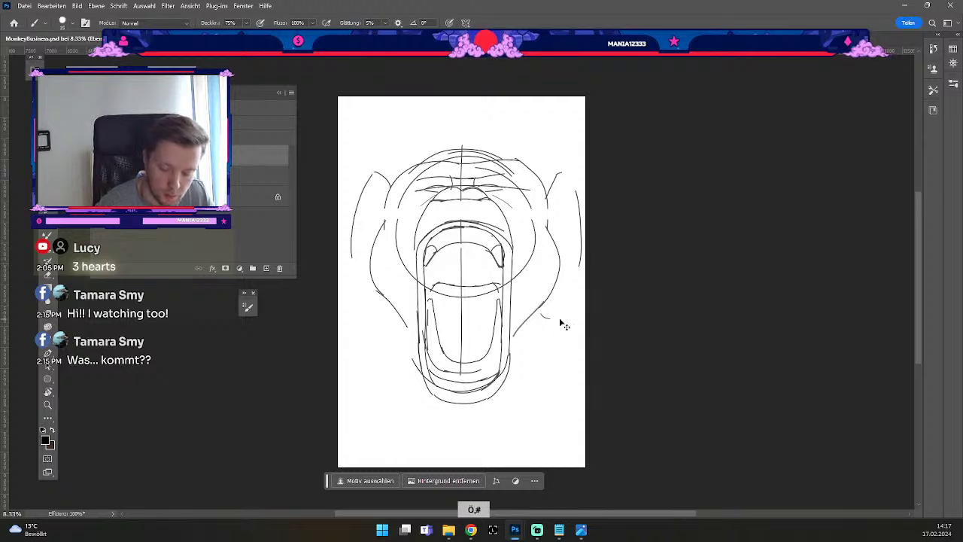
pyautogui.hotkey('ctrl', 'z')
pyautogui.moveTo(538, 322); pyautogui.dragTo(562, 321)
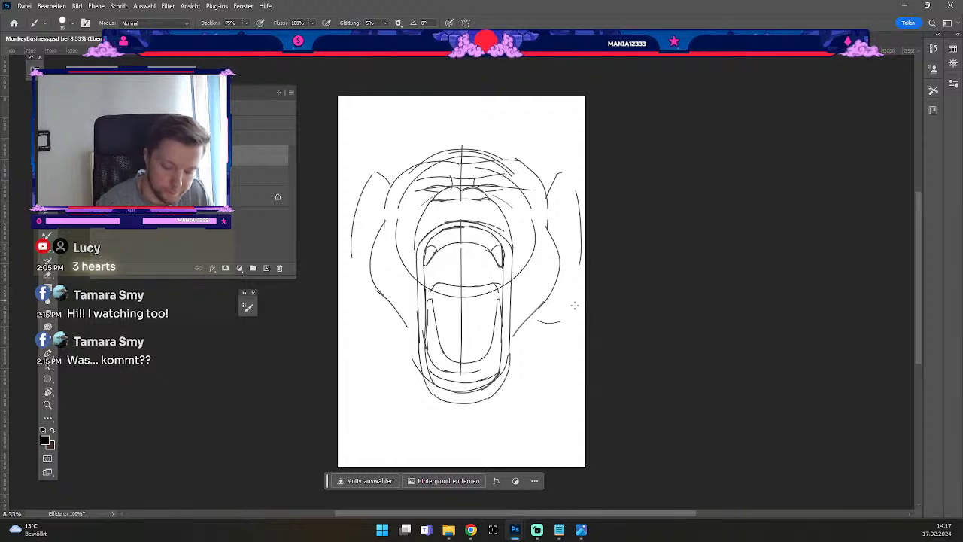
pyautogui.moveTo(580, 242); pyautogui.dragTo(562, 321)
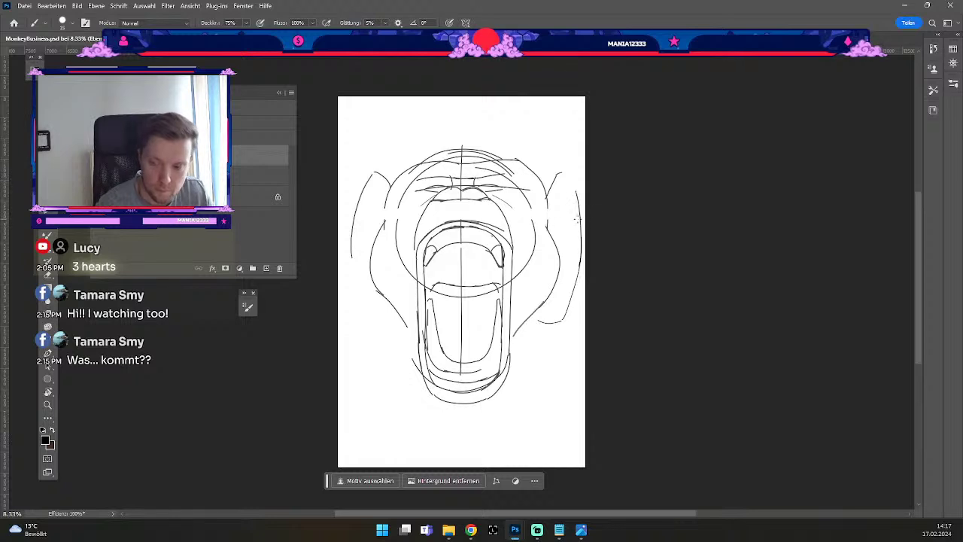
pyautogui.hotkey('ctrl', 'z')
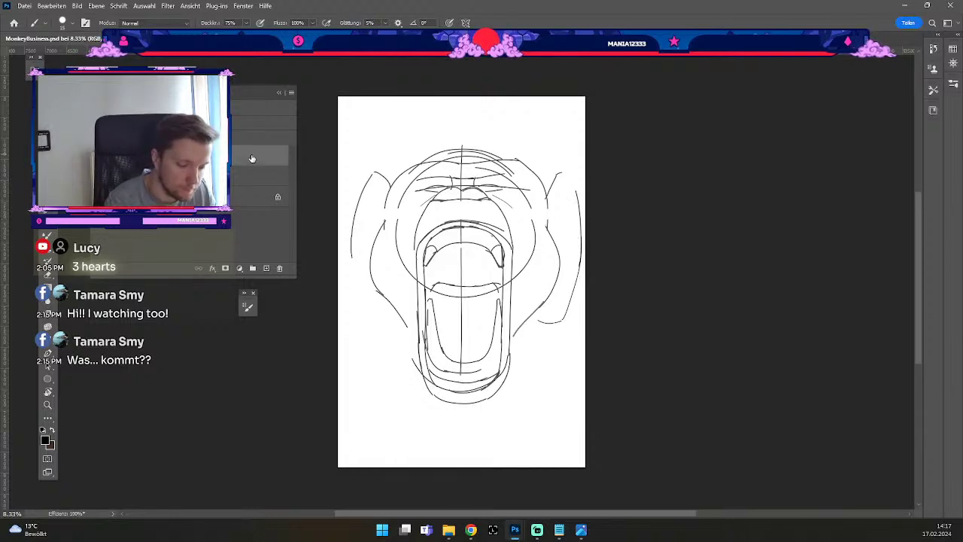
# Sketch a narrow finger-like shape inside the upper right contour, with a near-vertical outer line and a short curved lower edge.
pyautogui.keyDown('ctrl'); pyautogui.click(577, 239); pyautogui.keyUp('ctrl')
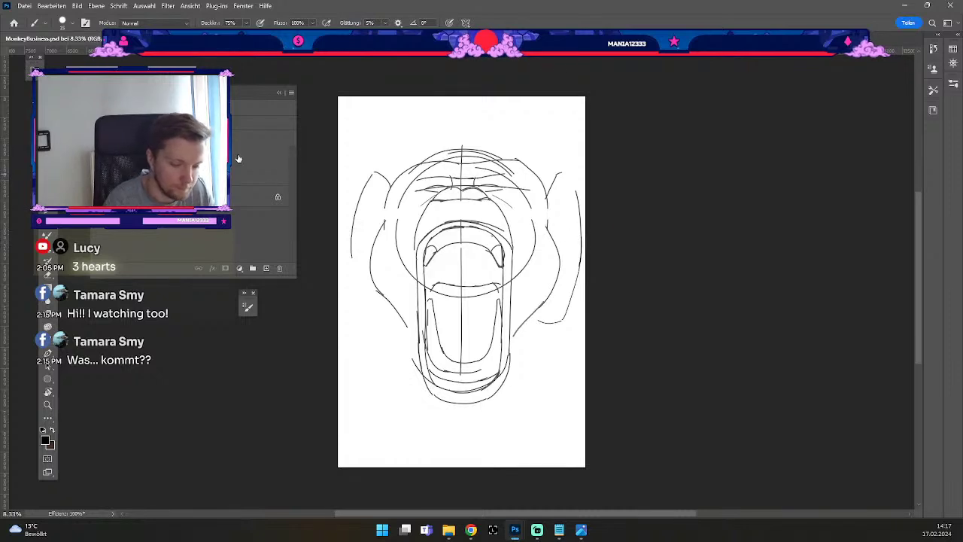
pyautogui.press('b')
pyautogui.hotkey('ctrl', 'z')
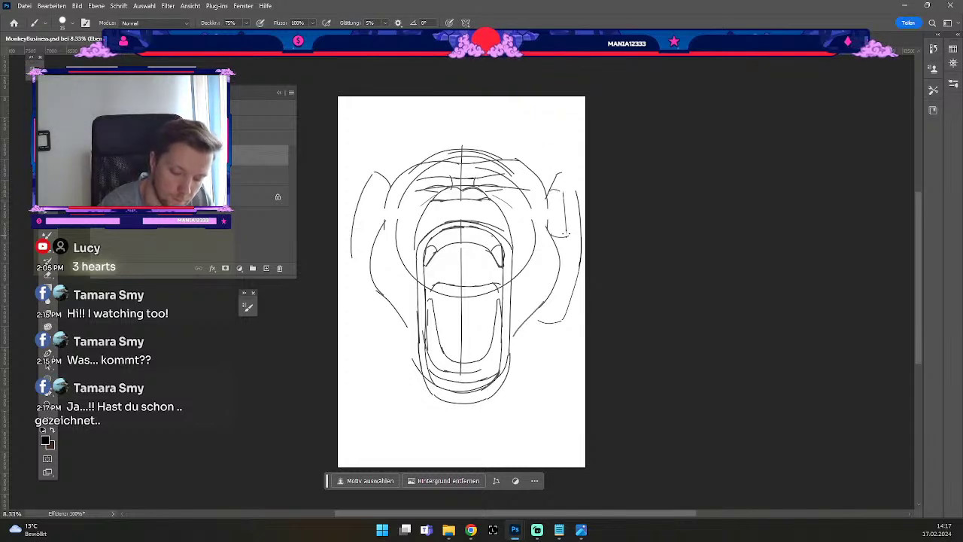
pyautogui.hotkey('ctrl', 'z')
pyautogui.moveTo(562, 192); pyautogui.dragTo(567, 226)
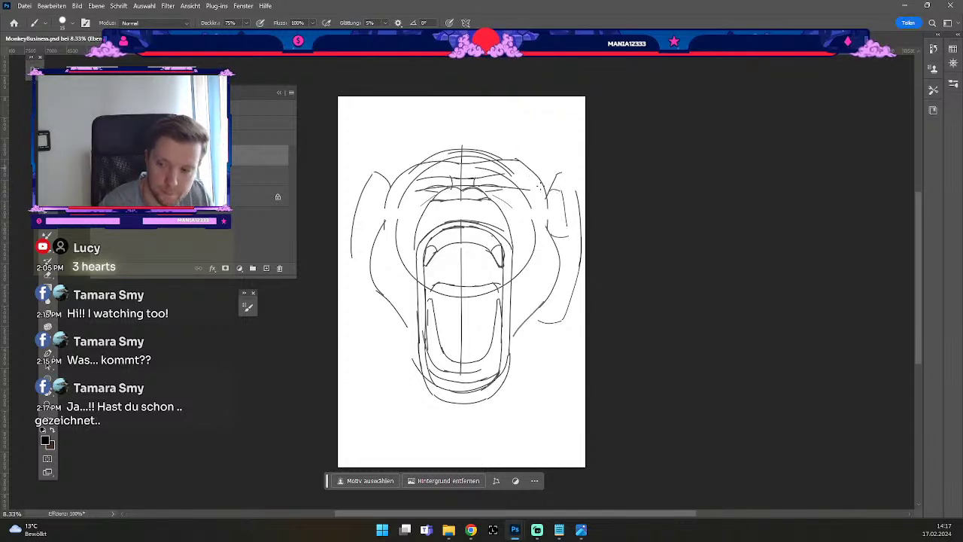
pyautogui.hotkey('ctrl', 'z')
# Draw a slanted finger outline with a rounded tip beside the upper right of the head, leading down to the narrow inner shape.
pyautogui.moveTo(551, 169); pyautogui.dragTo(561, 189)
pyautogui.moveTo(531, 157)
pyautogui.mouseDown()
pyautogui.moveTo(547, 169)
pyautogui.moveTo(535, 157)
pyautogui.mouseUp()
pyautogui.hotkey('ctrl', 'z')
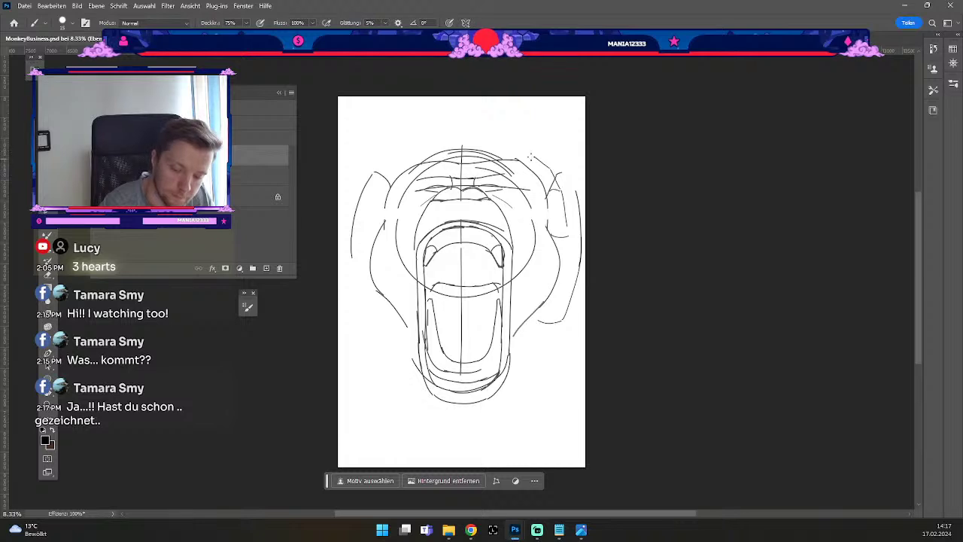
pyautogui.hotkey('ctrl', 'z')
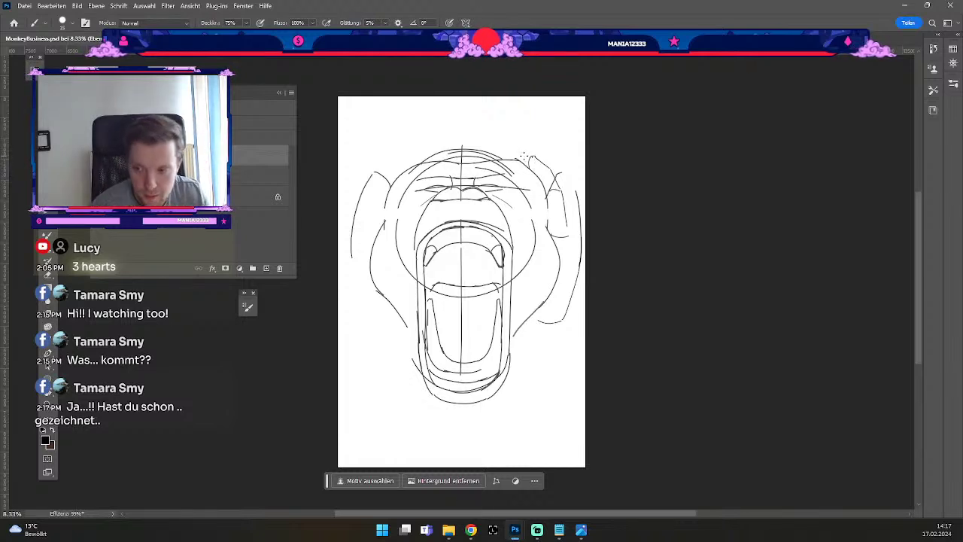
# Add short curved contour strokes below the narrow finger shape and at the right outer edge, retrying strokes as needed.
pyautogui.moveTo(576, 191); pyautogui.dragTo(574, 256)
pyautogui.hotkey('ctrl', 'z')
pyautogui.hotkey('ctrl', 'z')
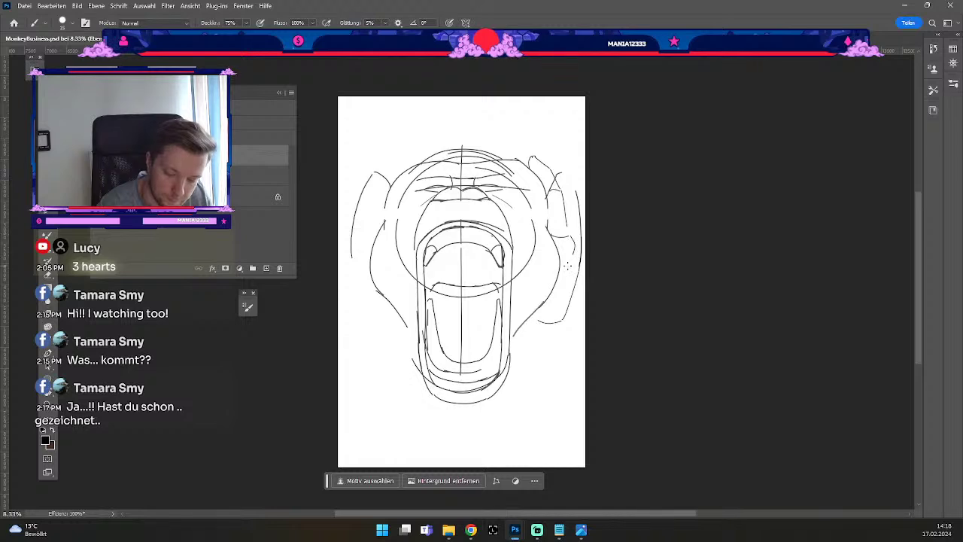
pyautogui.hotkey('ctrl', 'z')
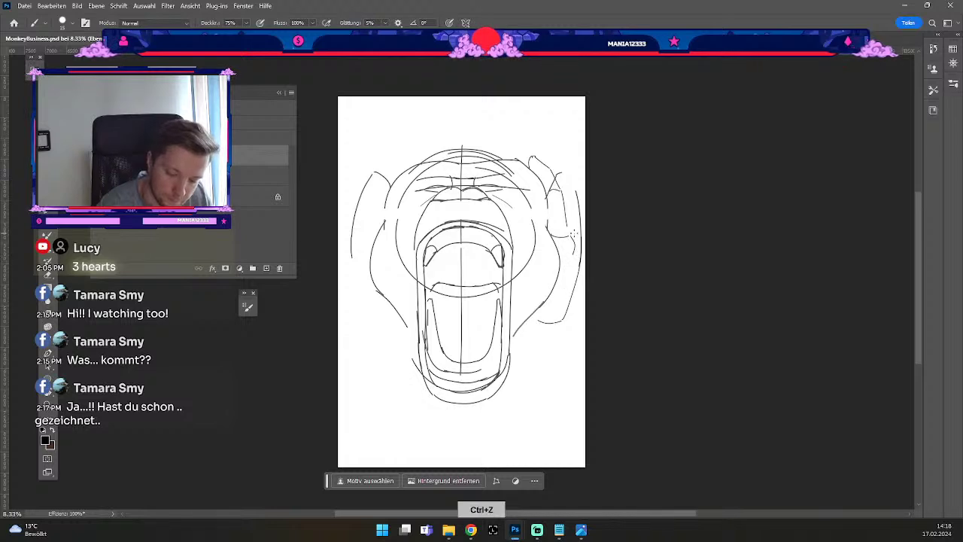
pyautogui.hotkey('ctrl', 'z')
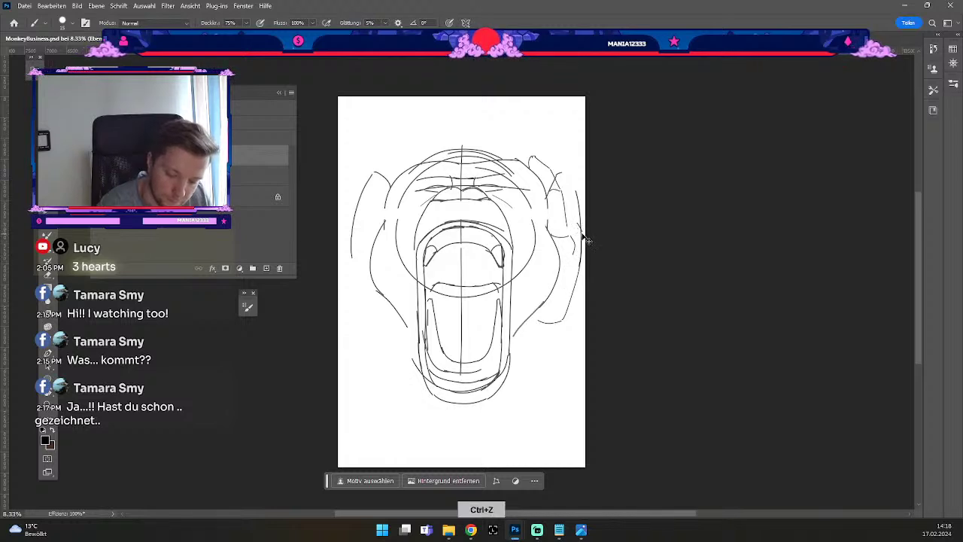
pyautogui.hotkey('ctrl', 'z')
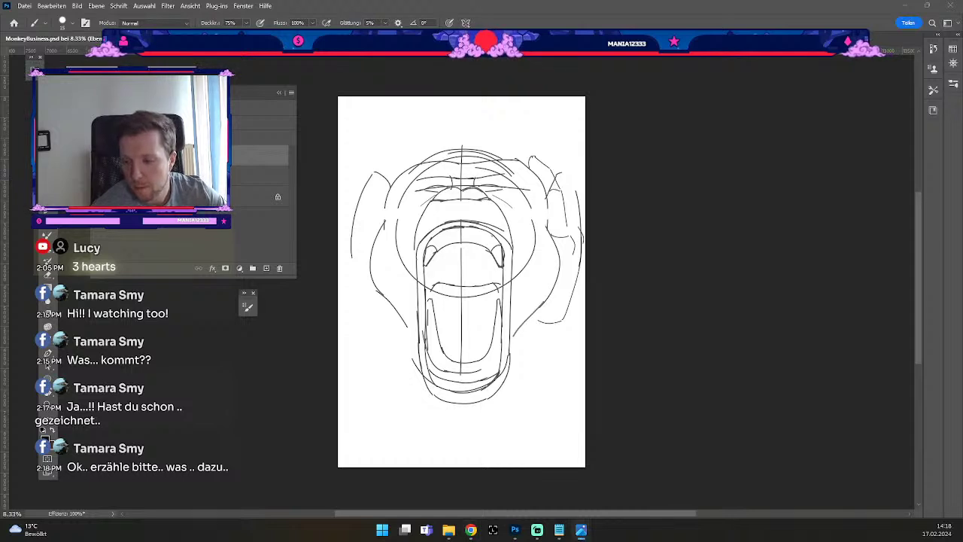
# Sketch a second rounded fingertip just above the first one at the upper right of the head, with a slanted outer line.
pyautogui.hotkey('alt', 'Tab')
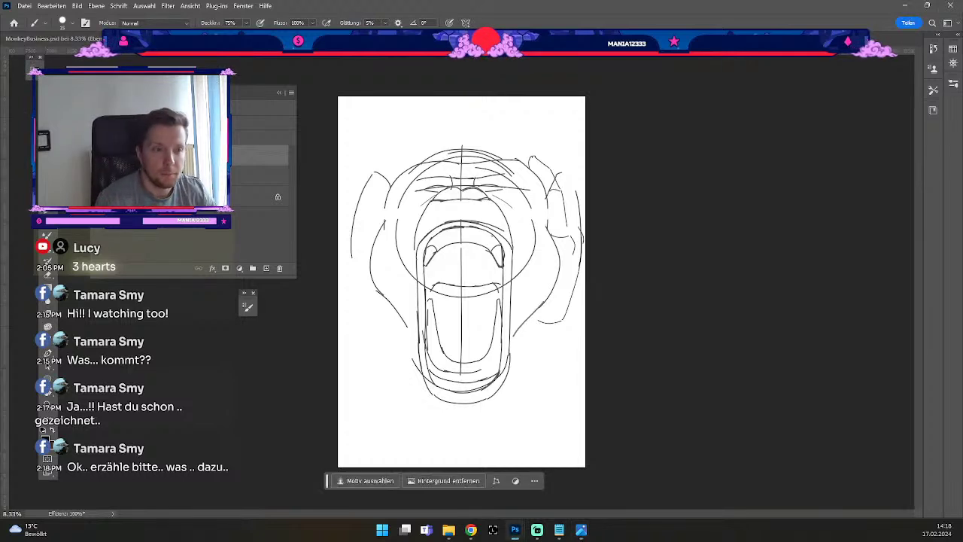
pyautogui.press('b')
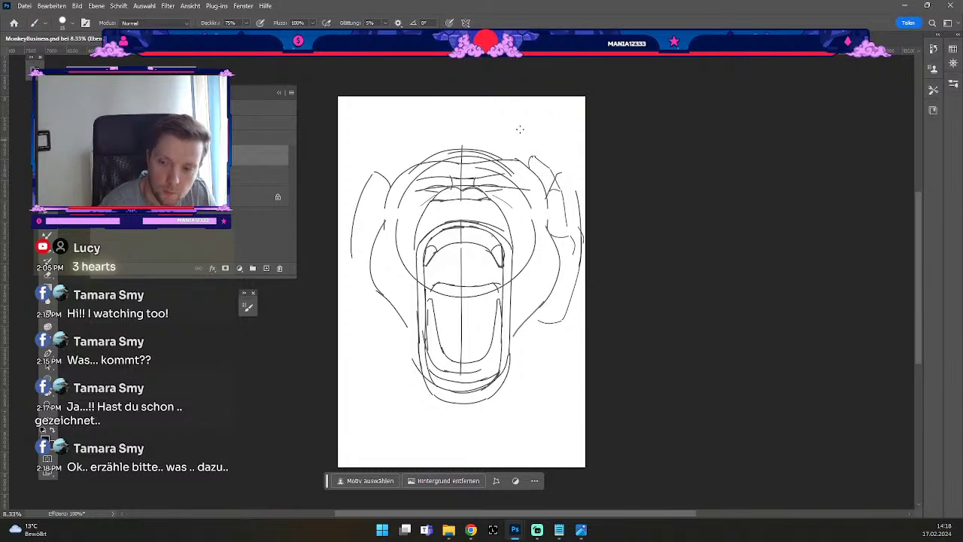
pyautogui.moveTo(528, 144); pyautogui.dragTo(530, 158)
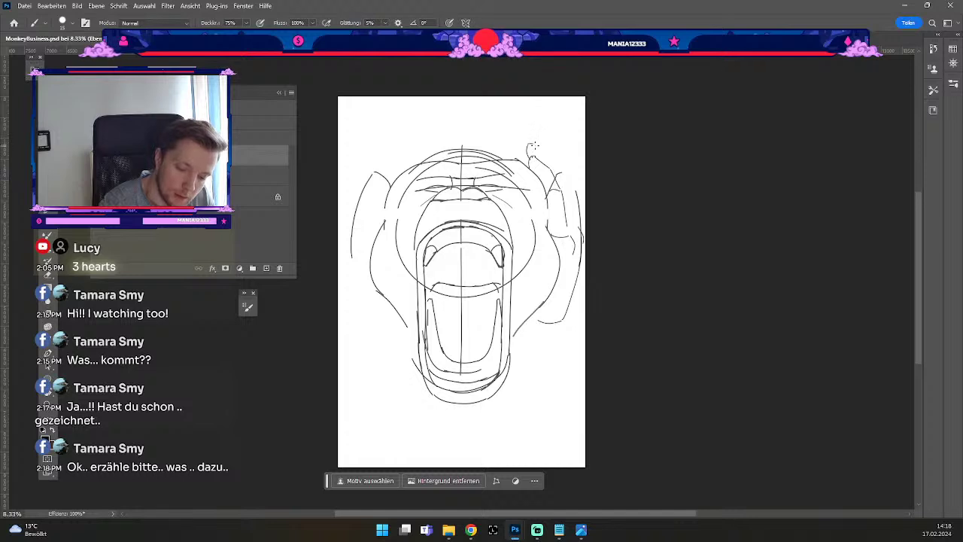
pyautogui.hotkey('ctrl', 'z')
pyautogui.moveTo(531, 141)
pyautogui.mouseDown()
pyautogui.moveTo(566, 165)
pyautogui.moveTo(558, 163)
pyautogui.mouseUp()
pyautogui.hotkey('ctrl', 'z')
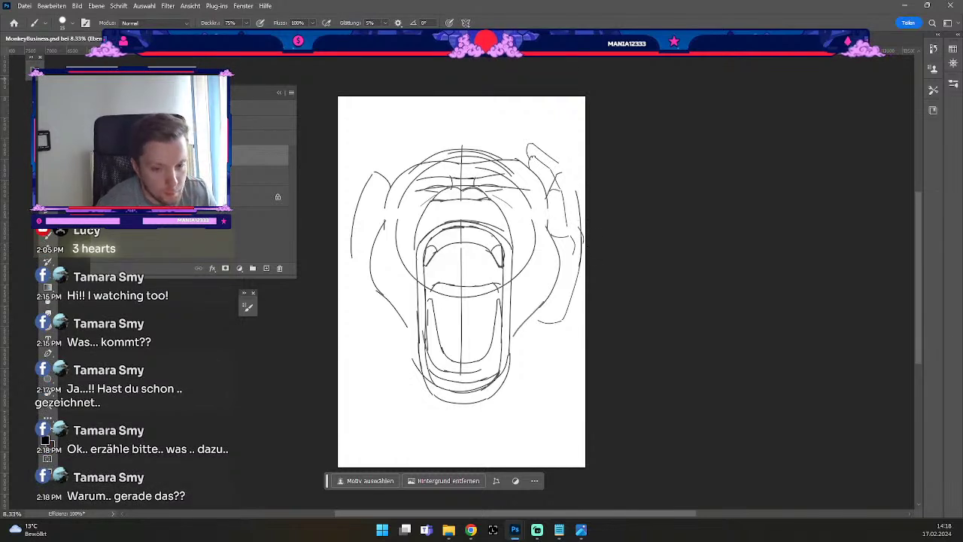
# Continue the second finger's outer line down along the right side to meet the existing outer contour.
pyautogui.hotkey('alt', 'Tab')
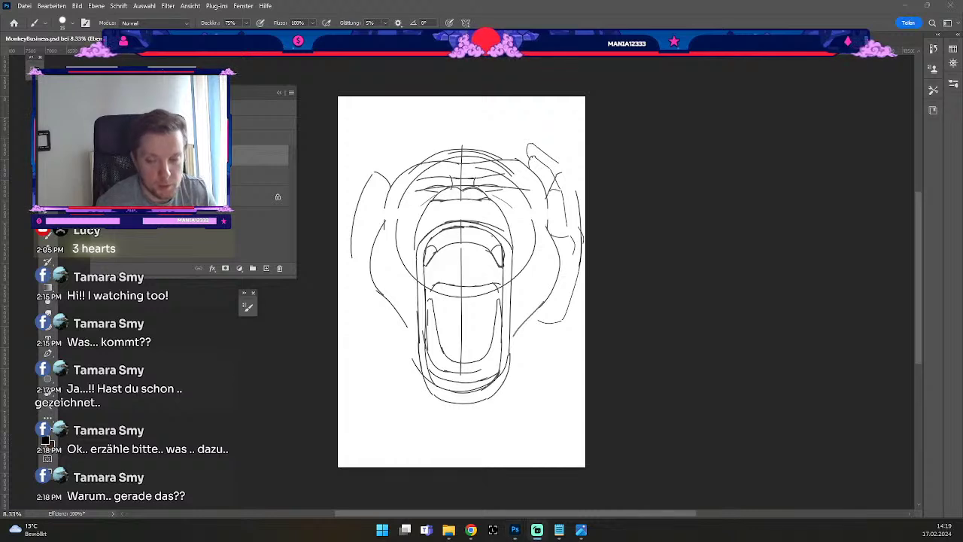
pyautogui.hotkey('alt', 'Tab')
pyautogui.press('b')
pyautogui.moveTo(558, 164)
pyautogui.mouseDown()
pyautogui.moveTo(577, 194)
pyautogui.moveTo(566, 172)
pyautogui.mouseUp()
pyautogui.hotkey('ctrl', 'z')
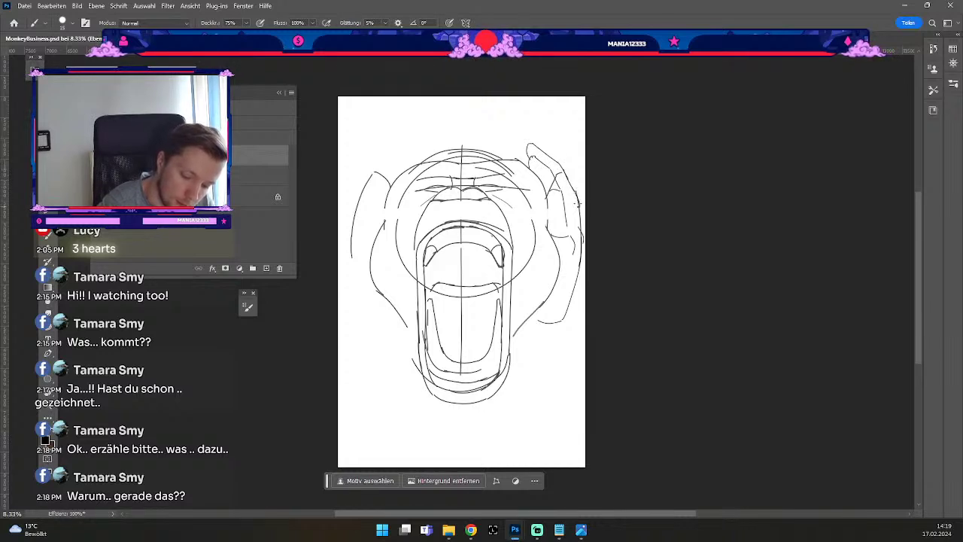
# Refine the right outer edge and add a broken inner line down the lower shape, closing its end beside the cheek.
pyautogui.press('e')
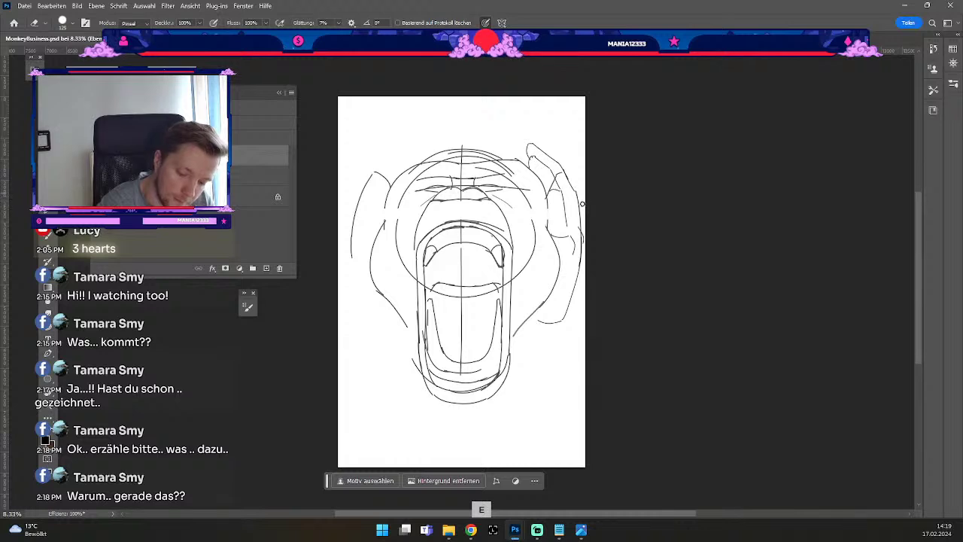
pyautogui.press('b')
pyautogui.hotkey('ctrl', 'z')
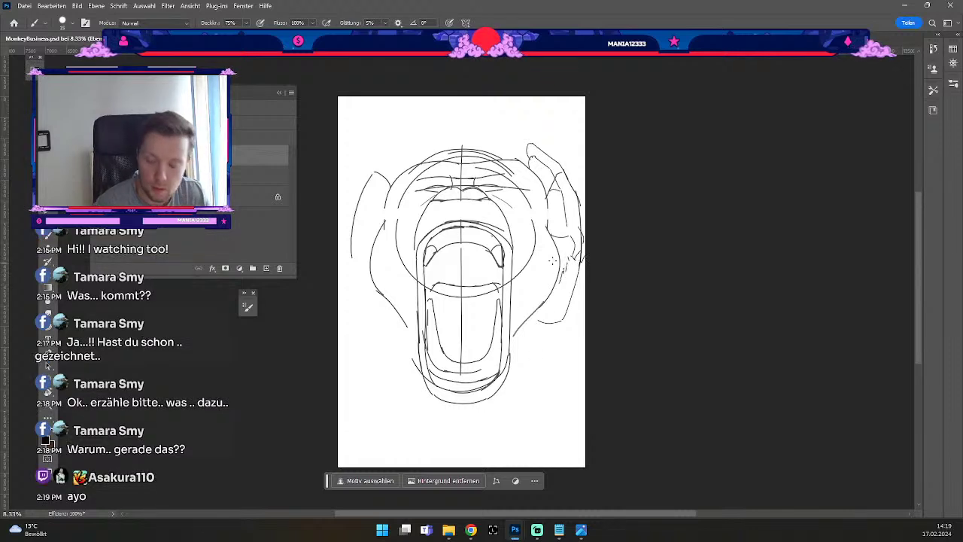
pyautogui.moveTo(558, 289)
pyautogui.mouseDown()
pyautogui.moveTo(527, 326)
pyautogui.moveTo(547, 249)
pyautogui.moveTo(535, 319)
pyautogui.mouseUp()
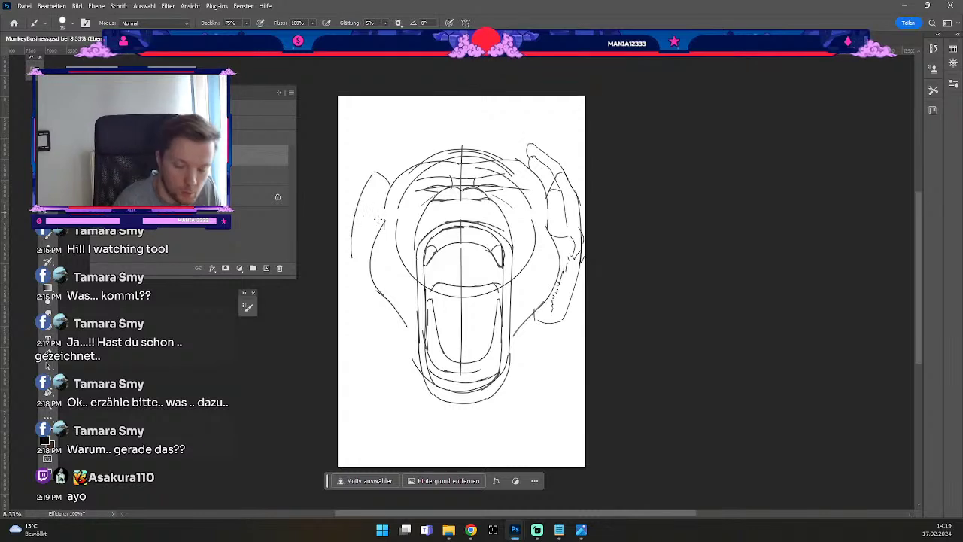
# Add a short horizontal line inside the left ear, extend its outer contour downward, and sketch a small bump on its outer edge.
pyautogui.moveTo(380, 227)
pyautogui.mouseDown()
pyautogui.moveTo(354, 228)
pyautogui.moveTo(357, 315)
pyautogui.mouseUp()
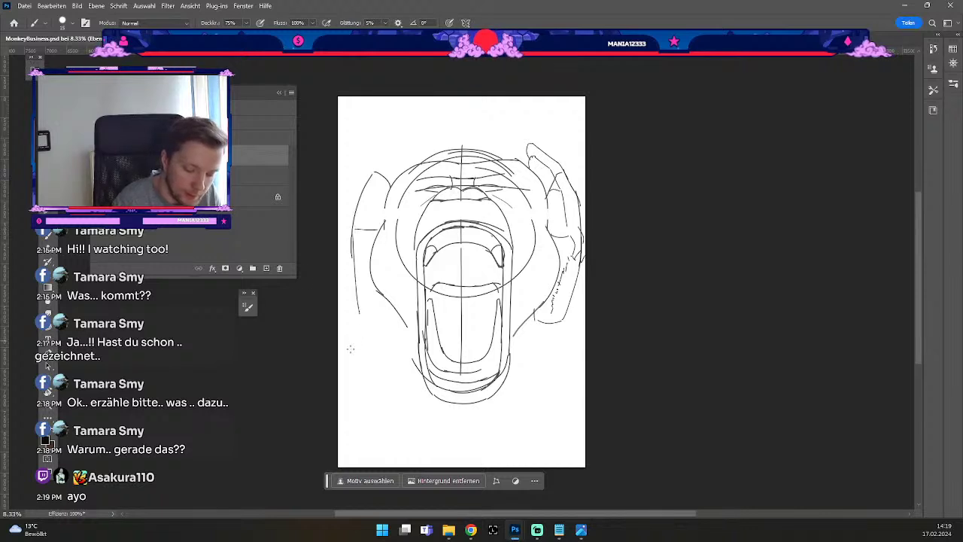
pyautogui.hotkey('ctrl', 'z')
pyautogui.moveTo(350, 231); pyautogui.dragTo(355, 307)
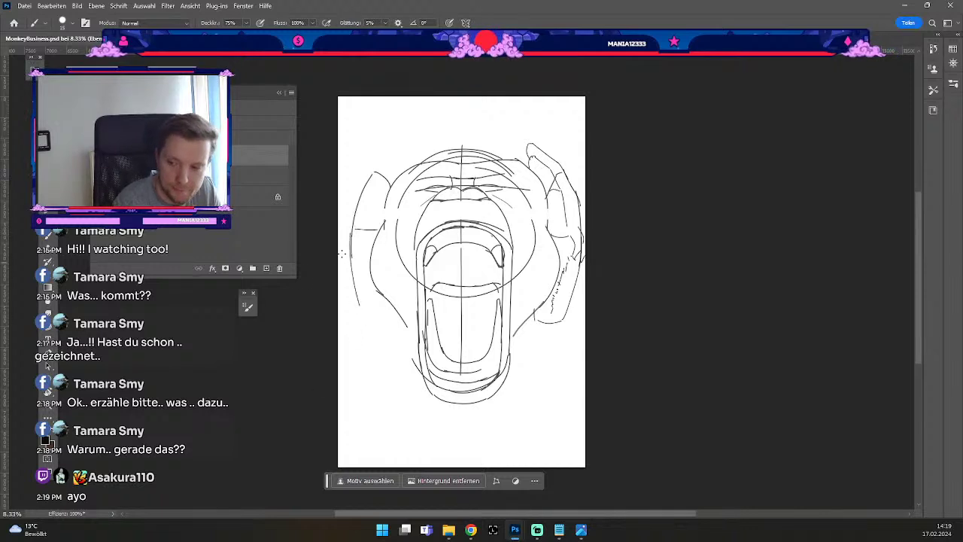
pyautogui.moveTo(348, 239); pyautogui.dragTo(351, 257)
pyautogui.hotkey('ctrl', 'z')
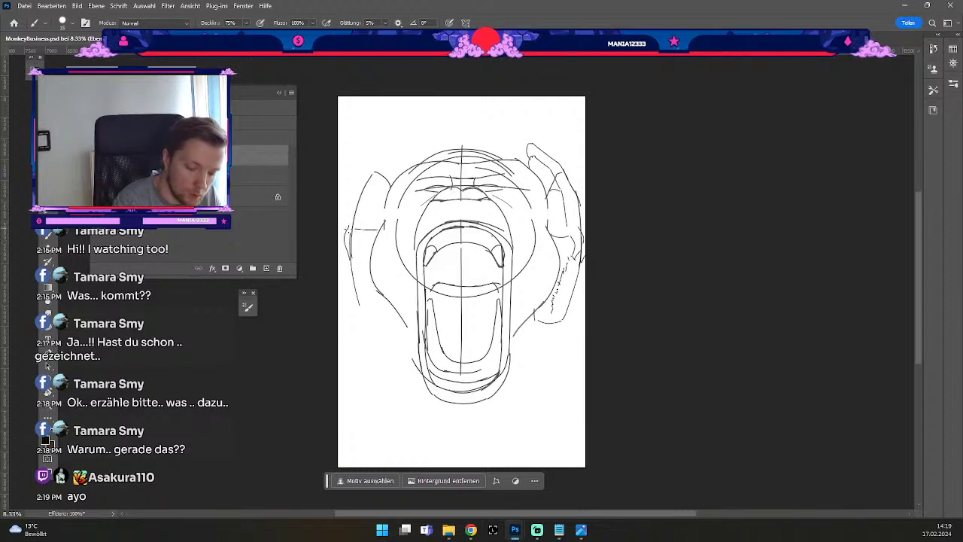
pyautogui.hotkey('ctrl', 'z')
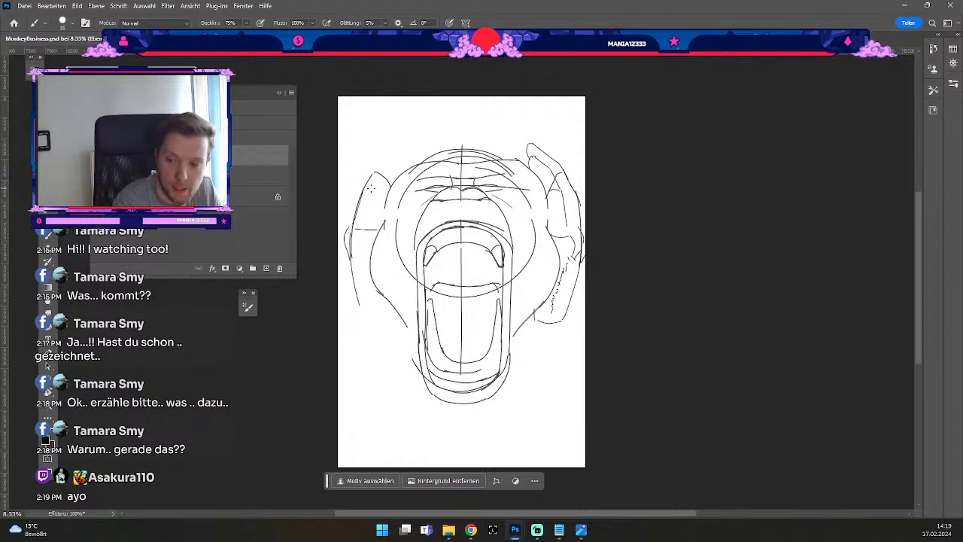
# Sketch a narrow second fingertip extending diagonally up from the top of the left ear towards the forehead.
pyautogui.moveTo(365, 190); pyautogui.dragTo(385, 170)
pyautogui.hotkey('ctrl', 'z')
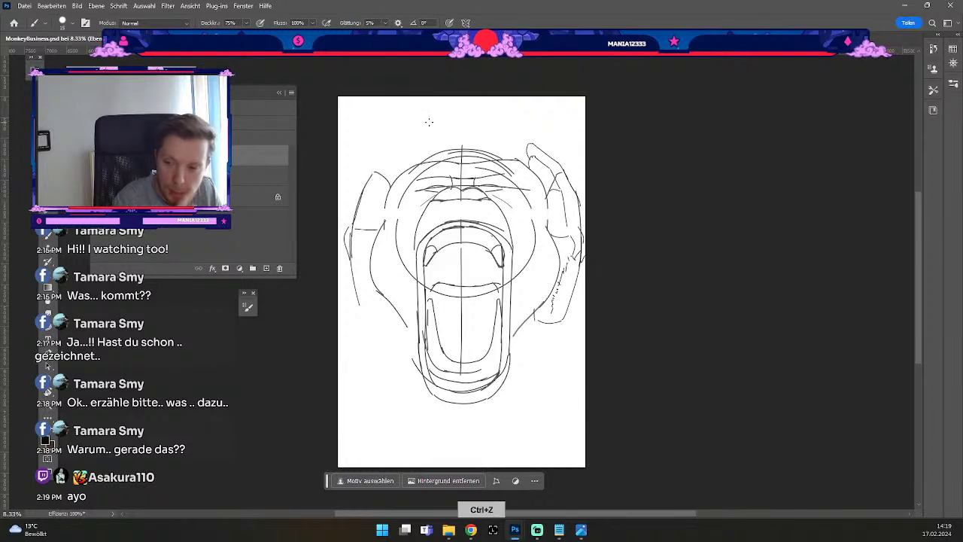
pyautogui.press('e')
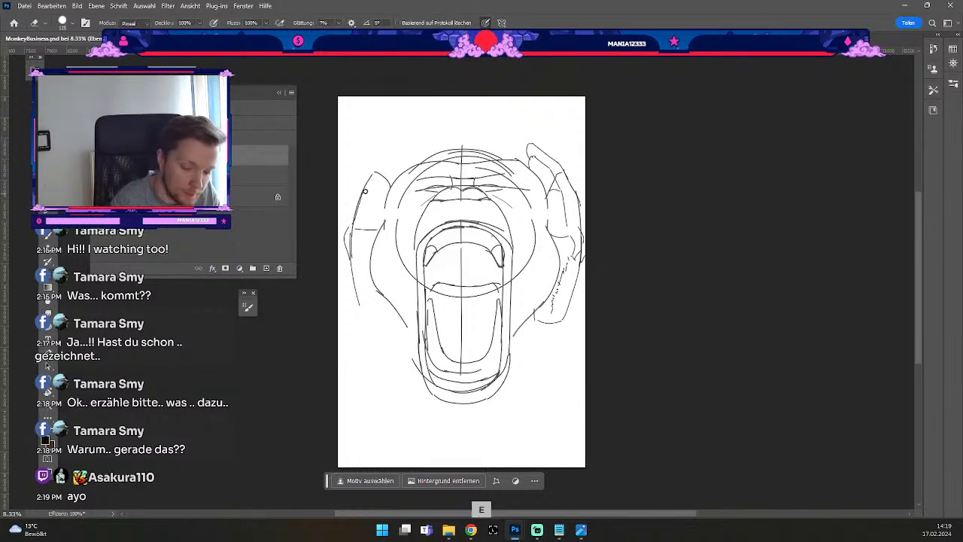
pyautogui.press('b')
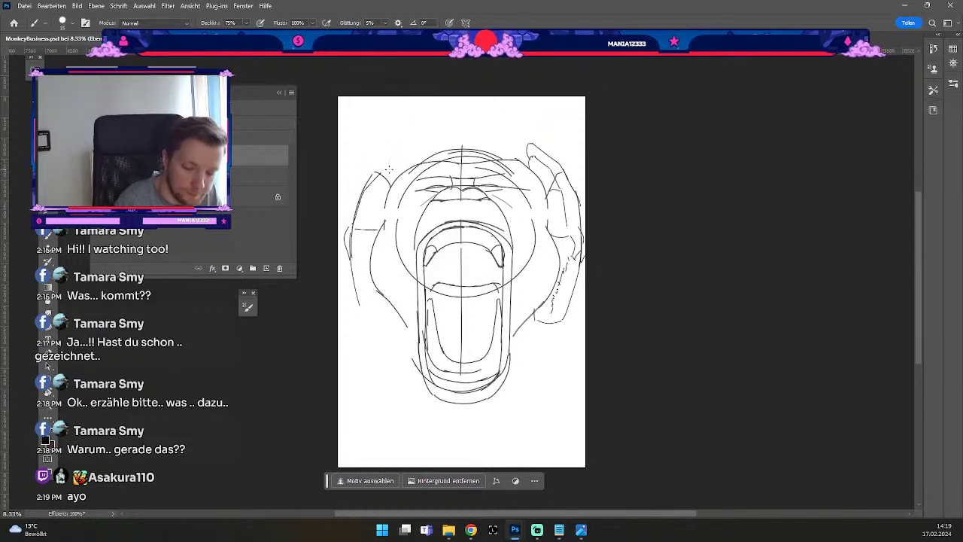
pyautogui.hotkey('ctrl', 'z')
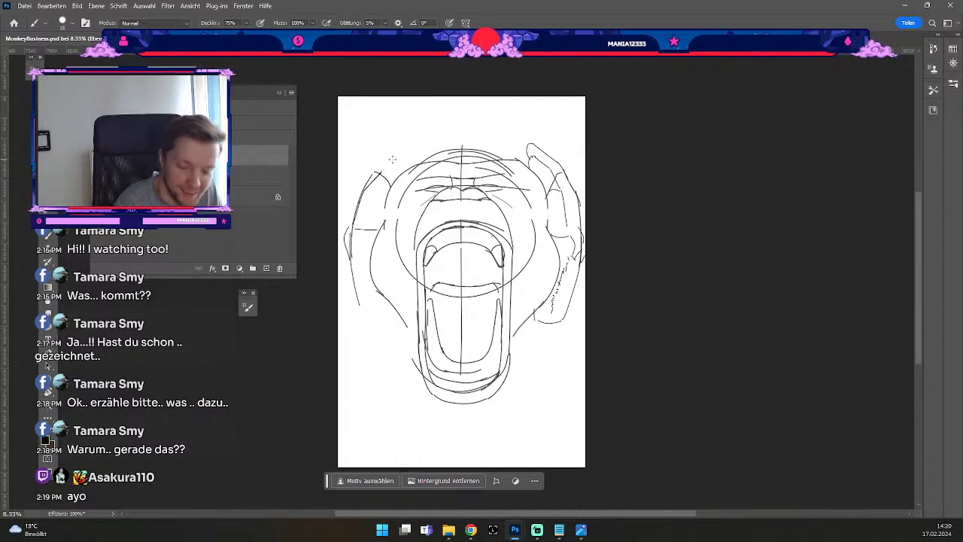
pyautogui.moveTo(382, 171); pyautogui.dragTo(405, 161)
pyautogui.hotkey('ctrl', 'z')
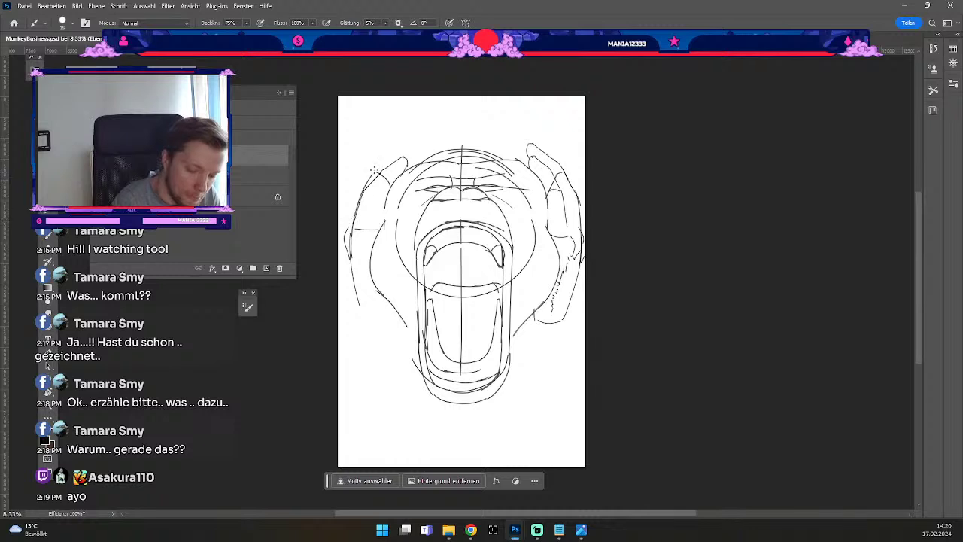
# Erase the small bump on the left hand's outer edge and reinforce the upper part of its contour.
pyautogui.press('e')
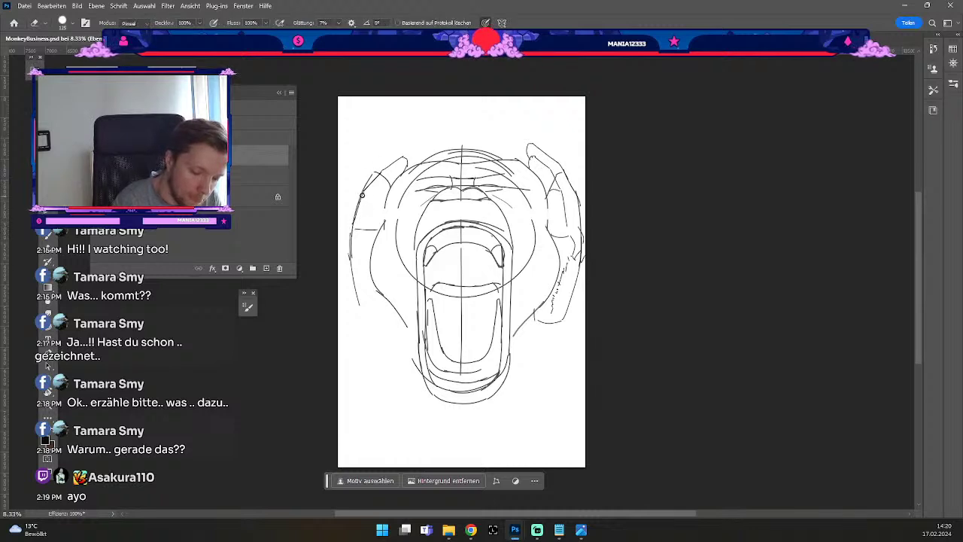
pyautogui.press('b')
pyautogui.moveTo(377, 177); pyautogui.dragTo(351, 243)
pyautogui.hotkey('ctrl', 'z')
pyautogui.hotkey('ctrl', 'z')
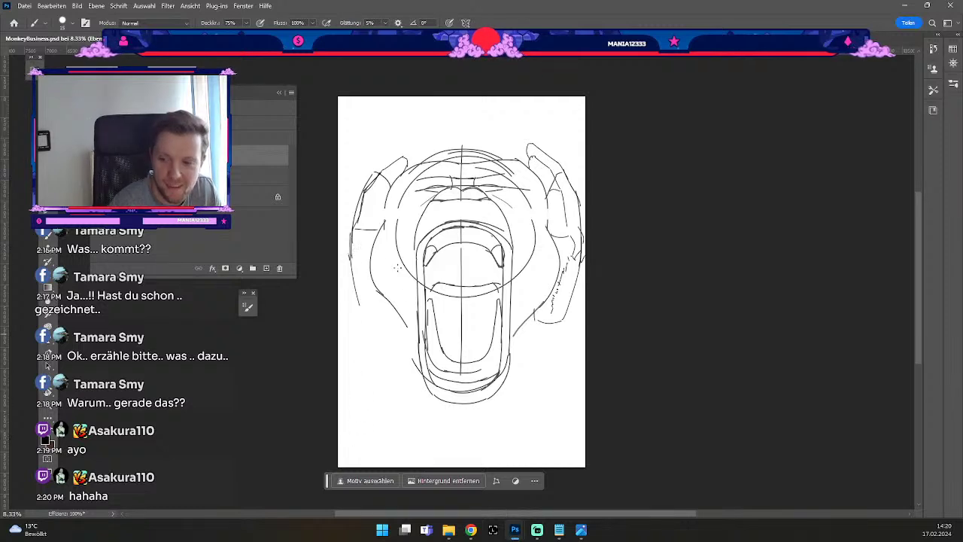
# Retrace the left hand's outer contour with a short stroke beside and below the horizontal line.
pyautogui.press('b')
pyautogui.moveTo(356, 226); pyautogui.dragTo(353, 260)
pyautogui.hotkey('ctrl', 'z')
pyautogui.moveTo(354, 224); pyautogui.dragTo(351, 263)
pyautogui.hotkey('ctrl', 'z')
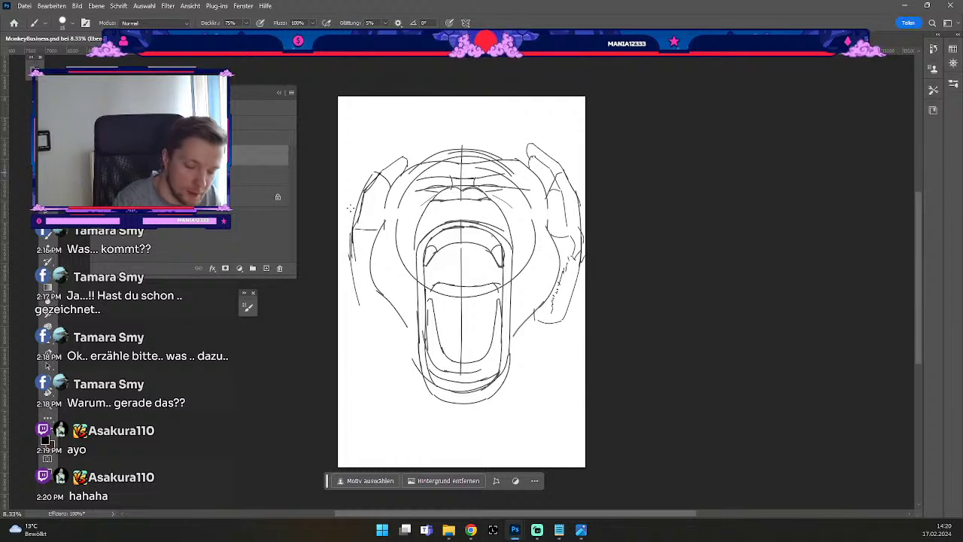
pyautogui.hotkey('ctrl', 'z')
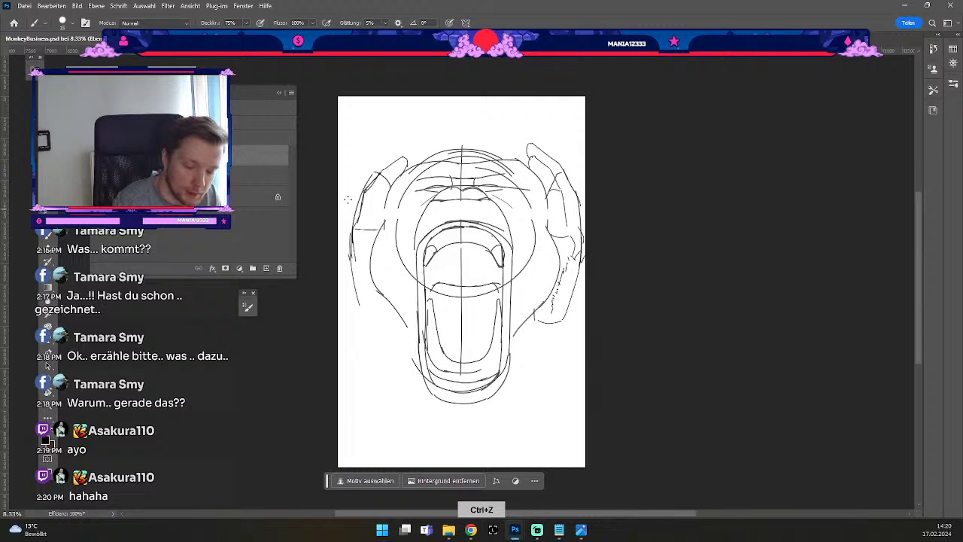
pyautogui.moveTo(348, 197); pyautogui.dragTo(349, 237)
pyautogui.hotkey('ctrl', 'z')
pyautogui.moveTo(350, 201); pyautogui.dragTo(346, 246)
pyautogui.hotkey('ctrl', 'z')
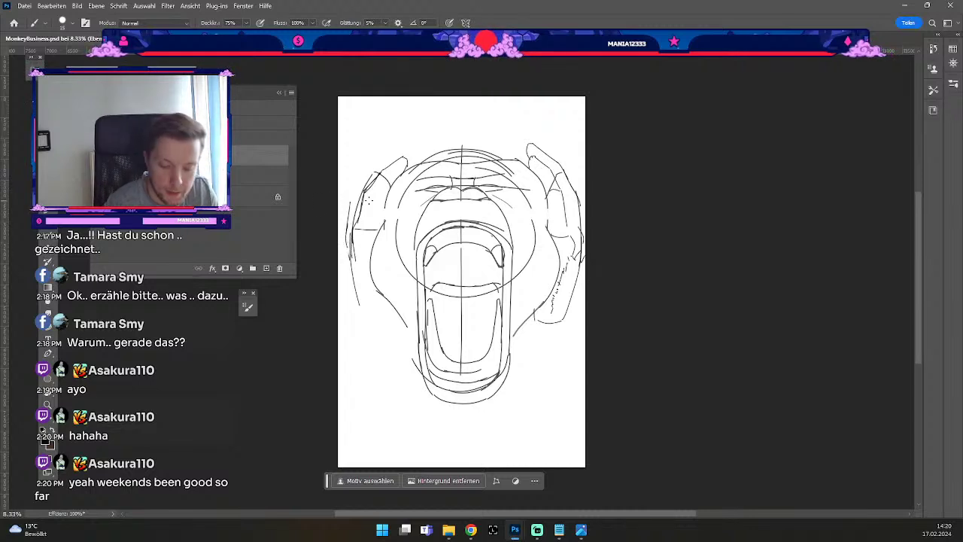
pyautogui.press('e')
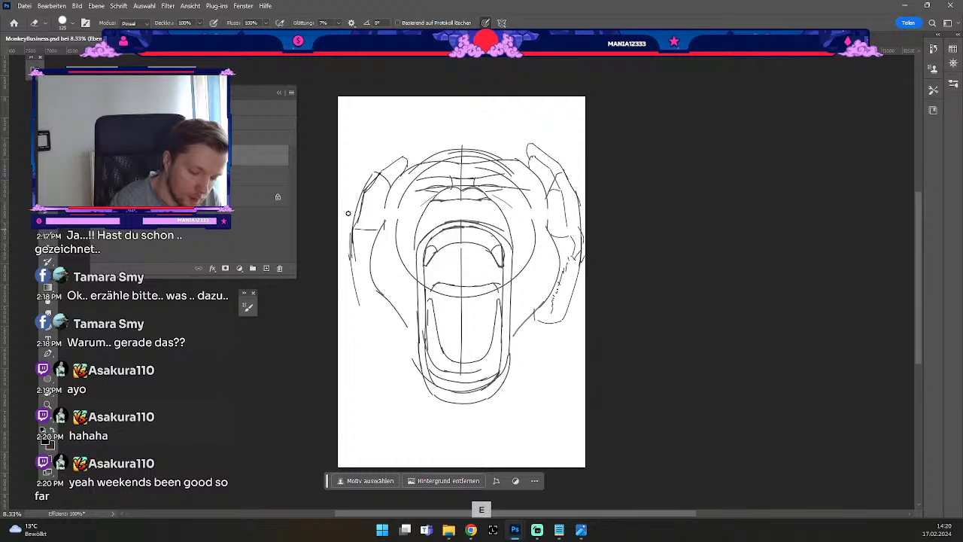
# Sketch a second outer finger contour around the left hand, rising from its side and curving over to the top of the head.
pyautogui.press('b')
pyautogui.moveTo(349, 221); pyautogui.dragTo(357, 185)
pyautogui.hotkey('ctrl', 'z')
pyautogui.moveTo(347, 223)
pyautogui.mouseDown()
pyautogui.moveTo(355, 186)
pyautogui.moveTo(387, 156)
pyautogui.mouseUp()
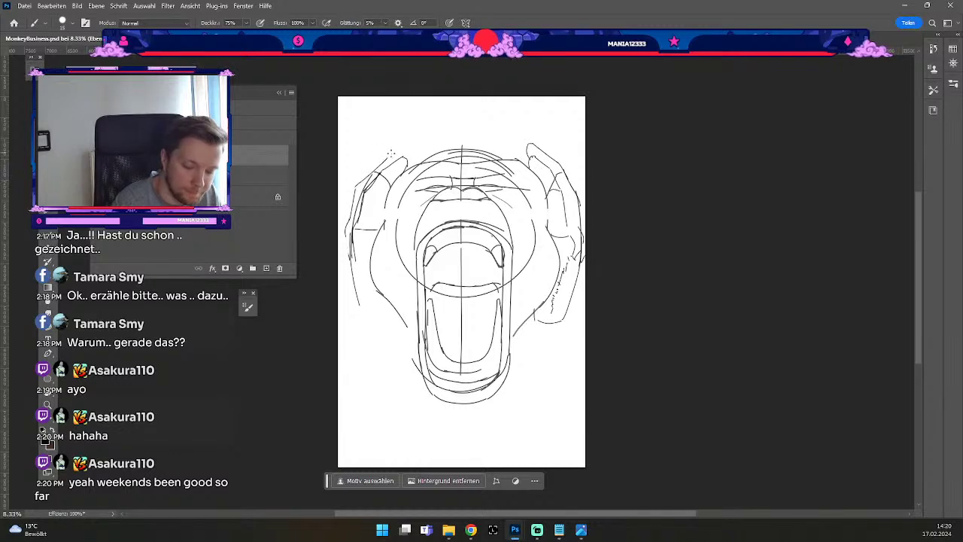
pyautogui.hotkey('ctrl', 'z')
pyautogui.moveTo(355, 187)
pyautogui.mouseDown()
pyautogui.moveTo(387, 157)
pyautogui.moveTo(424, 154)
pyautogui.mouseUp()
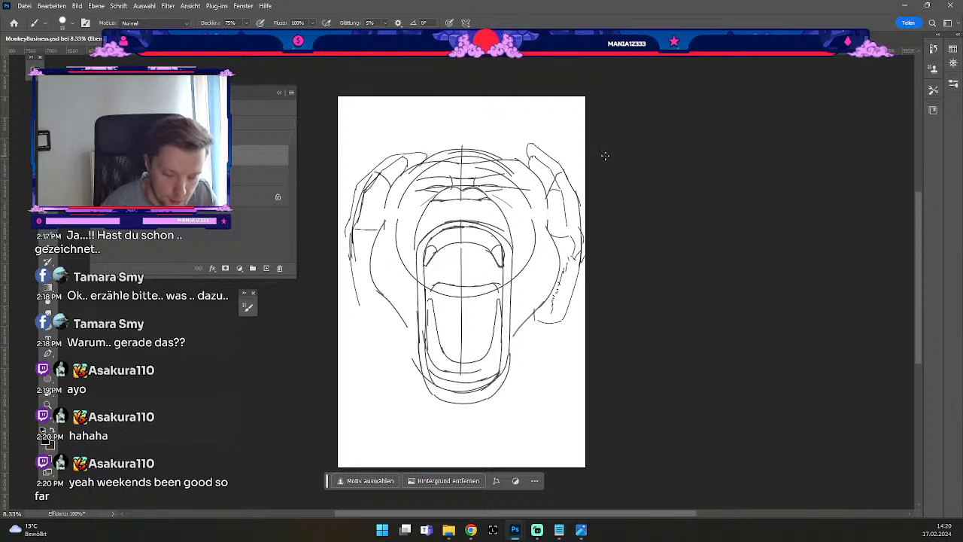
# Erase the tip and slanted line of the right hand's outer finger and redraw it reaching further over the head.
pyautogui.press('e')
pyautogui.moveTo(530, 150)
pyautogui.mouseDown()
pyautogui.moveTo(531, 142)
pyautogui.moveTo(559, 167)
pyautogui.mouseUp()
pyautogui.press('#')
pyautogui.press('#')
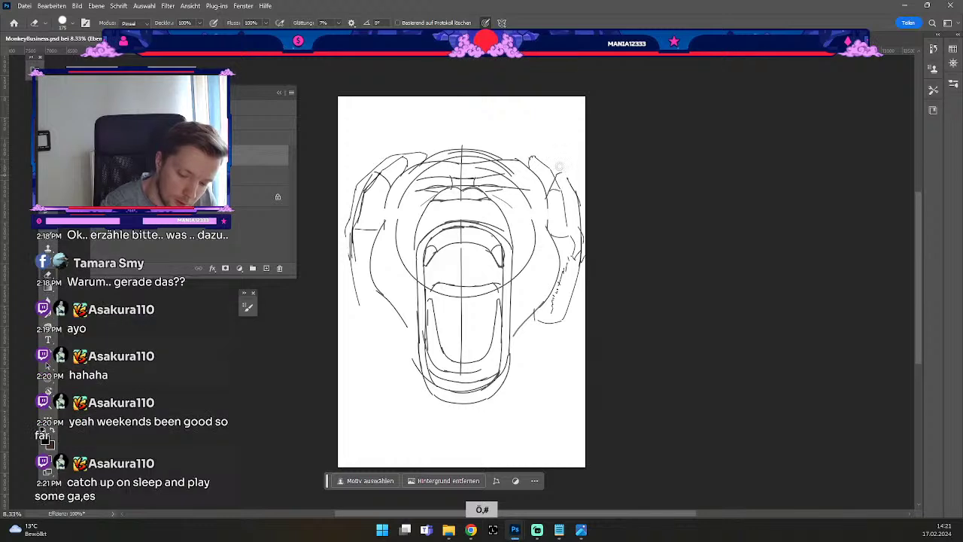
pyautogui.press('b')
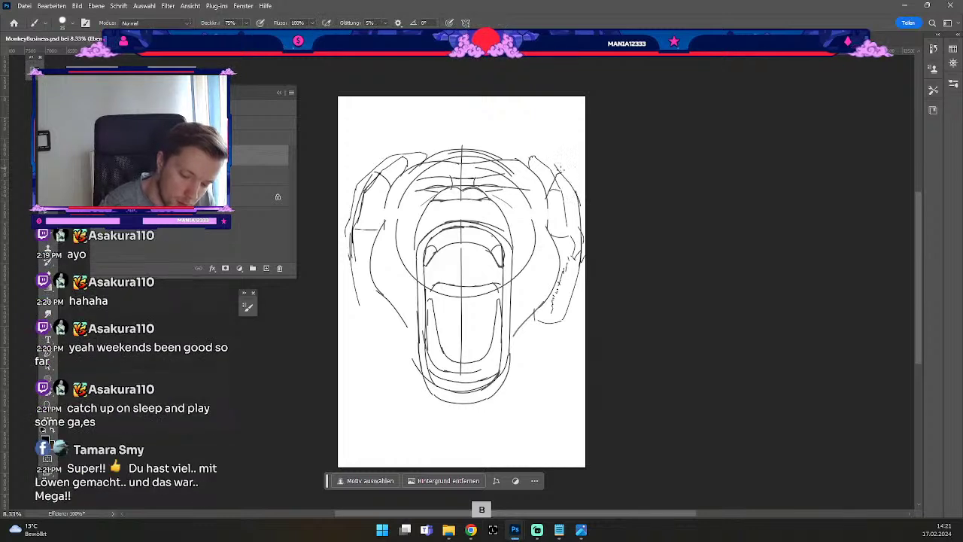
pyautogui.hotkey('ctrl', 'z')
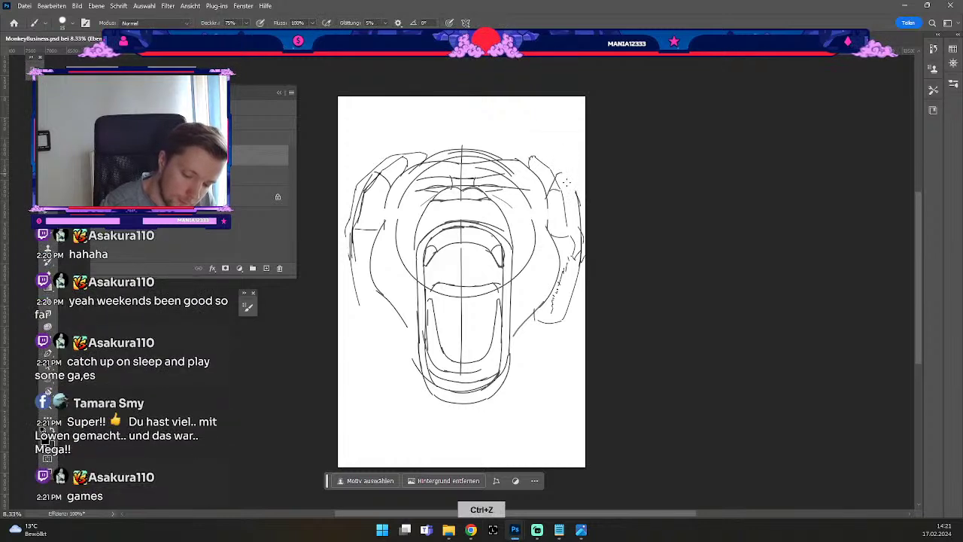
pyautogui.press('e')
pyautogui.press('b')
pyautogui.hotkey('ctrl', 'z')
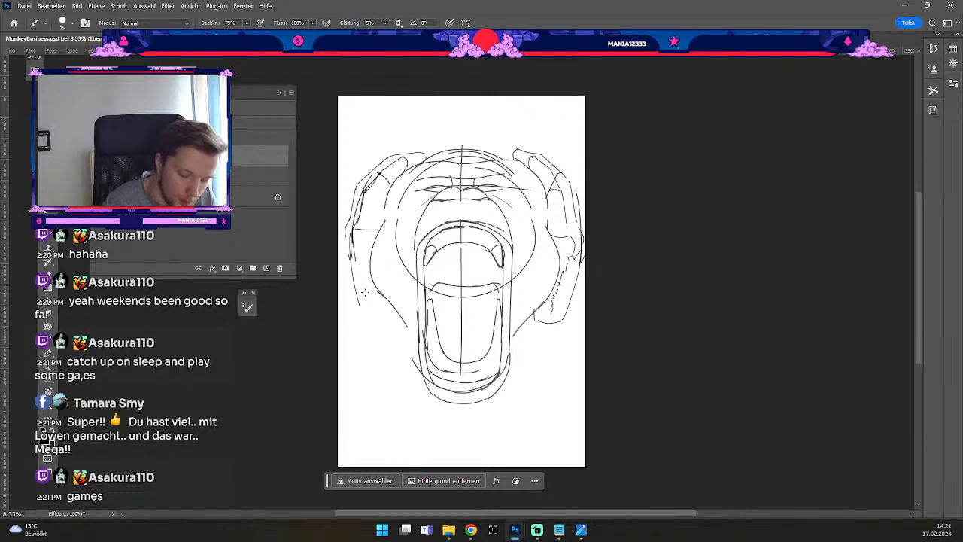
# Close the lower end of the left hand with a short broken wrist line and retouch its outer edge.
pyautogui.moveTo(359, 305); pyautogui.dragTo(375, 308)
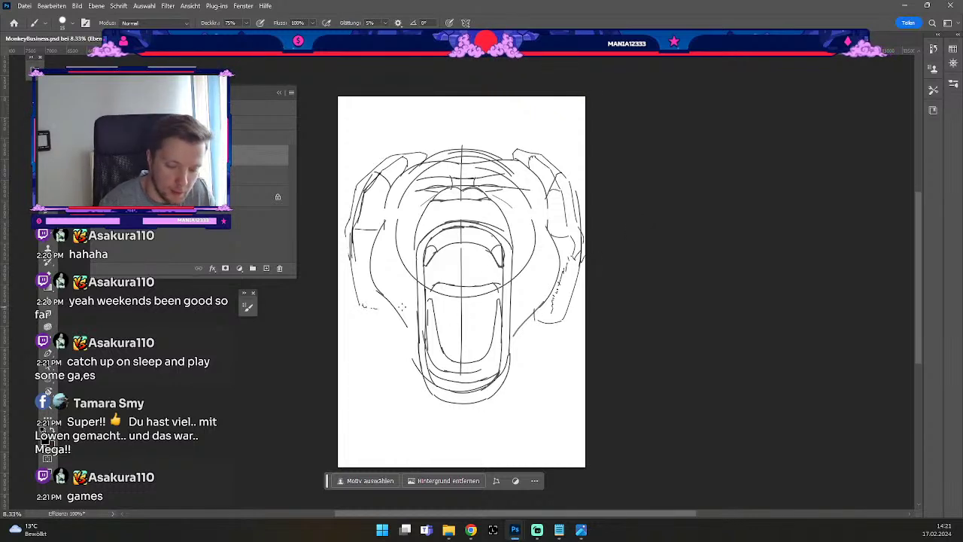
pyautogui.moveTo(346, 235); pyautogui.dragTo(351, 263)
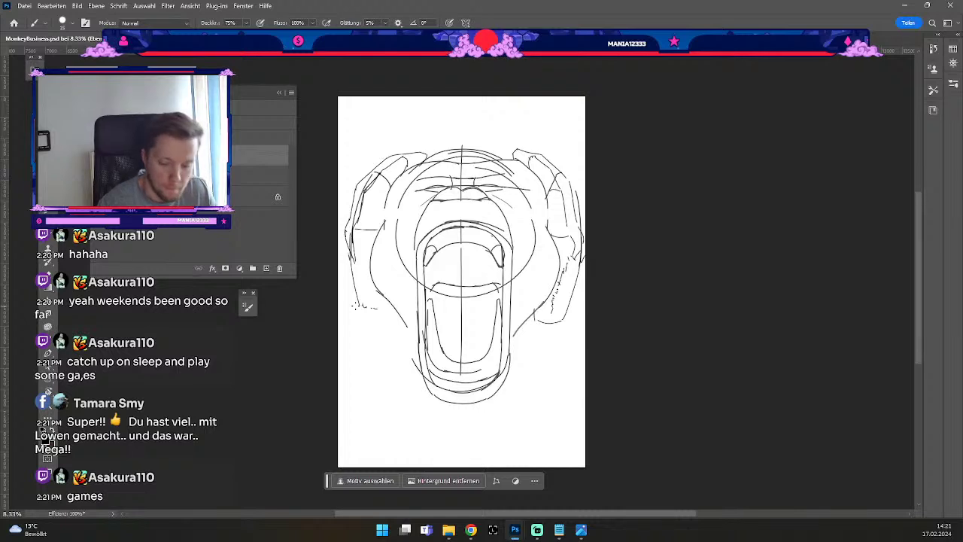
pyautogui.press('b')
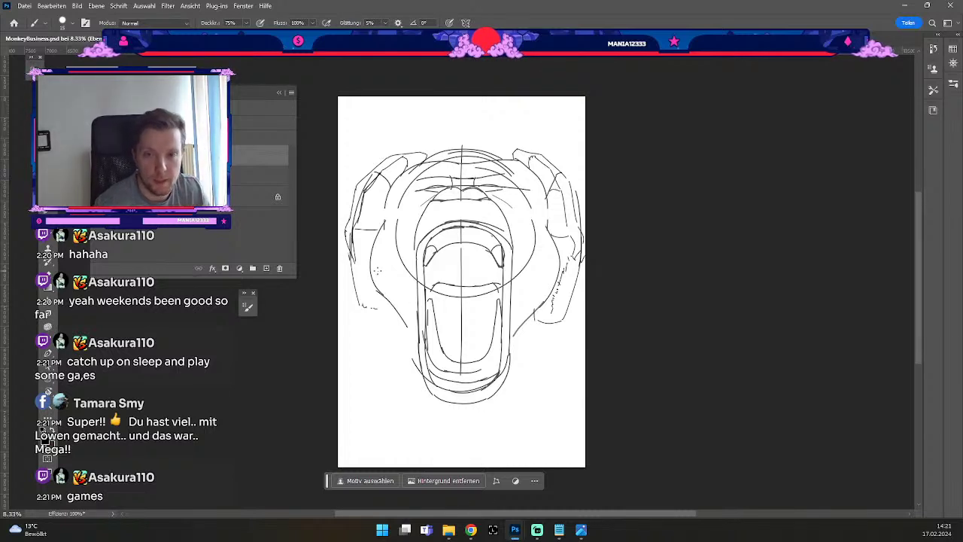
# Add broken strokes along the lower edges of both hands and extend the cheek lines down to the mouth.
pyautogui.press('b')
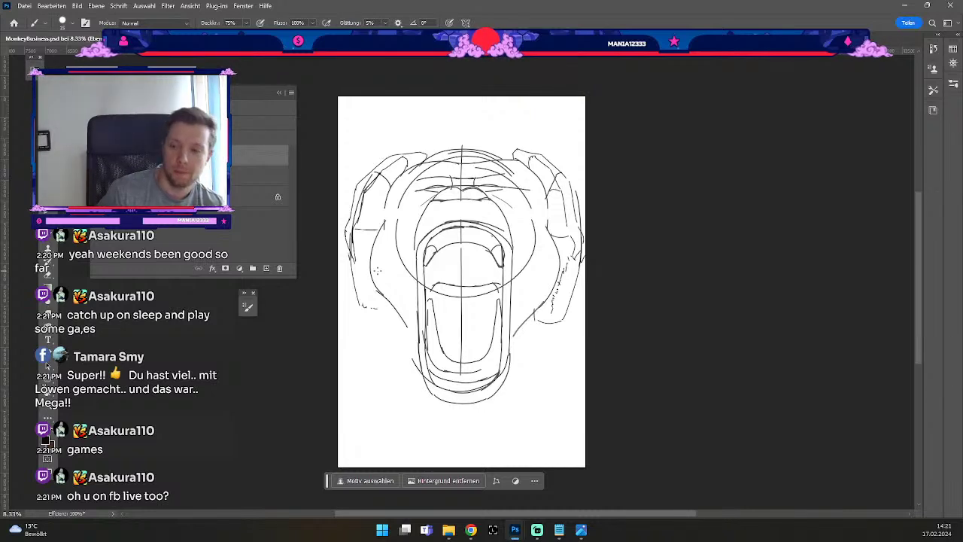
pyautogui.press('b')
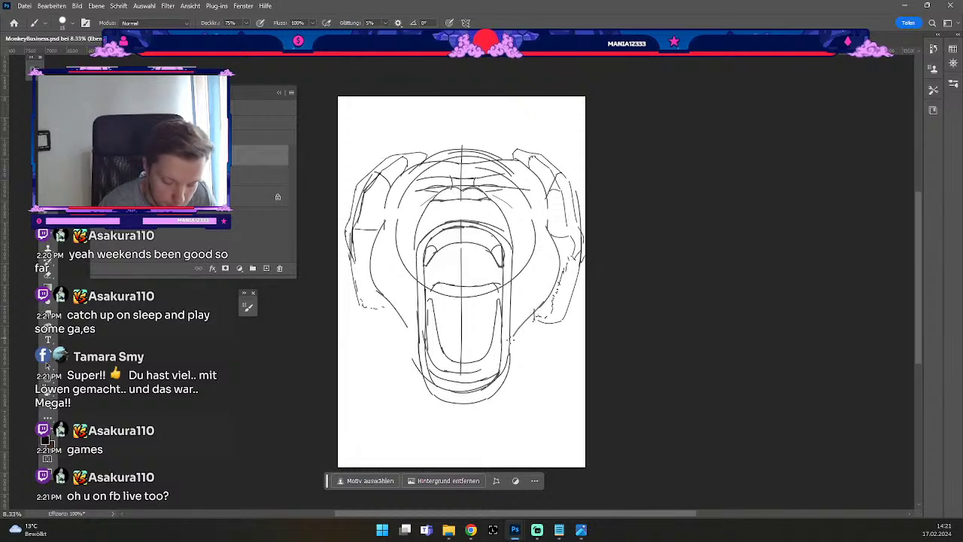
pyautogui.hotkey('ctrl', 'z')
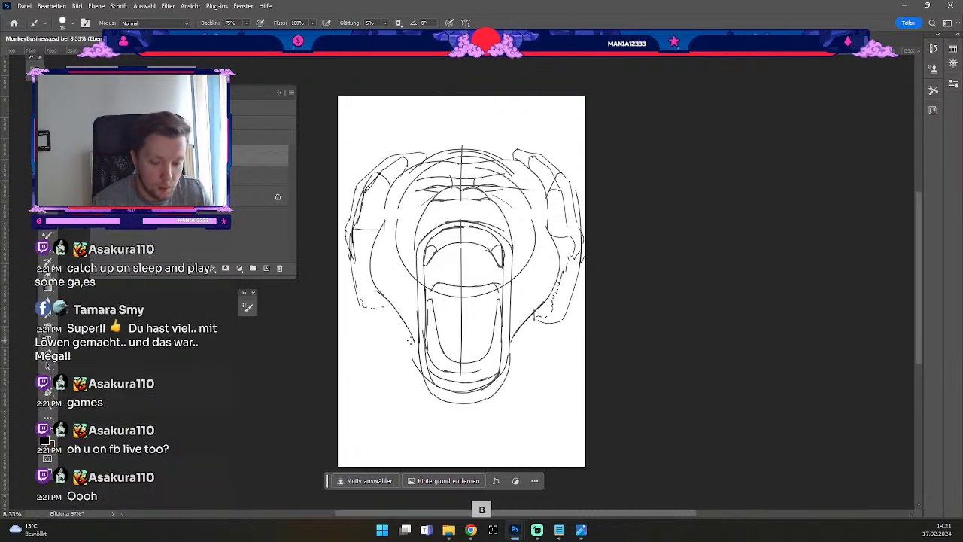
# Erase and redraw the outer fingertip at the top of the left hand, and refine the inner fingertip below it.
pyautogui.press('e')
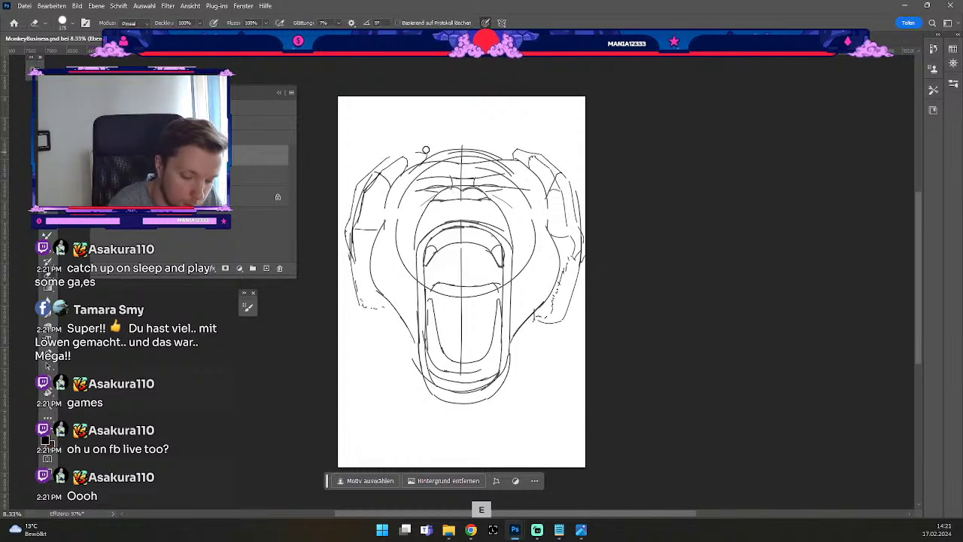
pyautogui.press('b')
pyautogui.moveTo(390, 158); pyautogui.dragTo(435, 146)
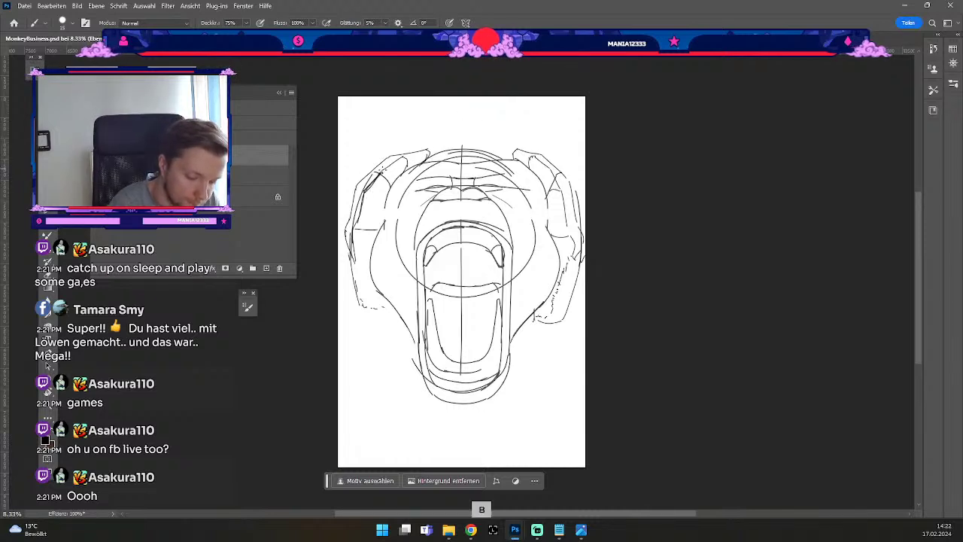
pyautogui.hotkey('ctrl', 'z')
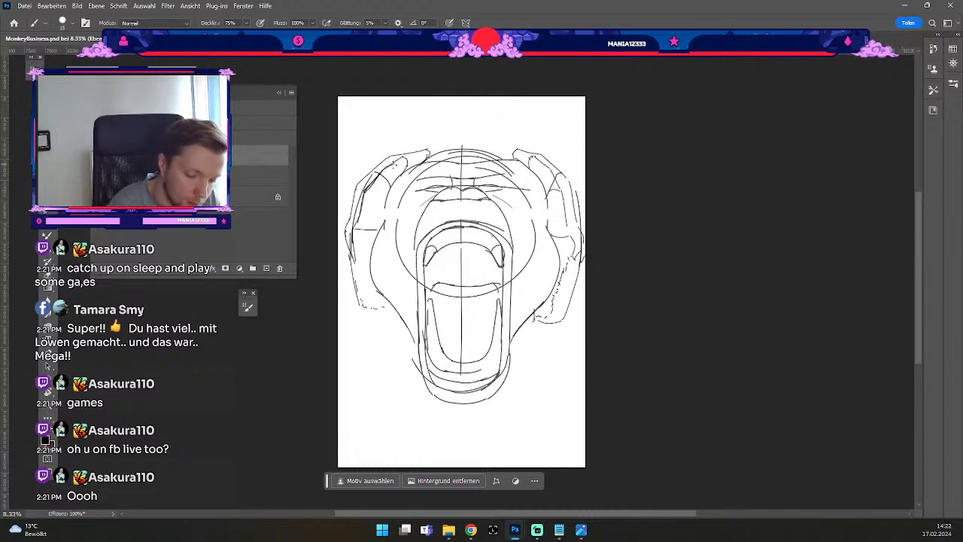
pyautogui.hotkey('ctrl', 'z')
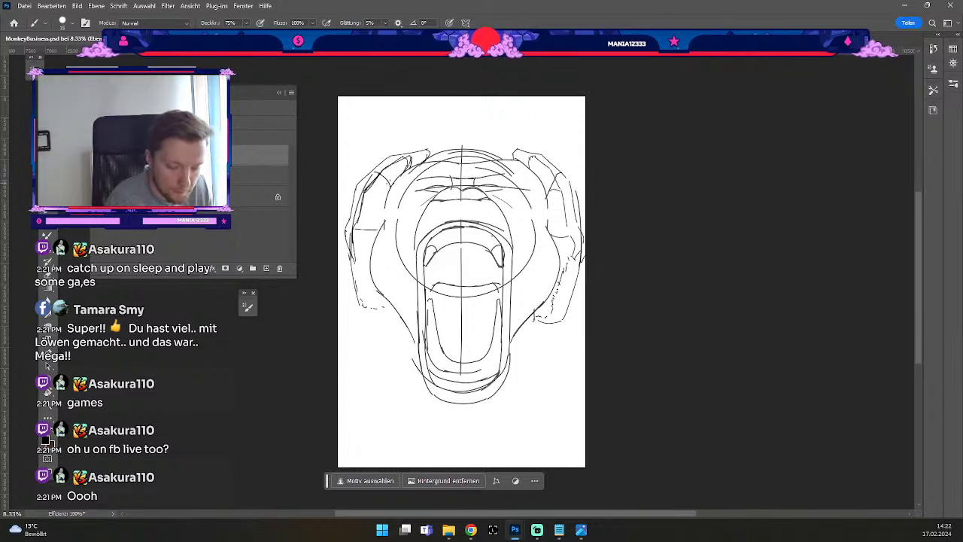
pyautogui.hotkey('ctrl', 'z')
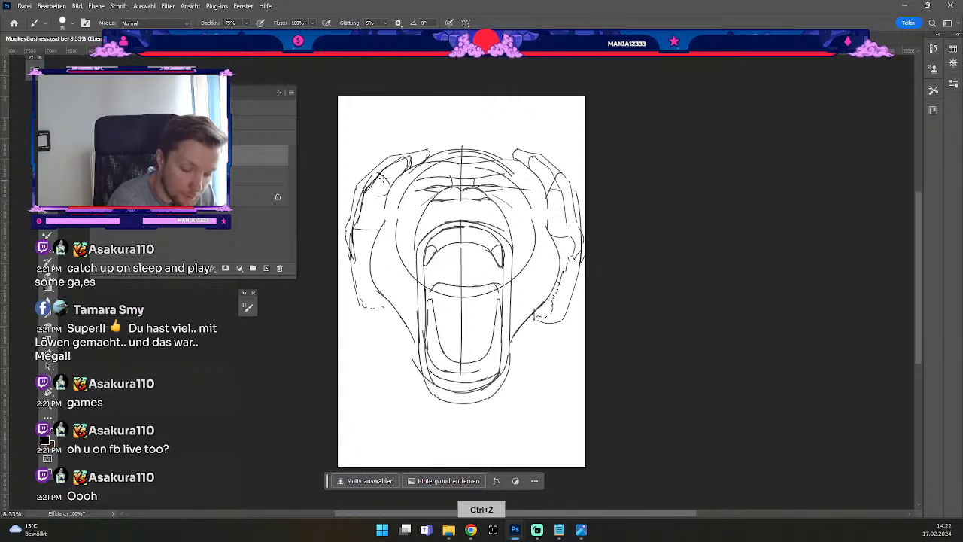
pyautogui.hotkey('ctrl', 'z')
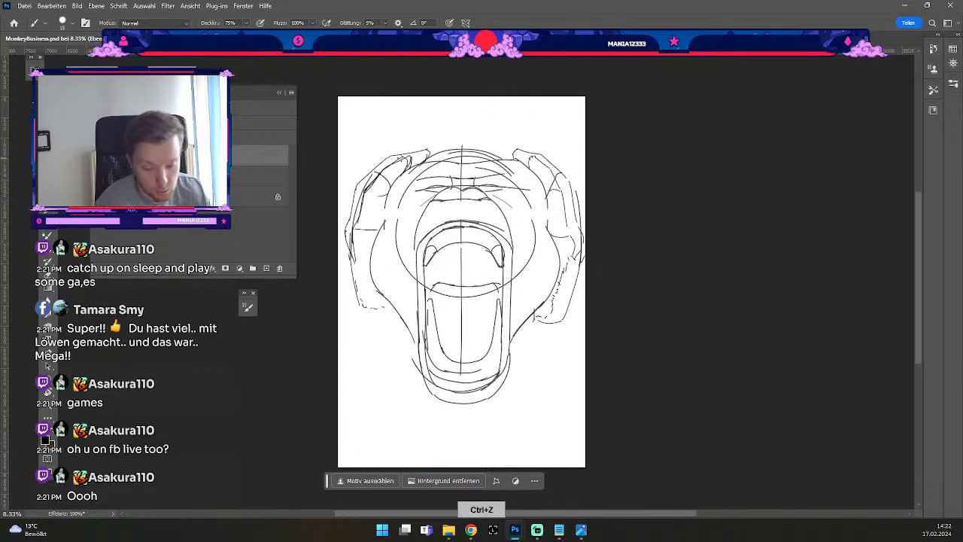
# Add short broken fur strokes along the left wrist and beside the right hand's lower outer edge.
pyautogui.press('b')
pyautogui.moveTo(363, 307); pyautogui.dragTo(383, 311)
pyautogui.press('b')
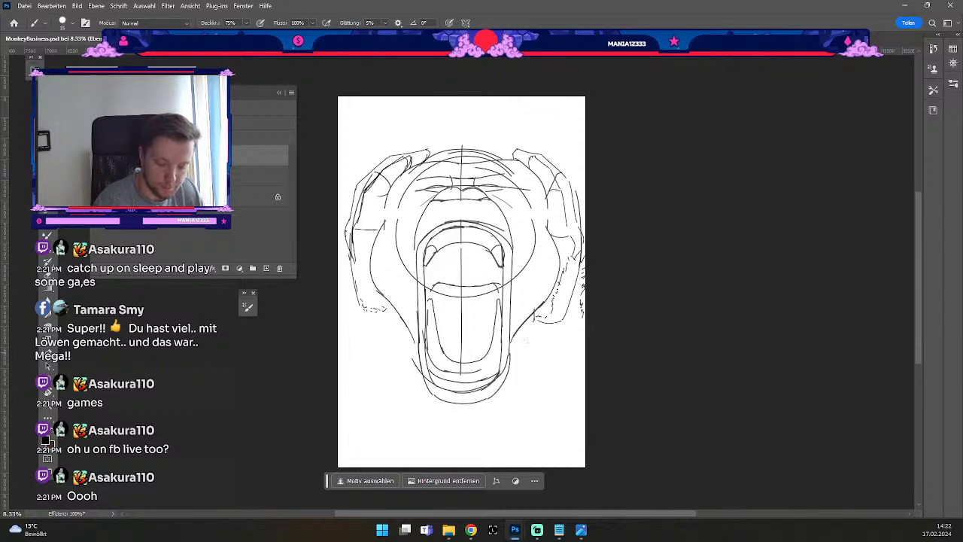
# Draw a long, slightly curved arm line running down below each hand, one on either side of the jaw.
pyautogui.moveTo(531, 343); pyautogui.dragTo(530, 414)
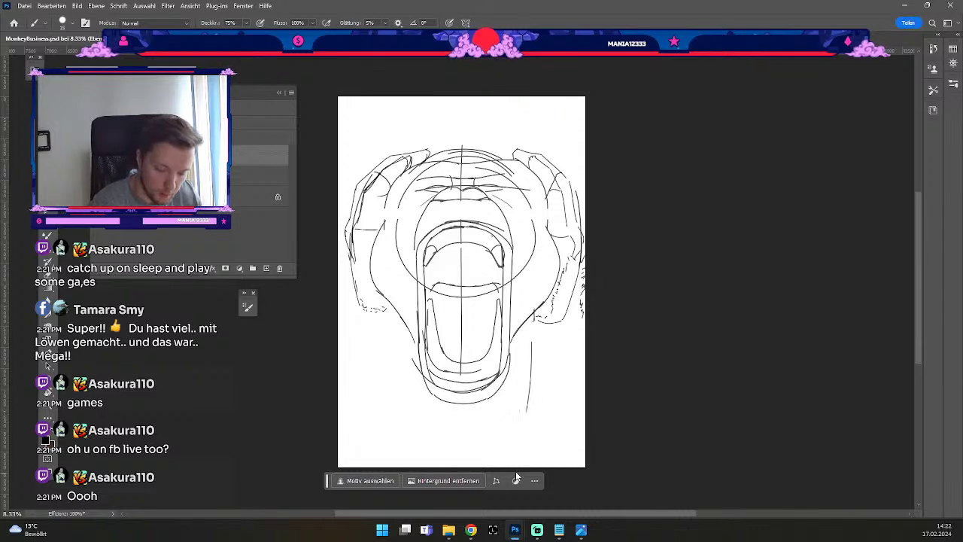
pyautogui.hotkey('ctrl', 'z')
pyautogui.moveTo(532, 325); pyautogui.dragTo(519, 428)
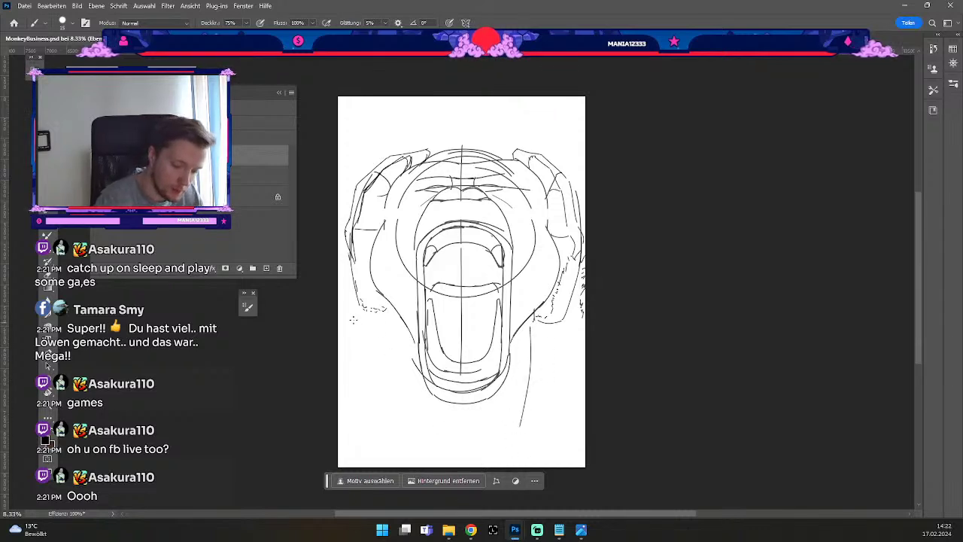
pyautogui.hotkey('ctrl', 'z')
pyautogui.moveTo(359, 331); pyautogui.dragTo(349, 422)
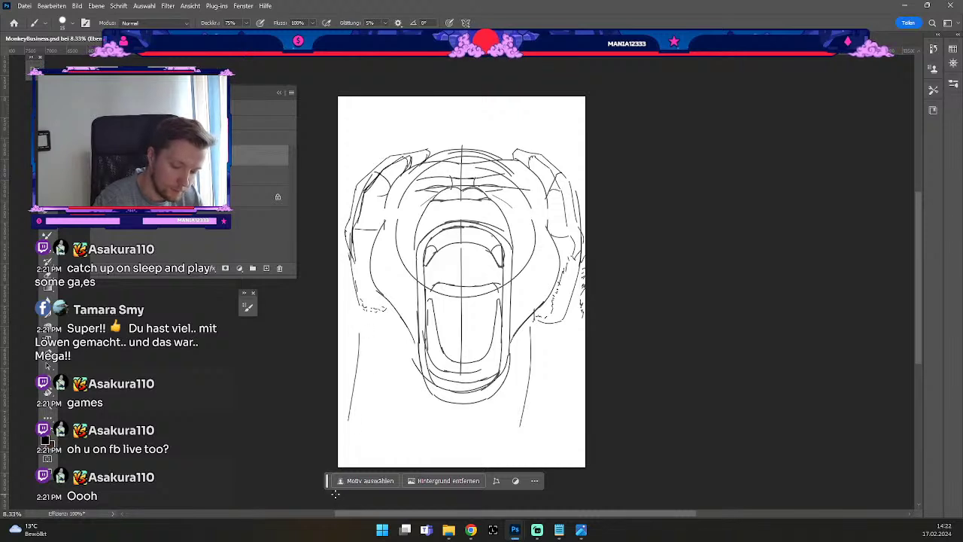
# Draw the outer arm lines below both hands, slanting outward to the canvas edges.
pyautogui.moveTo(574, 325); pyautogui.dragTo(572, 419)
pyautogui.hotkey('ctrl', 'z')
pyautogui.moveTo(570, 324); pyautogui.dragTo(585, 375)
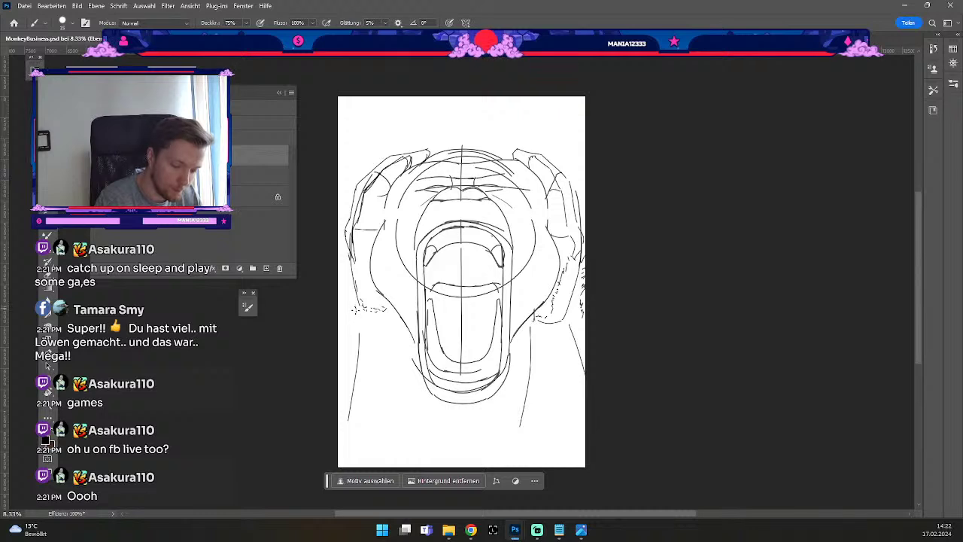
pyautogui.moveTo(354, 322); pyautogui.dragTo(340, 406)
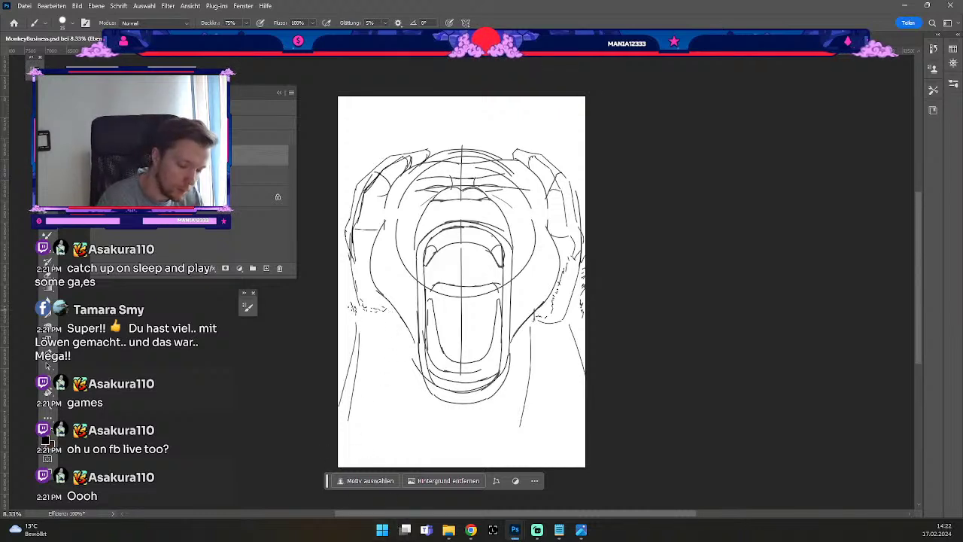
# Add short fur strokes along the left arm and draw broken inner arm lines down both sides of the jaw.
pyautogui.moveTo(351, 320); pyautogui.dragTo(341, 364)
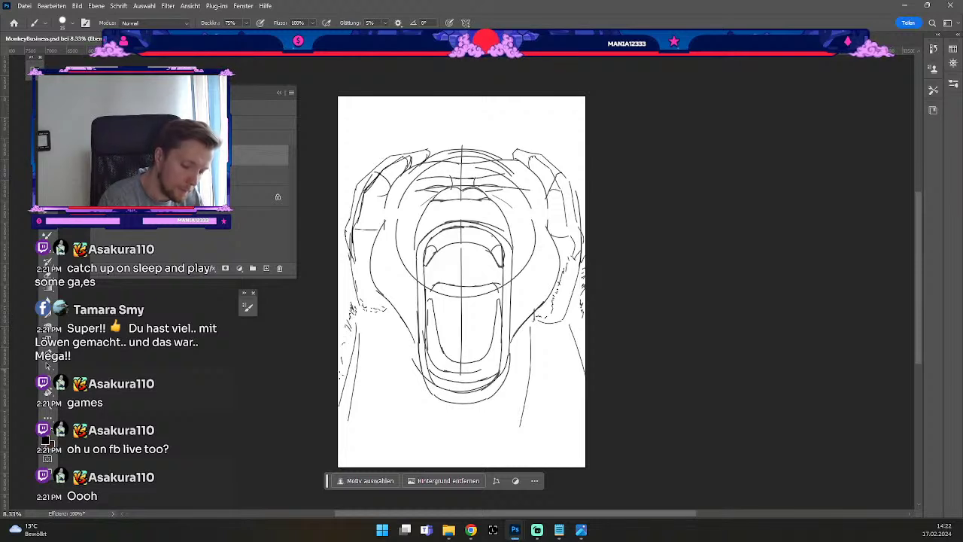
pyautogui.moveTo(402, 368); pyautogui.dragTo(412, 433)
pyautogui.moveTo(529, 329); pyautogui.dragTo(510, 450)
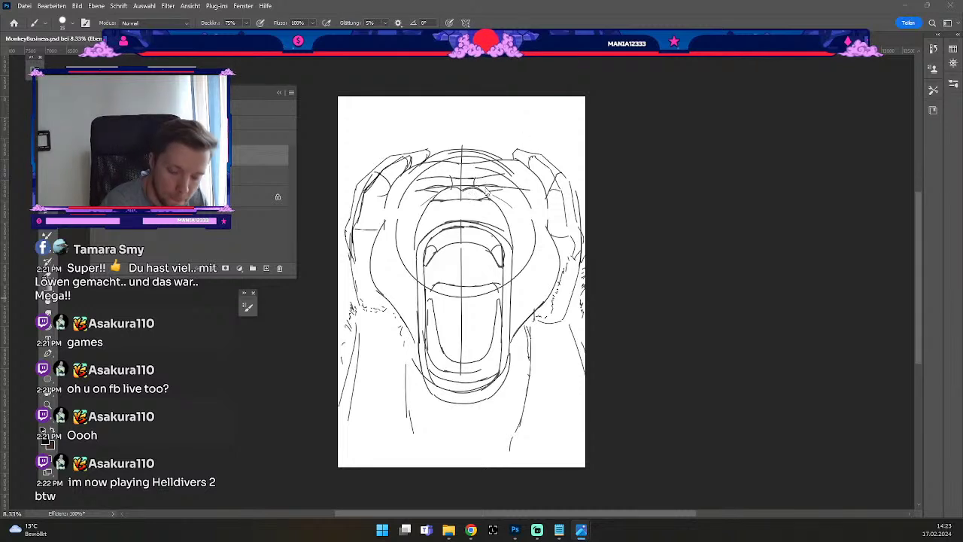
# Draw a small rounded nostril on each side of the nose's centre line, undoing and redrawing strokes until both match.
pyautogui.click(468, 182)
pyautogui.press('b')
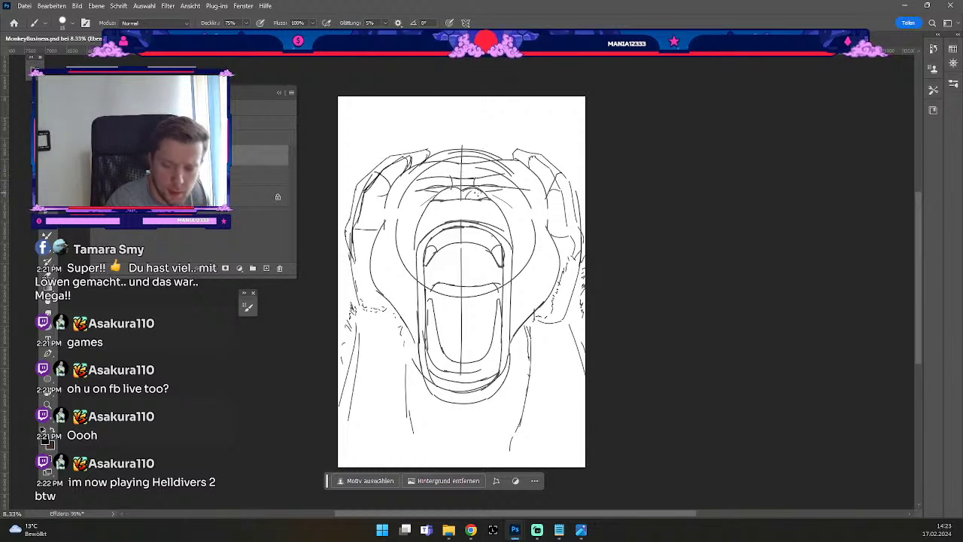
pyautogui.hotkey('ctrl', 'z')
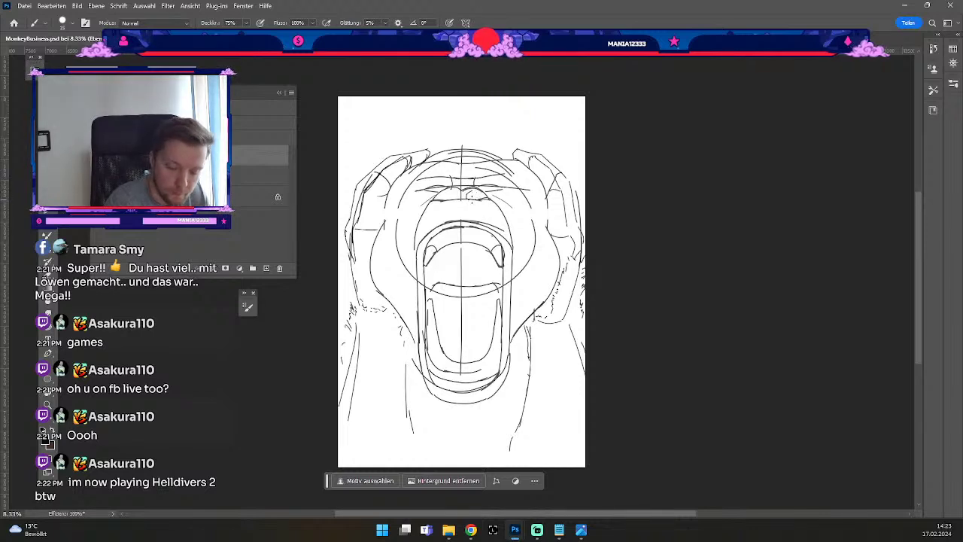
pyautogui.hotkey('ctrl', 'z')
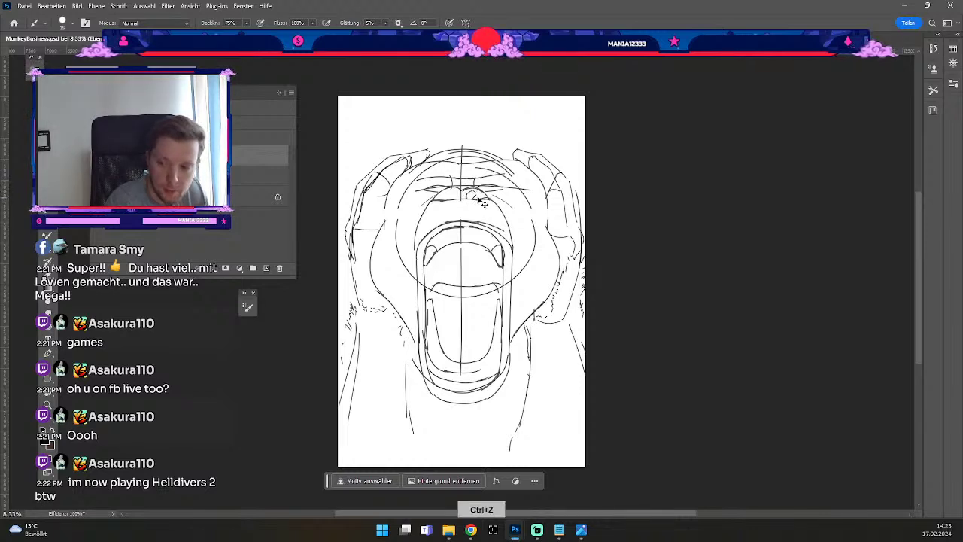
pyautogui.hotkey('ctrl', 'z')
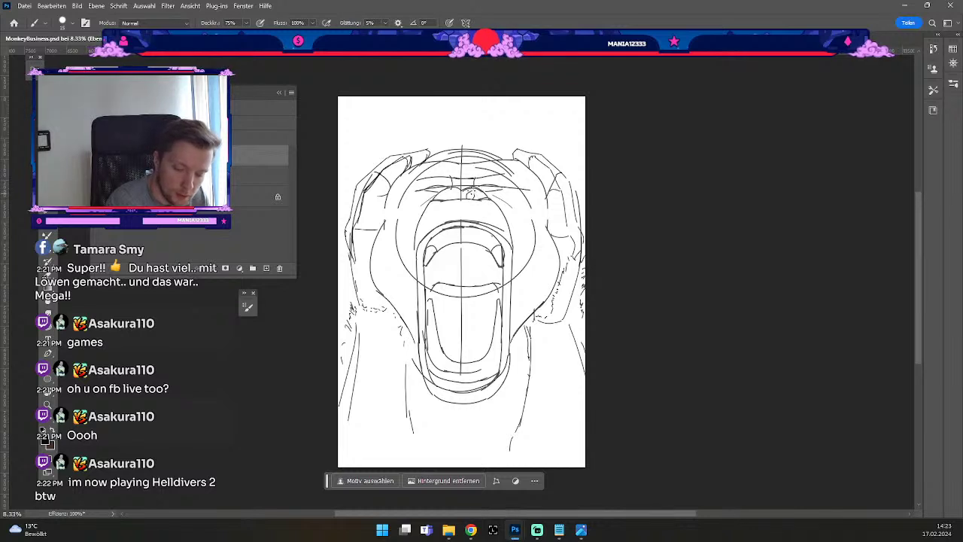
pyautogui.hotkey('ctrl', 'z')
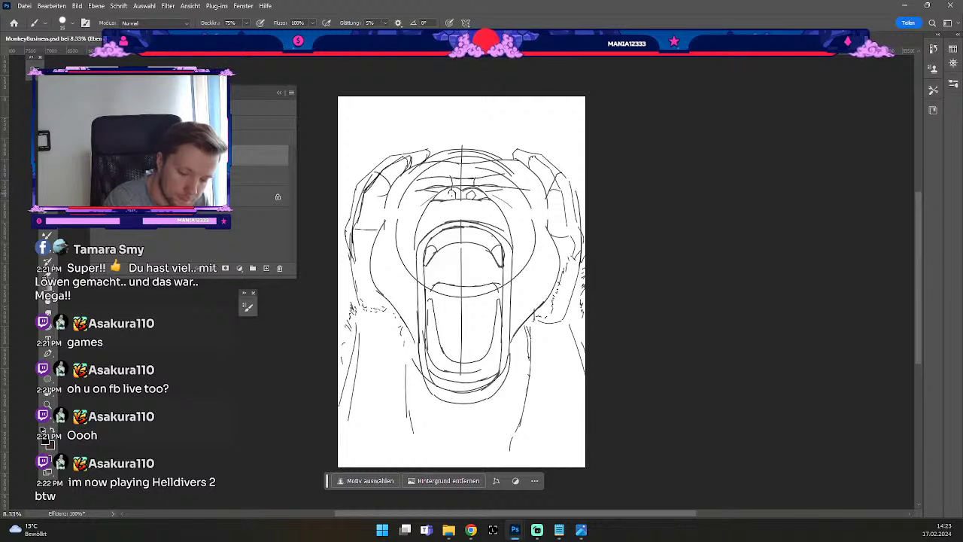
pyautogui.hotkey('ctrl', 'z')
pyautogui.moveTo(452, 190); pyautogui.dragTo(453, 199)
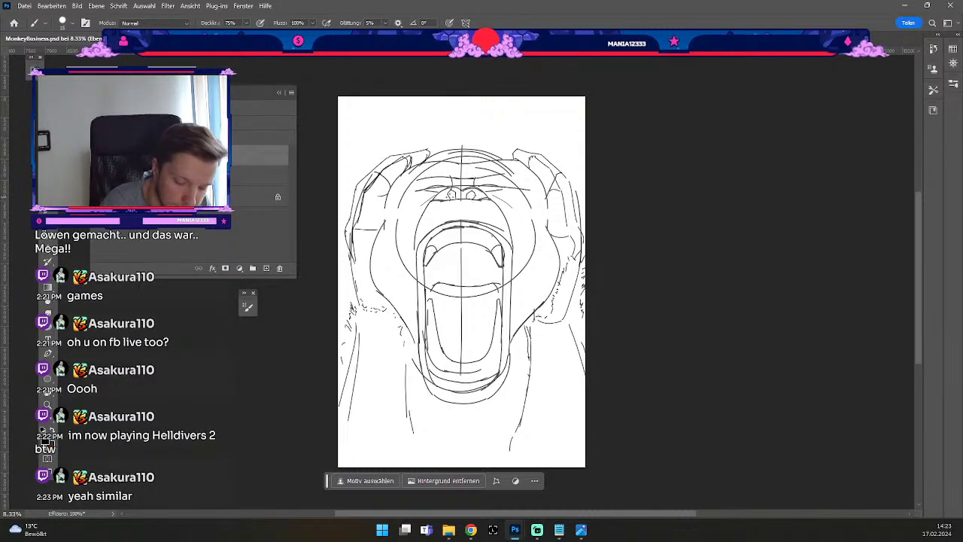
pyautogui.hotkey('ctrl', 'z')
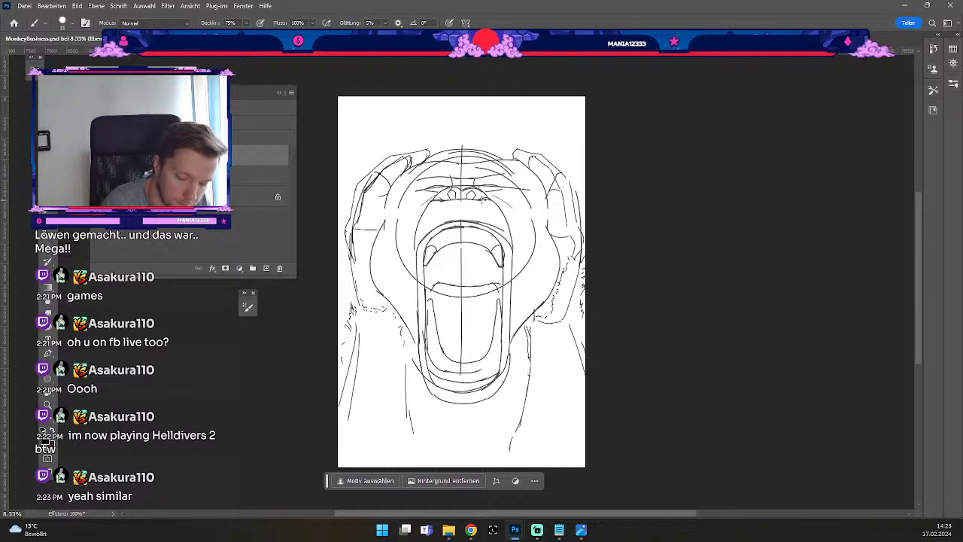
pyautogui.hotkey('ctrl', 'z')
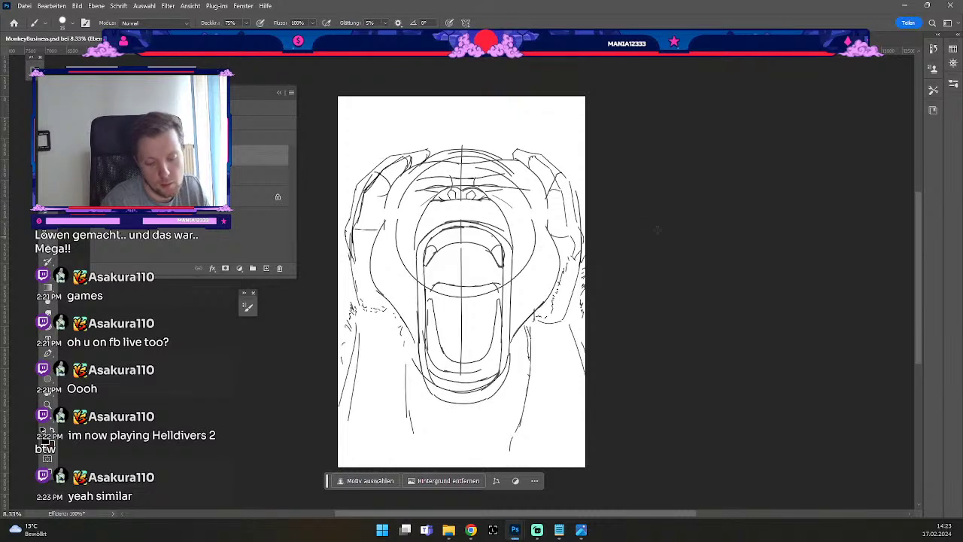
# Switch to the sketch layer below and brush light broken strokes along the top of the head between the hands.
pyautogui.press('e')
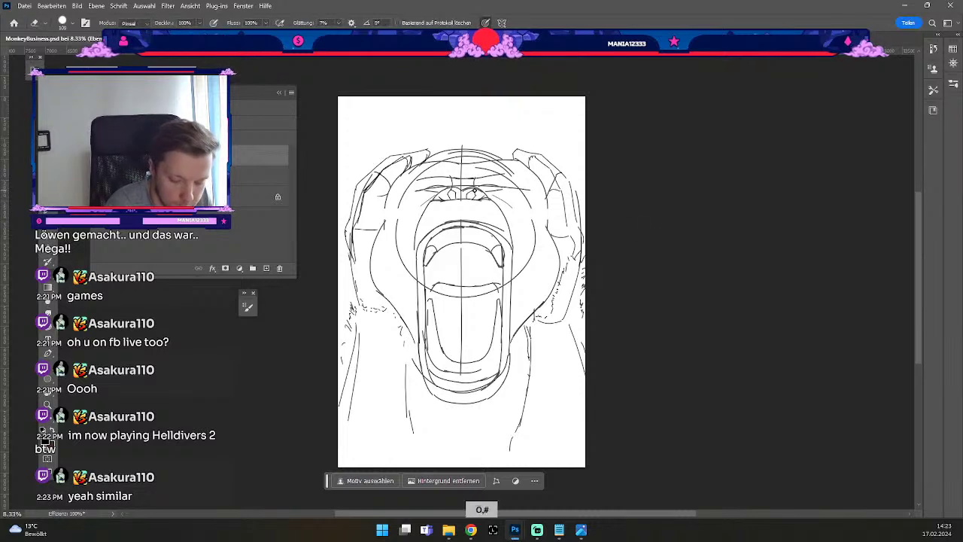
pyautogui.click(267, 175)
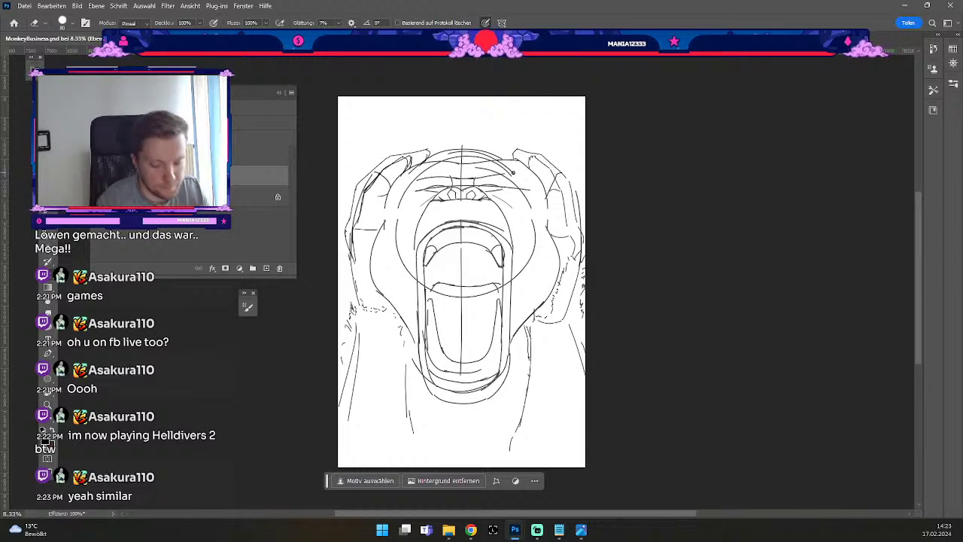
pyautogui.press('b')
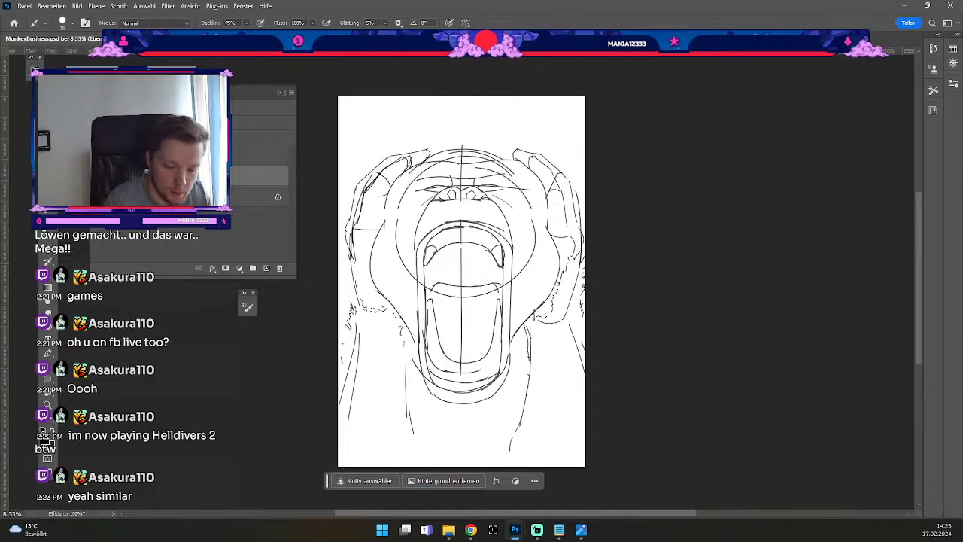
pyautogui.press('b')
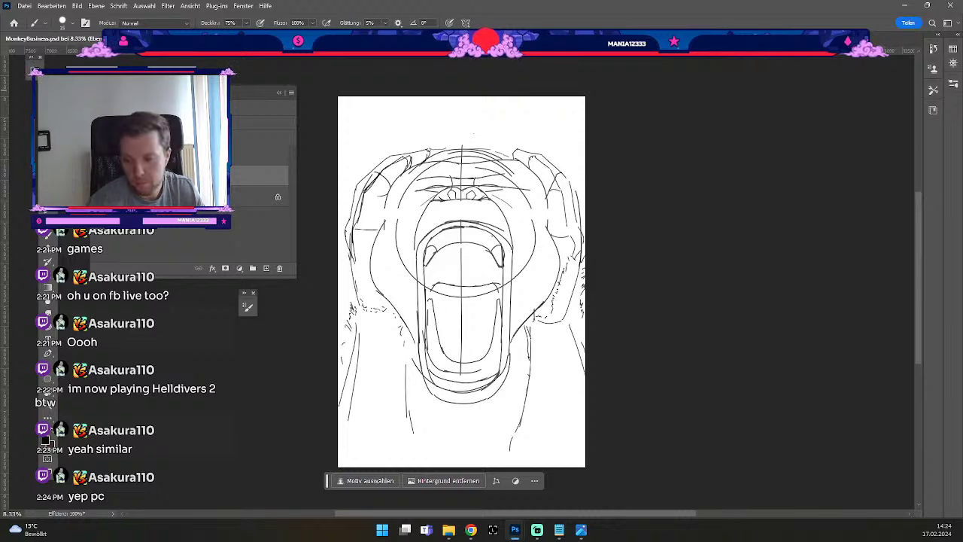
pyautogui.press('super+d')
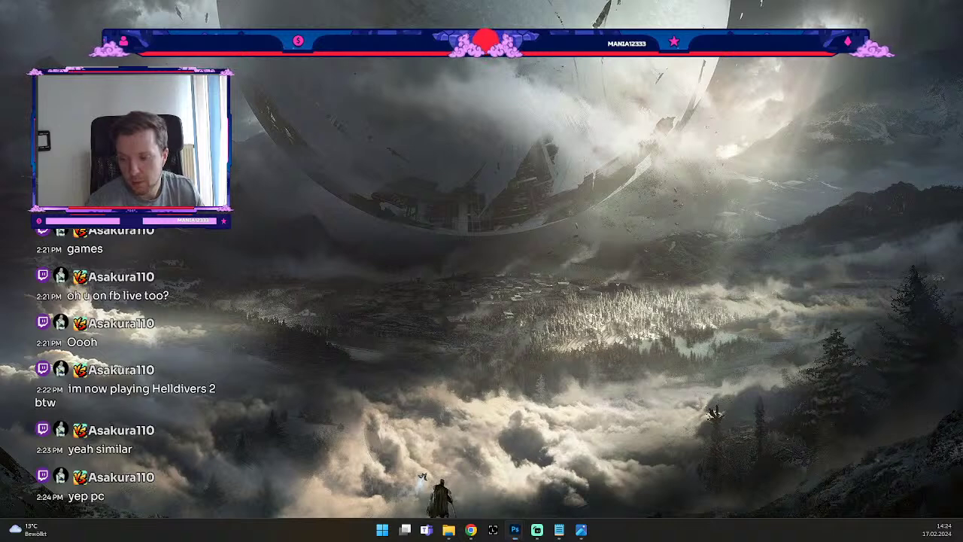
pyautogui.press('super+d')
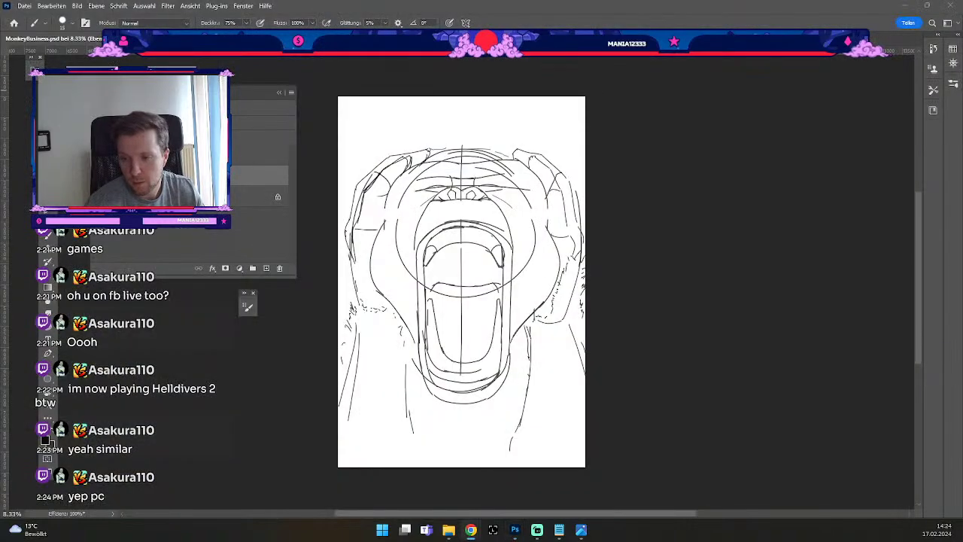
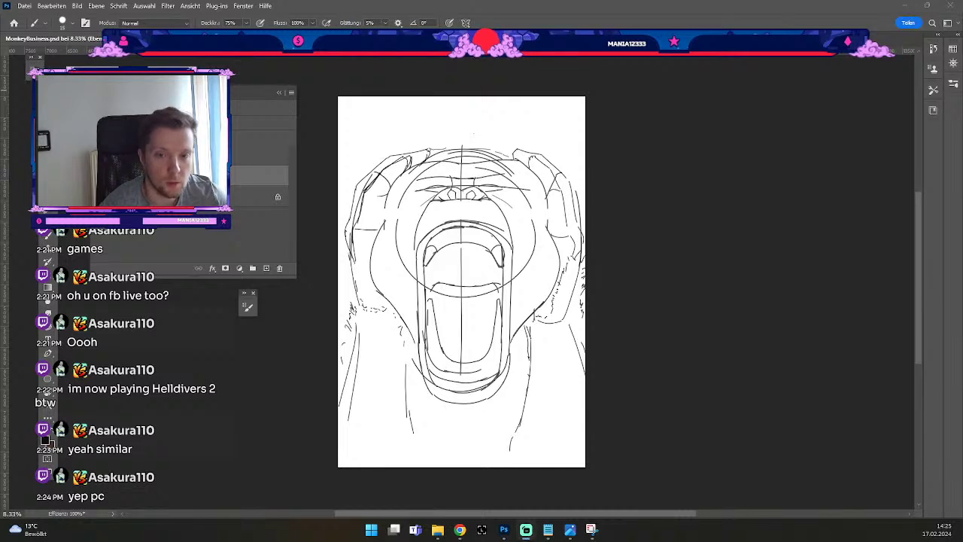
# Paste the copied sunglasses picture onto a new layer above the sketch and enlarge it to about half the canvas width.
pyautogui.click(225, 155)
pyautogui.click(266, 269)
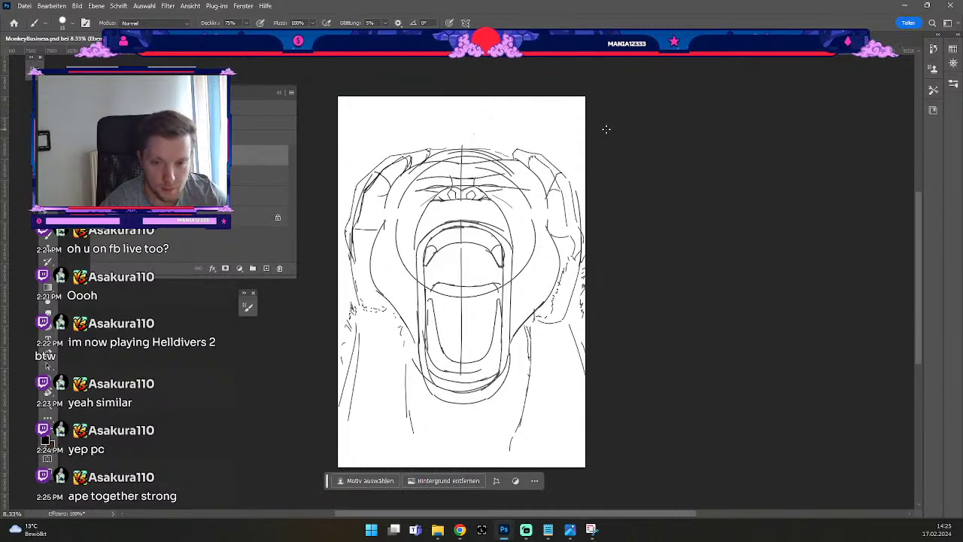
pyautogui.hotkey('ctrl', 'v')
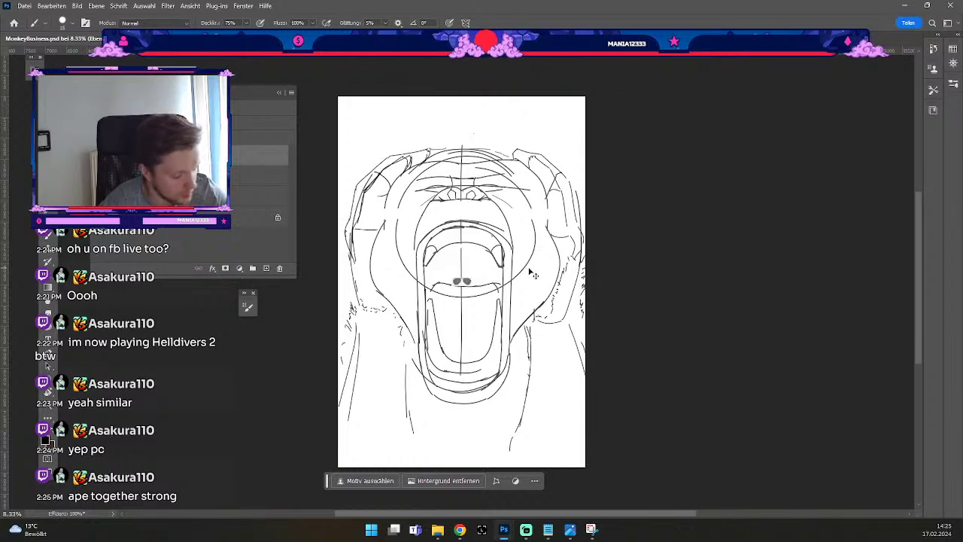
pyautogui.hotkey('ctrl', 't')
pyautogui.moveTo(472, 277); pyautogui.dragTo(581, 170)
pyautogui.press('Return')
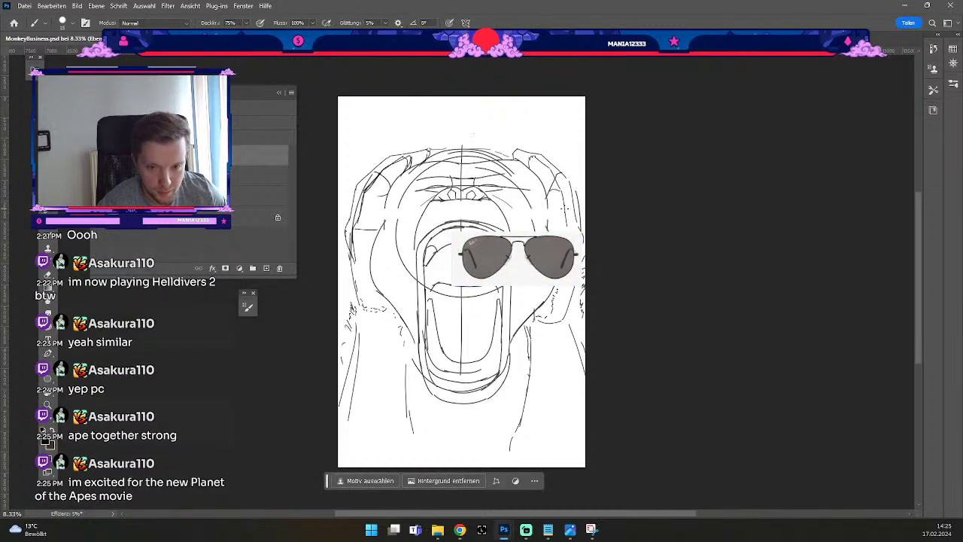
# Move the sunglasses over the monkey's eyes and scale them up until they span the whole head and hands.
pyautogui.press('v')
pyautogui.moveTo(543, 255); pyautogui.dragTo(489, 181)
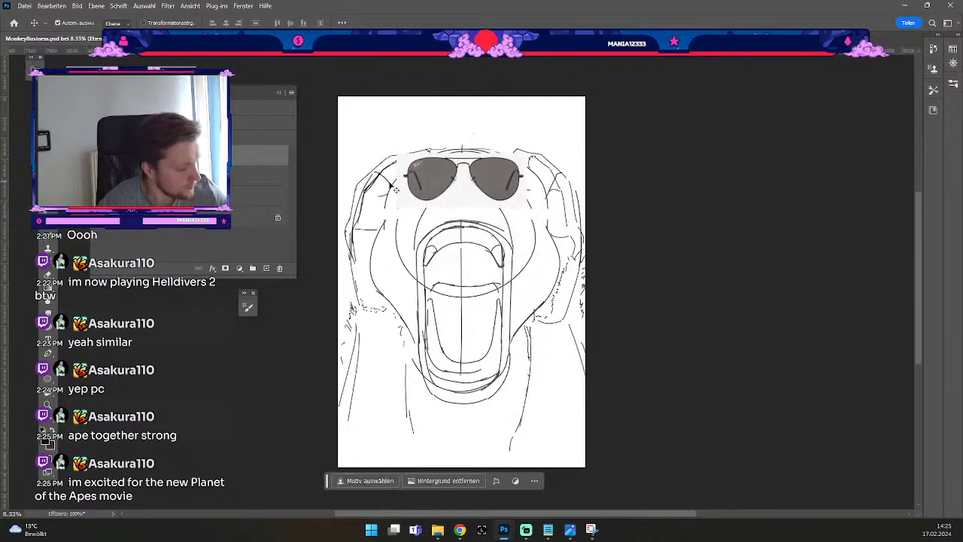
pyautogui.hotkey('ctrl', 't')
pyautogui.moveTo(397, 207); pyautogui.dragTo(377, 216)
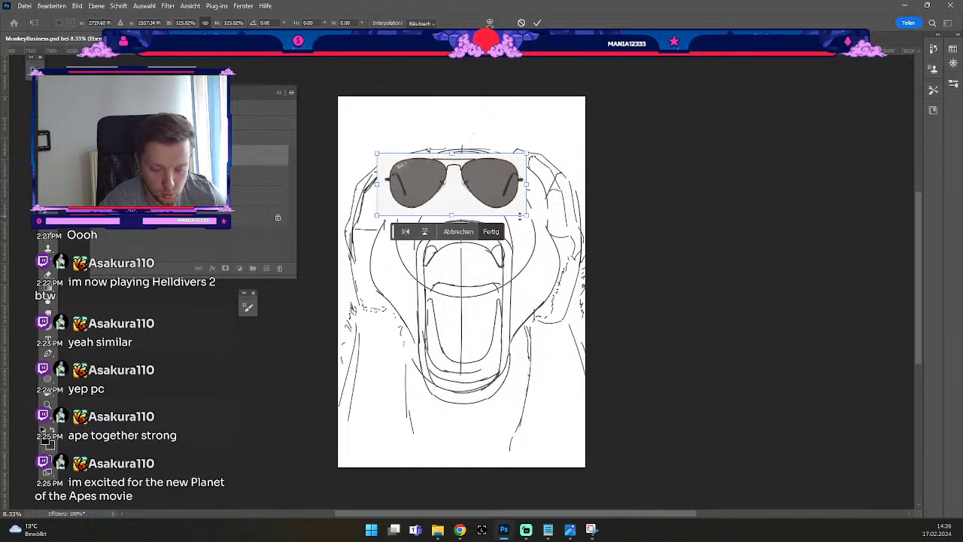
pyautogui.moveTo(525, 215); pyautogui.dragTo(557, 226)
pyautogui.moveTo(375, 228); pyautogui.dragTo(367, 233)
pyautogui.moveTo(557, 154); pyautogui.dragTo(569, 148)
pyautogui.moveTo(367, 233); pyautogui.dragTo(357, 238)
pyautogui.press('Return')
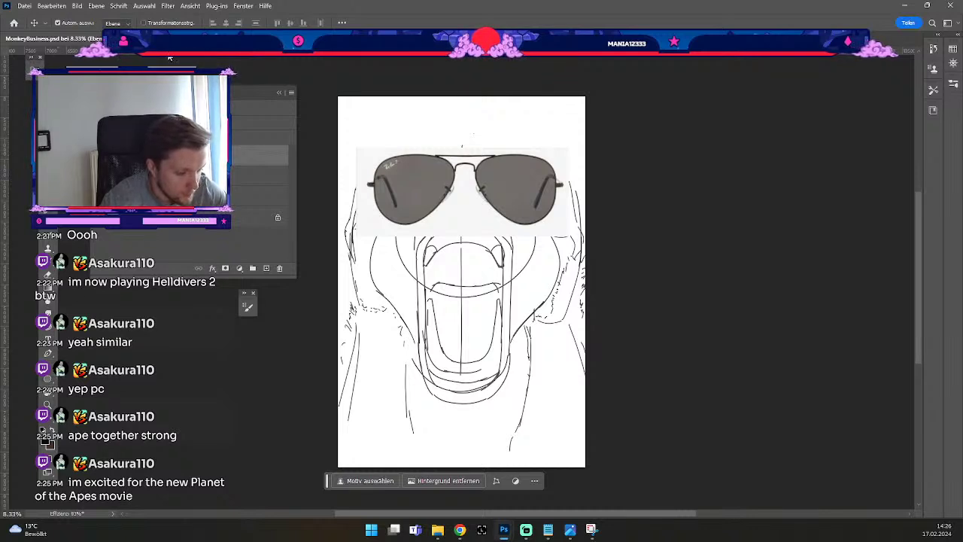
# Set the sunglasses layer's opacity to 50% and scale it down around its centre to fit between the hands.
pyautogui.press('5')
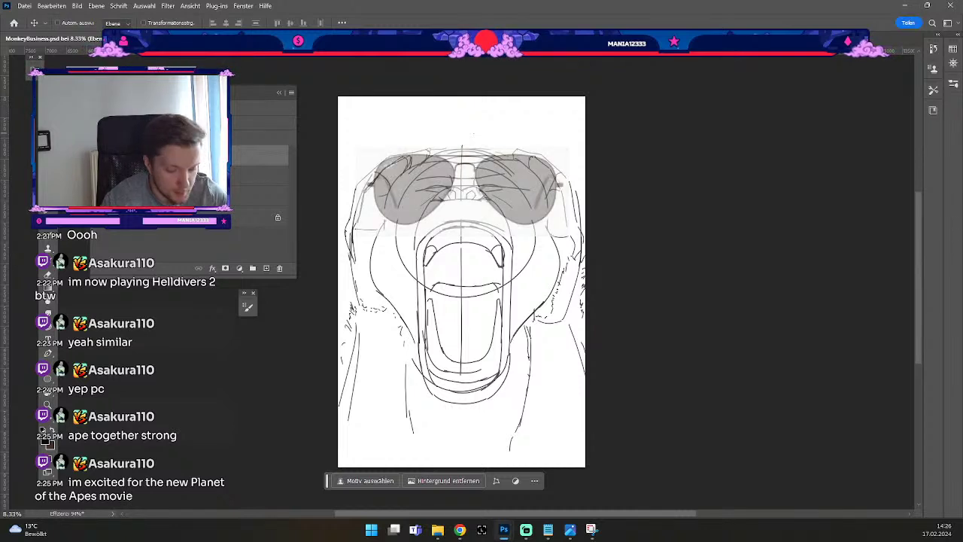
pyautogui.hotkey('ctrl', 't')
pyautogui.moveTo(355, 147); pyautogui.dragTo(375, 164)
pyautogui.press('Return')
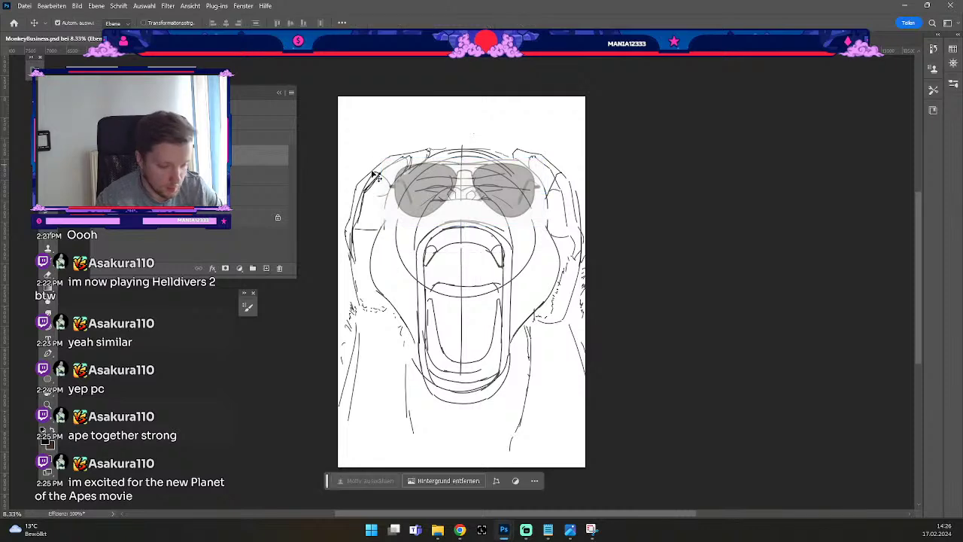
pyautogui.click(63, 9)
pyautogui.moveTo(134, 238)
pyautogui.click(249, 281)
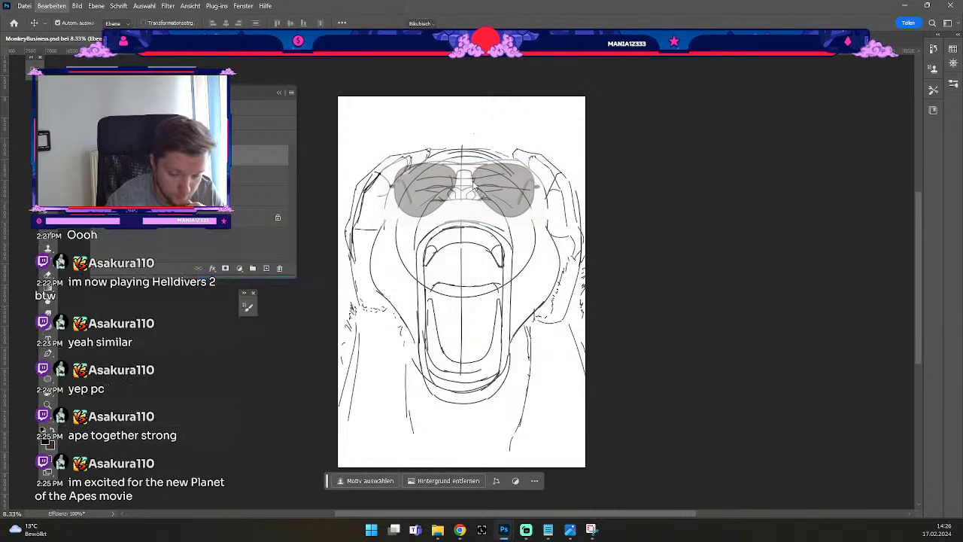
pyautogui.moveTo(386, 159); pyautogui.dragTo(384, 157)
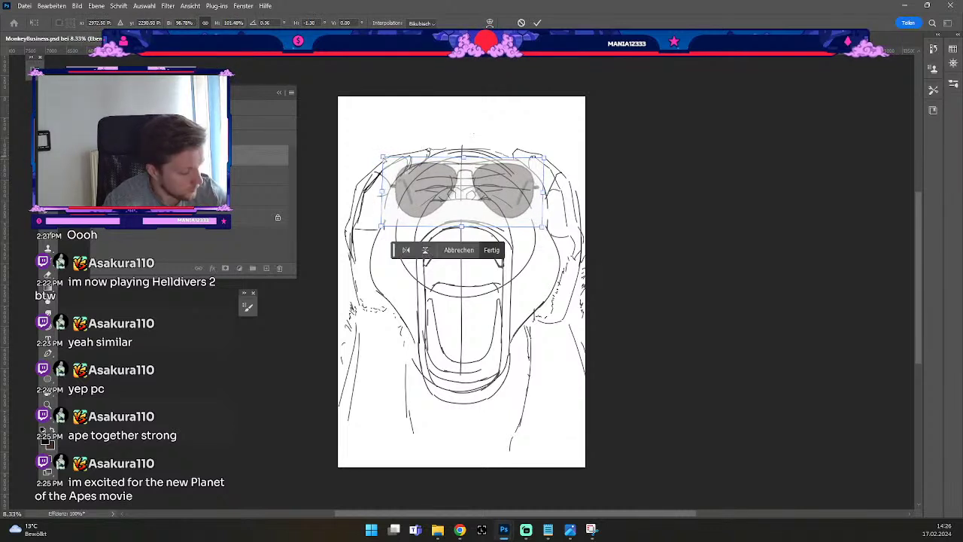
pyautogui.hotkey('ctrl', 'z')
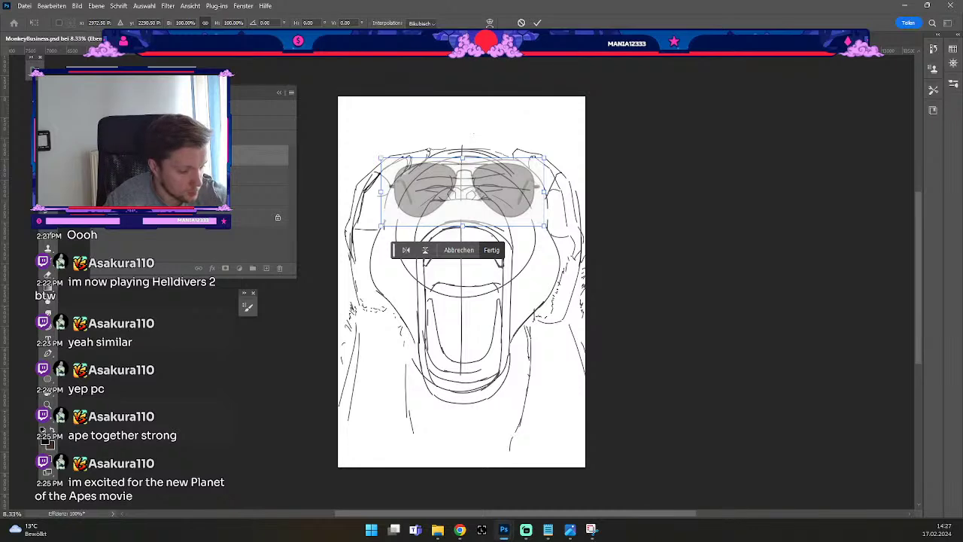
pyautogui.click(491, 250)
# Apply a Perspective transform to the sunglasses, pulling the upper corners inward so the top edge is narrower.
pyautogui.click(52, 6)
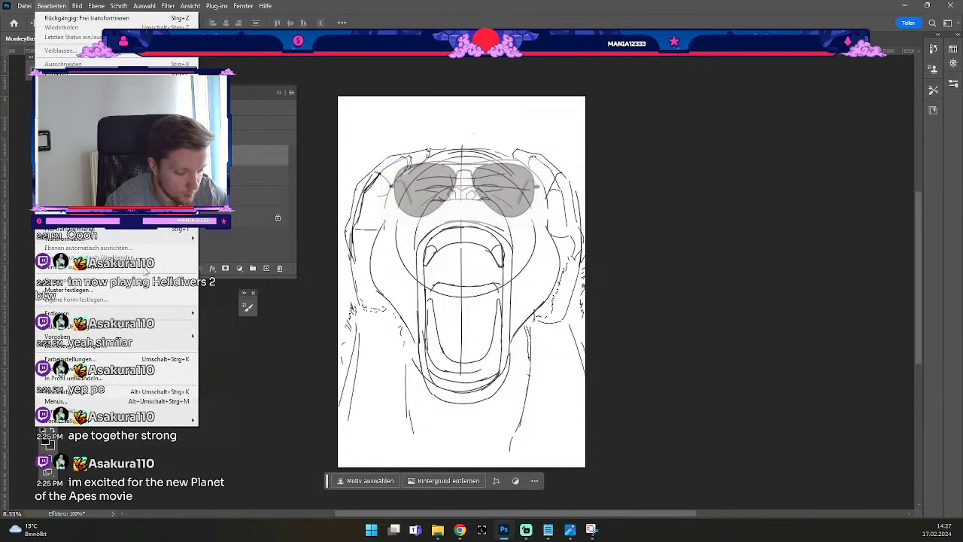
pyautogui.moveTo(151, 238)
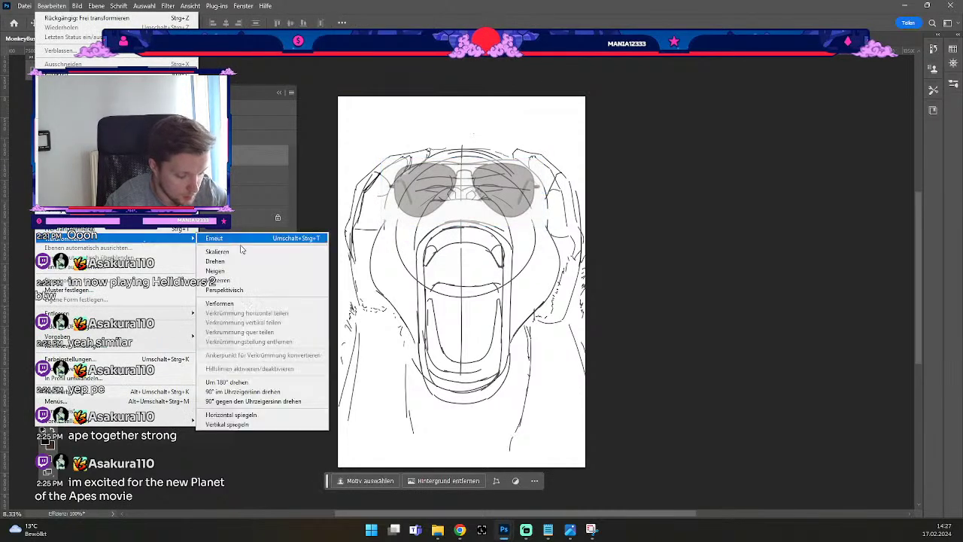
pyautogui.click(225, 290)
pyautogui.moveTo(379, 167); pyautogui.dragTo(398, 150)
pyautogui.moveTo(464, 224); pyautogui.dragTo(465, 225)
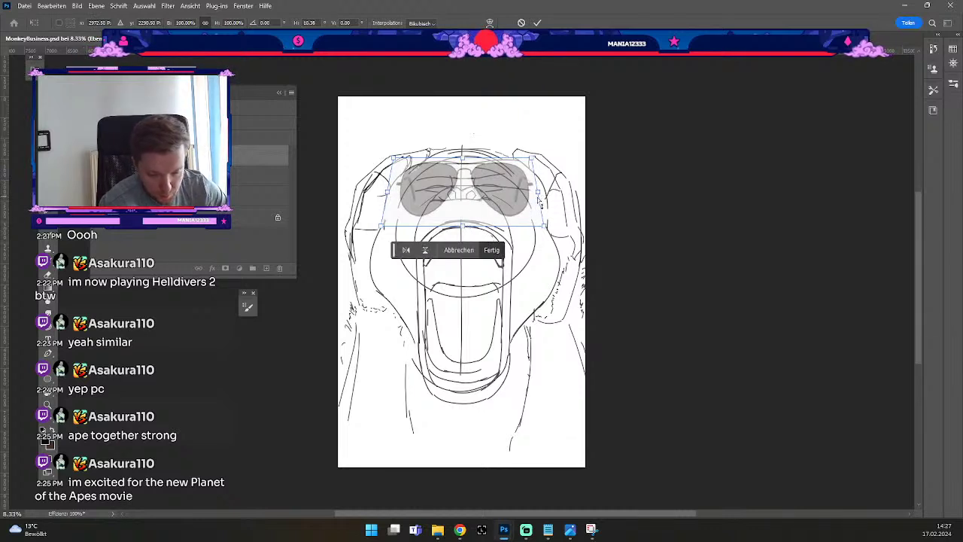
pyautogui.click(491, 250)
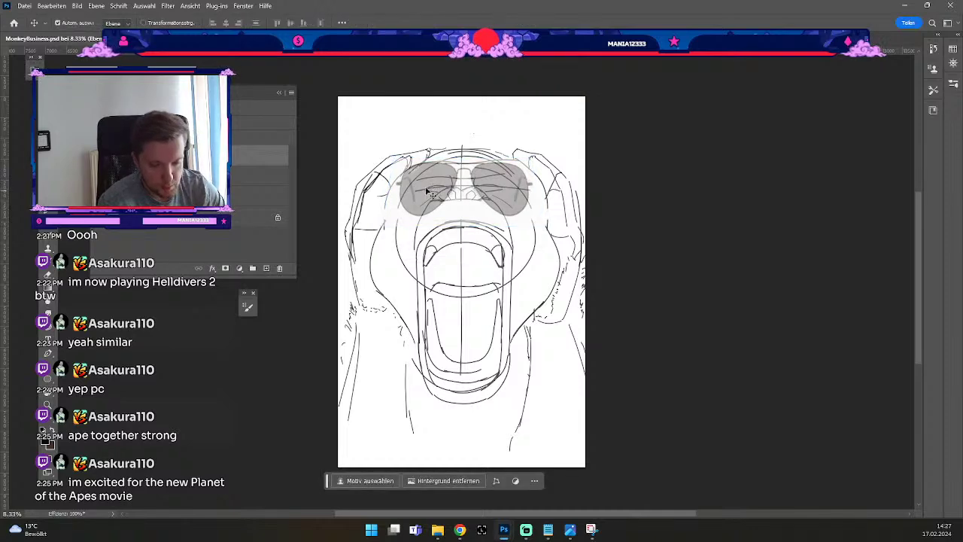
# Distort the sunglasses by raising their lower edge, flattening them to about 90% of their height.
pyautogui.click(60, 6)
pyautogui.moveTo(132, 238)
pyautogui.click(234, 282)
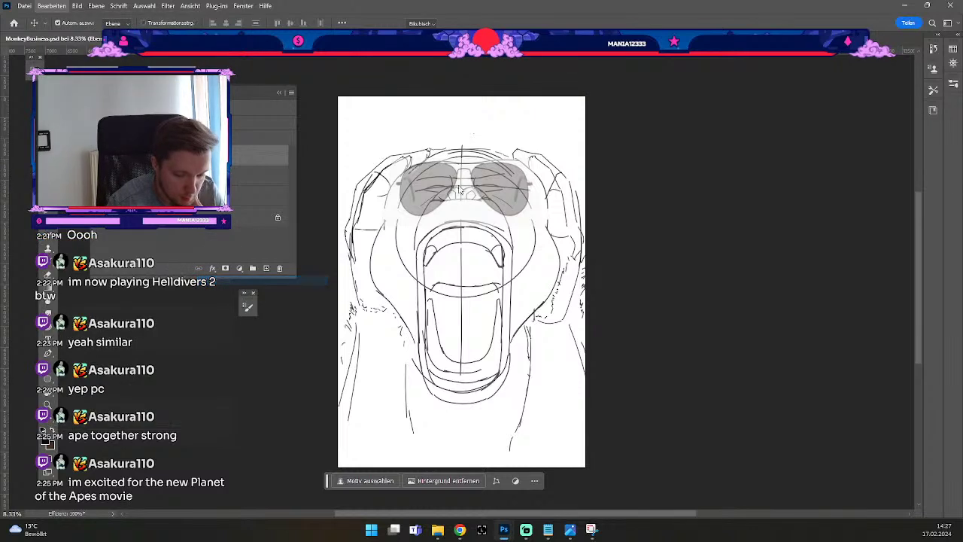
pyautogui.moveTo(467, 230); pyautogui.dragTo(464, 221)
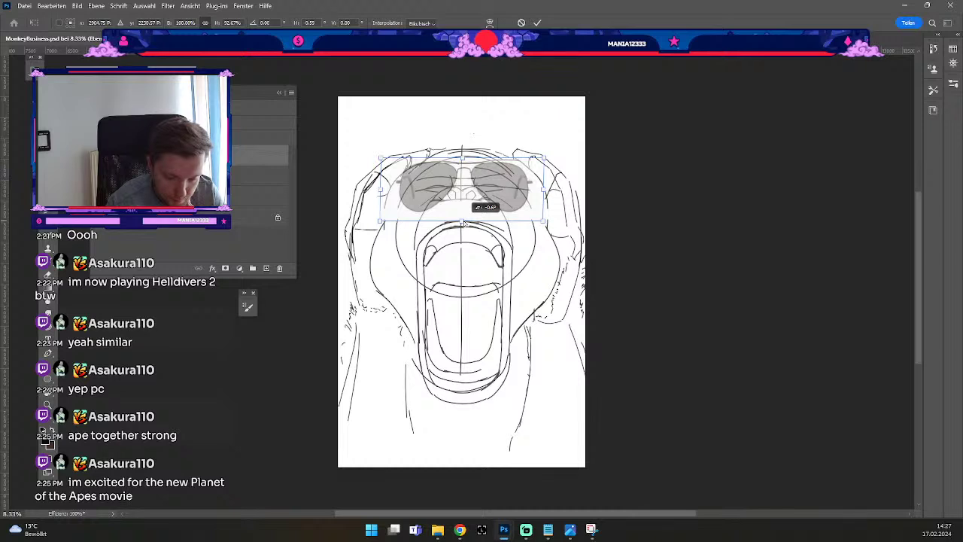
pyautogui.moveTo(464, 224); pyautogui.dragTo(464, 222)
pyautogui.press('Return')
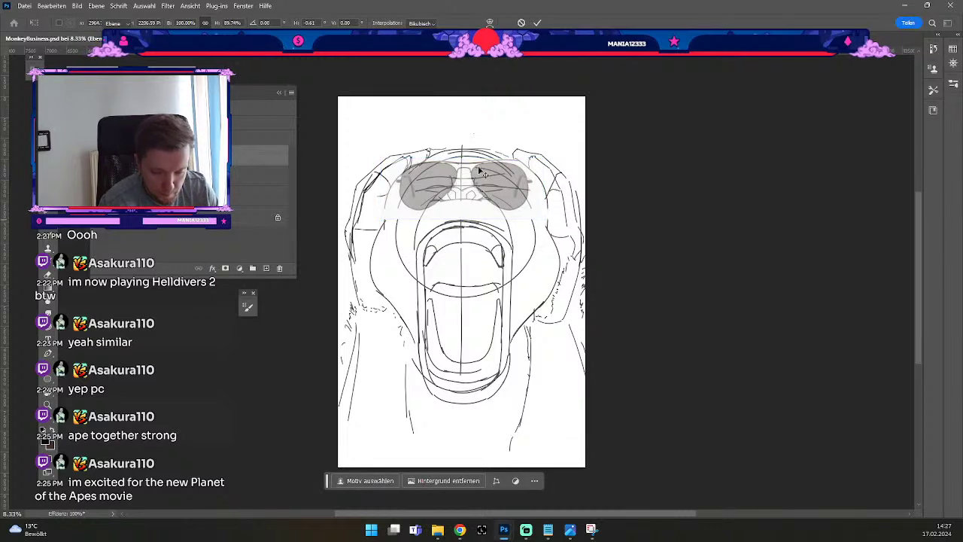
# Shift the sunglasses slightly lower over the eyes, scale them to about 98% and nudge them into line with the face.
pyautogui.moveTo(501, 173); pyautogui.dragTo(501, 177)
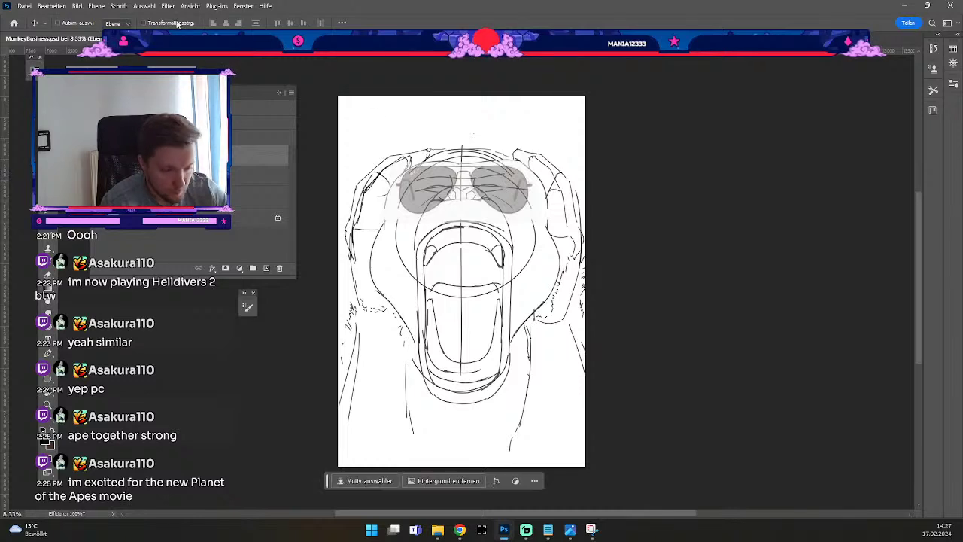
pyautogui.hotkey('ctrl', 't')
pyautogui.moveTo(380, 219); pyautogui.dragTo(383, 220)
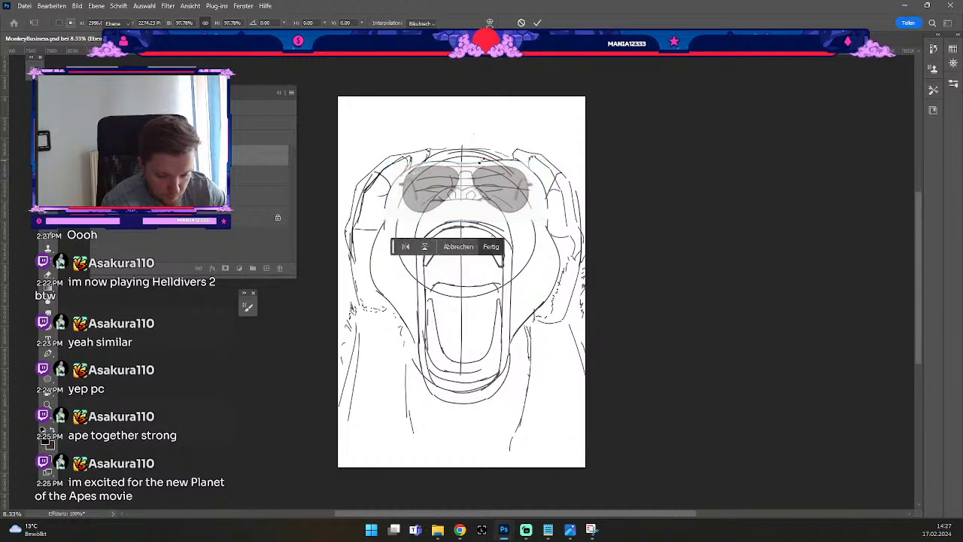
pyautogui.click(490, 248)
pyautogui.moveTo(487, 179); pyautogui.dragTo(488, 178)
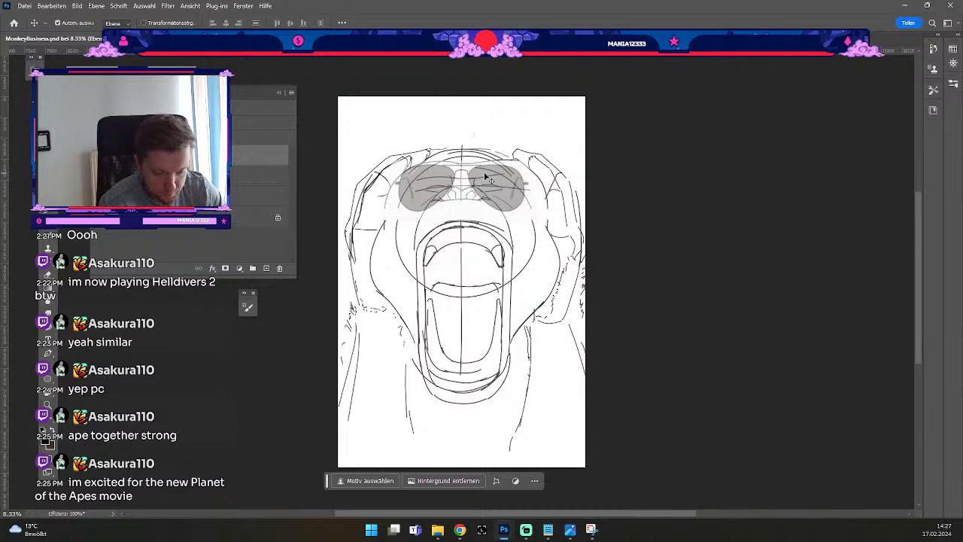
# Apply a Distort transform to the sunglasses, pulling the upper corner above the lens on the monkey's right eye slightly inward.
pyautogui.click(52, 6)
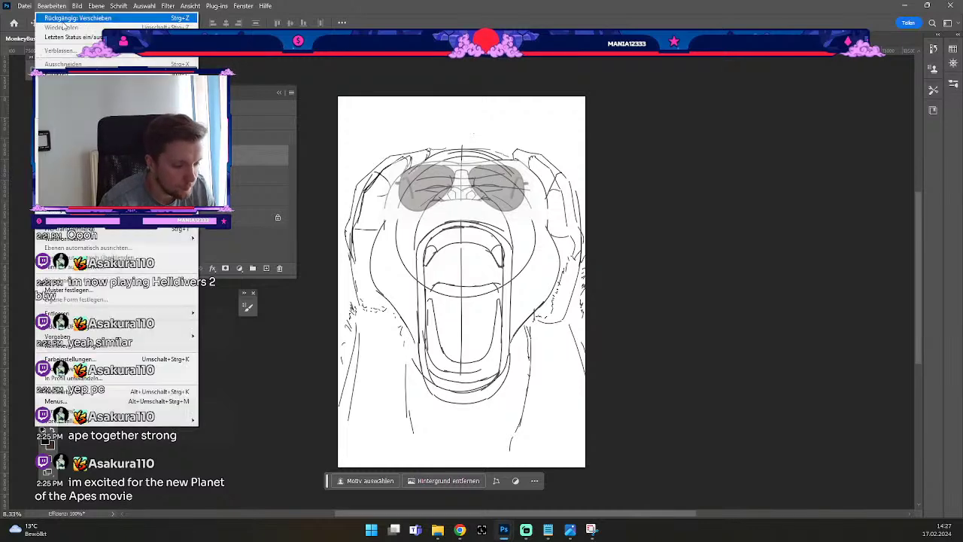
pyautogui.moveTo(160, 240)
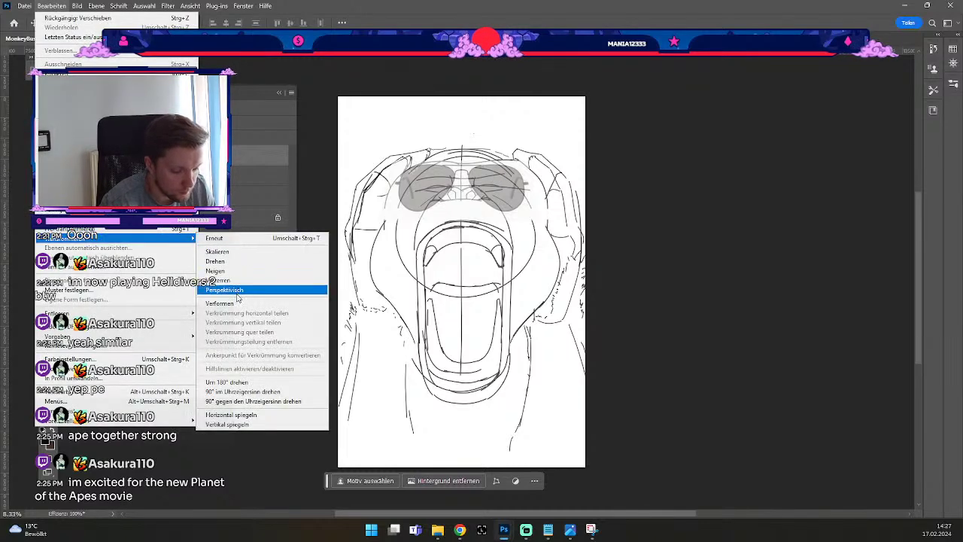
pyautogui.click(241, 280)
pyautogui.moveTo(382, 161); pyautogui.dragTo(385, 161)
pyautogui.press('Return')
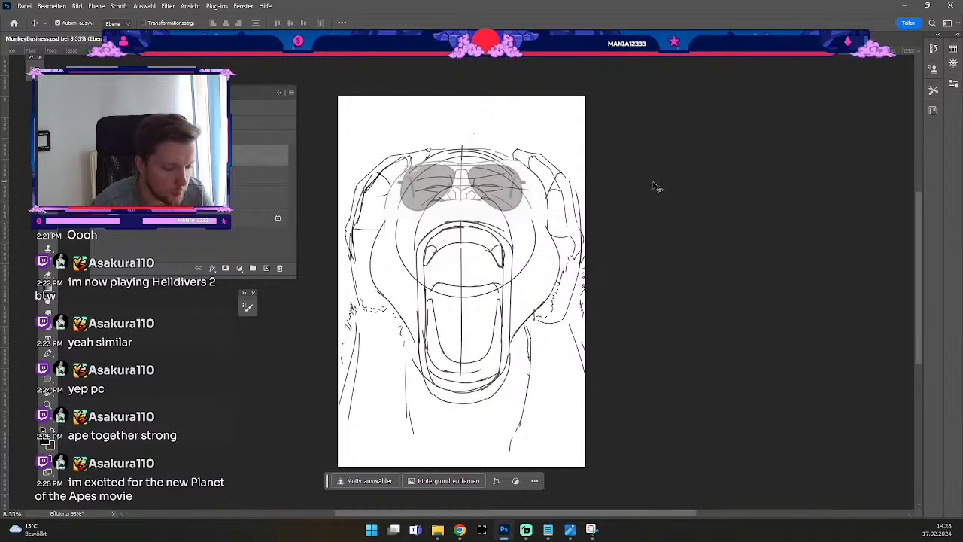
# Create a new layer and set up vertical paint symmetry for the Brush along the middle of the monkey's face.
pyautogui.click(265, 269)
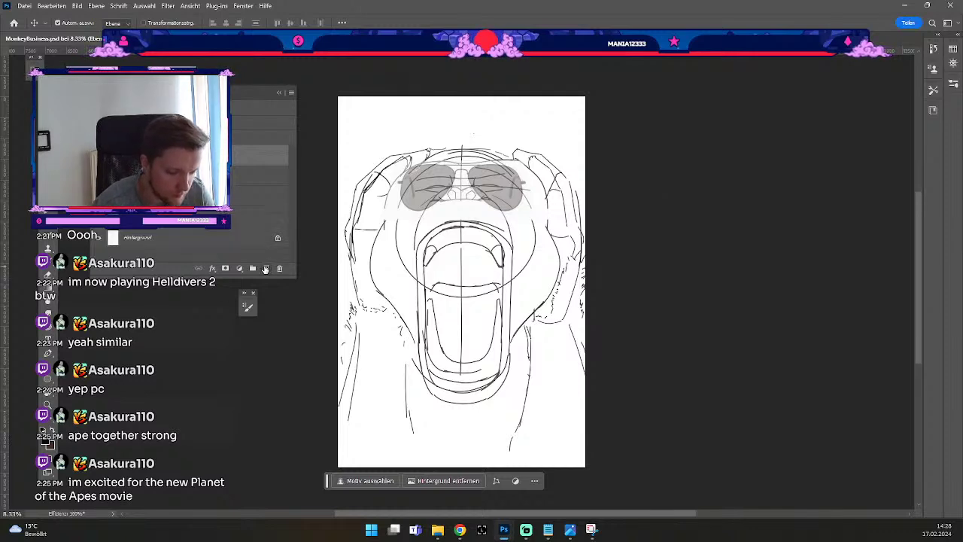
pyautogui.hotkey('ctrl', '+')
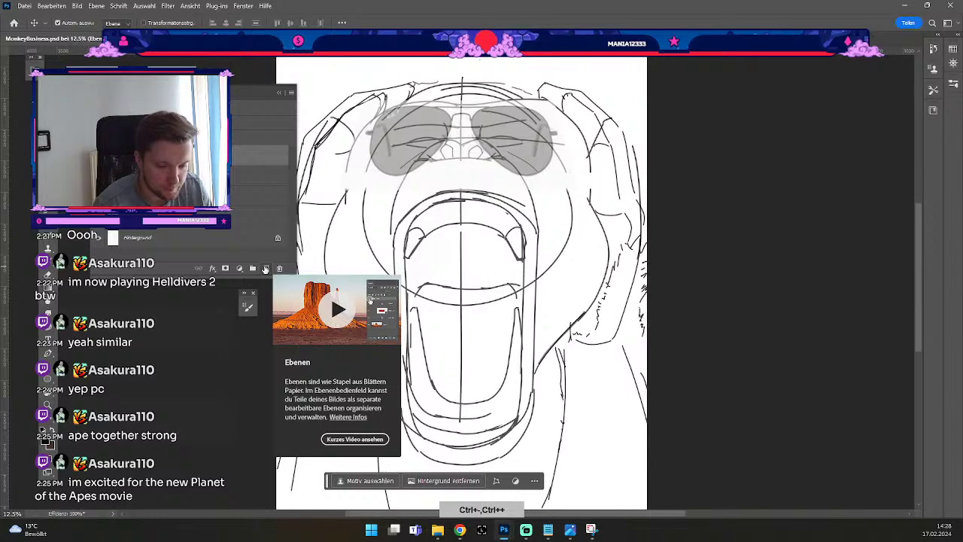
pyautogui.press('space')
pyautogui.moveTo(522, 119); pyautogui.dragTo(530, 200)
pyautogui.press('b')
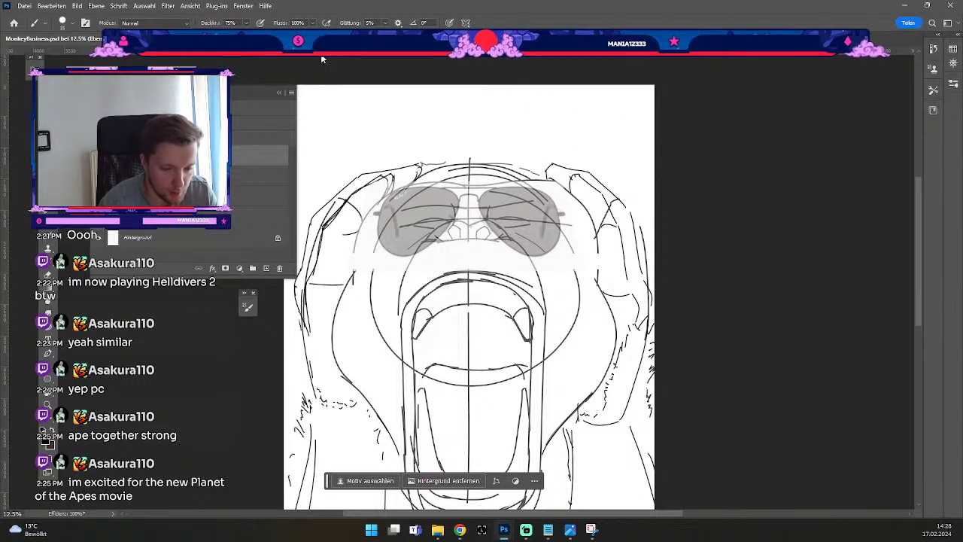
pyautogui.click(467, 22)
pyautogui.click(484, 59)
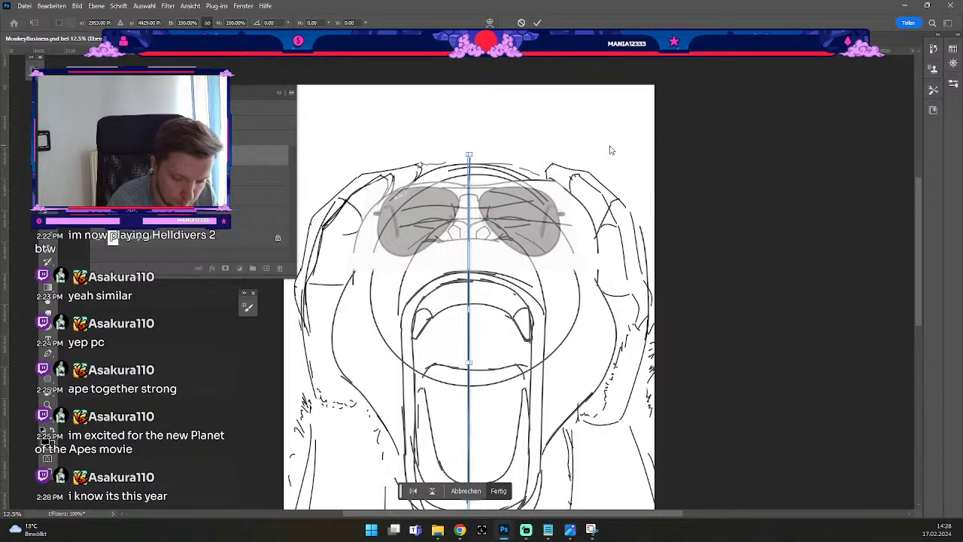
pyautogui.press('b')
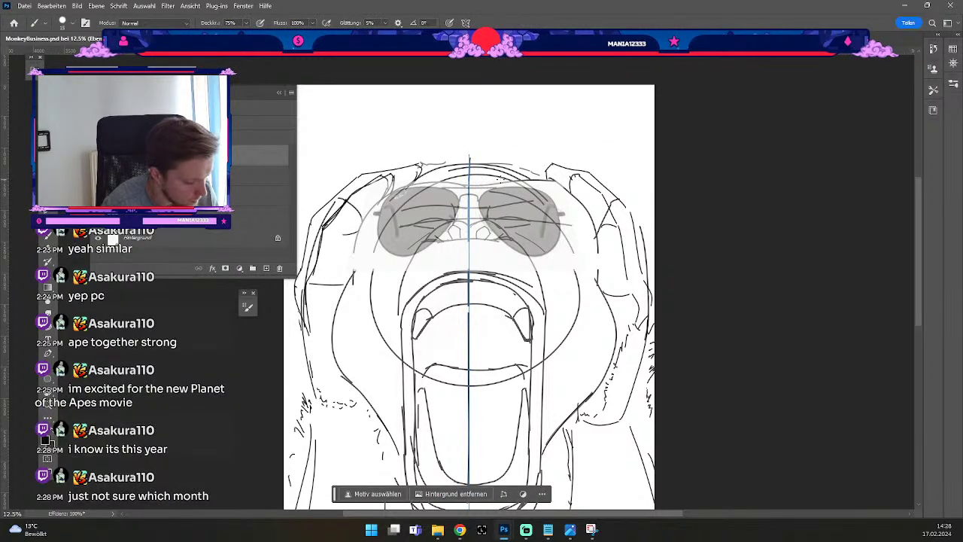
# Reset the vertical symmetry axis, align it with the face's centre line and select the layer for tracing the glasses.
pyautogui.click(262, 183)
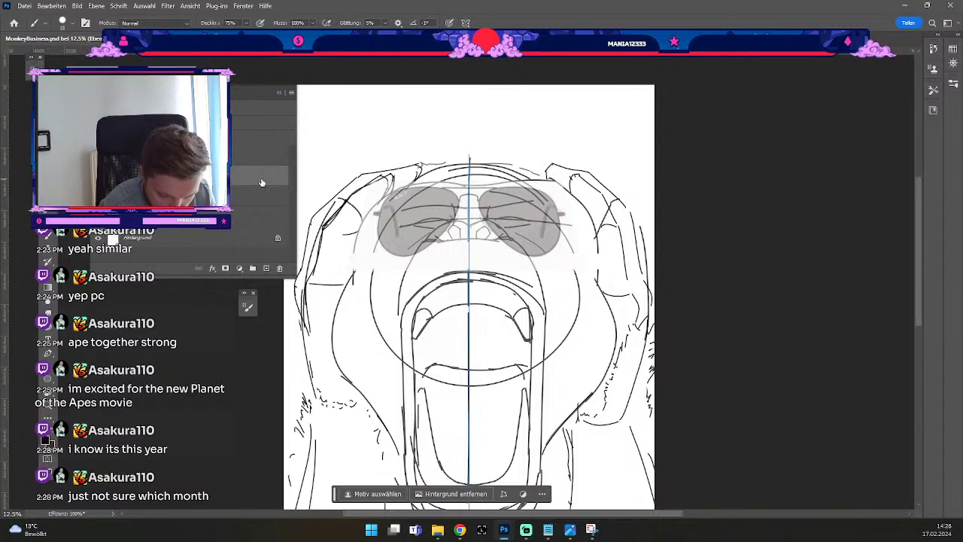
pyautogui.press('v')
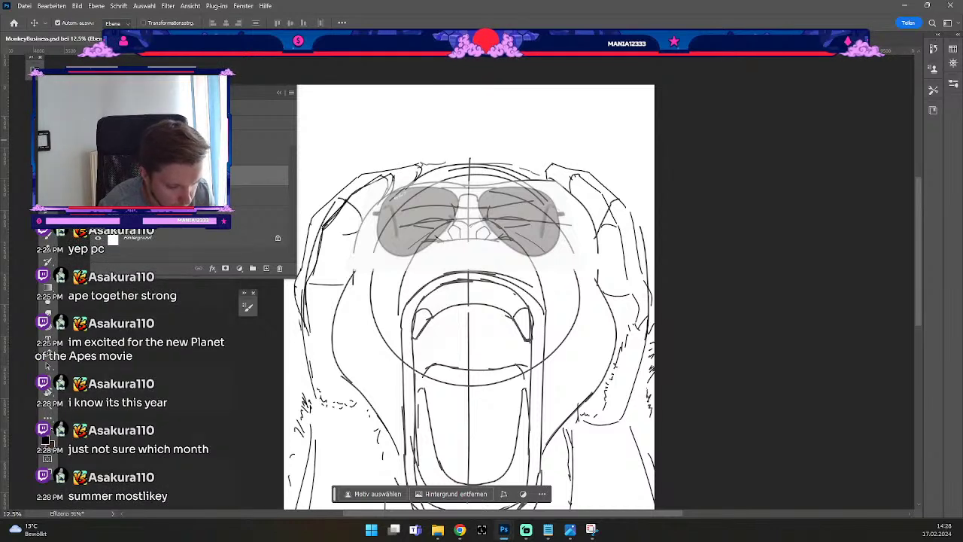
pyautogui.press('b')
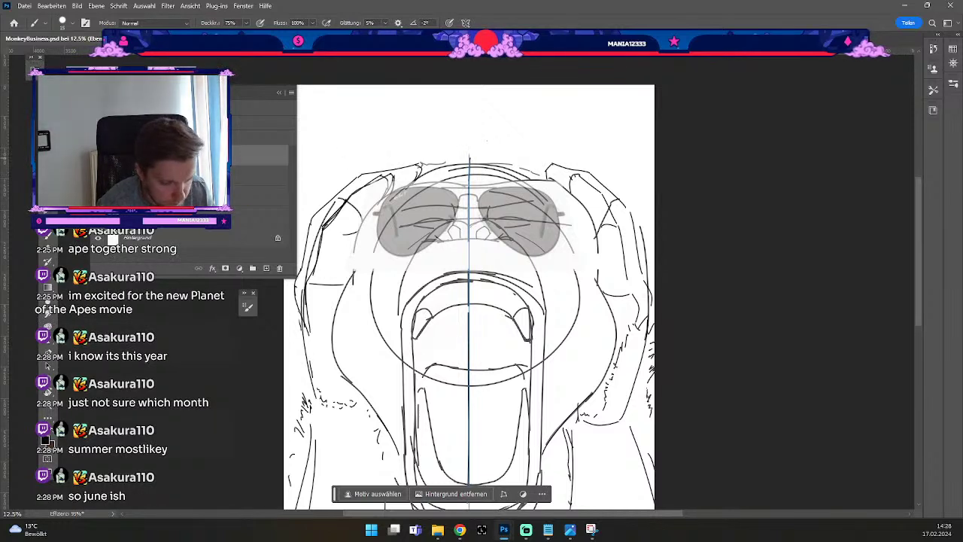
pyautogui.press('v')
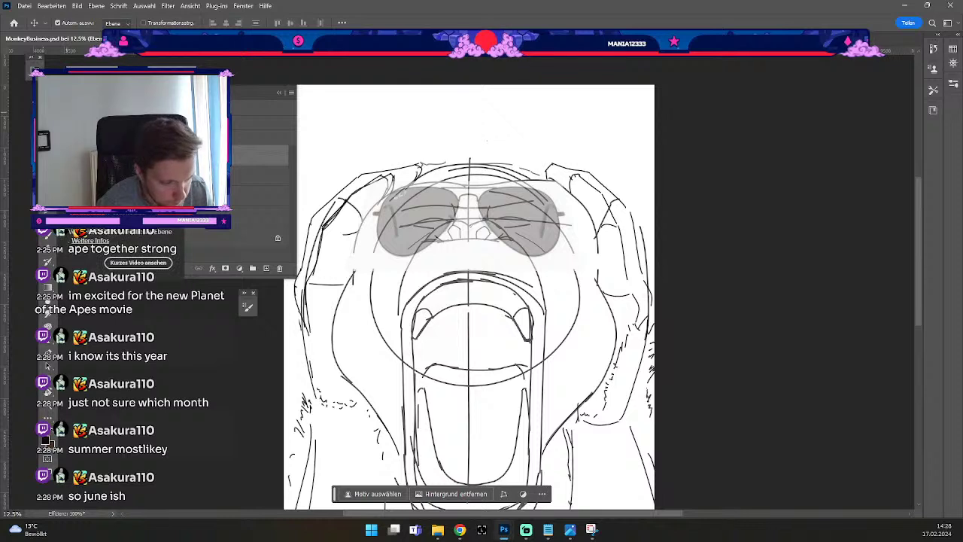
pyautogui.click(47, 237)
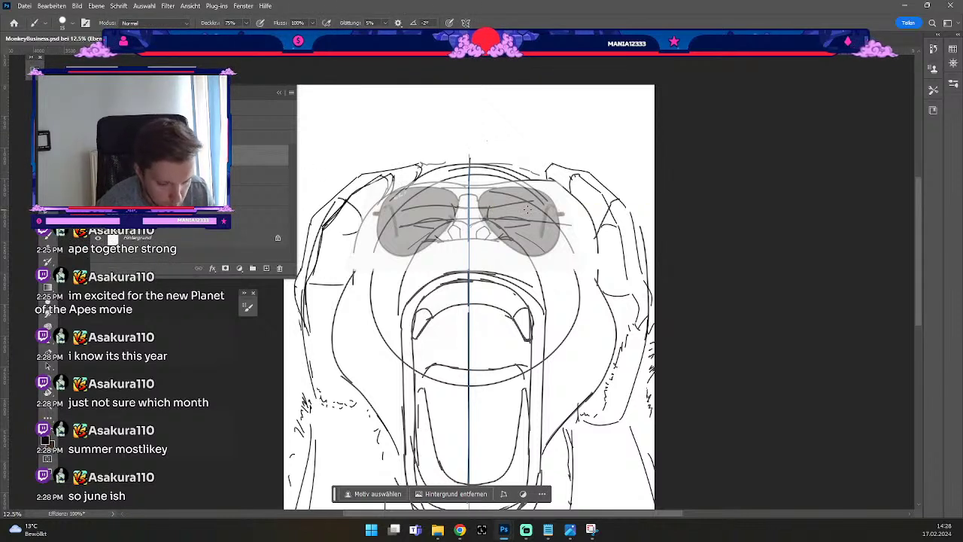
pyautogui.click(465, 21)
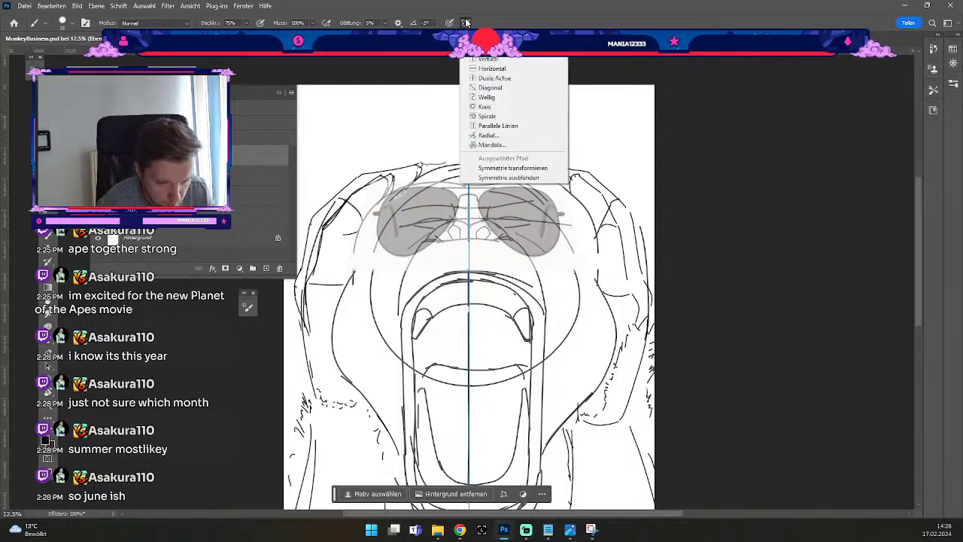
pyautogui.click(488, 70)
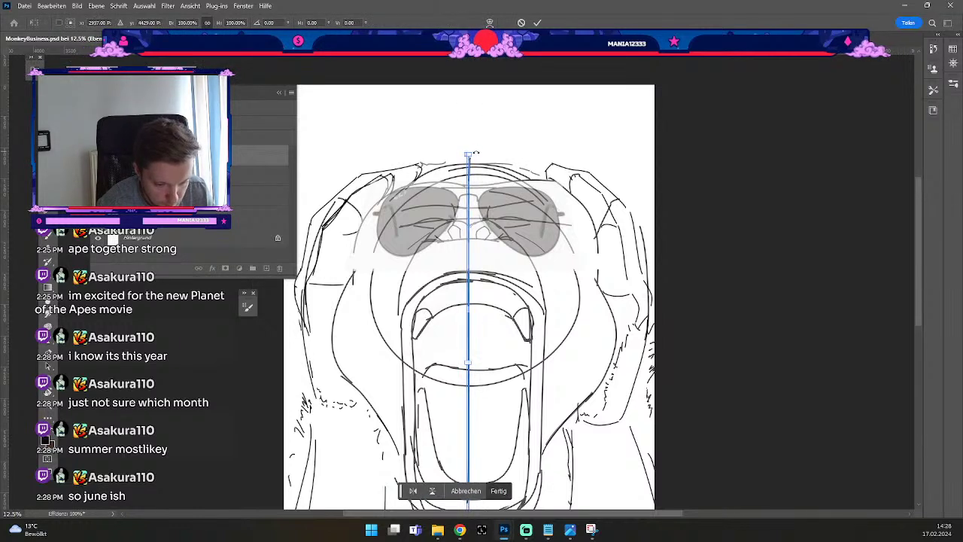
pyautogui.press('Left')
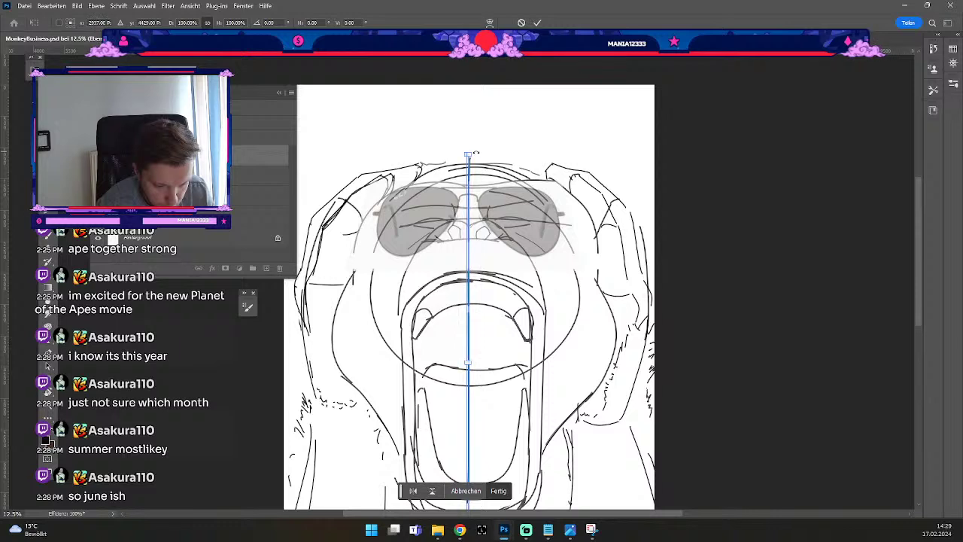
pyautogui.press('Return')
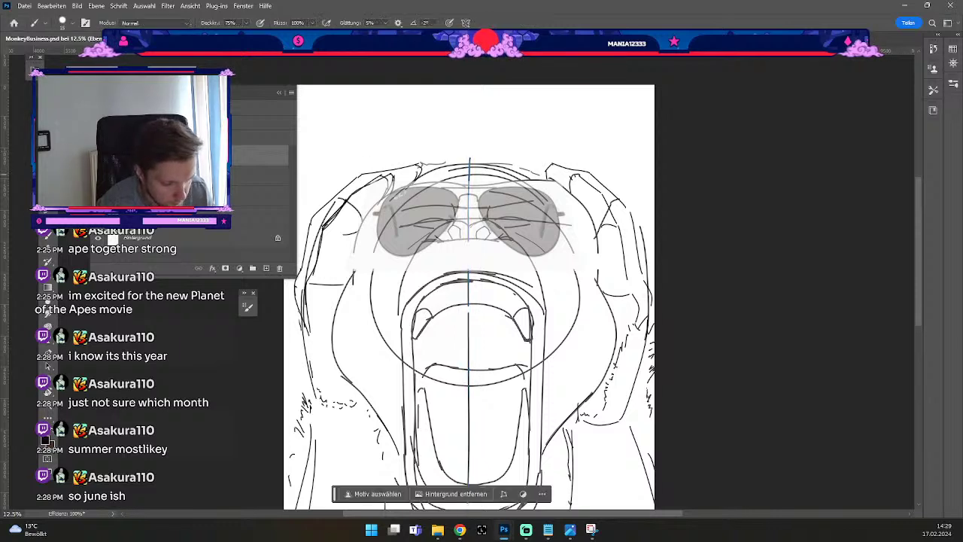
pyautogui.click(260, 154)
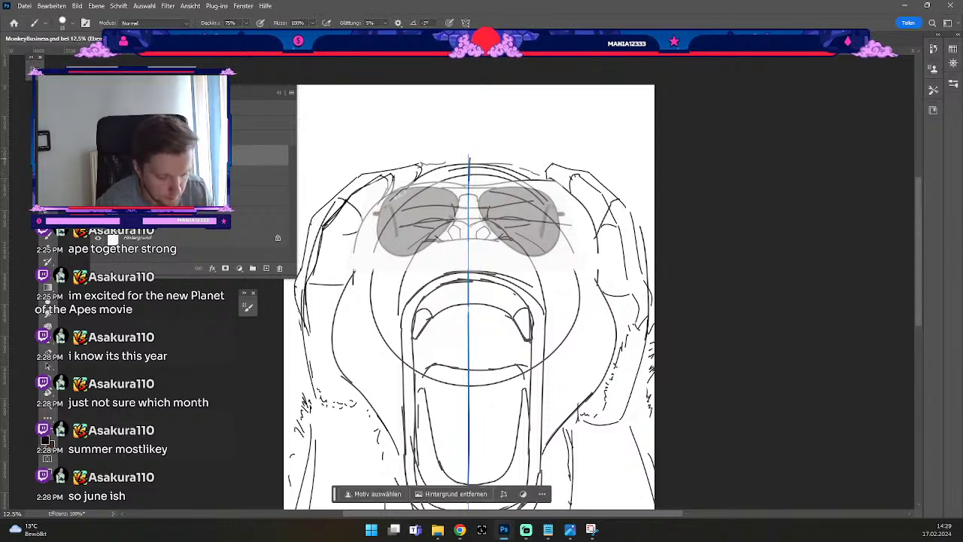
# Brush the short curved bridge between the two lenses with mirrored strokes, undoing and redrawing strokes that miss the reference.
pyautogui.press('b')
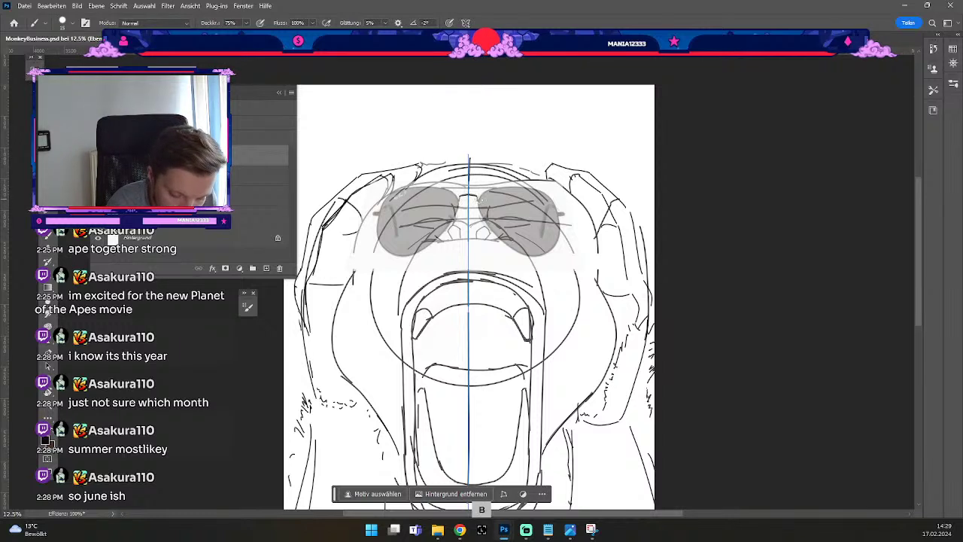
pyautogui.hotkey('ctrl', 'z')
pyautogui.moveTo(460, 197); pyautogui.dragTo(477, 199)
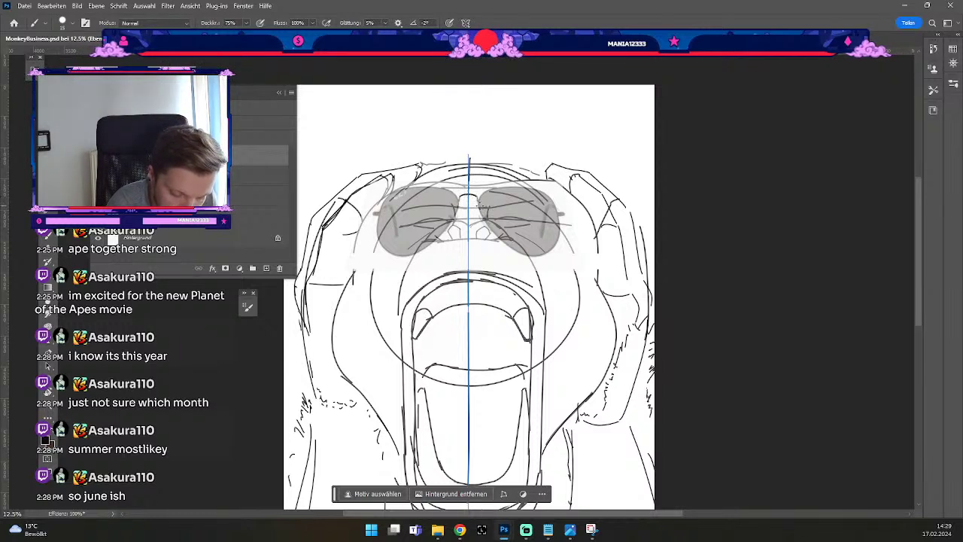
pyautogui.hotkey('ctrl', 'z')
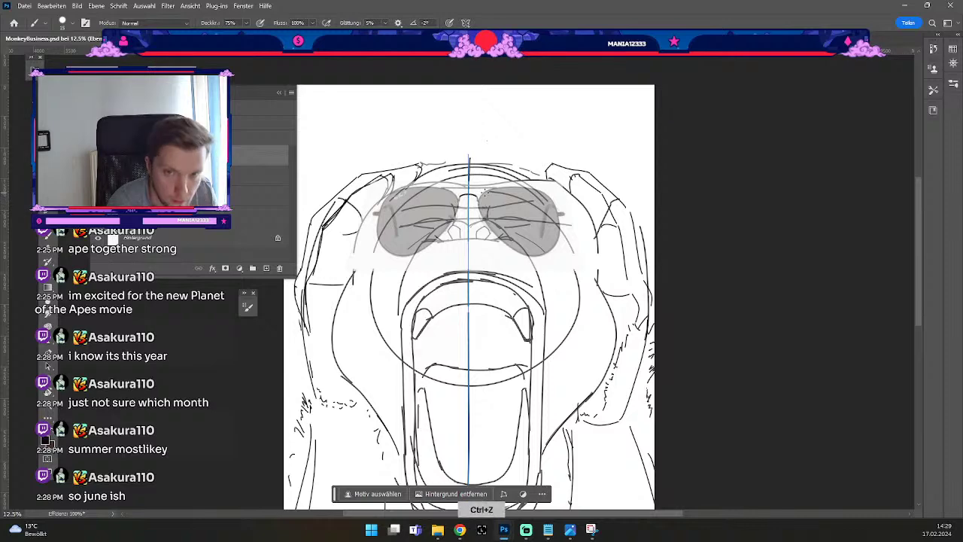
pyautogui.hotkey('ctrl', '+')
pyautogui.moveTo(594, 197); pyautogui.dragTo(591, 246)
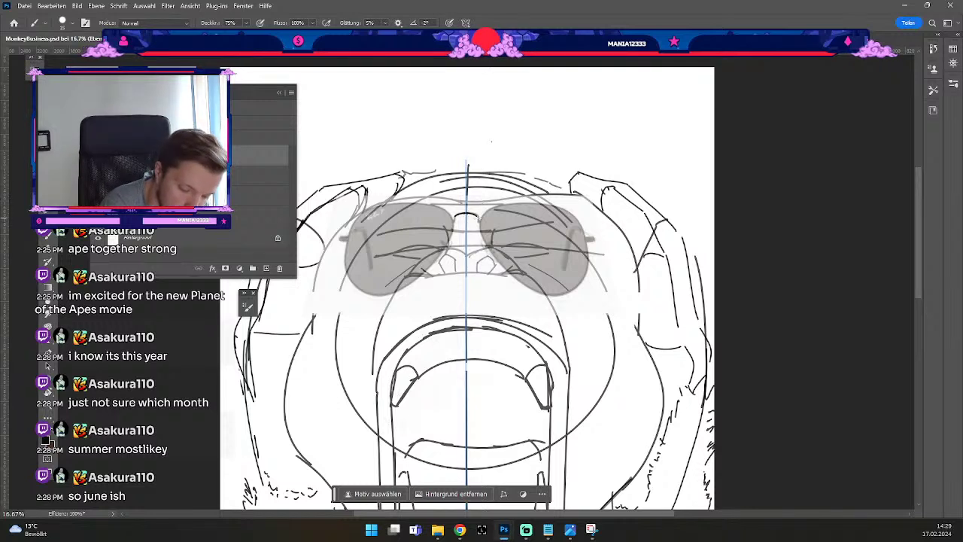
pyautogui.press('e')
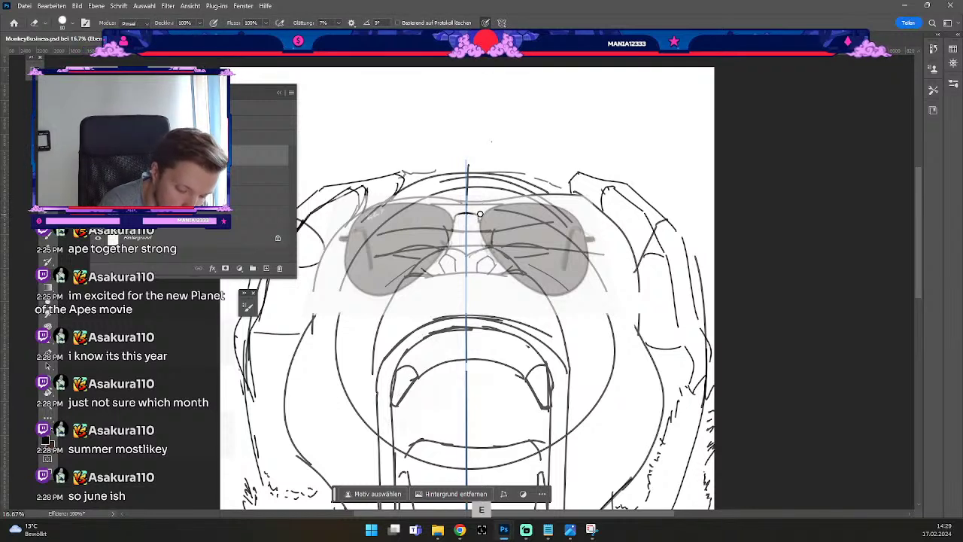
pyautogui.press('b')
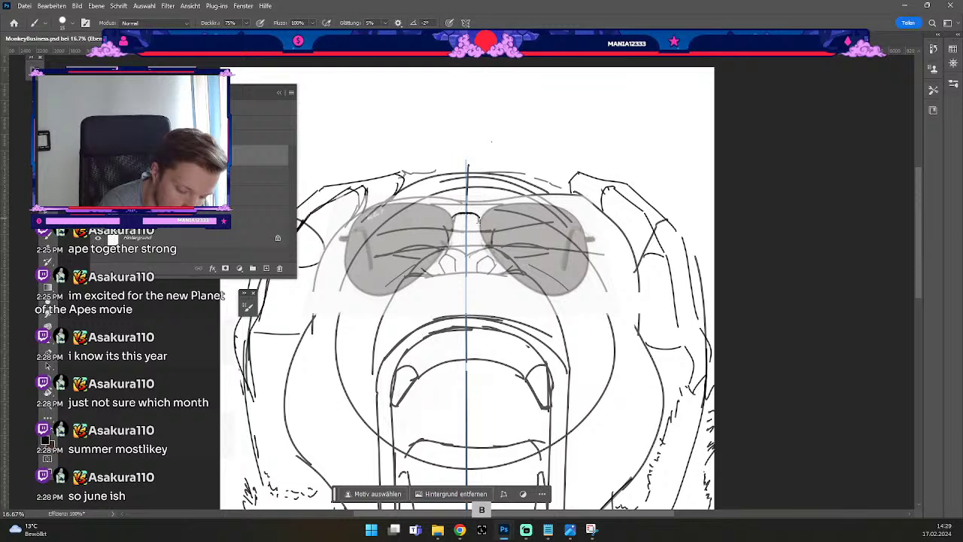
pyautogui.hotkey('ctrl', 'z')
pyautogui.hotkey('ctrl', 'z')
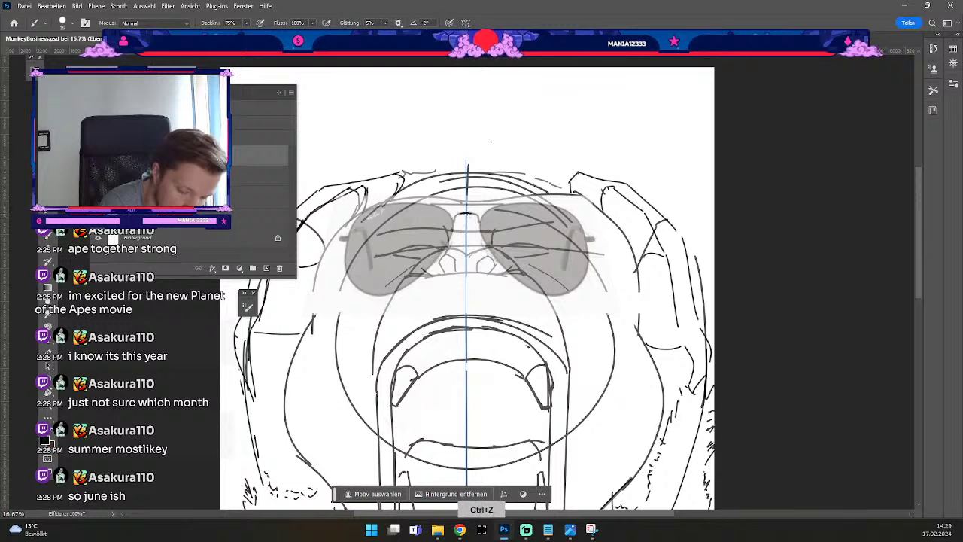
pyautogui.hotkey('ctrl', 'z')
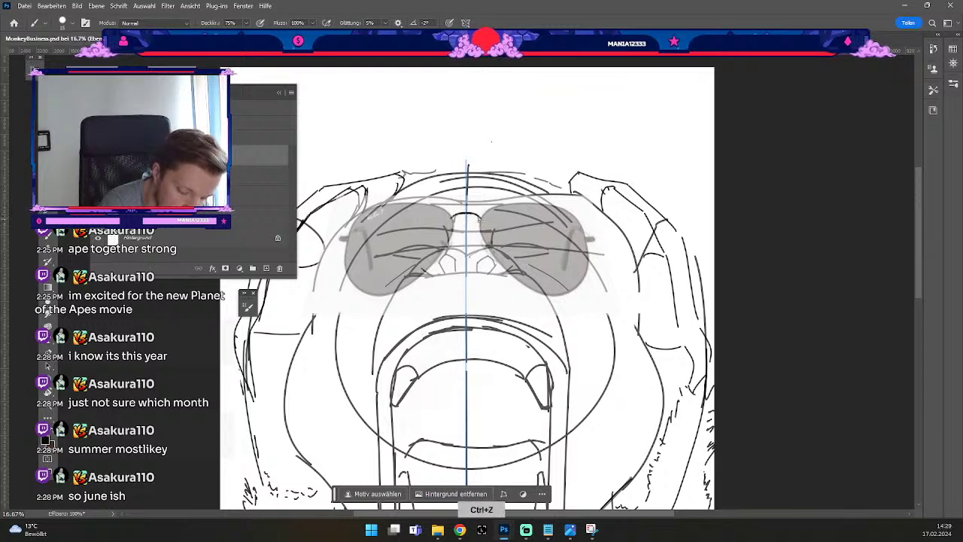
# Clean up the ends of the sunglasses' bridge line with the Eraser and switch back to the Brush.
pyautogui.press('e')
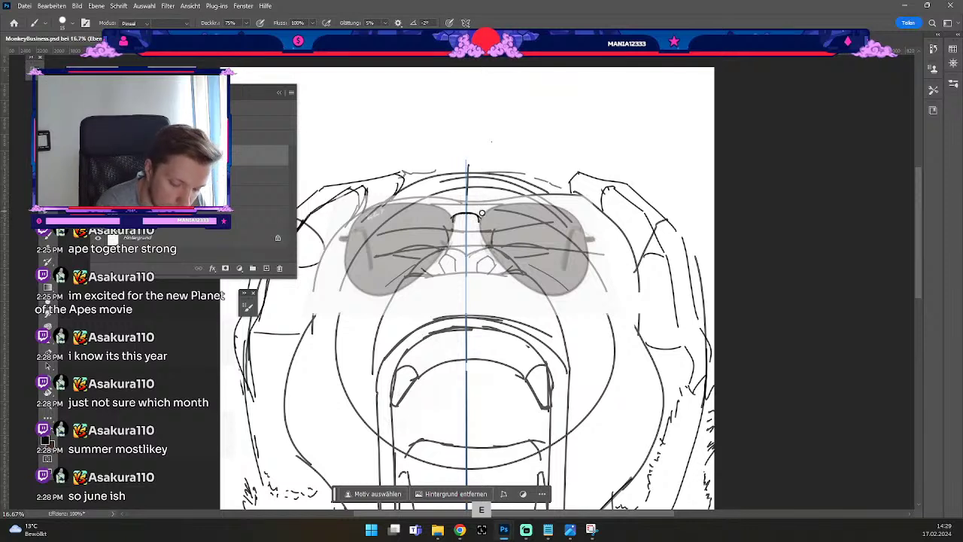
pyautogui.press('odiaeresis')
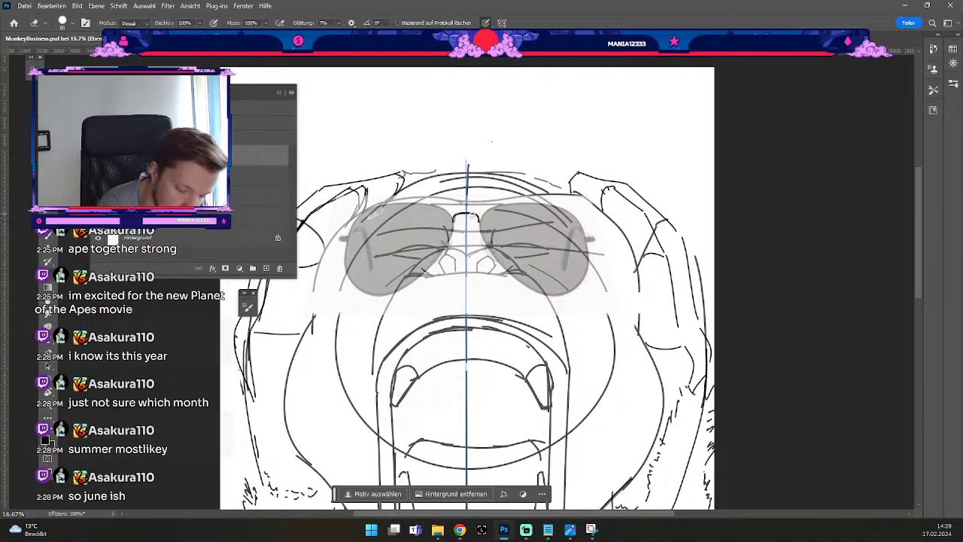
pyautogui.press('#')
pyautogui.press('b')
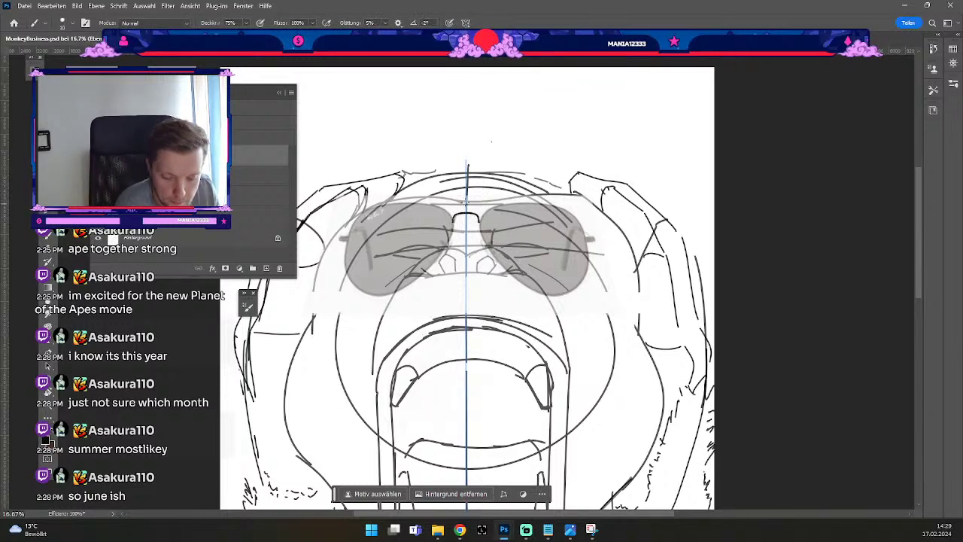
# Trace the inner upper rims of both lenses beside the bridge with mirrored brush strokes.
pyautogui.moveTo(429, 204); pyautogui.dragTo(513, 204)
pyautogui.hotkey('ctrl', 'z')
pyautogui.moveTo(420, 204); pyautogui.dragTo(512, 203)
pyautogui.press('b')
pyautogui.hotkey('ctrl', 'z')
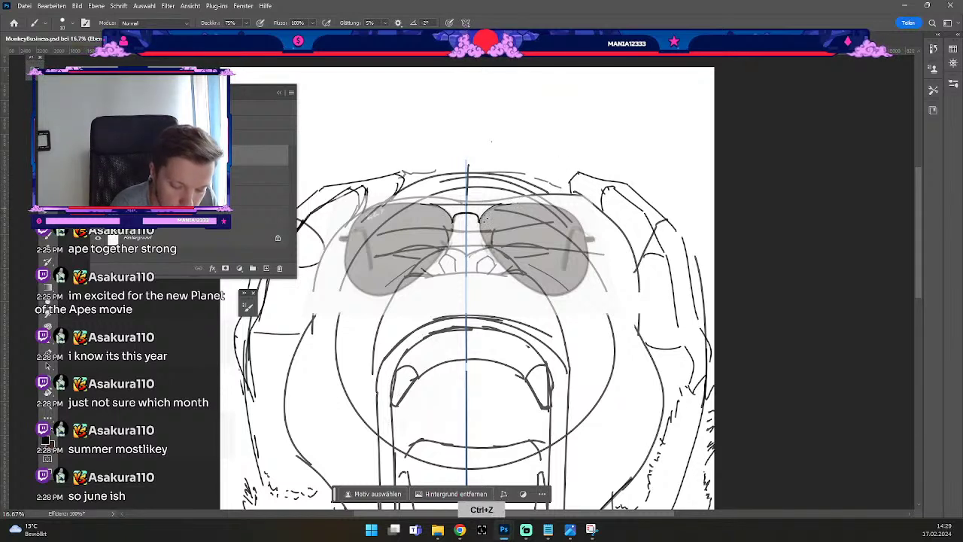
# Undo the latest strokes on the lenses' inner rims and set the brush smoothing to 25%.
pyautogui.moveTo(481, 223)
pyautogui.mouseDown()
pyautogui.moveTo(508, 206)
pyautogui.moveTo(496, 207)
pyautogui.mouseUp()
pyautogui.hotkey('ctrl', 'z')
pyautogui.hotkey('ctrl', 'z')
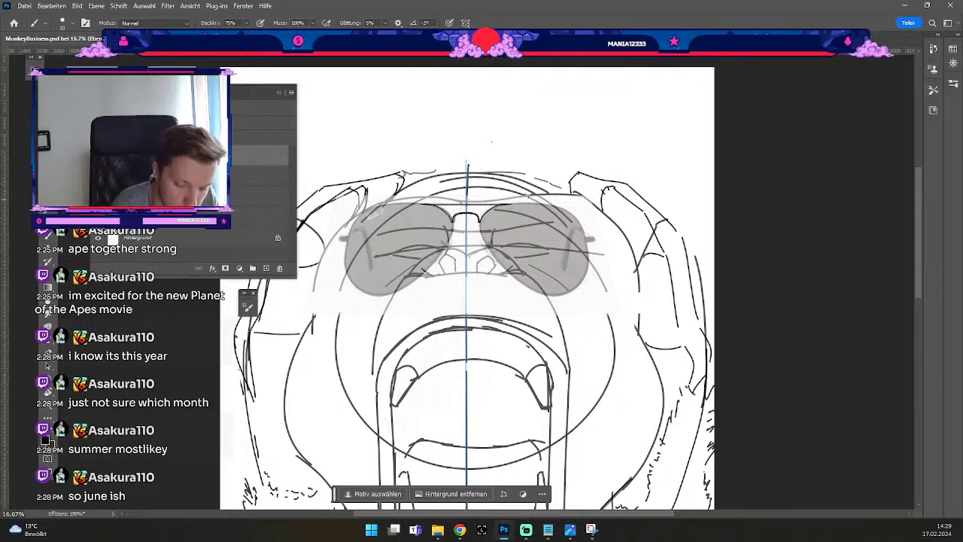
pyautogui.hotkey('ctrl', 'z')
pyautogui.click(386, 23)
pyautogui.moveTo(368, 36); pyautogui.dragTo(379, 37)
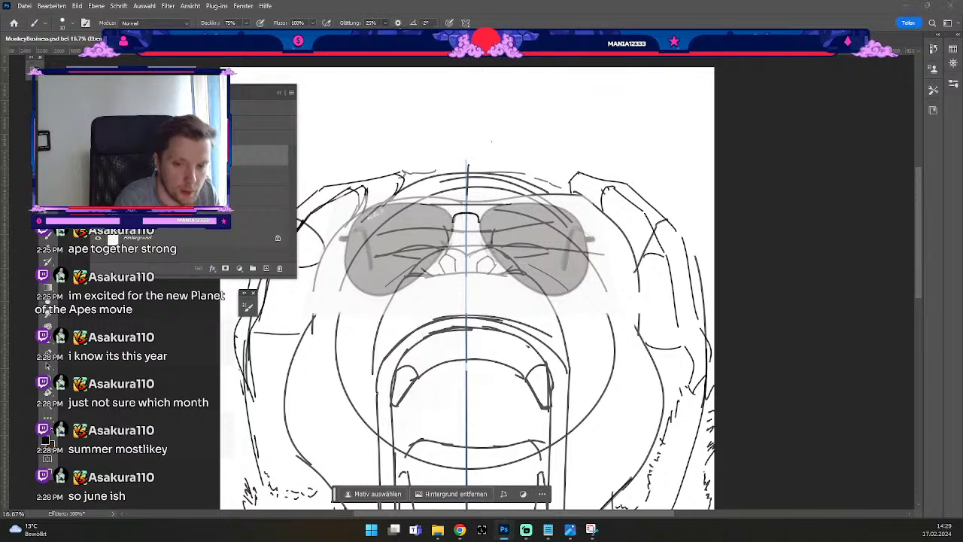
# Trace the upper rims of both lenses with mirrored brush strokes, undoing and redrawing strokes that miss the reference.
pyautogui.hotkey('ctrl', '+')
pyautogui.press('space')
pyautogui.moveTo(623, 249); pyautogui.dragTo(630, 290)
pyautogui.press('b')
pyautogui.moveTo(494, 230)
pyautogui.mouseDown()
pyautogui.moveTo(567, 199)
pyautogui.moveTo(634, 219)
pyautogui.mouseUp()
pyautogui.hotkey('ctrl', 'z')
pyautogui.moveTo(552, 200); pyautogui.dragTo(635, 220)
pyautogui.hotkey('ctrl', 'z')
pyautogui.hotkey('ctrl', 'z')
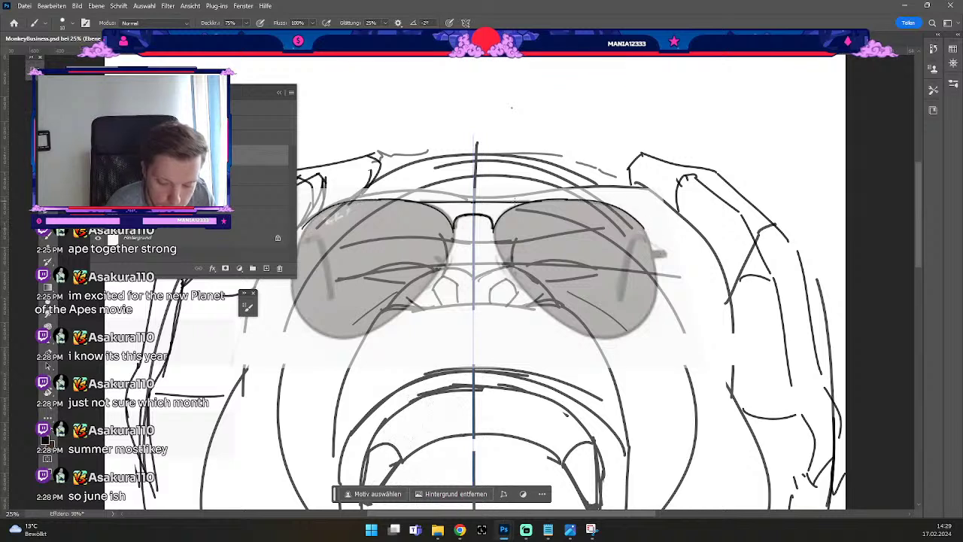
pyautogui.hotkey('ctrl', 'z')
pyautogui.hotkey('ctrl', 'z')
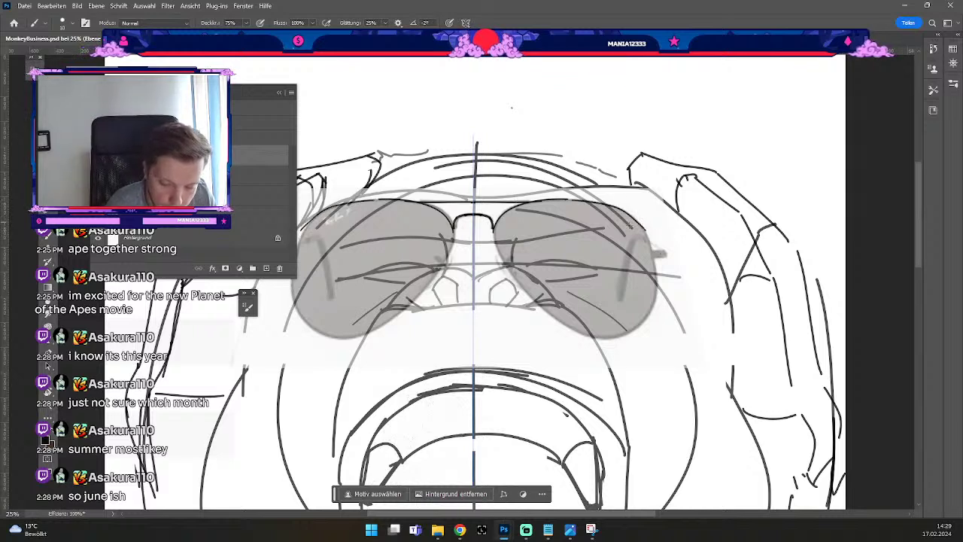
pyautogui.hotkey('ctrl', 'z')
pyautogui.hotkey('ctrl', 'z')
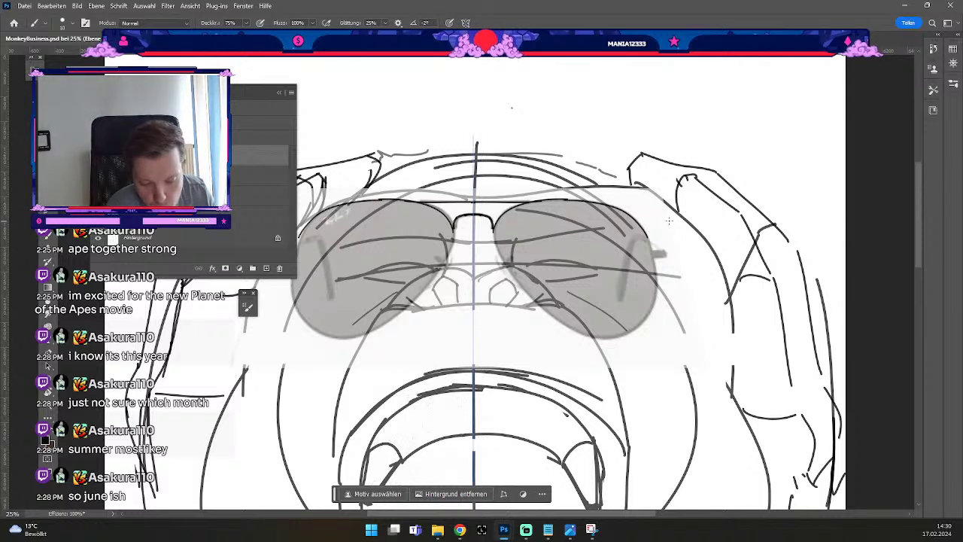
# Clean up the lenses' upper rims with the Eraser and retouch the line with the Brush.
pyautogui.press('e')
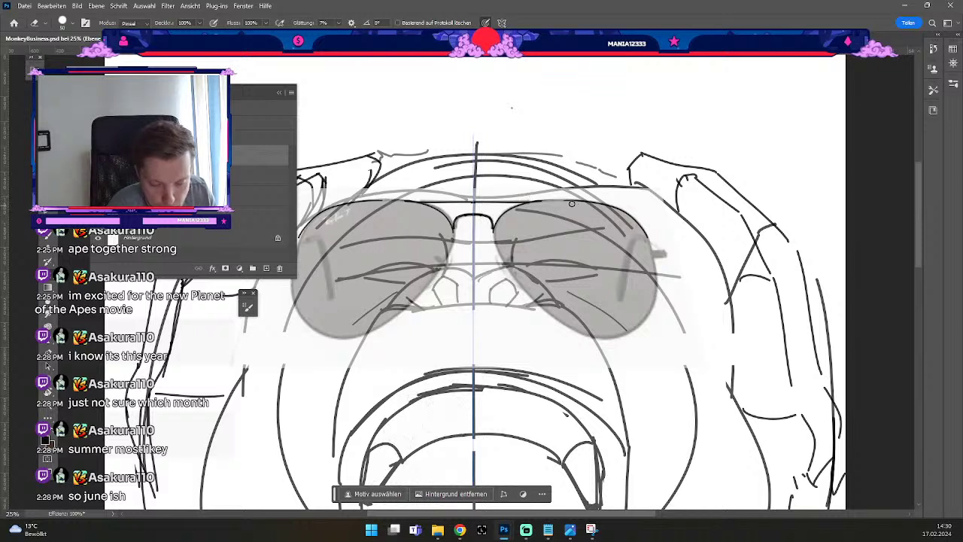
pyautogui.press('b')
pyautogui.moveTo(540, 201); pyautogui.dragTo(577, 201)
pyautogui.hotkey('ctrl', 'z')
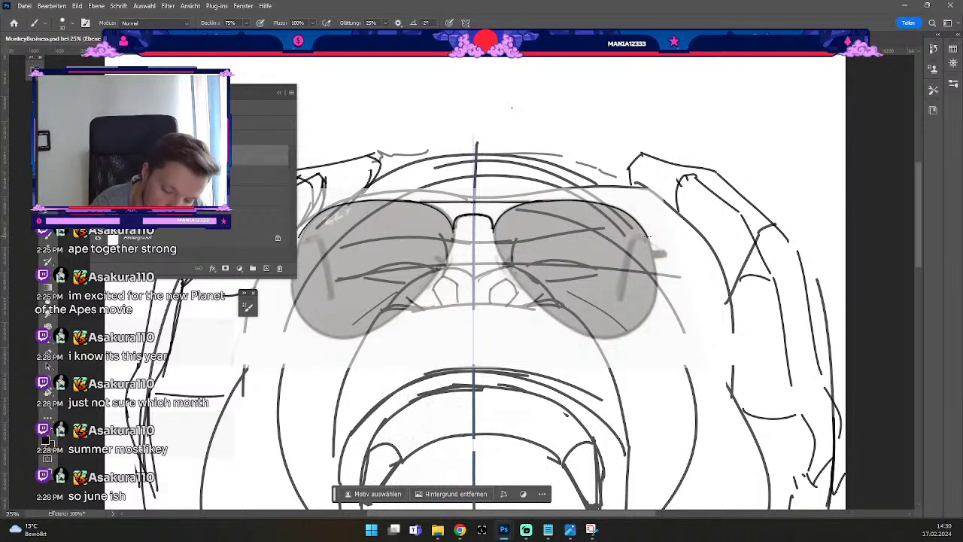
# Trace the outer sides of both lenses downward with mirrored brush strokes, redoing strokes that stray from the reference.
pyautogui.moveTo(646, 235); pyautogui.dragTo(655, 292)
pyautogui.hotkey('ctrl', 'z')
pyautogui.moveTo(646, 236)
pyautogui.mouseDown()
pyautogui.moveTo(654, 288)
pyautogui.moveTo(652, 240)
pyautogui.mouseUp()
pyautogui.hotkey('ctrl', 'z')
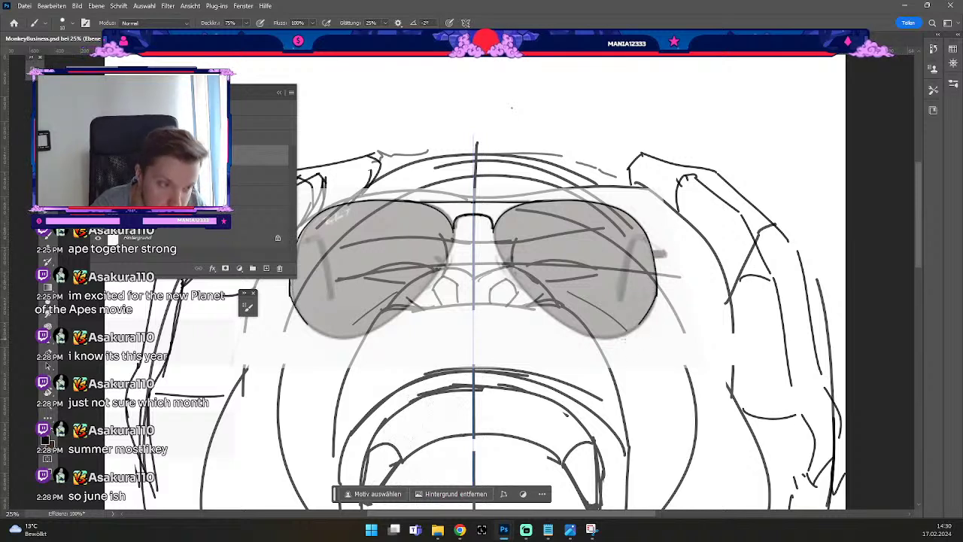
# Tidy the outer rims with the Eraser and redraw the lenses' lower outer curves down to the bottom edge.
pyautogui.press('e')
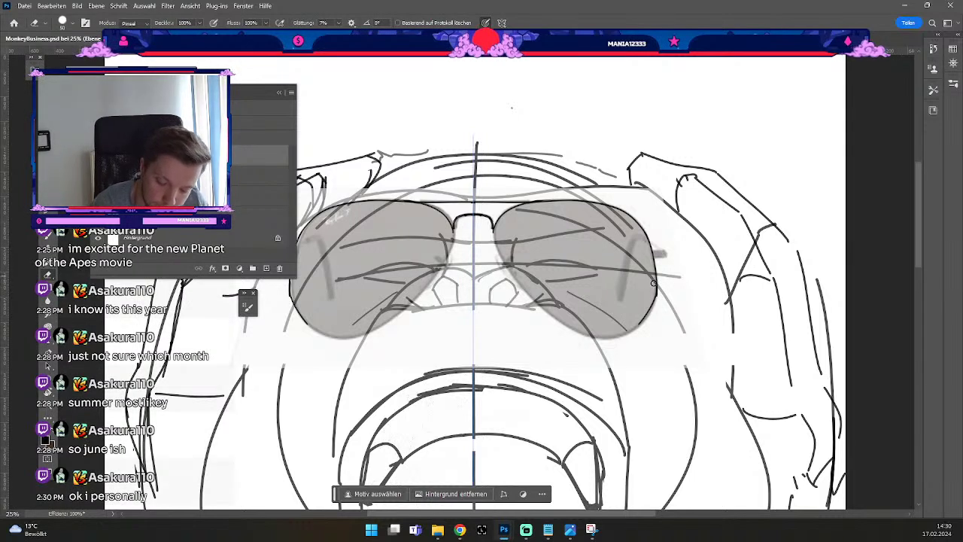
pyautogui.press('b')
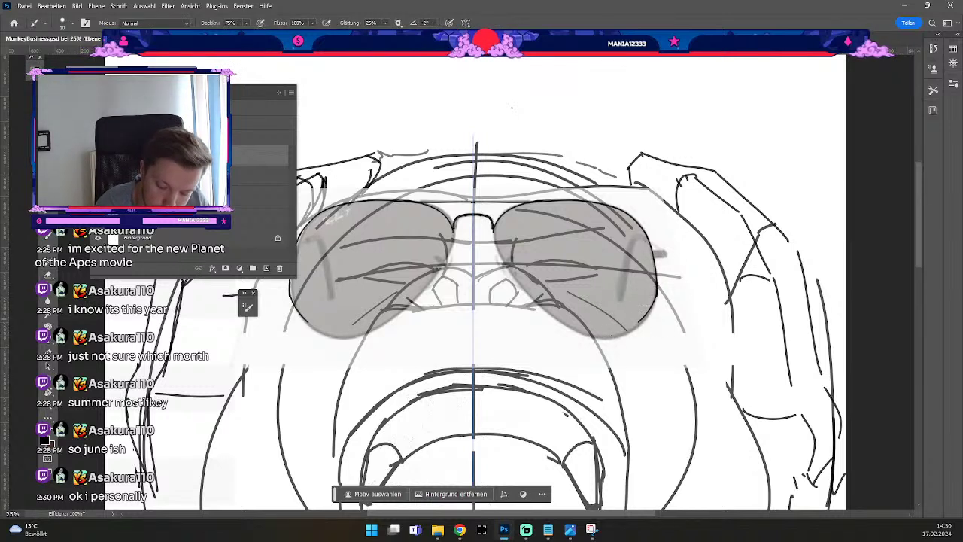
pyautogui.hotkey('ctrl', 'z')
pyautogui.hotkey('ctrl', 'z')
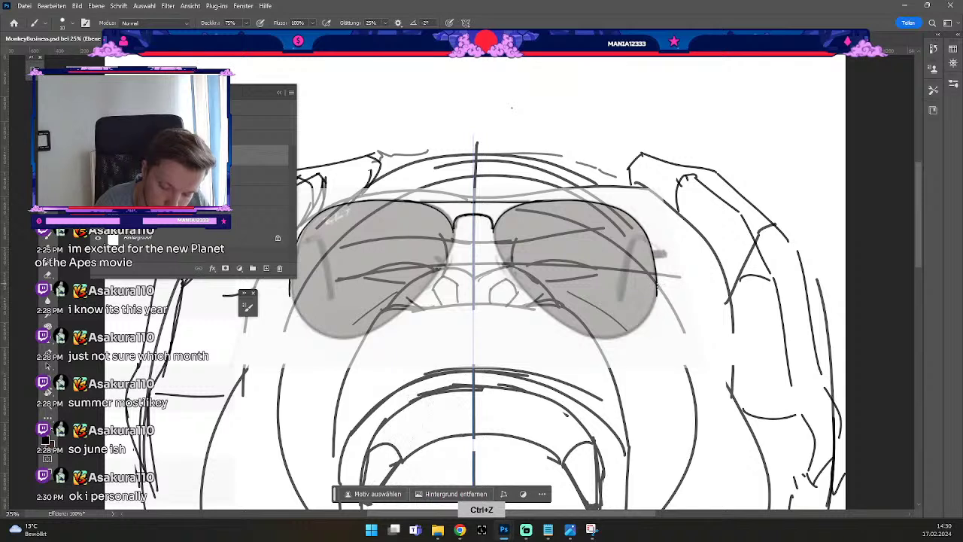
pyautogui.hotkey('ctrl', 'z')
pyautogui.moveTo(657, 283)
pyautogui.mouseDown()
pyautogui.moveTo(653, 303)
pyautogui.moveTo(621, 337)
pyautogui.mouseUp()
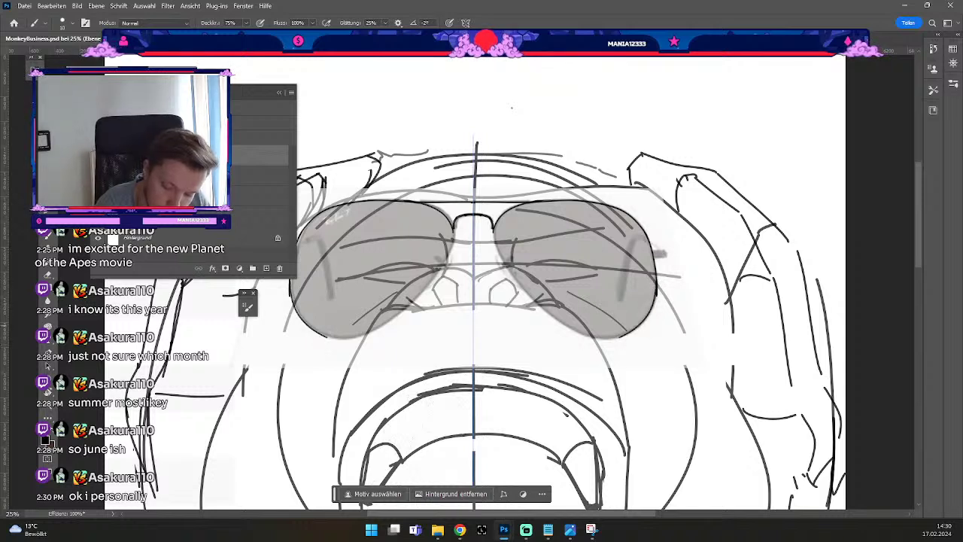
# Reduce the Eraser size, clean up the lenses' outer rims and switch back to the Brush.
pyautogui.press('e')
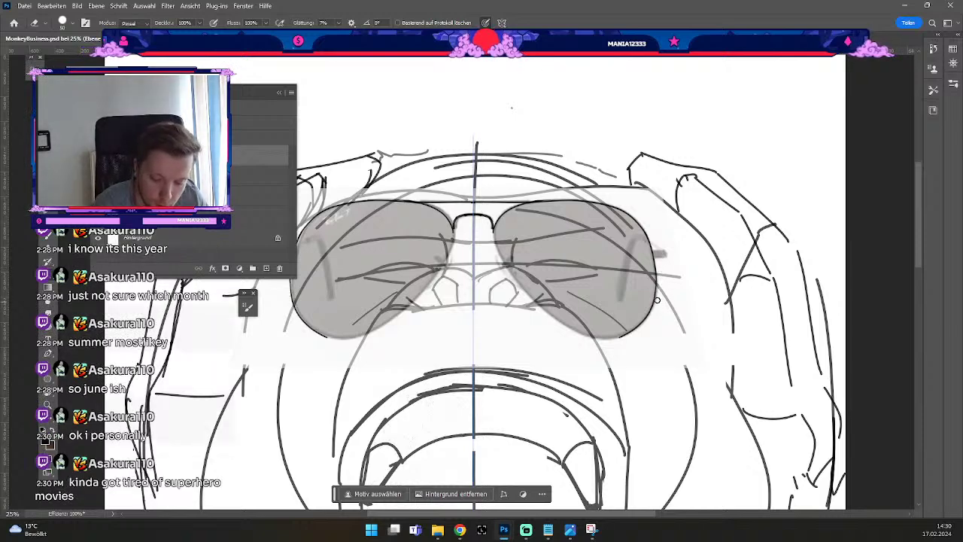
pyautogui.press('odiaeresis')
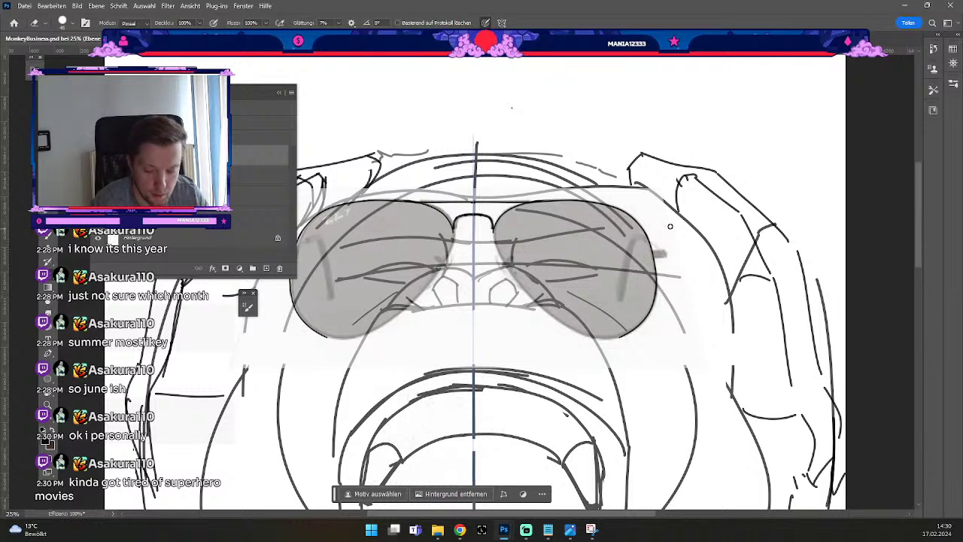
pyautogui.press('b')
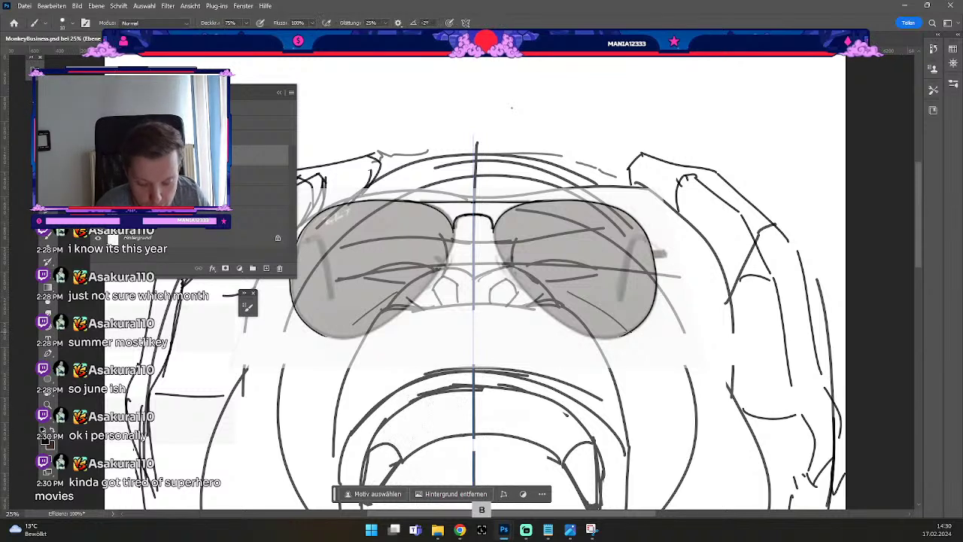
# Trace the bottom edges of both lenses with mirrored brush strokes, undoing and redrawing uneven attempts.
pyautogui.hotkey('ctrl', 'z')
pyautogui.moveTo(632, 330); pyautogui.dragTo(600, 336)
pyautogui.hotkey('ctrl', 'z')
pyautogui.hotkey('ctrl', 'z')
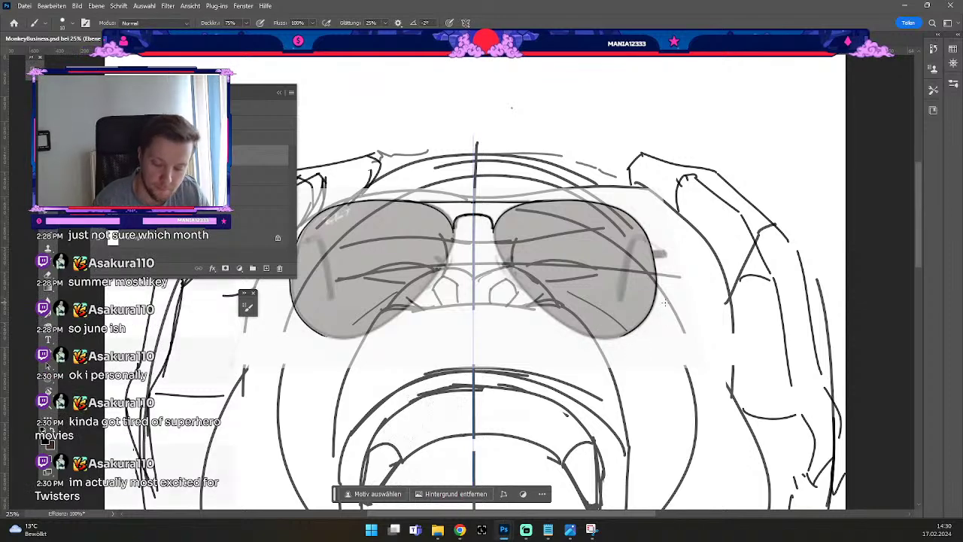
pyautogui.hotkey('ctrl', 'z')
pyautogui.hotkey('ctrl', 'z')
pyautogui.moveTo(630, 329); pyautogui.dragTo(576, 336)
pyautogui.hotkey('ctrl', 'z')
pyautogui.moveTo(634, 328); pyautogui.dragTo(578, 335)
pyautogui.hotkey('ctrl', 'z')
pyautogui.hotkey('ctrl', 'z')
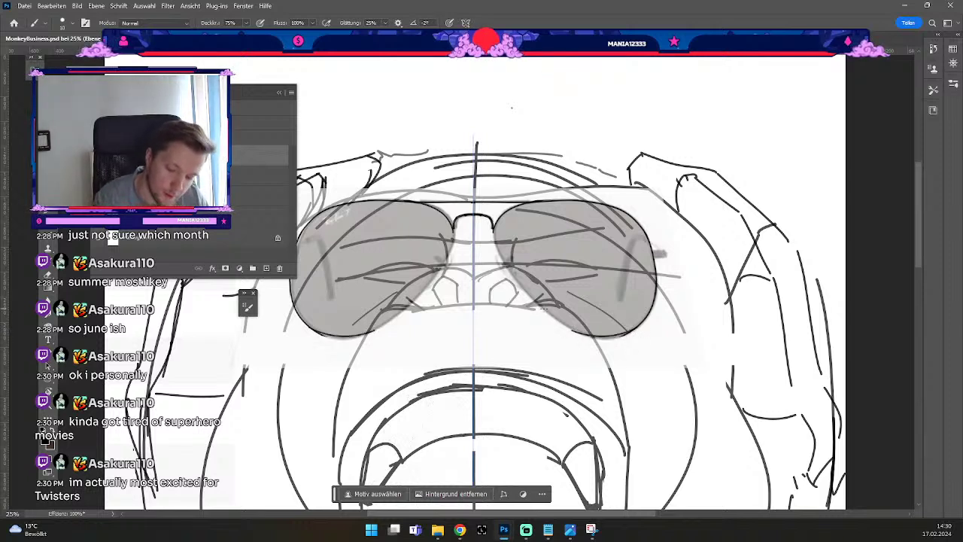
# Trace the lenses' lower inner rims up toward the nose and clean up the bottom line joints with the Eraser.
pyautogui.moveTo(587, 337); pyautogui.dragTo(504, 264)
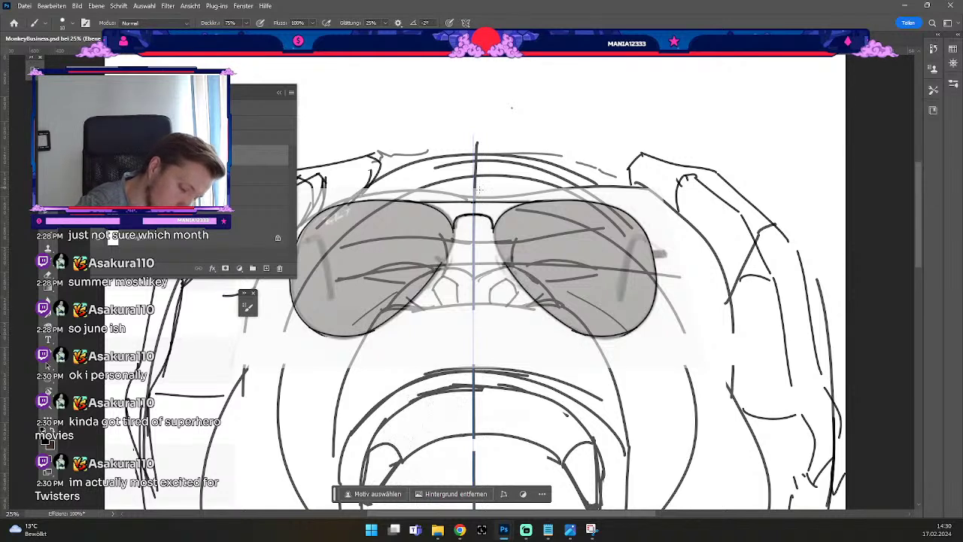
pyautogui.press('e')
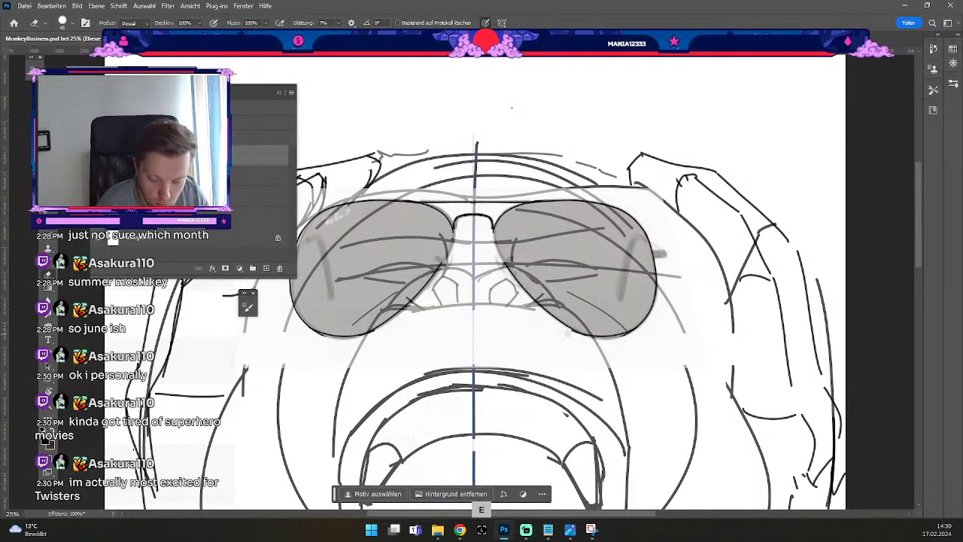
pyautogui.hotkey('ctrl', 'z')
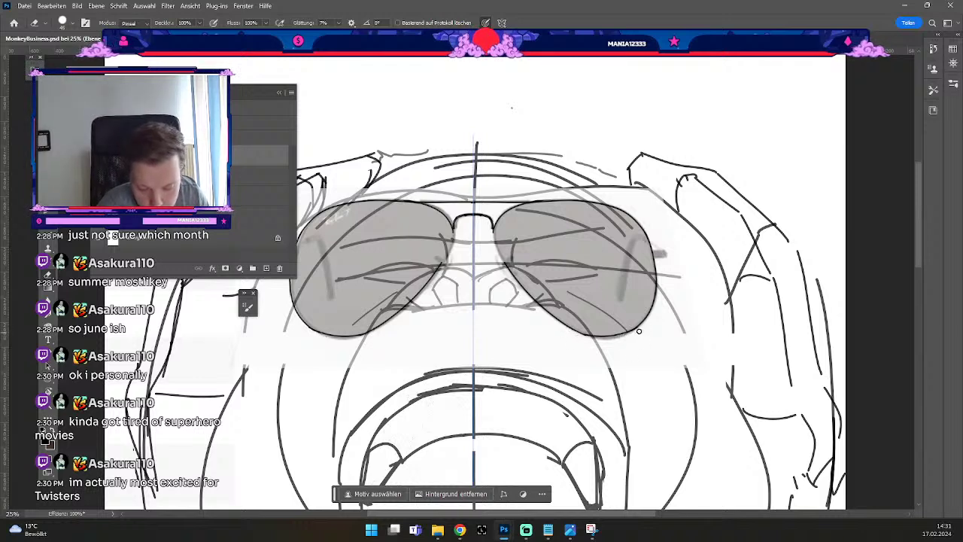
pyautogui.hotkey('ctrl', 'z')
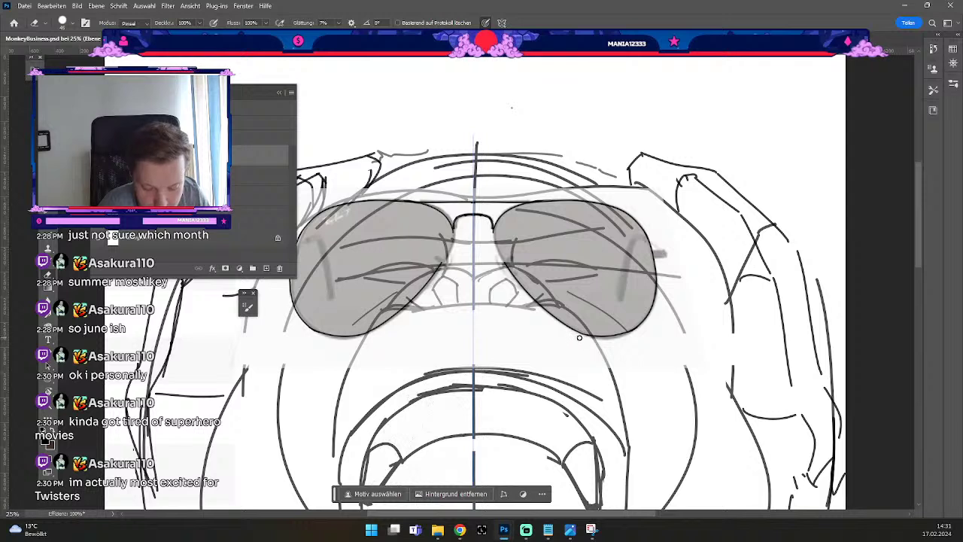
pyautogui.press('b')
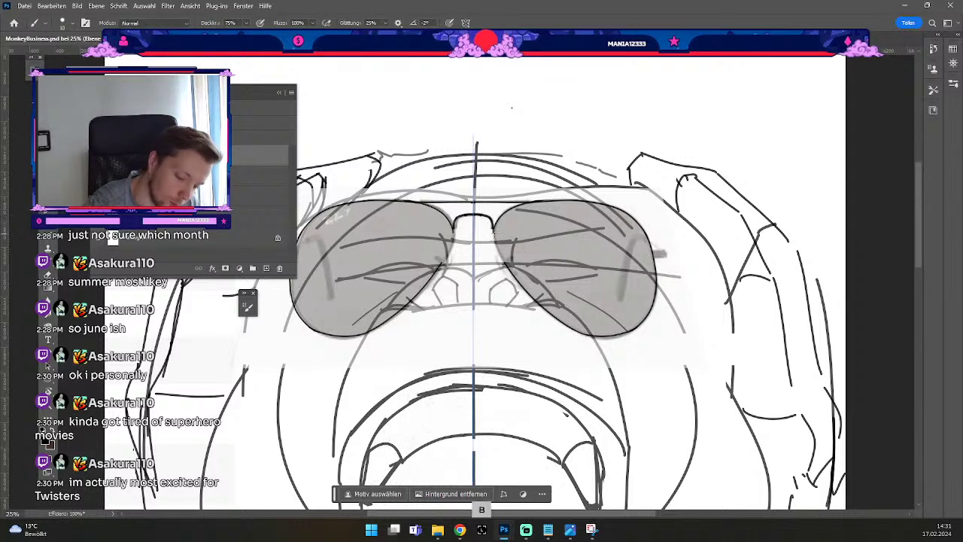
# Close the lenses' inner rims below the bridge with mirrored brush strokes, erasing and redrawing them to join the lower curves.
pyautogui.hotkey('ctrl', 'z')
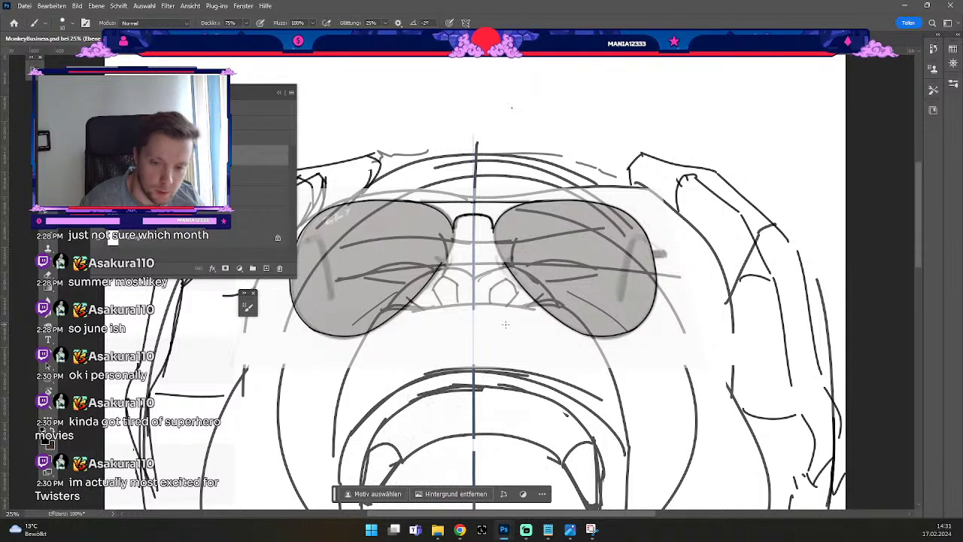
pyautogui.moveTo(493, 230); pyautogui.dragTo(516, 286)
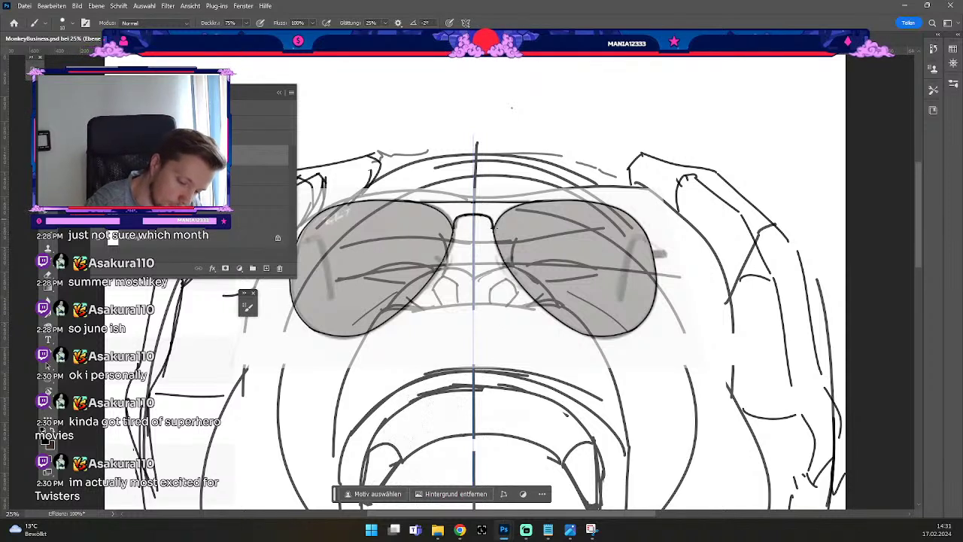
pyautogui.hotkey('ctrl', 'z')
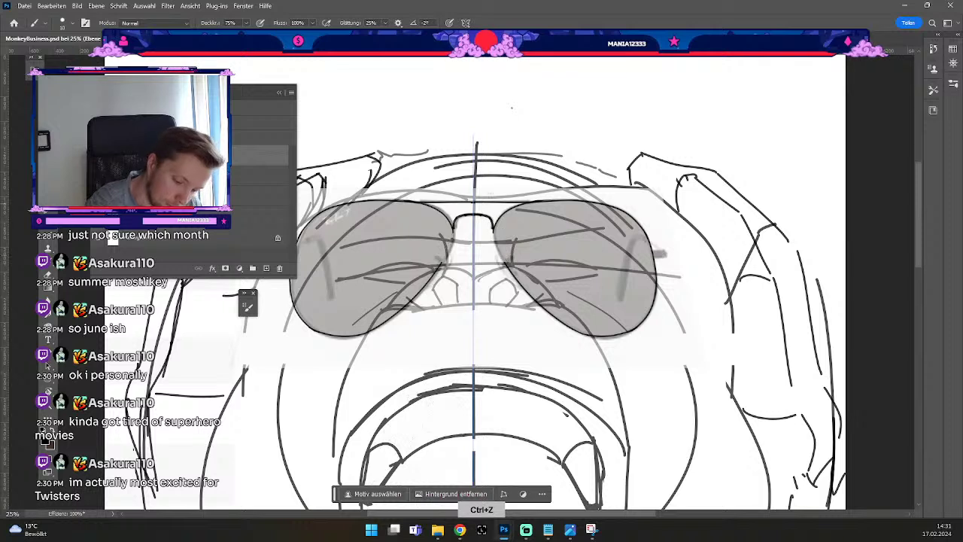
pyautogui.press('e')
pyautogui.press('b')
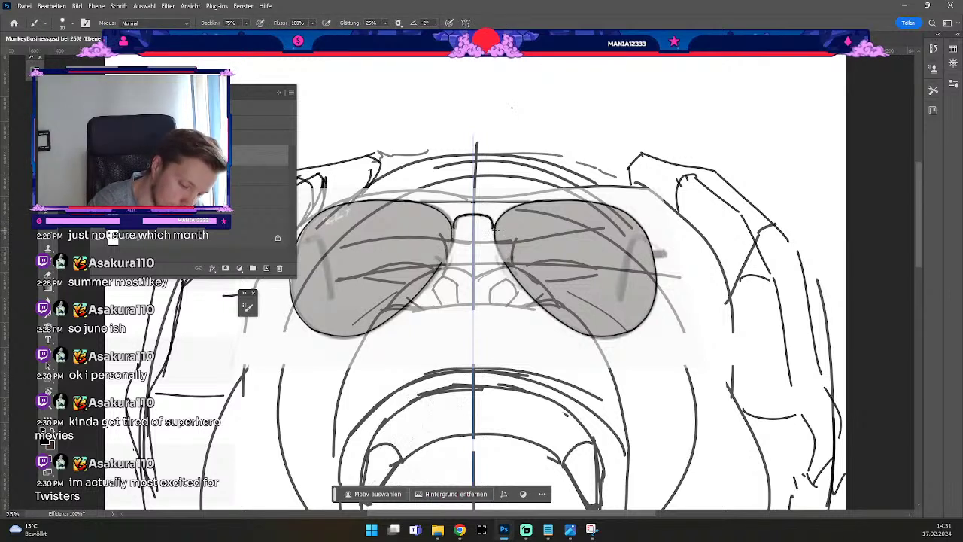
pyautogui.hotkey('ctrl', 'z')
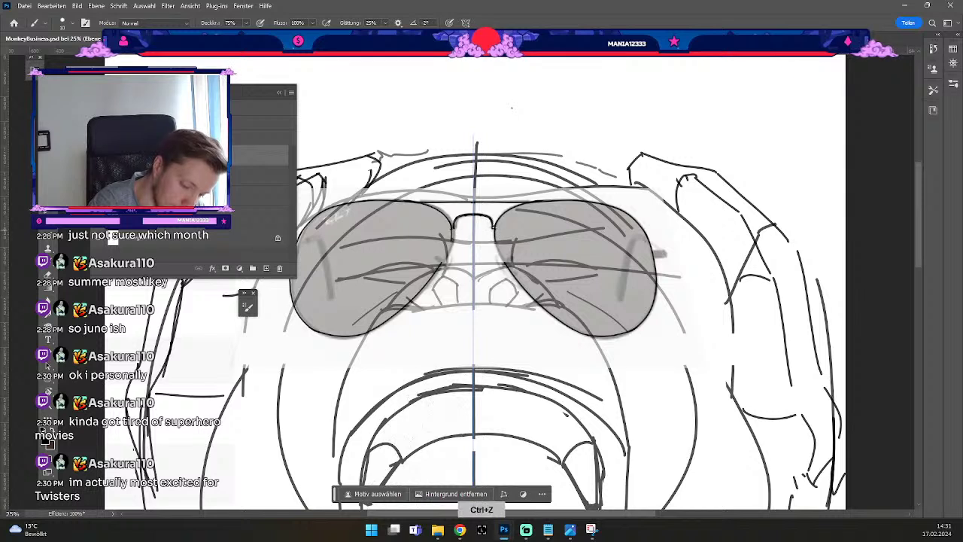
pyautogui.moveTo(496, 236)
pyautogui.mouseDown()
pyautogui.moveTo(512, 264)
pyautogui.moveTo(504, 262)
pyautogui.mouseUp()
pyautogui.hotkey('ctrl', 'z')
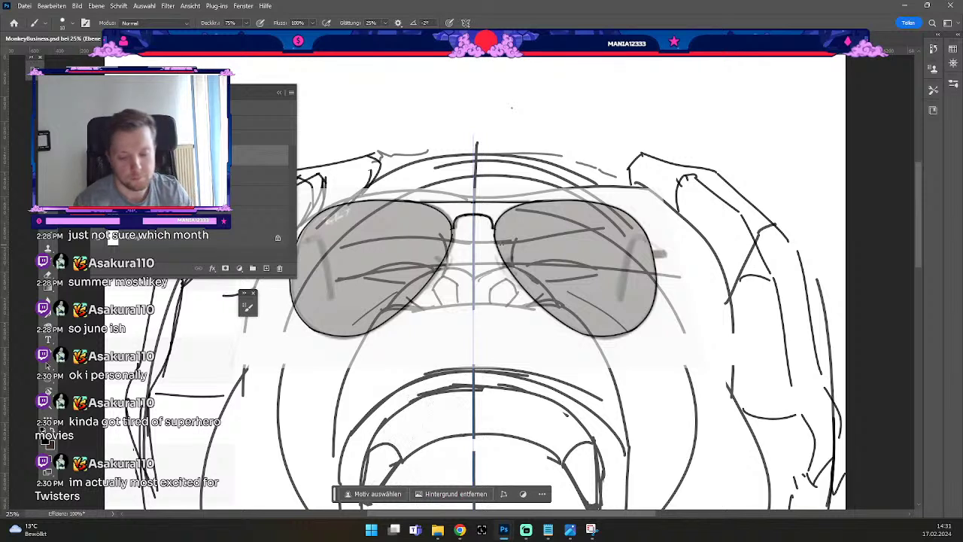
# Outline the small temple hinges on the outer sides of both lenses with mirrored brush strokes.
pyautogui.press('b')
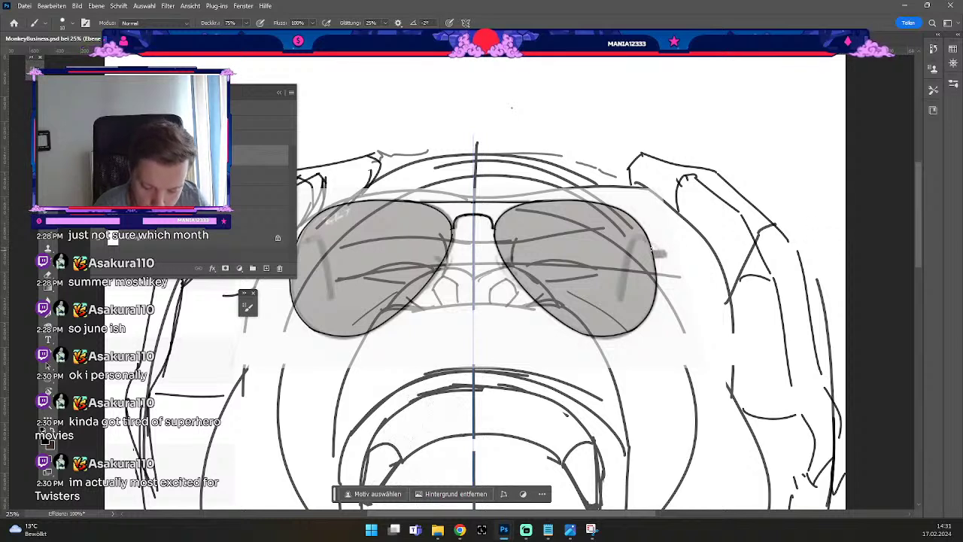
pyautogui.hotkey('ctrl', 'z')
pyautogui.moveTo(652, 251); pyautogui.dragTo(666, 258)
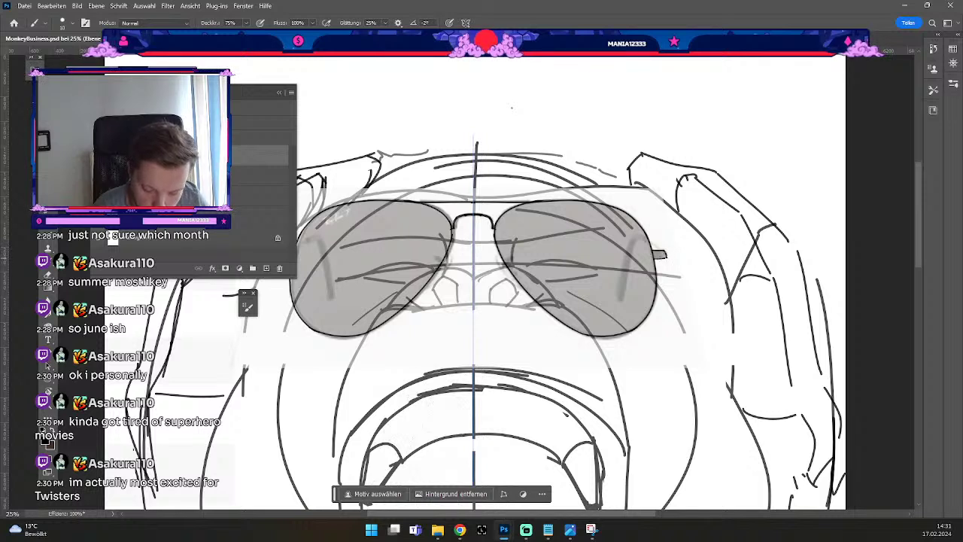
pyautogui.hotkey('ctrl', 'z')
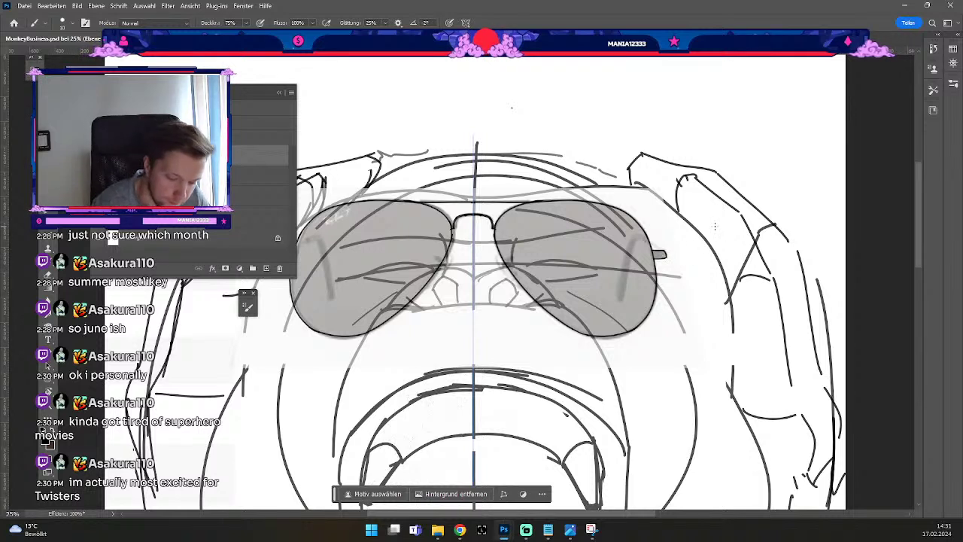
# Draw a second, inner line along the sunglasses' nose bridge with a smaller mirrored brush, undoing and redrawing uneven attempts.
pyautogui.press('e')
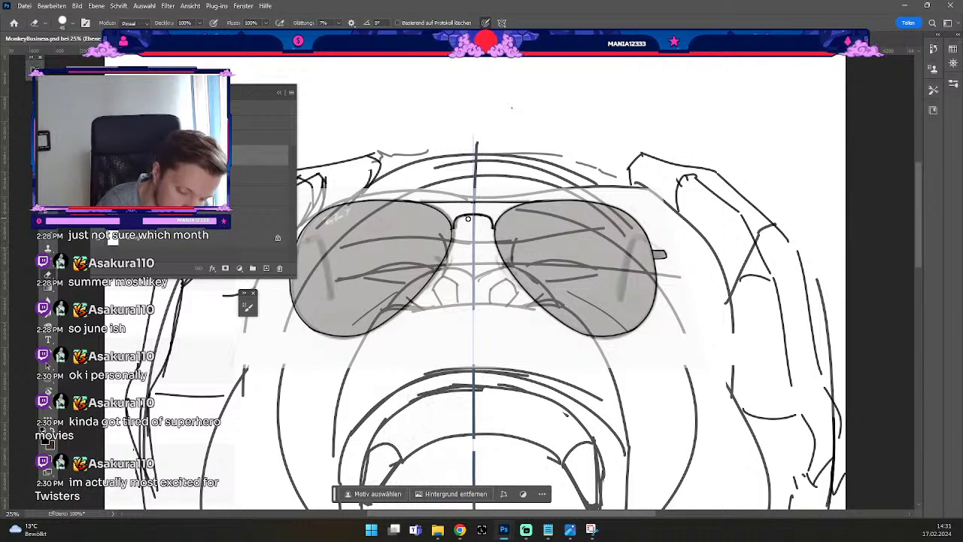
pyautogui.press('b')
pyautogui.hotkey('ctrl', 'z')
pyautogui.press('odiaeresis')
pyautogui.press('odiaeresis')
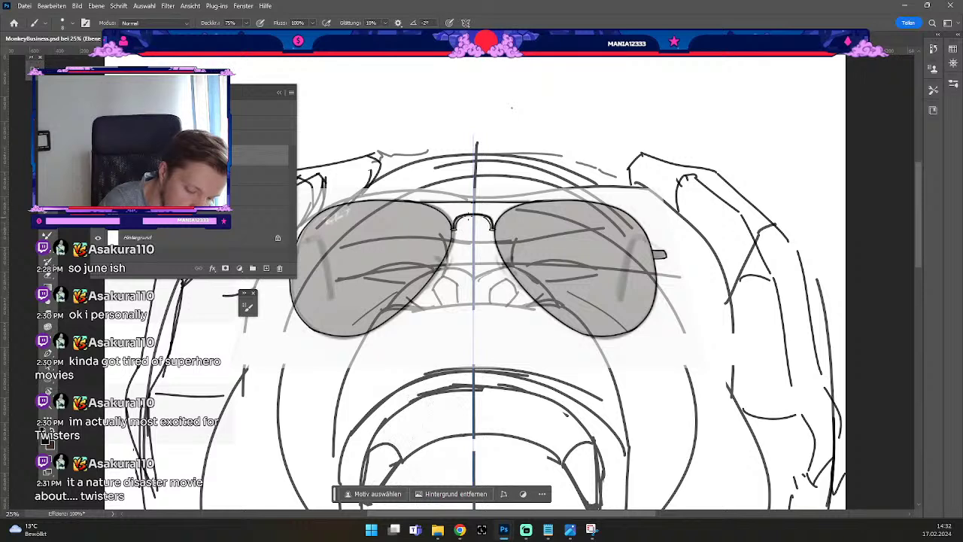
pyautogui.hotkey('ctrl', 'z')
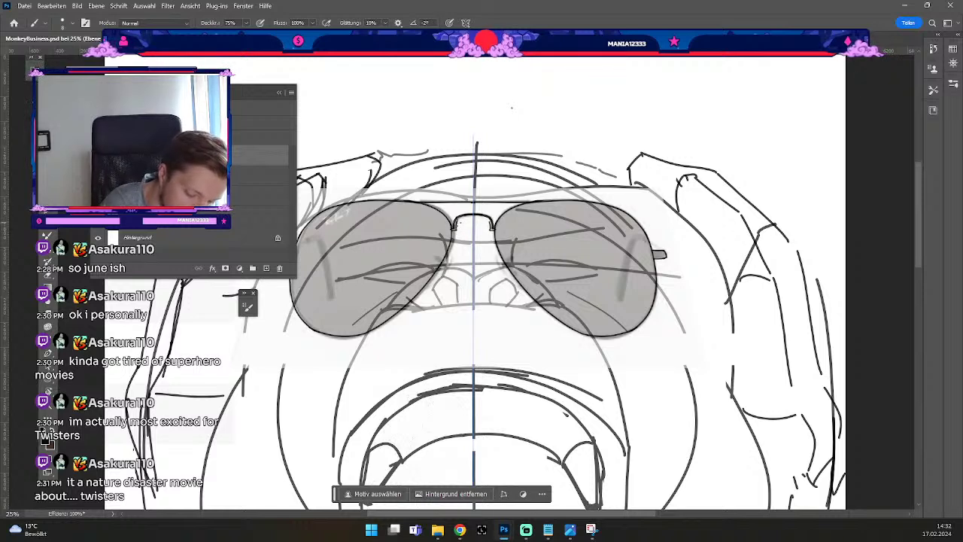
pyautogui.hotkey('ctrl', 'z')
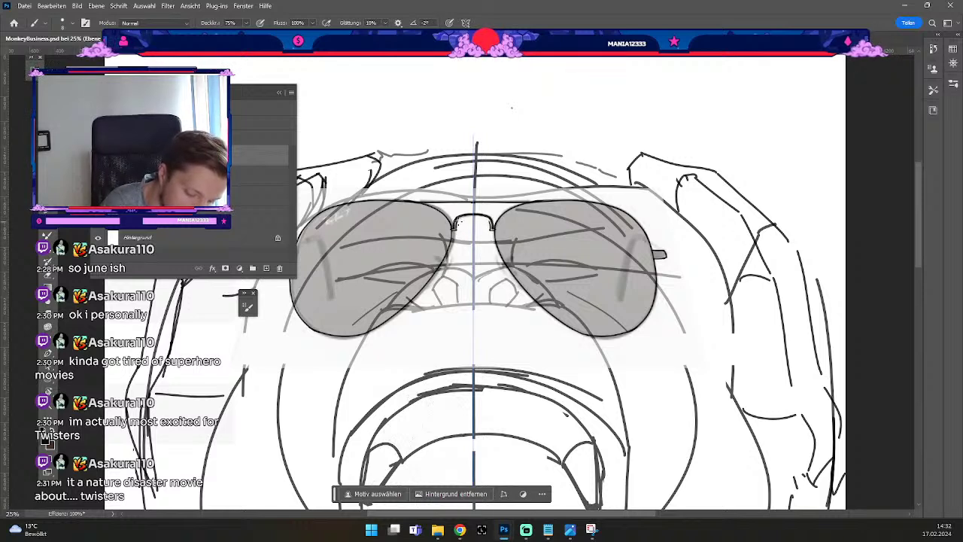
pyautogui.hotkey('ctrl', 'z')
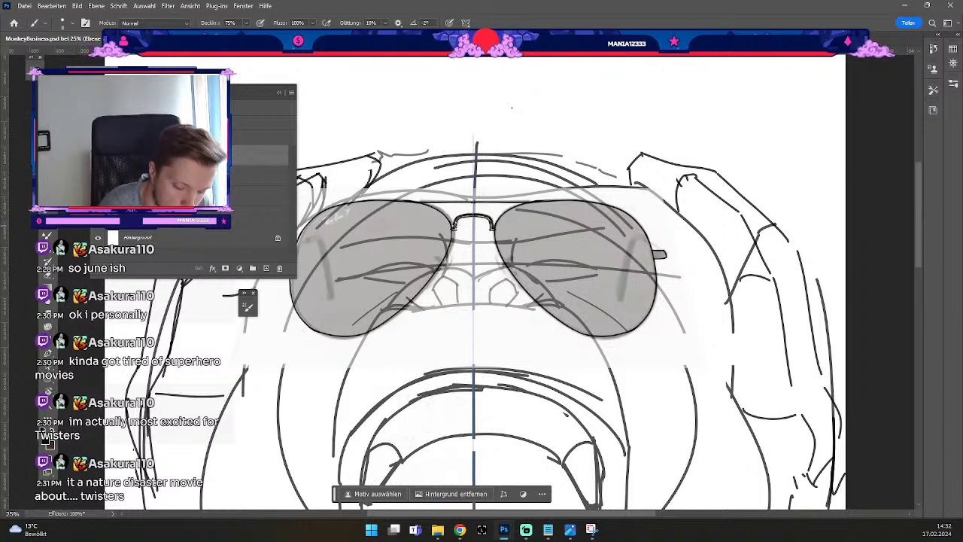
pyautogui.press('odiaeresis')
pyautogui.press('#')
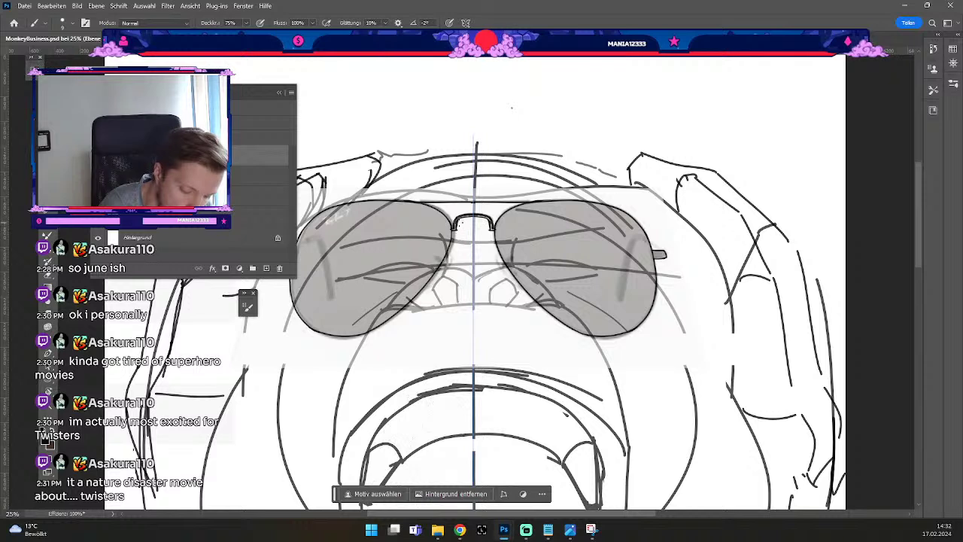
pyautogui.hotkey('ctrl', 'z')
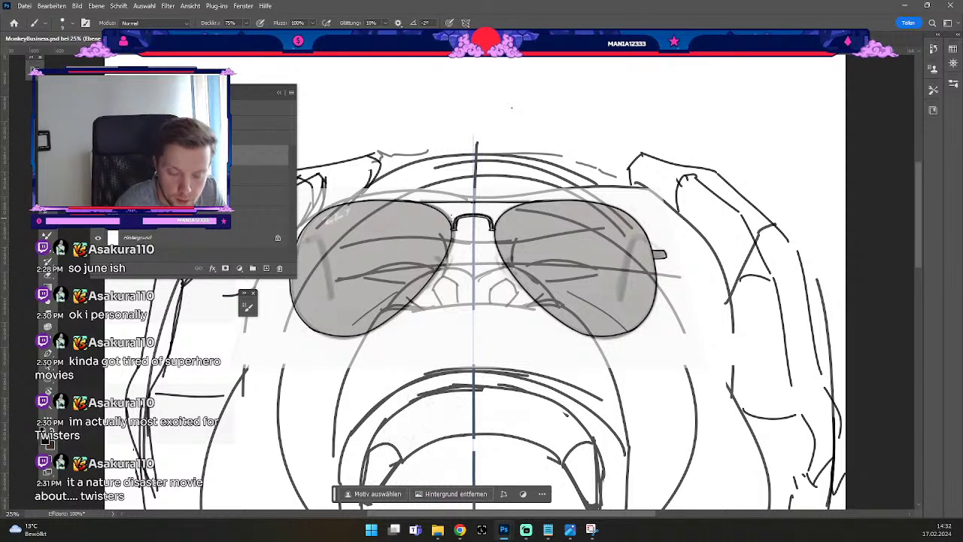
pyautogui.hotkey('ctrl', 'z')
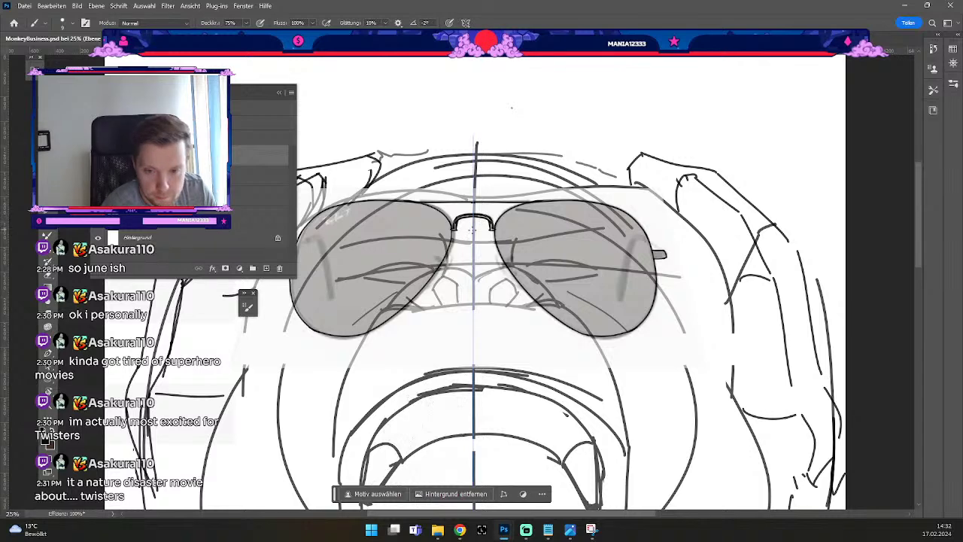
# Clean up the ends of the nose bridge where they meet the inner lens rims with the Eraser, undoing unwanted strokes.
pyautogui.press('e')
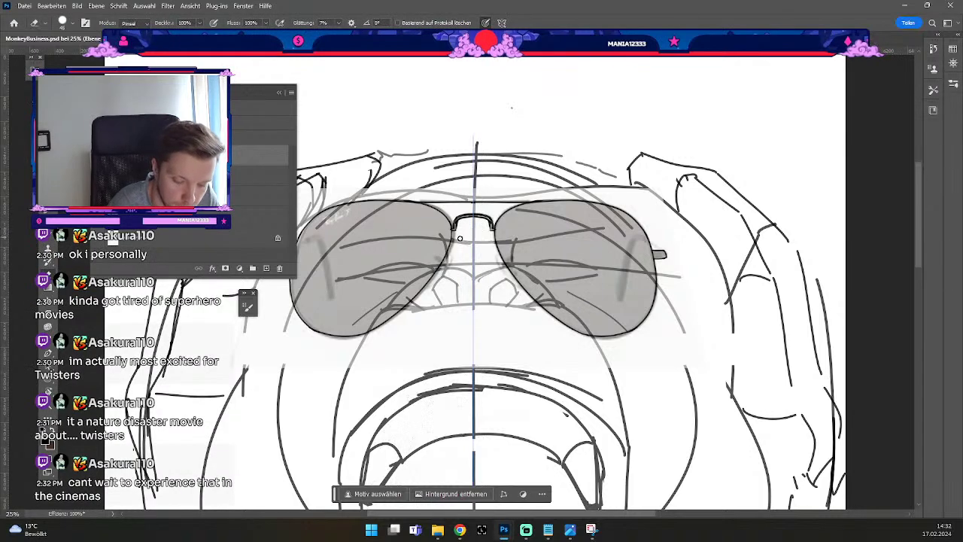
pyautogui.hotkey('ctrl', 'z')
pyautogui.hotkey('ctrl', 'z')
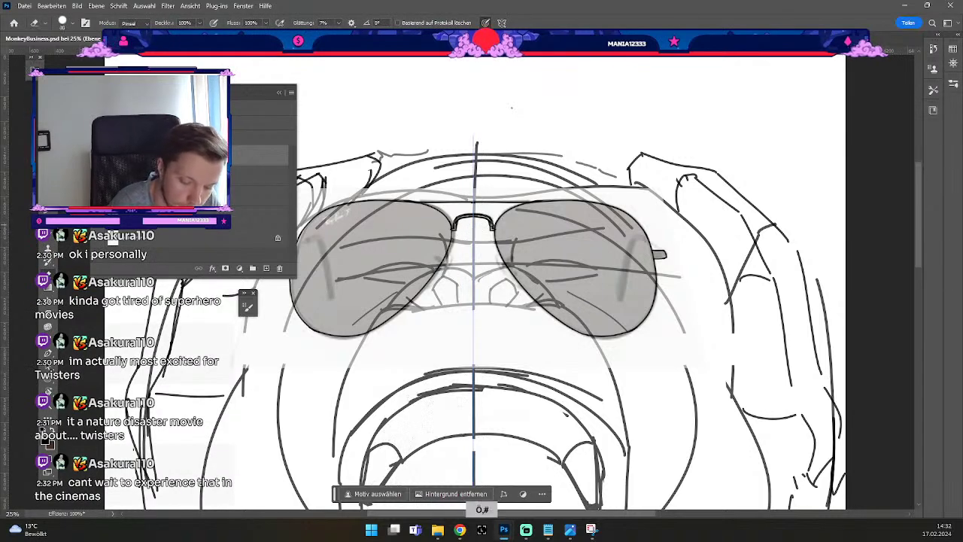
pyautogui.hotkey('ctrl', 'z')
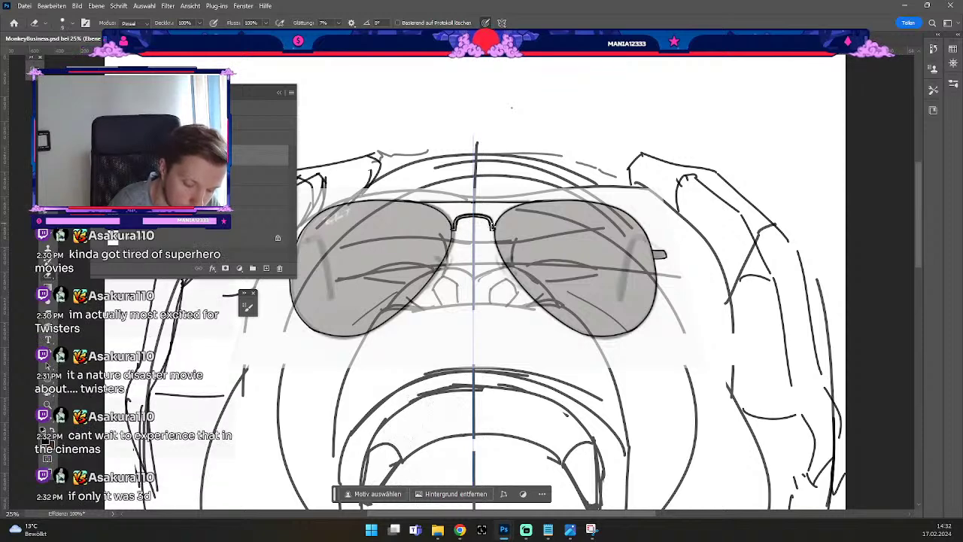
pyautogui.press('e')
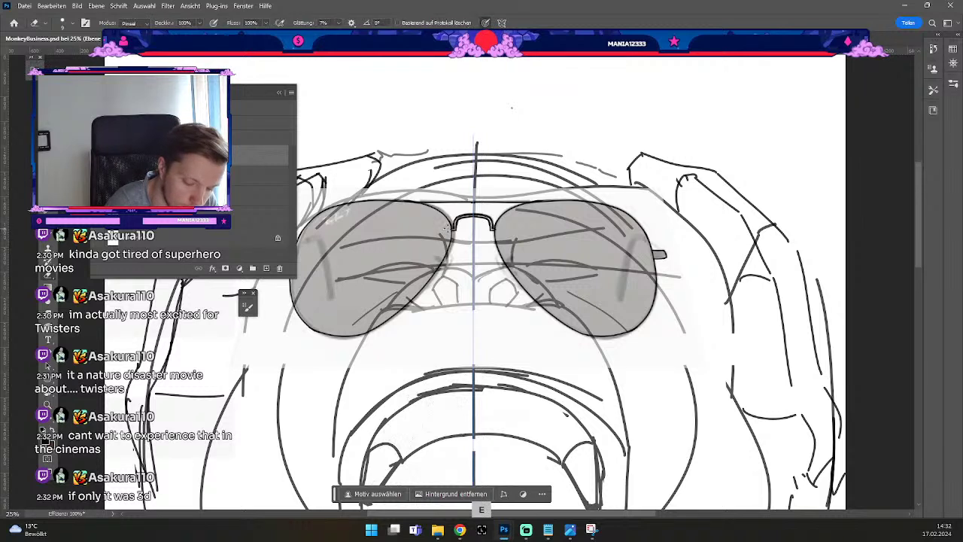
pyautogui.press('odiaeresis')
pyautogui.press('#')
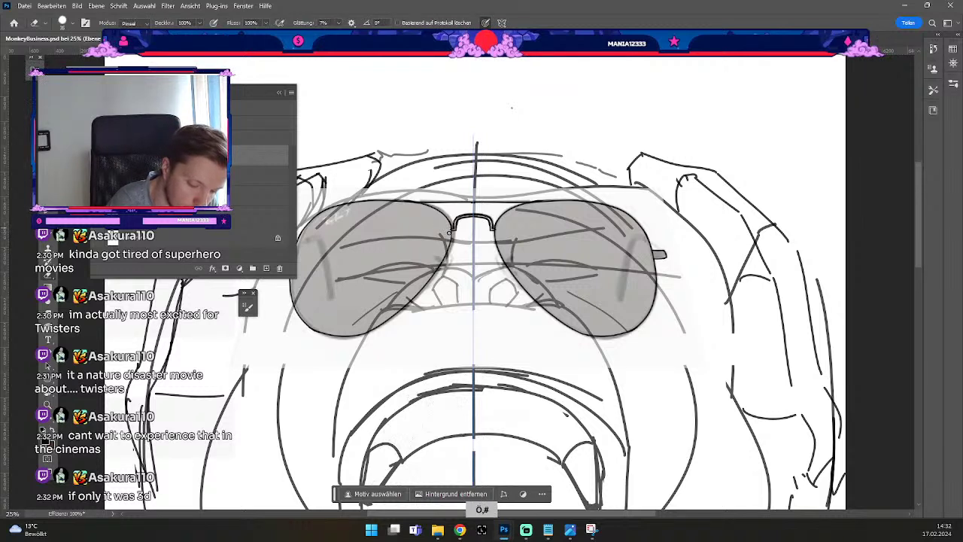
pyautogui.press('b')
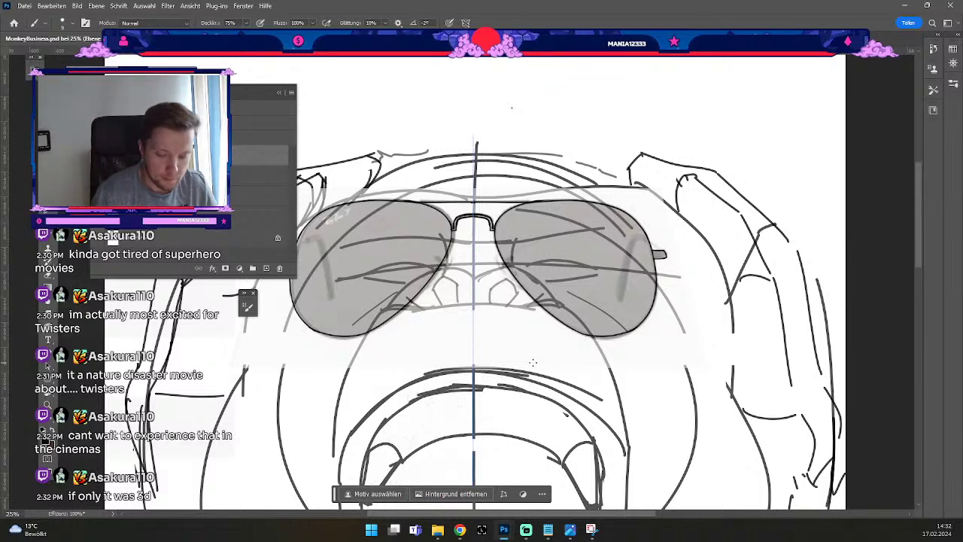
# Draw a second line below the top bar between the lenses with the mirrored brush and tidy where it meets the rims.
pyautogui.press('e')
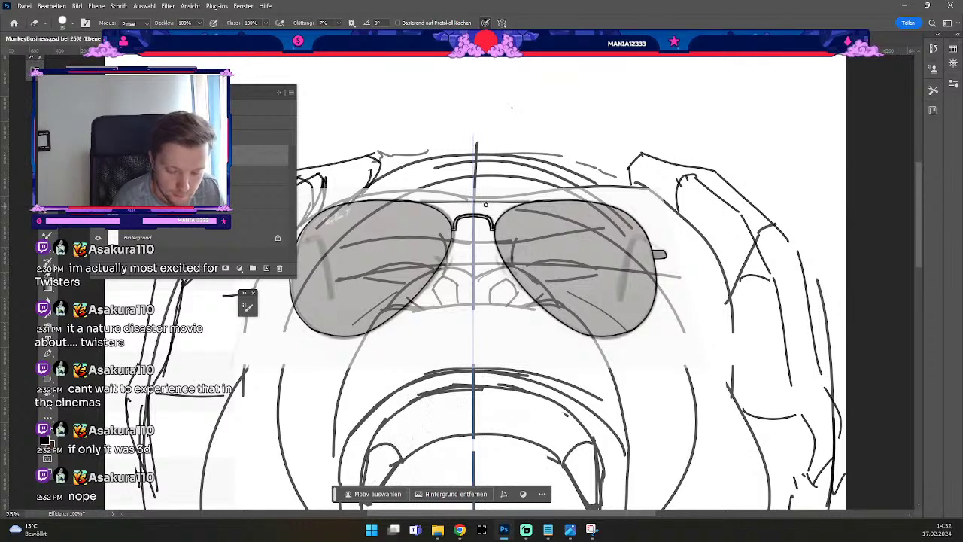
pyautogui.press('b')
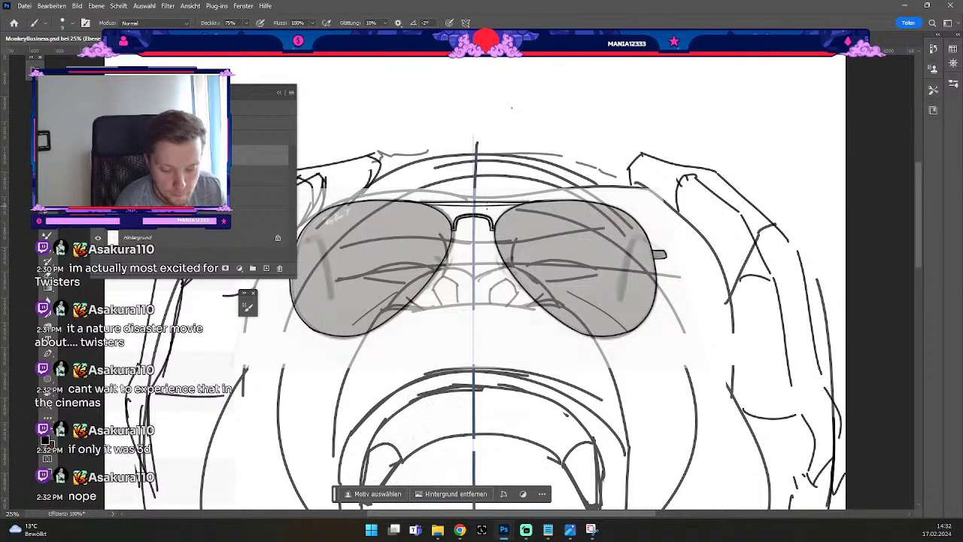
pyautogui.hotkey('ctrl', 'z')
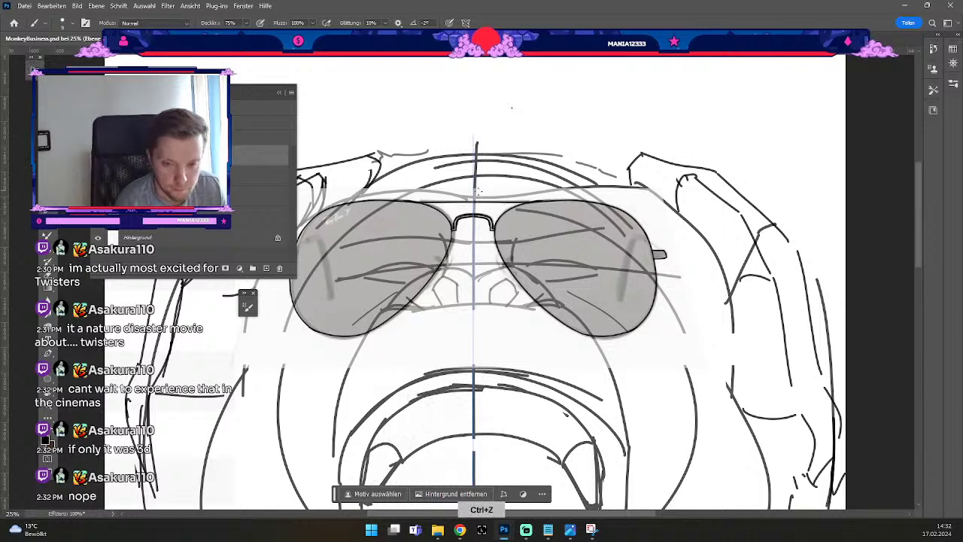
pyautogui.moveTo(426, 207); pyautogui.dragTo(518, 204)
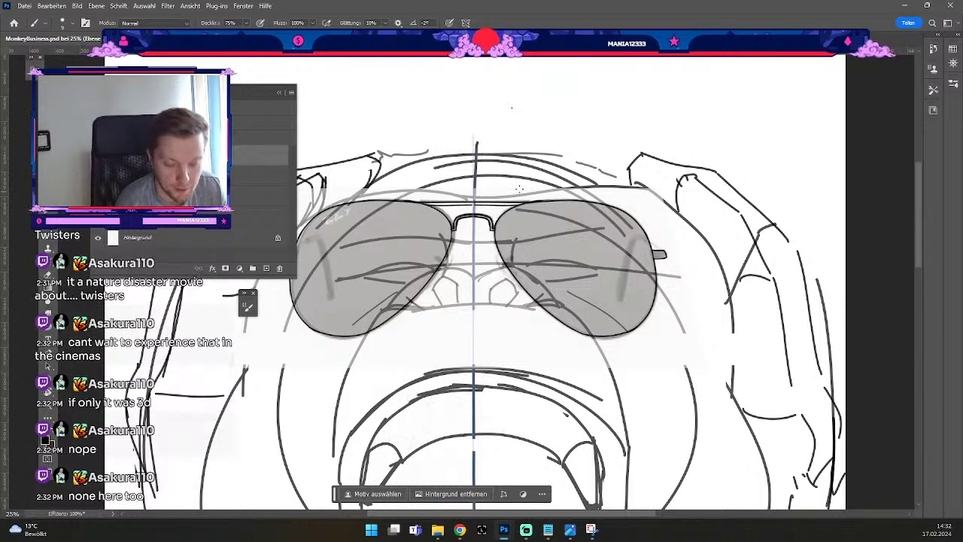
pyautogui.press('b')
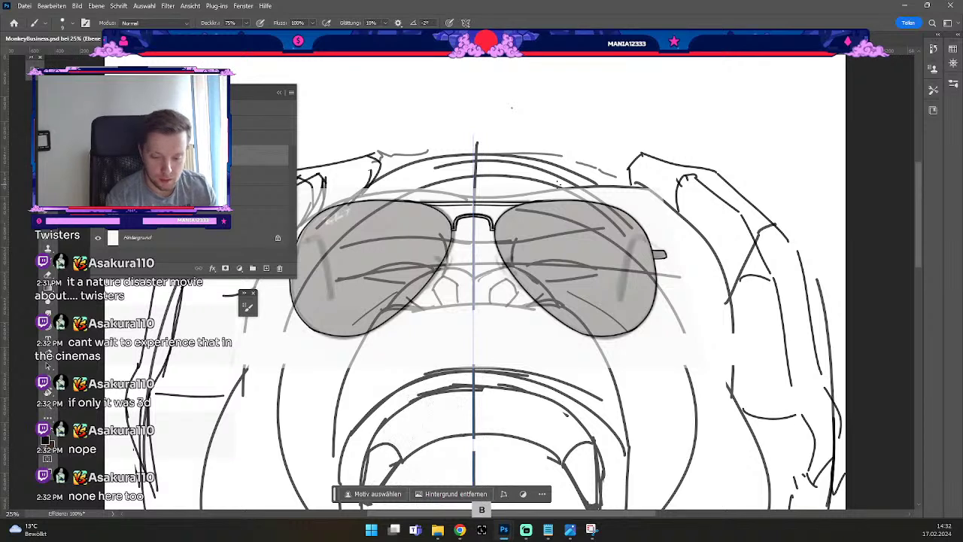
pyautogui.press('e')
pyautogui.moveTo(537, 203); pyautogui.dragTo(561, 201)
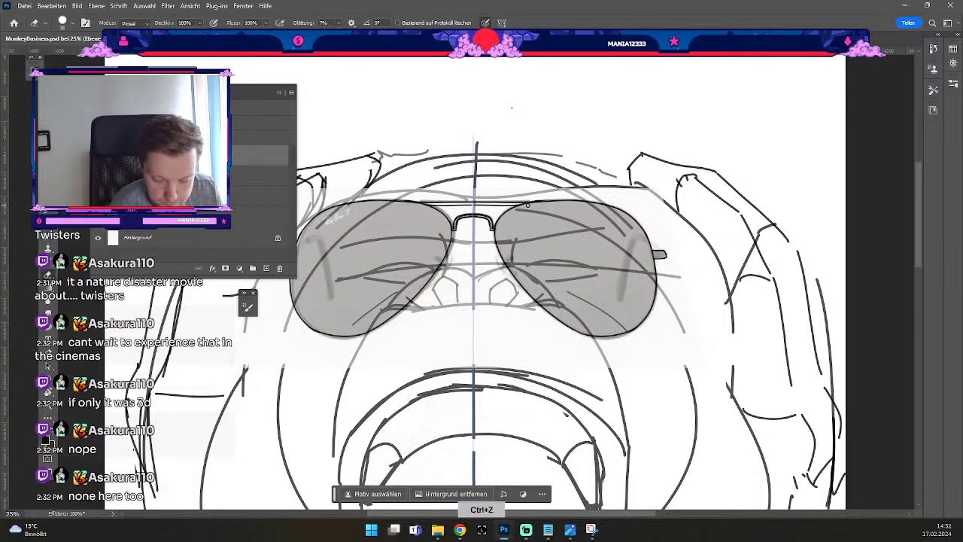
pyautogui.press('b')
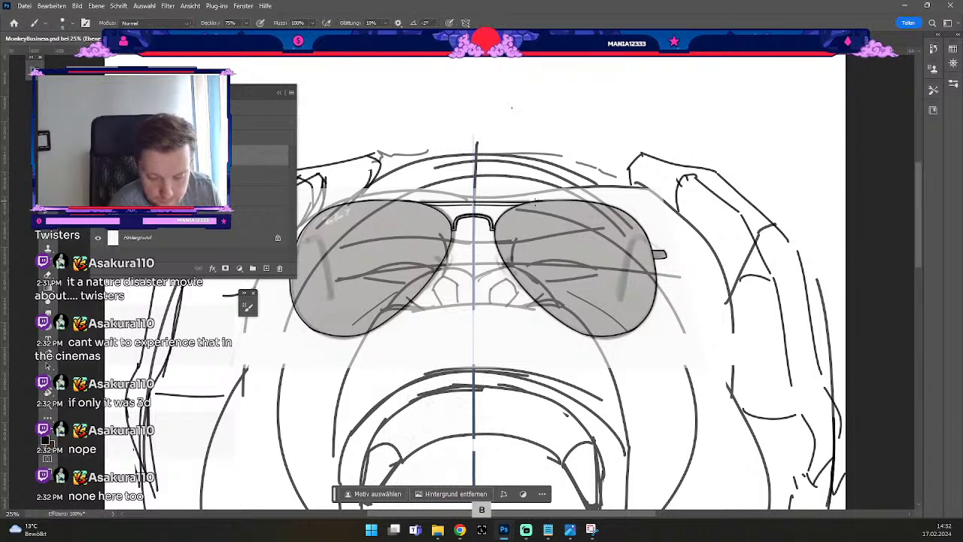
pyautogui.hotkey('ctrl', 'z')
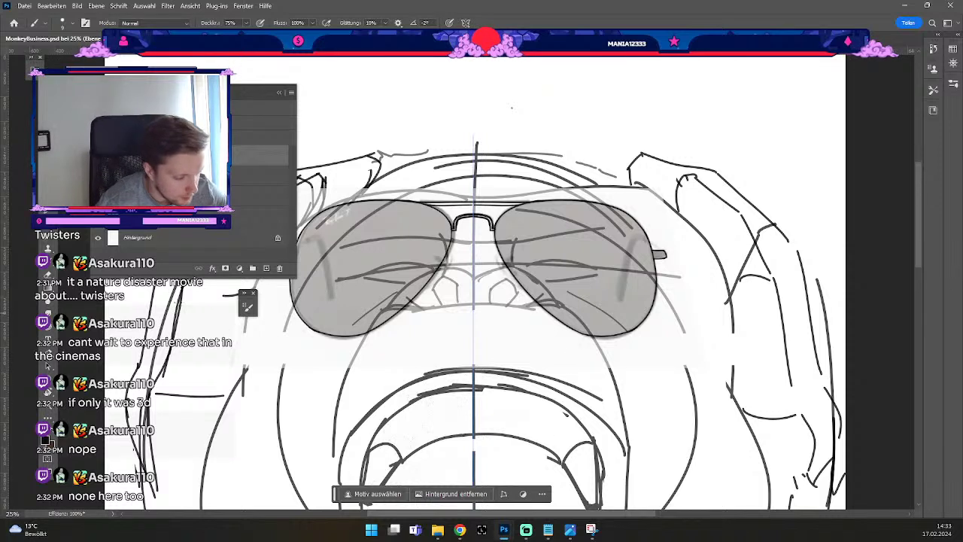
# Select the outline of the lens on the right of the face with the Polygonal Lasso and copy it to a new layer.
pyautogui.press('l')
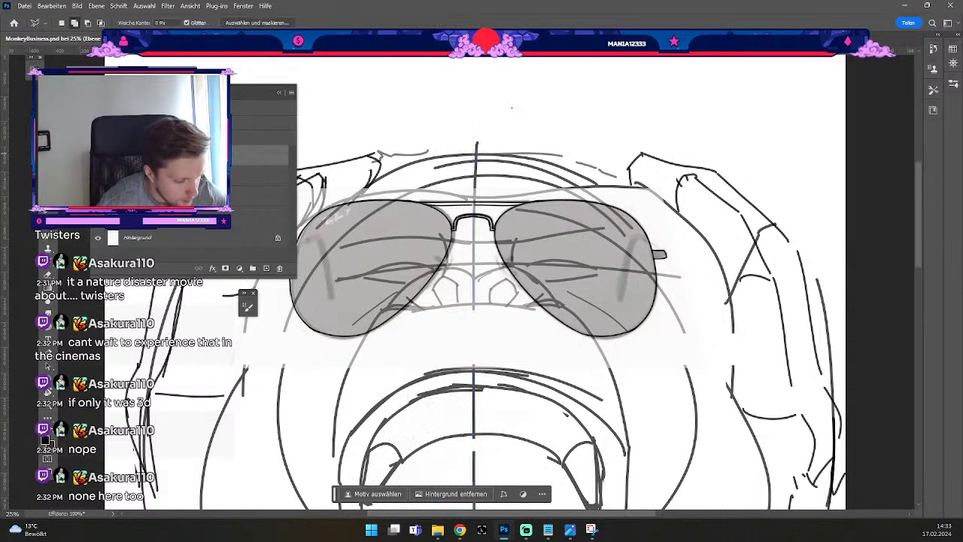
pyautogui.click(495, 249)
pyautogui.click(495, 224)
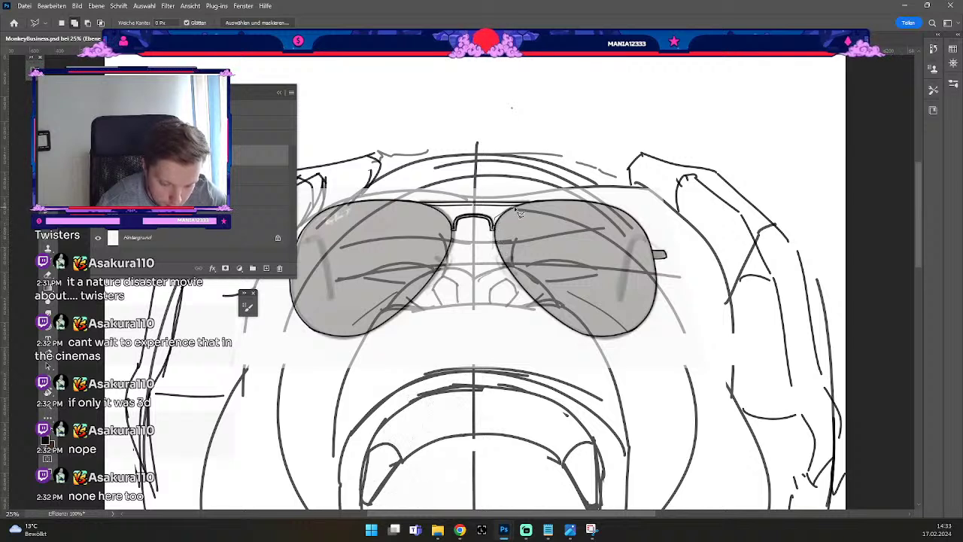
pyautogui.moveTo(524, 210)
pyautogui.mouseDown()
pyautogui.moveTo(607, 194)
pyautogui.moveTo(642, 210)
pyautogui.moveTo(666, 294)
pyautogui.moveTo(663, 324)
pyautogui.moveTo(605, 359)
pyautogui.moveTo(523, 323)
pyautogui.moveTo(498, 260)
pyautogui.mouseUp()
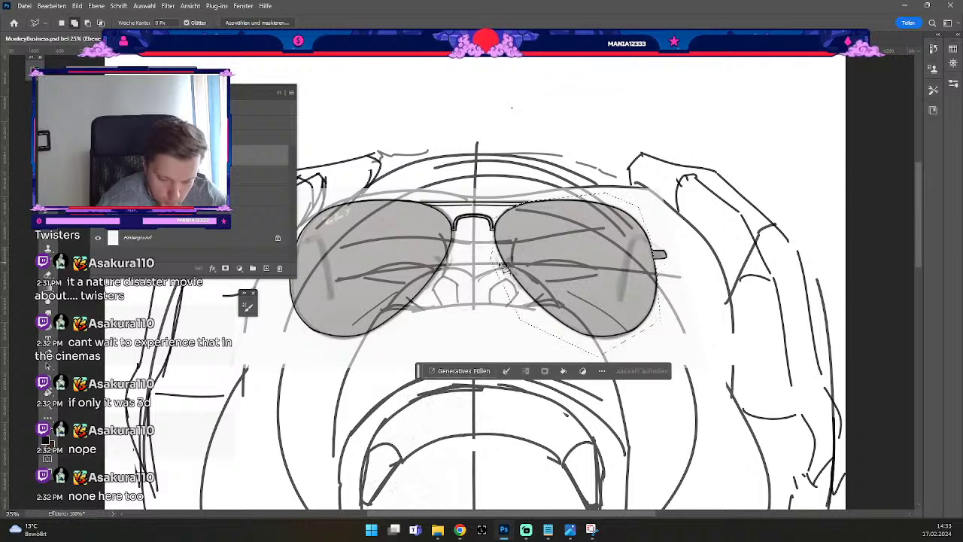
pyautogui.rightClick(107, 159)
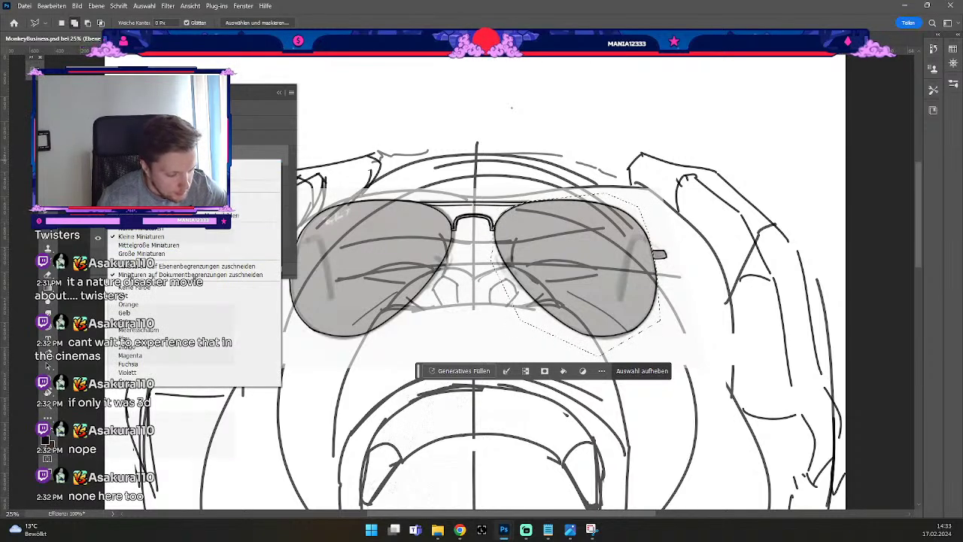
pyautogui.press('Escape')
pyautogui.press('m')
pyautogui.rightClick(563, 236)
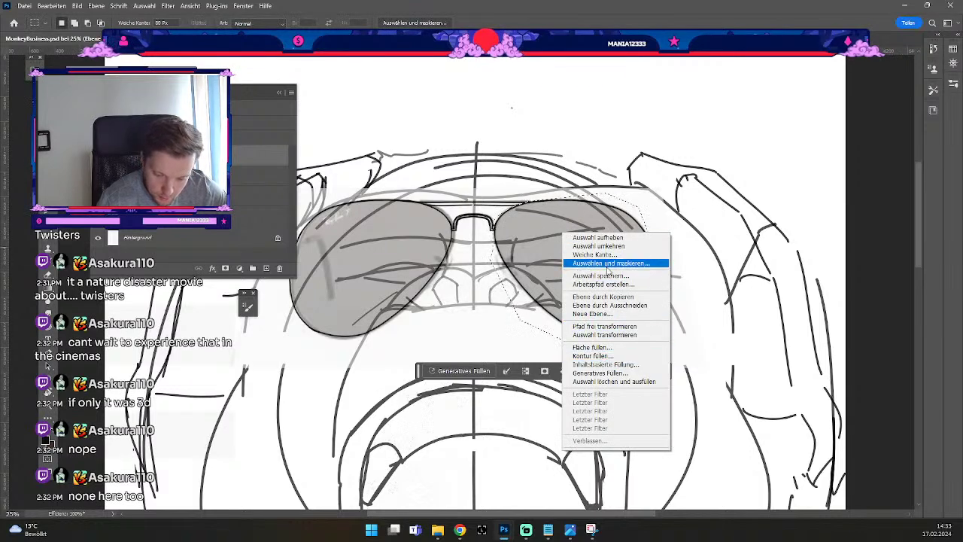
pyautogui.click(600, 298)
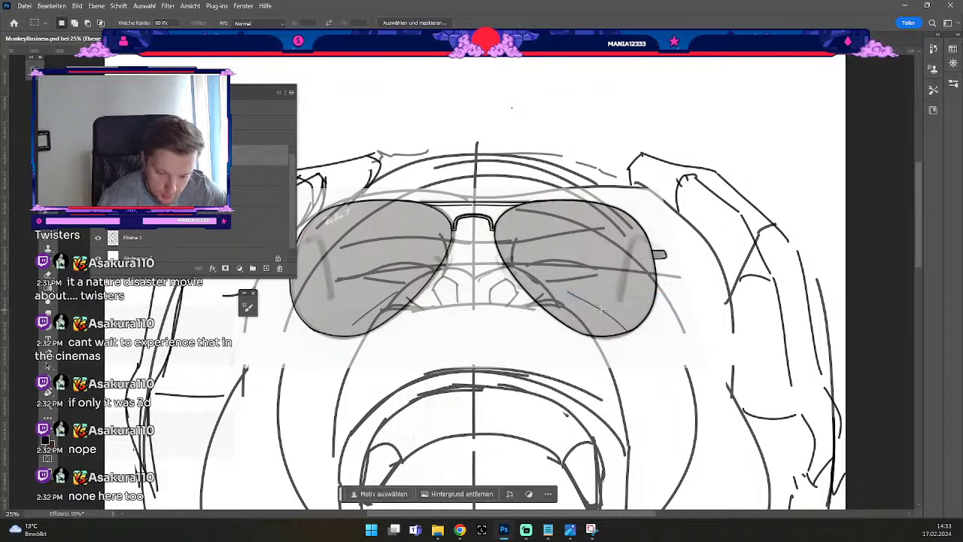
# Scale the copied lens outline to 97.43% about its centre to form an inner rim.
pyautogui.hotkey('ctrl', 't')
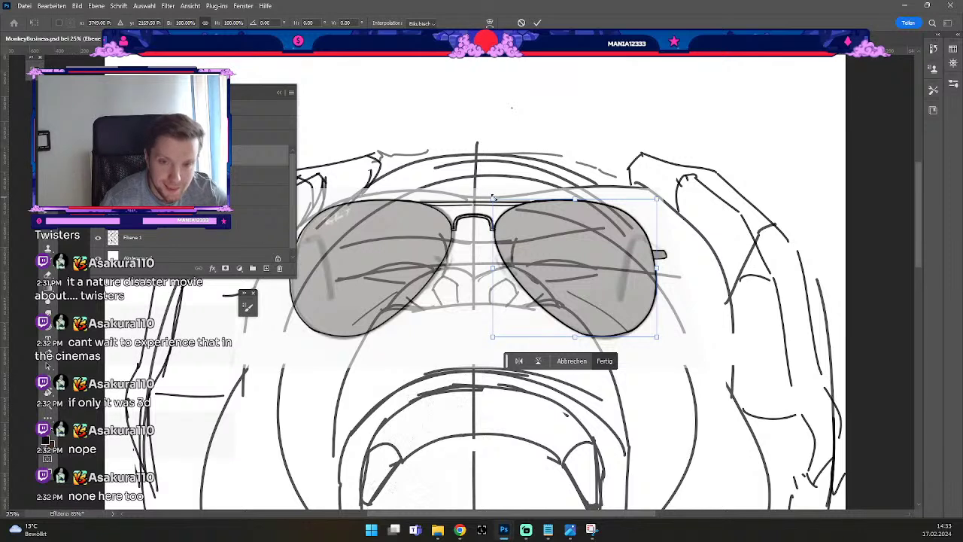
pyautogui.moveTo(493, 198); pyautogui.dragTo(494, 200)
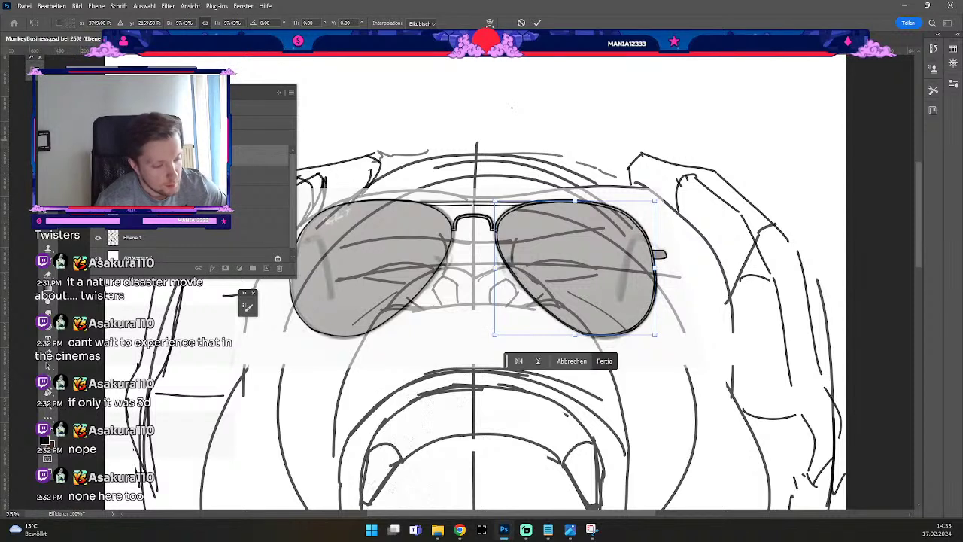
pyautogui.press('Return')
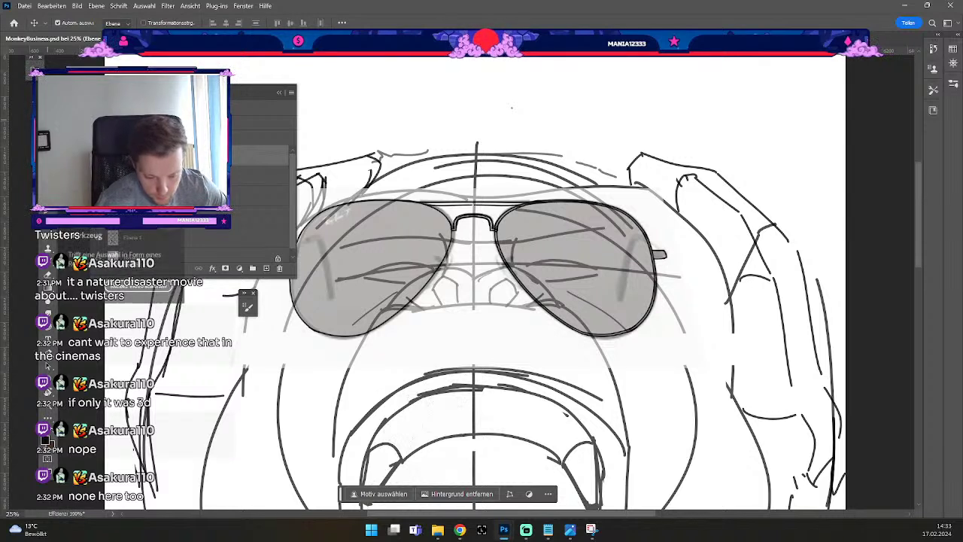
# Duplicate the inner rim layer, flip the copy horizontally and place it inside the opposite lens.
pyautogui.moveTo(218, 154); pyautogui.dragTo(266, 268)
pyautogui.moveTo(244, 92); pyautogui.dragTo(230, 91)
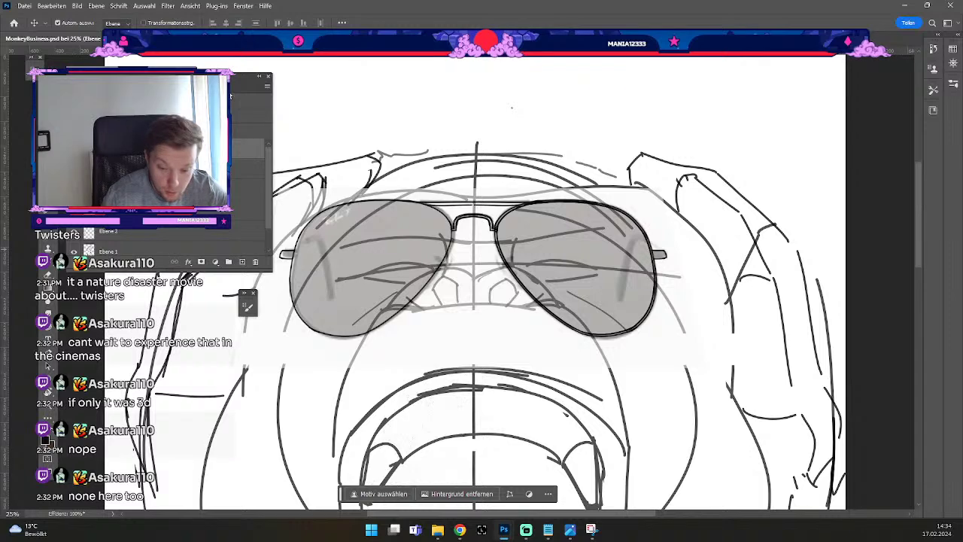
pyautogui.click(76, 6)
pyautogui.moveTo(50, 6)
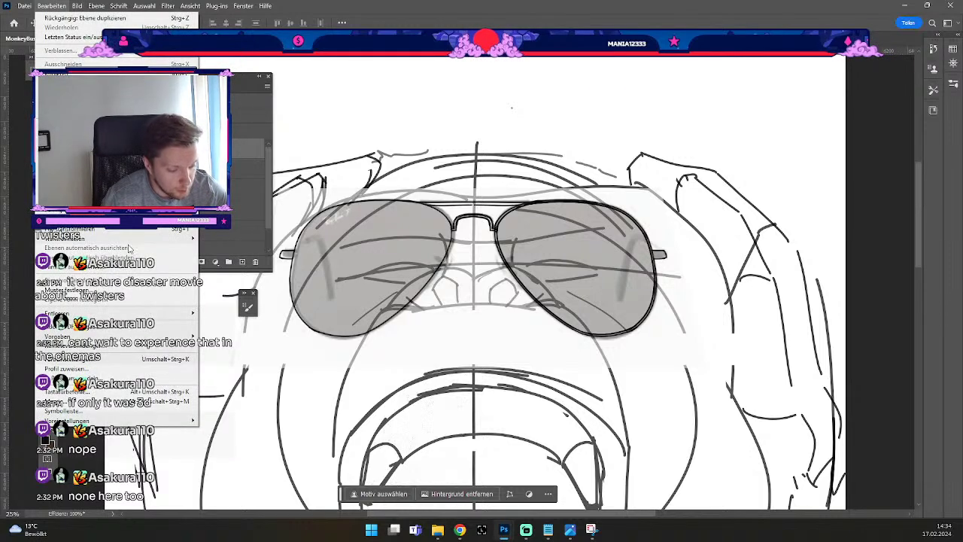
pyautogui.moveTo(132, 238)
pyautogui.click(247, 416)
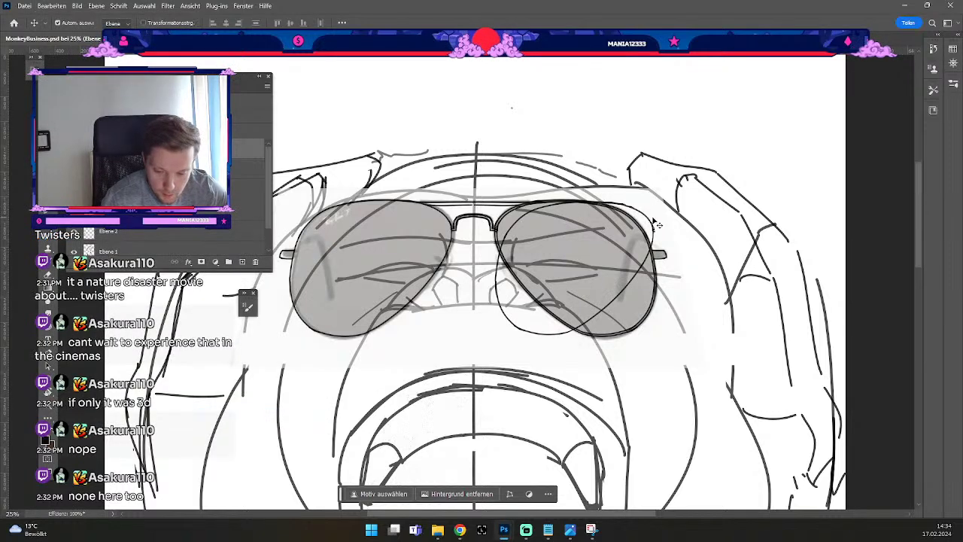
pyautogui.moveTo(649, 220); pyautogui.dragTo(444, 224)
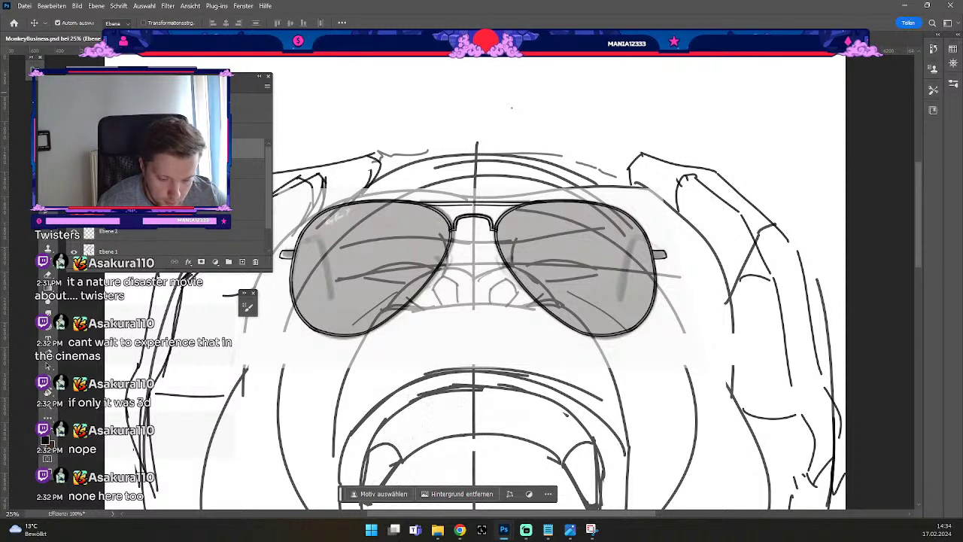
# Delete the sunglasses reference photo layer.
pyautogui.moveTo(189, 148); pyautogui.dragTo(256, 259)
pyautogui.click(255, 261)
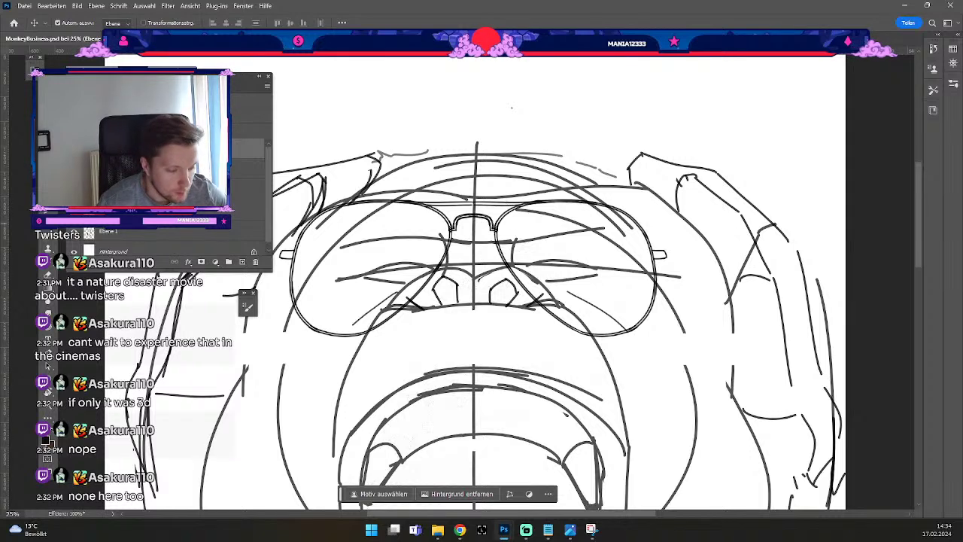
pyautogui.hotkey('ctrl', 'z')
pyautogui.hotkey('ctrl', 'shift', 'z')
# Merge the inner rim layers with the traced sunglasses line art, toggling layer visibility to check which lines each layer holds.
pyautogui.hotkey('ctrl', 'e')
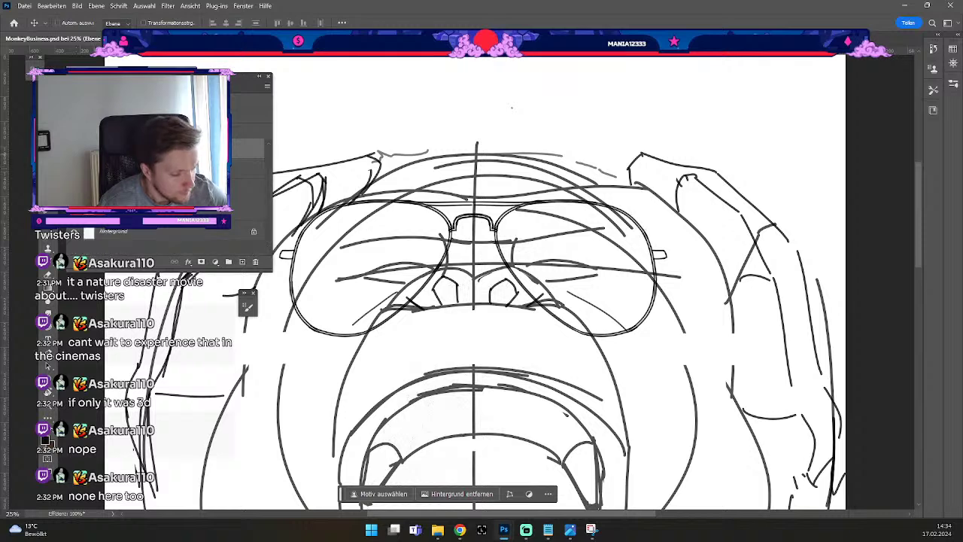
pyautogui.click(74, 149)
pyautogui.click(73, 149)
pyautogui.click(74, 149)
pyautogui.click(74, 149)
pyautogui.hotkey('ctrl', 'e')
# Lower the rough monkey face sketch layer's opacity to 40%.
pyautogui.click(72, 169)
pyautogui.hotkey('ctrl', 'shift', 'z')
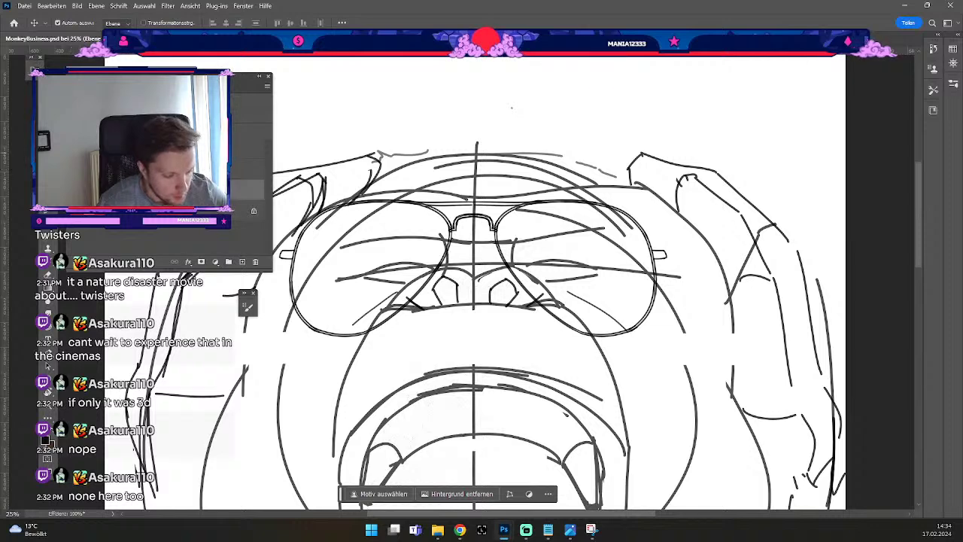
pyautogui.press('4')
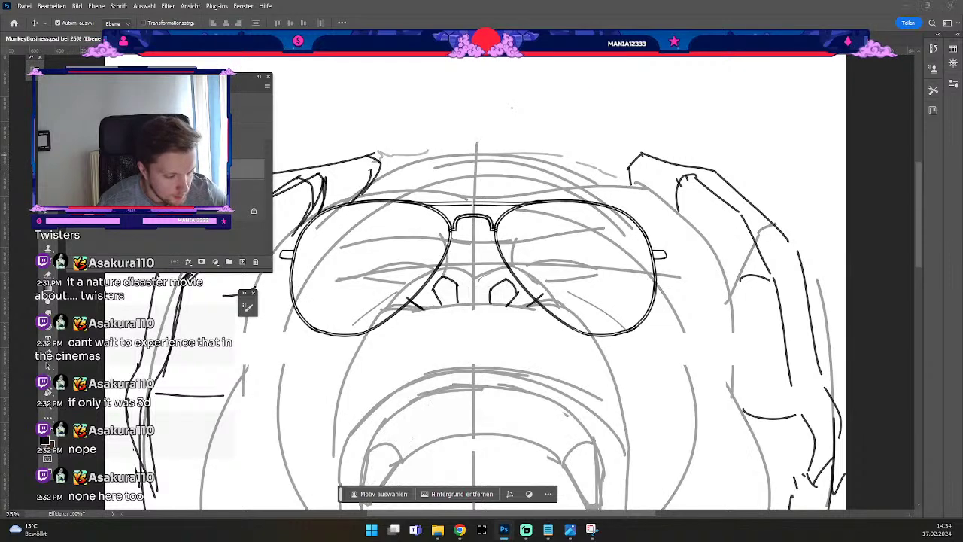
# Set the opacity of the layer holding the dark hand and nose sketch lines to 40 percent.
pyautogui.press('4')
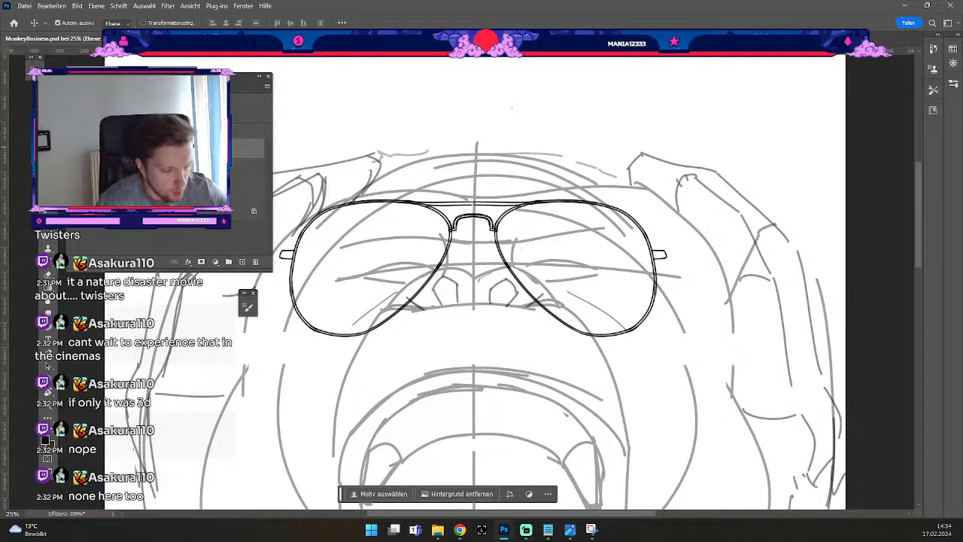
pyautogui.press('b')
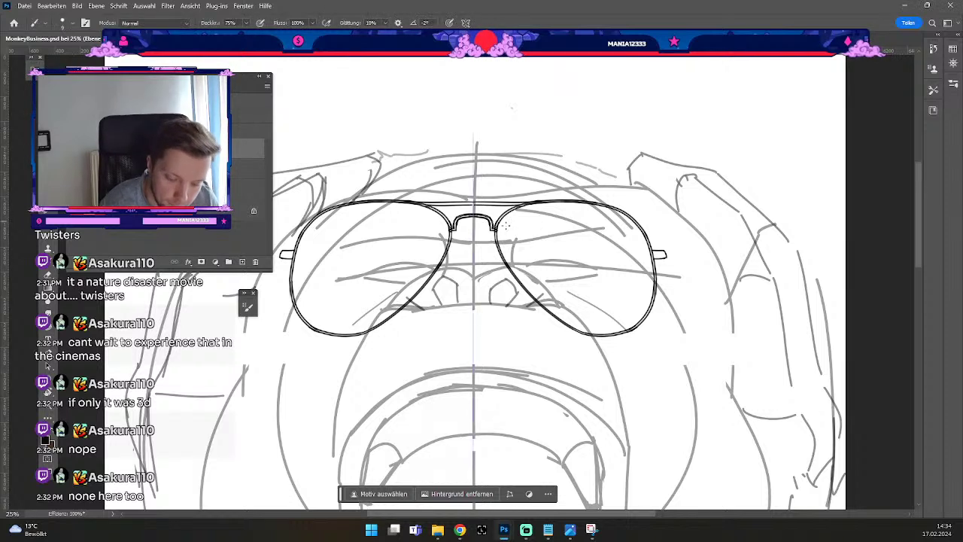
# Try small mirrored eraser strokes along the sunglasses' inner lens edges and upper frame, undoing them.
pyautogui.press('e')
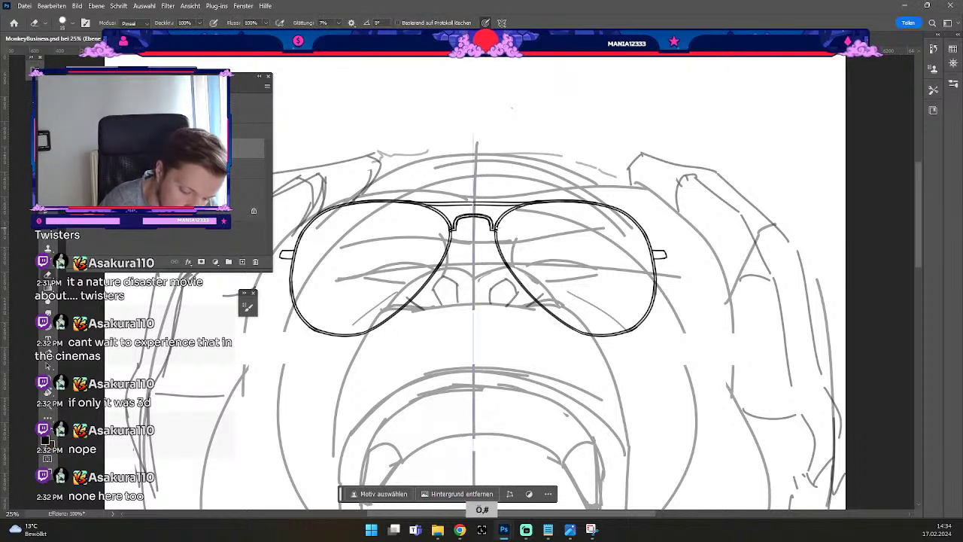
pyautogui.hotkey('ctrl', 'z')
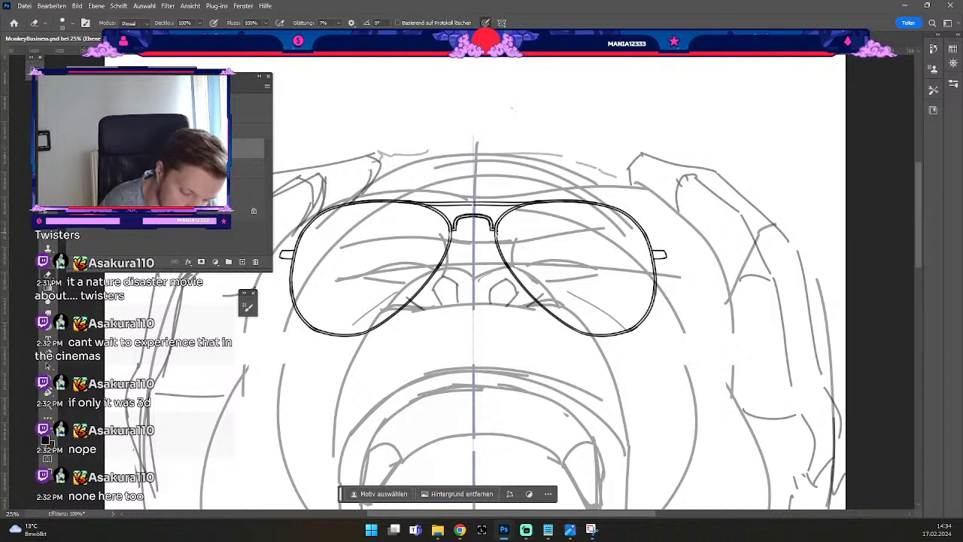
pyautogui.hotkey('ctrl', 'z')
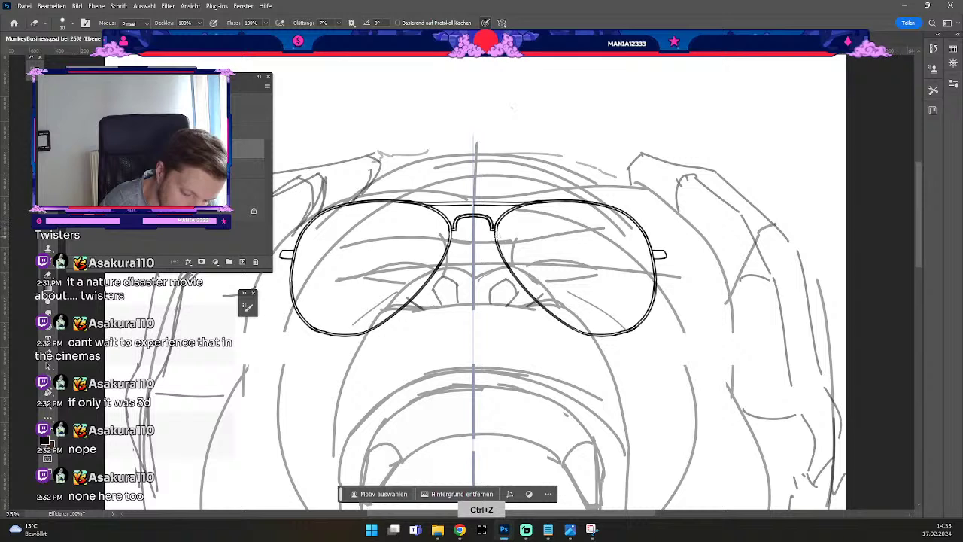
pyautogui.hotkey('ctrl', 'z')
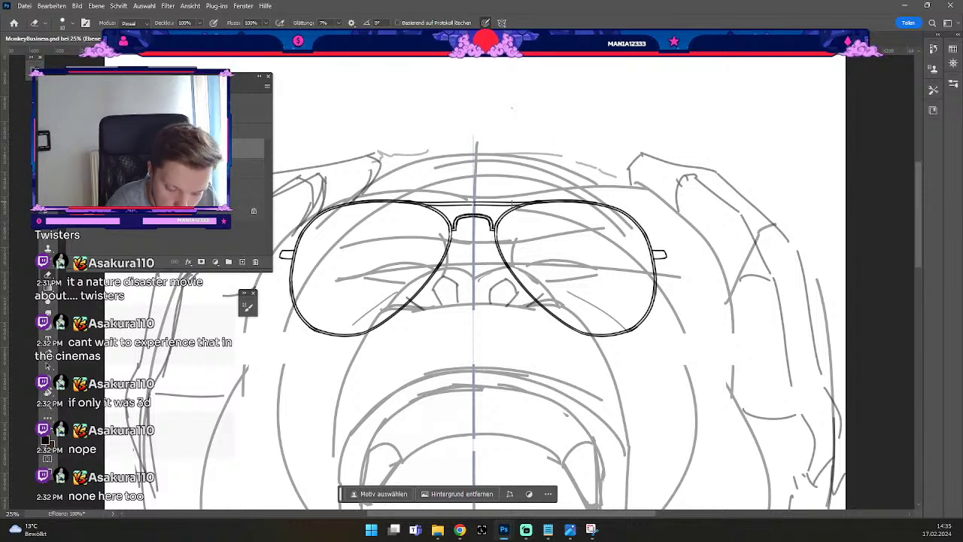
pyautogui.hotkey('ctrl', 'z')
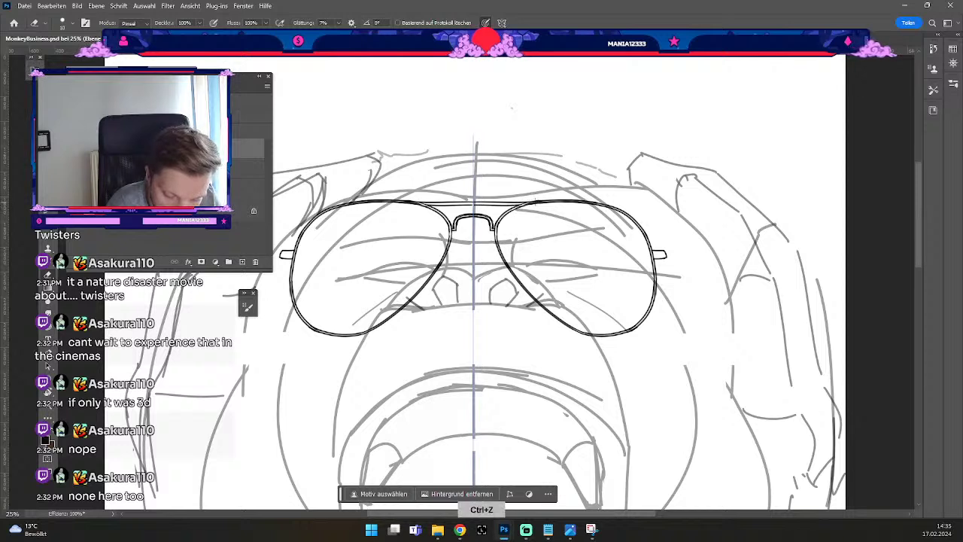
pyautogui.moveTo(527, 204); pyautogui.dragTo(545, 203)
pyautogui.hotkey('ctrl', 'z')
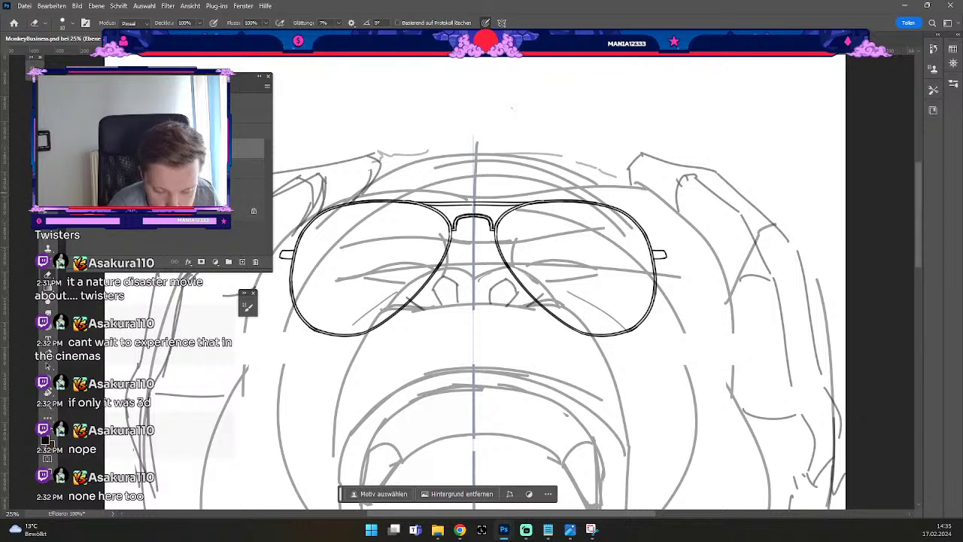
pyautogui.hotkey('ctrl', 'z')
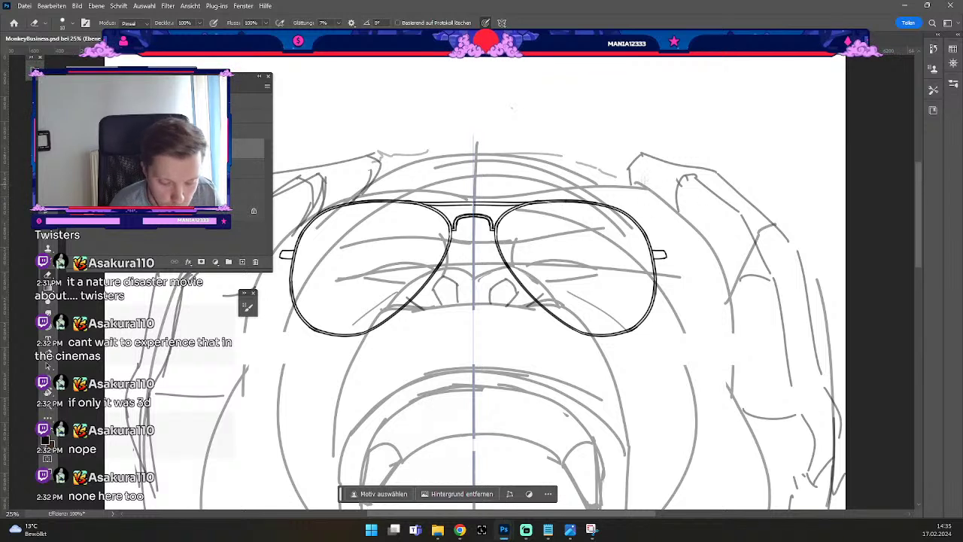
pyautogui.hotkey('ctrl', 'z')
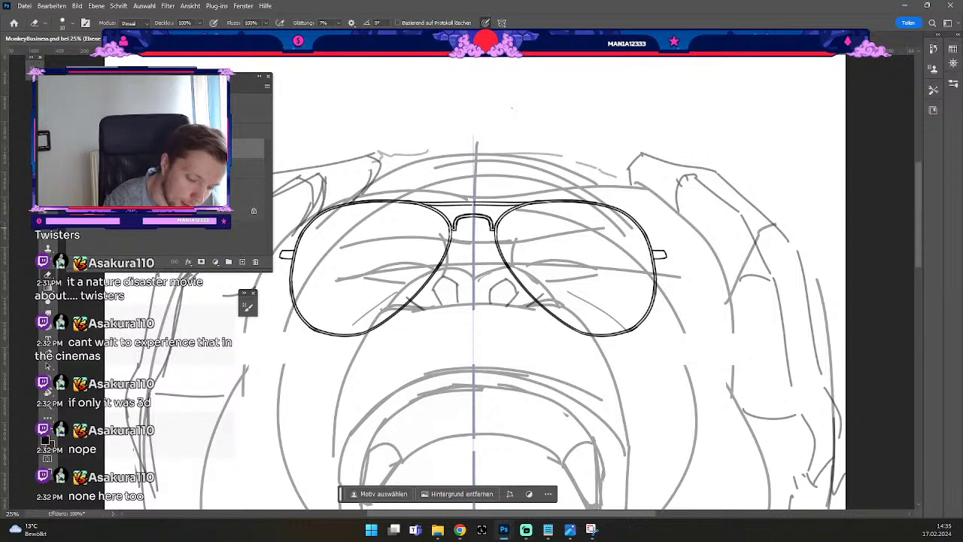
pyautogui.hotkey('ctrl', 'z')
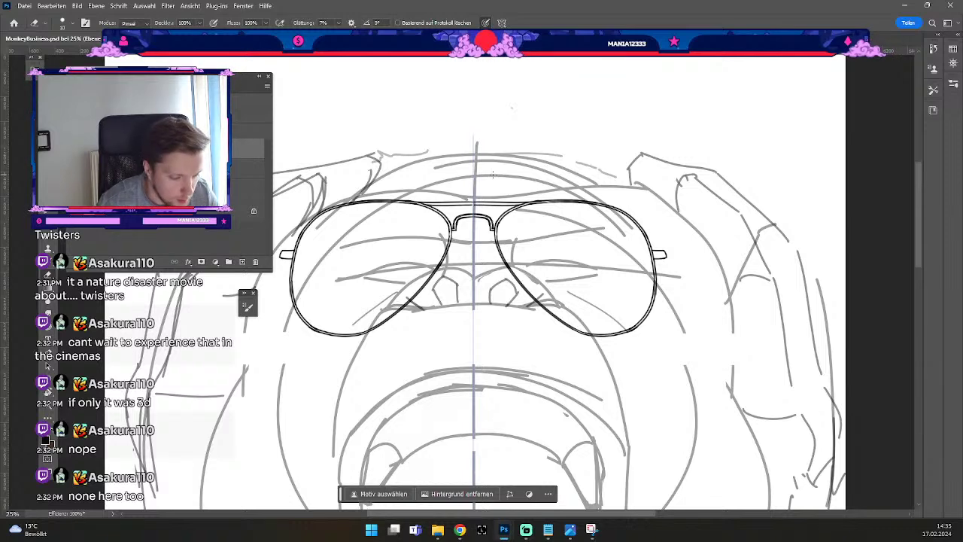
# Turn off the vertical paint symmetry for the drawing.
pyautogui.hotkey('ctrl', '-')
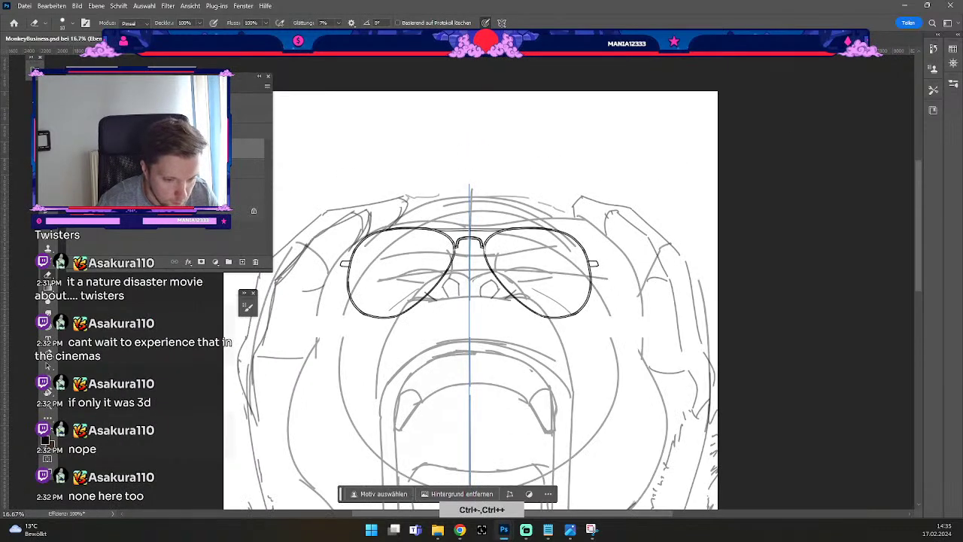
pyautogui.click(502, 23)
pyautogui.click(527, 41)
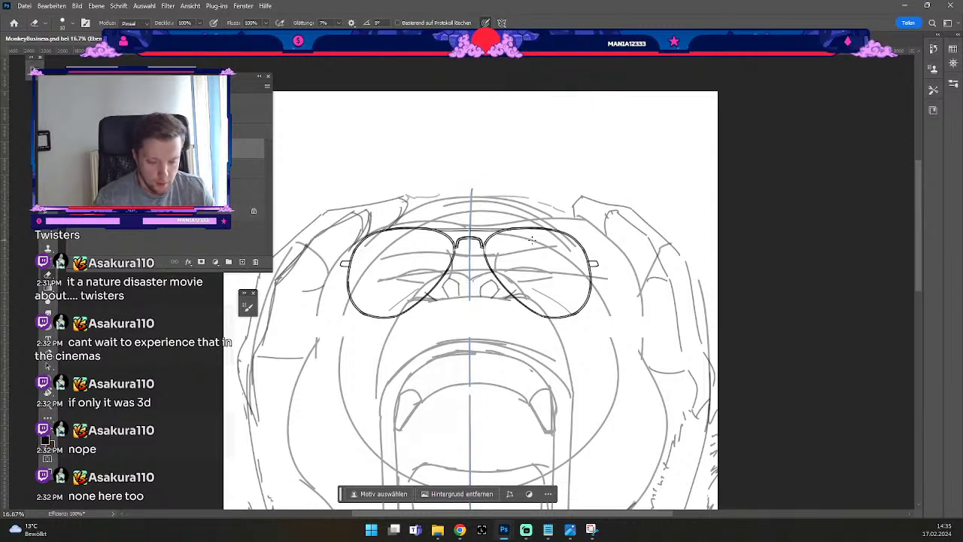
pyautogui.hotkey('ctrl', '-')
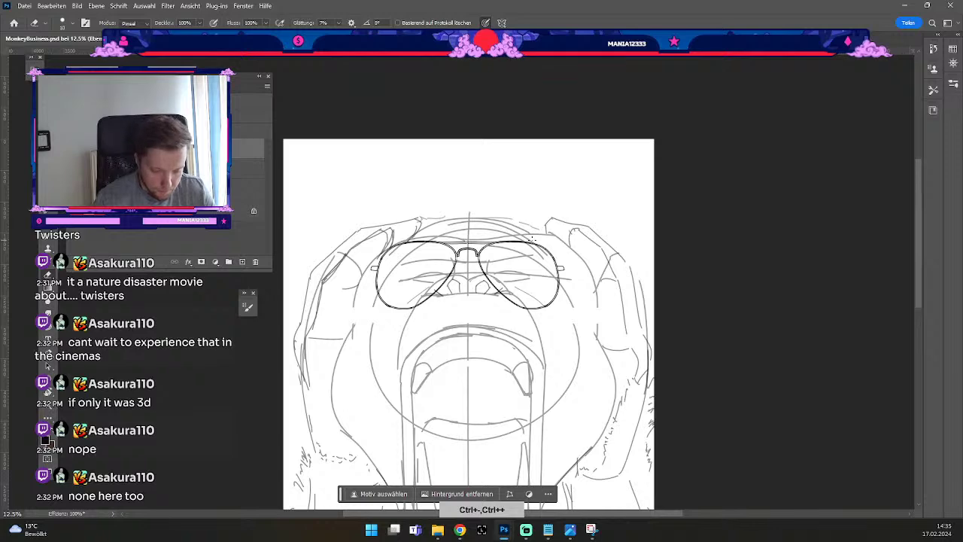
pyautogui.press('space')
pyautogui.moveTo(488, 187); pyautogui.dragTo(503, 131)
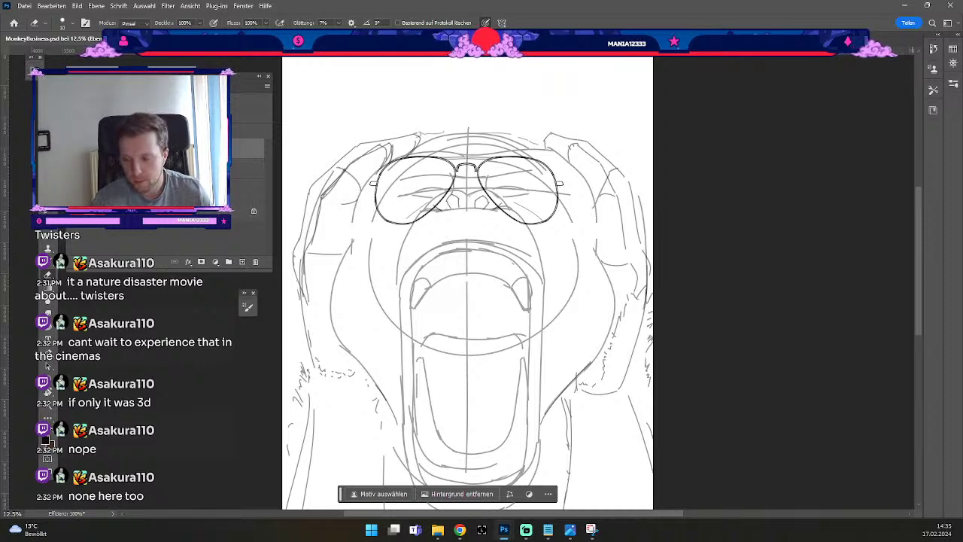
pyautogui.press('super+d')
pyautogui.press('super+d')
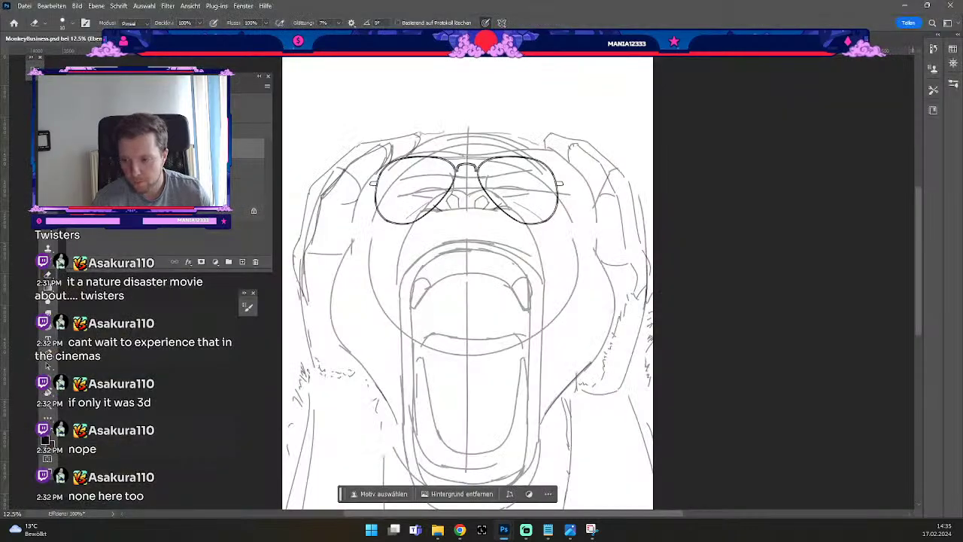
pyautogui.hotkey('alt', 'Tab')
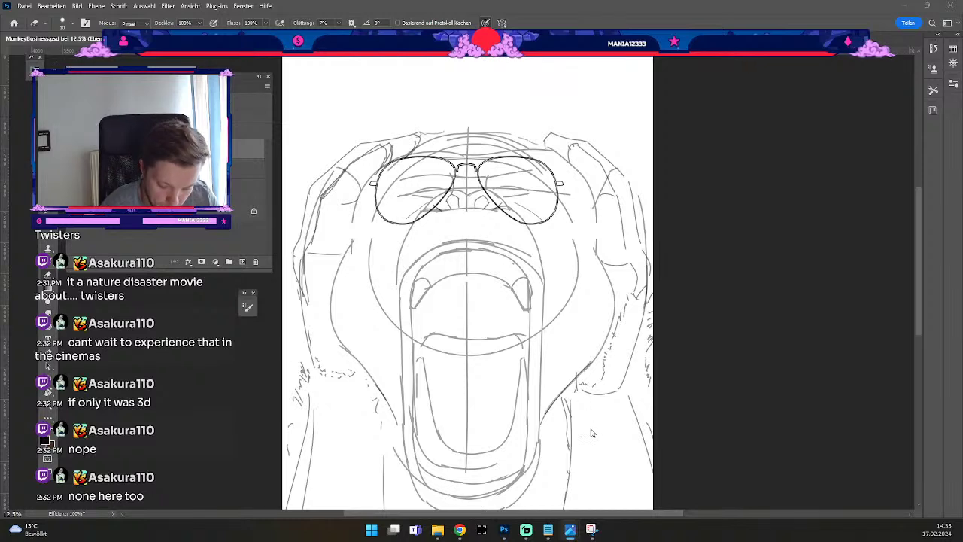
# Switch to the Brush on the faded sketch layer and set its size to 20 px.
pyautogui.press('b')
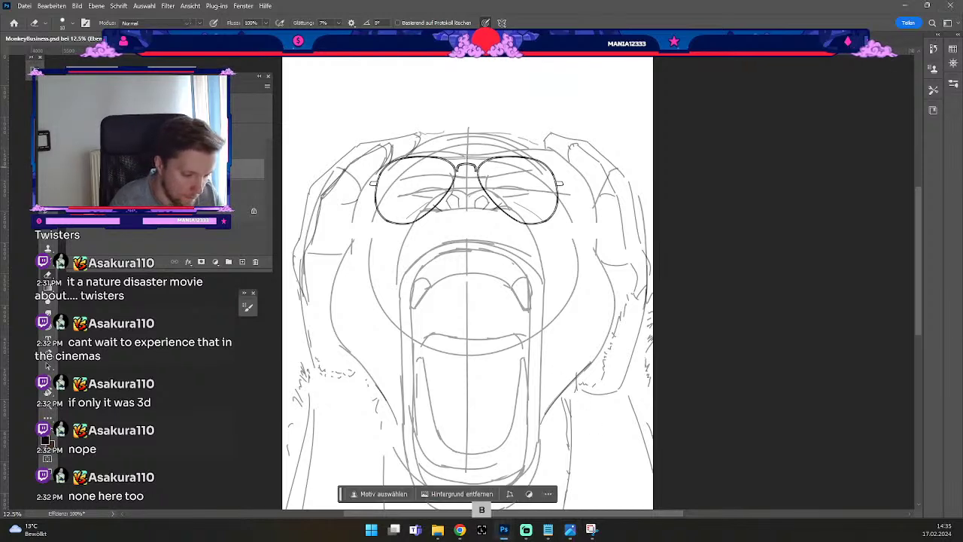
pyautogui.press('space')
pyautogui.moveTo(598, 431); pyautogui.dragTo(576, 323)
pyautogui.press('odiaeresis')
pyautogui.press('#')
# Try a short vertical stroke beside the inner edge of the monkey's right-hand forearm, undoing each attempt.
pyautogui.moveTo(542, 342); pyautogui.dragTo(546, 368)
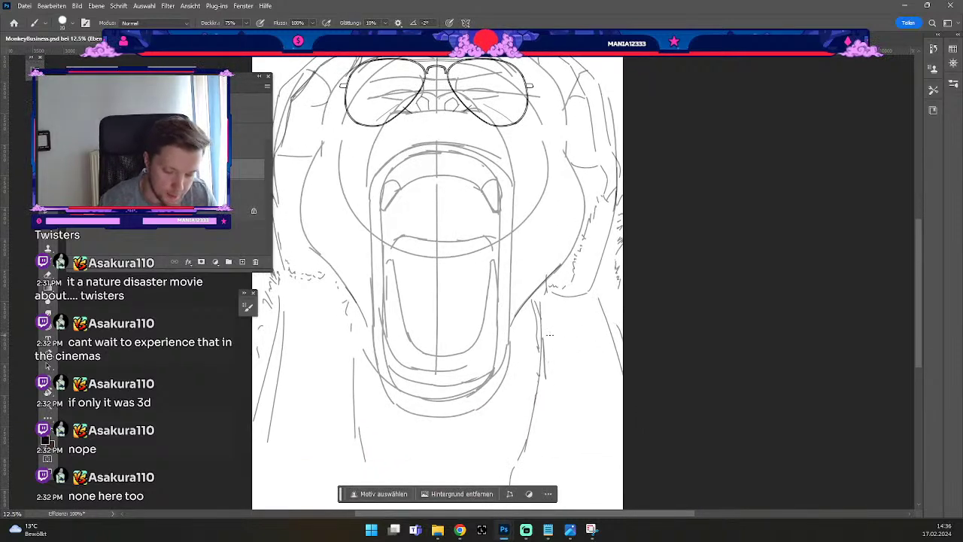
pyautogui.hotkey('ctrl', 'z')
pyautogui.hotkey('ctrl', 'z')
pyautogui.moveTo(544, 348); pyautogui.dragTo(543, 370)
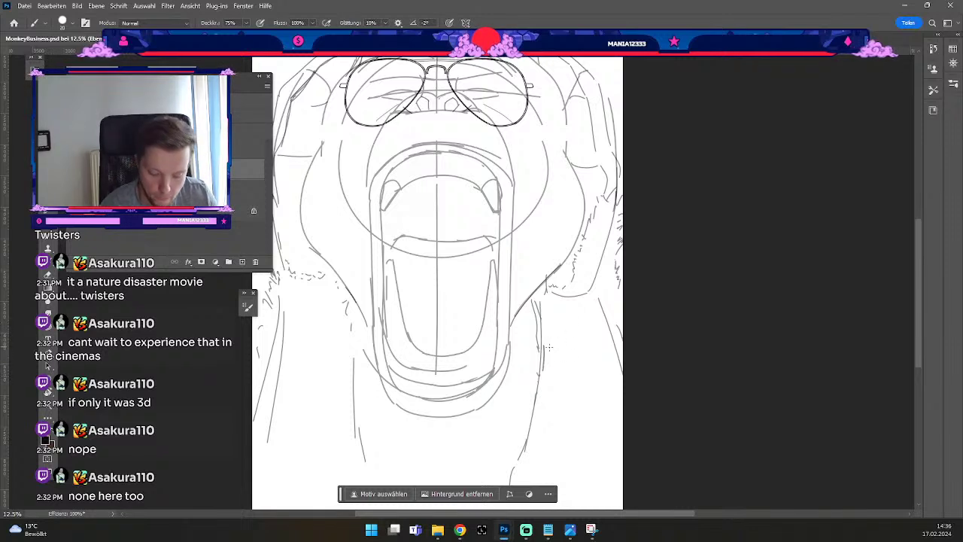
pyautogui.hotkey('ctrl', 'z')
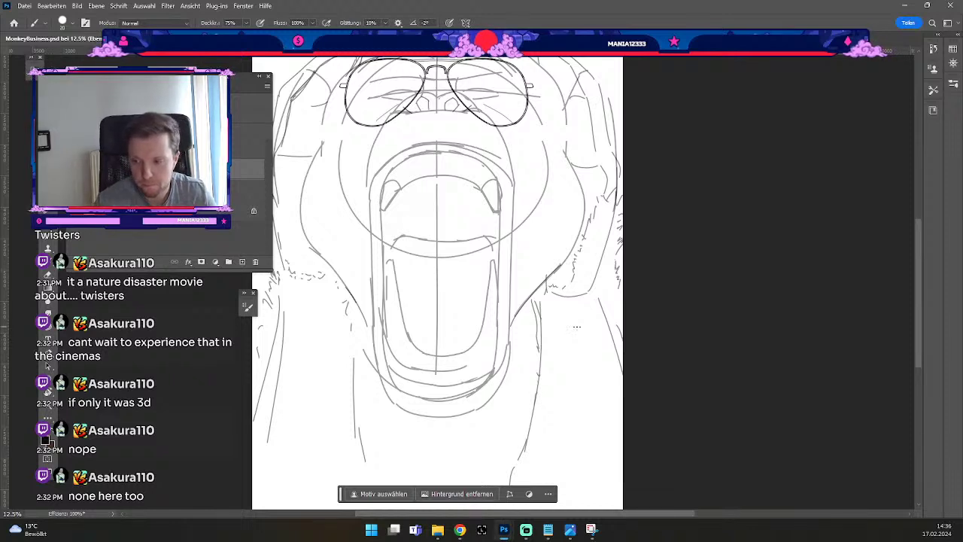
# Try a nearly horizontal line across the middle of the right-hand forearm, undoing each version.
pyautogui.moveTo(549, 360); pyautogui.dragTo(608, 352)
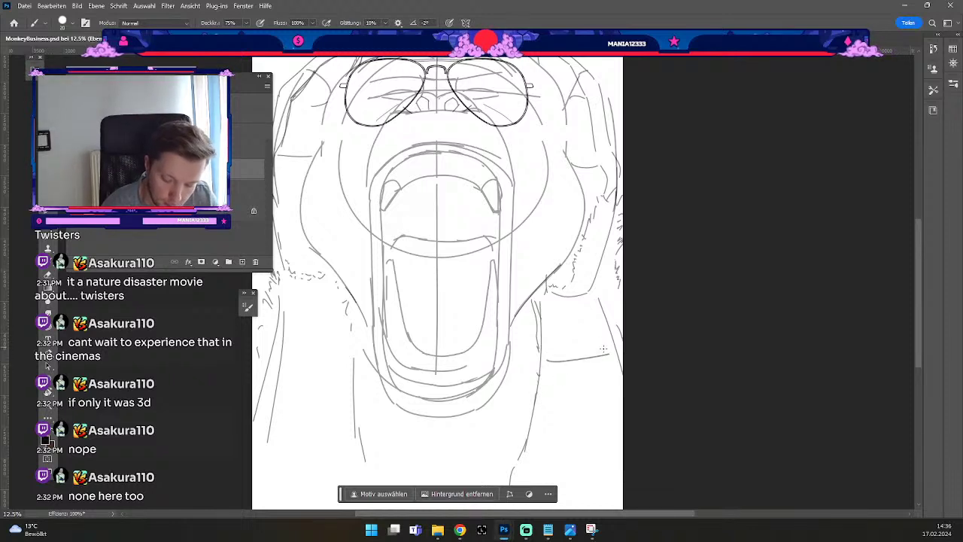
pyautogui.hotkey('ctrl', 'z')
pyautogui.moveTo(543, 361); pyautogui.dragTo(607, 358)
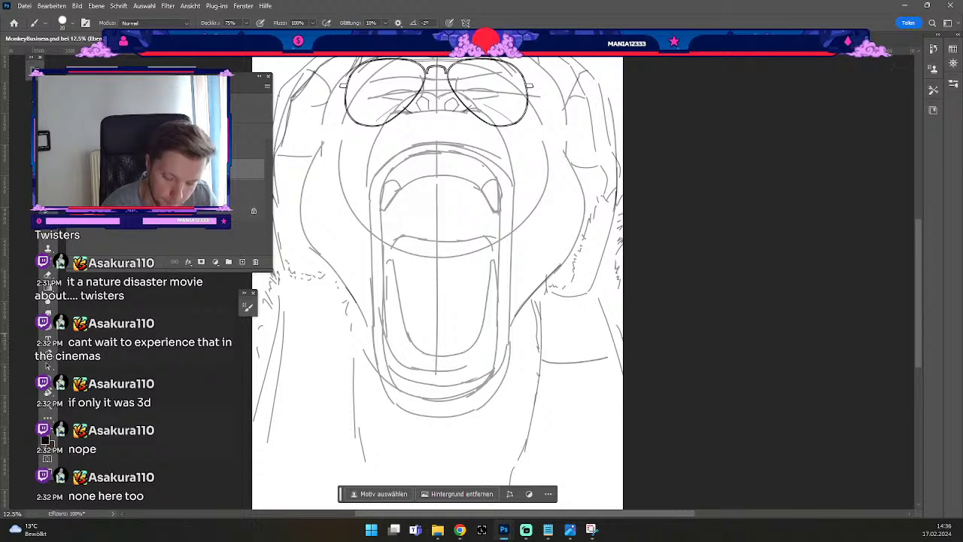
pyautogui.hotkey('ctrl', 'z')
pyautogui.moveTo(545, 361); pyautogui.dragTo(604, 355)
pyautogui.hotkey('ctrl', 'z')
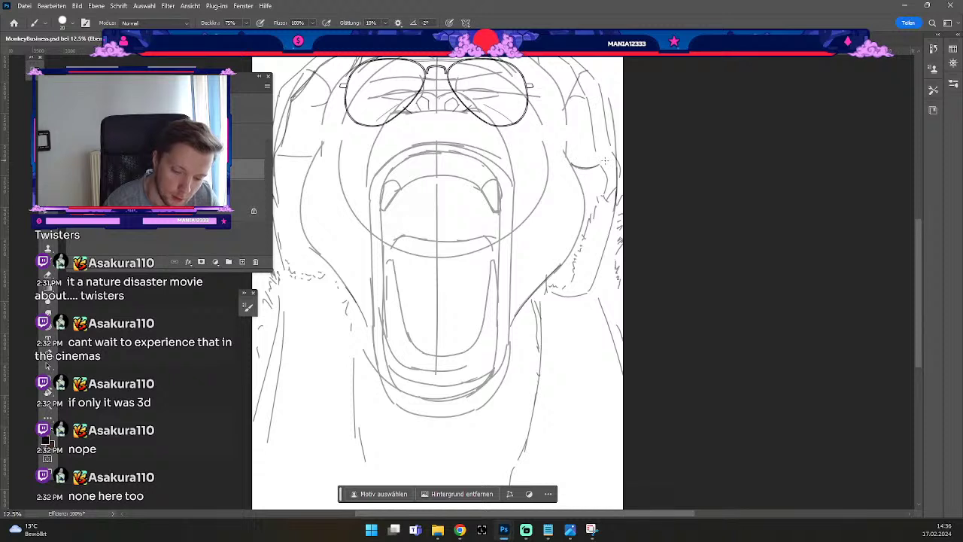
# Try a stroke along the lower edge of the wrist above the right-hand forearm and undo it.
pyautogui.hotkey('ctrl', 'z')
pyautogui.moveTo(549, 292); pyautogui.dragTo(592, 295)
pyautogui.hotkey('ctrl', 'z')
pyautogui.press('b')
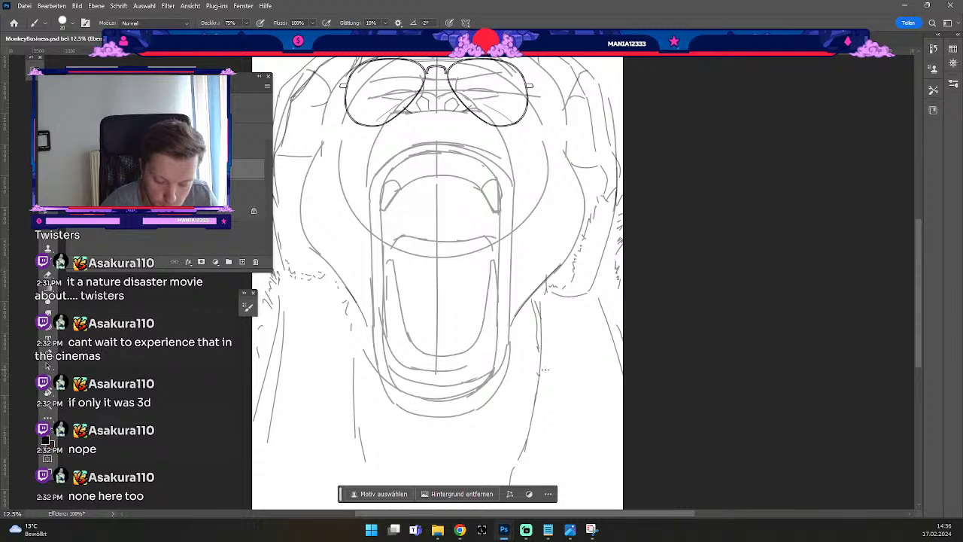
# Try a slightly lower line across the right-hand forearm, undoing versions and erasing the remaining stroke.
pyautogui.hotkey('ctrl', 'z')
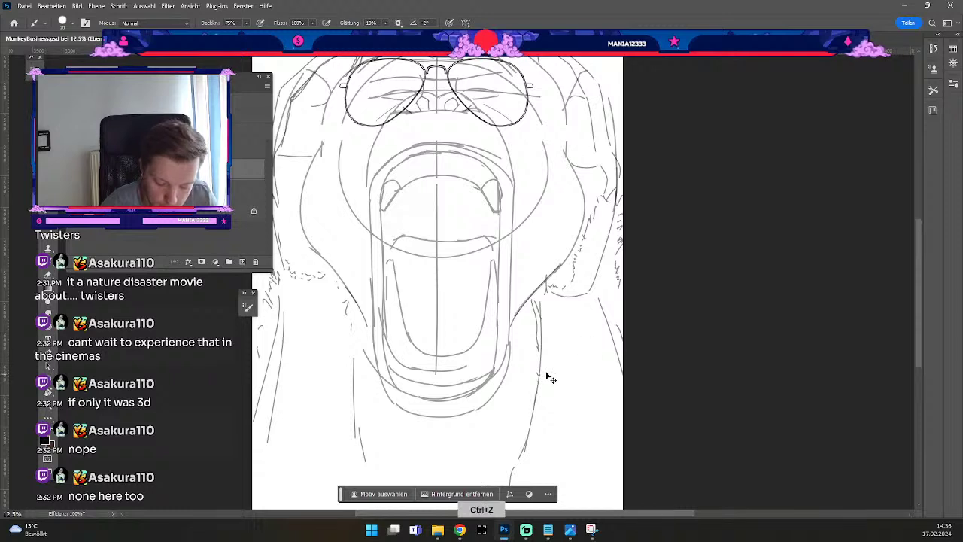
pyautogui.press('b')
pyautogui.moveTo(542, 372); pyautogui.dragTo(623, 354)
pyautogui.hotkey('ctrl', 'z')
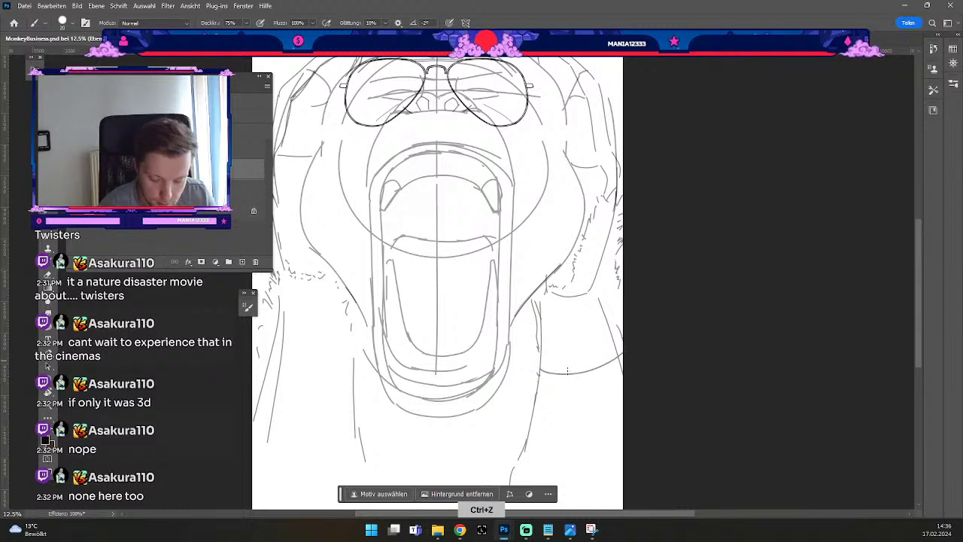
pyautogui.moveTo(544, 375); pyautogui.dragTo(611, 374)
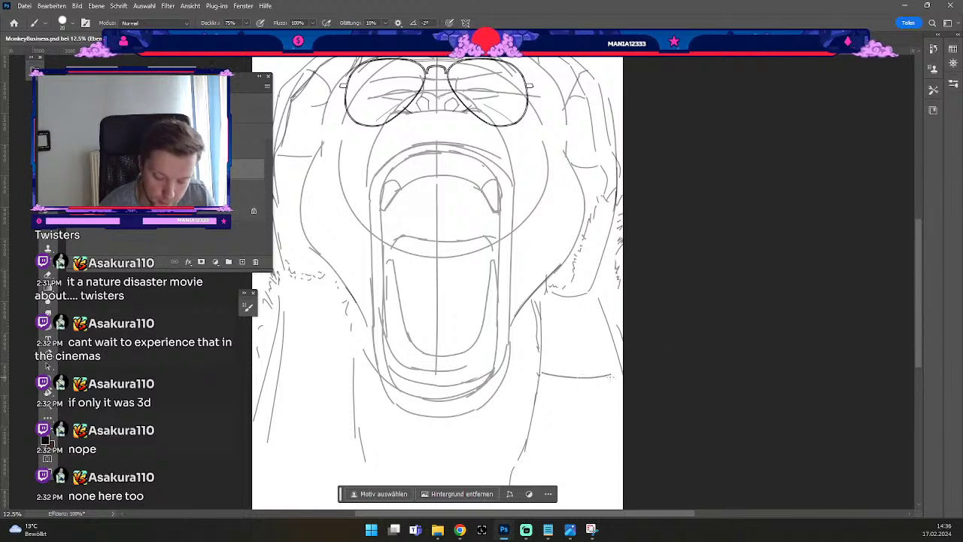
pyautogui.hotkey('ctrl', 'z')
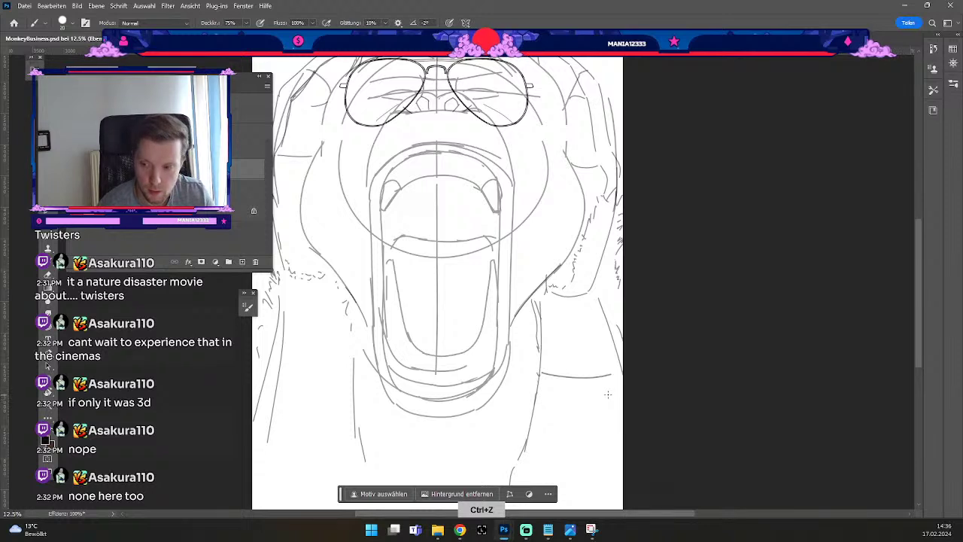
pyautogui.press('e')
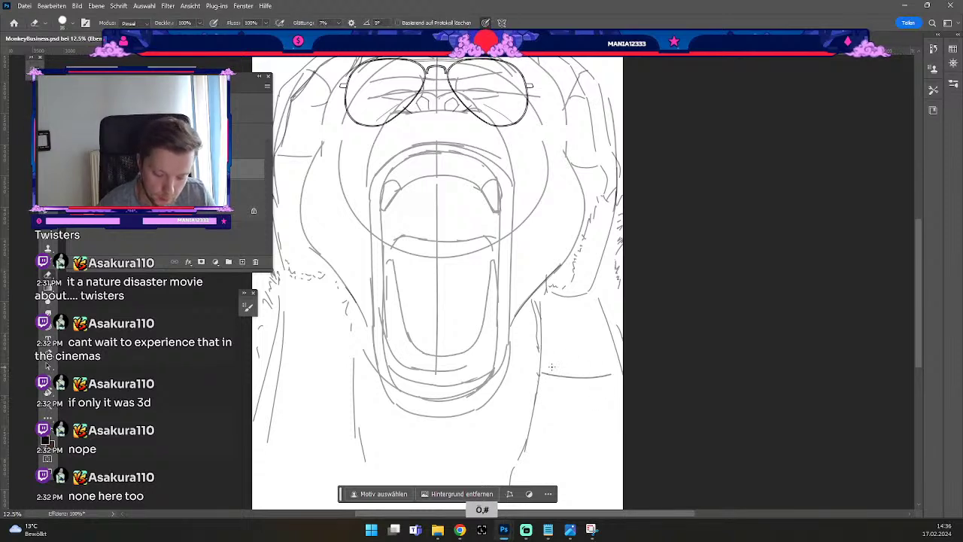
pyautogui.moveTo(542, 374)
pyautogui.mouseDown()
pyautogui.moveTo(613, 375)
pyautogui.moveTo(569, 379)
pyautogui.mouseUp()
# Draw a slightly curved line across the top of the right-hand forearm, just below the wrist, undoing rejected versions.
pyautogui.press('b')
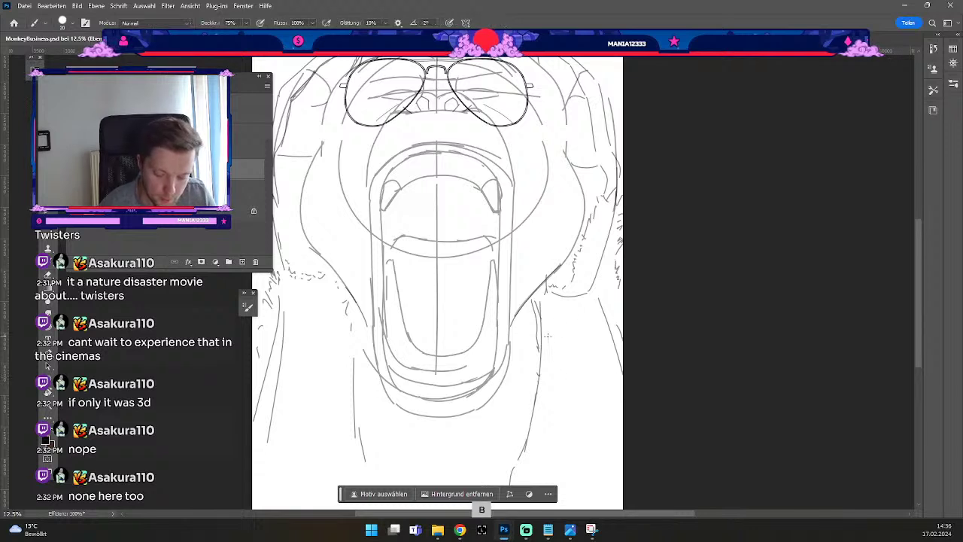
pyautogui.moveTo(546, 309); pyautogui.dragTo(608, 307)
pyautogui.hotkey('ctrl', 'z')
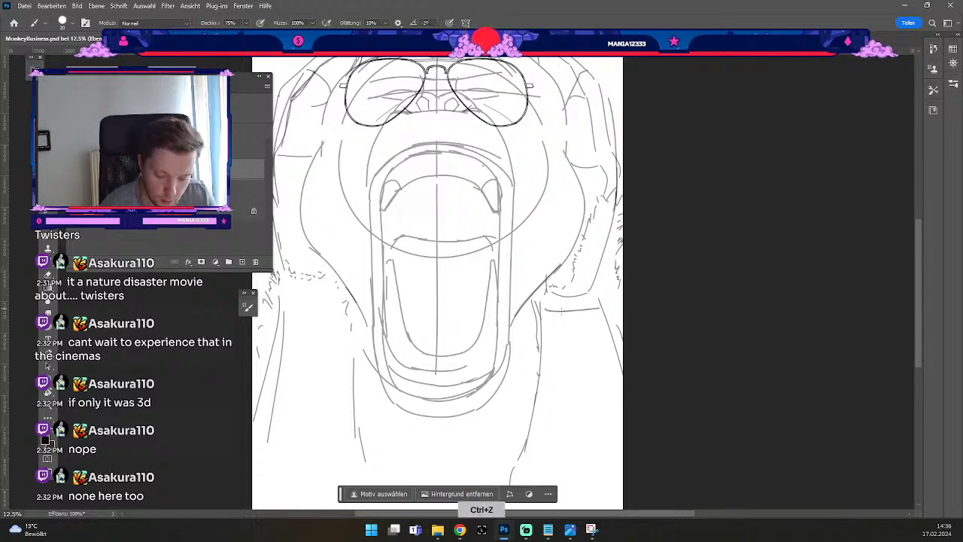
pyautogui.moveTo(544, 313); pyautogui.dragTo(601, 316)
pyautogui.hotkey('ctrl', 'z')
pyautogui.moveTo(543, 312); pyautogui.dragTo(619, 313)
pyautogui.hotkey('ctrl', 'z')
pyautogui.moveTo(542, 313); pyautogui.dragTo(595, 311)
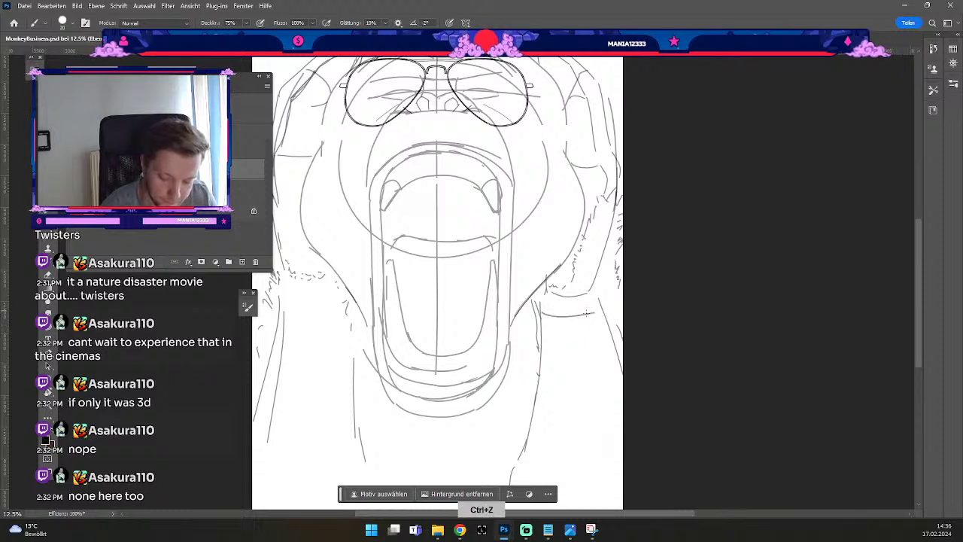
# Draw the inner edge and lower line of a wristband around the right-hand forearm, undoing rejected versions.
pyautogui.press('b')
pyautogui.moveTo(540, 313); pyautogui.dragTo(536, 348)
pyautogui.hotkey('ctrl', 'z')
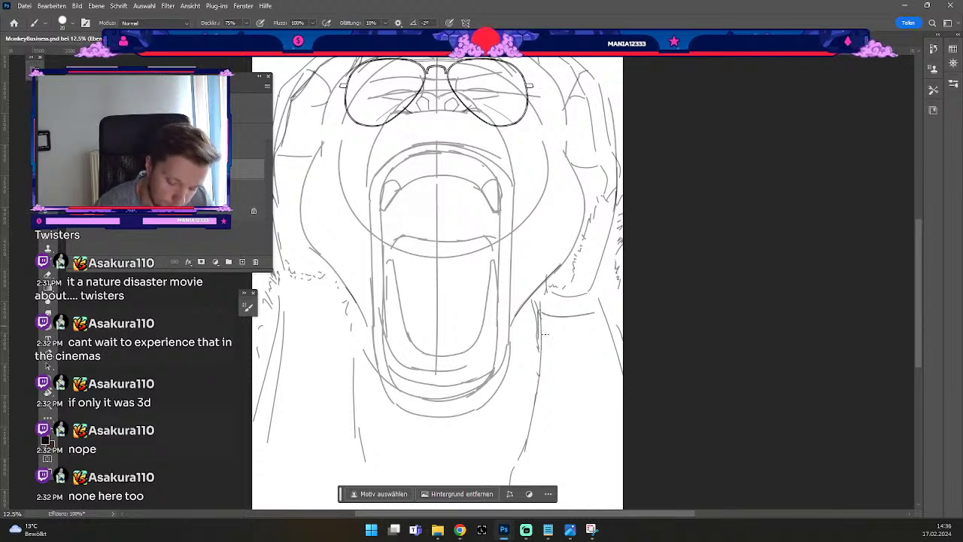
pyautogui.hotkey('ctrl', 'z')
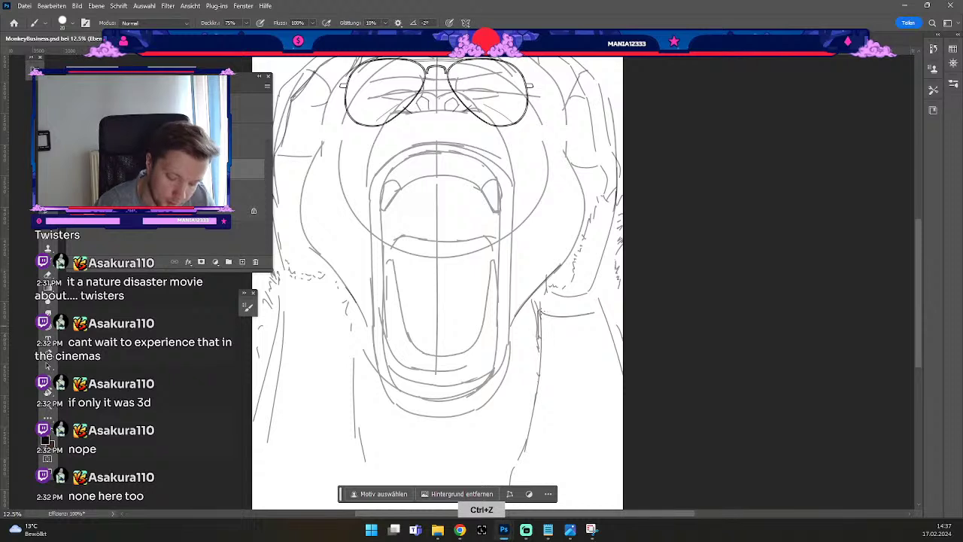
pyautogui.moveTo(540, 337)
pyautogui.mouseDown()
pyautogui.moveTo(593, 344)
pyautogui.moveTo(581, 342)
pyautogui.mouseUp()
pyautogui.hotkey('ctrl', 'z')
pyautogui.hotkey('ctrl', 'z')
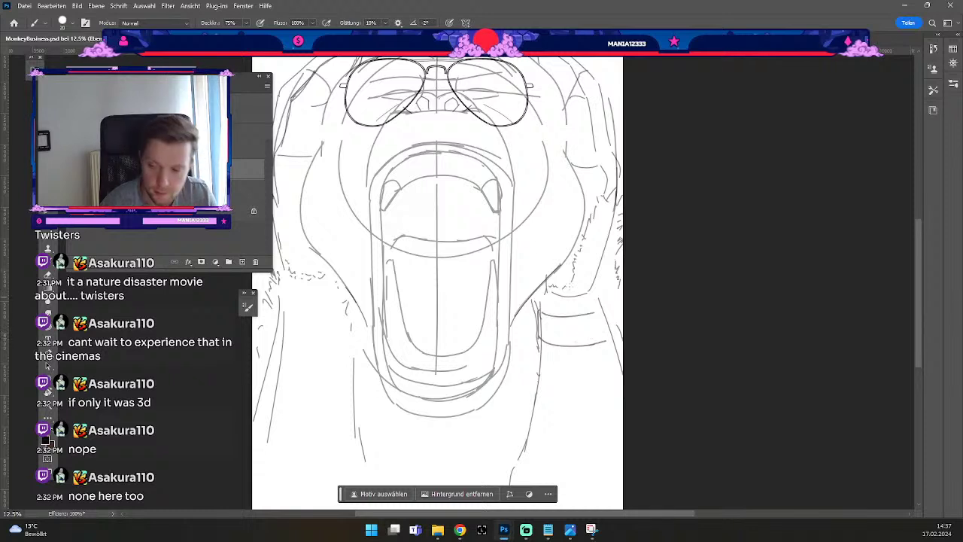
# Adjust the brush size and draw a short vertical line across the wristband near its outer end, undoing rejected strokes.
pyautogui.press('odiaeresis')
pyautogui.hotkey('ctrl', 'z')
pyautogui.press('#')
pyautogui.moveTo(593, 315); pyautogui.dragTo(598, 343)
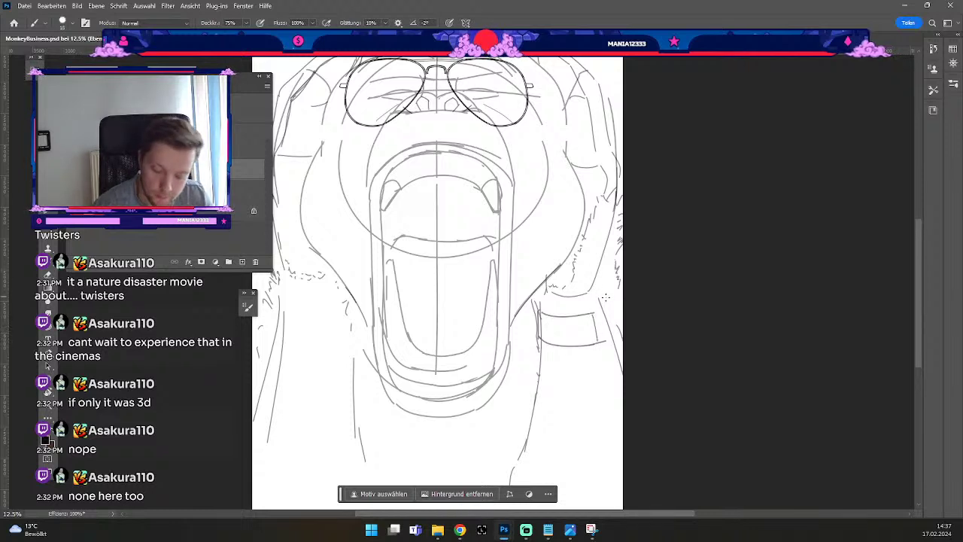
pyautogui.hotkey('ctrl', 'z')
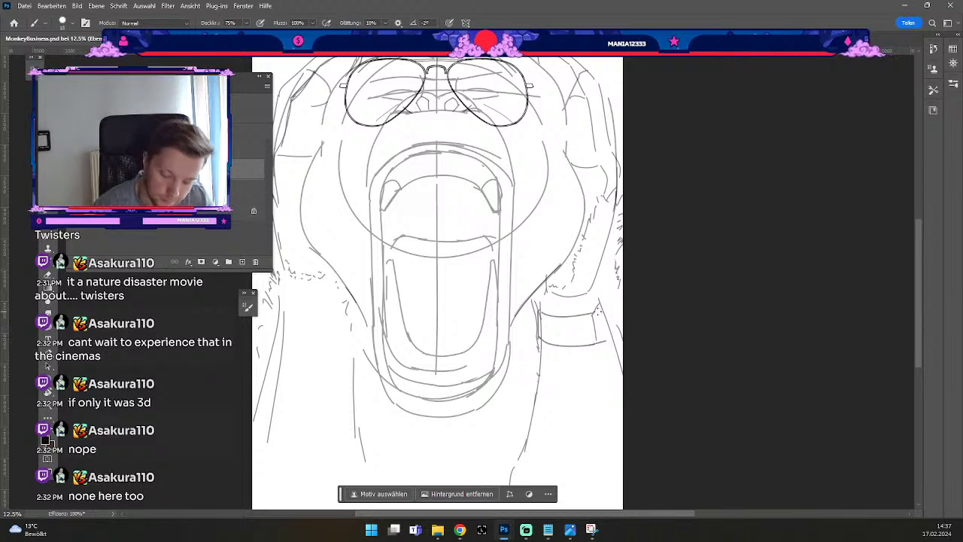
pyautogui.hotkey('ctrl', 'z')
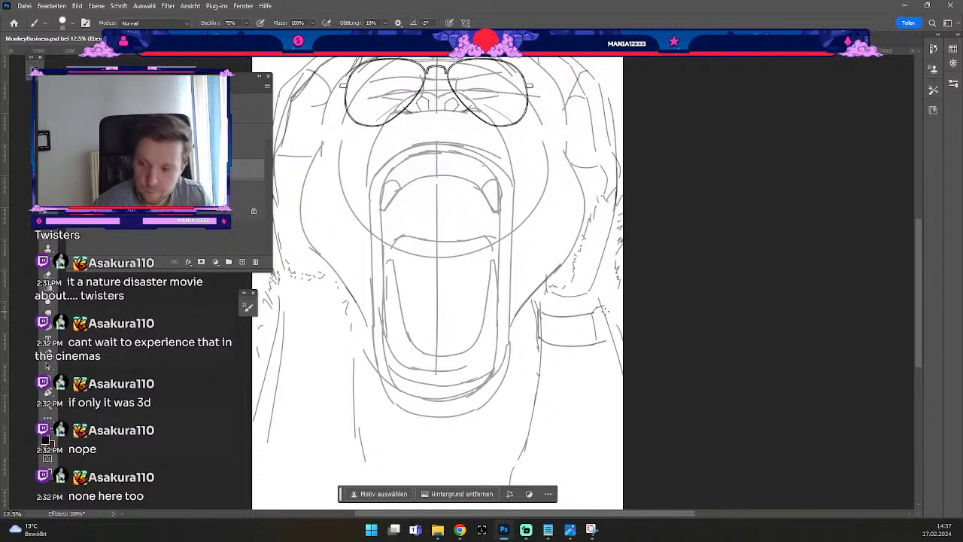
# Draw the curved outline of a watch case at the outer end of the wristband, undoing rejected strokes.
pyautogui.hotkey('ctrl', 'z')
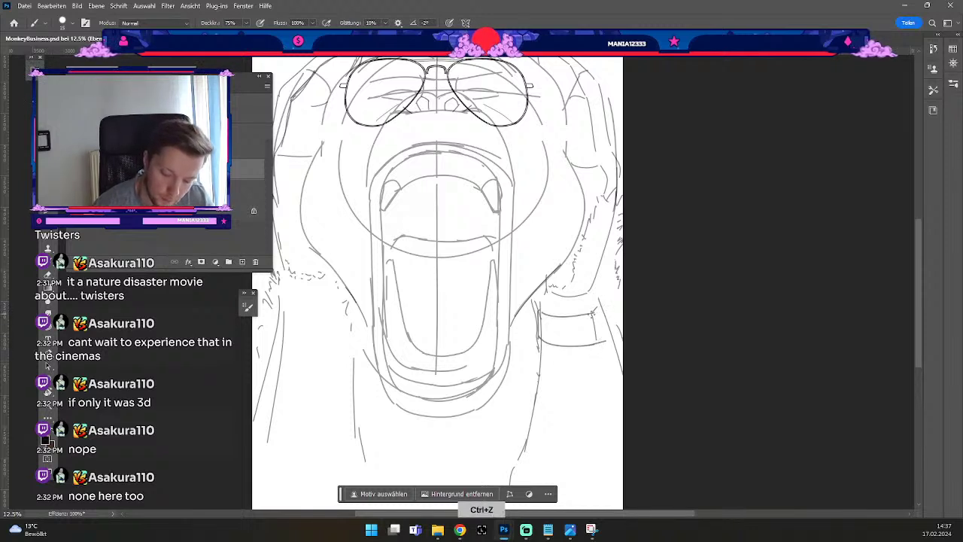
pyautogui.hotkey('ctrl', 'z')
pyautogui.moveTo(594, 311); pyautogui.dragTo(599, 305)
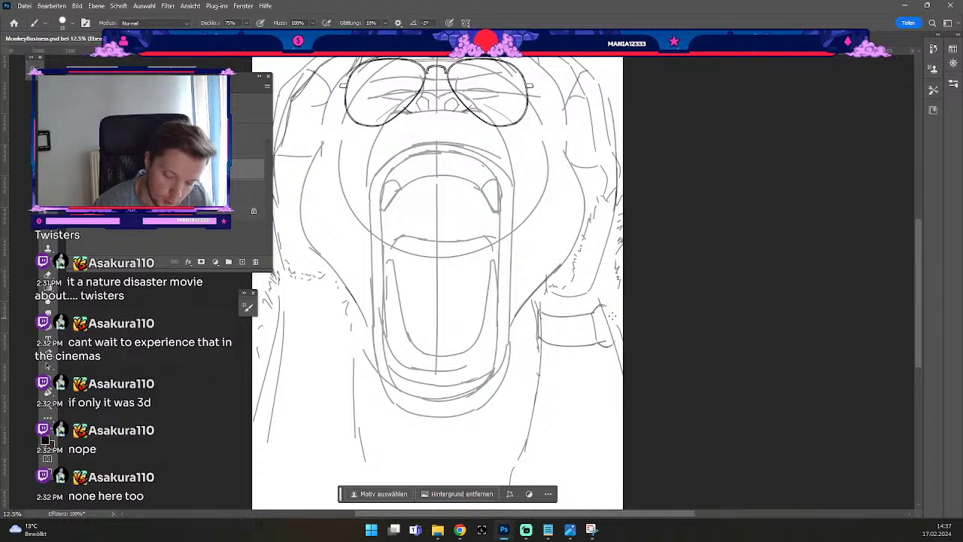
pyautogui.hotkey('ctrl', 'z')
pyautogui.moveTo(607, 307); pyautogui.dragTo(614, 343)
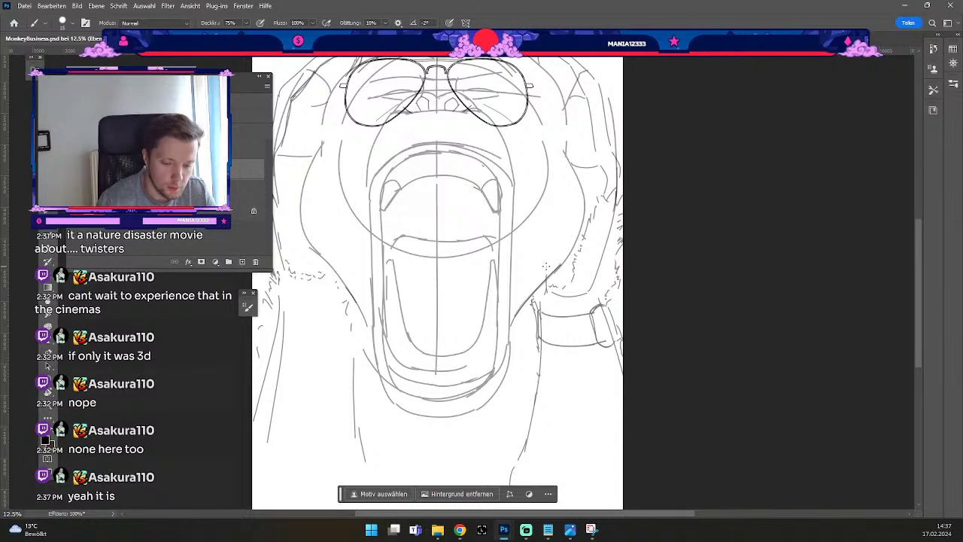
# Select the layer below the current one and sketch a row of rounded teeth along the upper jaw, undoing rejected strokes.
pyautogui.hotkey('ctrl', '-')
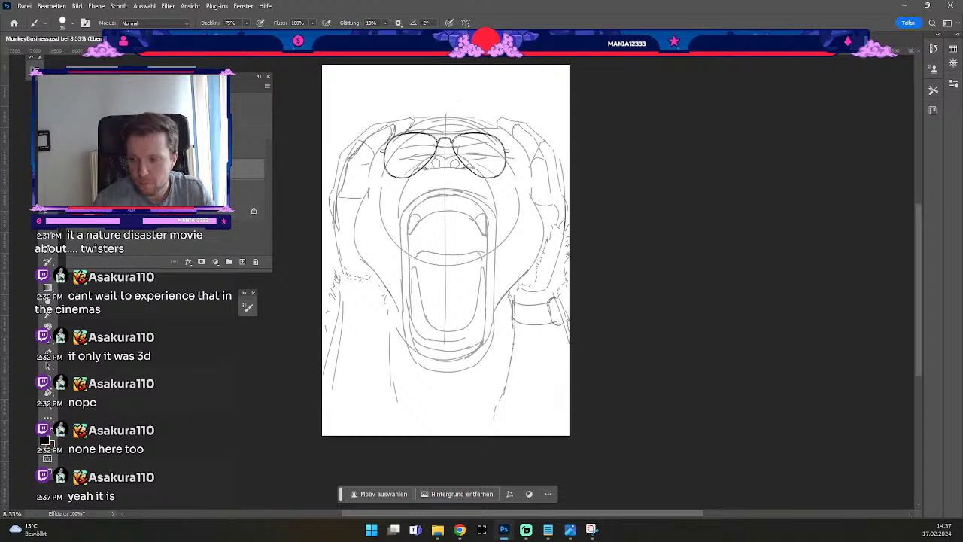
pyautogui.hotkey('alt', 'Tab')
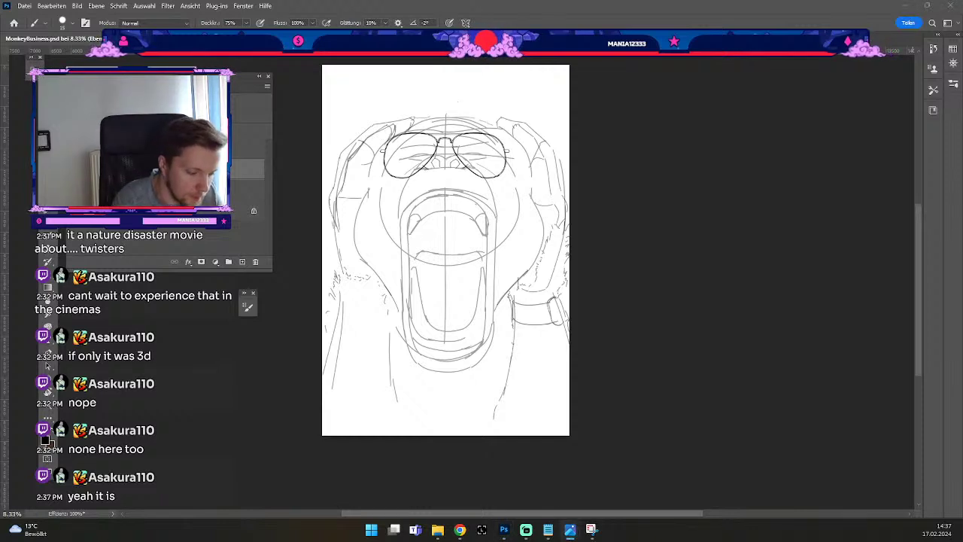
pyautogui.click(151, 189)
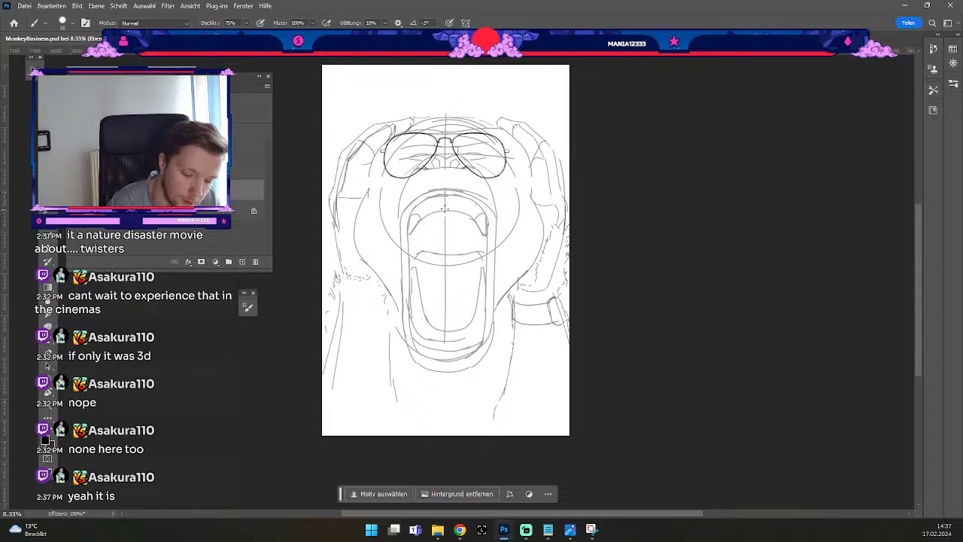
pyautogui.hotkey('ctrl', 'z')
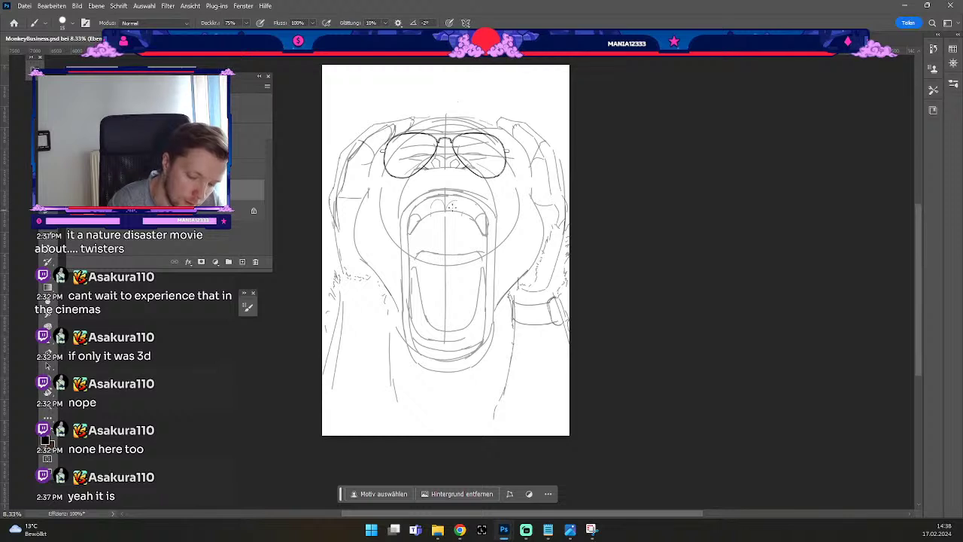
pyautogui.hotkey('ctrl', 'z')
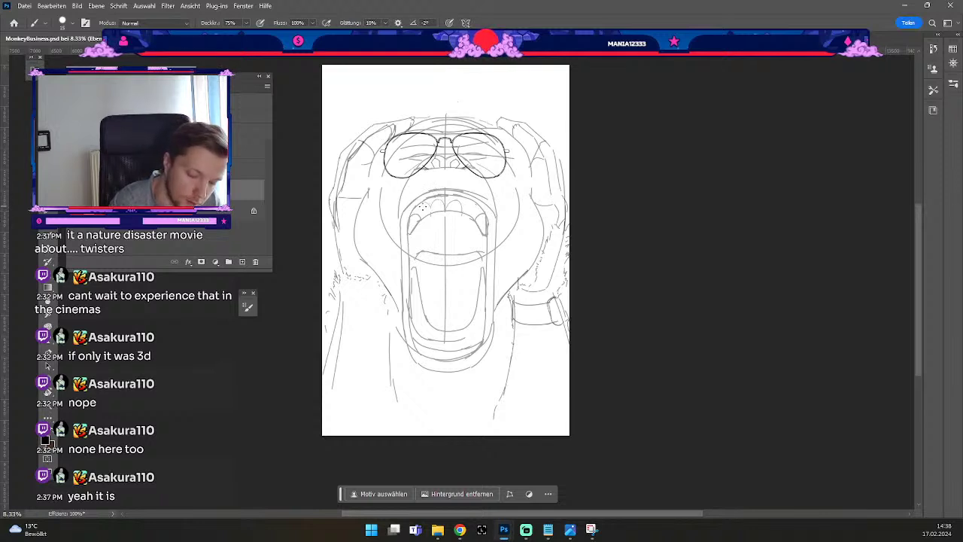
pyautogui.hotkey('ctrl', 'z')
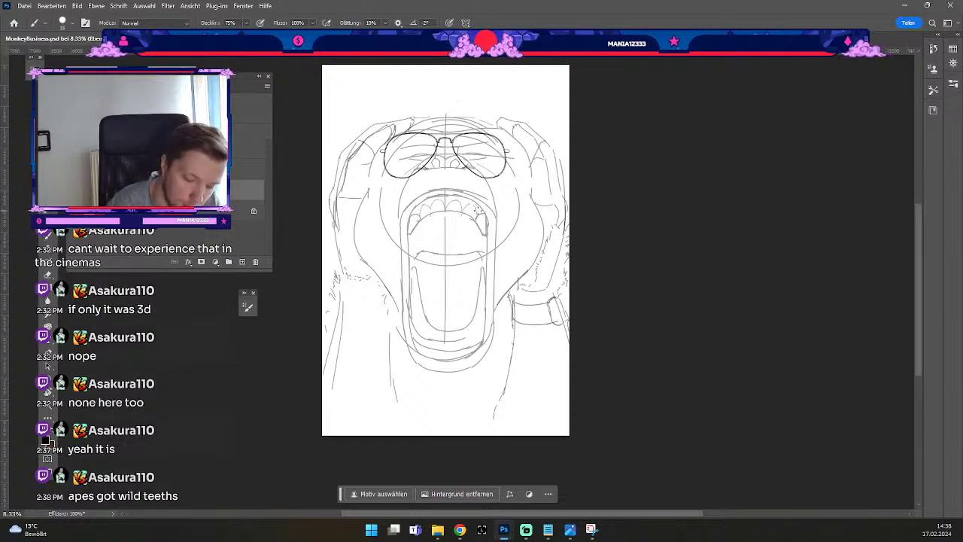
pyautogui.hotkey('ctrl', 'z')
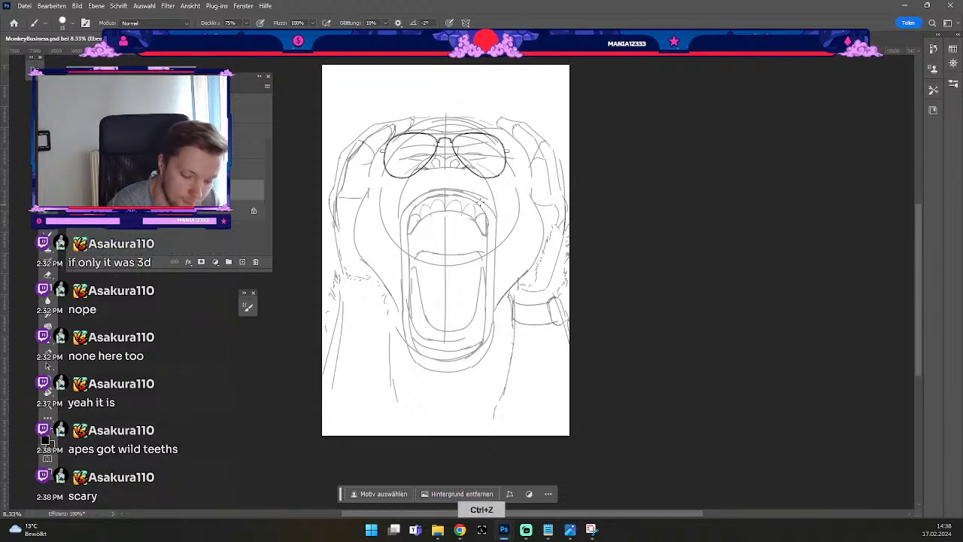
# Sketch a row of small U-shaped front teeth along the lower jaw, undoing rejected strokes.
pyautogui.press('b')
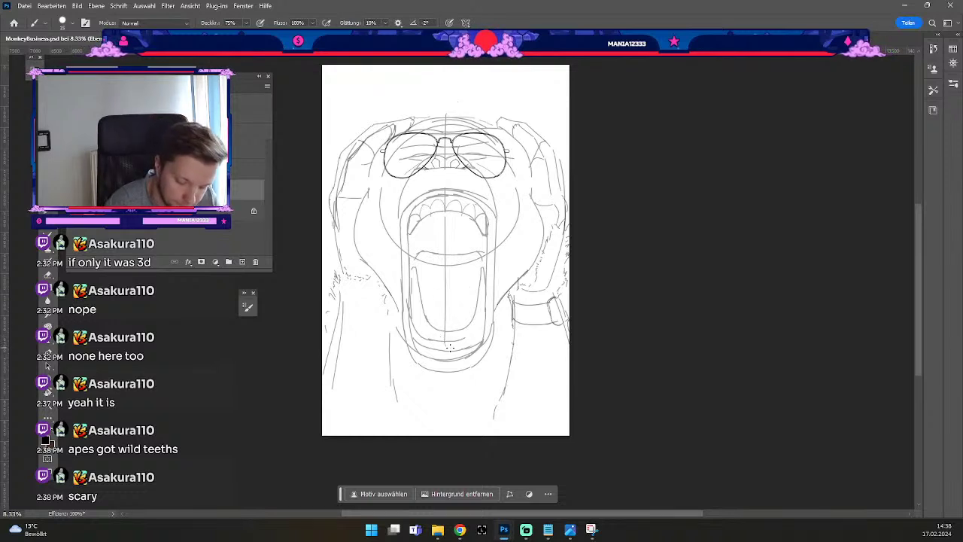
pyautogui.hotkey('ctrl', 'z')
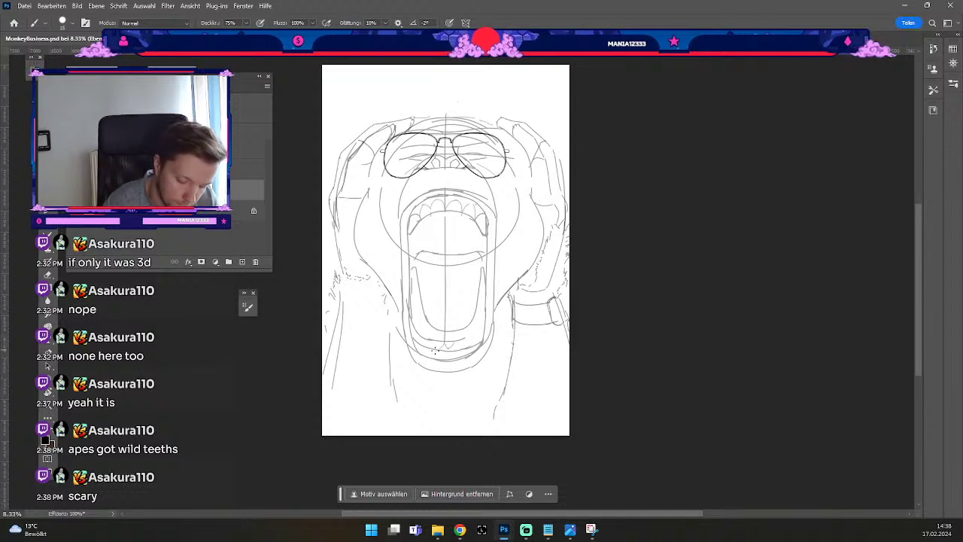
pyautogui.hotkey('ctrl', 'z')
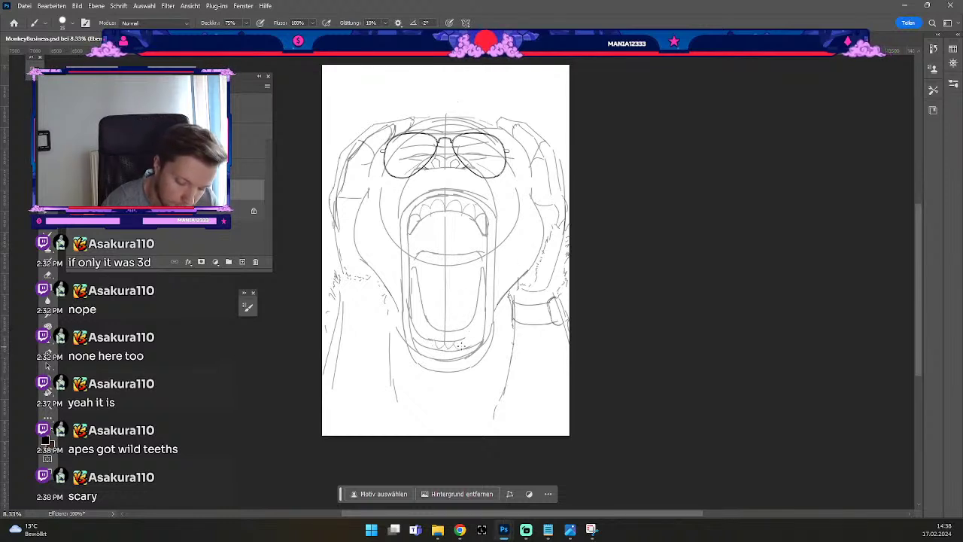
pyautogui.hotkey('ctrl', 'z')
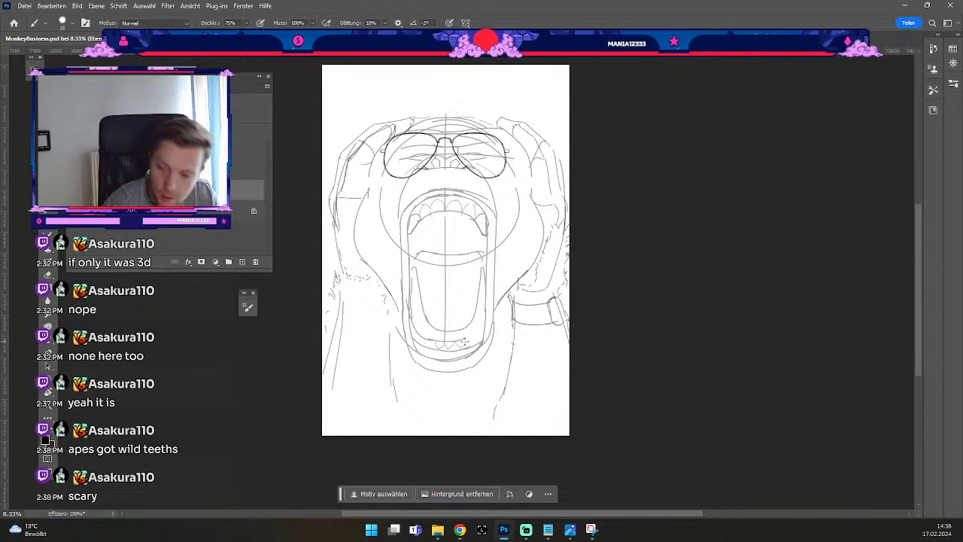
pyautogui.hotkey('ctrl', 'z')
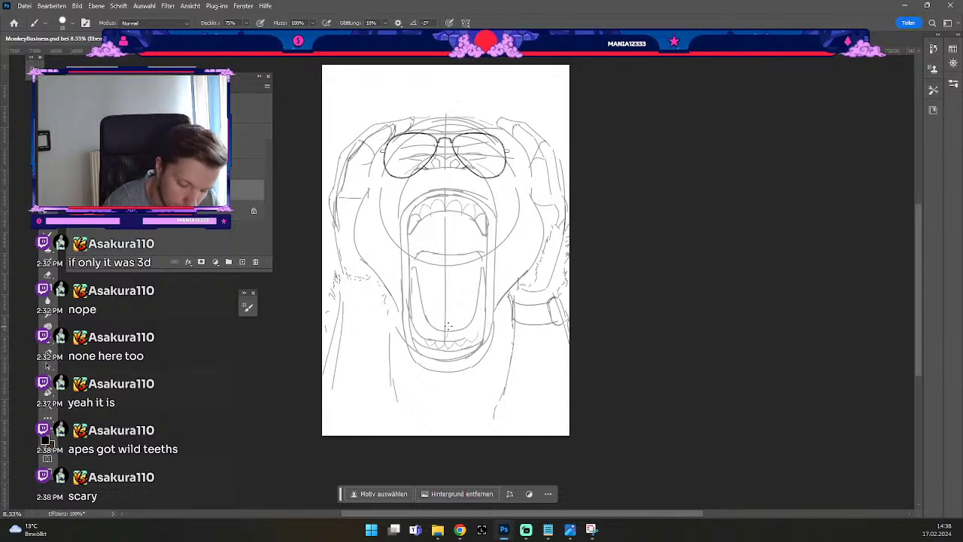
# Add pointed arches above the lower front teeth to complete their outlines, undoing rejected strokes.
pyautogui.hotkey('ctrl', 'z')
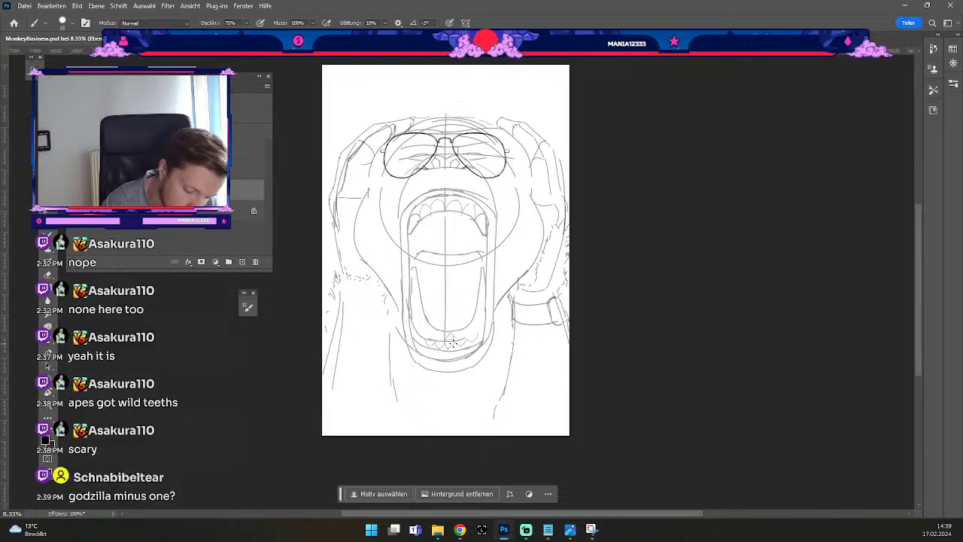
pyautogui.hotkey('ctrl', 'z')
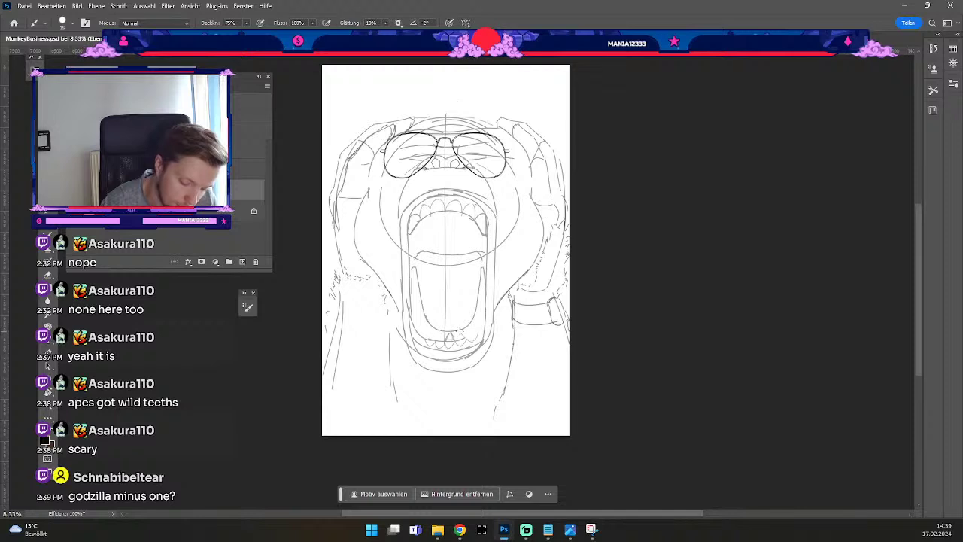
pyautogui.hotkey('ctrl', 'z')
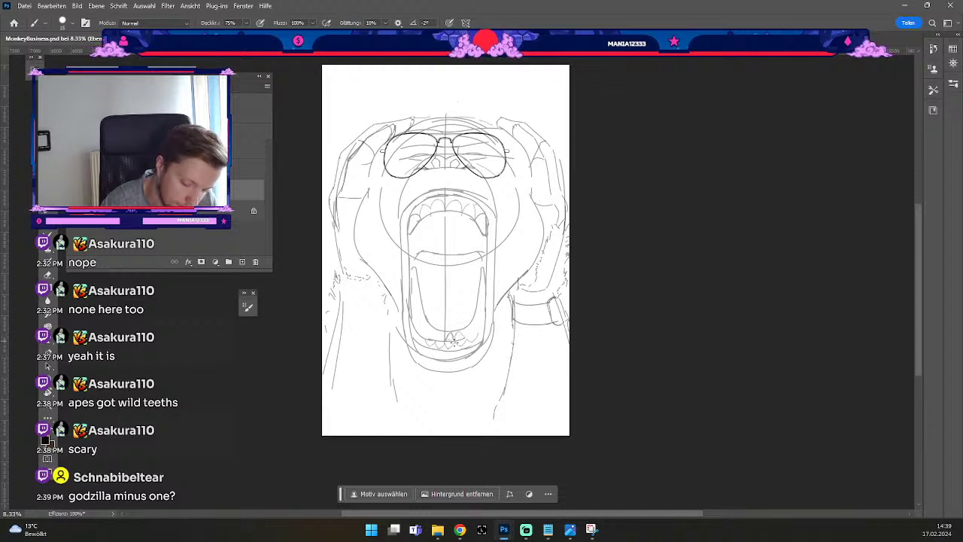
pyautogui.hotkey('ctrl', 'z')
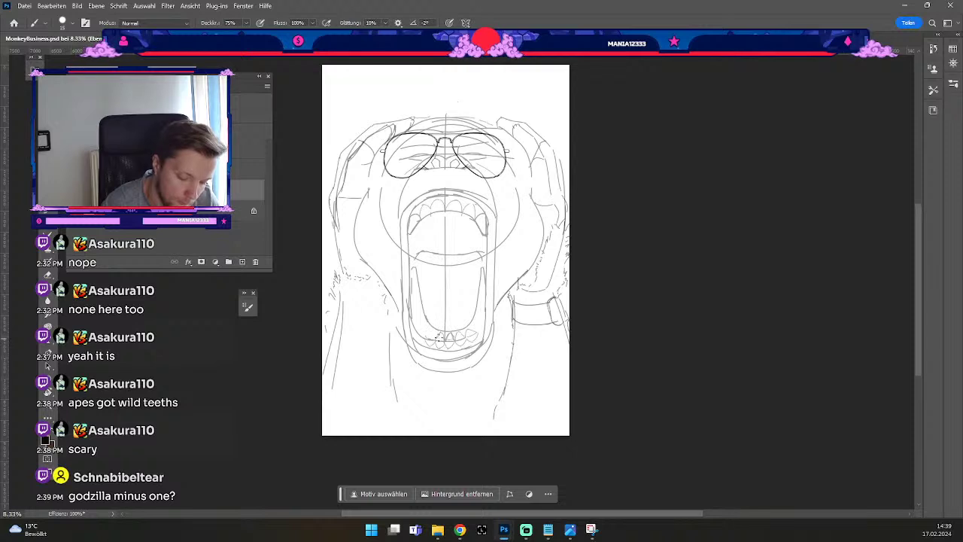
pyautogui.hotkey('ctrl', 'z')
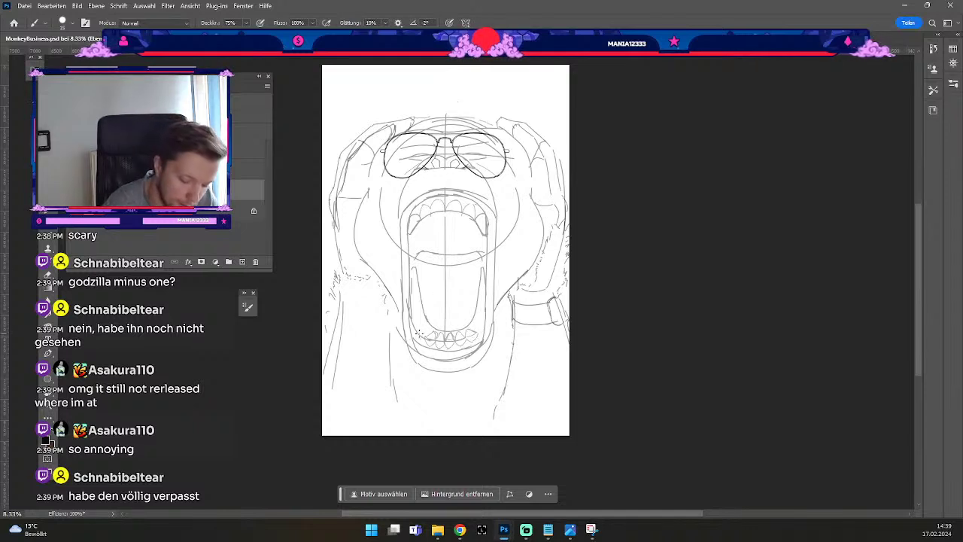
# Sketch the back teeth along both sides of the lower jaw beside the tongue, undoing rejected strokes.
pyautogui.hotkey('ctrl', 'z')
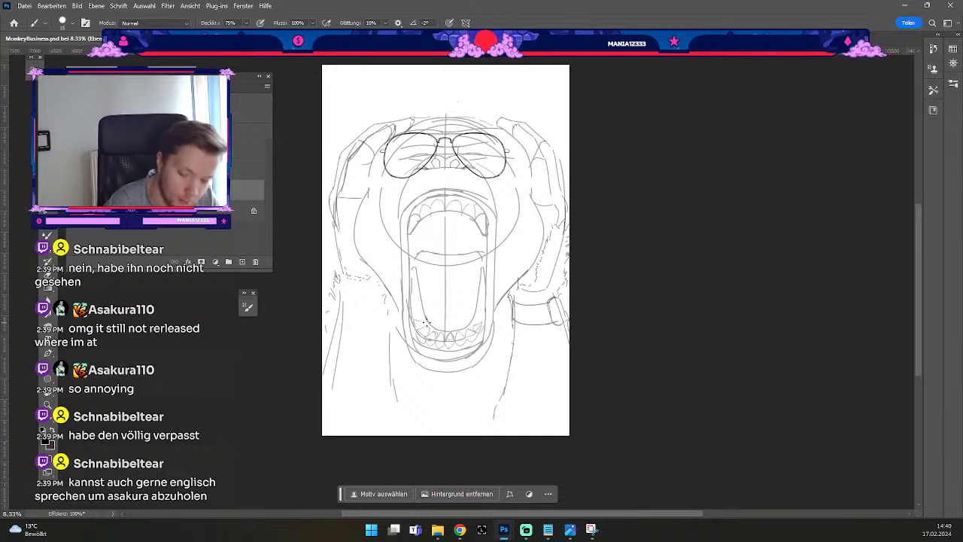
pyautogui.hotkey('ctrl', 'z')
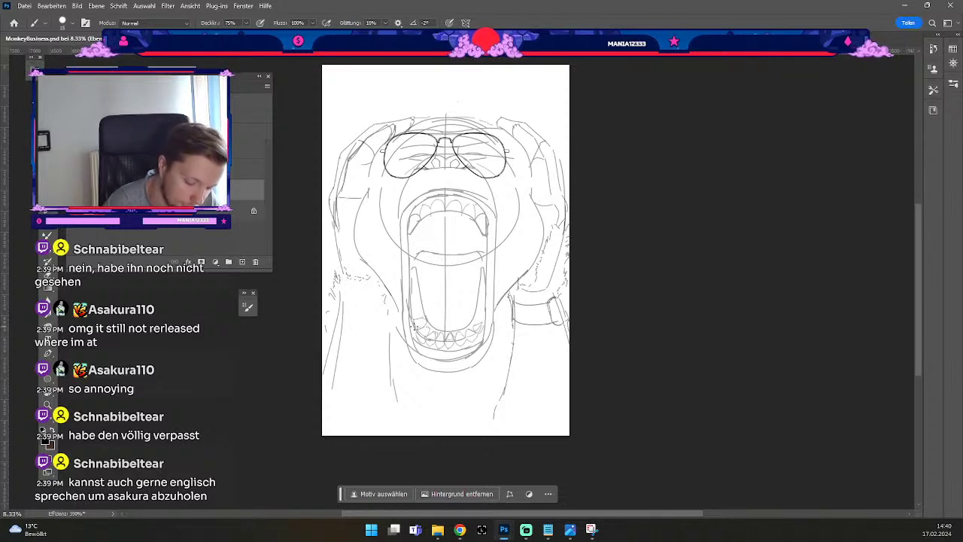
pyautogui.hotkey('ctrl', 'z')
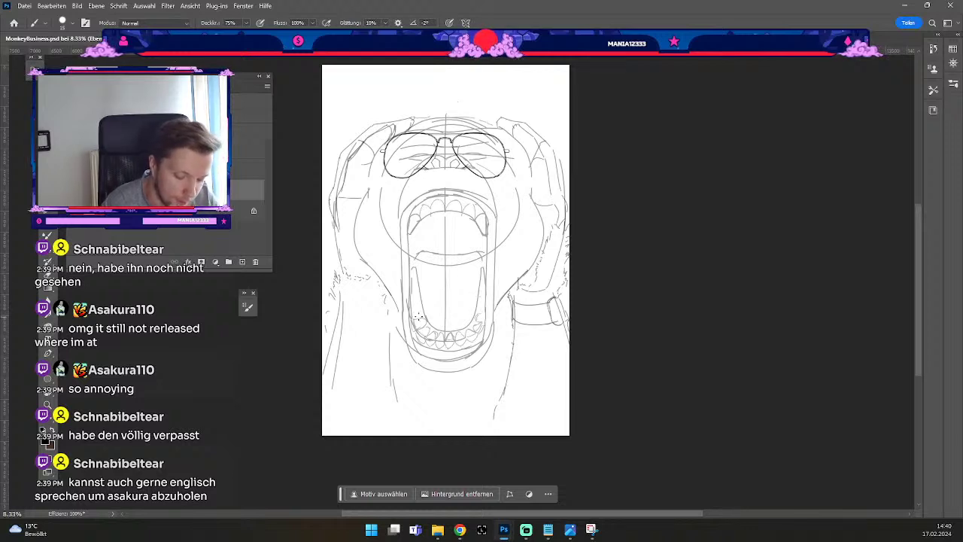
pyautogui.press('b')
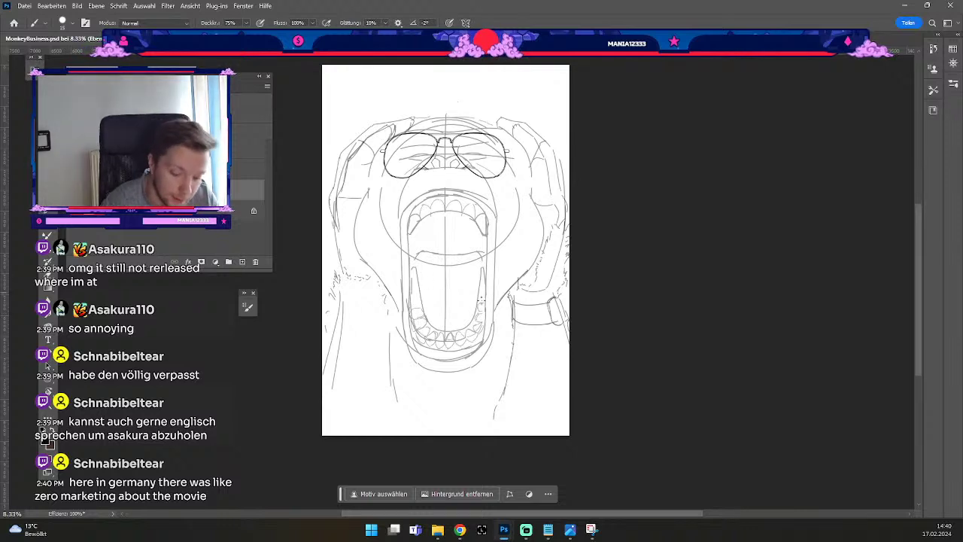
# Clean up the right-hand lower back teeth with the Eraser and redraw their lines with the Brush.
pyautogui.press('e')
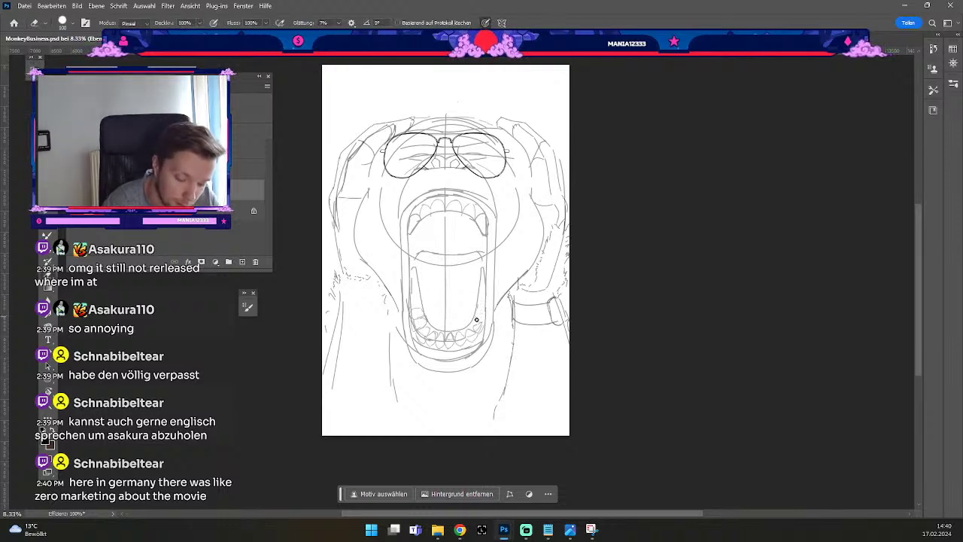
pyautogui.press('b')
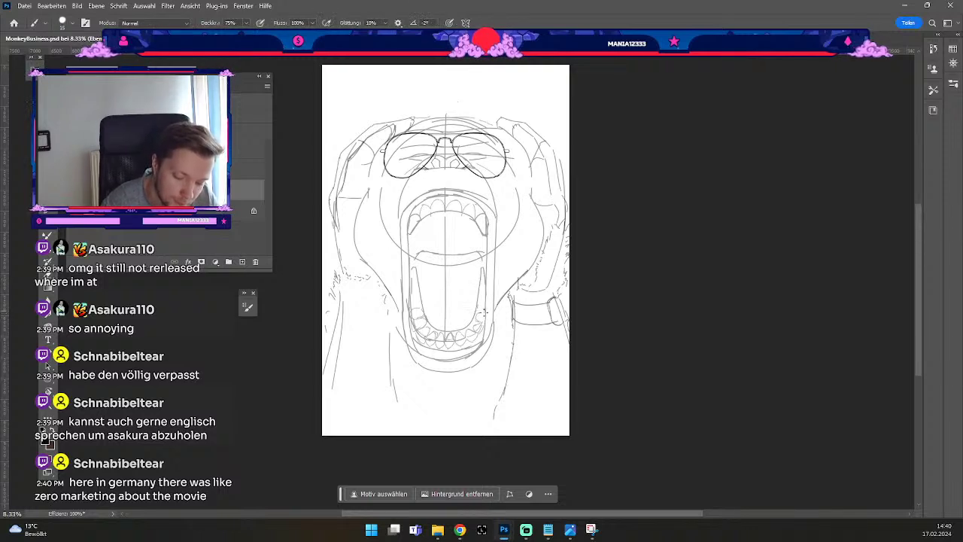
pyautogui.press('b')
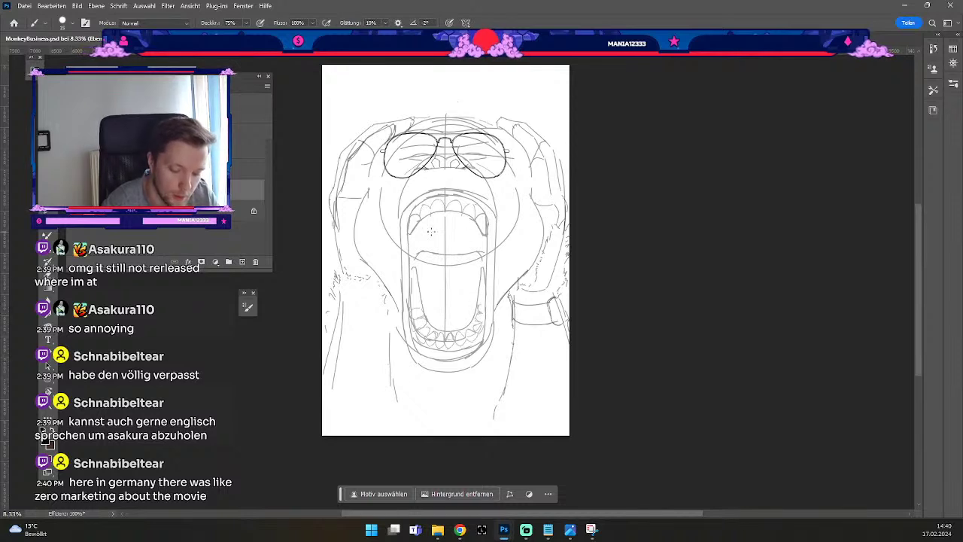
pyautogui.press('e')
pyautogui.press('b')
pyautogui.press('b')
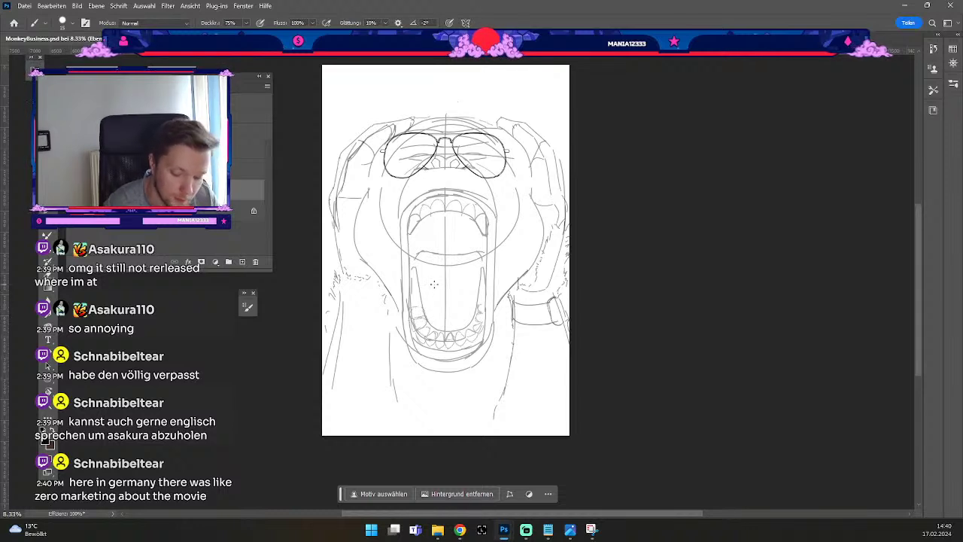
pyautogui.press('b')
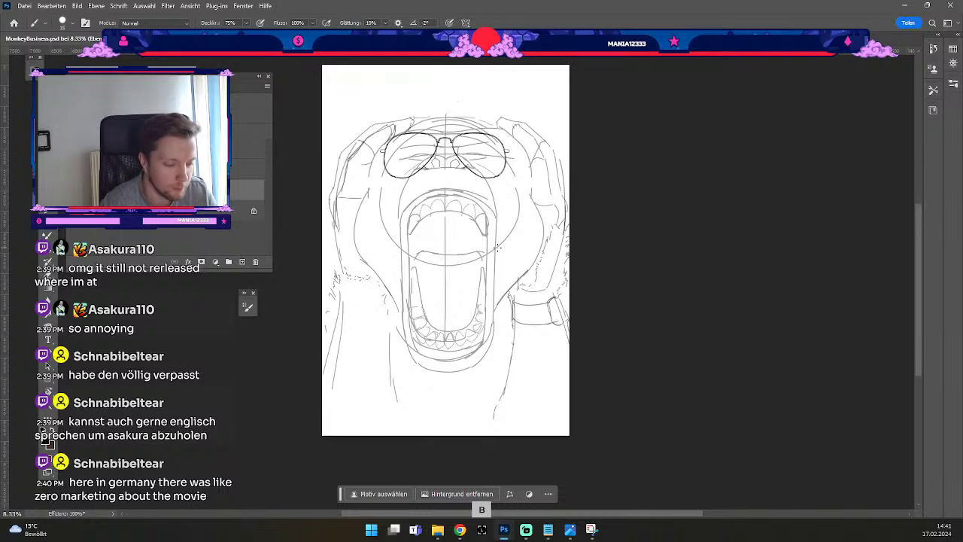
# Extend the rows of back teeth up both sides of the lower jaw beside the tongue with the Brush, undoing rejected strokes.
pyautogui.press('b')
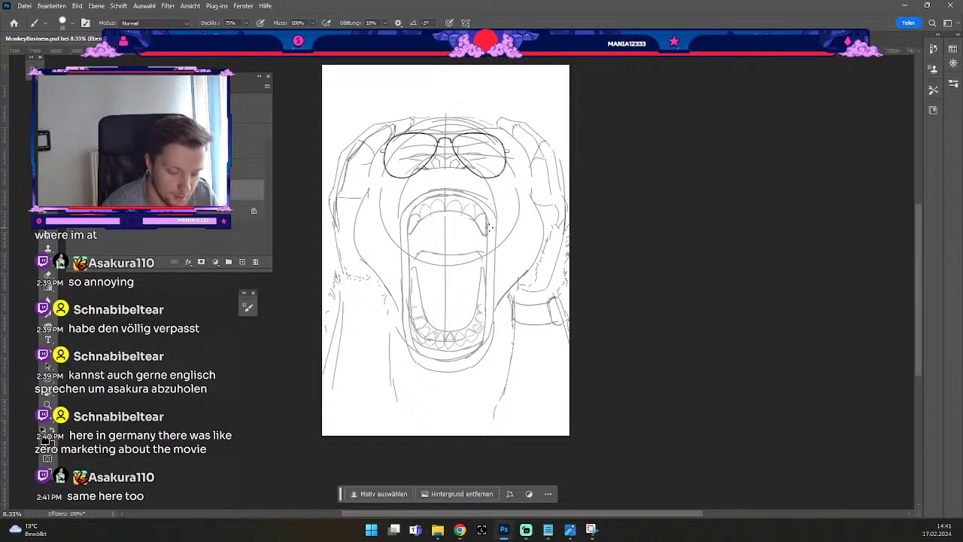
pyautogui.press('b')
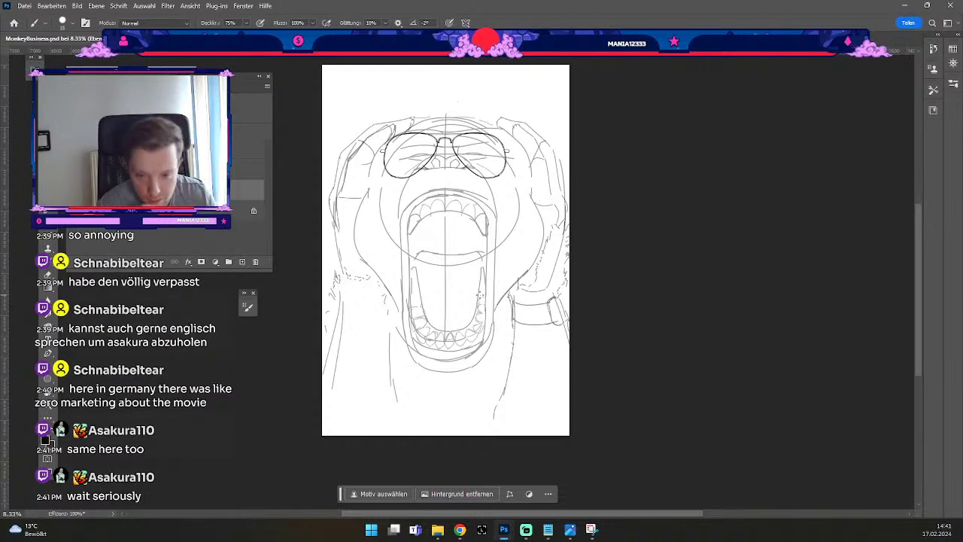
pyautogui.press('b')
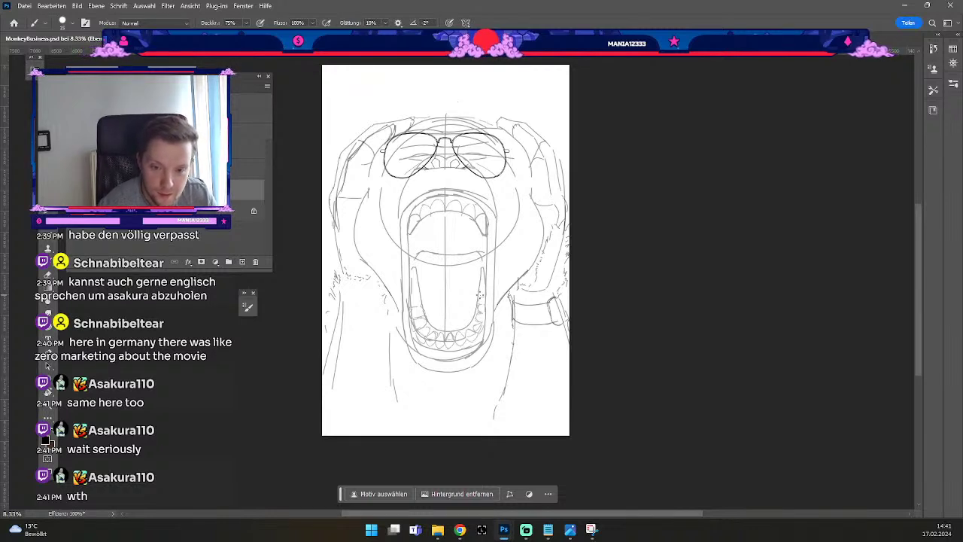
pyautogui.press('b')
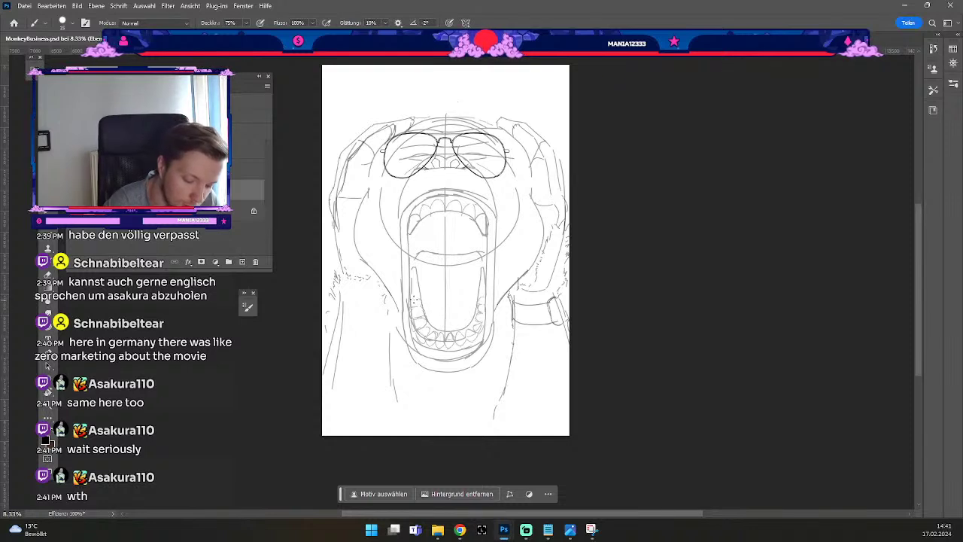
pyautogui.hotkey('ctrl', 'z')
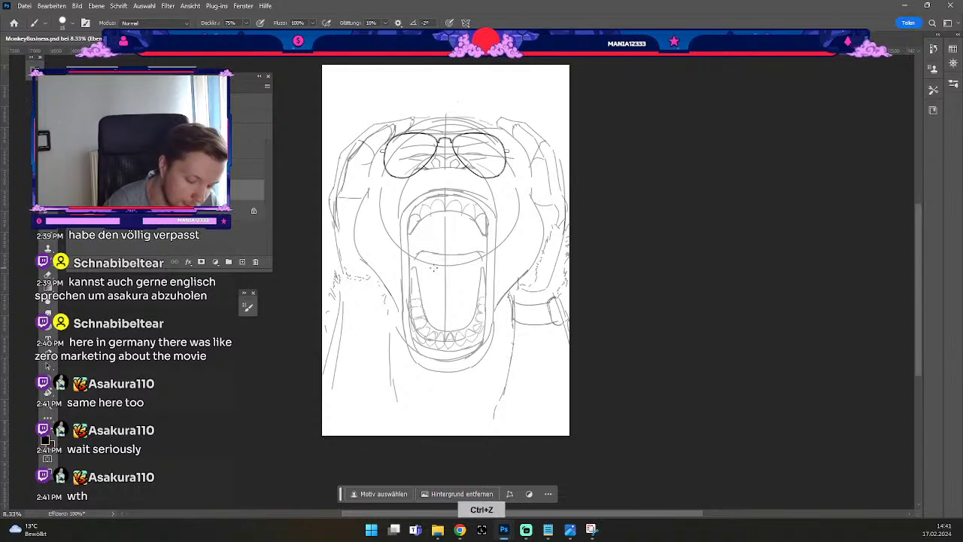
pyautogui.hotkey('ctrl', 'z')
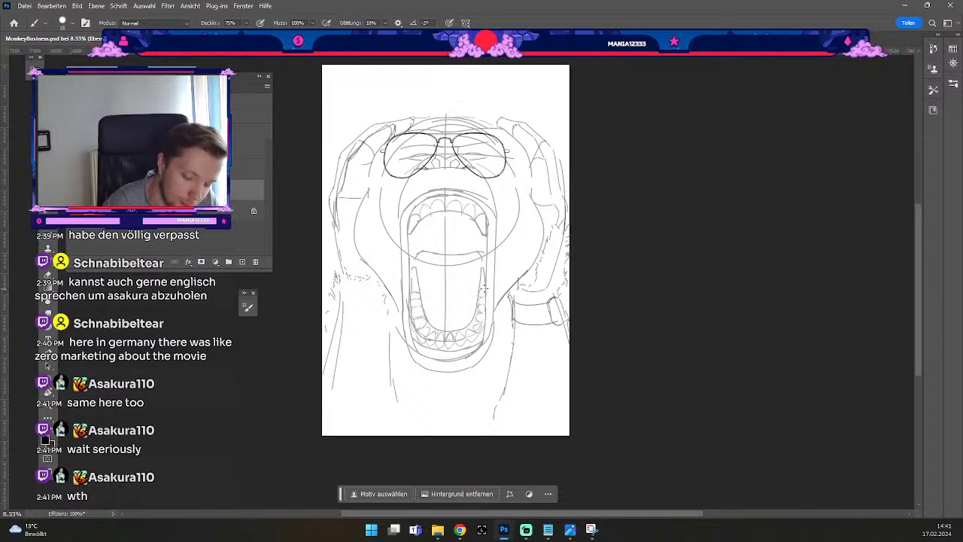
pyautogui.press('ctrl')
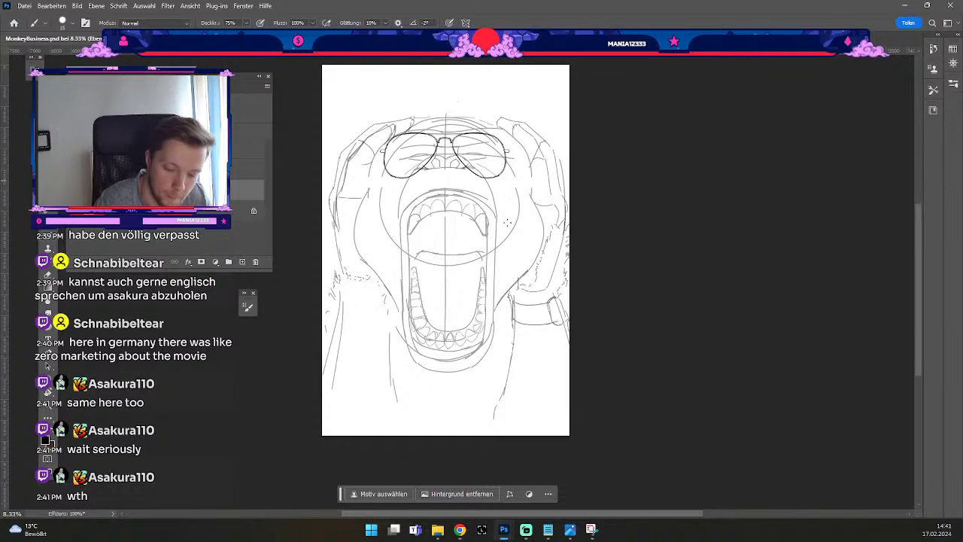
pyautogui.hotkey('ctrl', 'z')
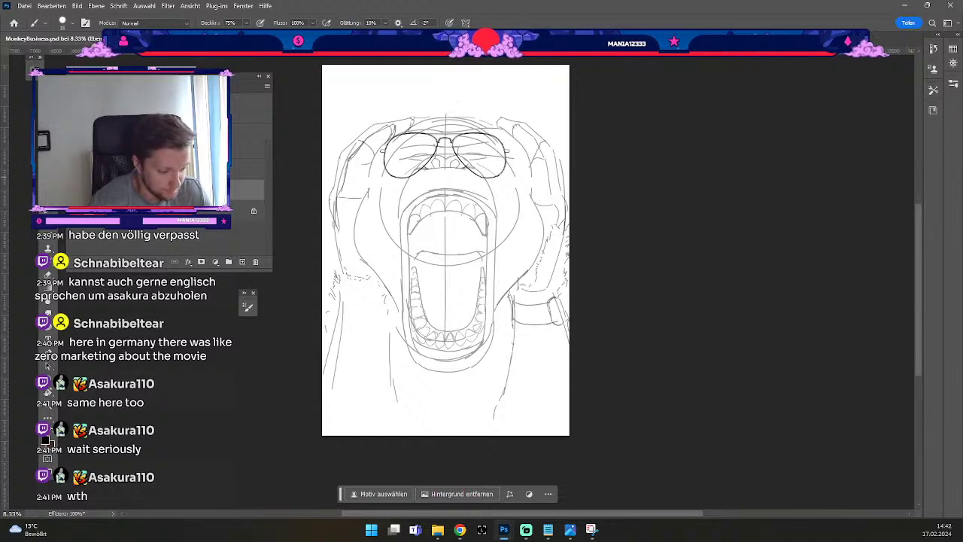
# Lower the opacity of the rough sketch layers and create a new layer above them for the clean linework.
pyautogui.press('Return')
pyautogui.click(249, 168)
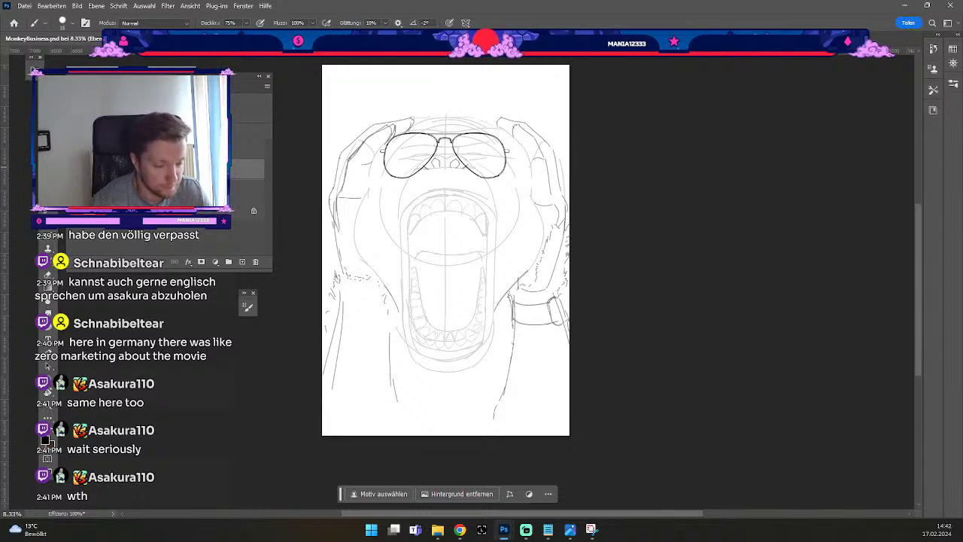
pyautogui.press('Return')
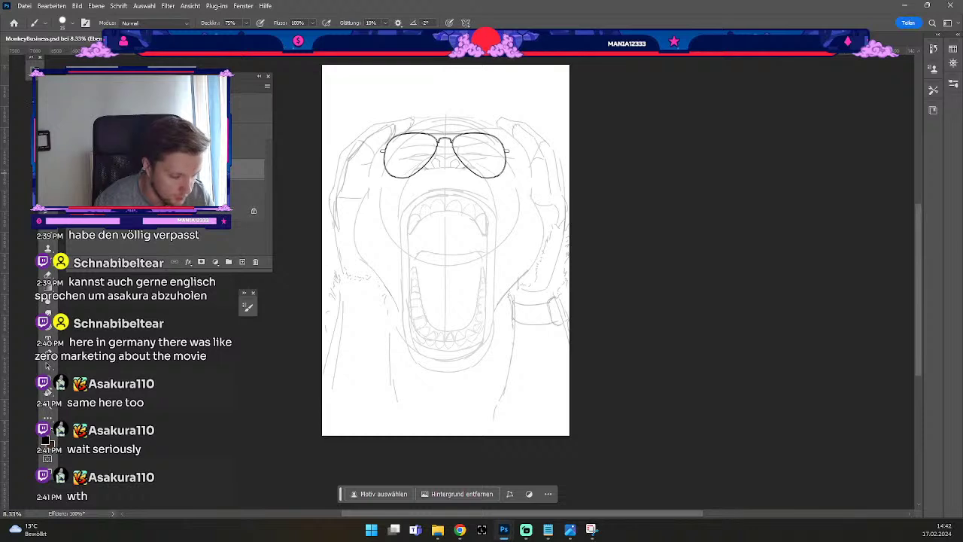
pyautogui.scroll(1, 446, 249)
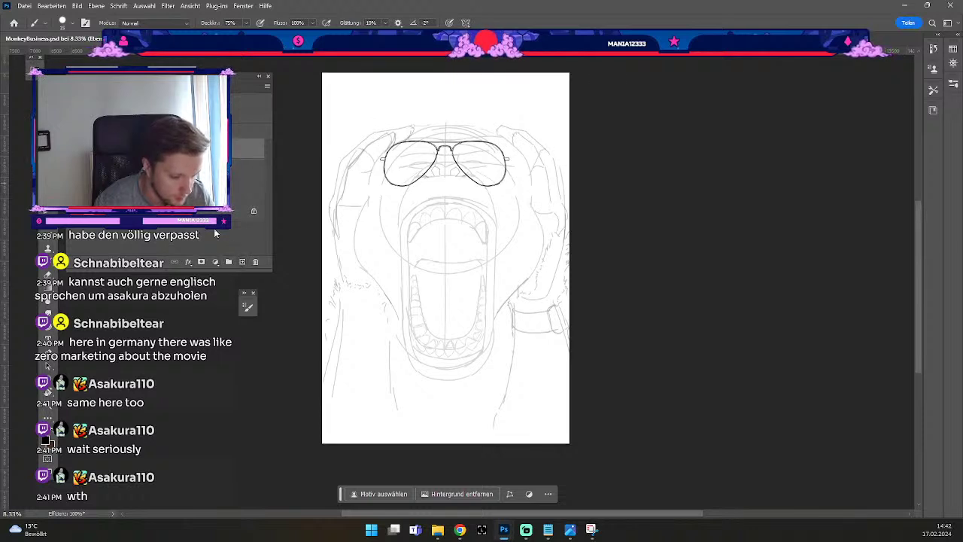
pyautogui.press('b')
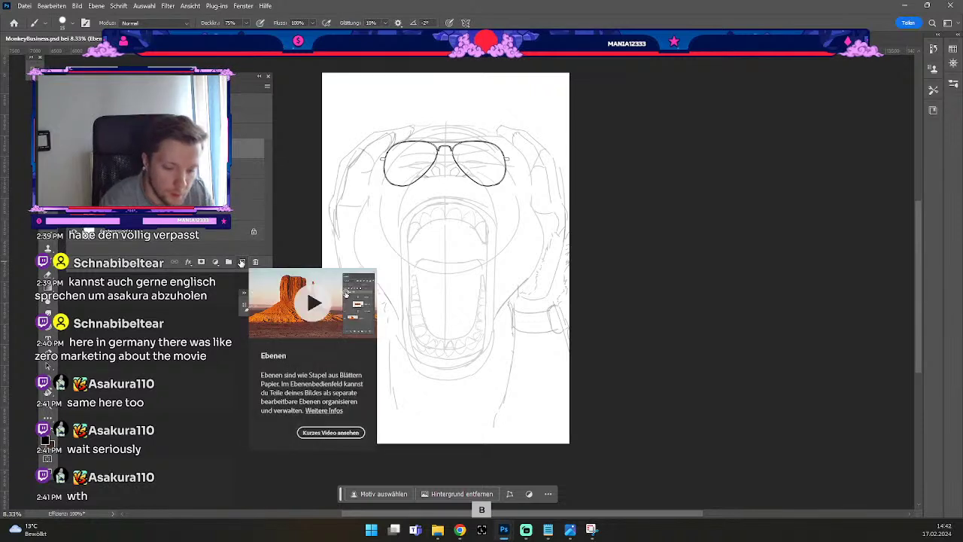
# Ink the nose's curved upper contour below the glasses' bridge and begin the right nostril with the Brush, undoing rejected strokes.
pyautogui.hotkey('ctrl', '+')
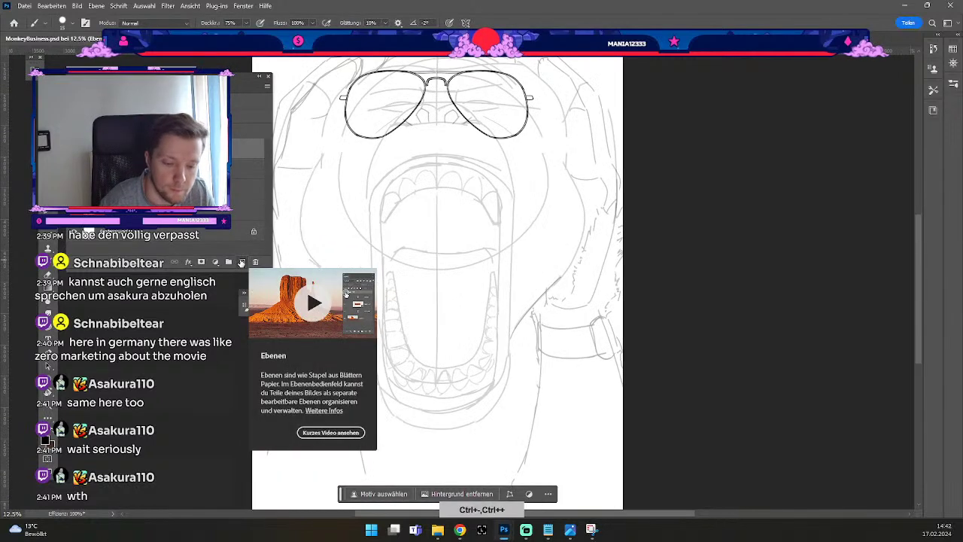
pyautogui.moveTo(421, 113); pyautogui.dragTo(437, 133)
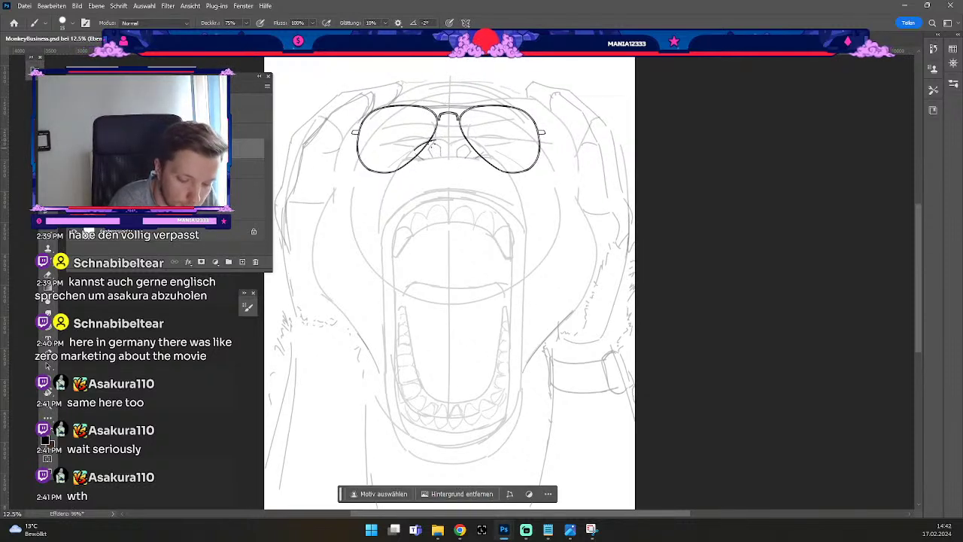
pyautogui.hotkey('ctrl', 'z')
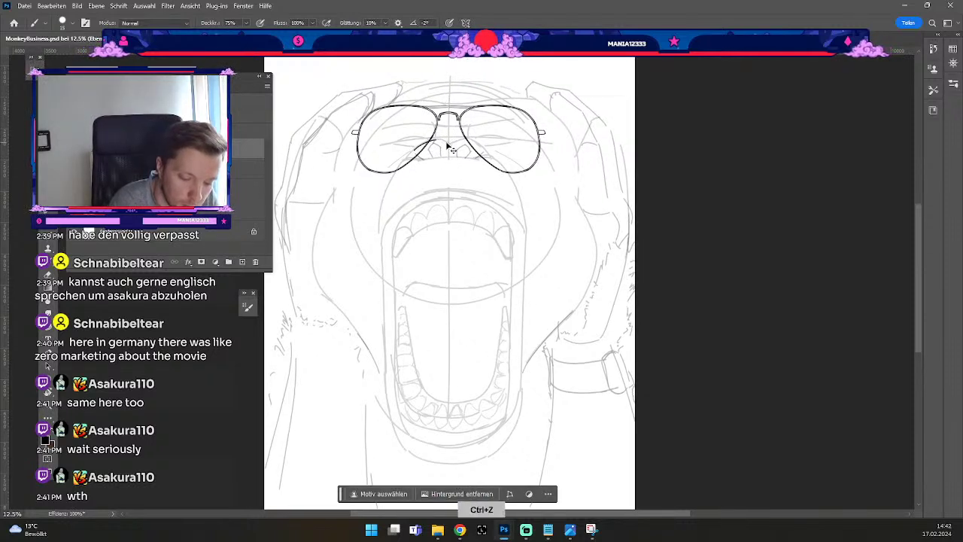
pyautogui.moveTo(429, 141); pyautogui.dragTo(449, 144)
pyautogui.hotkey('ctrl', 'z')
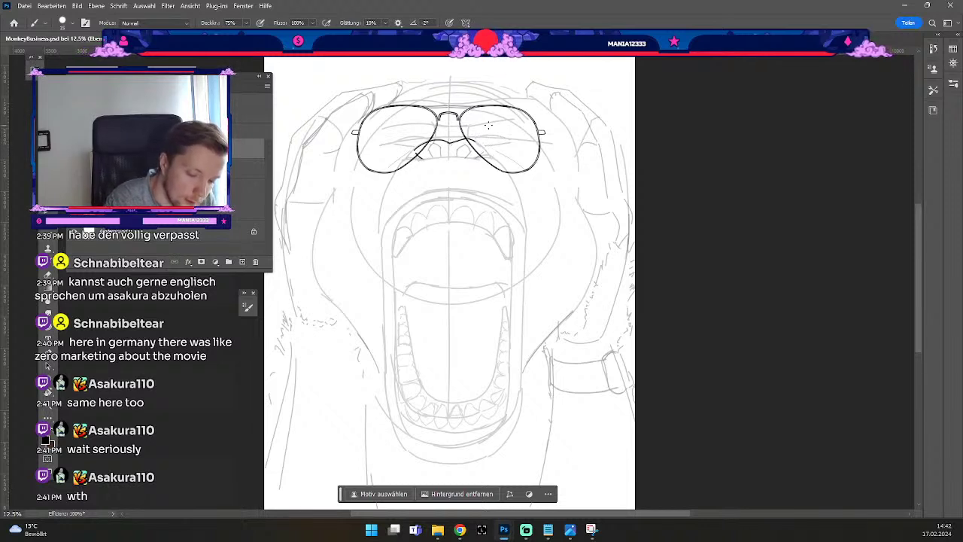
pyautogui.hotkey('ctrl', 'z')
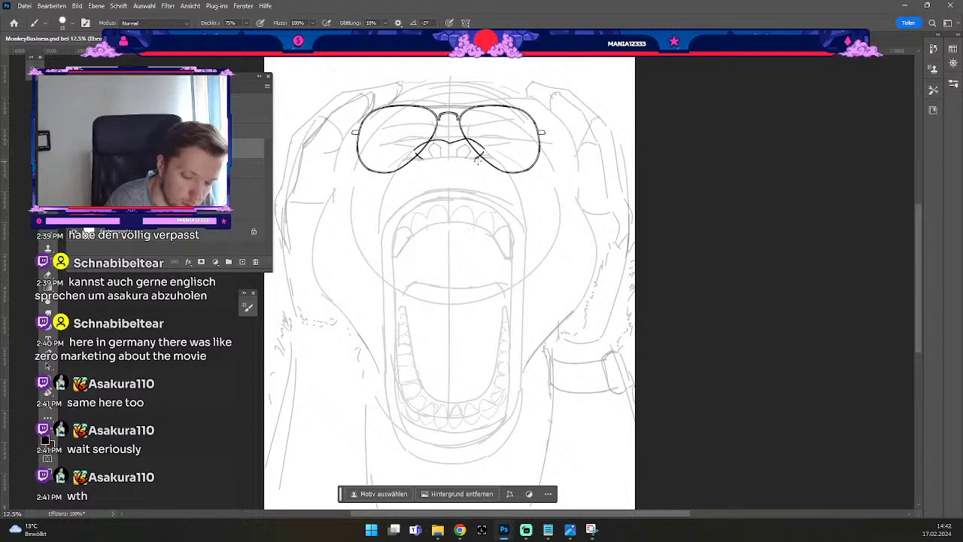
pyautogui.hotkey('ctrl', 'z')
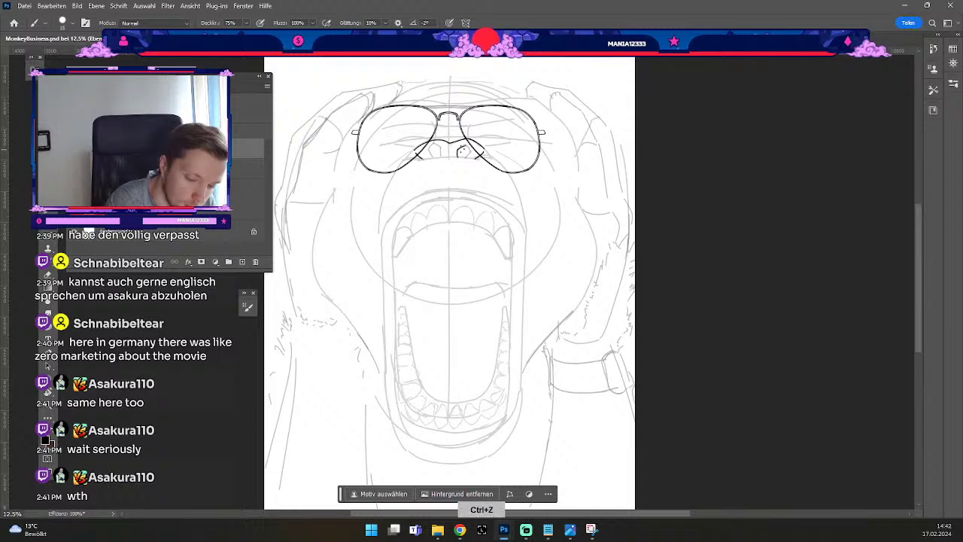
pyautogui.hotkey('ctrl', 'z')
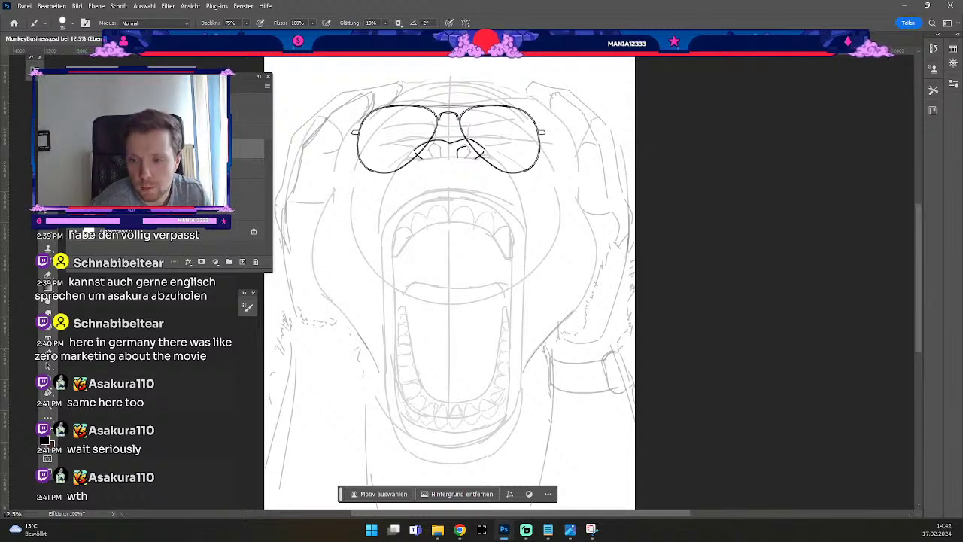
pyautogui.hotkey('alt', 'Tab')
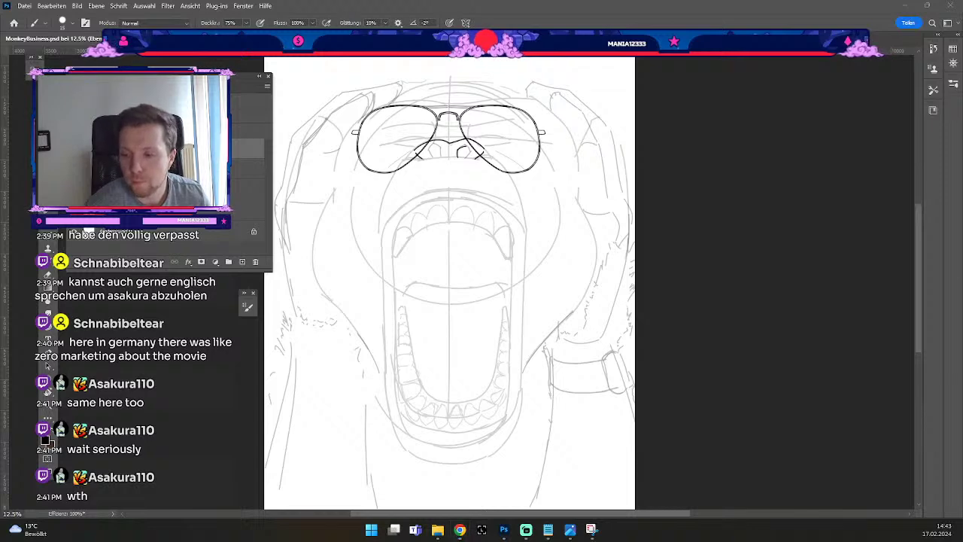
pyautogui.press('super+d')
pyautogui.press('super+d')
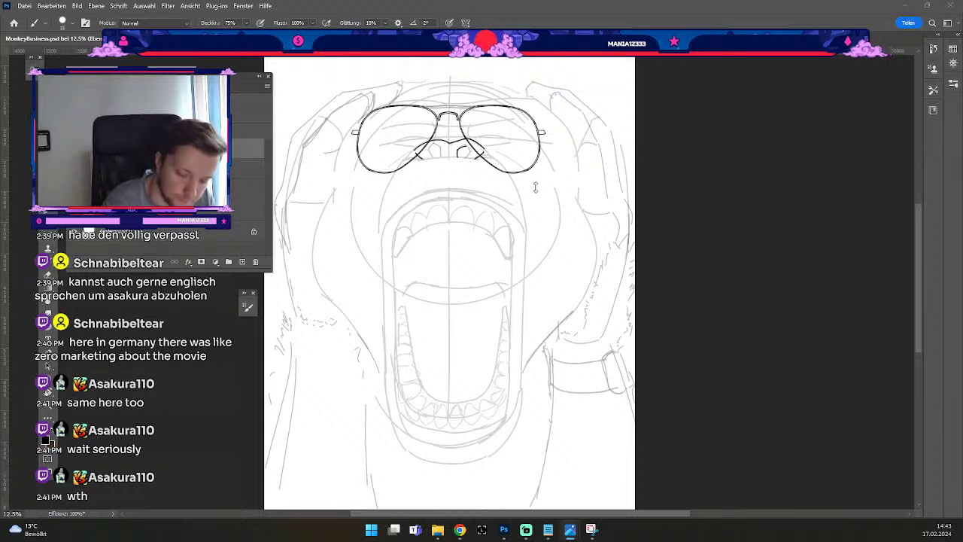
# Complete the right nostril outline and ink the left nostril inside the nose, undoing rejected strokes.
pyautogui.press('b')
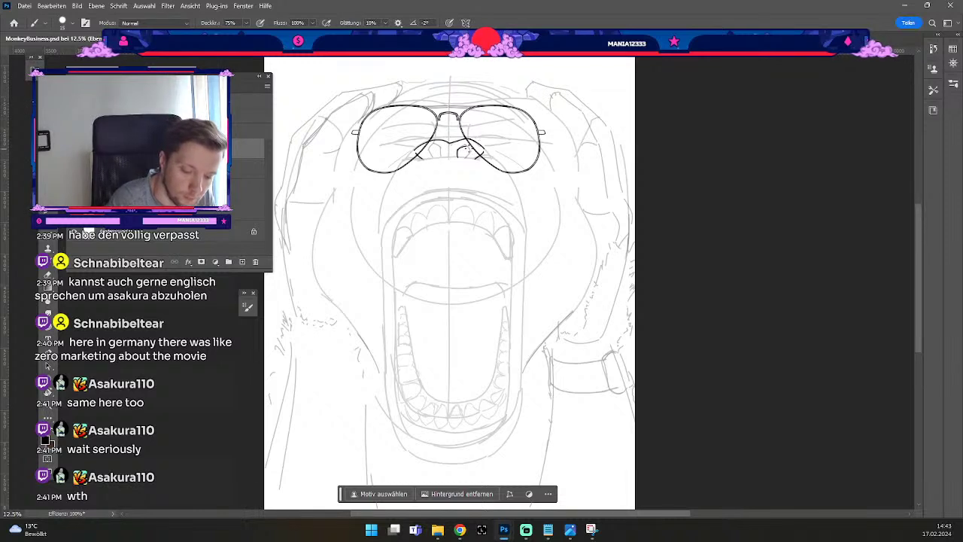
pyautogui.hotkey('ctrl', 'z')
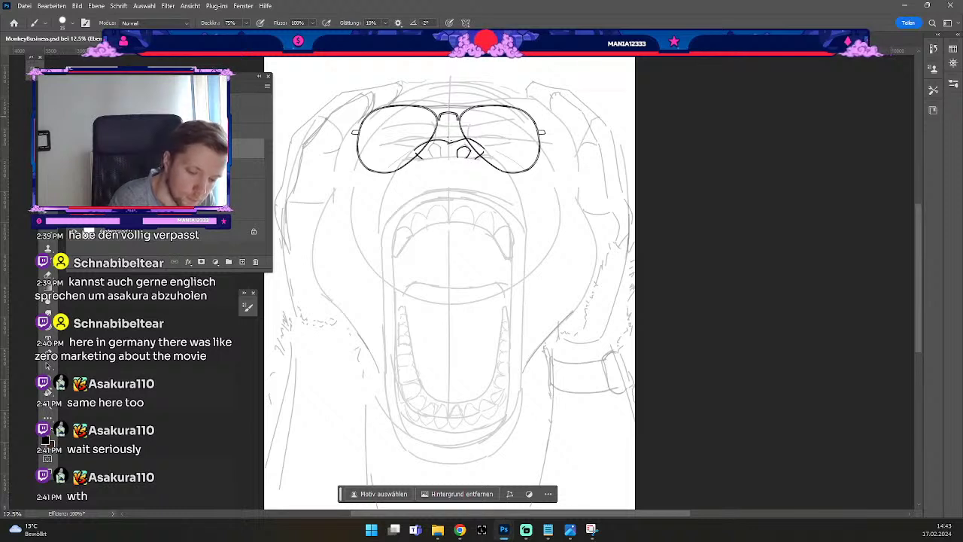
pyautogui.hotkey('ctrl', 'z')
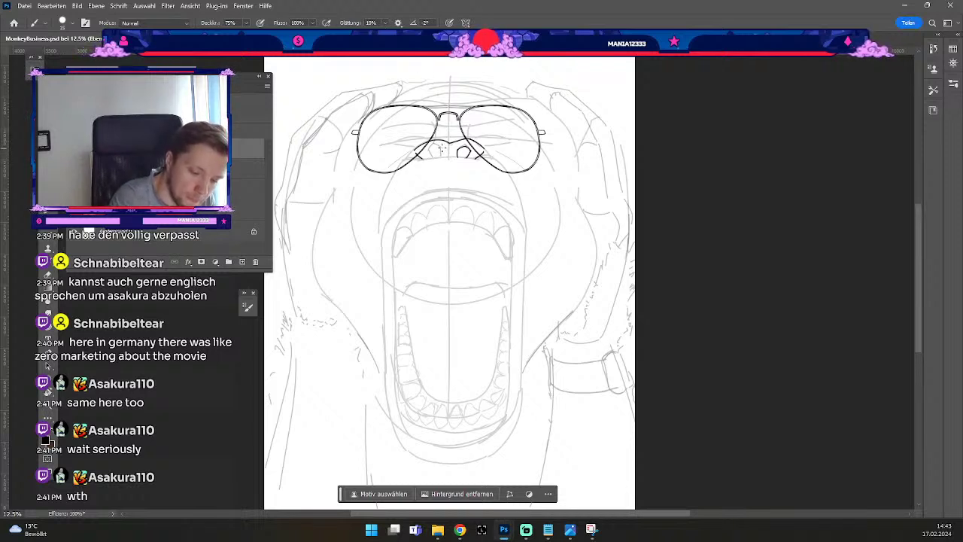
pyautogui.hotkey('ctrl', 'z')
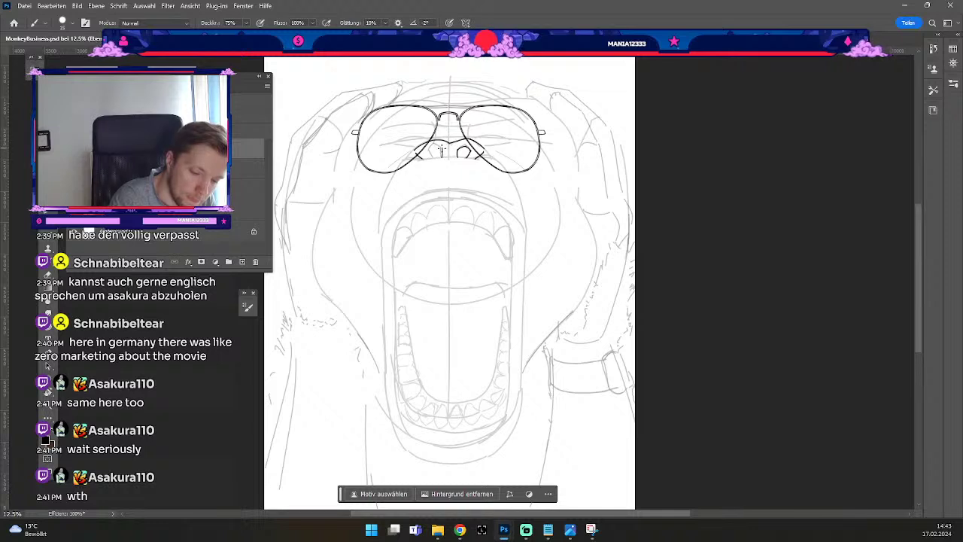
pyautogui.hotkey('ctrl', 'z')
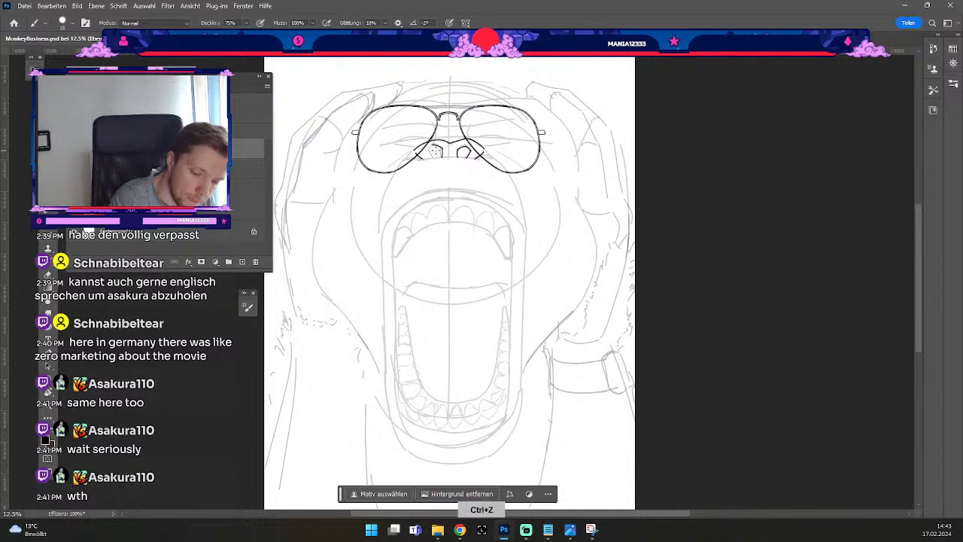
pyautogui.hotkey('ctrl', 'z')
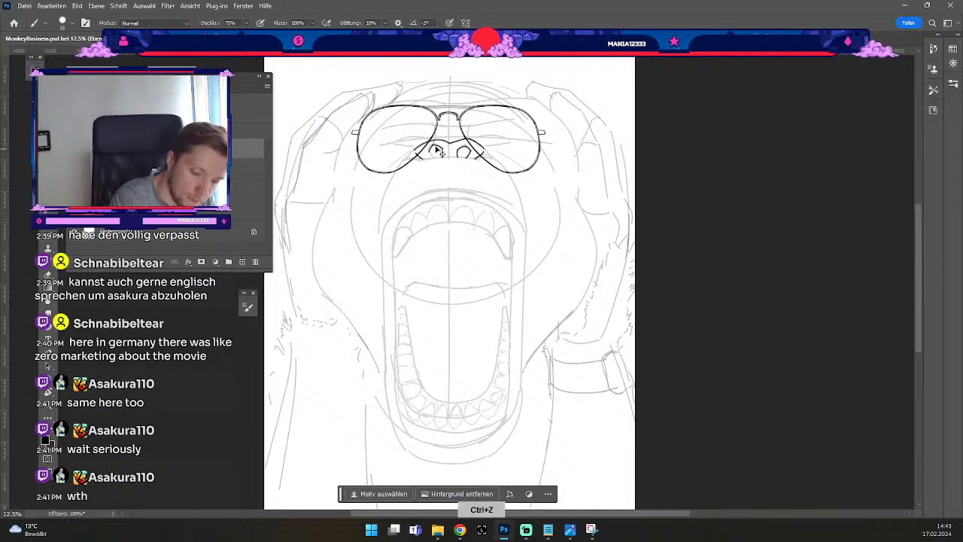
pyautogui.moveTo(432, 146)
pyautogui.mouseDown()
pyautogui.moveTo(427, 154)
pyautogui.moveTo(435, 156)
pyautogui.mouseUp()
pyautogui.hotkey('ctrl', 'z')
pyautogui.hotkey('ctrl', 'z')
pyautogui.hotkey('ctrl', 'z')
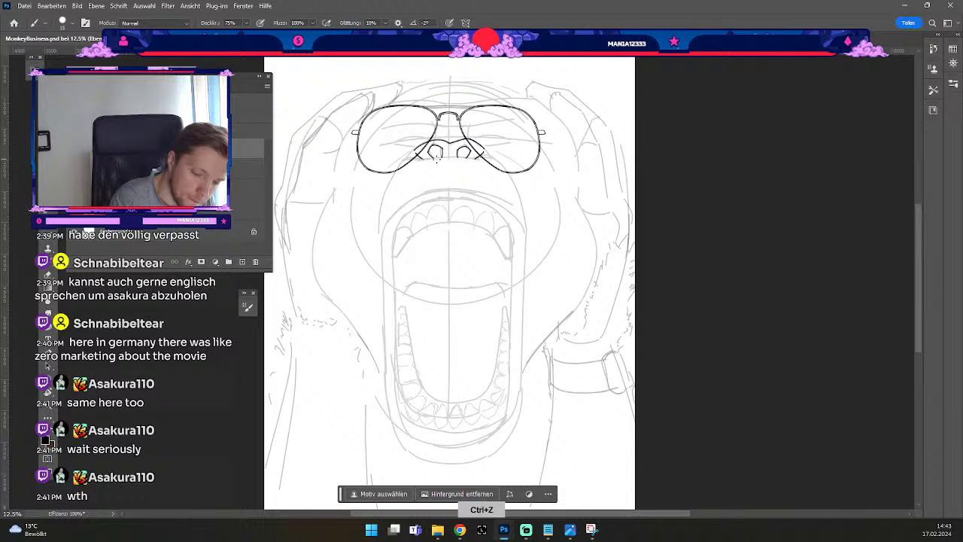
# Ink the lines between the nostrils and the nose's lower edge, undoing rejected strokes.
pyautogui.press('e')
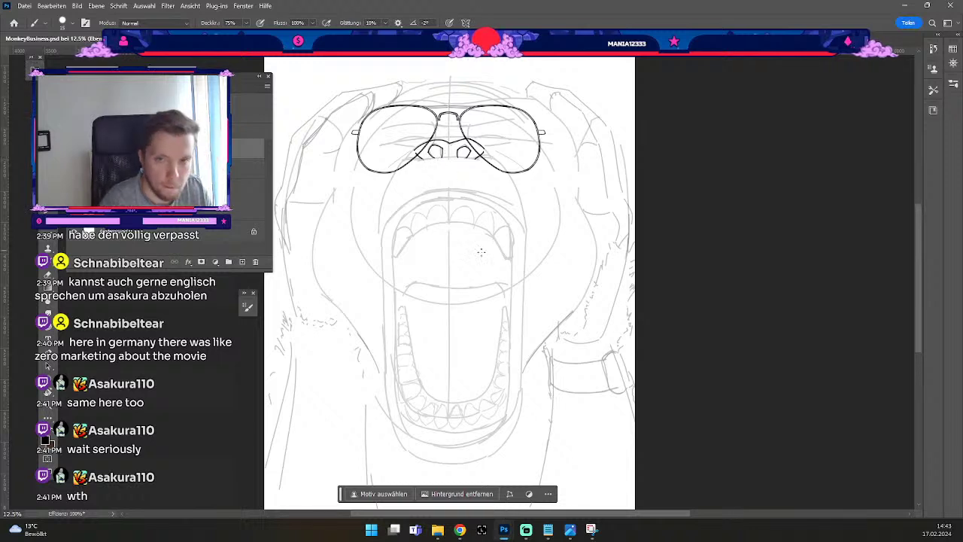
pyautogui.press('b')
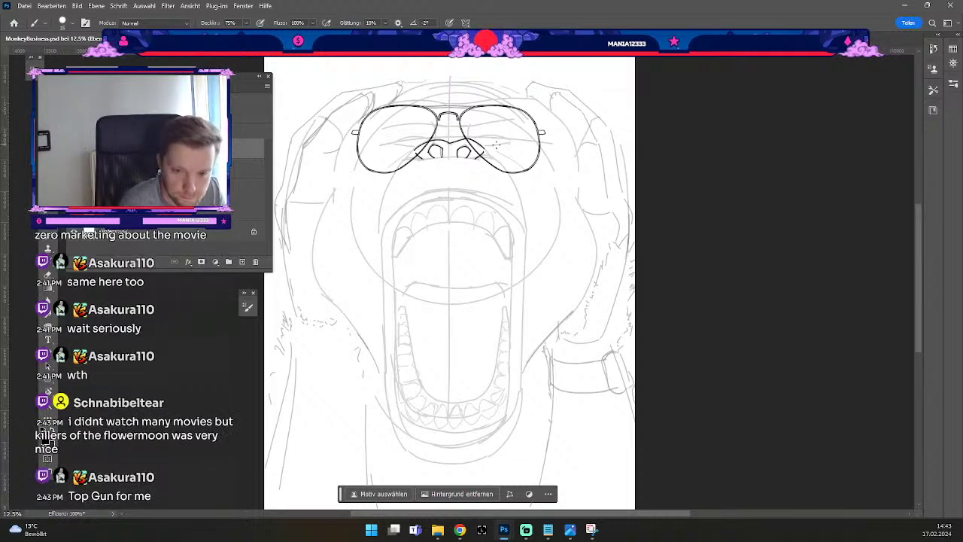
pyautogui.hotkey('ctrl', 'z')
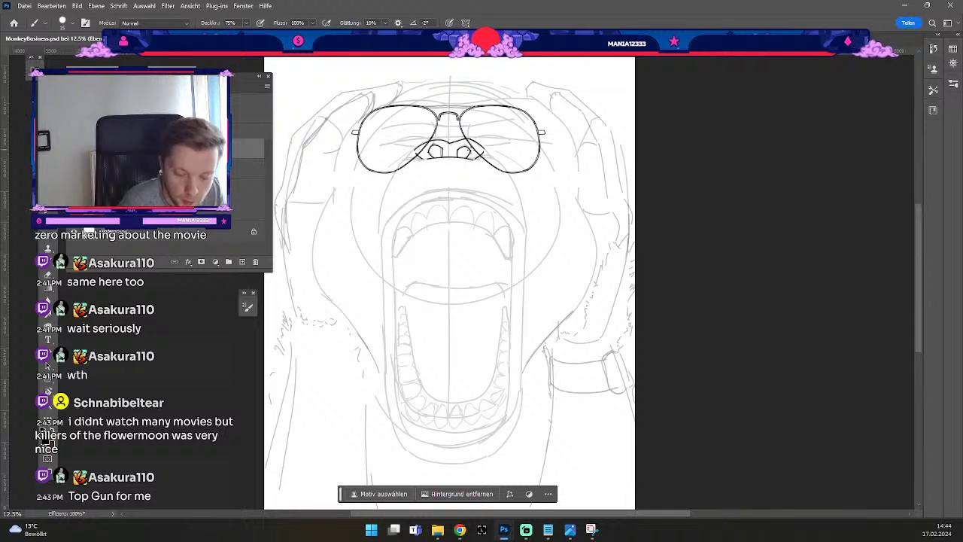
pyautogui.hotkey('ctrl', 'z')
pyautogui.hotkey('ctrl', 'z')
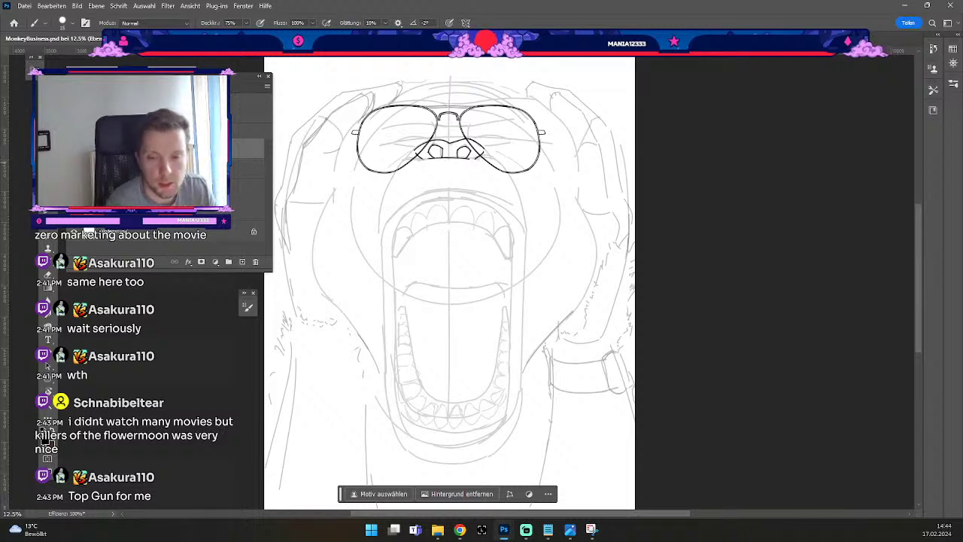
# Clean up the nose's upper contour with the Eraser and ink its left outer corner, undoing rejected strokes.
pyautogui.press('e')
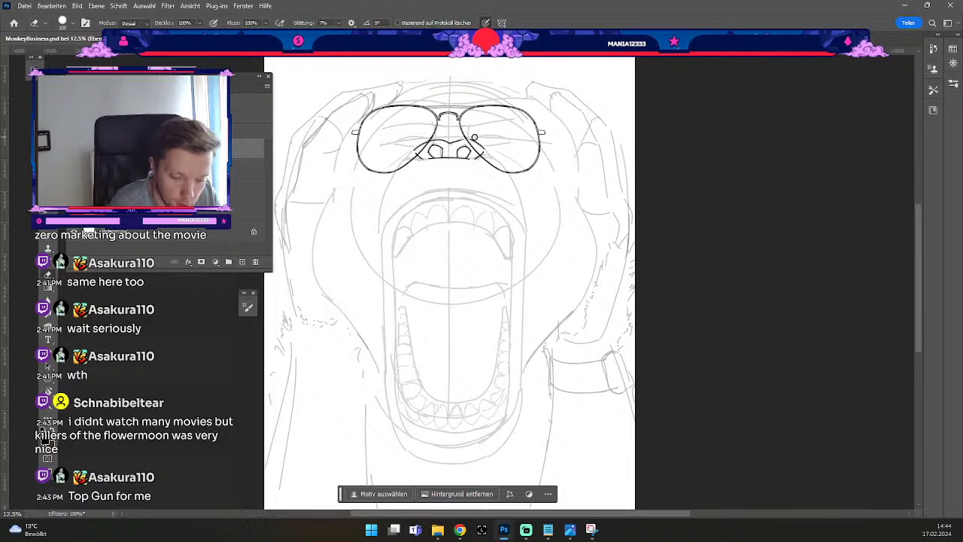
pyautogui.press('b')
pyautogui.hotkey('ctrl', 'z')
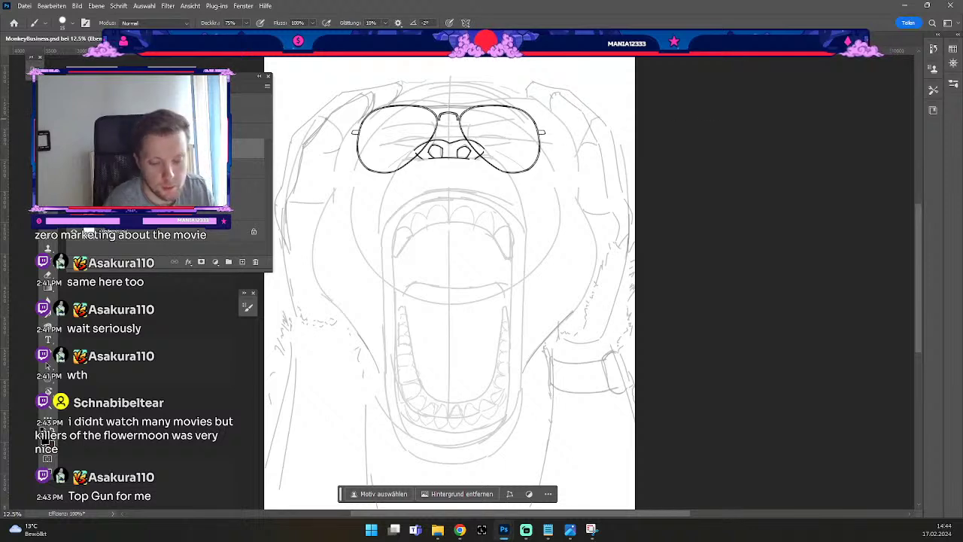
pyautogui.press('b')
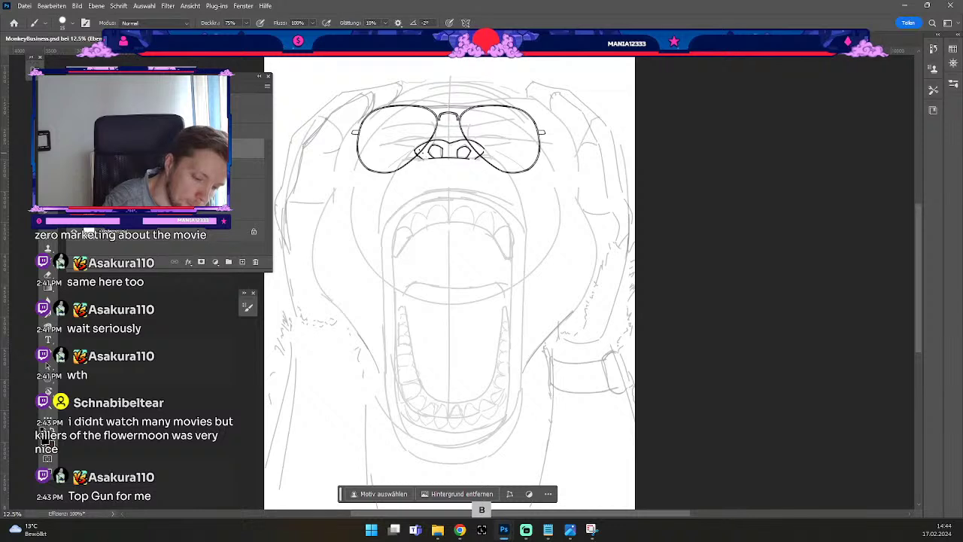
pyautogui.hotkey('ctrl', 'z')
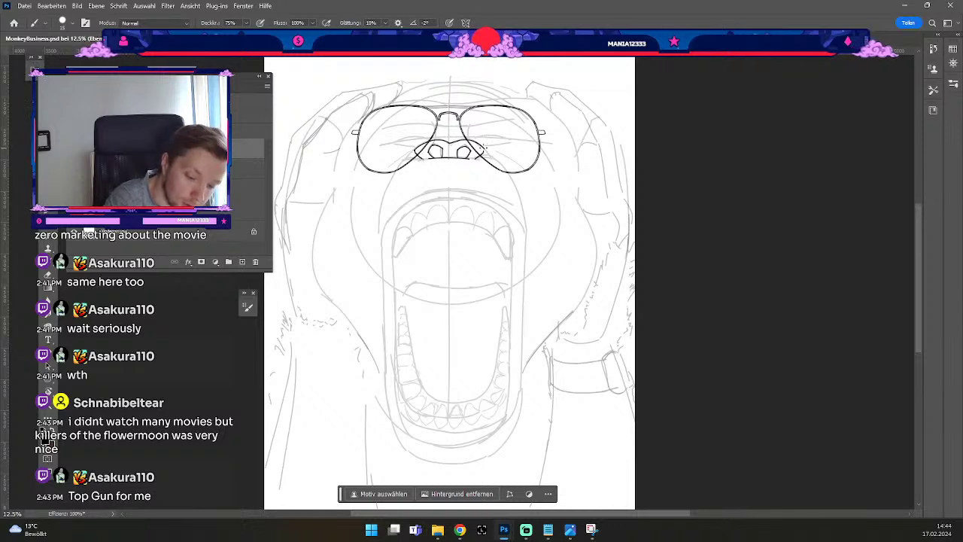
# Ink the nose's right outer corner, trimming the overshooting line ends with the Eraser and undoing rejected strokes.
pyautogui.press('e')
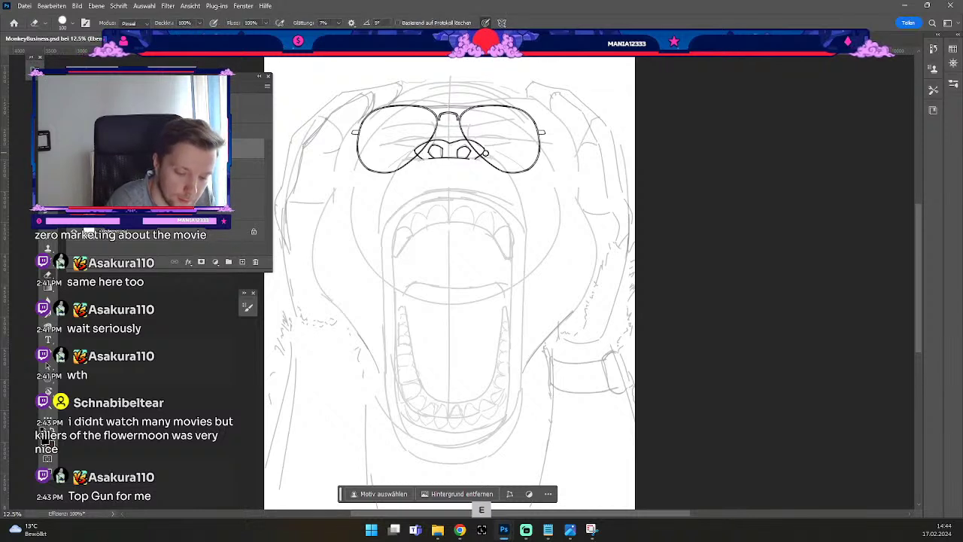
pyautogui.press('b')
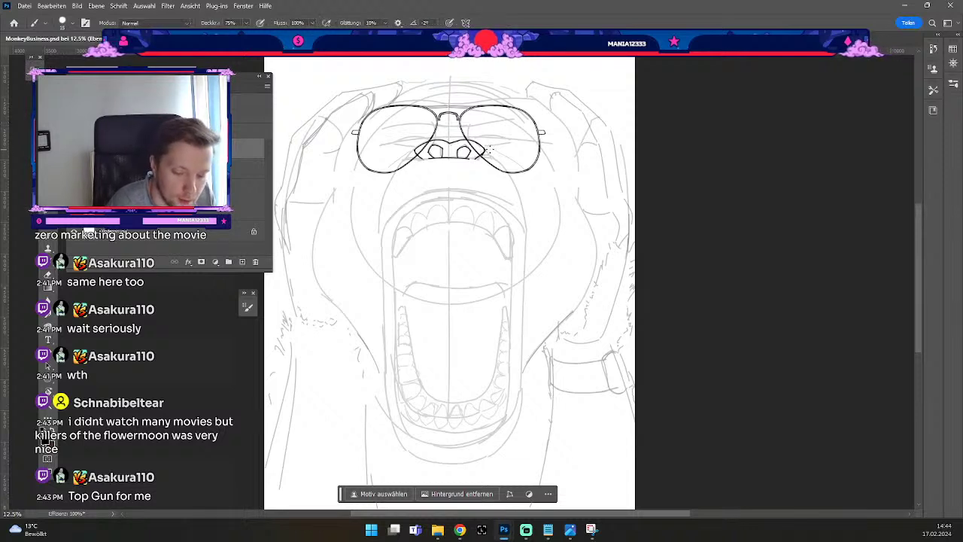
pyautogui.press('e')
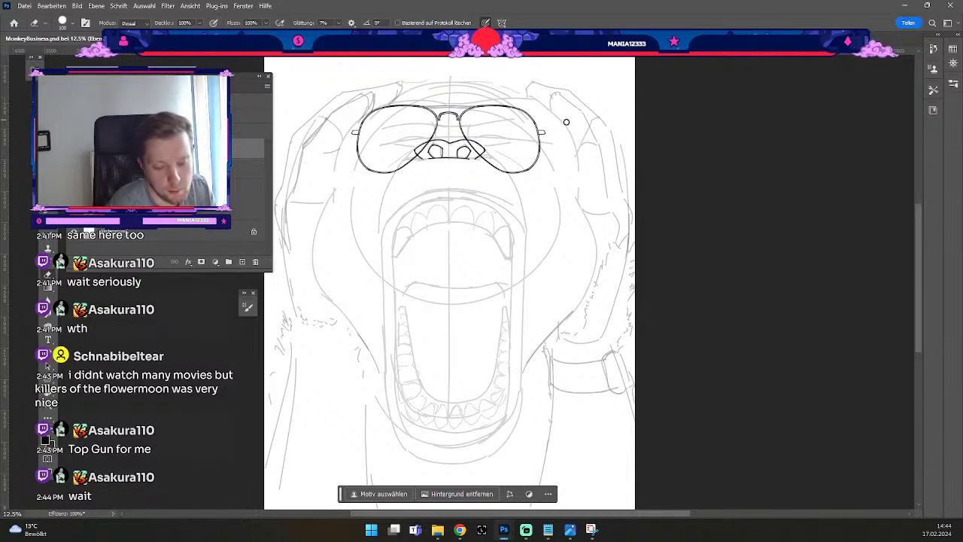
pyautogui.press('e')
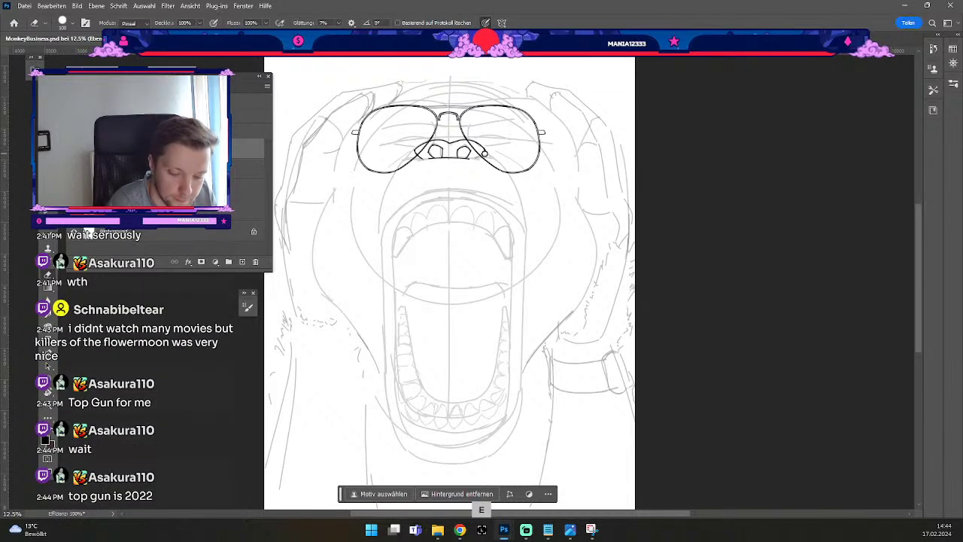
pyautogui.press('b')
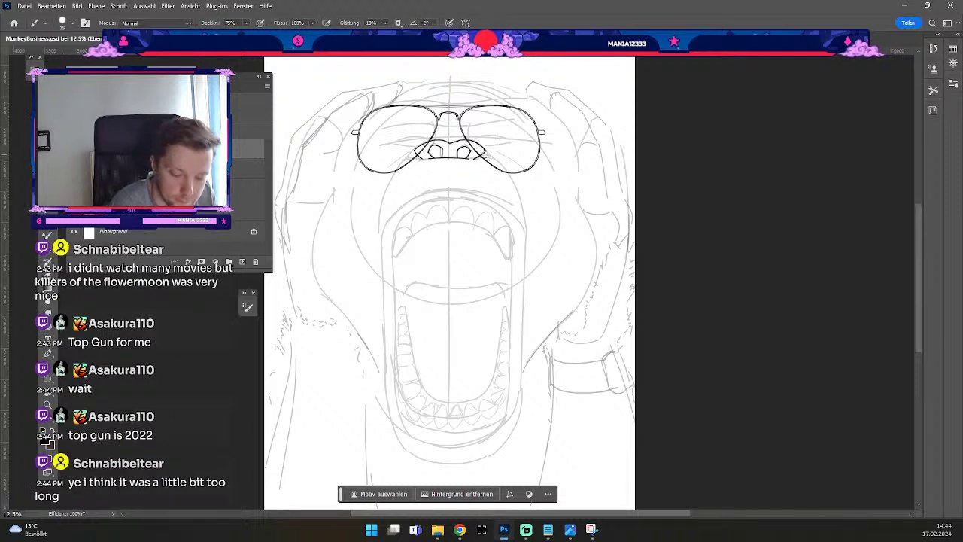
pyautogui.hotkey('ctrl', 'z')
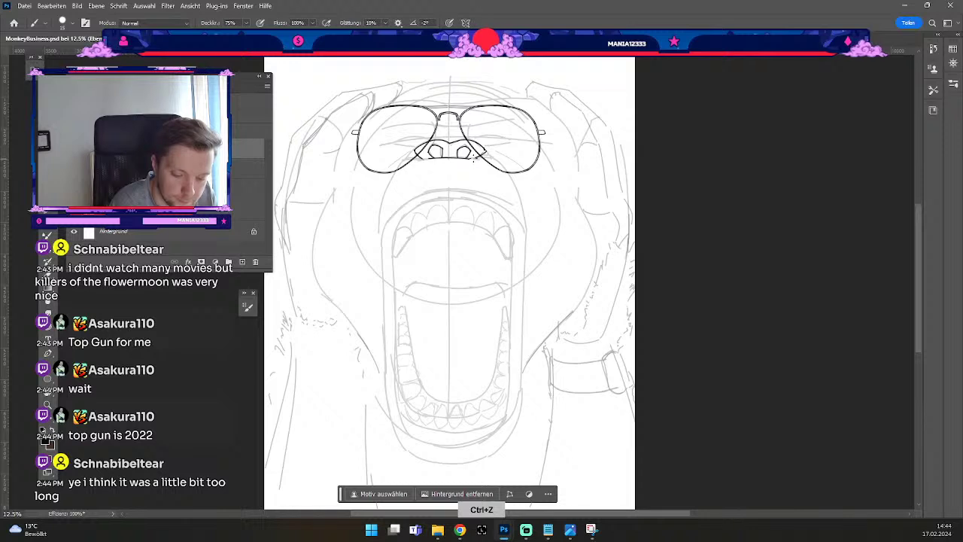
pyautogui.hotkey('ctrl', 'z')
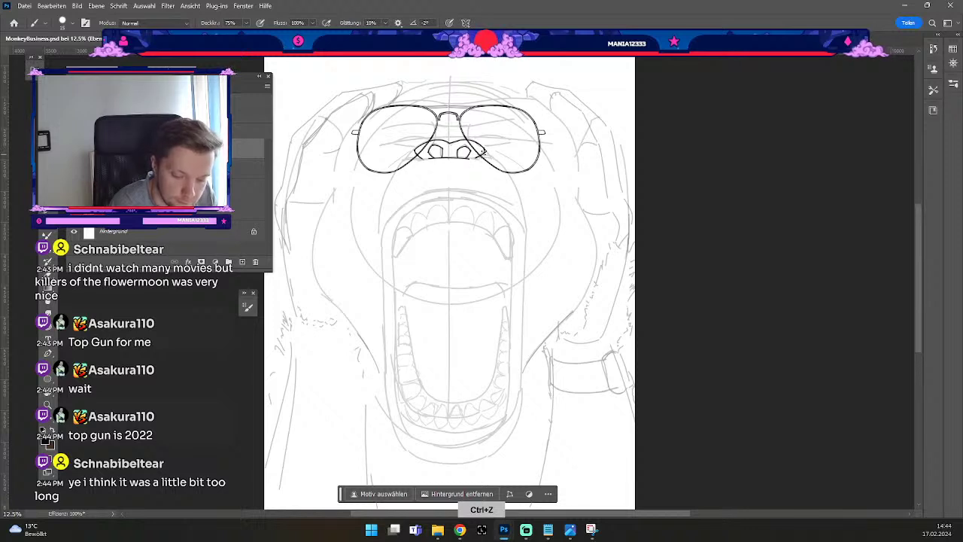
# Reduce the Eraser to 70 px and refine the tip of the nose's right corner with a thinner brush, undoing rejected strokes.
pyautogui.press('e')
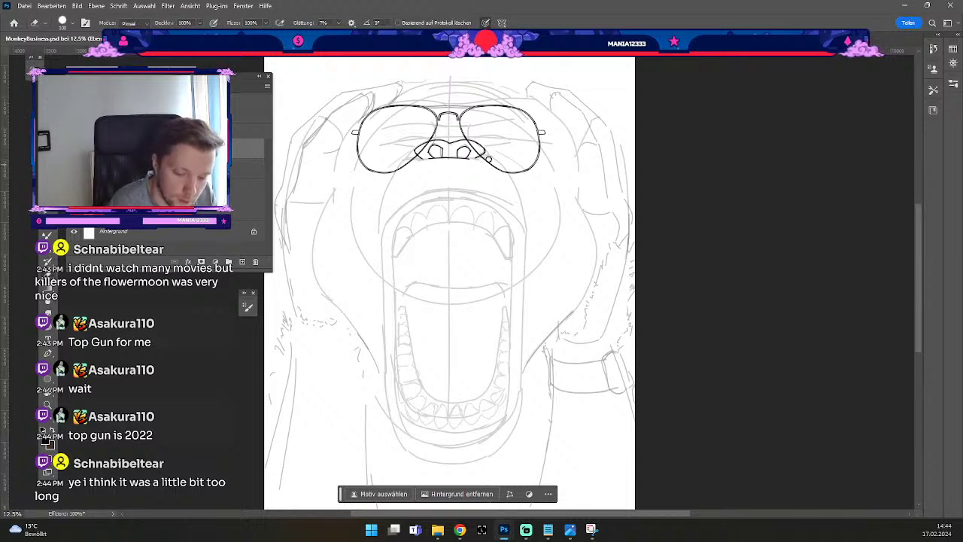
pyautogui.press('b')
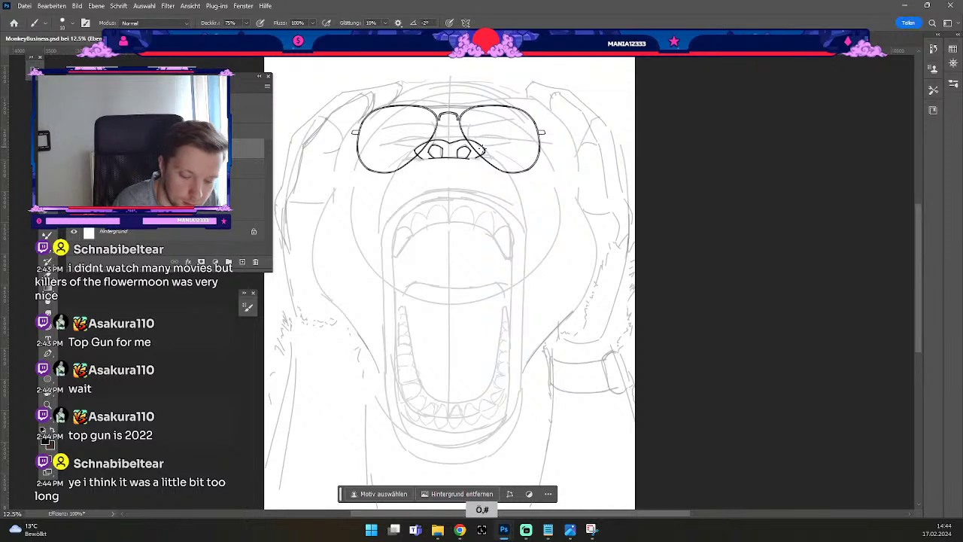
pyautogui.press('e')
pyautogui.press('odiaeresis')
pyautogui.press('odiaeresis')
pyautogui.press('odiaeresis')
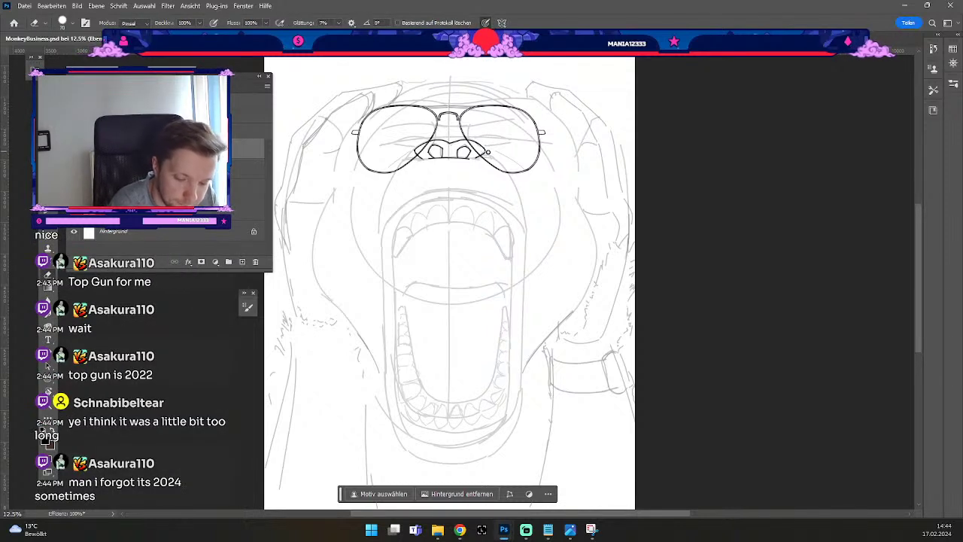
pyautogui.press('b')
pyautogui.hotkey('ctrl', 'z')
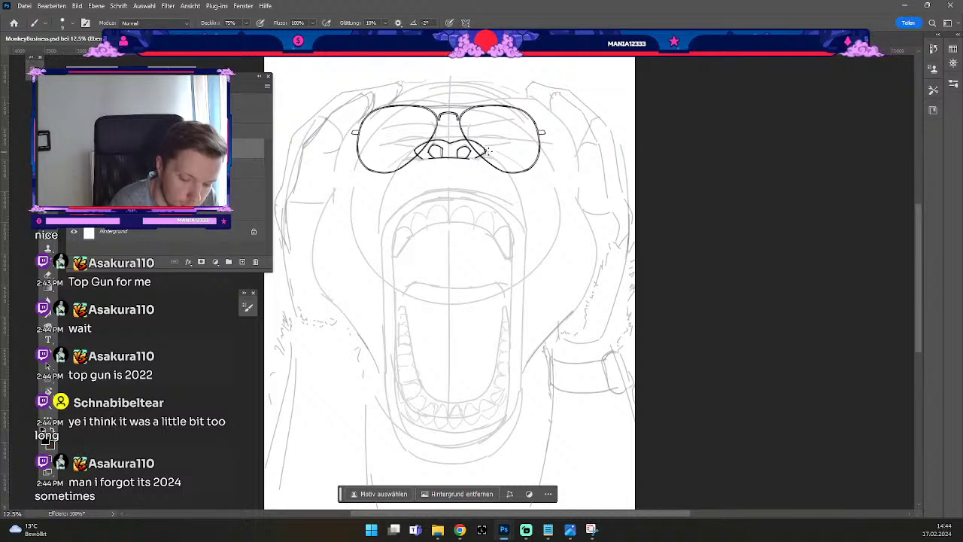
pyautogui.press('odiaeresis')
pyautogui.press('#')
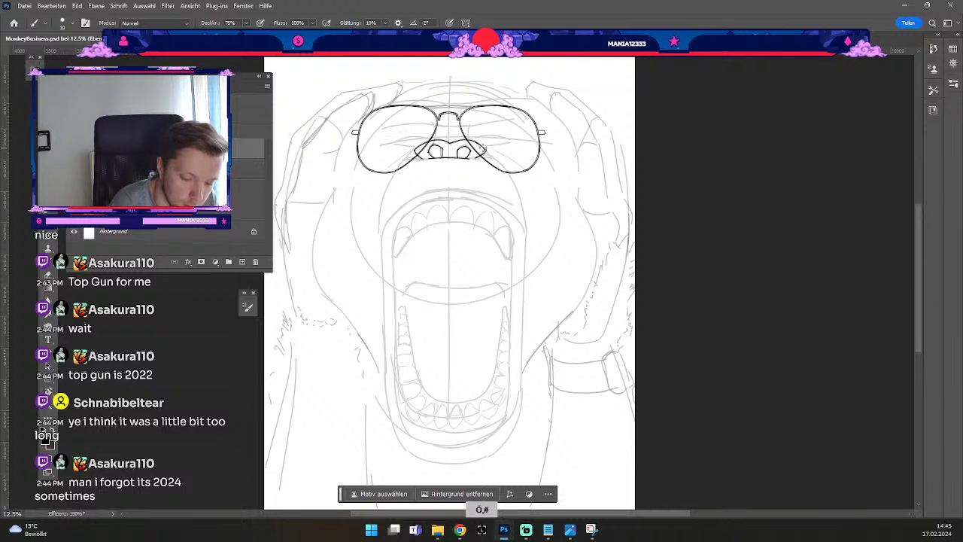
pyautogui.hotkey('ctrl', 'z')
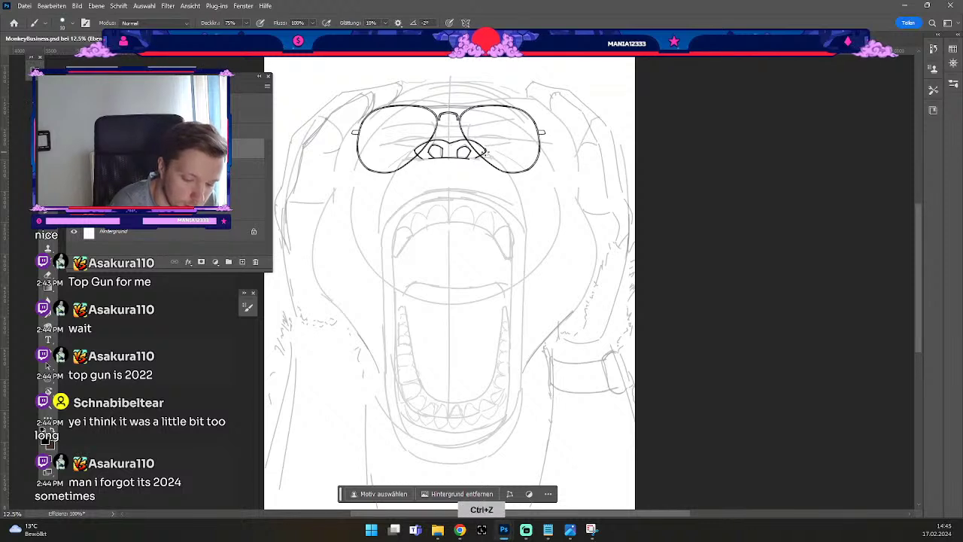
pyautogui.hotkey('ctrl', 'z')
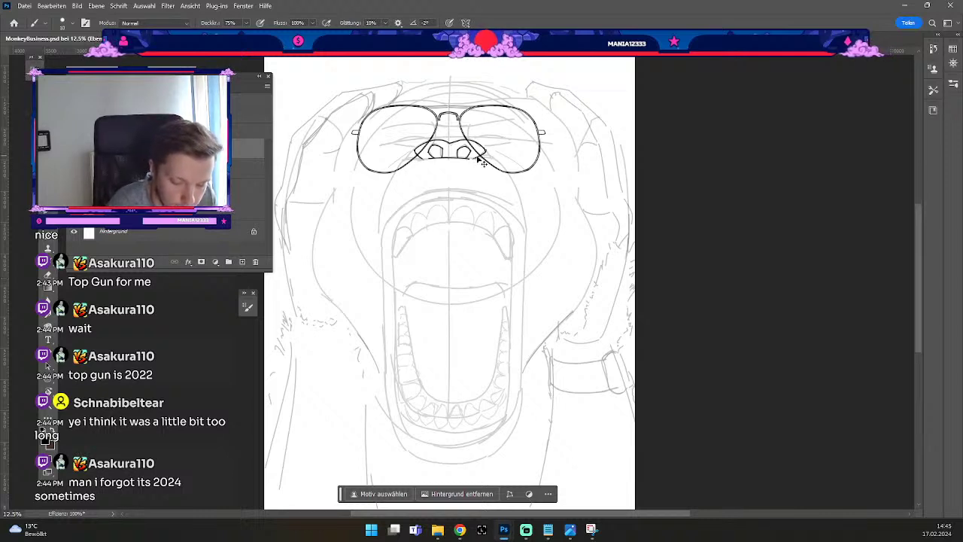
# Ink the fold lines running outward and down from both nose corners inside the lenses, undoing rejected strokes.
pyautogui.hotkey('ctrl', 'z')
pyautogui.hotkey('ctrl', 'z')
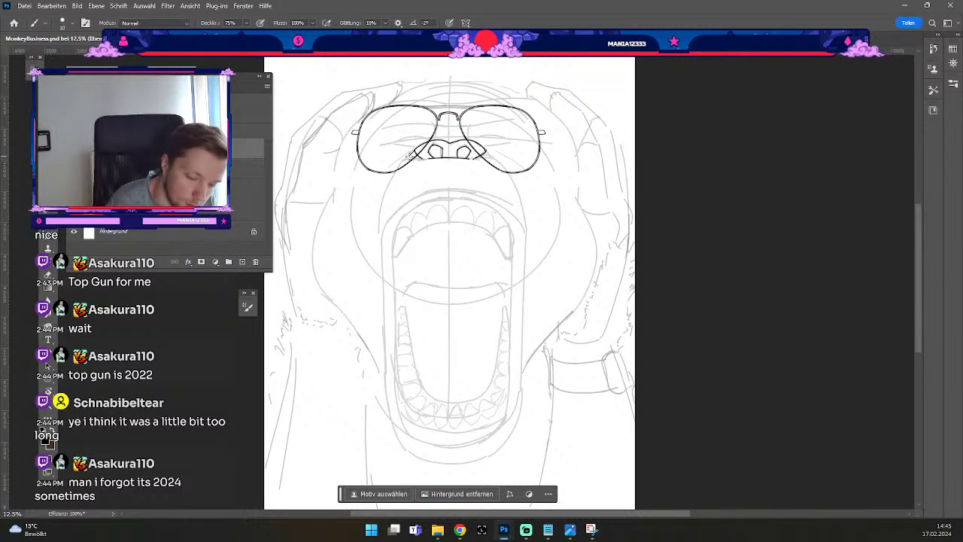
pyautogui.hotkey('ctrl', 'z')
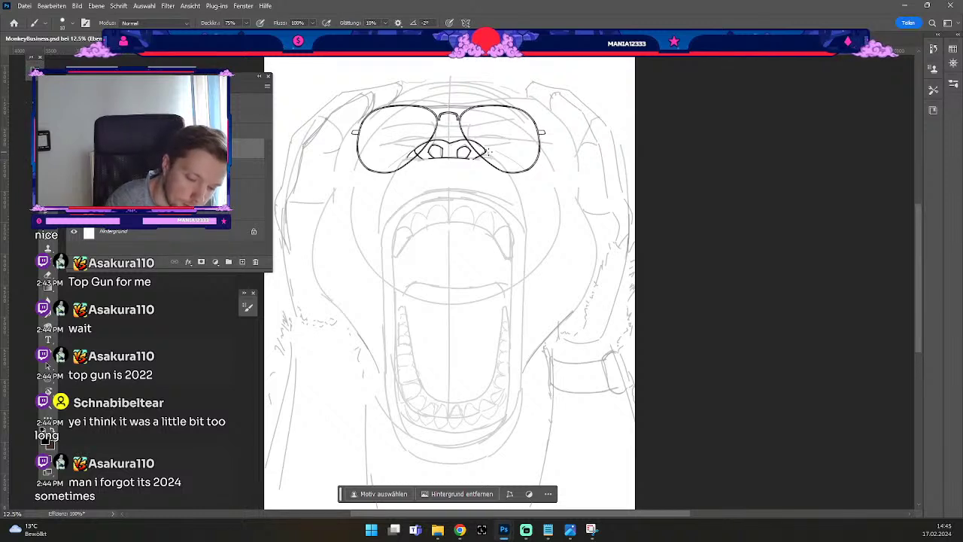
pyautogui.press('odiaeresis')
pyautogui.press('#')
pyautogui.hotkey('ctrl', 'z')
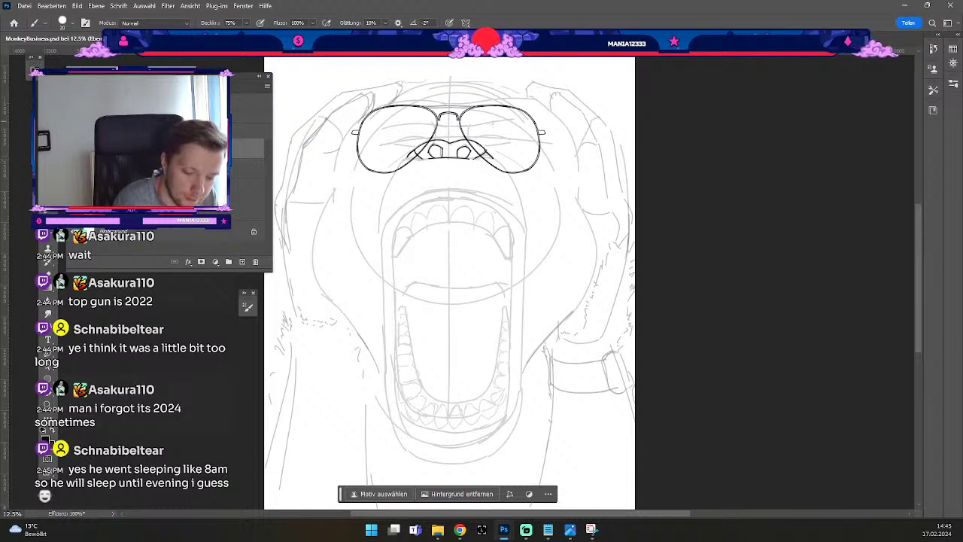
# Erase and redraw the fold line at the nose's right corner, undoing rejected strokes.
pyautogui.press('e')
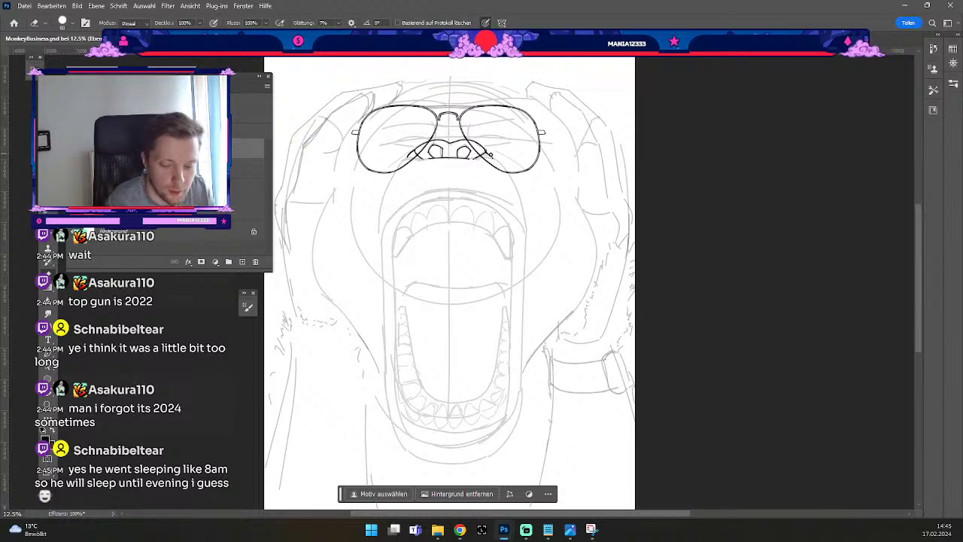
pyautogui.press('b')
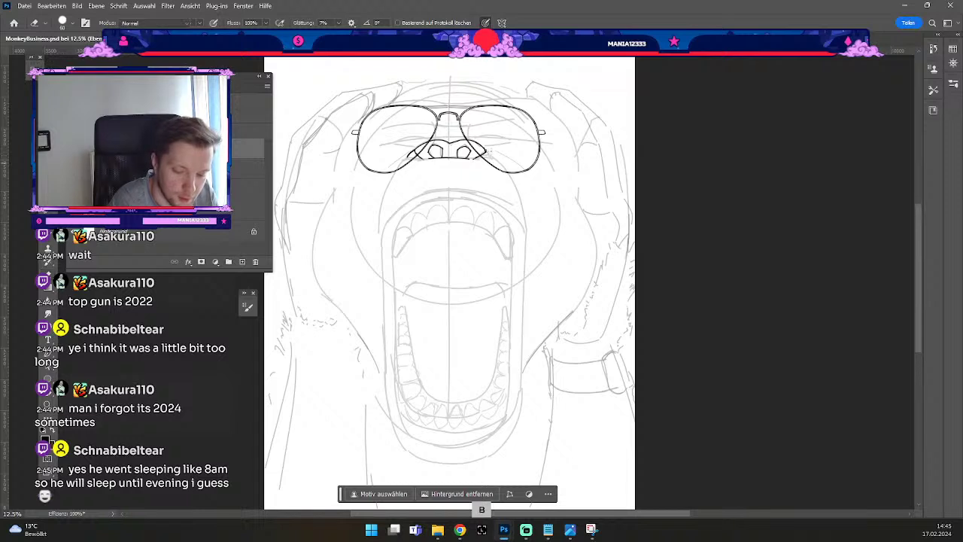
pyautogui.hotkey('ctrl', 'z')
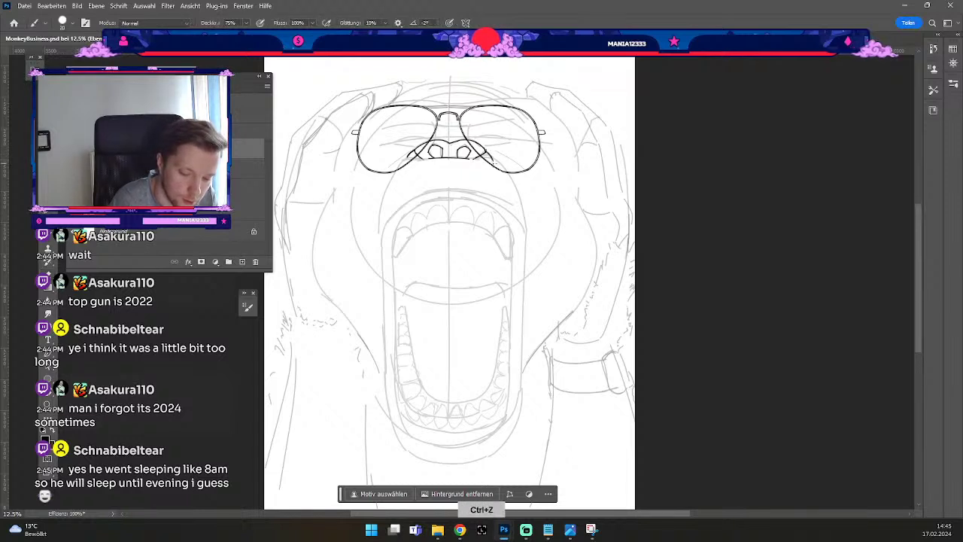
pyautogui.hotkey('ctrl', 'z')
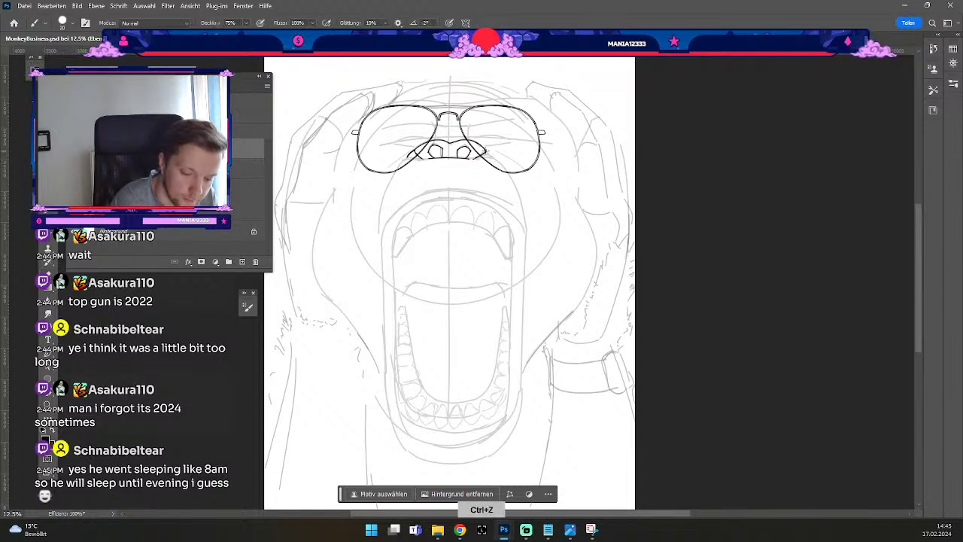
# Extend the nose's lower edge outward on both sides with short curved strokes below the folds, undoing rejected strokes.
pyautogui.press('b')
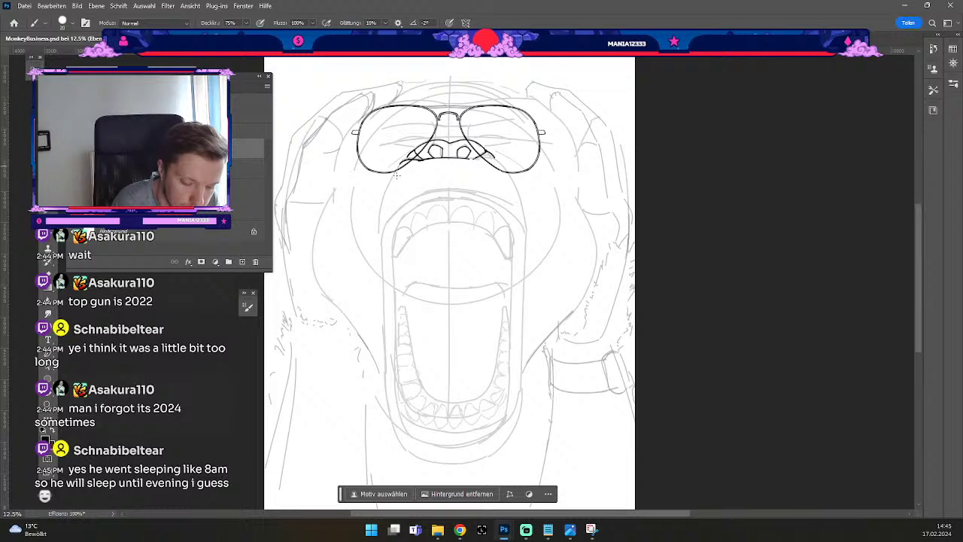
pyautogui.moveTo(461, 159); pyautogui.dragTo(494, 157)
pyautogui.hotkey('ctrl', 'z')
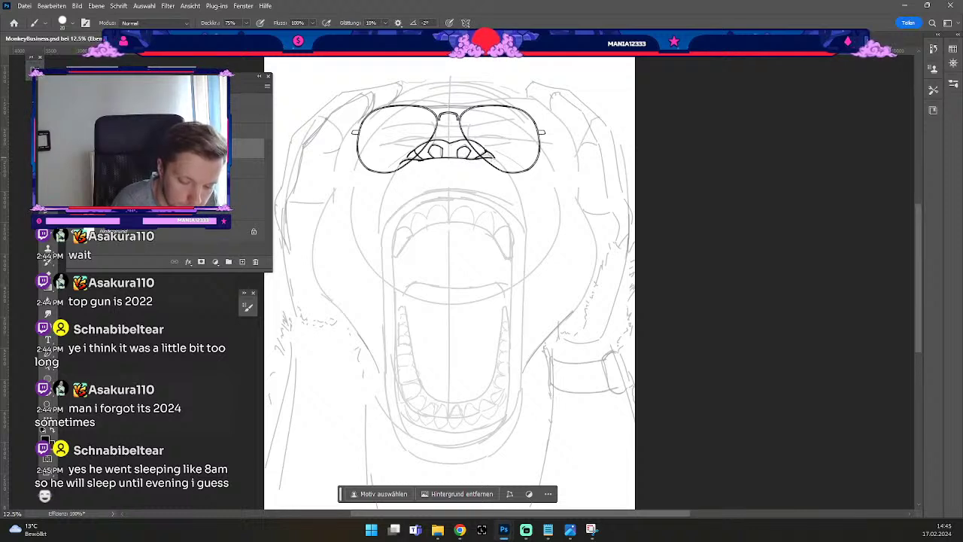
pyautogui.hotkey('ctrl', 'z')
pyautogui.hotkey('ctrl', 'z')
pyautogui.press('b')
# Ink the muzzle's upper contour curving down from both sides of the nose to the lower lens rims, undoing rejected strokes.
pyautogui.moveTo(406, 159)
pyautogui.mouseDown()
pyautogui.moveTo(391, 184)
pyautogui.moveTo(391, 176)
pyautogui.mouseUp()
pyautogui.hotkey('ctrl', 'z')
pyautogui.hotkey('ctrl', 'z')
pyautogui.hotkey('ctrl', 'z')
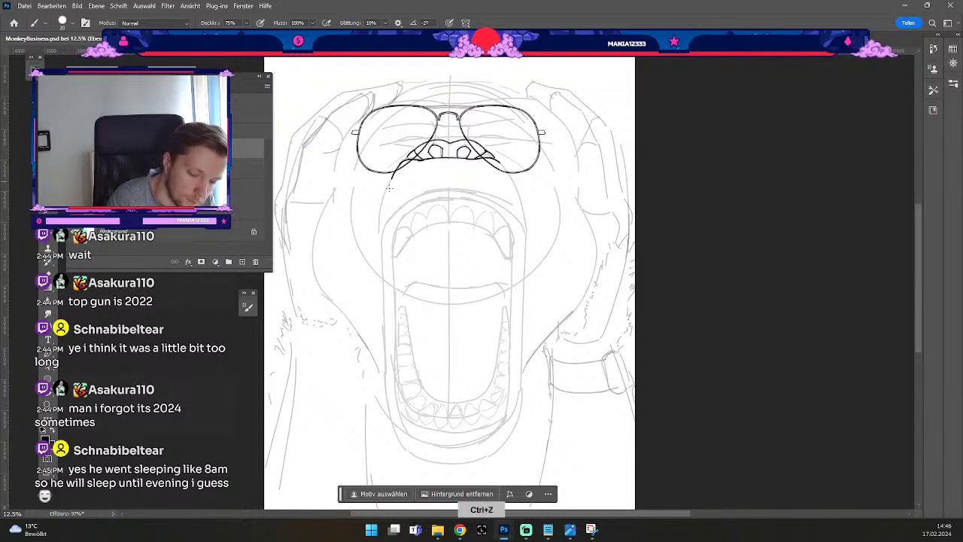
pyautogui.hotkey('ctrl', 'z')
pyautogui.moveTo(404, 160); pyautogui.dragTo(392, 177)
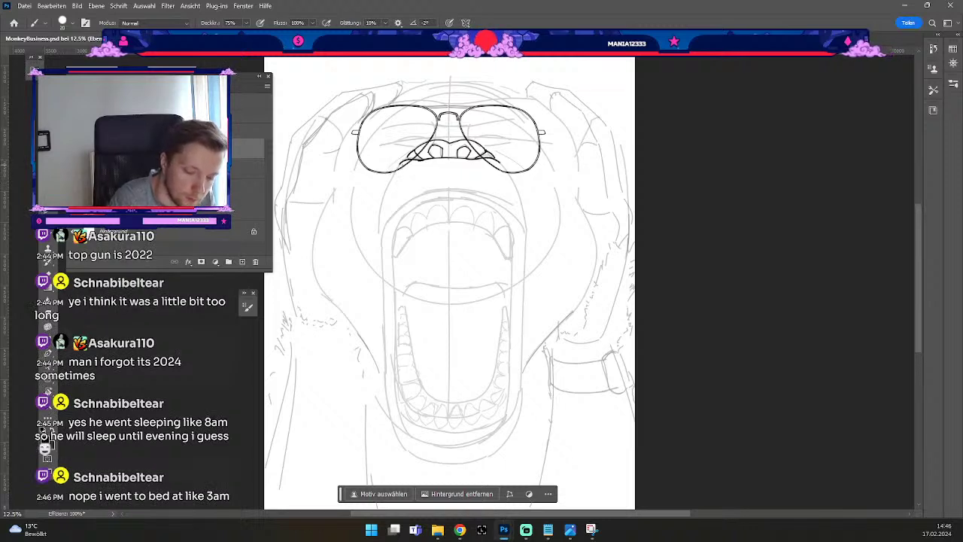
pyautogui.hotkey('ctrl', 'z')
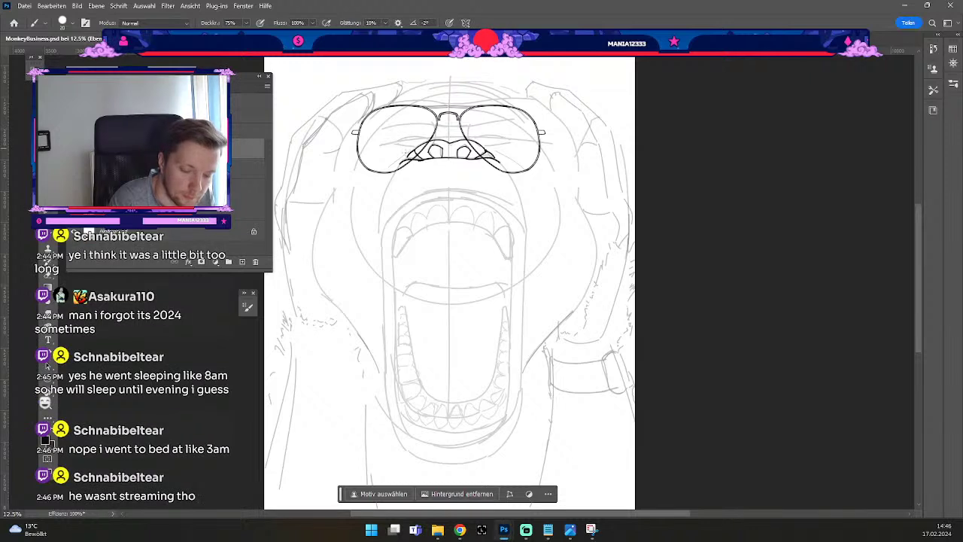
pyautogui.hotkey('ctrl', 'z')
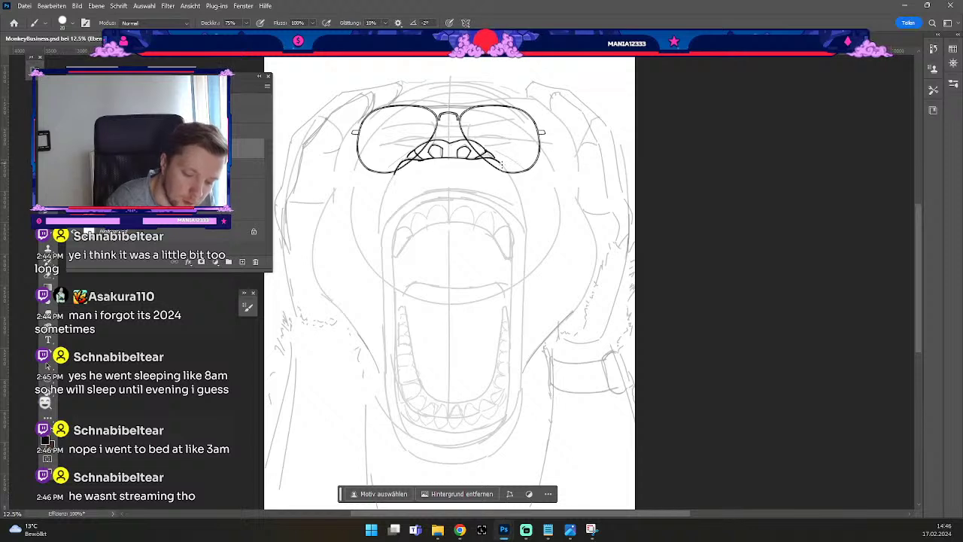
pyautogui.hotkey('ctrl', 'z')
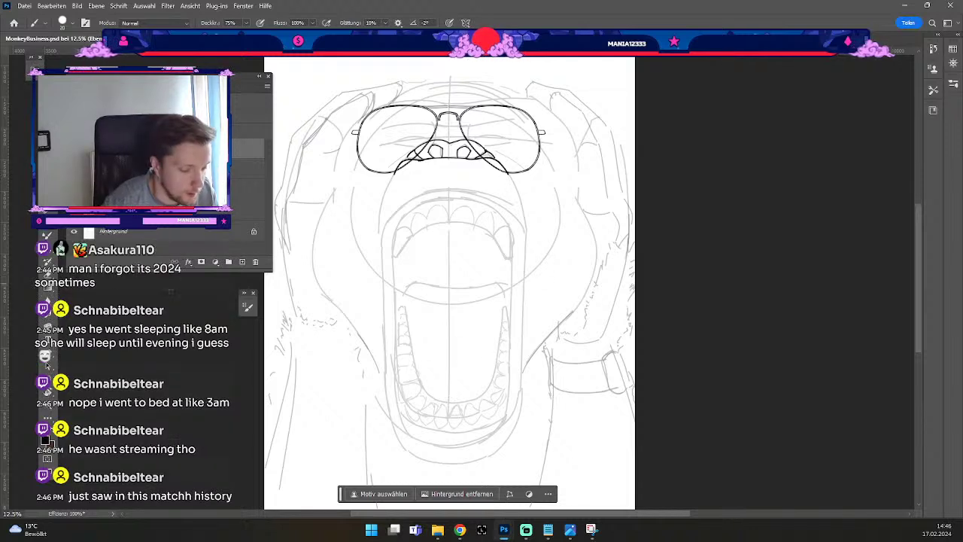
# Select the glasses' layer and erase the lens rim lines that overlap the nose and muzzle.
pyautogui.press('v')
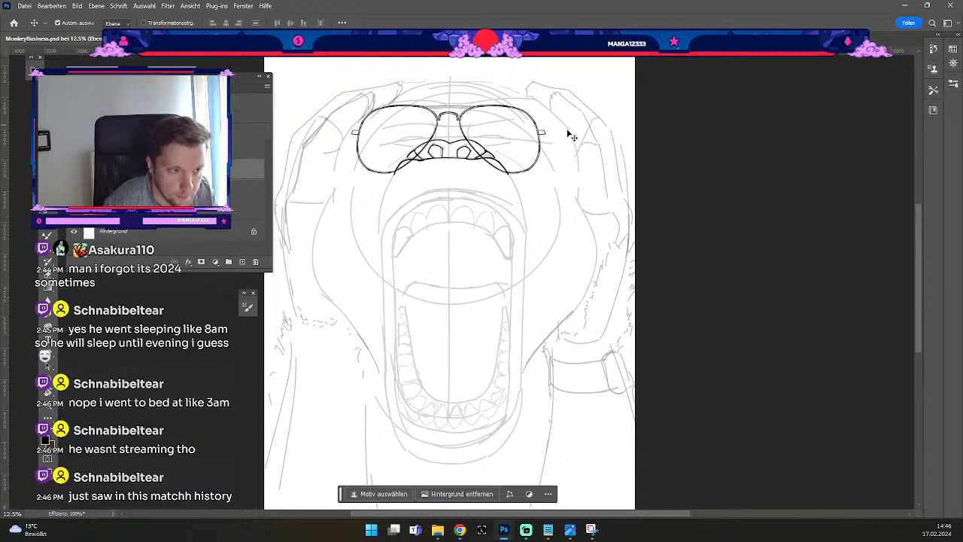
pyautogui.press('e')
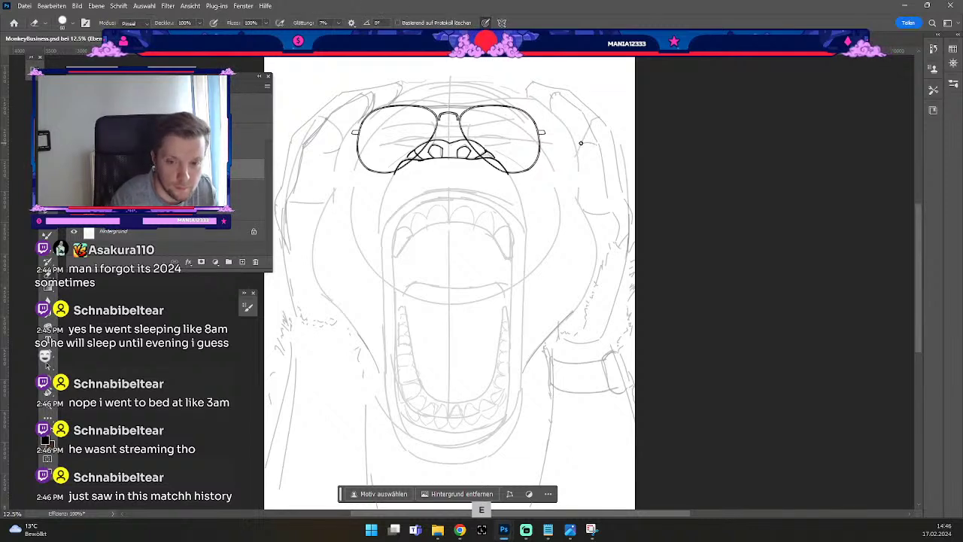
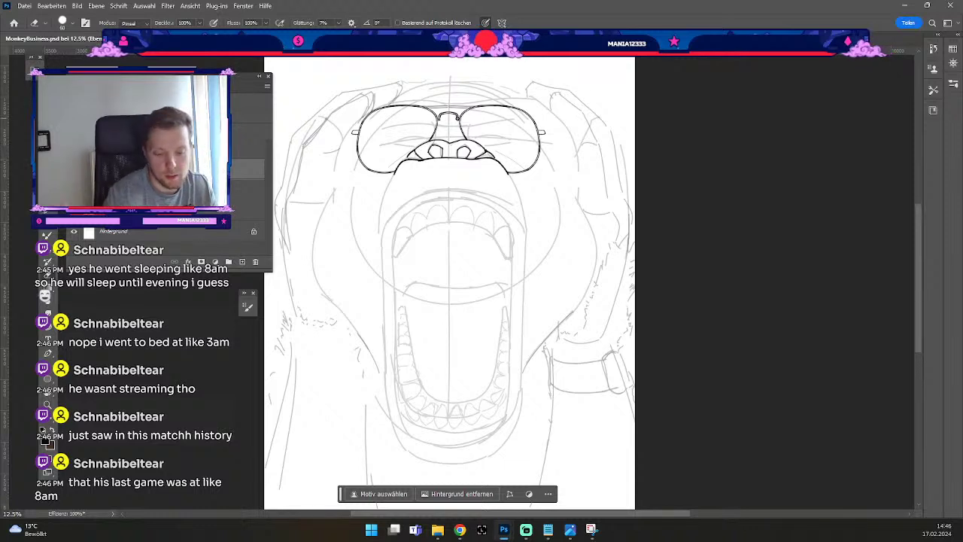
# Ink the muzzle's left contour curving down and outward from the lower lens rim, undoing rejected strokes.
pyautogui.press('b')
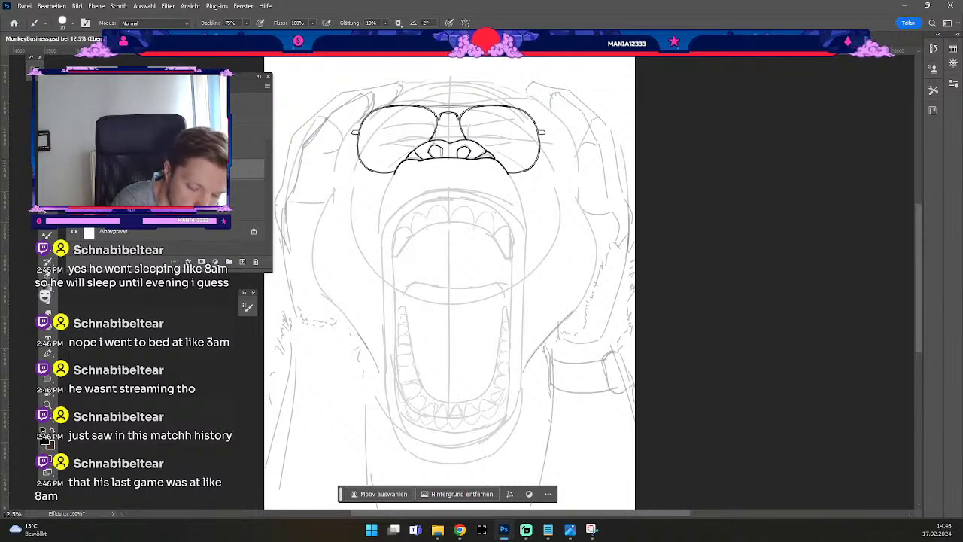
pyautogui.hotkey('ctrl', 'z')
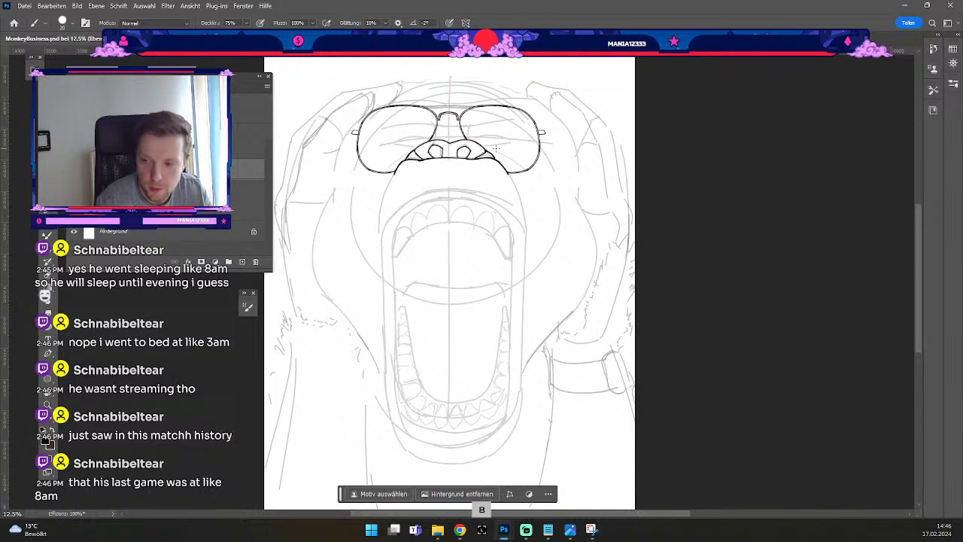
pyautogui.hotkey('ctrl', 'z')
pyautogui.moveTo(396, 172); pyautogui.dragTo(381, 207)
pyautogui.hotkey('ctrl', 'z')
pyautogui.moveTo(396, 171); pyautogui.dragTo(382, 206)
pyautogui.hotkey('ctrl', 'z')
pyautogui.moveTo(396, 169); pyautogui.dragTo(381, 211)
pyautogui.hotkey('ctrl', 'z')
pyautogui.moveTo(396, 172); pyautogui.dragTo(381, 205)
# Extend the muzzle's left contour down to beside the upper teeth and clean its overlap, undoing rejected strokes.
pyautogui.press('e')
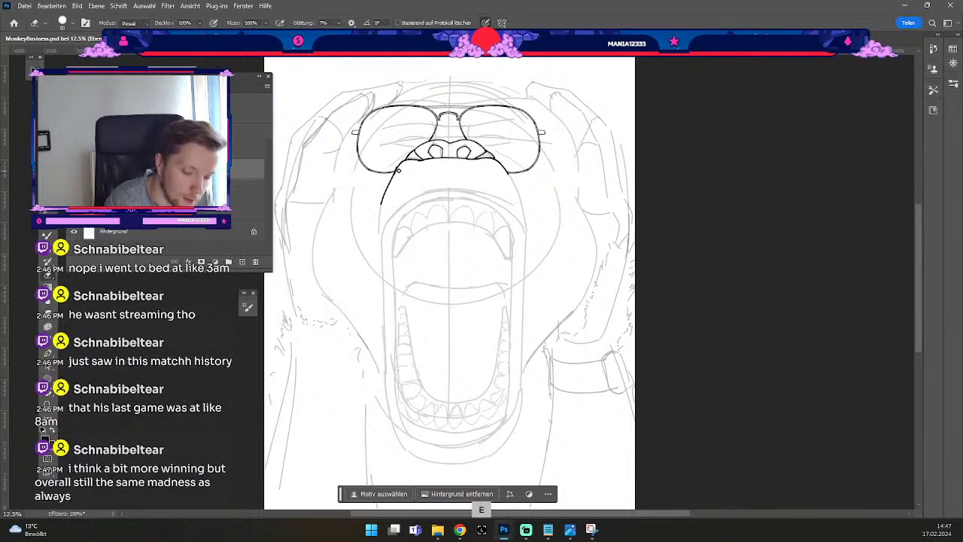
pyautogui.moveTo(400, 170); pyautogui.dragTo(380, 241)
pyautogui.press('b')
pyautogui.hotkey('ctrl', 'z')
pyautogui.hotkey('ctrl', 'z')
pyautogui.moveTo(385, 197); pyautogui.dragTo(379, 245)
pyautogui.hotkey('ctrl', 'z')
pyautogui.moveTo(387, 195); pyautogui.dragTo(378, 242)
pyautogui.hotkey('ctrl', 'z')
pyautogui.moveTo(387, 196); pyautogui.dragTo(378, 241)
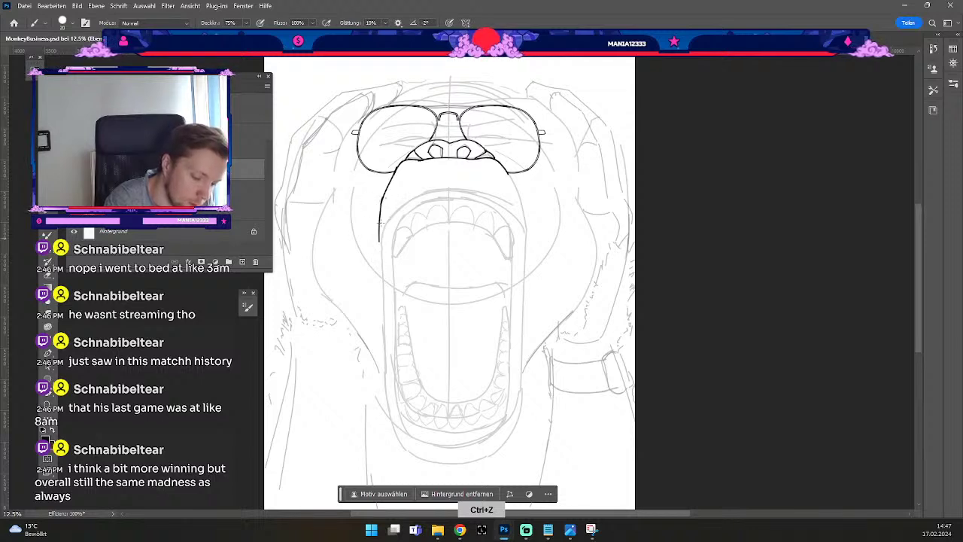
pyautogui.hotkey('ctrl', 'z')
pyautogui.moveTo(382, 197); pyautogui.dragTo(378, 243)
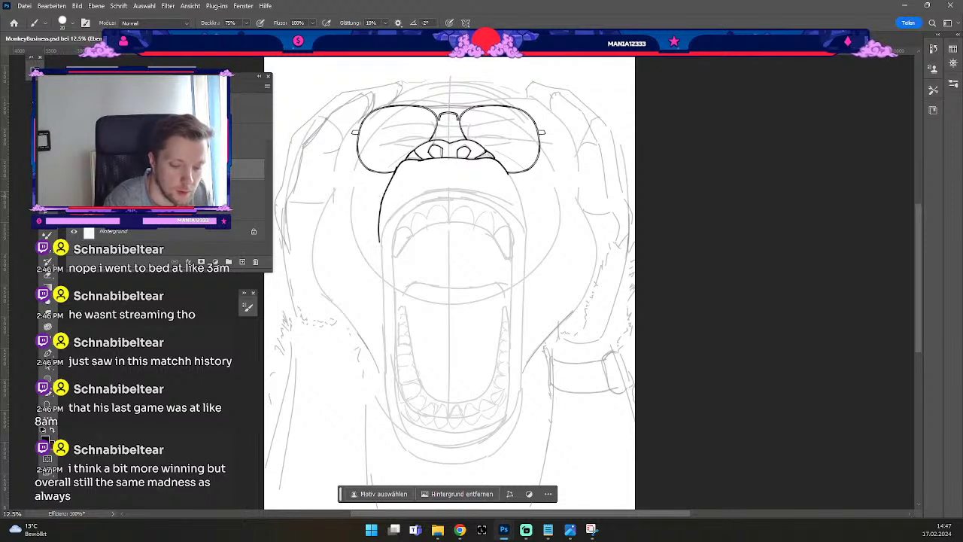
pyautogui.press('e')
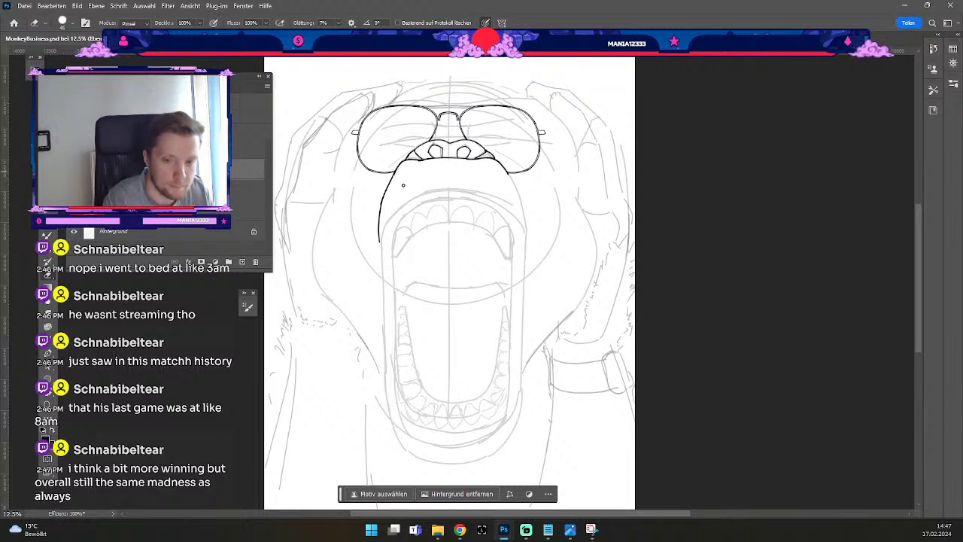
pyautogui.press('b')
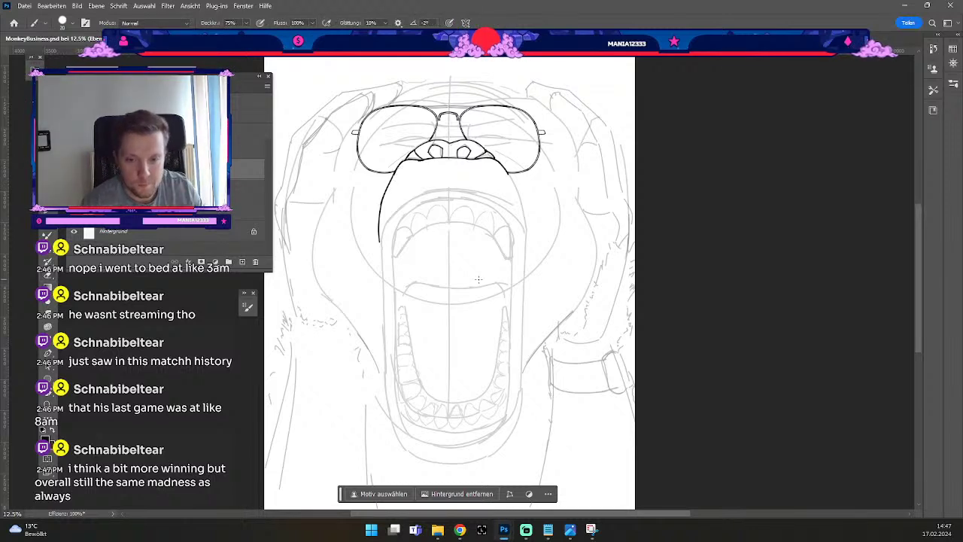
# Ink the muzzle's right contour from the lower lens rim down beside the upper teeth, undoing rejected strokes and trimming the overlap.
pyautogui.press('b')
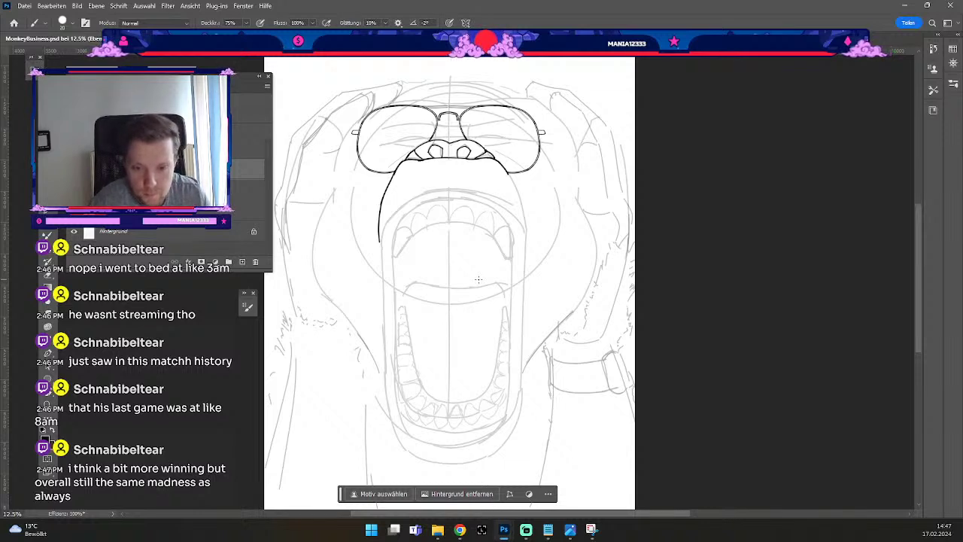
pyautogui.press('b')
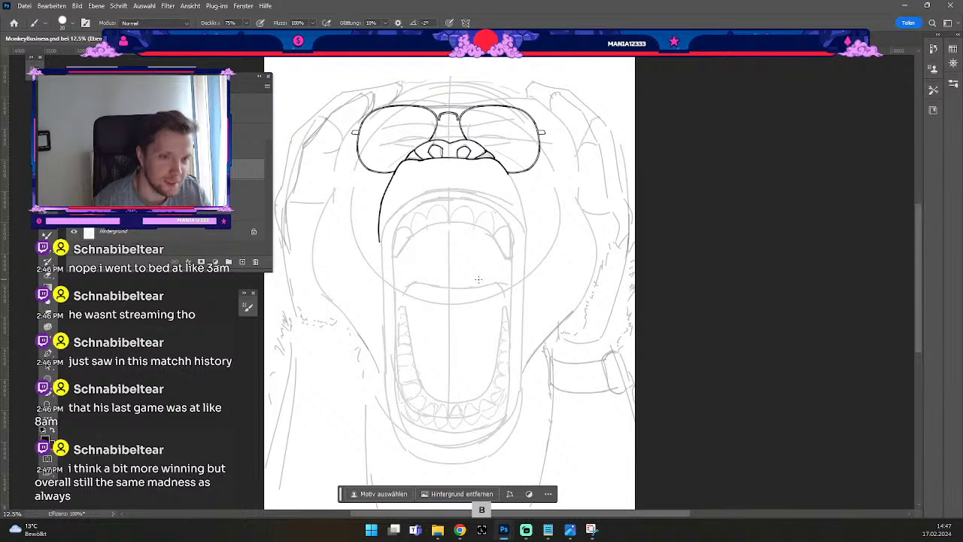
pyautogui.moveTo(508, 171); pyautogui.dragTo(523, 227)
pyautogui.hotkey('ctrl', 'z')
pyautogui.moveTo(509, 172); pyautogui.dragTo(527, 234)
pyautogui.hotkey('ctrl', 'z')
pyautogui.moveTo(508, 172); pyautogui.dragTo(528, 234)
pyautogui.hotkey('ctrl', 'z')
pyautogui.moveTo(509, 171); pyautogui.dragTo(524, 245)
pyautogui.hotkey('ctrl', 'z')
pyautogui.moveTo(509, 172); pyautogui.dragTo(527, 252)
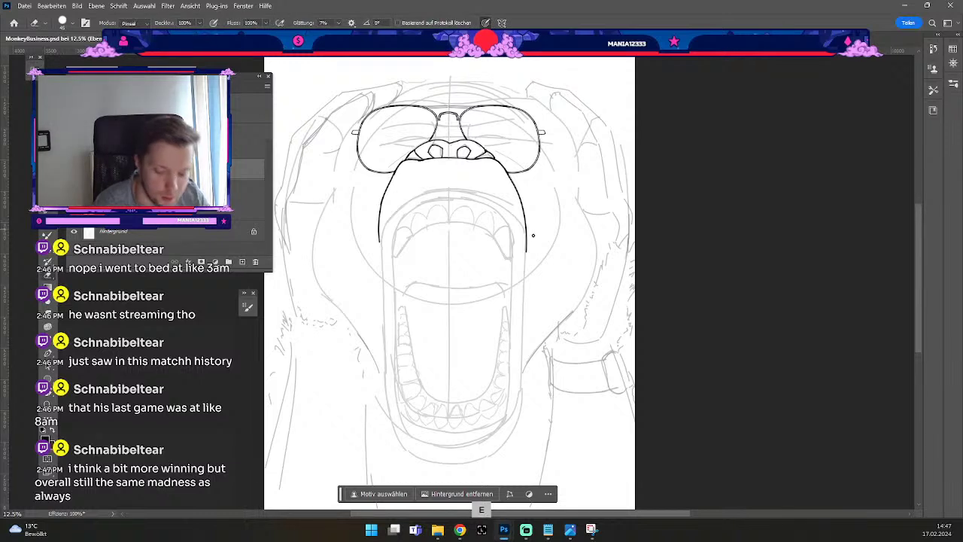
pyautogui.press('e')
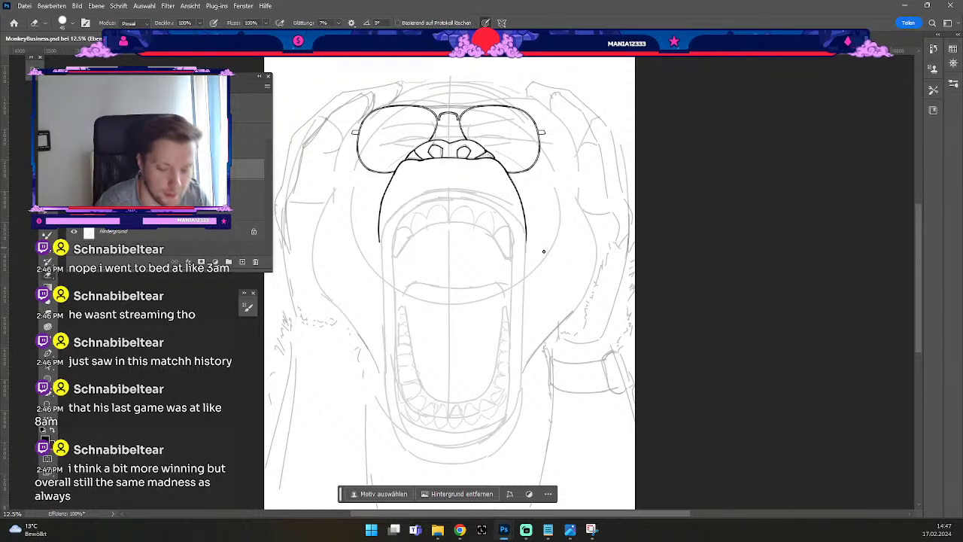
pyautogui.press('b')
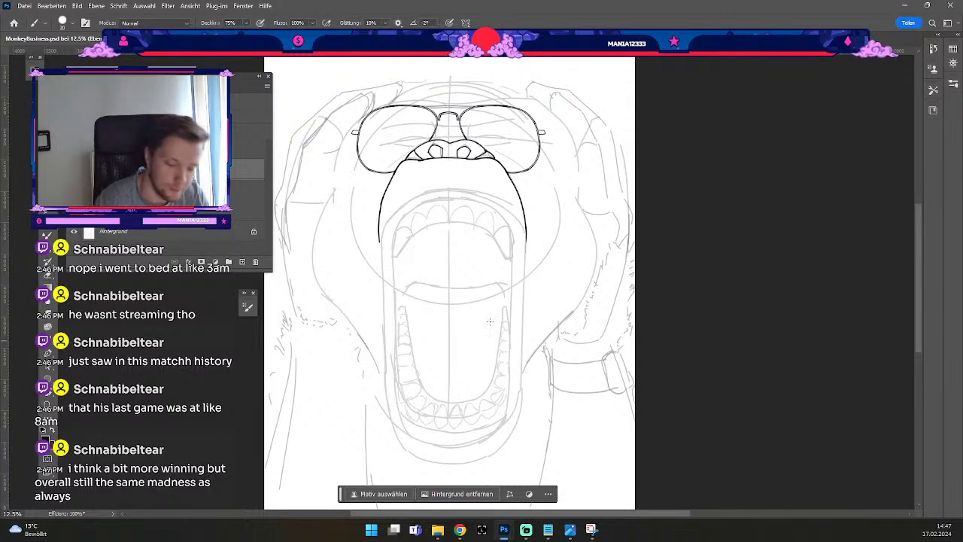
# Bend the lower end of the muzzle's left contour slightly inward with a short stroke, undoing rejected attempts.
pyautogui.press('e')
pyautogui.press('b')
pyautogui.moveTo(377, 219); pyautogui.dragTo(381, 262)
pyautogui.hotkey('ctrl', 'z')
pyautogui.moveTo(378, 220); pyautogui.dragTo(381, 264)
pyautogui.hotkey('ctrl', 'z')
pyautogui.moveTo(377, 224); pyautogui.dragTo(382, 265)
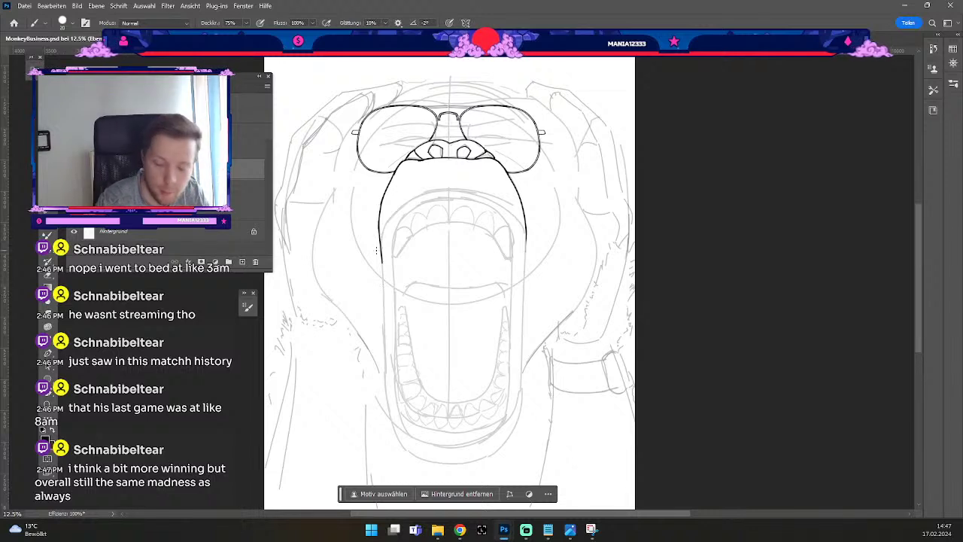
# Continue the left mouth side straight down to the top of the lower teeth, undoing rejected strokes.
pyautogui.moveTo(381, 249); pyautogui.dragTo(384, 318)
pyautogui.hotkey('ctrl', 'z')
pyautogui.moveTo(382, 255); pyautogui.dragTo(383, 323)
pyautogui.hotkey('ctrl', 'z')
pyautogui.moveTo(381, 253); pyautogui.dragTo(384, 307)
pyautogui.hotkey('ctrl', 'z')
pyautogui.moveTo(381, 253); pyautogui.dragTo(383, 312)
pyautogui.hotkey('ctrl', 'z')
pyautogui.moveTo(382, 253); pyautogui.dragTo(383, 288)
pyautogui.hotkey('ctrl', 'z')
pyautogui.moveTo(382, 255); pyautogui.dragTo(384, 310)
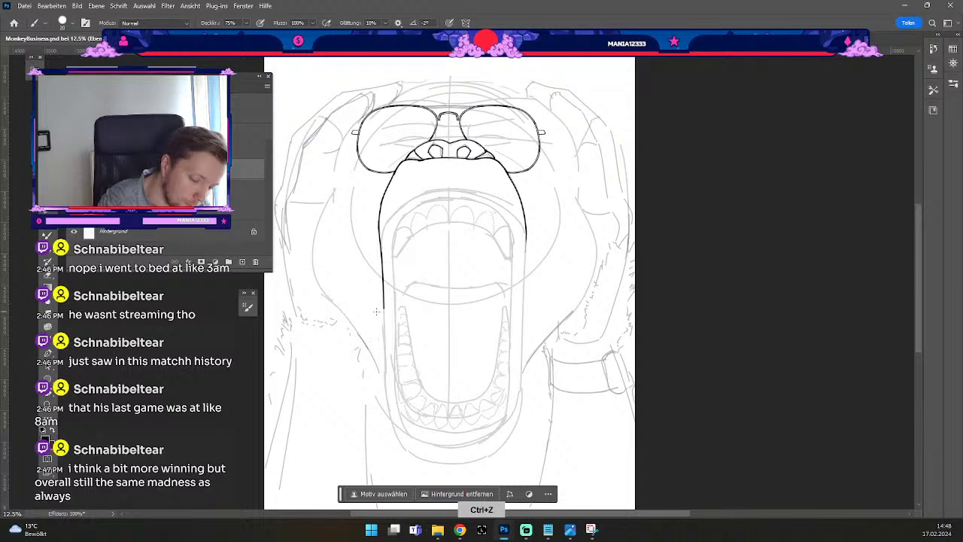
# Continue the right mouth side straight down to beside the upper end of the lower teeth, undoing rejected strokes.
pyautogui.moveTo(527, 230); pyautogui.dragTo(525, 324)
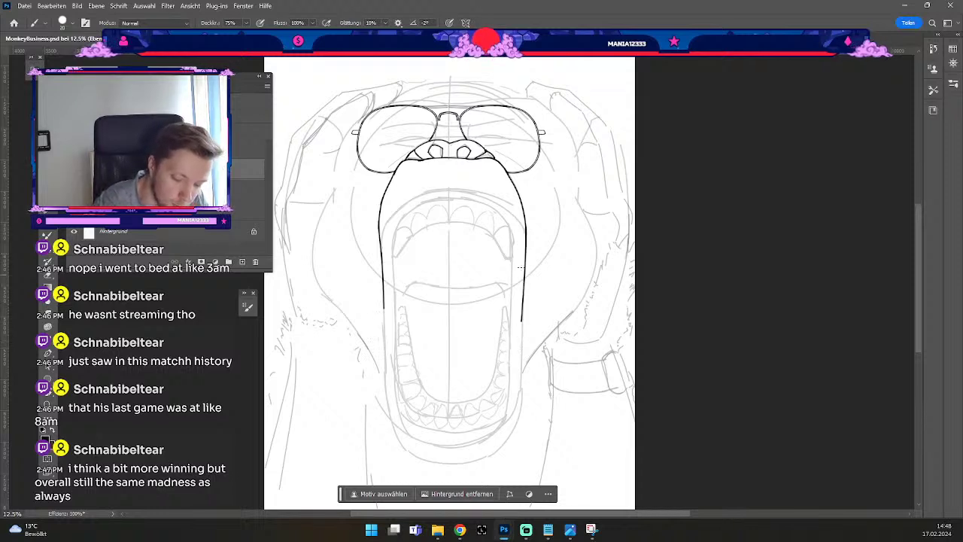
pyautogui.hotkey('ctrl', 'z')
pyautogui.moveTo(526, 229); pyautogui.dragTo(526, 327)
pyautogui.hotkey('ctrl', 'z')
pyautogui.moveTo(526, 227); pyautogui.dragTo(525, 318)
pyautogui.hotkey('ctrl', 'z')
pyautogui.moveTo(527, 229); pyautogui.dragTo(525, 322)
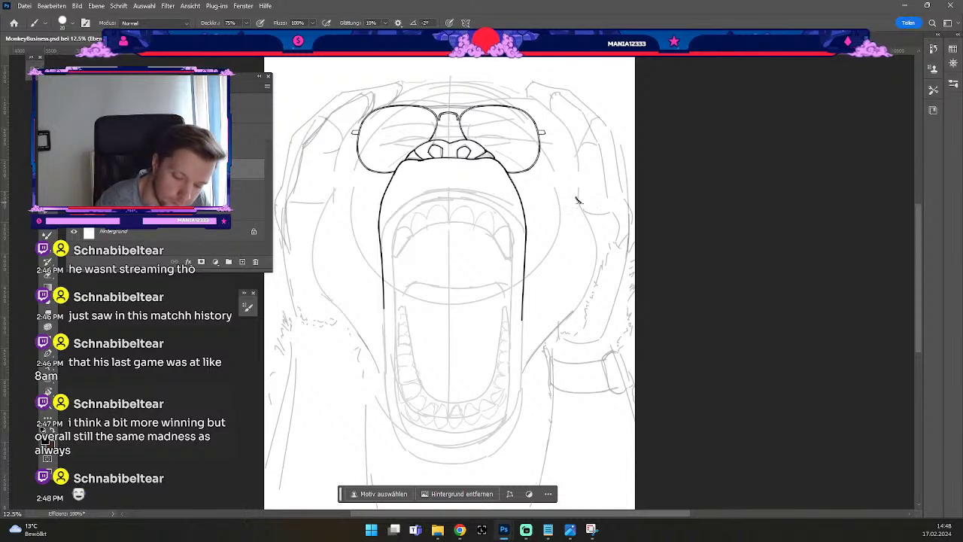
pyautogui.hotkey('ctrl', 'z')
# Lengthen the left jaw line alongside the lower teeth with a short stroke at brush size 20, undoing rejected strokes.
pyautogui.press('odiaeresis')
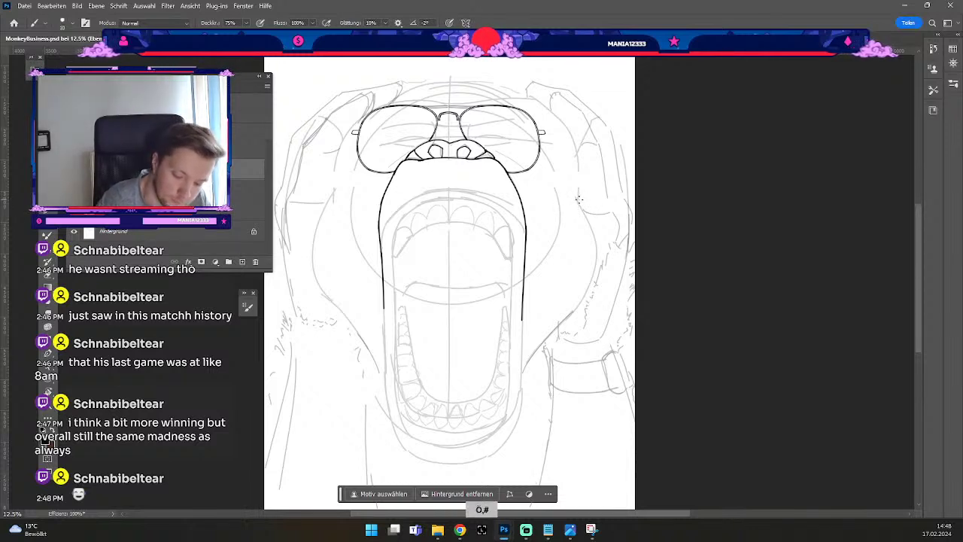
pyautogui.moveTo(554, 293); pyautogui.dragTo(559, 262)
pyautogui.press('b')
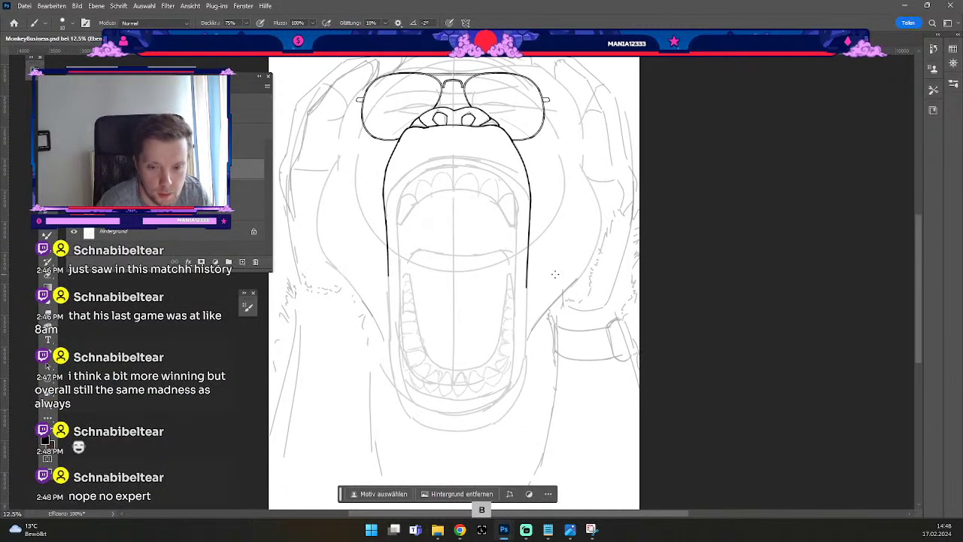
pyautogui.moveTo(388, 276); pyautogui.dragTo(390, 347)
pyautogui.hotkey('ctrl', 'z')
pyautogui.press('#')
pyautogui.press('#')
pyautogui.moveTo(389, 272); pyautogui.dragTo(390, 322)
pyautogui.hotkey('ctrl', 'z')
pyautogui.hotkey('ctrl', 'z')
pyautogui.moveTo(389, 269); pyautogui.dragTo(390, 308)
# Lengthen the right jaw line down past the lower teeth toward the chin, undoing rejected strokes.
pyautogui.moveTo(526, 280); pyautogui.dragTo(525, 328)
pyautogui.hotkey('ctrl', 'z')
pyautogui.moveTo(526, 284); pyautogui.dragTo(525, 338)
pyautogui.hotkey('ctrl', 'z')
pyautogui.moveTo(526, 285); pyautogui.dragTo(525, 331)
pyautogui.hotkey('ctrl', 'z')
pyautogui.moveTo(526, 285); pyautogui.dragTo(525, 352)
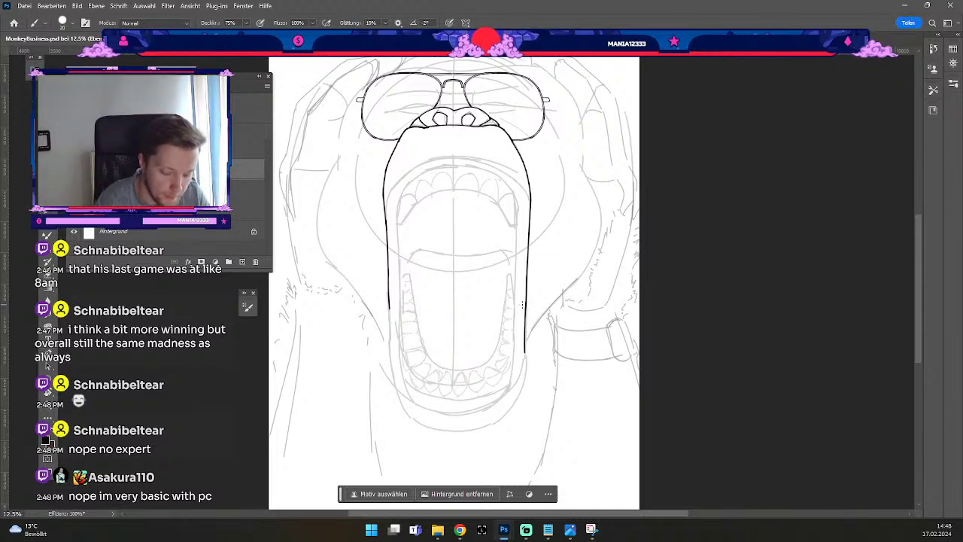
# Ink the chin's bottom curve and round its right corner up toward the jaw line, undoing rejected strokes.
pyautogui.moveTo(482, 439)
pyautogui.mouseDown()
pyautogui.moveTo(408, 413)
pyautogui.moveTo(481, 430)
pyautogui.moveTo(520, 402)
pyautogui.mouseUp()
pyautogui.hotkey('ctrl', 'z')
pyautogui.hotkey('ctrl', 'z')
pyautogui.hotkey('ctrl', 'z')
pyautogui.hotkey('ctrl', 'z')
pyautogui.moveTo(481, 427)
pyautogui.mouseDown()
pyautogui.moveTo(514, 404)
pyautogui.moveTo(511, 412)
pyautogui.mouseUp()
pyautogui.hotkey('ctrl', 'z')
pyautogui.hotkey('ctrl', 'z')
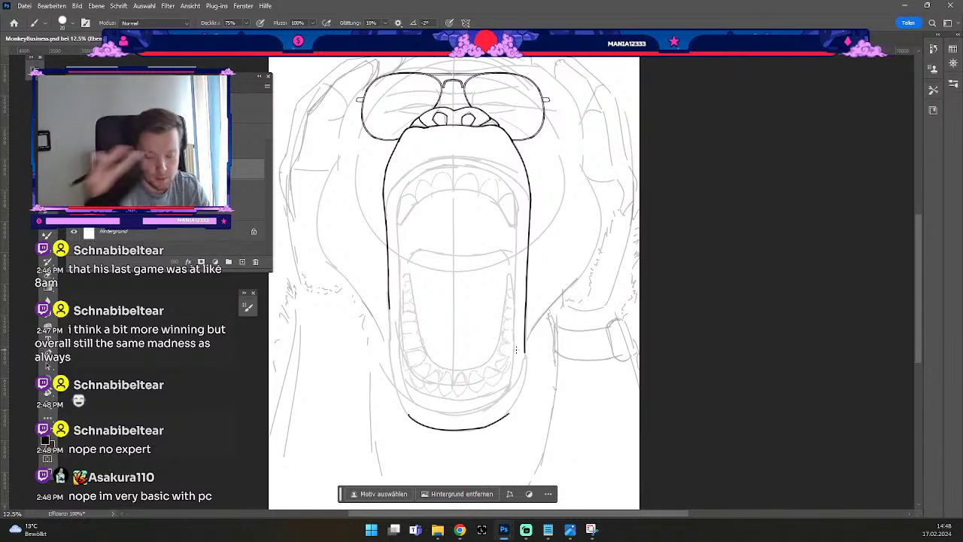
pyautogui.hotkey('ctrl', 'z')
pyautogui.moveTo(508, 418); pyautogui.dragTo(532, 375)
pyautogui.hotkey('ctrl', 'z')
pyautogui.moveTo(507, 418); pyautogui.dragTo(527, 367)
# Round the chin's left corner up alongside the lower teeth toward the left jaw line, undoing rejected strokes.
pyautogui.moveTo(408, 416); pyautogui.dragTo(395, 372)
pyautogui.hotkey('ctrl', 'z')
pyautogui.press('b')
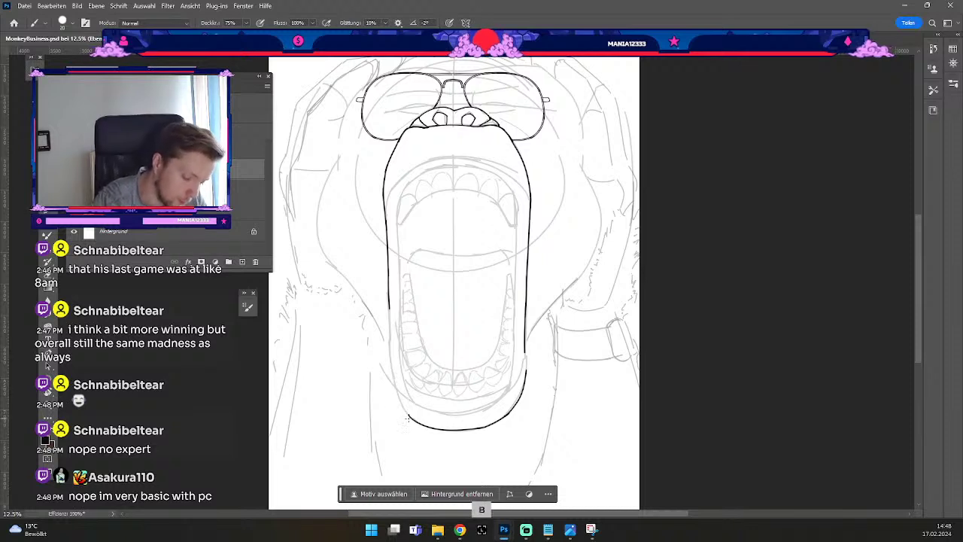
pyautogui.moveTo(413, 421); pyautogui.dragTo(393, 369)
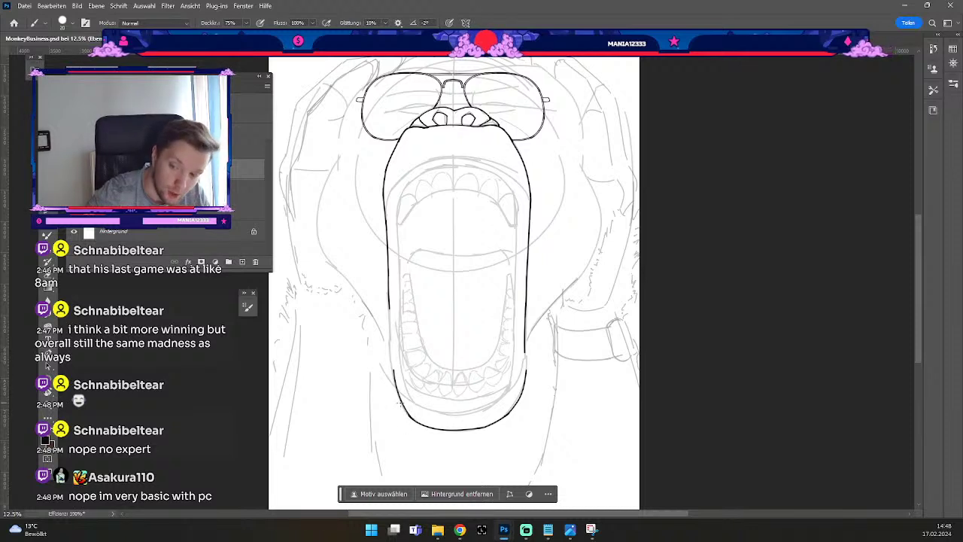
pyautogui.hotkey('ctrl', 'z')
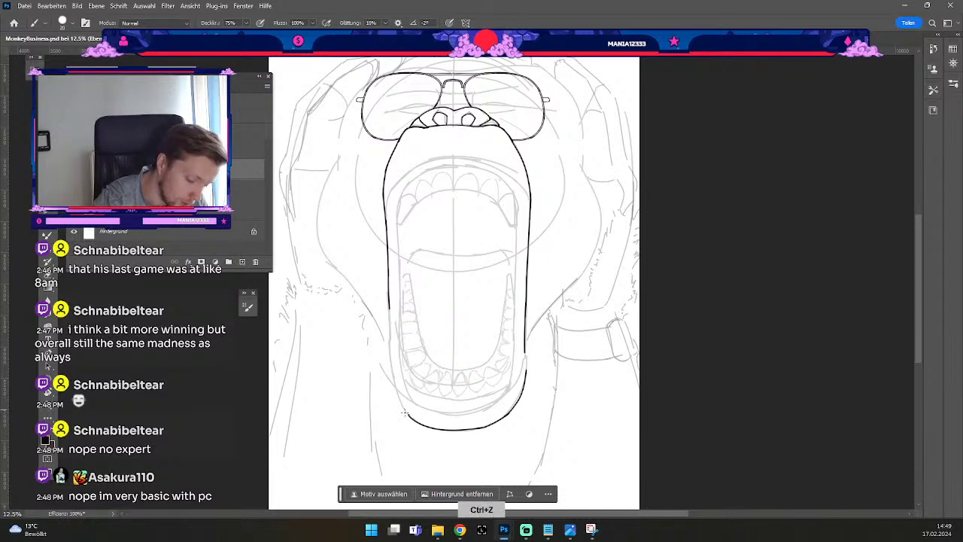
pyautogui.moveTo(413, 421); pyautogui.dragTo(393, 362)
pyautogui.hotkey('ctrl', 'z')
pyautogui.moveTo(412, 420)
pyautogui.mouseDown()
pyautogui.moveTo(397, 392)
pyautogui.moveTo(392, 342)
pyautogui.mouseUp()
pyautogui.press('b')
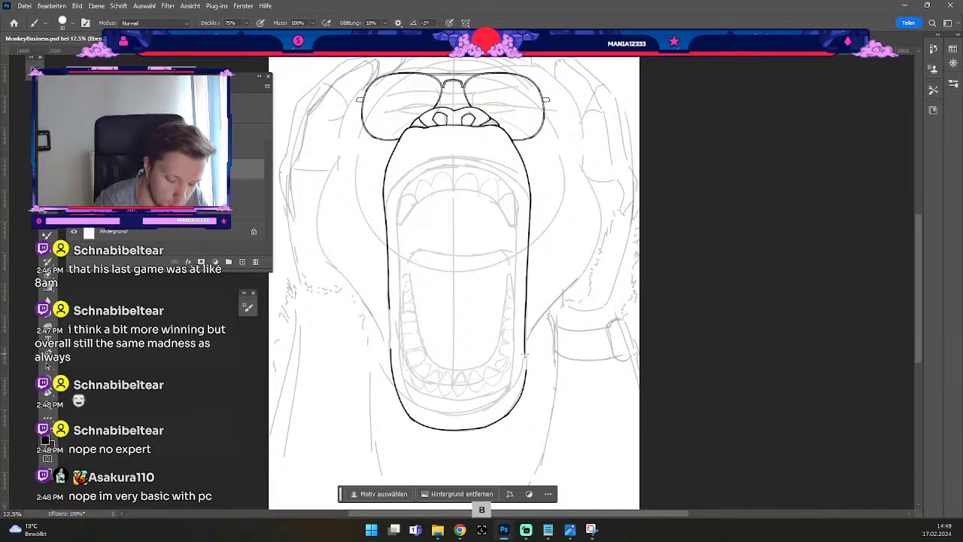
# Join the right jaw line to the chin curve with a smooth connecting stroke, erasing rough spots and undoing rejected strokes.
pyautogui.hotkey('ctrl', 'z')
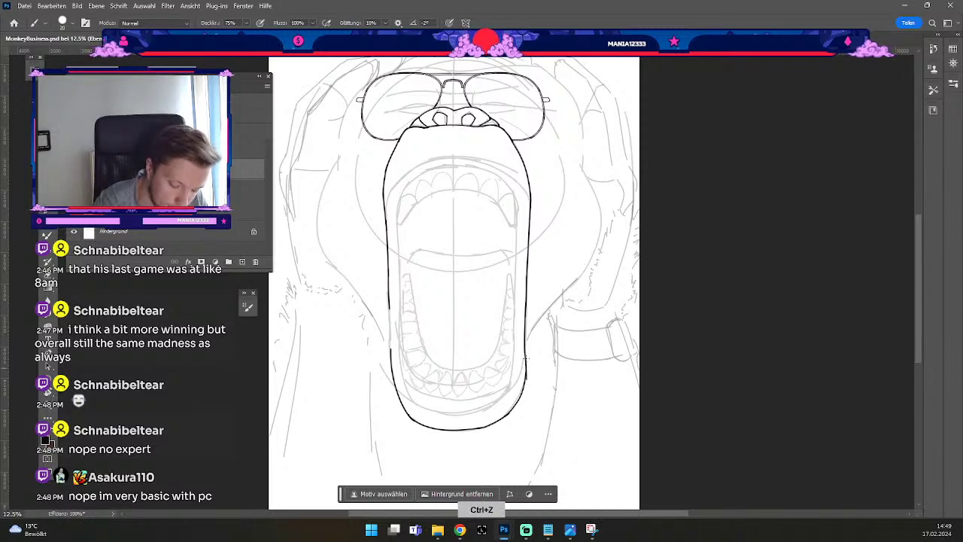
pyautogui.press('b')
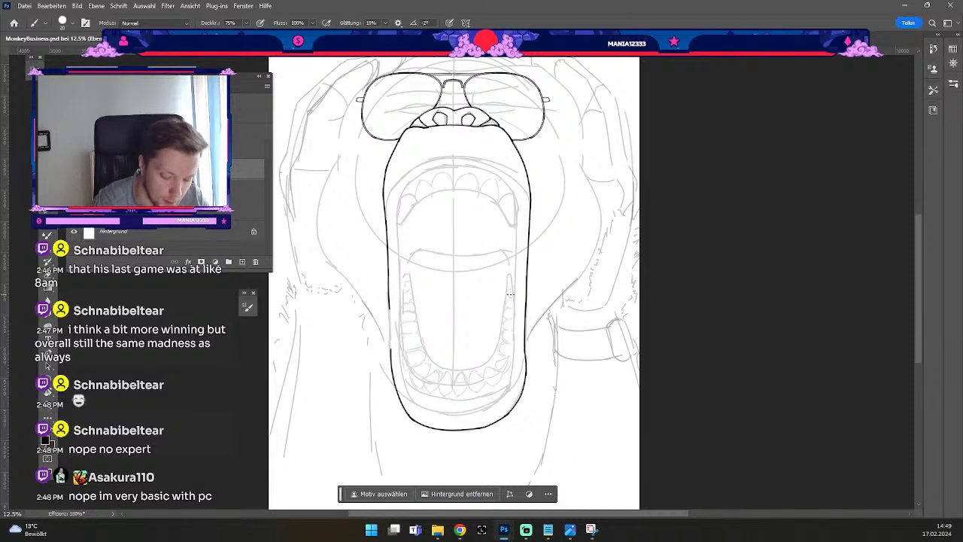
pyautogui.press('e')
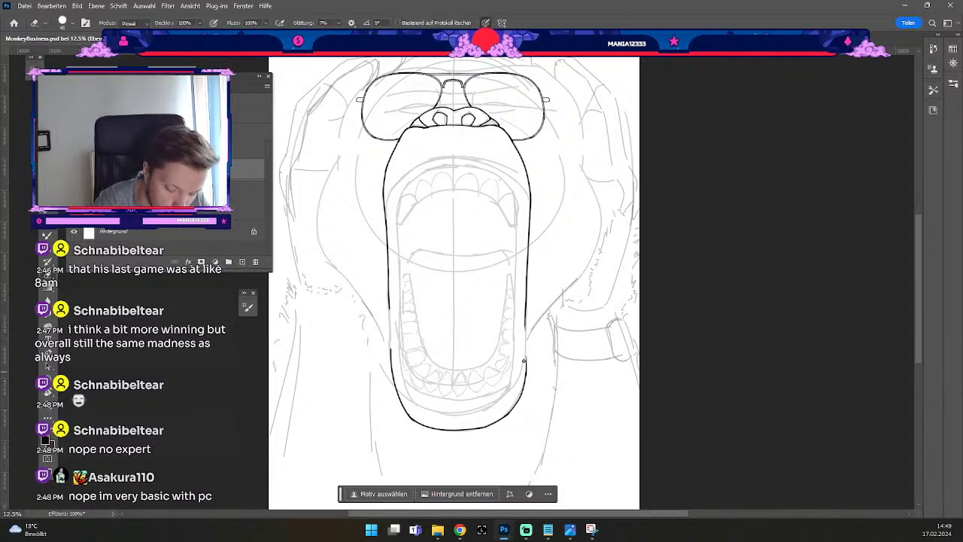
pyautogui.press('b')
pyautogui.moveTo(527, 365); pyautogui.dragTo(526, 307)
pyautogui.hotkey('ctrl', 'z')
pyautogui.moveTo(526, 366); pyautogui.dragTo(526, 317)
pyautogui.hotkey('ctrl', 'z')
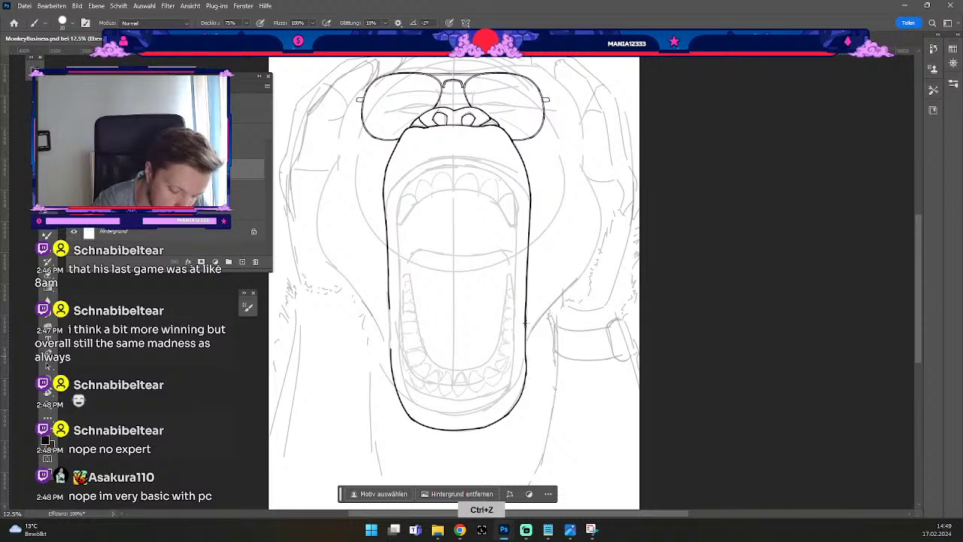
pyautogui.hotkey('ctrl', 'z')
pyautogui.moveTo(526, 369); pyautogui.dragTo(527, 329)
pyautogui.hotkey('ctrl', 'z')
pyautogui.moveTo(526, 370); pyautogui.dragTo(526, 320)
pyautogui.hotkey('ctrl', 'z')
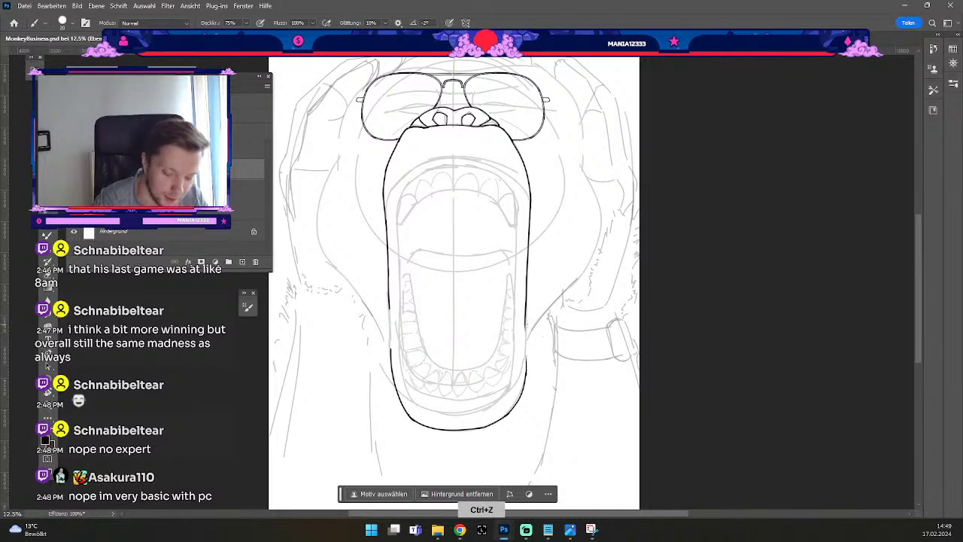
pyautogui.moveTo(528, 368); pyautogui.dragTo(526, 324)
pyautogui.hotkey('ctrl', 'z')
pyautogui.moveTo(527, 360); pyautogui.dragTo(527, 319)
pyautogui.hotkey('ctrl', 'z')
pyautogui.moveTo(526, 367); pyautogui.dragTo(525, 318)
pyautogui.hotkey('ctrl', 'z')
pyautogui.moveTo(526, 372); pyautogui.dragTo(526, 323)
pyautogui.hotkey('ctrl', 'z')
pyautogui.moveTo(526, 365); pyautogui.dragTo(526, 316)
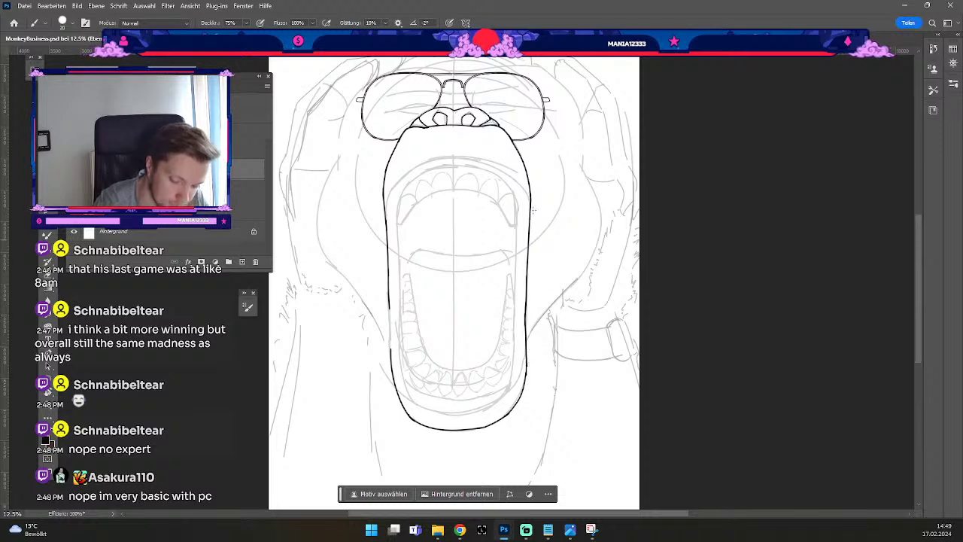
# Close the gap between the left jaw line and the chin curve, undoing rejected strokes.
pyautogui.moveTo(391, 353)
pyautogui.mouseDown()
pyautogui.moveTo(391, 303)
pyautogui.moveTo(392, 353)
pyautogui.mouseUp()
pyautogui.hotkey('ctrl', 'z')
pyautogui.hotkey('ctrl', 'z')
pyautogui.hotkey('ctrl', 'z')
pyautogui.moveTo(389, 303)
pyautogui.mouseDown()
pyautogui.moveTo(390, 357)
pyautogui.moveTo(390, 304)
pyautogui.mouseUp()
pyautogui.hotkey('ctrl', 'z')
pyautogui.hotkey('ctrl', 'z')
pyautogui.moveTo(391, 356)
pyautogui.mouseDown()
pyautogui.moveTo(390, 305)
pyautogui.moveTo(391, 352)
pyautogui.mouseUp()
pyautogui.hotkey('ctrl', 'z')
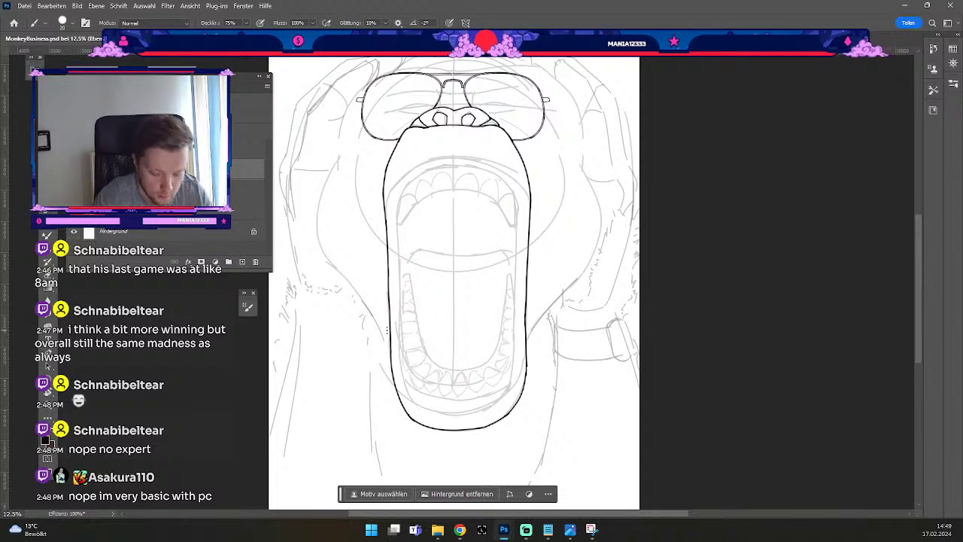
# Redraw the chin's right corner as a smooth curve joining the right jaw line, erasing rough spots and undoing rejected strokes.
pyautogui.press('e')
pyautogui.moveTo(526, 387); pyautogui.dragTo(506, 415)
pyautogui.press('b')
pyautogui.hotkey('ctrl', 'z')
pyautogui.moveTo(525, 376); pyautogui.dragTo(506, 416)
pyautogui.hotkey('ctrl', 'z')
pyautogui.moveTo(527, 375); pyautogui.dragTo(504, 419)
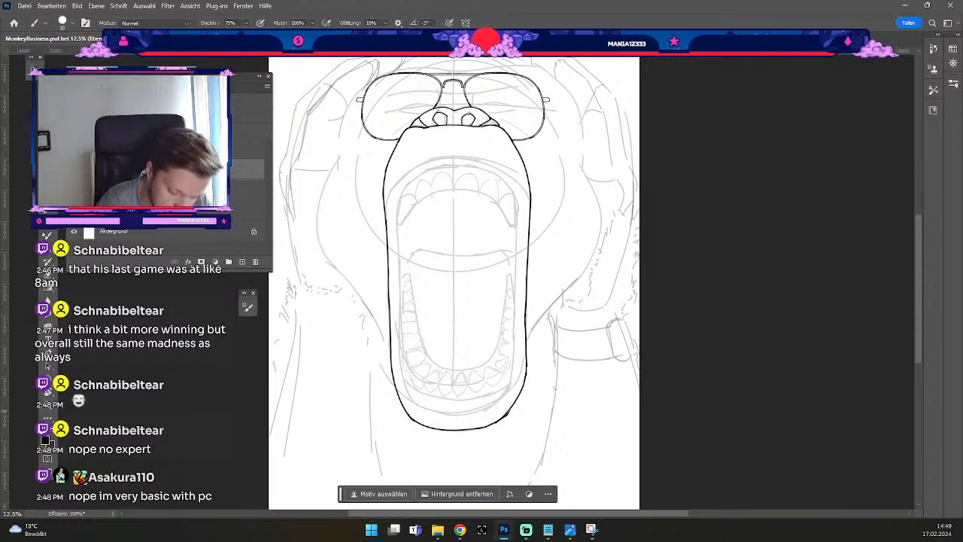
# Clean up the junction between the chin's right corner and bottom curve, undoing the rejected touch-up.
pyautogui.press('e')
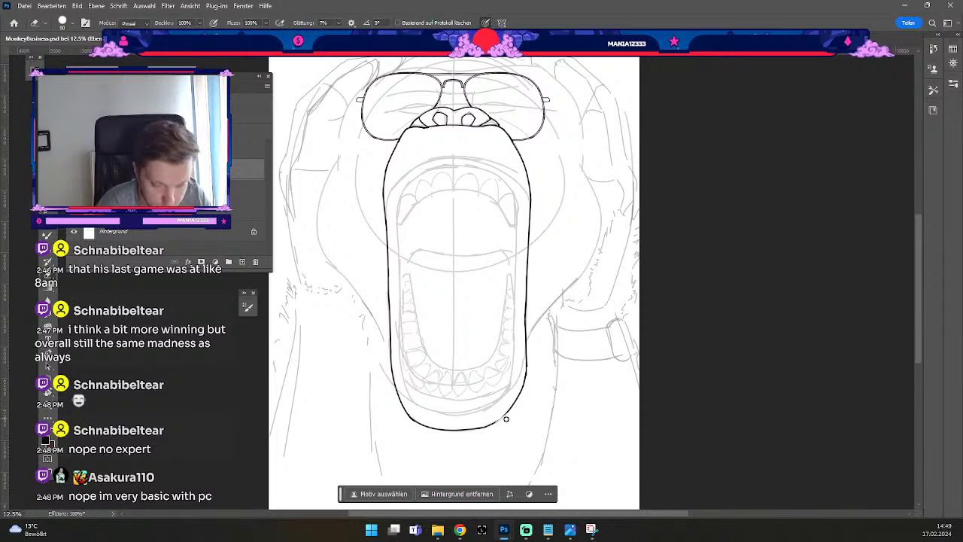
pyautogui.press('b')
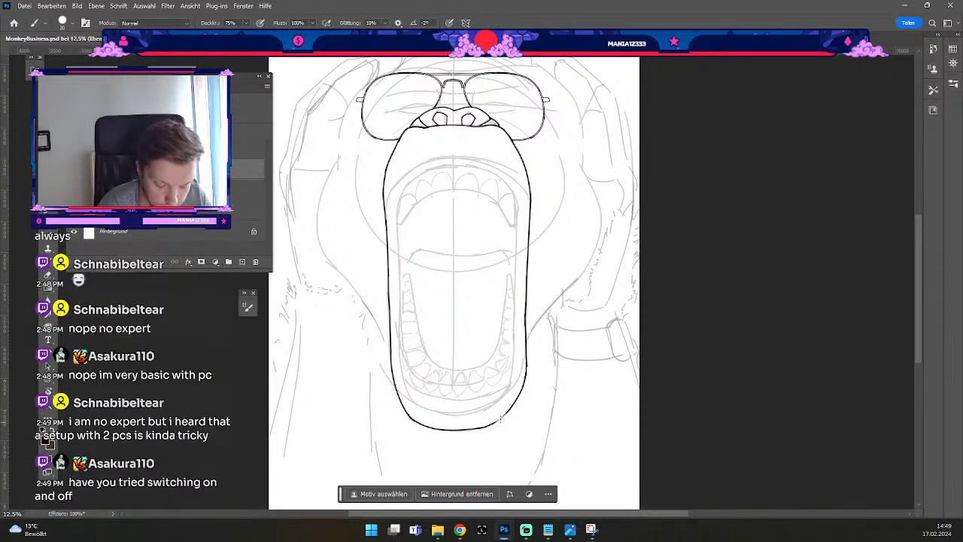
pyautogui.hotkey('ctrl', 'z')
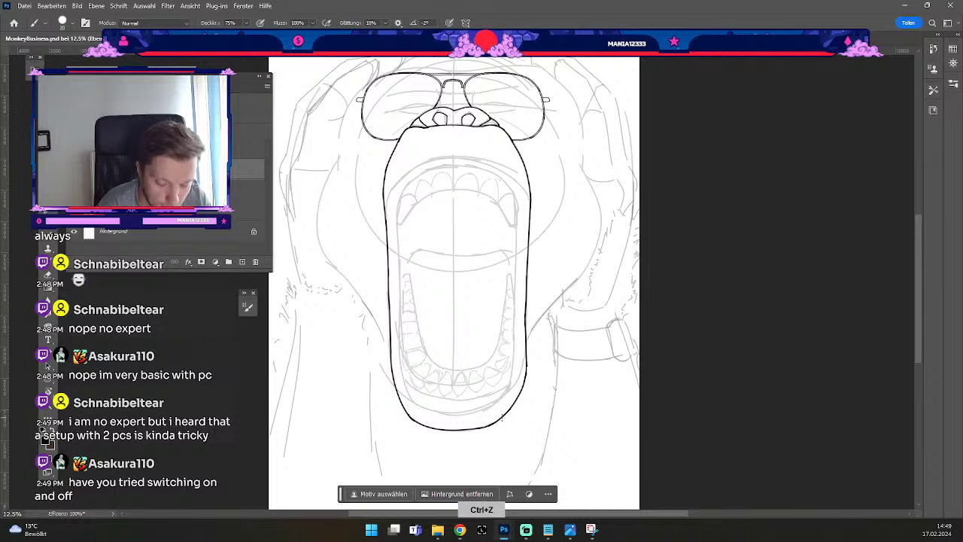
pyautogui.press('b')
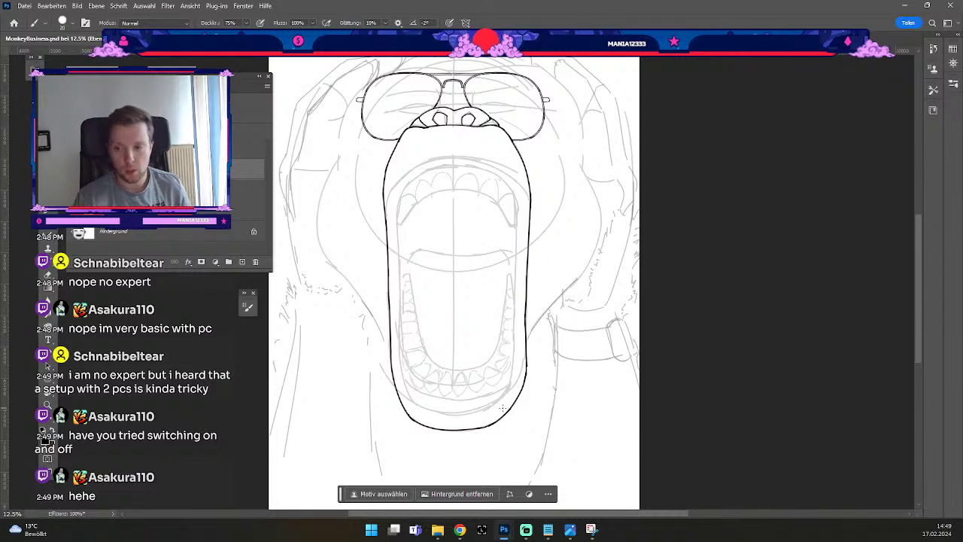
pyautogui.press('b')
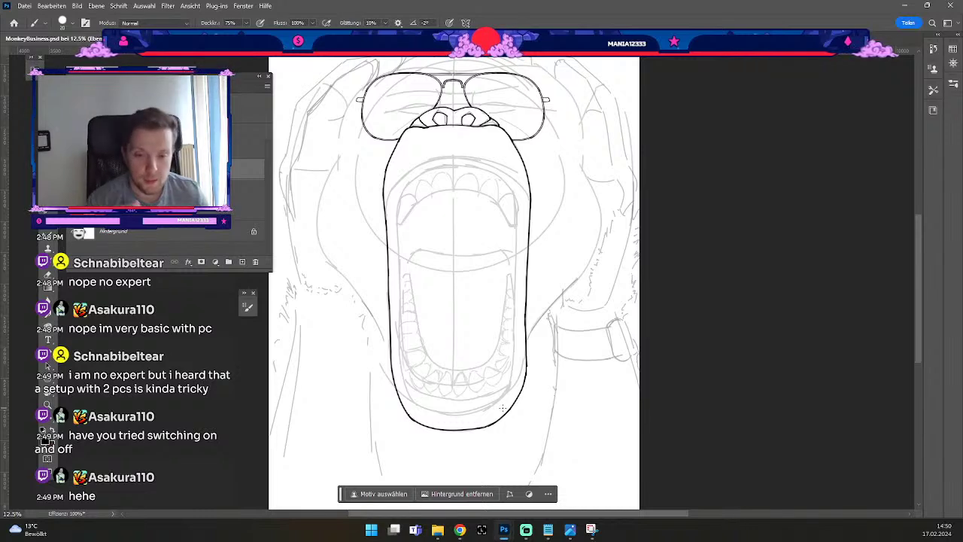
pyautogui.press('b')
# Ink the left hand's front finger edge from the knuckle down toward the wrist, undoing rejected strokes.
pyautogui.press('space')
pyautogui.moveTo(571, 210); pyautogui.dragTo(587, 255)
pyautogui.press('b')
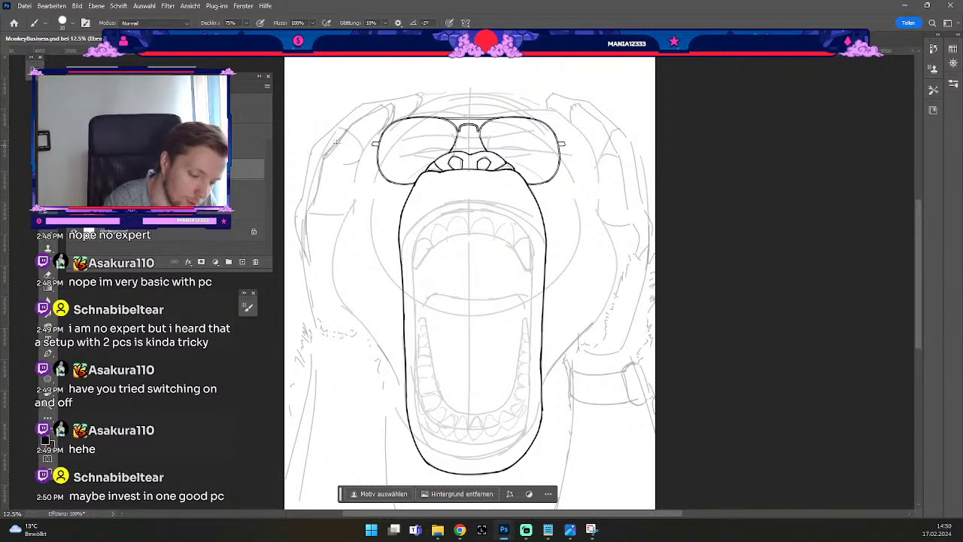
pyautogui.moveTo(324, 159); pyautogui.dragTo(313, 198)
pyautogui.hotkey('ctrl', 'z')
pyautogui.moveTo(324, 158)
pyautogui.mouseDown()
pyautogui.moveTo(303, 215)
pyautogui.moveTo(301, 279)
pyautogui.mouseUp()
pyautogui.hotkey('ctrl', 'z')
pyautogui.hotkey('ctrl', 'z')
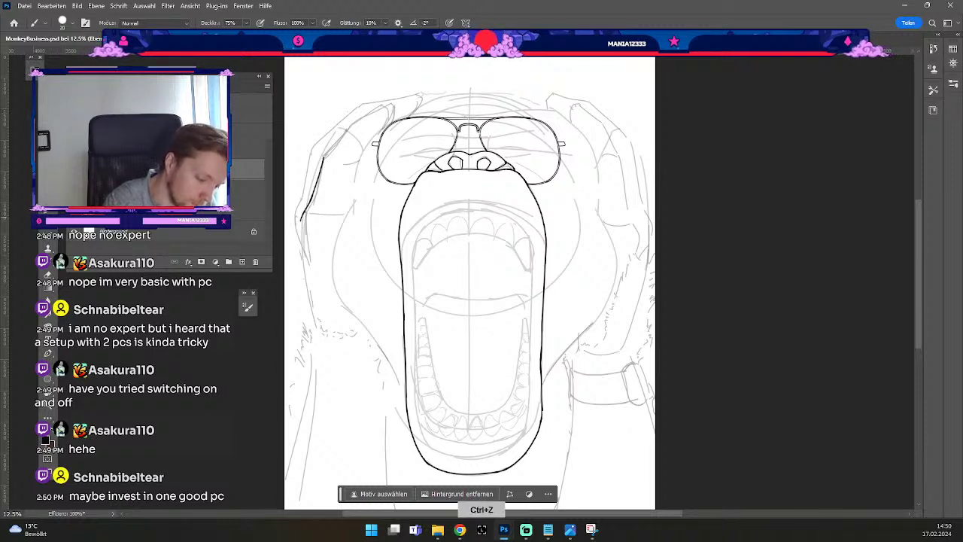
pyautogui.moveTo(301, 218); pyautogui.dragTo(303, 238)
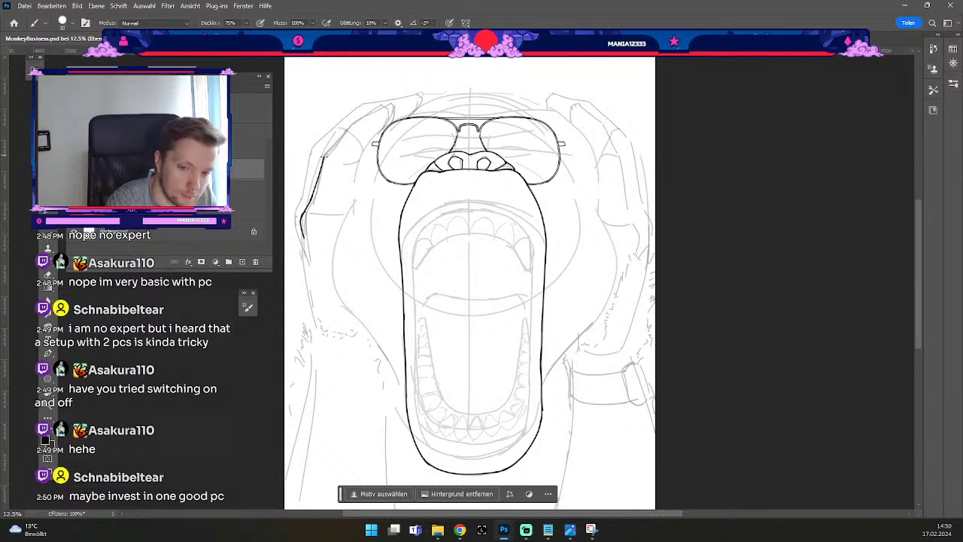
pyautogui.hotkey('ctrl', 'z')
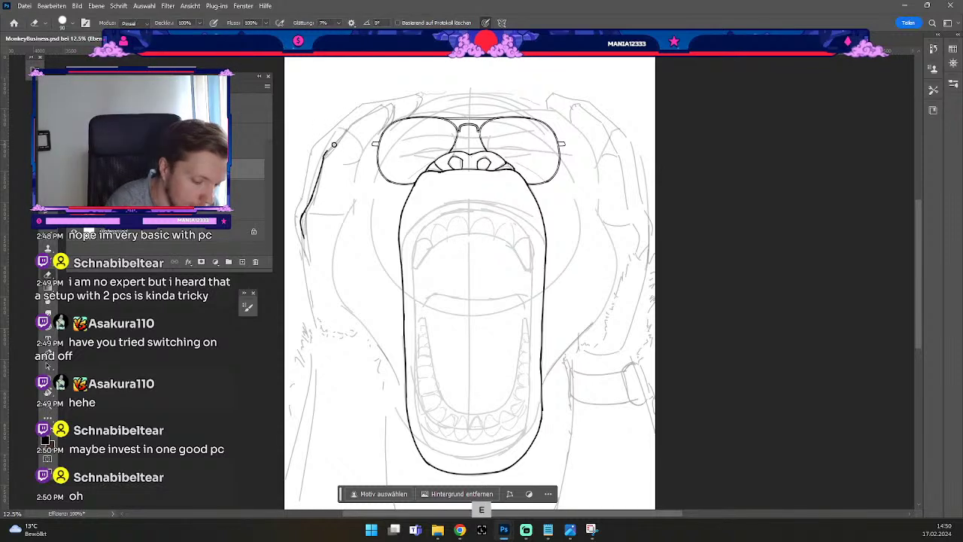
# Extend the front finger's outline from the knuckle up to a rounded fingertip at the glasses, undoing rejected strokes.
pyautogui.press('e')
pyautogui.moveTo(324, 157); pyautogui.dragTo(349, 127)
pyautogui.hotkey('ctrl', 'z')
pyautogui.moveTo(324, 156); pyautogui.dragTo(358, 120)
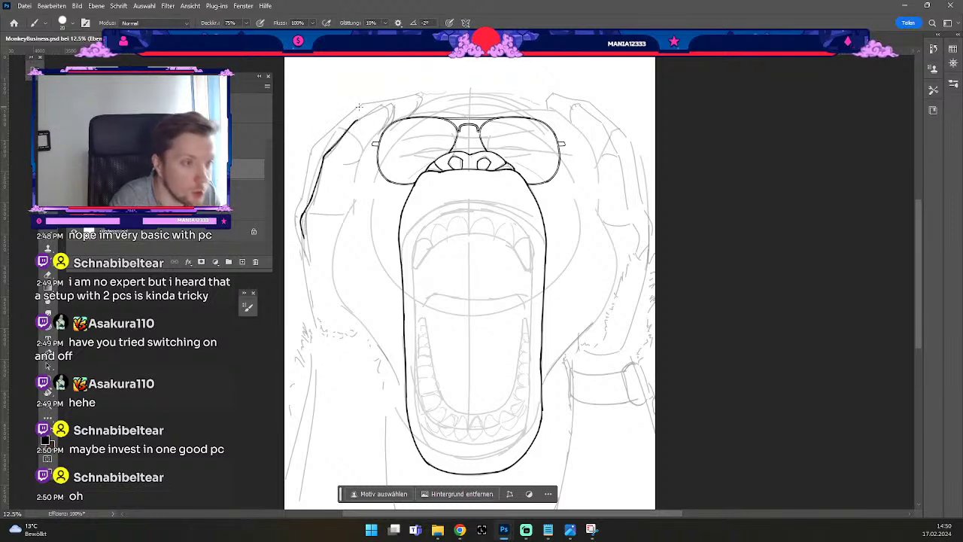
pyautogui.moveTo(357, 119); pyautogui.dragTo(371, 111)
pyautogui.hotkey('ctrl', 'z')
pyautogui.hotkey('ctrl', 'z')
pyautogui.hotkey('ctrl', 'z')
pyautogui.hotkey('ctrl', 'z')
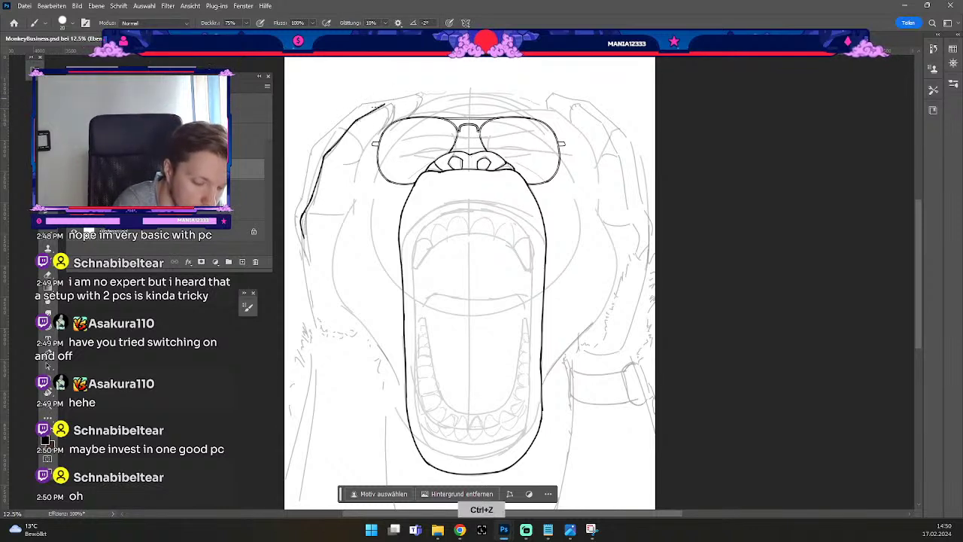
pyautogui.moveTo(387, 104); pyautogui.dragTo(396, 104)
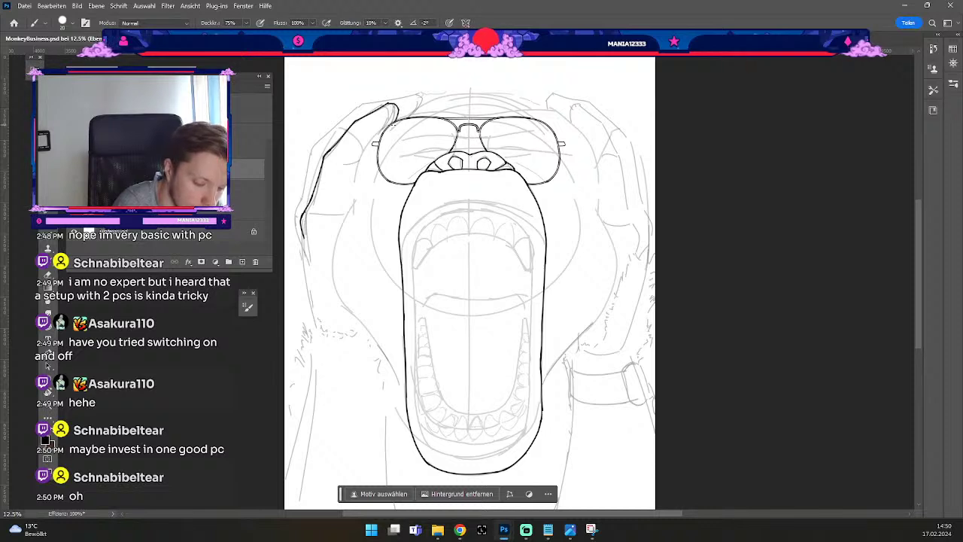
# Ink short crease marks inside the left hand's front finger with a thinner brush, undoing rejected strokes.
pyautogui.moveTo(364, 134); pyautogui.dragTo(367, 140)
pyautogui.hotkey('ctrl', 'z')
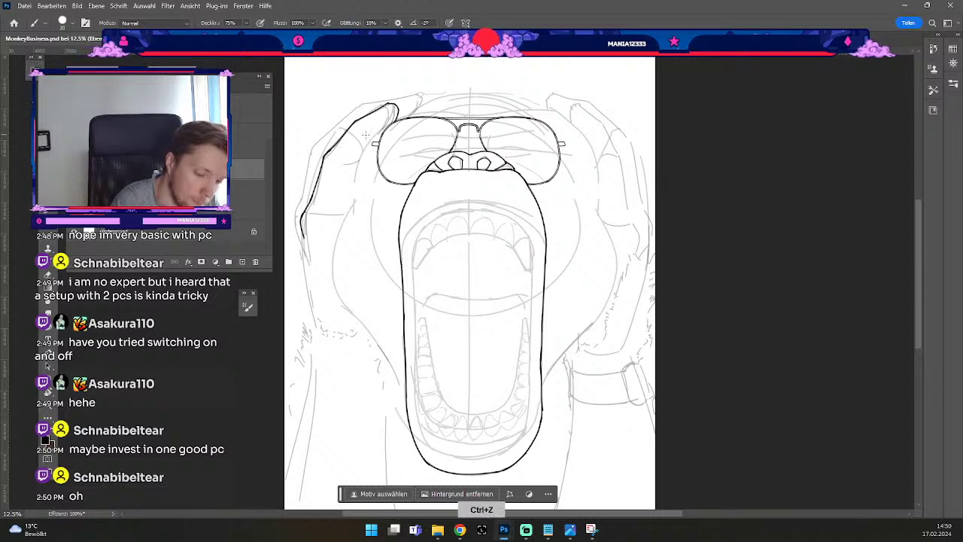
pyautogui.press('ö')
pyautogui.hotkey('ctrl', 'z')
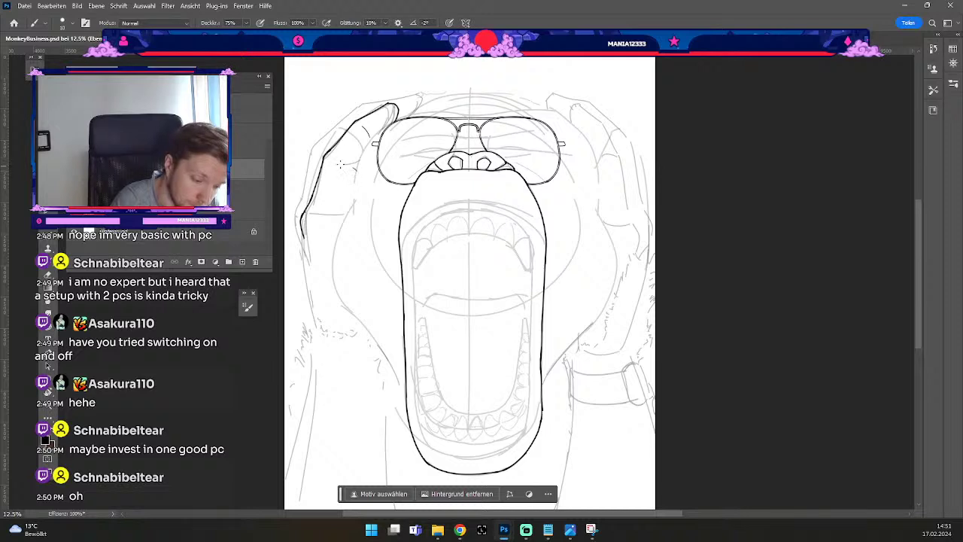
pyautogui.hotkey('ctrl', 'z')
pyautogui.hotkey('ctrl', 'z')
pyautogui.moveTo(357, 167); pyautogui.dragTo(340, 160)
pyautogui.press('odiaeresis')
pyautogui.press('#')
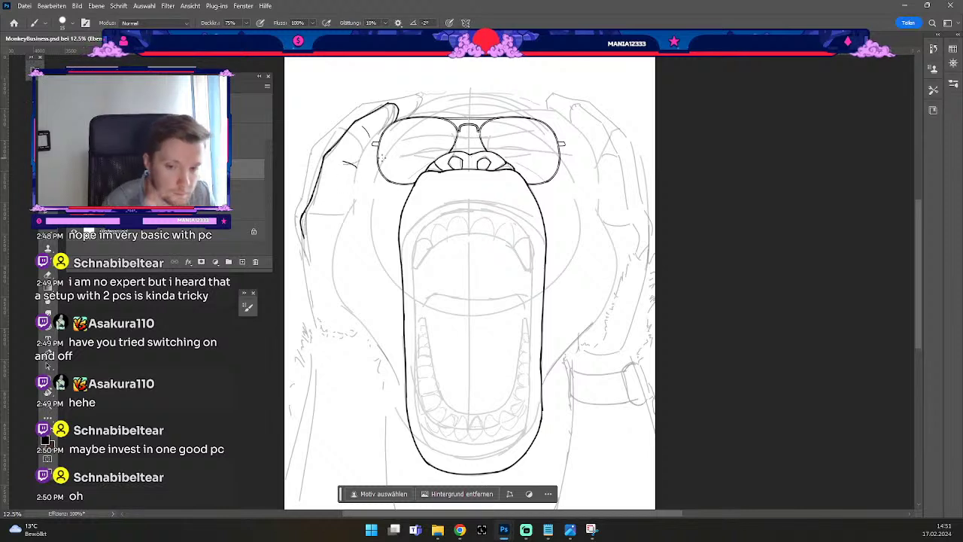
pyautogui.press('b')
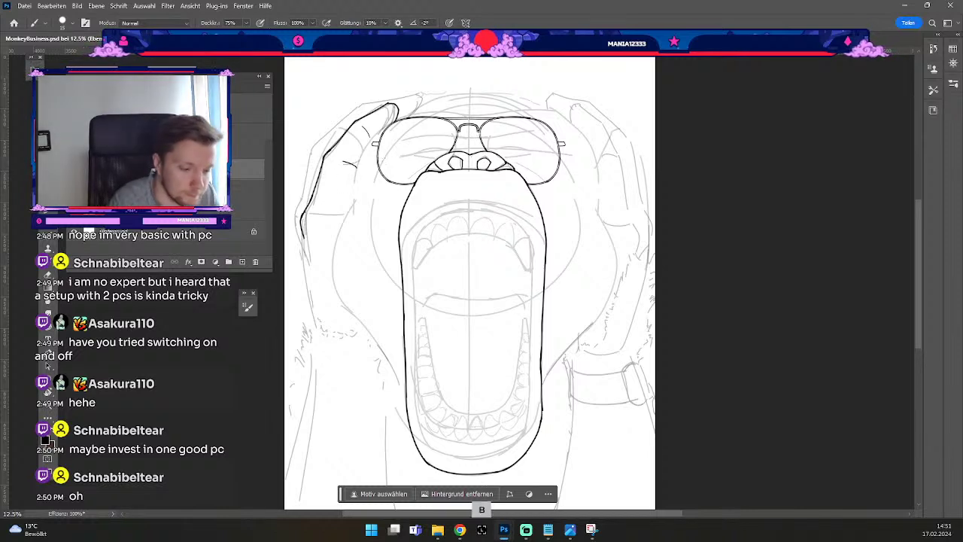
# Turn on pen pressure for brush size and redo the front finger's upper crease with a thicker brush, undoing test strokes.
pyautogui.moveTo(345, 86); pyautogui.dragTo(313, 125)
pyautogui.hotkey('ctrl', 'z')
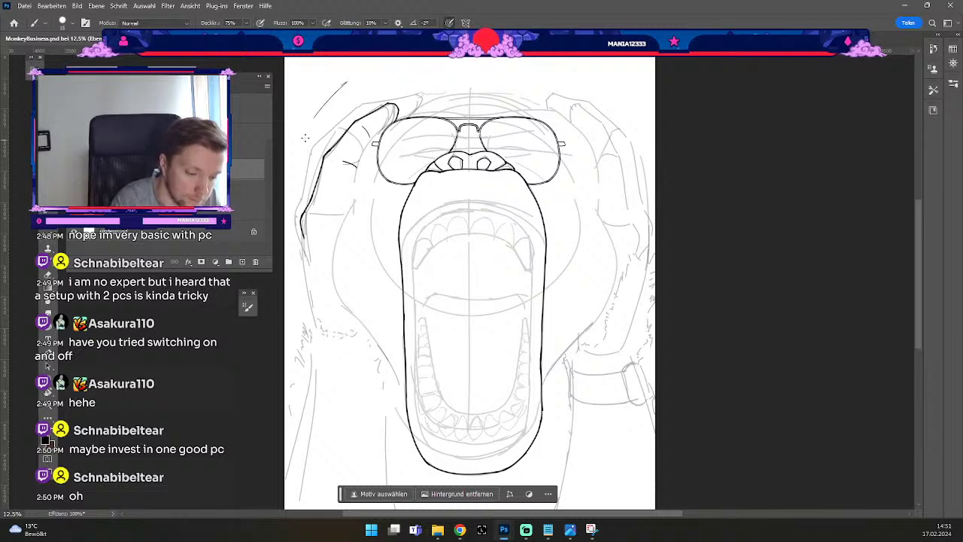
pyautogui.press('e')
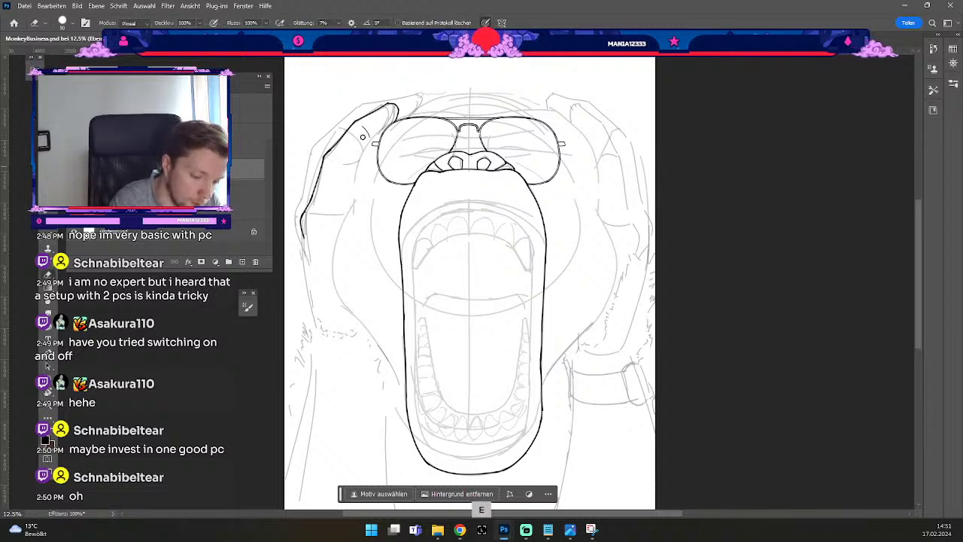
pyautogui.press('b')
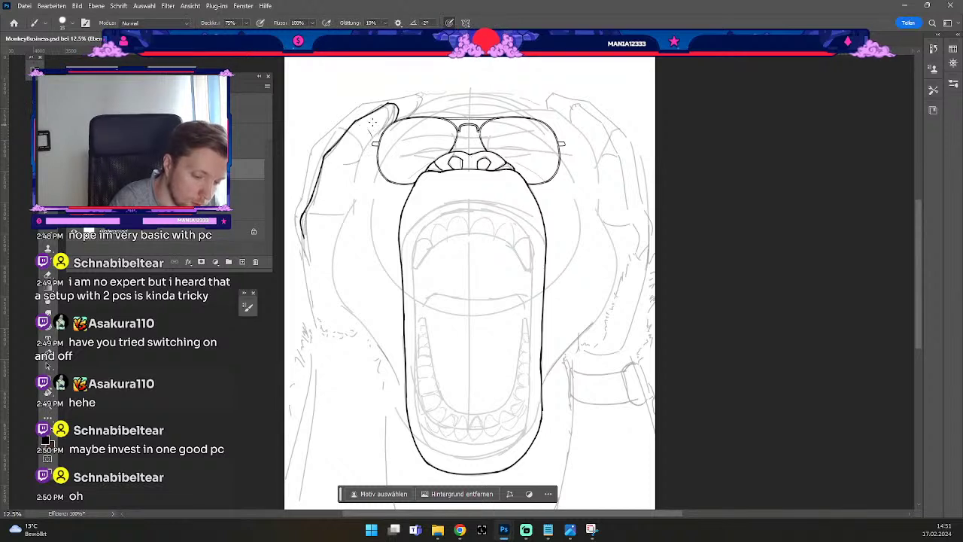
pyautogui.hotkey('ctrl', 'z')
pyautogui.press('odiaeresis')
pyautogui.press('#')
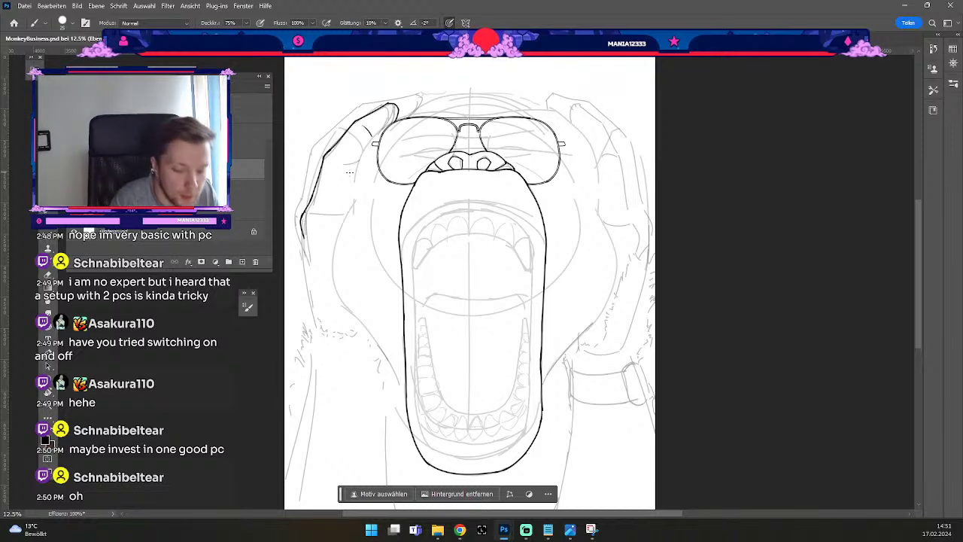
pyautogui.hotkey('ctrl', 'z')
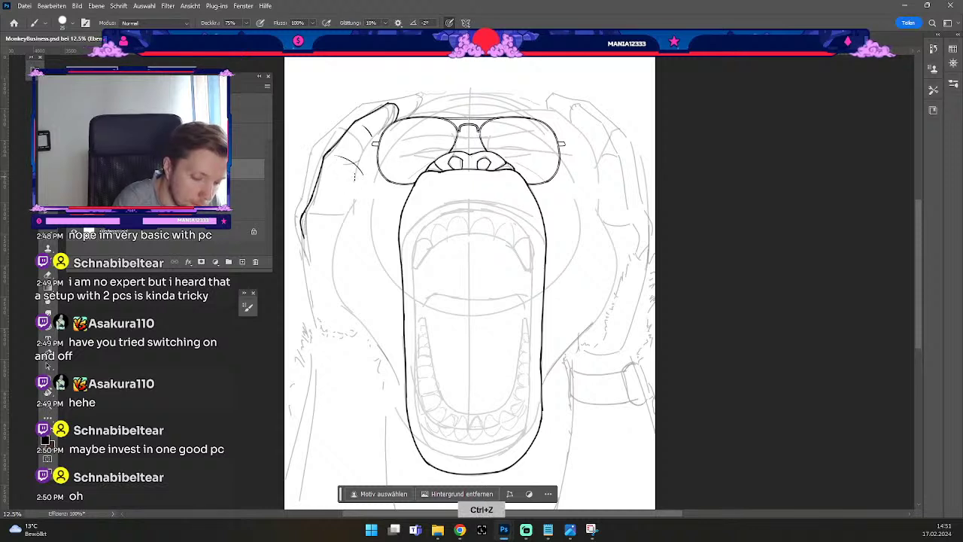
# Redraw the front finger's lower crease as a small hooked mark, undoing rejected strokes.
pyautogui.press('e')
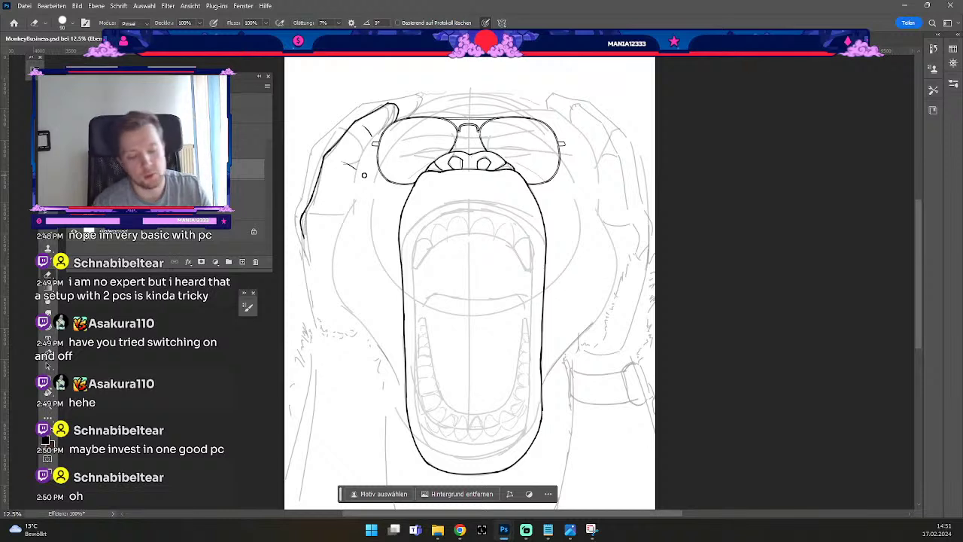
pyautogui.press('b')
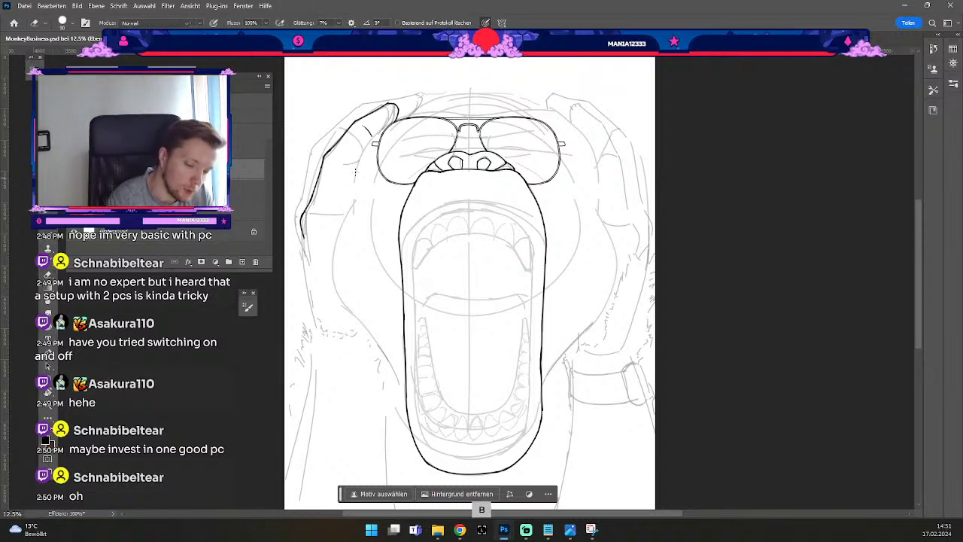
pyautogui.hotkey('ctrl', 'z')
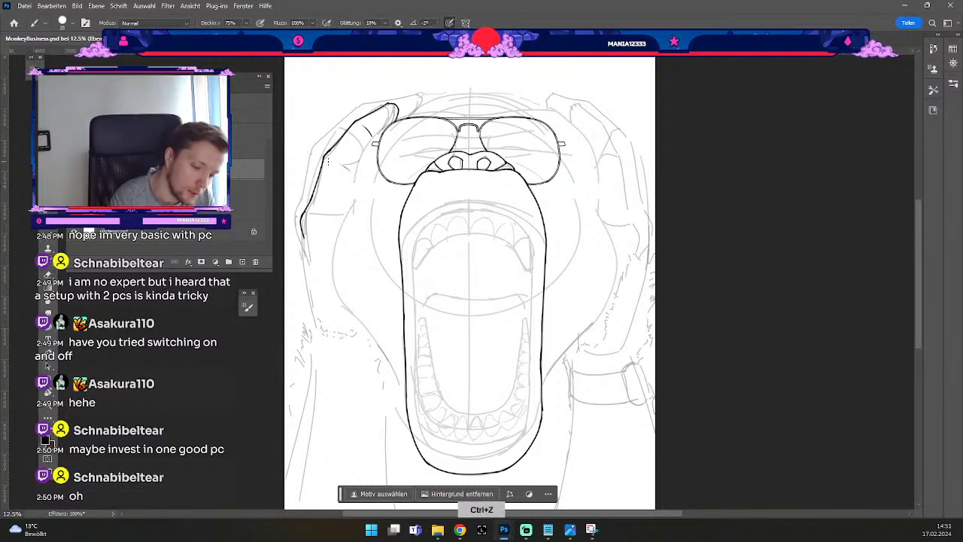
pyautogui.press('b')
pyautogui.hotkey('ctrl', 'z')
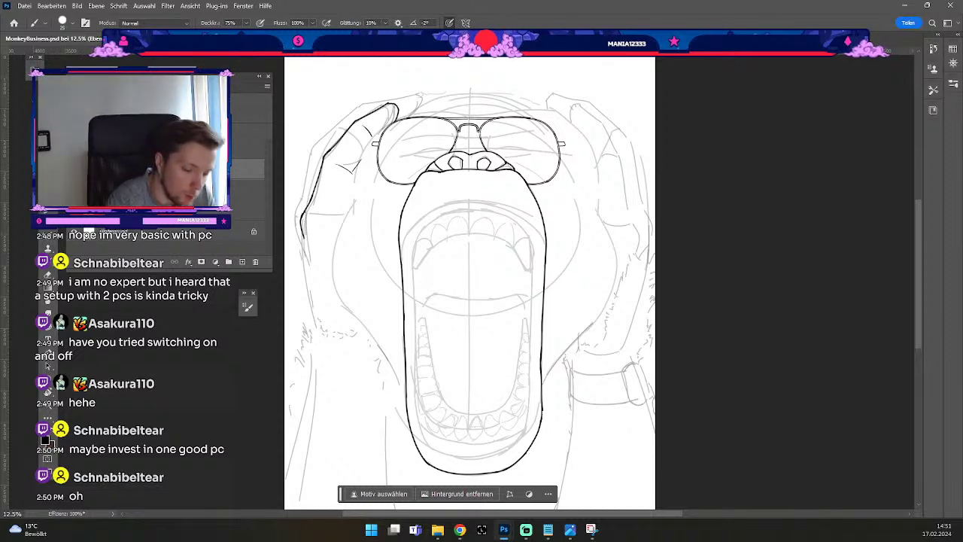
pyautogui.press('b')
pyautogui.hotkey('ctrl', 'z')
# Ink the outer contour of the finger behind the front one, along its knuckles toward the fingertip, undoing rejected strokes.
pyautogui.moveTo(305, 190); pyautogui.dragTo(302, 232)
pyautogui.hotkey('ctrl', 'z')
pyautogui.hotkey('ctrl', 'z')
pyautogui.hotkey('ctrl', 'z')
pyautogui.hotkey('ctrl', 'z')
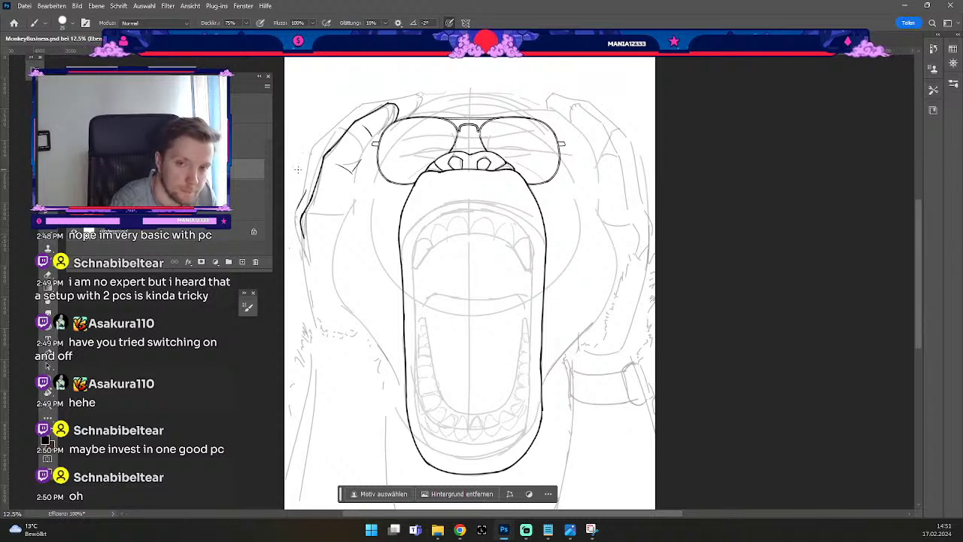
pyautogui.hotkey('ctrl', 'z')
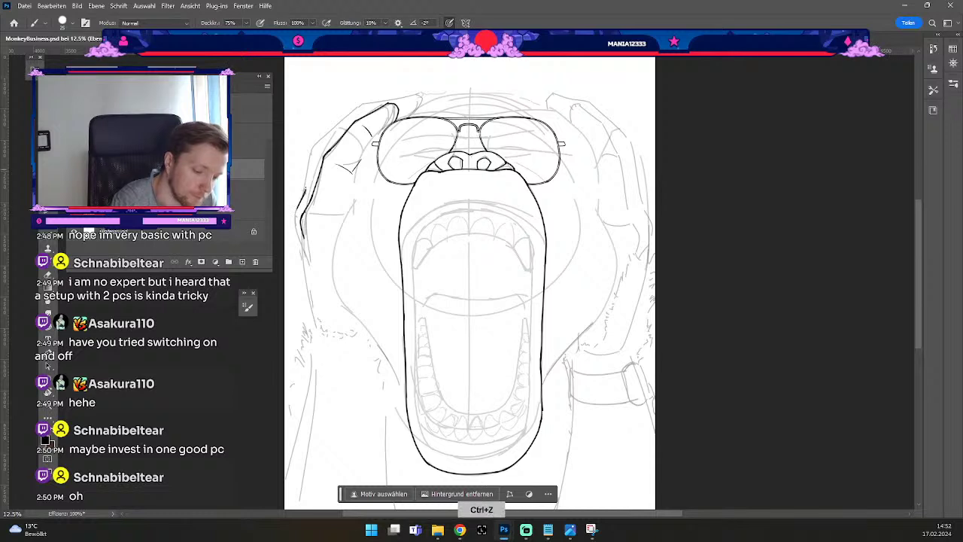
pyautogui.moveTo(311, 149)
pyautogui.mouseDown()
pyautogui.moveTo(304, 194)
pyautogui.moveTo(316, 149)
pyautogui.mouseUp()
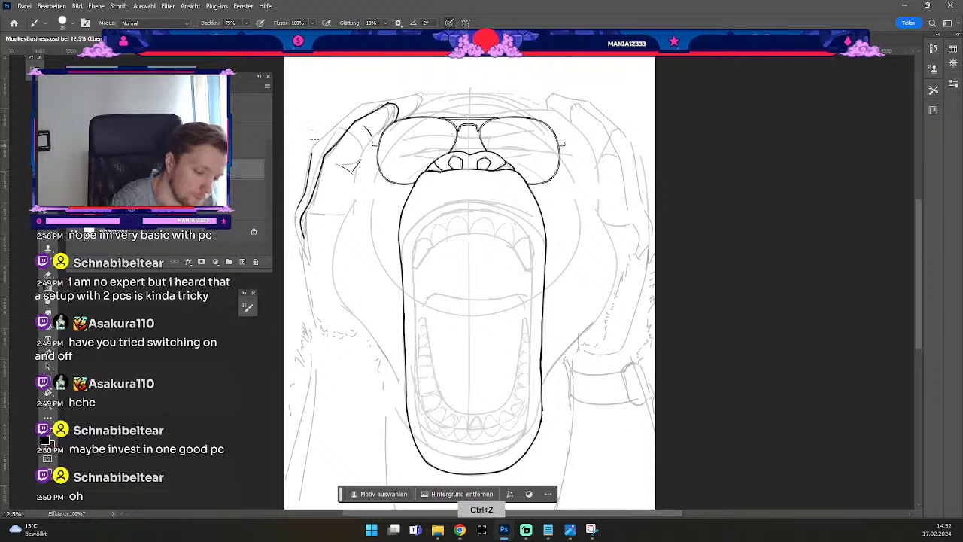
pyautogui.hotkey('ctrl', 'z')
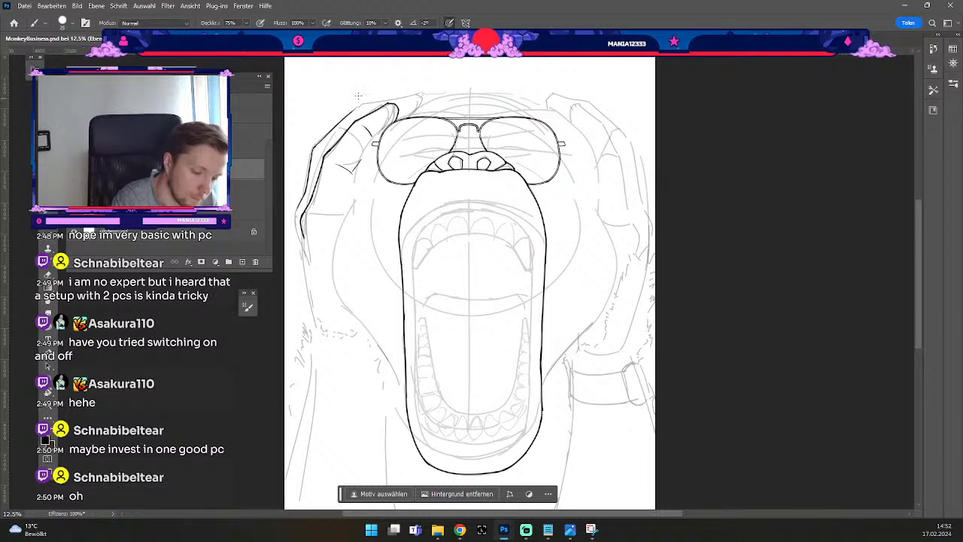
pyautogui.hotkey('ctrl', 'z')
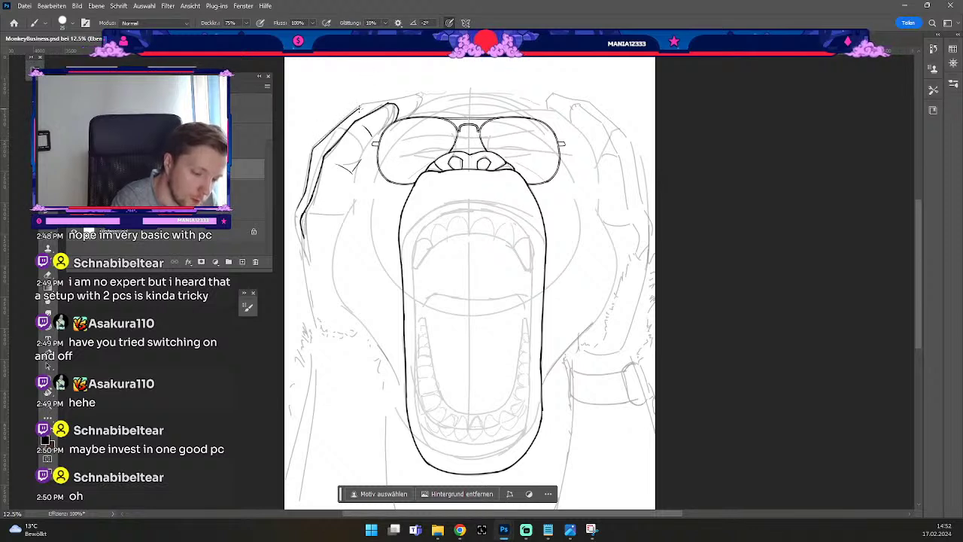
pyautogui.hotkey('ctrl', 'z')
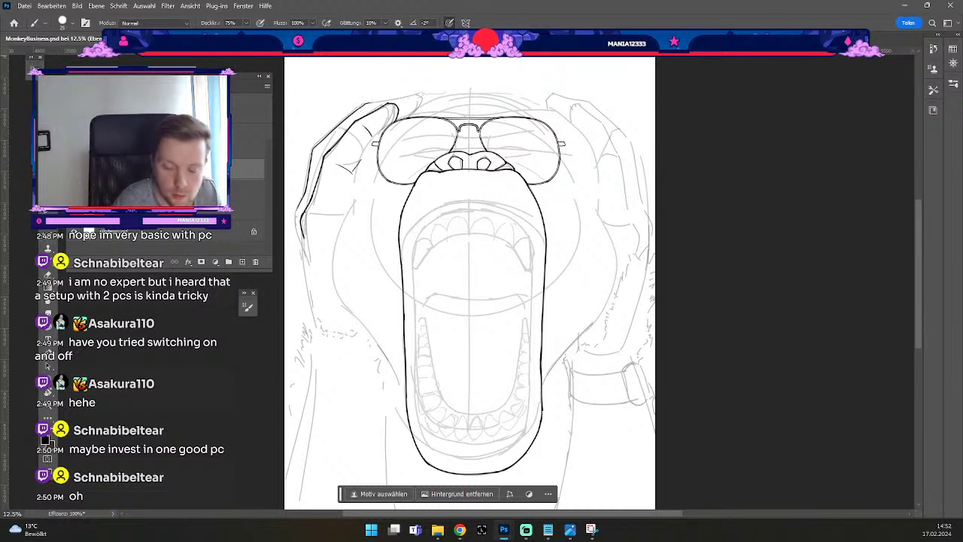
# Ink the upper edge and inner line of the rear finger's tip on the left hand, undoing rejected strokes.
pyautogui.moveTo(368, 101); pyautogui.dragTo(419, 94)
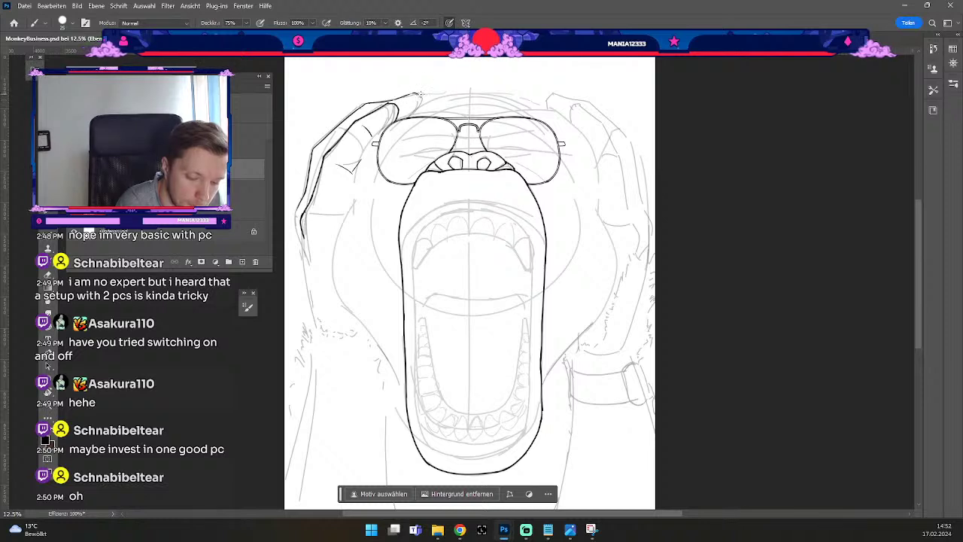
pyautogui.hotkey('ctrl', 'z')
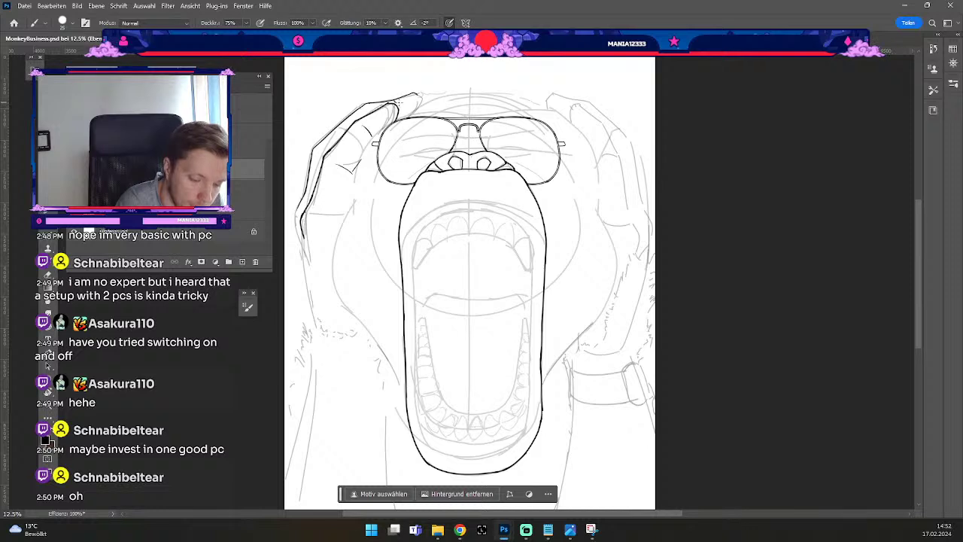
pyautogui.hotkey('ctrl', 'z')
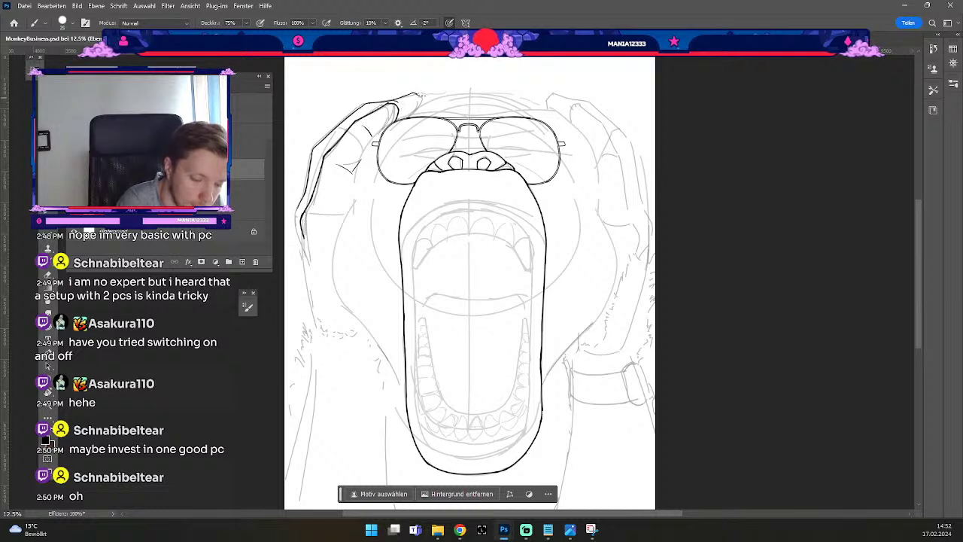
pyautogui.moveTo(398, 103); pyautogui.dragTo(418, 98)
pyautogui.hotkey('ctrl', 'z')
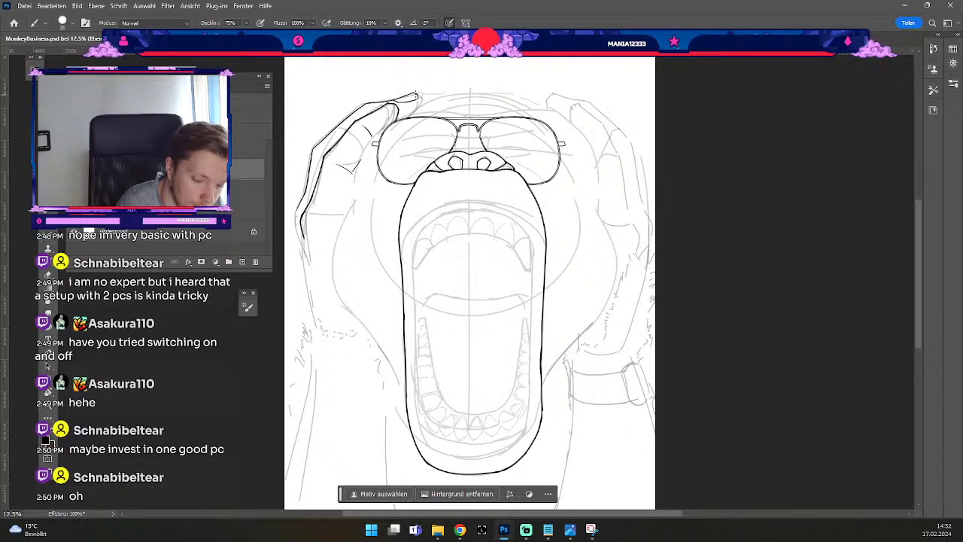
pyautogui.hotkey('ctrl', 'z')
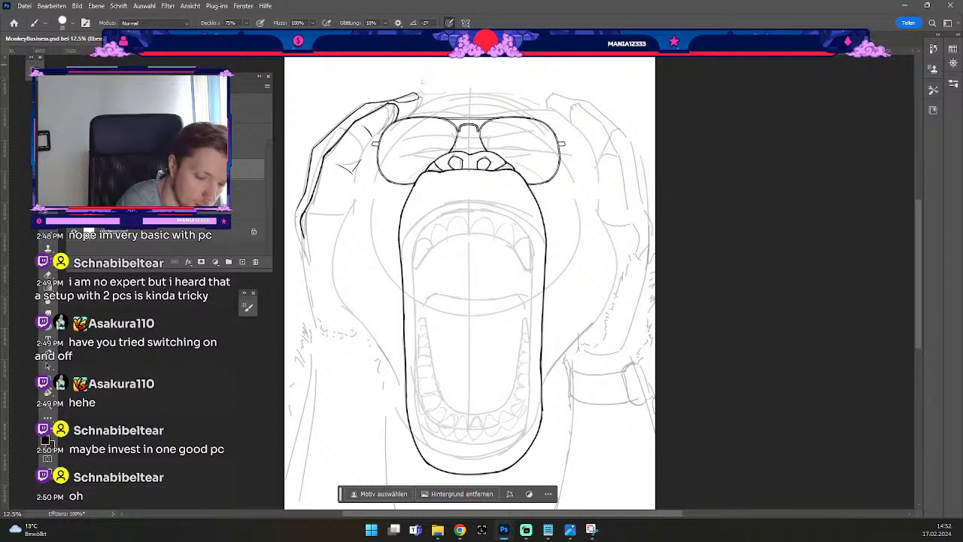
# Ink the rounded end of the rear fingertip, curving down to the sunglasses' upper rim, undoing rejected strokes.
pyautogui.moveTo(419, 96); pyautogui.dragTo(417, 115)
pyautogui.hotkey('ctrl', 'z')
pyautogui.hotkey('ctrl', 'z')
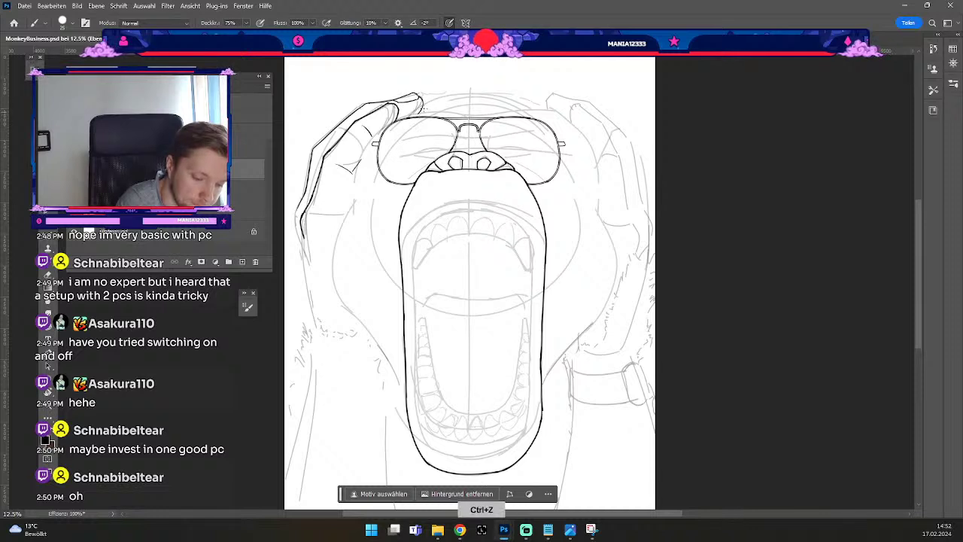
pyautogui.press('b')
pyautogui.moveTo(421, 111); pyautogui.dragTo(417, 116)
pyautogui.hotkey('ctrl', 'z')
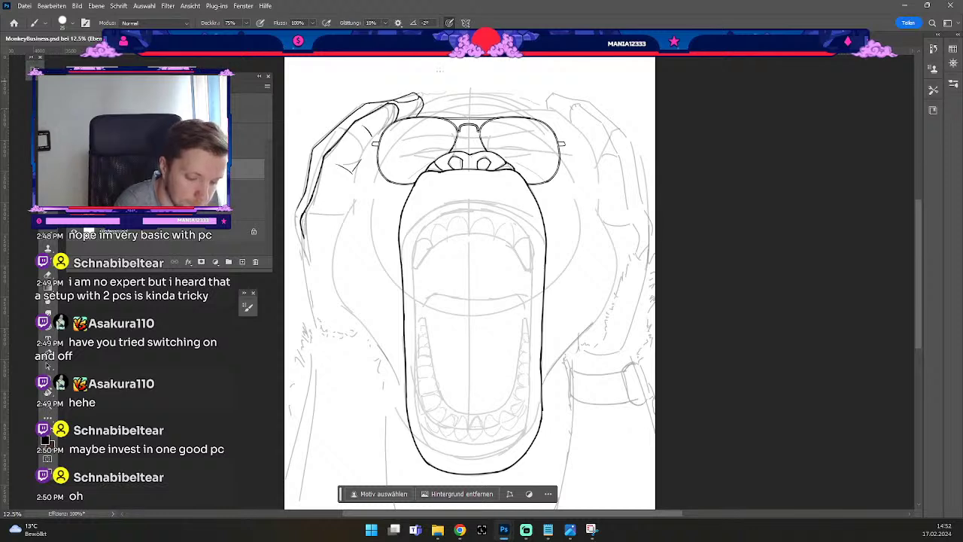
# Clean up the front fingertip with the eraser and ink its fingernail with a slightly thicker brush.
pyautogui.press('e')
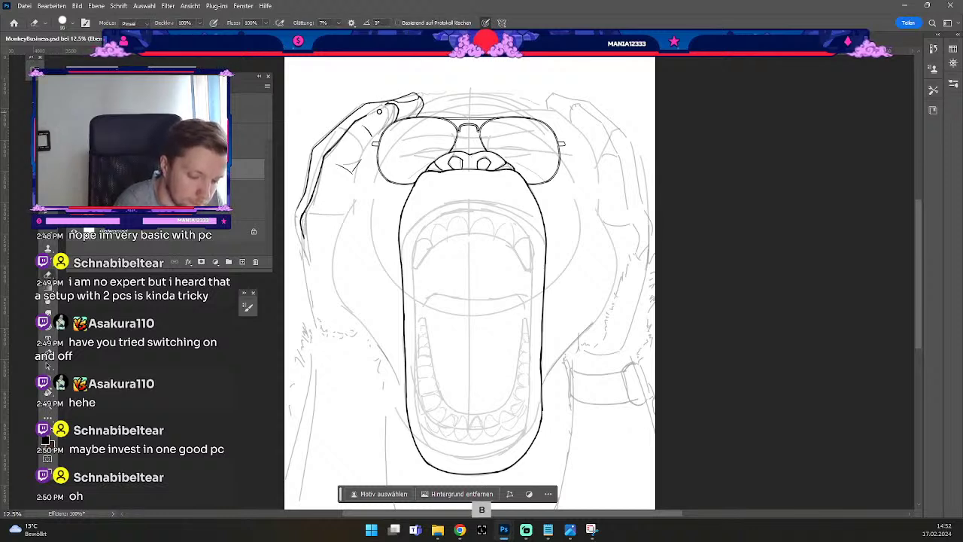
pyautogui.press('b')
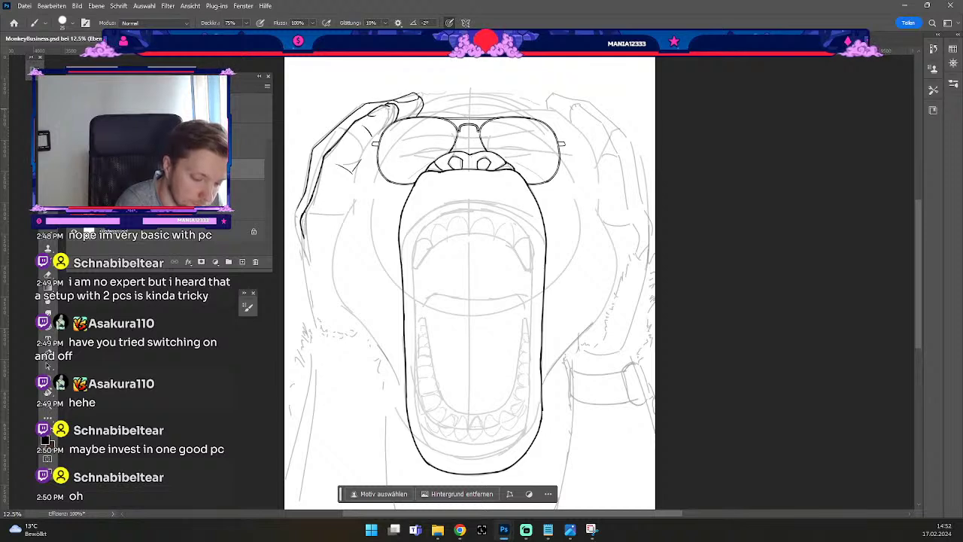
pyautogui.hotkey('ctrl', 'z')
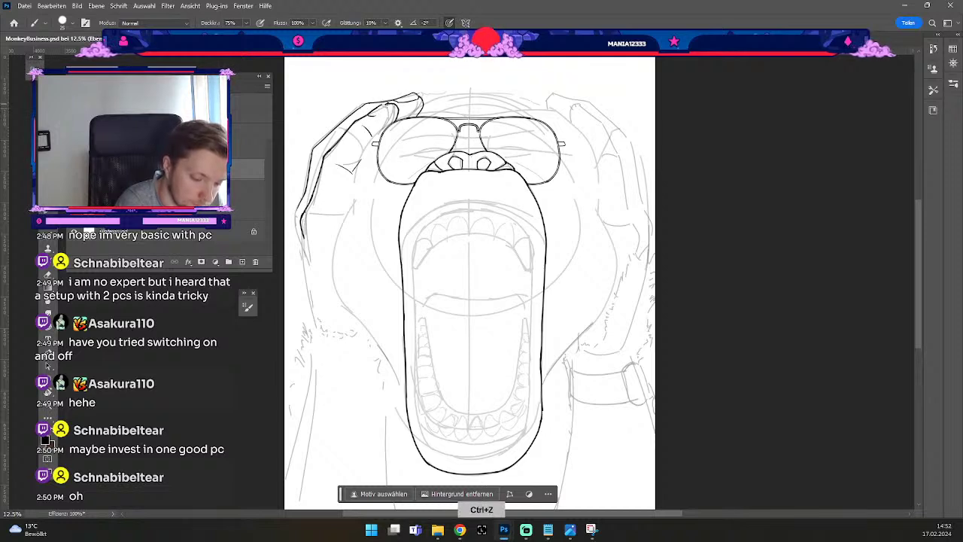
pyautogui.press('e')
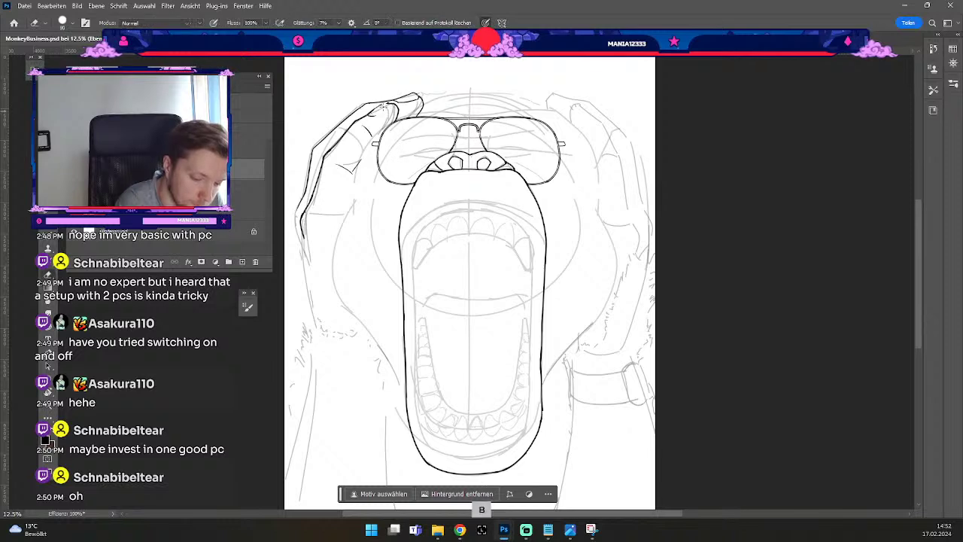
pyautogui.press('b')
pyautogui.press('odiaeresis')
pyautogui.press('#')
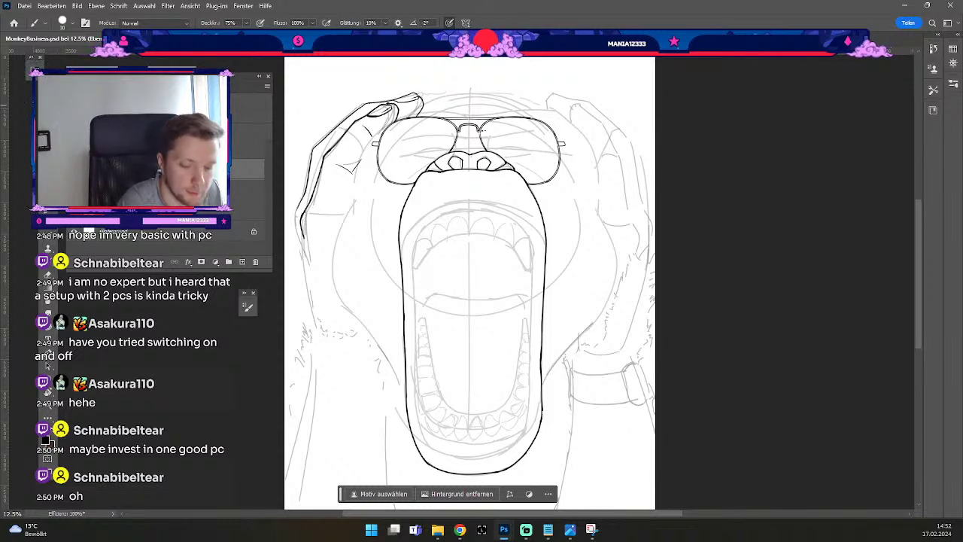
# Erase stray ink where the front fingertip meets the rear finger and refine the nail outline, undoing rejected strokes.
pyautogui.press('b')
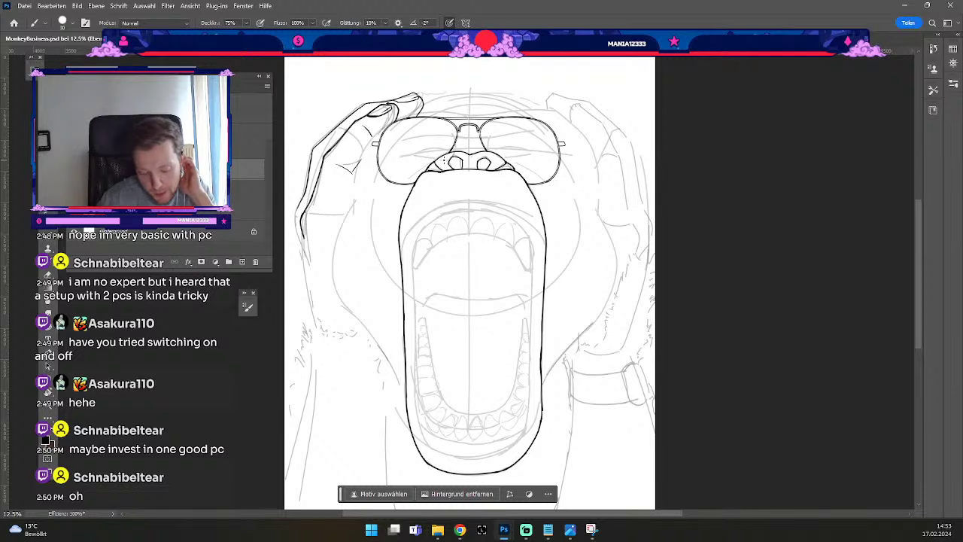
pyautogui.press('e')
pyautogui.press('odiaeresis')
pyautogui.press(',')
pyautogui.press('#')
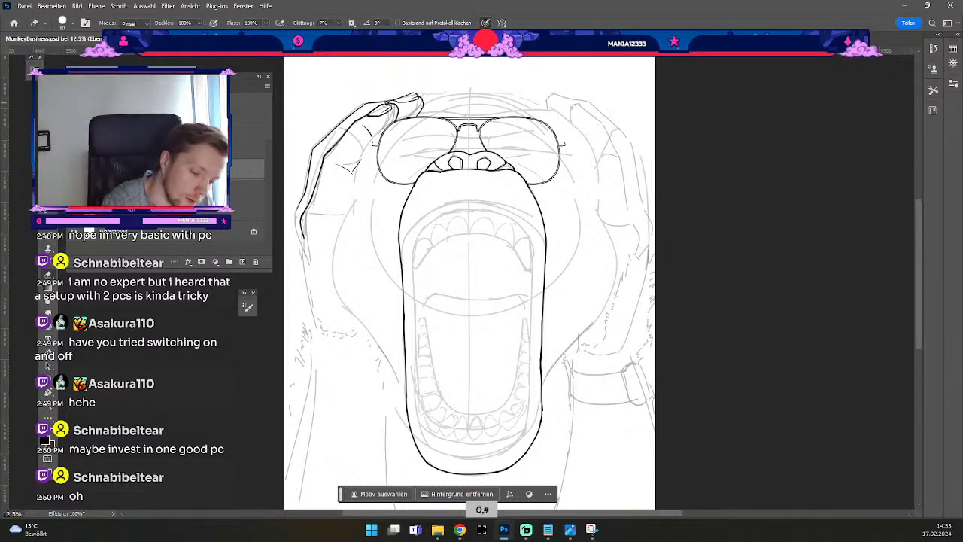
pyautogui.press('b')
pyautogui.hotkey('ctrl', 'z')
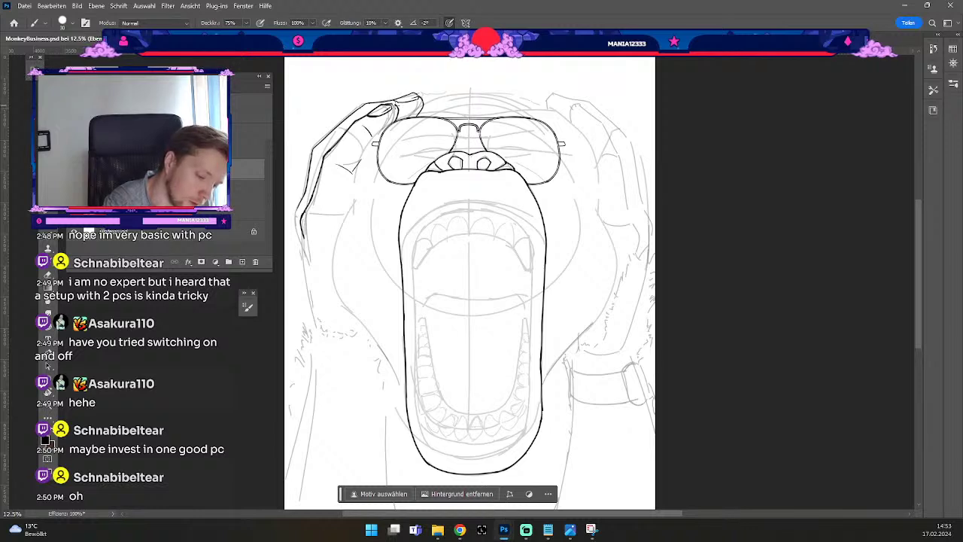
pyautogui.hotkey('ctrl', 'z')
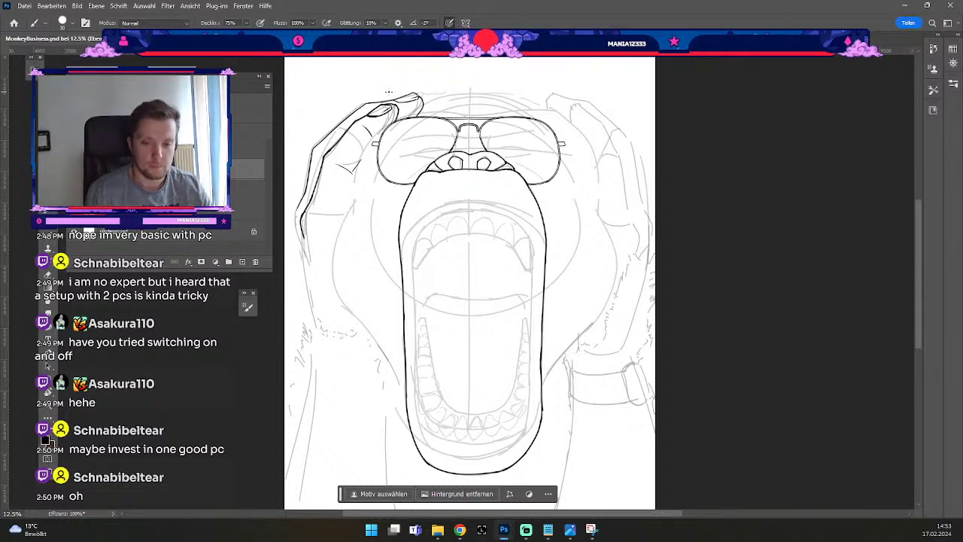
# Tidy the left hand's outer contour at the lower knuckle and ink it down to the wrist fur, undoing rejected strokes.
pyautogui.press('b')
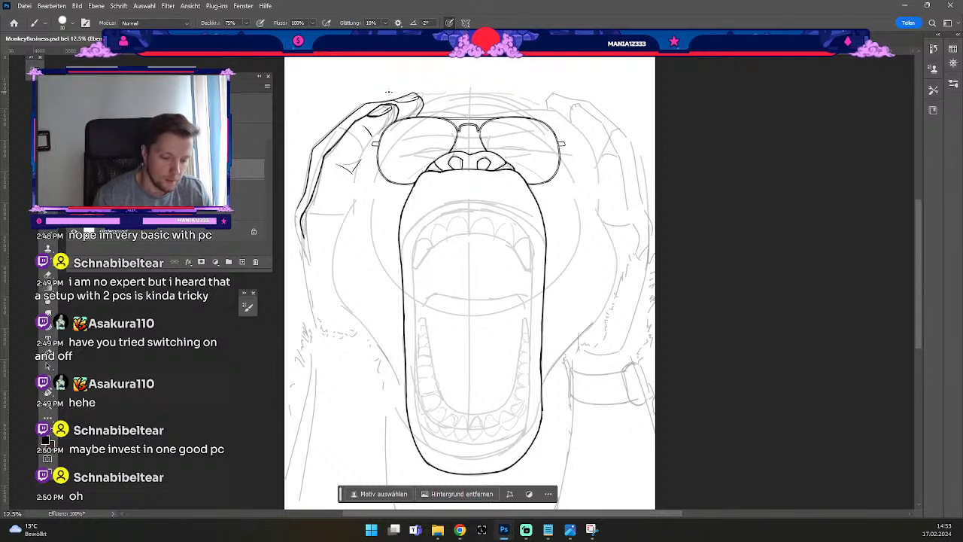
pyautogui.press('e')
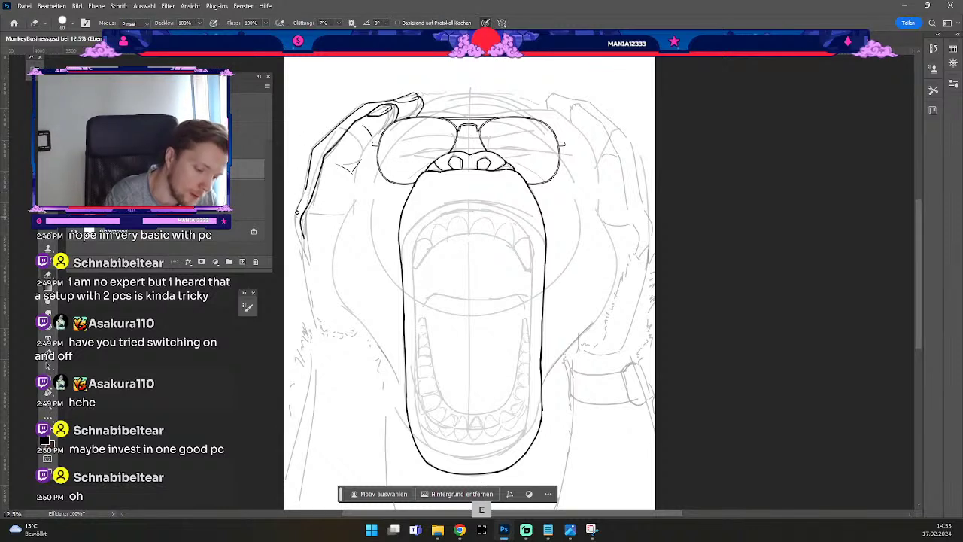
pyautogui.press('b')
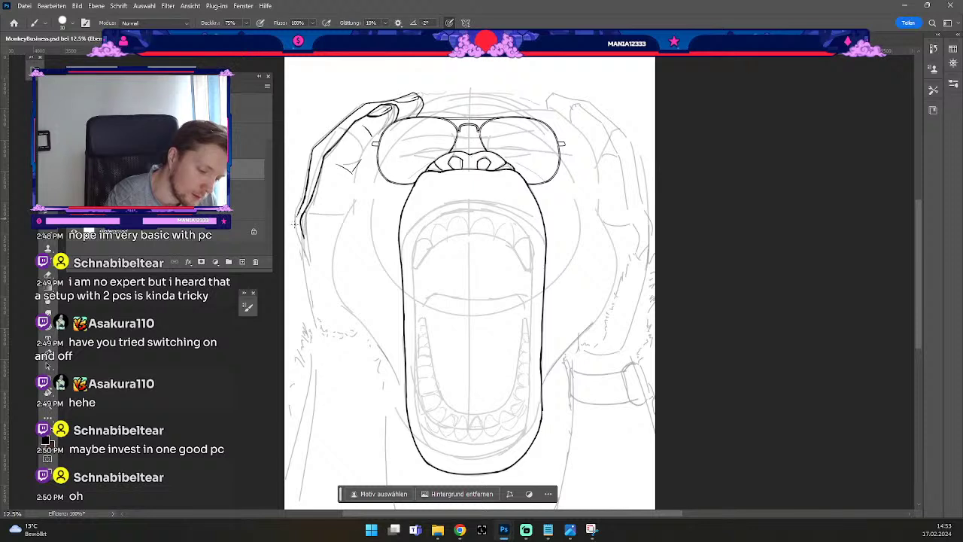
pyautogui.hotkey('ctrl', 'z')
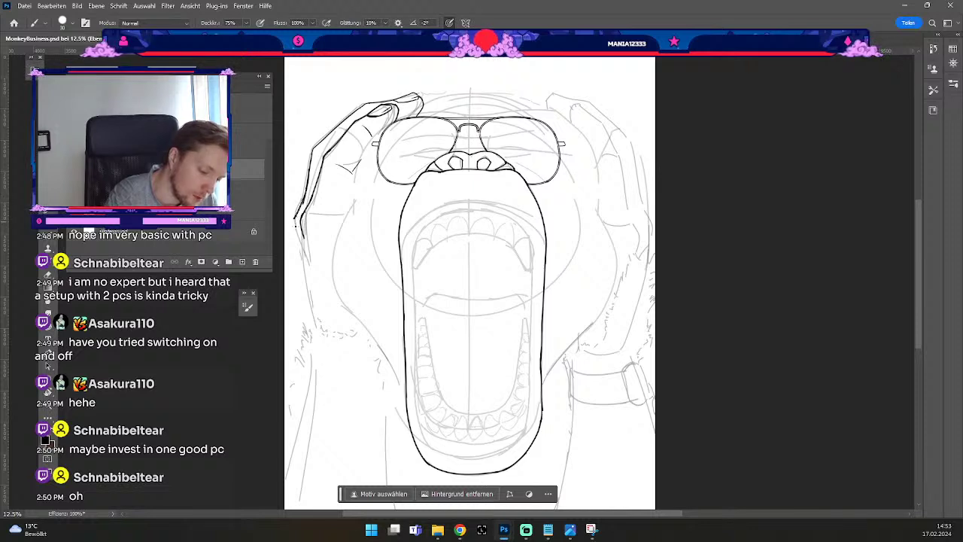
pyautogui.moveTo(295, 222)
pyautogui.mouseDown()
pyautogui.moveTo(301, 246)
pyautogui.moveTo(295, 220)
pyautogui.mouseUp()
pyautogui.hotkey('ctrl', 'z')
pyautogui.moveTo(303, 258); pyautogui.dragTo(310, 315)
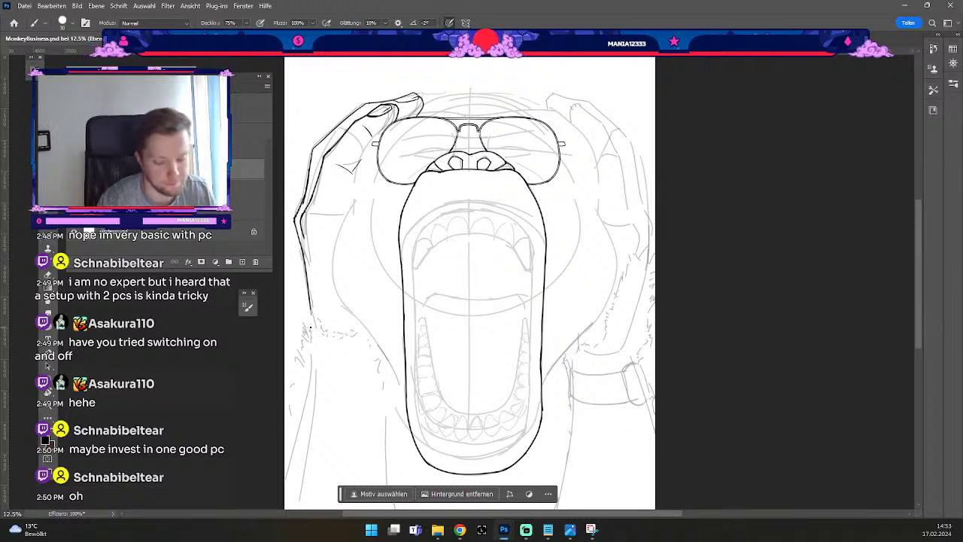
pyautogui.press('e')
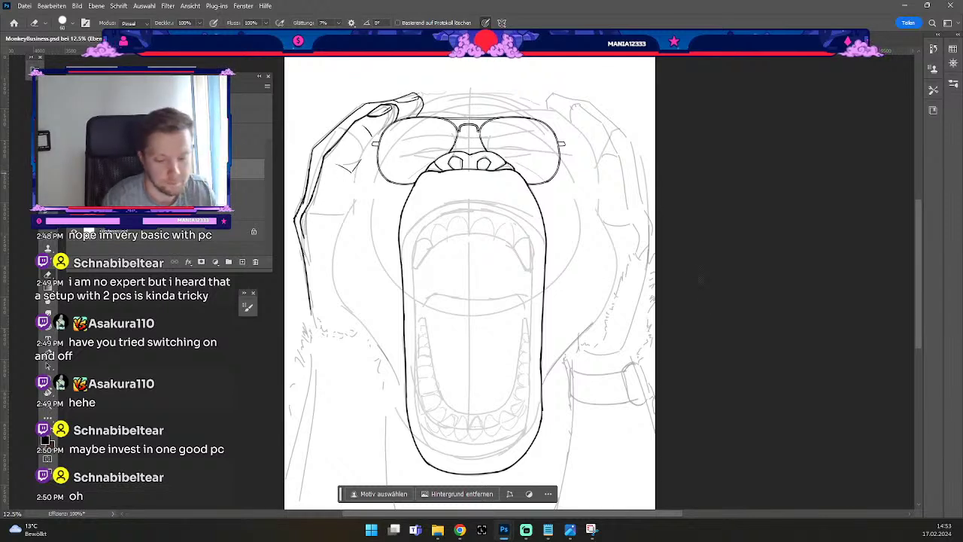
pyautogui.press('b')
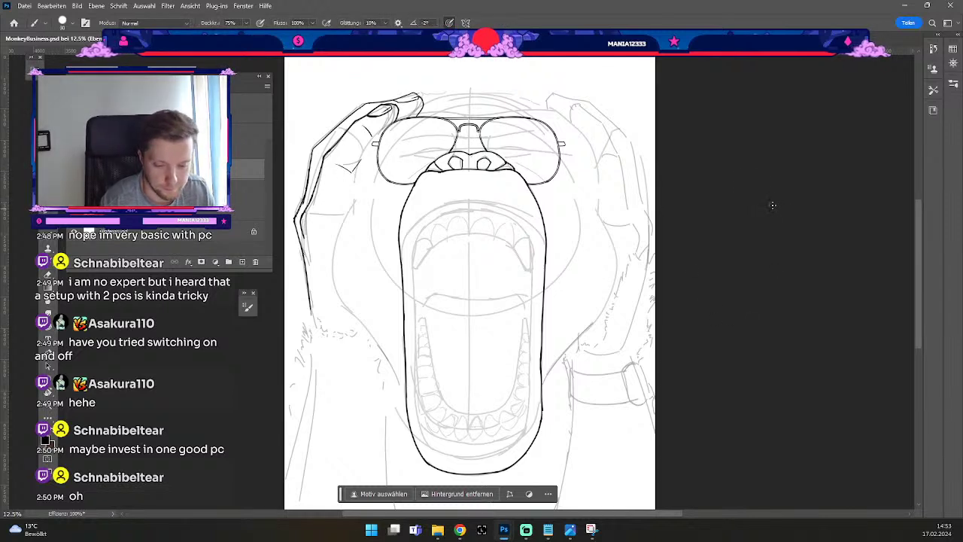
# Try inking a brow line above the sunglasses' bridge in short strokes, and erase it.
pyautogui.moveTo(458, 114); pyautogui.dragTo(482, 114)
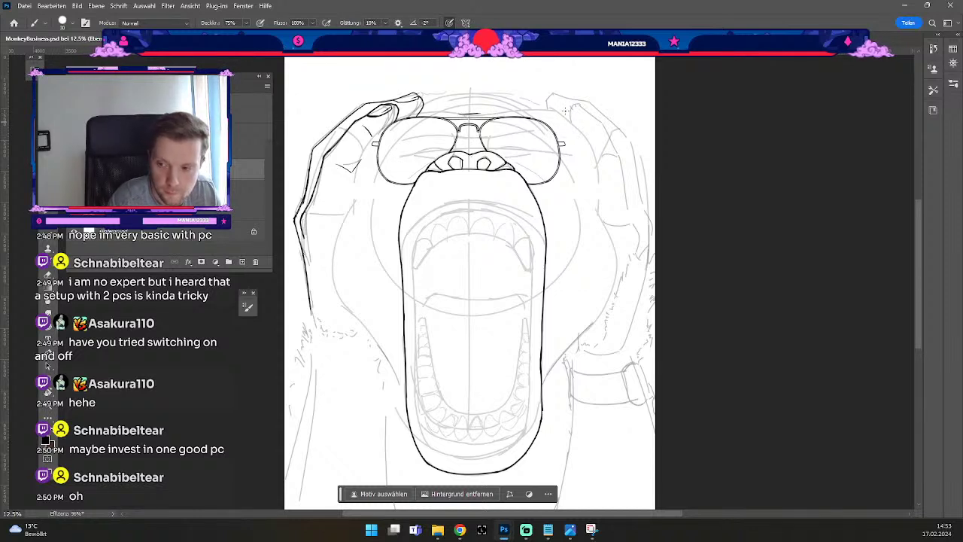
pyautogui.moveTo(482, 113); pyautogui.dragTo(545, 109)
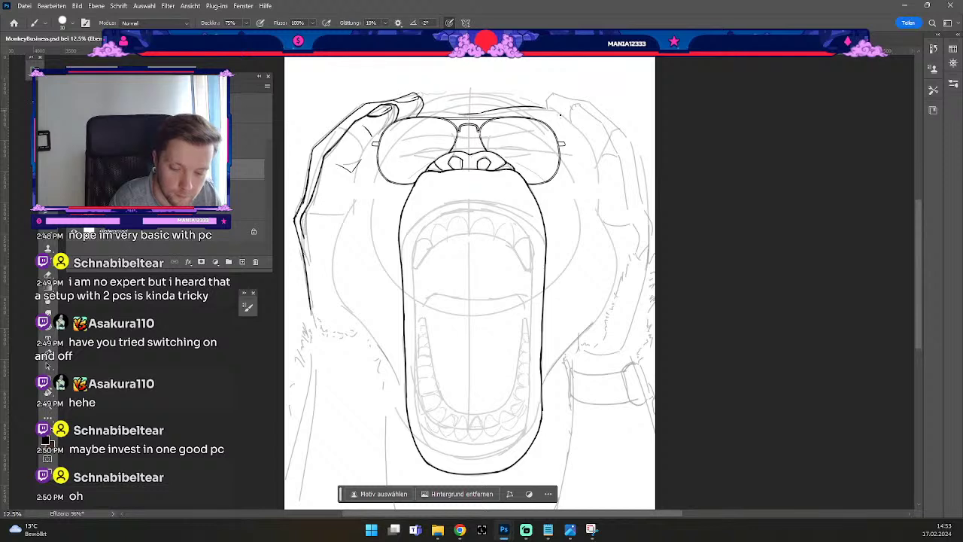
pyautogui.hotkey('ctrl', 'z')
pyautogui.moveTo(483, 113); pyautogui.dragTo(506, 108)
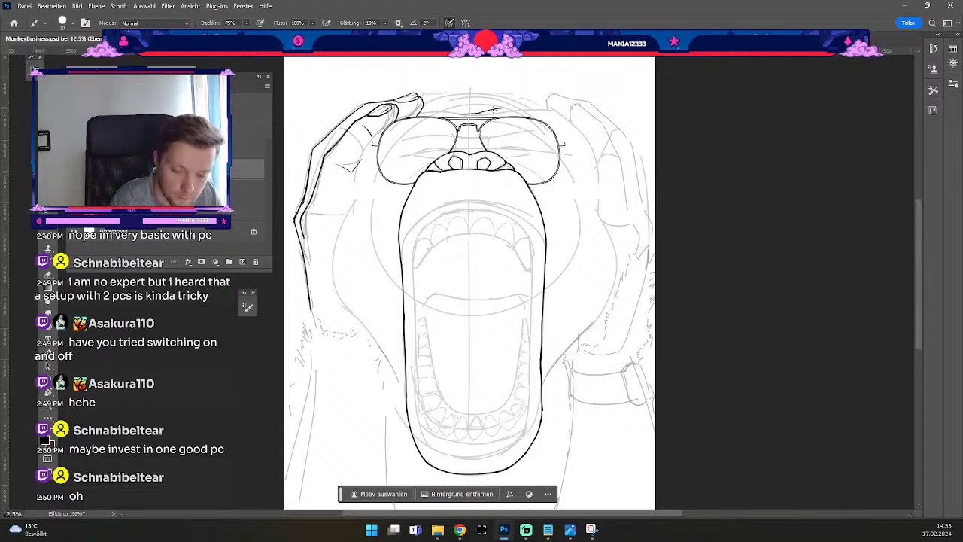
pyautogui.press('e')
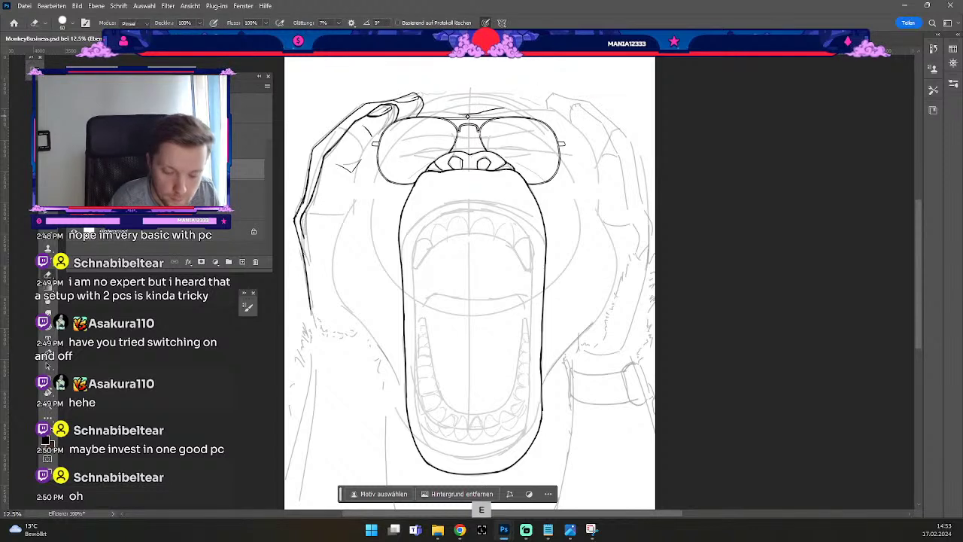
pyautogui.moveTo(481, 113); pyautogui.dragTo(503, 107)
pyautogui.press('b')
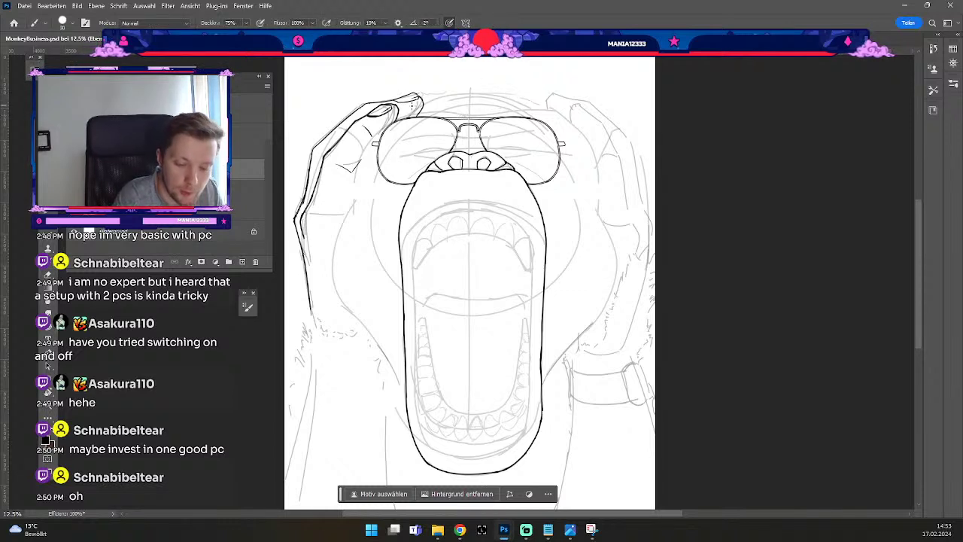
# Try inking the brow as one long stroke above the sunglasses from the left fingertip toward the right hand, undoing each attempt.
pyautogui.moveTo(439, 111); pyautogui.dragTo(530, 110)
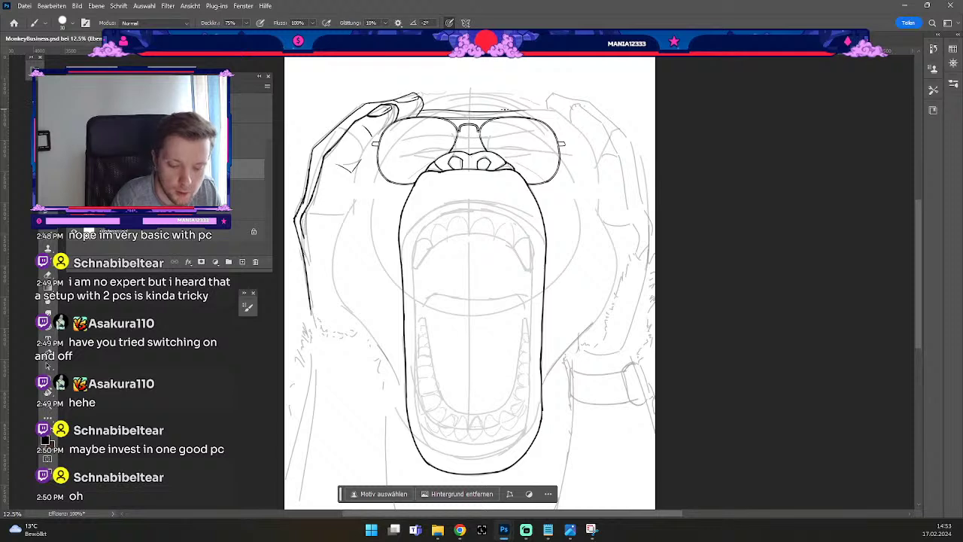
pyautogui.hotkey('ctrl', 'z')
pyautogui.moveTo(419, 113); pyautogui.dragTo(547, 107)
pyautogui.hotkey('ctrl', 'z')
pyautogui.hotkey('ctrl', 'z')
pyautogui.press('b')
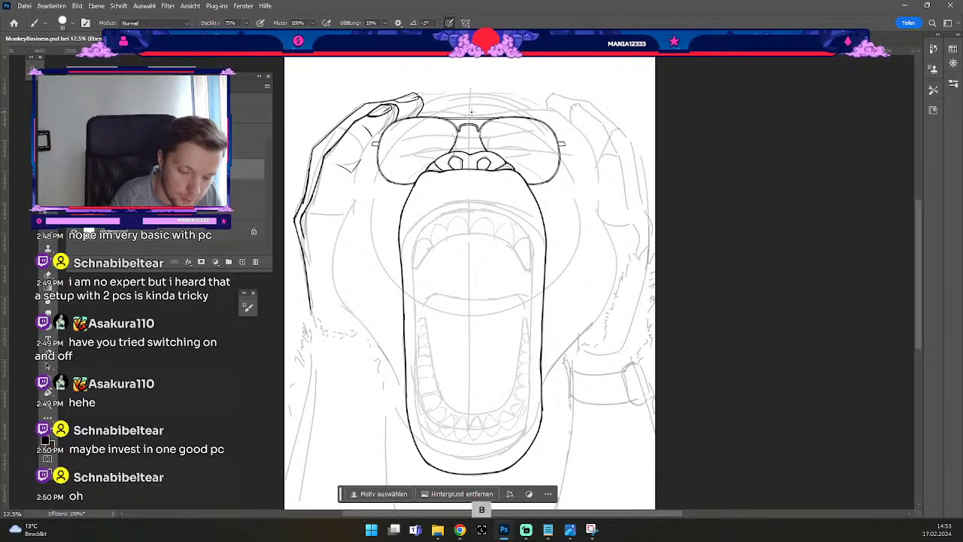
pyautogui.hotkey('ctrl', 'z')
# Ink the right half of the brow line from above the sunglasses' bridge across the right lens, undoing rejected strokes.
pyautogui.moveTo(462, 114); pyautogui.dragTo(487, 114)
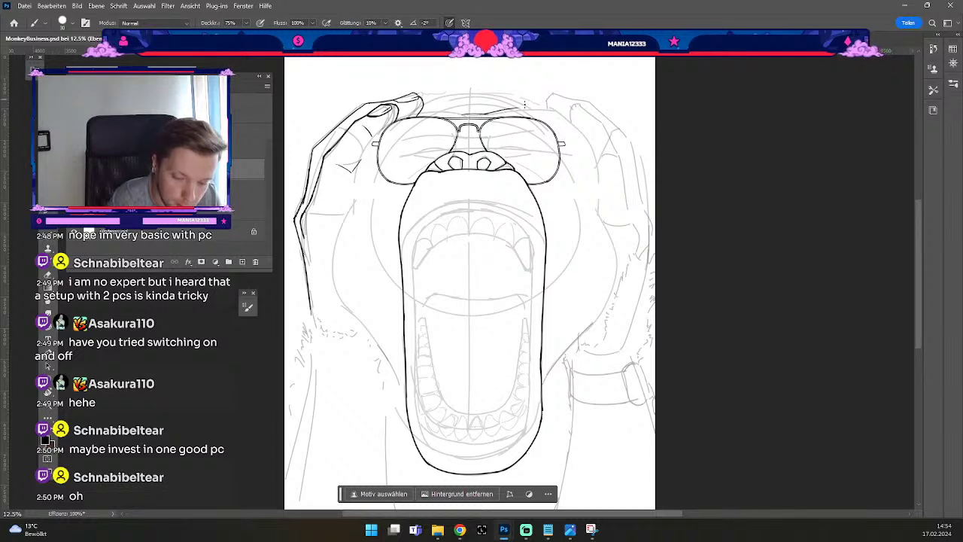
pyautogui.hotkey('ctrl', 'z')
pyautogui.moveTo(507, 110)
pyautogui.mouseDown()
pyautogui.moveTo(549, 108)
pyautogui.moveTo(483, 114)
pyautogui.moveTo(549, 108)
pyautogui.moveTo(483, 111)
pyautogui.moveTo(528, 106)
pyautogui.mouseUp()
pyautogui.hotkey('ctrl', 'z')
pyautogui.hotkey('ctrl', 'z')
pyautogui.hotkey('ctrl', 'z')
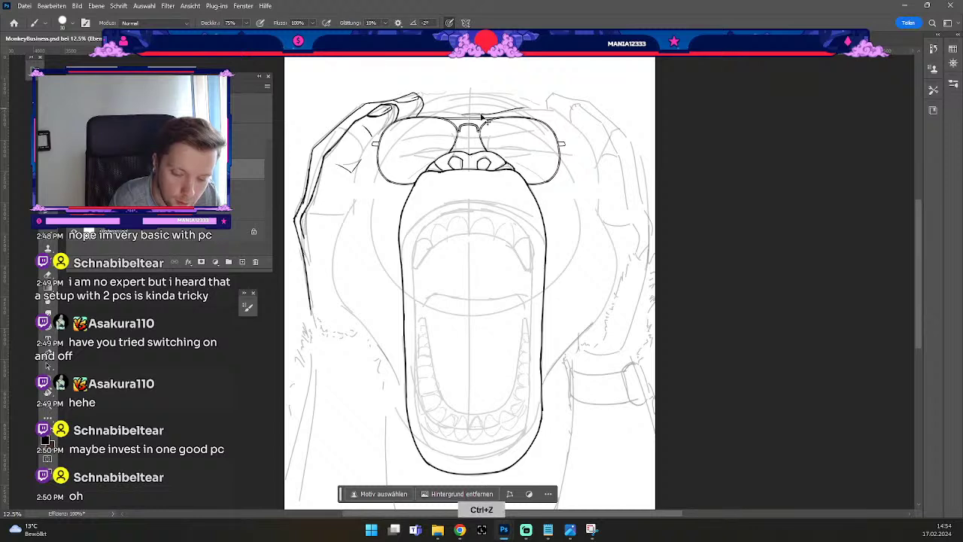
pyautogui.press('b')
pyautogui.moveTo(482, 112); pyautogui.dragTo(527, 108)
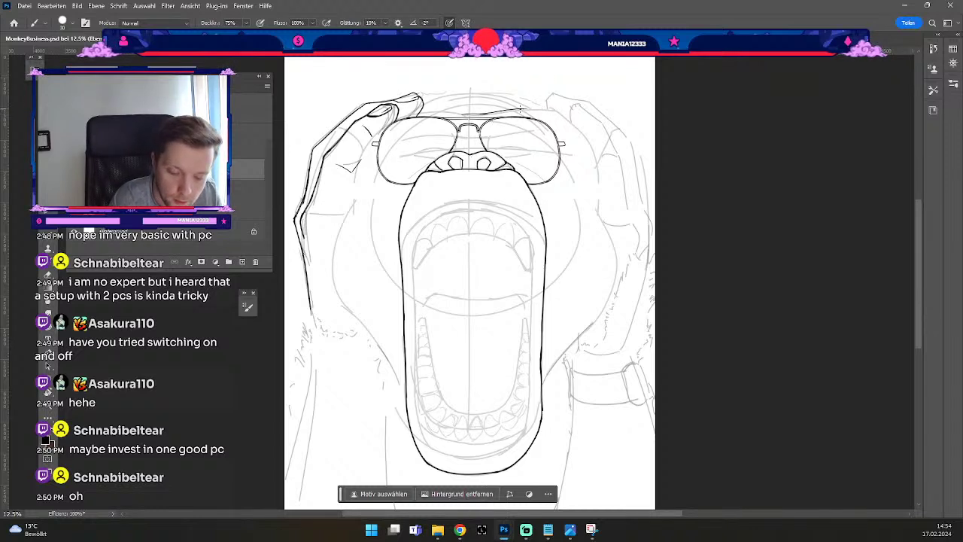
# Extend the brow line past the right lens to the right hand's fingers, cleaning up and undoing rejected strokes.
pyautogui.moveTo(518, 109); pyautogui.dragTo(559, 110)
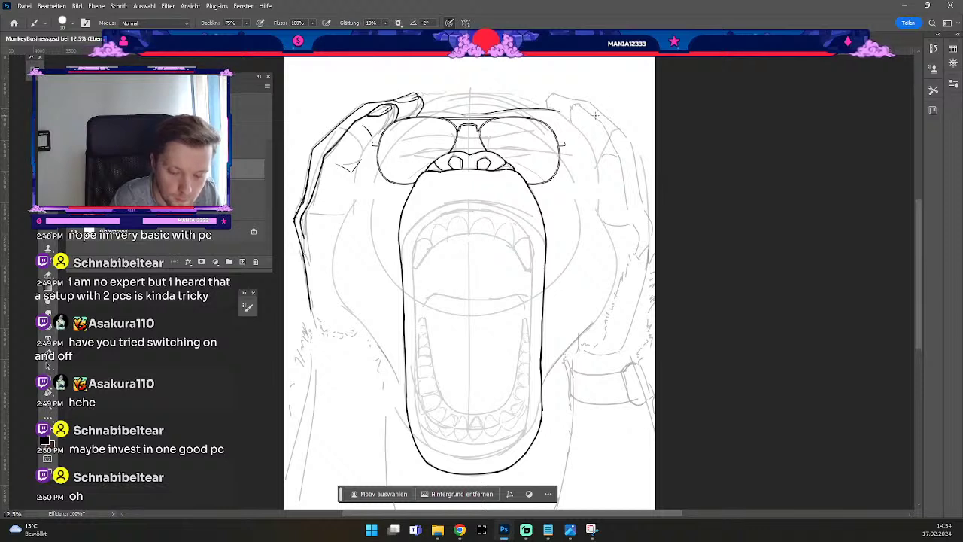
pyautogui.hotkey('ctrl', 'z')
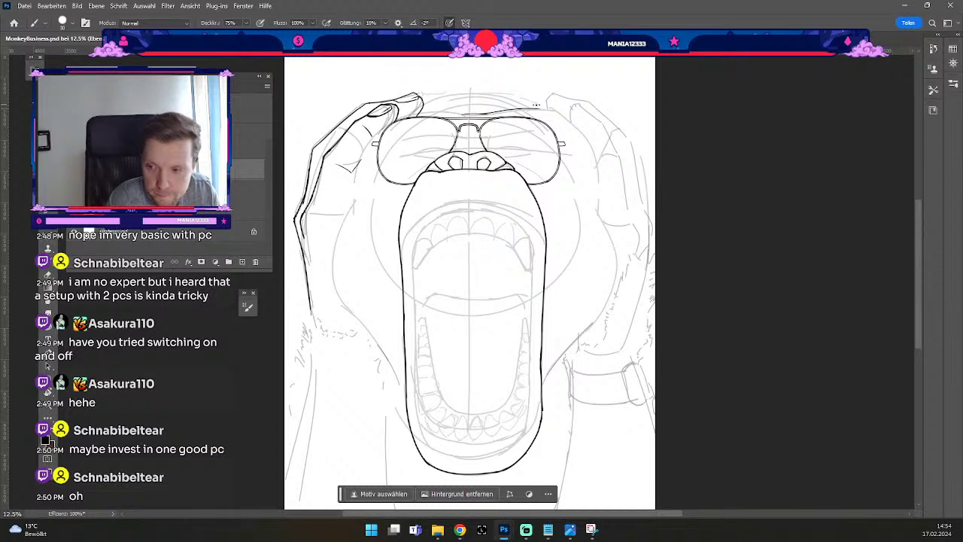
pyautogui.press('e')
pyautogui.moveTo(537, 109)
pyautogui.mouseDown()
pyautogui.moveTo(497, 112)
pyautogui.moveTo(559, 110)
pyautogui.mouseUp()
pyautogui.press('b')
pyautogui.hotkey('ctrl', 'z')
pyautogui.hotkey('ctrl', 'z')
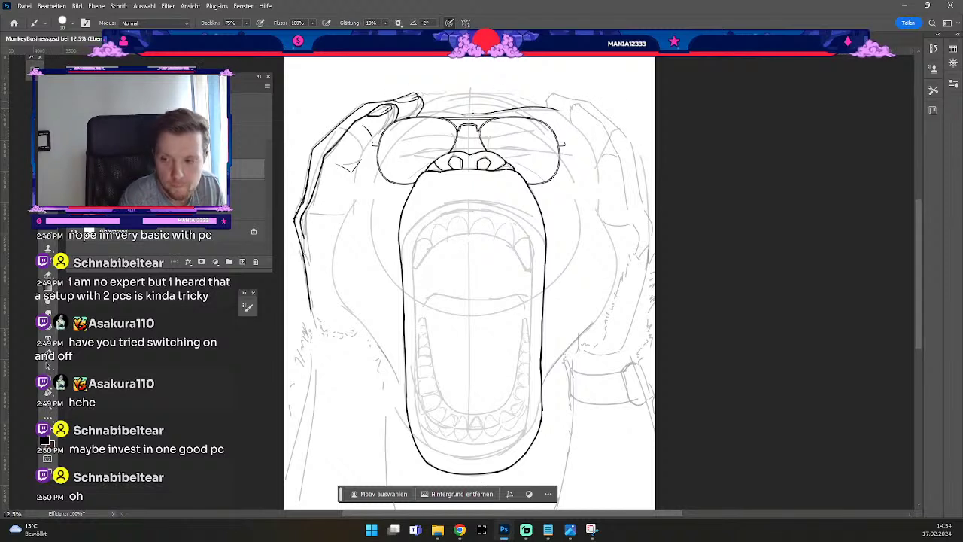
# Ink the left half of the brow line from the sunglasses' bridge to the left fingertip and tidy it.
pyautogui.moveTo(468, 113); pyautogui.dragTo(430, 109)
pyautogui.hotkey('ctrl', 'z')
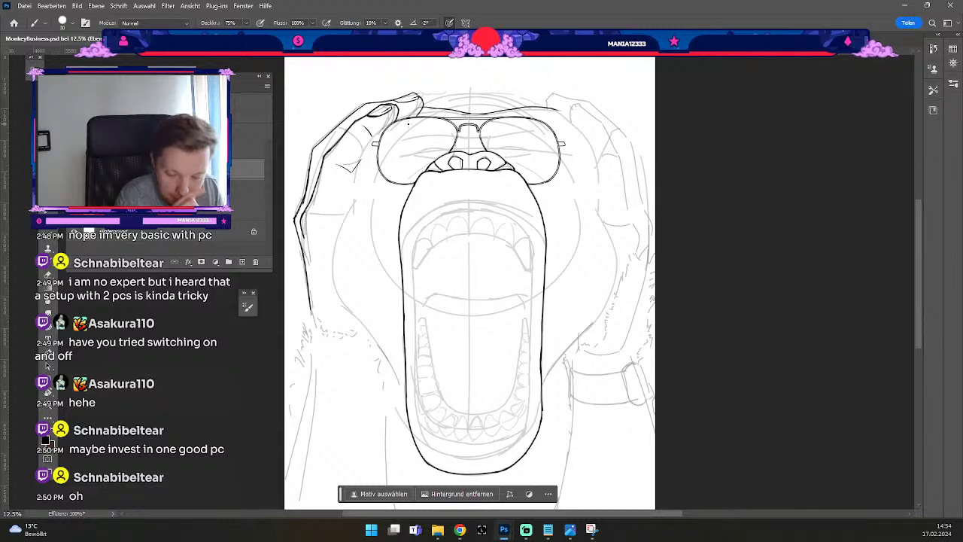
pyautogui.press('e')
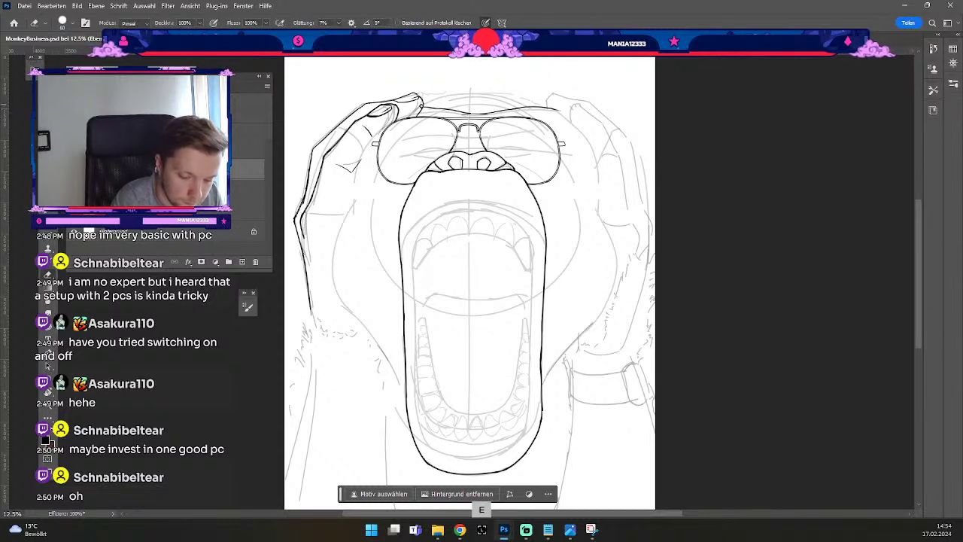
pyautogui.press('b')
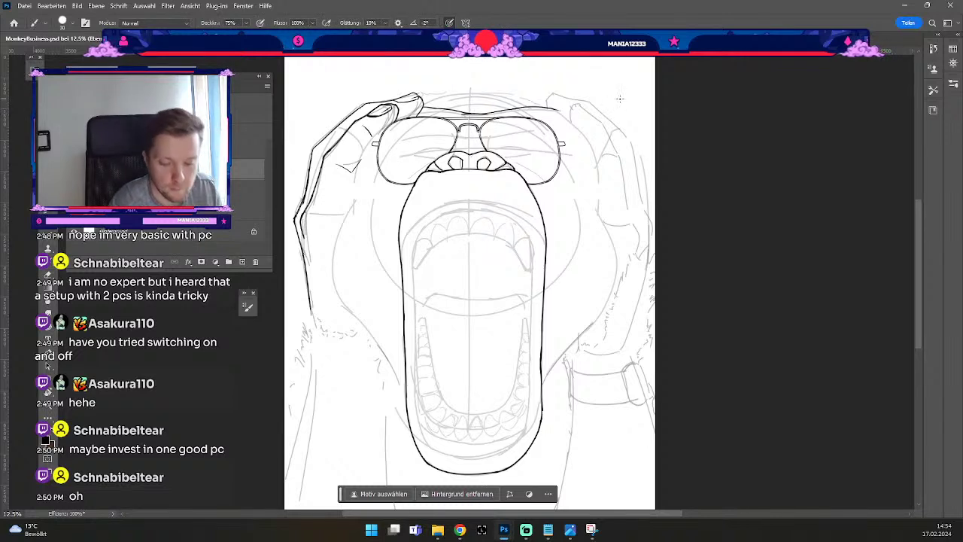
pyautogui.press('e')
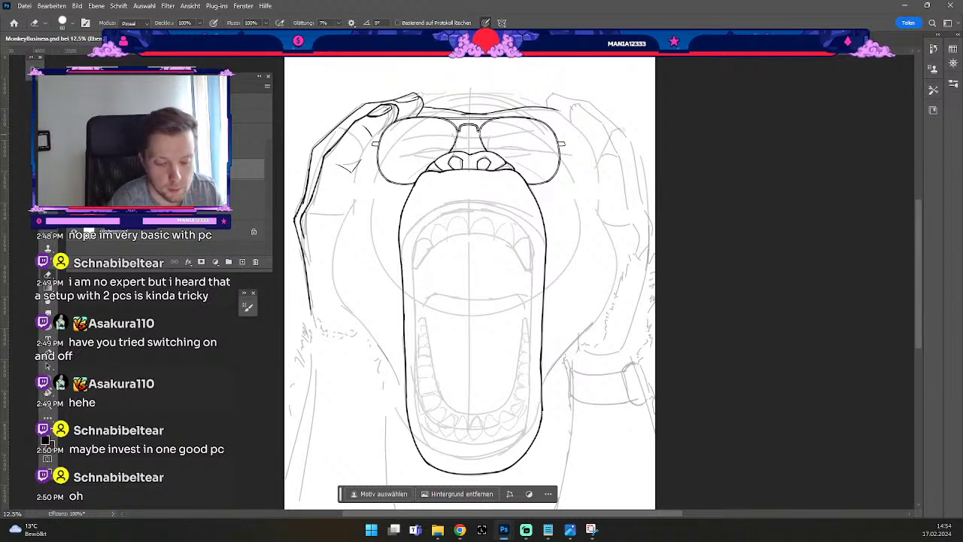
pyautogui.press('b')
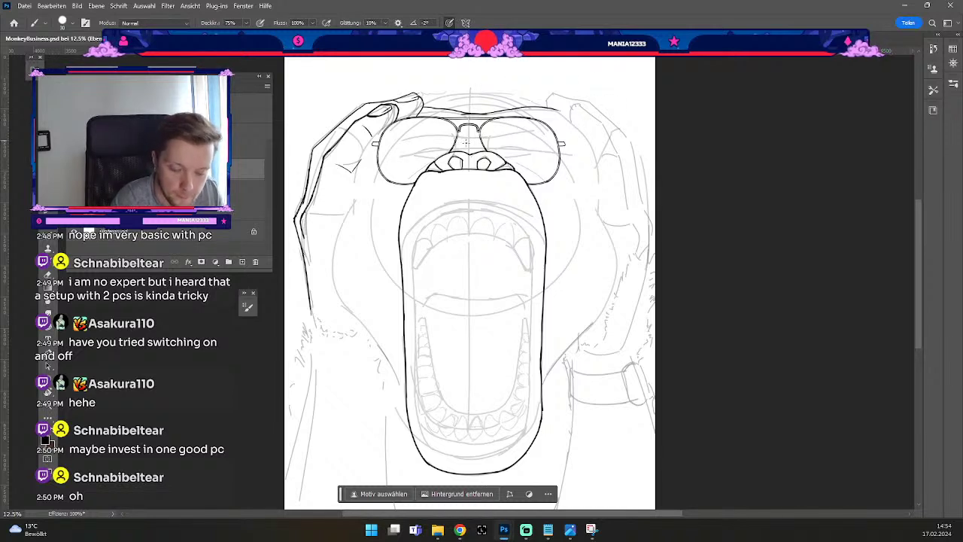
# Ink short wrinkle lines on the nose between the lenses, below the sunglasses' bridge, undoing rejected strokes.
pyautogui.hotkey('ctrl', 'z')
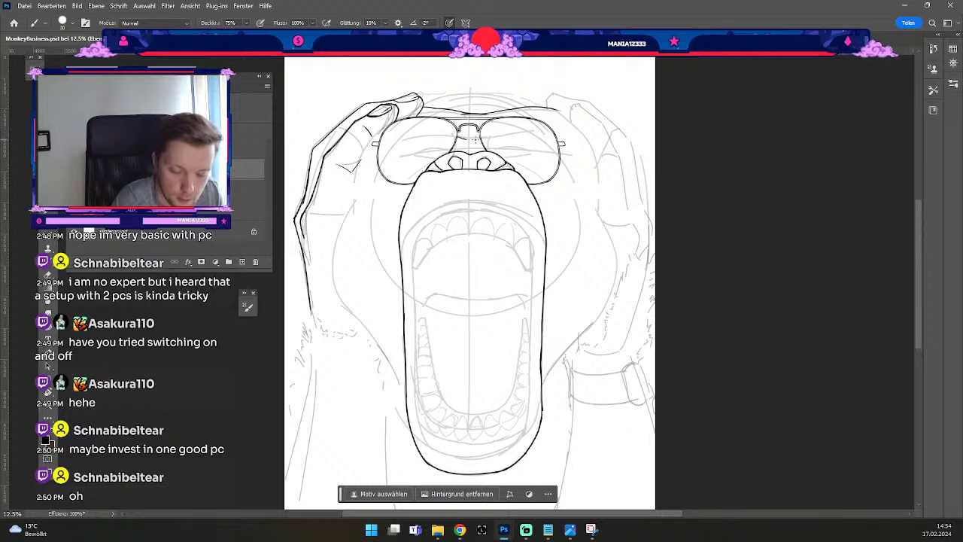
pyautogui.hotkey('ctrl', 'z')
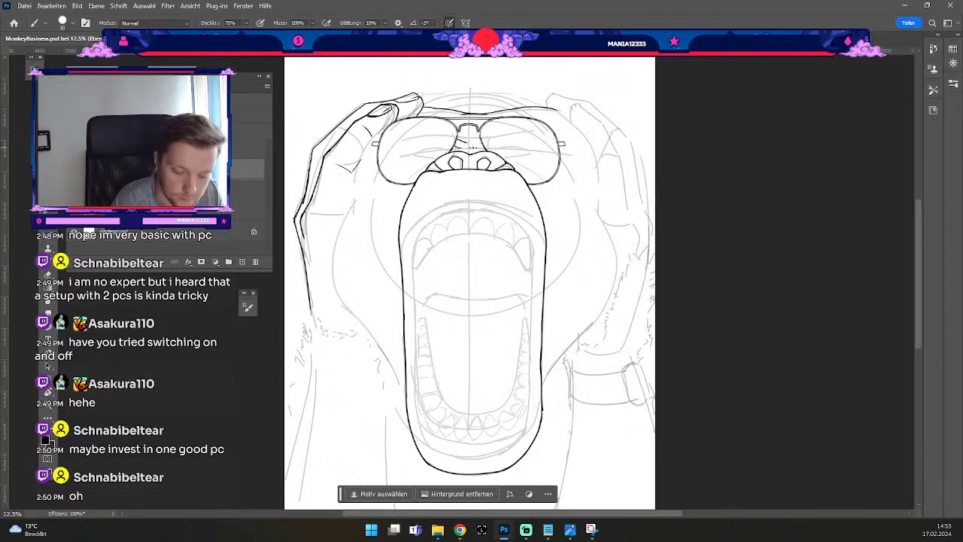
pyautogui.hotkey('ctrl', 'z')
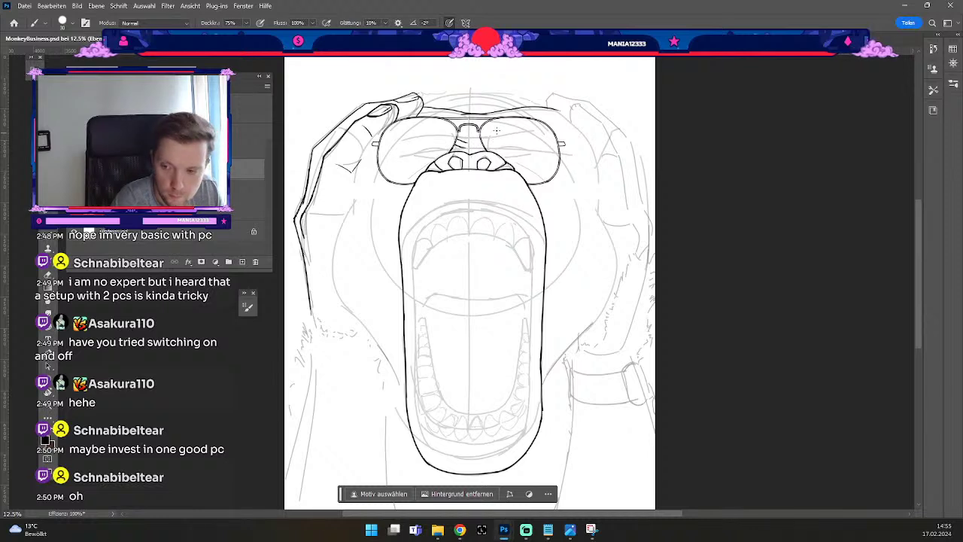
pyautogui.hotkey('ctrl', 'z')
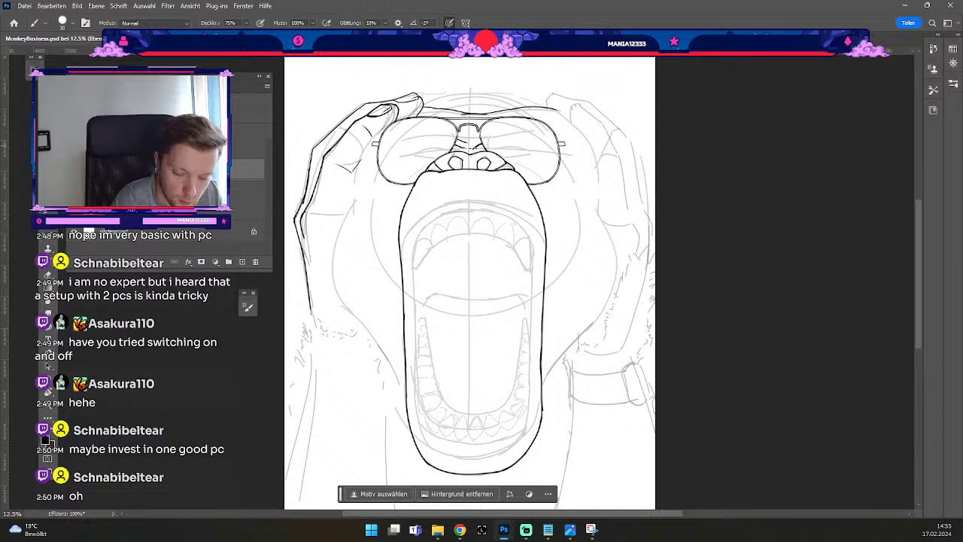
pyautogui.moveTo(483, 132); pyautogui.dragTo(472, 137)
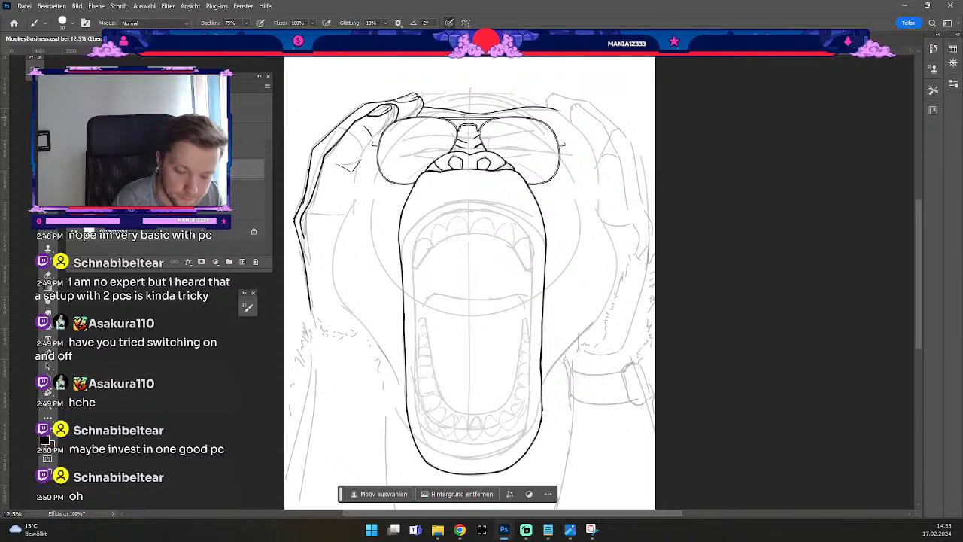
# Try inking a frown crease from the brow line down to the sunglasses' bridge, undoing each attempt.
pyautogui.press('e')
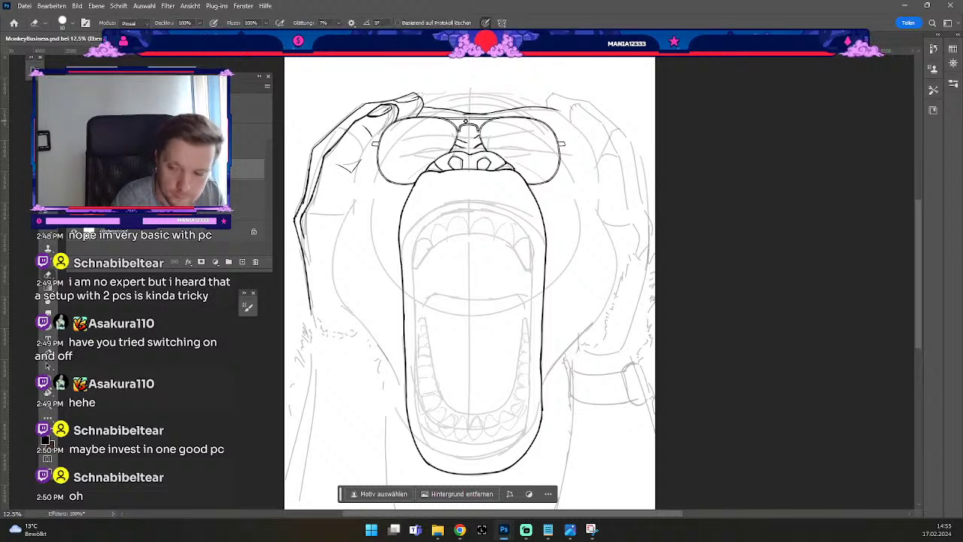
pyautogui.press('b')
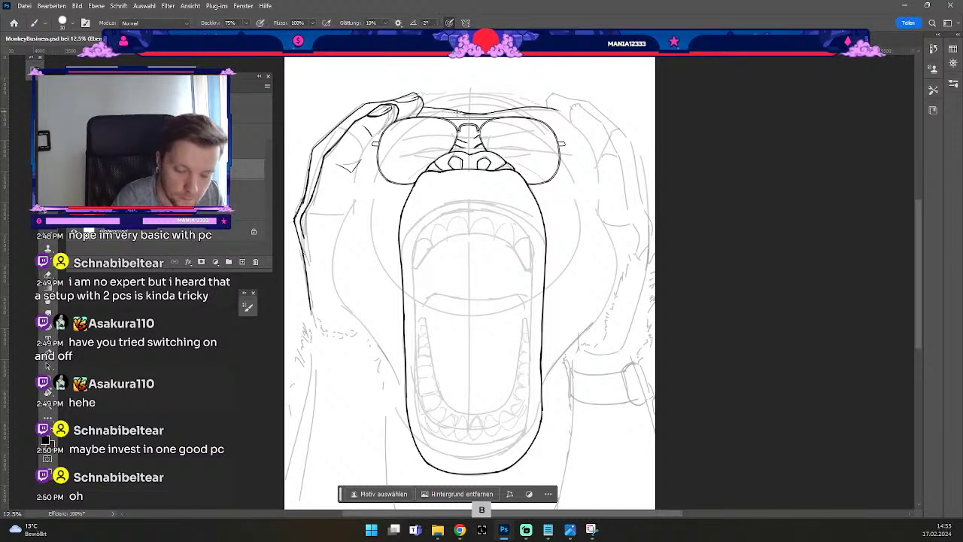
pyautogui.hotkey('ctrl', 'z')
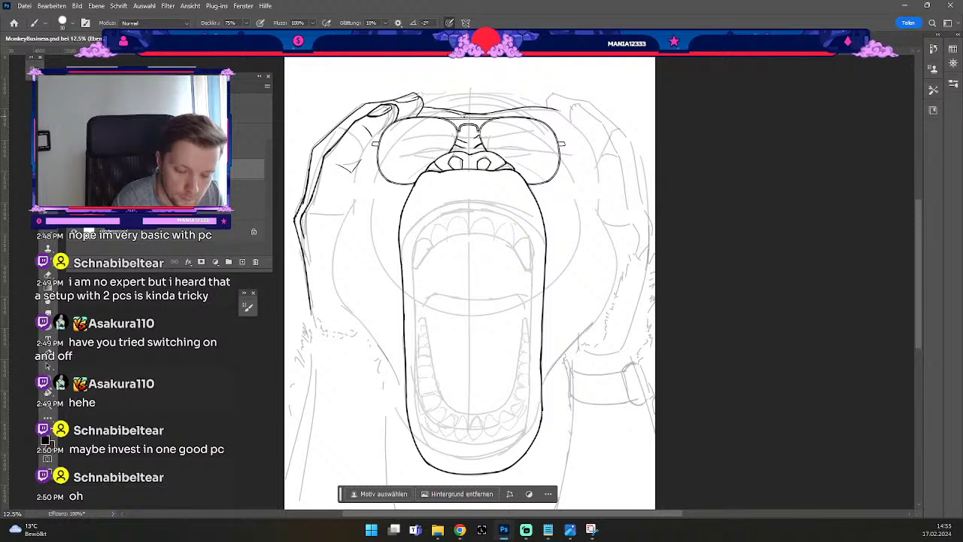
pyautogui.hotkey('ctrl', 'z')
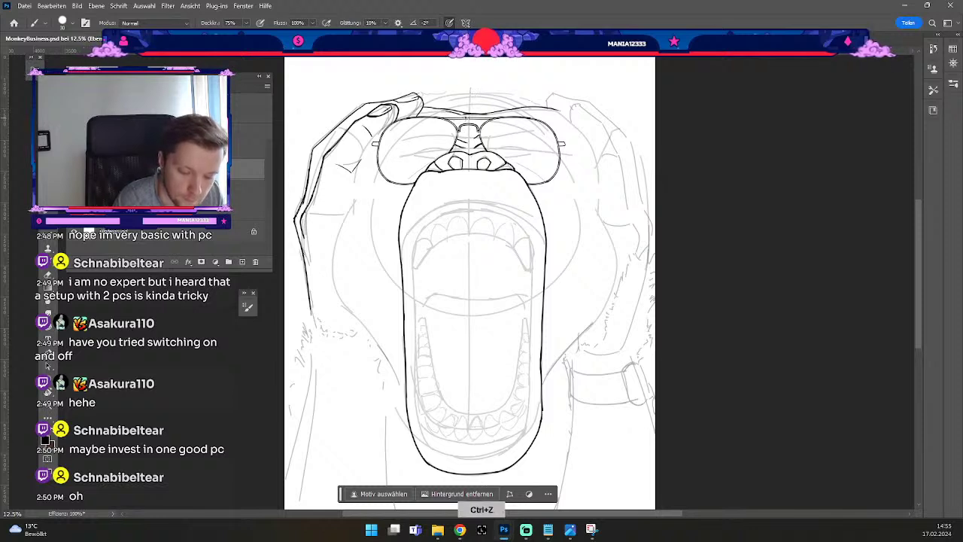
pyautogui.hotkey('ctrl', 'z')
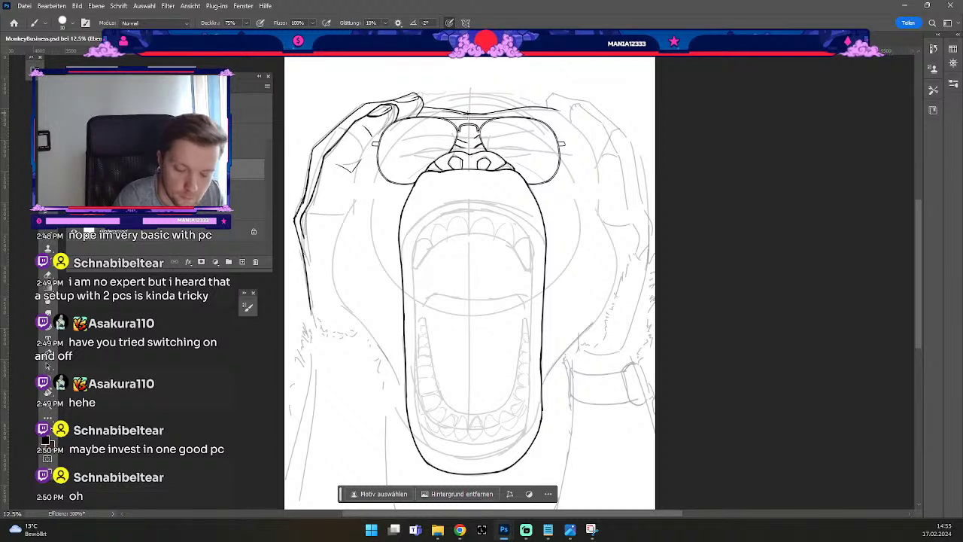
pyautogui.hotkey('ctrl', 'z')
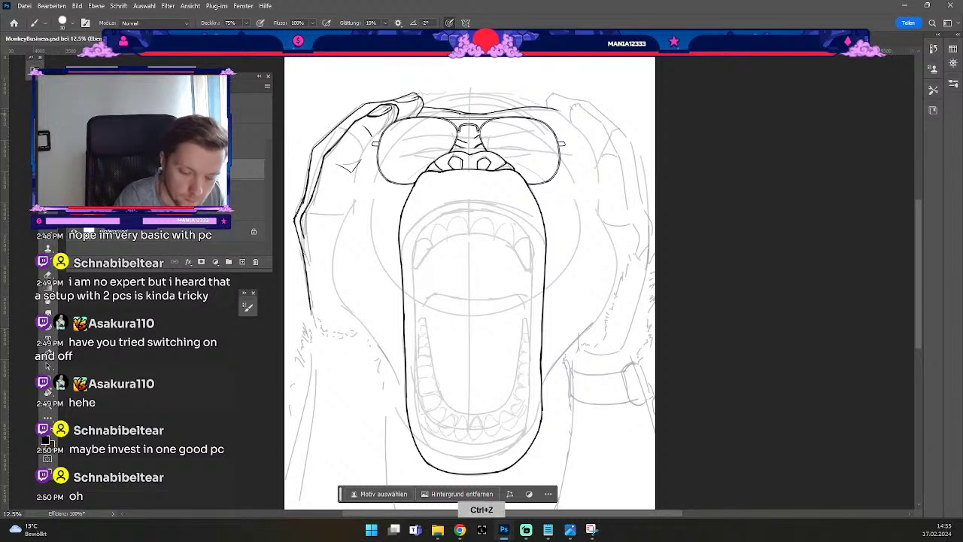
pyautogui.hotkey('ctrl', 'z')
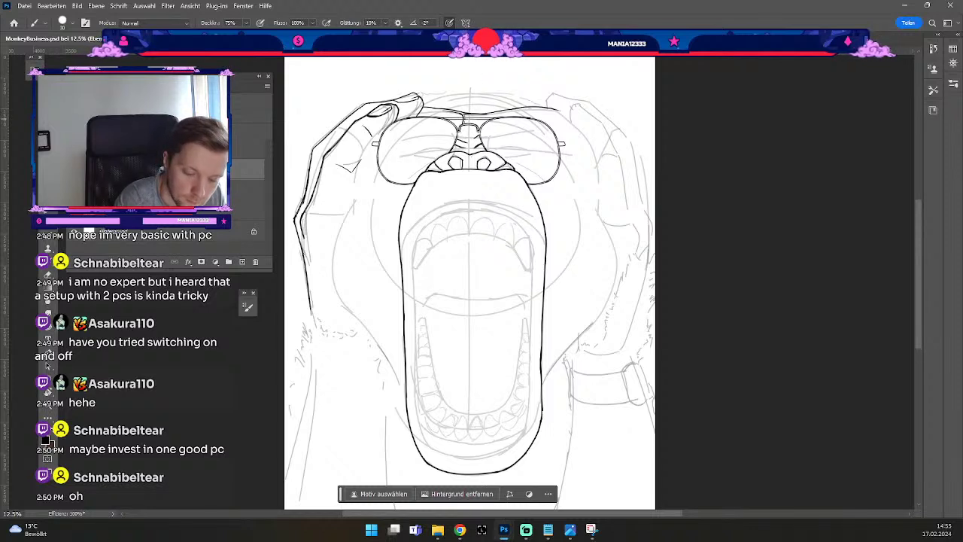
pyautogui.press('e')
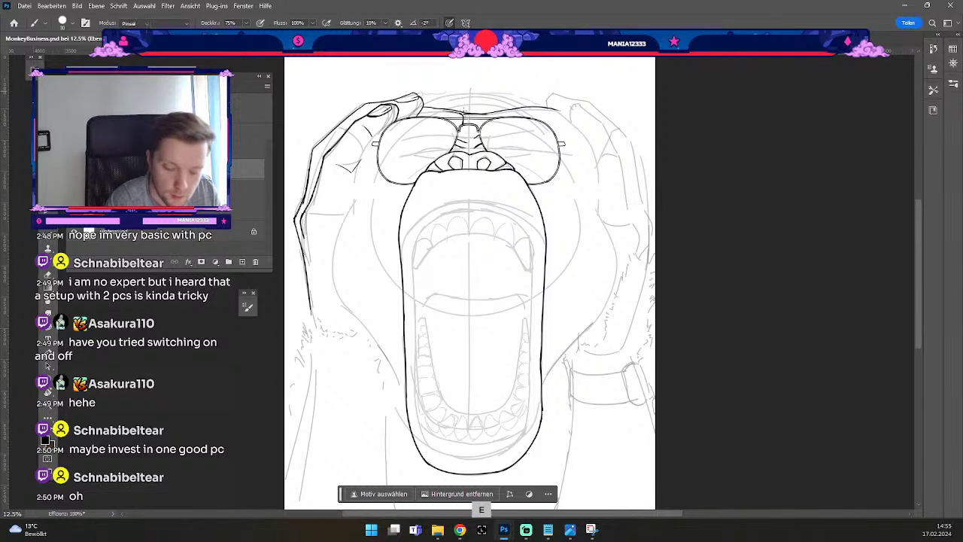
pyautogui.hotkey('ctrl', 'z')
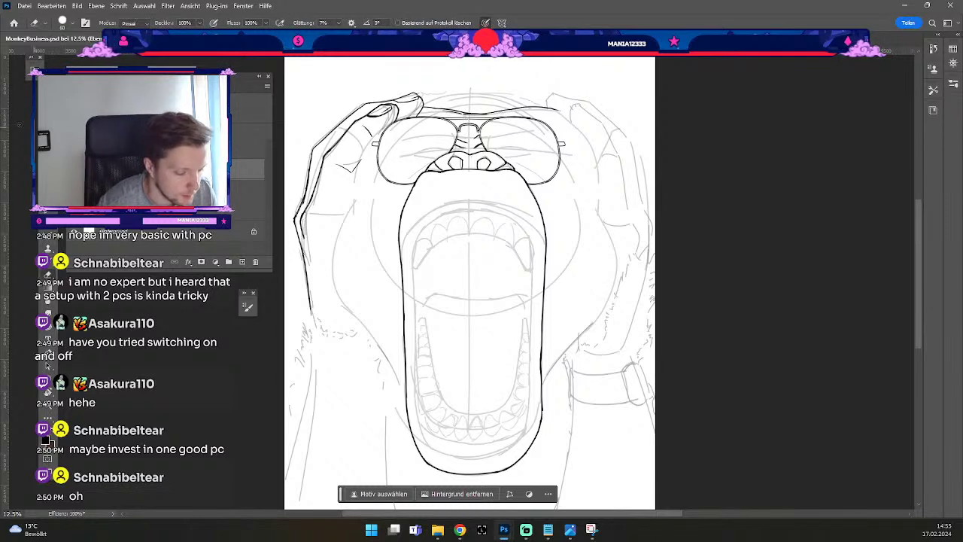
# Add a new layer directly beneath the active linework layer and return to the brush.
pyautogui.press('ctrl+')
pyautogui.press('ctrl+')
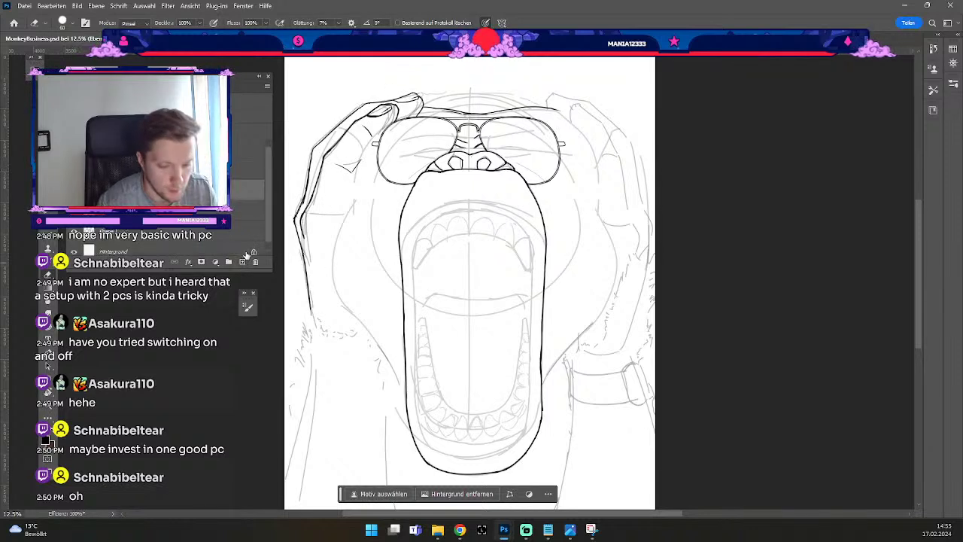
pyautogui.press('b')
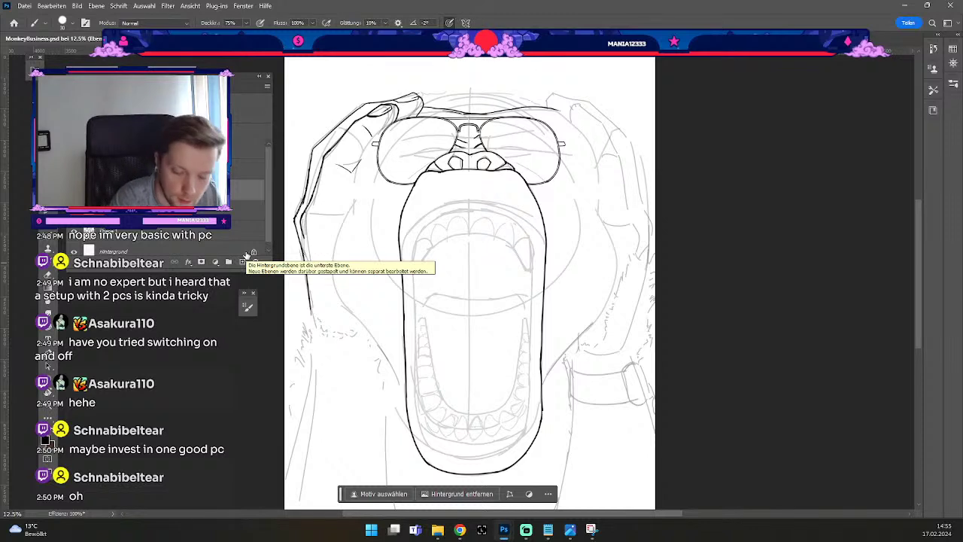
# Ink the left frown crease from the brow line down behind the sunglasses' bridge, undoing rejected strokes.
pyautogui.hotkey('ctrl', 'z')
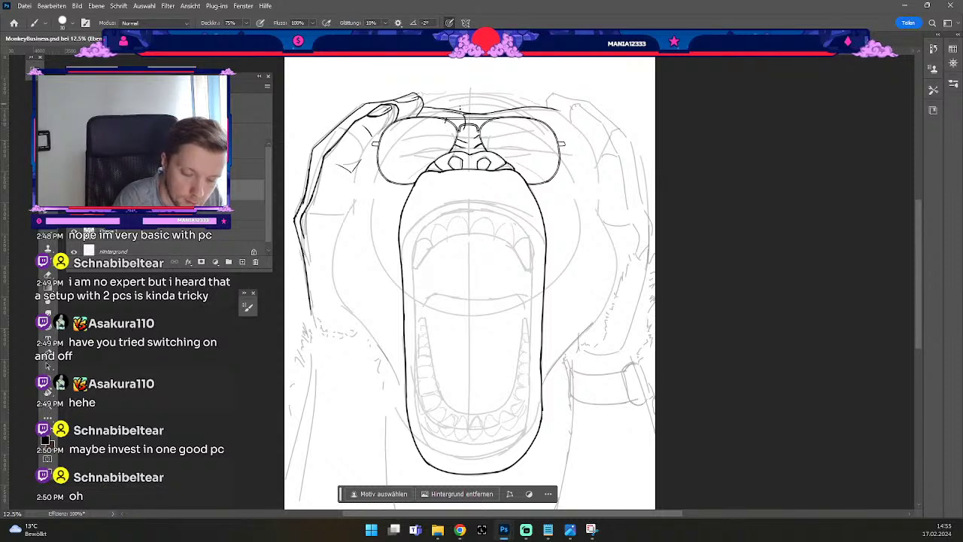
pyautogui.hotkey('ctrl', 'z')
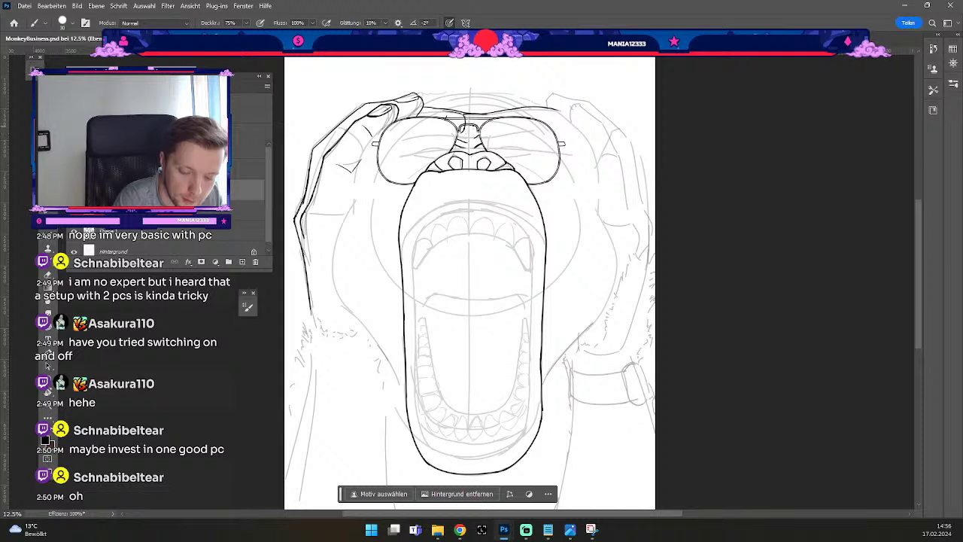
pyautogui.hotkey('ctrl', 'z')
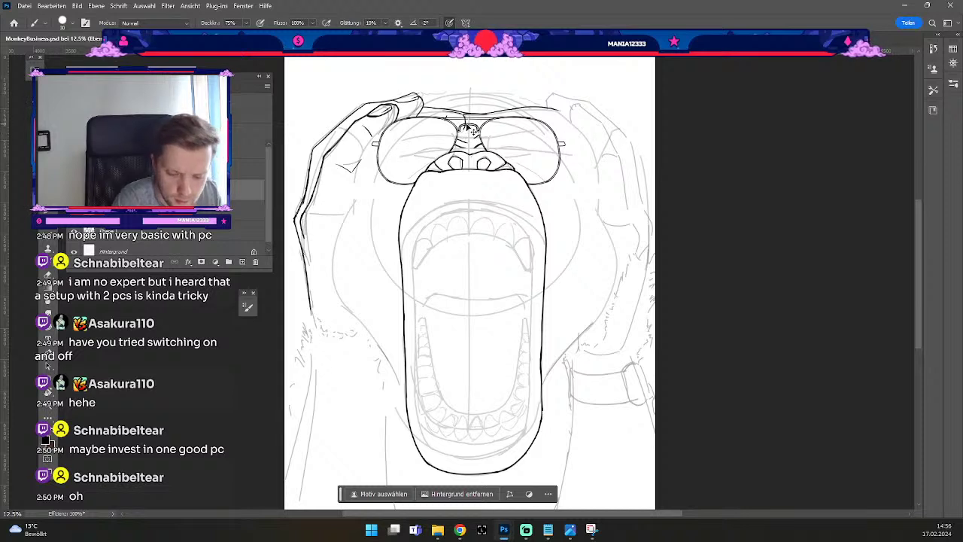
pyautogui.hotkey('ctrl', 'z')
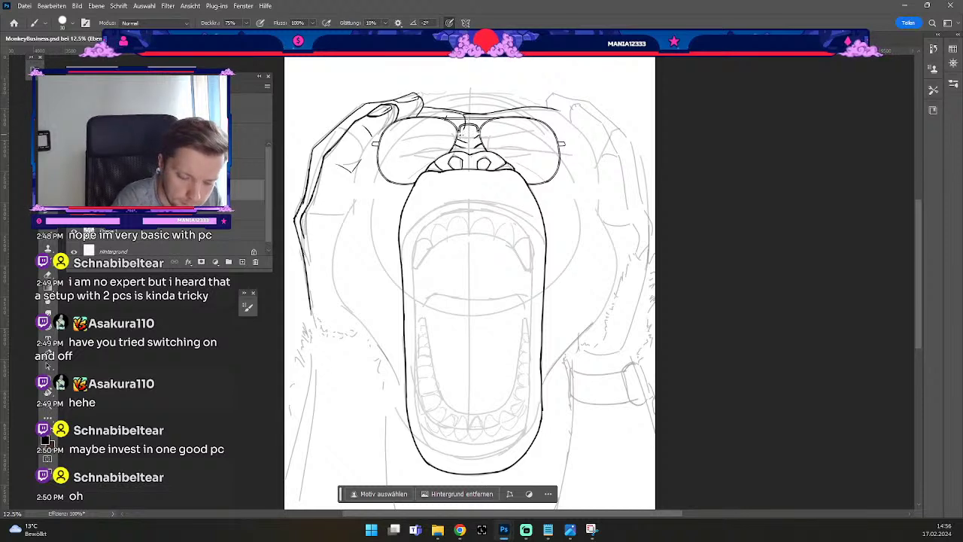
# Ink the right frown crease beside the bridge, clean up stray ink, and add short wrinkles beneath the brow over both lenses.
pyautogui.hotkey('ctrl', 'z')
pyautogui.hotkey('ctrl', 'z')
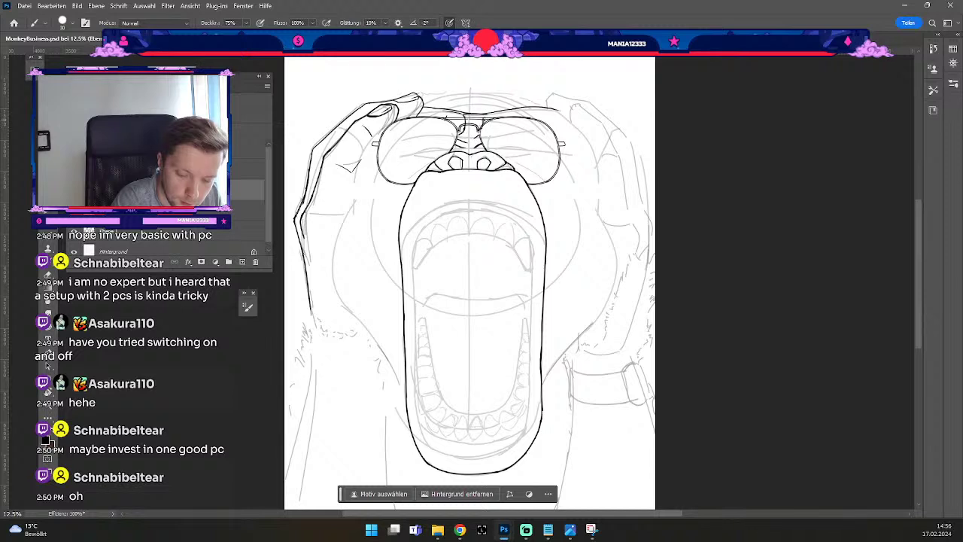
pyautogui.hotkey('ctrl', 'z')
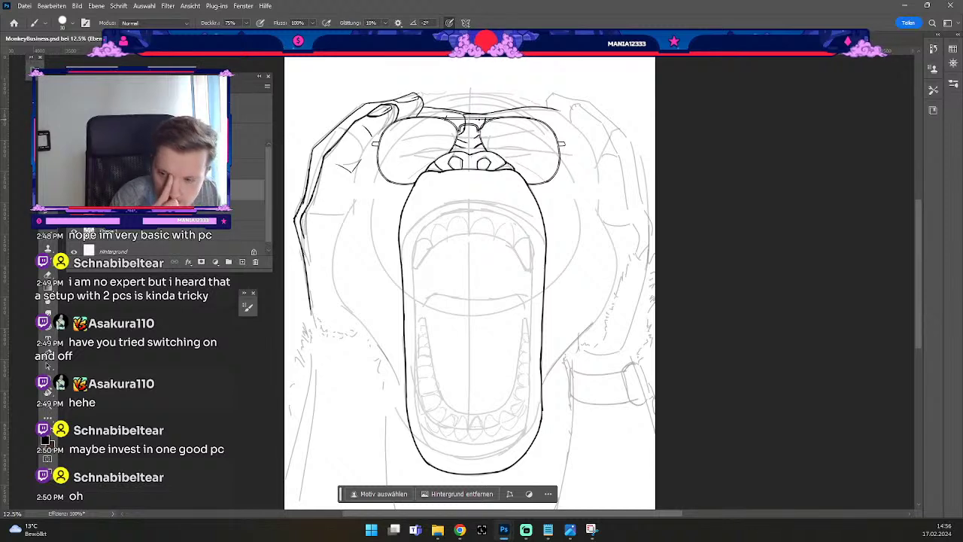
pyautogui.press('e')
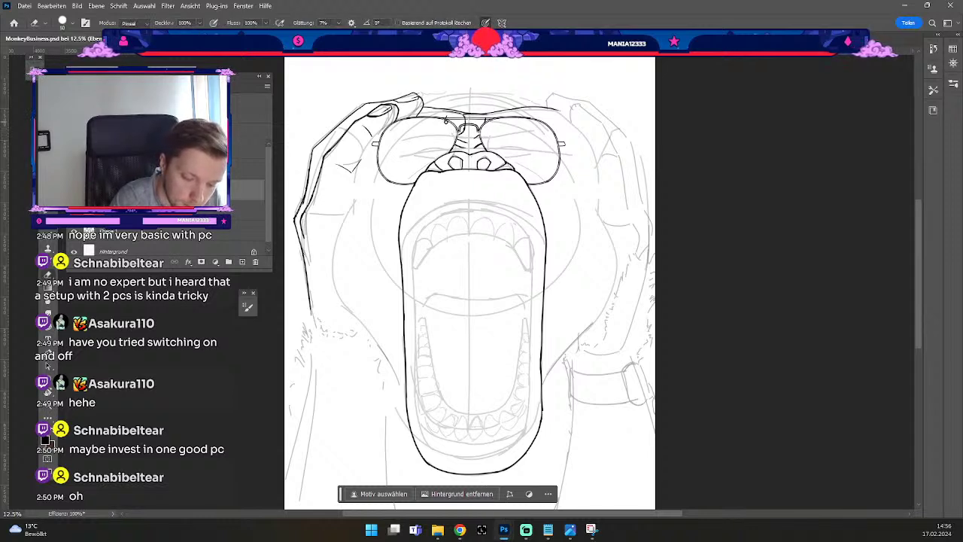
pyautogui.press('b')
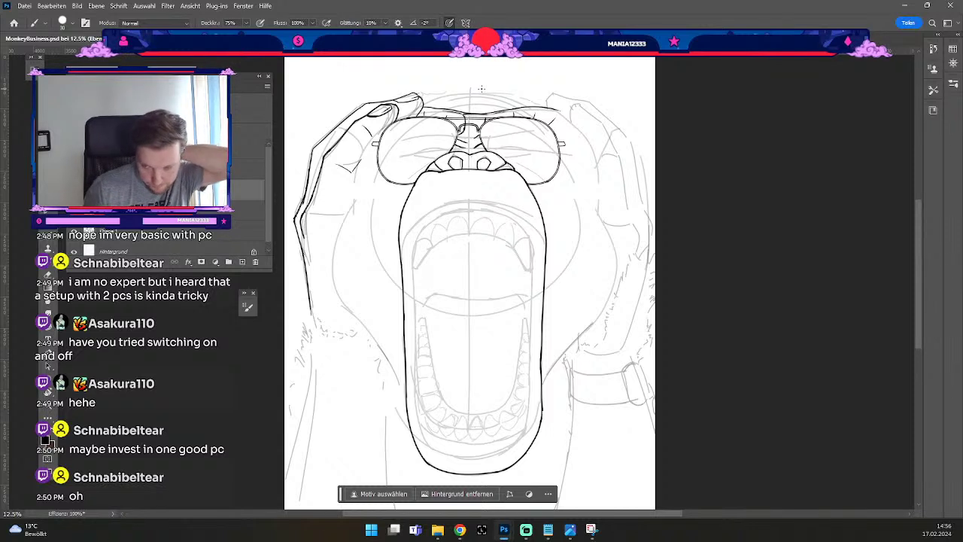
# Ink a short wrinkle slanting down from beneath the left sunglasses lens, undoing rejected strokes.
pyautogui.hotkey('ctrl', 'z')
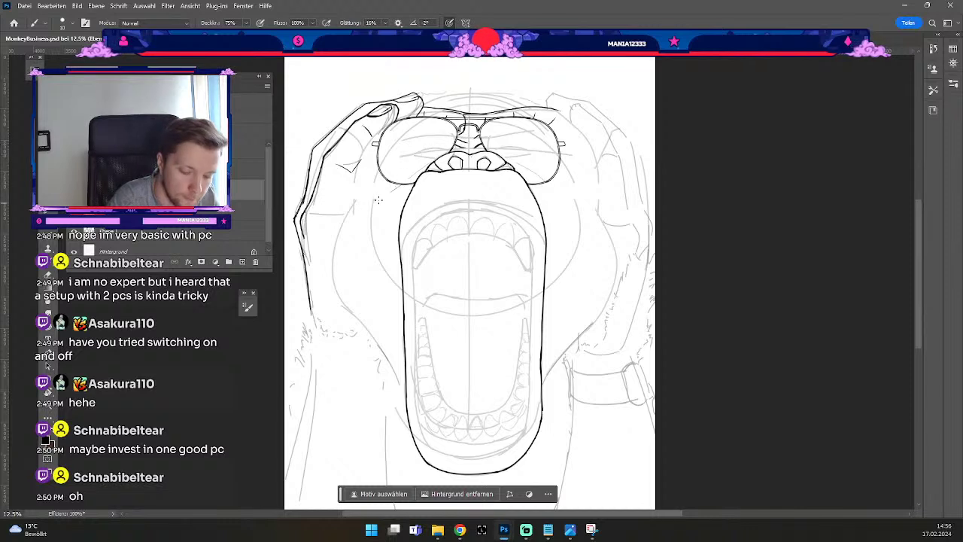
pyautogui.hotkey('ctrl', 'z')
pyautogui.moveTo(400, 185); pyautogui.dragTo(376, 209)
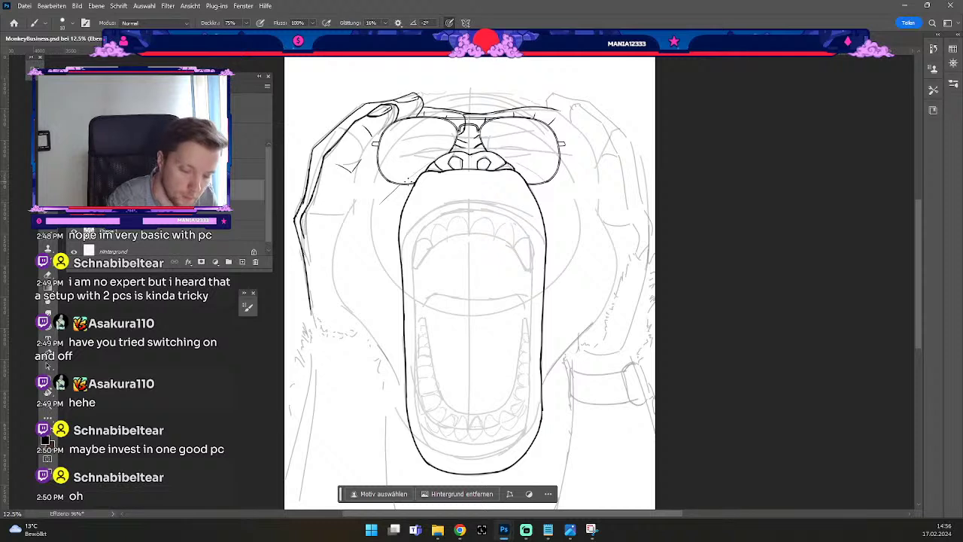
pyautogui.hotkey('ctrl', 'z')
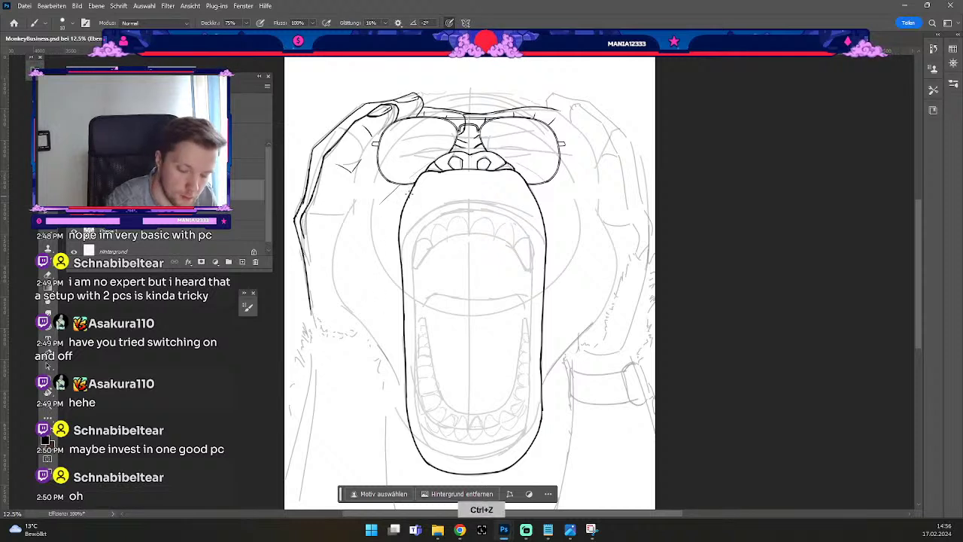
# Ink two long, thin cheek folds running from beneath the left lens down along the mouth's left edge, undoing rejected strokes.
pyautogui.moveTo(406, 192); pyautogui.dragTo(383, 356)
pyautogui.hotkey('ctrl', 'z')
pyautogui.moveTo(411, 186)
pyautogui.mouseDown()
pyautogui.moveTo(385, 338)
pyautogui.moveTo(399, 395)
pyautogui.mouseUp()
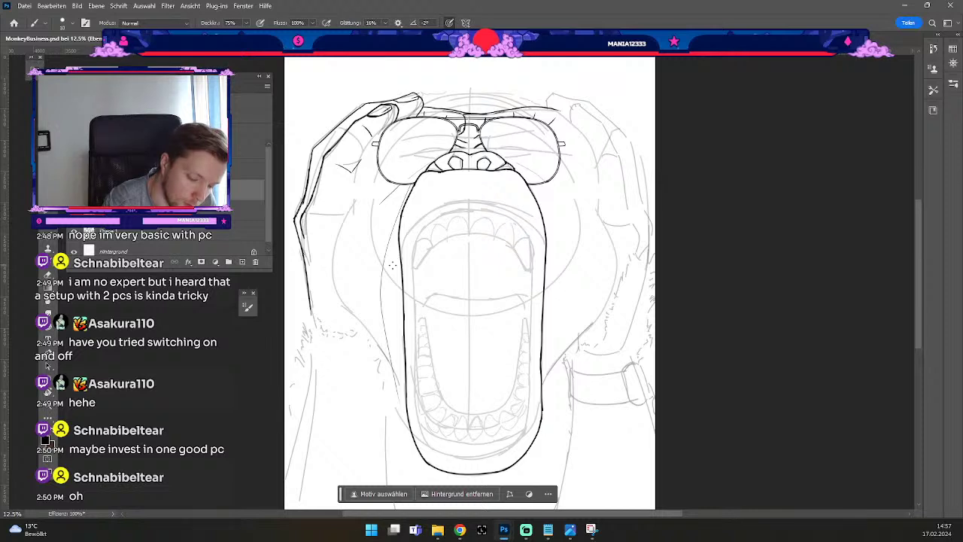
pyautogui.moveTo(398, 239); pyautogui.dragTo(393, 331)
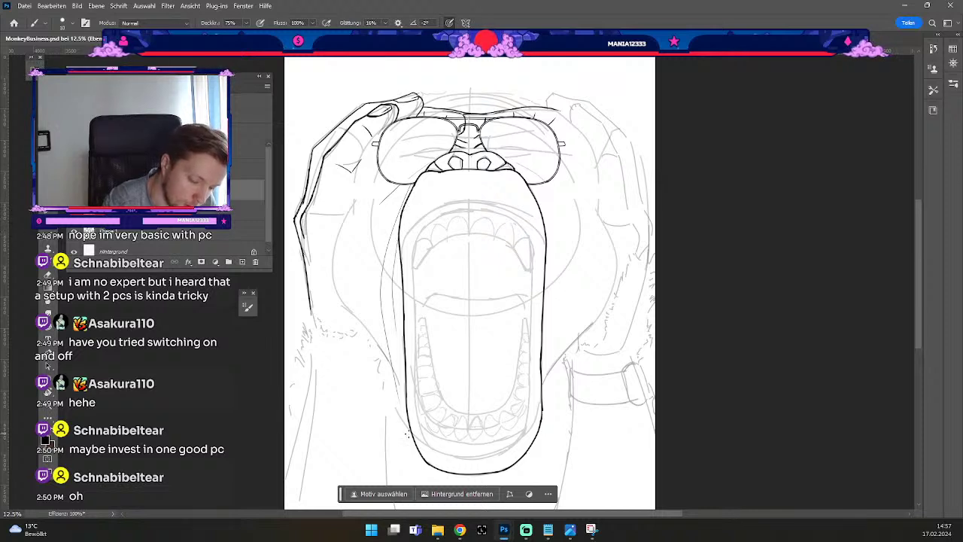
pyautogui.hotkey('ctrl', 'z')
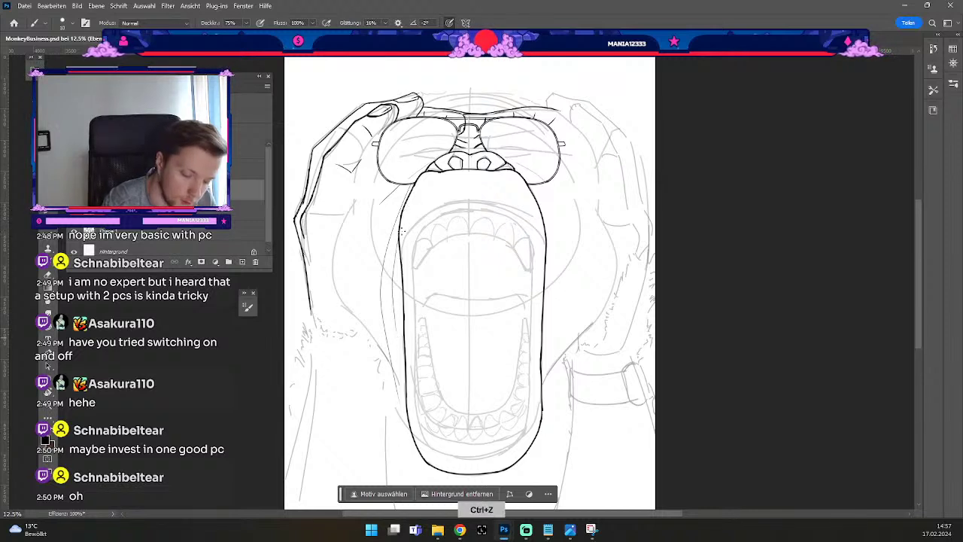
pyautogui.moveTo(400, 230); pyautogui.dragTo(392, 378)
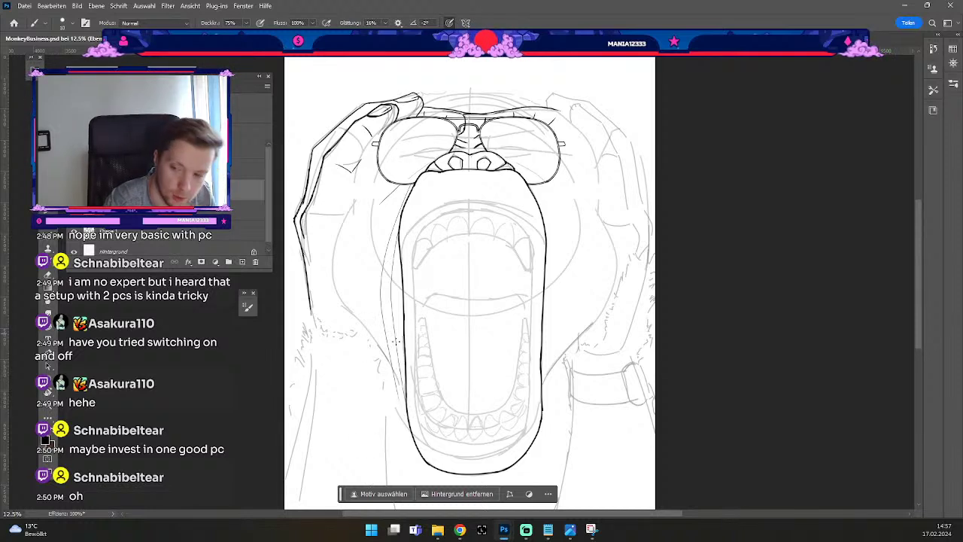
# Try adding an upward stroke beside the inner cheek fold and erasing along the outer fold, undoing each attempt.
pyautogui.moveTo(406, 380); pyautogui.dragTo(405, 326)
pyautogui.hotkey('ctrl', 'z')
pyautogui.moveTo(408, 369); pyautogui.dragTo(392, 277)
pyautogui.hotkey('ctrl', 'z')
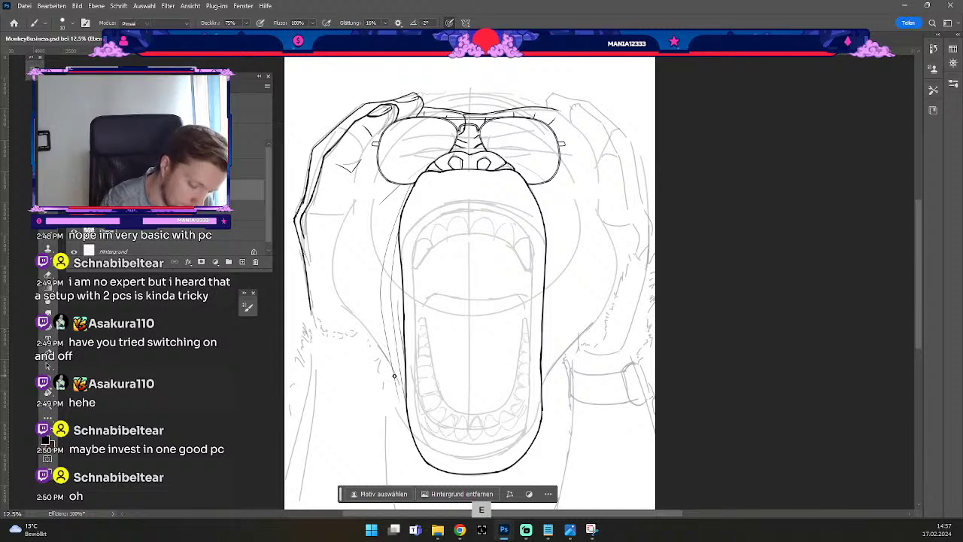
pyautogui.press('e')
pyautogui.moveTo(379, 313); pyautogui.dragTo(390, 382)
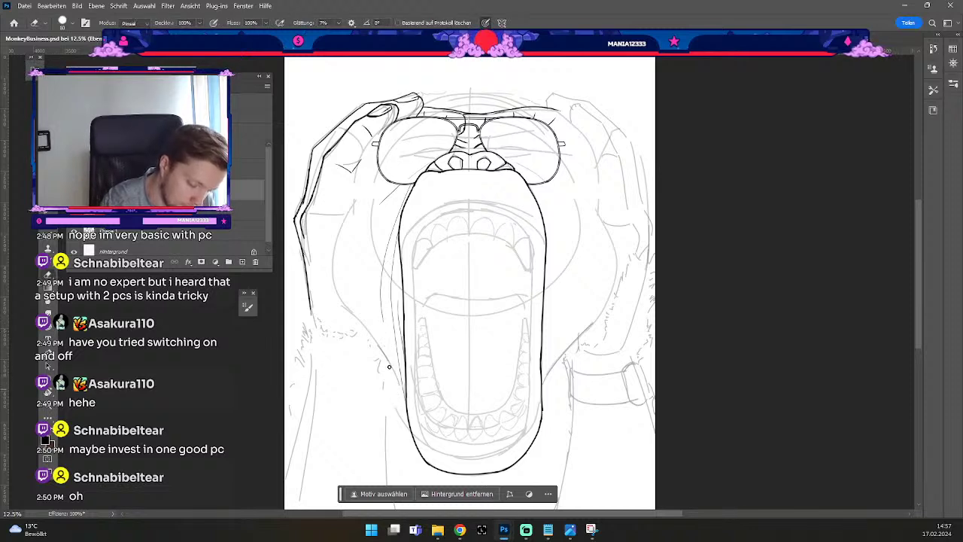
pyautogui.press('b')
pyautogui.hotkey('ctrl', 'z')
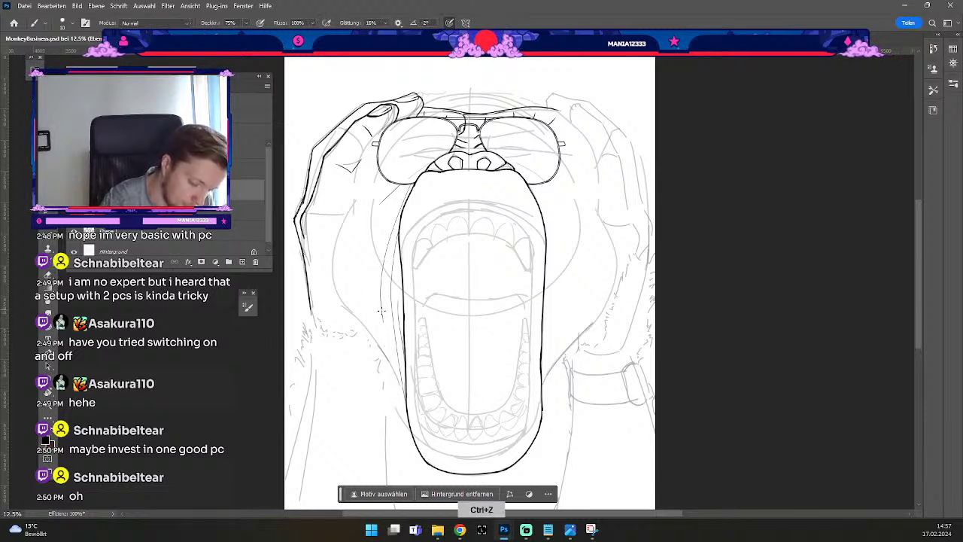
pyautogui.hotkey('ctrl', 'z')
pyautogui.hotkey('ctrl', 'z')
pyautogui.hotkey('ctrl', 'z')
# Extend the outer cheek fold down to the mouth's lower left curve and undo rejected extra strokes.
pyautogui.moveTo(384, 313); pyautogui.dragTo(410, 437)
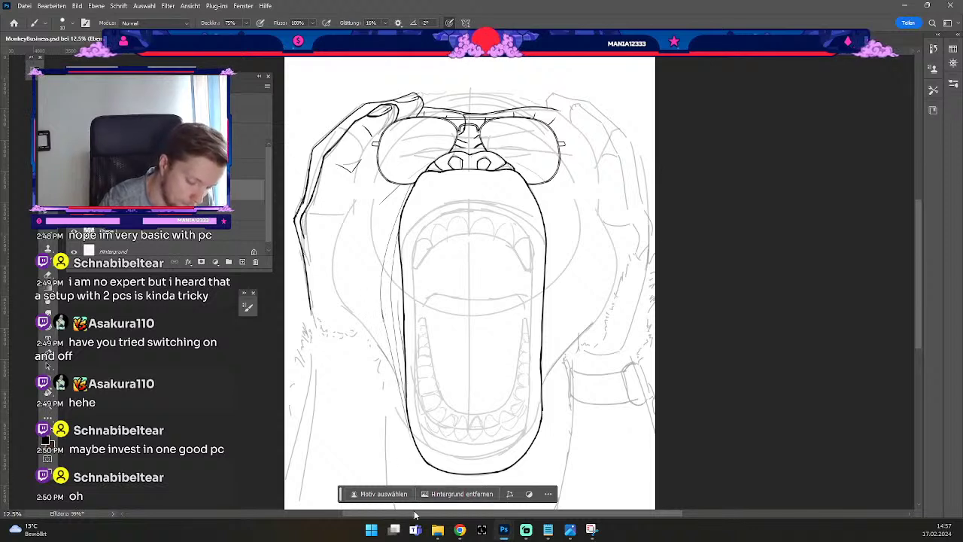
pyautogui.press('e')
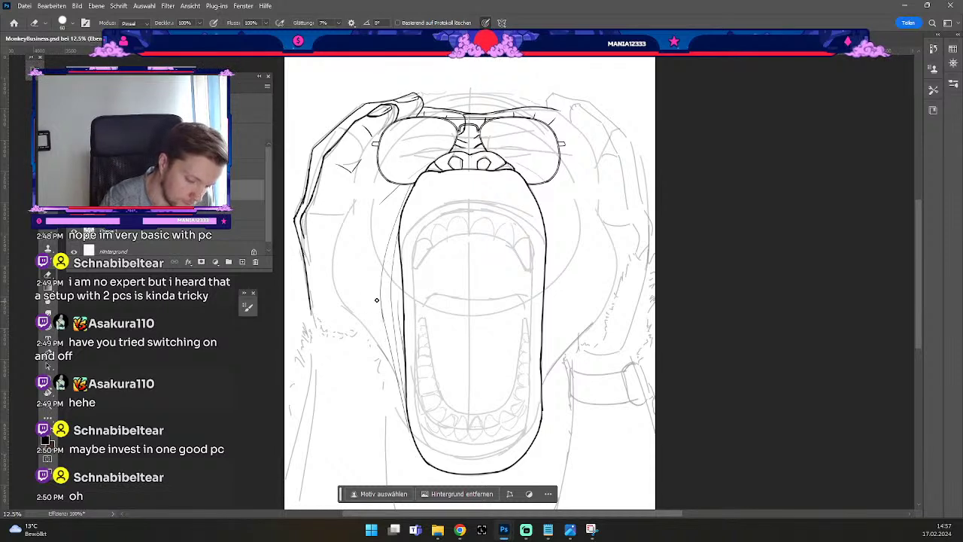
pyautogui.press('b')
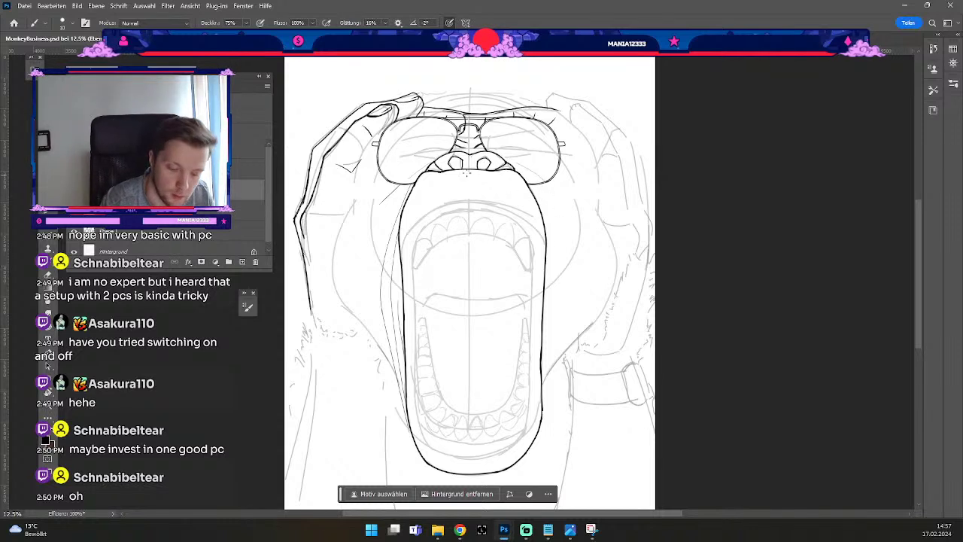
pyautogui.press('b')
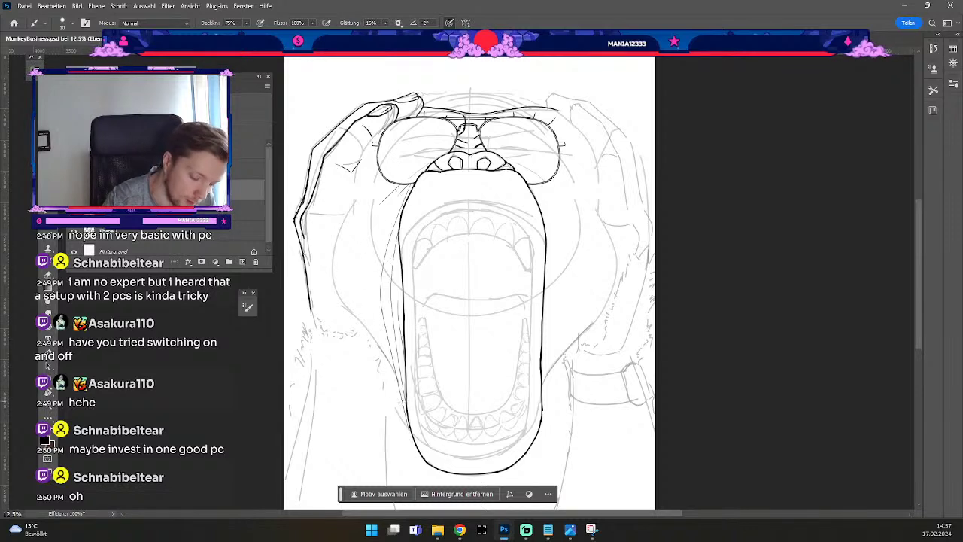
pyautogui.hotkey('ctrl', 'z')
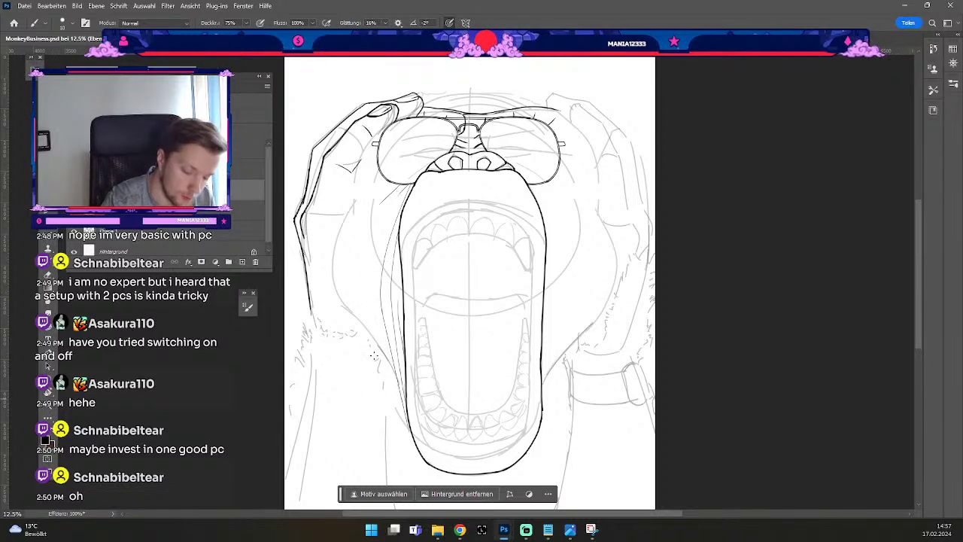
pyautogui.hotkey('ctrl', 'z')
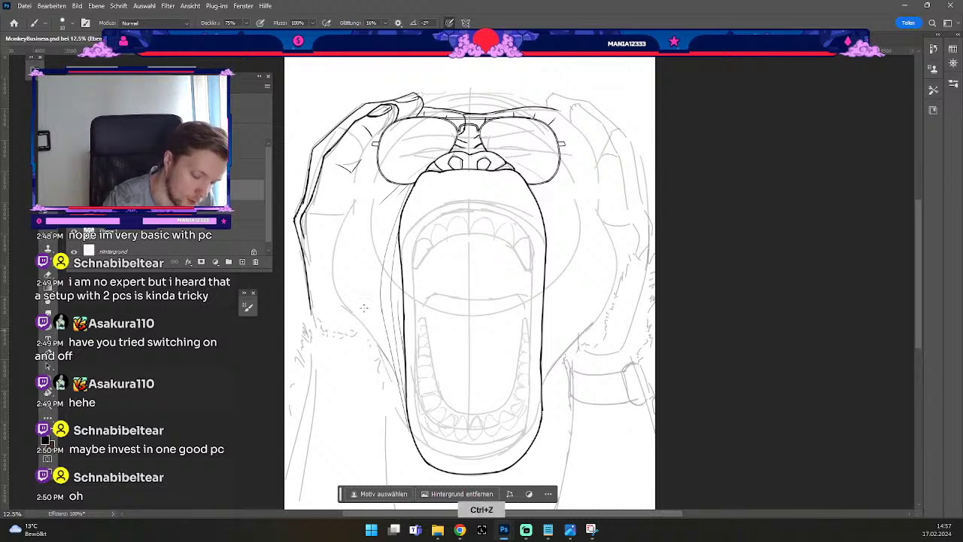
# Ink thin wrinkles across the outer left cheek and below the left lens, undoing rejected strokes.
pyautogui.moveTo(371, 340); pyautogui.dragTo(338, 252)
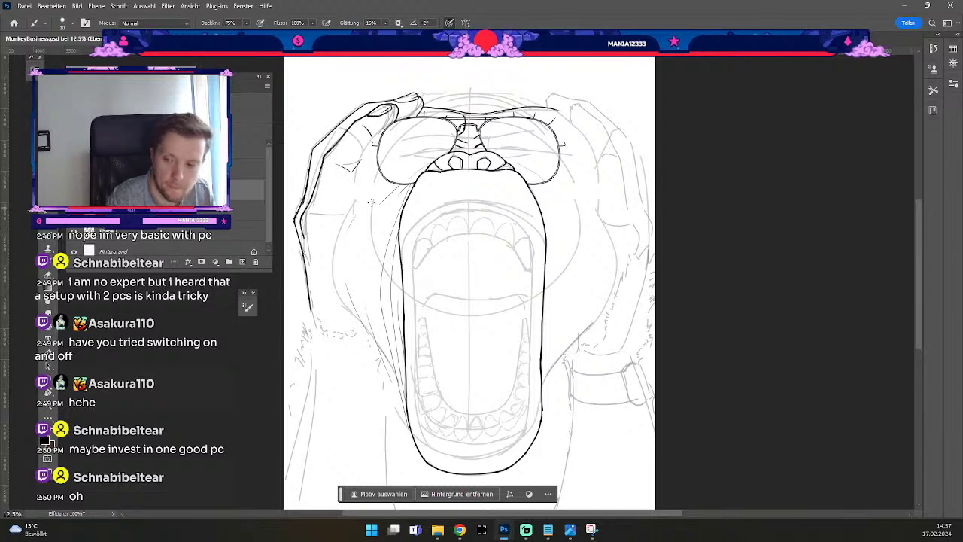
pyautogui.hotkey('ctrl', 'z')
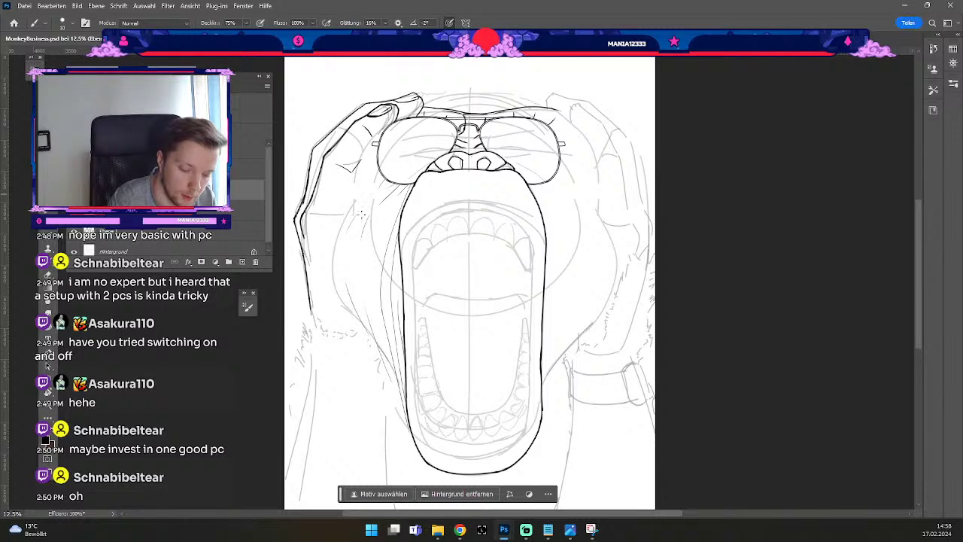
pyautogui.press('e')
pyautogui.press('b')
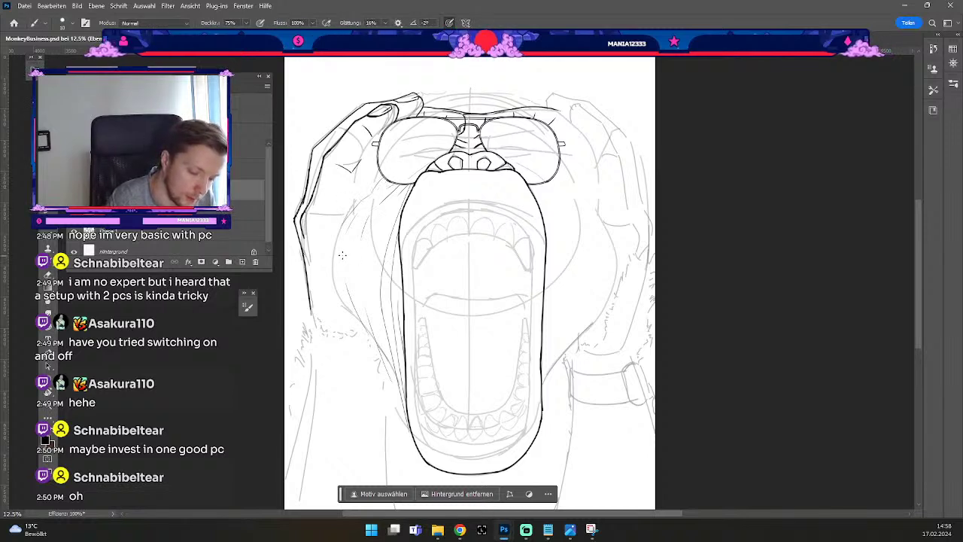
pyautogui.hotkey('ctrl', 'z')
pyautogui.press('b')
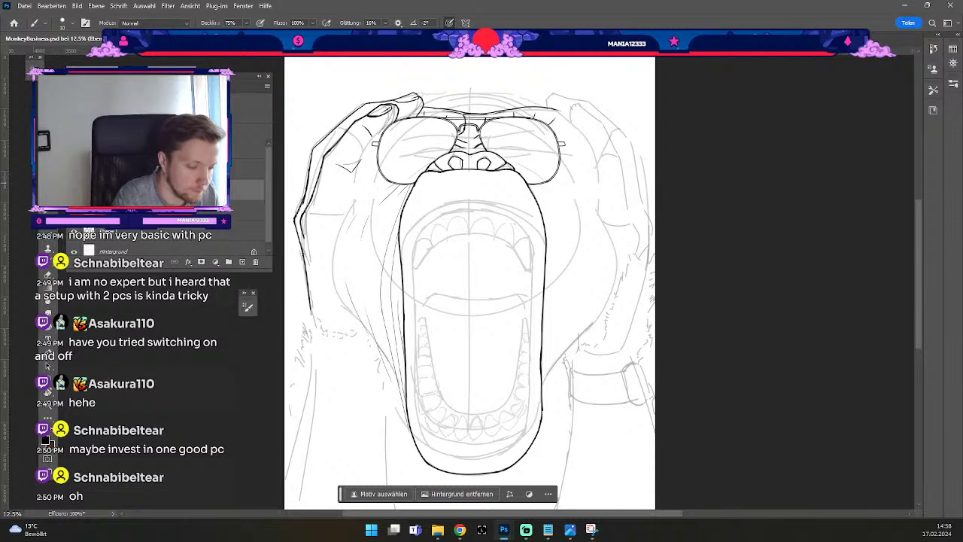
# Toggle the cheek wrinkle layer's visibility to compare, and add a new layer directly above it for the brush.
pyautogui.hotkey('ctrl', ',')
pyautogui.hotkey('ctrl', ',')
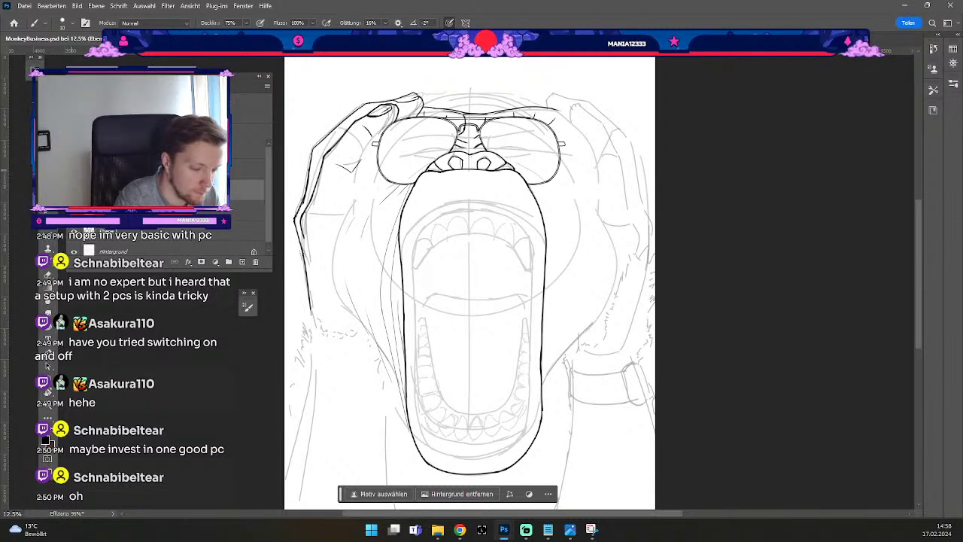
pyautogui.click(242, 262)
pyautogui.press('b')
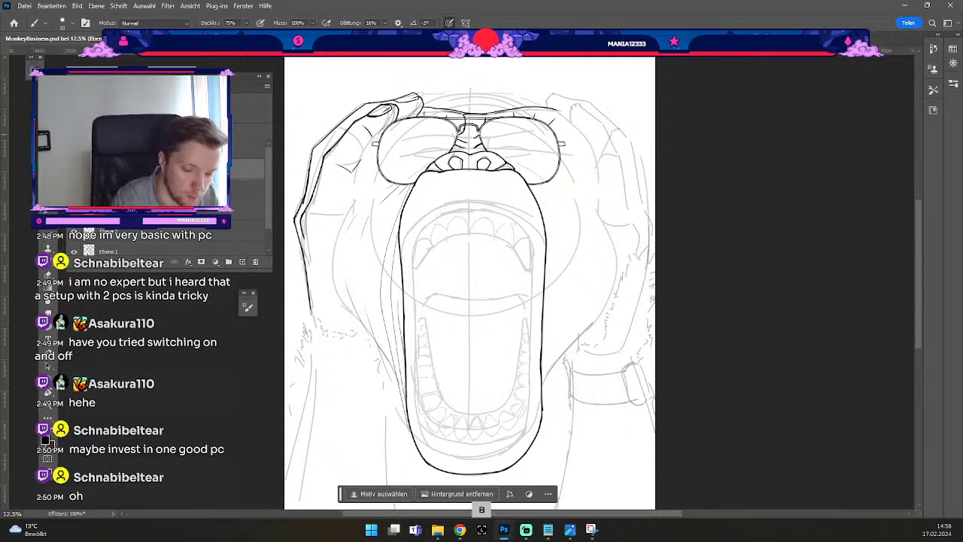
# Enlarge the brush and ink the upper left face contour from beside the sunglasses' hinge down past the palm.
pyautogui.press('#')
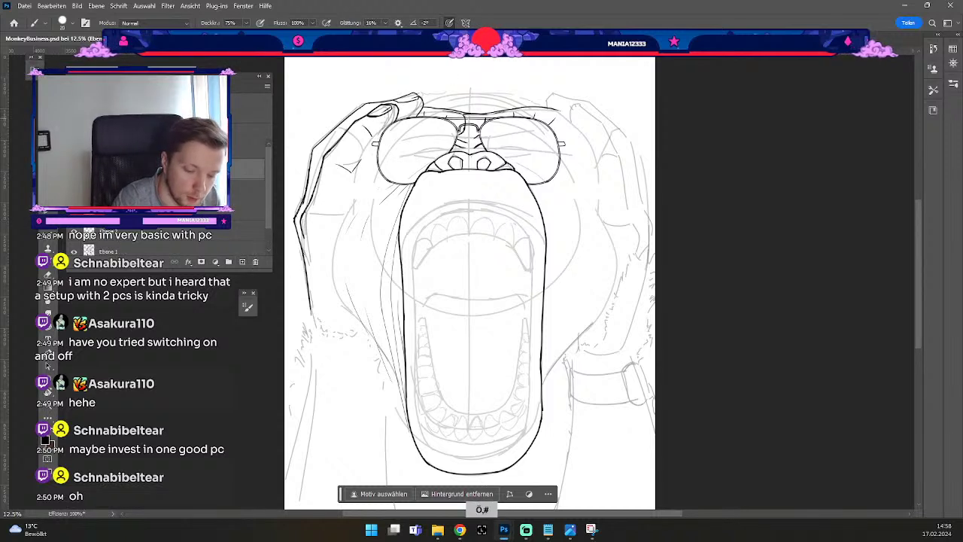
pyautogui.press('#')
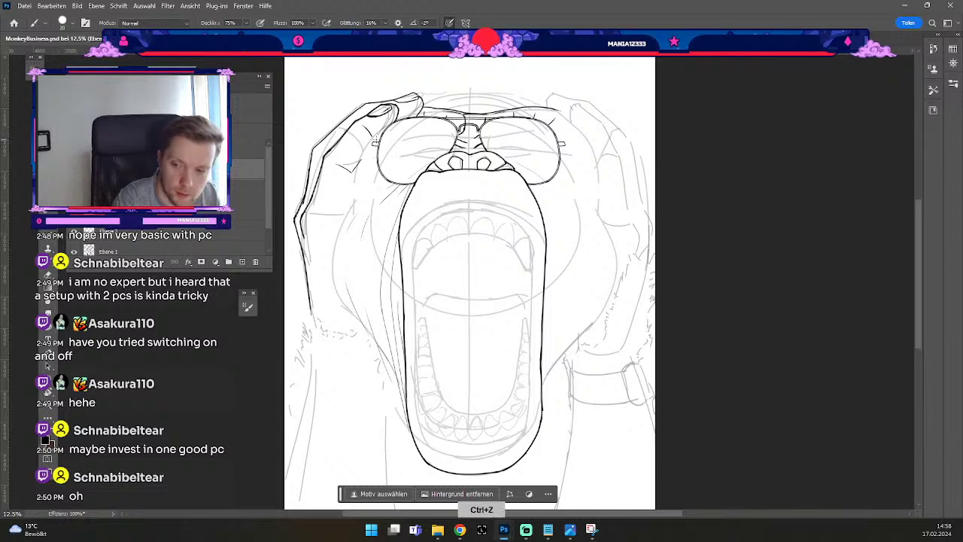
pyautogui.hotkey('ctrl', 'z')
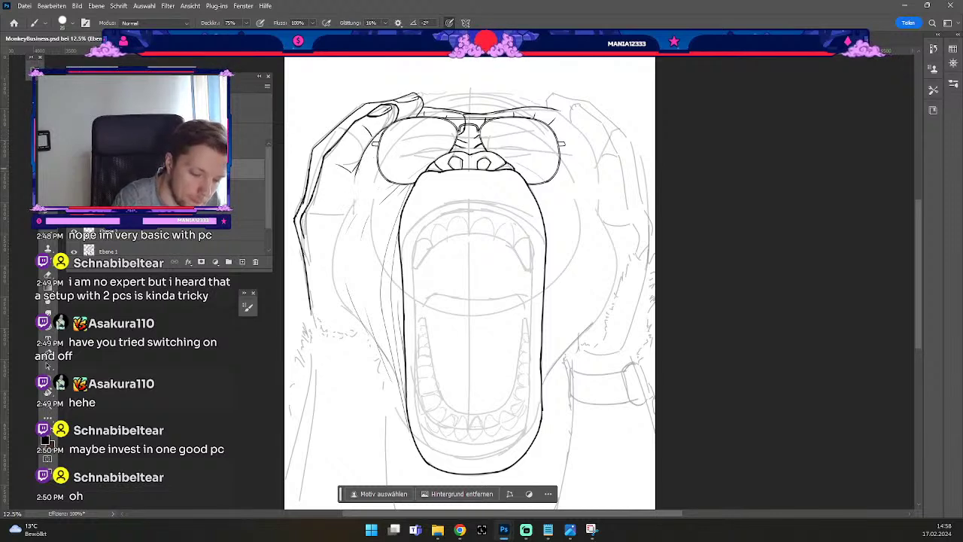
pyautogui.hotkey('ctrl', 'z')
pyautogui.moveTo(357, 167); pyautogui.dragTo(355, 205)
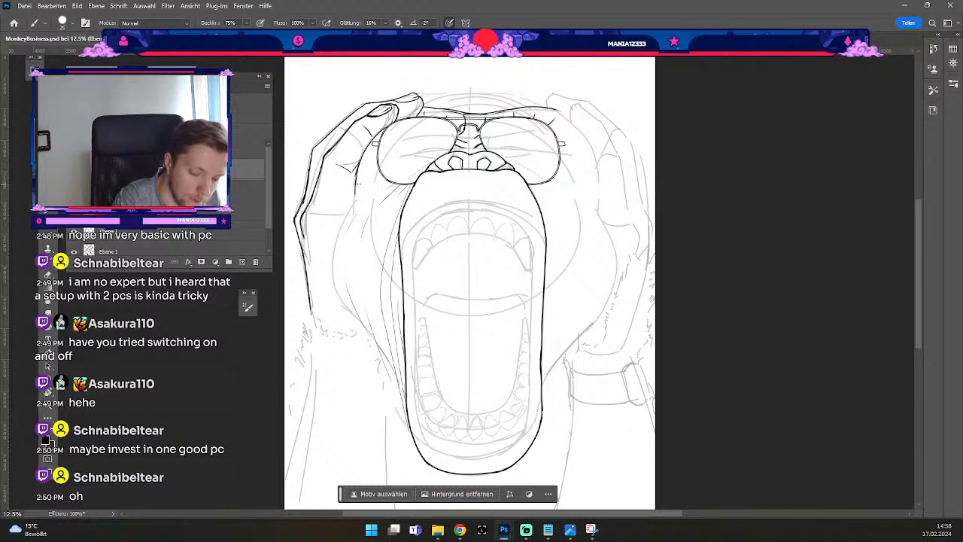
pyautogui.press('e')
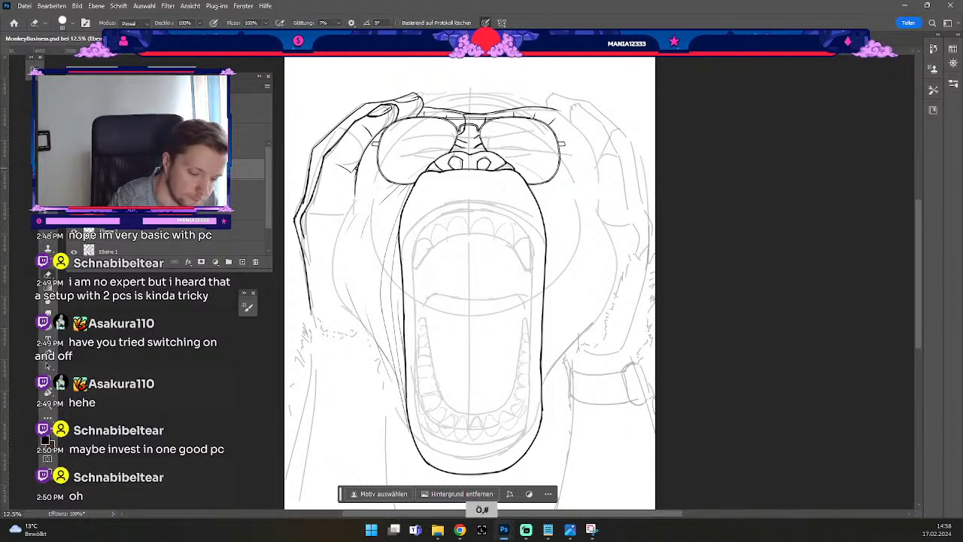
pyautogui.press('b')
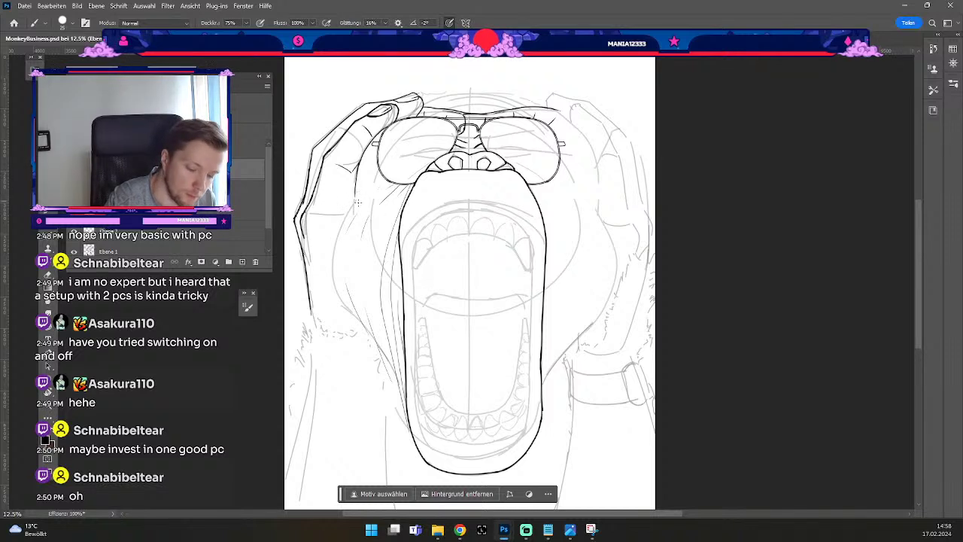
# Ink the outward bulge of the left cheek contour, continuing down from the palm, redoing the first stroke.
pyautogui.moveTo(354, 198); pyautogui.dragTo(333, 257)
pyautogui.hotkey('ctrl', 'z')
pyautogui.moveTo(355, 194); pyautogui.dragTo(335, 283)
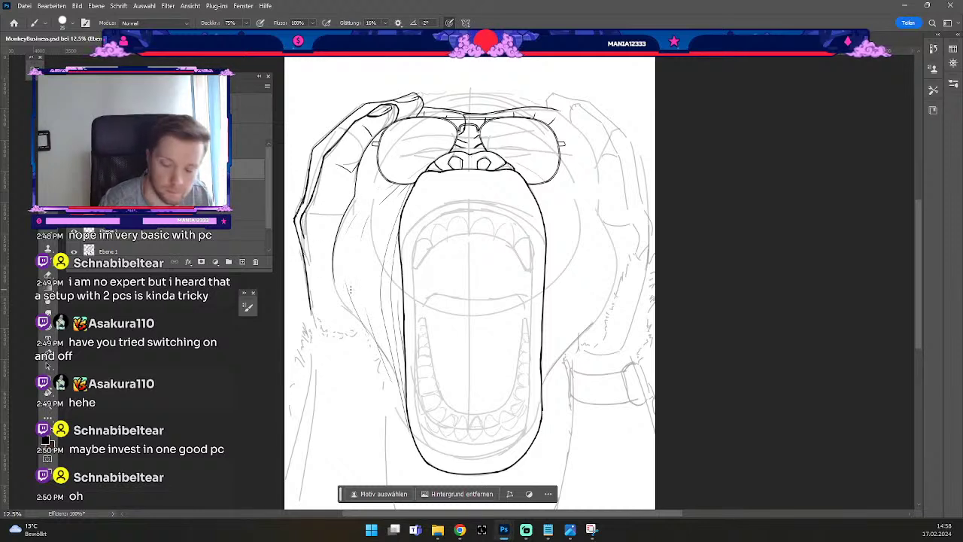
# Ink the left cheek contour curving inward below the bulge, undoing rejected strokes until the curve follows the sketch.
pyautogui.moveTo(334, 283); pyautogui.dragTo(345, 301)
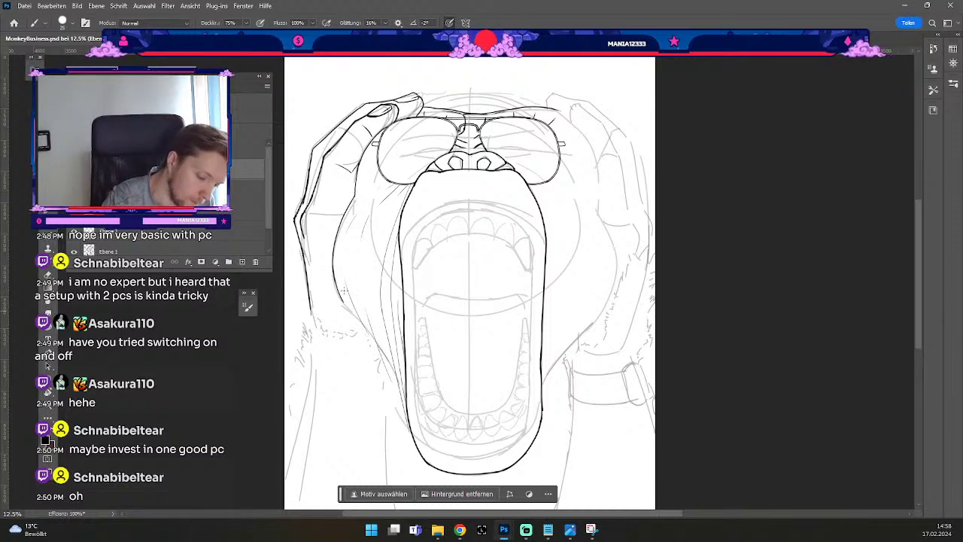
pyautogui.hotkey('ctrl', 'z')
pyautogui.moveTo(333, 264); pyautogui.dragTo(370, 341)
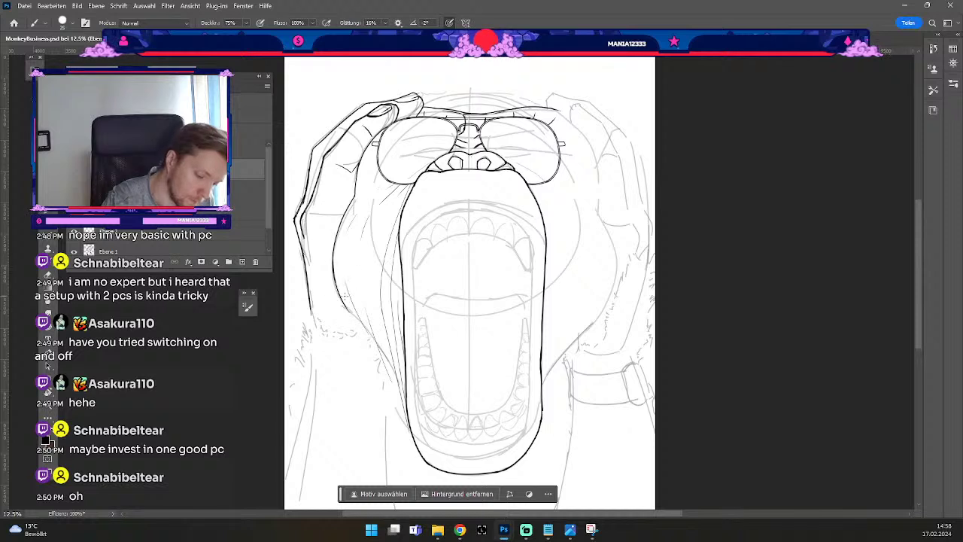
pyautogui.hotkey('ctrl', 'z')
pyautogui.press('b')
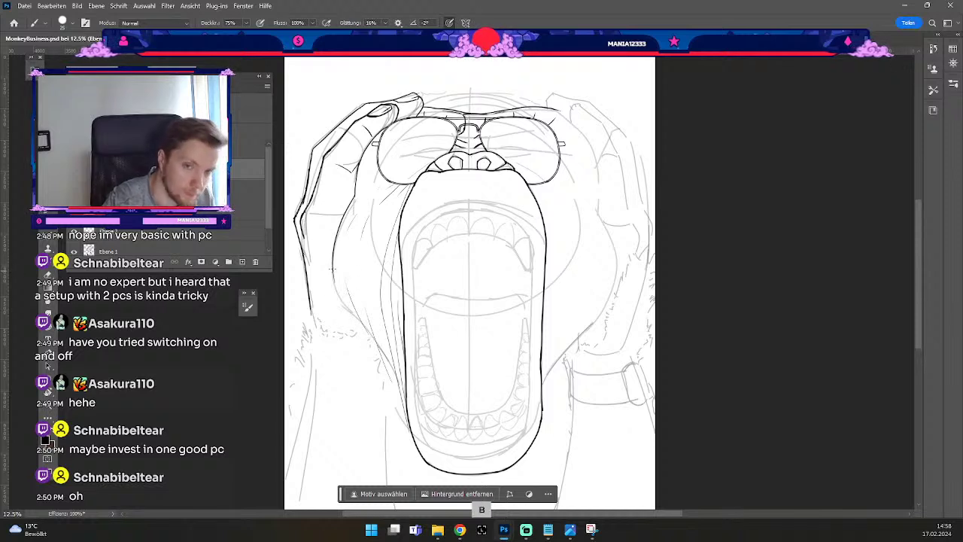
pyautogui.moveTo(333, 264); pyautogui.dragTo(351, 323)
pyautogui.hotkey('ctrl', 'z')
pyautogui.moveTo(332, 265); pyautogui.dragTo(351, 319)
pyautogui.hotkey('ctrl', 'z')
pyautogui.moveTo(334, 273); pyautogui.dragTo(351, 318)
pyautogui.press('b')
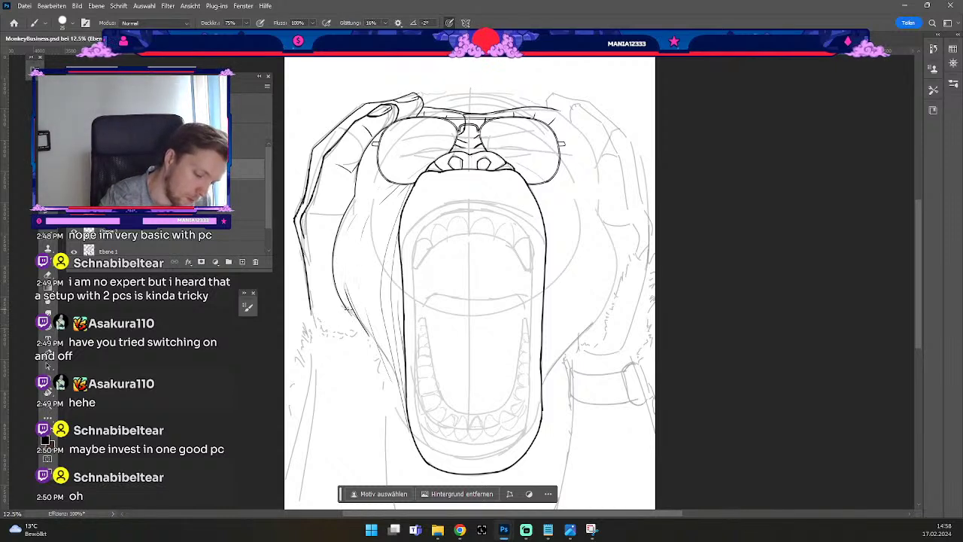
# Refine and extend the lower left cheek contour down to the sketched fur, redoing strokes and touching up with the eraser.
pyautogui.hotkey('ctrl', 'z')
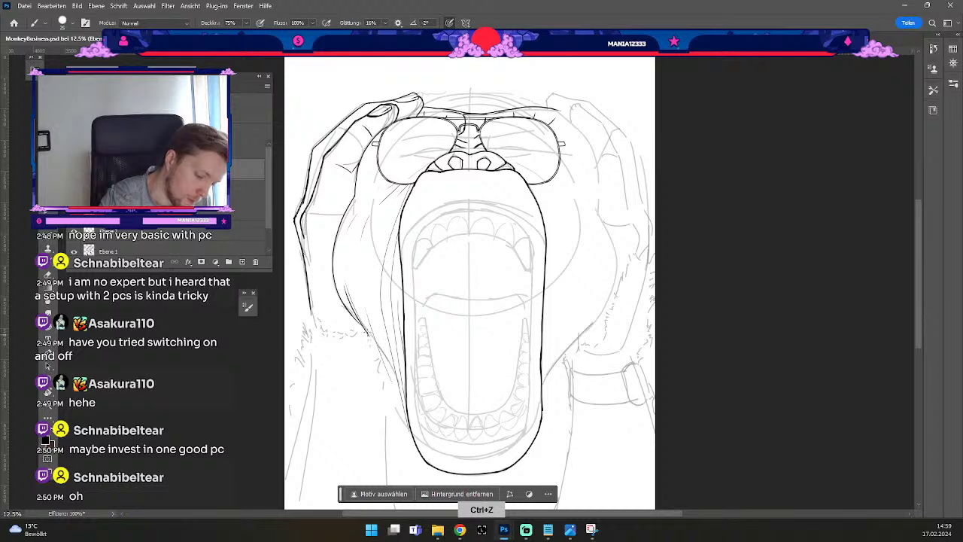
pyautogui.hotkey('ctrl', 'z')
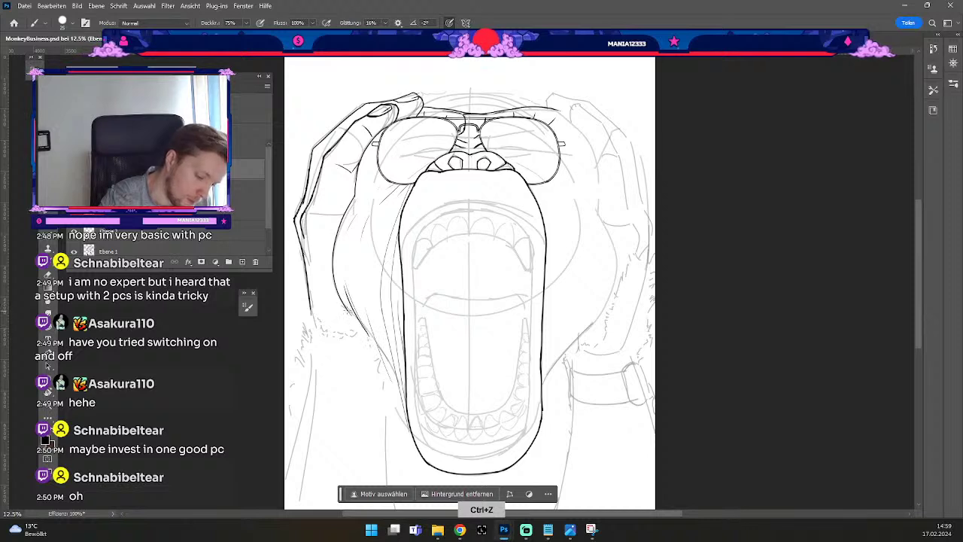
pyautogui.hotkey('ctrl', 'z')
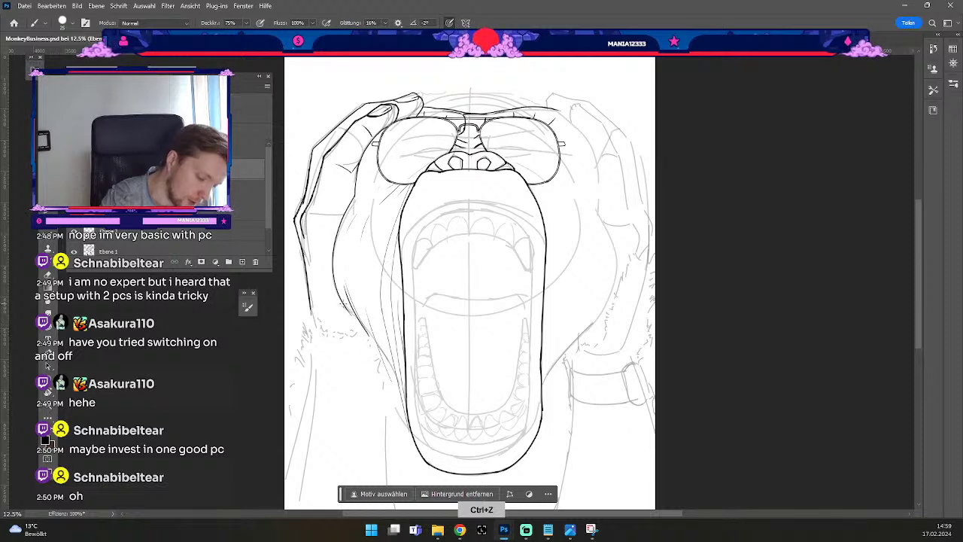
pyautogui.hotkey('ctrl', 'z')
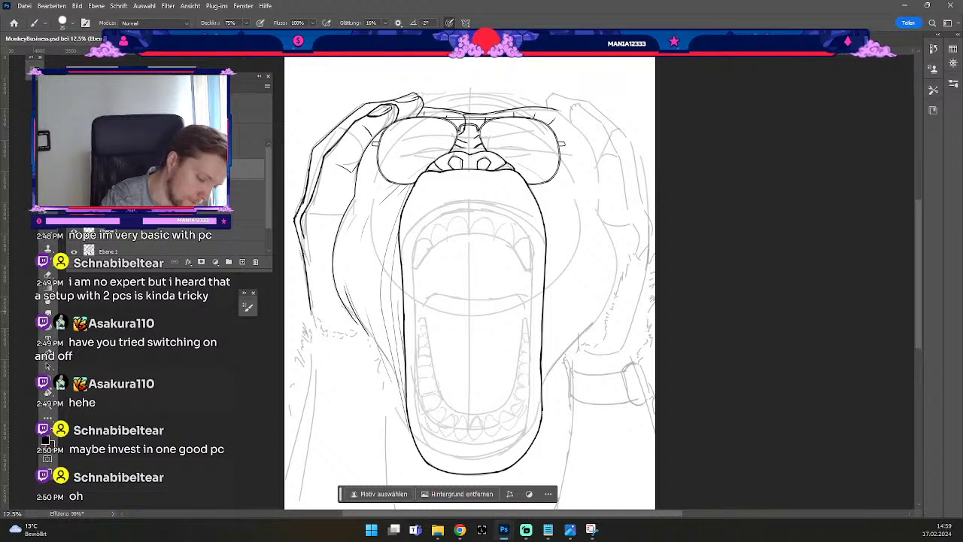
pyautogui.hotkey('ctrl', 'z')
pyautogui.moveTo(348, 314); pyautogui.dragTo(365, 331)
pyautogui.hotkey('ctrl', 'z')
pyautogui.hotkey('ctrl', 'z')
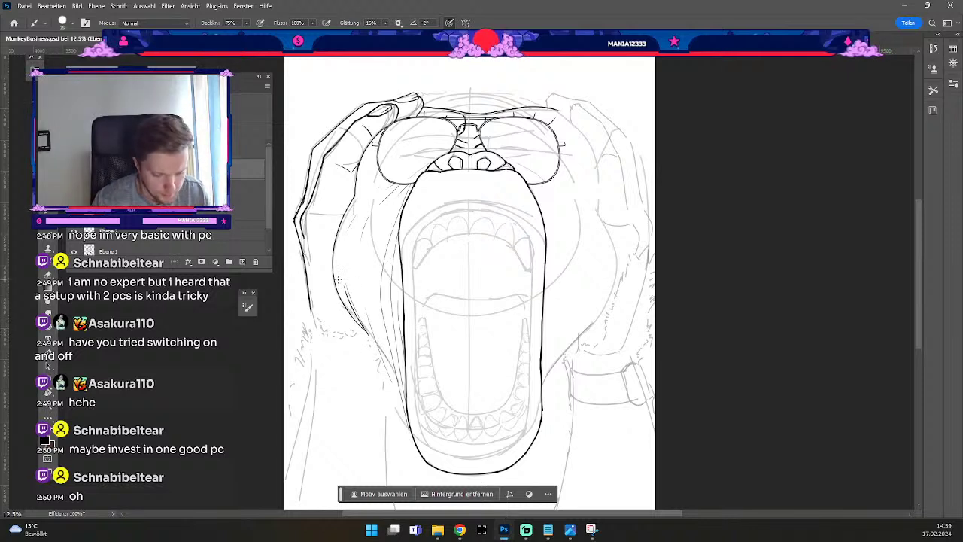
pyautogui.press('e')
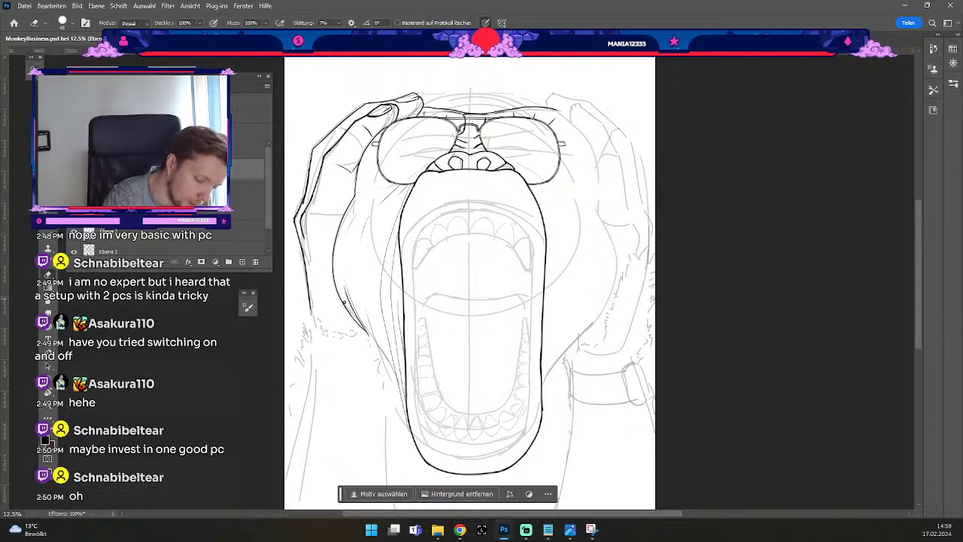
pyautogui.press('b')
pyautogui.press('space')
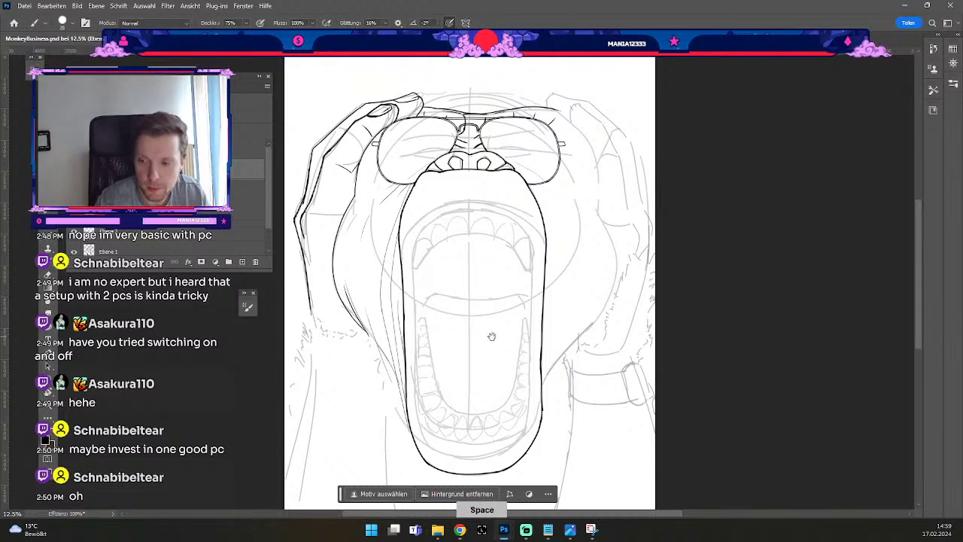
pyautogui.moveTo(490, 338); pyautogui.dragTo(492, 290)
pyautogui.press('b')
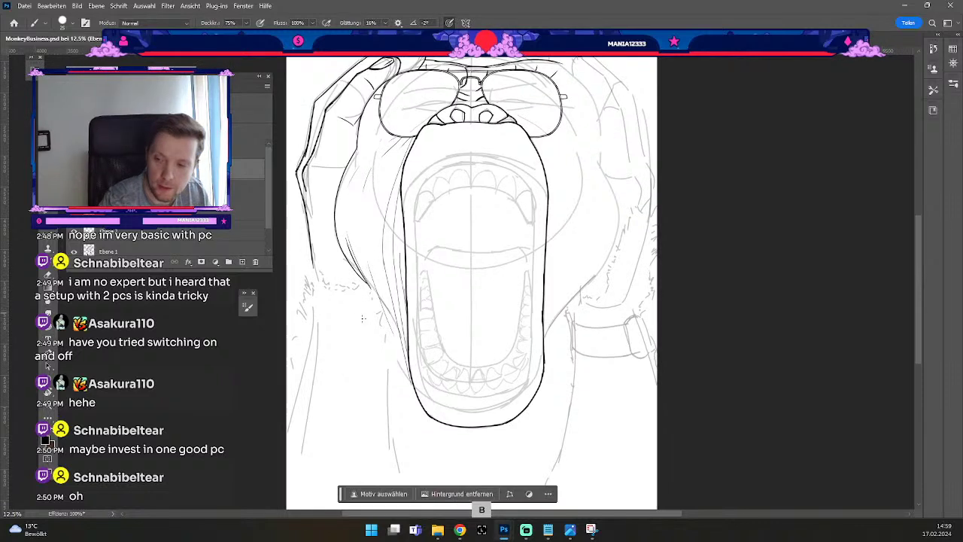
# Try to continue the left cheek contour from the sketched fur down toward the jaw.
pyautogui.hotkey('ctrl', 'z')
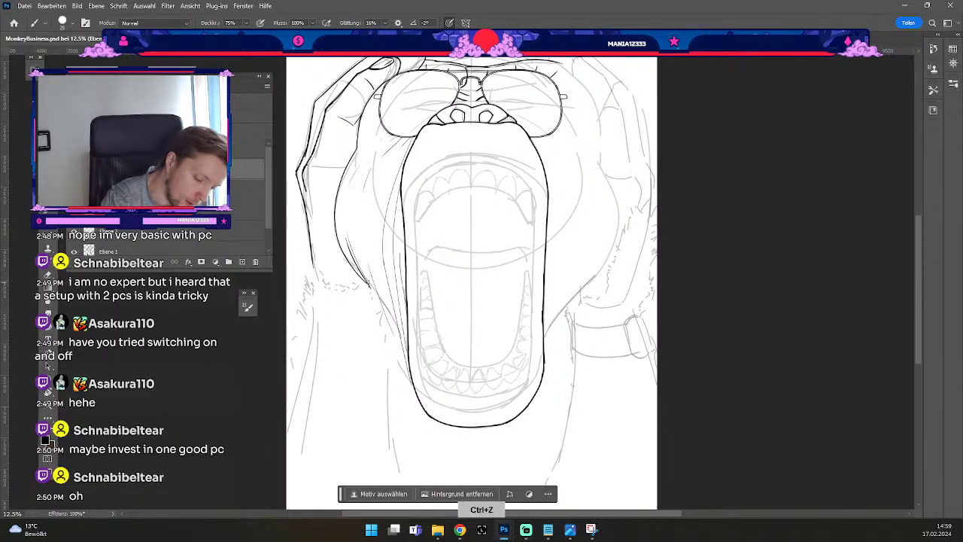
pyautogui.hotkey('ctrl', 'z')
pyautogui.moveTo(368, 285); pyautogui.dragTo(392, 329)
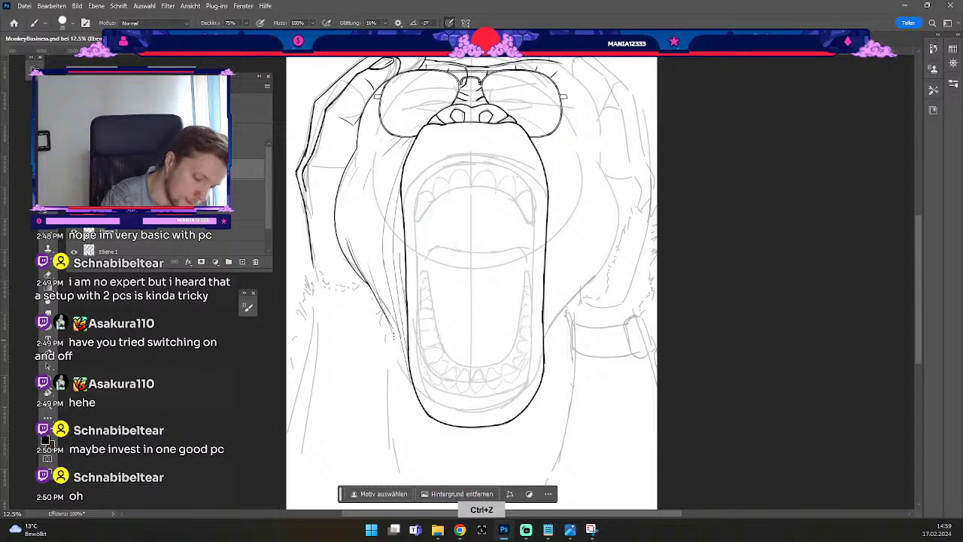
pyautogui.hotkey('ctrl', 'z')
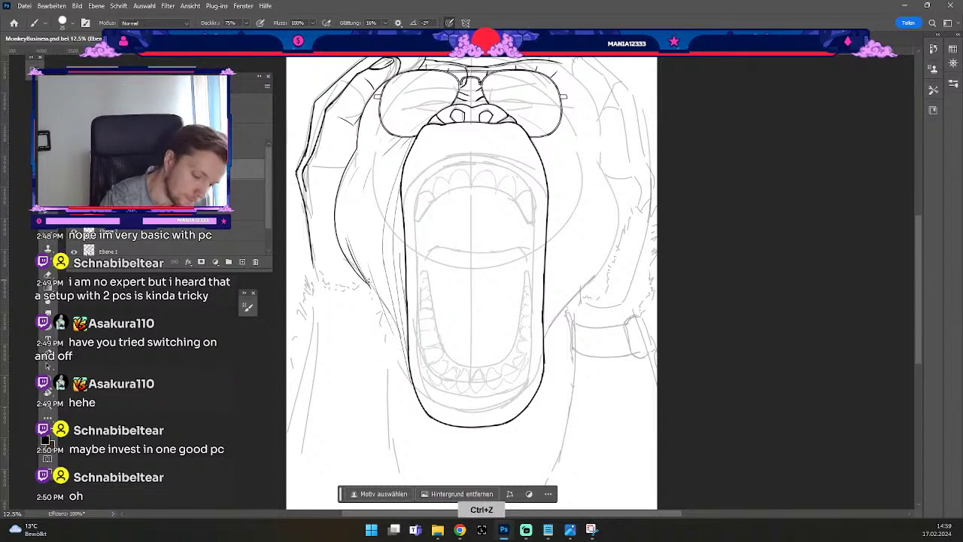
pyautogui.moveTo(364, 267)
pyautogui.mouseDown()
pyautogui.moveTo(387, 329)
pyautogui.moveTo(366, 280)
pyautogui.mouseUp()
pyautogui.hotkey('ctrl', 'z')
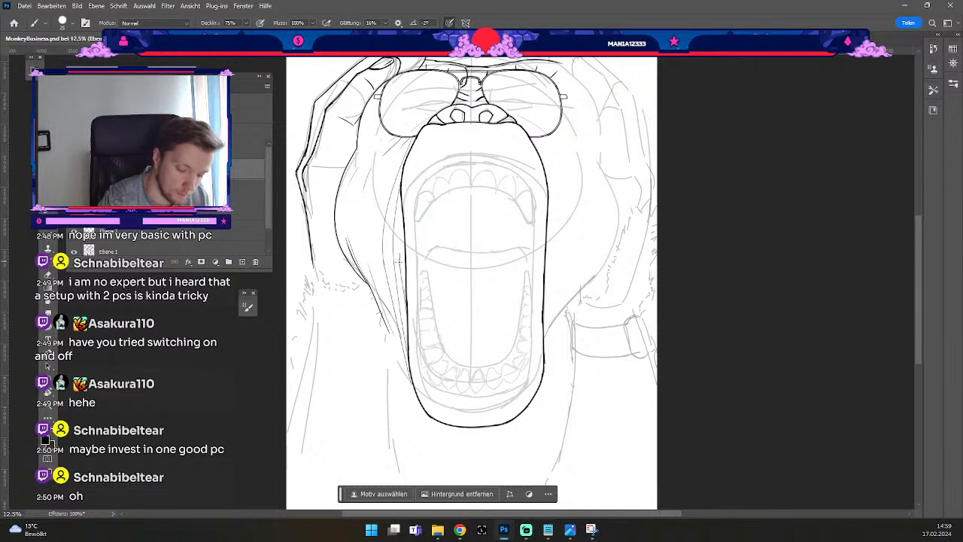
pyautogui.hotkey('ctrl', 'z')
pyautogui.moveTo(370, 280); pyautogui.dragTo(386, 309)
pyautogui.hotkey('ctrl', 'z')
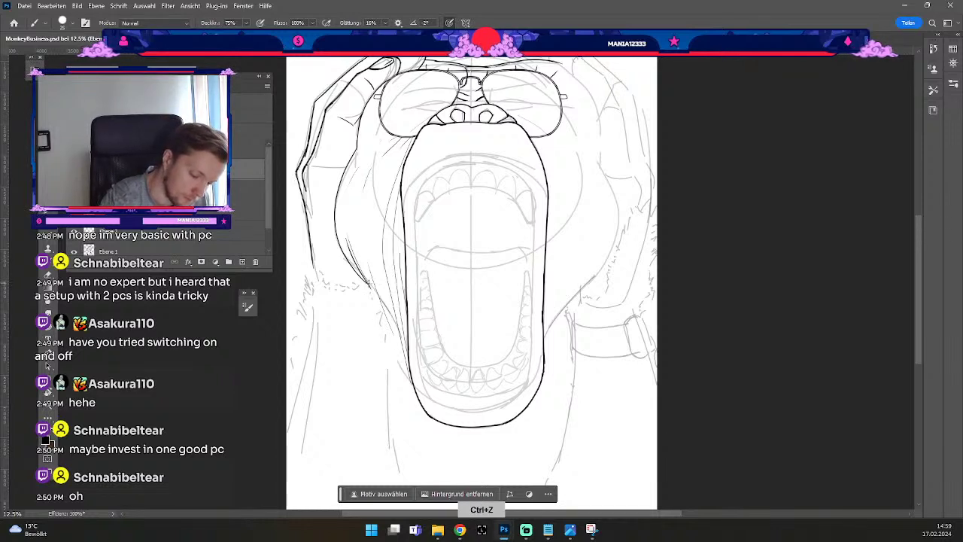
# Clean the end of the left cheek contour and re-ink the stretch running past the sketched fur, undoing rejected strokes.
pyautogui.press('e')
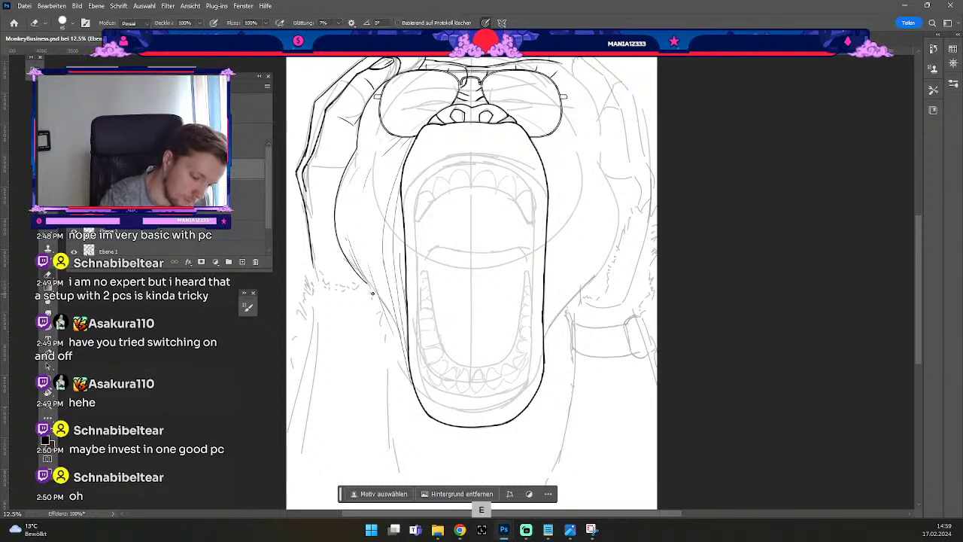
pyautogui.press('b')
pyautogui.moveTo(345, 237); pyautogui.dragTo(378, 296)
pyautogui.hotkey('ctrl', 'z')
pyautogui.moveTo(346, 235); pyautogui.dragTo(373, 292)
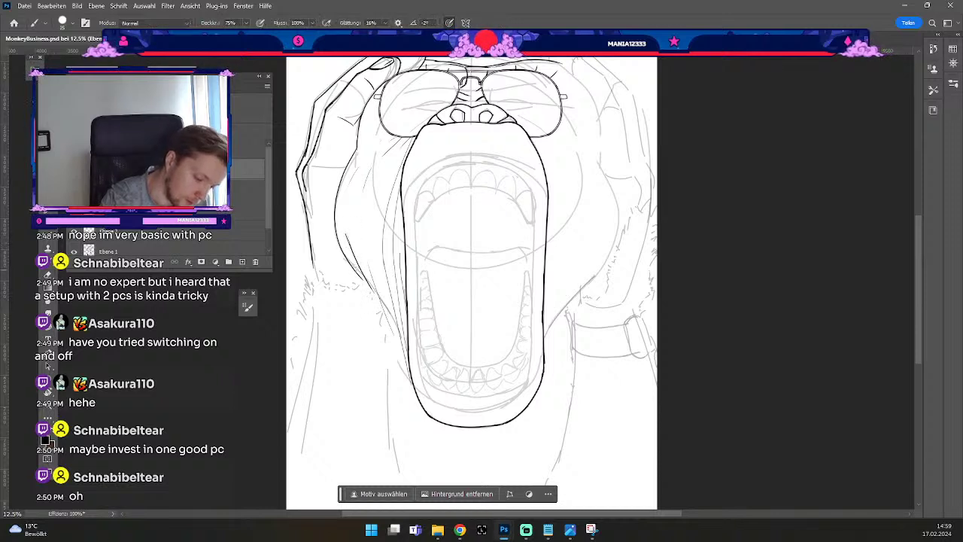
pyautogui.hotkey('ctrl', 'z')
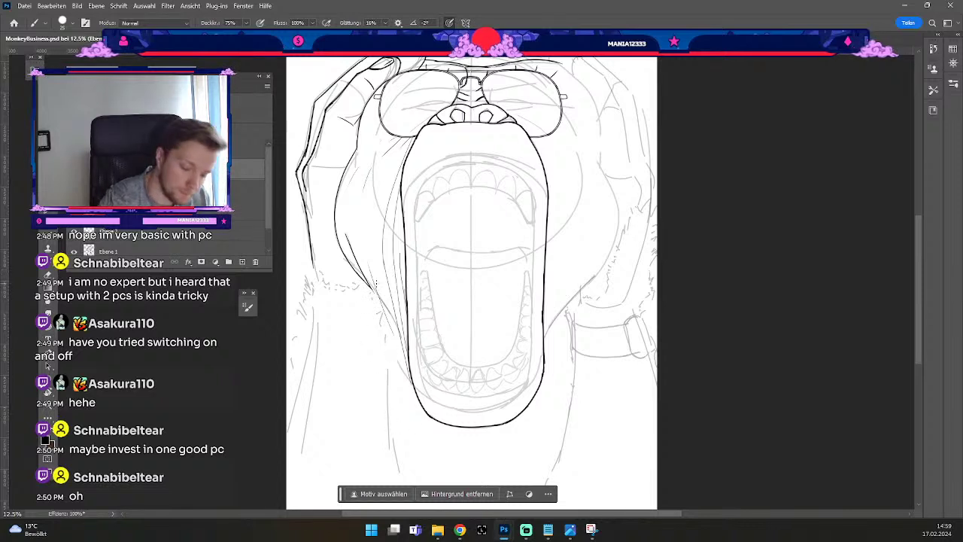
pyautogui.moveTo(371, 287); pyautogui.dragTo(382, 310)
pyautogui.hotkey('ctrl', 'z')
pyautogui.hotkey('ctrl', 'z')
pyautogui.hotkey('ctrl', 'z')
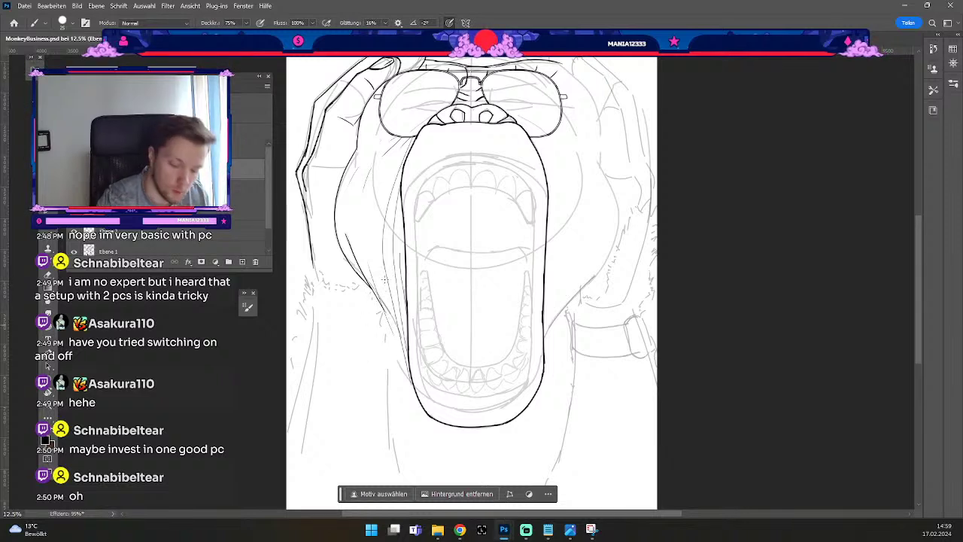
# Ink the last stretch of the left cheek contour down to the lower mouth outline, redoing the first stroke.
pyautogui.moveTo(380, 294); pyautogui.dragTo(403, 363)
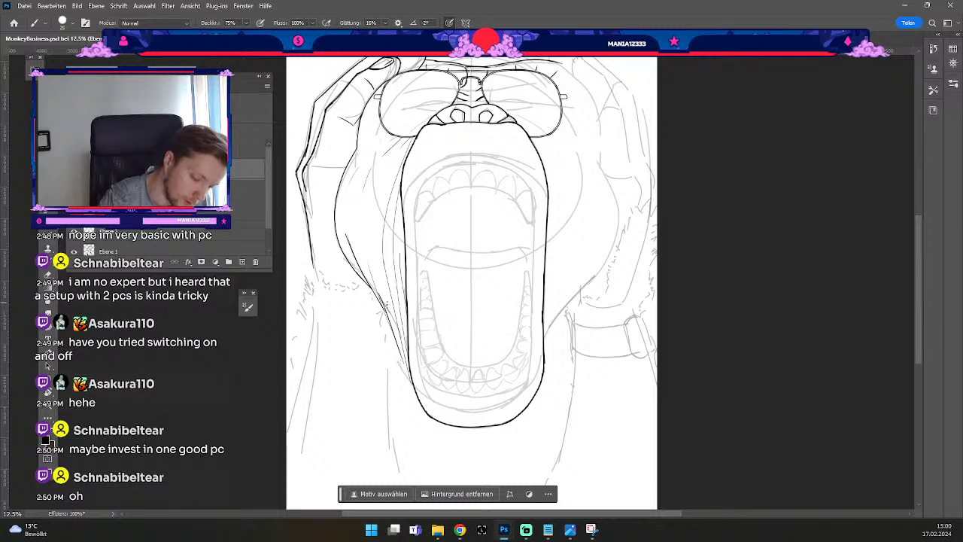
pyautogui.hotkey('ctrl', 'z')
pyautogui.moveTo(379, 292); pyautogui.dragTo(406, 372)
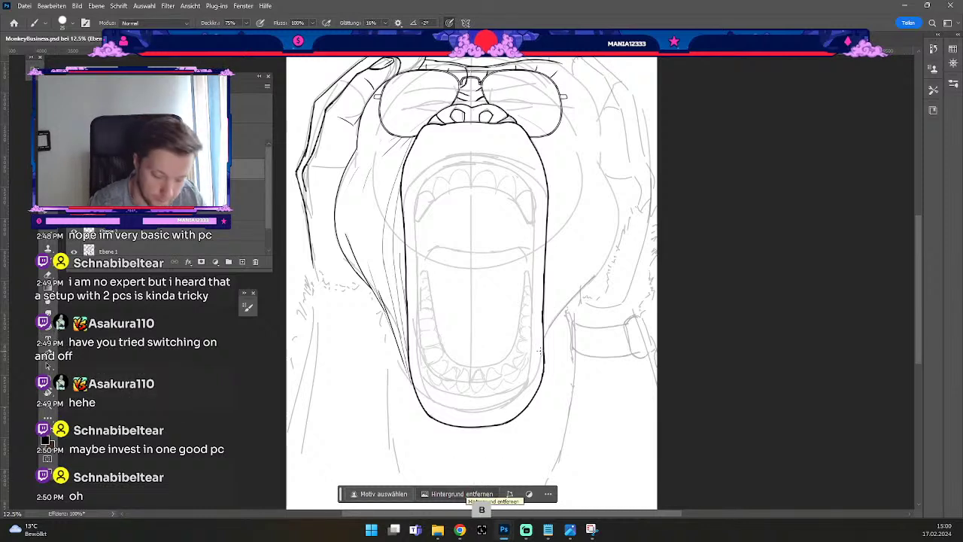
# Ink a bold cheek line rising from the lower right of the mouth outline, undoing the rejected strokes.
pyautogui.moveTo(544, 369); pyautogui.dragTo(551, 323)
pyautogui.hotkey('ctrl', 'z')
pyautogui.moveTo(543, 374); pyautogui.dragTo(563, 247)
pyautogui.hotkey('ctrl', 'z')
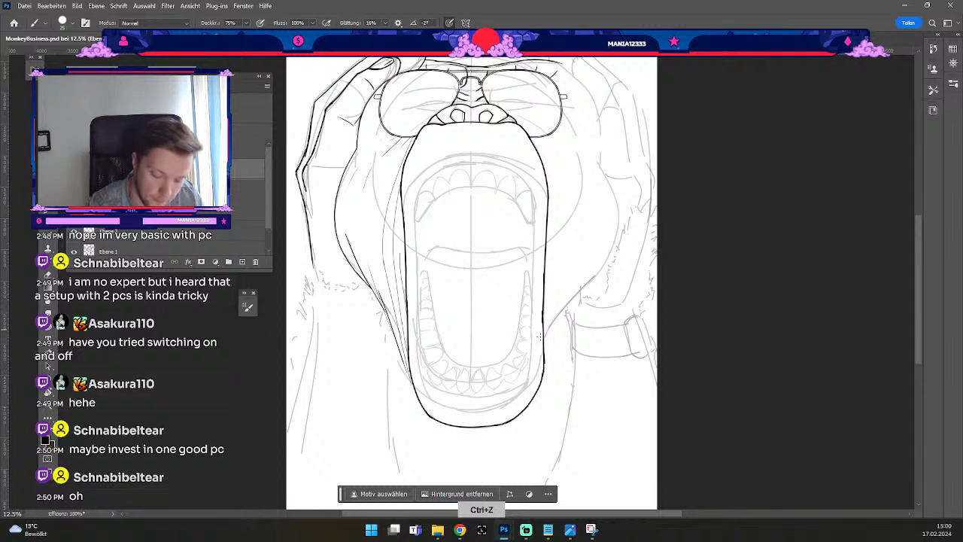
pyautogui.moveTo(543, 376); pyautogui.dragTo(550, 291)
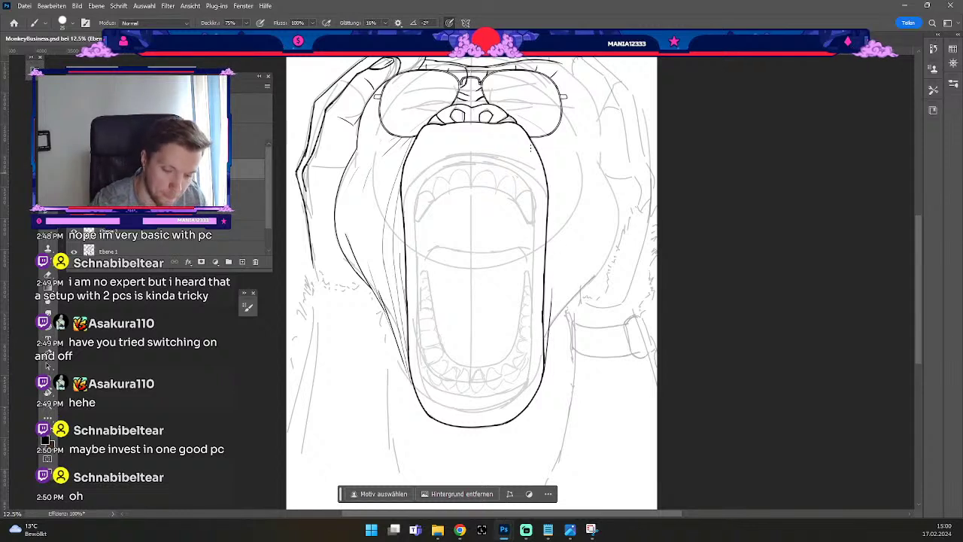
# Toggle the visibility of the contour and wrinkle layers to compare them, and make the wrinkle layer active.
pyautogui.click(74, 169)
pyautogui.click(73, 168)
pyautogui.click(74, 189)
pyautogui.click(74, 189)
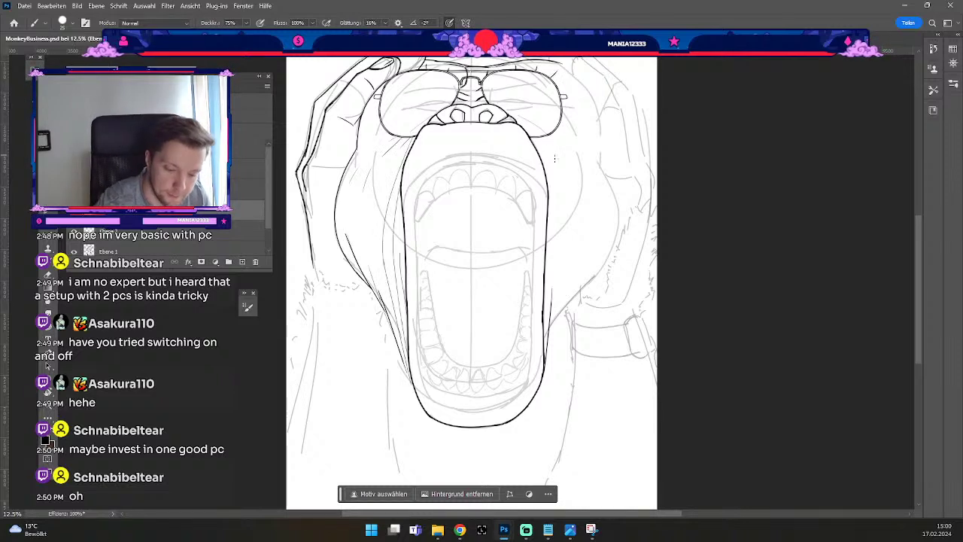
# Shrink the brush and ink thin vertical folds down the right cheek beside the mouth outline.
pyautogui.press('odiaeresis')
pyautogui.press('odiaeresis')
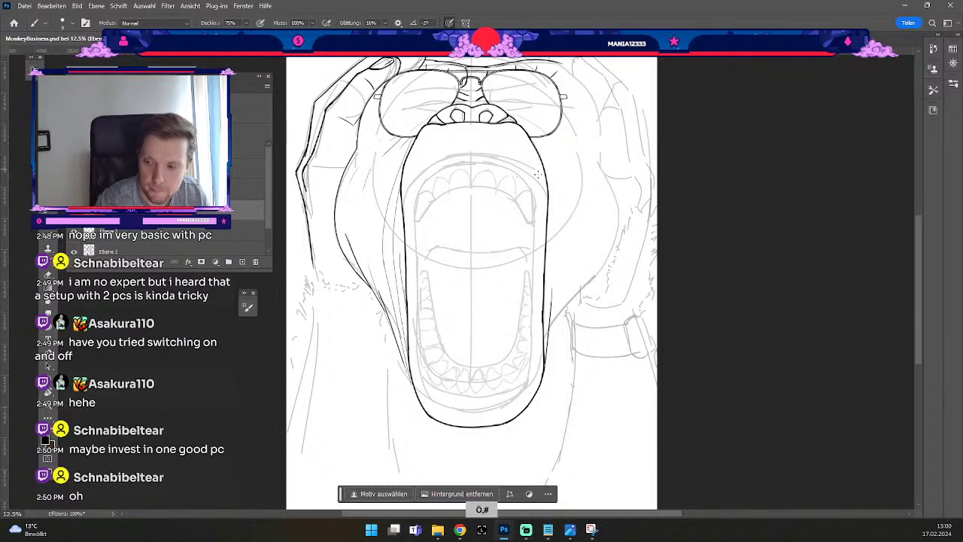
pyautogui.moveTo(542, 137)
pyautogui.mouseDown()
pyautogui.moveTo(566, 212)
pyautogui.moveTo(563, 308)
pyautogui.mouseUp()
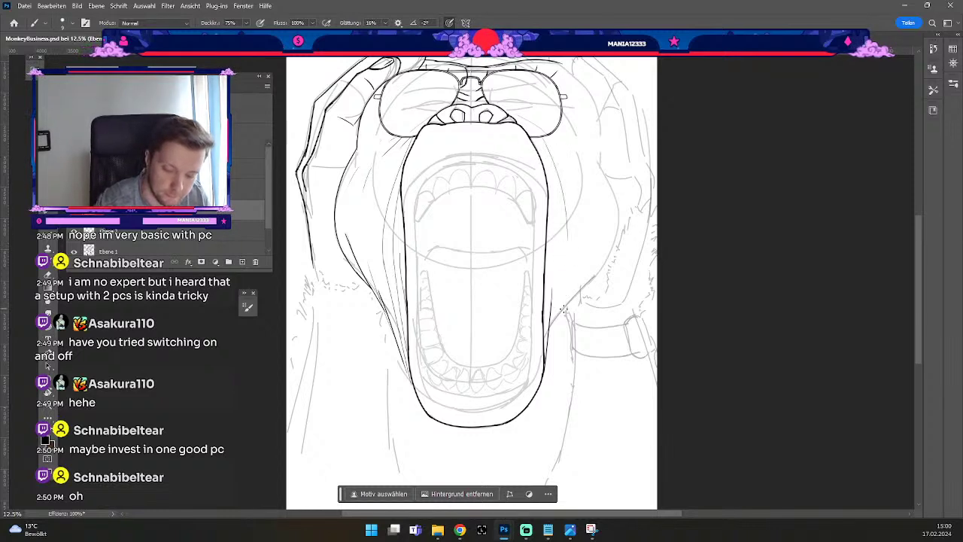
pyautogui.moveTo(569, 239); pyautogui.dragTo(552, 316)
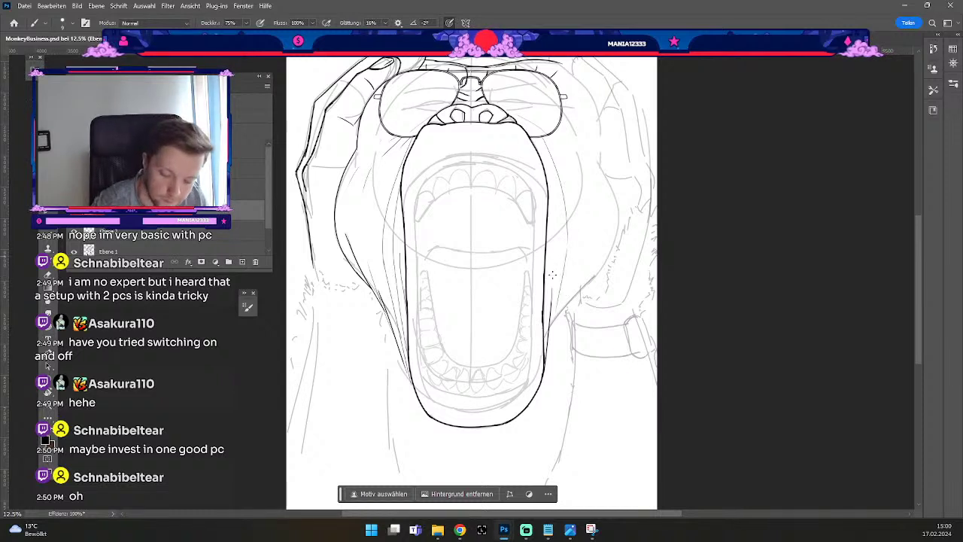
pyautogui.moveTo(554, 276)
pyautogui.mouseDown()
pyautogui.moveTo(557, 247)
pyautogui.moveTo(515, 91)
pyautogui.moveTo(553, 182)
pyautogui.mouseUp()
pyautogui.hotkey('ctrl', 'z')
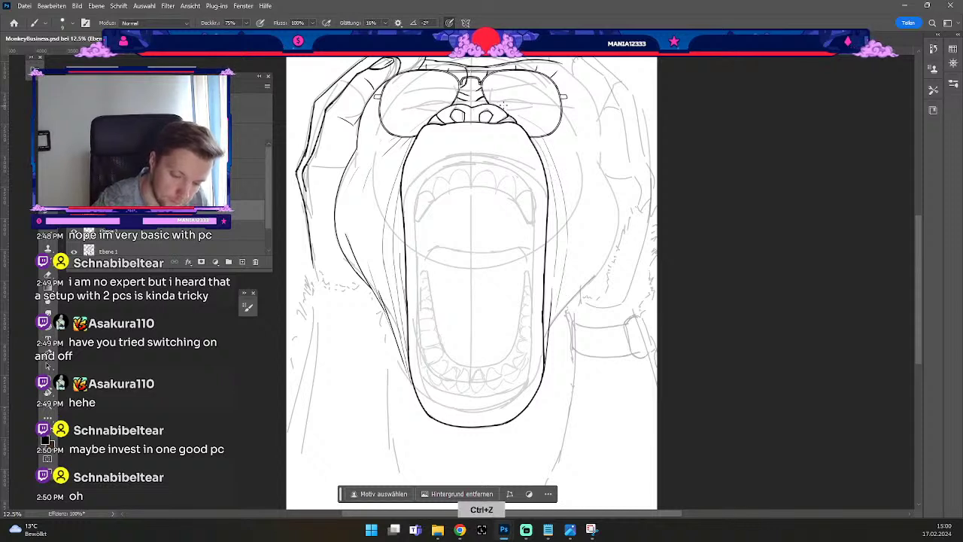
# Ink short thin wrinkles beneath the right sunglasses lens, undoing rejected strokes and erasing stray ends.
pyautogui.press('b')
pyautogui.press('e')
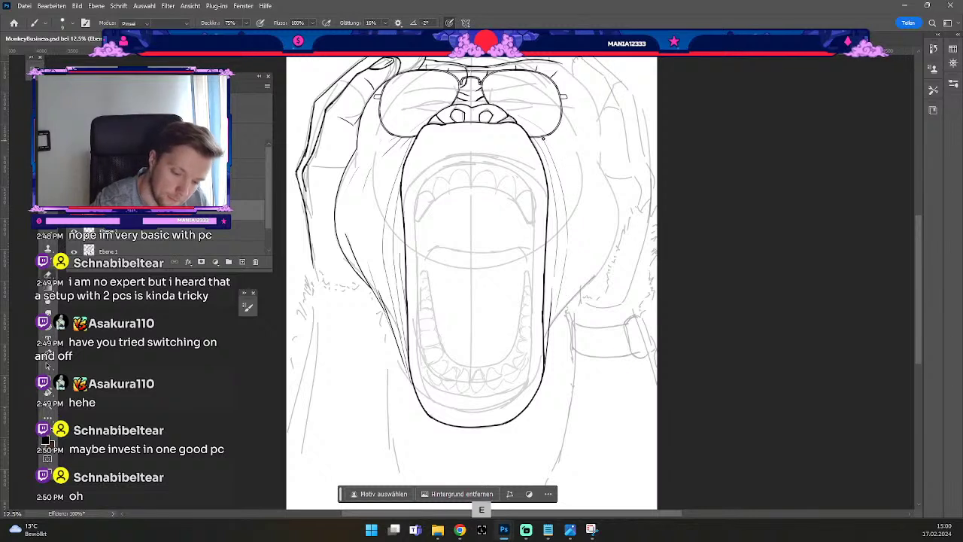
pyautogui.press('b')
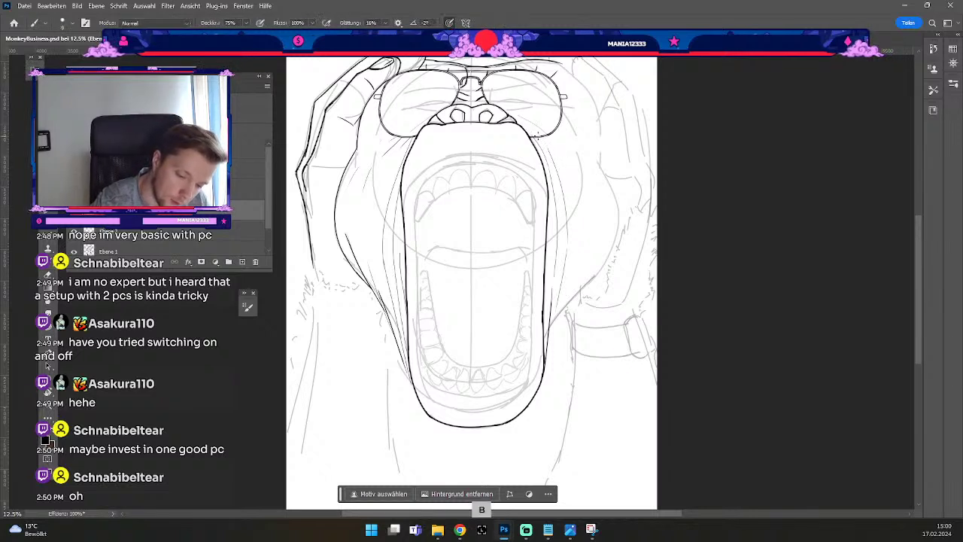
pyautogui.hotkey('ctrl', 'z')
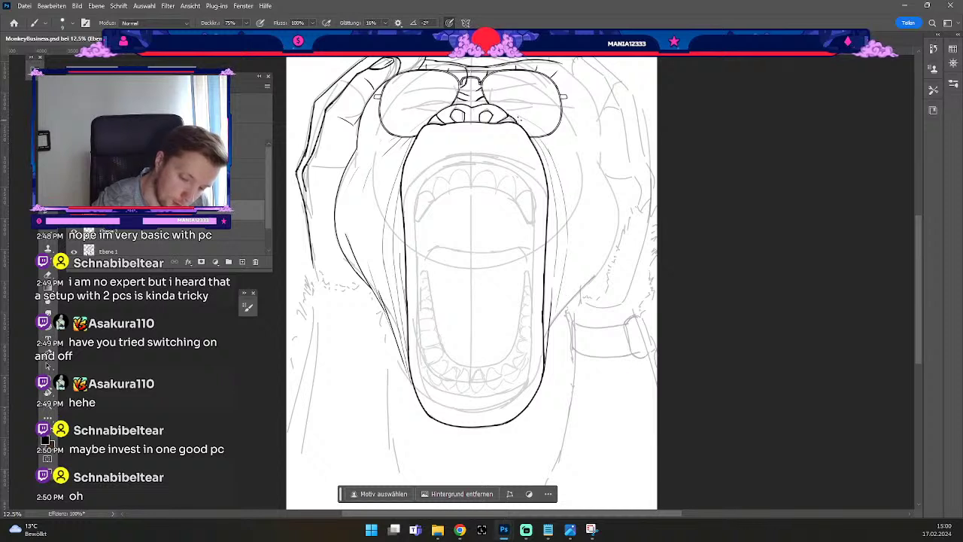
pyautogui.press('e')
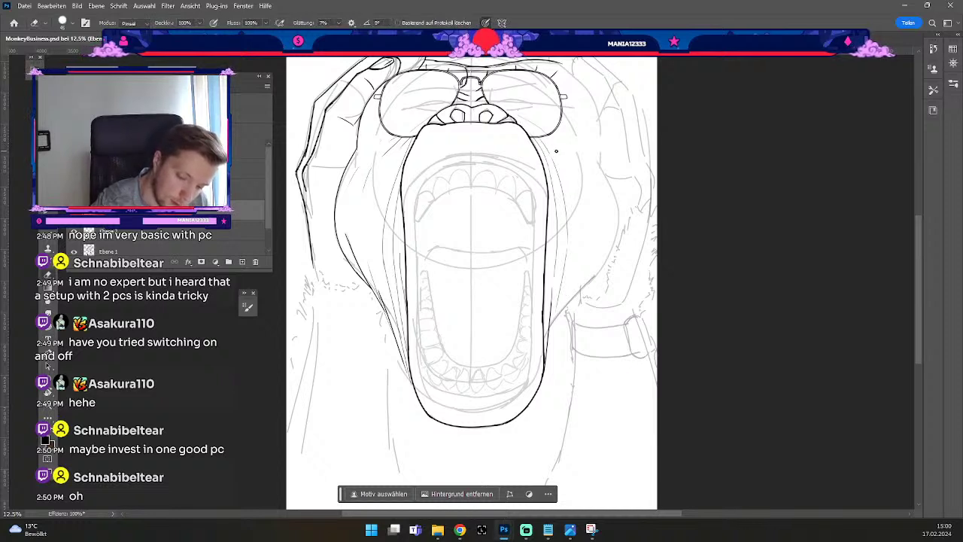
pyautogui.press('b')
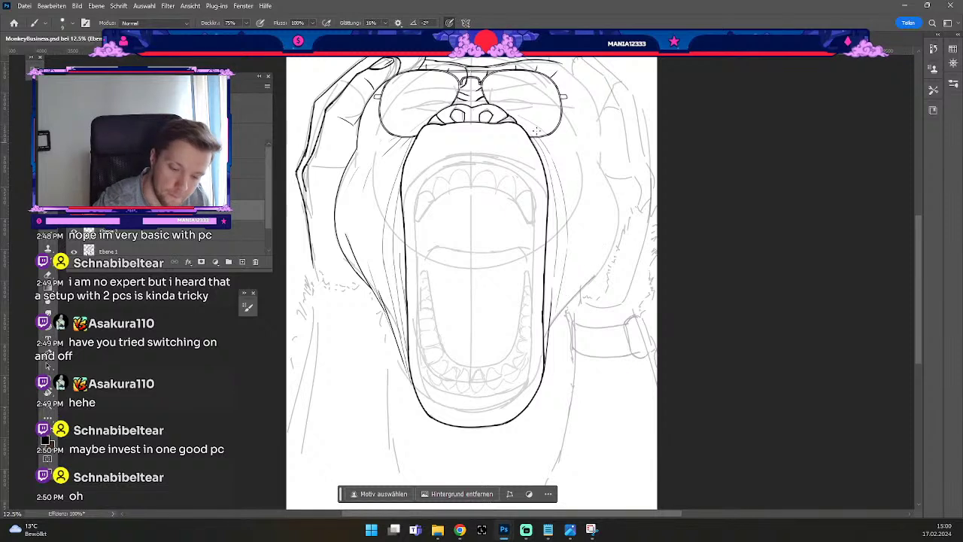
pyautogui.hotkey('ctrl', 'z')
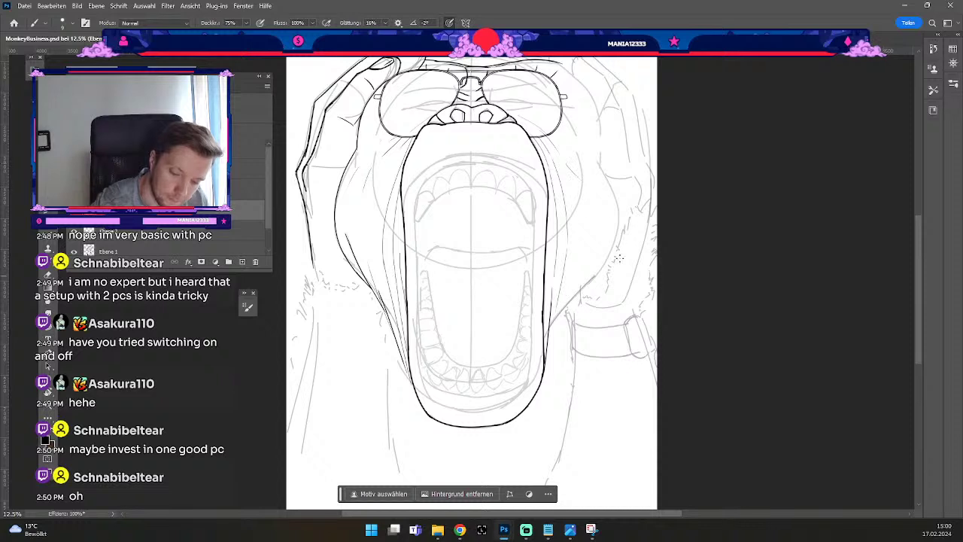
# Add more thin folds from under the right lens down the right cheek, undoing rejected strokes and cleaning up with the eraser.
pyautogui.hotkey('ctrl', 'z')
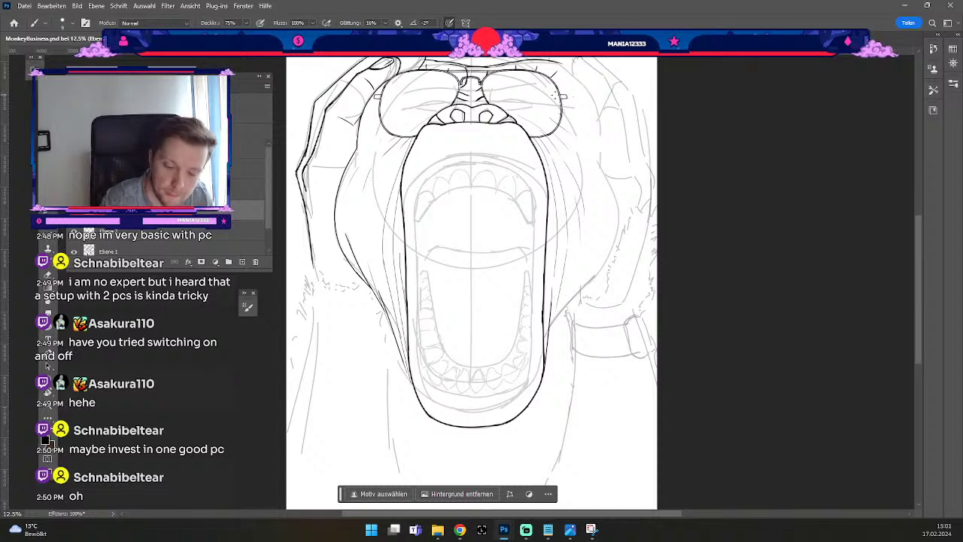
pyautogui.hotkey('ctrl', 'z')
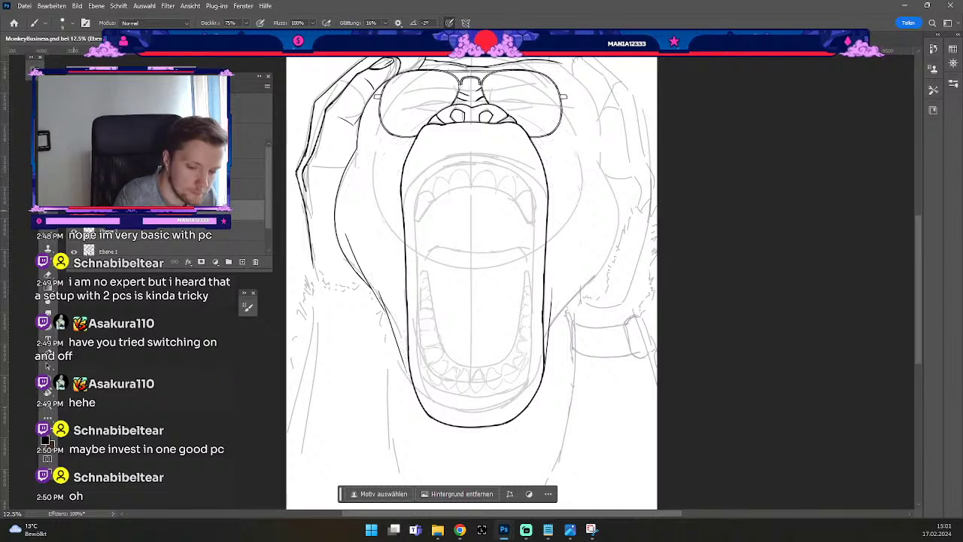
pyautogui.press('e')
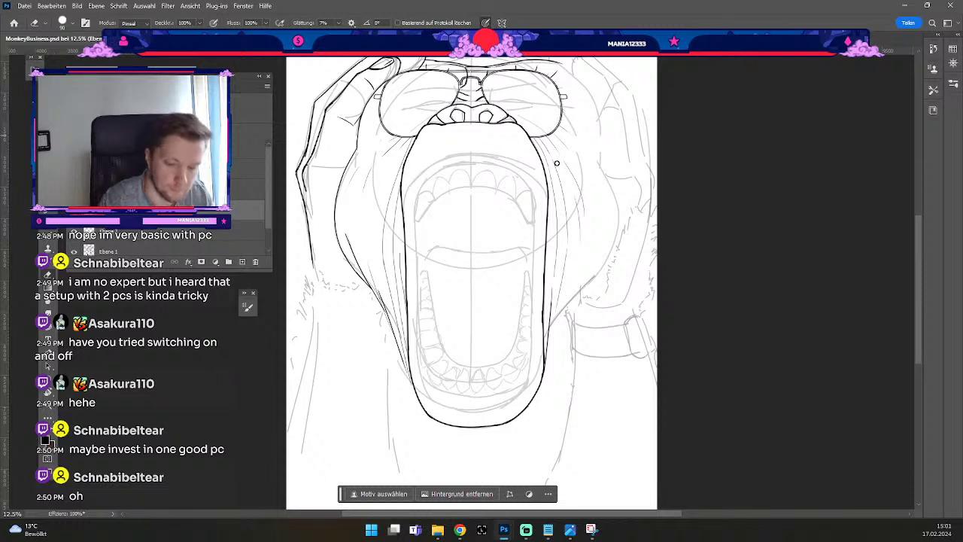
pyautogui.press('b')
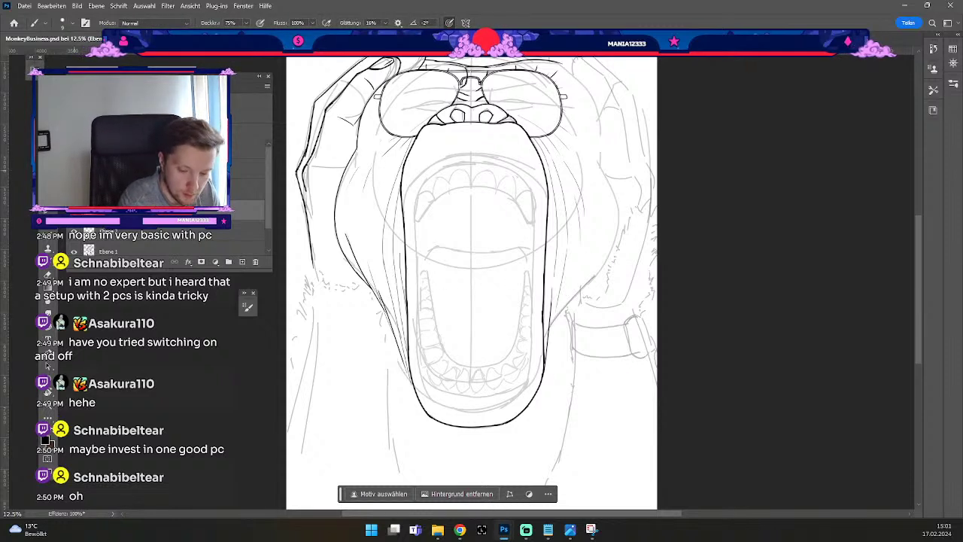
# Enlarge the brush to 20 px and ink the right cheek contour from the lower mouth outline up to the cheek's widest point, redoing rejected strokes.
pyautogui.press('odiaeresis')
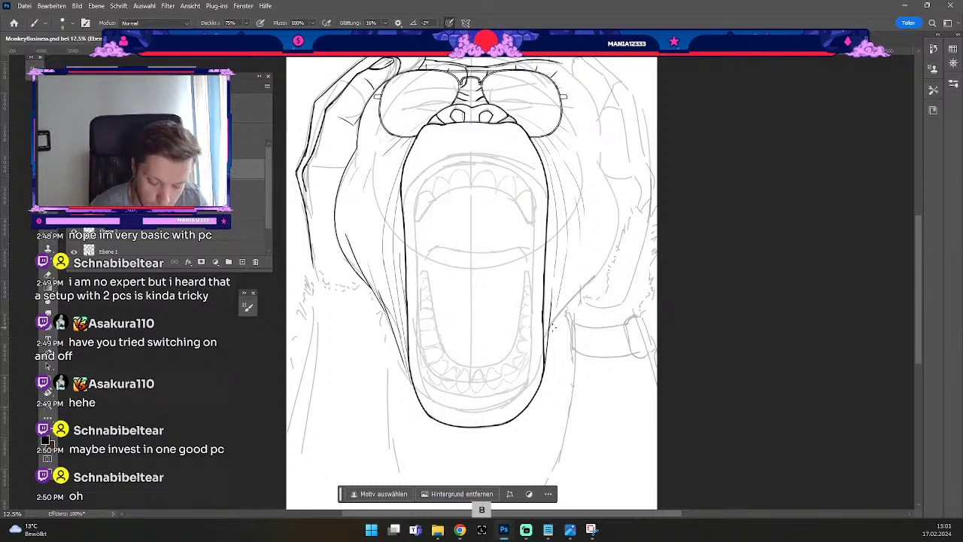
pyautogui.press('#')
pyautogui.press('#')
pyautogui.press('#')
pyautogui.press('#')
pyautogui.moveTo(548, 331); pyautogui.dragTo(591, 273)
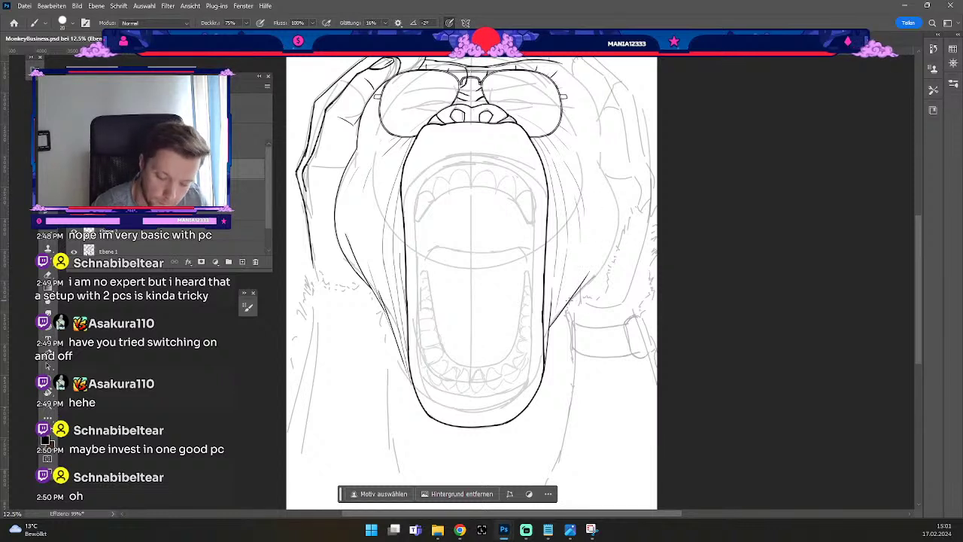
pyautogui.hotkey('ctrl', 'z')
pyautogui.moveTo(570, 300); pyautogui.dragTo(606, 261)
pyautogui.hotkey('ctrl', 'z')
pyautogui.hotkey('ctrl', 'z')
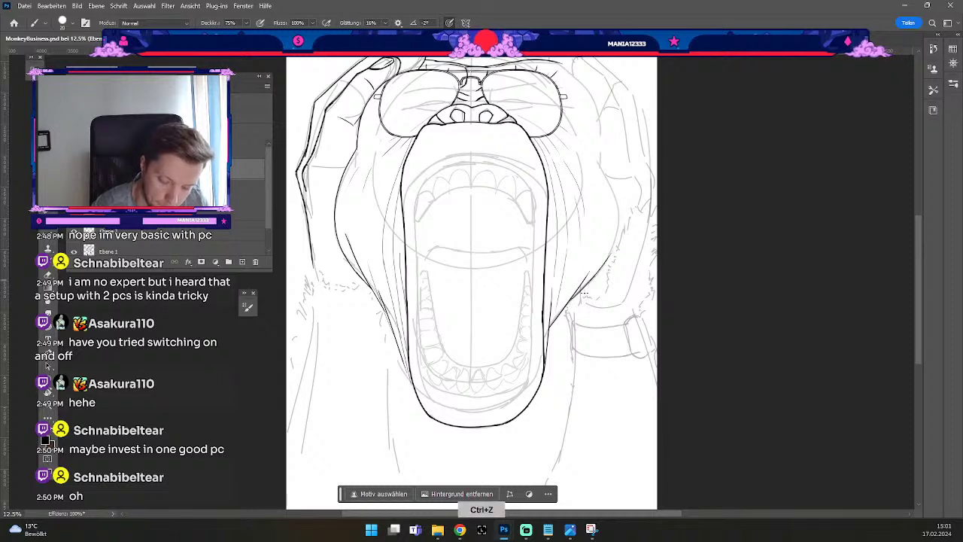
pyautogui.moveTo(570, 299); pyautogui.dragTo(616, 223)
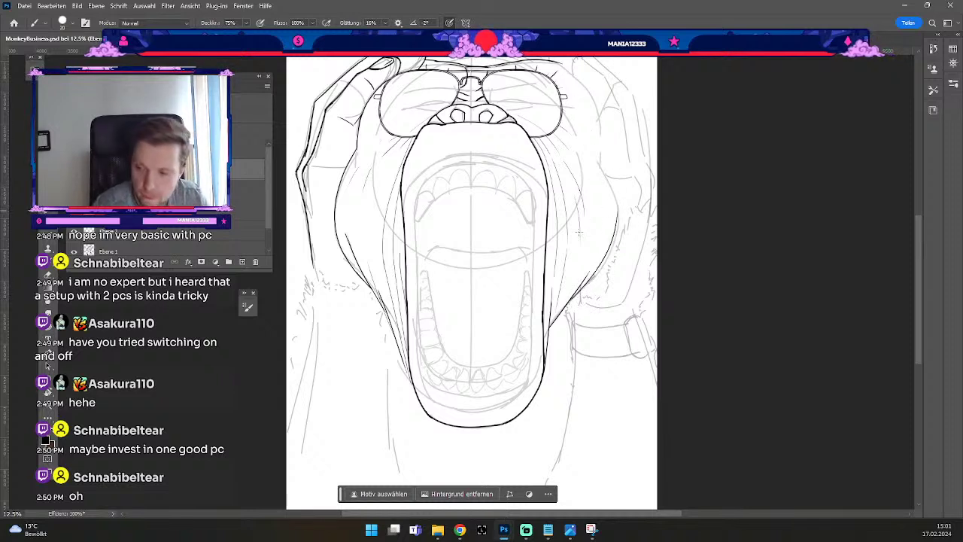
# Extend the right cheek contour upward from its widest point toward the right hand, cleaning the joint and undoing rejected strokes.
pyautogui.press('e')
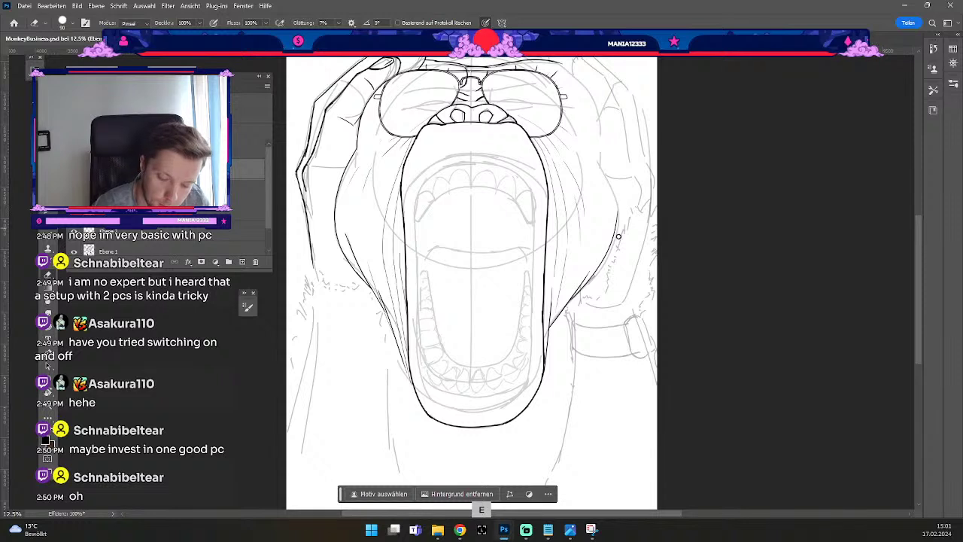
pyautogui.press('b')
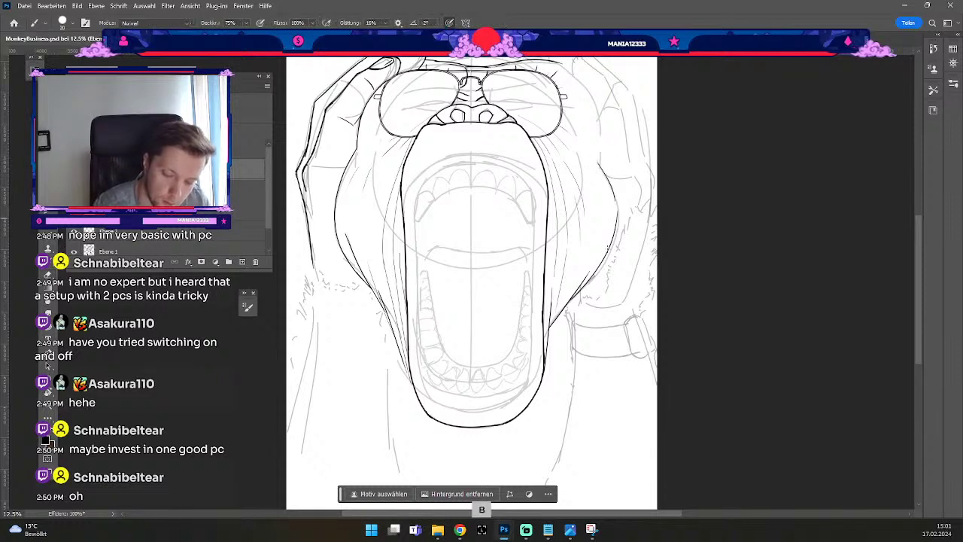
pyautogui.moveTo(615, 213); pyautogui.dragTo(615, 200)
pyautogui.hotkey('ctrl', 'z')
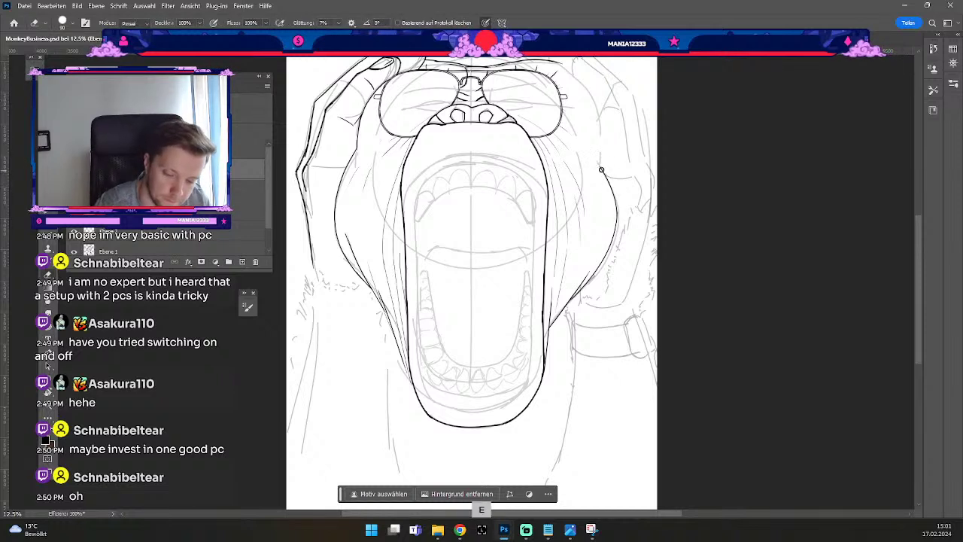
pyautogui.hotkey('ctrl', 'z')
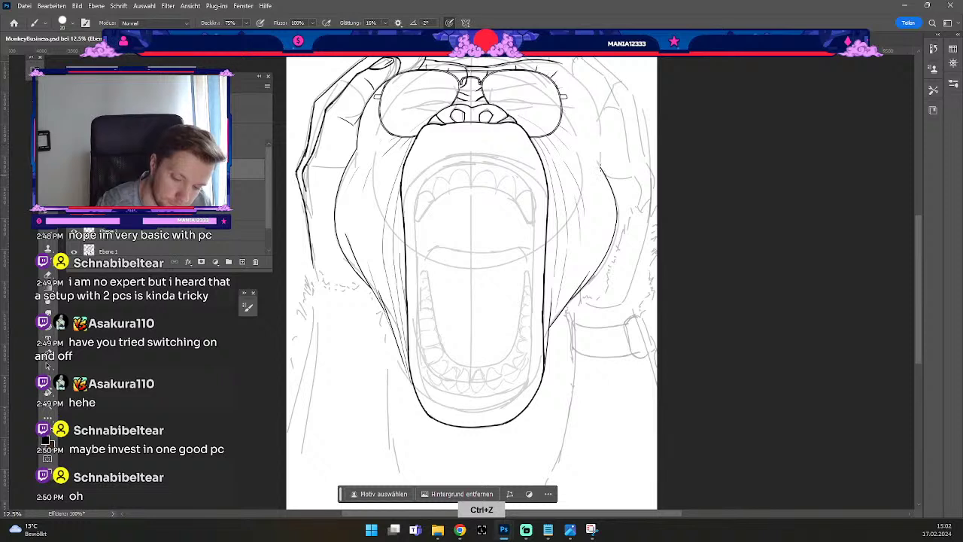
pyautogui.press('b')
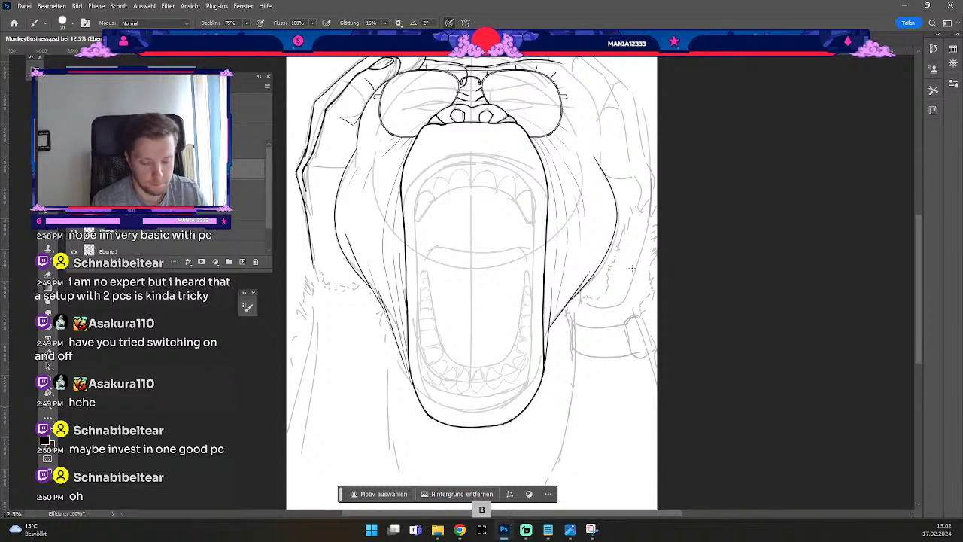
# Touch up the upper end of the right cheek contour beside the right hand, alternating between brush and eraser.
pyautogui.press('space')
pyautogui.moveTo(634, 265); pyautogui.dragTo(575, 304)
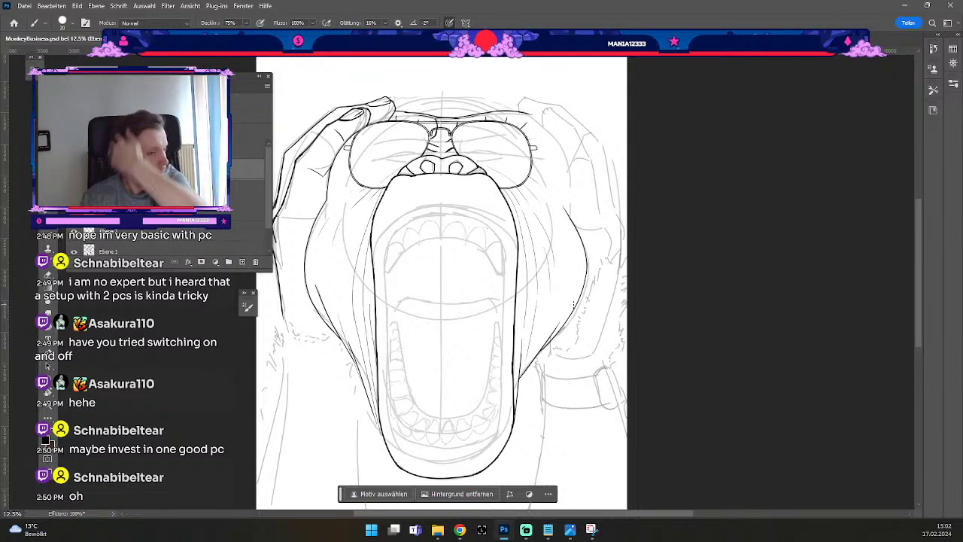
pyautogui.press('b')
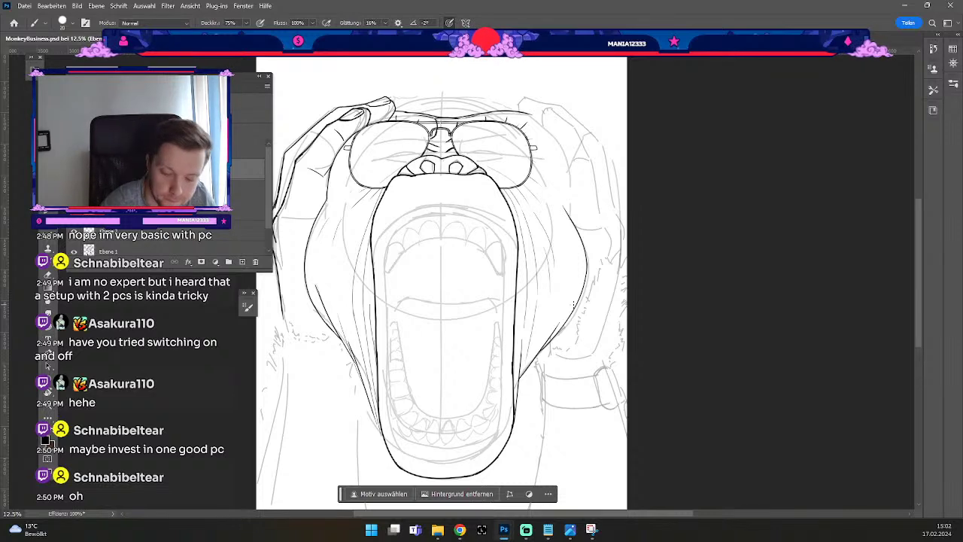
pyautogui.press('e')
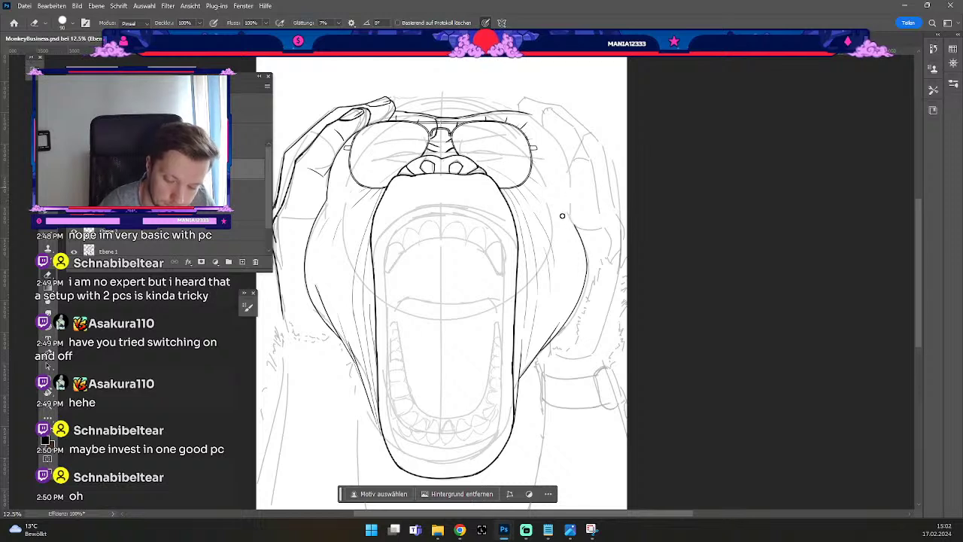
pyautogui.press('b')
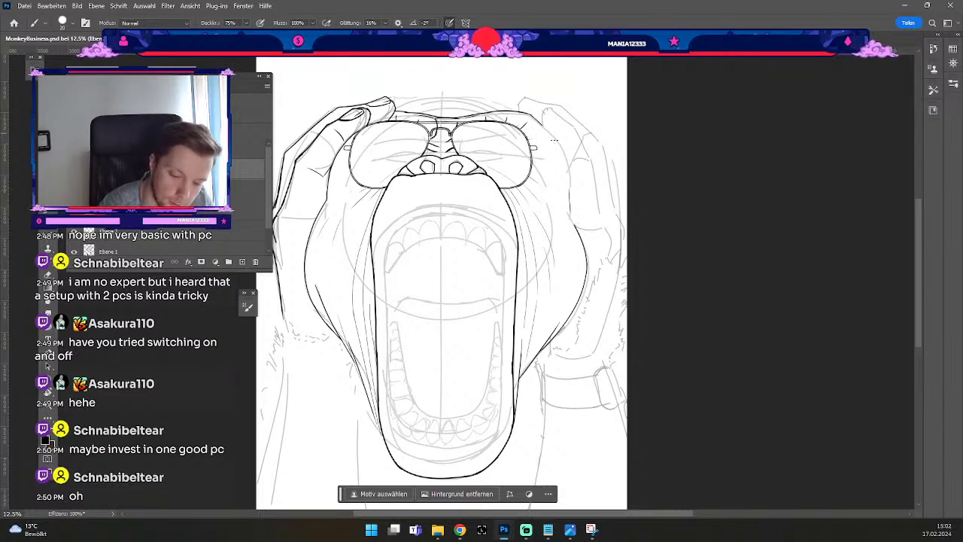
# Ink the right temple contour curving from the brow around the right lens, redoing its upper part with a 25 px brush.
pyautogui.press('e')
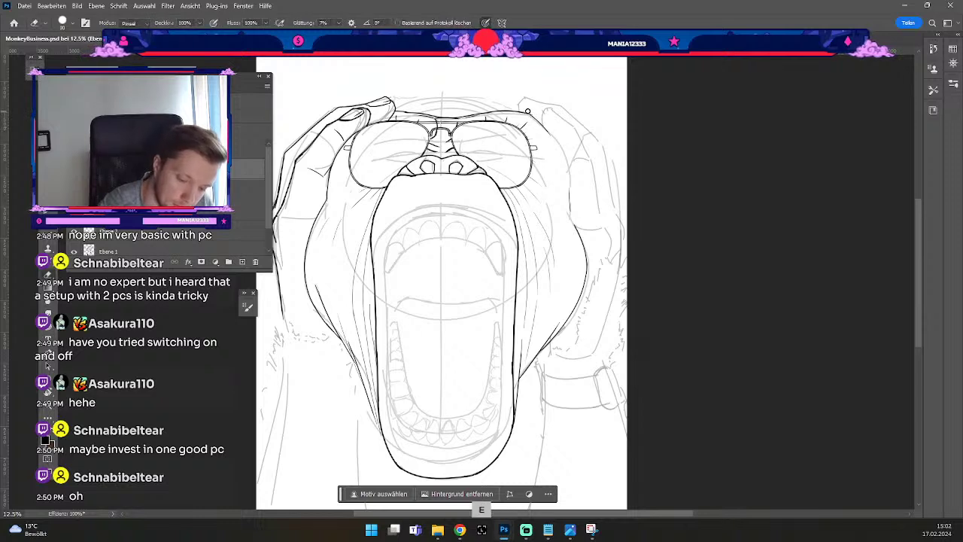
pyautogui.press('b')
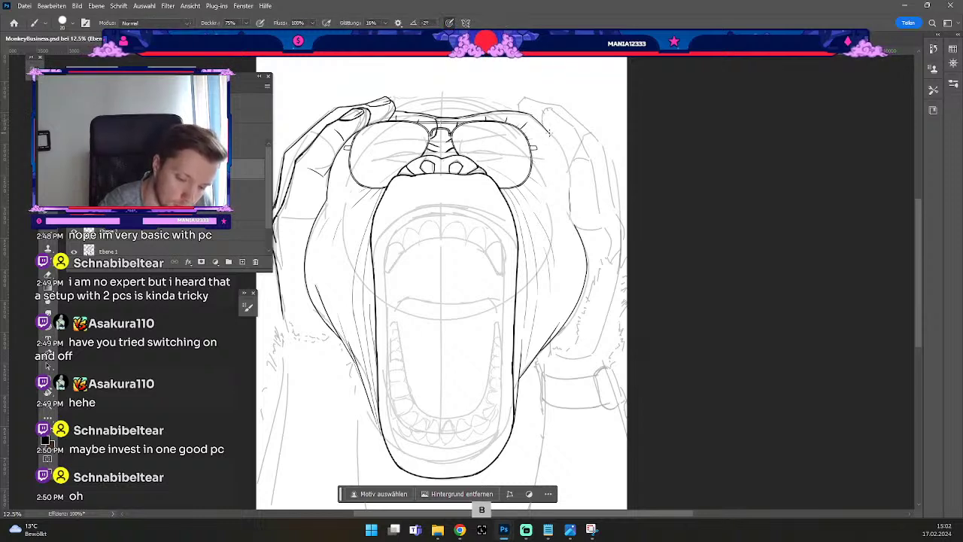
pyautogui.press('e')
pyautogui.press('b')
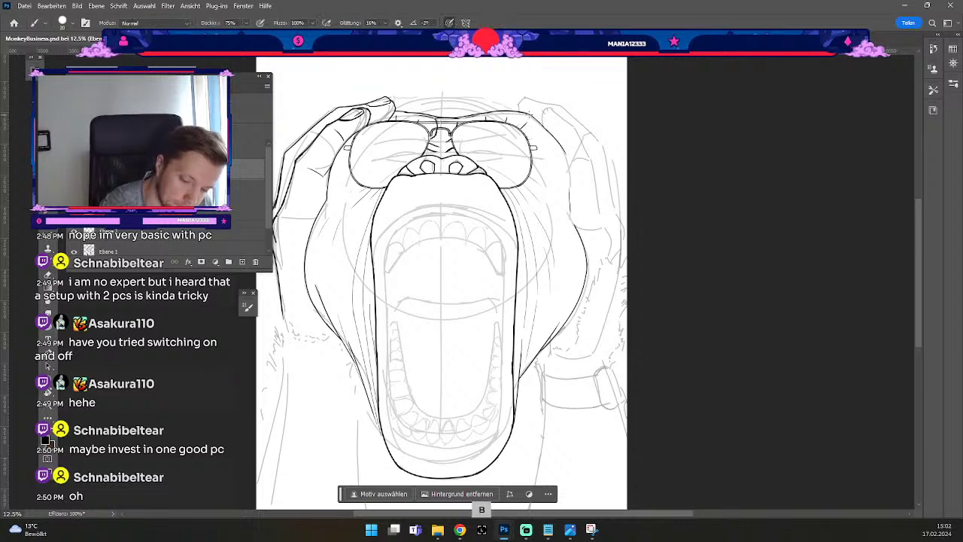
pyautogui.hotkey('ctrl', 'z')
pyautogui.press('ö')
pyautogui.press('#')
pyautogui.hotkey('ctrl', 'z')
pyautogui.moveTo(524, 112); pyautogui.dragTo(552, 139)
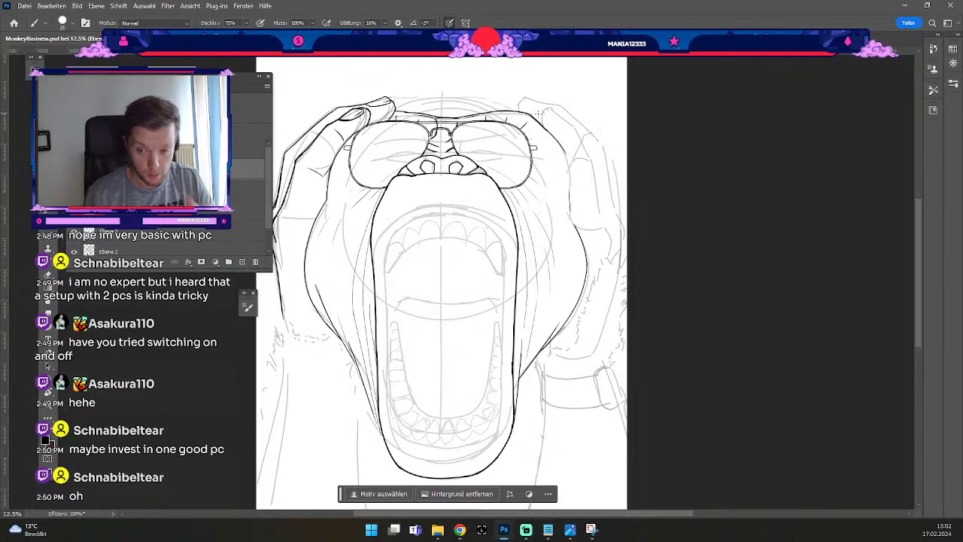
# Refine the right temple contour beside the thumb with eraser and brush corrections, undoing the rejected stroke.
pyautogui.press('e')
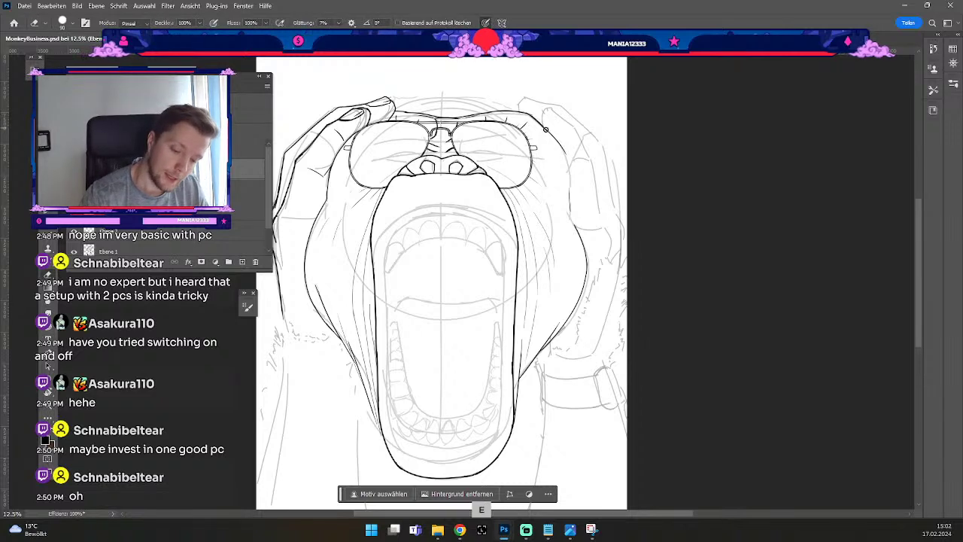
pyautogui.press('b')
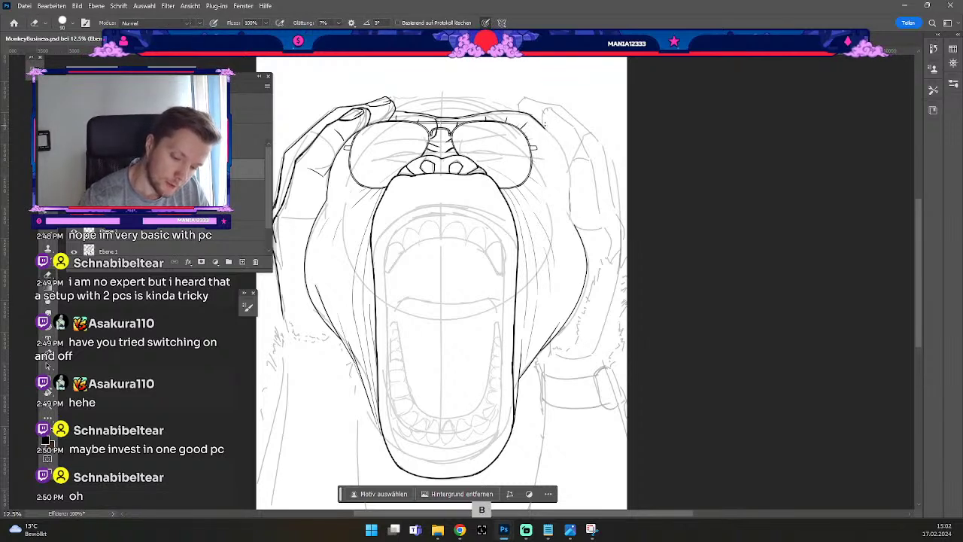
pyautogui.hotkey('ctrl', 'z')
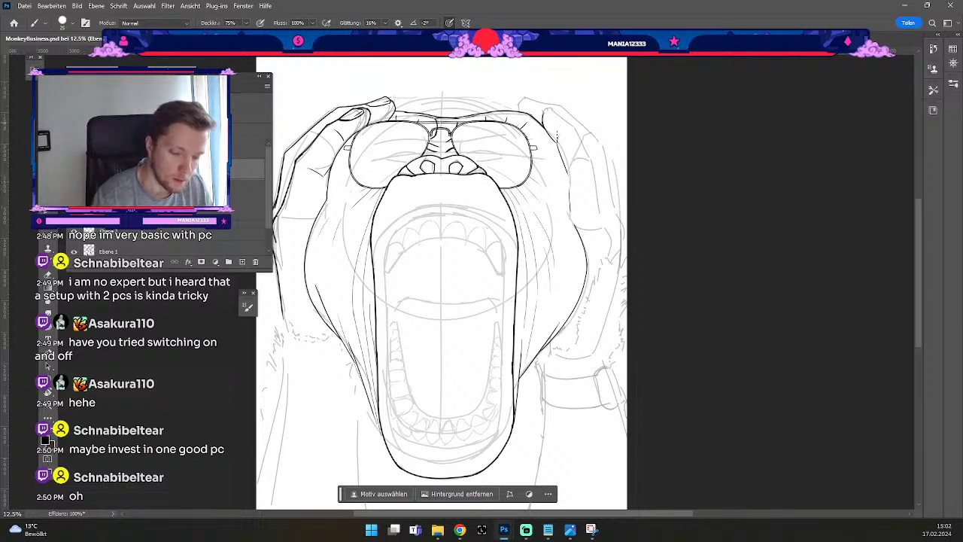
pyautogui.press('e')
pyautogui.press('b')
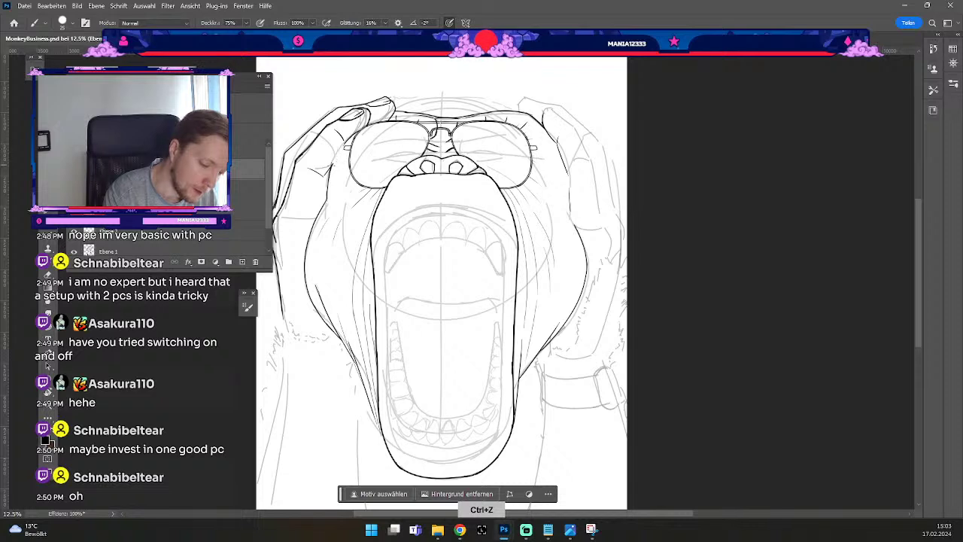
# Touch up the linework between the left hand and the left lens with eraser and brush, undoing the rejected stroke.
pyautogui.press('e')
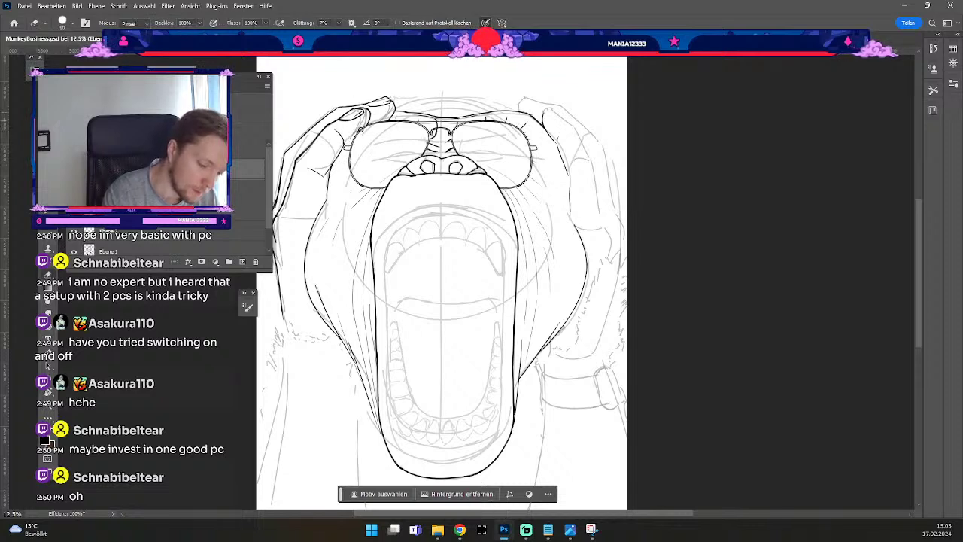
pyautogui.press('b')
pyautogui.hotkey('ctrl', 'z')
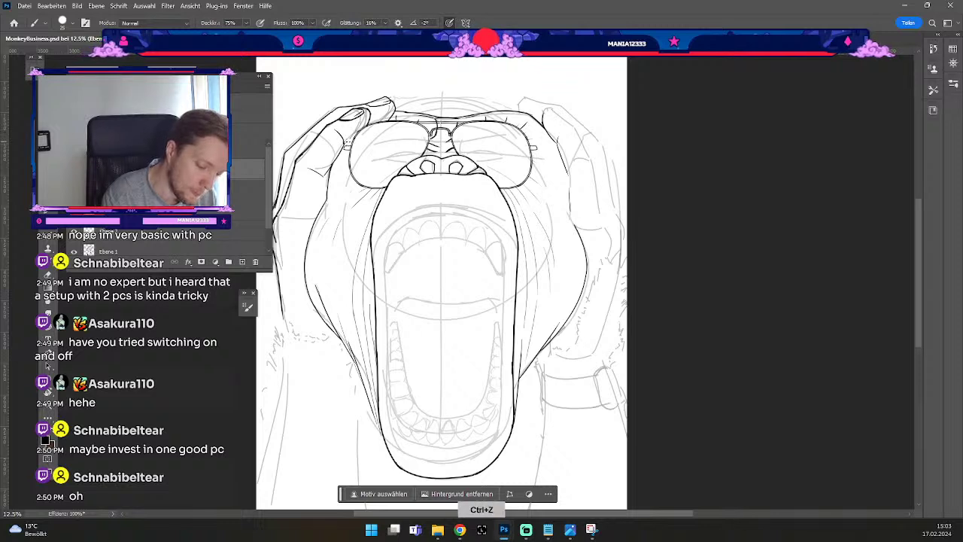
pyautogui.press('e')
pyautogui.press('b')
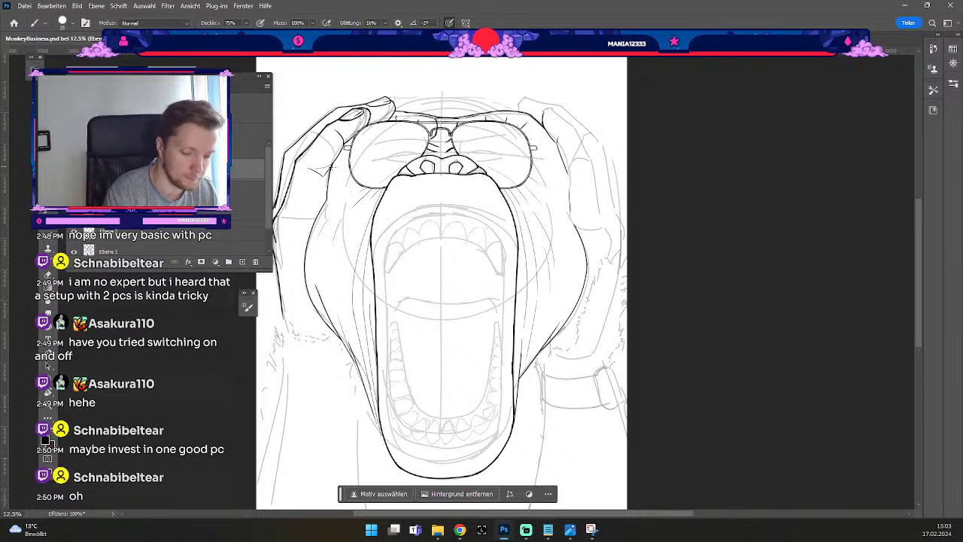
pyautogui.press('e')
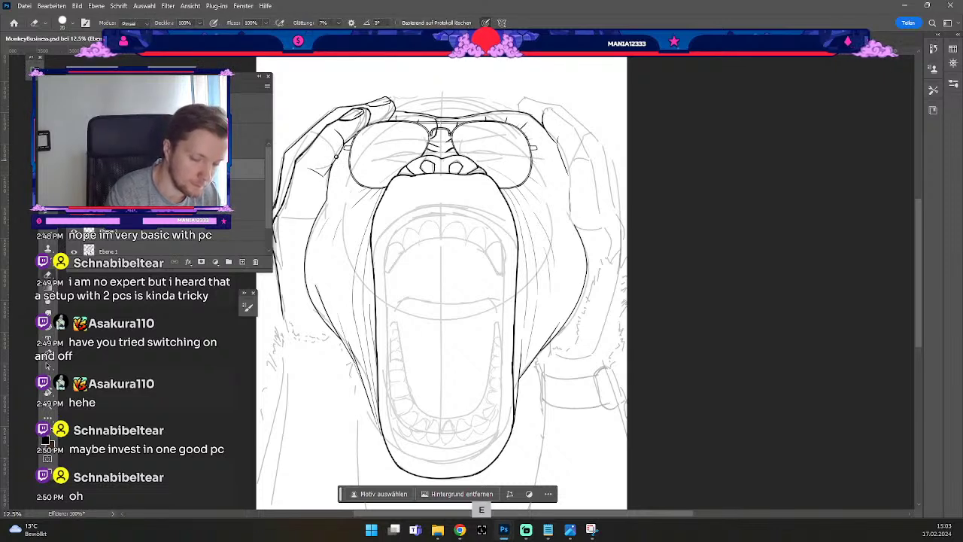
pyautogui.press('b')
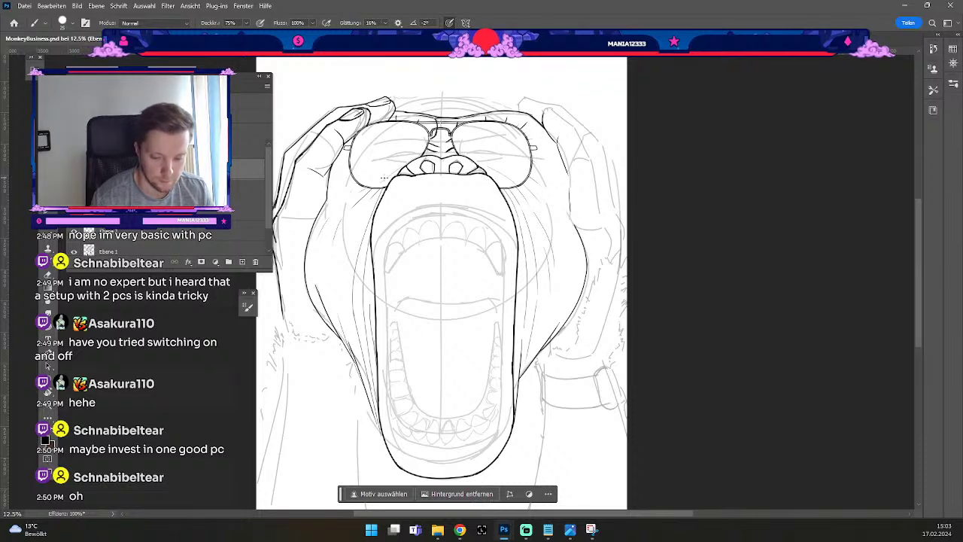
# Ink the inner edge of the right hand from the temple down to the right cheek contour, undoing rejected strokes and cleaning up.
pyautogui.press('b')
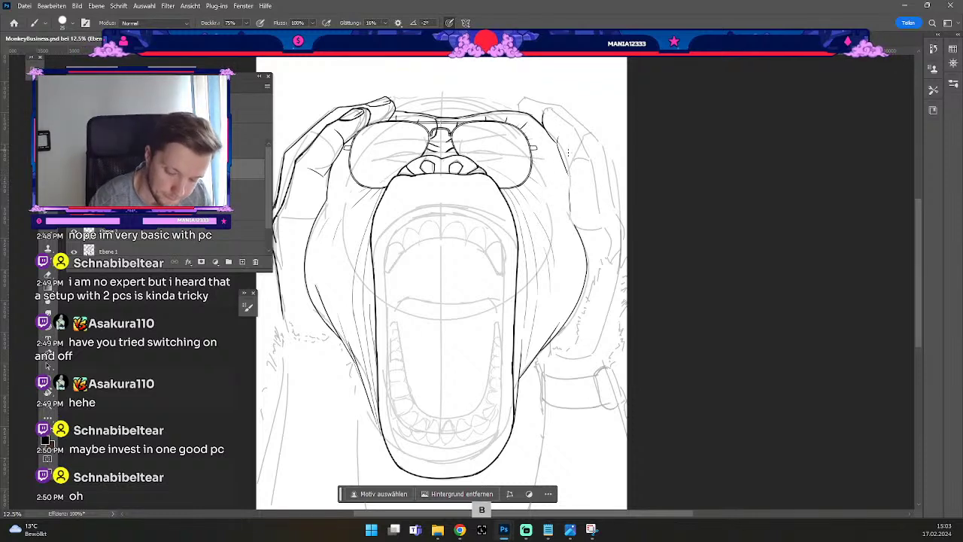
pyautogui.hotkey('ctrl', 'z')
pyautogui.hotkey('ctrl', 'z')
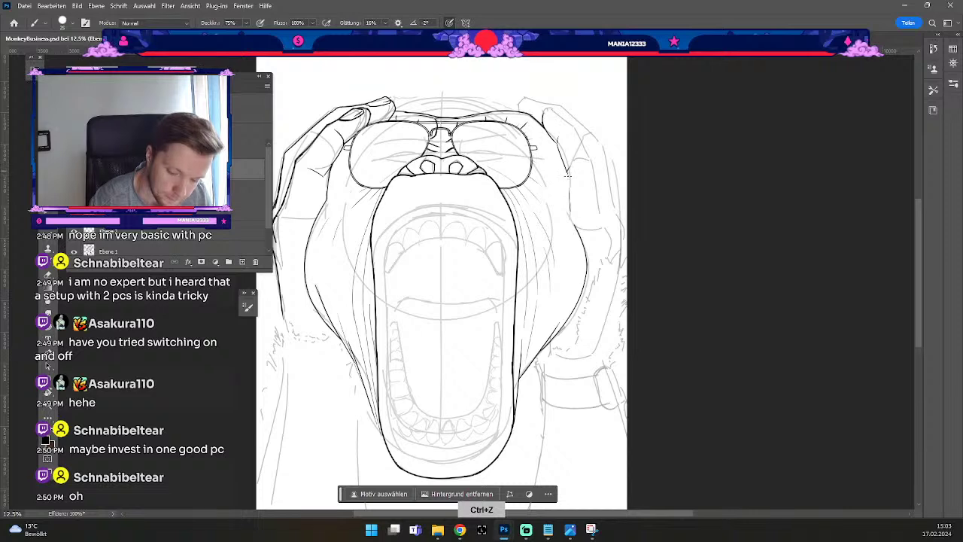
pyautogui.moveTo(567, 171); pyautogui.dragTo(569, 212)
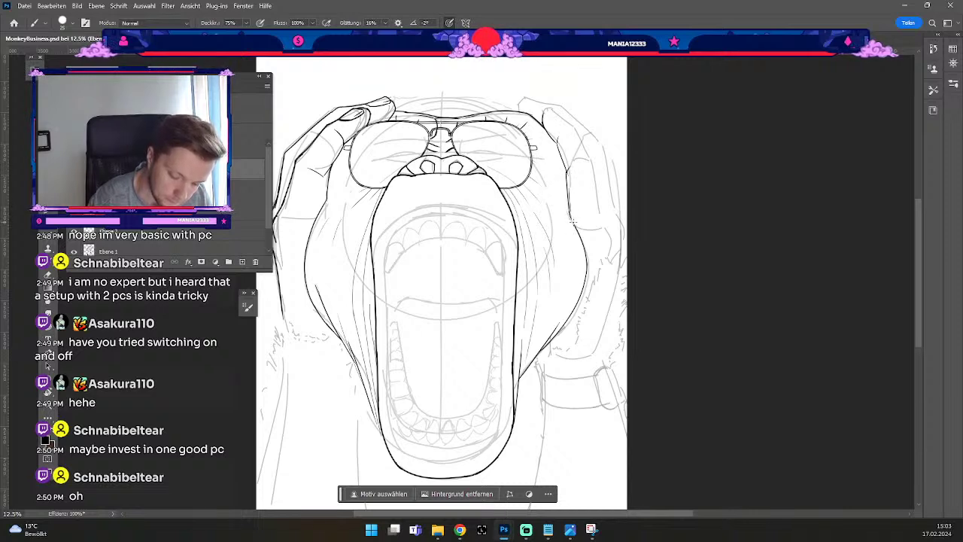
pyautogui.hotkey('ctrl', 'z')
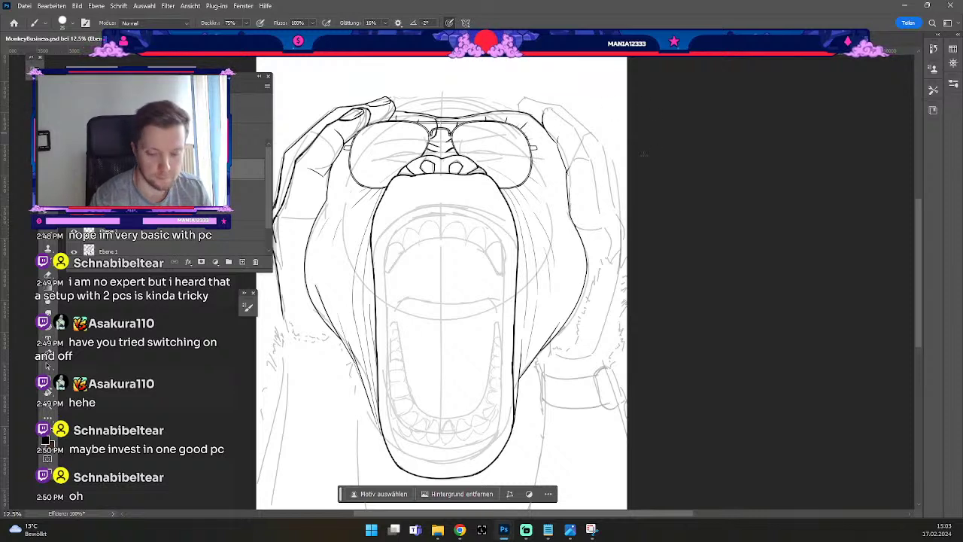
pyautogui.press('e')
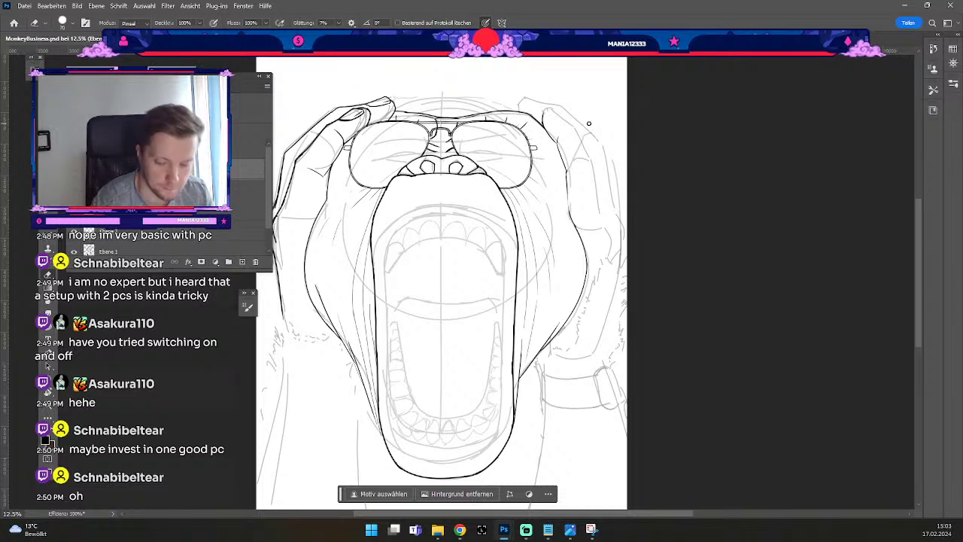
pyautogui.press('b')
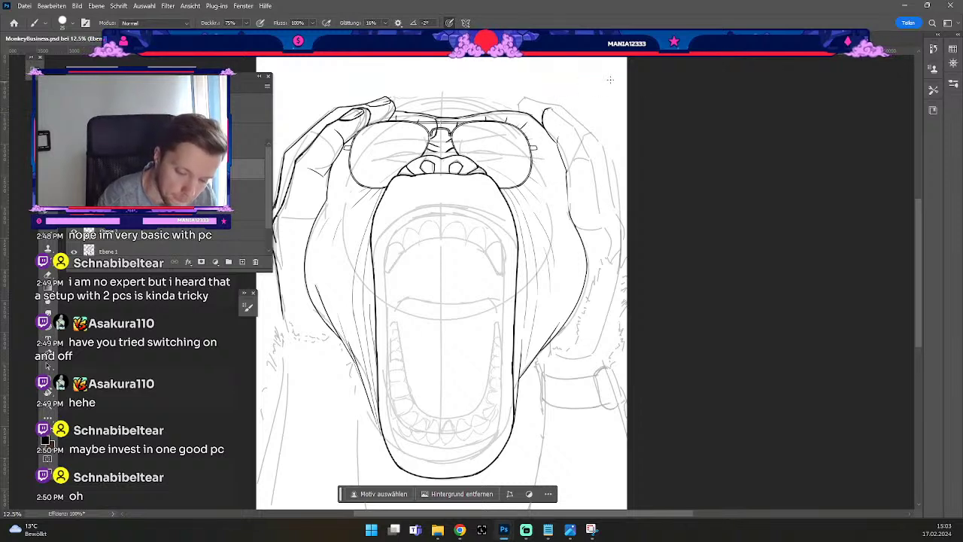
pyautogui.press('b')
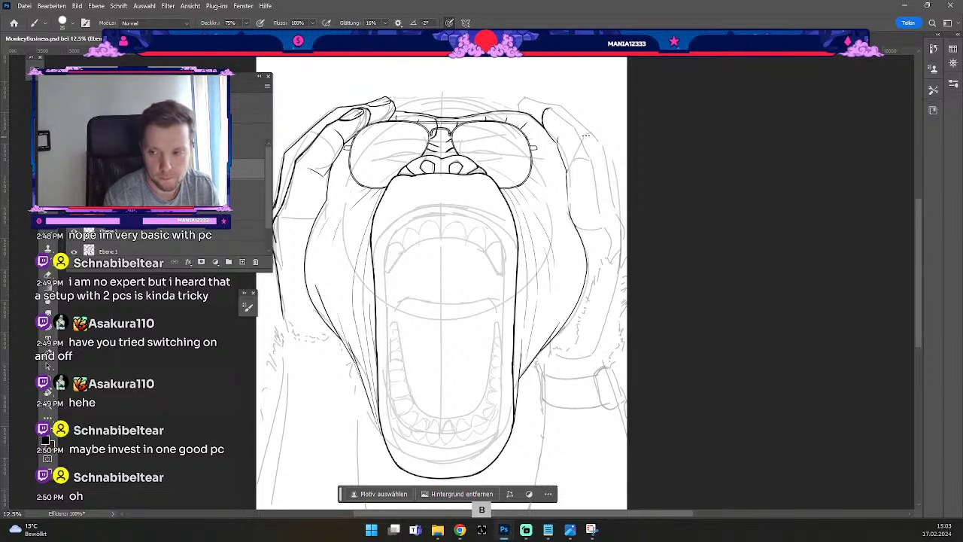
# Ink the crown arc above the sunglasses from the left fingertips toward the right hand, undoing rejected strokes, especially on its right half.
pyautogui.moveTo(393, 109); pyautogui.dragTo(420, 99)
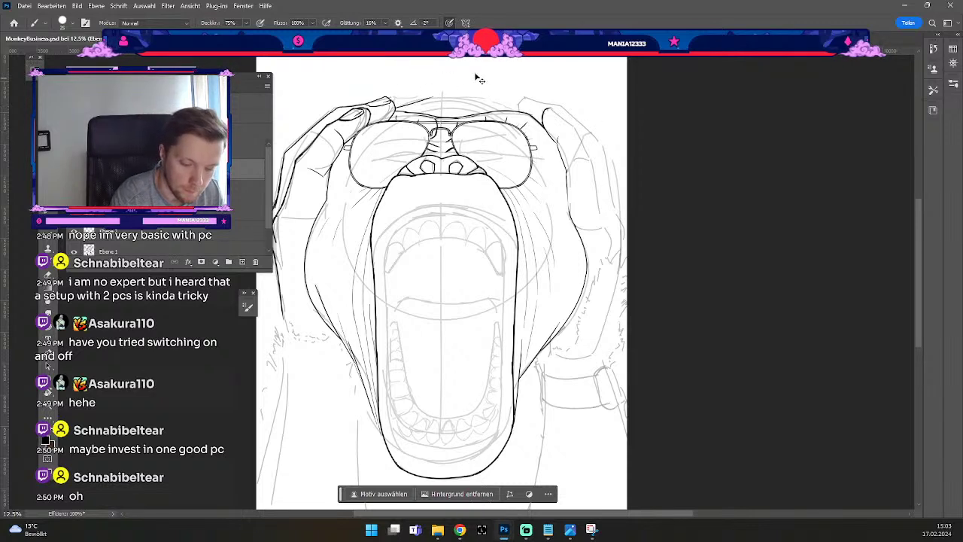
pyautogui.hotkey('ctrl', 'z')
pyautogui.hotkey('ctrl', 'z')
pyautogui.moveTo(393, 108); pyautogui.dragTo(450, 95)
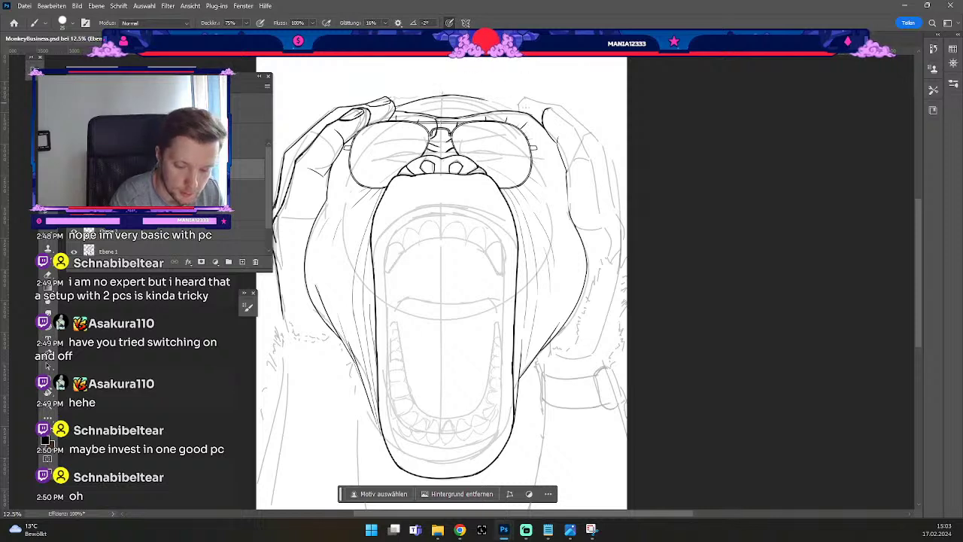
pyautogui.hotkey('ctrl', 'z')
pyautogui.moveTo(450, 96); pyautogui.dragTo(506, 108)
pyautogui.hotkey('ctrl', 'z')
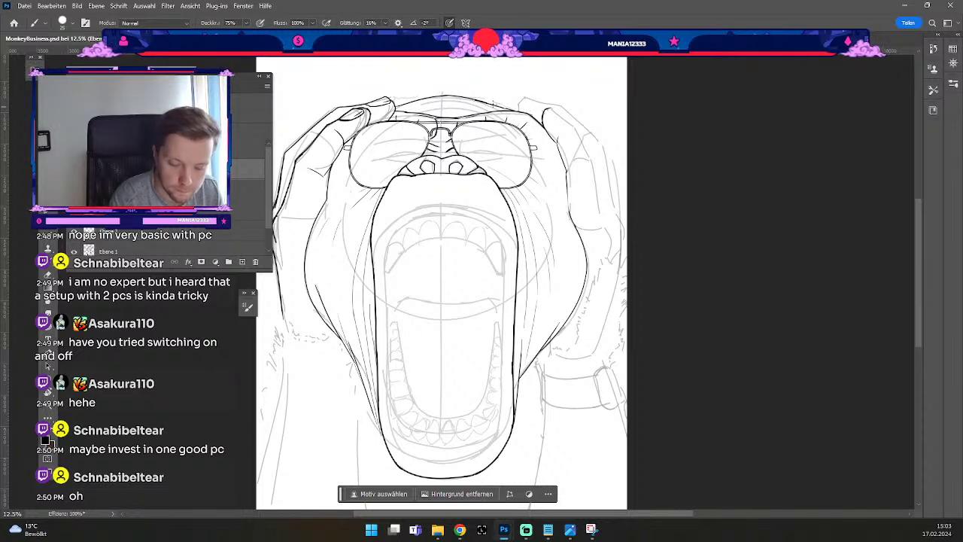
pyautogui.hotkey('ctrl', 'z')
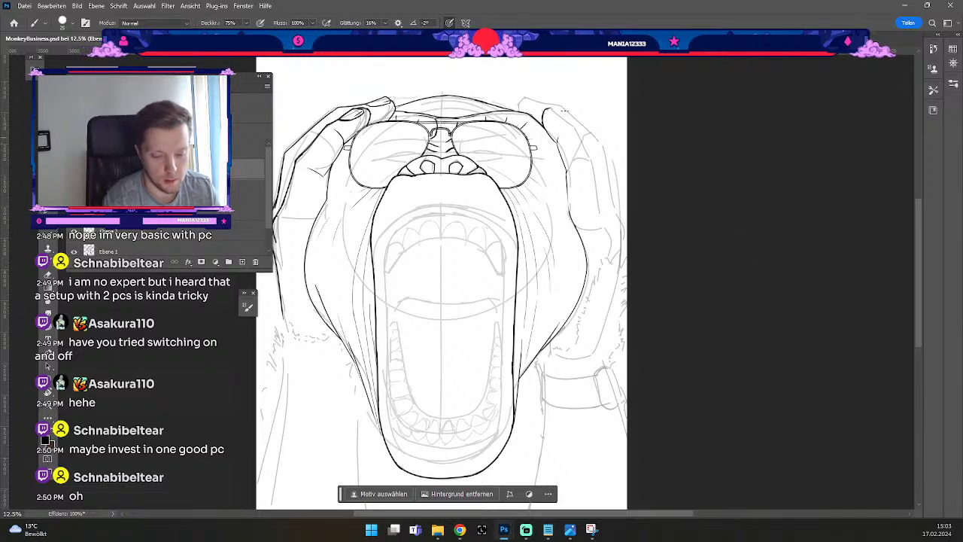
pyautogui.press('e')
pyautogui.hotkey('ctrl', 'z')
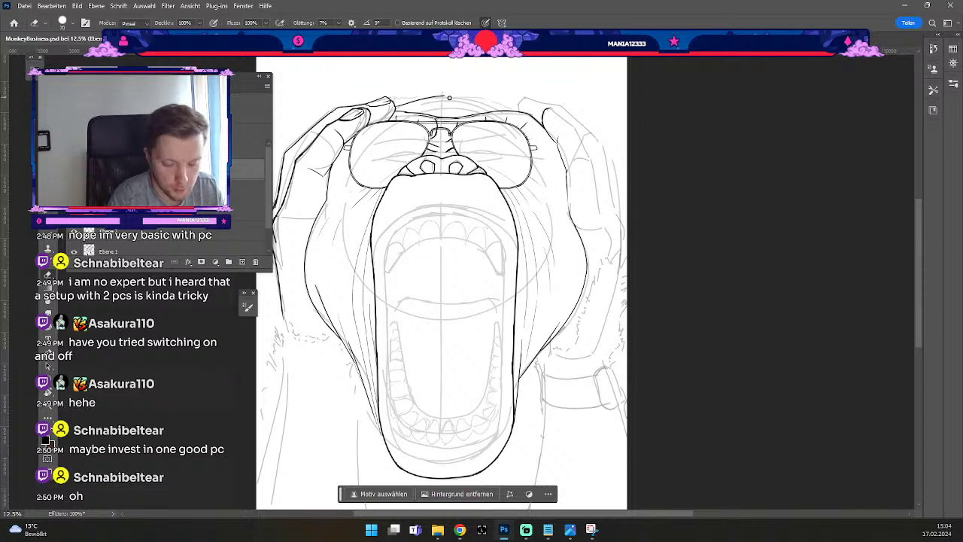
# Ink the curved top of the monkey's head between the two hands with the Brush.
pyautogui.press('b')
pyautogui.hotkey('ctrl', 'z')
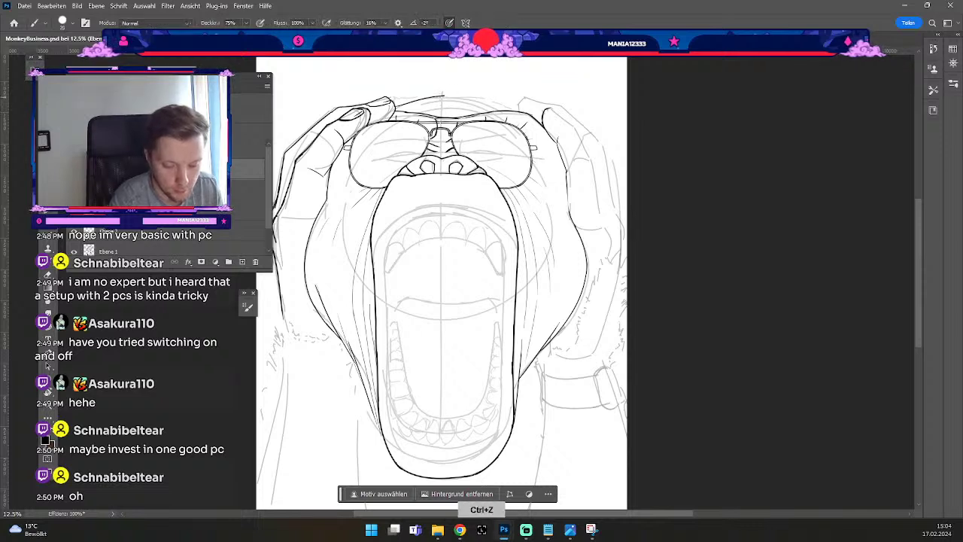
pyautogui.moveTo(449, 98); pyautogui.dragTo(496, 108)
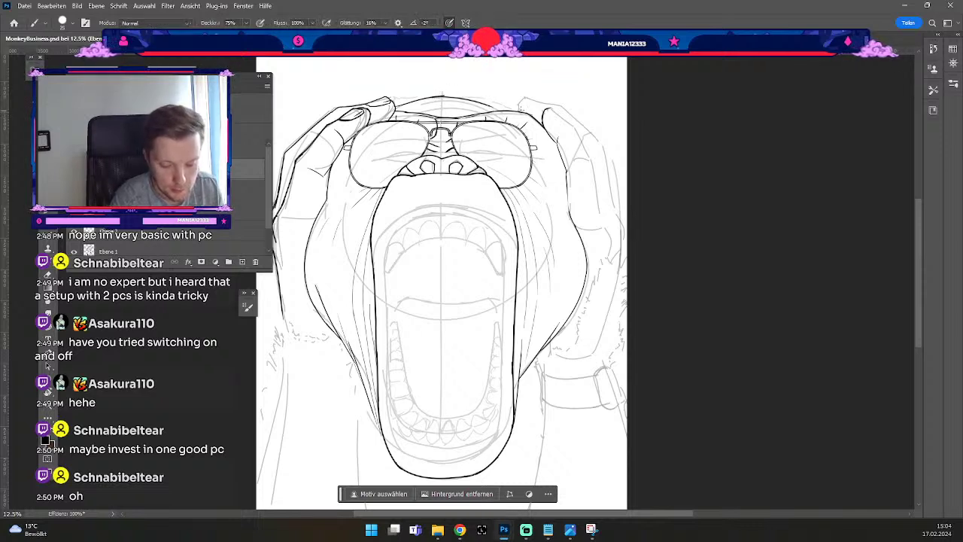
pyautogui.press('e')
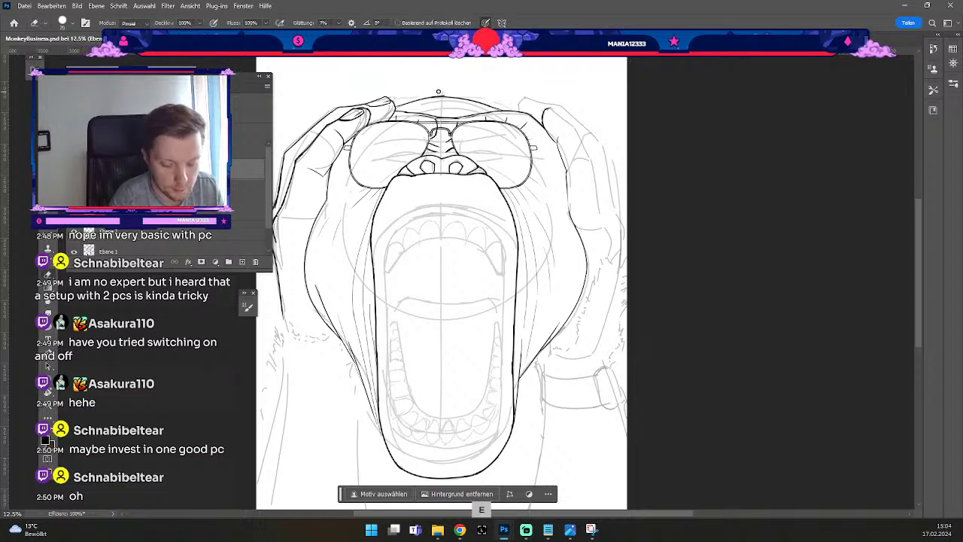
pyautogui.press('b')
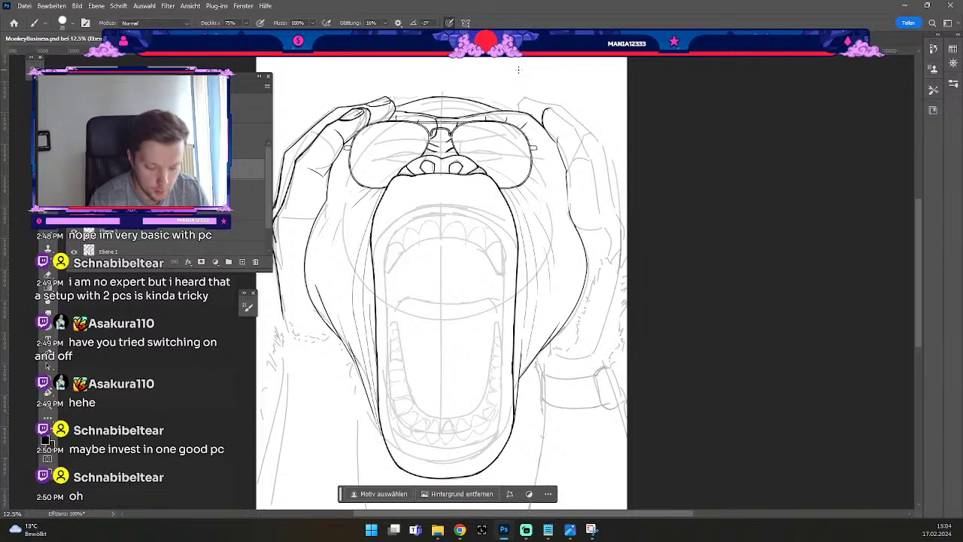
# Ink the arched lower edge of the upper teeth, following the sketch across the mouth to the tip of the right canine.
pyautogui.press('space')
pyautogui.moveTo(525, 267); pyautogui.dragTo(520, 216)
pyautogui.press('b')
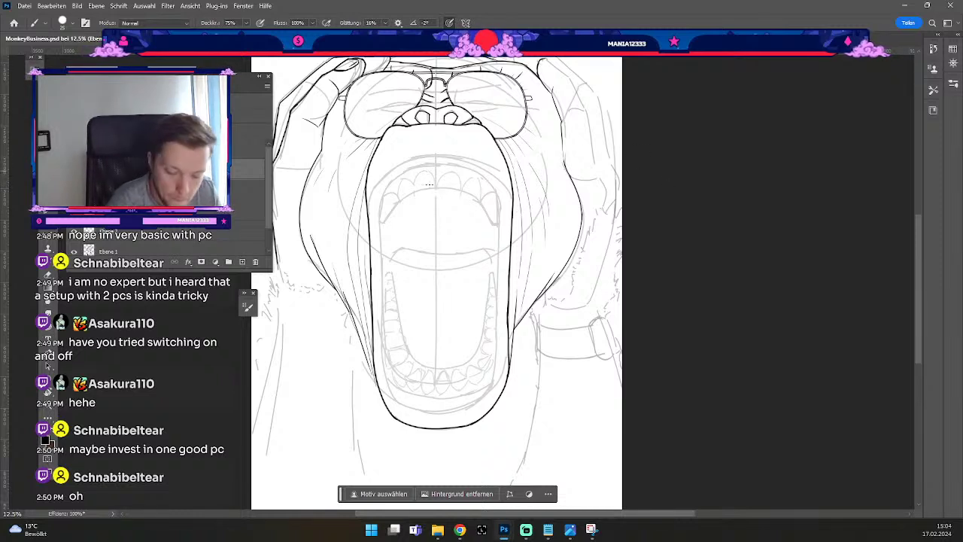
pyautogui.hotkey('ctrl', 'z')
pyautogui.moveTo(415, 192); pyautogui.dragTo(433, 189)
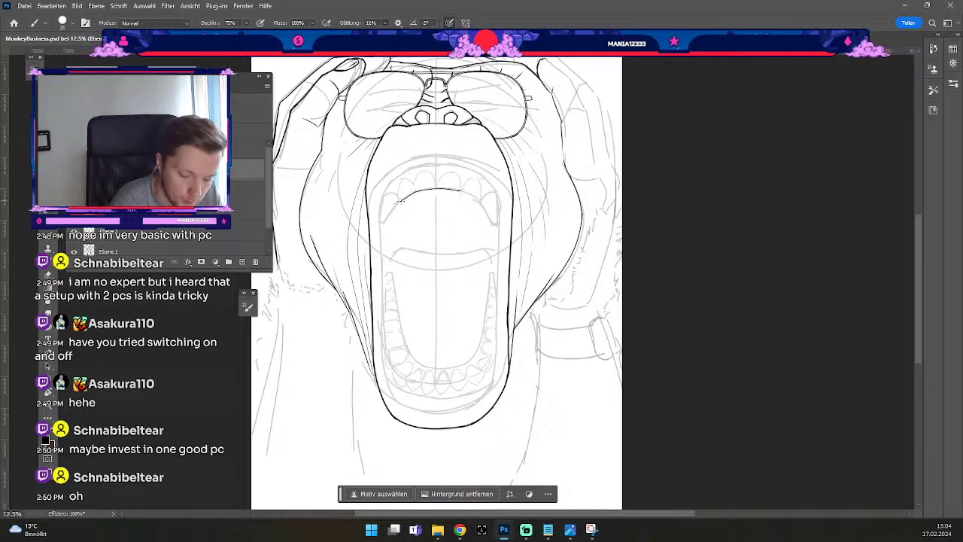
pyautogui.moveTo(466, 194); pyautogui.dragTo(481, 200)
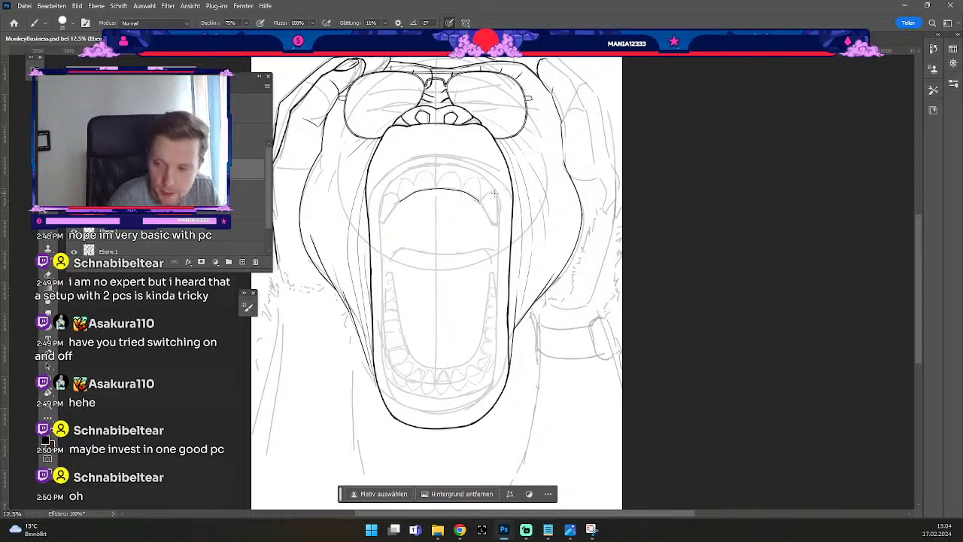
pyautogui.moveTo(479, 200); pyautogui.dragTo(494, 225)
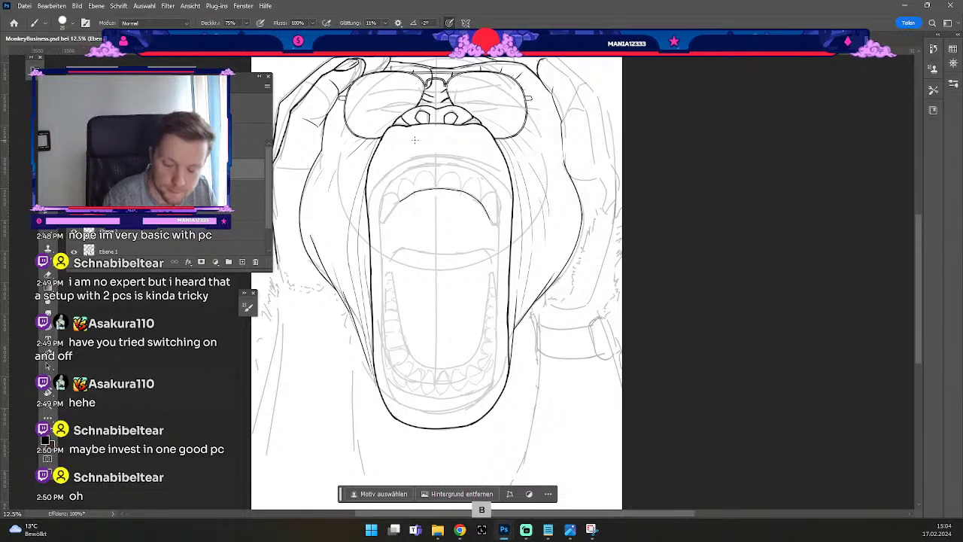
# Ink the rounded outline of the upper front tooth just left of the centre line, redrawing strokes that miss the sketch.
pyautogui.hotkey('ctrl', 'z')
pyautogui.hotkey('ctrl', 'z')
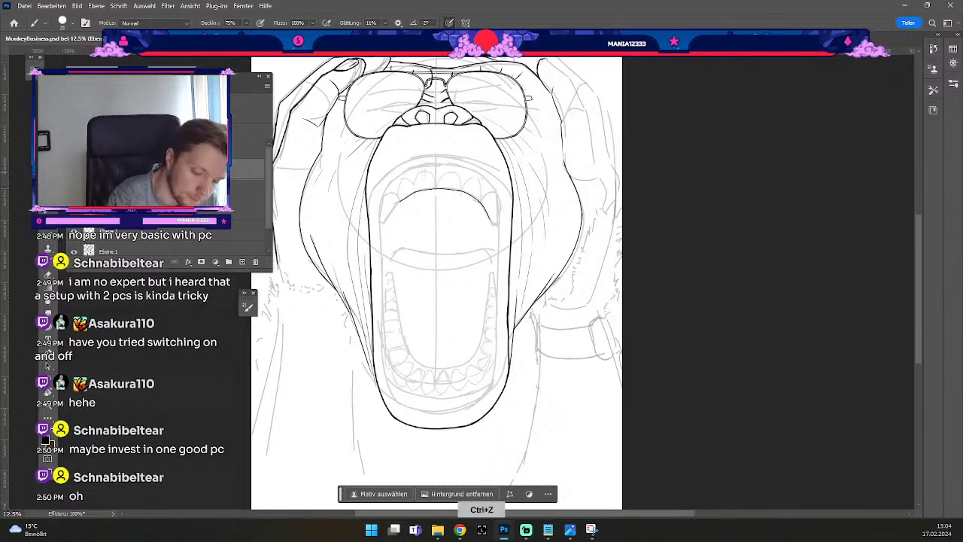
pyautogui.moveTo(417, 182)
pyautogui.mouseDown()
pyautogui.moveTo(426, 173)
pyautogui.moveTo(434, 186)
pyautogui.mouseUp()
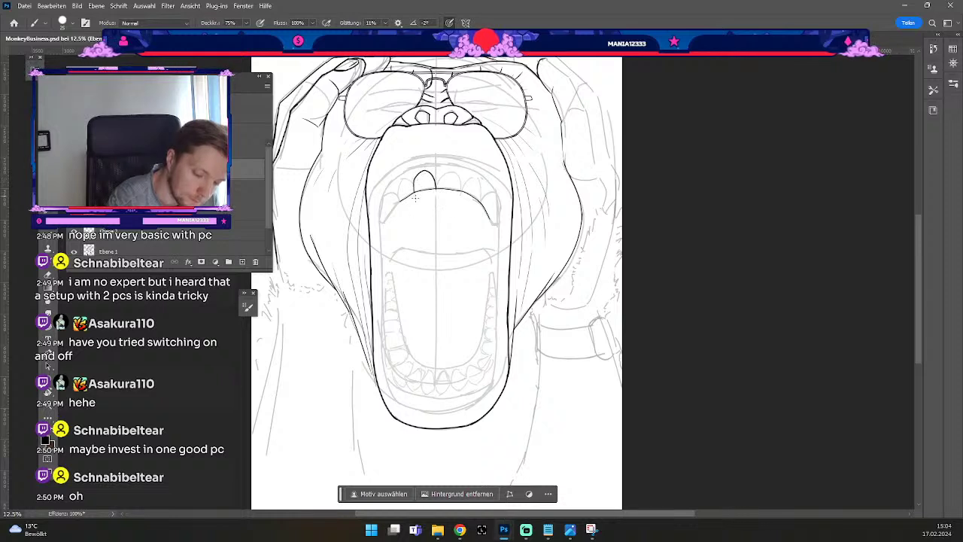
pyautogui.hotkey('ctrl', 'z')
pyautogui.hotkey('ctrl', 'z')
pyautogui.moveTo(419, 176); pyautogui.dragTo(413, 192)
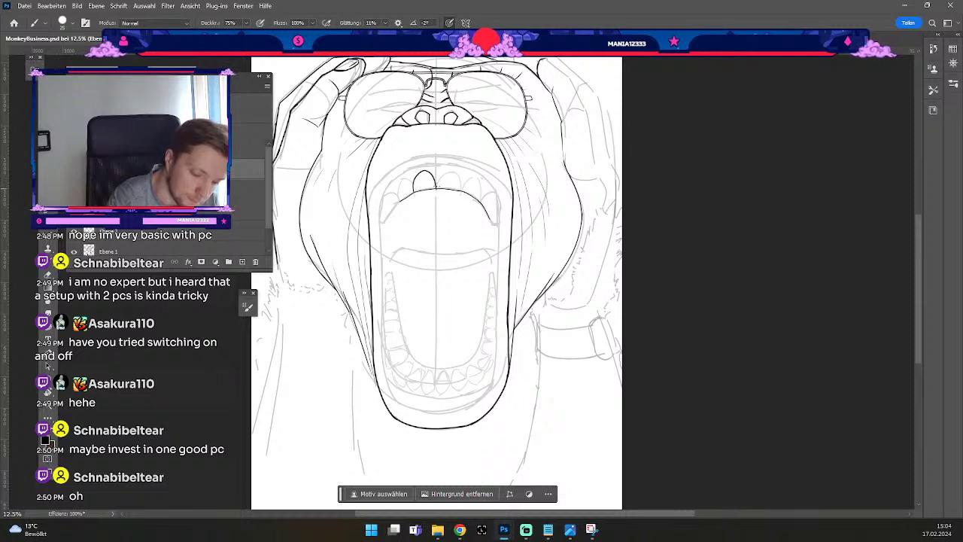
pyautogui.hotkey('ctrl', 'z')
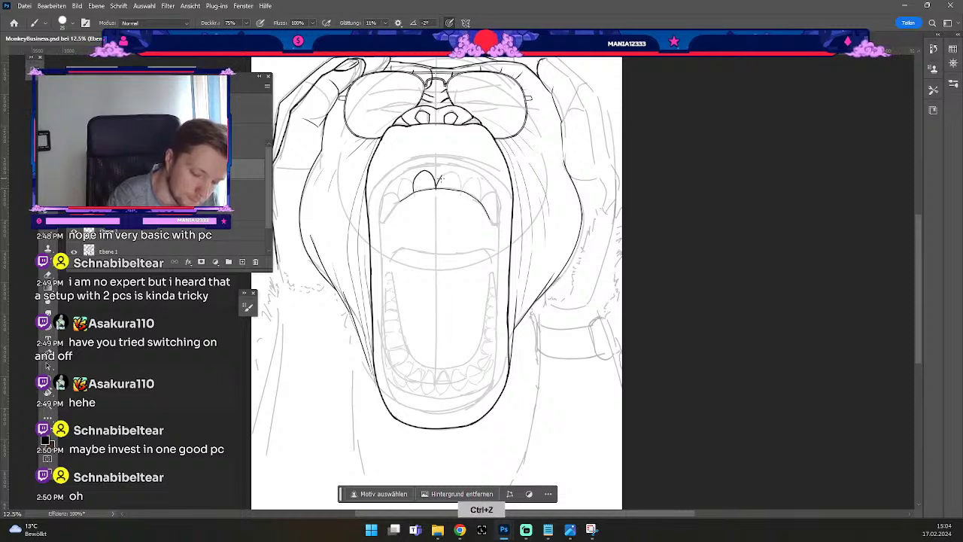
# Ink the matching upper front tooth just right of the centre line and check the teeth against the whole drawing.
pyautogui.moveTo(438, 181); pyautogui.dragTo(461, 196)
pyautogui.hotkey('ctrl', 'z')
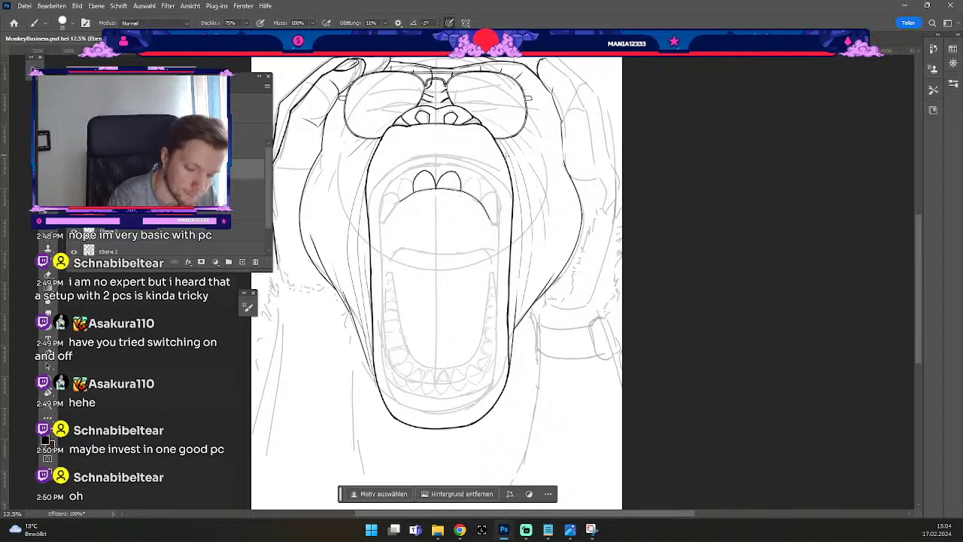
pyautogui.hotkey('ctrl', '-')
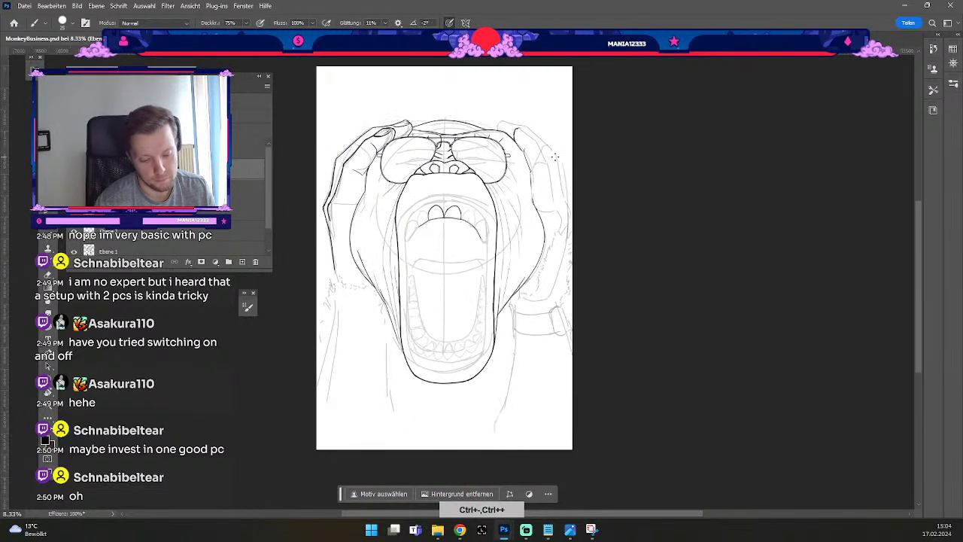
pyautogui.hotkey('ctrl', '+')
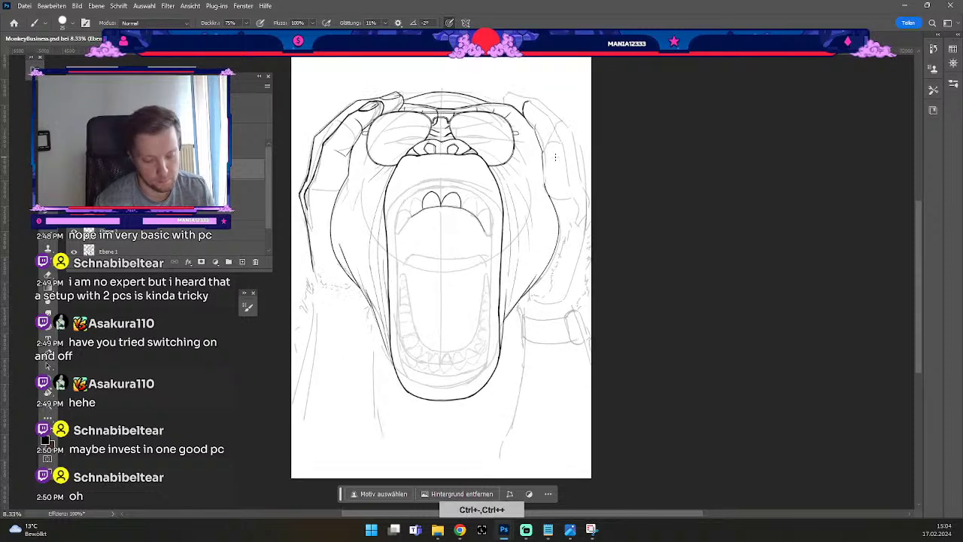
pyautogui.press('b')
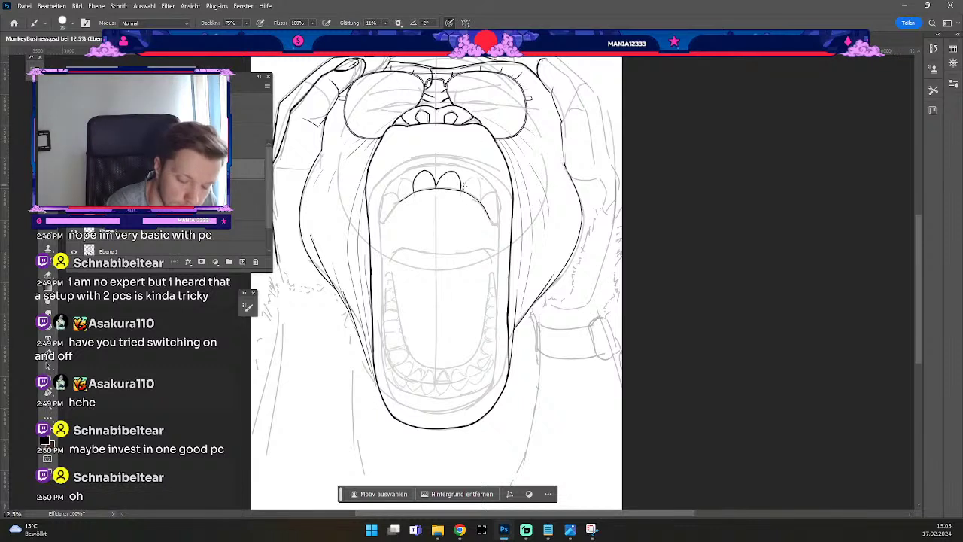
# Ink the two upper incisors flanking the front teeth, one on each side, redrawing uneven strokes.
pyautogui.moveTo(460, 190); pyautogui.dragTo(473, 178)
pyautogui.hotkey('ctrl', 'z')
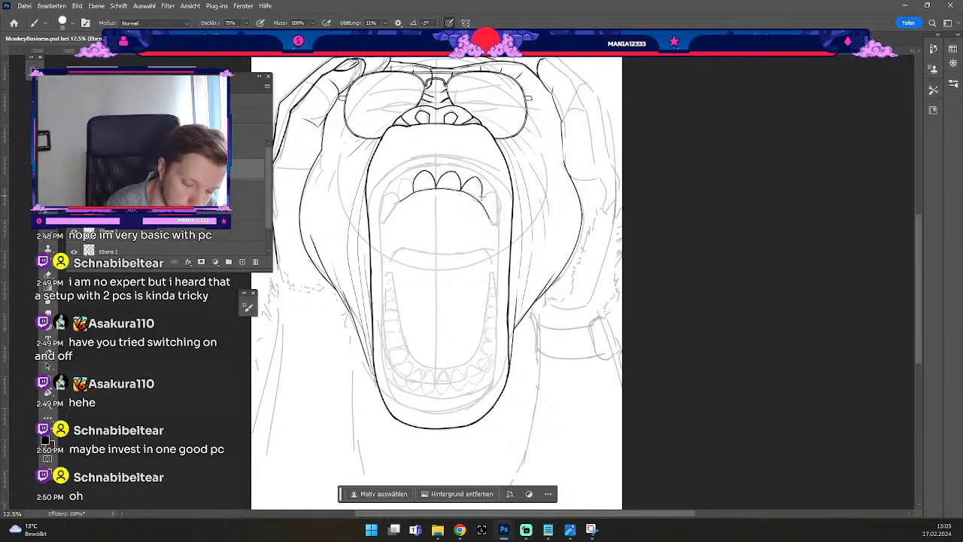
pyautogui.hotkey('ctrl', 'z')
pyautogui.moveTo(479, 186); pyautogui.dragTo(481, 197)
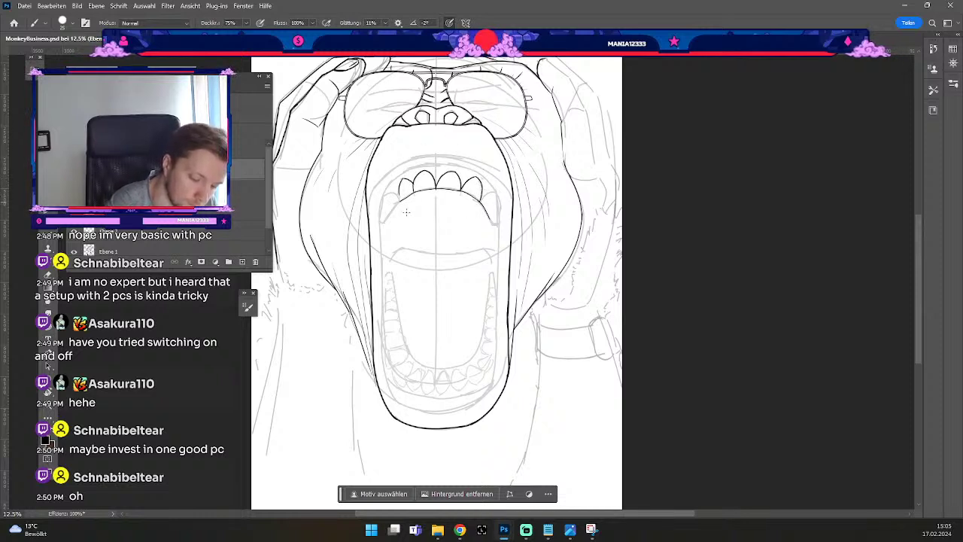
pyautogui.hotkey('ctrl', 'z')
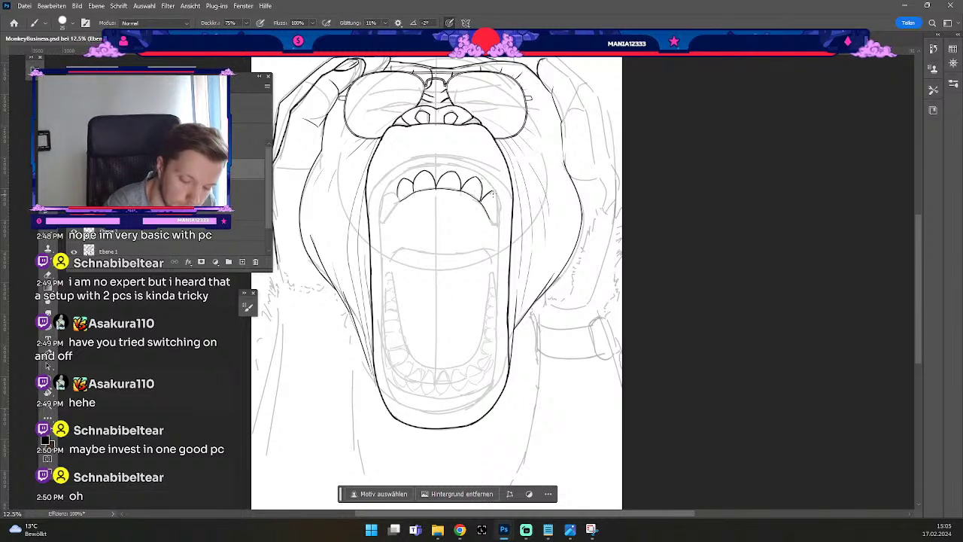
# Ink the long upper canine at the right end of the tooth row, redrawing its outer edge and tip until it fits the sketch.
pyautogui.hotkey('ctrl', 'z')
pyautogui.moveTo(495, 193); pyautogui.dragTo(497, 226)
pyautogui.hotkey('ctrl', 'z')
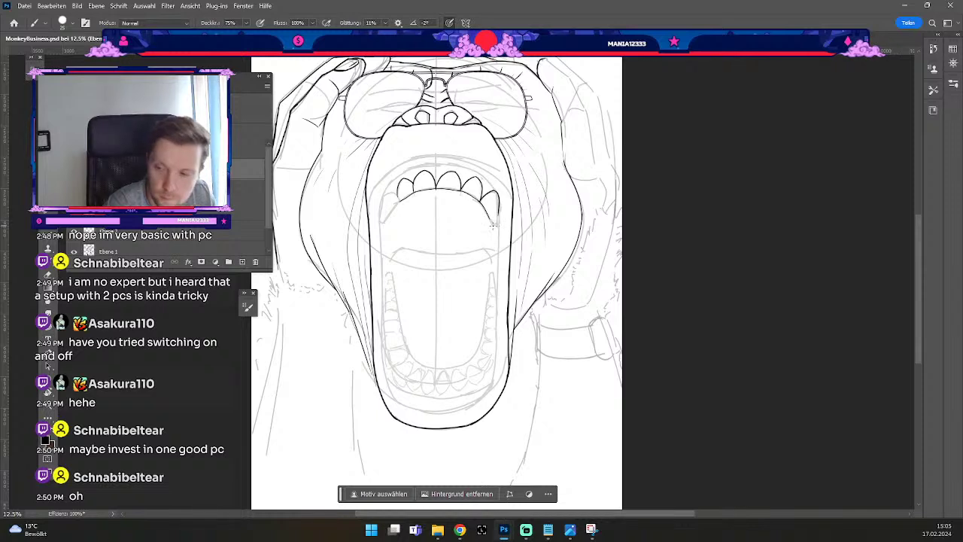
pyautogui.hotkey('ctrl', 'z')
pyautogui.moveTo(496, 193); pyautogui.dragTo(499, 216)
pyautogui.hotkey('ctrl', 'z')
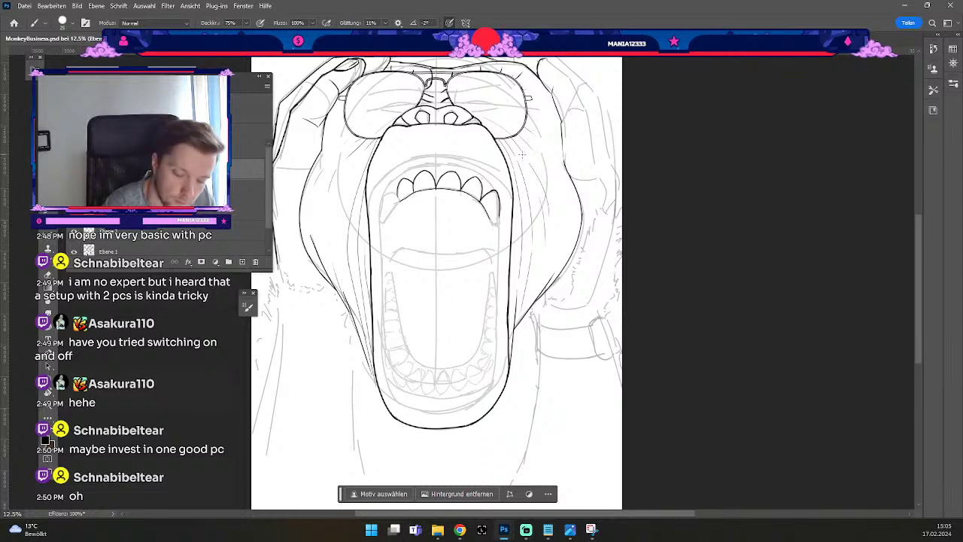
pyautogui.hotkey('ctrl', 'z')
pyautogui.moveTo(481, 201)
pyautogui.mouseDown()
pyautogui.moveTo(494, 225)
pyautogui.moveTo(499, 199)
pyautogui.mouseUp()
pyautogui.hotkey('ctrl', 'z')
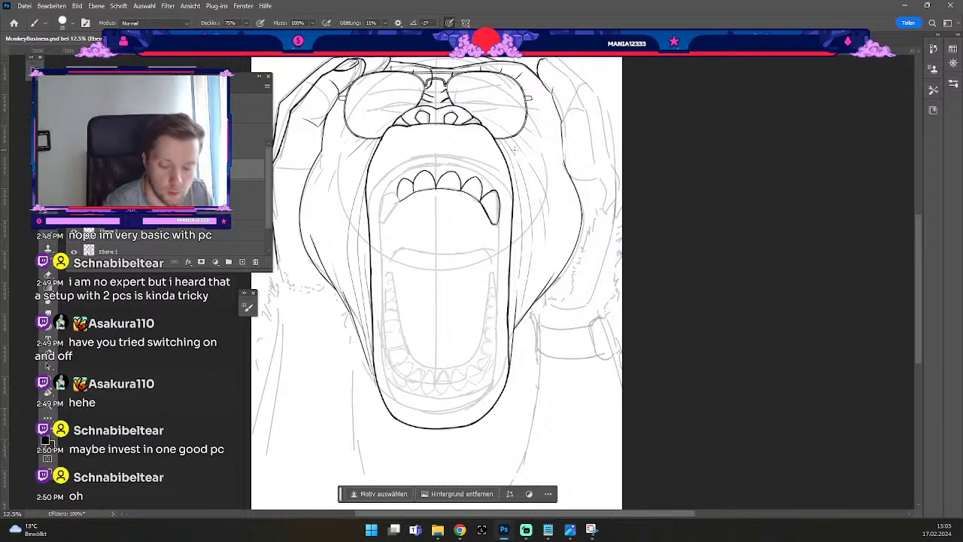
# Ink the upper canine at the left end of the tooth row, from the biting edge to the tip and up its outer side.
pyautogui.moveTo(405, 197)
pyautogui.mouseDown()
pyautogui.moveTo(383, 225)
pyautogui.moveTo(385, 214)
pyautogui.mouseUp()
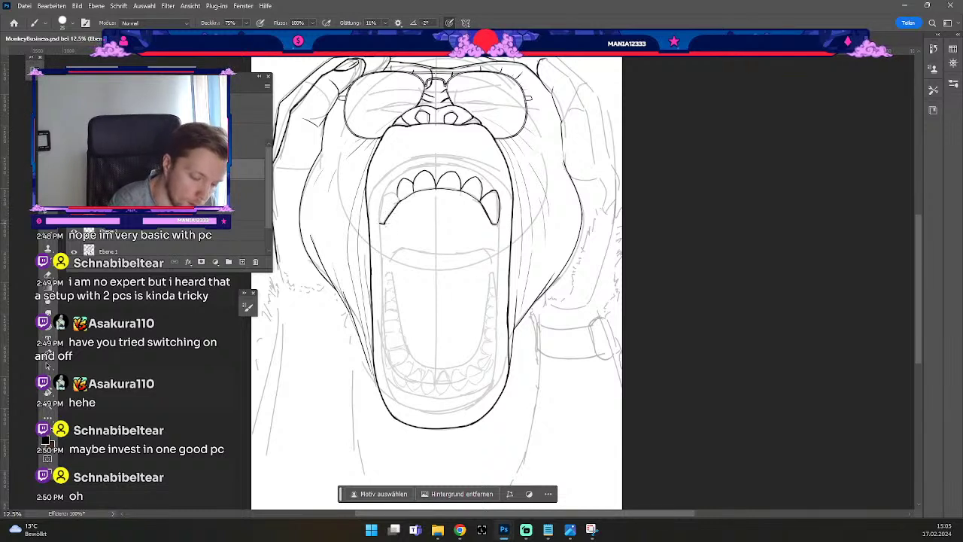
pyautogui.hotkey('ctrl', 'z')
pyautogui.hotkey('ctrl', 'z')
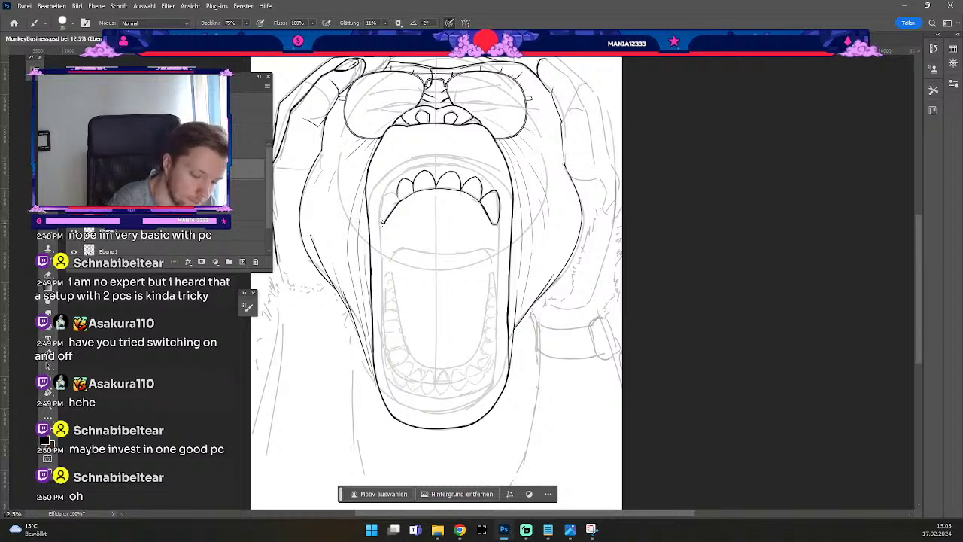
pyautogui.moveTo(383, 223); pyautogui.dragTo(387, 191)
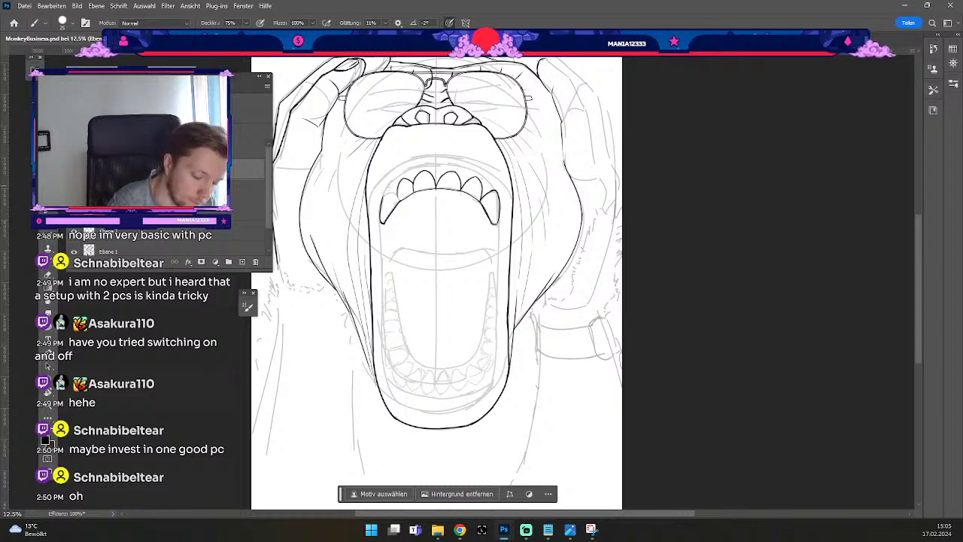
pyautogui.hotkey('ctrl', 'z')
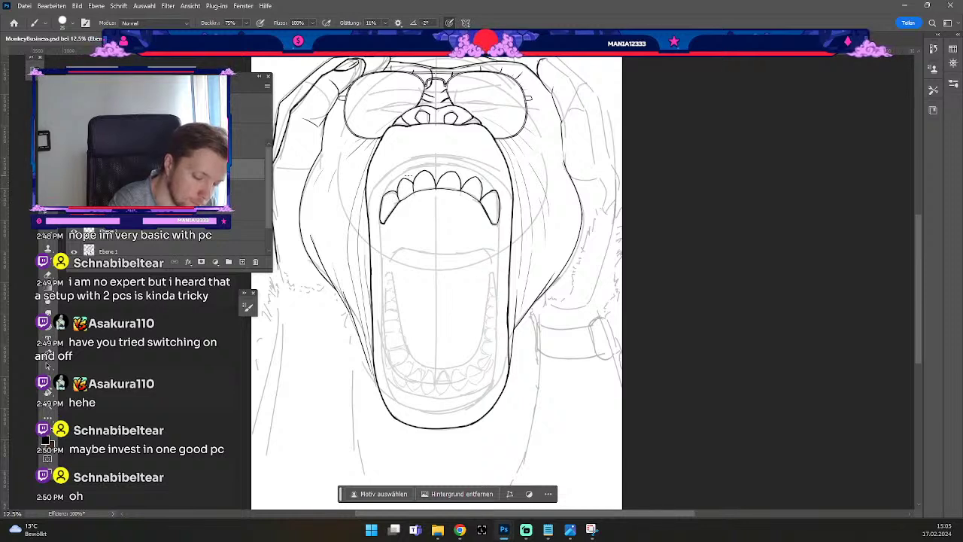
pyautogui.hotkey('ctrl', 'z')
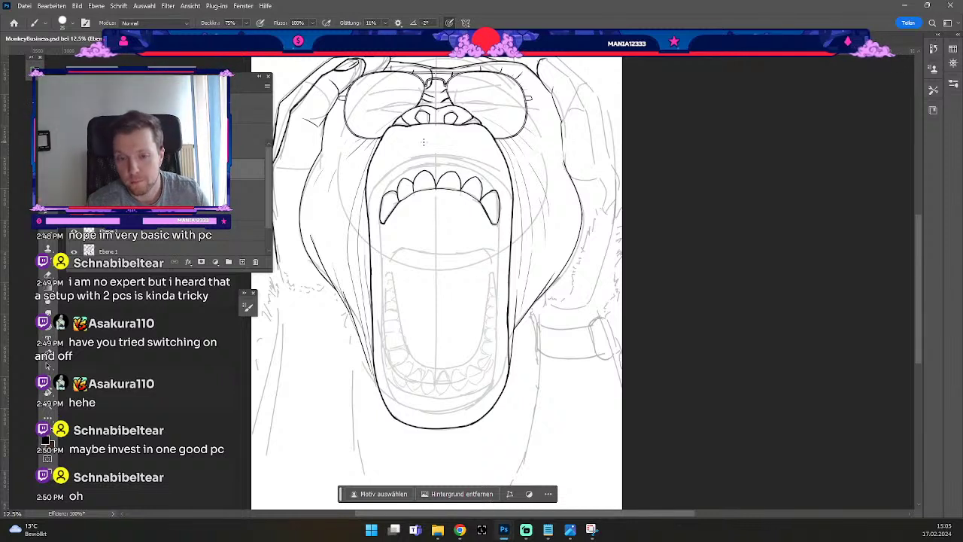
# Start inking the uppermost tooth on the left side of the lower jaw and undo the strokes that miss the sketch.
pyautogui.press('b')
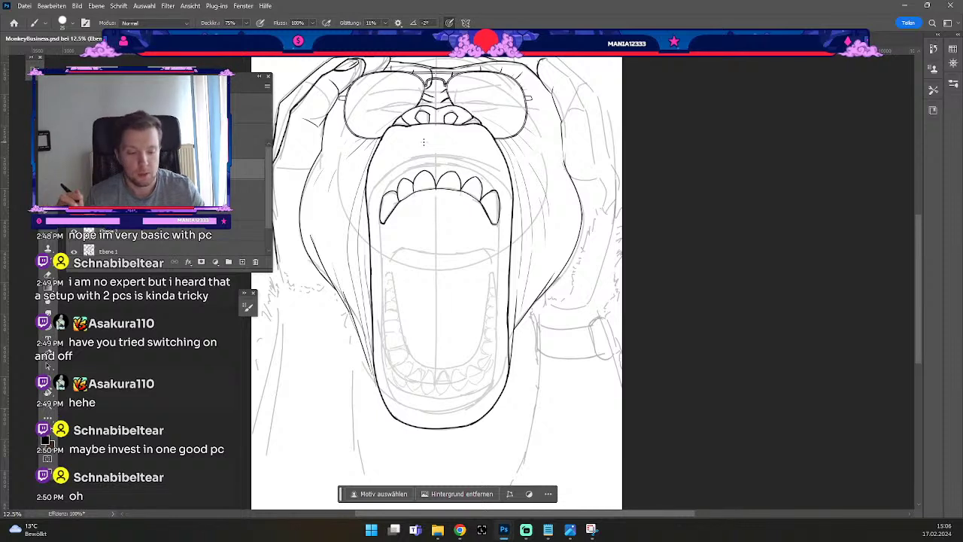
pyautogui.press('b')
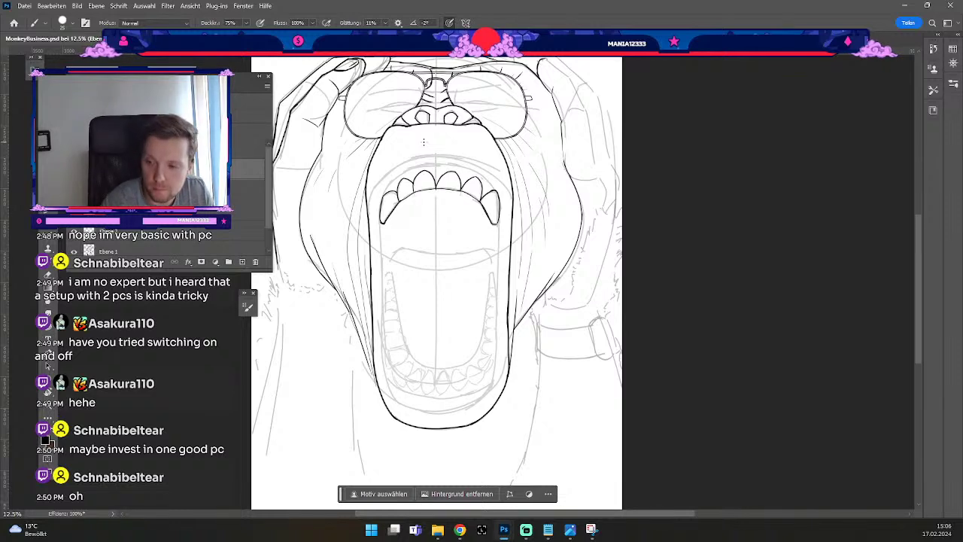
pyautogui.hotkey('ctrl', 'z')
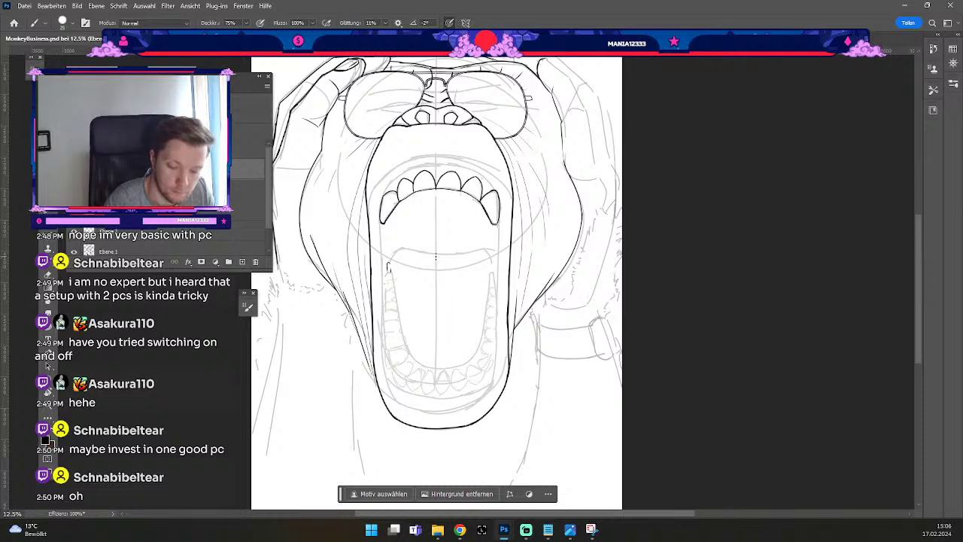
pyautogui.hotkey('ctrl', 'z')
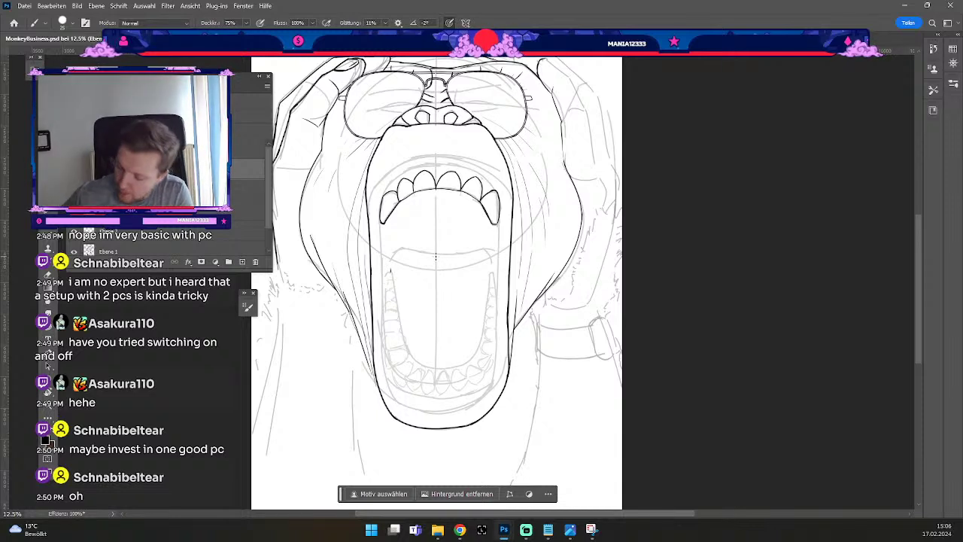
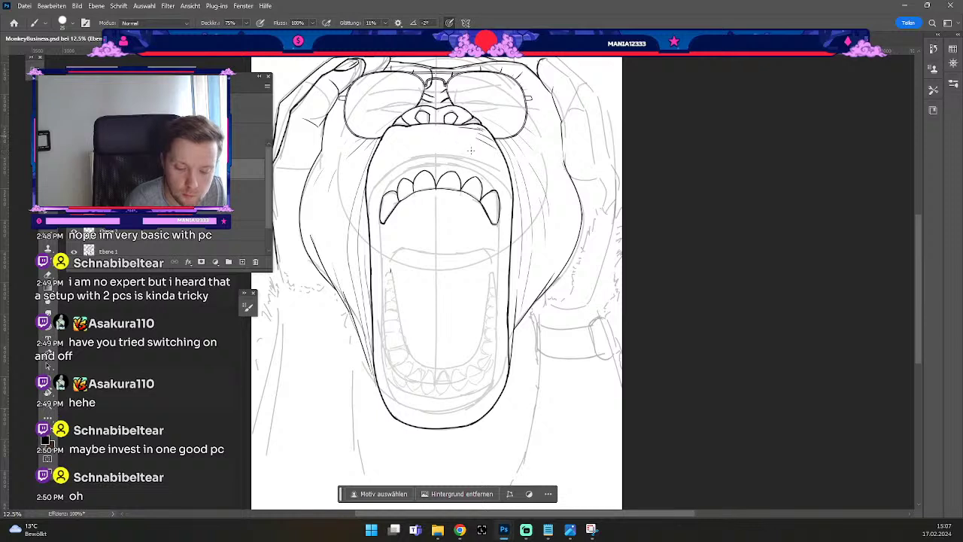
# Ink short wrinkle lines on the upper right of the muzzle with the brush reduced to 20, erasing stray ends and undoing uneven strokes.
pyautogui.hotkey('ctrl', 'z')
pyautogui.hotkey('ctrl', 'z')
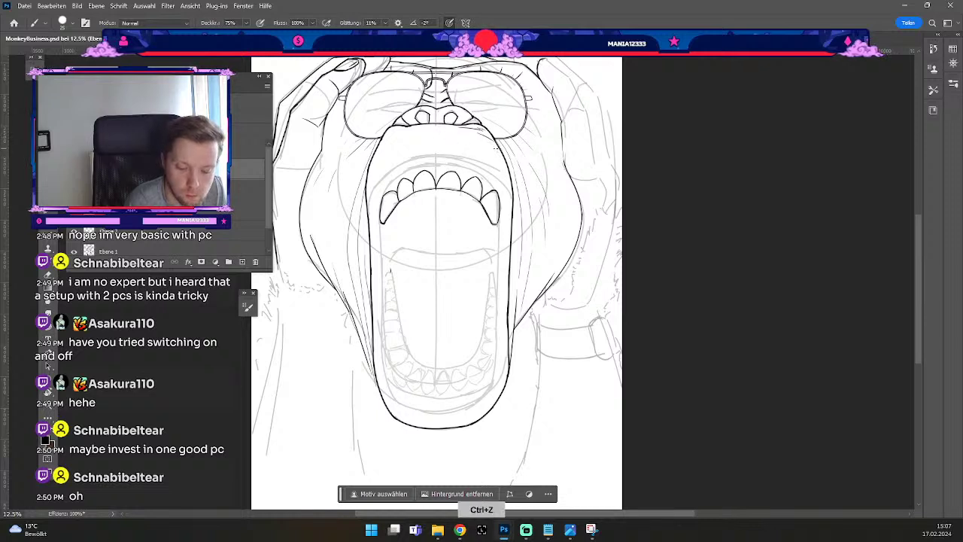
pyautogui.hotkey('ctrl', 'z')
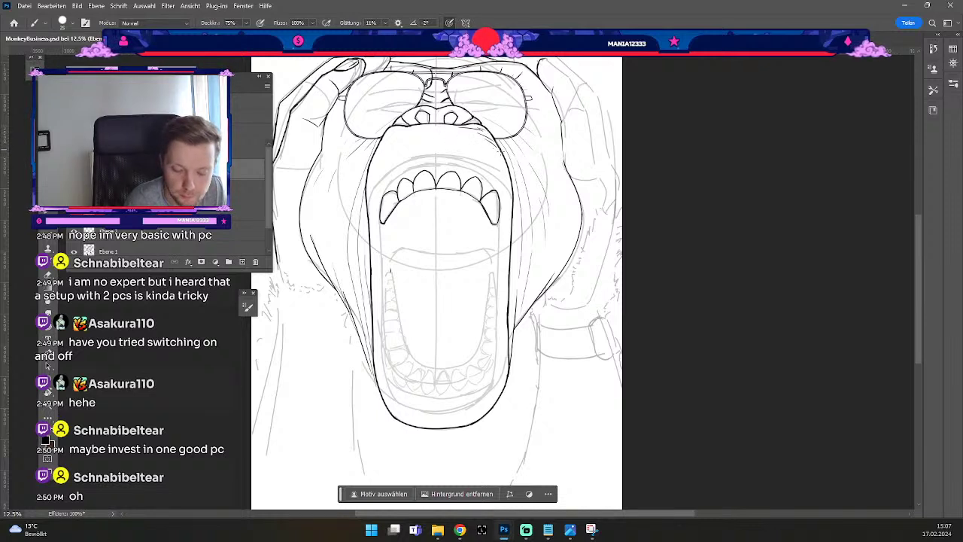
pyautogui.press('ö')
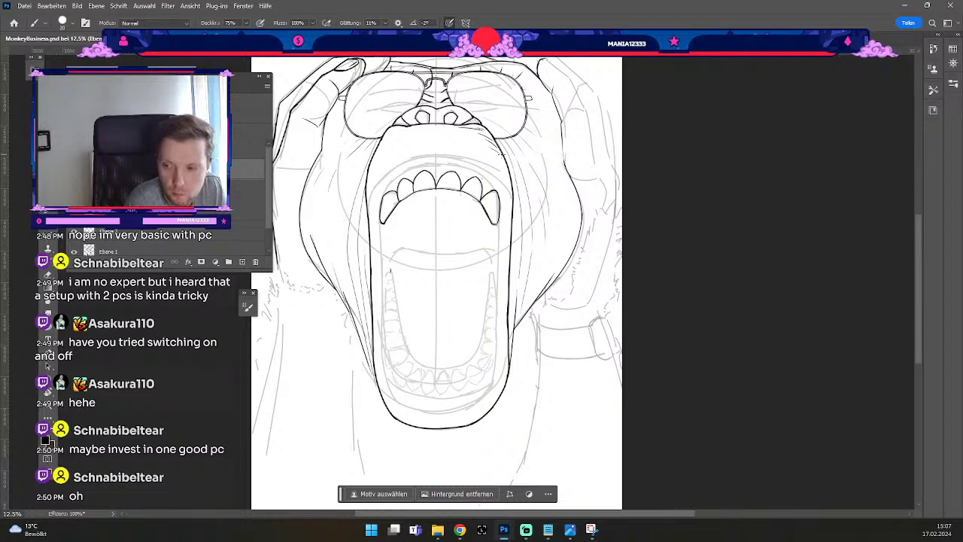
pyautogui.press('e')
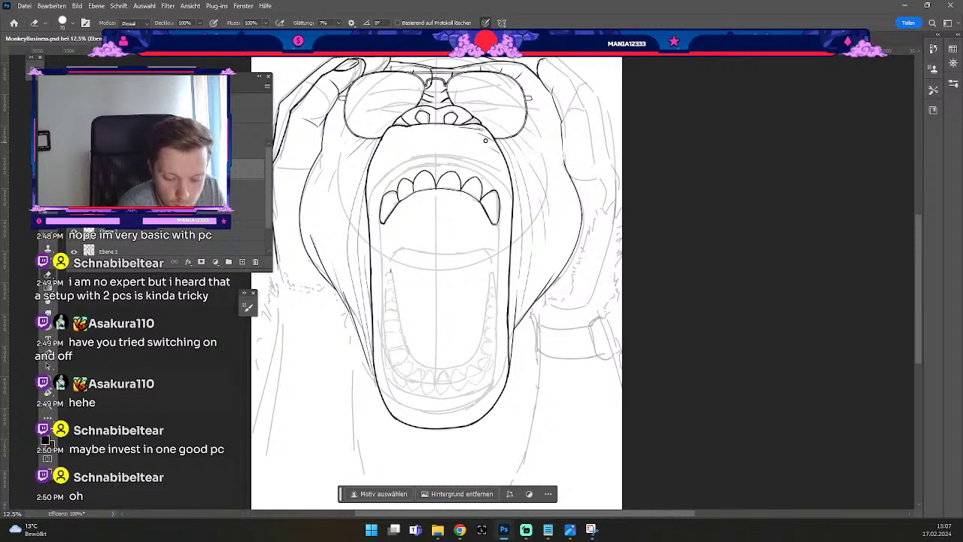
pyautogui.press('b')
pyautogui.hotkey('ctrl', 'z')
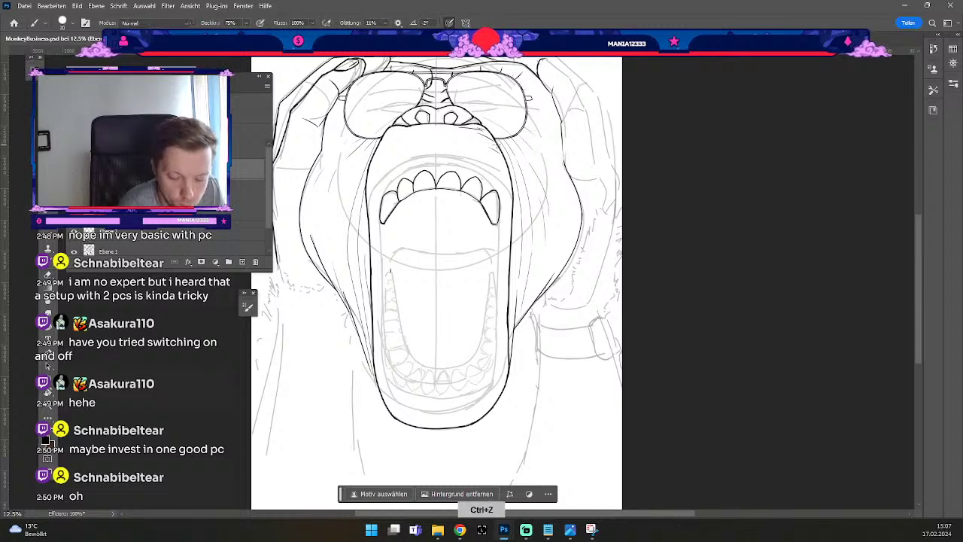
pyautogui.hotkey('ctrl', 'z')
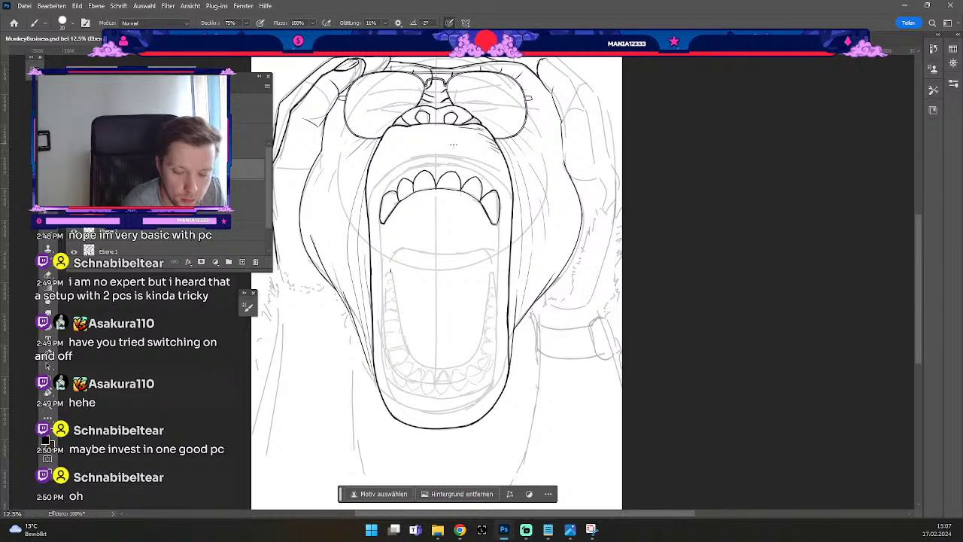
# Trim the muzzle's upper-right wrinkle lines with the eraser and redraw them down along the muzzle's right edge, undoing strokes that miss.
pyautogui.press('e')
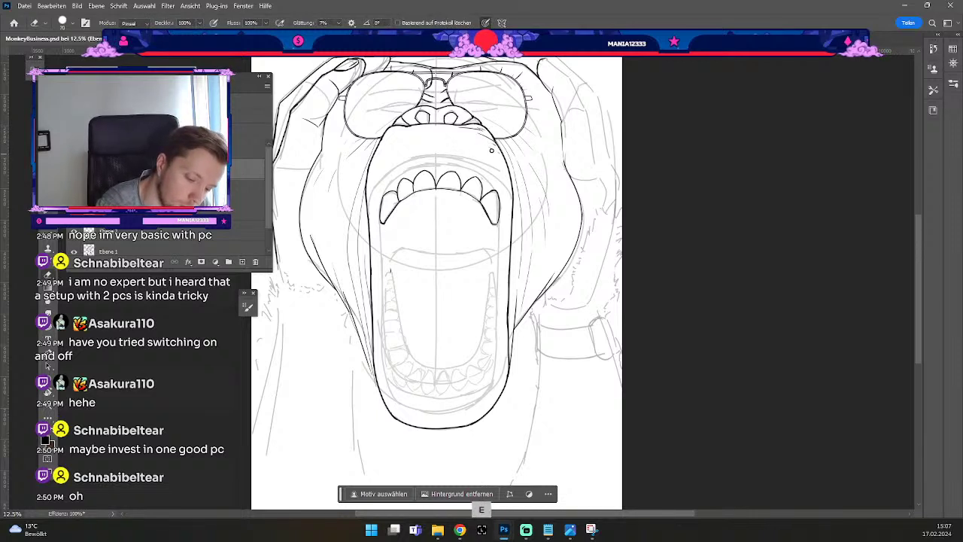
pyautogui.press('b')
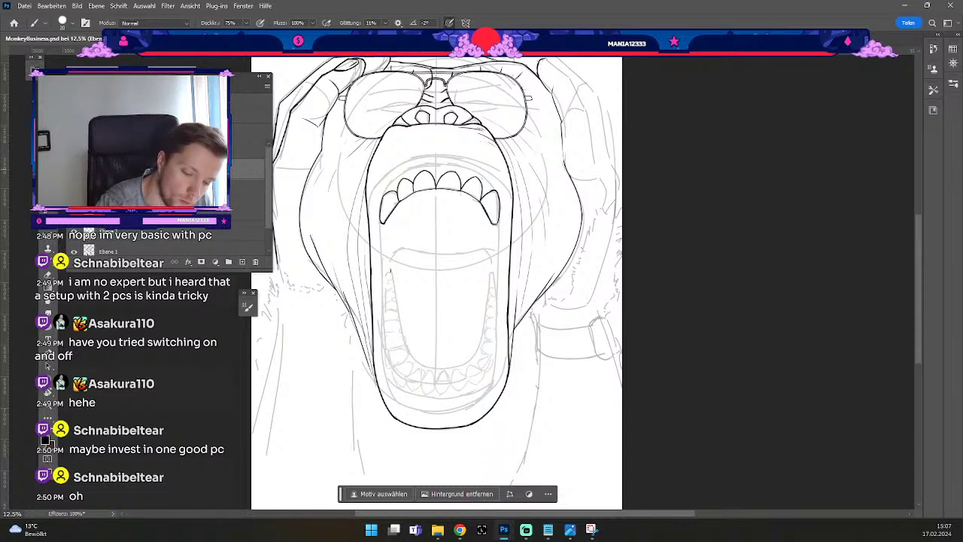
pyautogui.hotkey('ctrl', 'z')
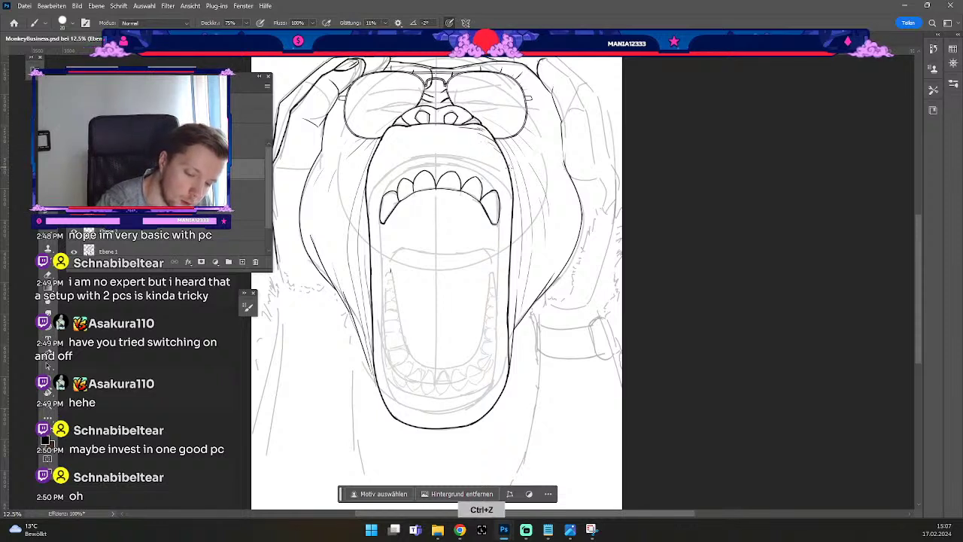
pyautogui.press('b')
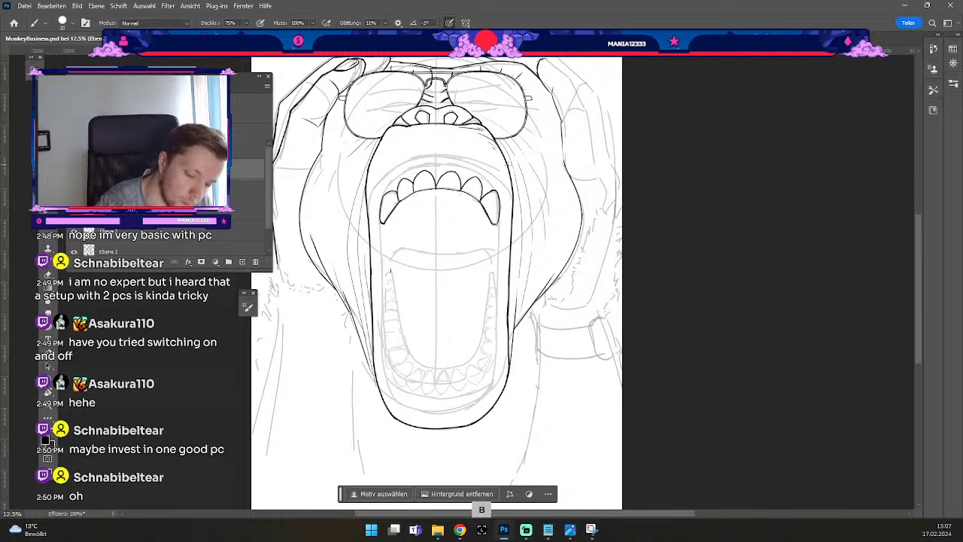
pyautogui.hotkey('ctrl', 'z')
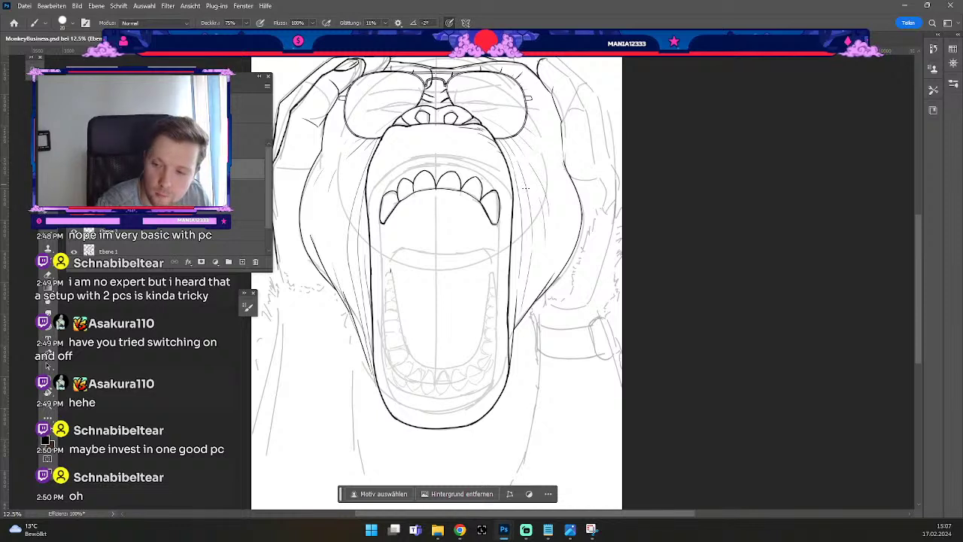
pyautogui.hotkey('ctrl', 'z')
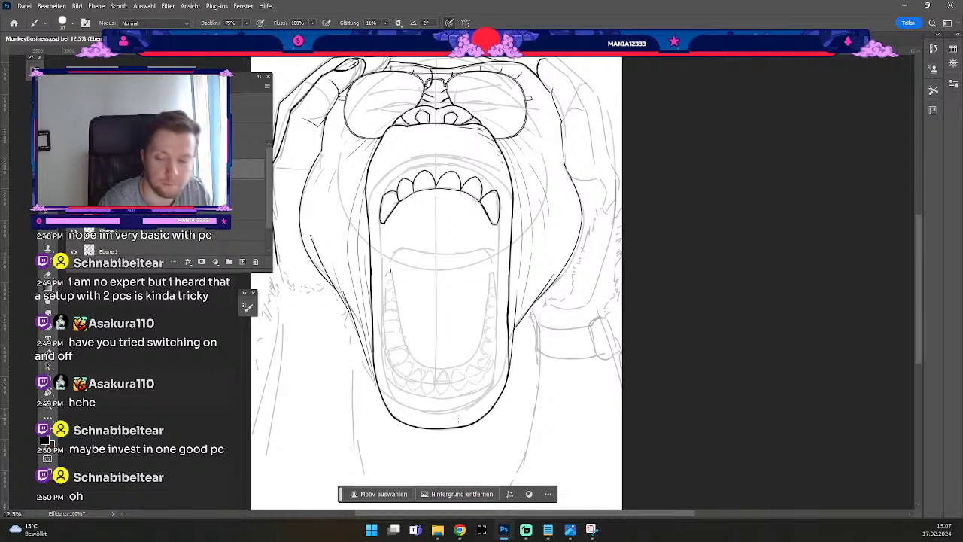
# Clean up the ends of the wrinkle lines on the muzzle's upper right using a smaller eraser.
pyautogui.press('e')
pyautogui.press('odiaeresis')
pyautogui.press('#')
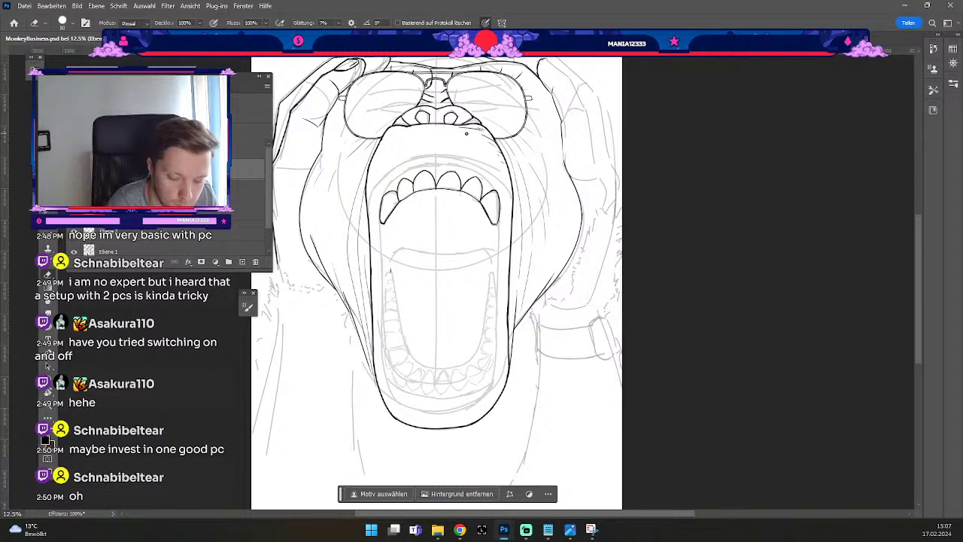
pyautogui.hotkey('ctrl', 'z')
pyautogui.press('e')
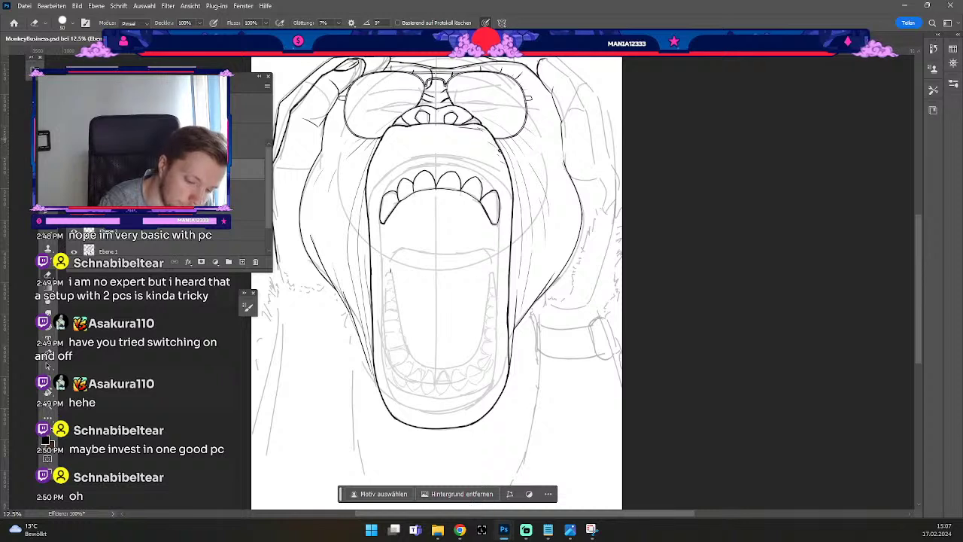
pyautogui.press('odiaeresis')
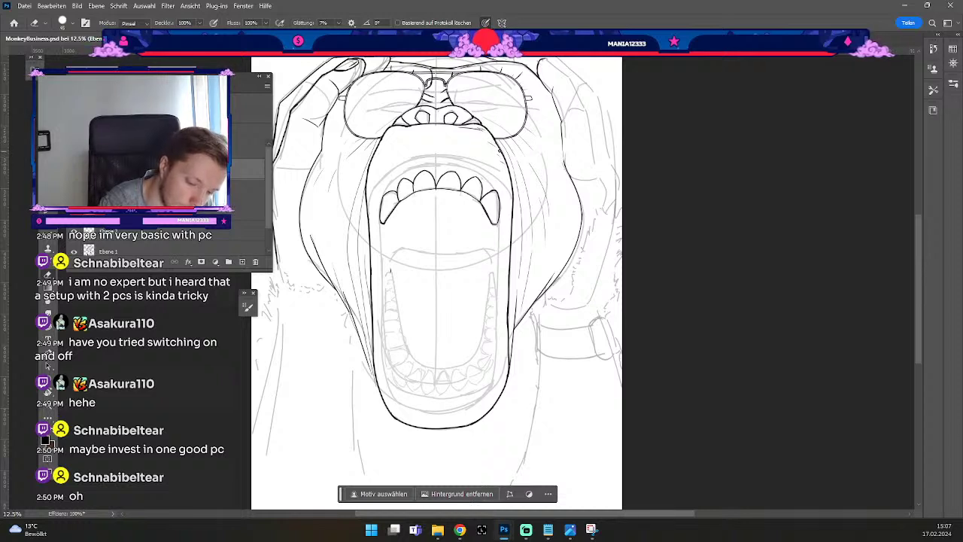
pyautogui.press('b')
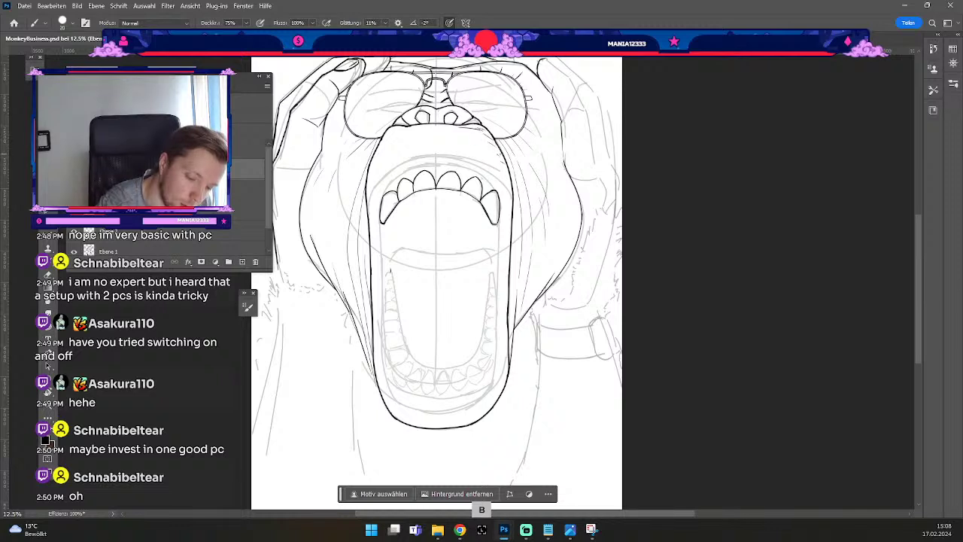
# Redraw the short wrinkle strokes along the muzzle's right edge, undoing uneven attempts and erasing leftover marks.
pyautogui.hotkey('ctrl', 'z')
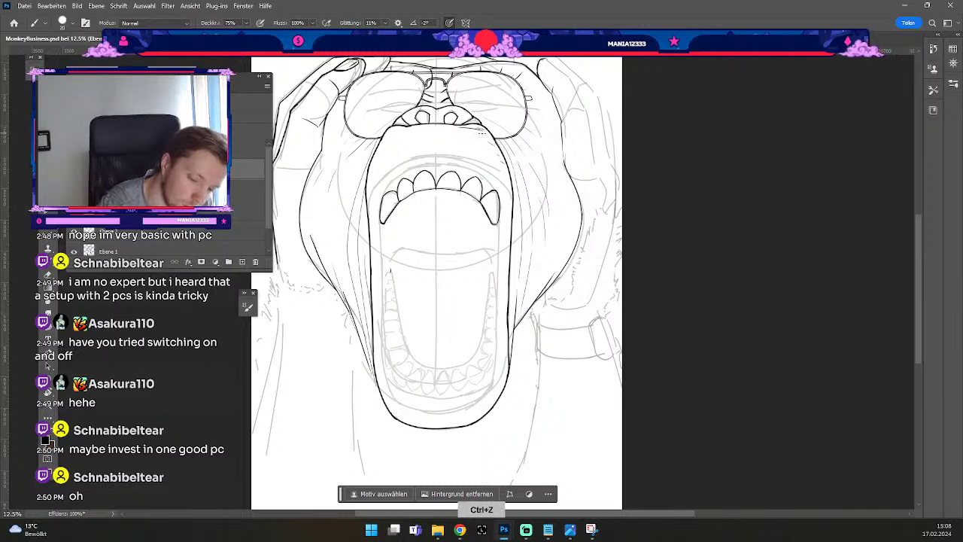
pyautogui.hotkey('ctrl', 'z')
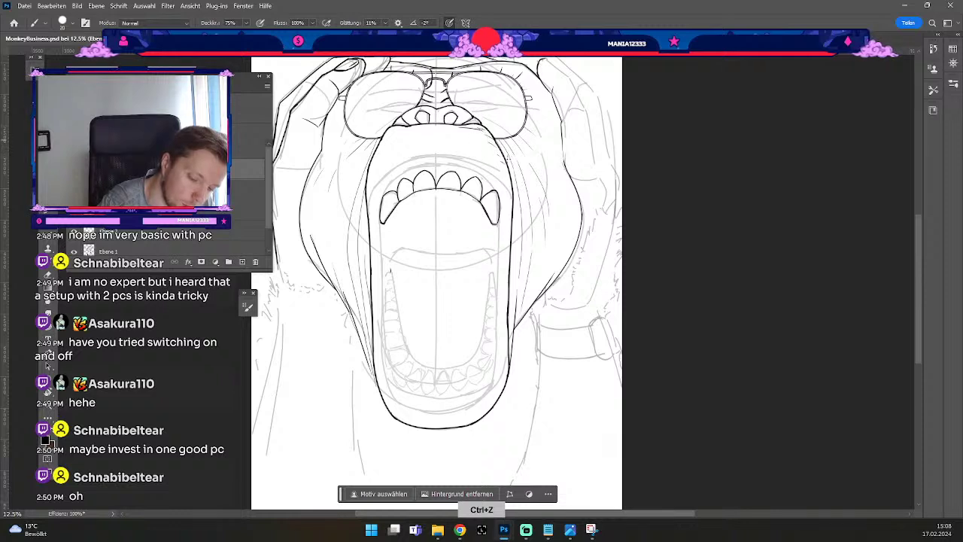
pyautogui.hotkey('ctrl', 'z')
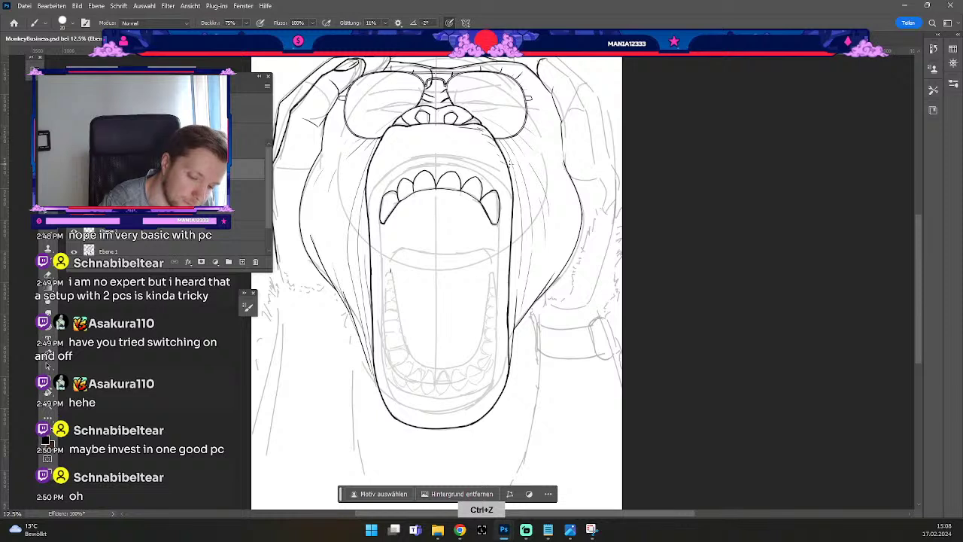
pyautogui.hotkey('ctrl', 'z')
pyautogui.hotkey('ctrl', 'z')
pyautogui.hotkey('ctrl', 'z')
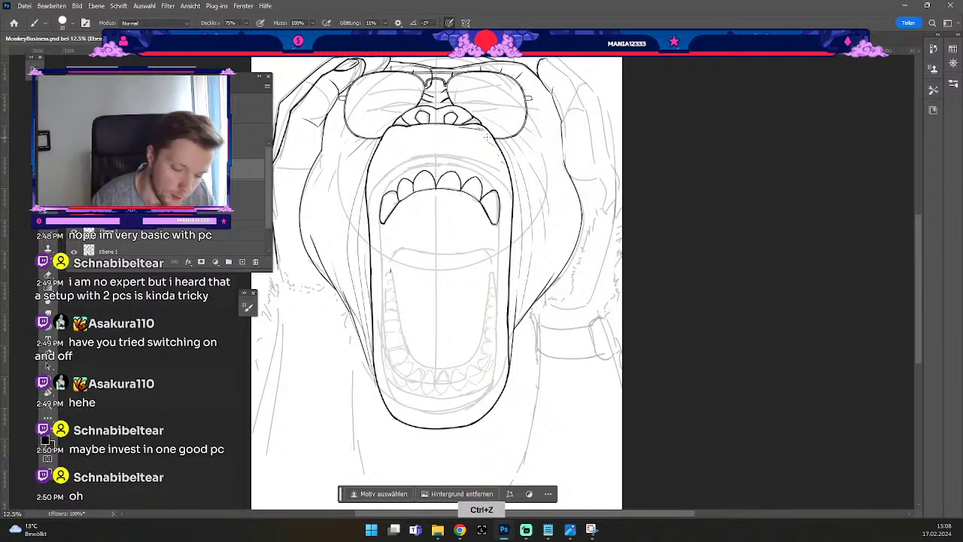
pyautogui.press('e')
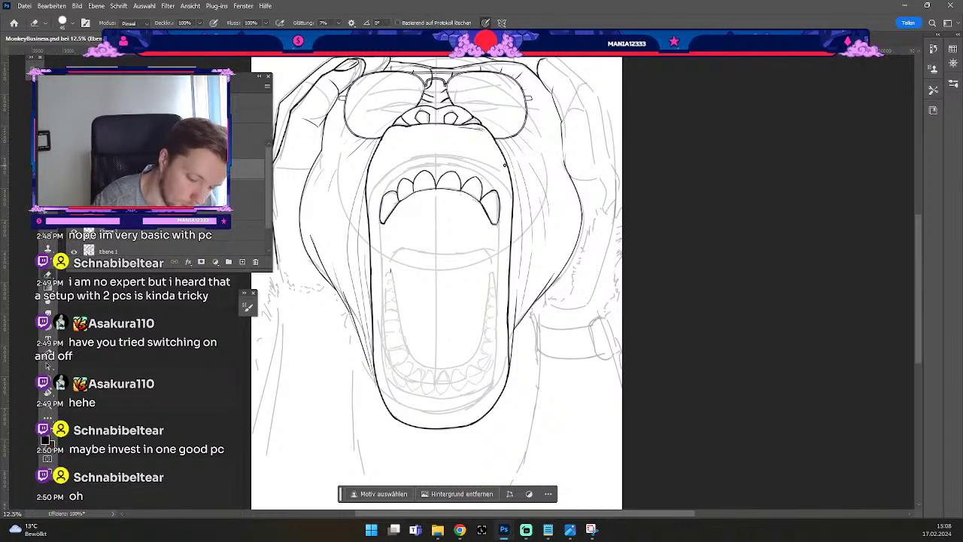
# Rotate the canvas view sideways and ink fine wrinkles at the muzzle's upper-right edge with brush size 15, undoing strokes that miss.
pyautogui.press('r')
pyautogui.moveTo(366, 341)
pyautogui.mouseDown()
pyautogui.moveTo(386, 363)
pyautogui.moveTo(464, 393)
pyautogui.moveTo(531, 368)
pyautogui.mouseUp()
pyautogui.press('b')
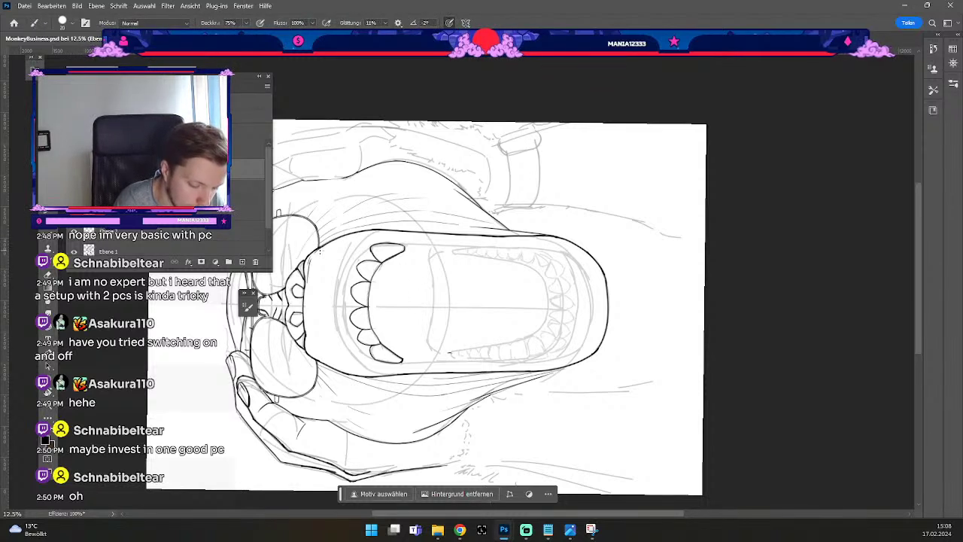
pyautogui.press('odiaeresis')
pyautogui.press('#')
pyautogui.hotkey('ctrl', 'z')
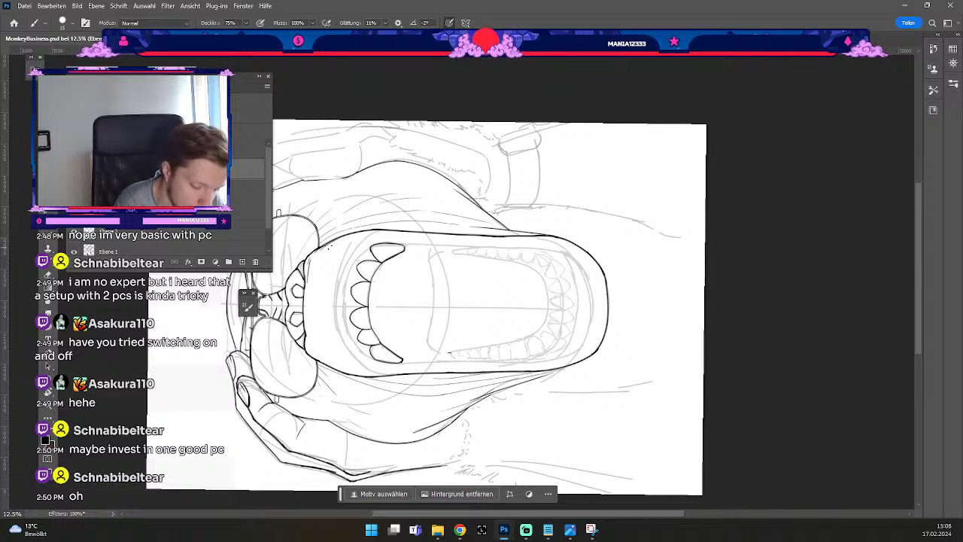
pyautogui.hotkey('ctrl', 'z')
pyautogui.hotkey('ctrl', 'z')
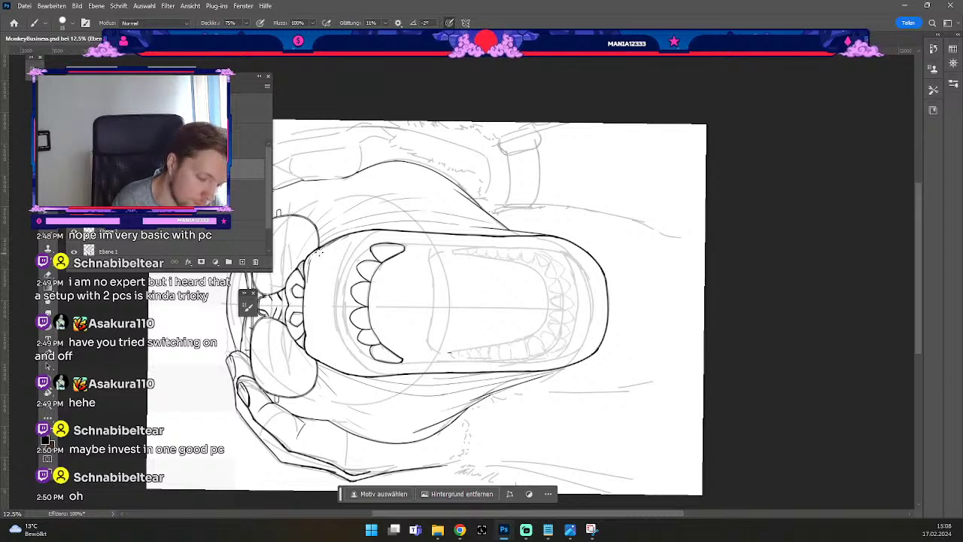
pyautogui.hotkey('ctrl', 'z')
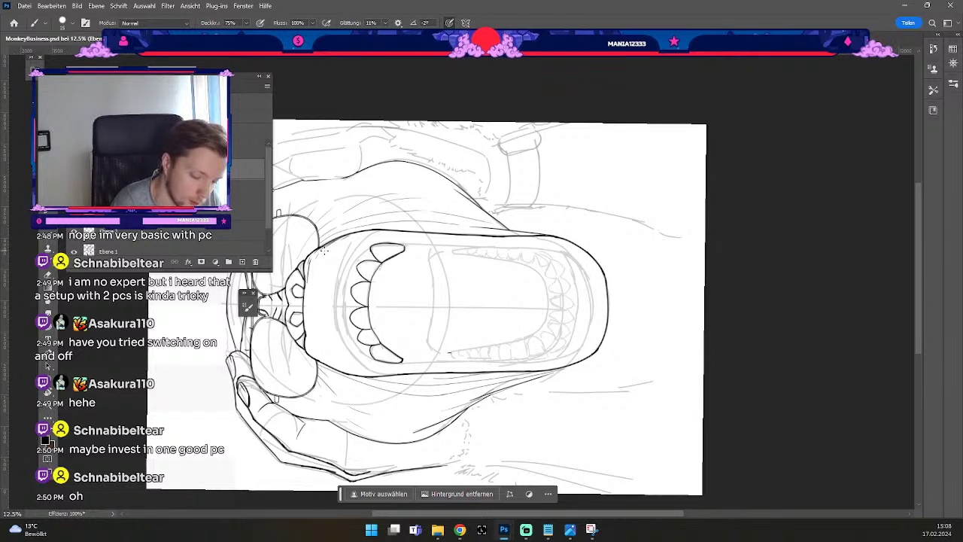
pyautogui.hotkey('ctrl', 'z')
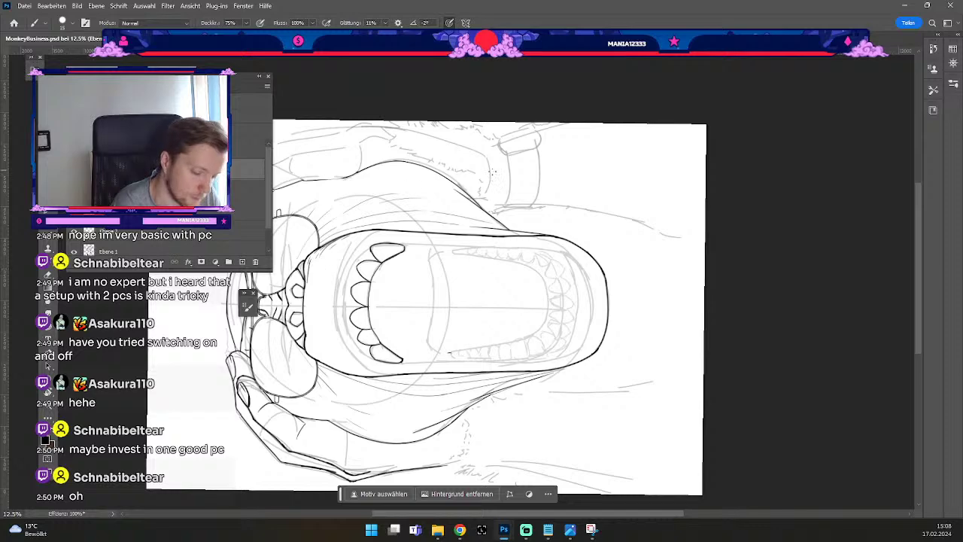
# Reset the canvas rotation to upright and touch up the wrinkle lines inside the muzzle's right edge with brush and eraser.
pyautogui.press('Escape')
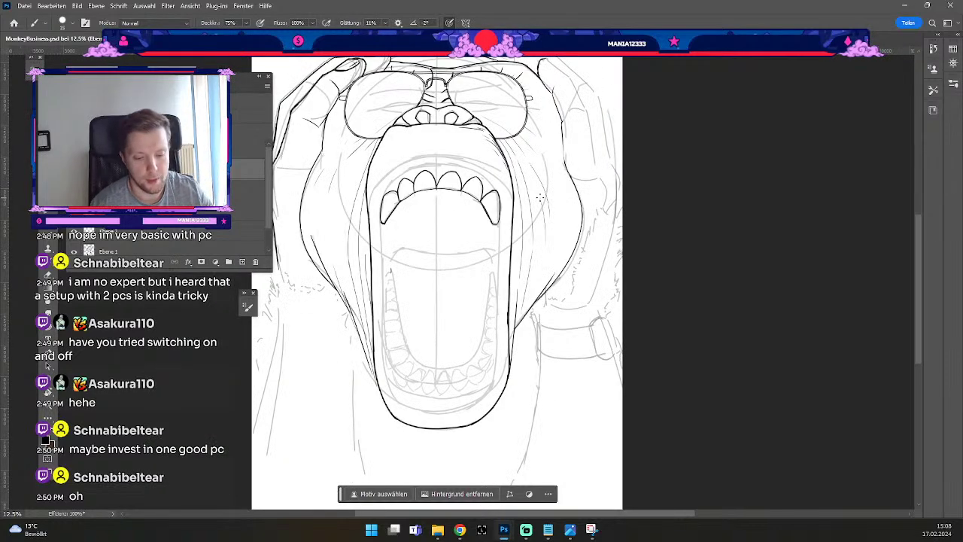
pyautogui.press('b')
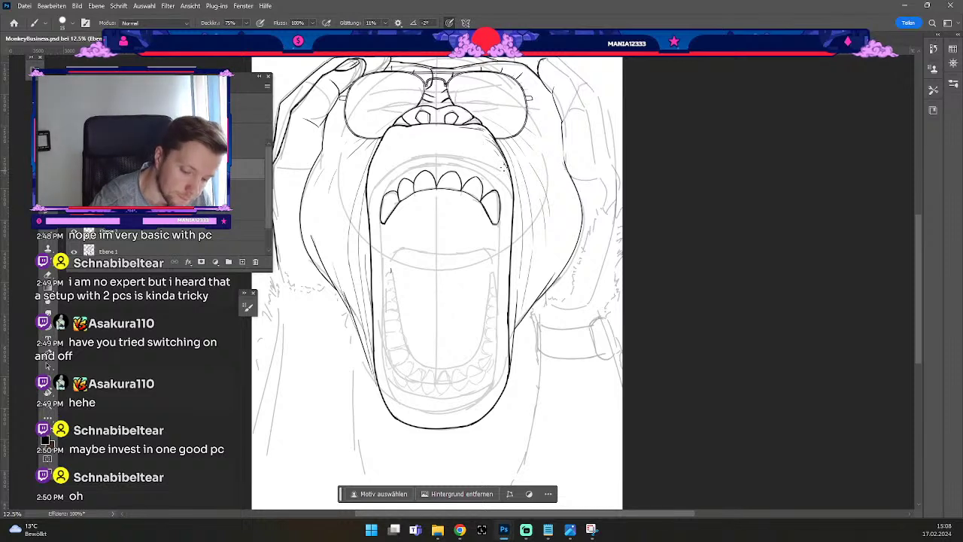
pyautogui.press('e')
pyautogui.press('b')
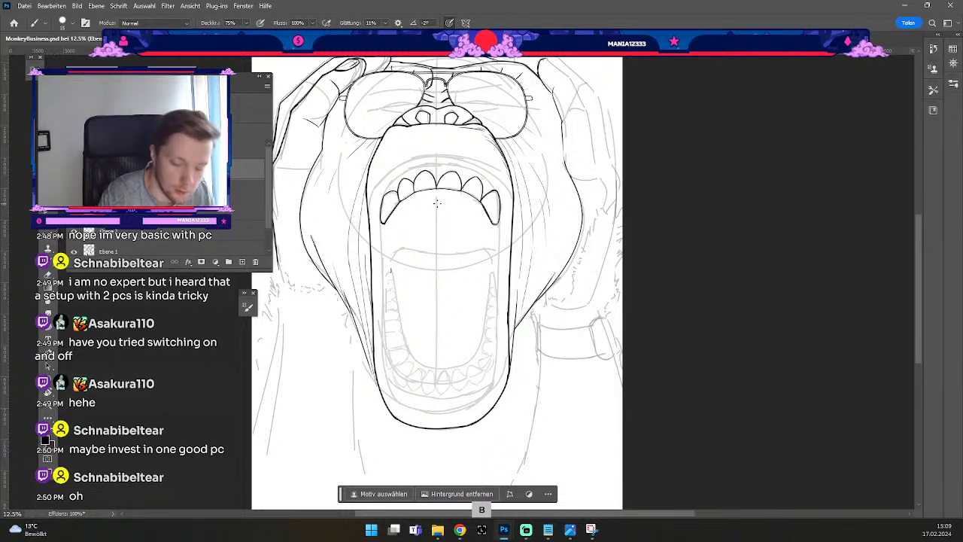
# Ink matching wrinkle lines on the upper left of the muzzle below the nose, undoing uneven strokes and raising the brush size to 20.
pyautogui.hotkey('ctrl', 'z')
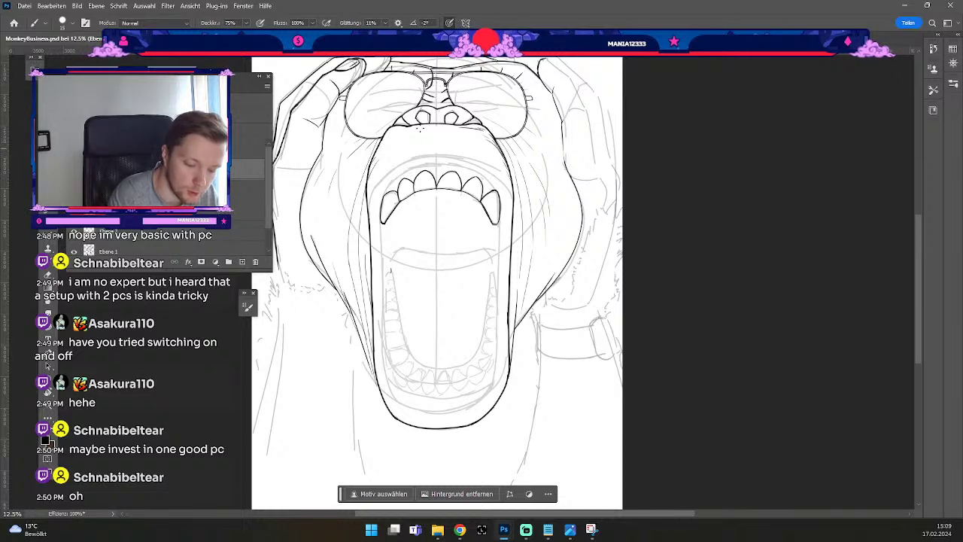
pyautogui.hotkey('ctrl', 'z')
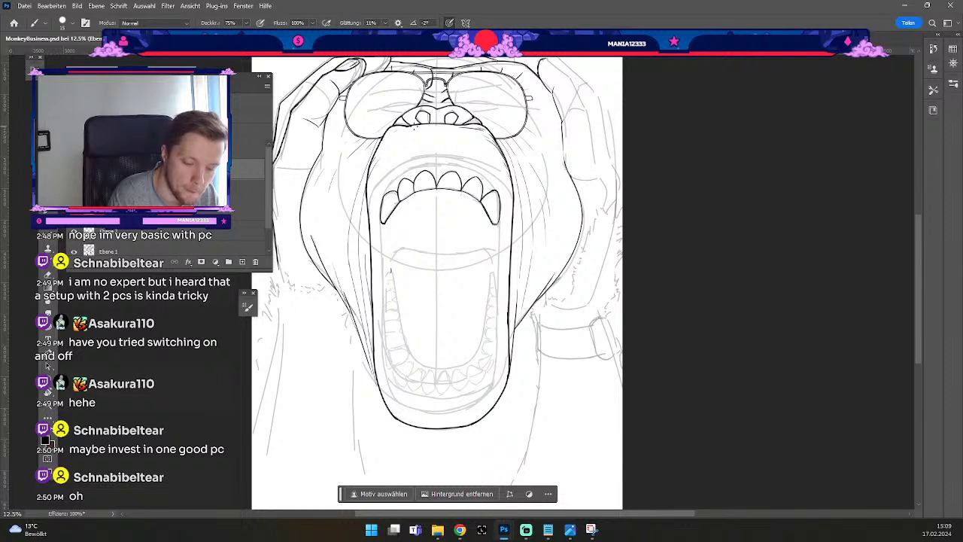
pyautogui.hotkey('ctrl', 'z')
pyautogui.press(']')
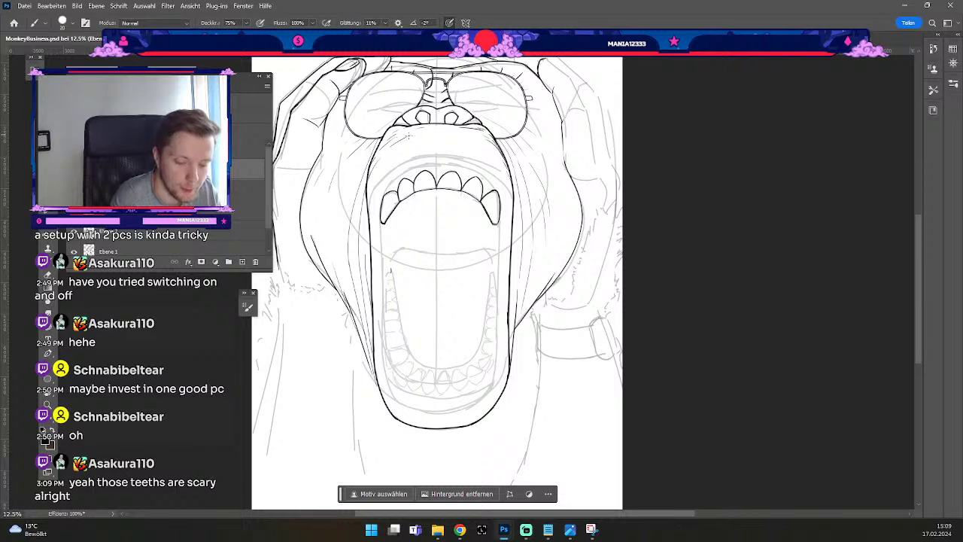
pyautogui.press('b')
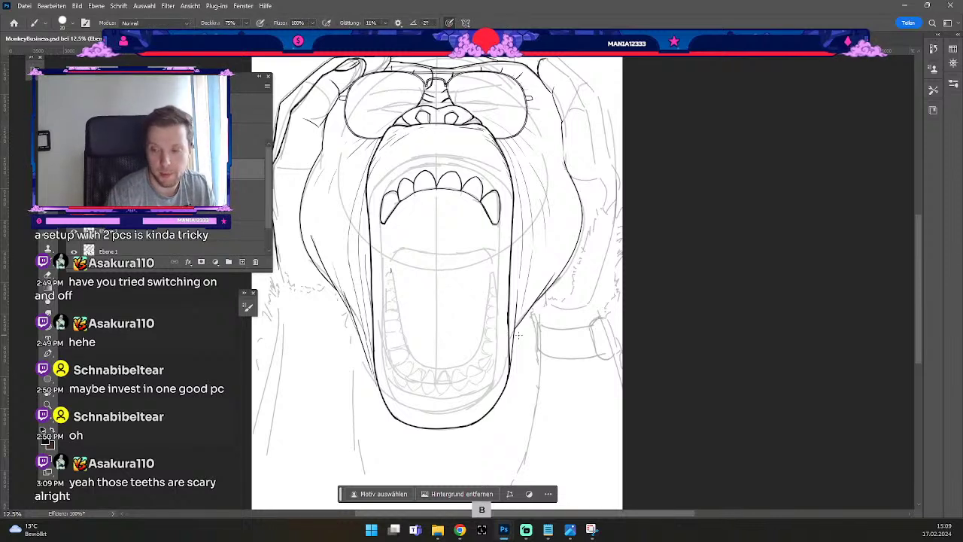
# Erase stray marks around the inked face lines, resume inking with the brush and undo the last stroke.
pyautogui.press('e')
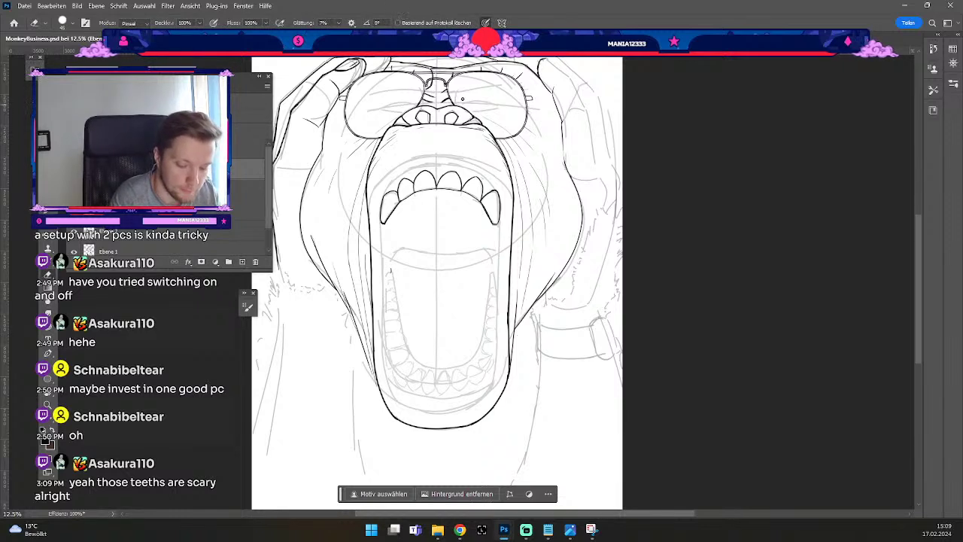
pyautogui.press('b')
pyautogui.hotkey('ctrl', 'z')
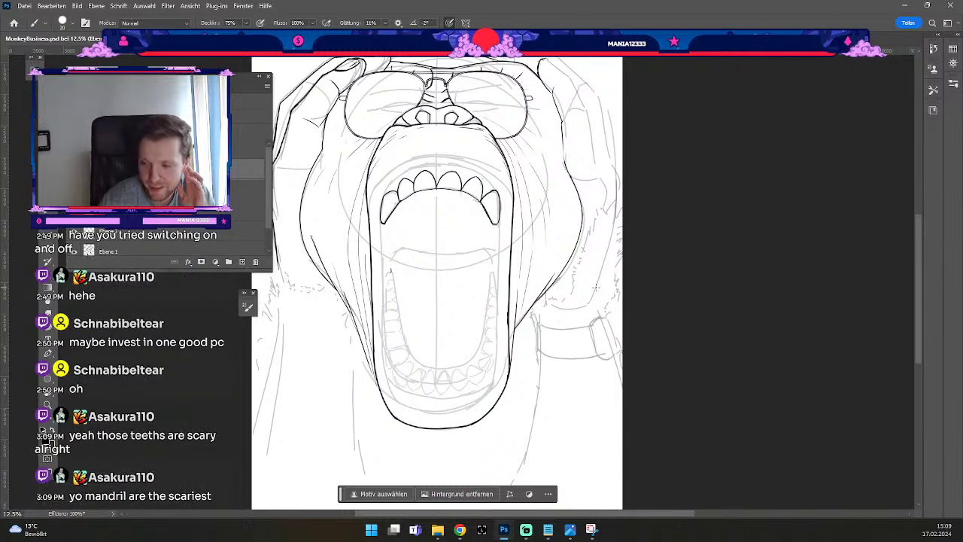
# Ink short curved lines at both rear ends of the sketched lower teeth row, undoing strokes that miss and touching up with the eraser.
pyautogui.press('b')
pyautogui.moveTo(391, 271); pyautogui.dragTo(404, 253)
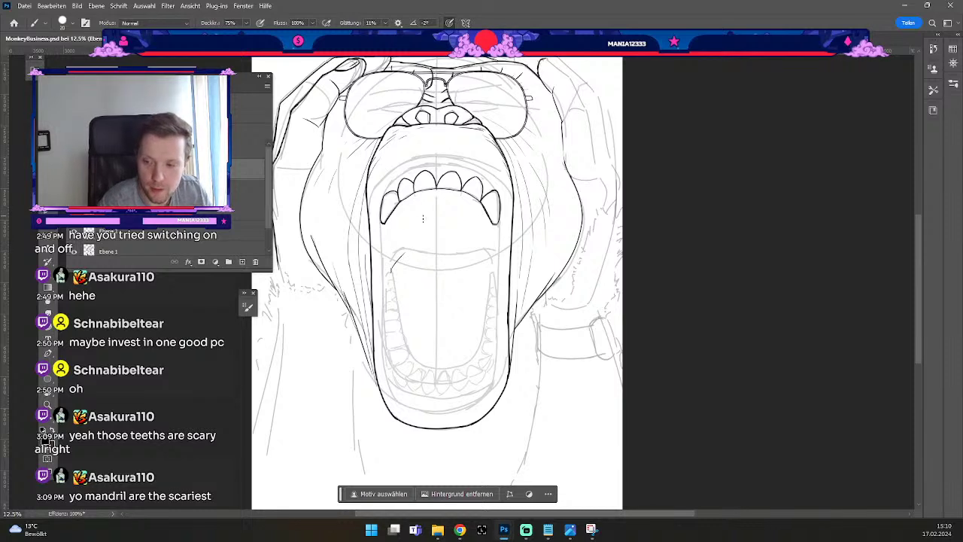
pyautogui.hotkey('ctrl', 'z')
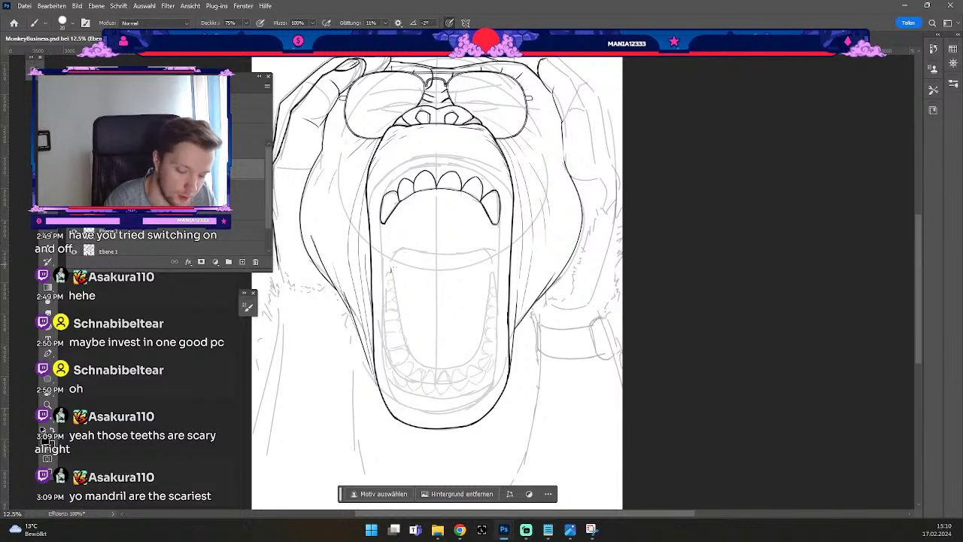
pyautogui.hotkey('ctrl', 'z')
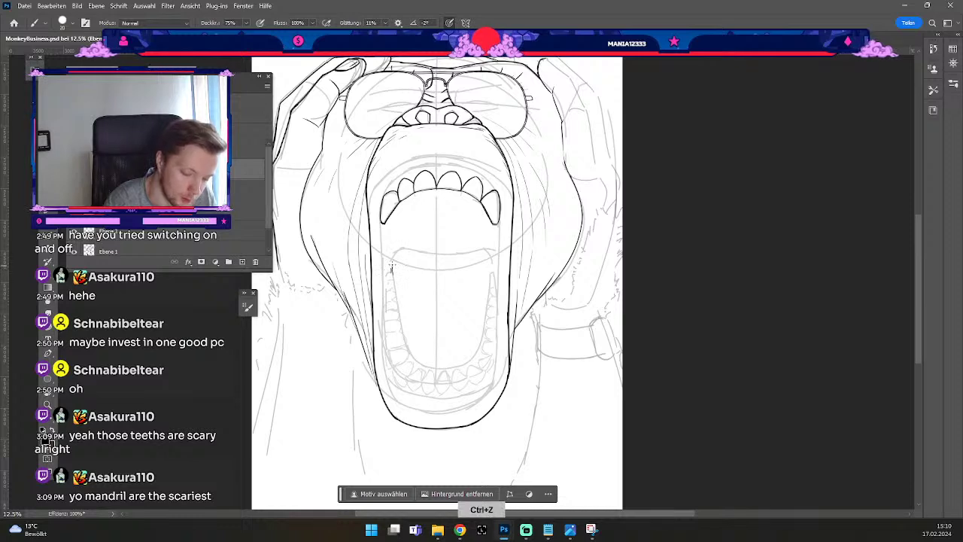
pyautogui.hotkey('ctrl', 'z')
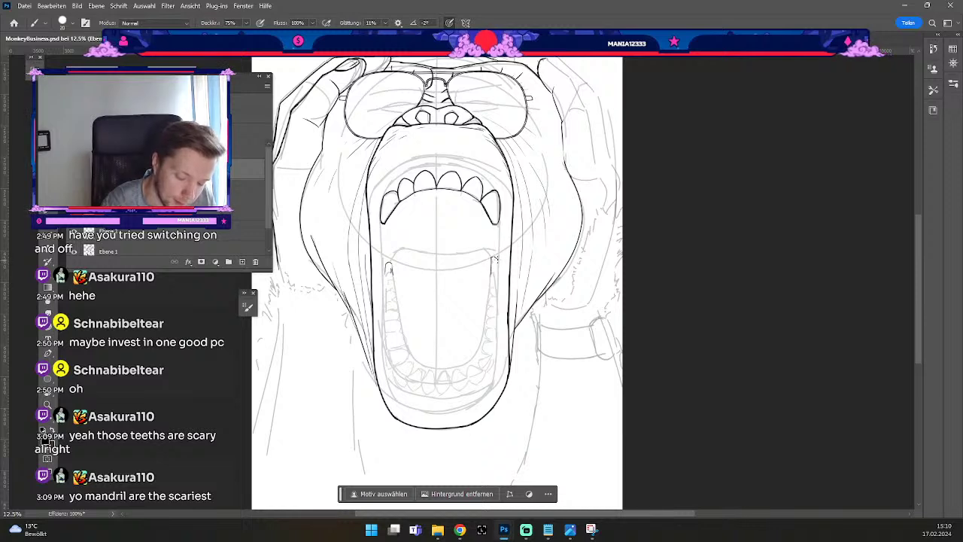
pyautogui.hotkey('ctrl', 'z')
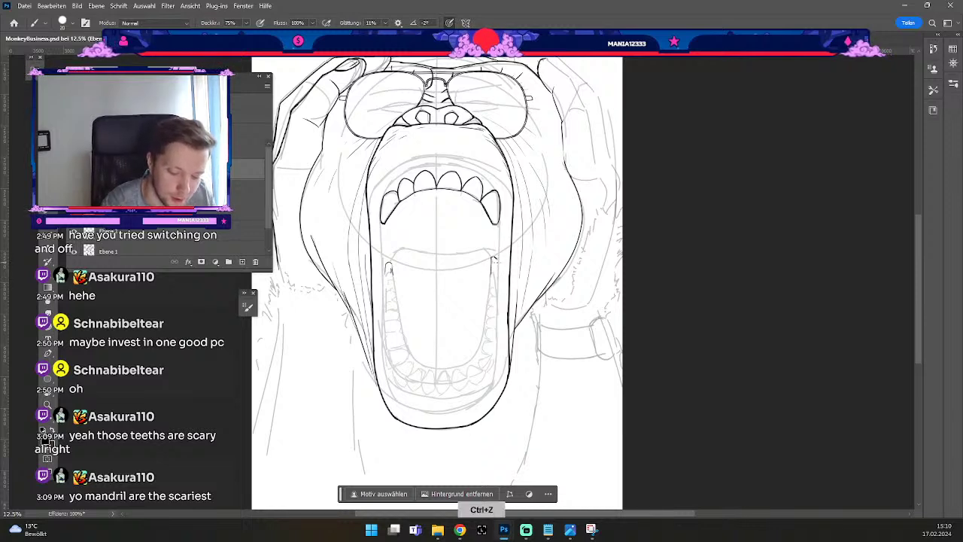
pyautogui.press('e')
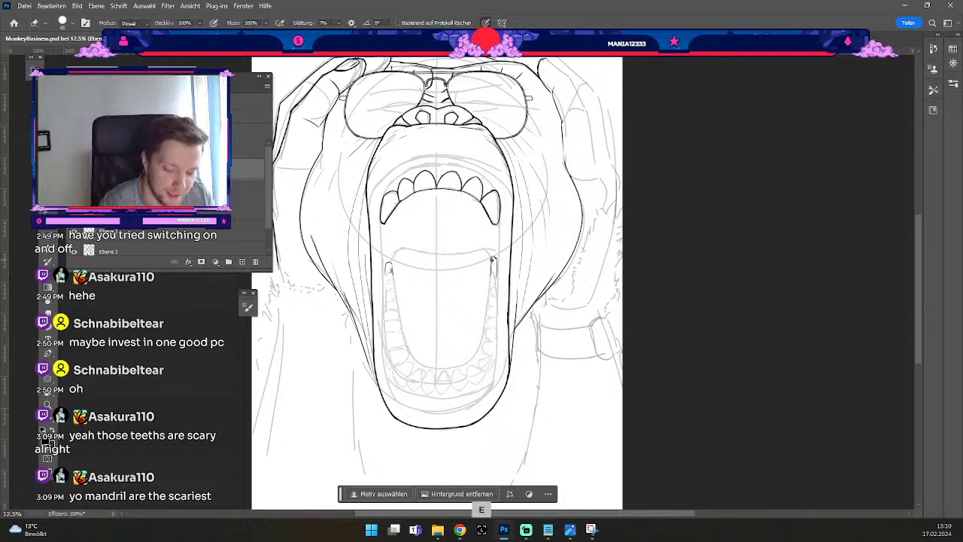
pyautogui.press('b')
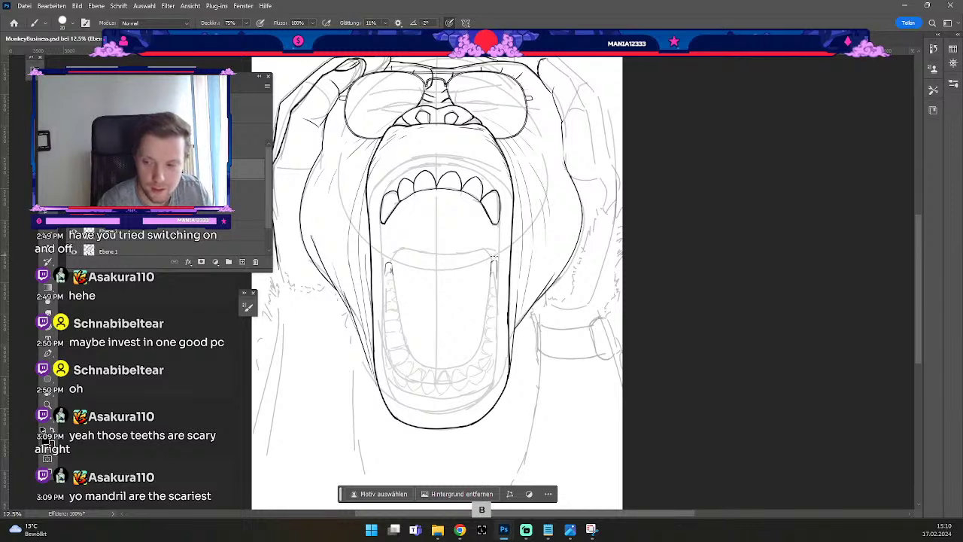
# Ink the tongue's upper edge from the left jaw end across to the right one, undoing uneven strokes.
pyautogui.moveTo(389, 262)
pyautogui.mouseDown()
pyautogui.moveTo(411, 253)
pyautogui.moveTo(444, 261)
pyautogui.moveTo(466, 300)
pyautogui.moveTo(394, 252)
pyautogui.moveTo(426, 255)
pyautogui.mouseUp()
pyautogui.hotkey('ctrl', 'z')
pyautogui.hotkey('ctrl', 'z')
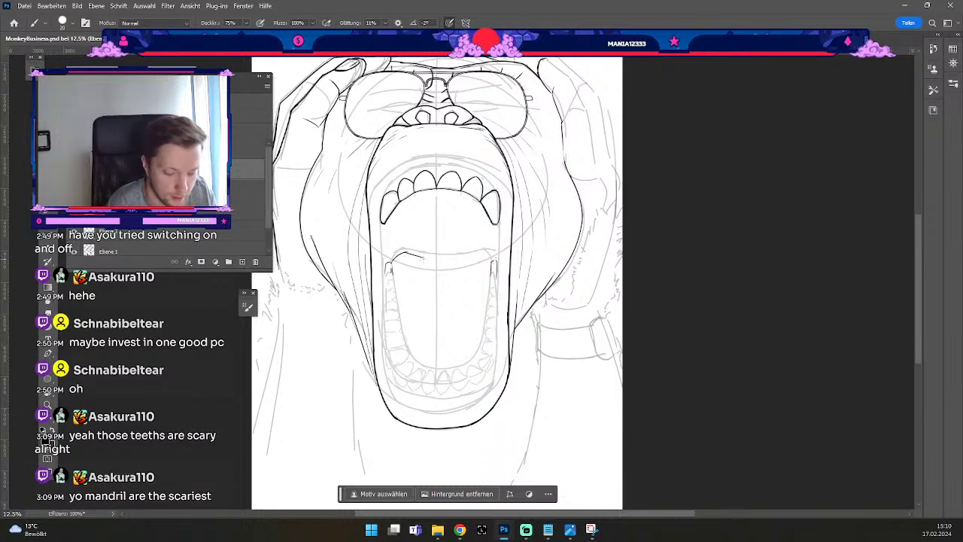
pyautogui.press('e')
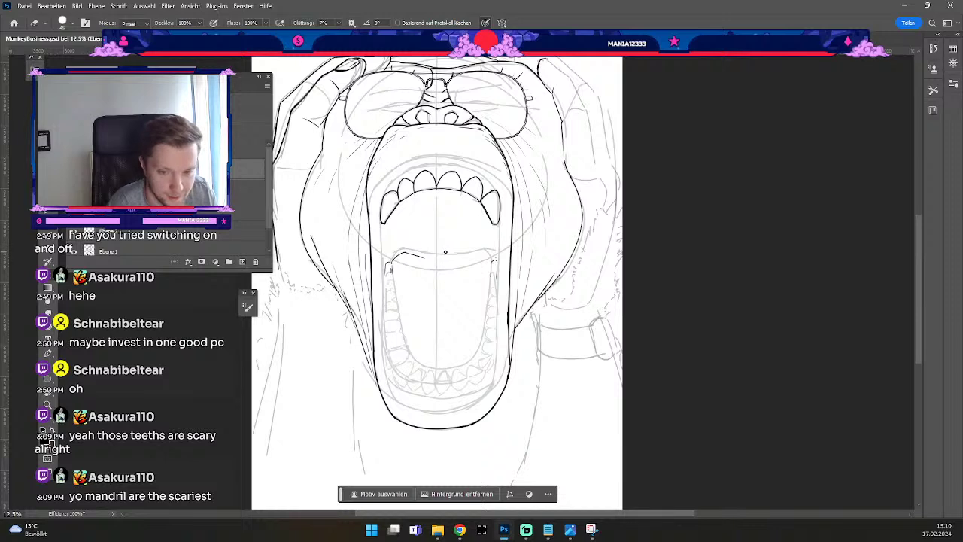
pyautogui.press('b')
pyautogui.moveTo(411, 257); pyautogui.dragTo(479, 260)
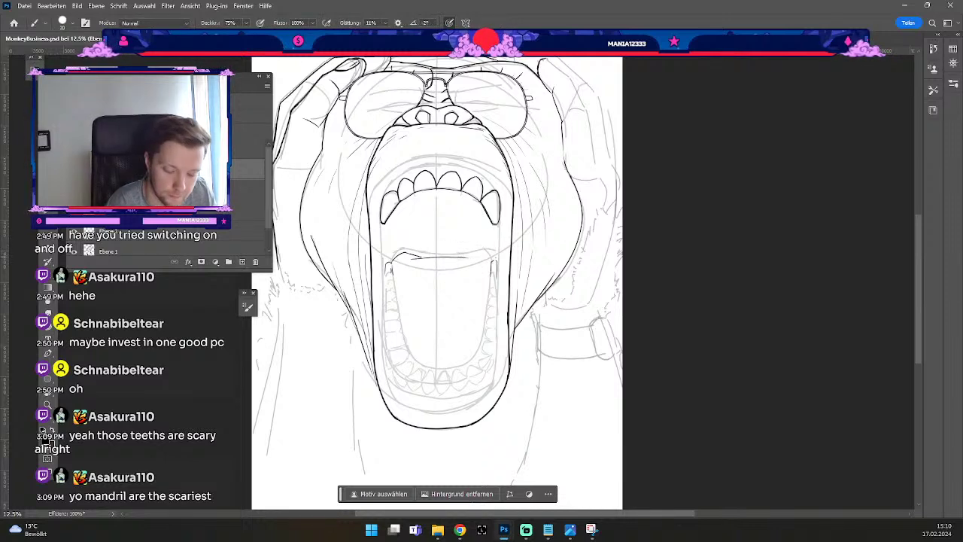
pyautogui.hotkey('ctrl', 'z')
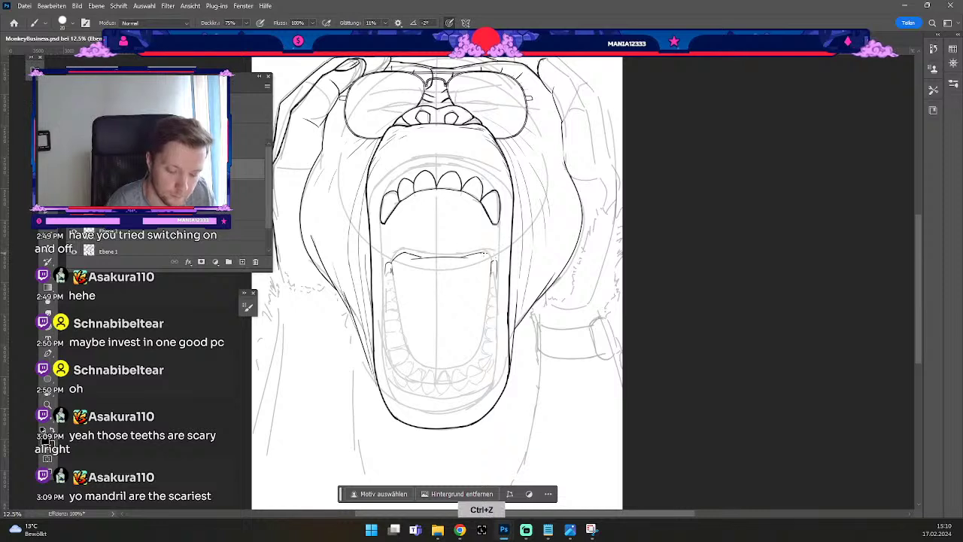
pyautogui.hotkey('ctrl', 'z')
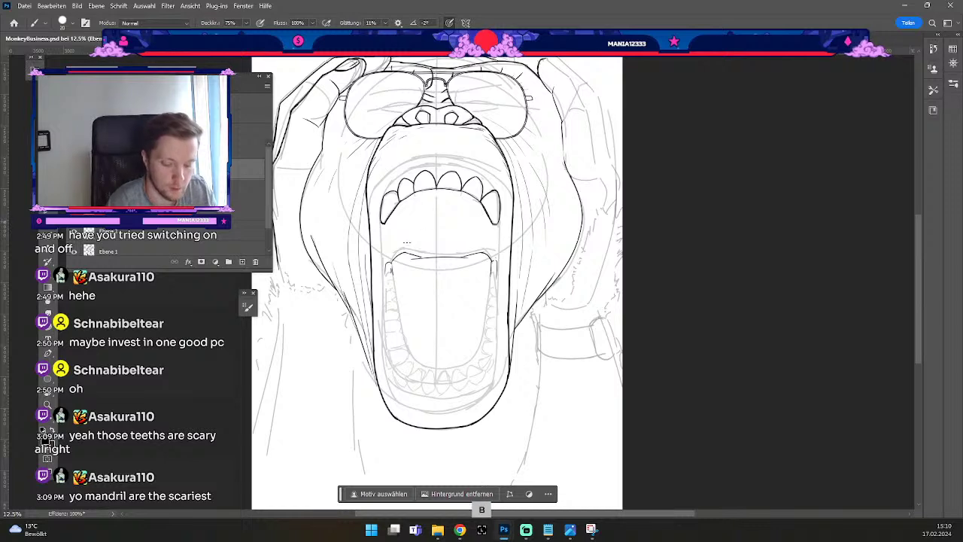
# Rework the left corner of the tongue's upper edge so the line joins the jaw end, undoing strokes that miss.
pyautogui.hotkey('ctrl', 'z')
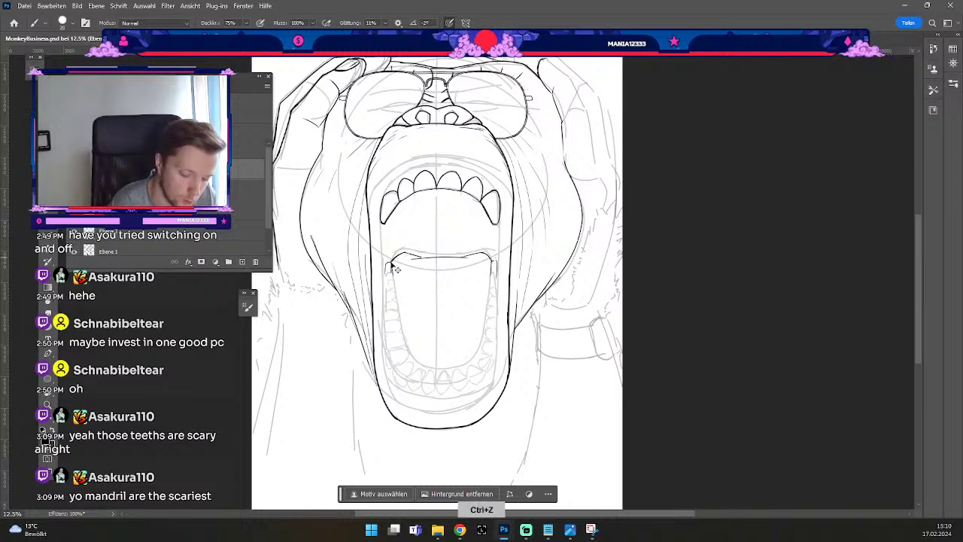
pyautogui.moveTo(389, 265); pyautogui.dragTo(407, 252)
pyautogui.hotkey('ctrl', 'z')
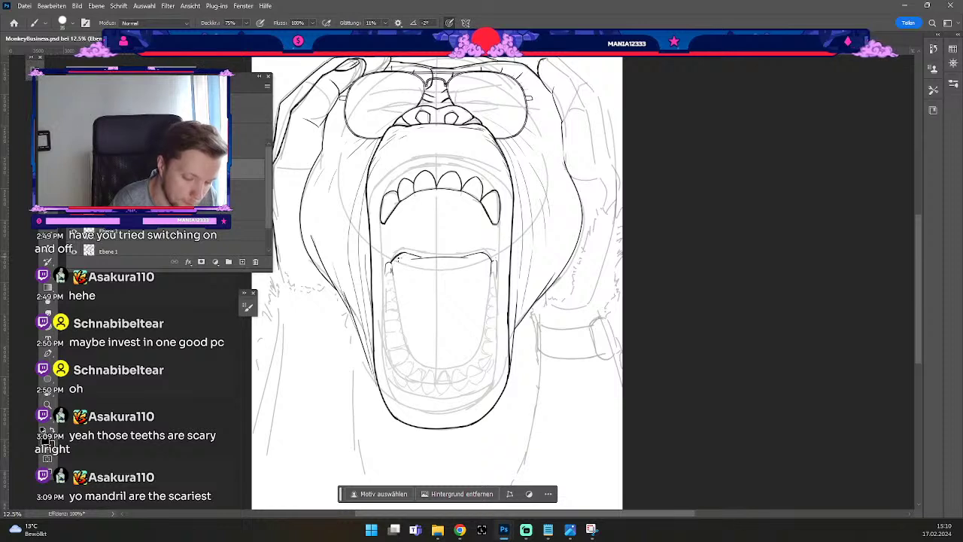
pyautogui.hotkey('ctrl', 'z')
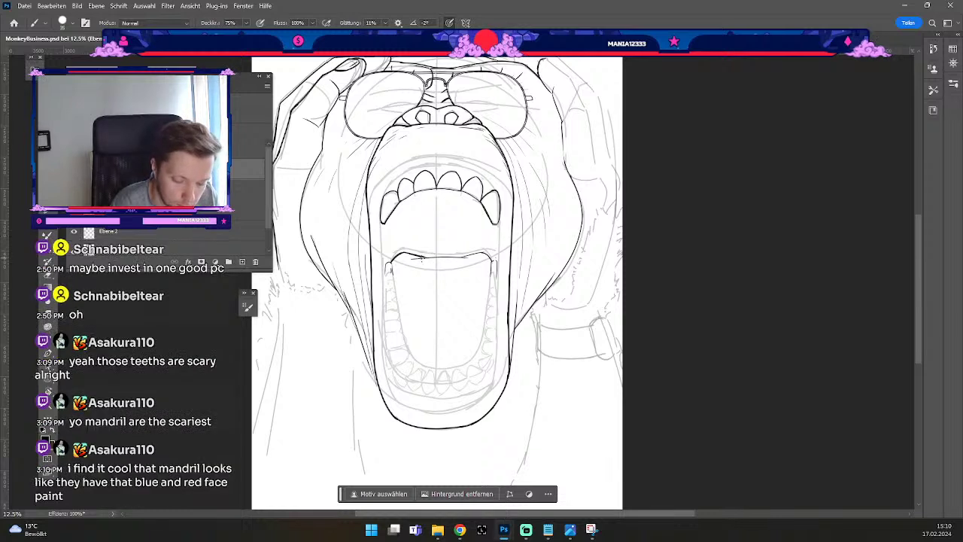
# Thicken the middle of the tongue's upper edge with a long, slightly sagging stroke, undoing uneven attempts.
pyautogui.moveTo(414, 256); pyautogui.dragTo(471, 255)
pyautogui.hotkey('ctrl', 'z')
pyautogui.hotkey('ctrl', 'z')
pyautogui.moveTo(412, 258); pyautogui.dragTo(474, 255)
pyautogui.hotkey('ctrl', 'z')
pyautogui.hotkey('ctrl', 'z')
pyautogui.moveTo(408, 257); pyautogui.dragTo(476, 256)
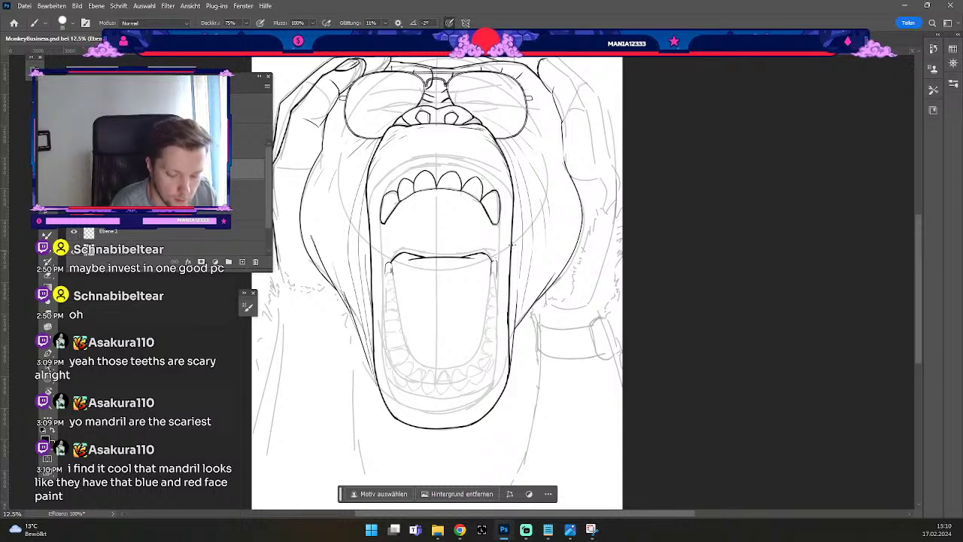
# Ink the left part of the gum arch above the upper teeth, undoing strokes that stray from the sketch.
pyautogui.press('space')
pyautogui.moveTo(527, 238); pyautogui.dragTo(529, 269)
pyautogui.press('b')
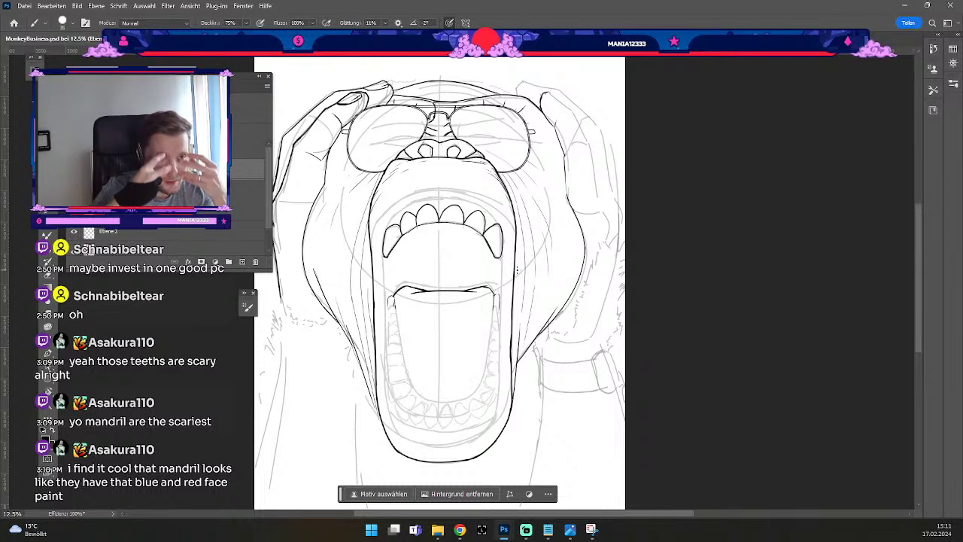
pyautogui.press('b')
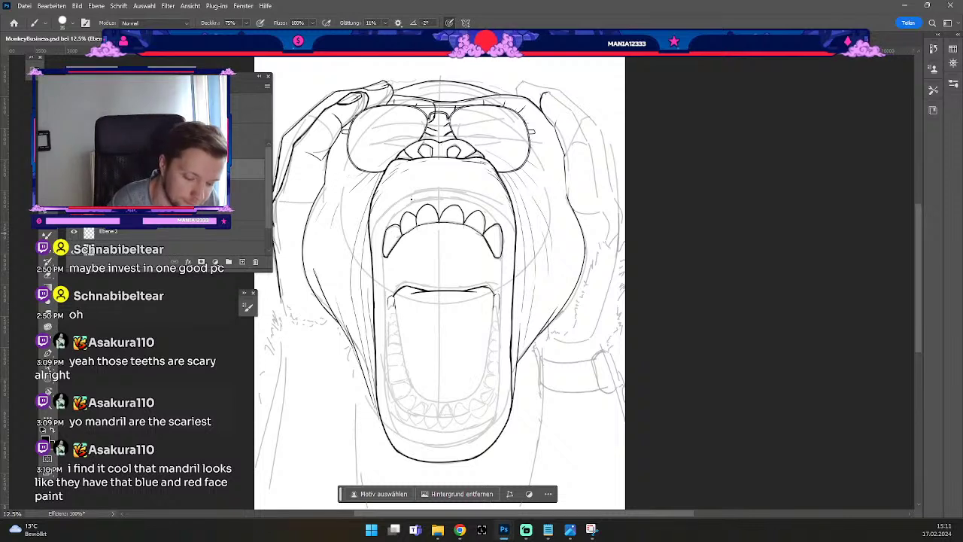
pyautogui.hotkey('ctrl', 'z')
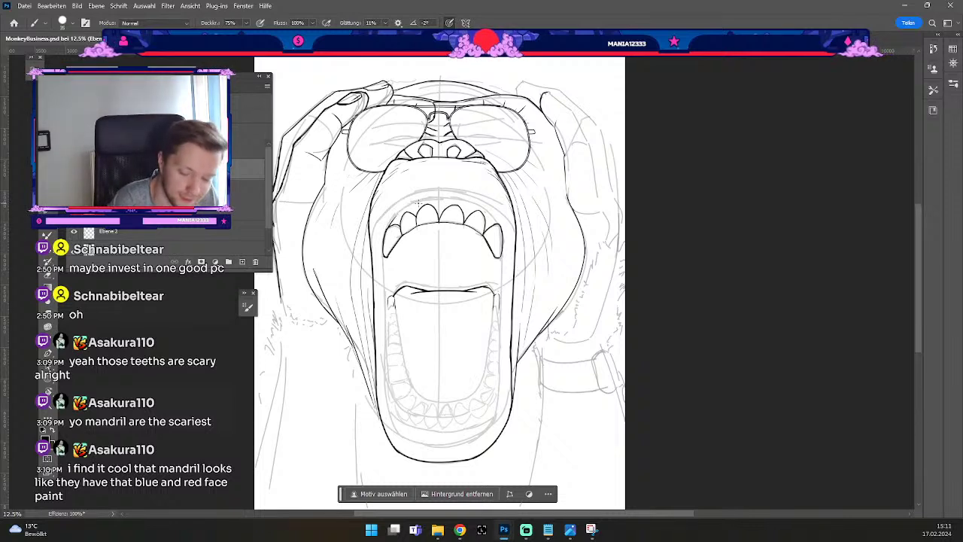
pyautogui.hotkey('ctrl', 'z')
pyautogui.moveTo(386, 227); pyautogui.dragTo(413, 207)
pyautogui.hotkey('ctrl', 'z')
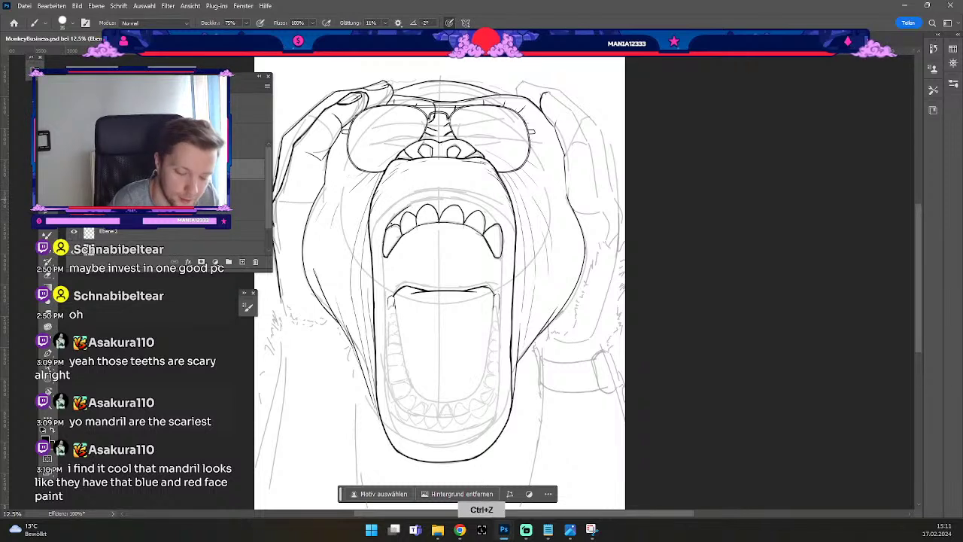
# Continue the inked gum arch over the middle upper teeth and down toward the right canine, undoing uneven strokes.
pyautogui.moveTo(411, 204); pyautogui.dragTo(461, 199)
pyautogui.hotkey('ctrl', 'z')
pyautogui.hotkey('ctrl', 'z')
pyautogui.hotkey('ctrl', 'z')
pyautogui.hotkey('ctrl', 'z')
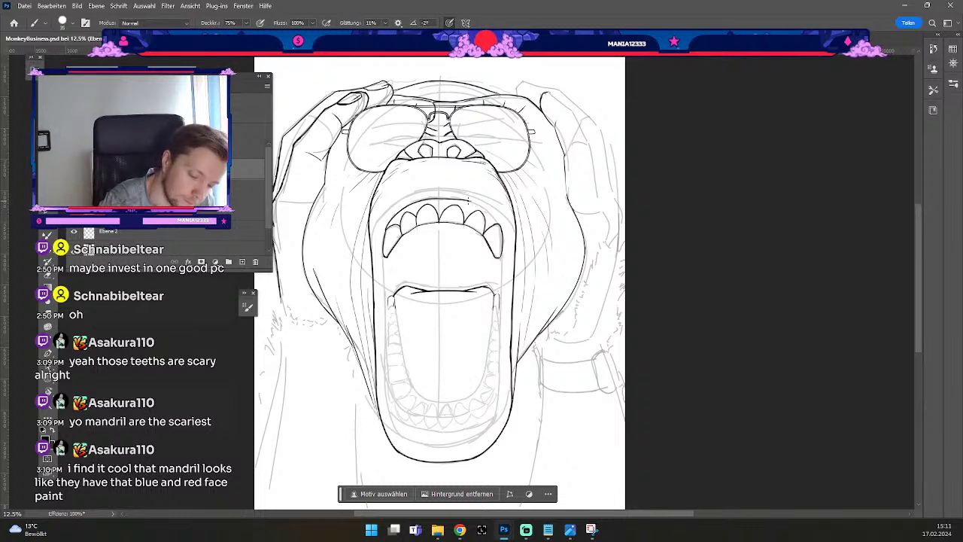
pyautogui.hotkey('ctrl', 'z')
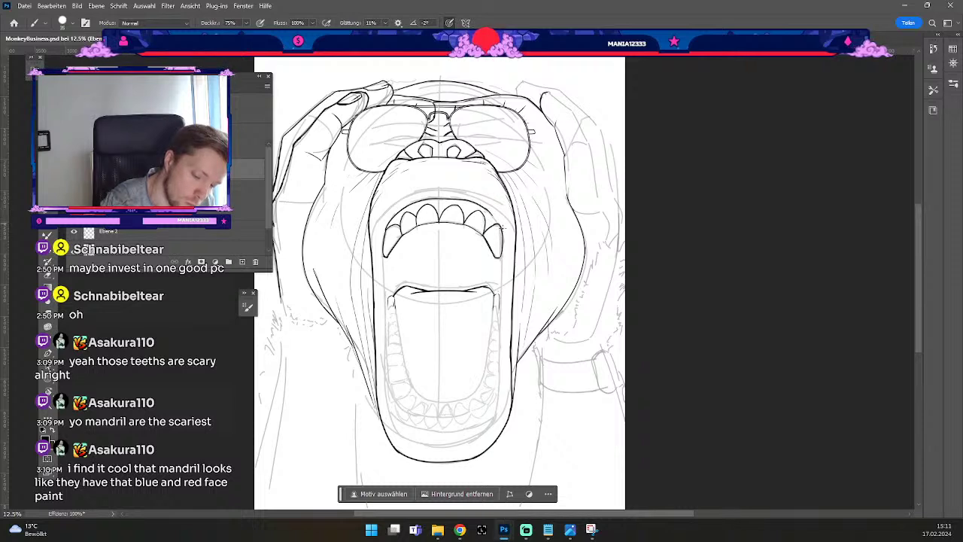
pyautogui.hotkey('ctrl', 'z')
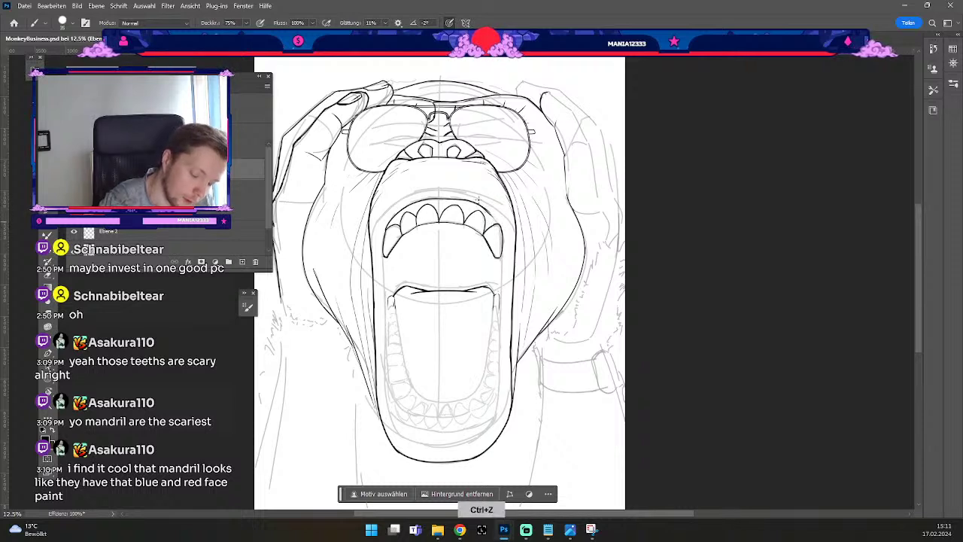
# Clean up and redraw the right end of the gum arch beside the right canine.
pyautogui.press('e')
pyautogui.press('b')
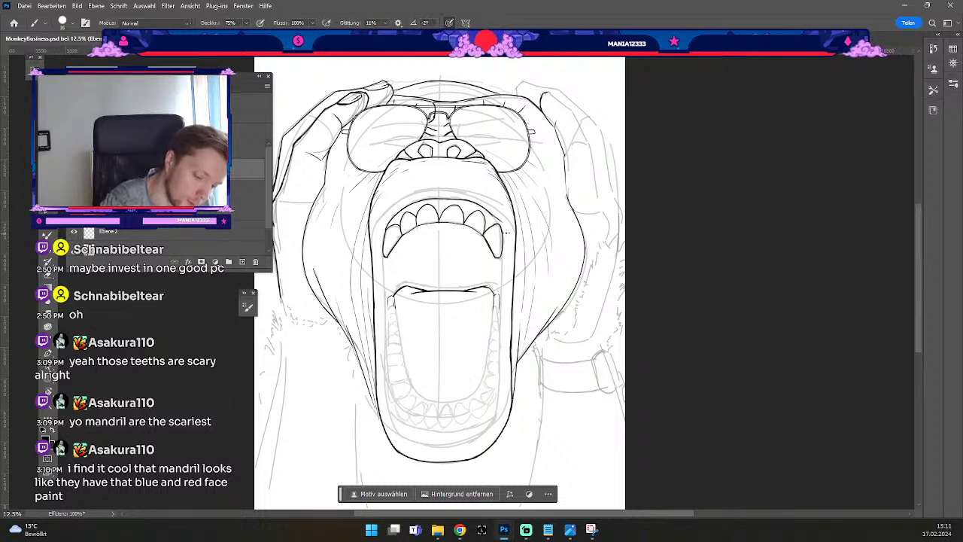
pyautogui.hotkey('ctrl', 'z')
pyautogui.moveTo(489, 214); pyautogui.dragTo(503, 230)
pyautogui.press('b')
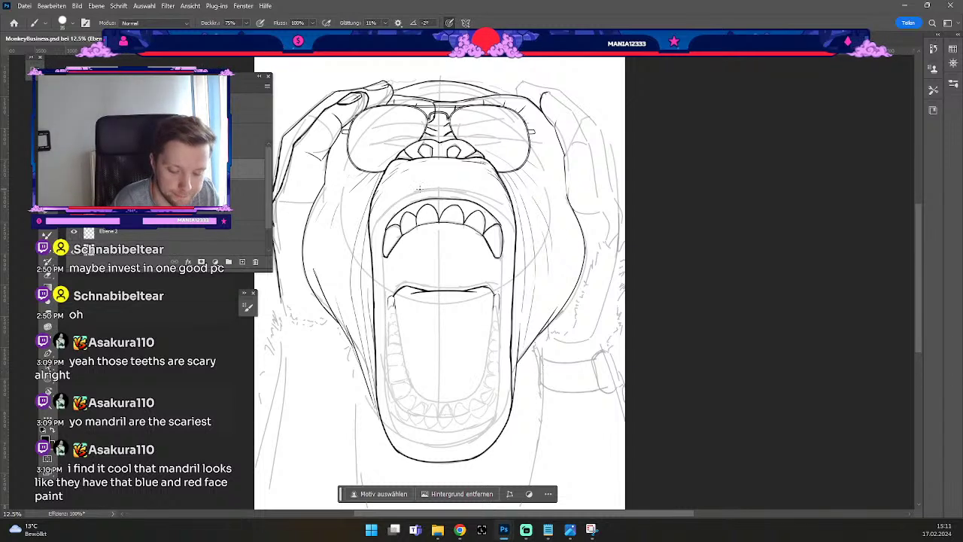
# Ink the middle of the upper lip line just above the gum arch, undoing strokes that miss.
pyautogui.hotkey('ctrl', 'z')
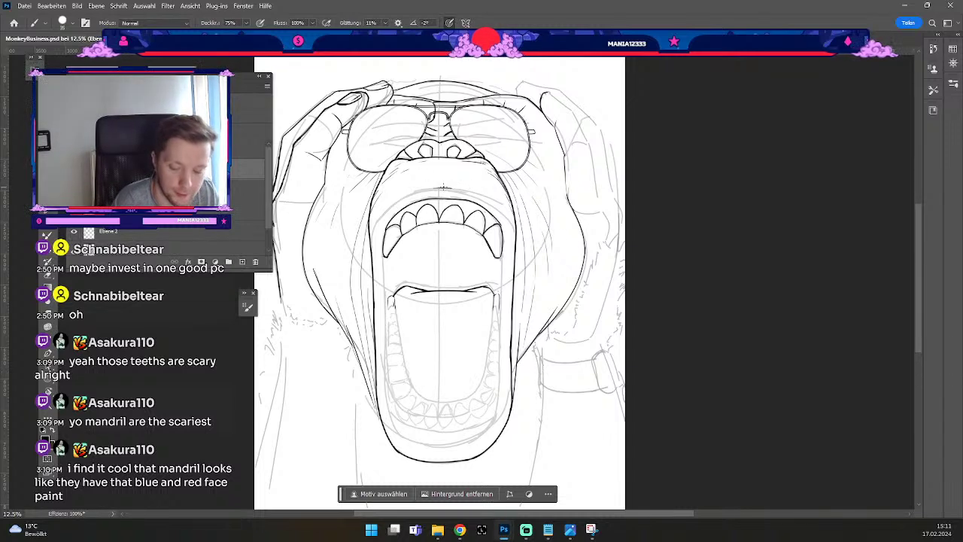
pyautogui.hotkey('ctrl', 'z')
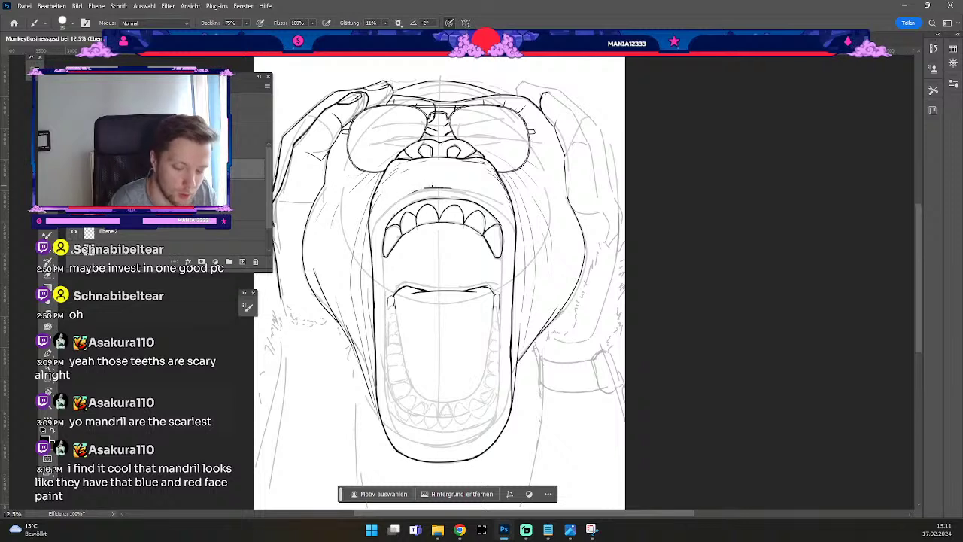
pyautogui.press('b')
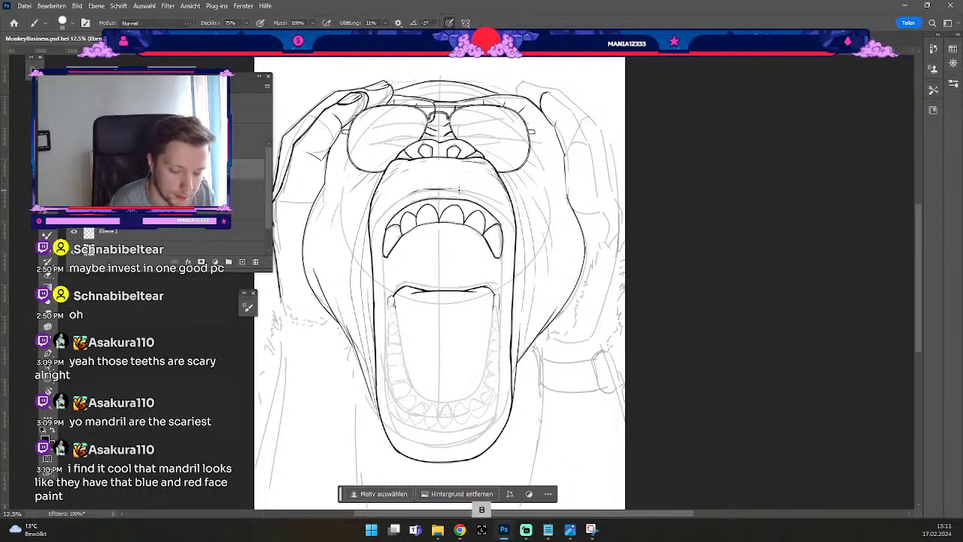
pyautogui.hotkey('ctrl', 'z')
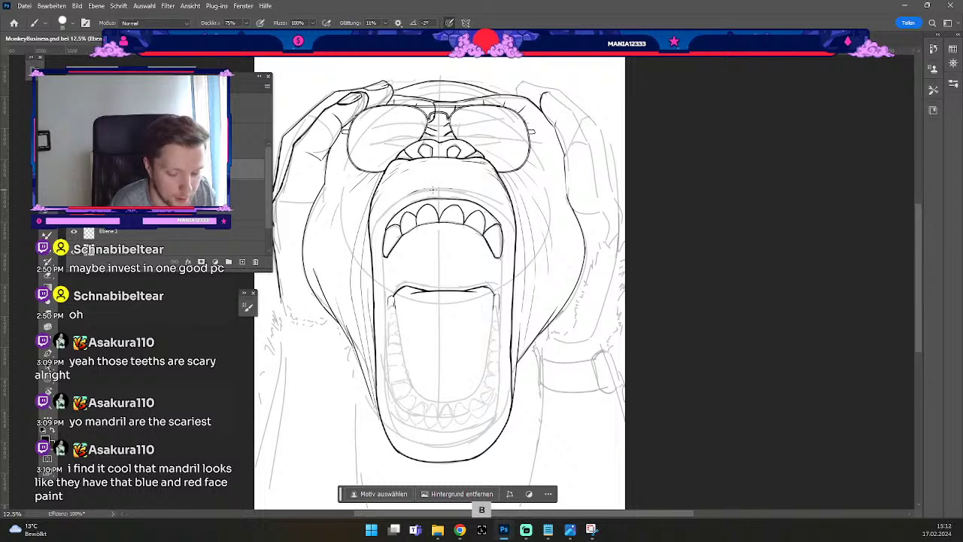
pyautogui.hotkey('ctrl', 'z')
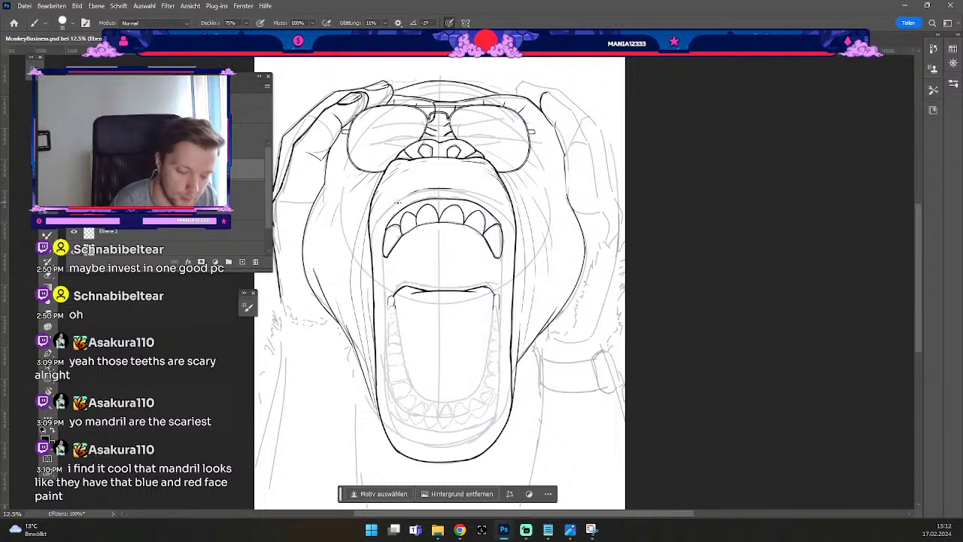
# Extend the upper lip line down both sides to the muzzle's inner edges, undoing uneven strokes.
pyautogui.hotkey('ctrl', 'z')
pyautogui.hotkey('ctrl', 'z')
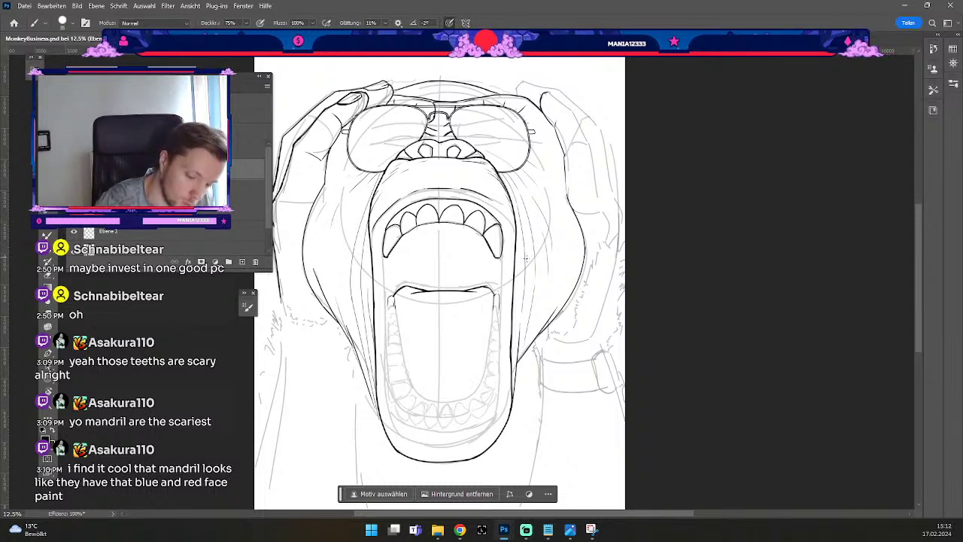
pyautogui.hotkey('ctrl', 'z')
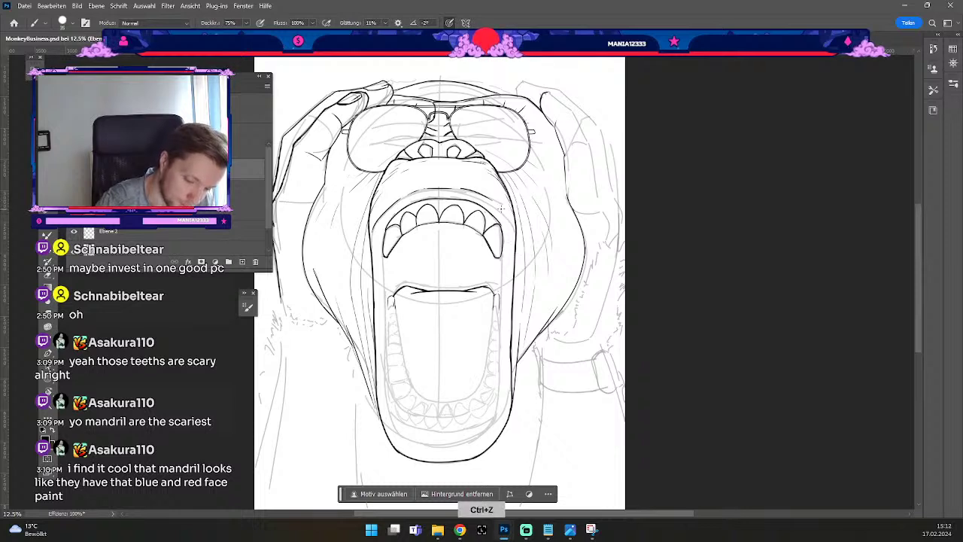
pyautogui.press('b')
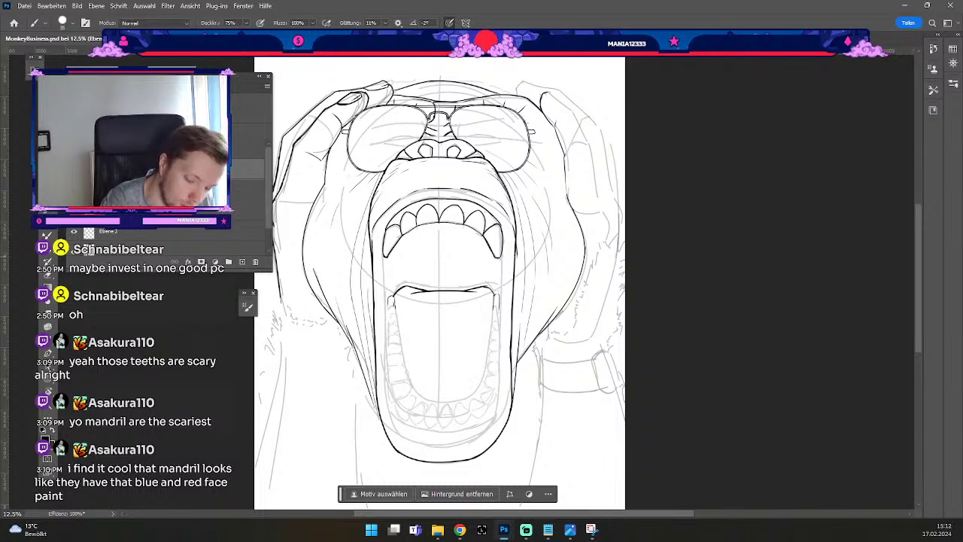
pyautogui.hotkey('ctrl', 'z')
pyautogui.press('b')
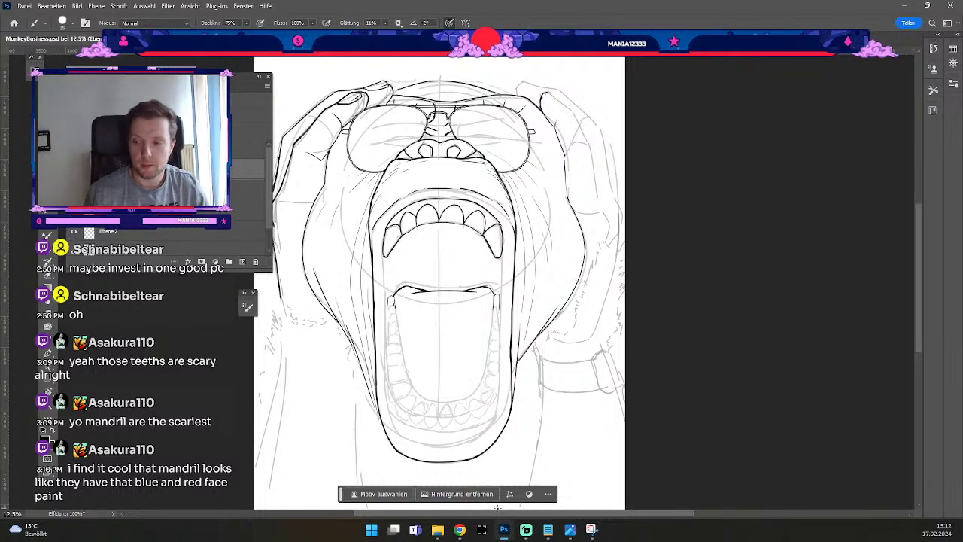
pyautogui.press('b')
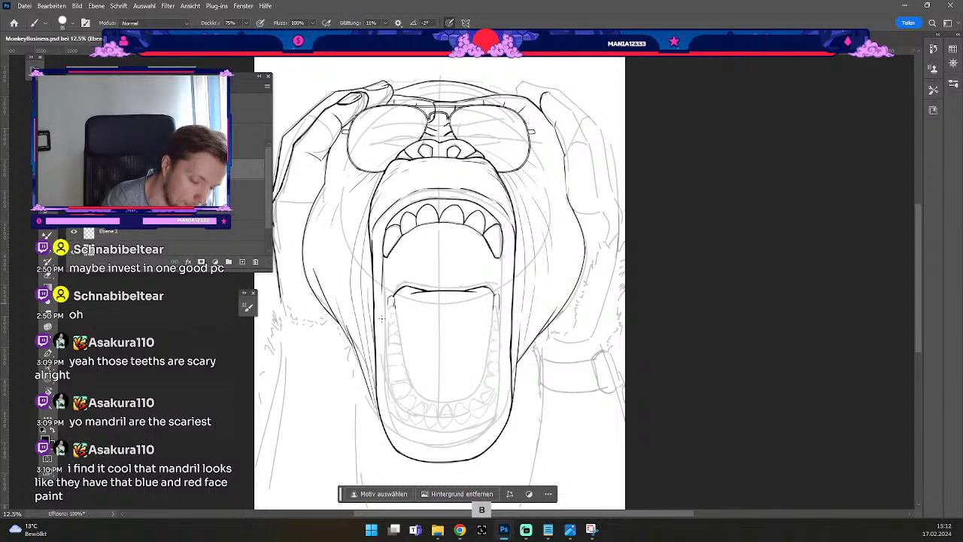
# Ink the inner cheek line from the right upper canine down to the tongue's right side, undoing uneven strokes.
pyautogui.moveTo(497, 259); pyautogui.dragTo(499, 307)
pyautogui.hotkey('ctrl', 'z')
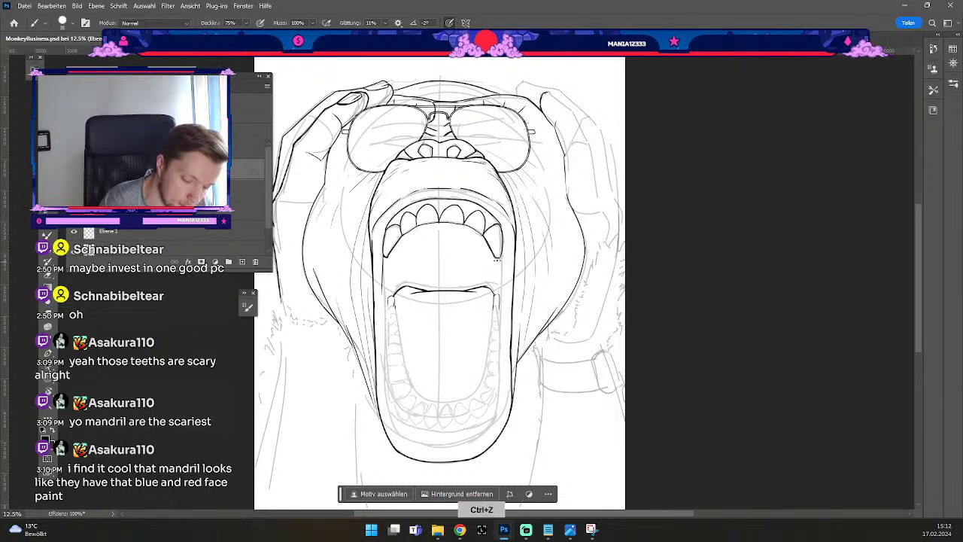
pyautogui.moveTo(497, 258); pyautogui.dragTo(499, 307)
pyautogui.hotkey('ctrl', 'z')
pyautogui.moveTo(497, 258); pyautogui.dragTo(500, 304)
pyautogui.press('b')
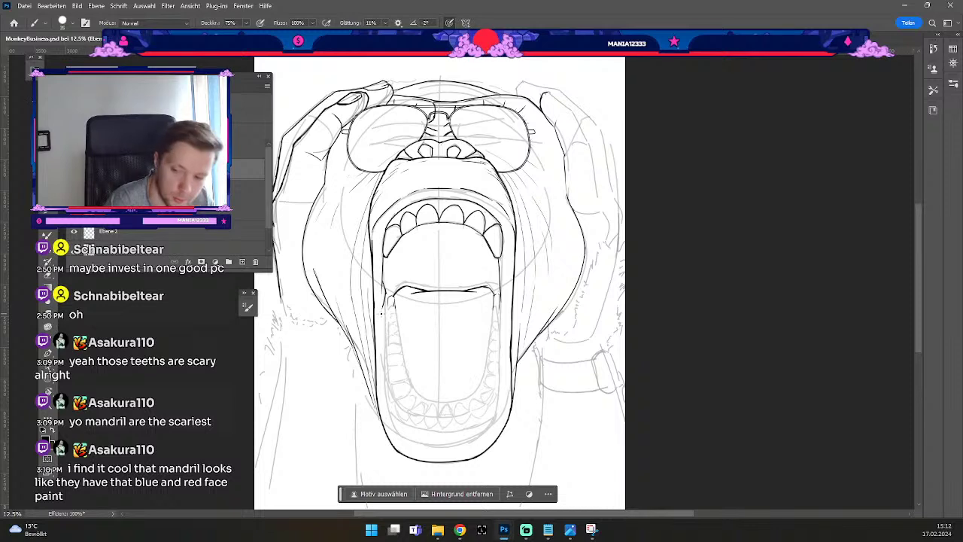
# Ink and clean up the matching inner cheek line from the left upper canine down to the tongue's left side.
pyautogui.press('e')
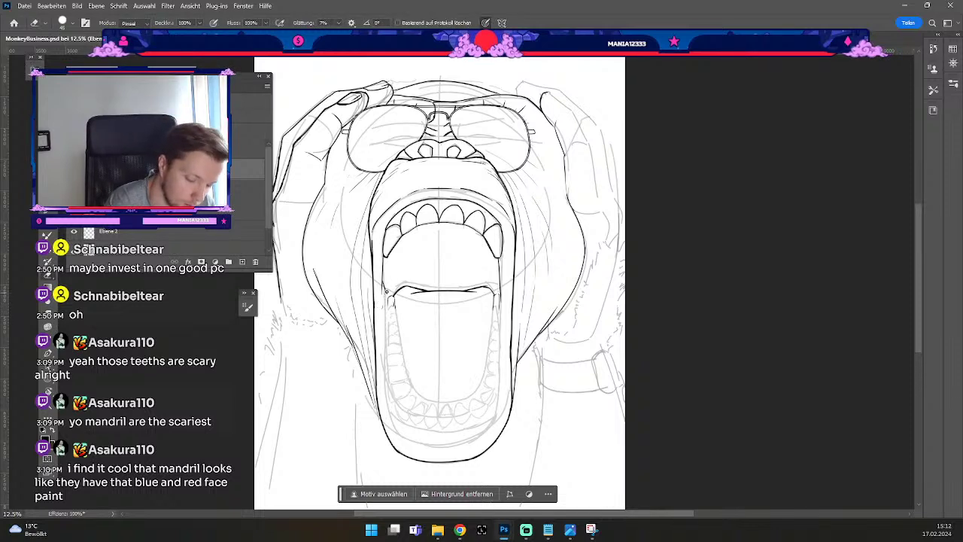
pyautogui.press('b')
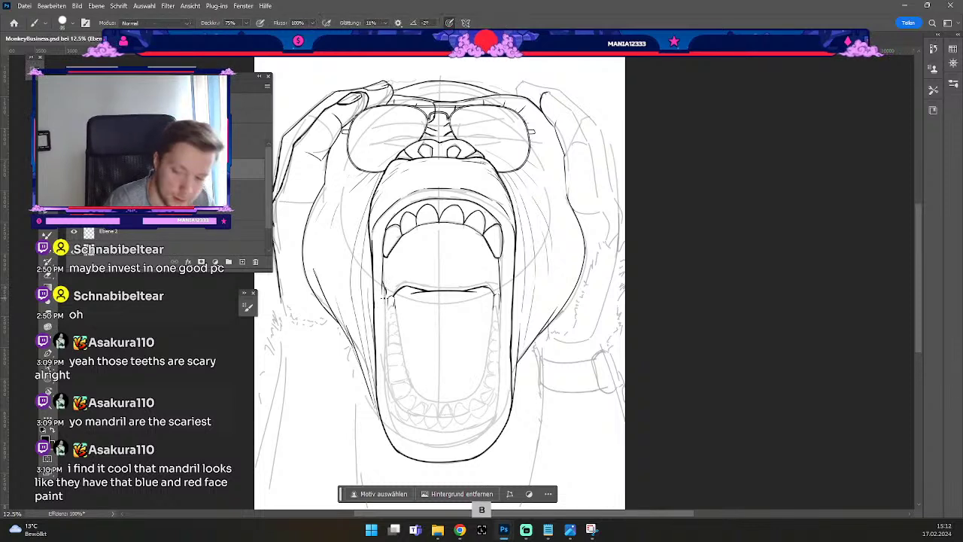
pyautogui.hotkey('ctrl', 'z')
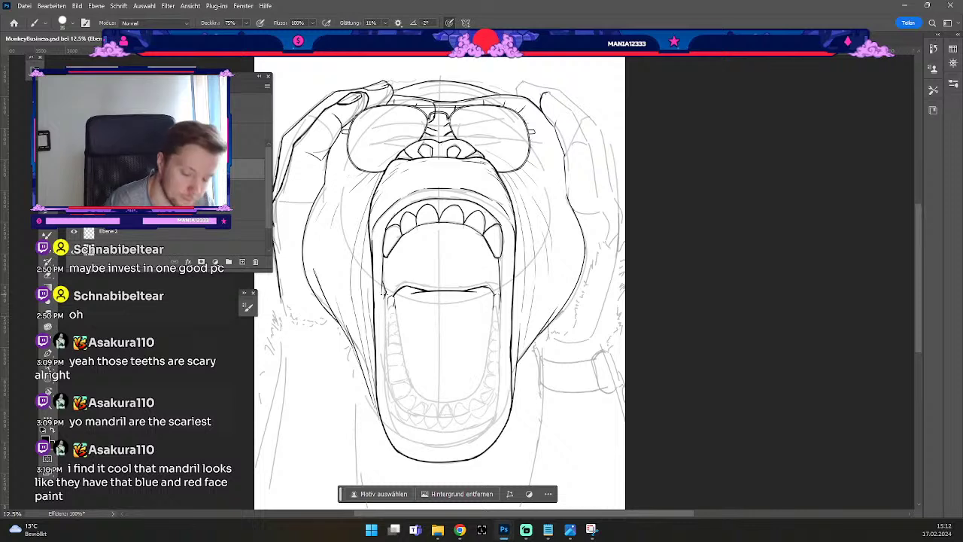
pyautogui.press('b')
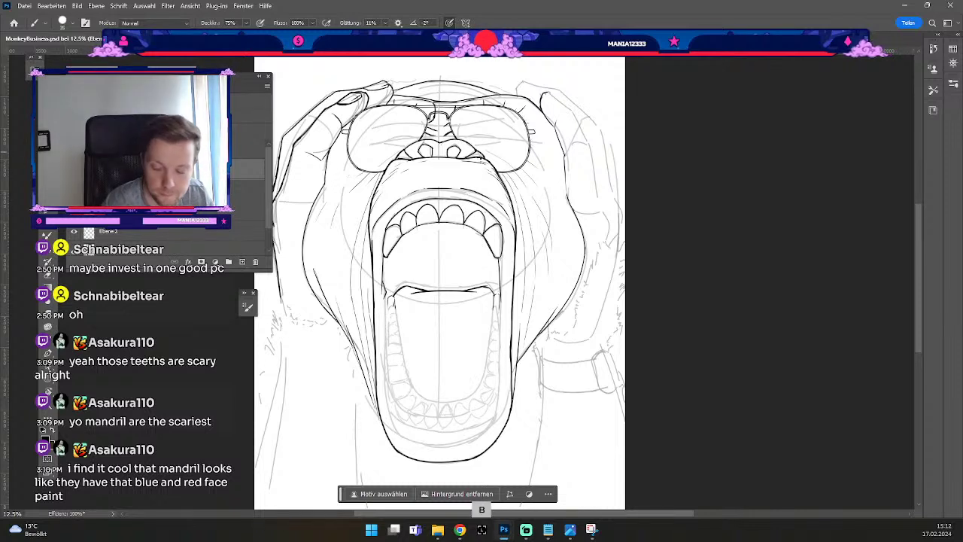
pyautogui.hotkey('ctrl', 'z')
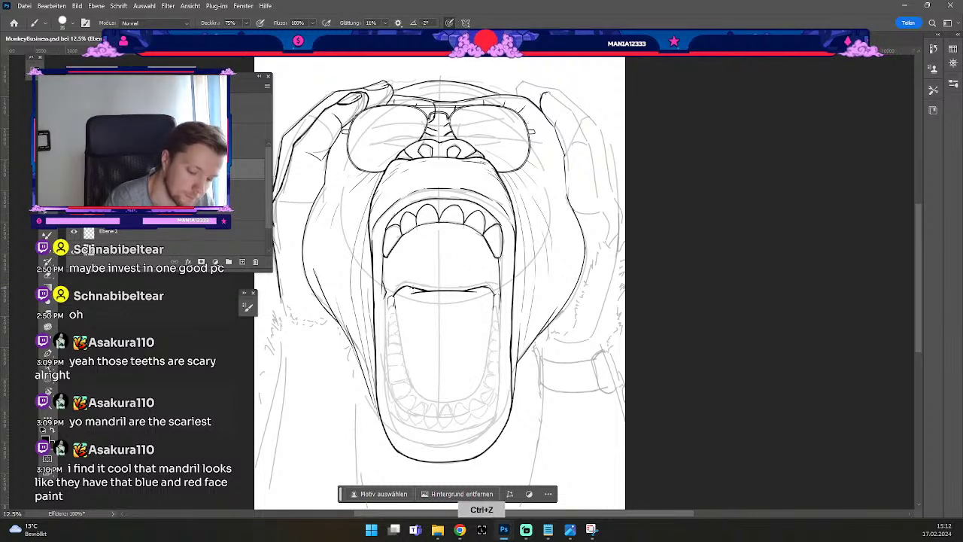
# Ink both curved sides of the throat opening above the tongue and the left half of the palate arch around it.
pyautogui.moveTo(413, 284); pyautogui.dragTo(431, 262)
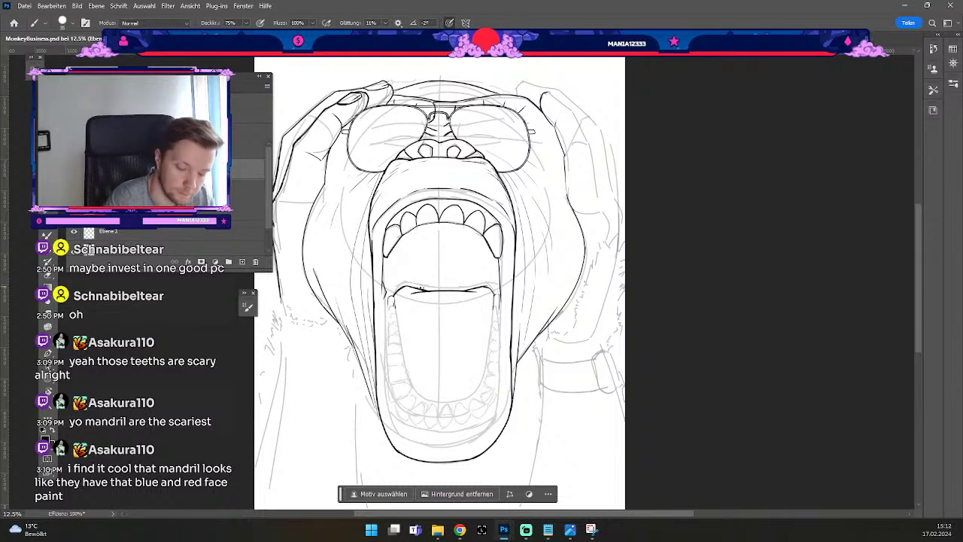
pyautogui.moveTo(476, 289); pyautogui.dragTo(467, 267)
pyautogui.hotkey('ctrl', 'z')
pyautogui.hotkey('ctrl', 'z')
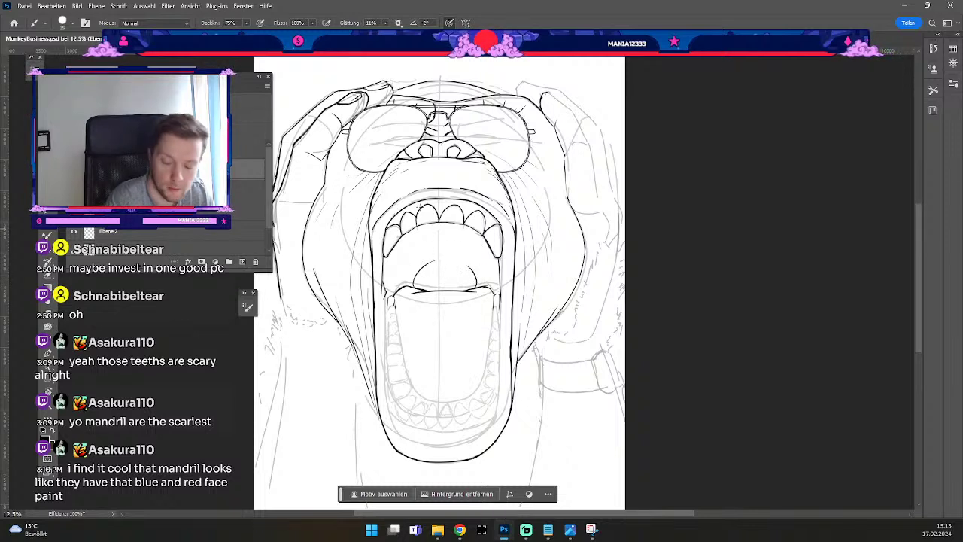
pyautogui.hotkey('ctrl', 'z')
pyautogui.moveTo(397, 290)
pyautogui.mouseDown()
pyautogui.moveTo(399, 274)
pyautogui.moveTo(438, 234)
pyautogui.mouseUp()
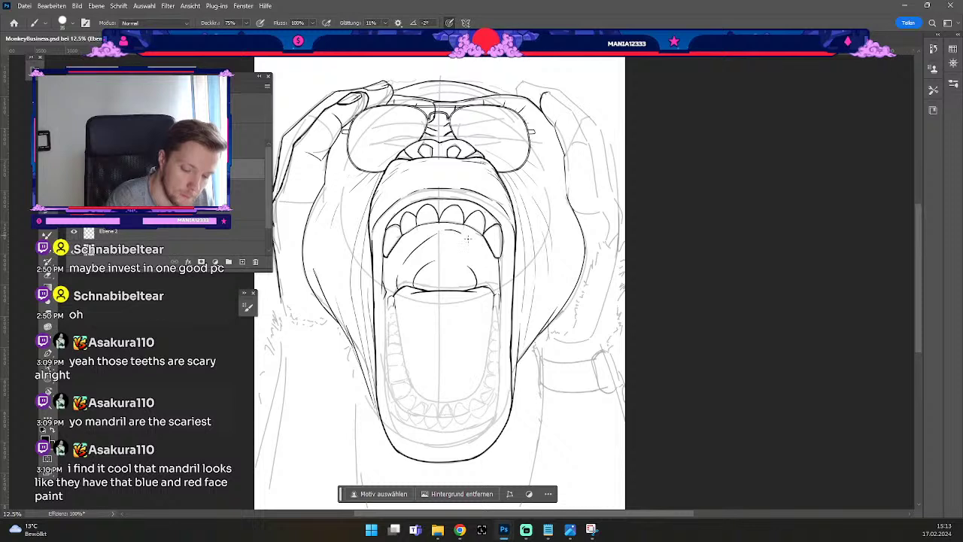
# Ink a short peak for the palate arch below the middle upper teeth, undoing strokes that run unevenly to the right.
pyautogui.hotkey('ctrl', 'z')
pyautogui.moveTo(444, 230); pyautogui.dragTo(485, 262)
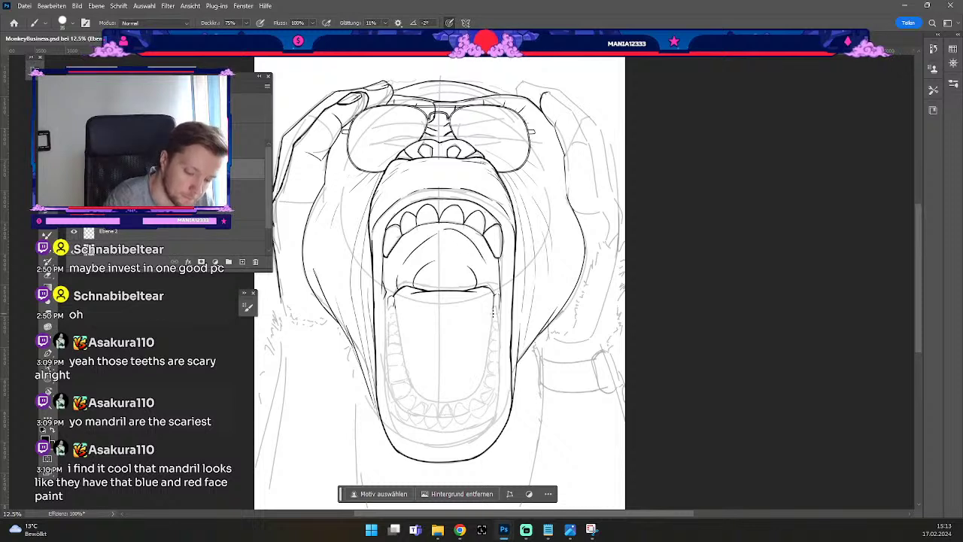
pyautogui.hotkey('ctrl', 'z')
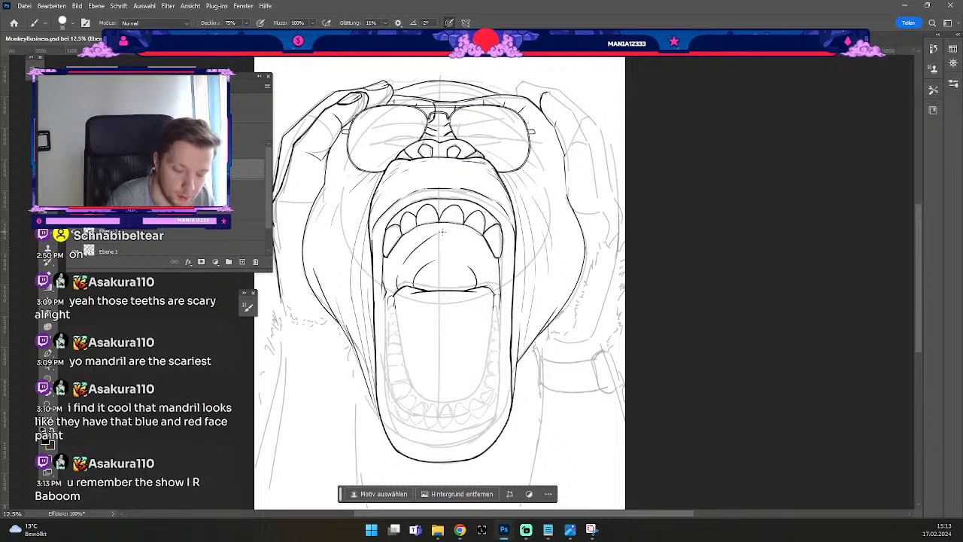
pyautogui.press('b')
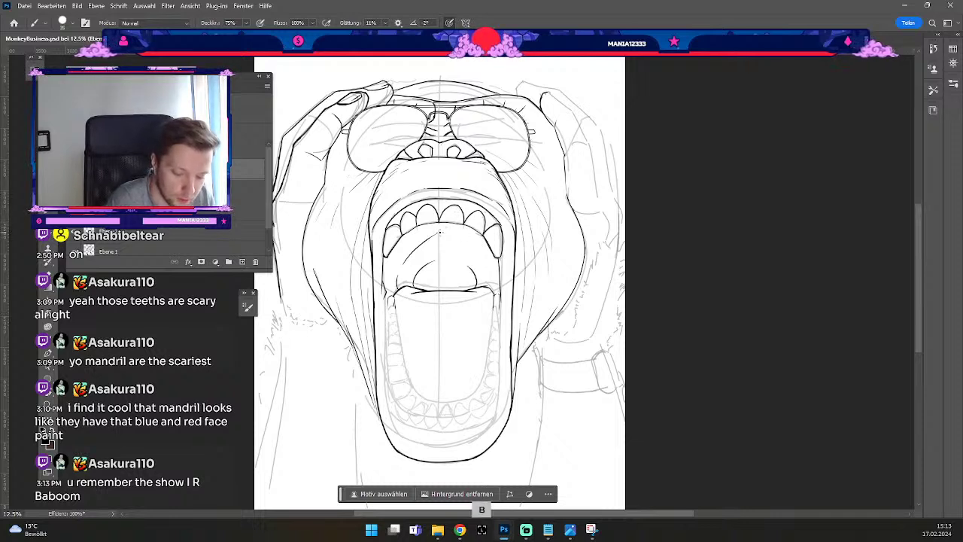
pyautogui.hotkey('ctrl', 'z')
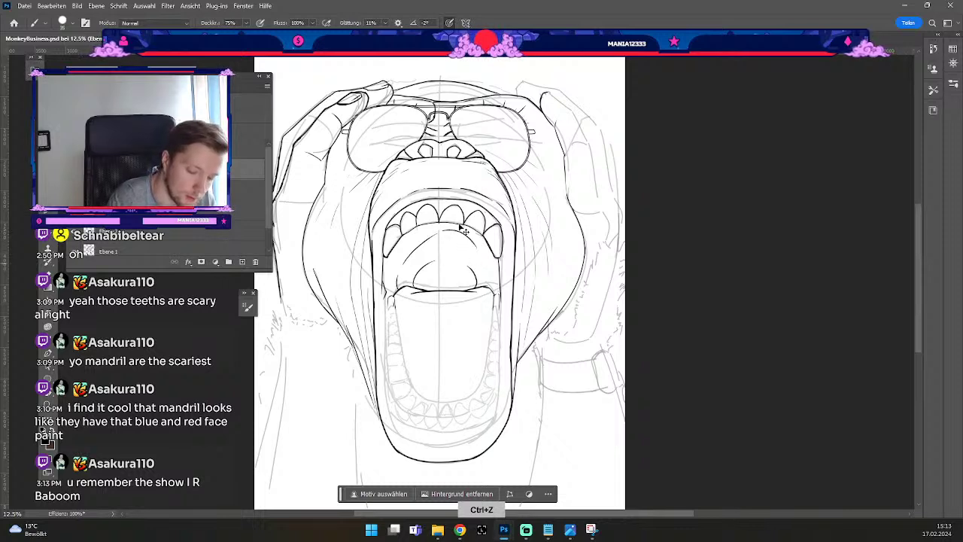
pyautogui.hotkey('ctrl', 'z')
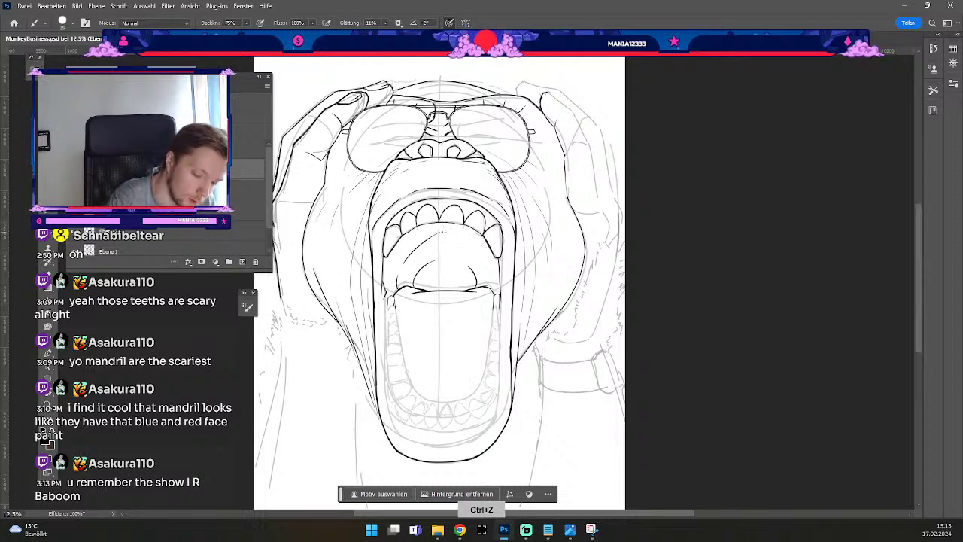
pyautogui.hotkey('ctrl', 'z')
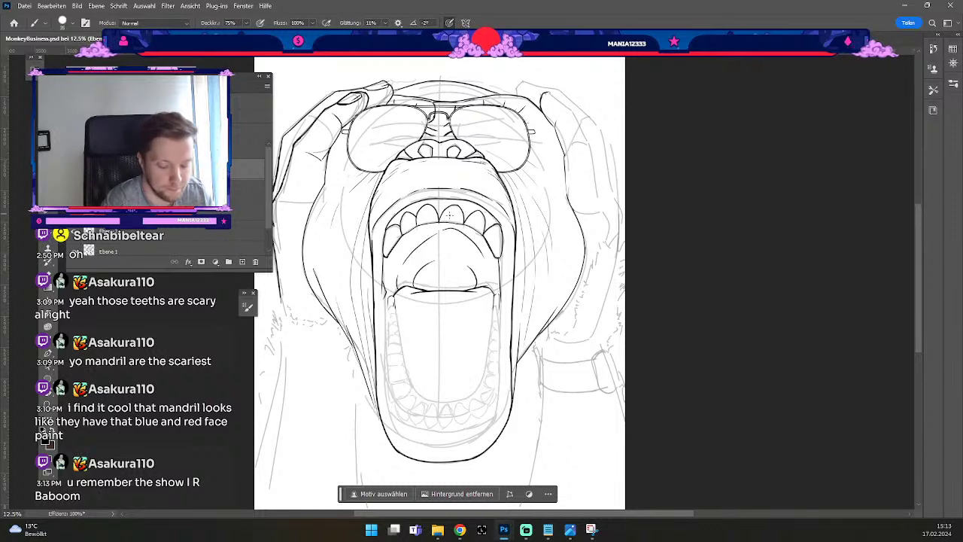
pyautogui.press('e')
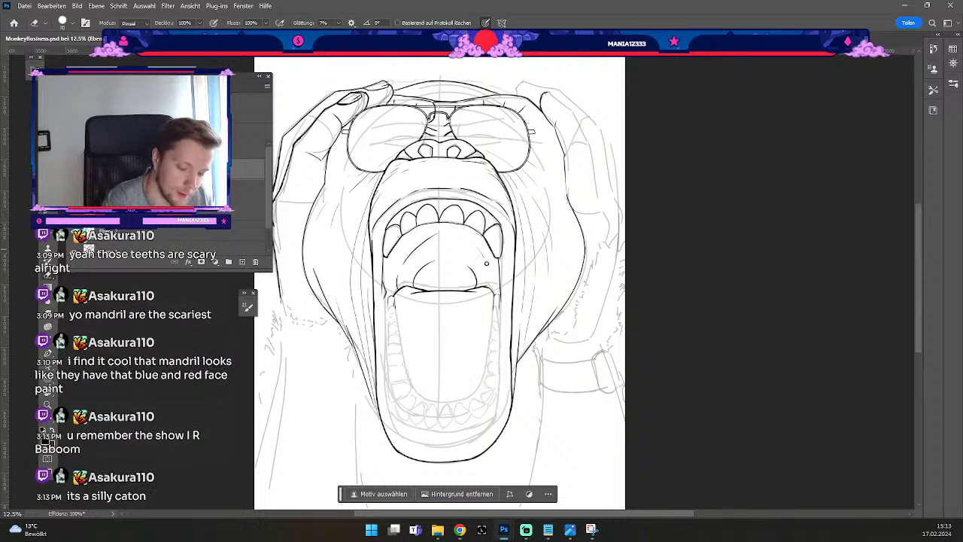
pyautogui.press('b')
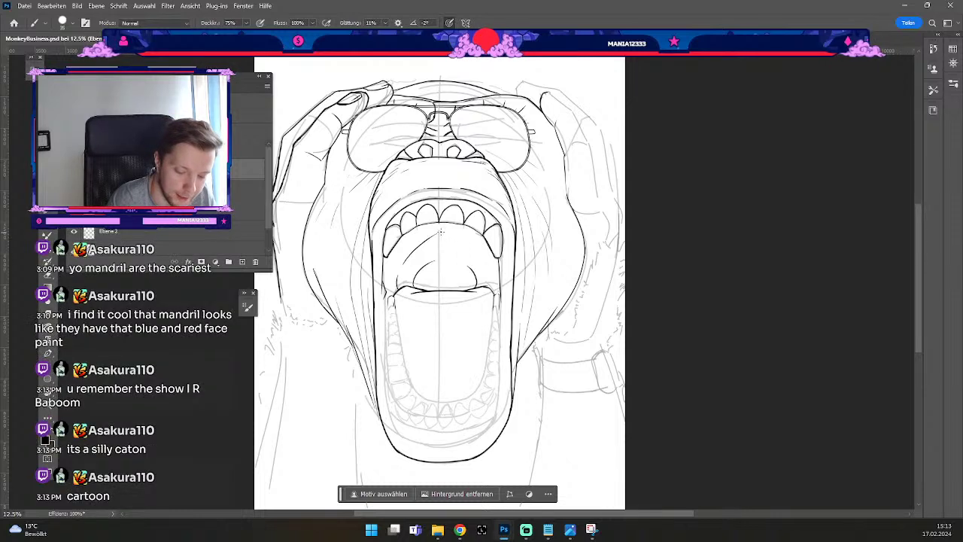
pyautogui.hotkey('ctrl', 'z')
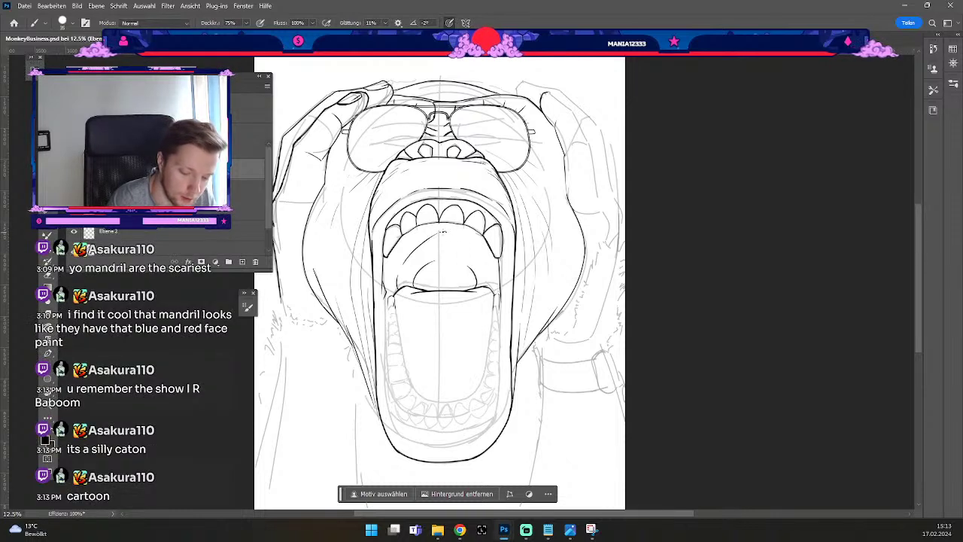
pyautogui.press('b')
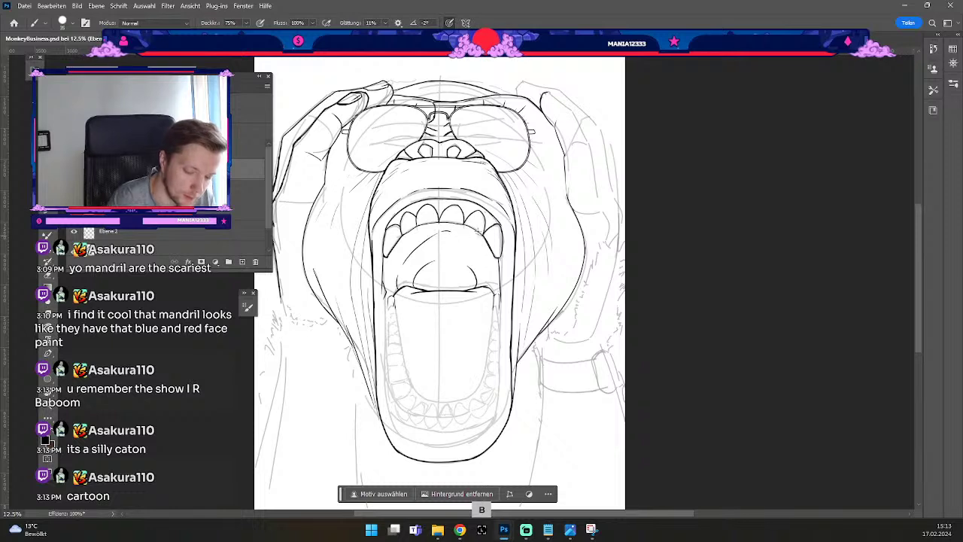
pyautogui.hotkey('ctrl', 'z')
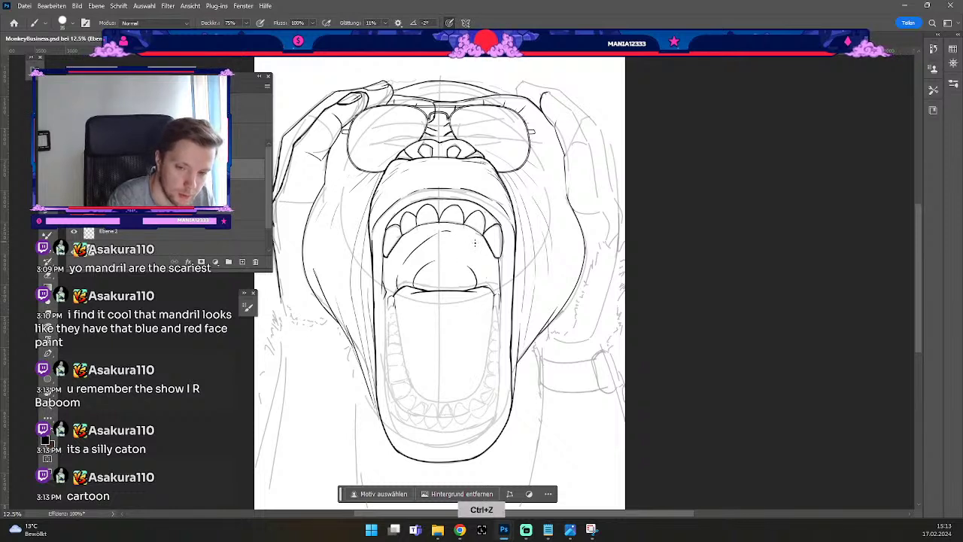
# Ink the right half of the palate arch from its peak down beside the throat opening, undoing uneven strokes.
pyautogui.moveTo(452, 232)
pyautogui.mouseDown()
pyautogui.moveTo(468, 244)
pyautogui.moveTo(476, 281)
pyautogui.mouseUp()
pyautogui.hotkey('ctrl', 'z')
pyautogui.moveTo(452, 231); pyautogui.dragTo(476, 282)
pyautogui.hotkey('ctrl', 'z')
pyautogui.moveTo(452, 231); pyautogui.dragTo(482, 263)
pyautogui.hotkey('ctrl', 'z')
pyautogui.moveTo(454, 231); pyautogui.dragTo(475, 270)
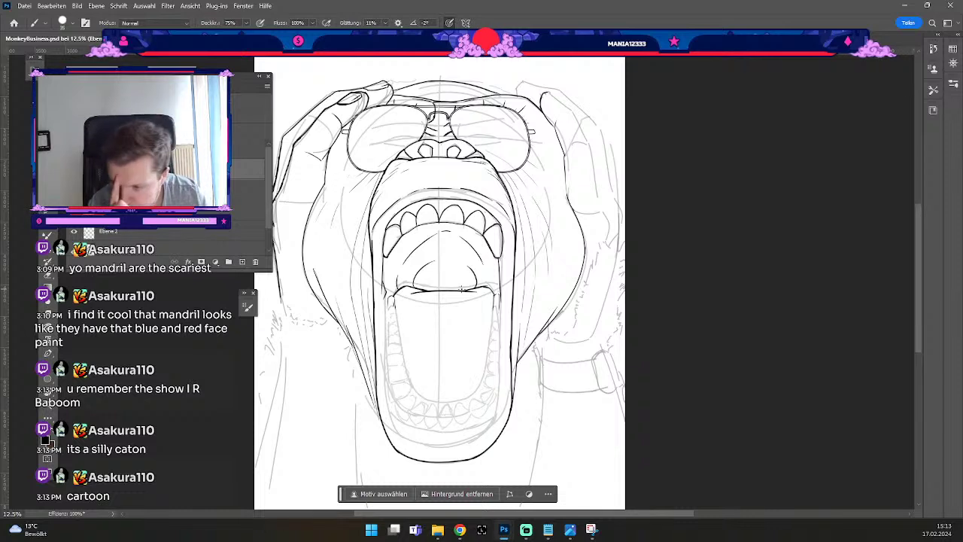
# Ink small wrinkled flesh folds just below the left upper canine, undoing strokes that miss.
pyautogui.press('b')
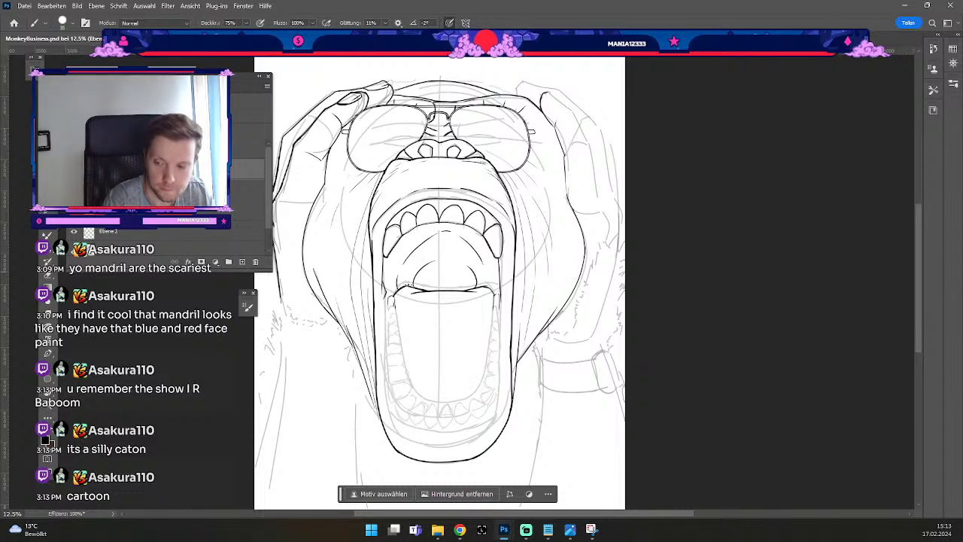
pyautogui.press('b')
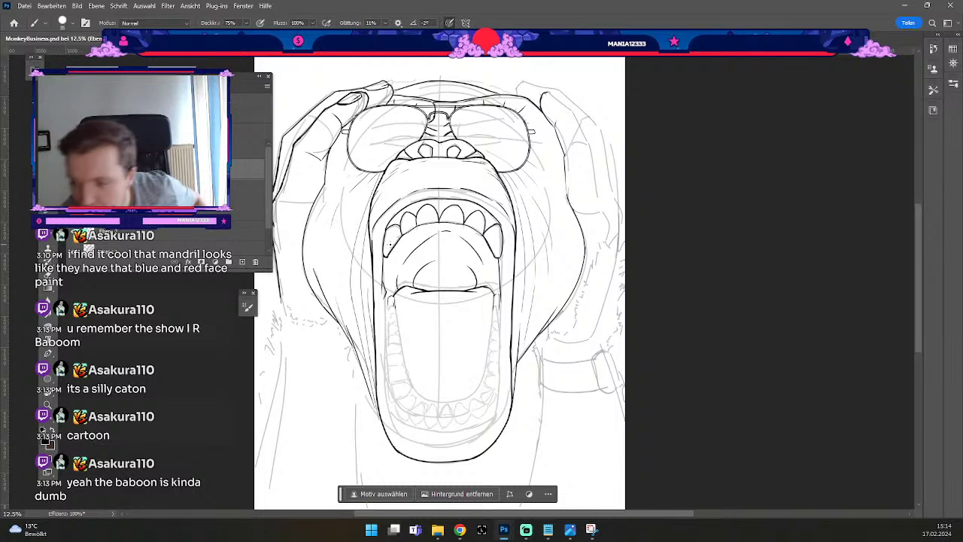
pyautogui.press('b')
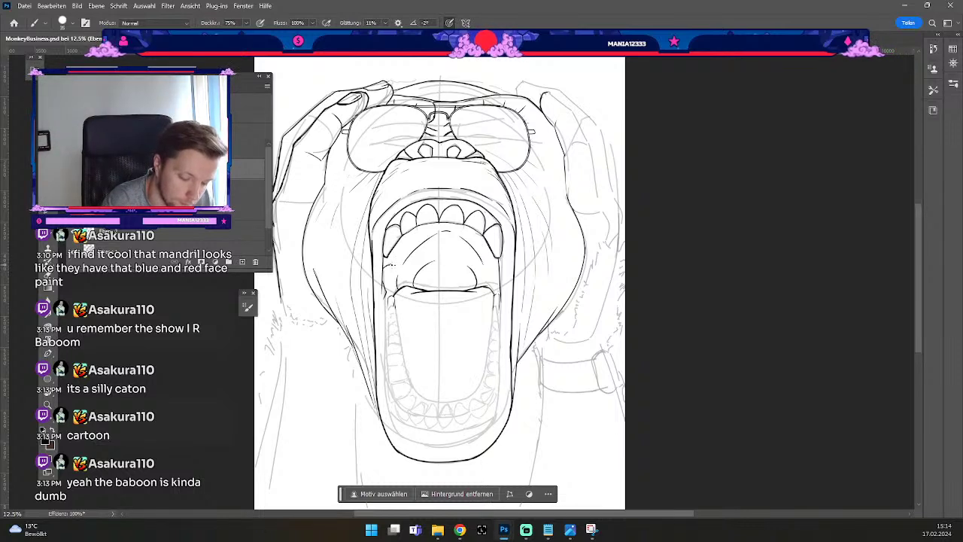
pyautogui.hotkey('ctrl', 'z')
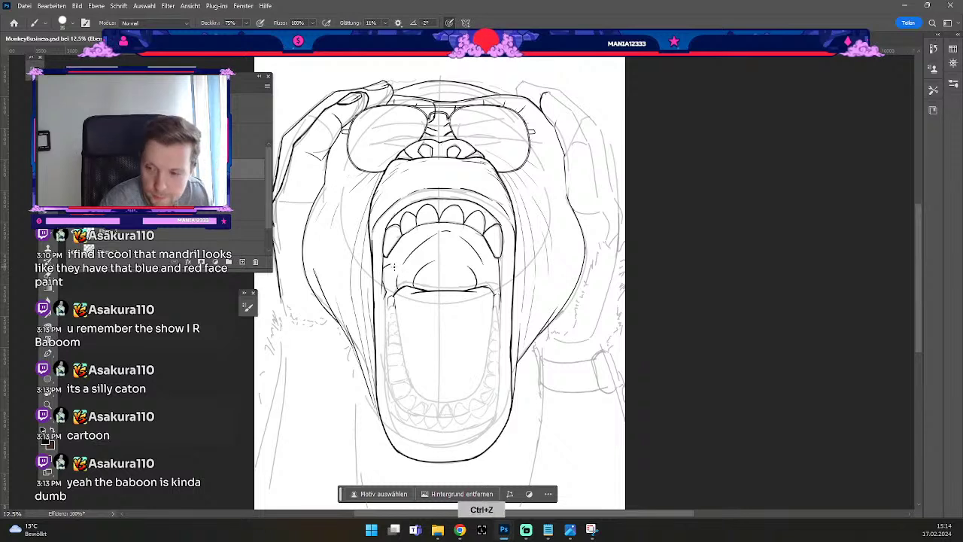
pyautogui.hotkey('ctrl', 'z')
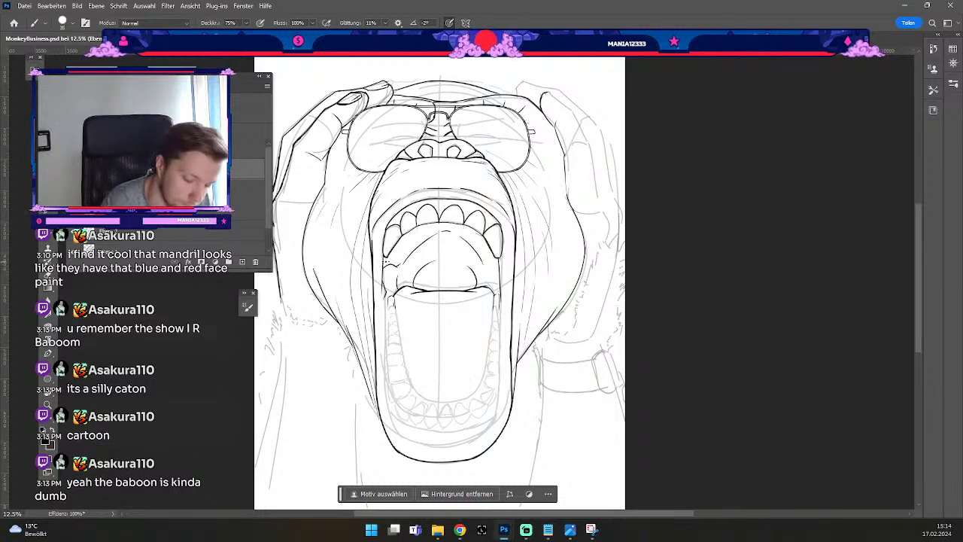
pyautogui.hotkey('ctrl', 'z')
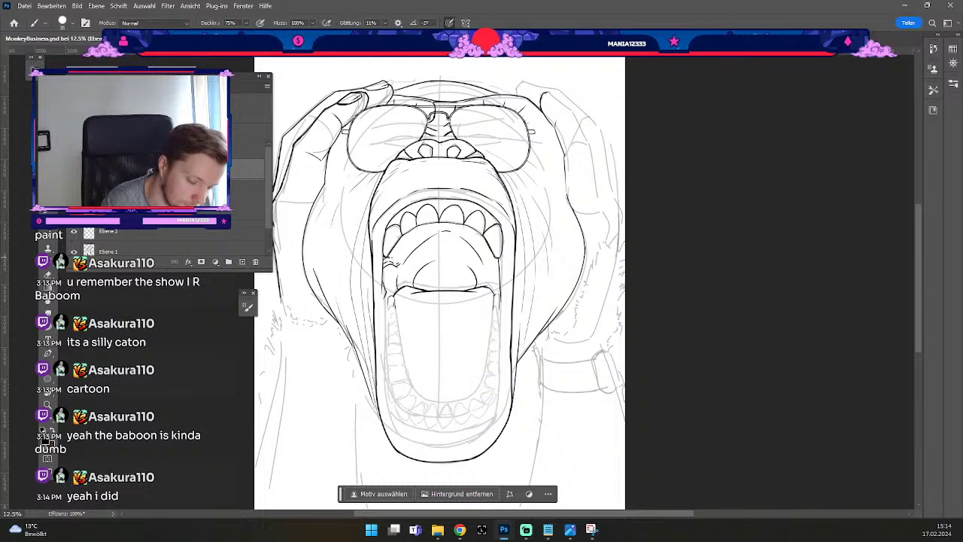
pyautogui.hotkey('ctrl', 'z')
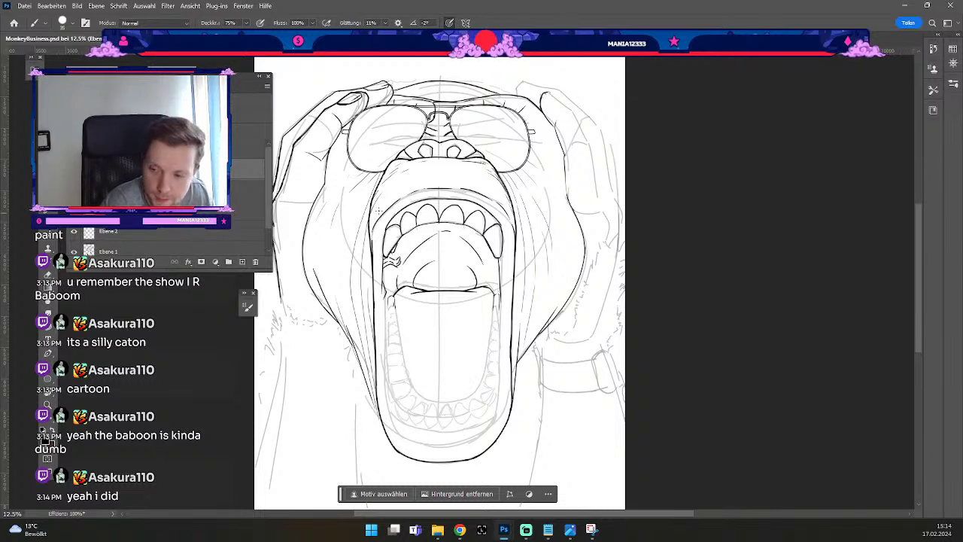
pyautogui.hotkey('ctrl', 'z')
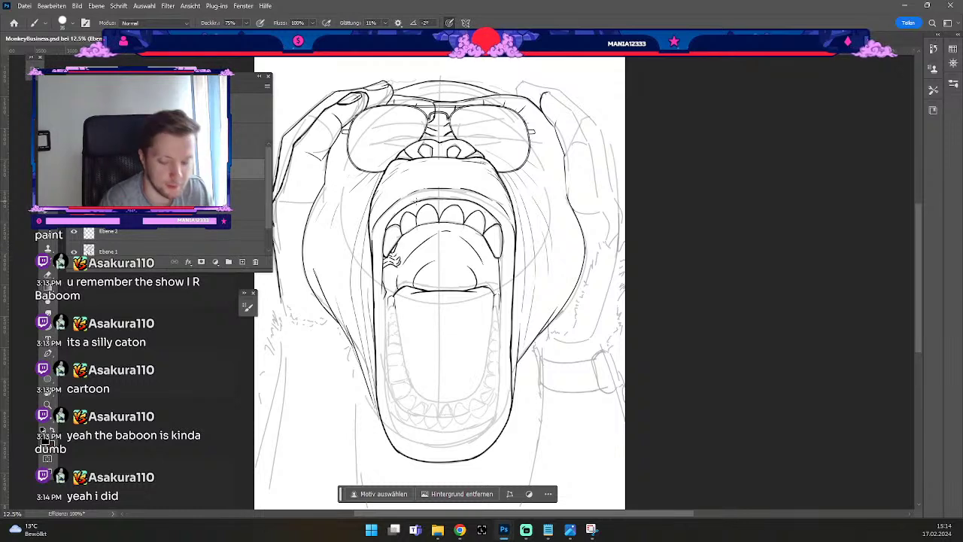
# Ink matching wrinkled flesh folds just below the right upper canine, undoing strokes that miss.
pyautogui.press('b')
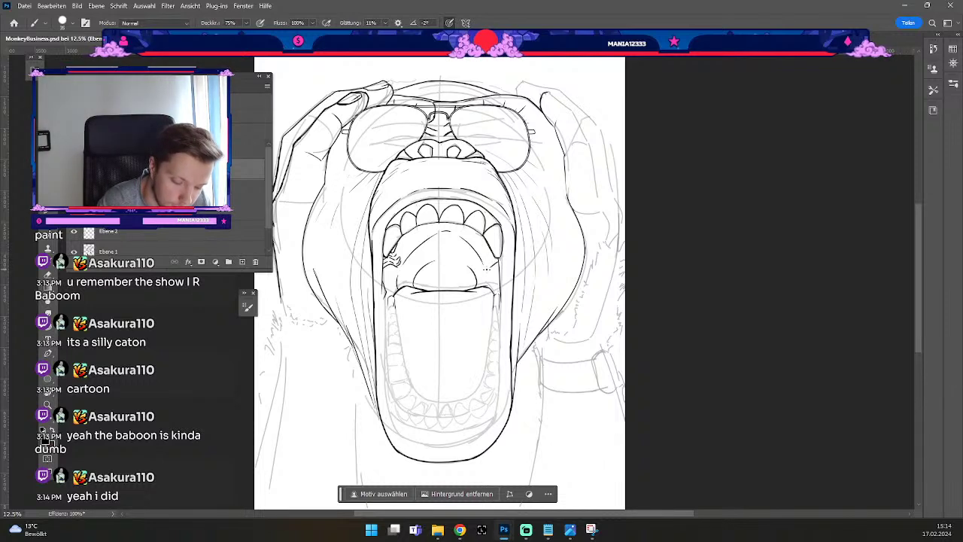
pyautogui.hotkey('ctrl', 'z')
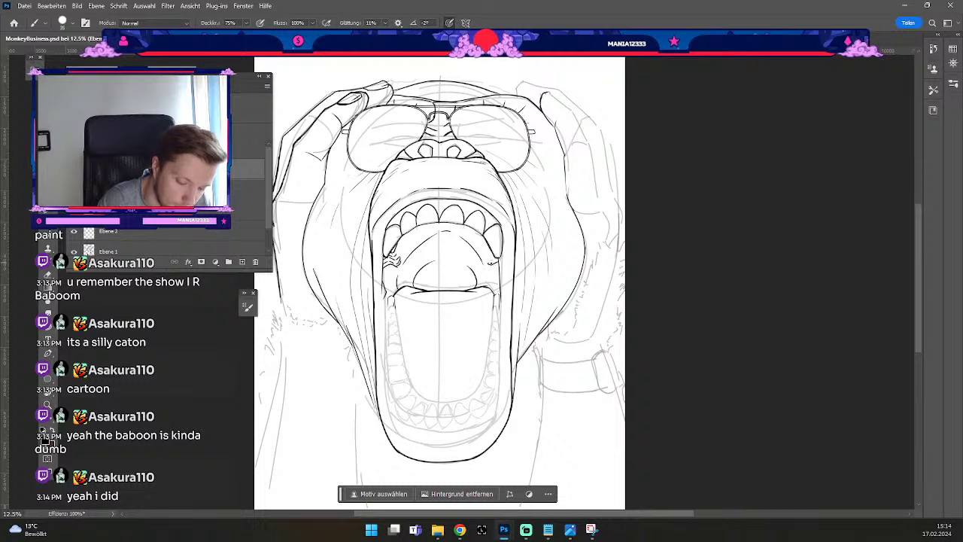
pyautogui.hotkey('ctrl', 'z')
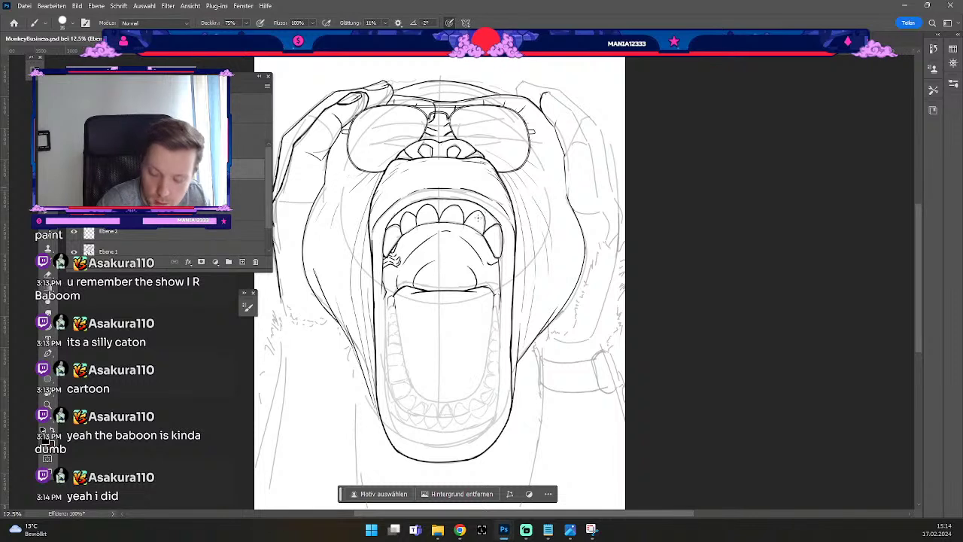
pyautogui.hotkey('ctrl', 'z')
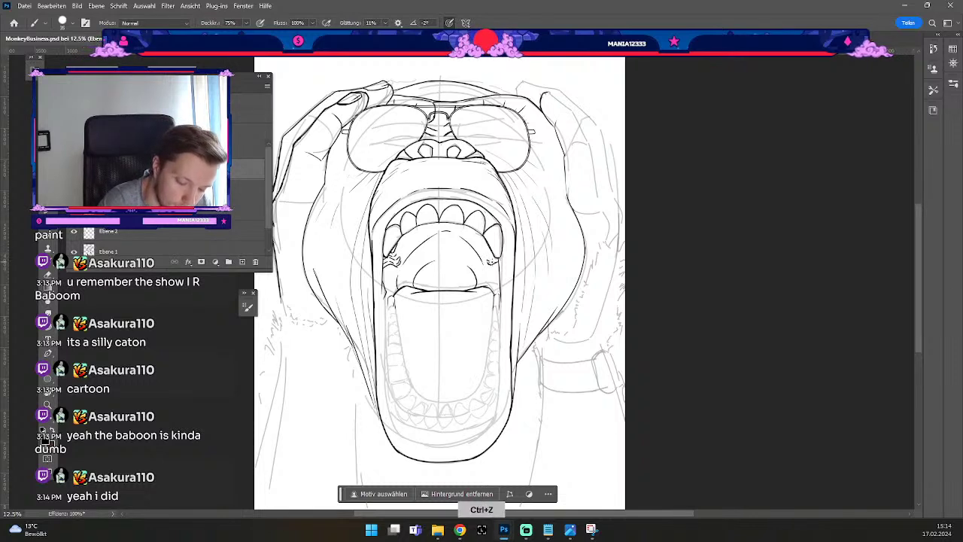
pyautogui.hotkey('ctrl', 'z')
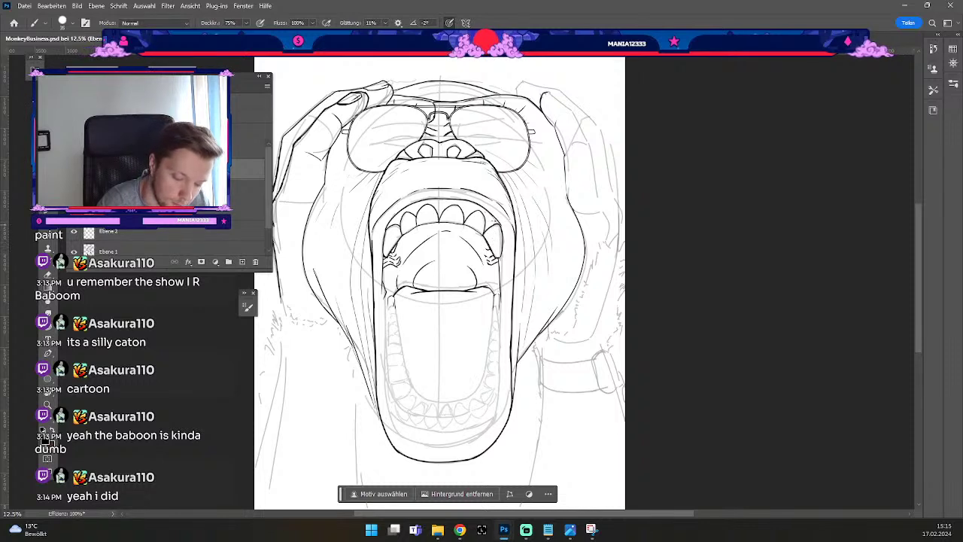
# Refine the wrinkled flesh folds below the right upper canine, erasing excess line and undoing strokes that miss.
pyautogui.press('e')
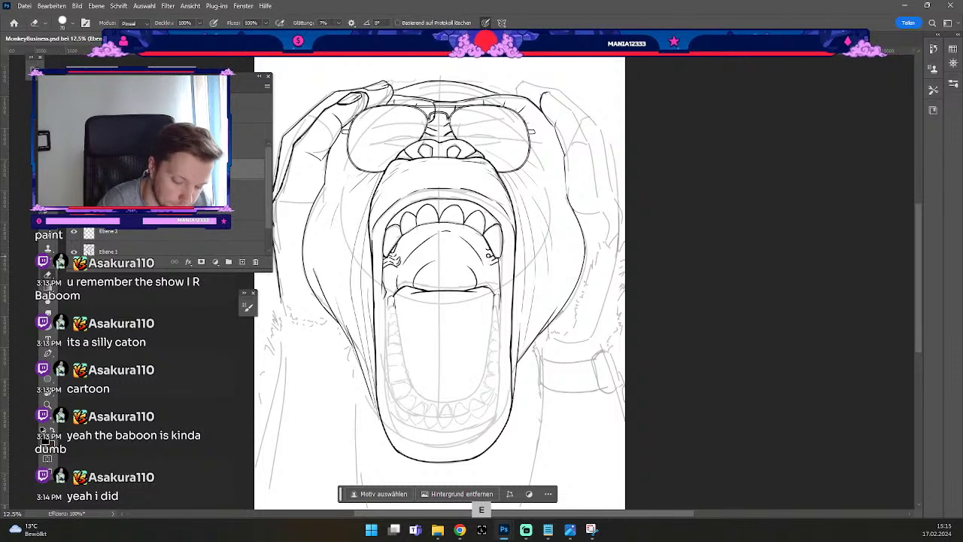
pyautogui.press('b')
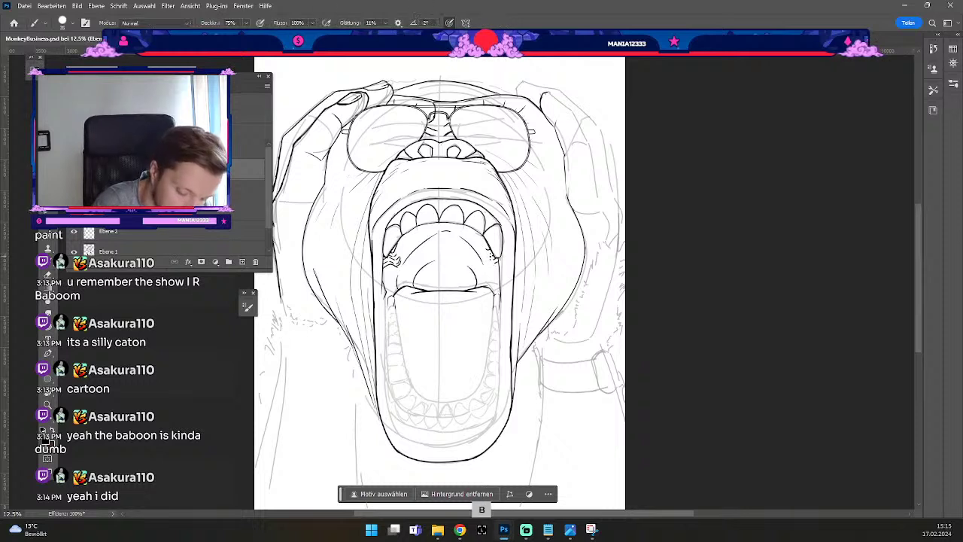
pyautogui.hotkey('ctrl', 'z')
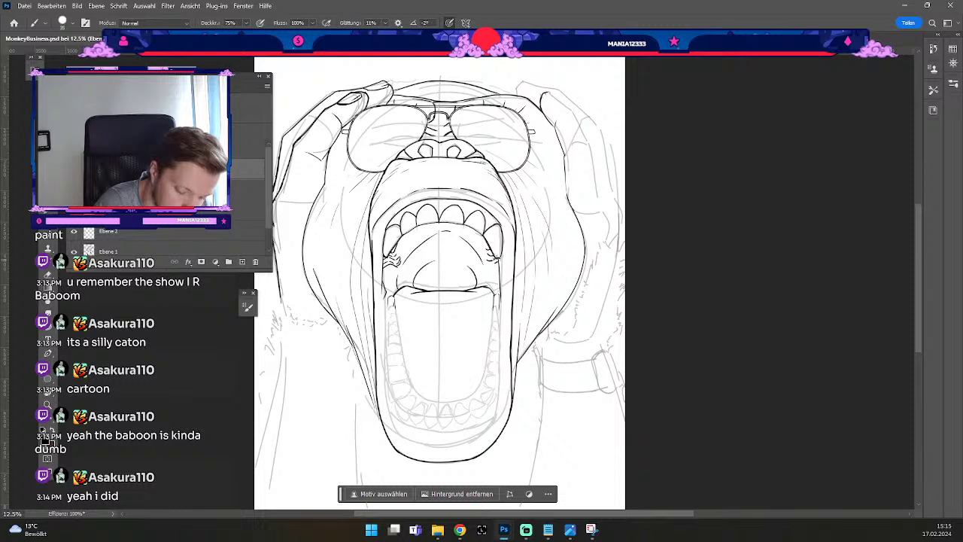
pyautogui.press('e')
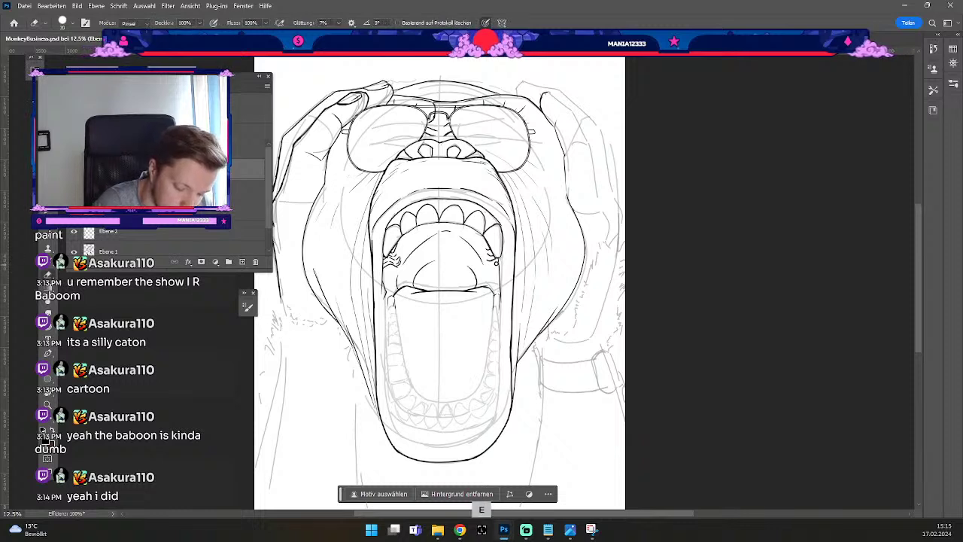
pyautogui.press('b')
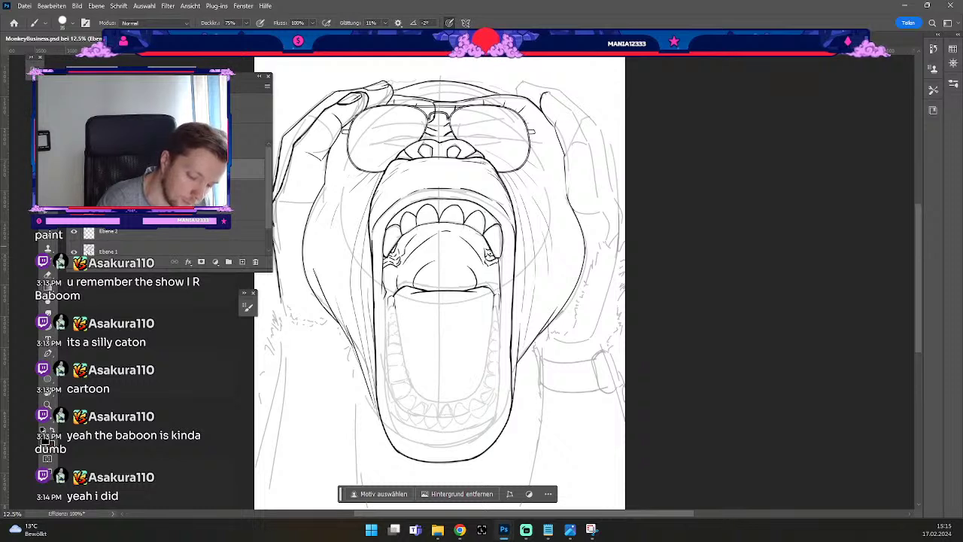
pyautogui.hotkey('ctrl', 'z')
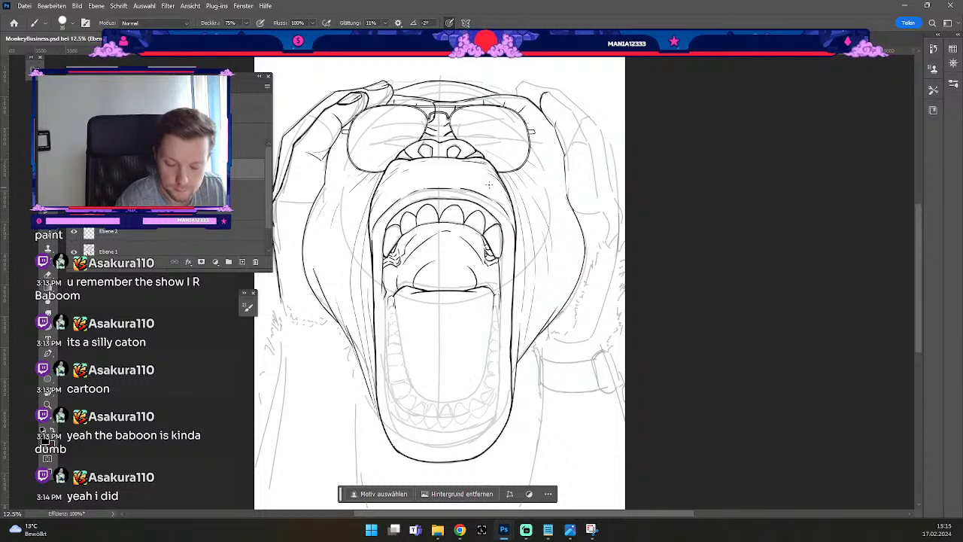
# Erase stray line along the right side of the palate beside the flesh folds and re-ink it cleanly.
pyautogui.press('e')
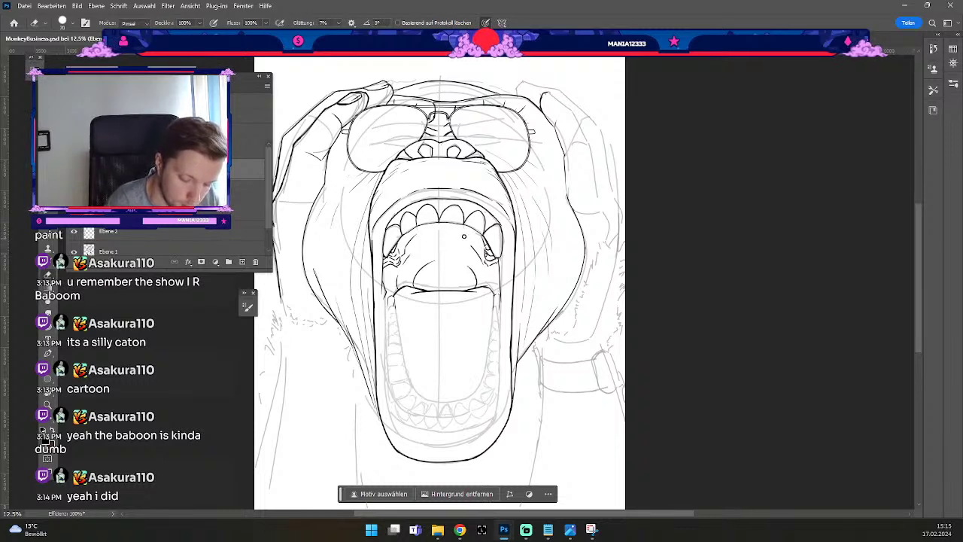
pyautogui.press('e')
pyautogui.press('b')
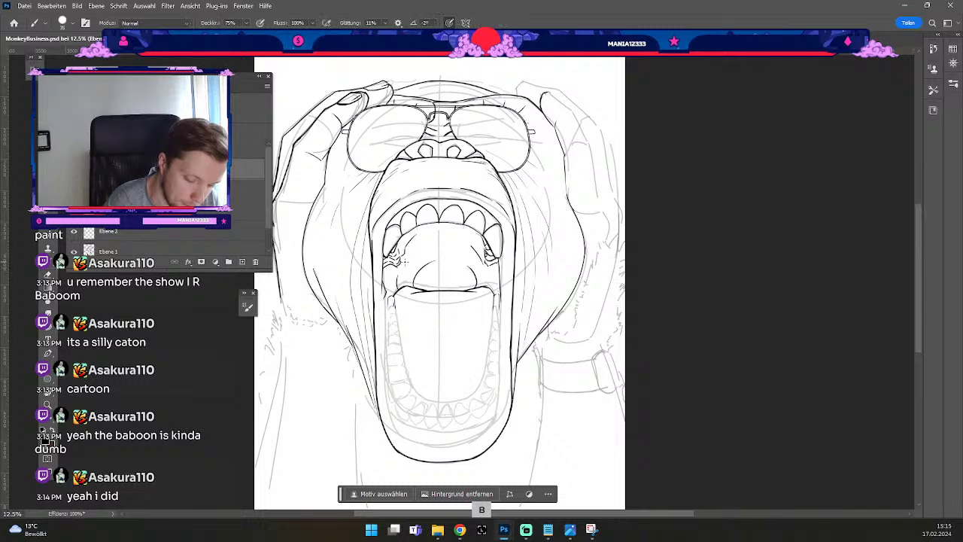
pyautogui.press('e')
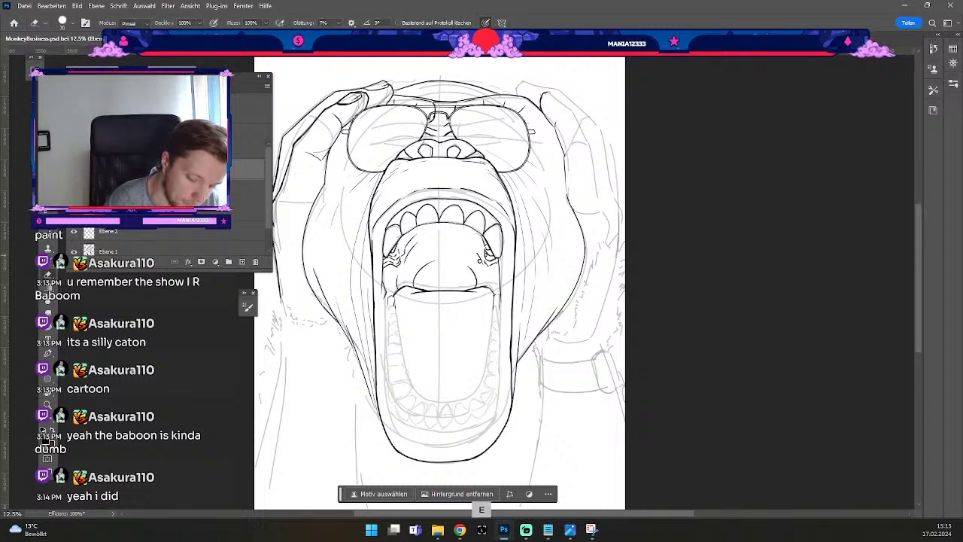
pyautogui.press('b')
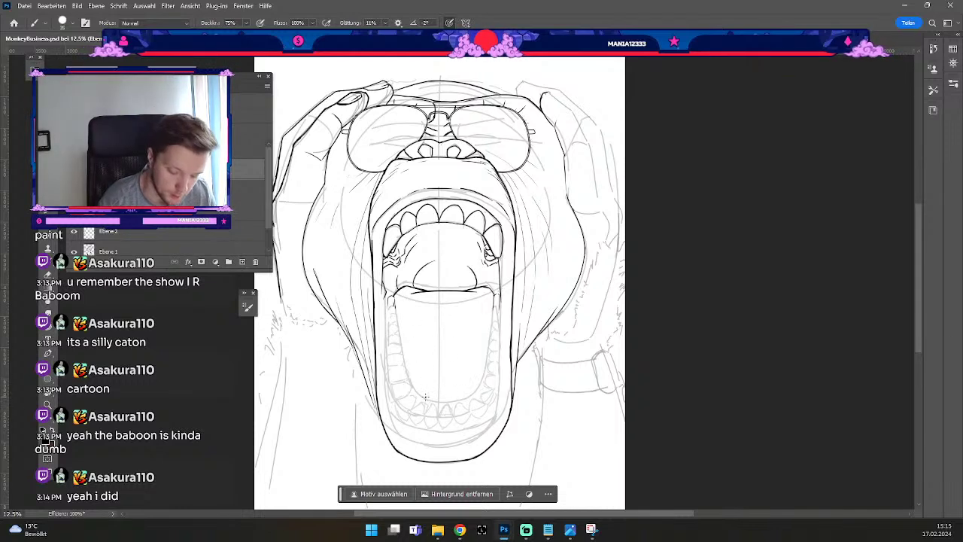
# Ink the tongue's front edge and curved contour strokes along both of its sides, undoing the uneven first stroke.
pyautogui.hotkey('ctrl', 'z')
pyautogui.moveTo(449, 398); pyautogui.dragTo(426, 399)
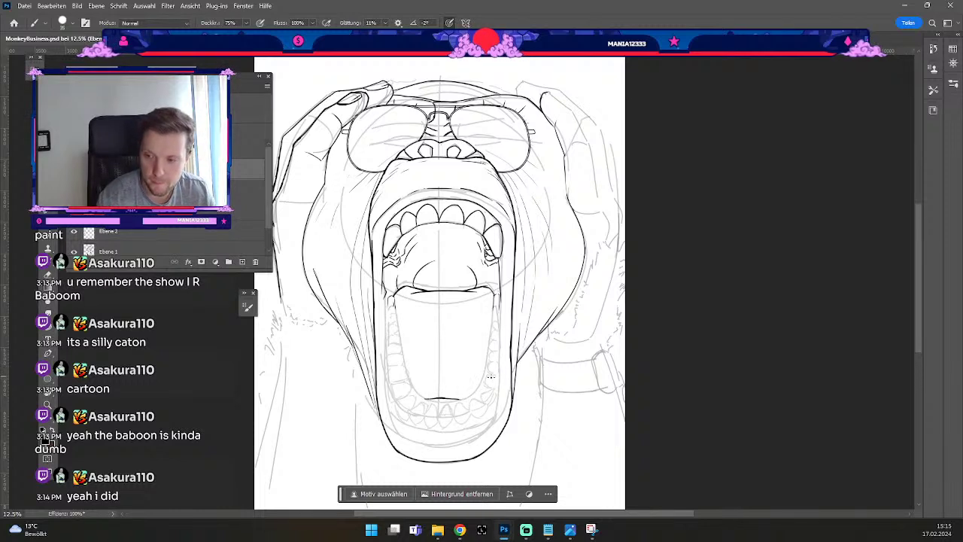
pyautogui.moveTo(450, 385); pyautogui.dragTo(471, 354)
pyautogui.moveTo(438, 384); pyautogui.dragTo(419, 323)
# Ink the rearmost tooth of the left lower row beside the tongue's base, undoing a stroke that misses.
pyautogui.press('space')
pyautogui.moveTo(512, 340); pyautogui.dragTo(511, 299)
pyautogui.hotkey('ctrl', '+')
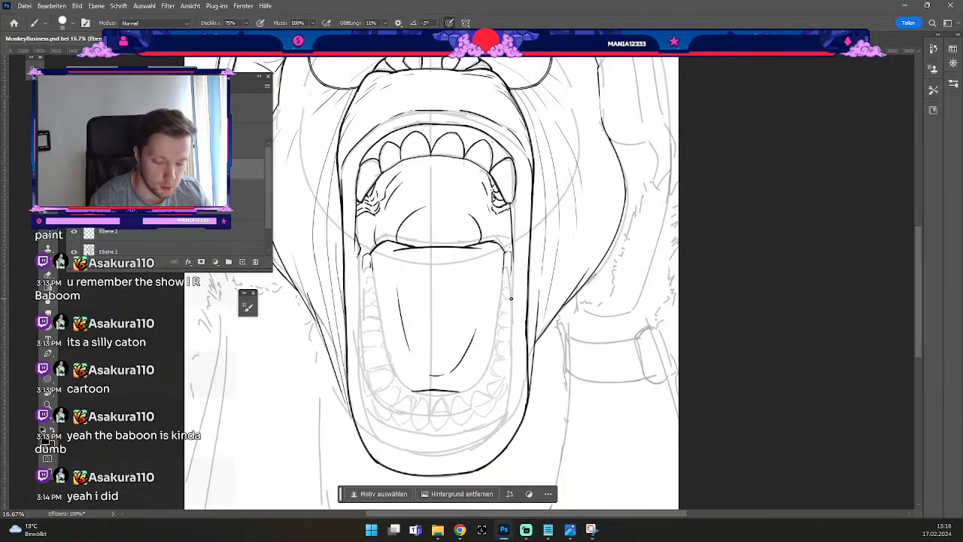
pyautogui.press('b')
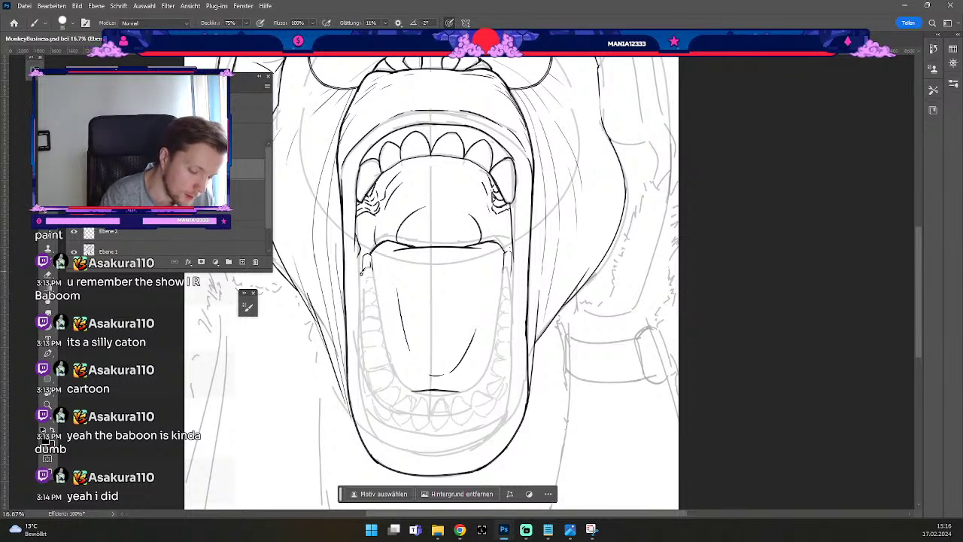
pyautogui.hotkey('ctrl', 'z')
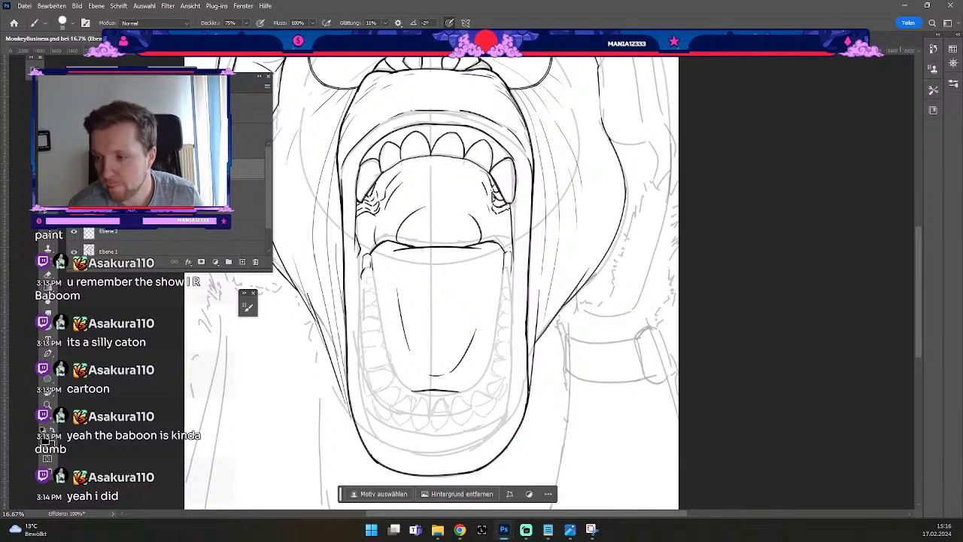
pyautogui.click(460, 530)
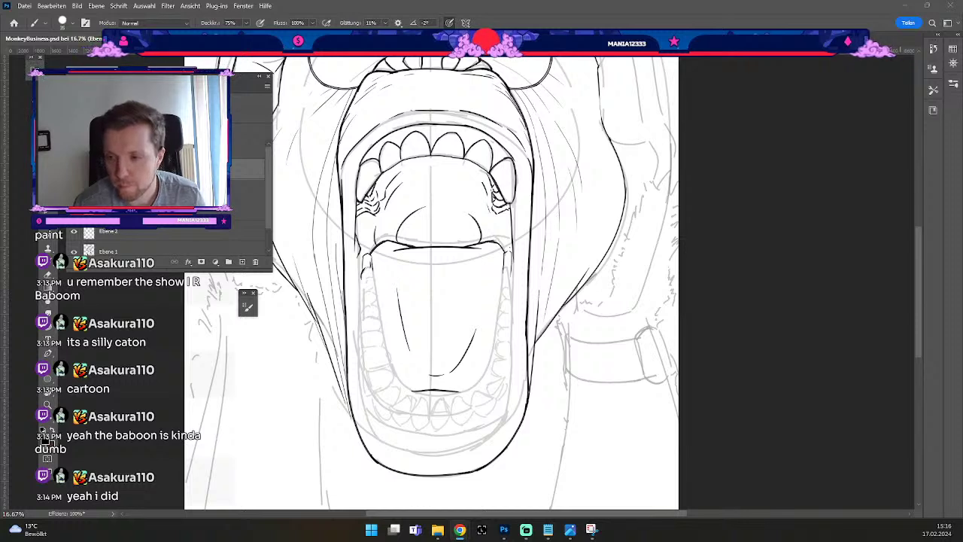
pyautogui.hotkey('alt', 'Tab')
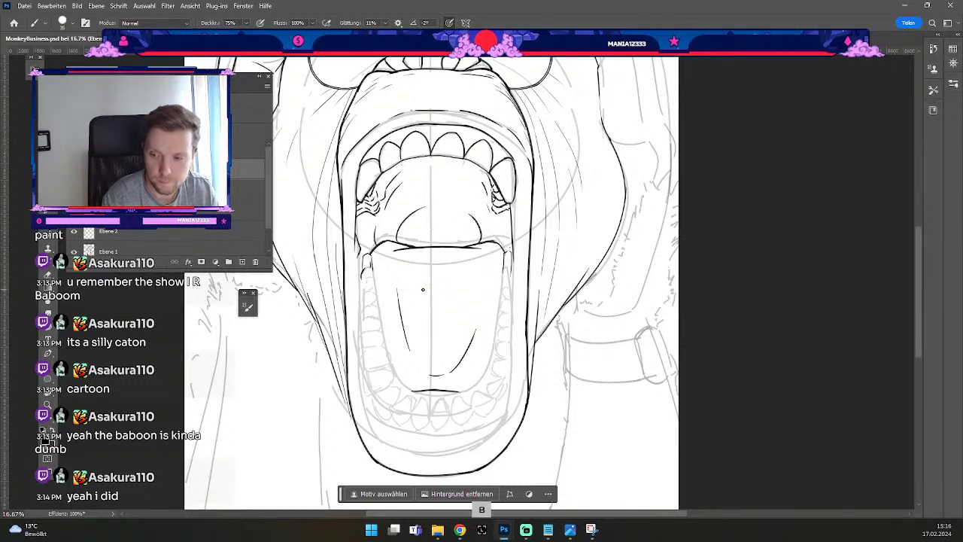
# Ink the next rounded molar in the left lower row, undoing uneven strokes.
pyautogui.moveTo(371, 268); pyautogui.dragTo(374, 277)
pyautogui.hotkey('ctrl', 'z')
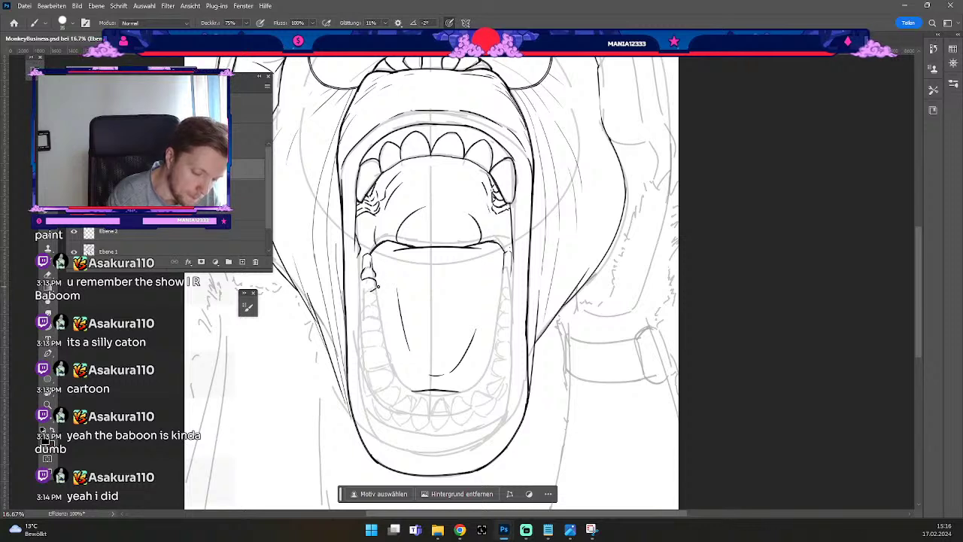
pyautogui.hotkey('ctrl', 'z')
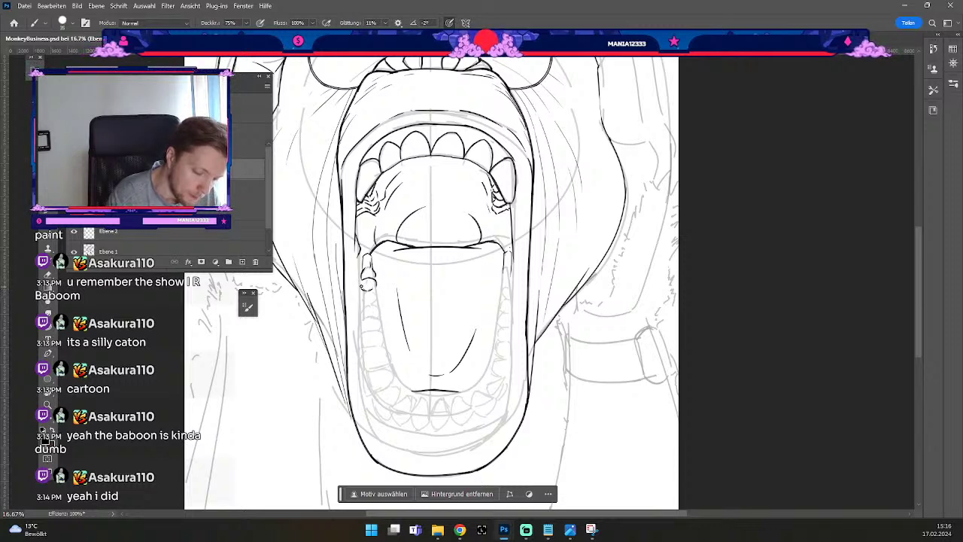
pyautogui.moveTo(361, 290); pyautogui.dragTo(363, 281)
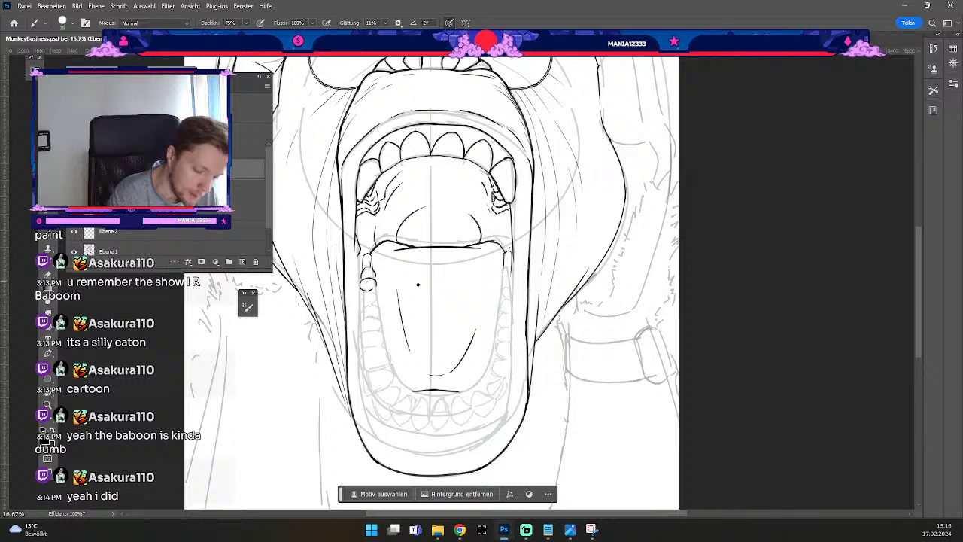
# Erase excess line beside the rearmost lower teeth at the right and left ends of the tongue's back edge.
pyautogui.press('e')
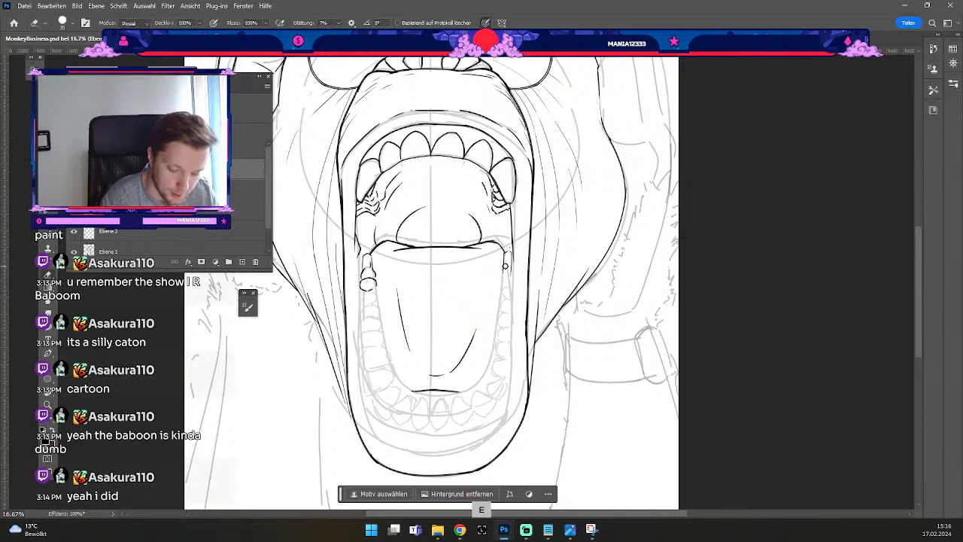
pyautogui.press('b')
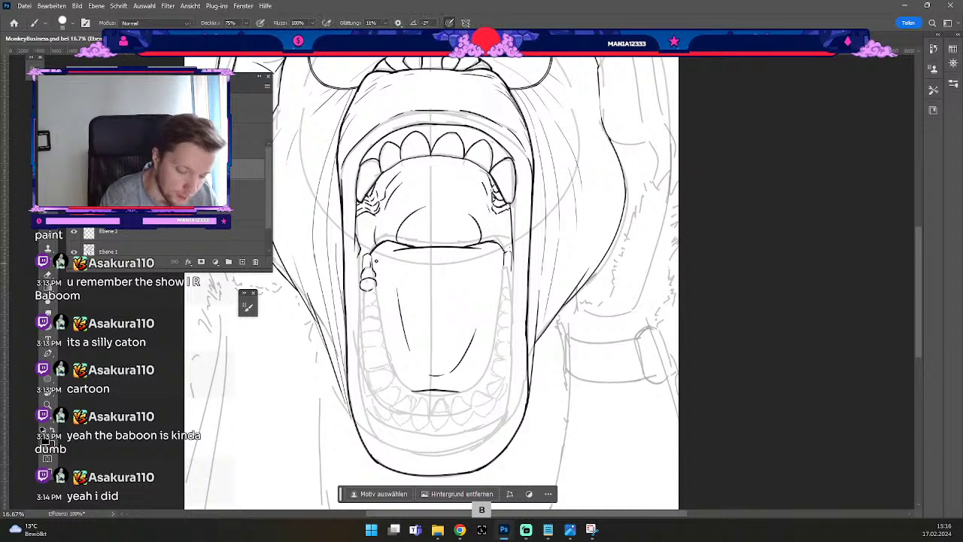
pyautogui.press('e')
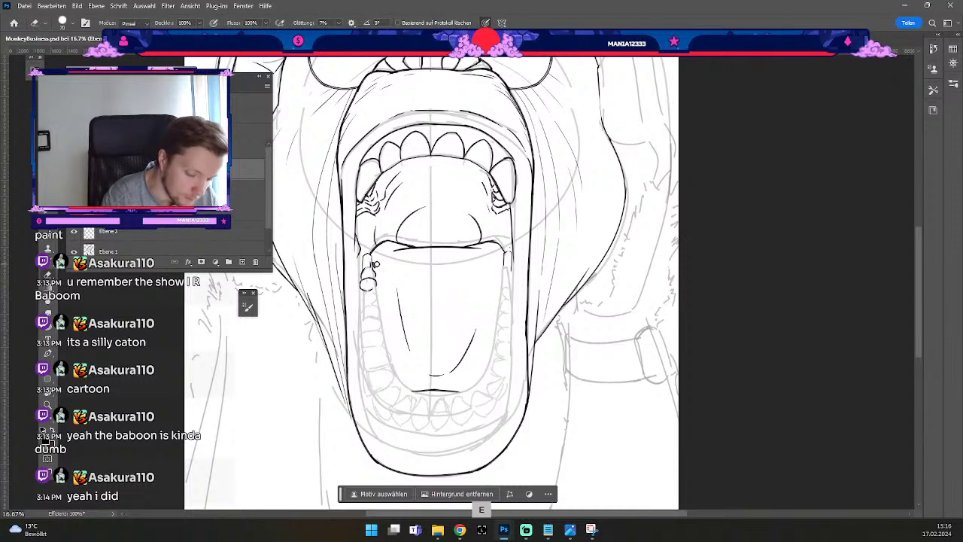
# Set the brush opacity to 100% and reduce its size to 30, undoing the test stroke on the tongue.
pyautogui.press('b')
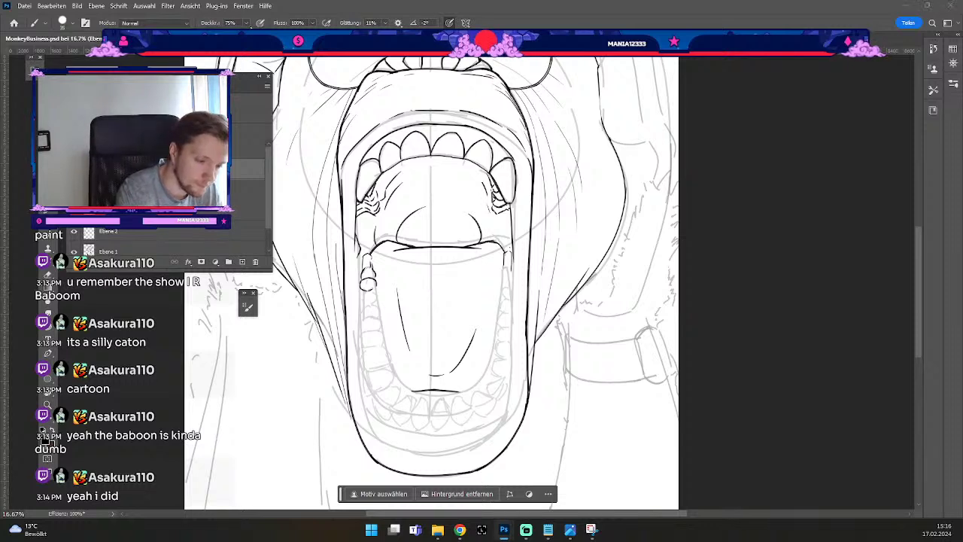
pyautogui.hotkey('ctrl', 'z')
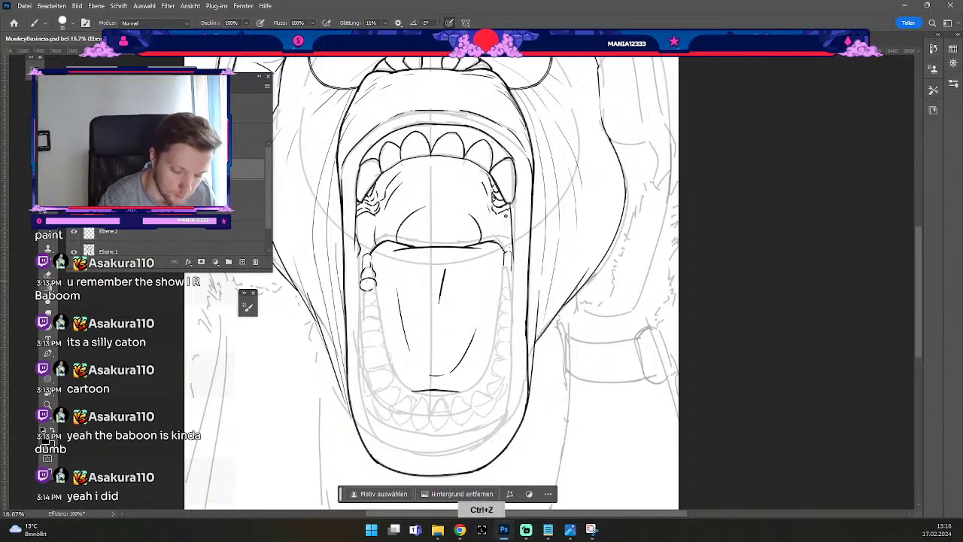
pyautogui.hotkey('ctrl', 'z')
pyautogui.press('[')
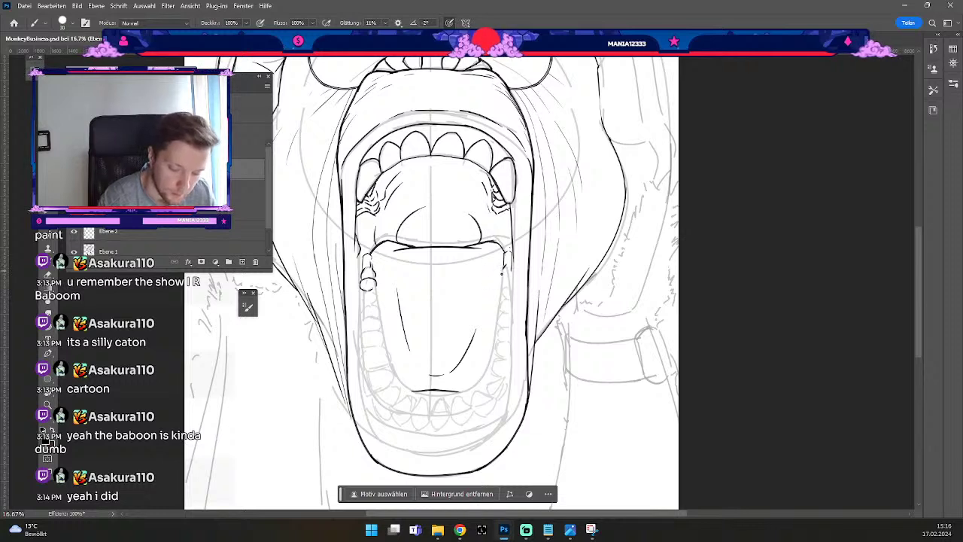
# Ink the scalloped inner edges of the rear teeth in the right lower row, undoing uneven strokes.
pyautogui.hotkey('ctrl', 'z')
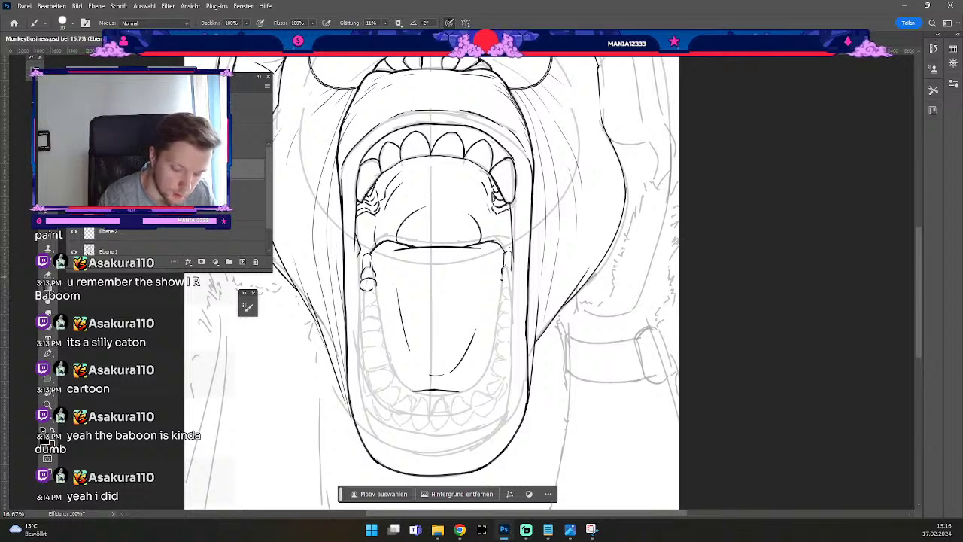
pyautogui.press('e')
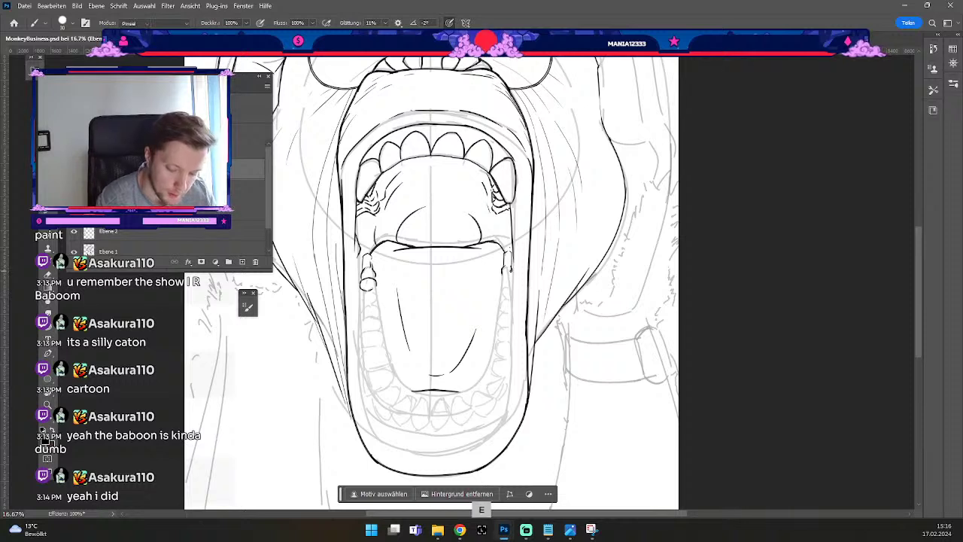
pyautogui.press('b')
pyautogui.moveTo(503, 274); pyautogui.dragTo(502, 292)
pyautogui.hotkey('ctrl', 'z')
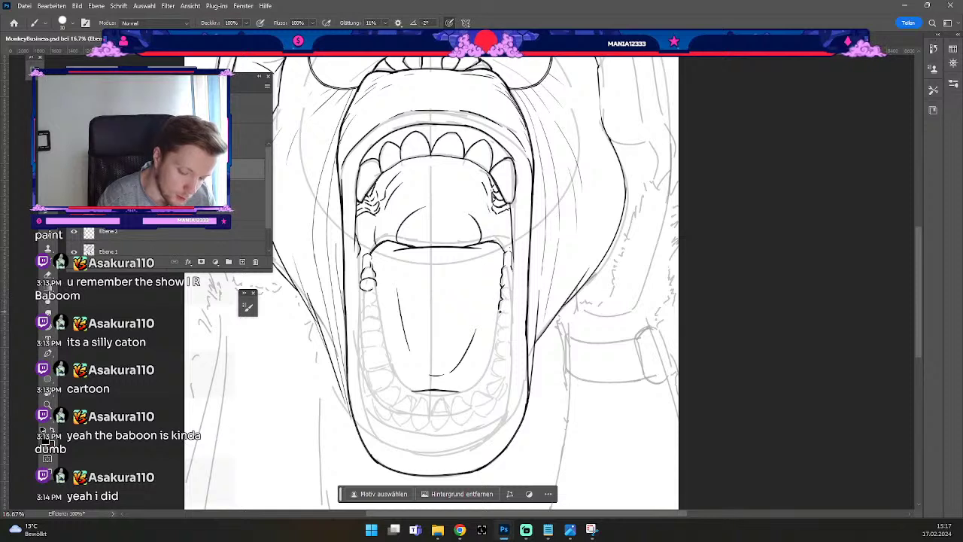
pyautogui.moveTo(504, 311); pyautogui.dragTo(501, 316)
pyautogui.hotkey('ctrl', 'z')
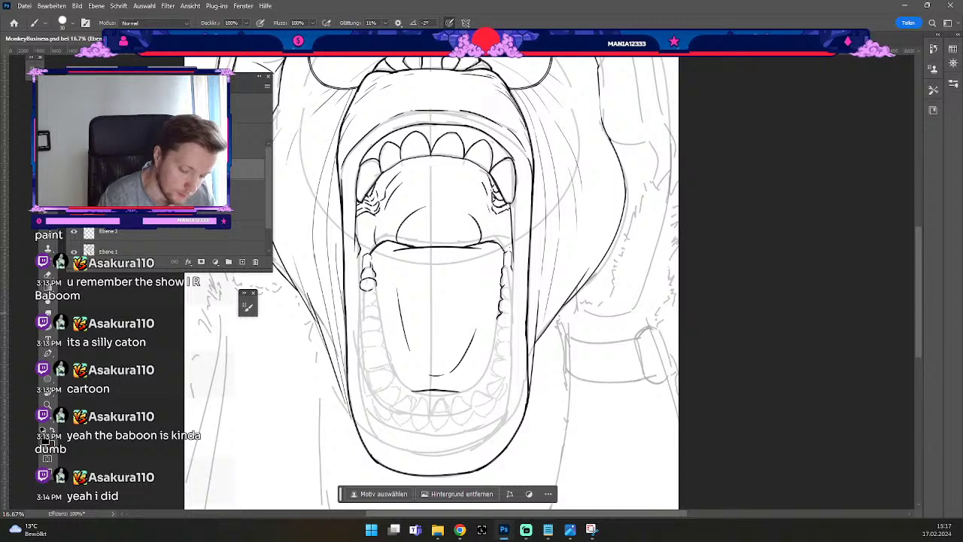
pyautogui.moveTo(499, 323); pyautogui.dragTo(500, 327)
pyautogui.hotkey('ctrl', 'z')
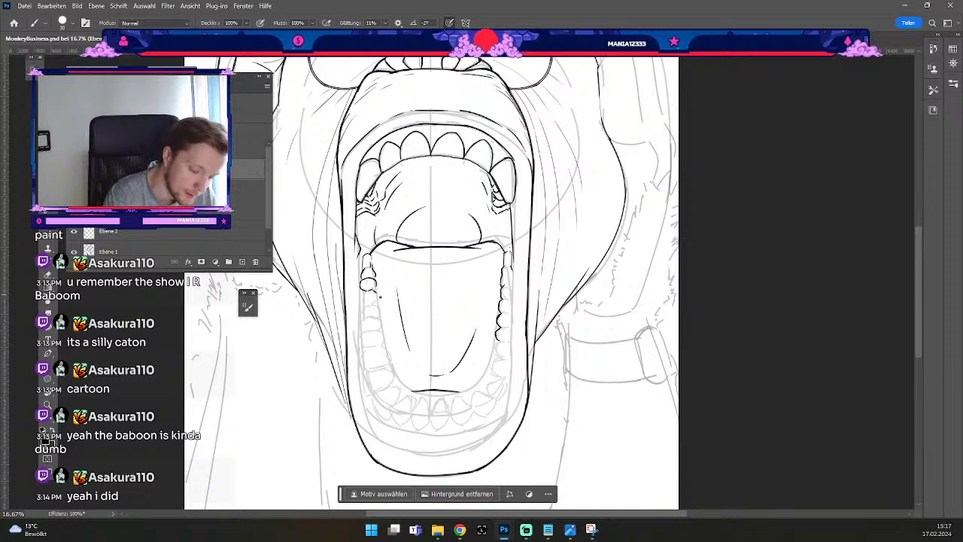
# Ink the inner edges of the following molars down the left lower row, undoing strokes that miss.
pyautogui.moveTo(375, 293); pyautogui.dragTo(378, 304)
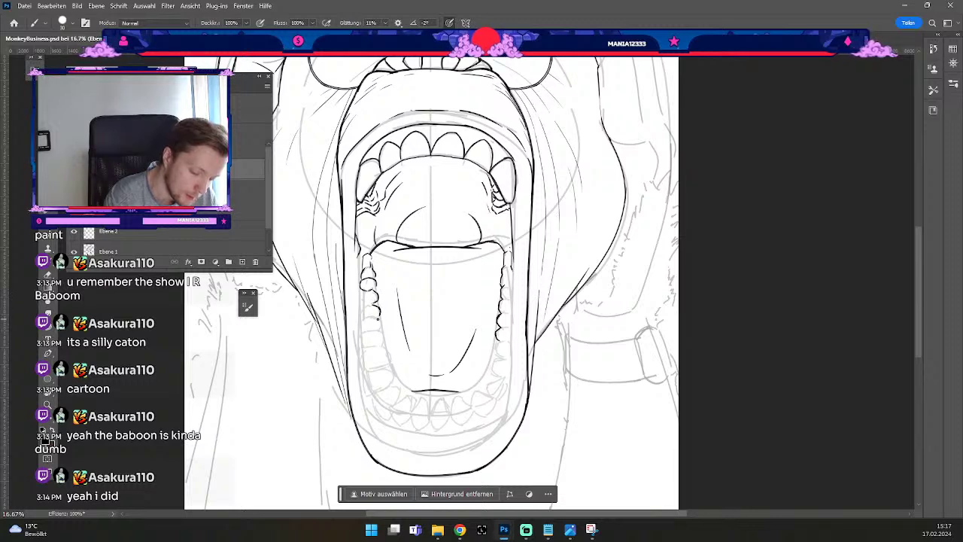
pyautogui.hotkey('ctrl', 'z')
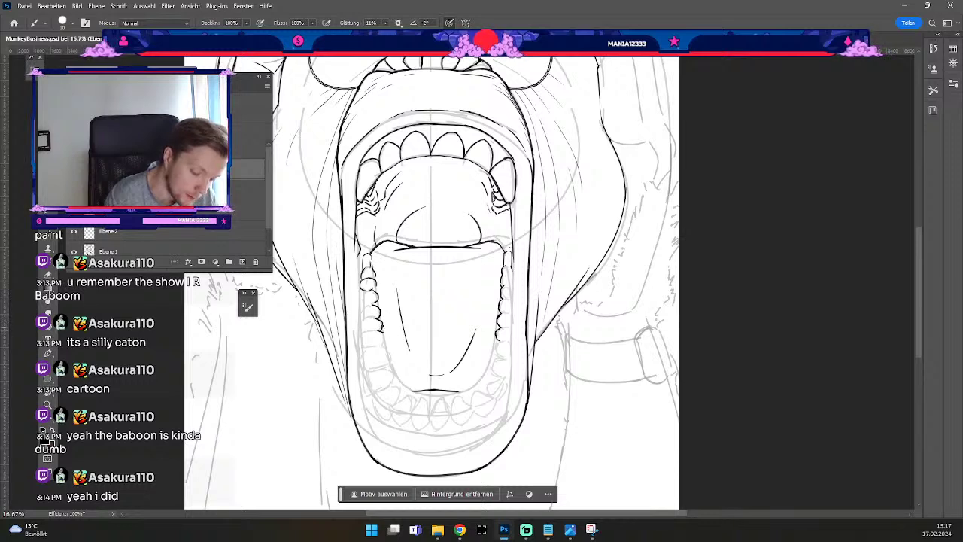
pyautogui.hotkey('ctrl', 'z')
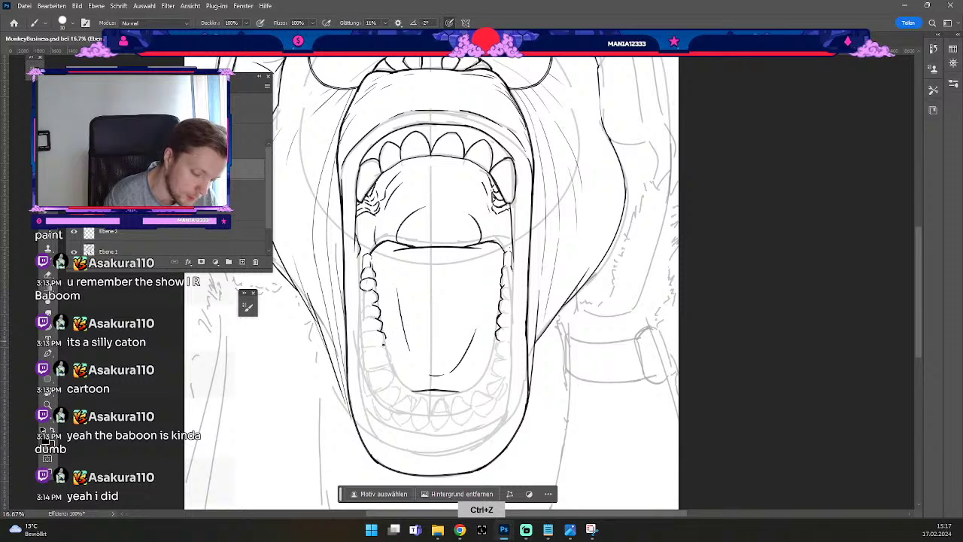
# Ink the inner edges of the last molars down the right lower row to the front corner, undoing strokes that miss.
pyautogui.press('b')
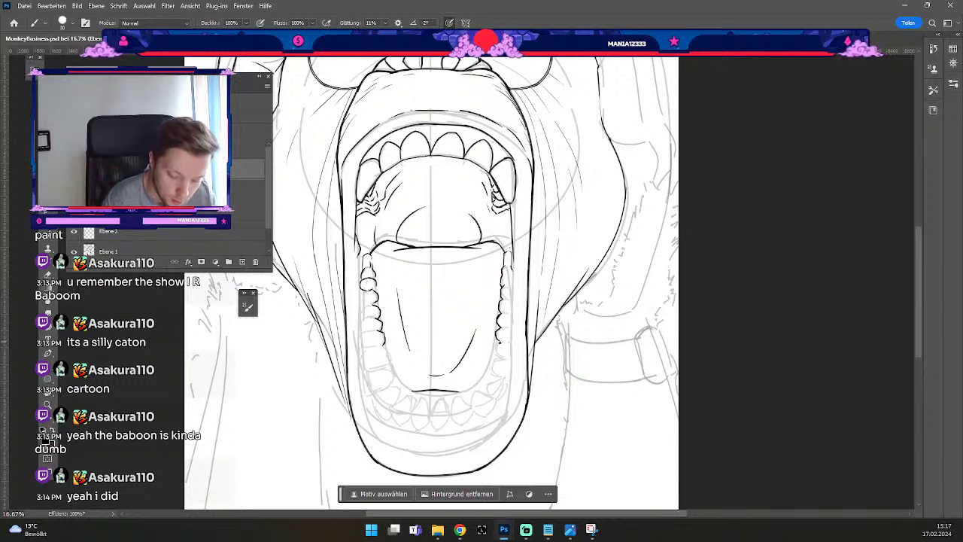
pyautogui.hotkey('ctrl', 'z')
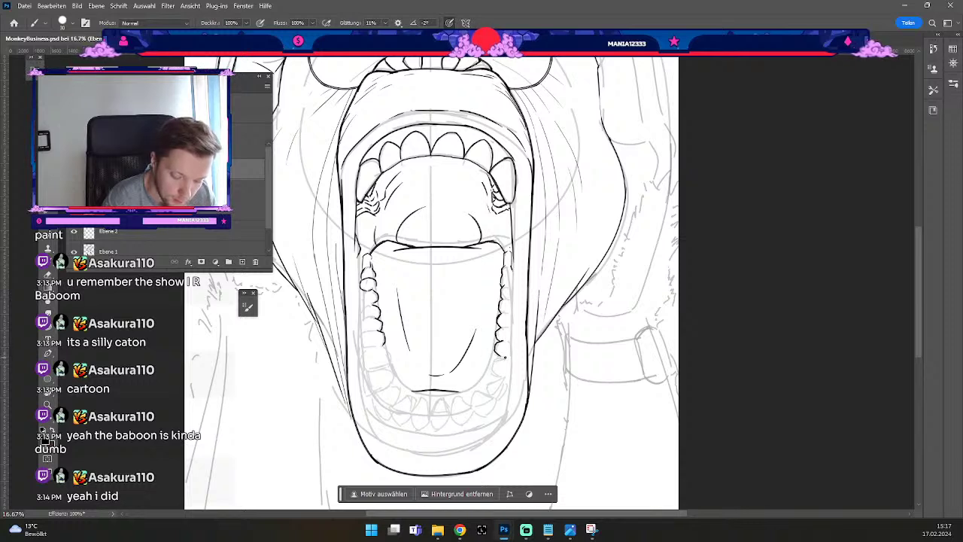
pyautogui.hotkey('ctrl', 'z')
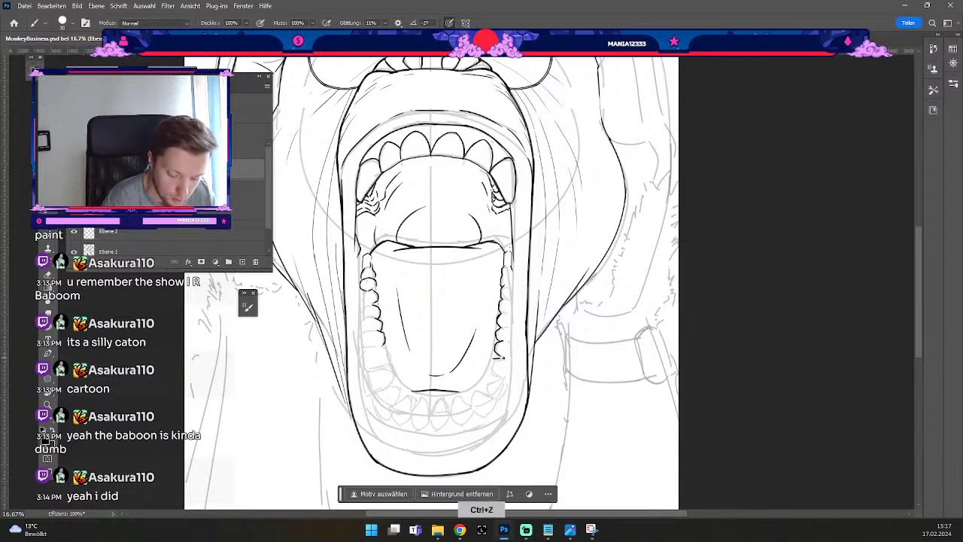
pyautogui.moveTo(494, 359); pyautogui.dragTo(490, 369)
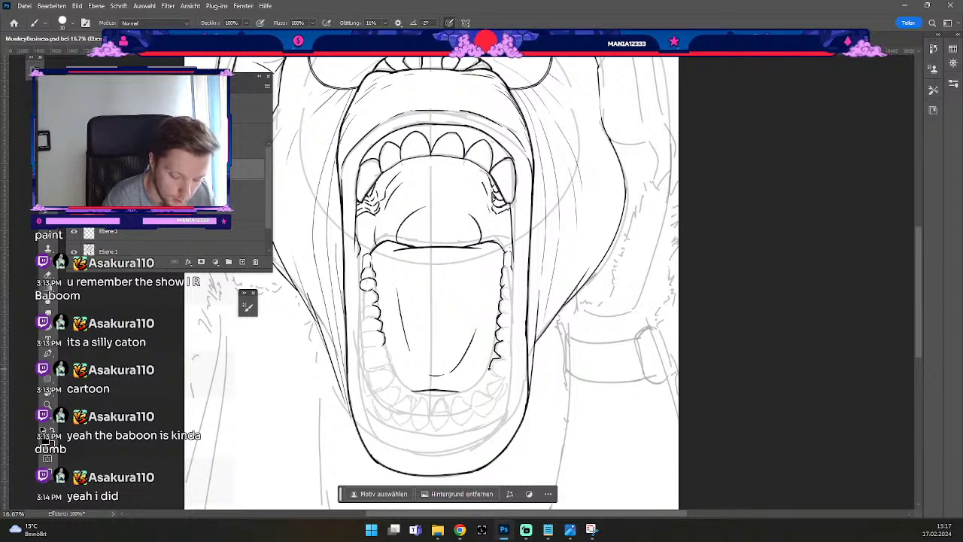
pyautogui.hotkey('ctrl', 'z')
pyautogui.moveTo(494, 360); pyautogui.dragTo(503, 377)
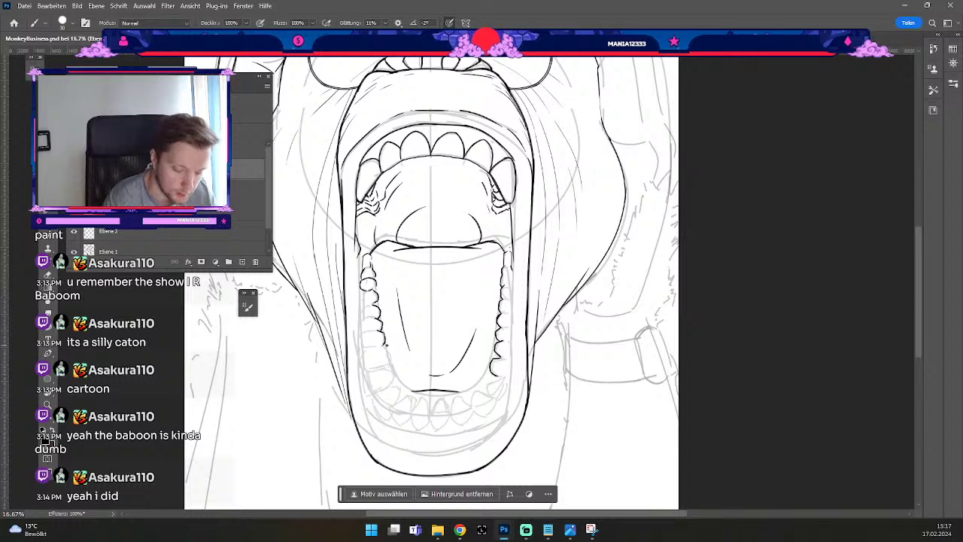
# Ink the inner edges of the remaining molars down the left lower row and around the front corner.
pyautogui.moveTo(388, 355); pyautogui.dragTo(393, 372)
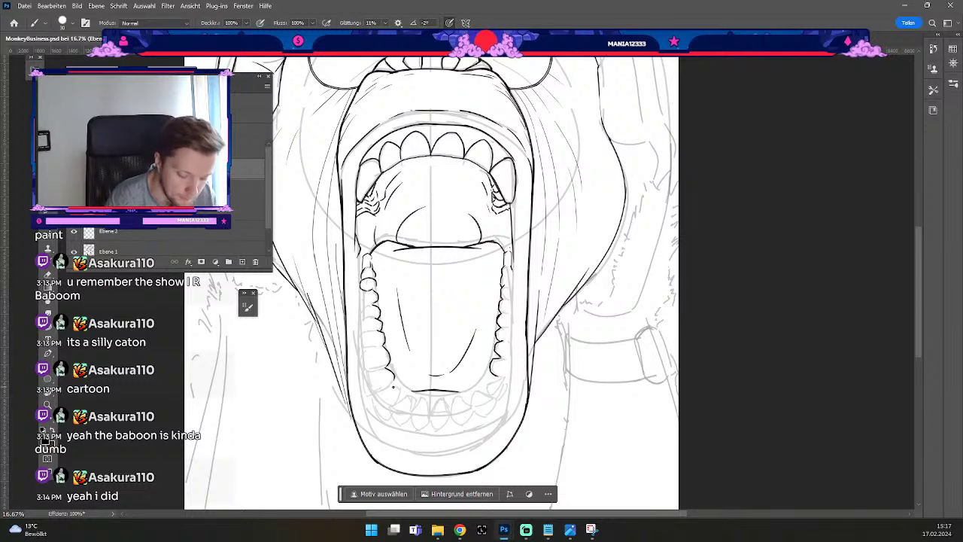
pyautogui.hotkey('ctrl', 'z')
pyautogui.moveTo(388, 385); pyautogui.dragTo(397, 390)
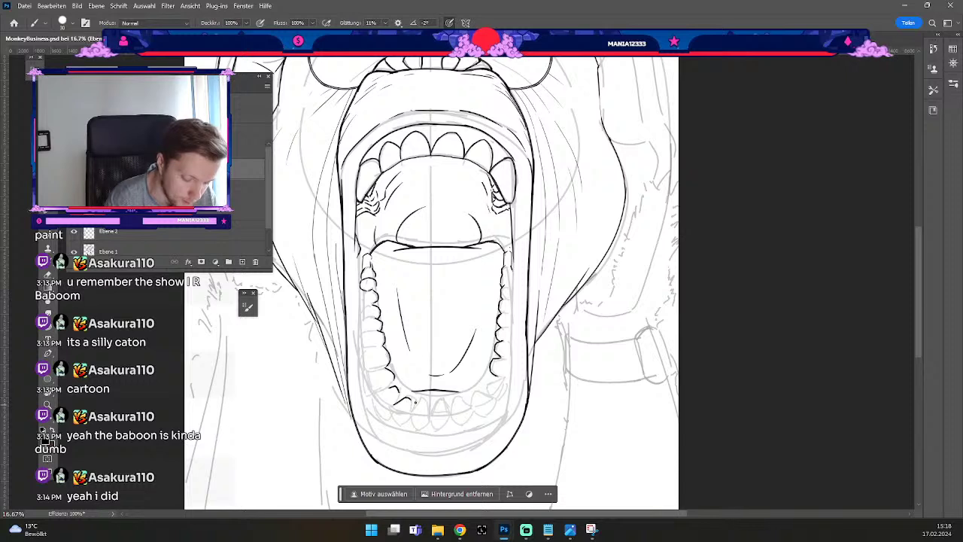
# Ink the pointed gaps between the lower front teeth from the left corner past the centre line, undoing uneven strokes.
pyautogui.hotkey('ctrl', 'z')
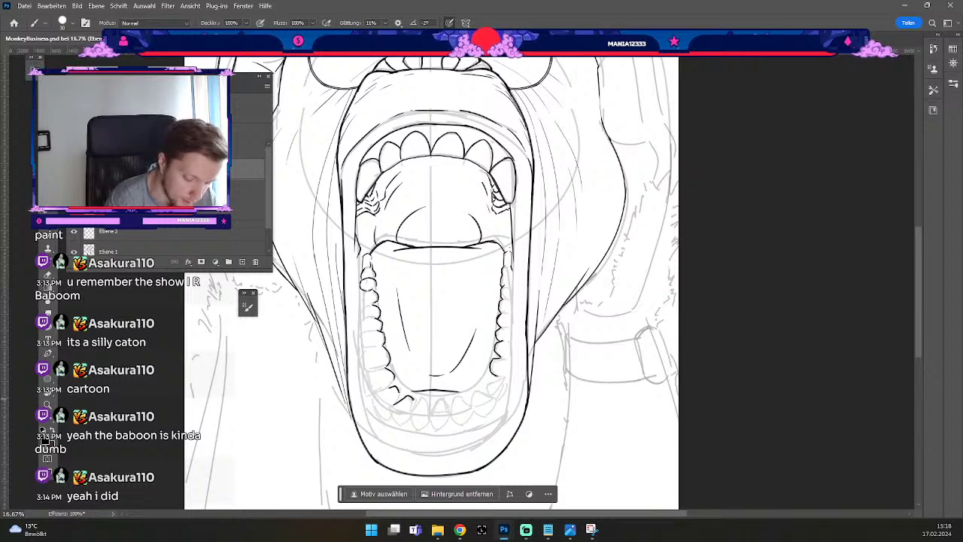
pyautogui.moveTo(414, 396)
pyautogui.mouseDown()
pyautogui.moveTo(427, 421)
pyautogui.moveTo(442, 399)
pyautogui.mouseUp()
pyautogui.hotkey('ctrl', 'z')
pyautogui.hotkey('ctrl', 'z')
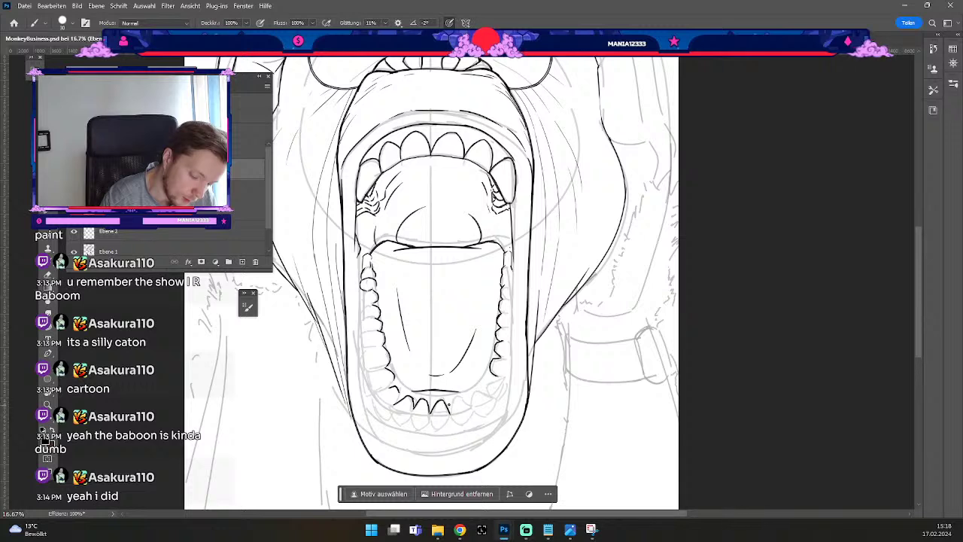
pyautogui.hotkey('ctrl', 'z')
pyautogui.moveTo(450, 413); pyautogui.dragTo(460, 398)
pyautogui.hotkey('ctrl', 'z')
pyautogui.hotkey('ctrl', 'z')
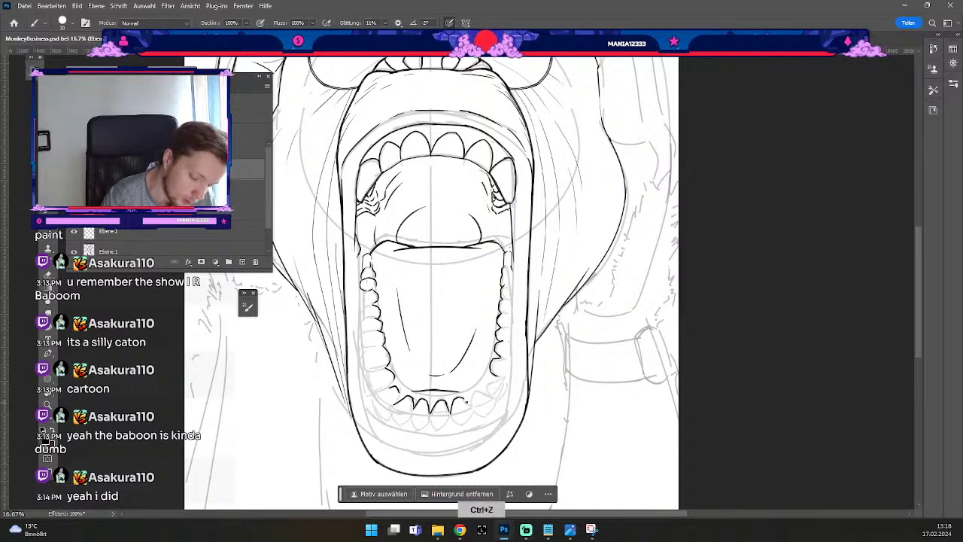
# Ink the inner edges of the lower front teeth from right of centre to the right corner, undoing uneven strokes.
pyautogui.hotkey('ctrl', 'z')
pyautogui.moveTo(462, 399)
pyautogui.mouseDown()
pyautogui.moveTo(472, 410)
pyautogui.moveTo(476, 394)
pyautogui.mouseUp()
pyautogui.hotkey('ctrl', 'z')
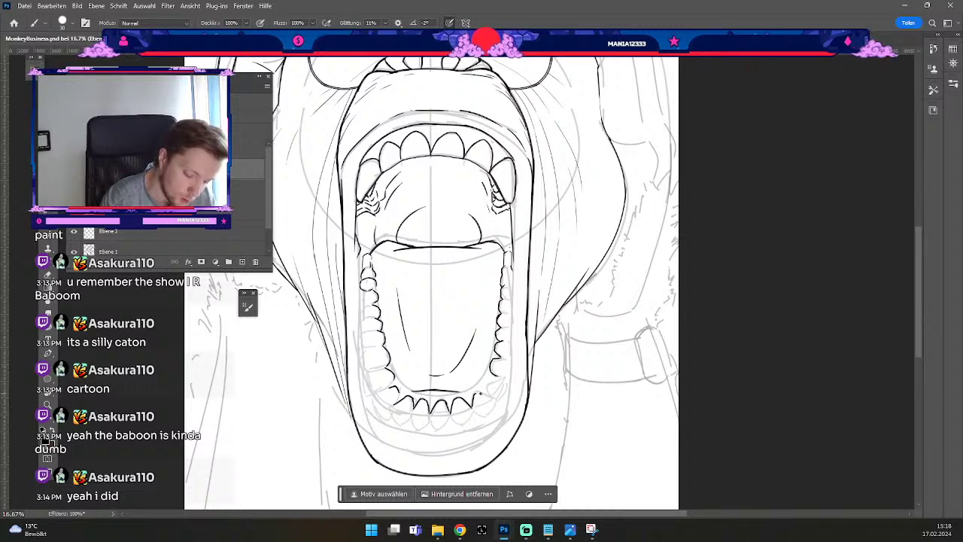
pyautogui.hotkey('ctrl', 'z')
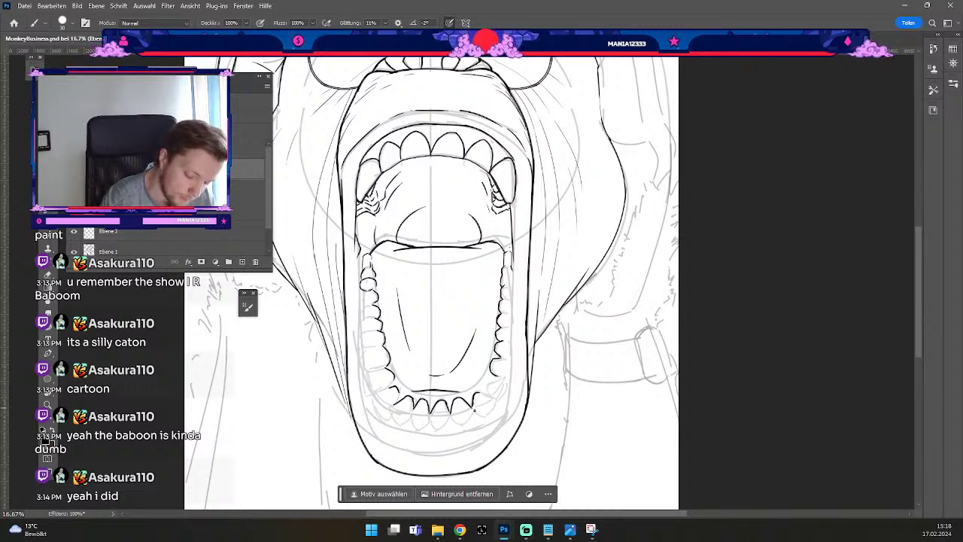
pyautogui.moveTo(482, 393); pyautogui.dragTo(497, 397)
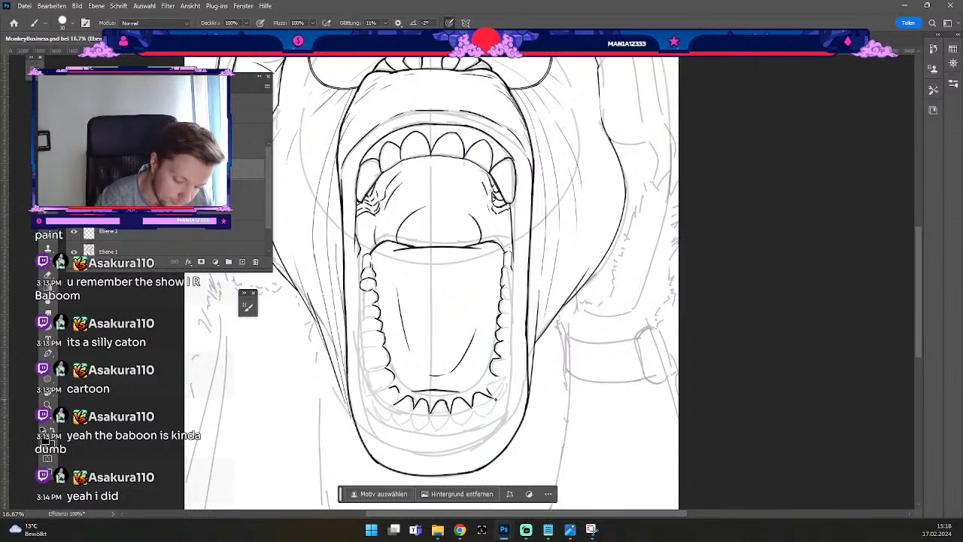
pyautogui.hotkey('ctrl', 'z')
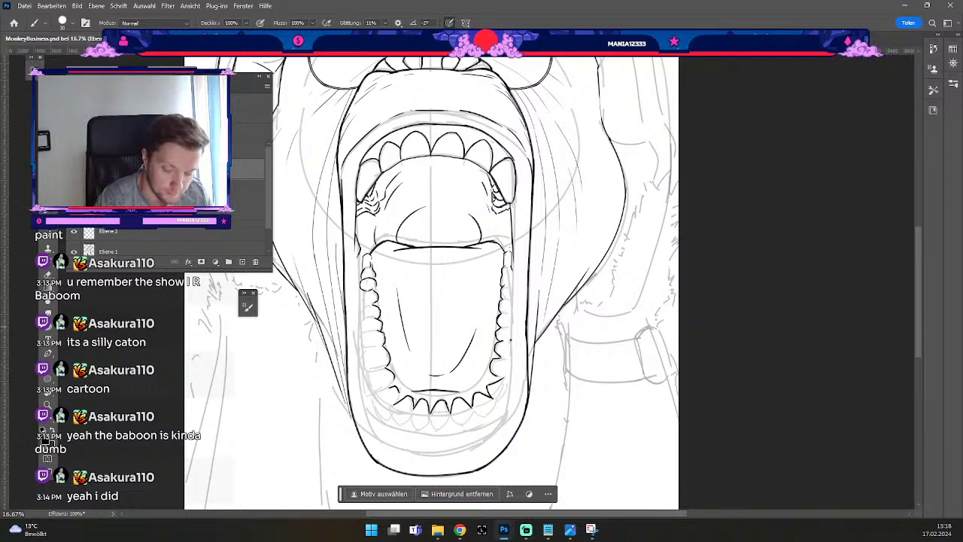
# Ink the outline of the rearmost tooth in the right lower row, undoing strokes that miss.
pyautogui.hotkey('ctrl', 'z')
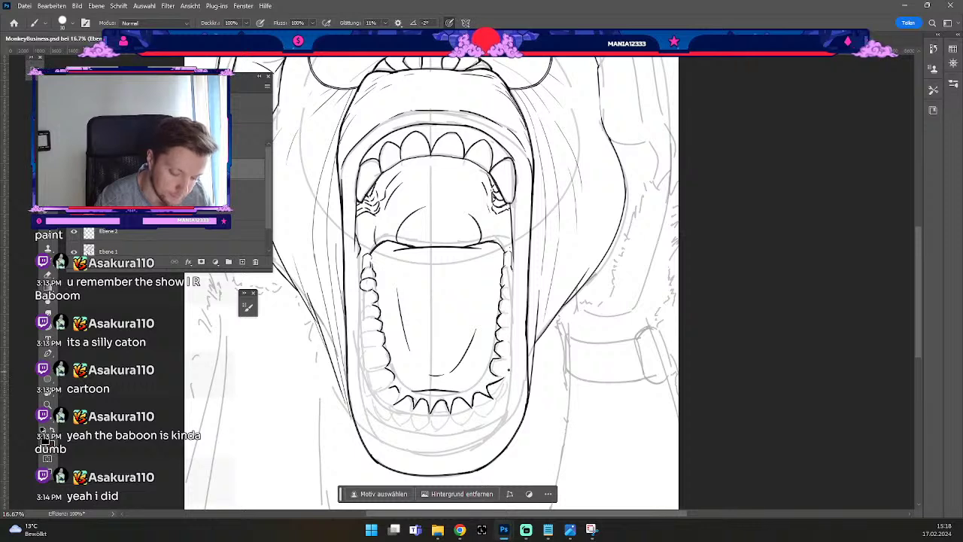
pyautogui.hotkey('ctrl', 'z')
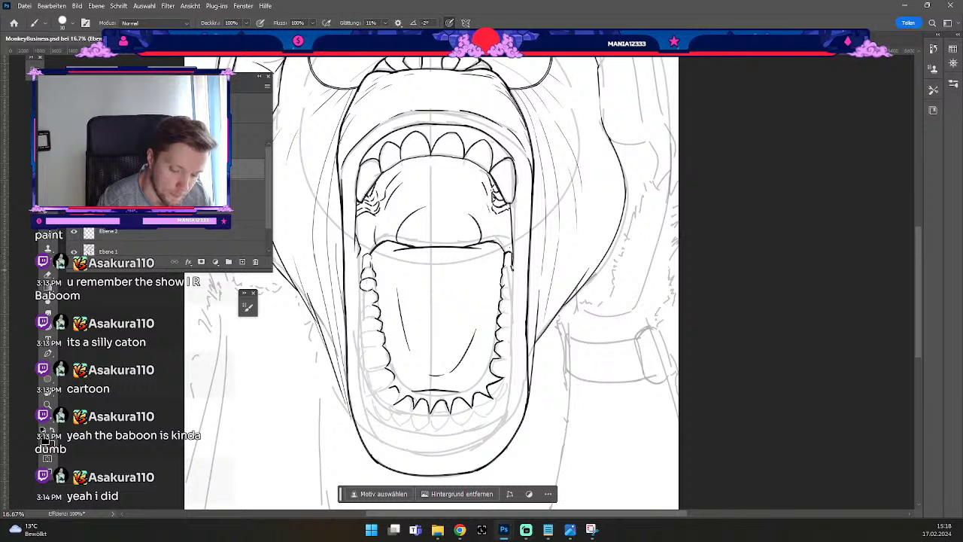
pyautogui.hotkey('ctrl', 'z')
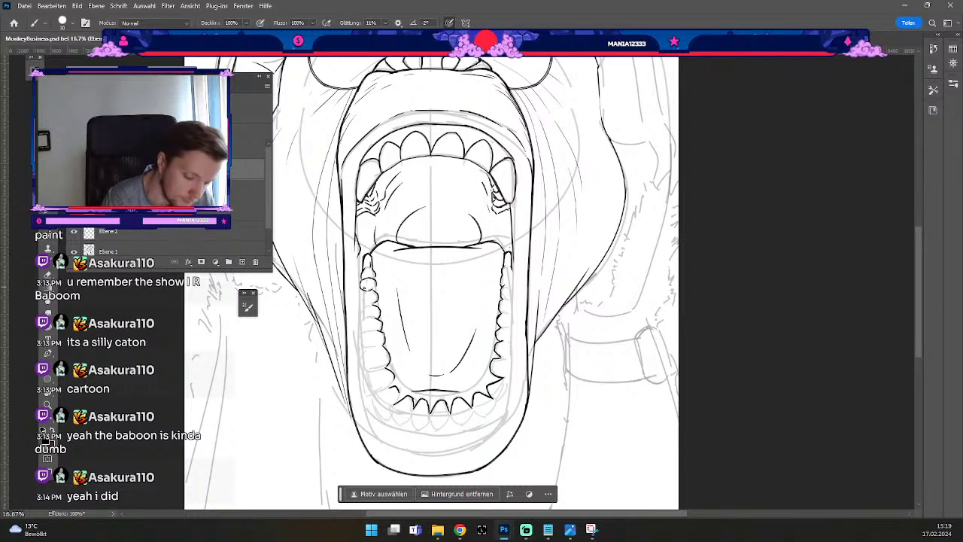
# Ink the outer edges and dividing lines of the molars down the left lower row, undoing strokes that miss.
pyautogui.hotkey('ctrl', 'z')
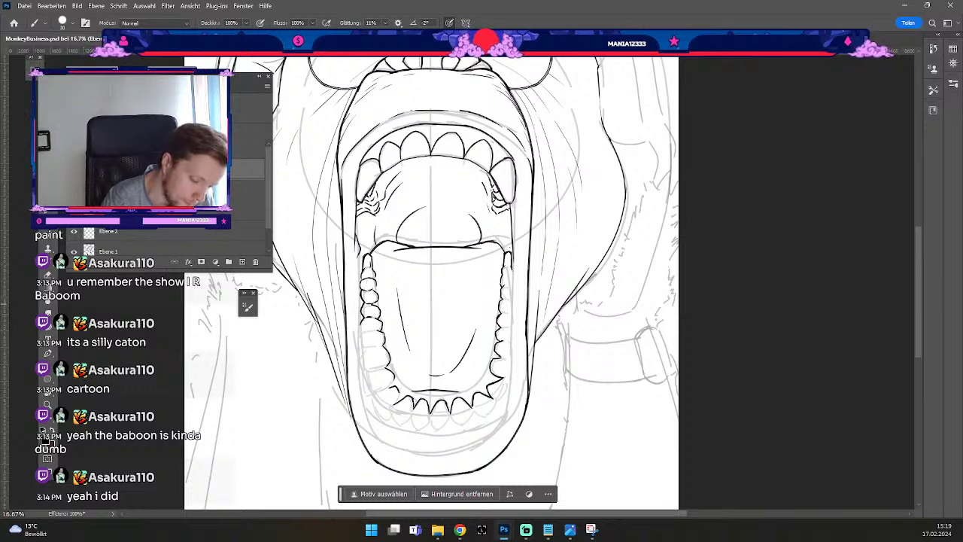
pyautogui.hotkey('ctrl', 'z')
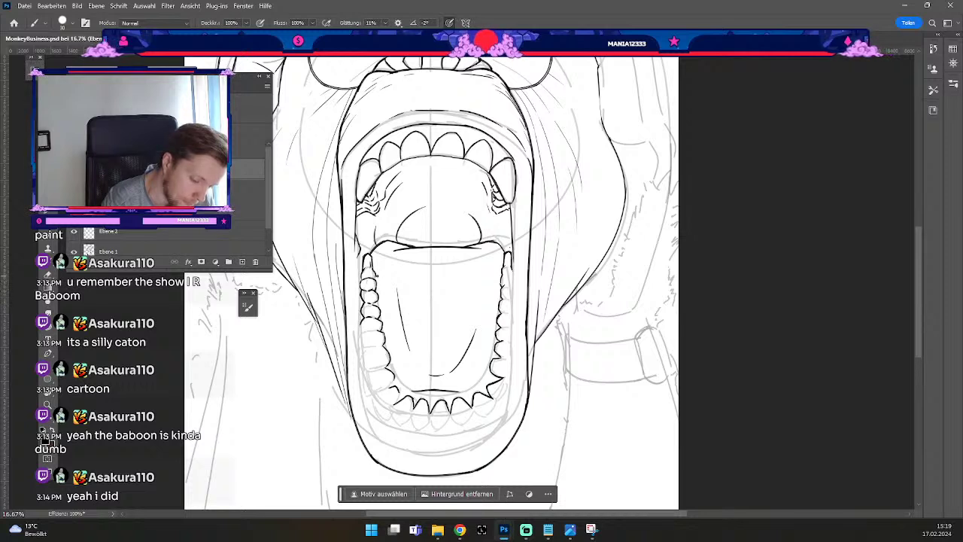
pyautogui.hotkey('ctrl', 'z')
pyautogui.moveTo(366, 321)
pyautogui.mouseDown()
pyautogui.moveTo(377, 329)
pyautogui.moveTo(363, 331)
pyautogui.mouseUp()
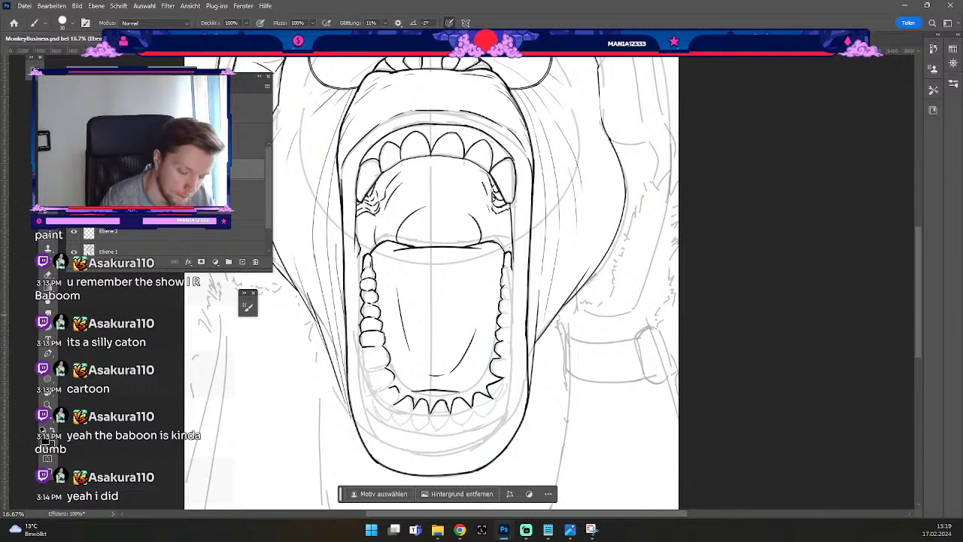
pyautogui.hotkey('ctrl', 'z')
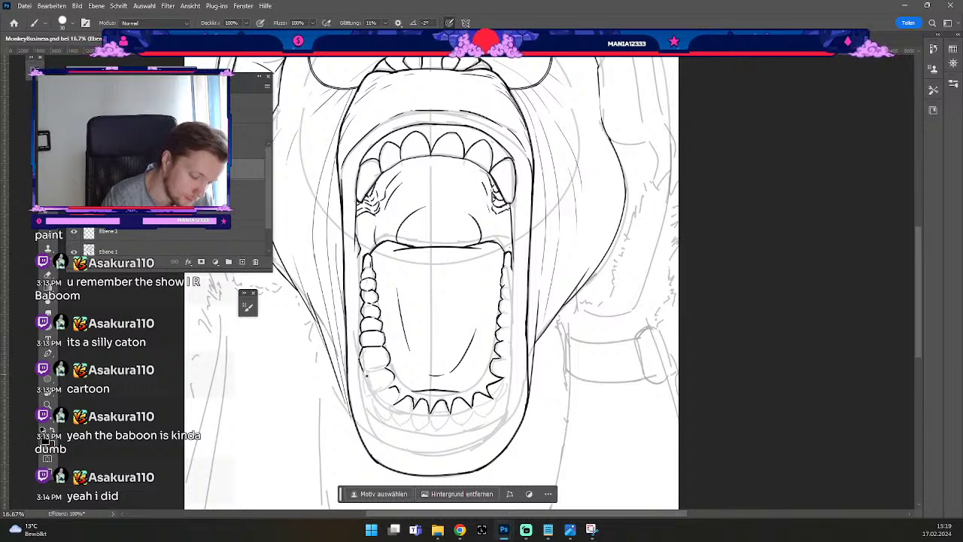
pyautogui.hotkey('ctrl', 'z')
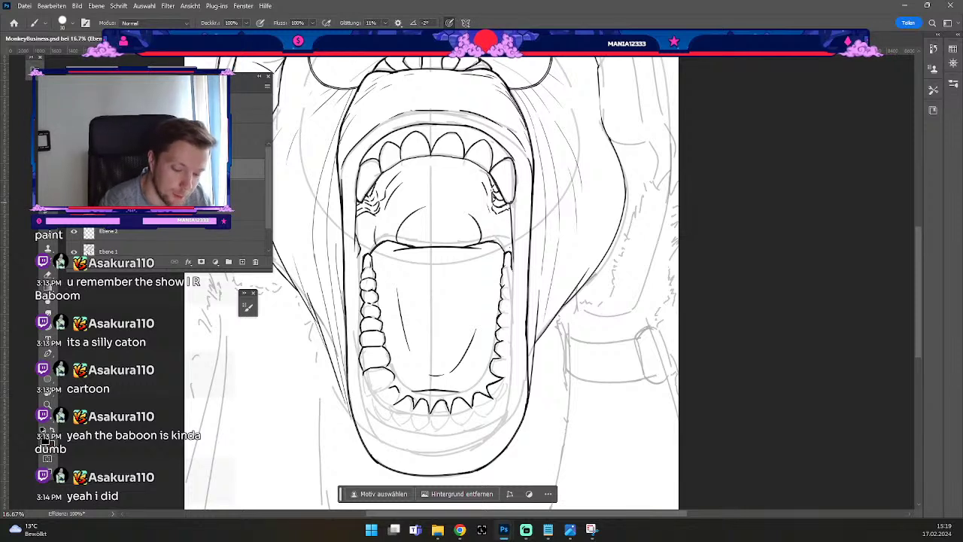
# Close the outline of the last left lower molar and start the side of the adjoining corner tooth, undoing uneven strokes.
pyautogui.hotkey('ctrl', 'z')
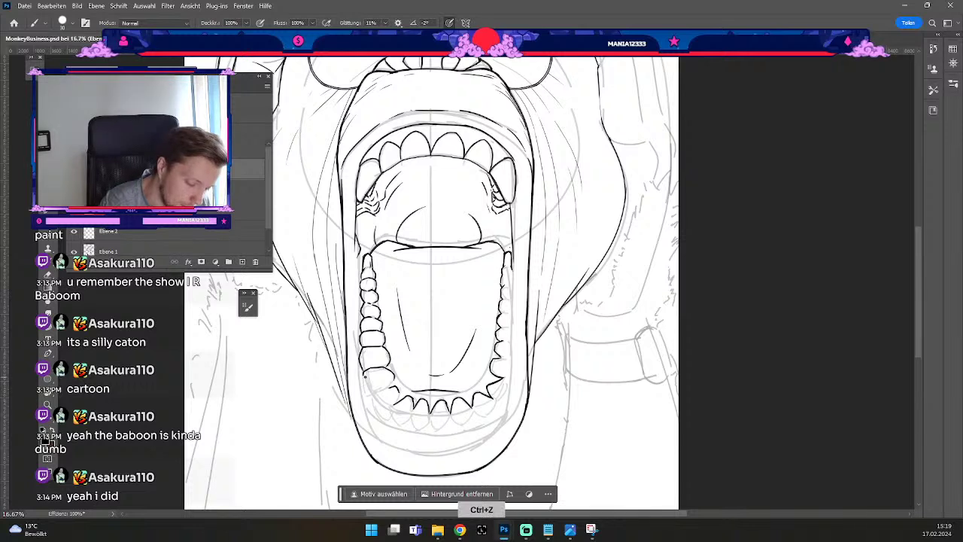
pyautogui.hotkey('ctrl', 'z')
pyautogui.moveTo(365, 376)
pyautogui.mouseDown()
pyautogui.moveTo(369, 397)
pyautogui.moveTo(382, 389)
pyautogui.mouseUp()
pyautogui.hotkey('ctrl', 'z')
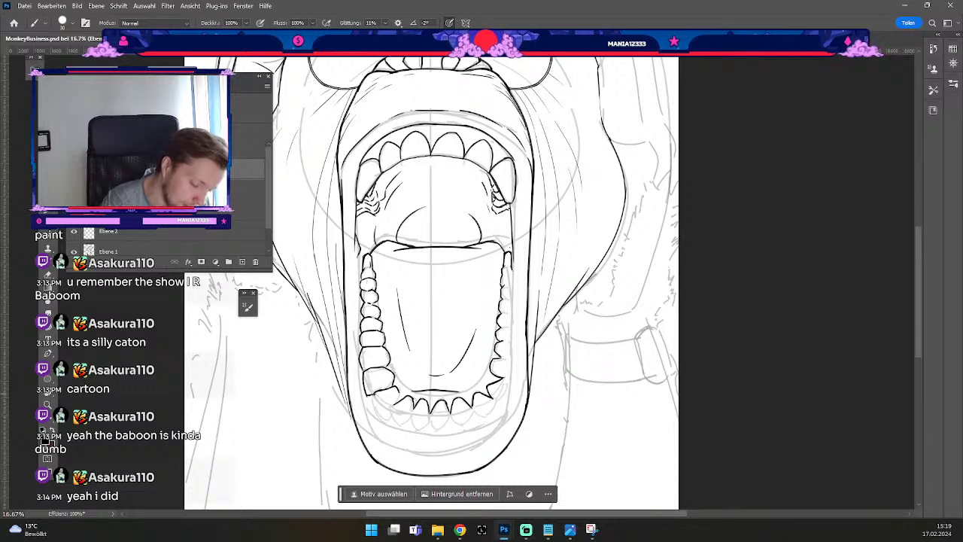
pyautogui.hotkey('ctrl', 'z')
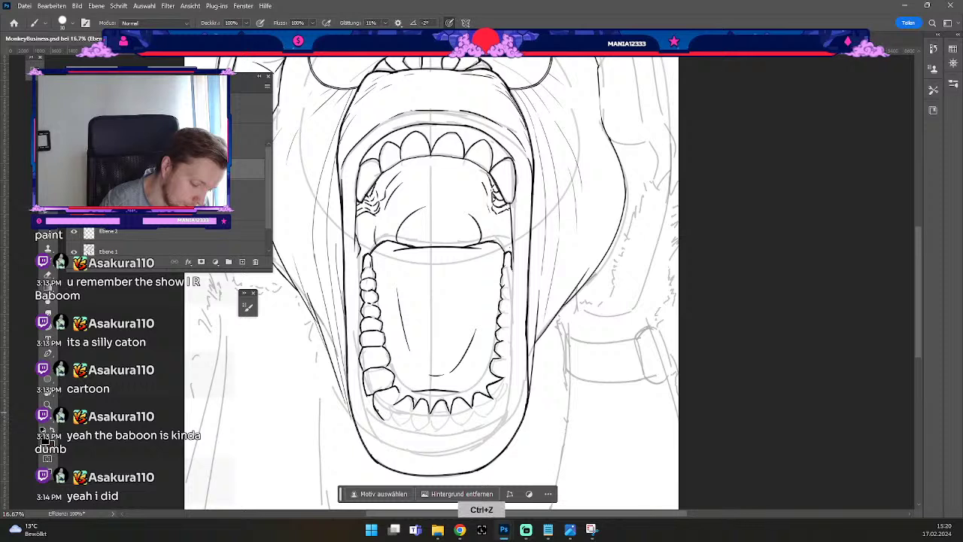
# Ink the outer edges of the lower front teeth from the left corner to the centre line, undoing strokes that miss.
pyautogui.moveTo(389, 416); pyautogui.dragTo(404, 427)
pyautogui.hotkey('ctrl', 'z')
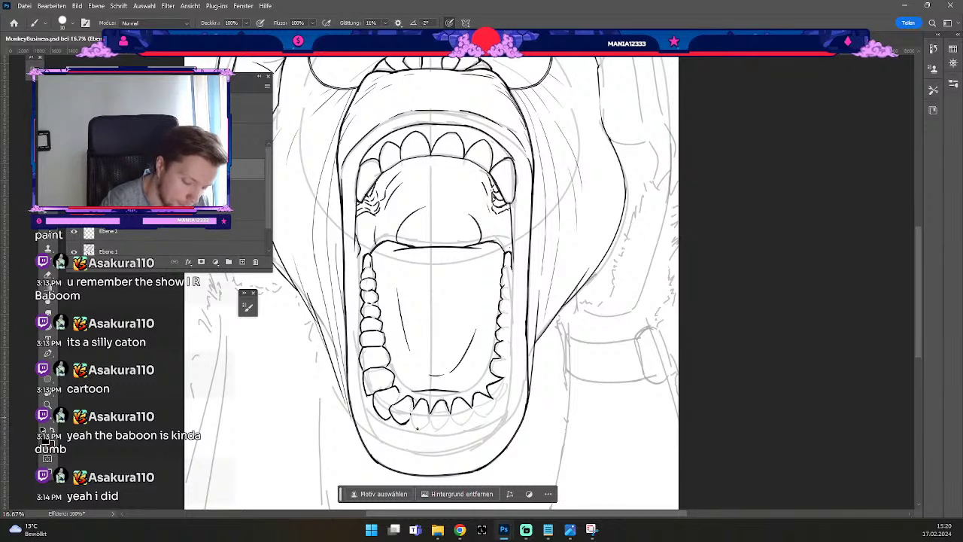
pyautogui.hotkey('ctrl', 'z')
pyautogui.moveTo(410, 412)
pyautogui.mouseDown()
pyautogui.moveTo(420, 426)
pyautogui.moveTo(430, 417)
pyautogui.mouseUp()
pyautogui.hotkey('ctrl', 'z')
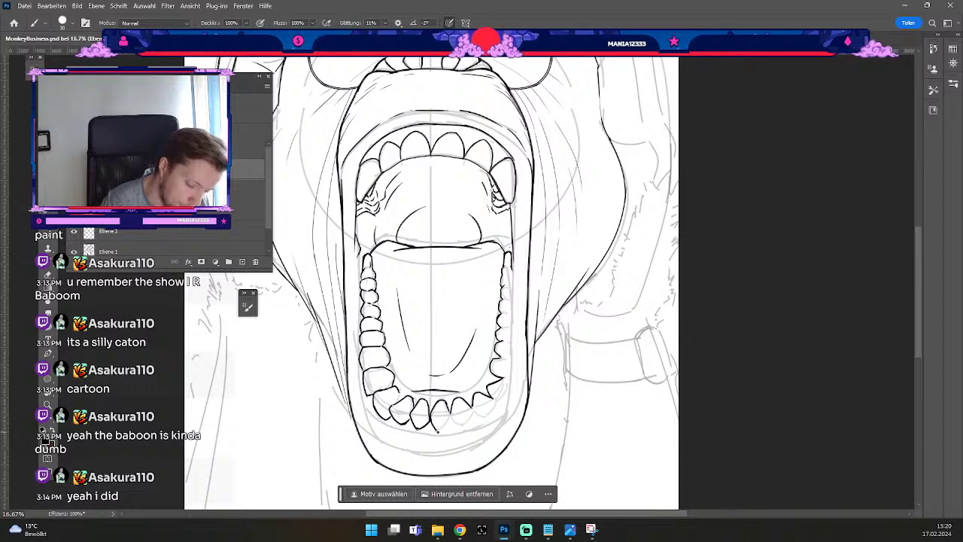
pyautogui.hotkey('ctrl', 'z')
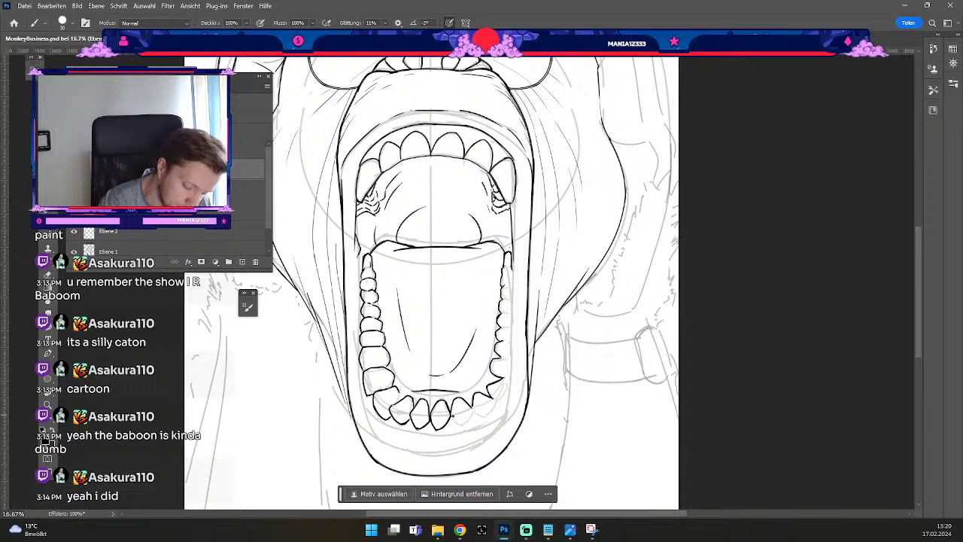
# Ink the outer edges of the lower front teeth right of the centre line, undoing uneven strokes.
pyautogui.hotkey('ctrl', 'z')
pyautogui.moveTo(458, 421); pyautogui.dragTo(466, 424)
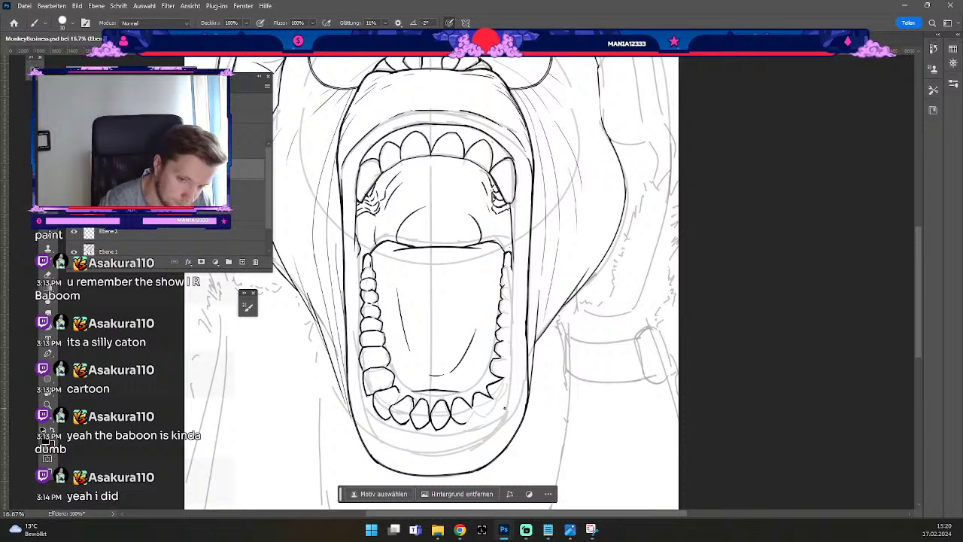
pyautogui.hotkey('ctrl', 'z')
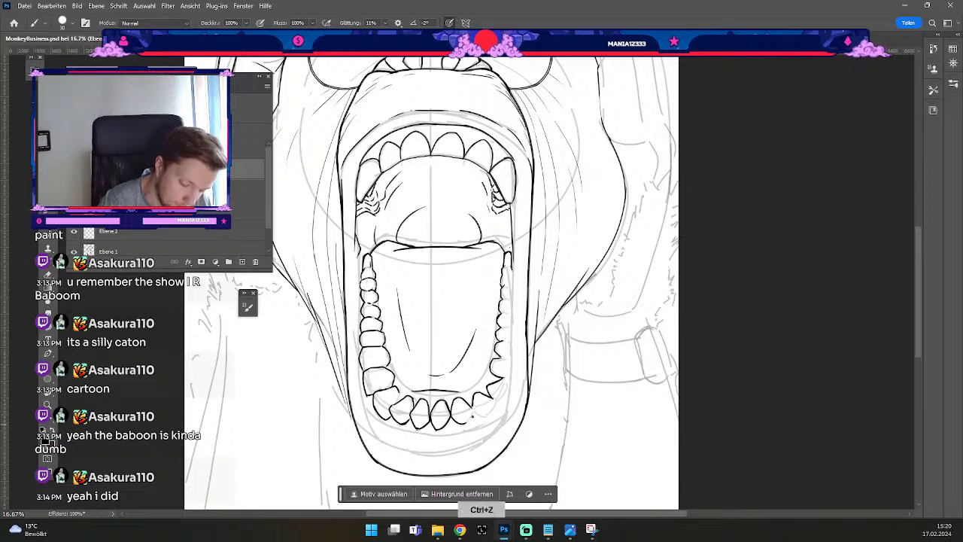
pyautogui.hotkey('ctrl', 'z')
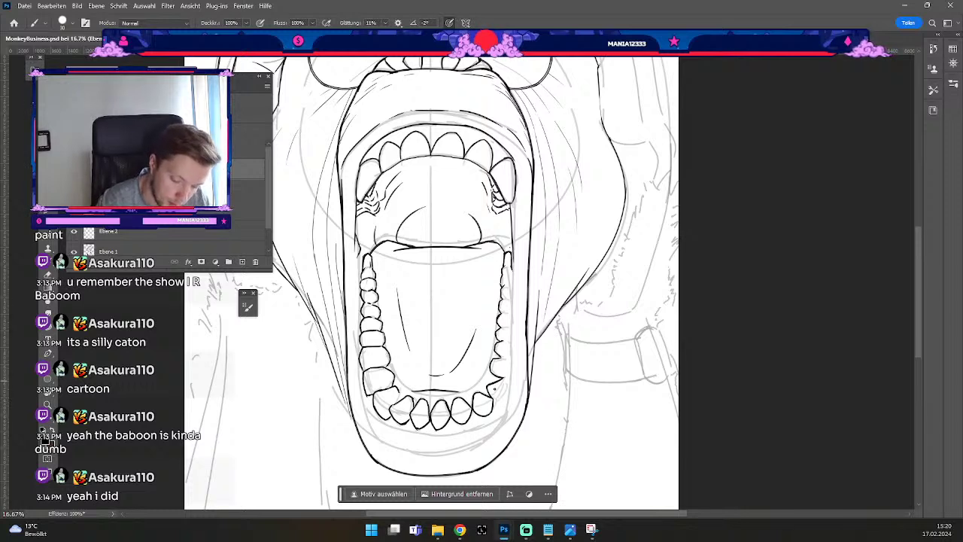
# Ink the outline of the tooth at the right front corner of the lower row, undoing strokes that miss.
pyautogui.hotkey('ctrl', 'z')
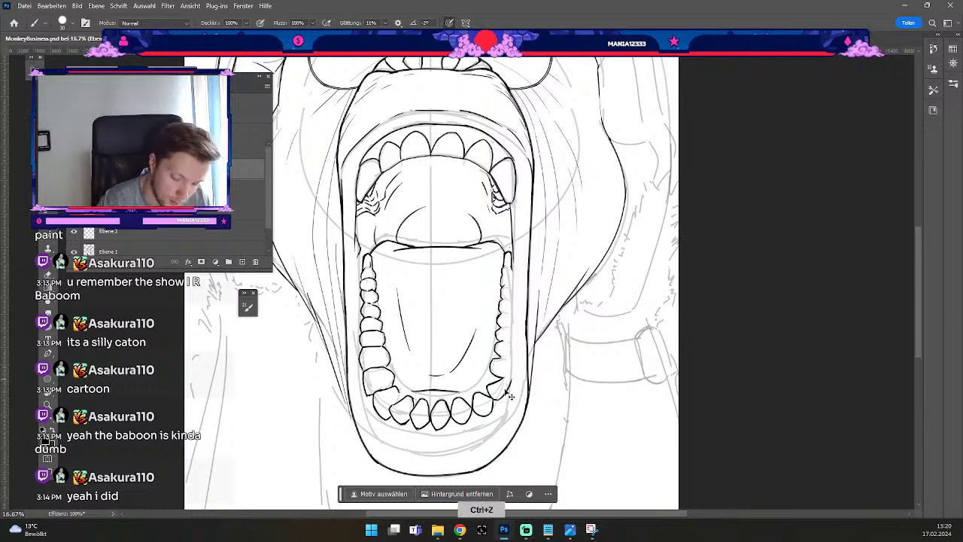
pyautogui.hotkey('ctrl', 'z')
pyautogui.moveTo(495, 397); pyautogui.dragTo(507, 390)
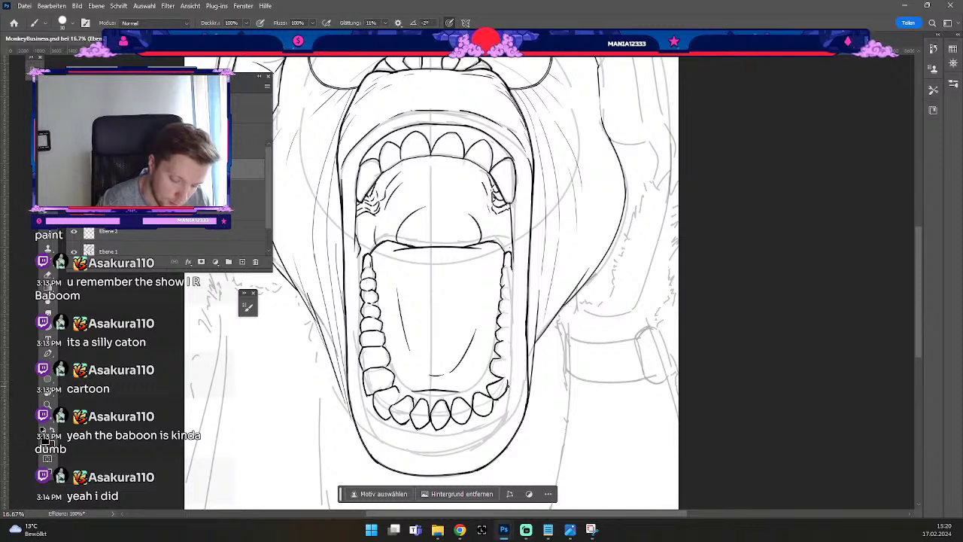
pyautogui.hotkey('ctrl', 'z')
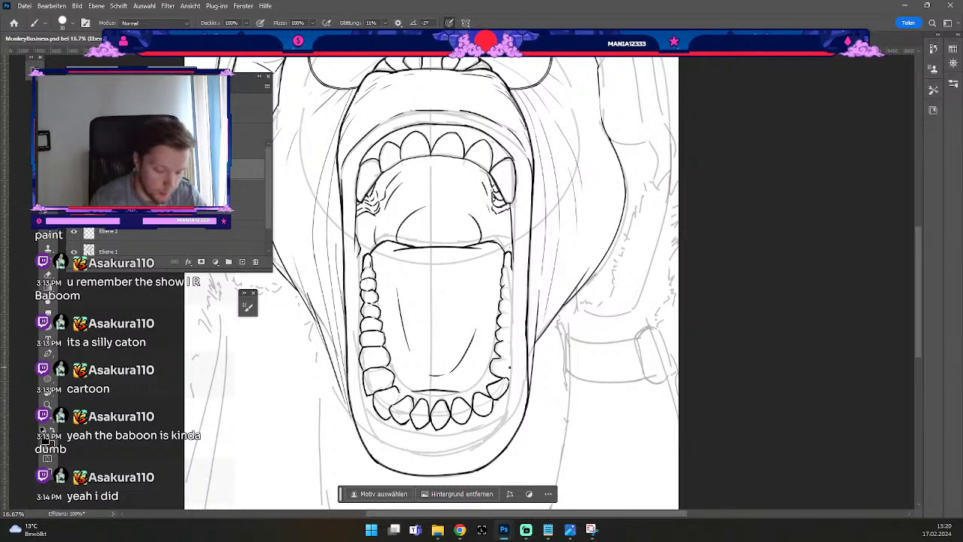
pyautogui.press('b')
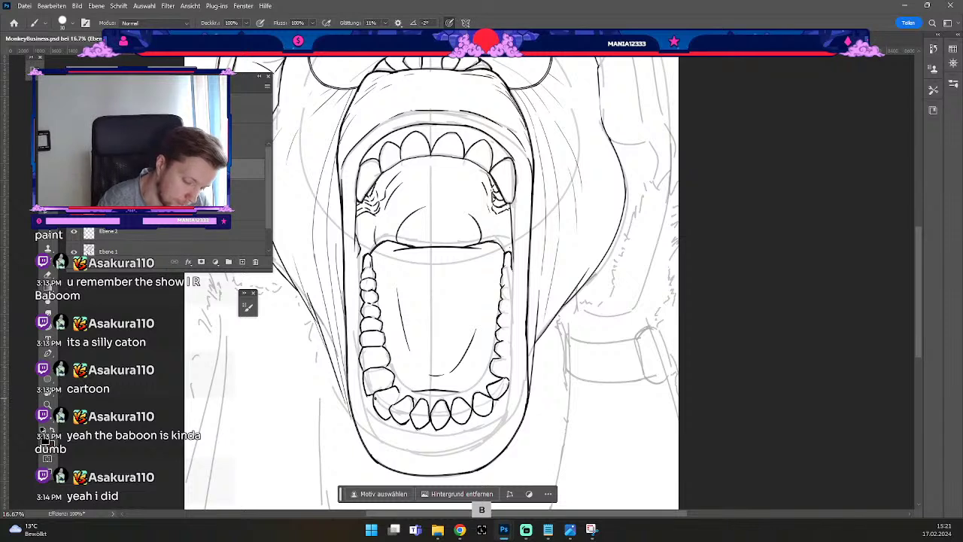
# Erase the uneven outer edge of the left front corner tooth and ink it again, undoing a stroke that misses.
pyautogui.press('e')
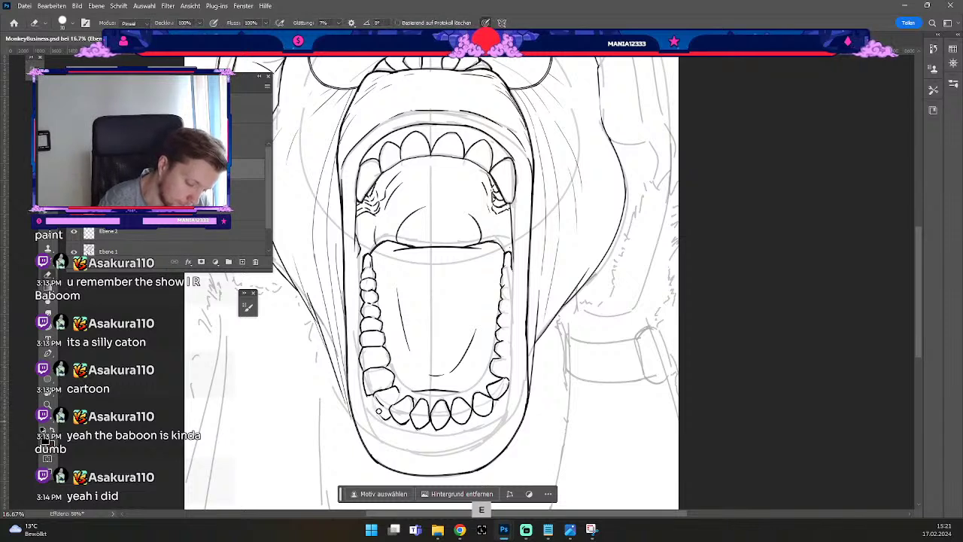
pyautogui.press('b')
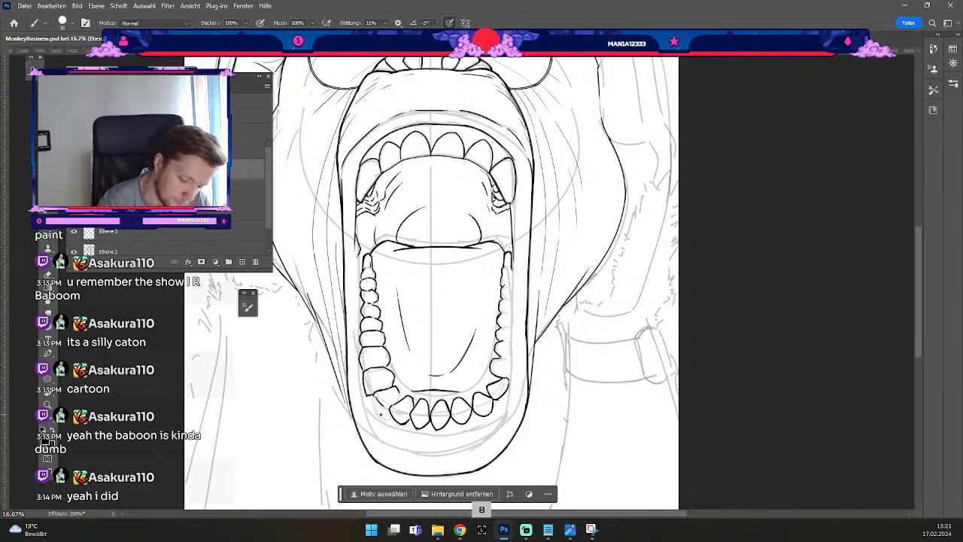
pyautogui.moveTo(375, 397); pyautogui.dragTo(386, 412)
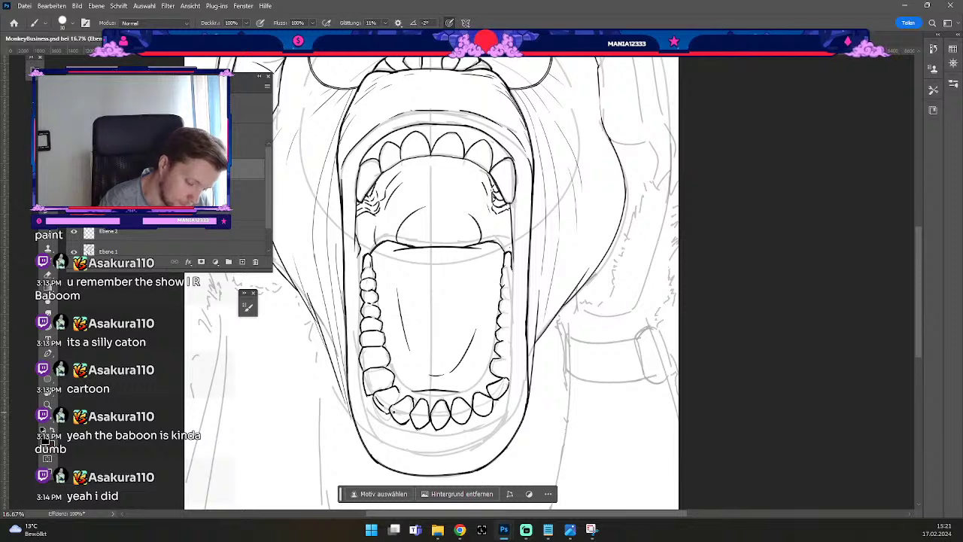
pyautogui.hotkey('ctrl', 'z')
# Redraw the outer edge of the last left lower molar and erase the stray line ends around it.
pyautogui.press('e')
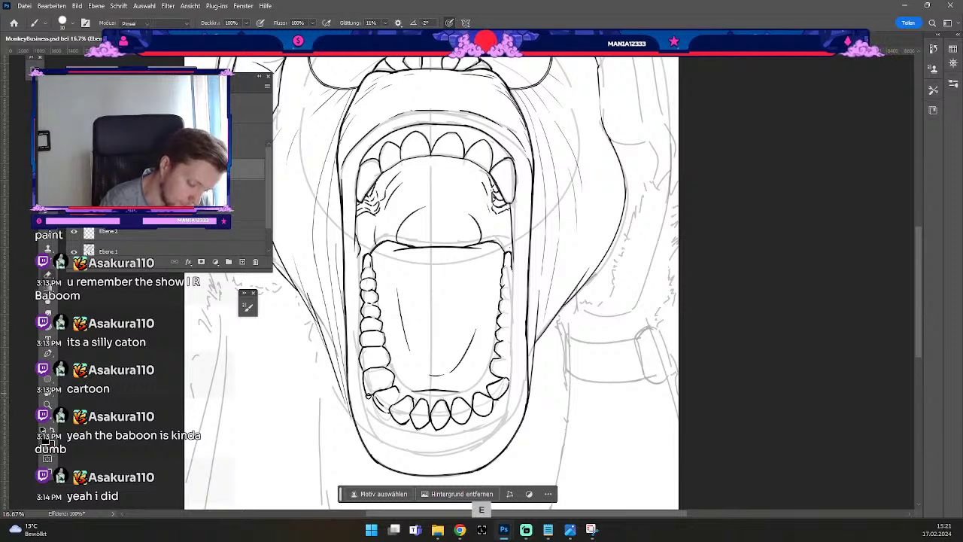
pyautogui.press('b')
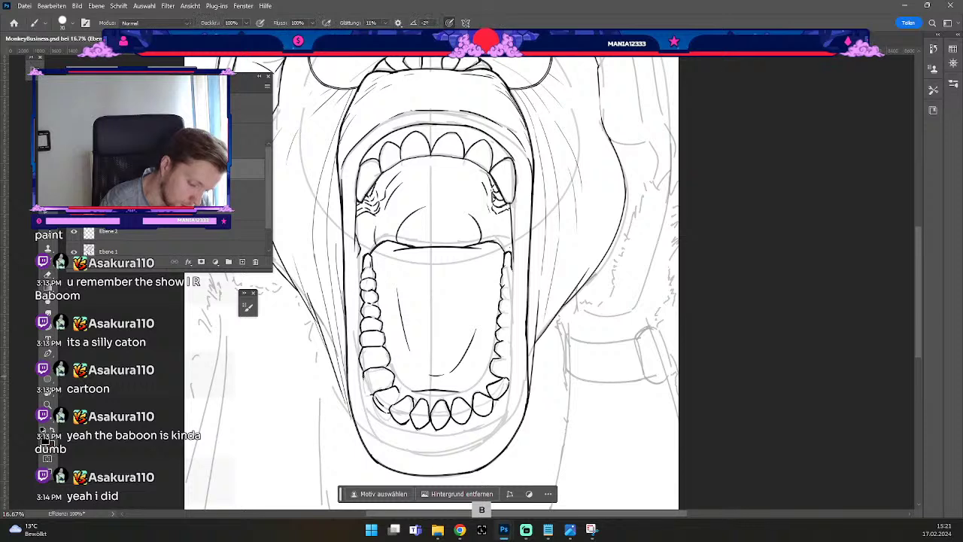
pyautogui.moveTo(364, 379); pyautogui.dragTo(373, 396)
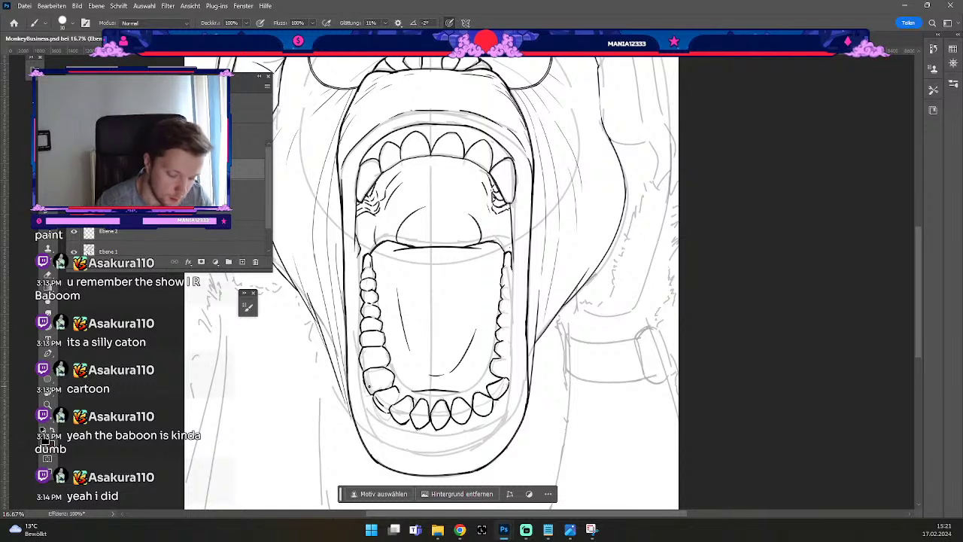
pyautogui.press('e')
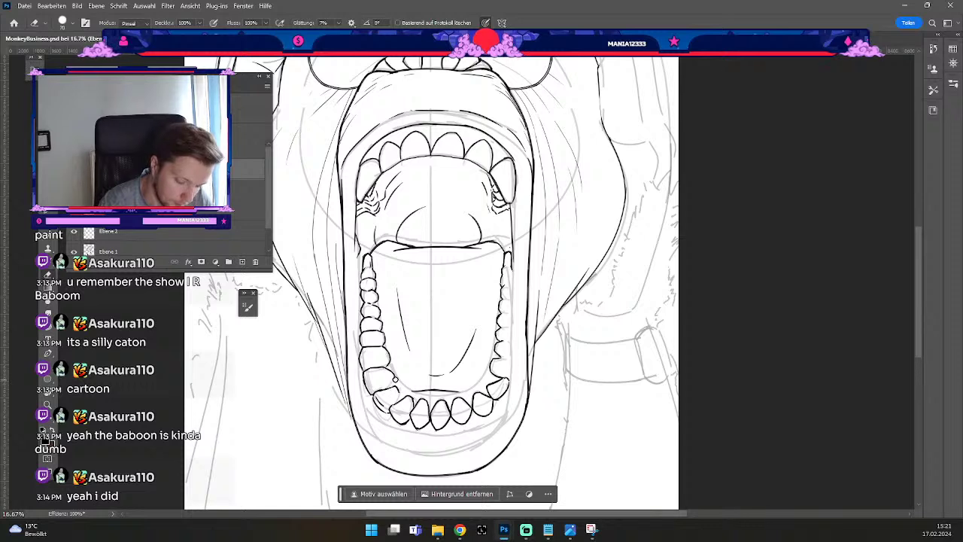
pyautogui.press('b')
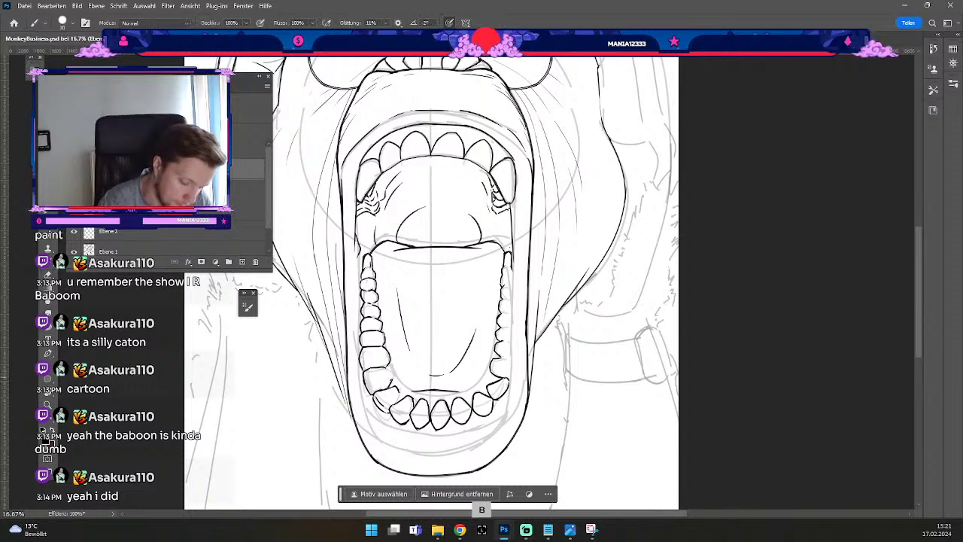
pyautogui.press('e')
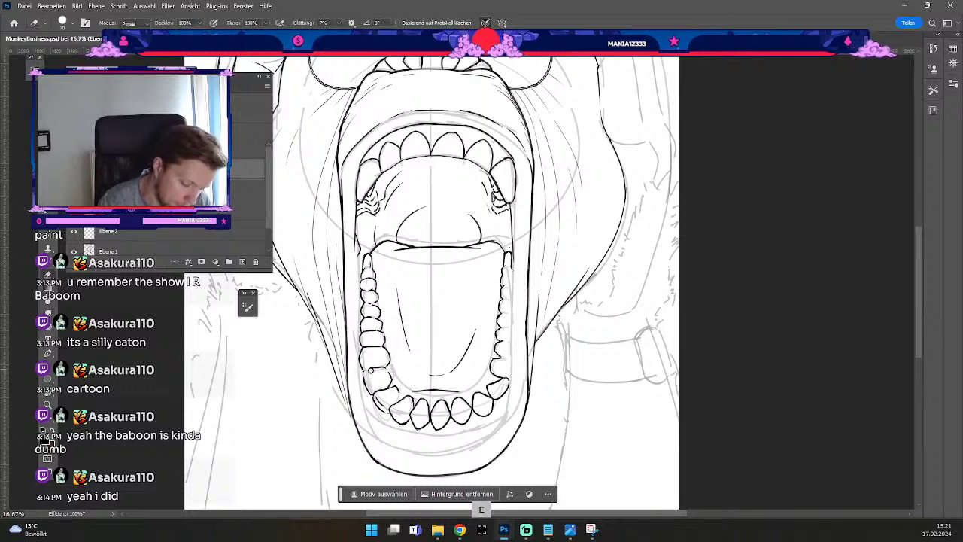
pyautogui.press('b')
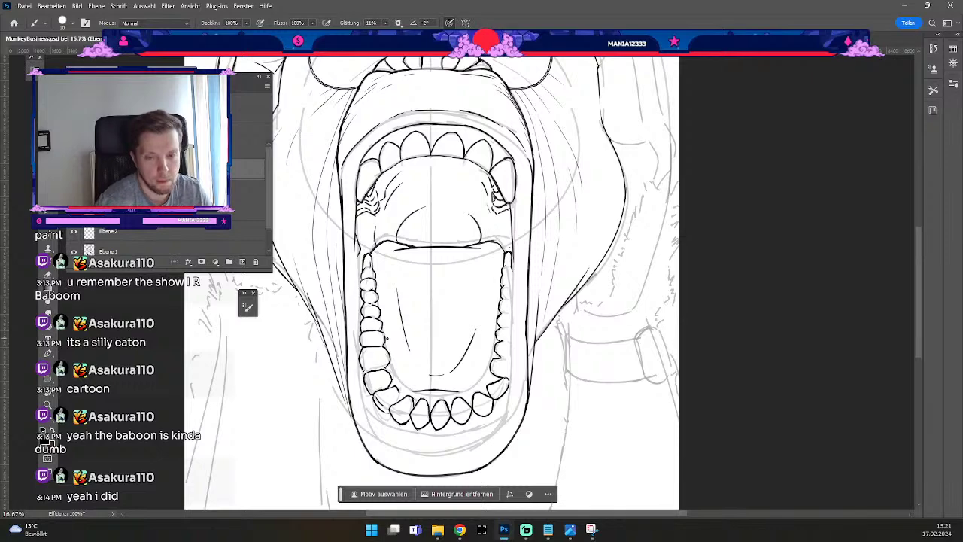
# Ink the outer edges of the right lower molars up to the back of the row, undoing uneven strokes and erasing overshoots.
pyautogui.hotkey('ctrl', '-')
pyautogui.press('space')
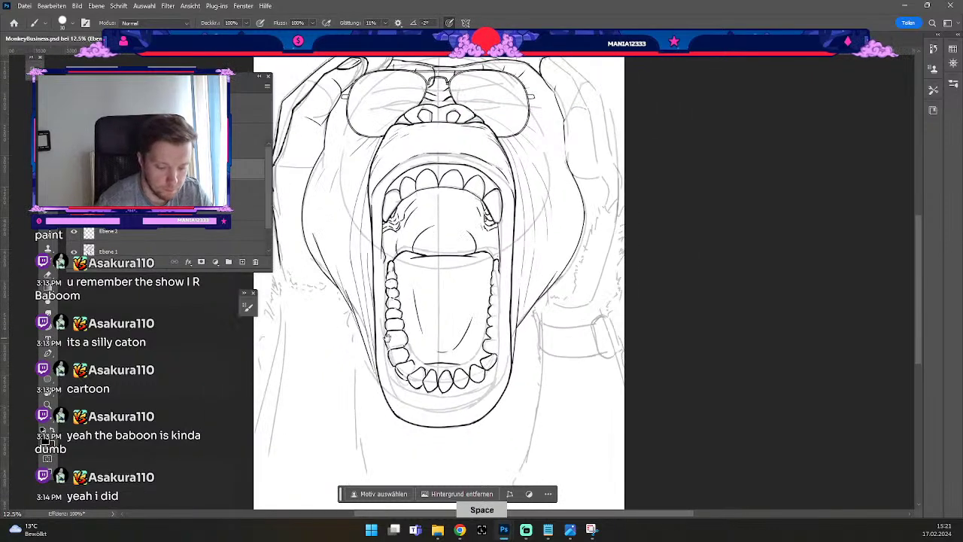
pyautogui.moveTo(513, 226); pyautogui.dragTo(528, 275)
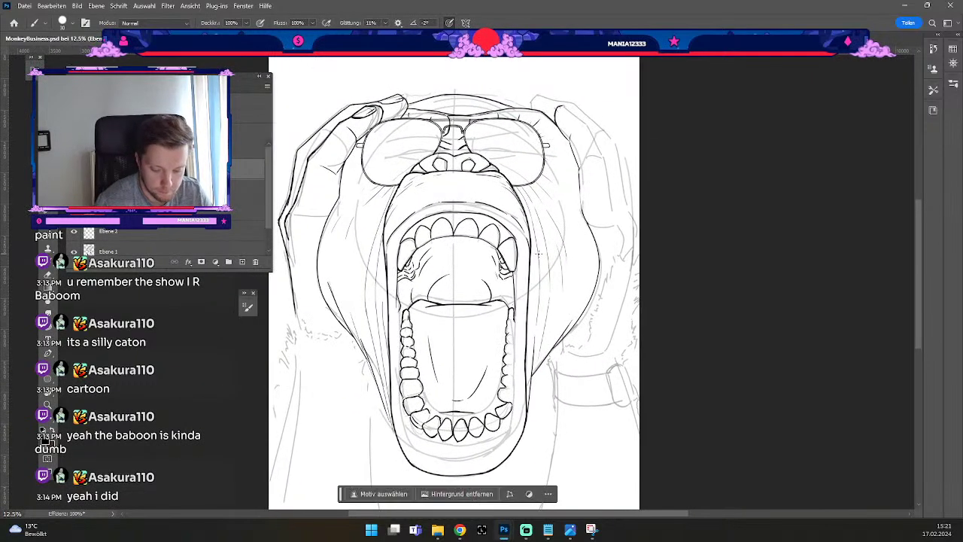
pyautogui.hotkey('ctrl', '+')
pyautogui.press('space')
pyautogui.moveTo(548, 281); pyautogui.dragTo(552, 159)
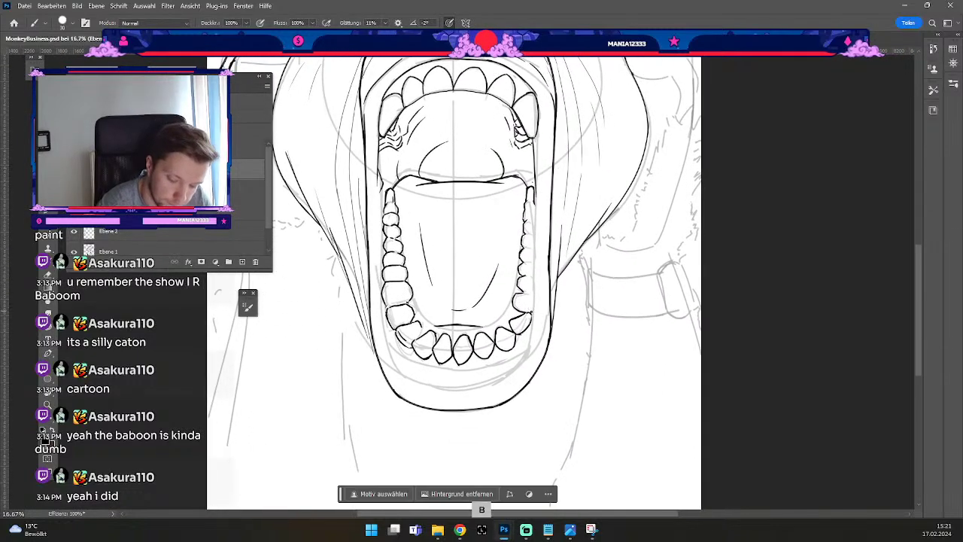
pyautogui.hotkey('ctrl', 'z')
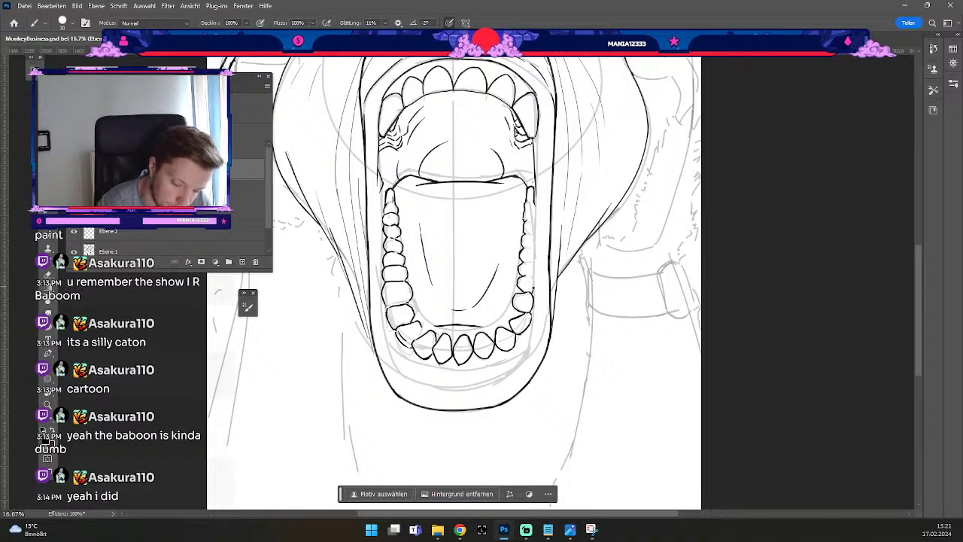
pyautogui.hotkey('ctrl', 'z')
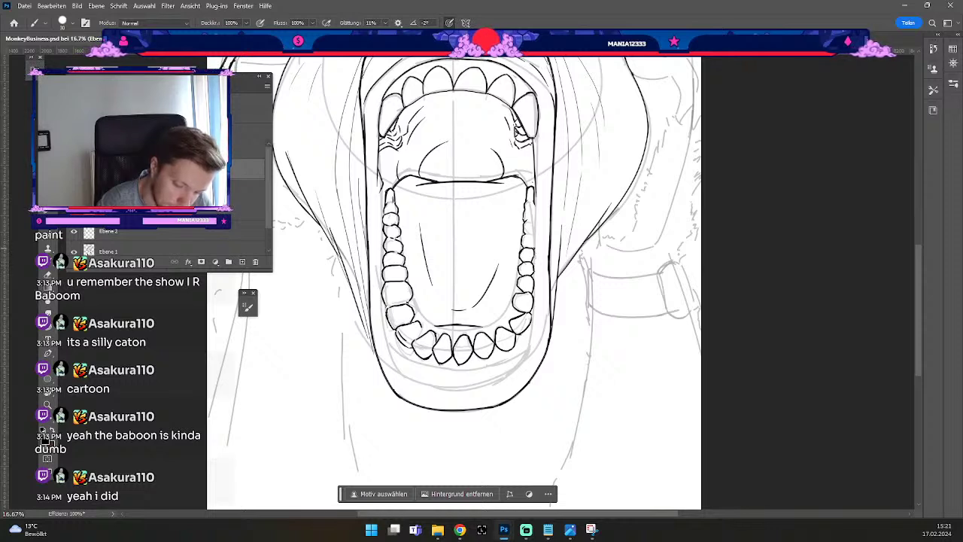
pyautogui.hotkey('ctrl', 'z')
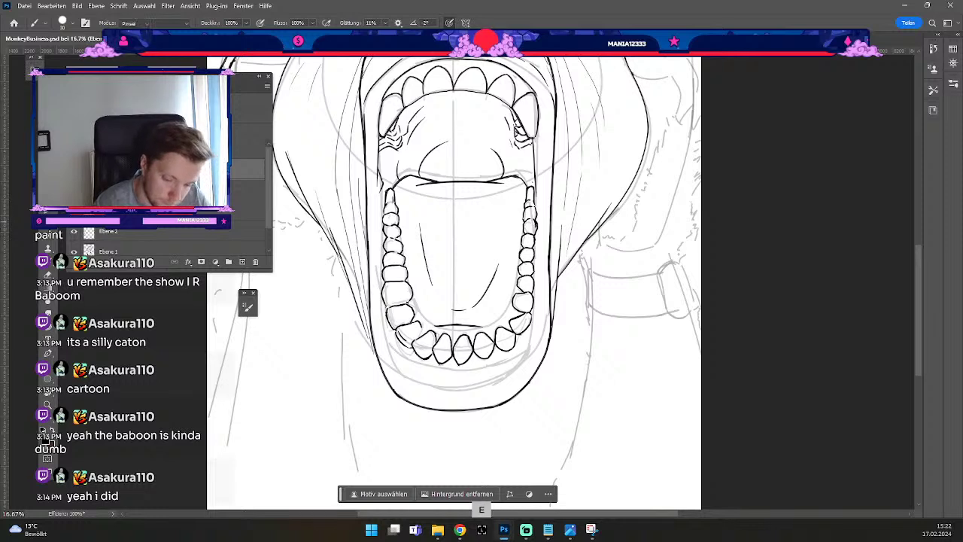
pyautogui.press('e')
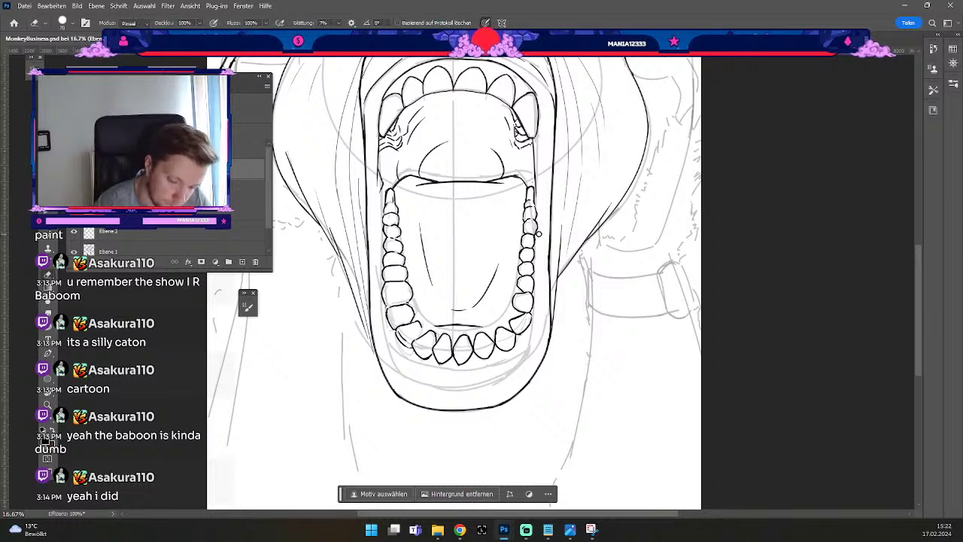
pyautogui.press('b')
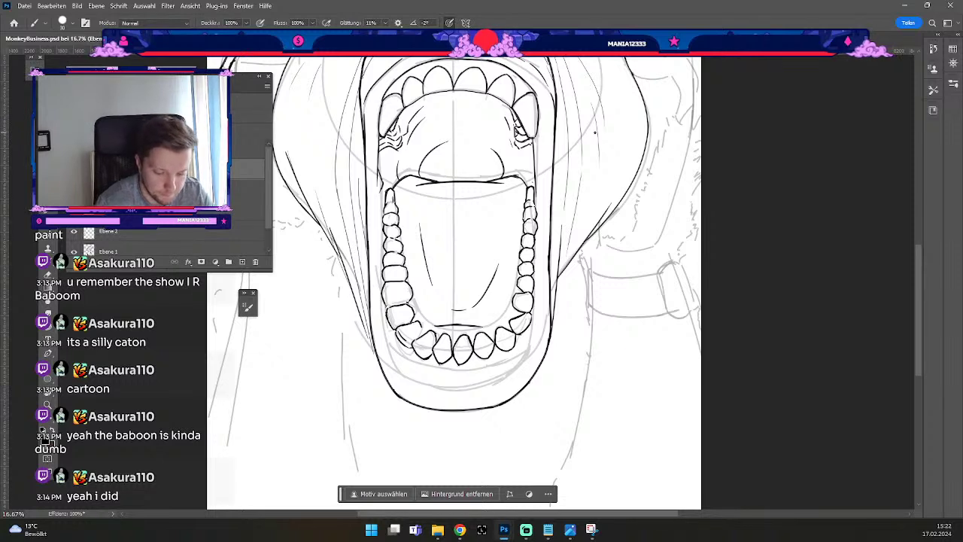
# Erase the outlines of the two front-most left lower molars and redraw the front one with a slanted upper edge.
pyautogui.press('e')
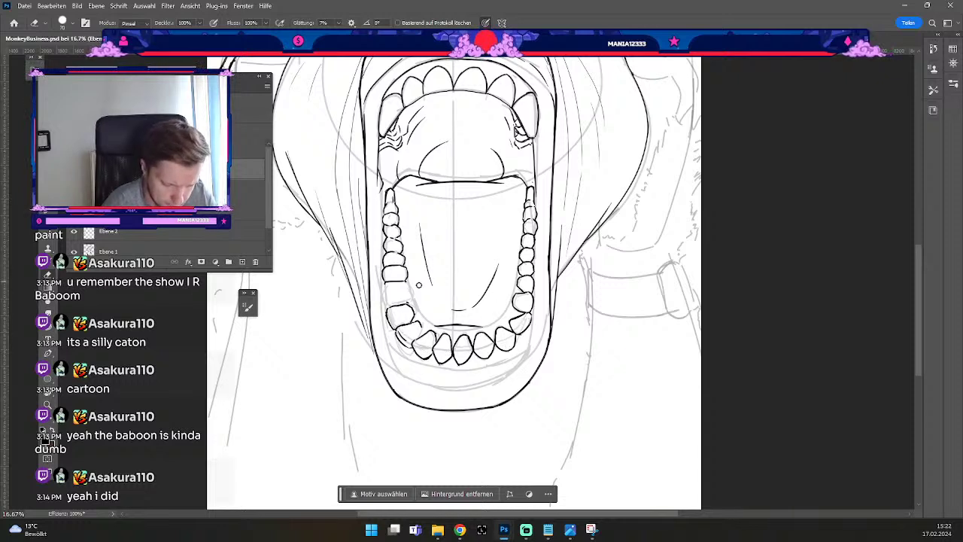
pyautogui.moveTo(394, 307); pyautogui.dragTo(412, 318)
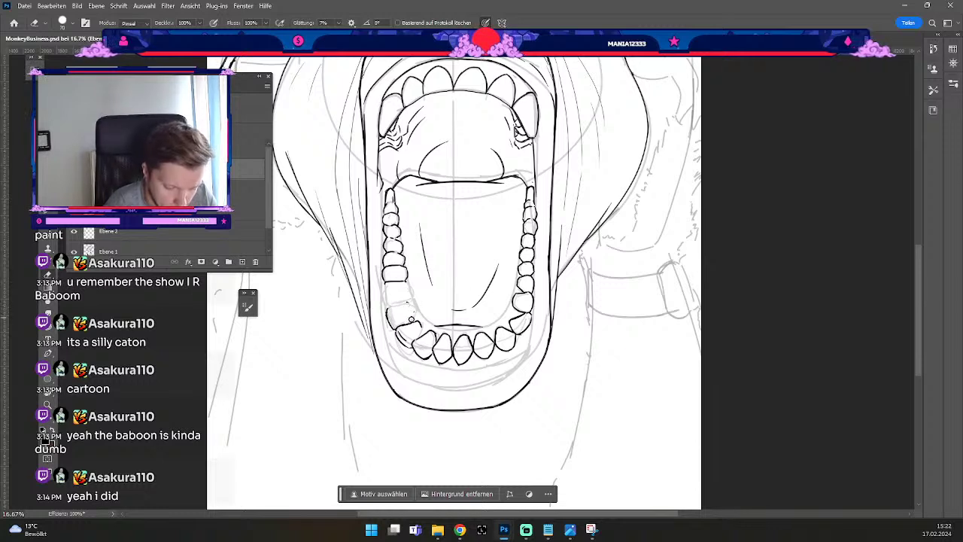
pyautogui.press('b')
pyautogui.hotkey('ctrl', 'z')
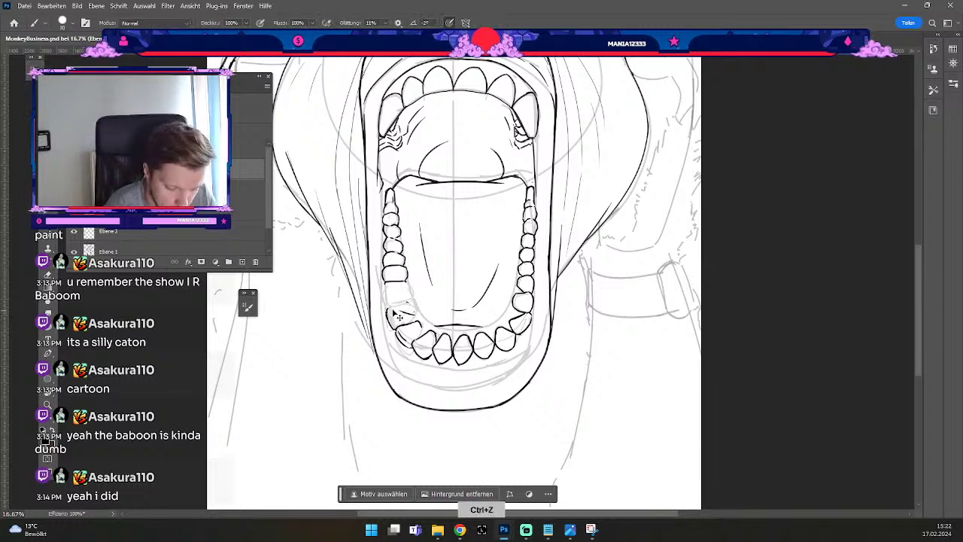
pyautogui.moveTo(389, 308); pyautogui.dragTo(412, 322)
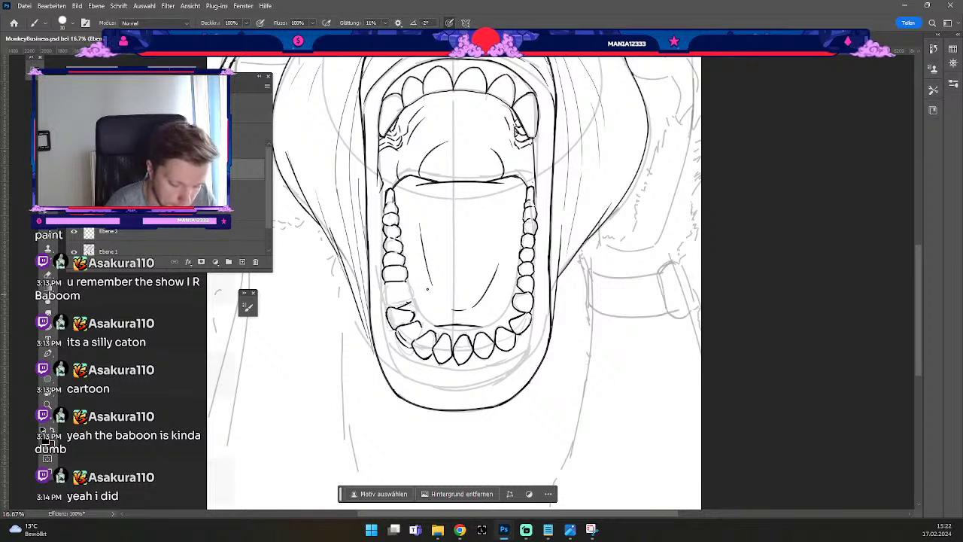
# Redraw the second left lower molar from the front with new inner and upper edges, erasing overshoots and undoing uneven strokes.
pyautogui.moveTo(410, 301); pyautogui.dragTo(414, 287)
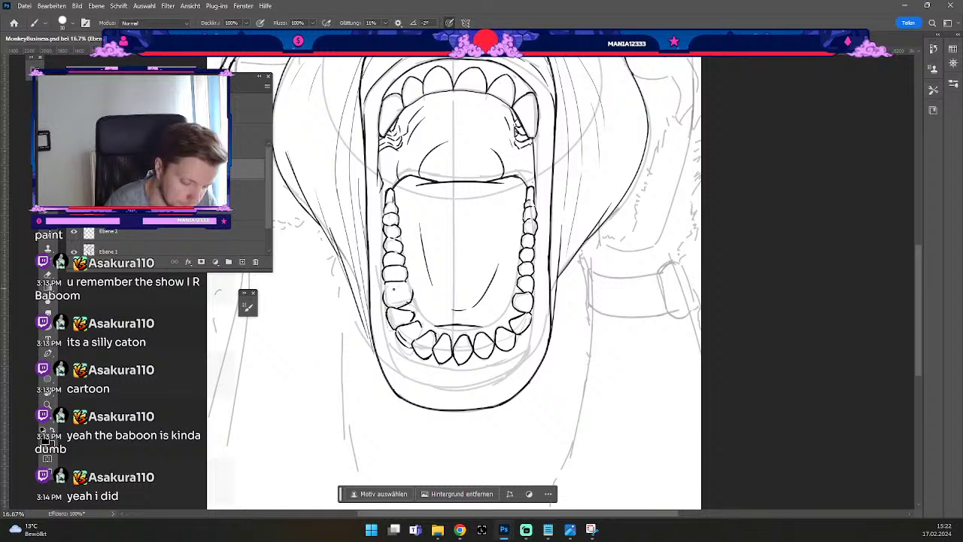
pyautogui.hotkey('ctrl', 'z')
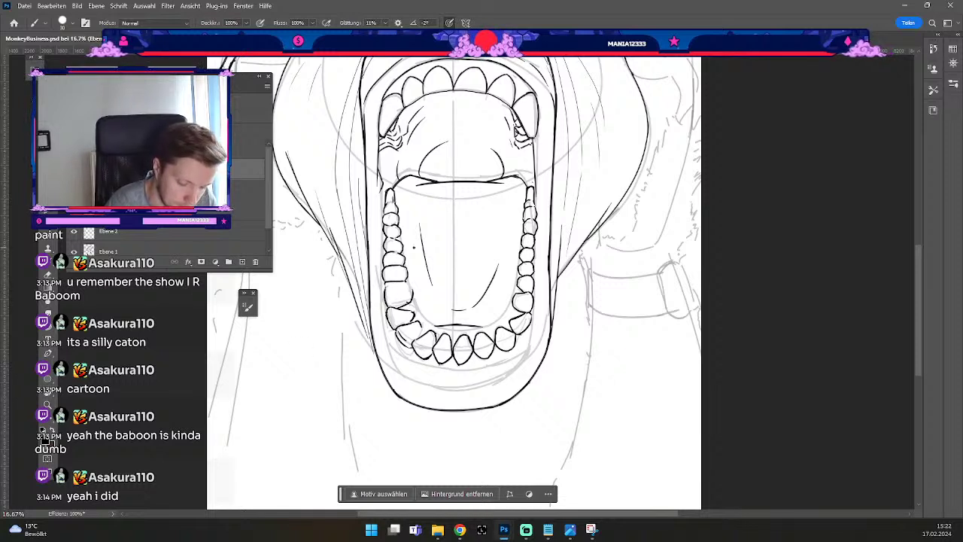
pyautogui.moveTo(386, 286); pyautogui.dragTo(397, 288)
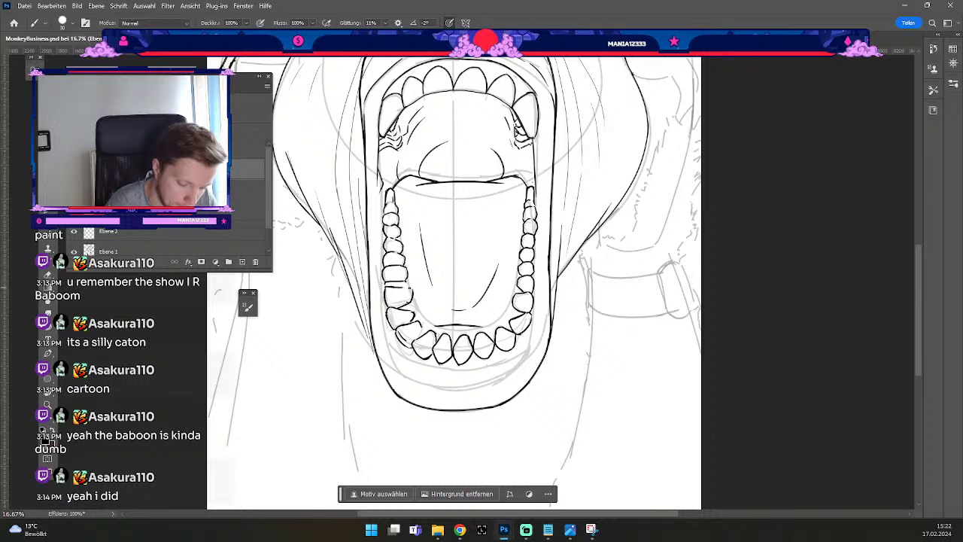
pyautogui.hotkey('ctrl', 'z')
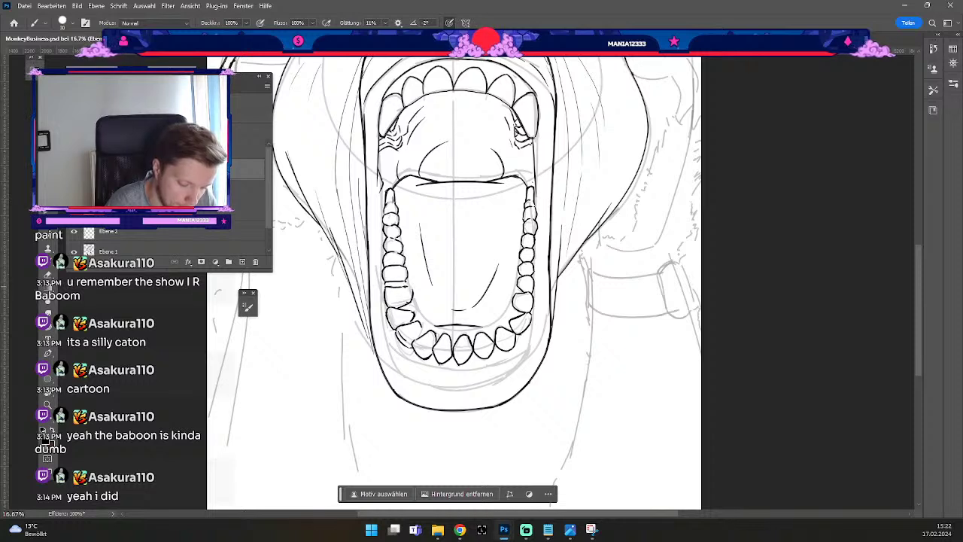
pyautogui.press('e')
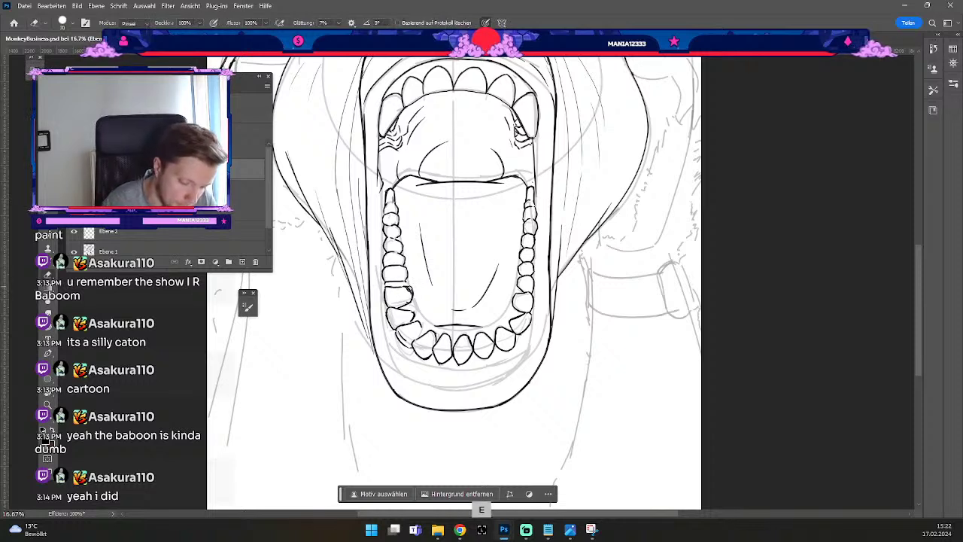
pyautogui.press('b')
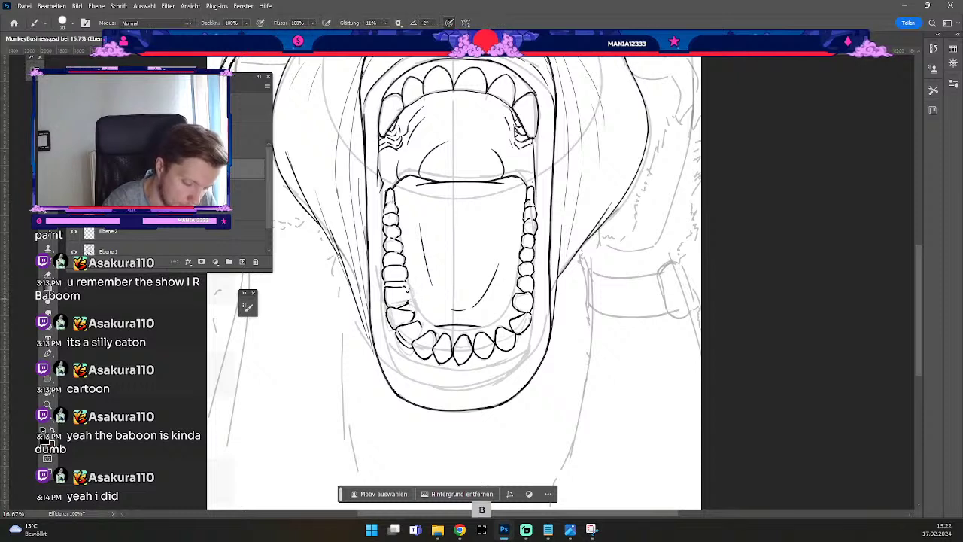
pyautogui.hotkey('ctrl', 'z')
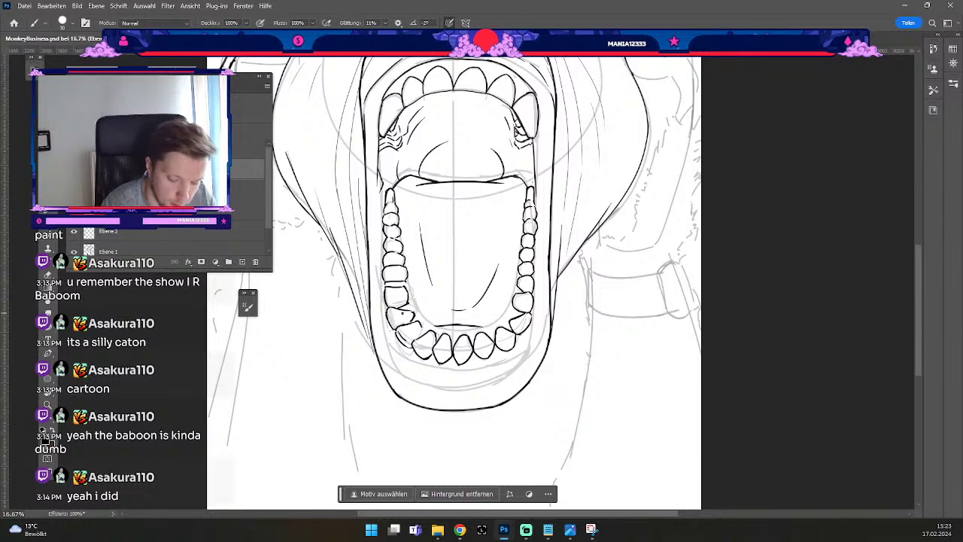
pyautogui.press('e')
pyautogui.press('b')
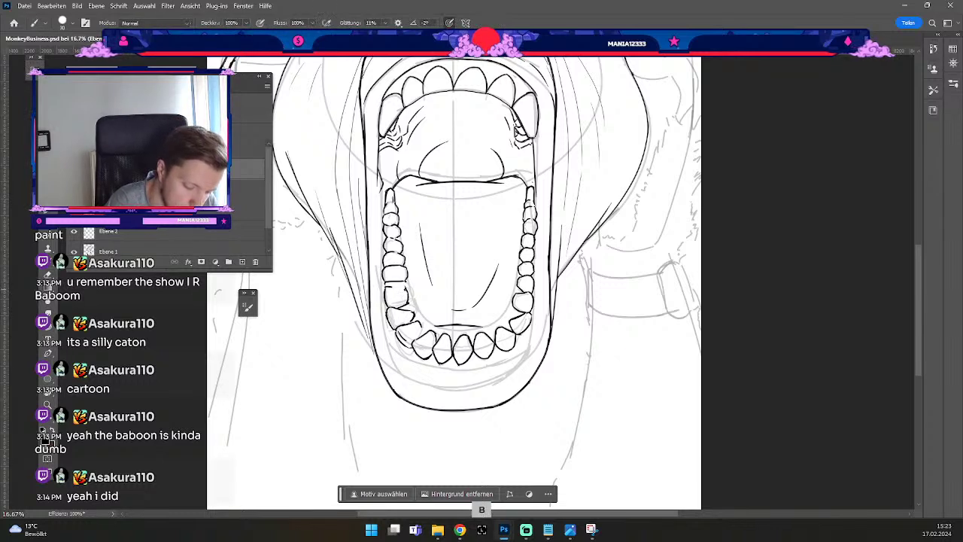
pyautogui.hotkey('ctrl', 'z')
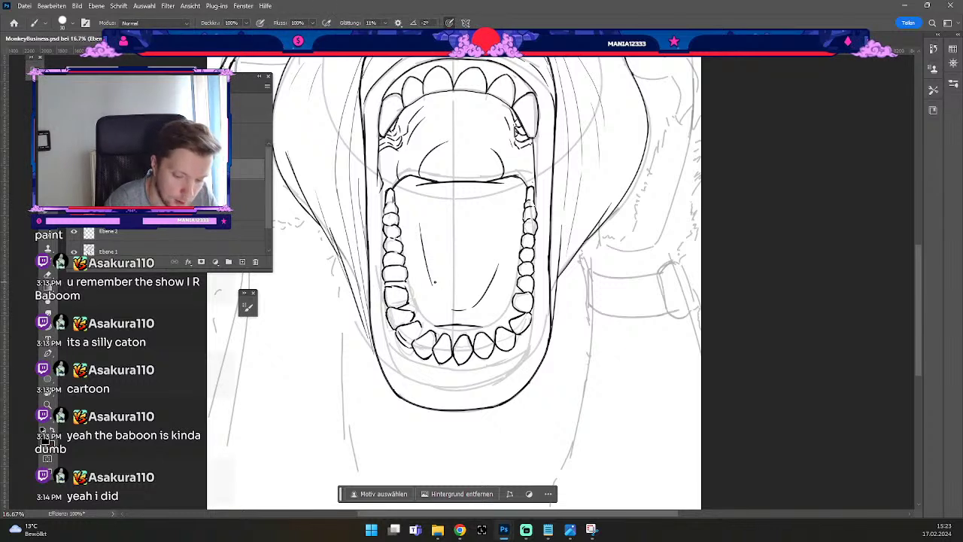
pyautogui.hotkey('ctrl', 'z')
# Erase the lower edge of the third left lower molar from the front and redraw its outline as a smaller, rounded tooth.
pyautogui.press('e')
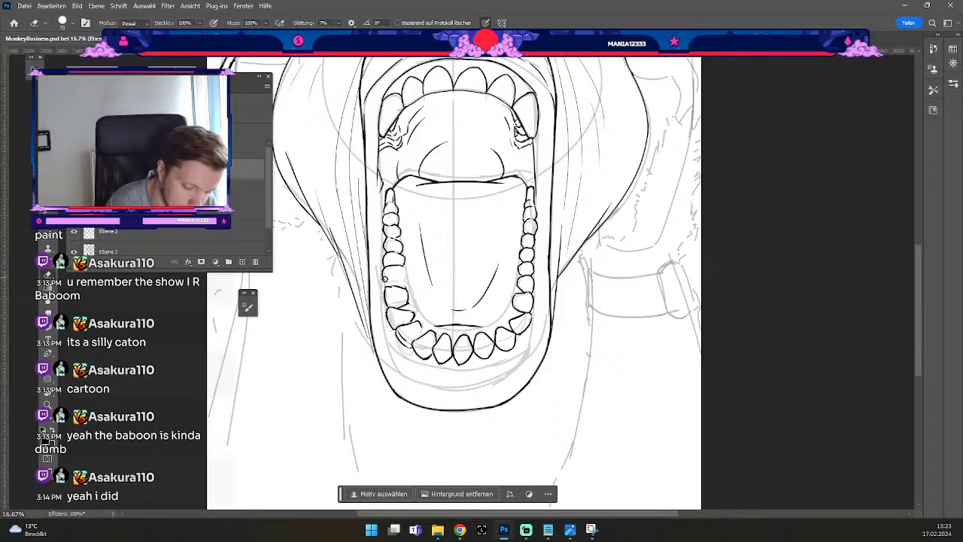
pyautogui.press('b')
pyautogui.moveTo(385, 277); pyautogui.dragTo(384, 272)
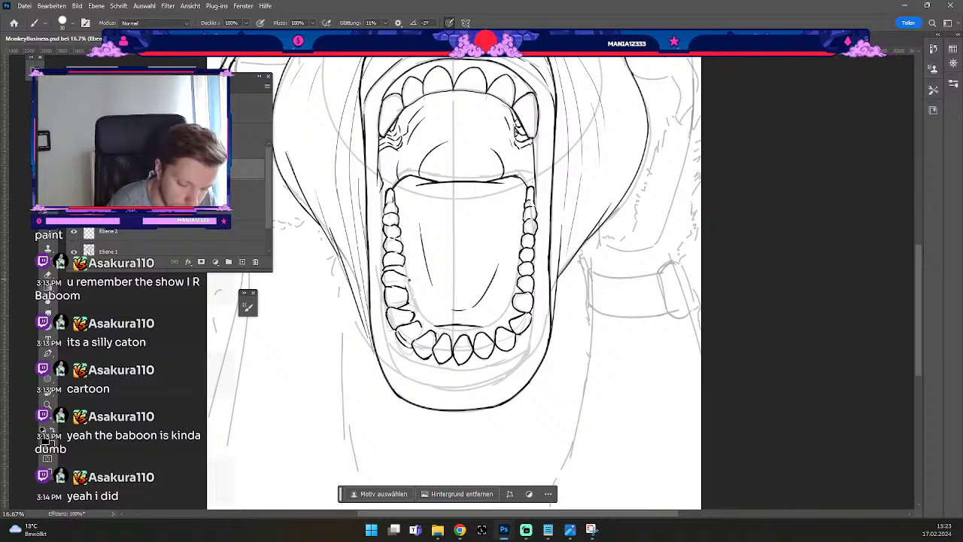
pyautogui.hotkey('ctrl', 'z')
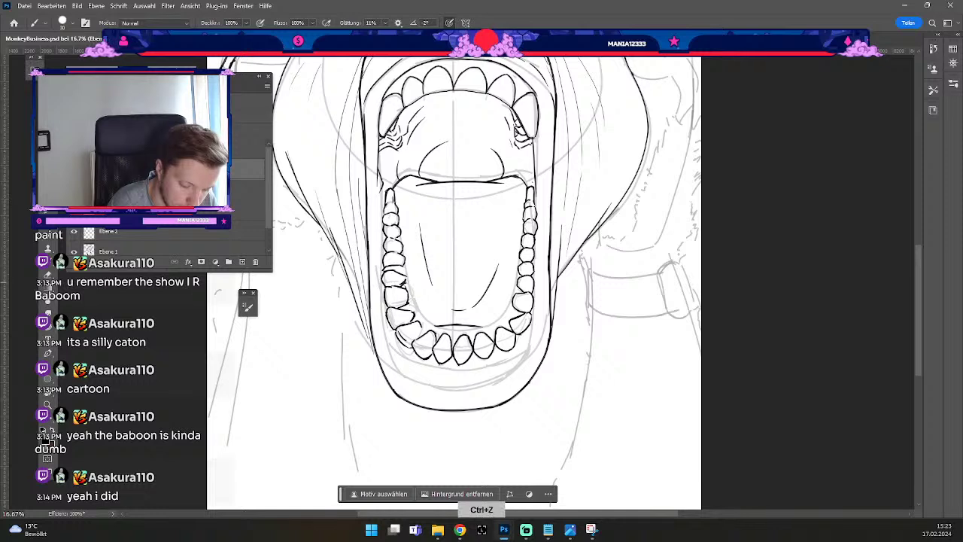
pyautogui.press('e')
pyautogui.press('b')
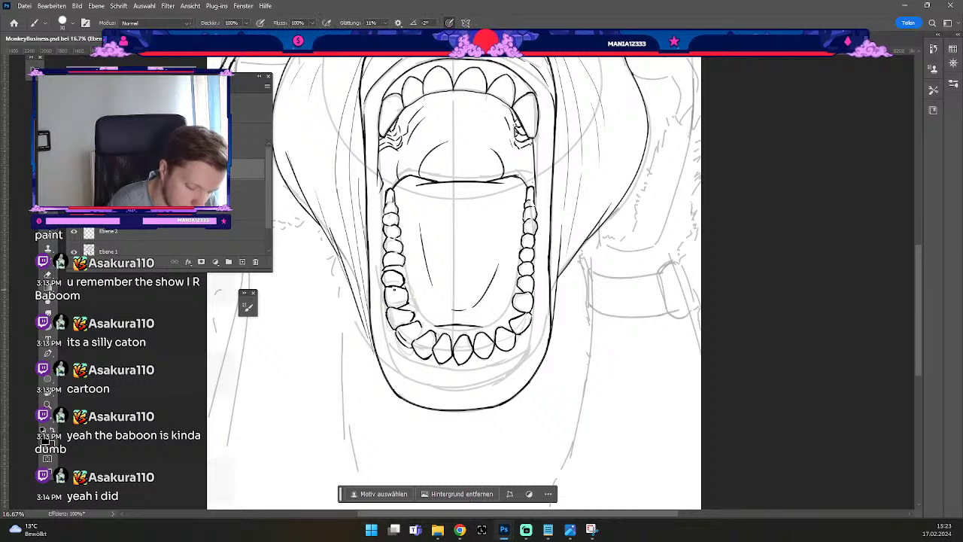
# Clean up the third left lower molar from the front, then erase the fourth and redraw it as a smaller, rounded tooth.
pyautogui.press('e')
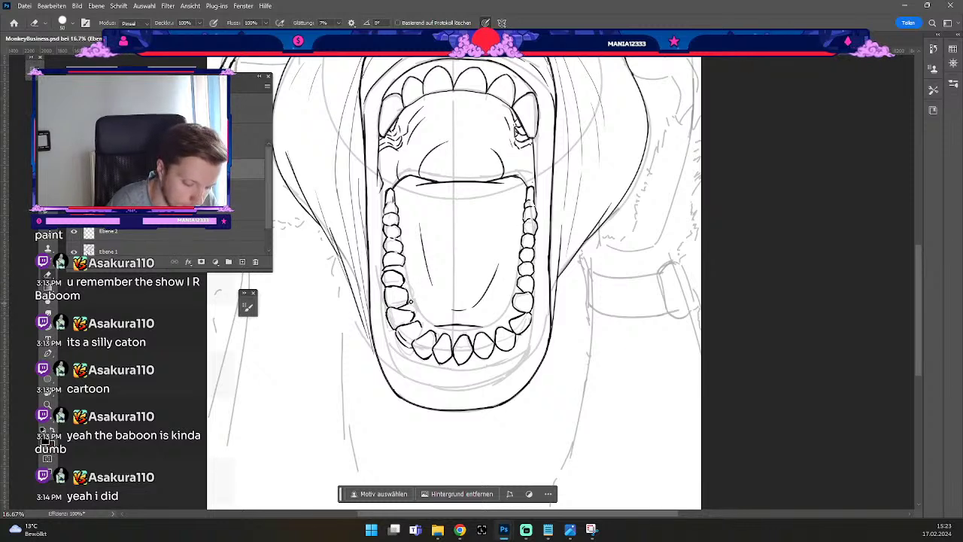
pyautogui.press('b')
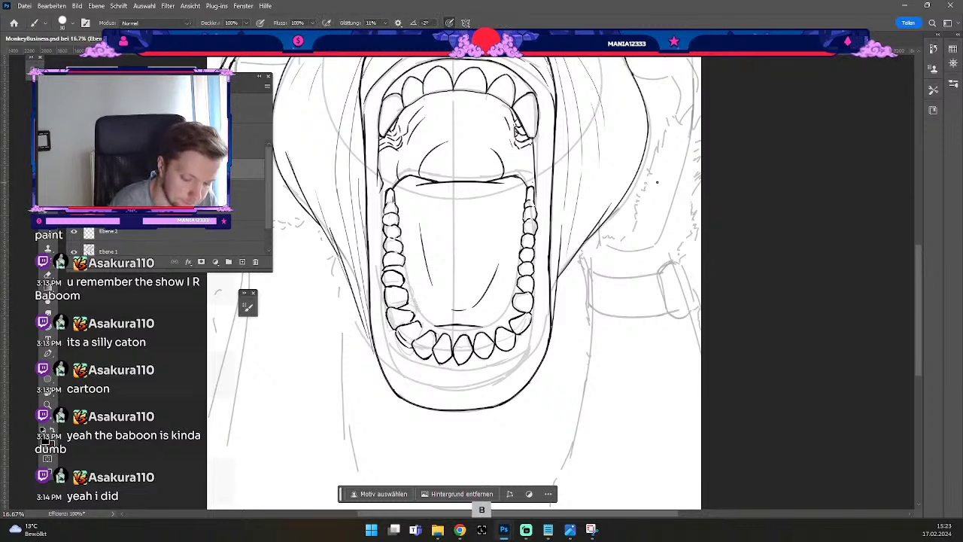
pyautogui.press('e')
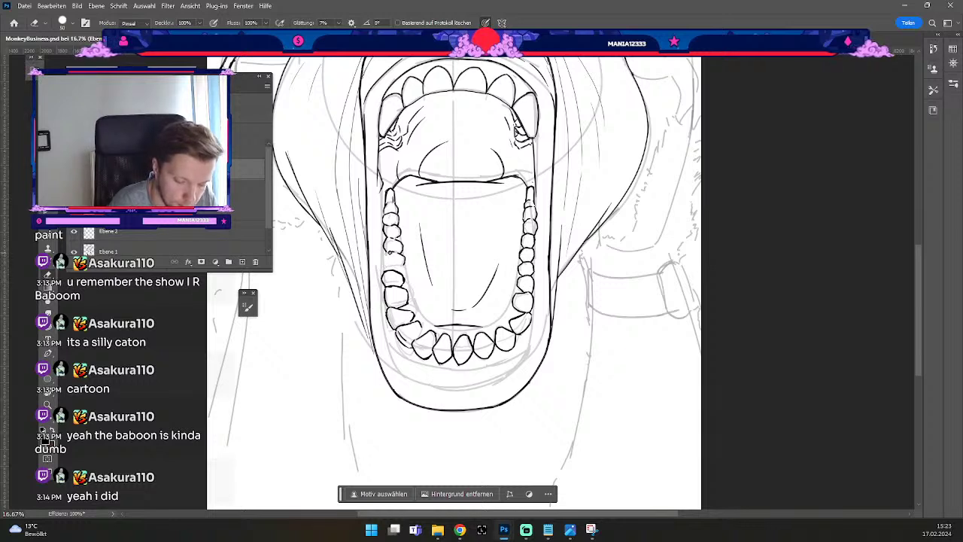
pyautogui.press('b')
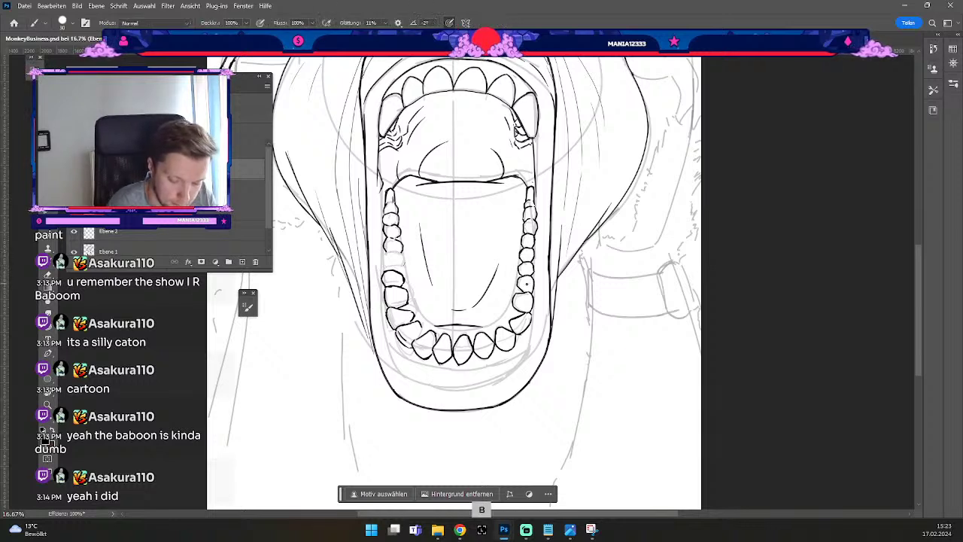
pyautogui.moveTo(384, 265); pyautogui.dragTo(390, 260)
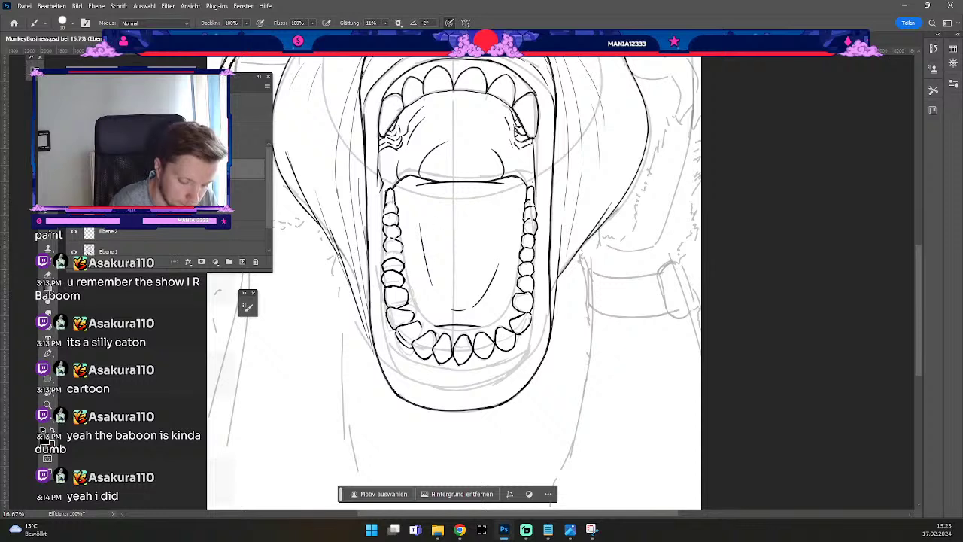
pyautogui.press('e')
pyautogui.press('b')
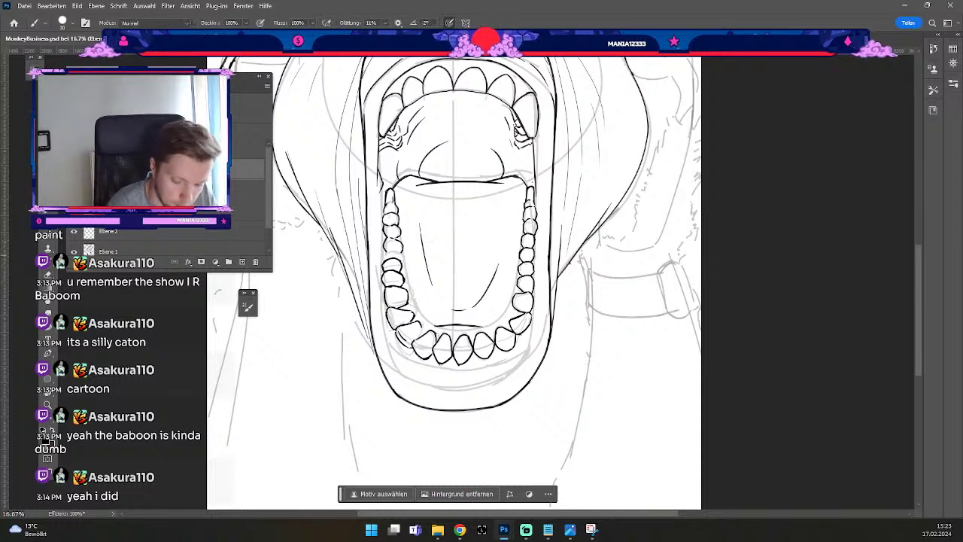
# Erase the fifth left lower molar from the front and redraw smaller rounded teeth in its gap, undoing uneven strokes and erasing overshoots.
pyautogui.press('e')
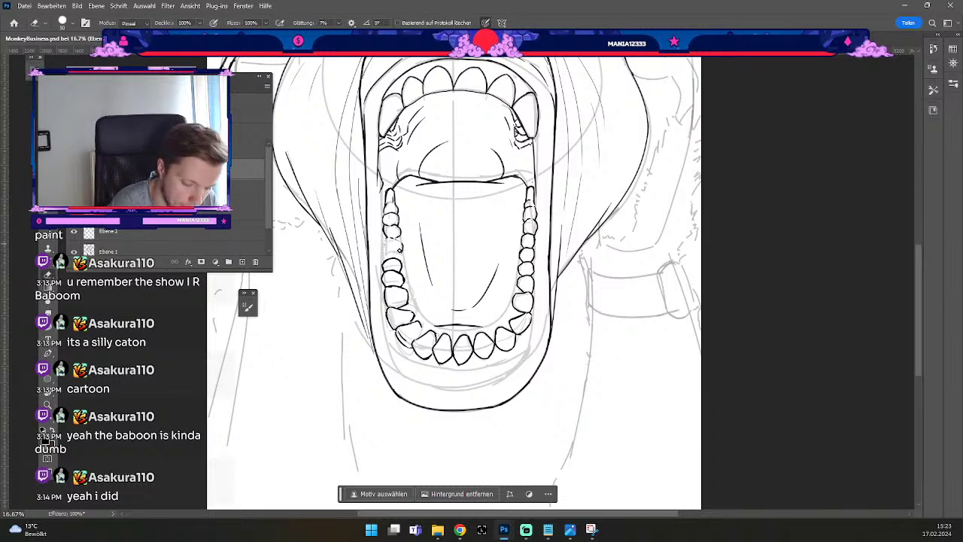
pyautogui.press('b')
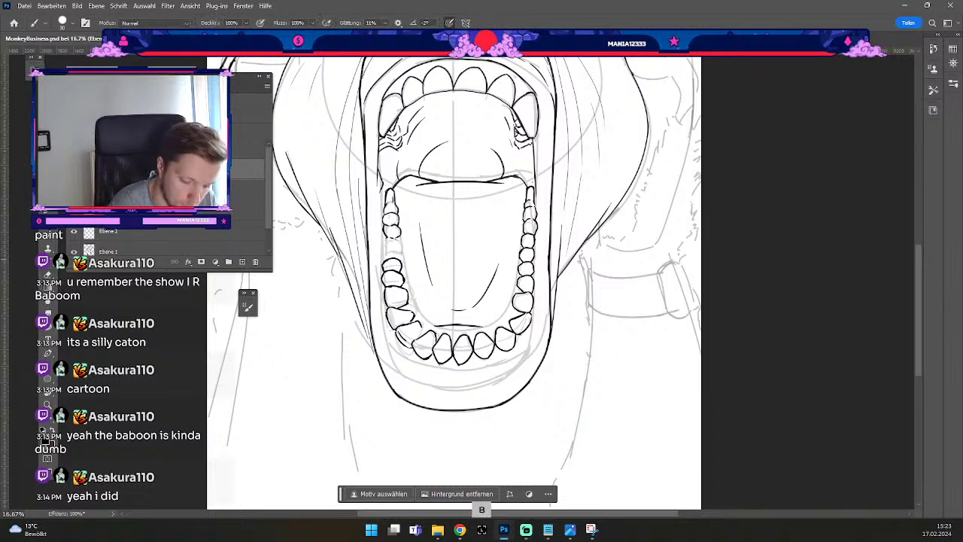
pyautogui.hotkey('ctrl', 'z')
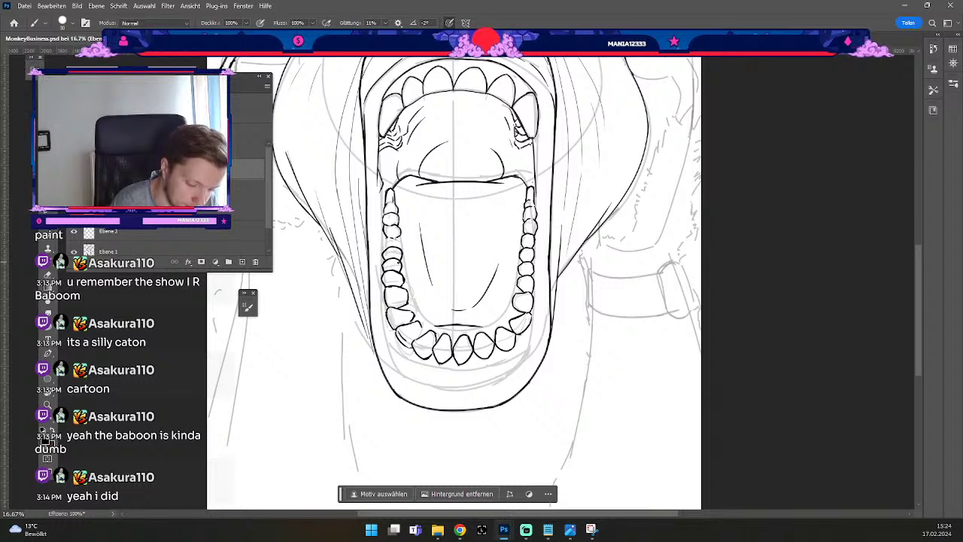
pyautogui.press('e')
pyautogui.press('b')
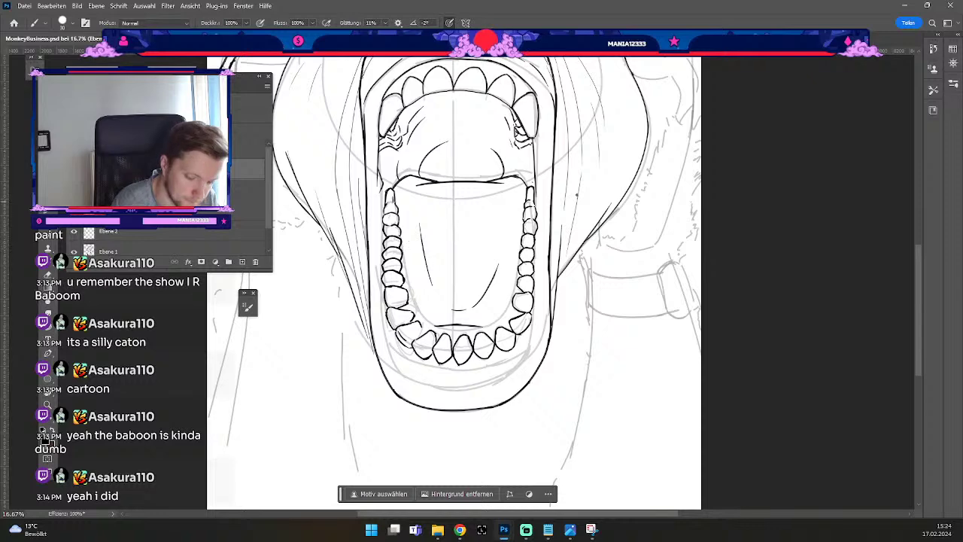
# Ink a short skin crease on the left hand beside the cheek with a thinner brush, undoing uneven strokes.
pyautogui.hotkey('ctrl', '-')
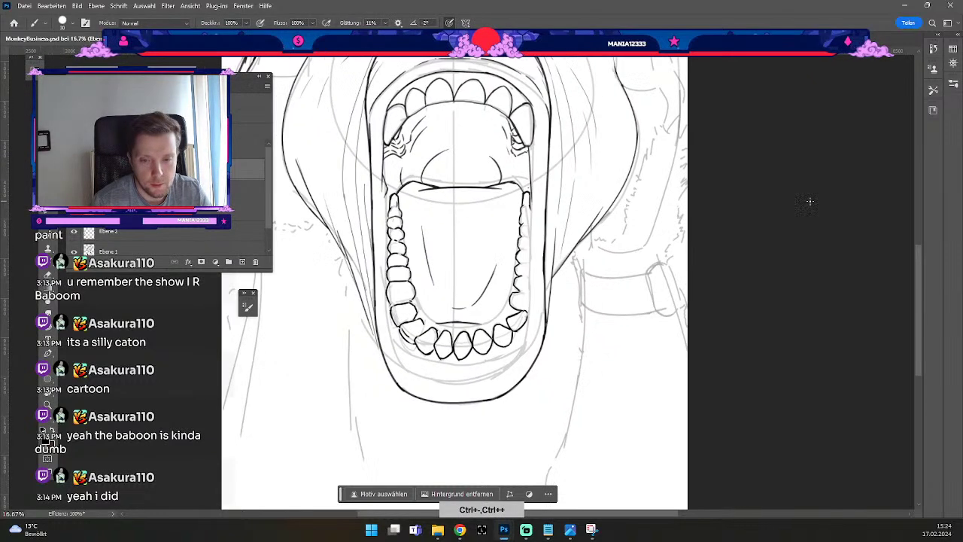
pyautogui.moveTo(487, 189); pyautogui.dragTo(487, 209)
pyautogui.press('b')
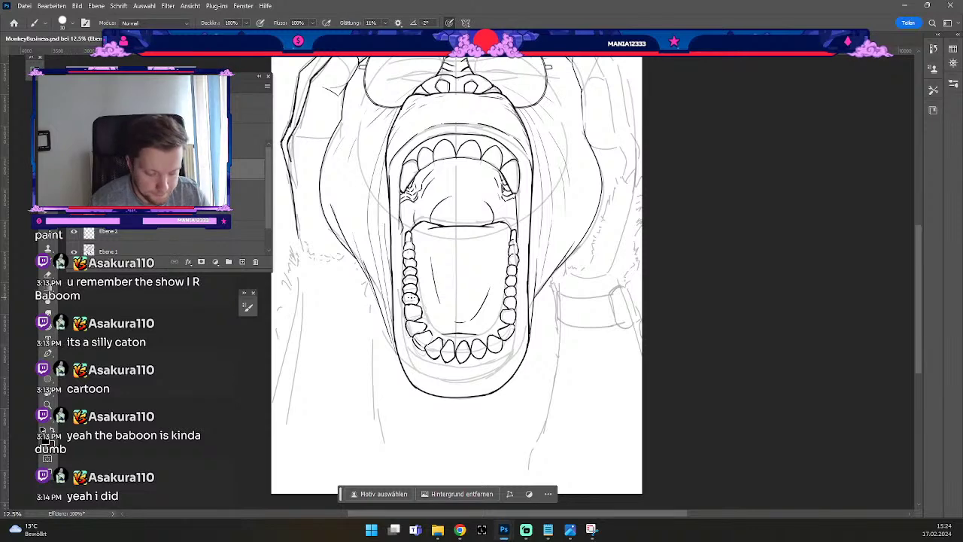
pyautogui.hotkey('ctrl', '-')
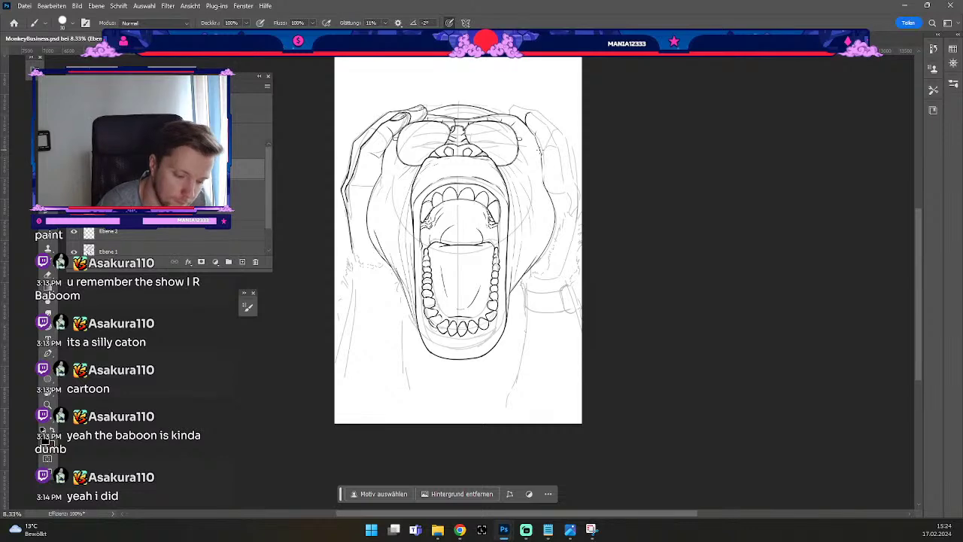
pyautogui.hotkey('ctrl', '+')
pyautogui.moveTo(540, 151); pyautogui.dragTo(600, 293)
pyautogui.press('e')
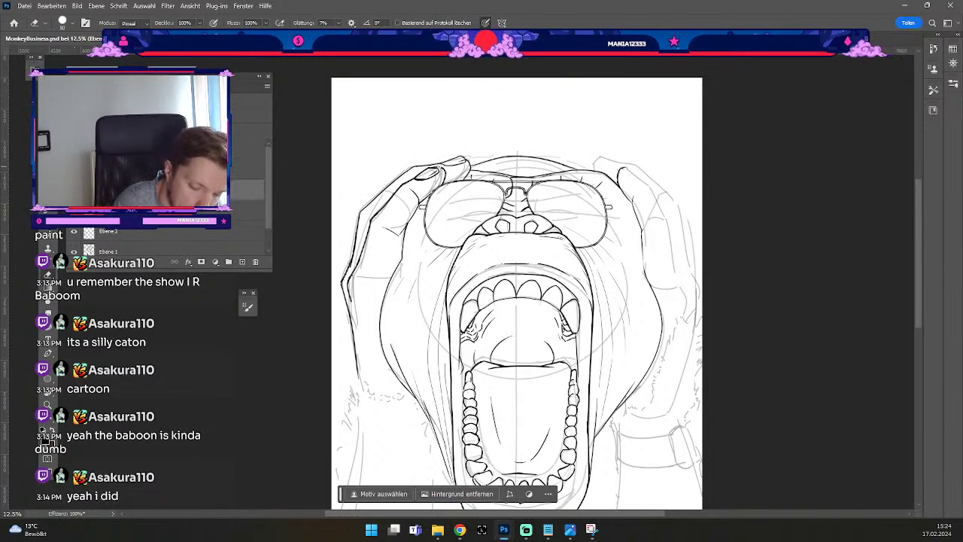
pyautogui.press('b')
pyautogui.hotkey('ctrl', 'z')
pyautogui.press('odiaeresis')
pyautogui.hotkey('ctrl', 'z')
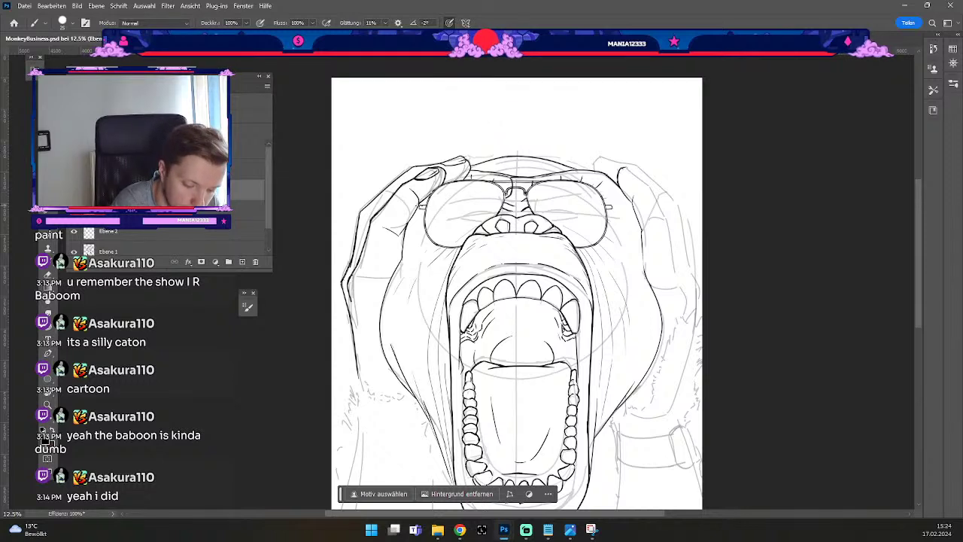
pyautogui.hotkey('ctrl', 'z')
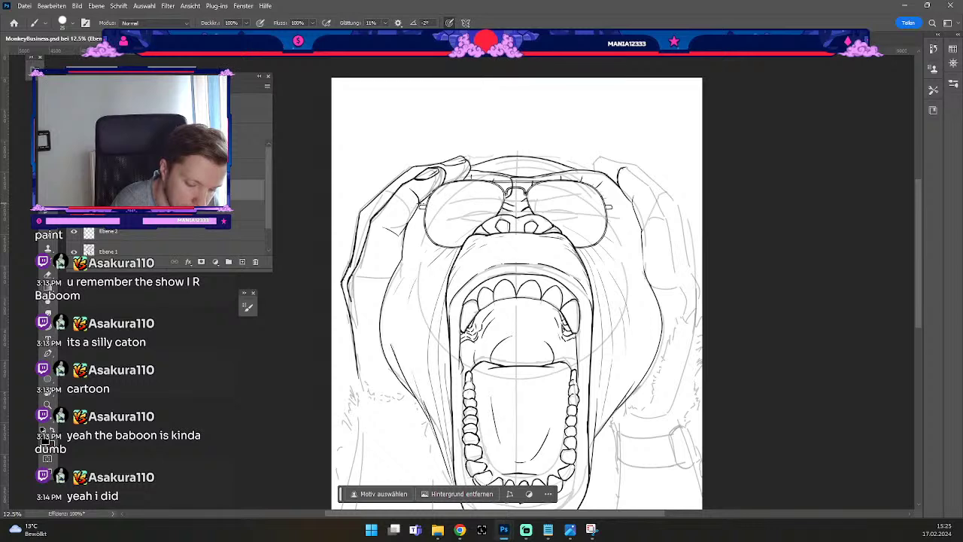
pyautogui.hotkey('ctrl', 'z')
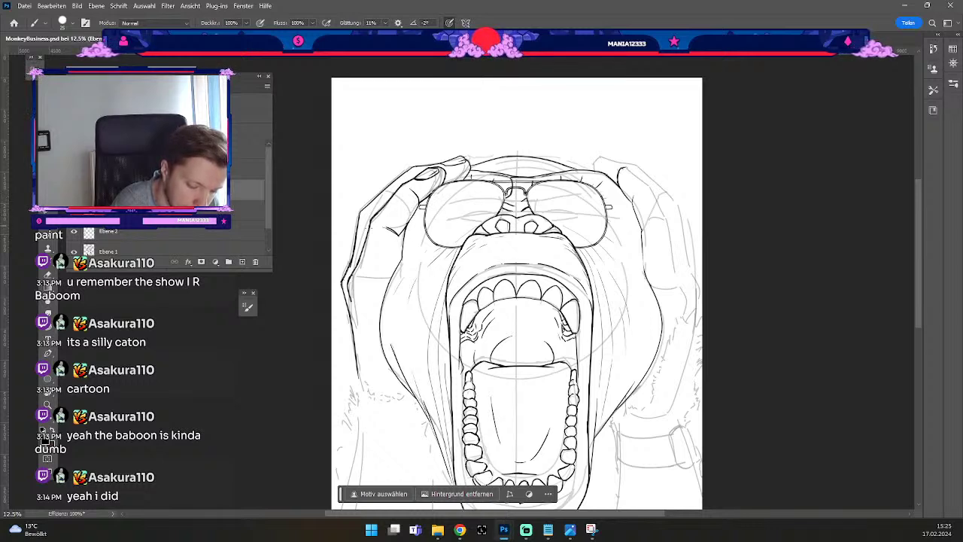
pyautogui.hotkey('ctrl', 'z')
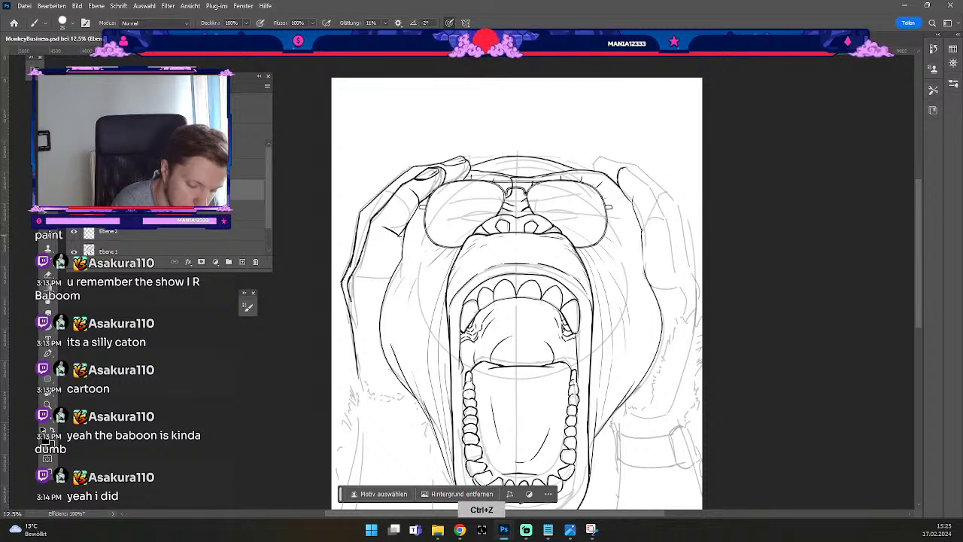
pyautogui.hotkey('ctrl', 'z')
pyautogui.moveTo(383, 228)
pyautogui.mouseDown()
pyautogui.moveTo(408, 243)
pyautogui.moveTo(401, 229)
pyautogui.mouseUp()
pyautogui.hotkey('ctrl', 'z')
pyautogui.hotkey('ctrl', 'z')
pyautogui.hotkey('ctrl', 'z')
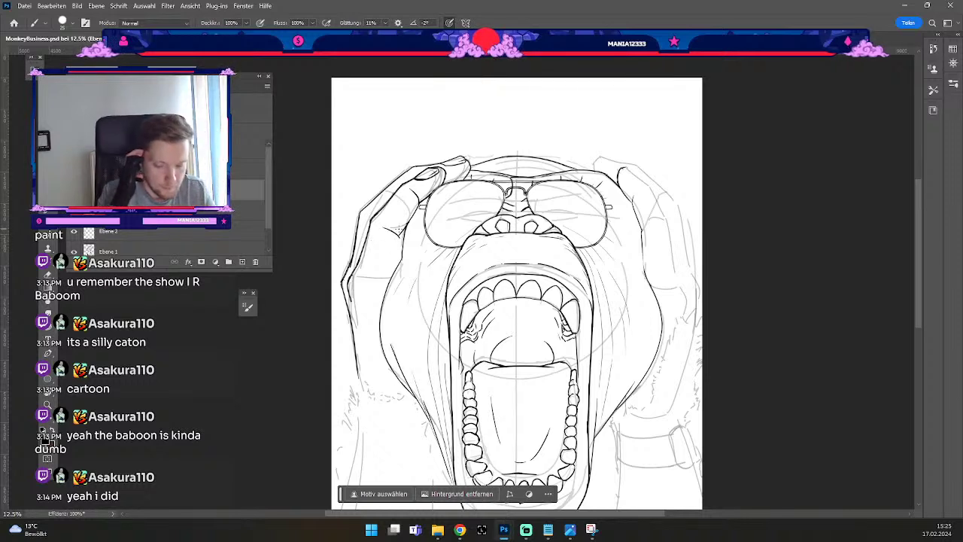
# Ink the upper edge of the fingernail on the right hand's fingertip near the sunglasses, undoing uneven strokes.
pyautogui.press('b')
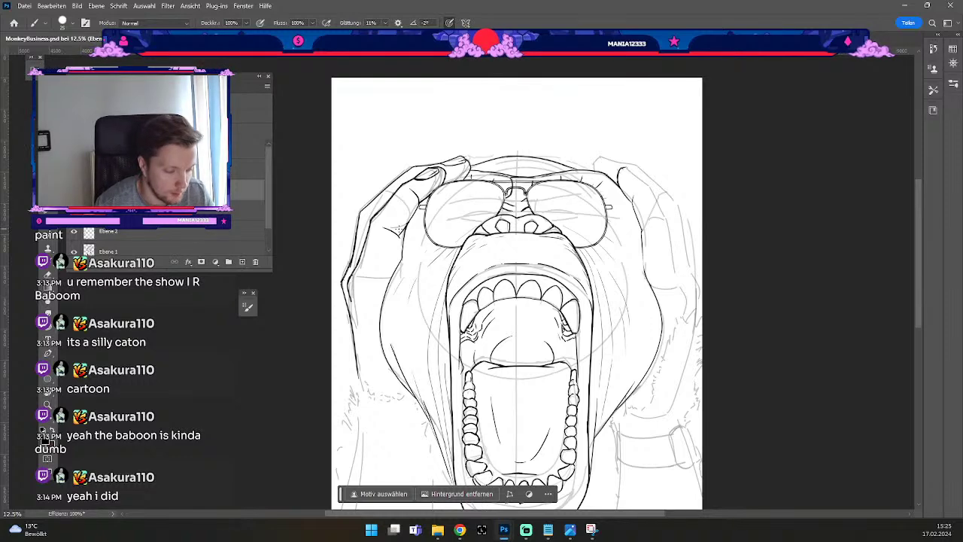
pyautogui.moveTo(527, 367); pyautogui.dragTo(496, 288)
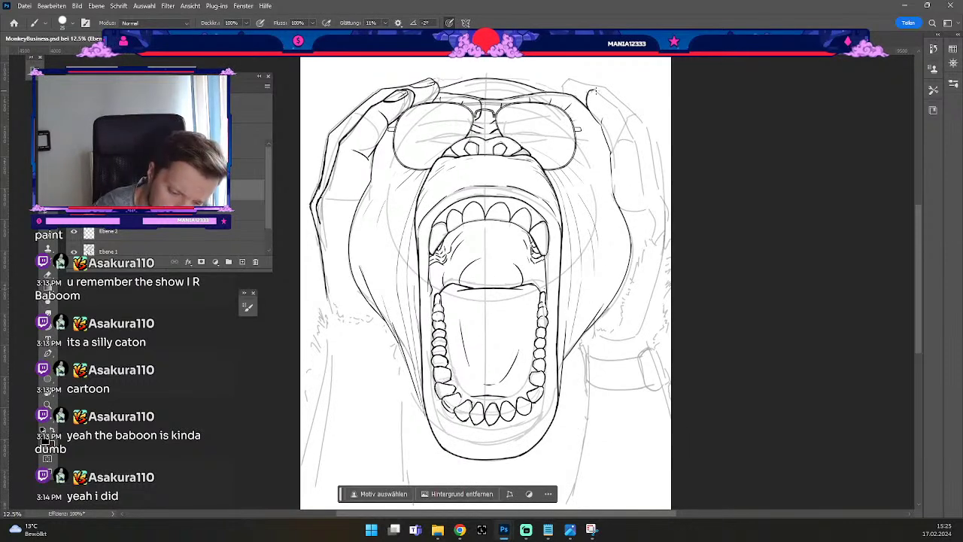
pyautogui.hotkey('ctrl', 'z')
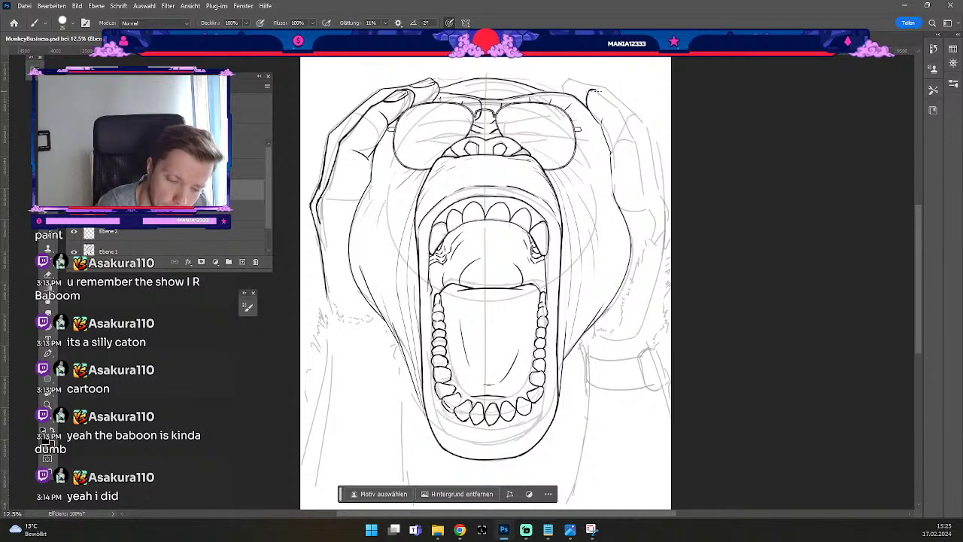
pyautogui.moveTo(595, 92); pyautogui.dragTo(607, 91)
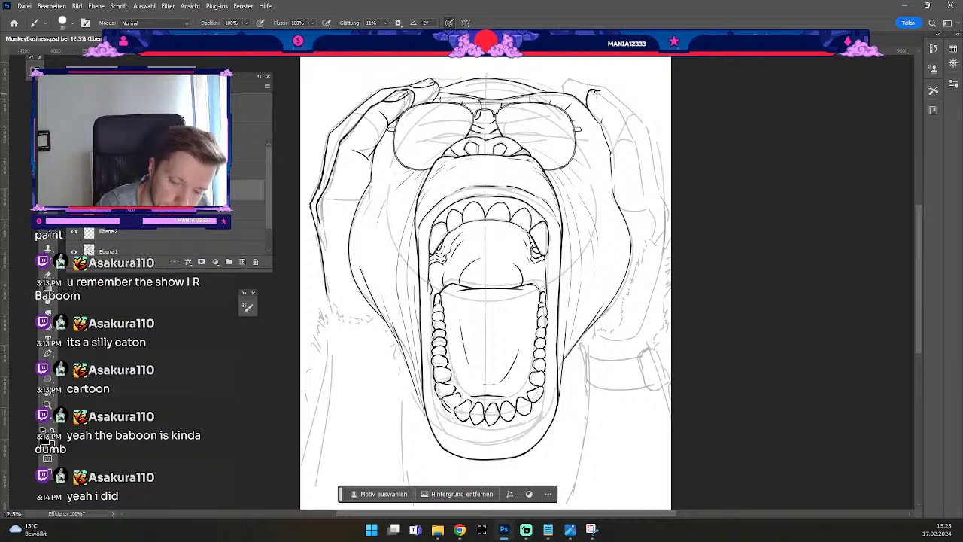
pyautogui.hotkey('ctrl', 'z')
pyautogui.moveTo(589, 89); pyautogui.dragTo(610, 105)
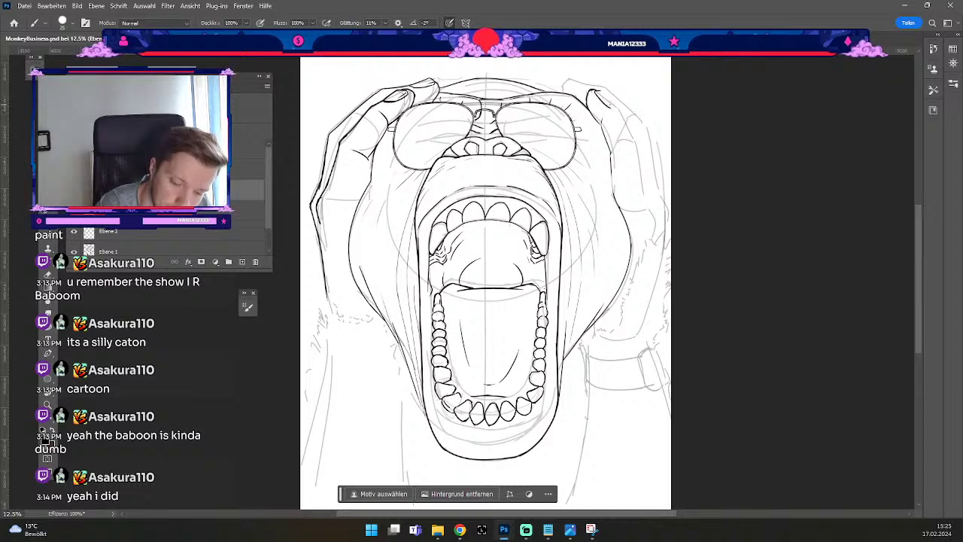
pyautogui.hotkey('ctrl', 'z')
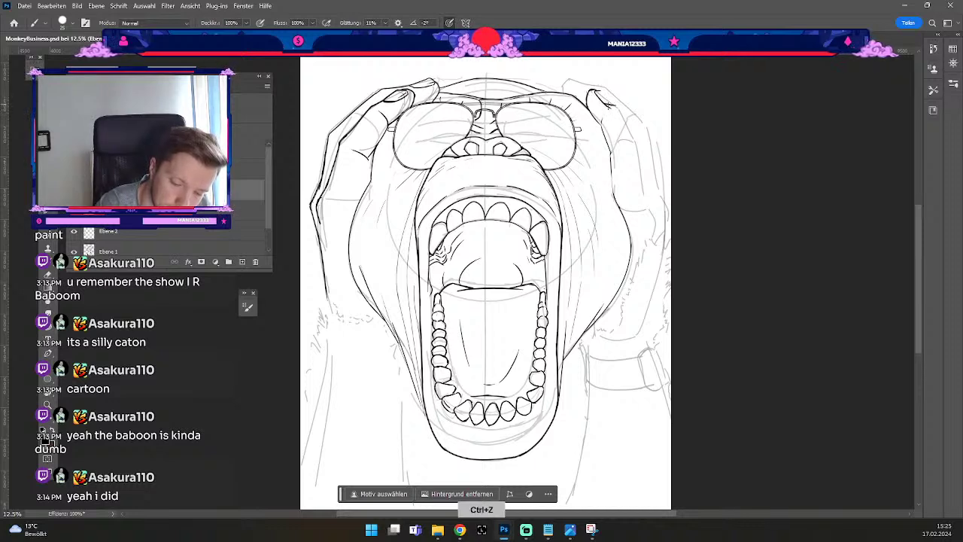
# Erase overshoots around the right hand's fingernail and ink its outer edge to close the nail outline, undoing uneven strokes.
pyautogui.press('e')
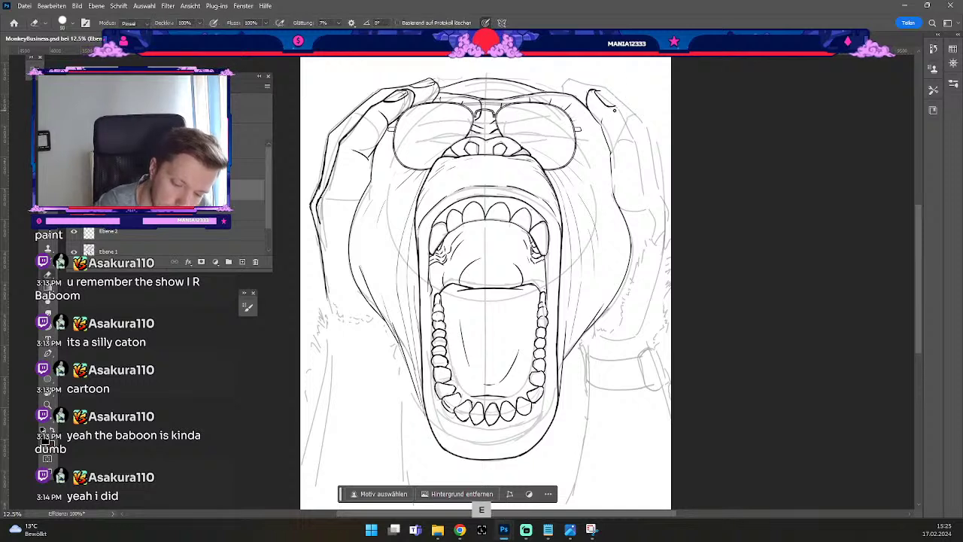
pyautogui.press('b')
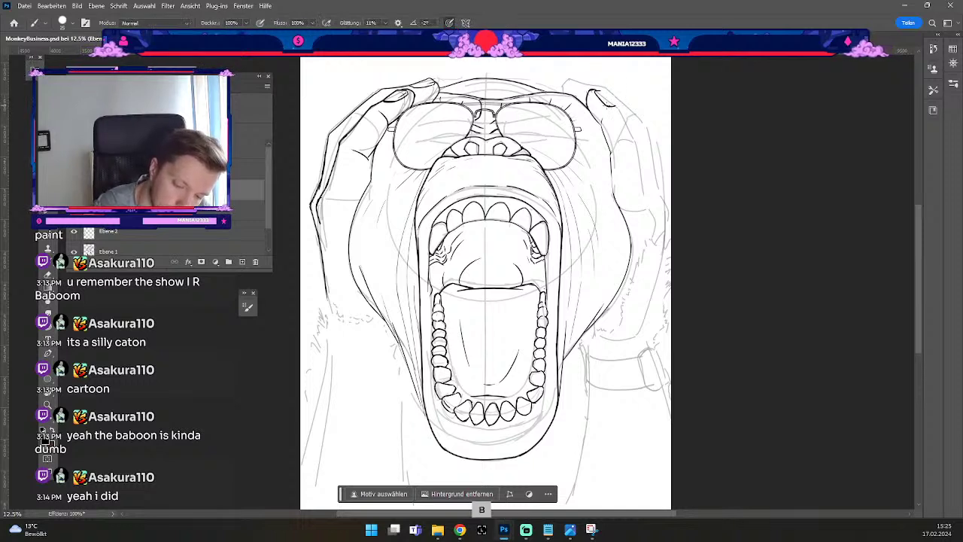
pyautogui.hotkey('ctrl', 'z')
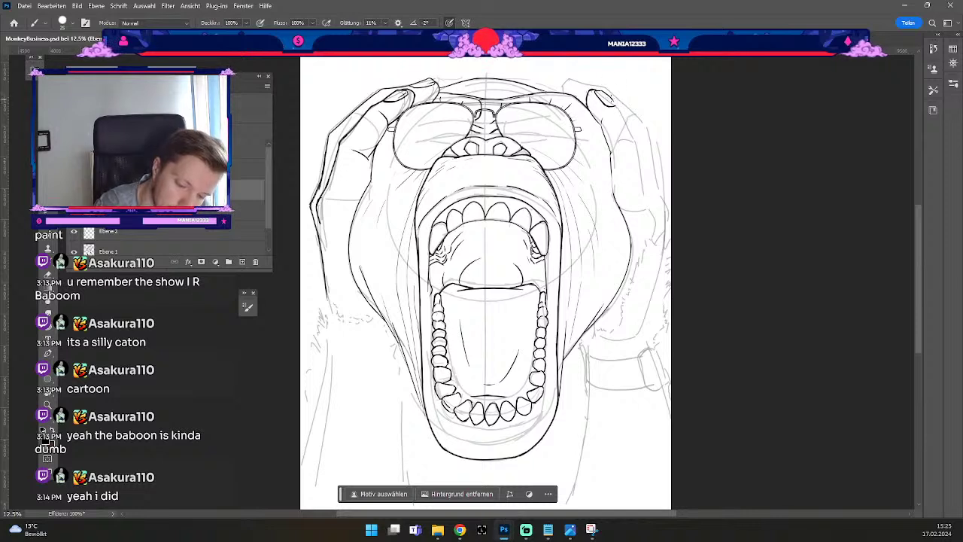
pyautogui.hotkey('ctrl', 'z')
pyautogui.moveTo(601, 90); pyautogui.dragTo(615, 105)
pyautogui.hotkey('ctrl', 'z')
pyautogui.hotkey('ctrl', 'z')
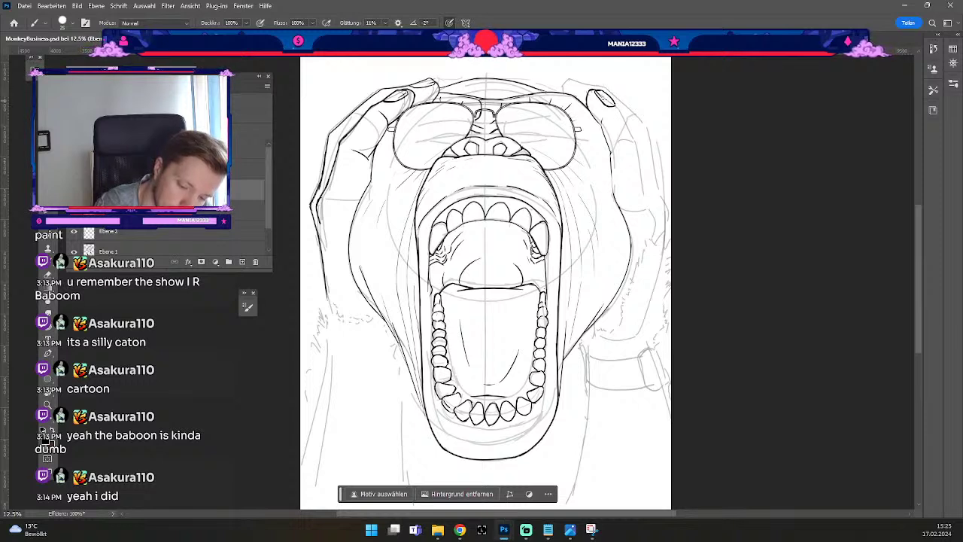
pyautogui.press('e')
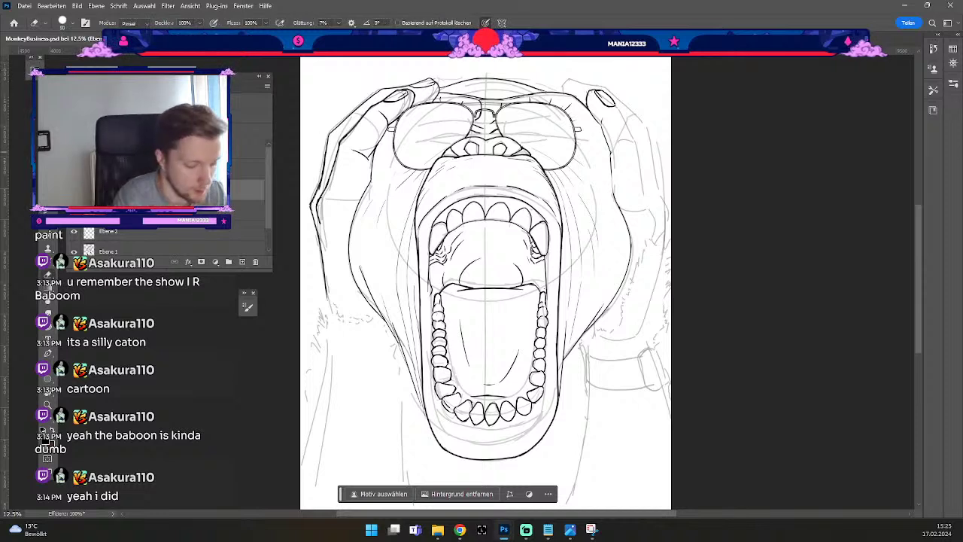
# Compare the line art with and without the latest changes by toggling layer visibility and stepping back and forth in the history.
pyautogui.hotkey('ctrl', ',')
pyautogui.hotkey('ctrl', ',')
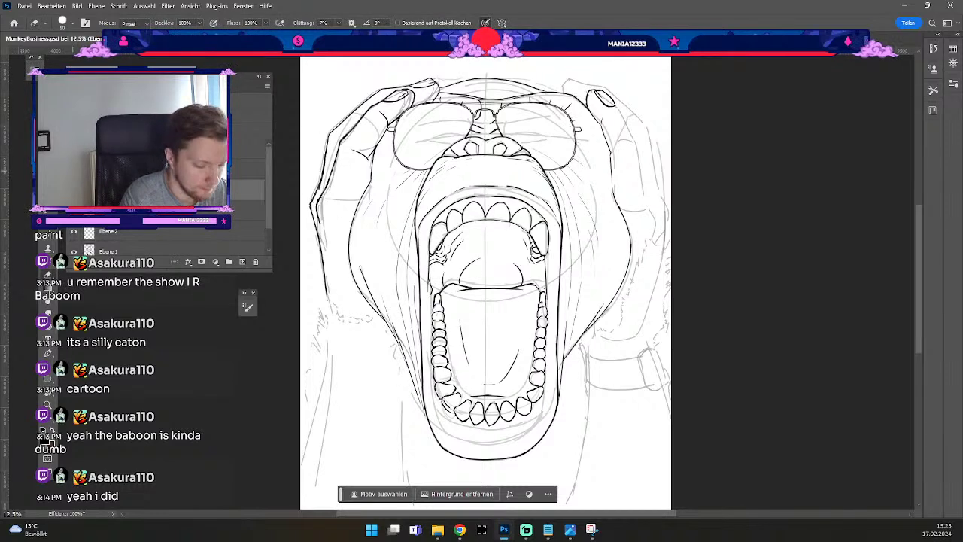
pyautogui.hotkey('ctrl', 'z')
pyautogui.hotkey('ctrl', 'shift', 'z')
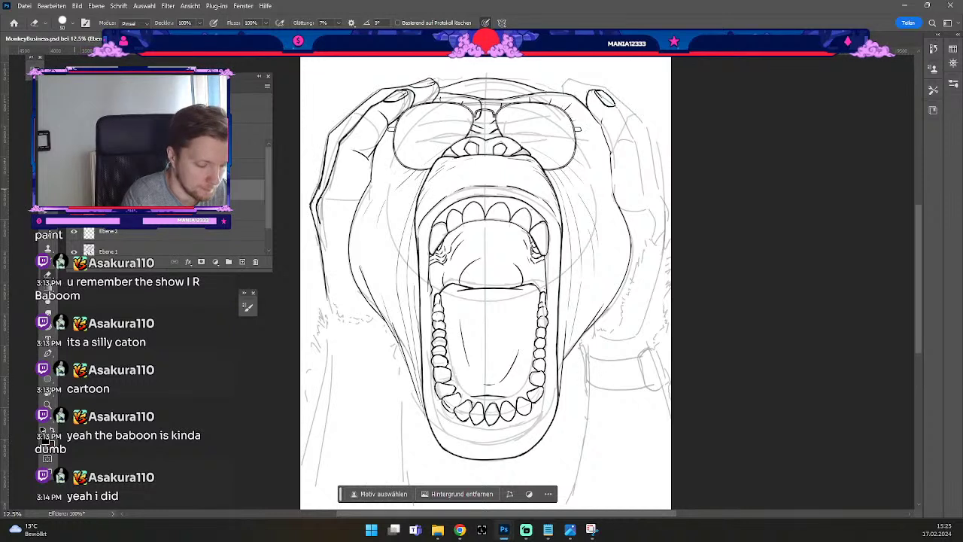
pyautogui.hotkey('ctrl', 'z')
pyautogui.hotkey('ctrl', 'shift', 'z')
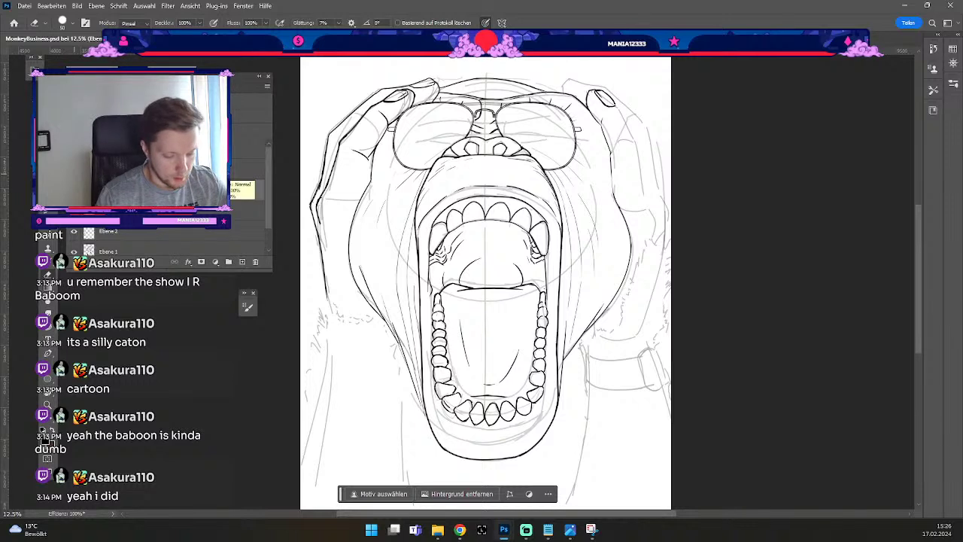
# Switch the visibility of the individual layers off and on to identify their lines, and select the layer below the current line-art layer.
pyautogui.scroll(-2, 151, 241)
pyautogui.click(74, 230)
pyautogui.click(73, 229)
pyautogui.click(74, 205)
pyautogui.click(73, 204)
pyautogui.scroll(1, 82, 241)
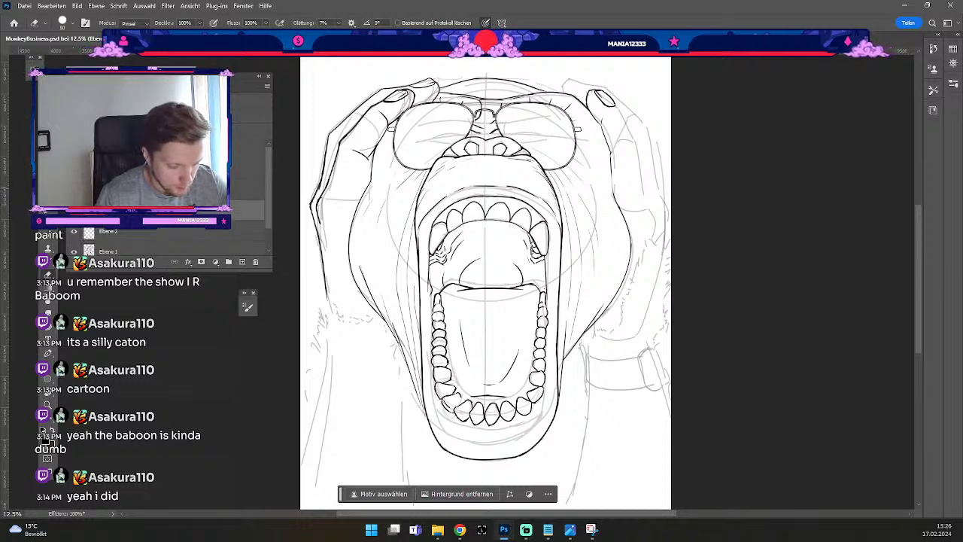
pyautogui.keyDown('shift'); pyautogui.click(150, 148); pyautogui.keyUp('shift')
pyautogui.click(74, 190)
pyautogui.click(74, 191)
pyautogui.click(74, 211)
pyautogui.click(74, 210)
pyautogui.click(73, 170)
pyautogui.click(74, 170)
pyautogui.click(74, 148)
pyautogui.click(74, 149)
pyautogui.click(150, 211)
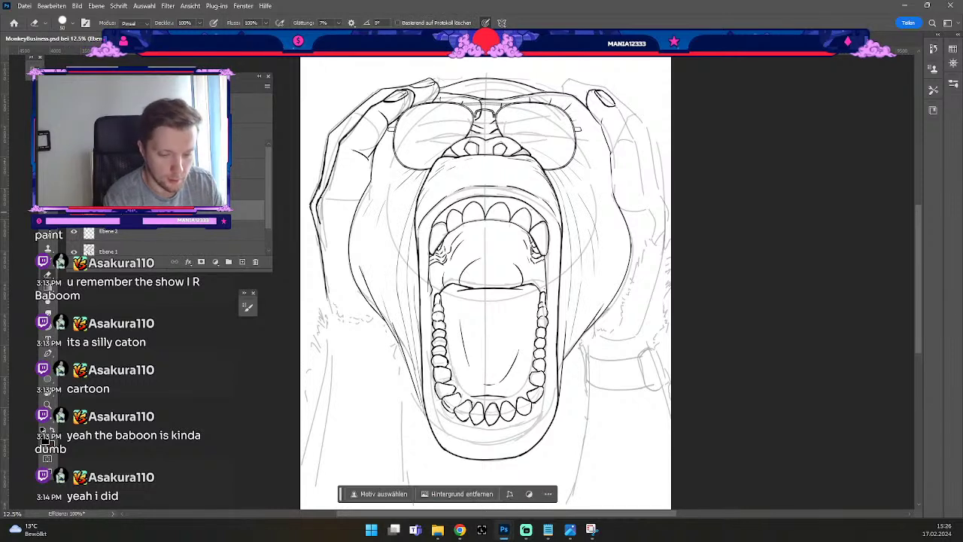
# Inspect the line art of the mouth, sunglasses and both hands up close and in the wider view.
pyautogui.press('odiaeresis')
pyautogui.press('odiaeresis')
pyautogui.press('odiaeresis')
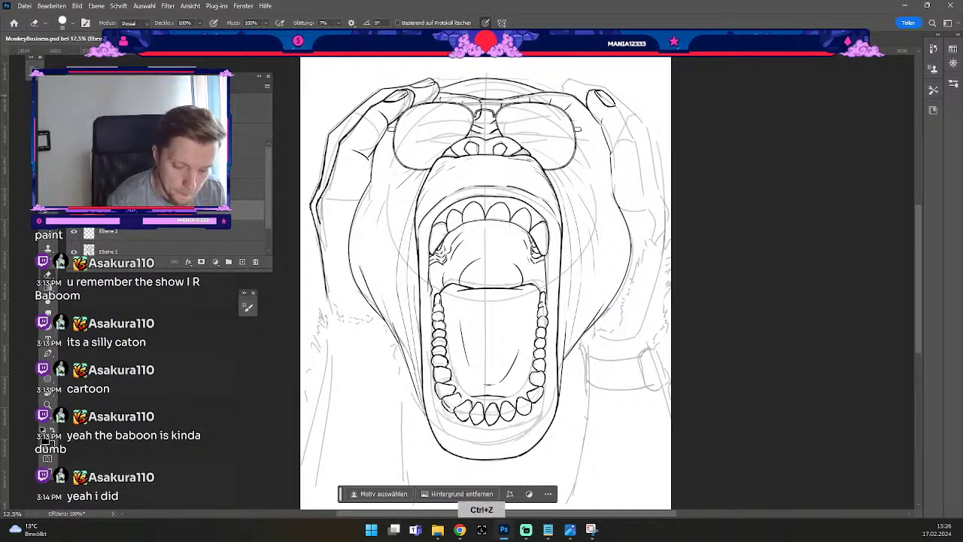
pyautogui.hotkey('ctrl', '+')
pyautogui.scroll(10, 541, 92)
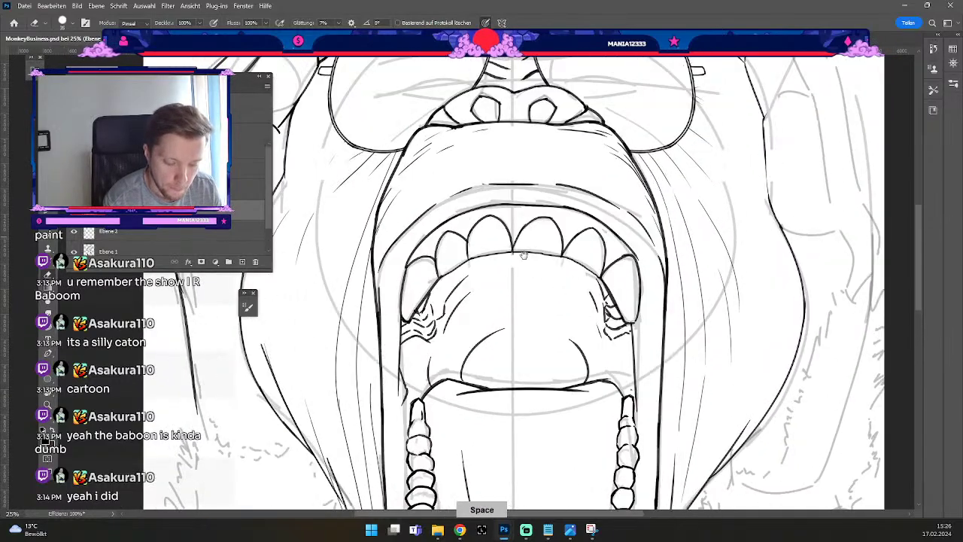
pyautogui.press('ö')
pyautogui.press('#')
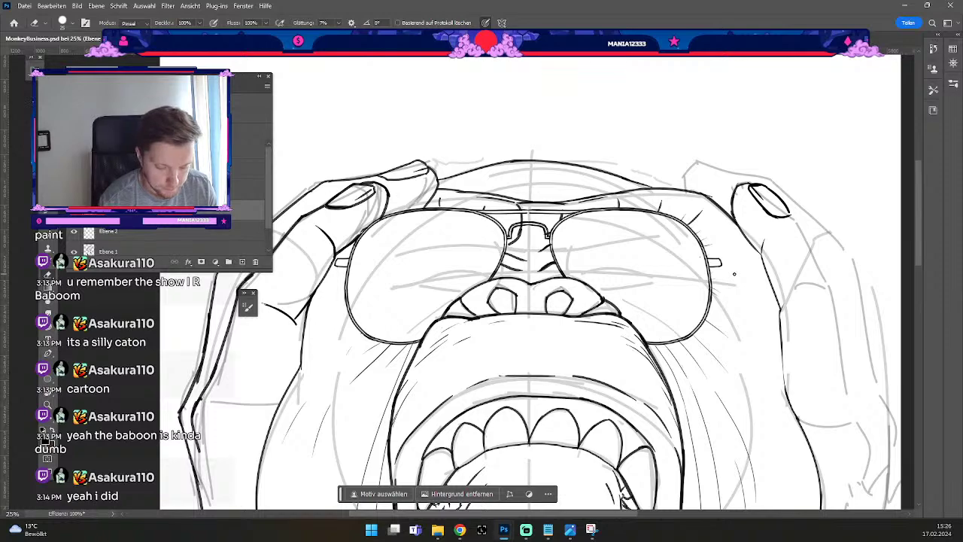
pyautogui.hotkey('ctrl', '-')
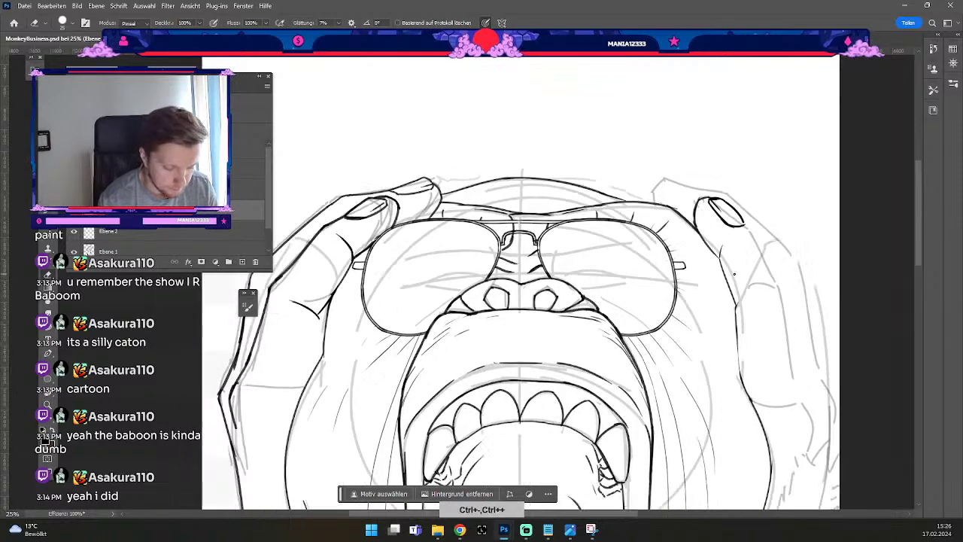
pyautogui.press('space')
pyautogui.moveTo(628, 307); pyautogui.dragTo(581, 211)
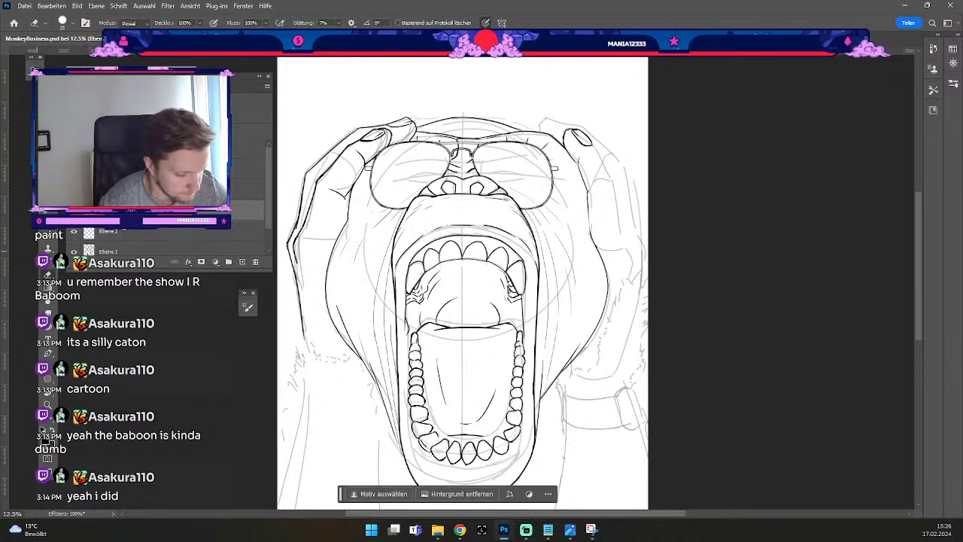
# Check the lower layers by toggling their visibility, and merge the selected range of line-art layers into one layer.
pyautogui.click(73, 233)
pyautogui.click(73, 233)
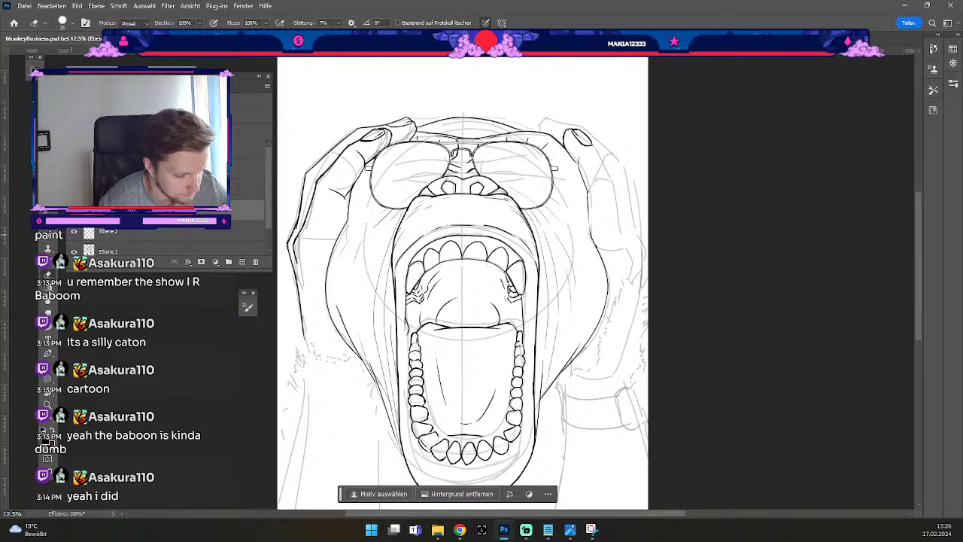
pyautogui.click(248, 148)
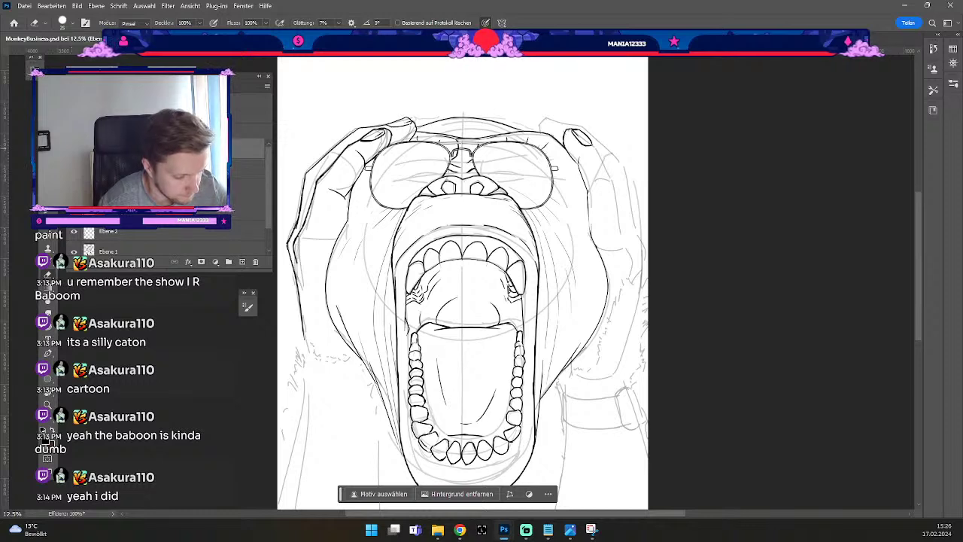
pyautogui.click(73, 232)
pyautogui.click(73, 232)
pyautogui.click(248, 211)
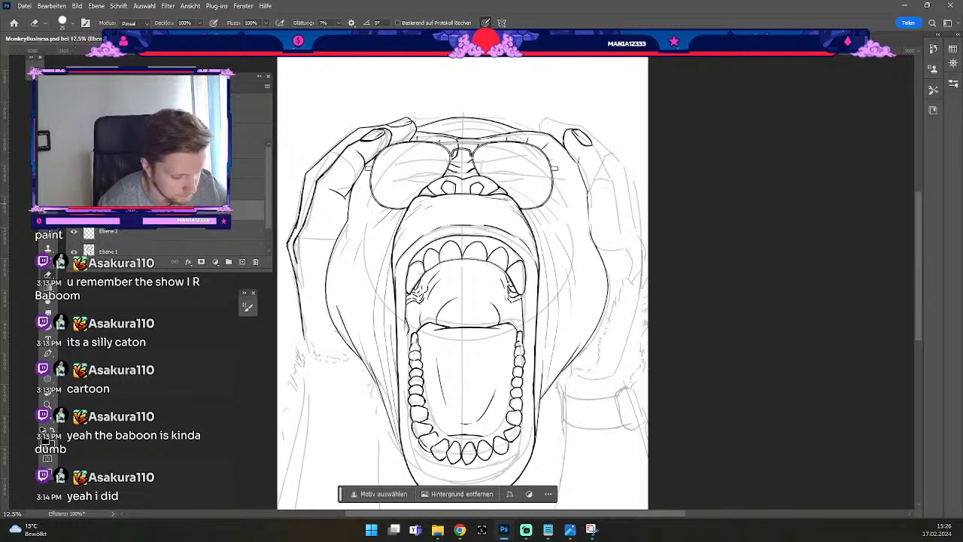
pyautogui.keyDown('shift'); pyautogui.click(248, 149); pyautogui.keyUp('shift')
pyautogui.hotkey('ctrl', 'e')
pyautogui.hotkey('ctrl', ',')
pyautogui.hotkey('ctrl', ',')
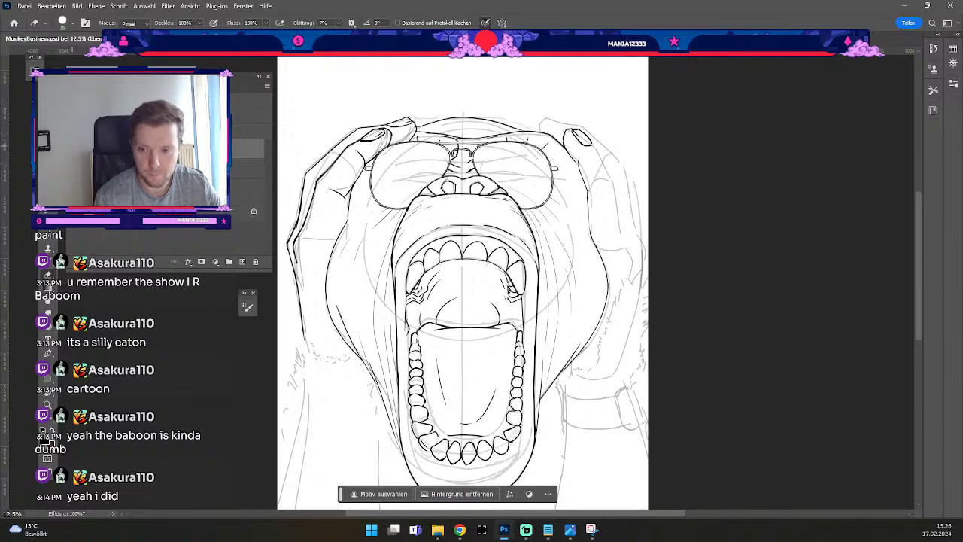
# Set the eraser size to 40 px and try ink strokes on the right hand's fingernail, undoing them.
pyautogui.hotkey('ctrl', '+')
pyautogui.press('#')
pyautogui.press('#')
pyautogui.press('#')
pyautogui.press('#')
pyautogui.press('#')
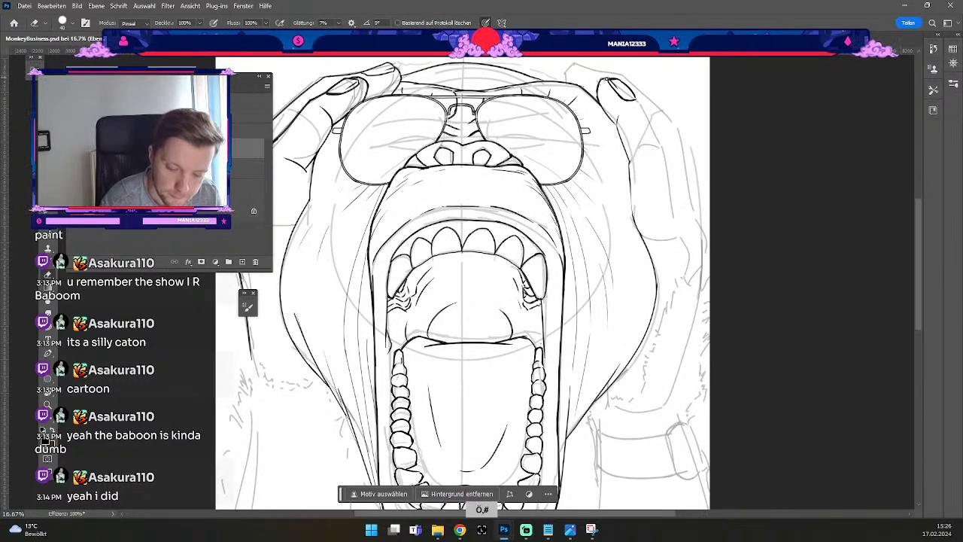
pyautogui.press('b')
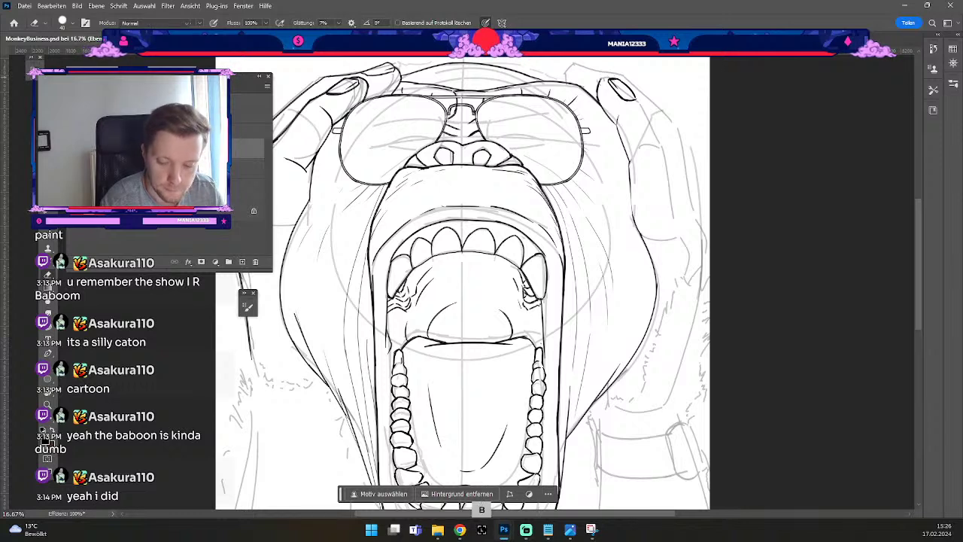
pyautogui.hotkey('ctrl', 'z')
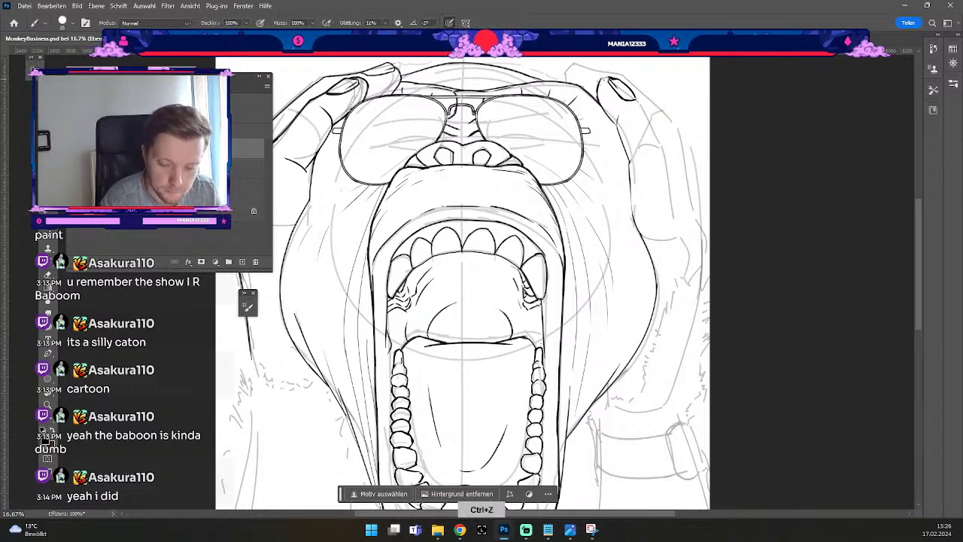
pyautogui.hotkey('ctrl', 'z')
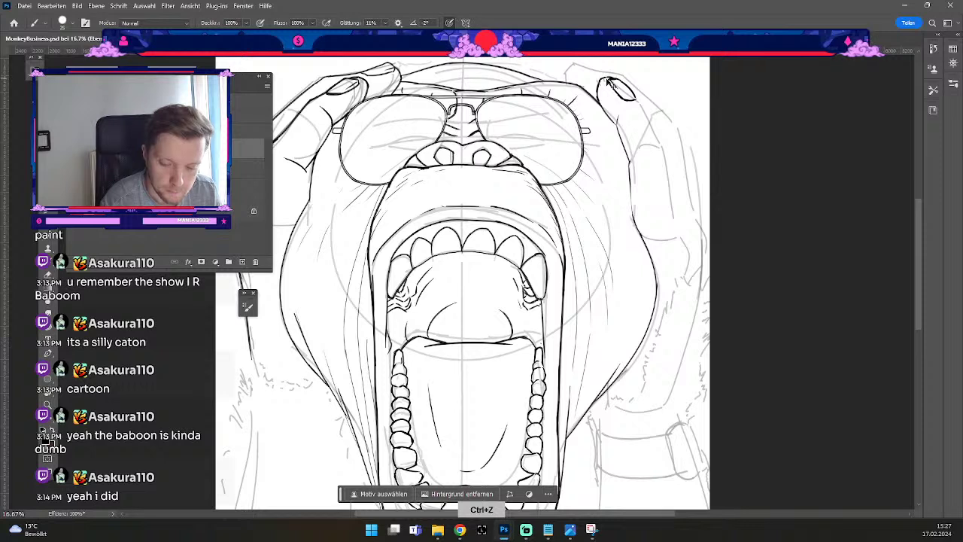
pyautogui.hotkey('ctrl', 'z')
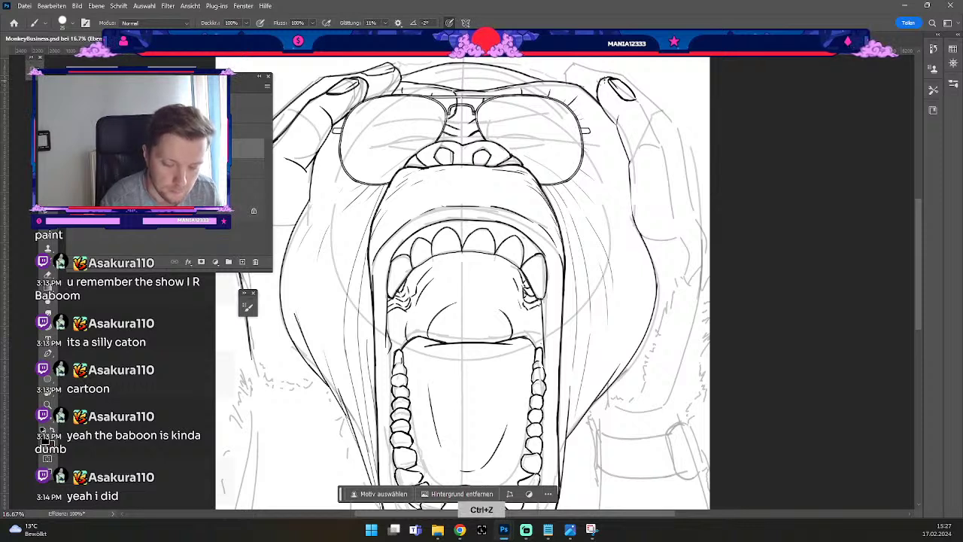
pyautogui.hotkey('ctrl', 'z')
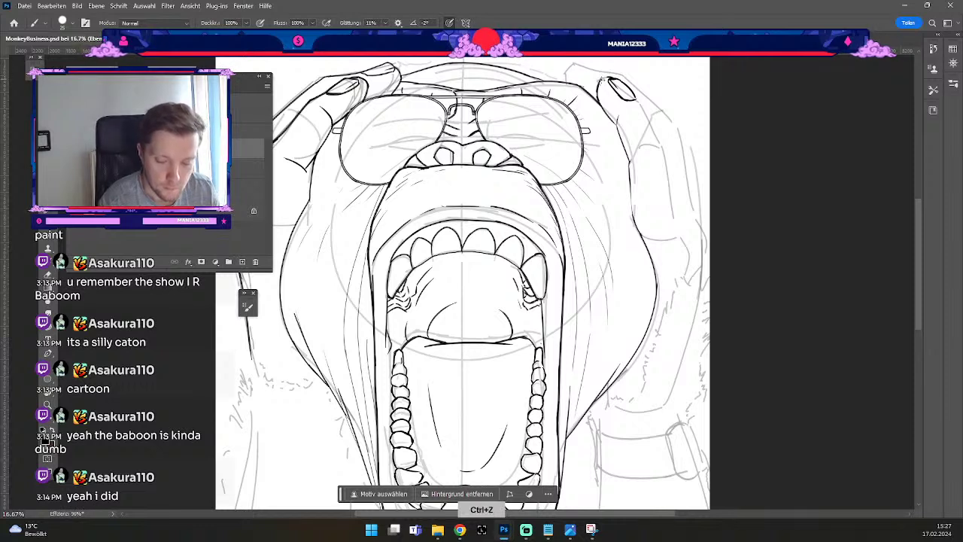
pyautogui.hotkey('ctrl', 'z')
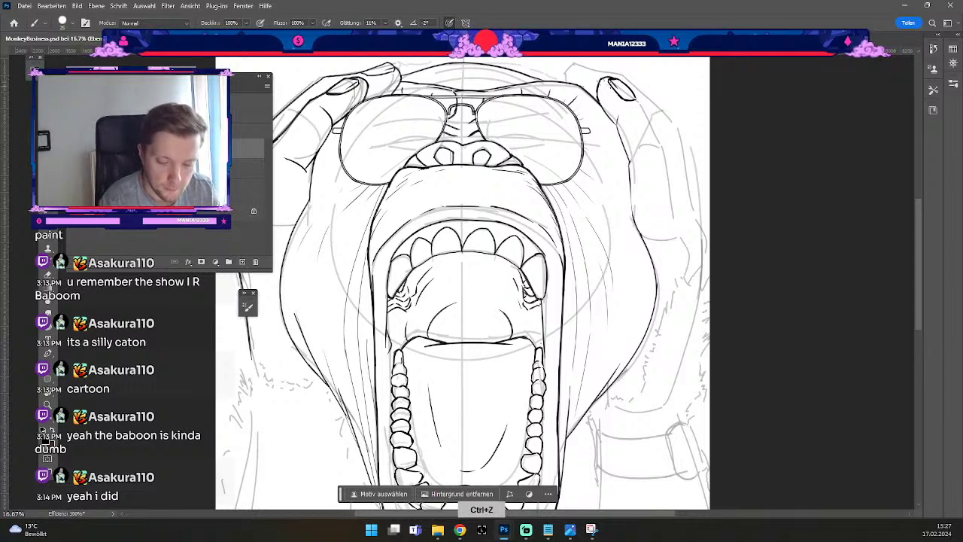
pyautogui.press('e')
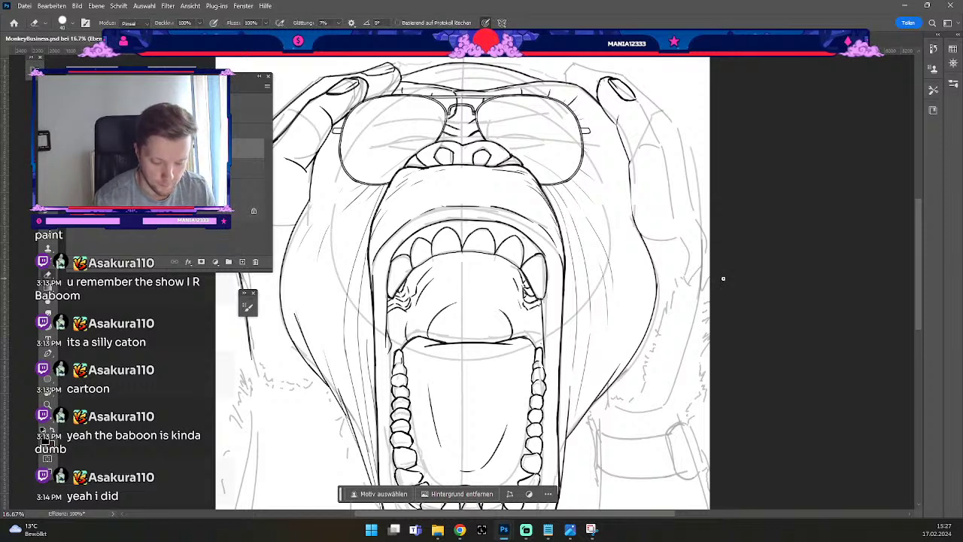
pyautogui.press('e')
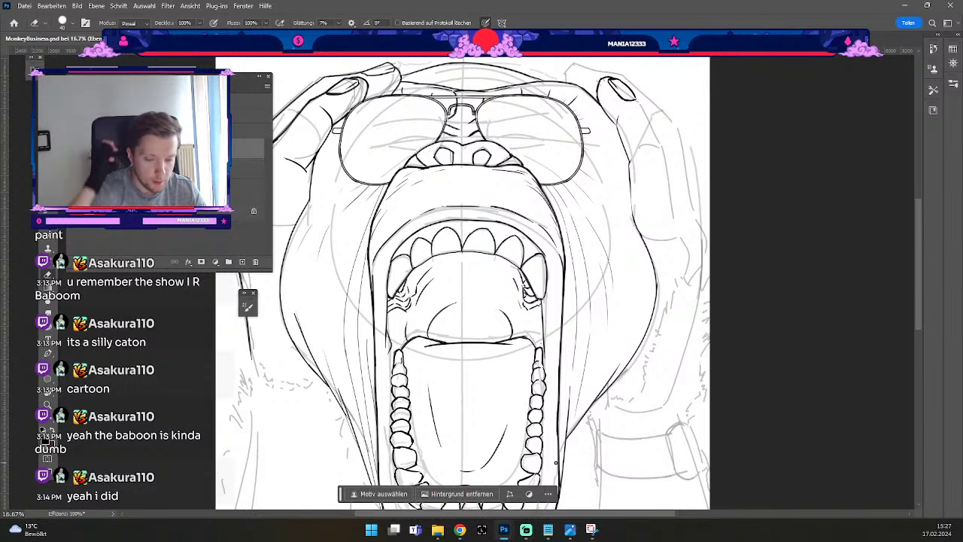
pyautogui.press('b')
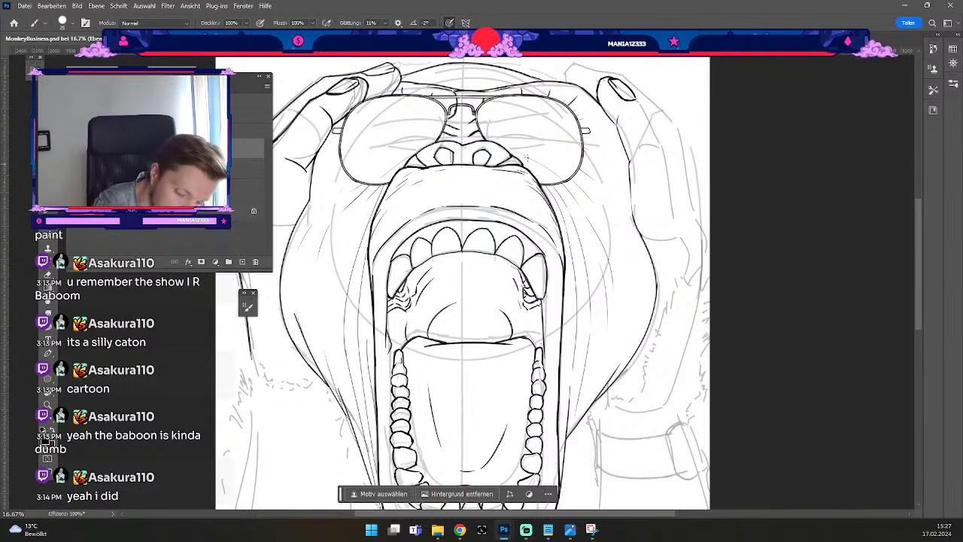
# Retouch the right hand's fingernail with the eraser and a 30 px brush, undoing an uneven stroke.
pyautogui.hotkey('ctrl', '-')
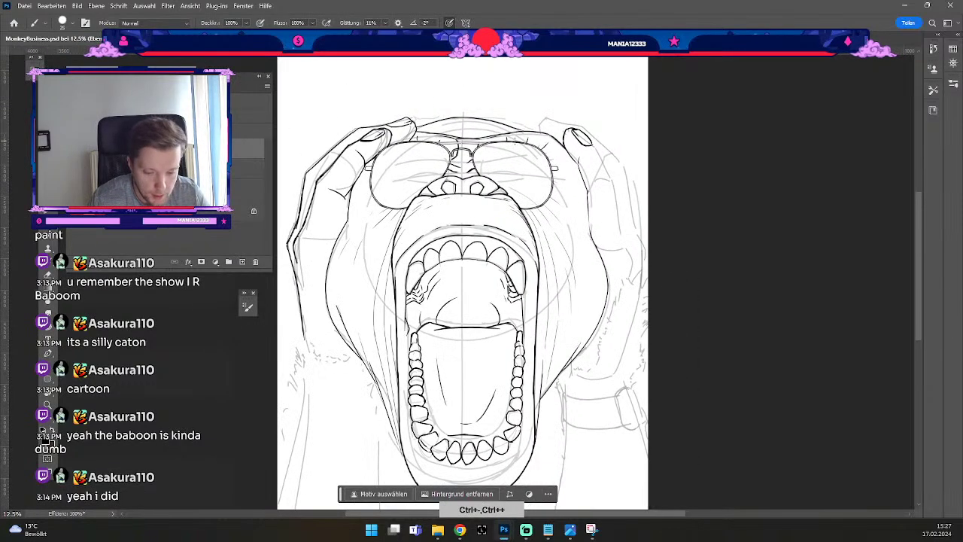
pyautogui.press('space')
pyautogui.moveTo(573, 220); pyautogui.dragTo(593, 258)
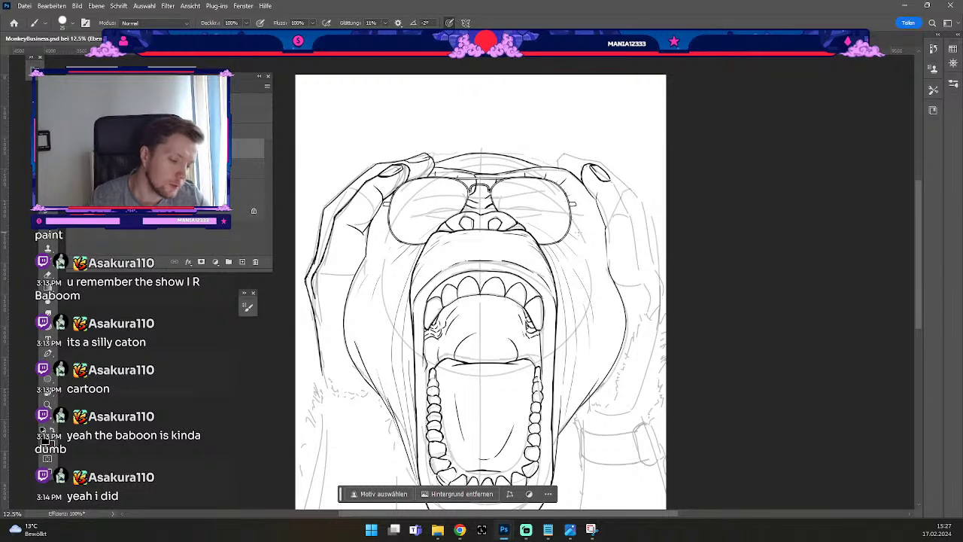
pyautogui.press('e')
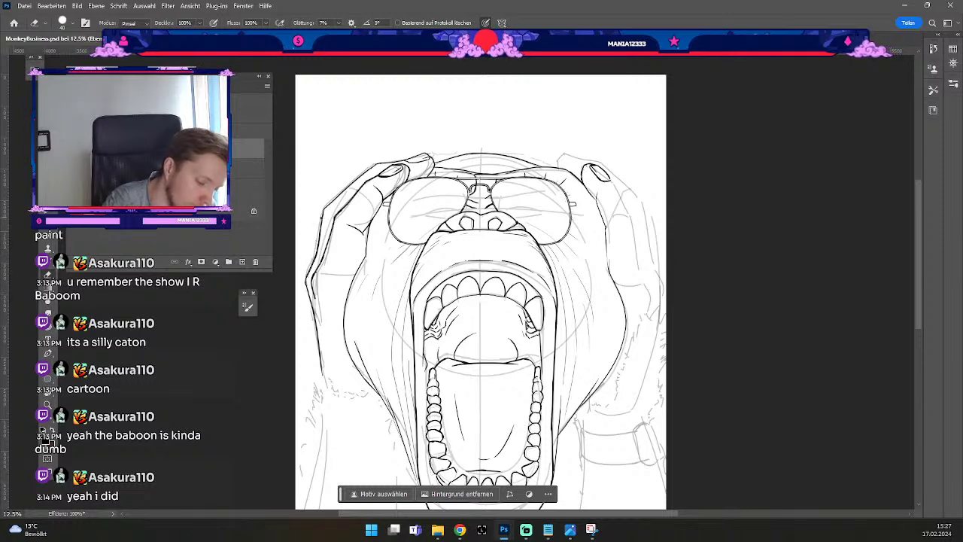
pyautogui.press('b')
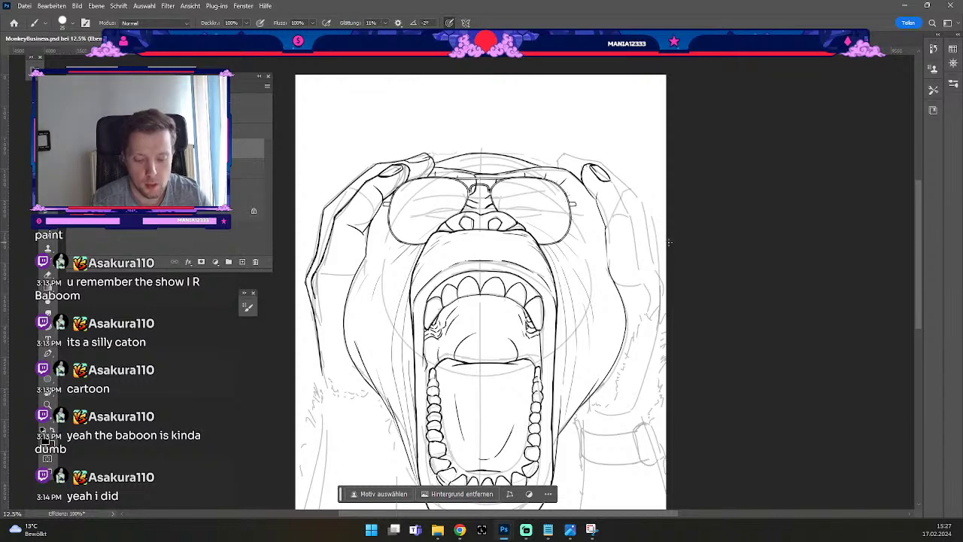
pyautogui.press('e')
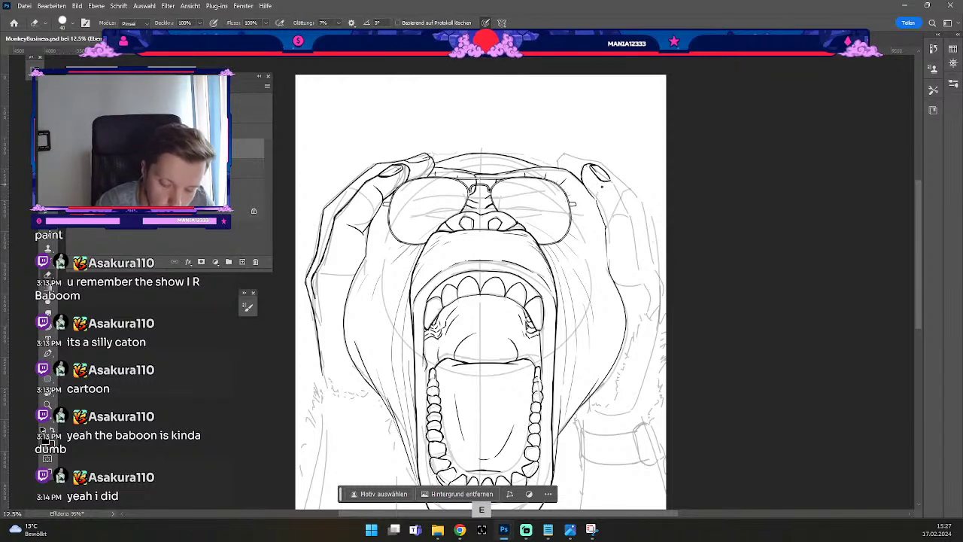
pyautogui.press('b')
pyautogui.hotkey('ctrl', 'z')
pyautogui.press('odiaeresis')
pyautogui.press('#')
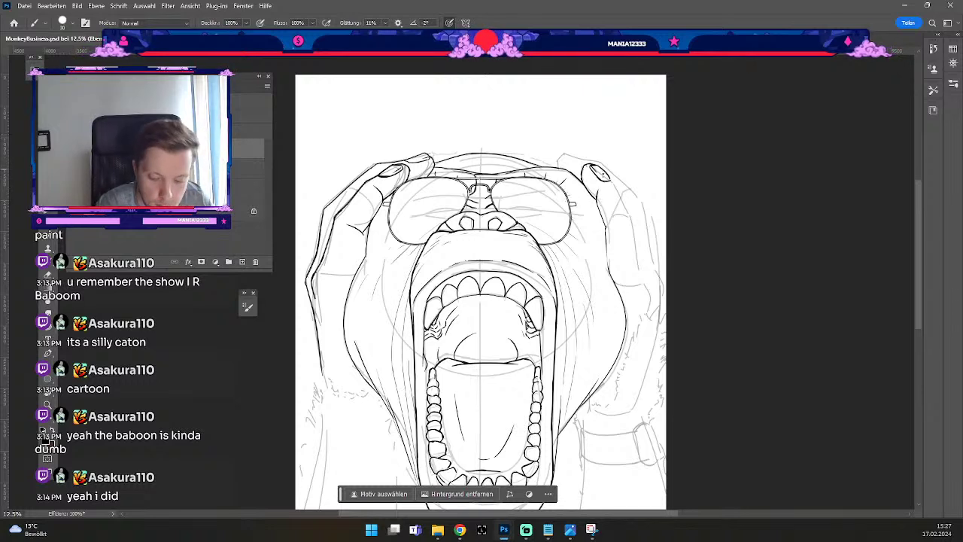
# Erase the outer edge of the right hand's fingernail and re-ink it to close the nail outline, undoing uneven strokes.
pyautogui.press('e')
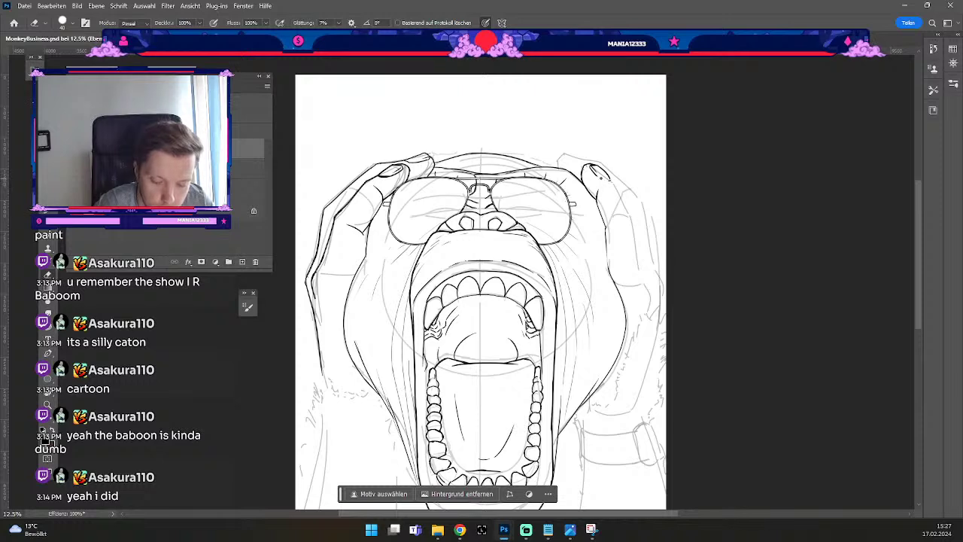
pyautogui.press('b')
pyautogui.hotkey('ctrl', 'z')
pyautogui.moveTo(597, 174); pyautogui.dragTo(611, 183)
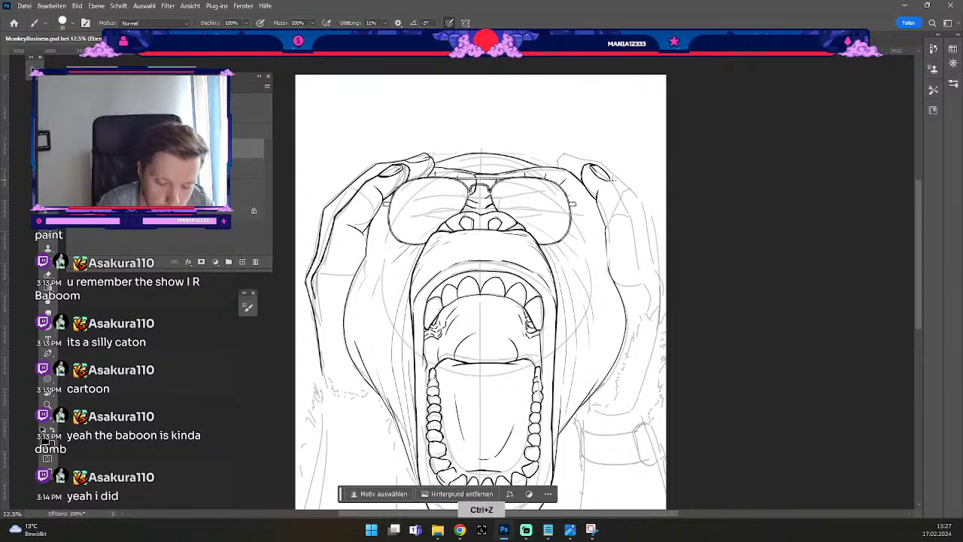
pyautogui.hotkey('ctrl', 'z')
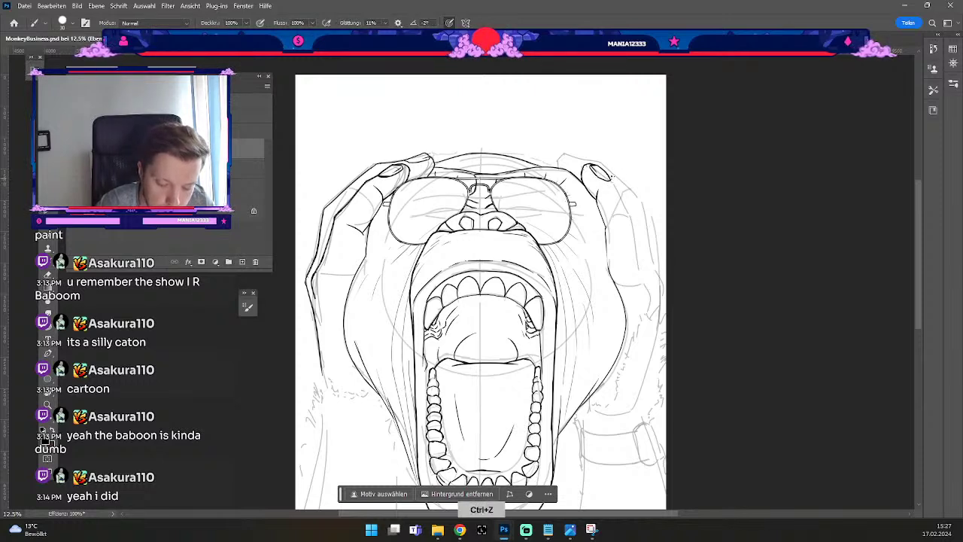
pyautogui.press('e')
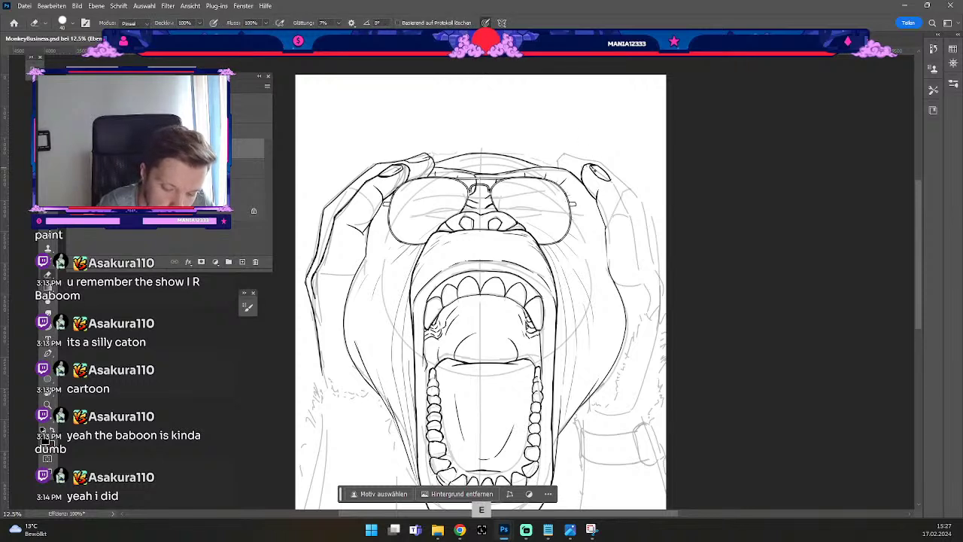
pyautogui.press('b')
pyautogui.hotkey('ctrl', 'z')
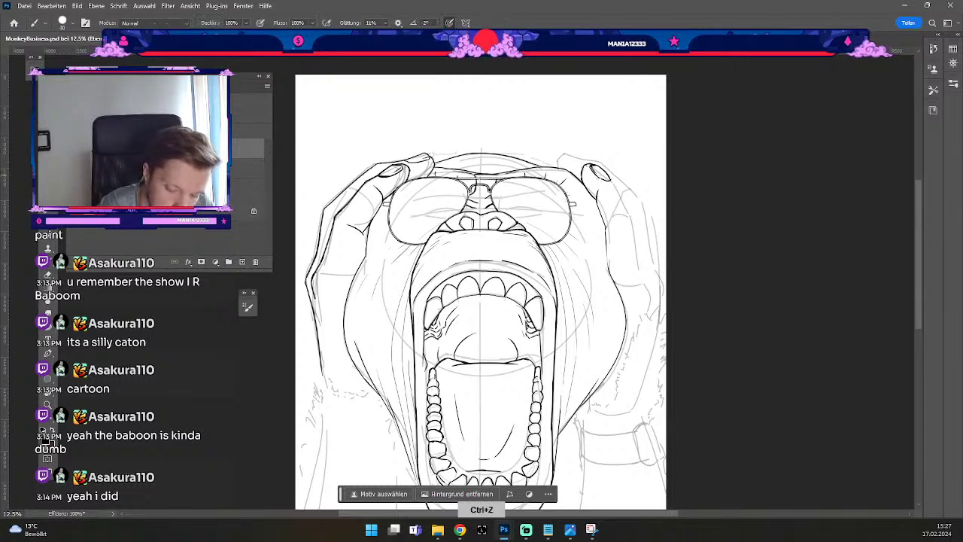
# Ink the finger's outer contour from below the right hand's fingernail down along the sketch, undoing uneven strokes.
pyautogui.press('b')
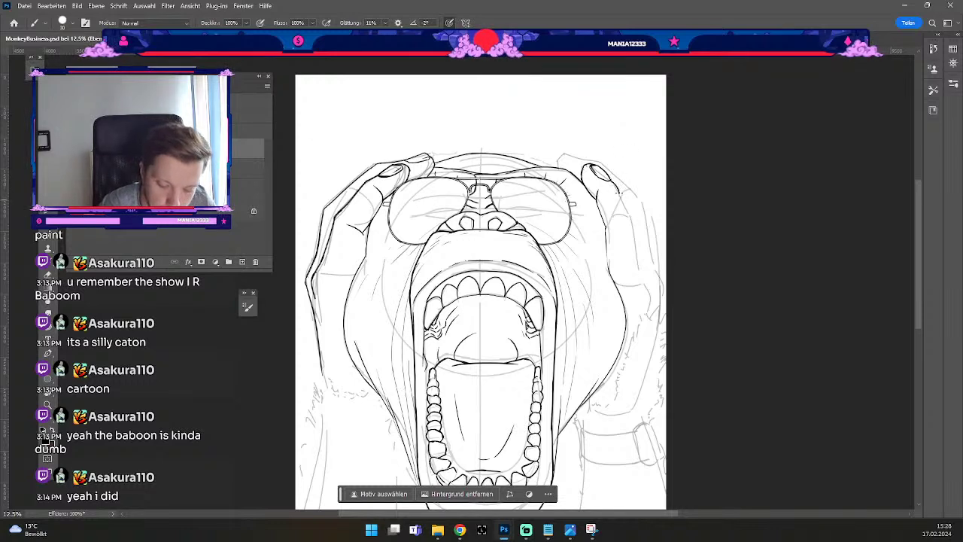
pyautogui.hotkey('ctrl', 'z')
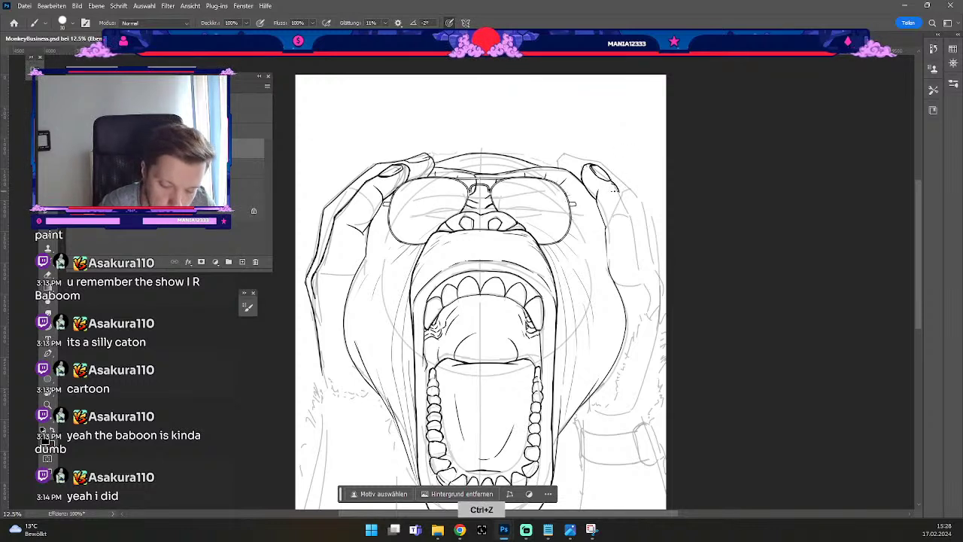
pyautogui.moveTo(618, 189); pyautogui.dragTo(631, 218)
pyautogui.hotkey('ctrl', 'z')
pyautogui.hotkey('ctrl', 'z')
pyautogui.hotkey('ctrl', 'z')
pyautogui.hotkey('ctrl', 'z')
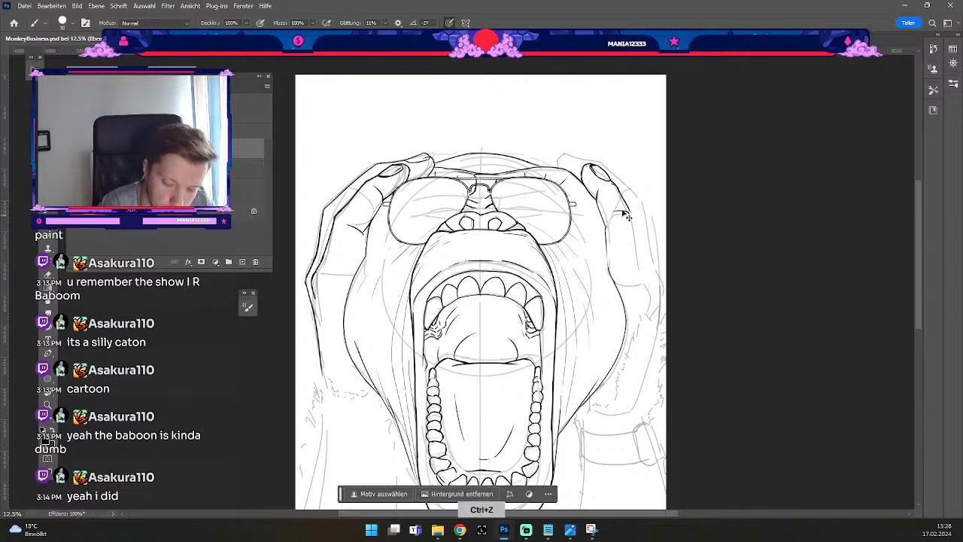
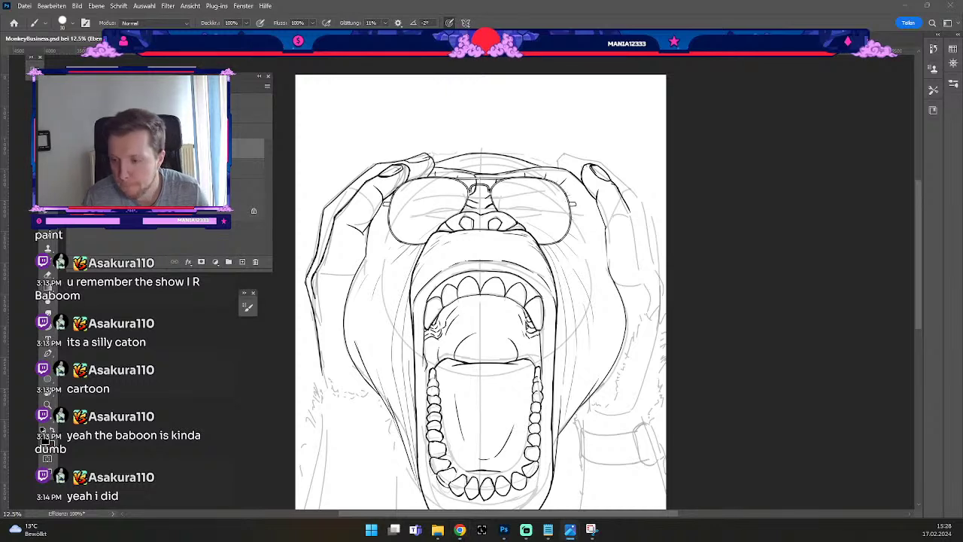
pyautogui.hotkey('alt', 'Tab')
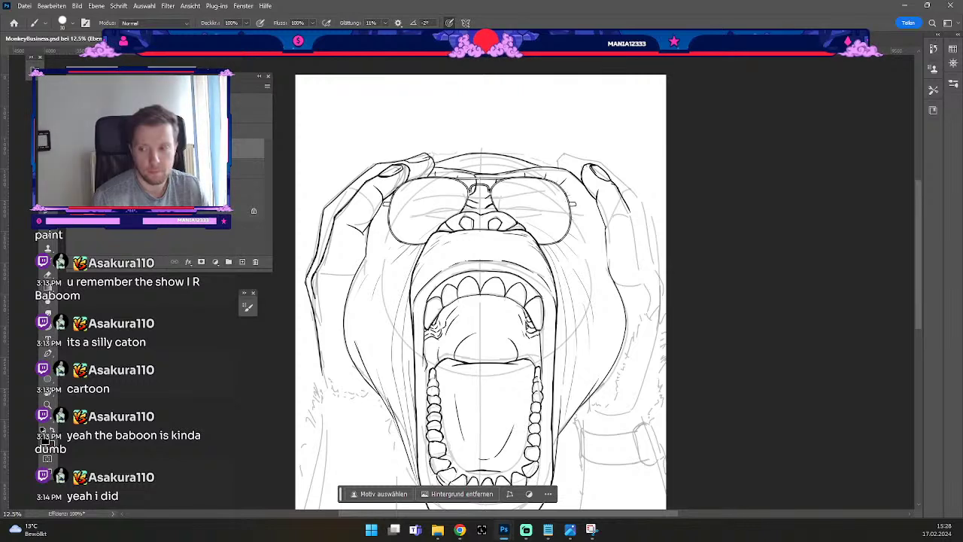
# Rotate the canvas and ink the curved inner contour of the lower lip below the bottom teeth, undoing uneven strokes.
pyautogui.moveTo(599, 258); pyautogui.dragTo(586, 174)
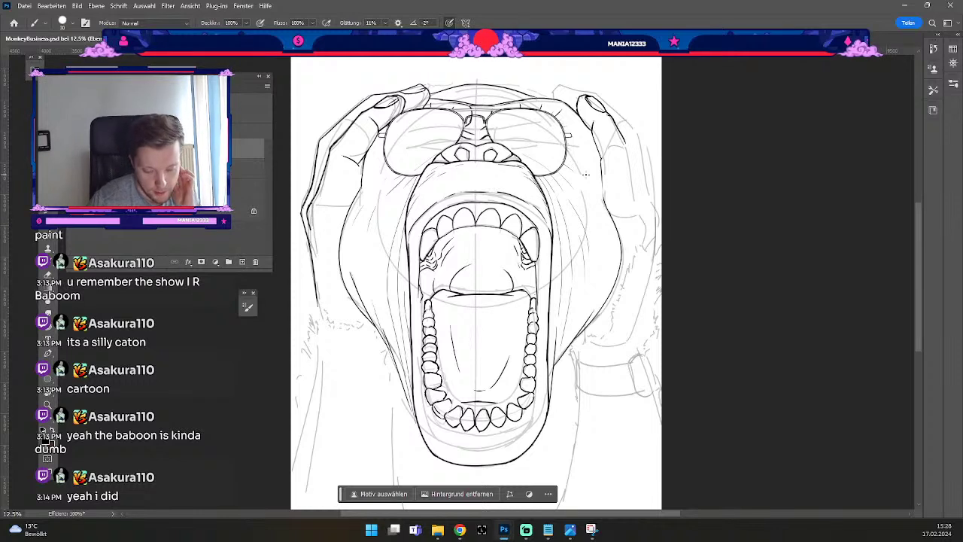
pyautogui.press('b')
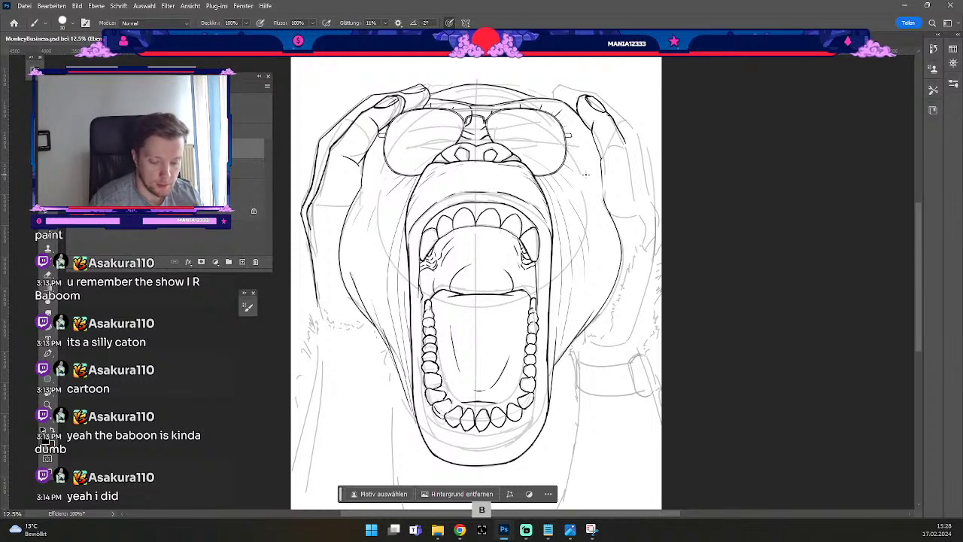
pyautogui.press('b')
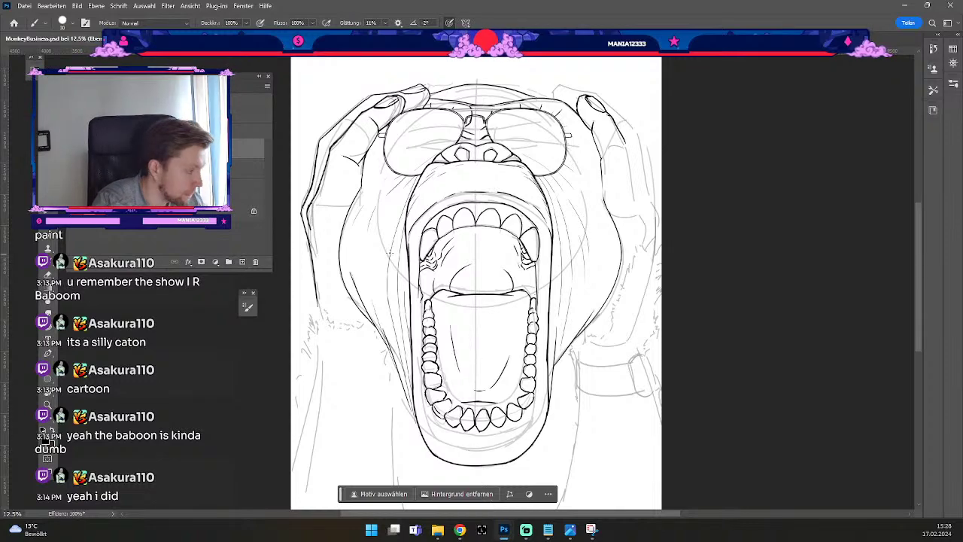
pyautogui.press('r')
pyautogui.moveTo(403, 185); pyautogui.dragTo(292, 209)
pyautogui.press('b')
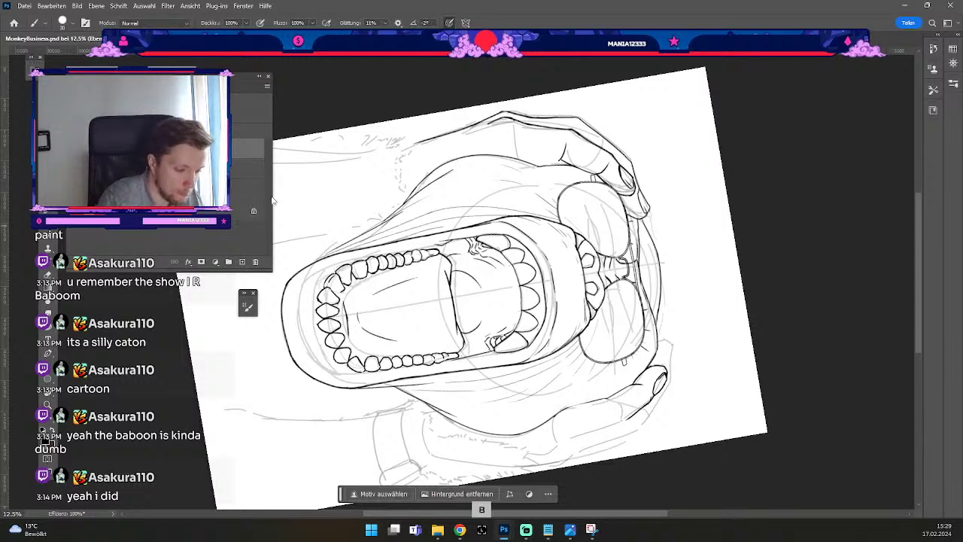
pyautogui.click(76, 148)
pyautogui.click(76, 148)
pyautogui.press('b')
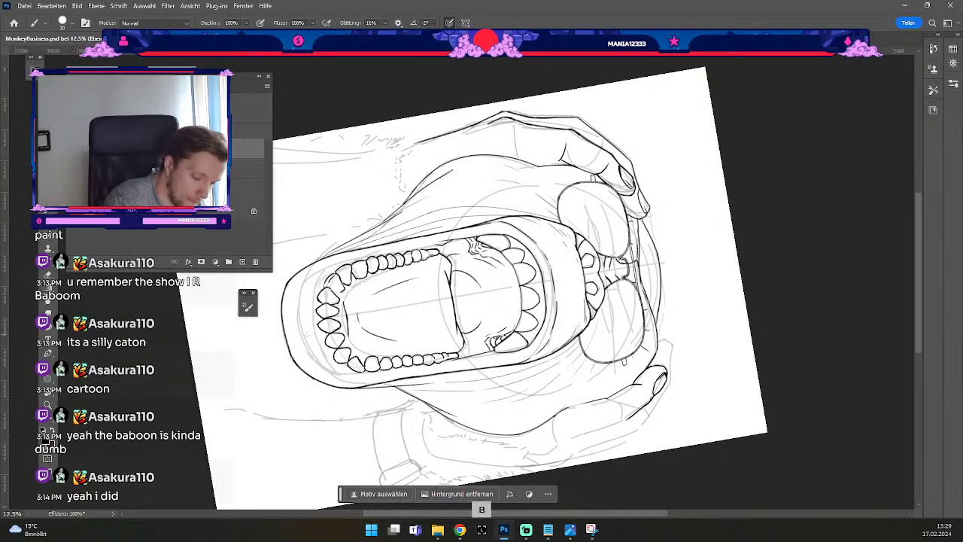
pyautogui.moveTo(302, 342); pyautogui.dragTo(303, 285)
pyautogui.hotkey('ctrl', 'z')
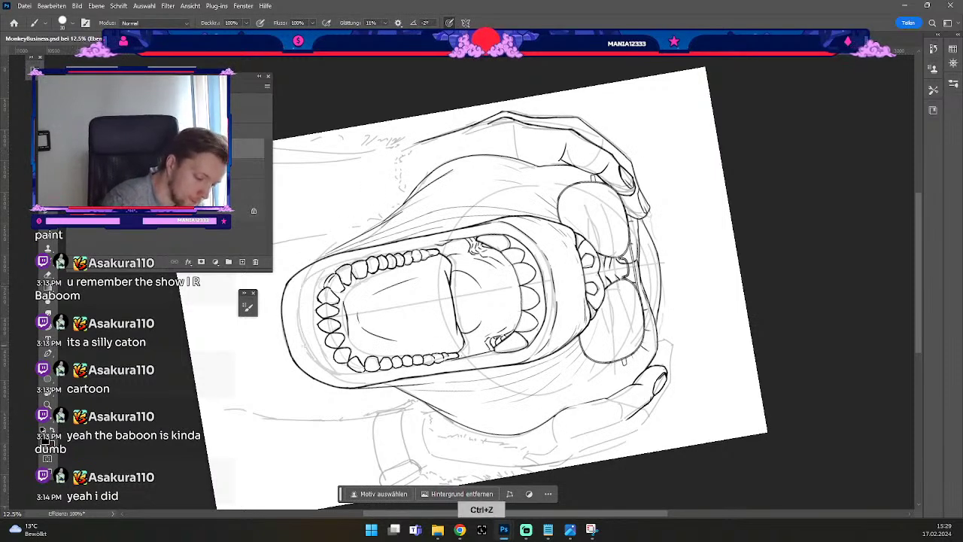
pyautogui.moveTo(335, 375)
pyautogui.mouseDown()
pyautogui.moveTo(320, 363)
pyautogui.moveTo(300, 299)
pyautogui.mouseUp()
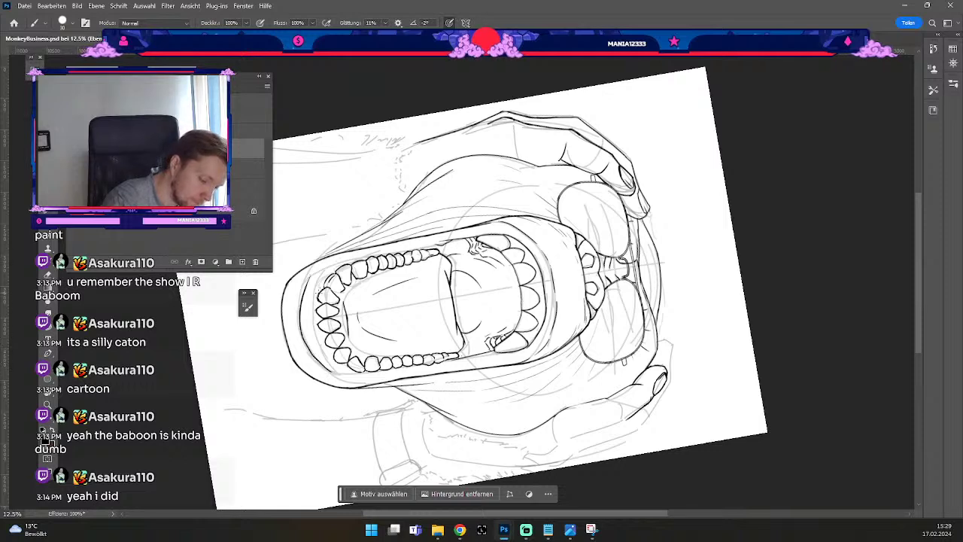
pyautogui.hotkey('ctrl', 'z')
pyautogui.moveTo(334, 376)
pyautogui.mouseDown()
pyautogui.moveTo(304, 349)
pyautogui.moveTo(309, 281)
pyautogui.mouseUp()
pyautogui.hotkey('ctrl', 'z')
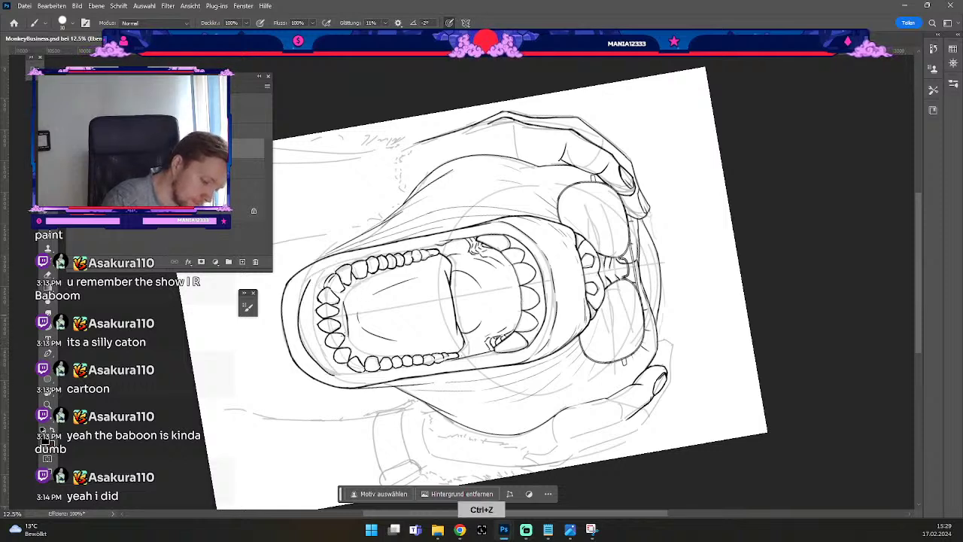
pyautogui.moveTo(331, 373)
pyautogui.mouseDown()
pyautogui.moveTo(301, 341)
pyautogui.moveTo(311, 270)
pyautogui.mouseUp()
pyautogui.hotkey('ctrl', 'z')
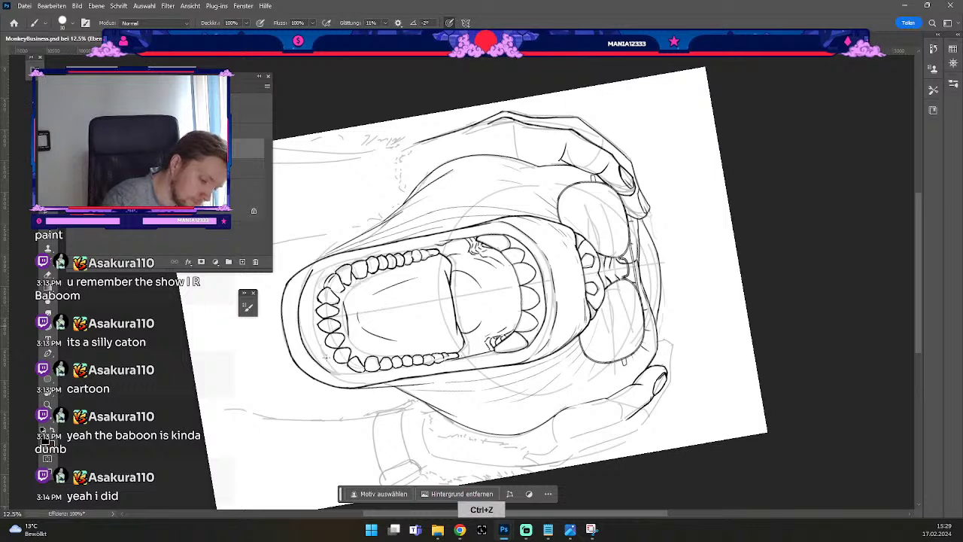
pyautogui.moveTo(333, 374)
pyautogui.mouseDown()
pyautogui.moveTo(300, 328)
pyautogui.moveTo(307, 277)
pyautogui.mouseUp()
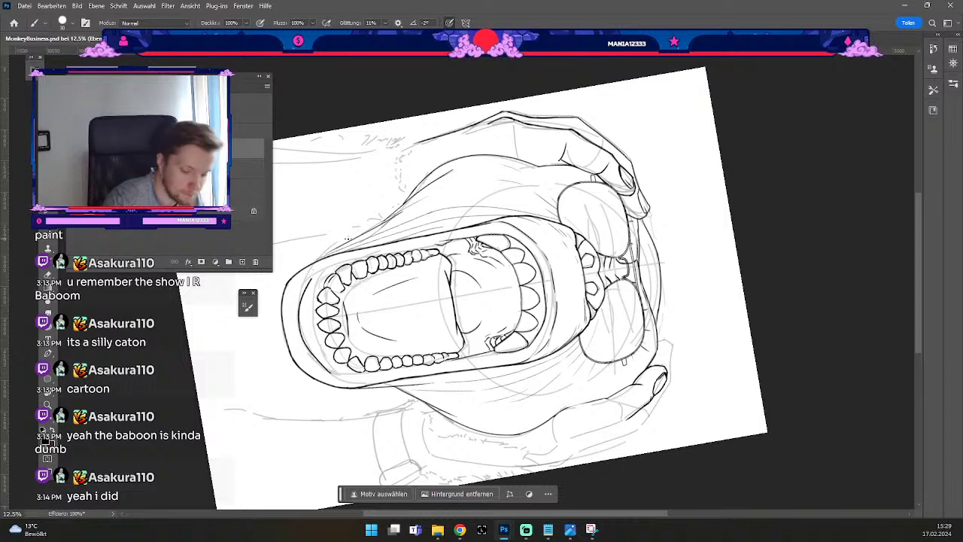
pyautogui.hotkey('ctrl', 'z')
pyautogui.moveTo(338, 374)
pyautogui.mouseDown()
pyautogui.moveTo(304, 338)
pyautogui.moveTo(331, 247)
pyautogui.mouseUp()
pyautogui.hotkey('ctrl', 'z')
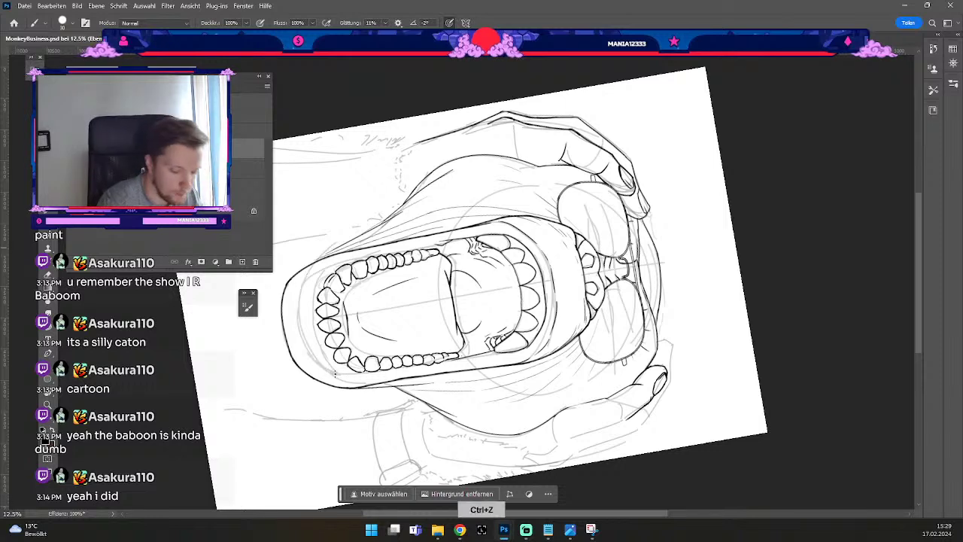
pyautogui.moveTo(334, 373)
pyautogui.mouseDown()
pyautogui.moveTo(308, 350)
pyautogui.moveTo(325, 258)
pyautogui.mouseUp()
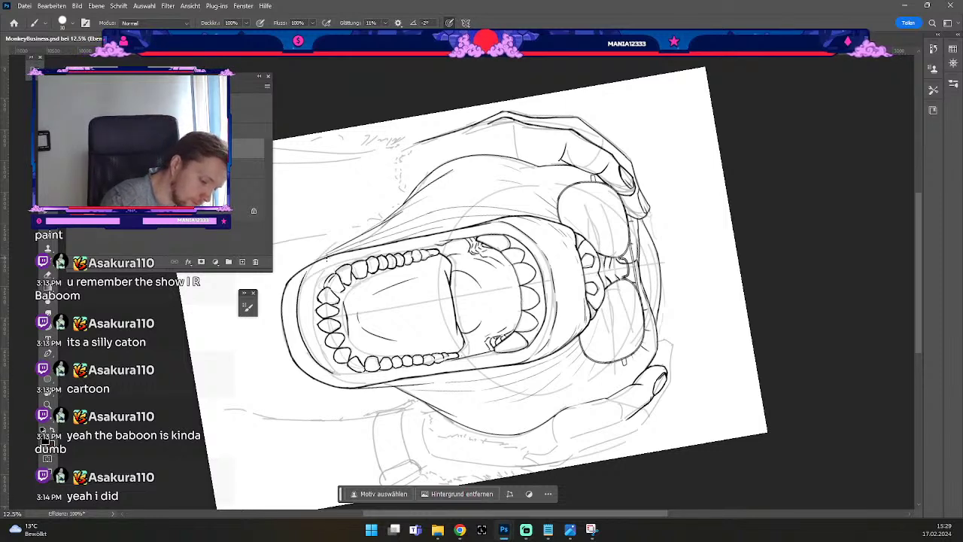
pyautogui.press('Escape')
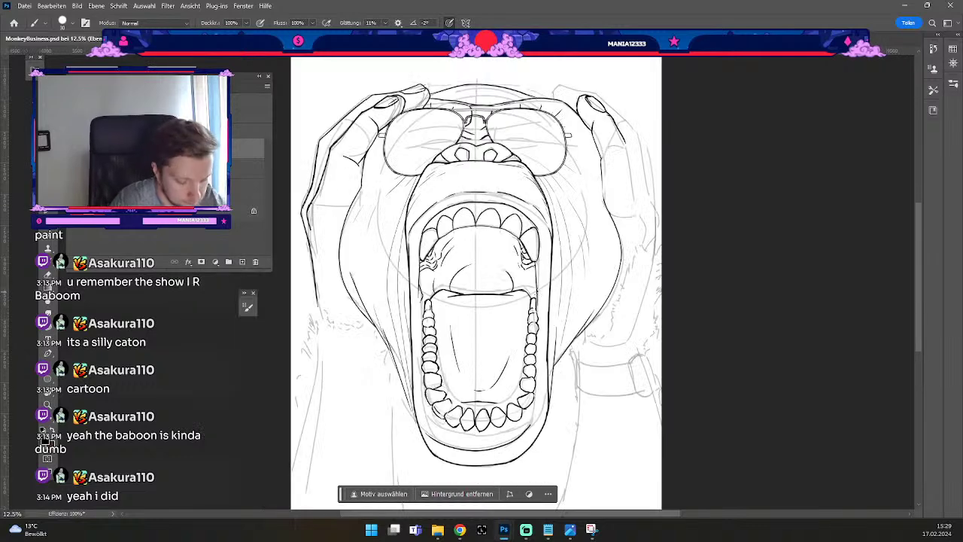
# Retouch the left part of the inner lower-lip contour with the eraser and brush, undoing an uneven stroke.
pyautogui.press('e')
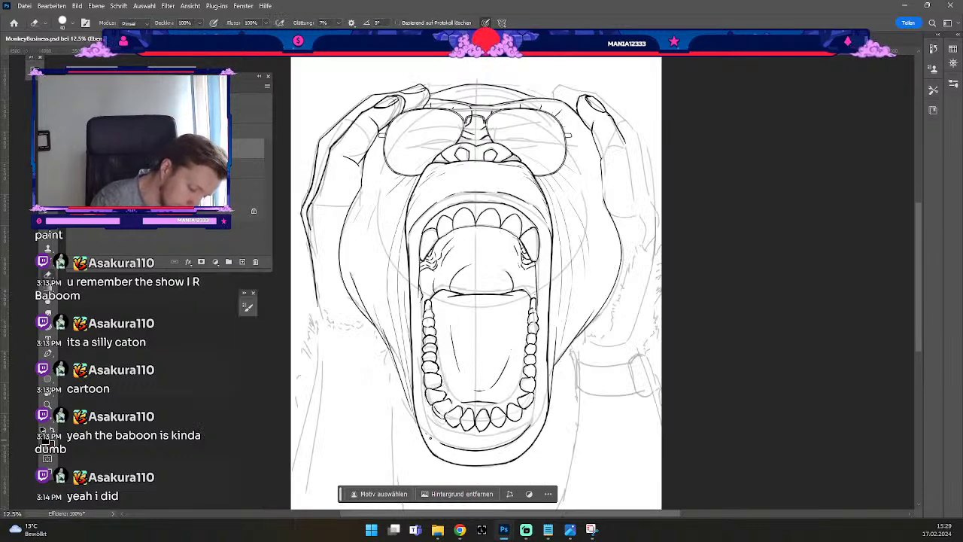
pyautogui.press('b')
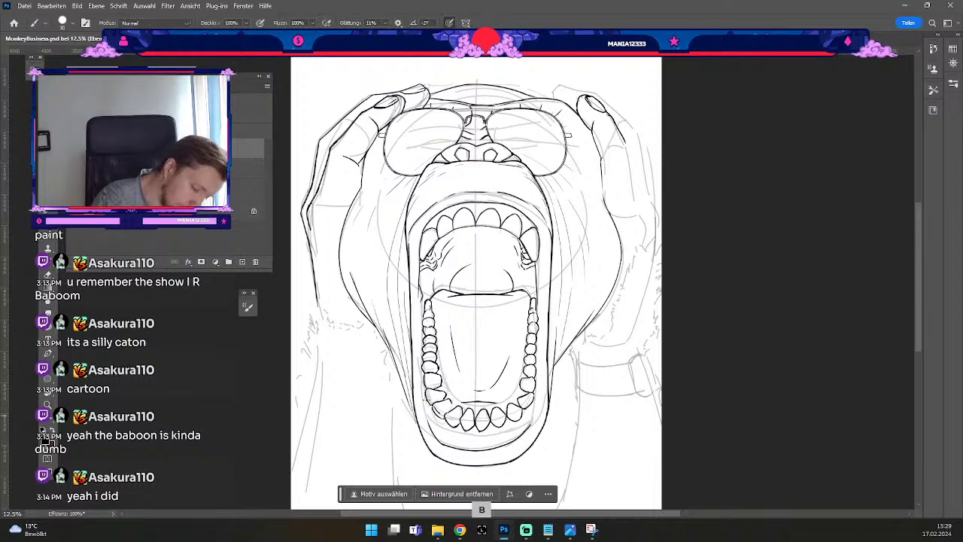
pyautogui.hotkey('ctrl', 'z')
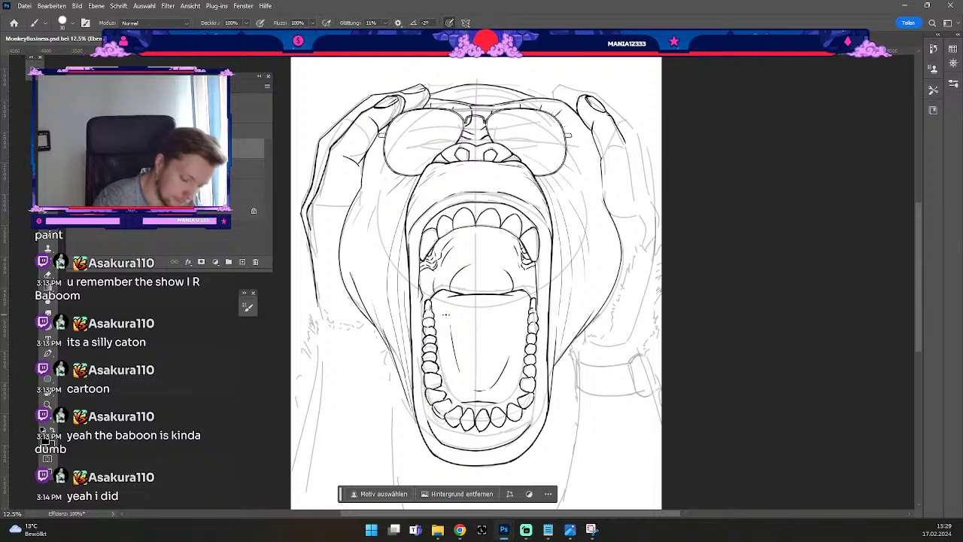
# Clean up both ends of the inner lower-lip contour and extend them up beside the teeth, undoing uneven strokes.
pyautogui.hotkey('ctrl', '+')
pyautogui.press('space')
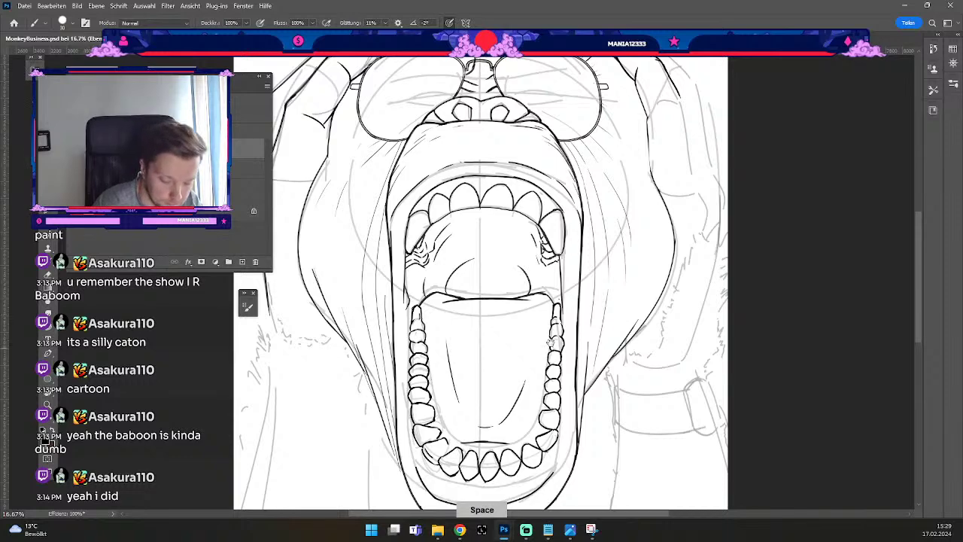
pyautogui.moveTo(551, 342); pyautogui.dragTo(556, 237)
pyautogui.press('e')
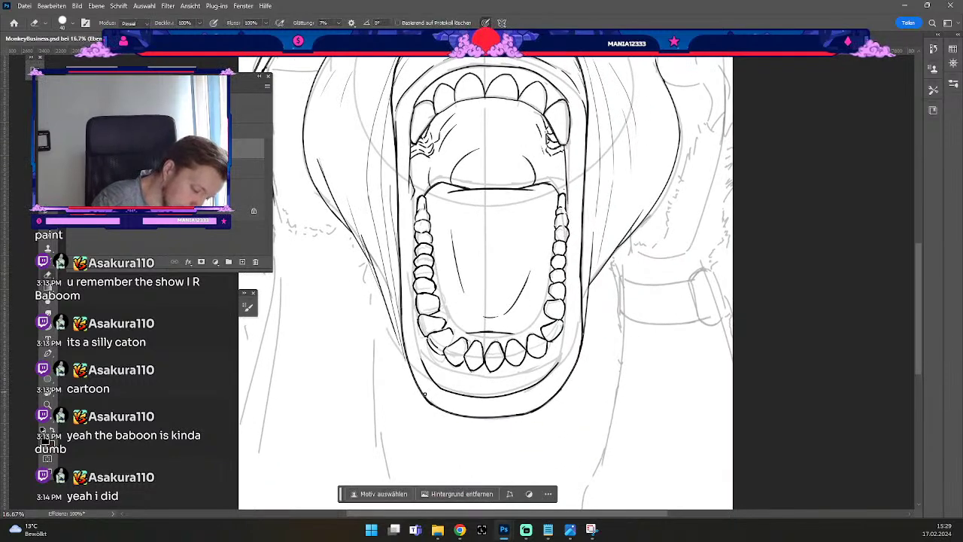
pyautogui.press('b')
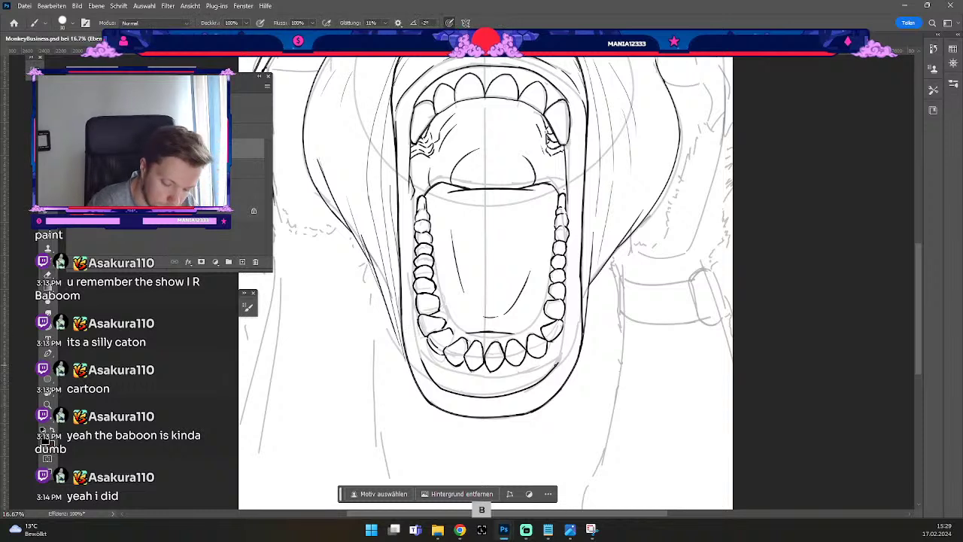
pyautogui.hotkey('ctrl', 'z')
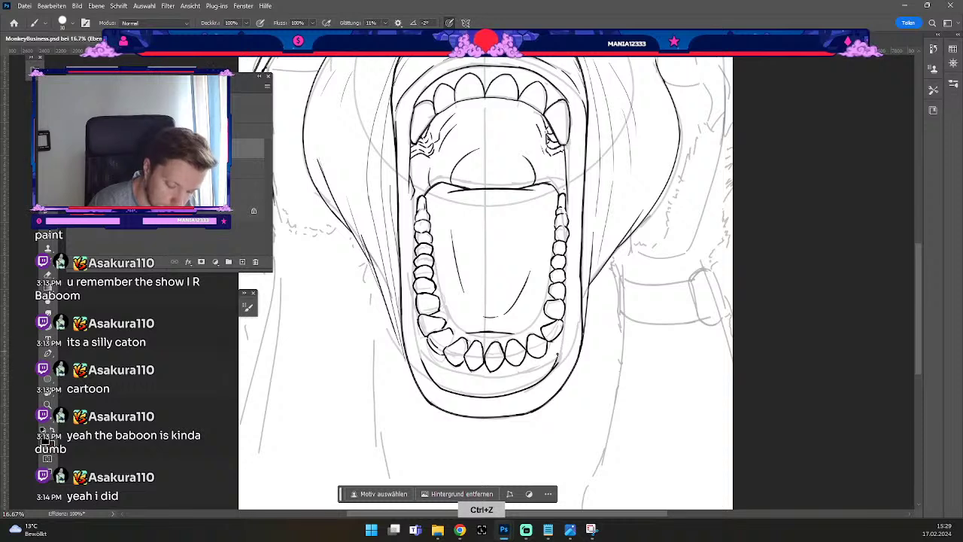
pyautogui.press('e')
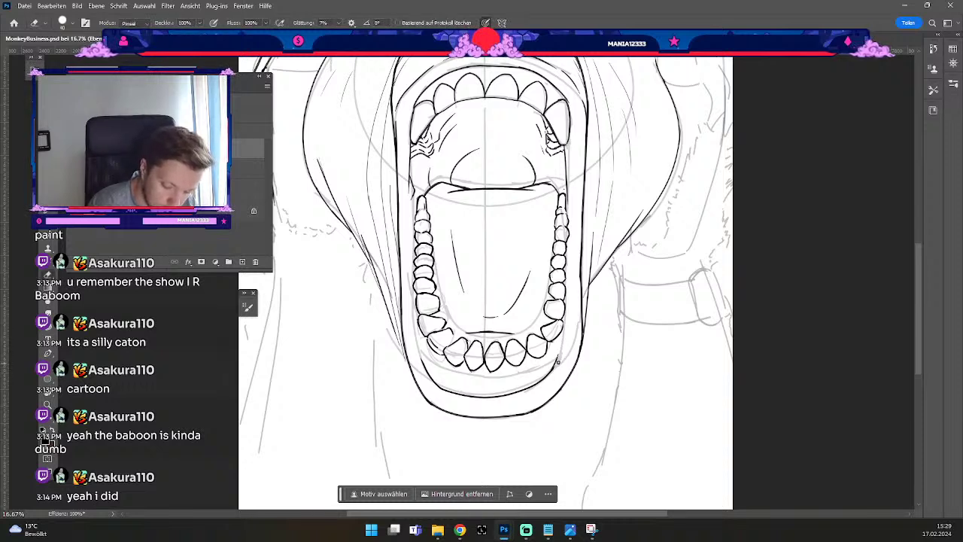
pyautogui.press('b')
pyautogui.moveTo(419, 338); pyautogui.dragTo(426, 364)
pyautogui.hotkey('ctrl', 'z')
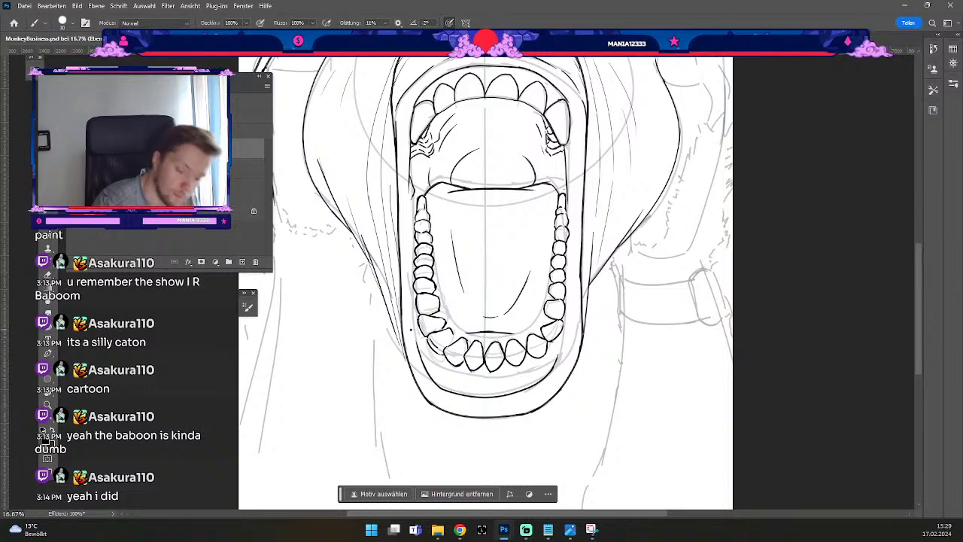
# Ink the gum line directly beneath the lower front teeth from one side of the lip to the other, undoing uneven strokes.
pyautogui.press('b')
pyautogui.moveTo(423, 354); pyautogui.dragTo(454, 375)
pyautogui.hotkey('ctrl', 'z')
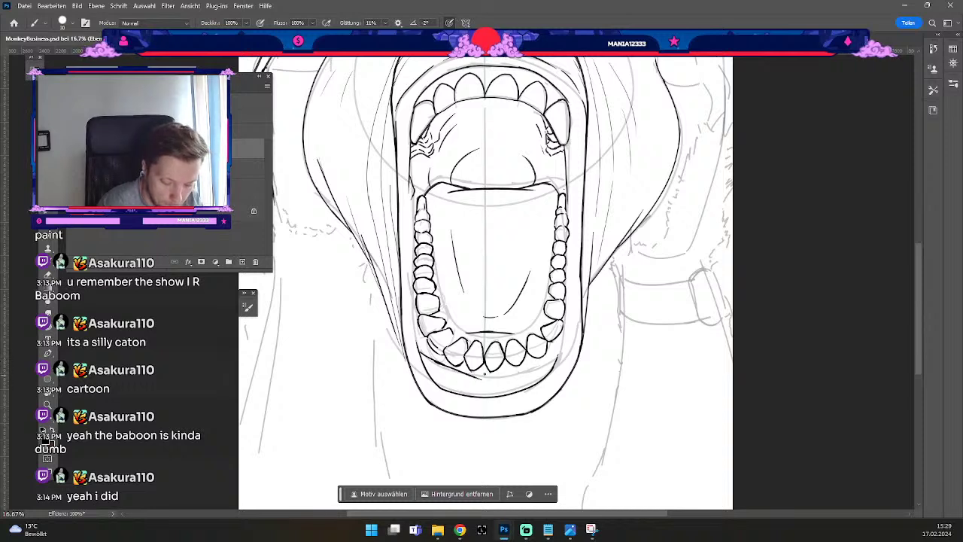
pyautogui.hotkey('ctrl', 'z')
pyautogui.moveTo(439, 364); pyautogui.dragTo(482, 377)
pyautogui.hotkey('ctrl', 'z')
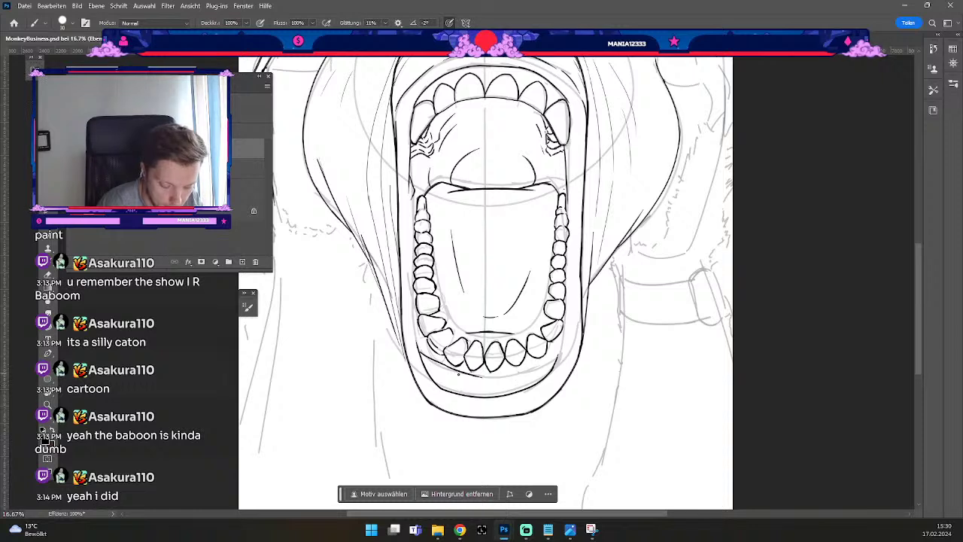
pyautogui.hotkey('ctrl', 'z')
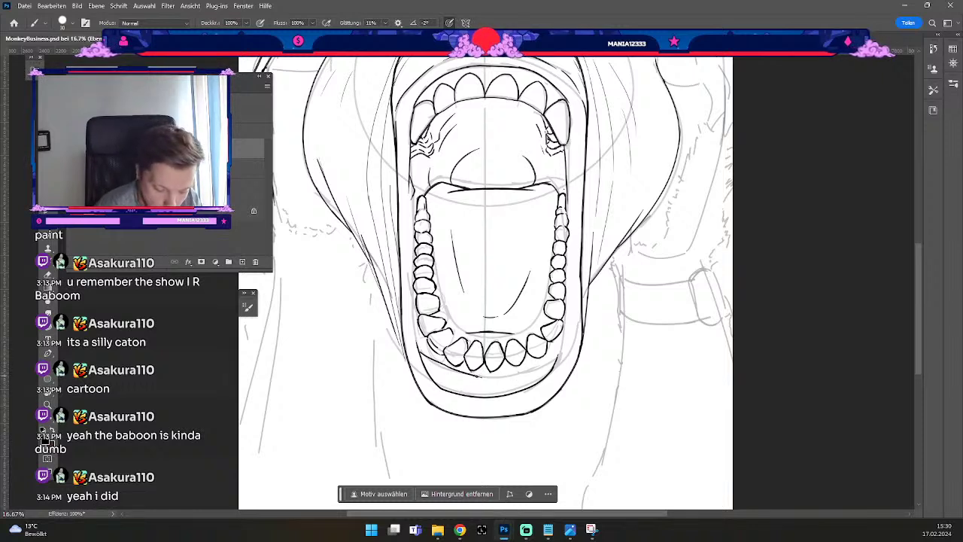
pyautogui.hotkey('ctrl', 'z')
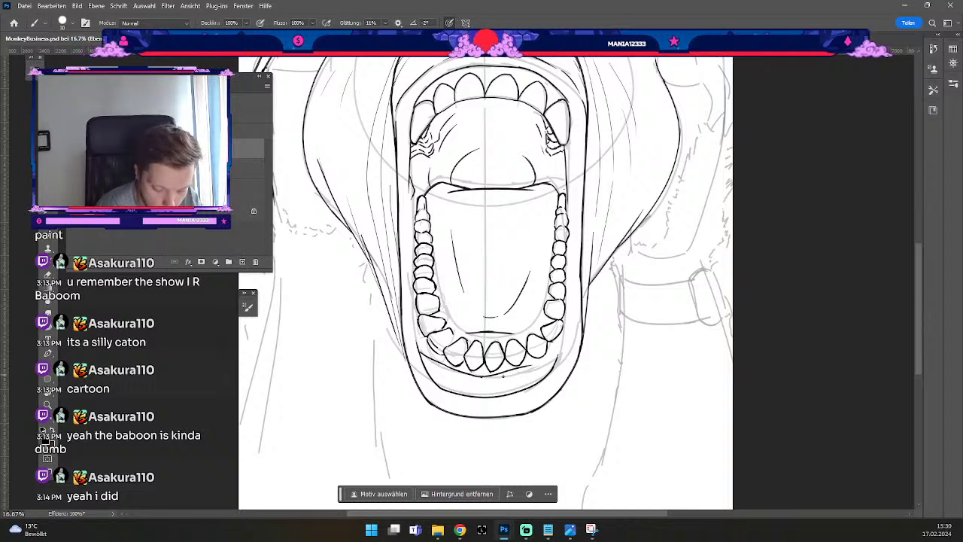
pyautogui.moveTo(518, 369); pyautogui.dragTo(551, 359)
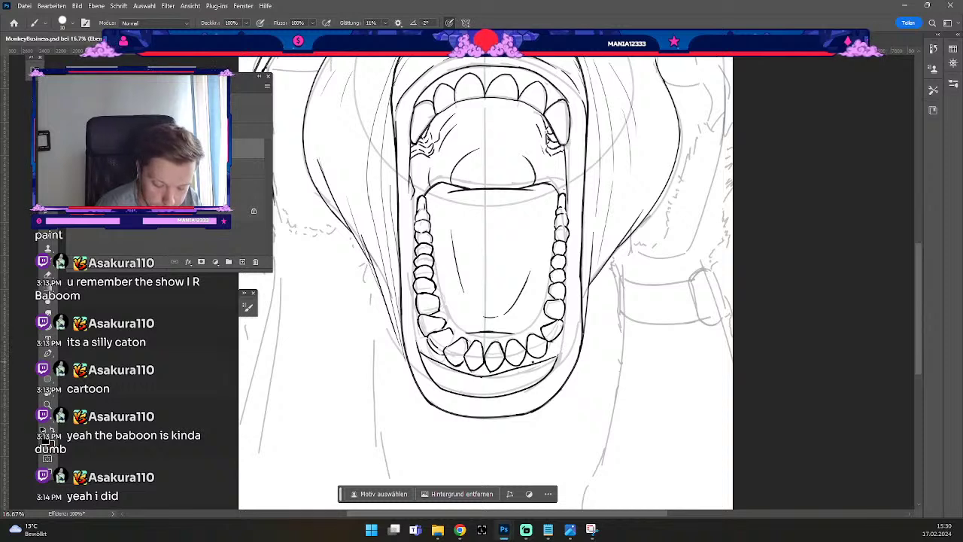
pyautogui.hotkey('ctrl', 'z')
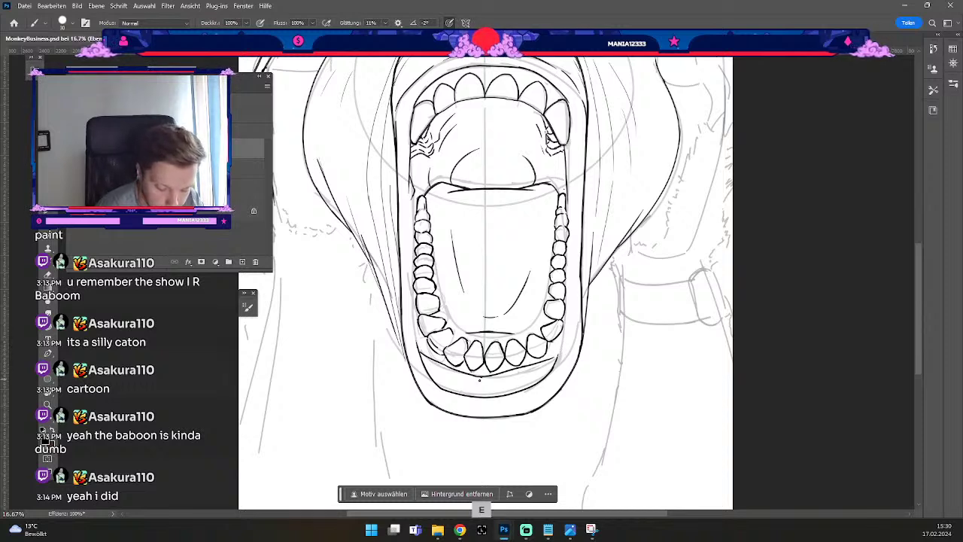
# Refine the gum line and its left end with the eraser and brush, undoing an uneven stroke.
pyautogui.press('e')
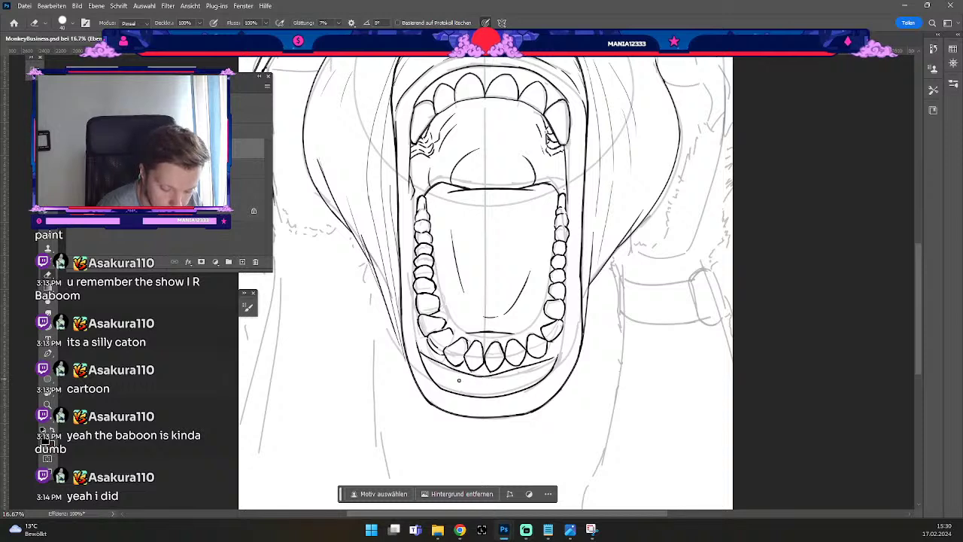
pyautogui.press('odiaeresis')
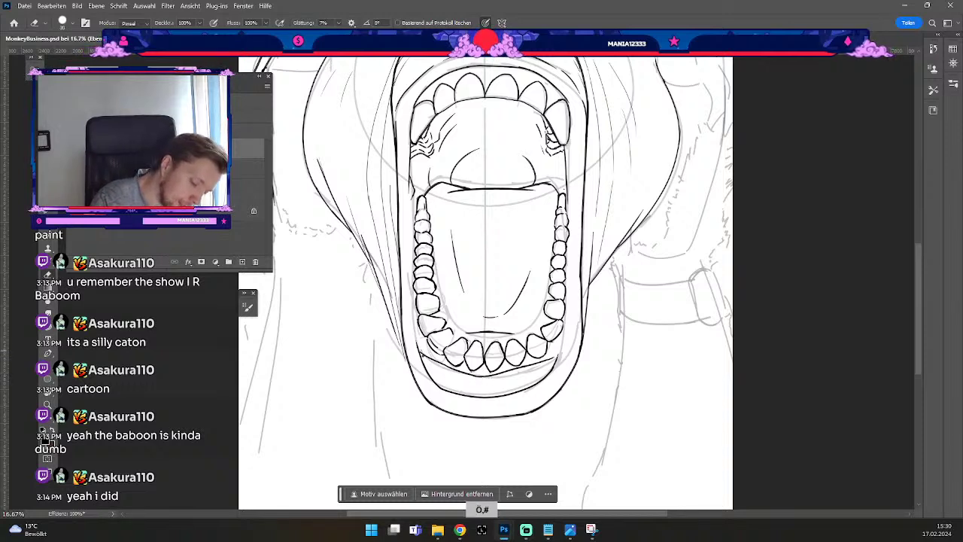
pyautogui.press('b')
pyautogui.hotkey('ctrl', 'z')
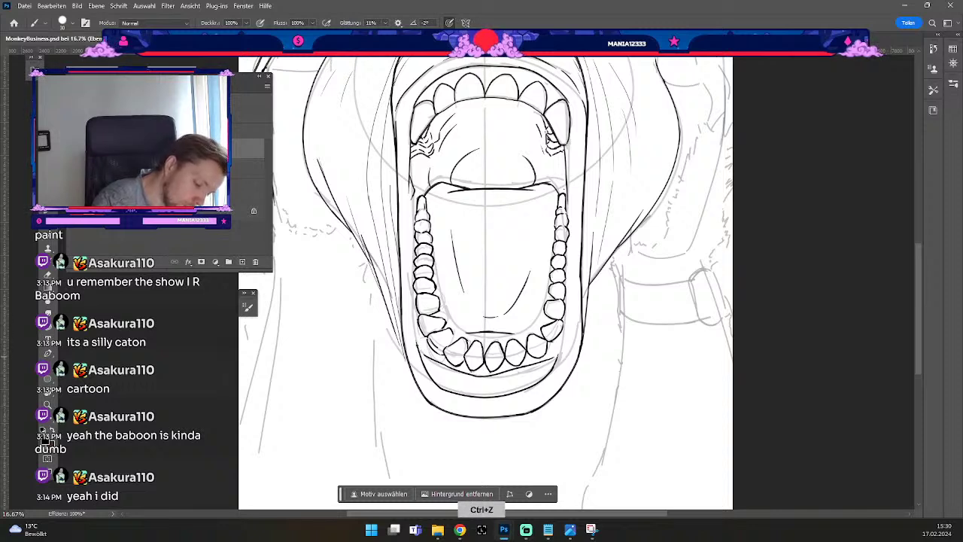
# Thicken the lower left curve of the inner lip contour with extra ink strokes, undoing uneven ones.
pyautogui.press('b')
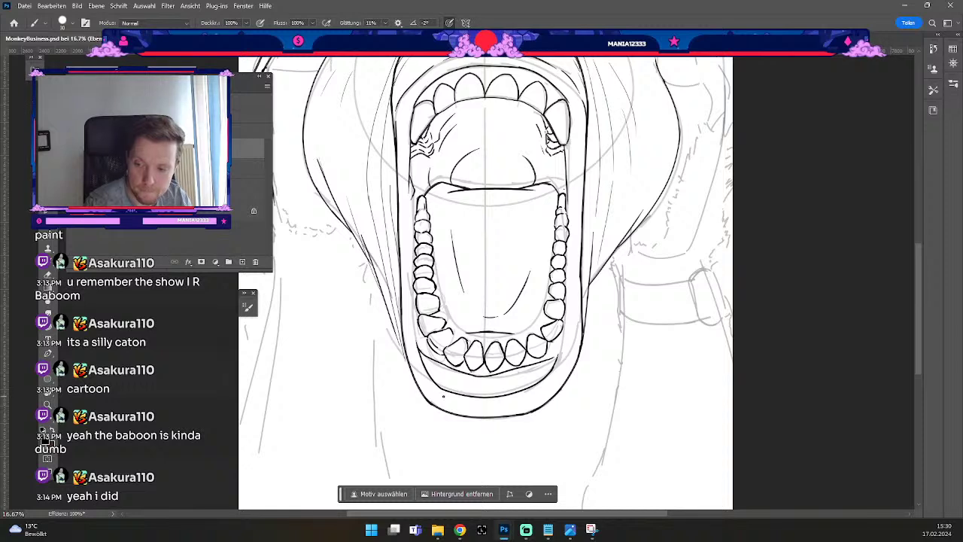
pyautogui.press('b')
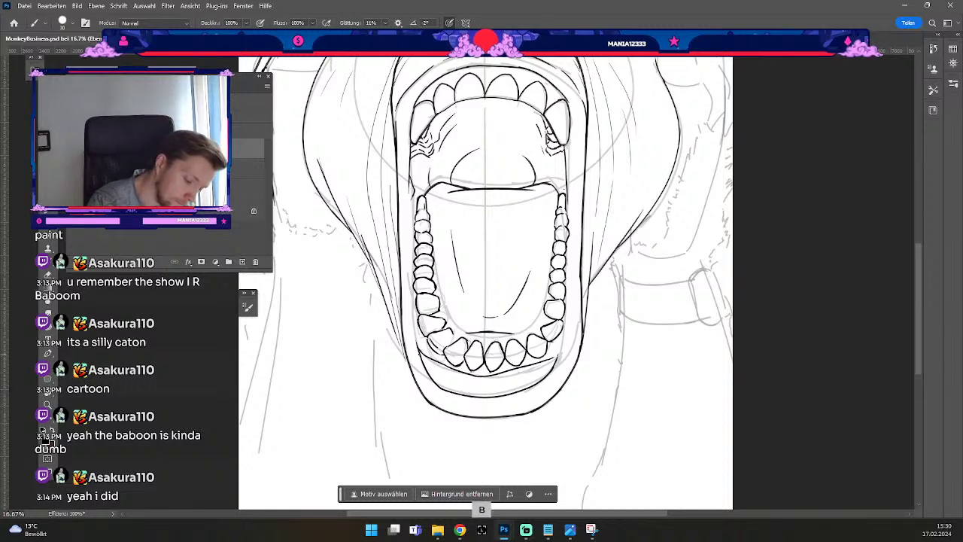
pyautogui.hotkey('ctrl', 'z')
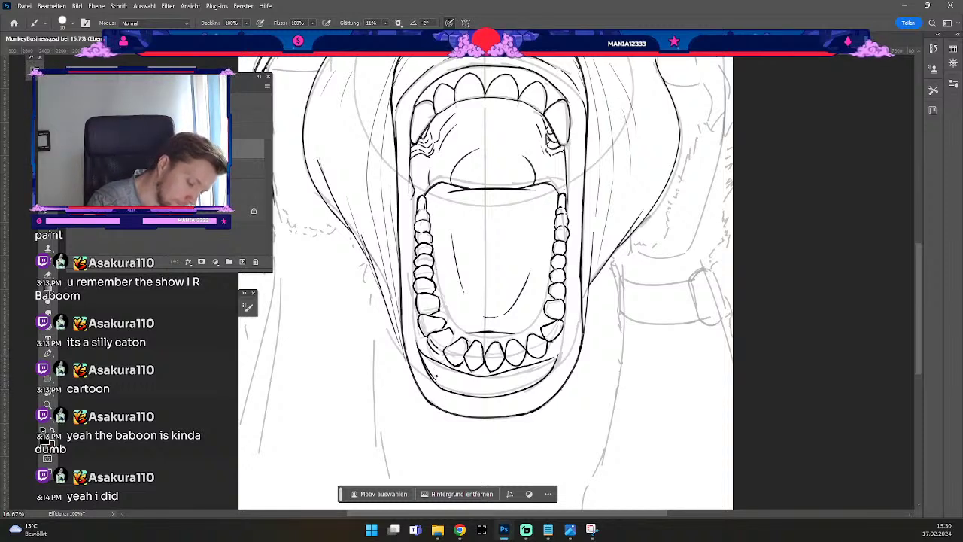
pyautogui.hotkey('ctrl', 'z')
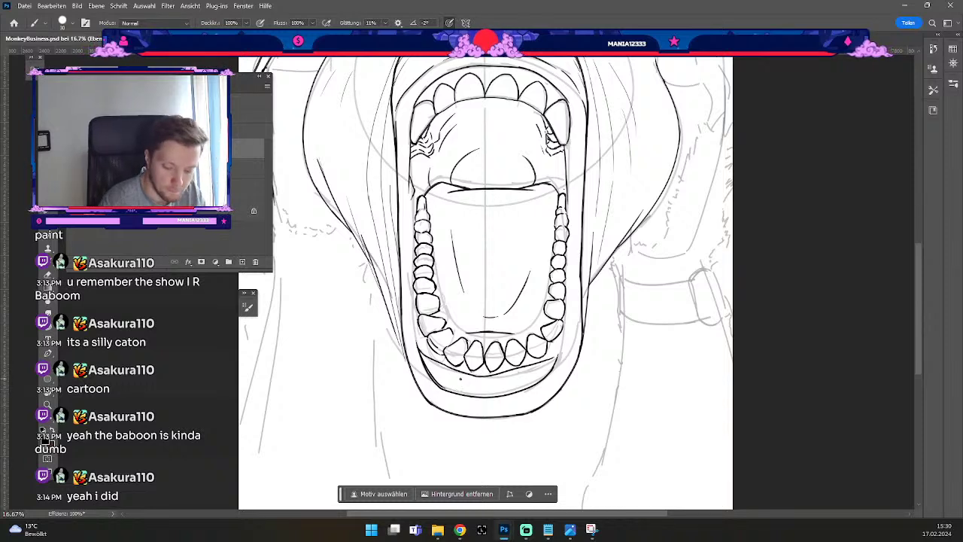
# Thicken the bottom and lower right curve of the inner lip contour with brush and eraser touch-ups, undoing uneven strokes.
pyautogui.click(453, 391)
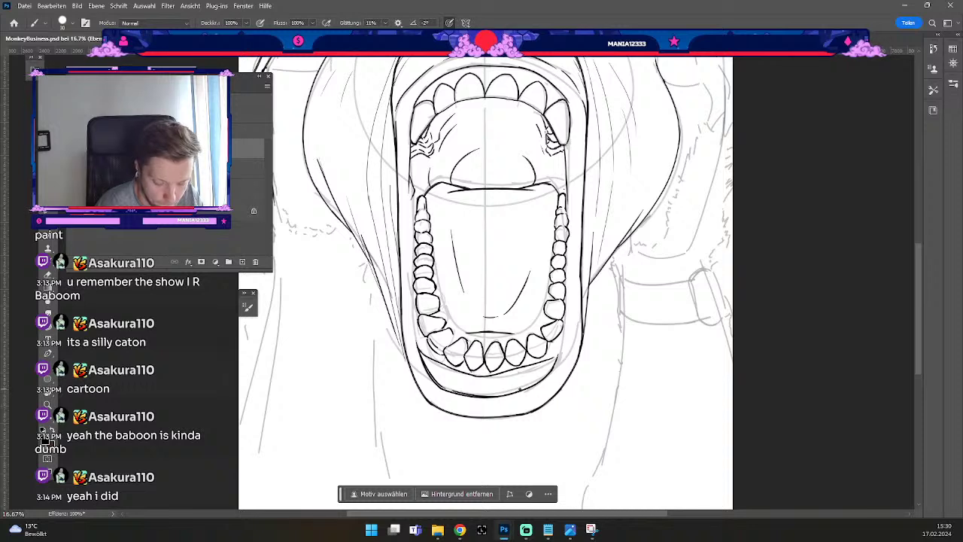
pyautogui.hotkey('ctrl', 'z')
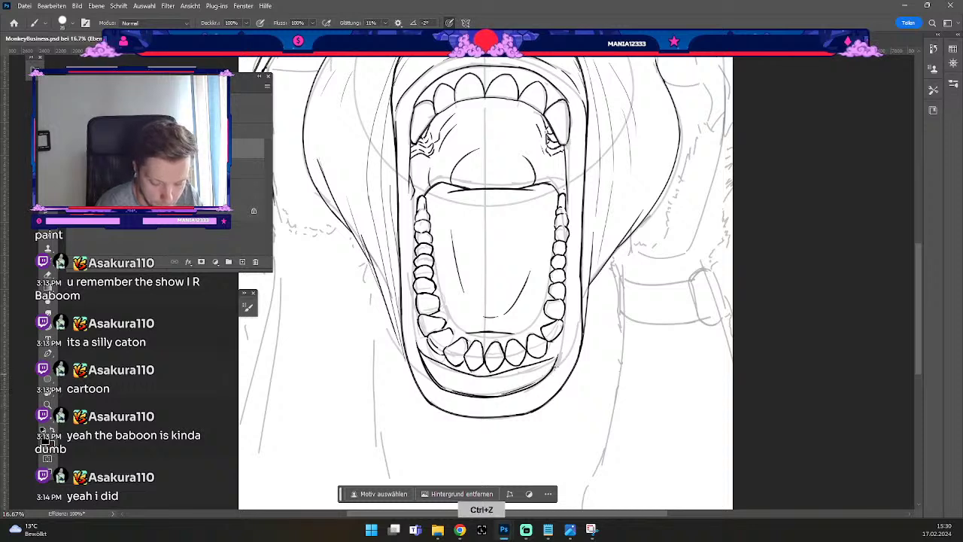
pyautogui.hotkey('ctrl', 'z')
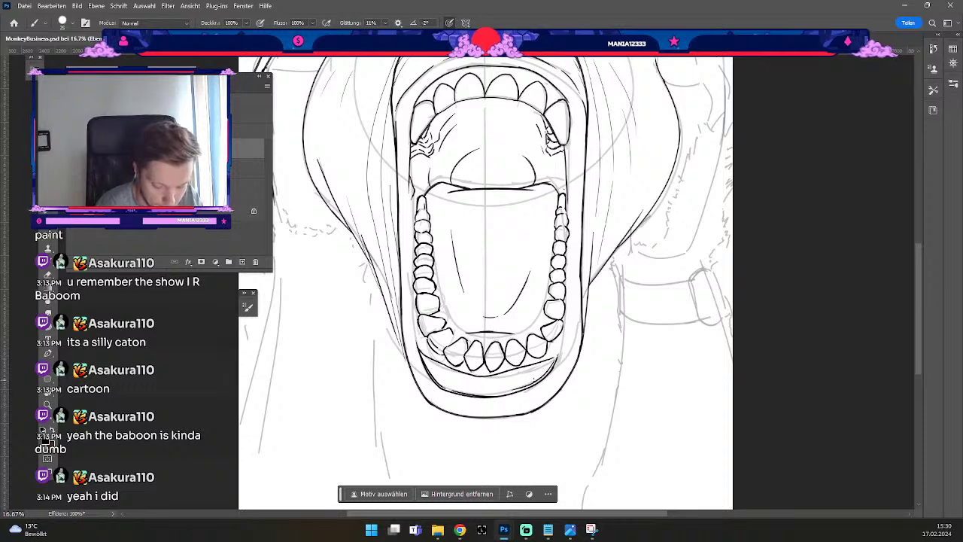
pyautogui.press('e')
pyautogui.press(']')
pyautogui.press(']')
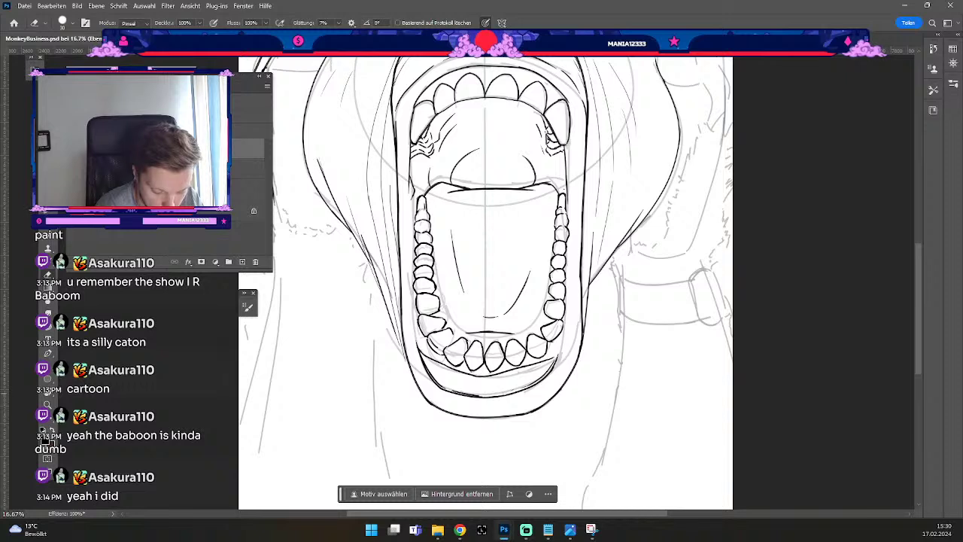
pyautogui.hotkey('ctrl', 'z')
pyautogui.press('e')
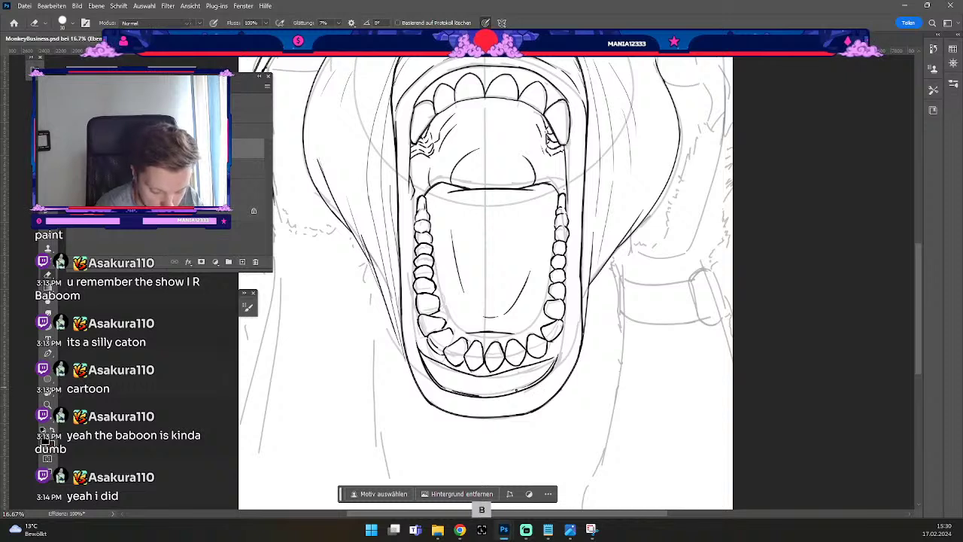
pyautogui.press('b')
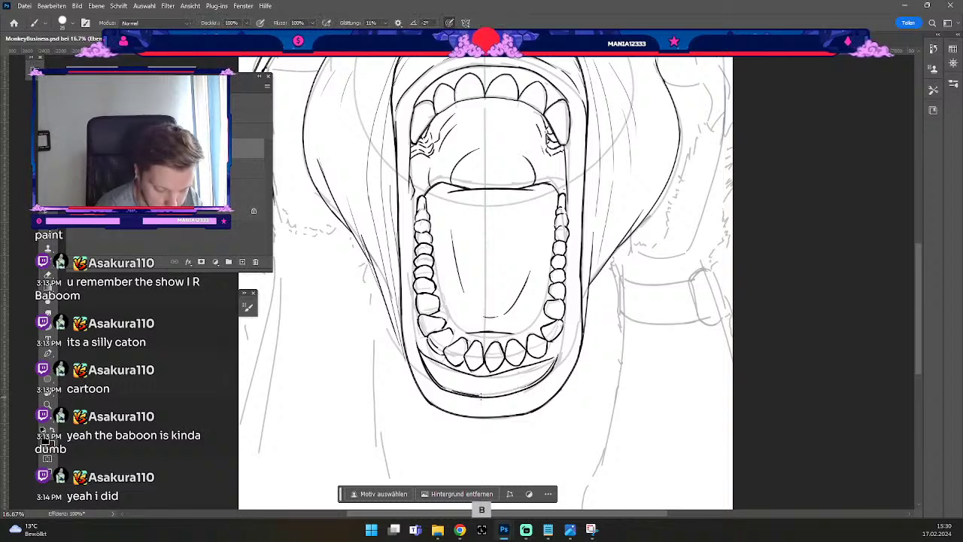
pyautogui.hotkey('ctrl', 'z')
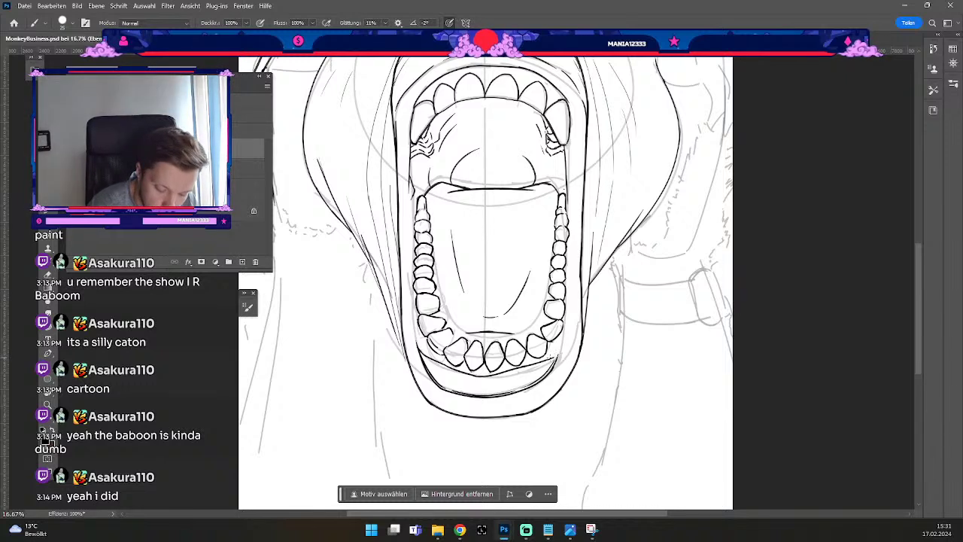
# Clean up the right end of the inner lip contour and extend it up past the gum line, undoing uneven strokes.
pyautogui.hotkey('ctrl', 'z')
pyautogui.press('e')
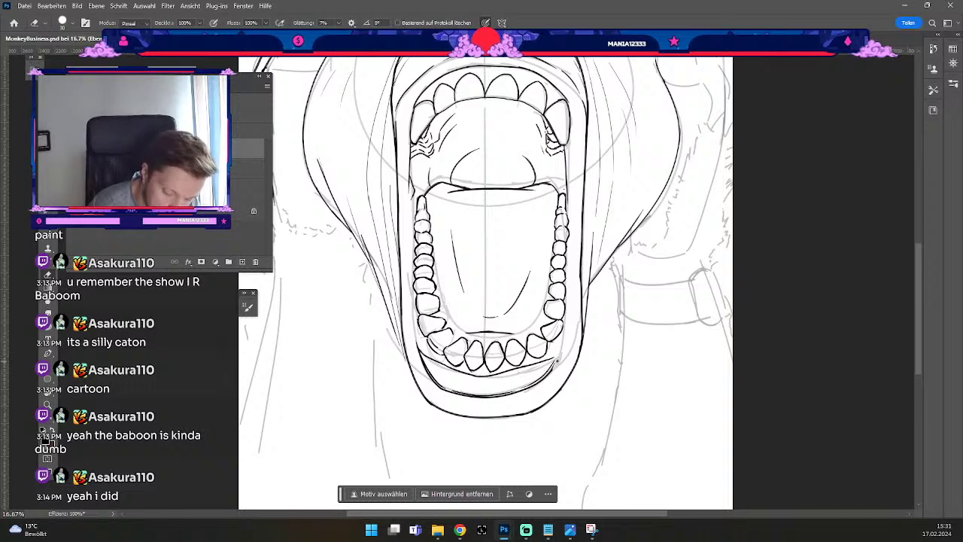
pyautogui.press('b')
pyautogui.hotkey('ctrl', 'z')
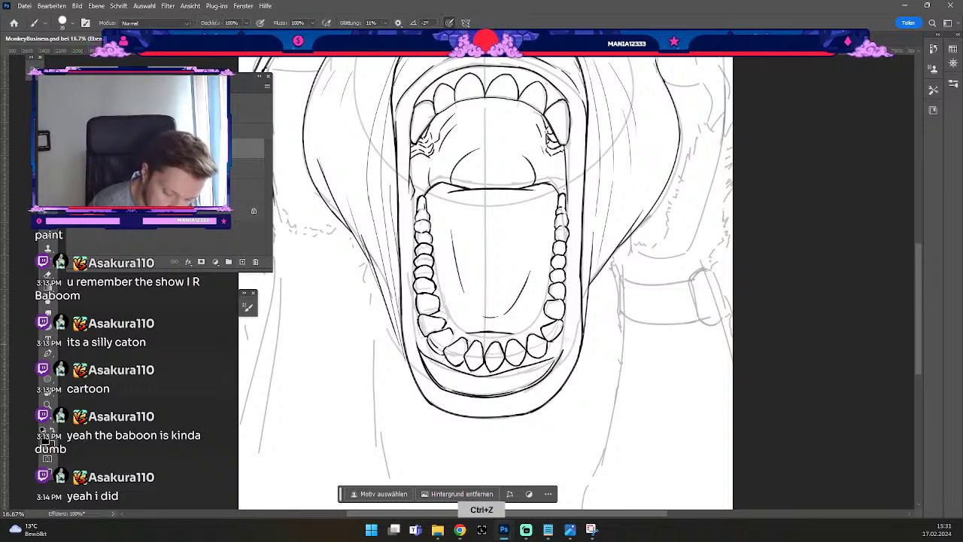
pyautogui.hotkey('ctrl', 'z')
pyautogui.moveTo(551, 374); pyautogui.dragTo(561, 342)
pyautogui.hotkey('ctrl', 'z')
pyautogui.hotkey('ctrl', 'z')
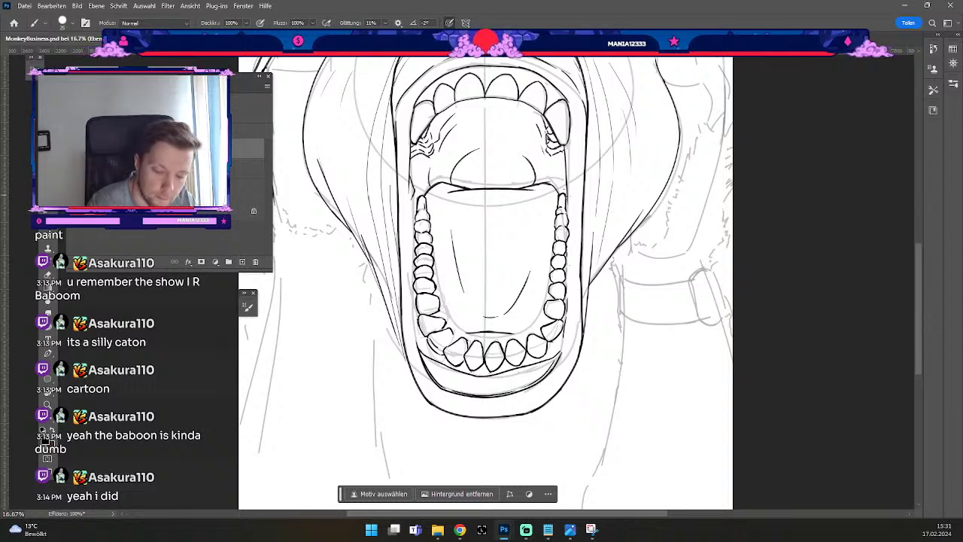
# Ink and trim the inner cheek line between the upper right canine and the lower back teeth, undoing uneven strokes.
pyautogui.press('e')
pyautogui.press('b')
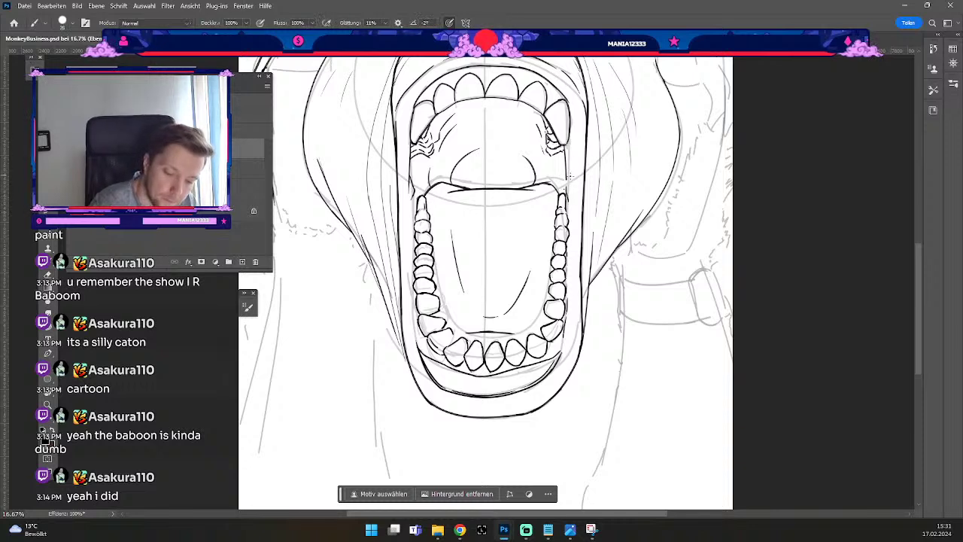
pyautogui.hotkey('ctrl', 'z')
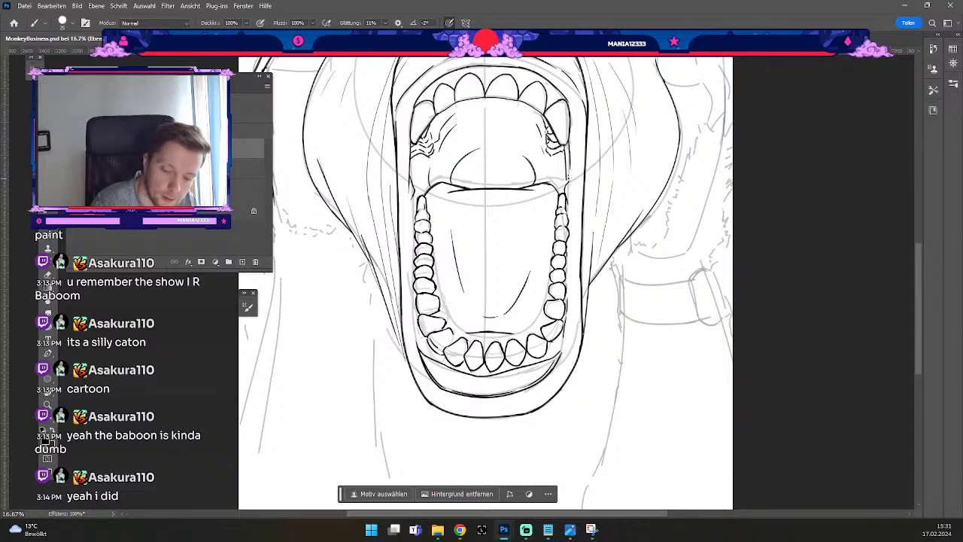
pyautogui.press('e')
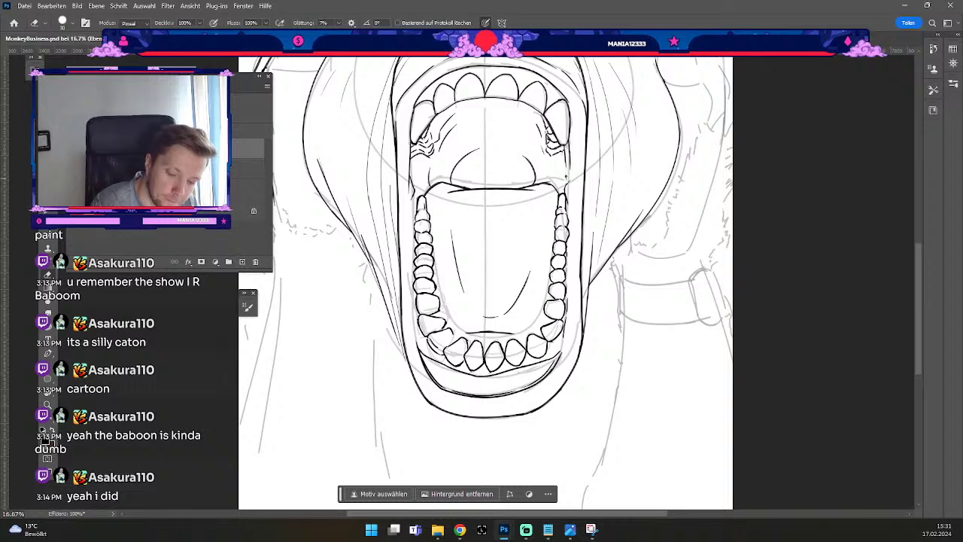
pyautogui.hotkey('ctrl', 'z')
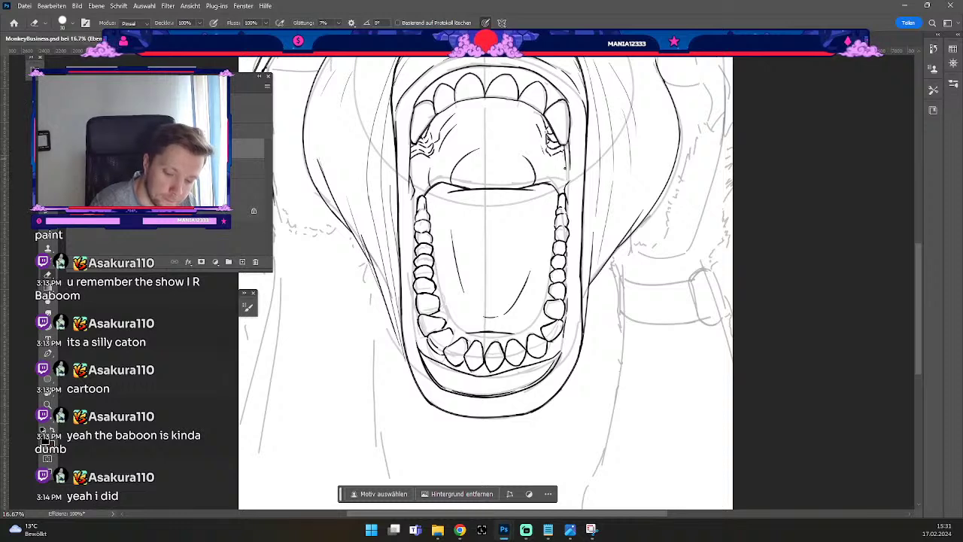
pyautogui.press('b')
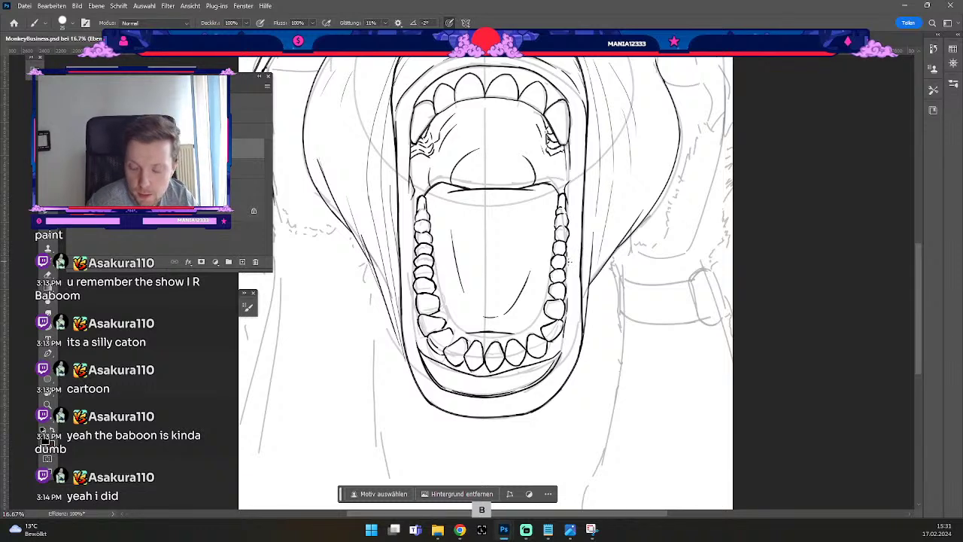
# Extend the inner cheek line up along the outer side of the upper right canine, undoing uneven strokes.
pyautogui.press('b')
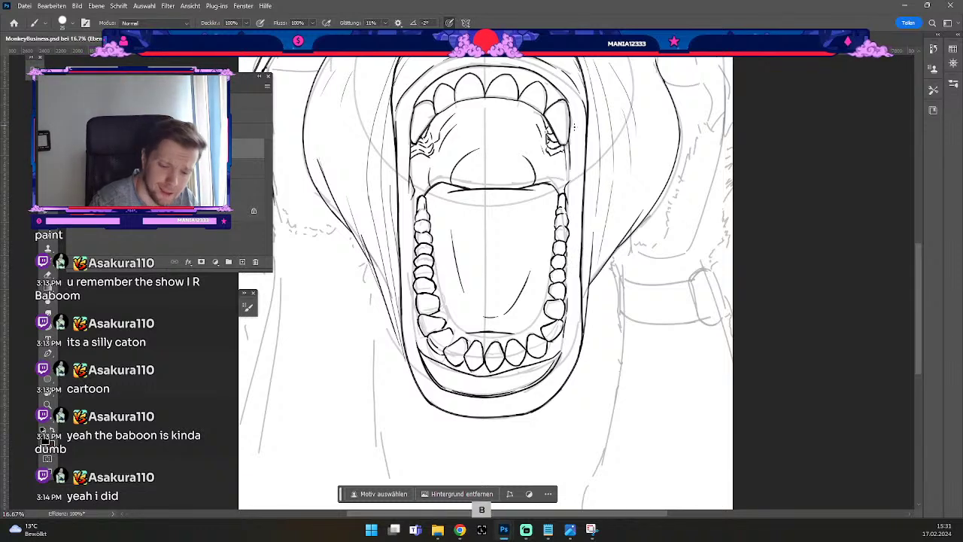
pyautogui.hotkey('ctrl', 'z')
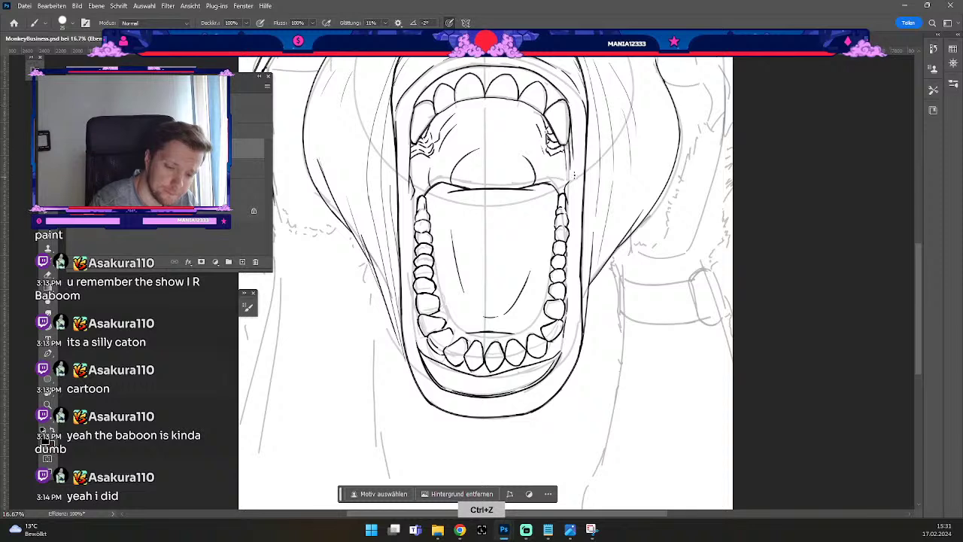
pyautogui.moveTo(569, 104); pyautogui.dragTo(573, 164)
pyautogui.hotkey('ctrl', 'z')
pyautogui.moveTo(570, 109); pyautogui.dragTo(573, 154)
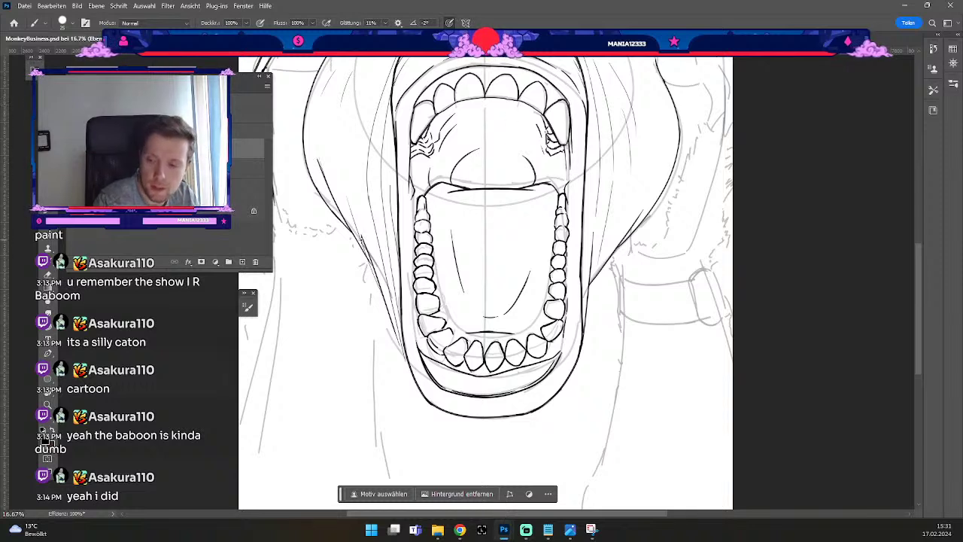
pyautogui.hotkey('ctrl', 'z')
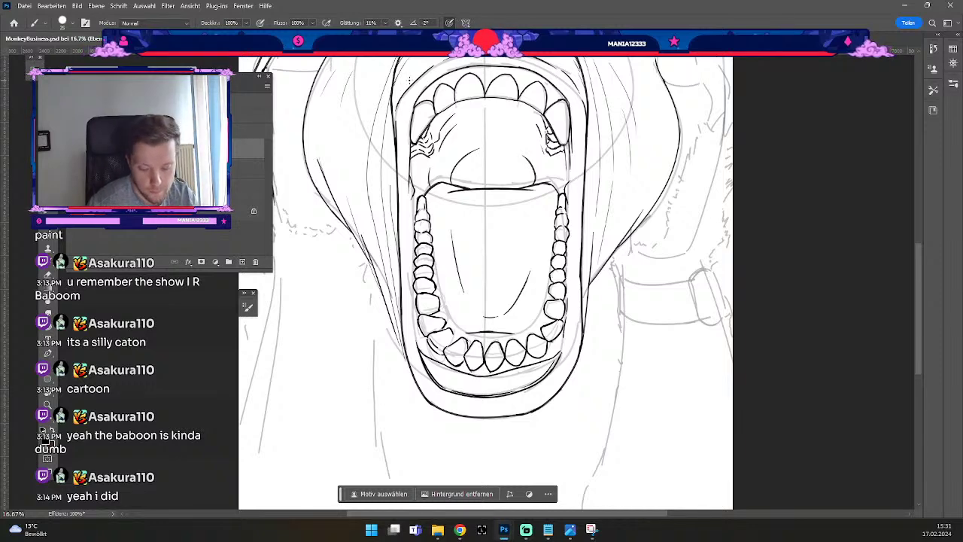
# Ink the outer edge of the raised hand on the right from the finger down toward the wrist, undoing uneven strokes.
pyautogui.hotkey('ctrl', '-')
pyautogui.moveTo(603, 187); pyautogui.dragTo(570, 288)
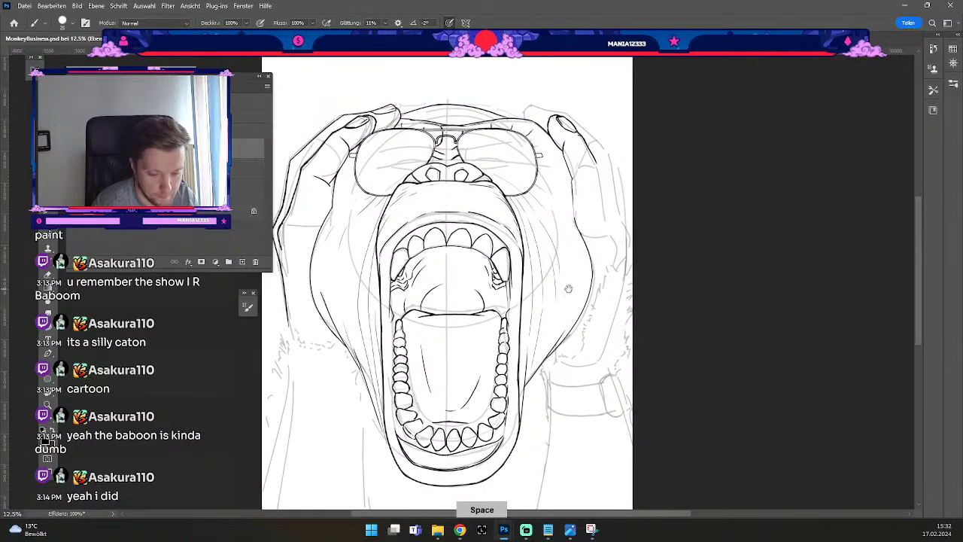
pyautogui.press('b')
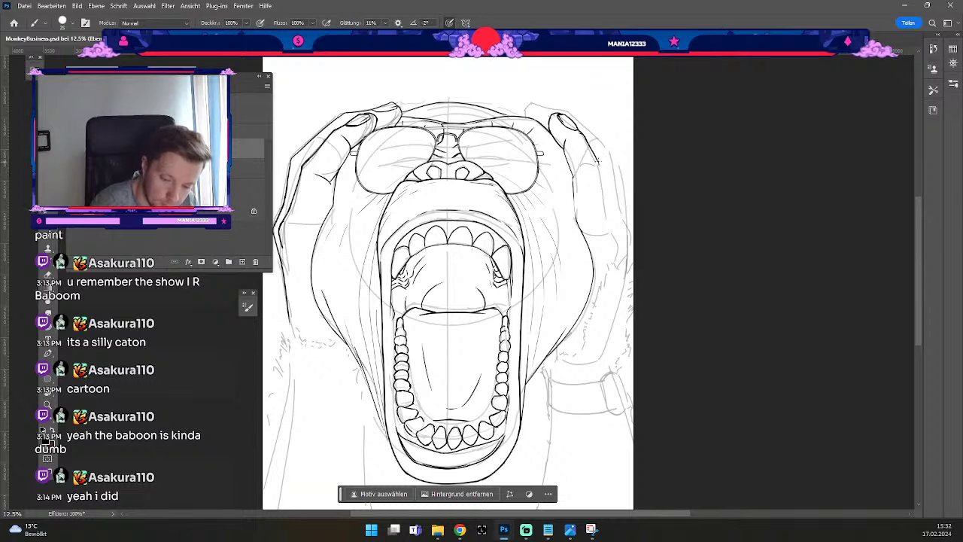
pyautogui.moveTo(599, 174); pyautogui.dragTo(605, 214)
pyautogui.press('e')
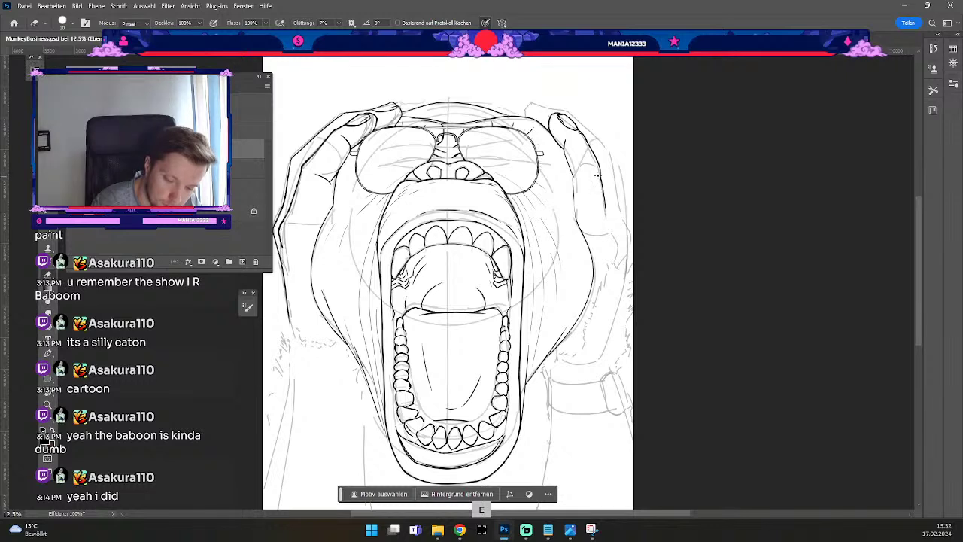
pyautogui.press('b')
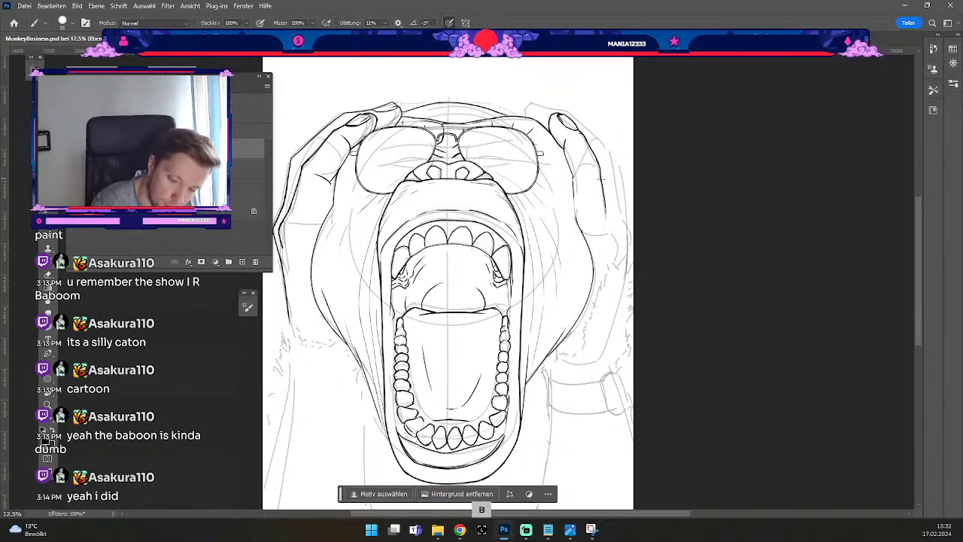
pyautogui.hotkey('ctrl', 'z')
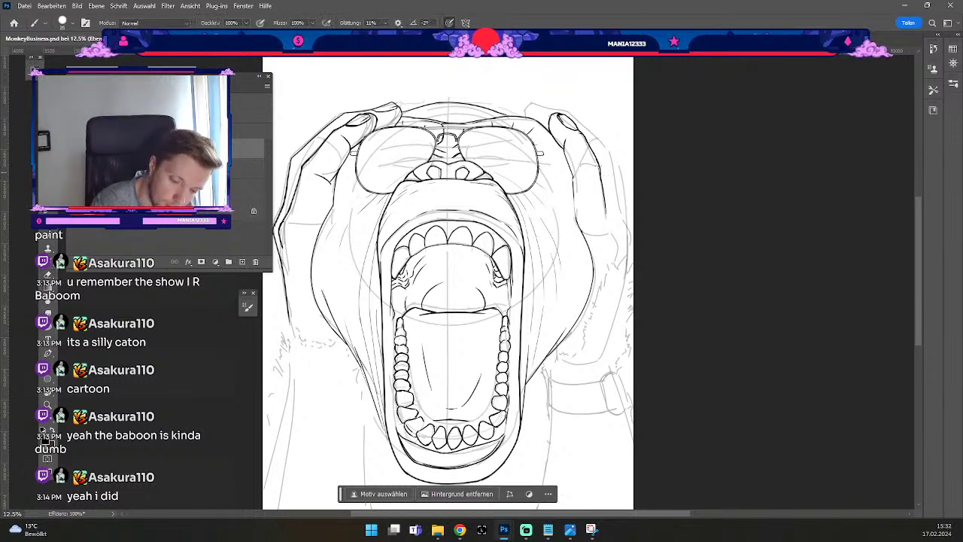
pyautogui.hotkey('ctrl', 'z')
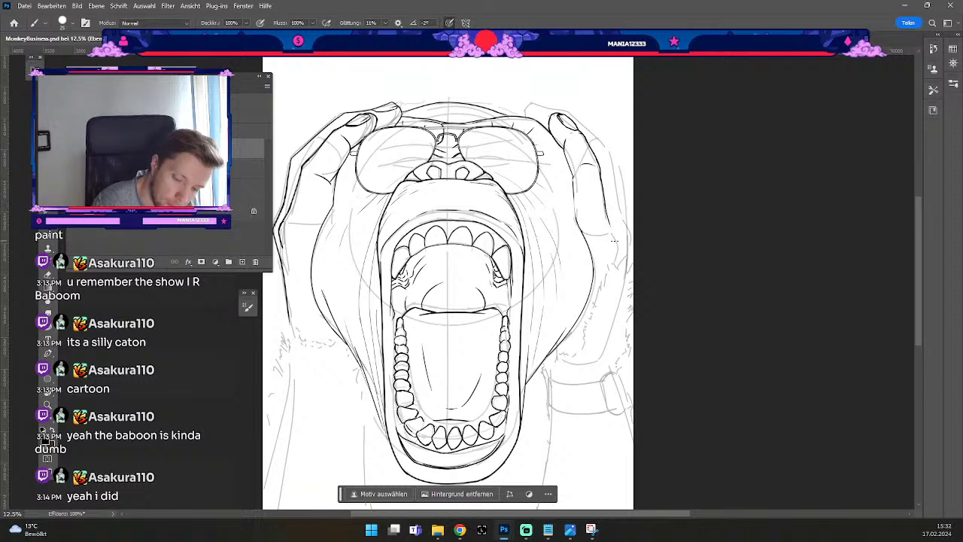
# Redo the inked finger outline on the right-hand raised hand where it curves down toward the wrist.
pyautogui.hotkey('ctrl', 'z')
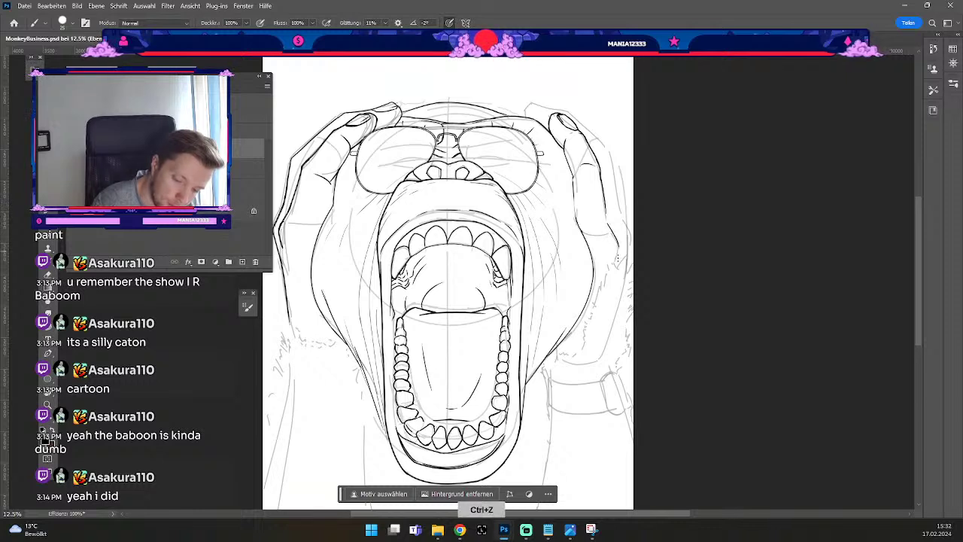
pyautogui.hotkey('ctrl', 'z')
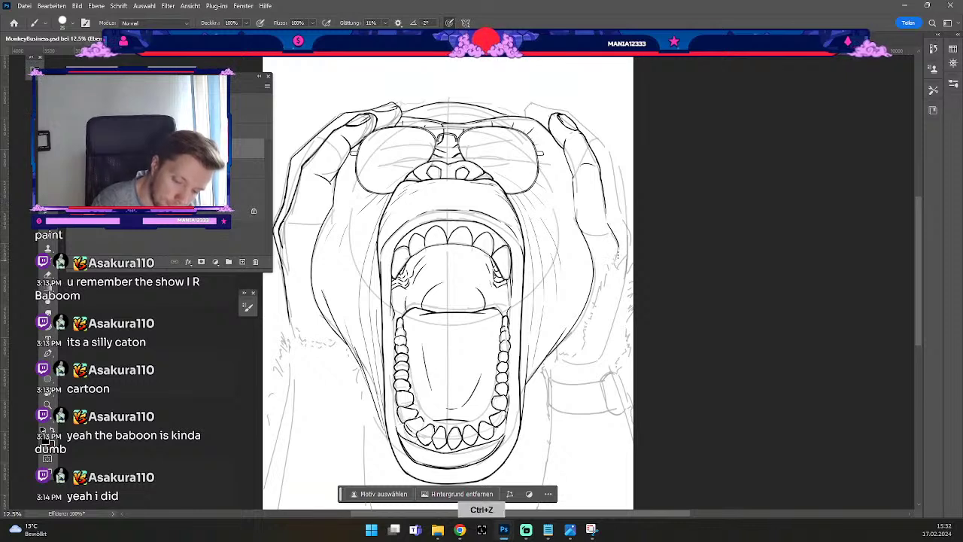
pyautogui.hotkey('ctrl', 'z')
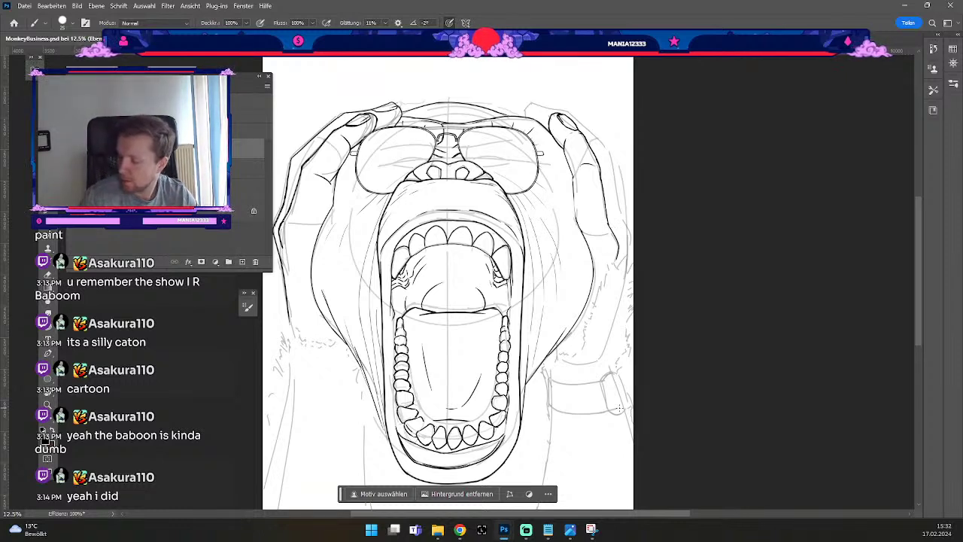
# Refine the inked finger line around the middle knuckle of the right-hand raised hand using a larger brush and the eraser.
pyautogui.press('b')
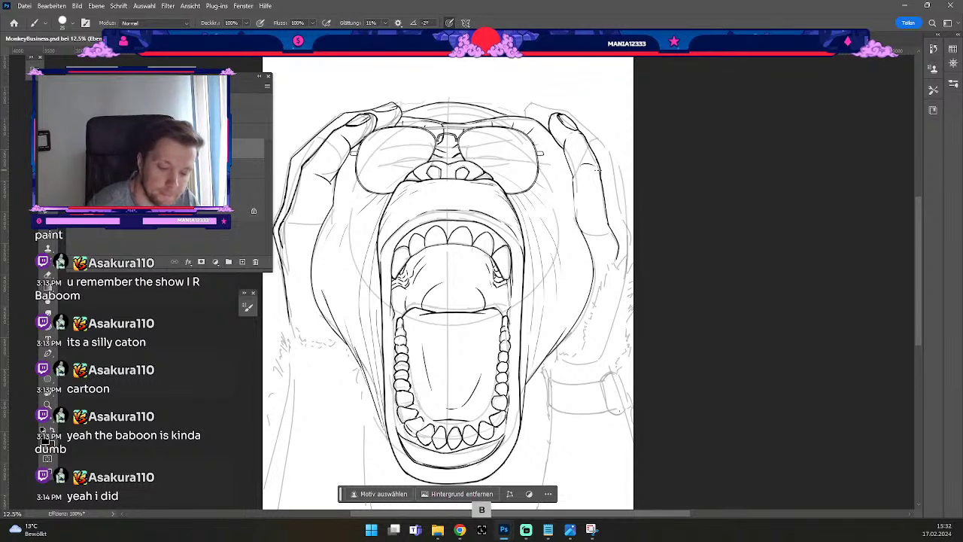
pyautogui.hotkey('ctrl', 'z')
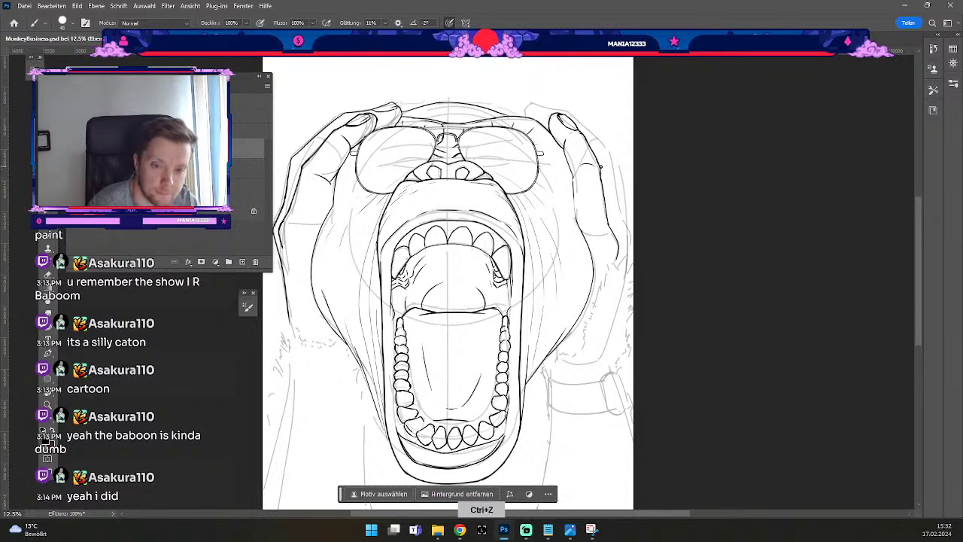
pyautogui.press('b')
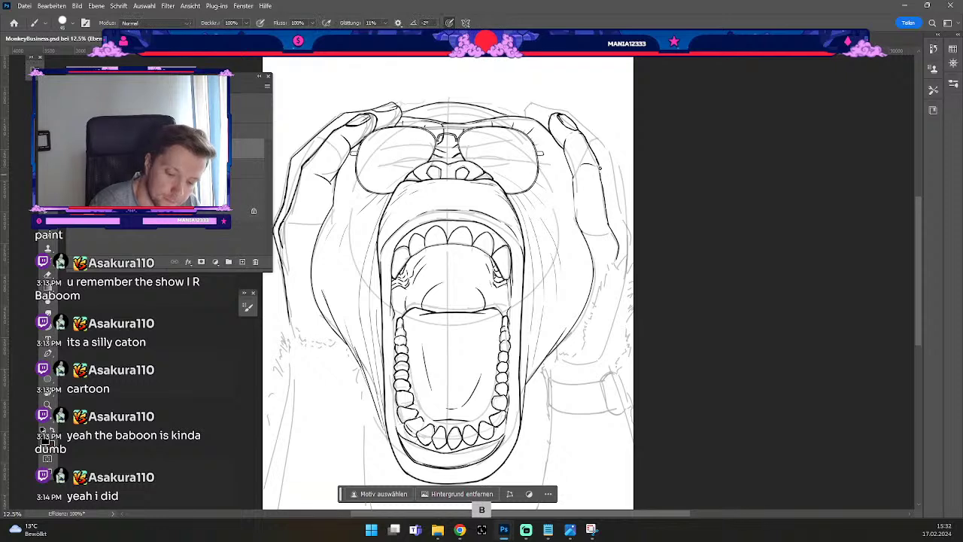
pyautogui.hotkey('ctrl', 'z')
pyautogui.hotkey('ctrl', 'z')
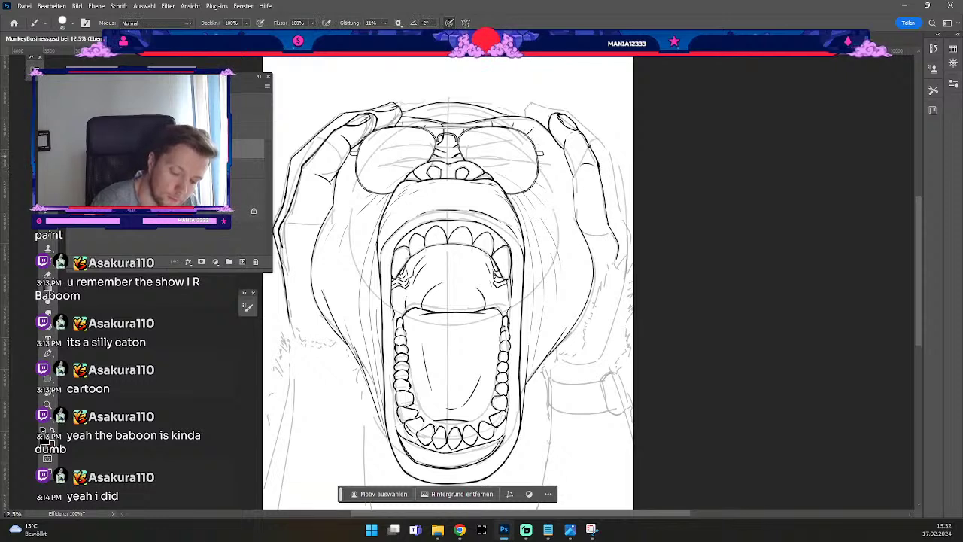
pyautogui.press('e')
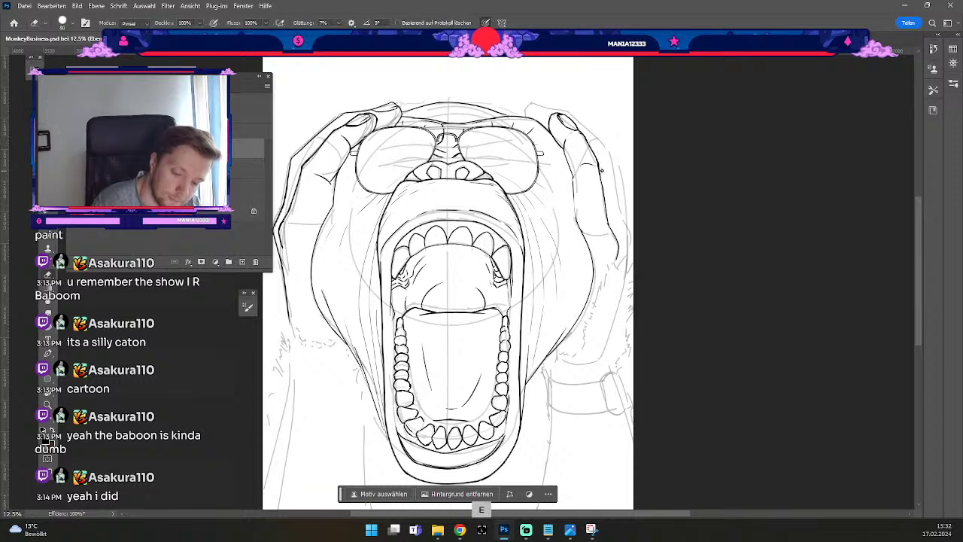
pyautogui.press('b')
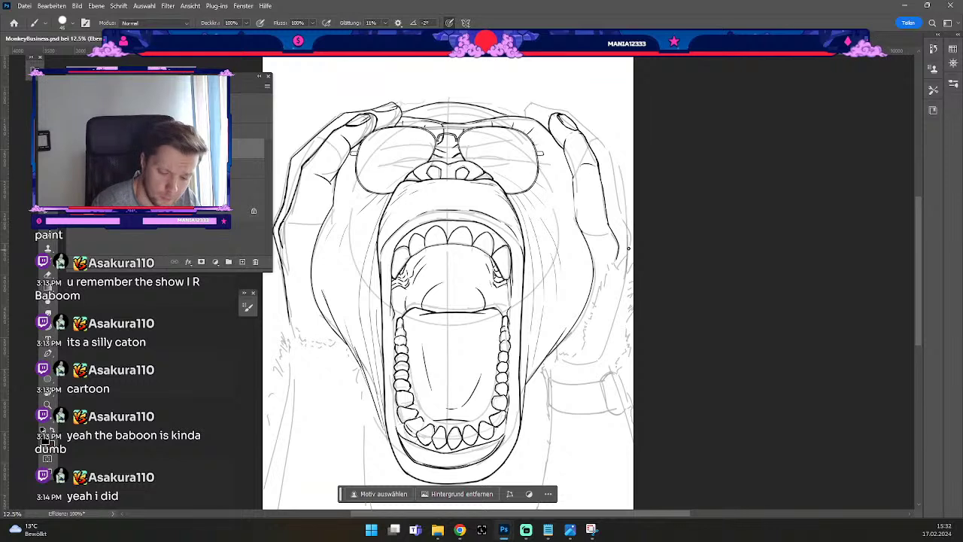
# Ink the outer contour of the right-hand raised hand from the wrist up over the knuckles to the fingernail.
pyautogui.moveTo(623, 223)
pyautogui.mouseDown()
pyautogui.moveTo(628, 264)
pyautogui.moveTo(612, 172)
pyautogui.mouseUp()
pyautogui.hotkey('ctrl', 'z')
pyautogui.hotkey('ctrl', 'z')
pyautogui.moveTo(623, 226)
pyautogui.mouseDown()
pyautogui.moveTo(610, 159)
pyautogui.moveTo(586, 125)
pyautogui.mouseUp()
pyautogui.hotkey('ctrl', 'z')
pyautogui.moveTo(611, 157); pyautogui.dragTo(586, 127)
pyautogui.hotkey('ctrl', 'z')
pyautogui.moveTo(613, 164); pyautogui.dragTo(572, 116)
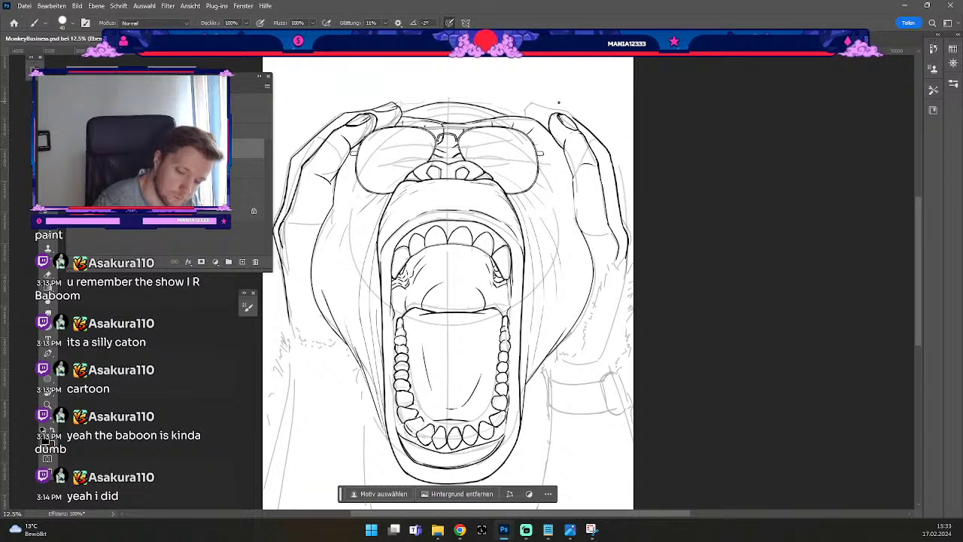
# Ink the top edge and tip of the finger that rests beside the glasses on the right-hand raised hand.
pyautogui.hotkey('ctrl', 'z')
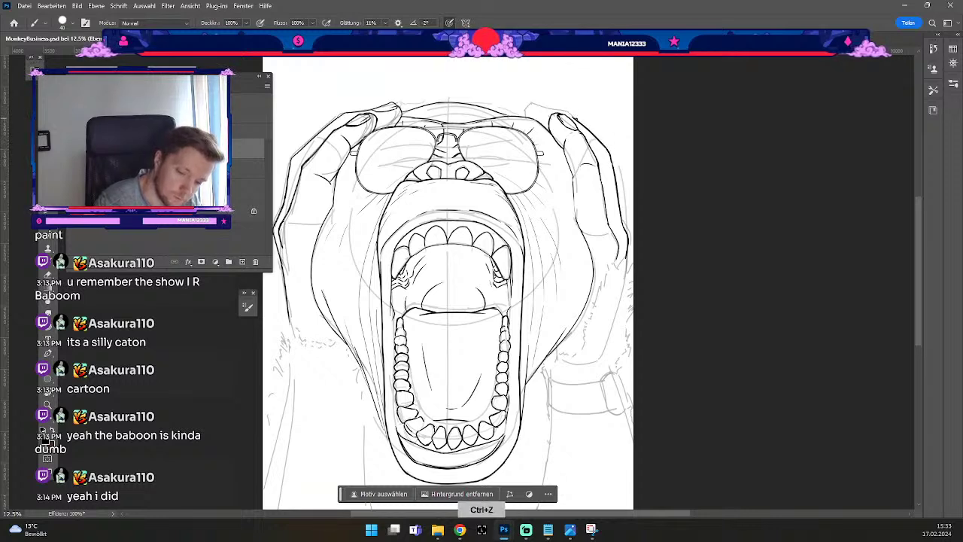
pyautogui.hotkey('ctrl', 'z')
pyautogui.moveTo(576, 121); pyautogui.dragTo(530, 106)
pyautogui.hotkey('ctrl', 'z')
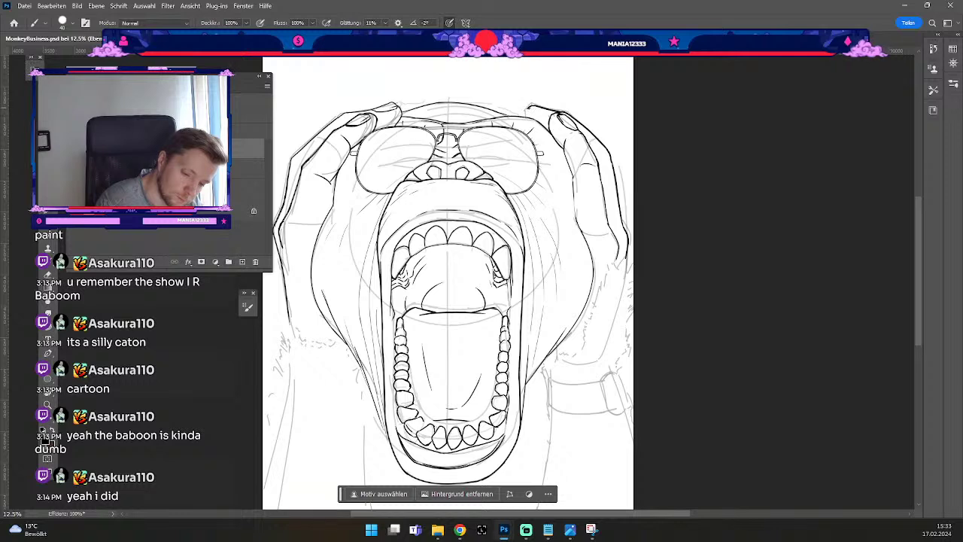
pyautogui.hotkey('ctrl', 'z')
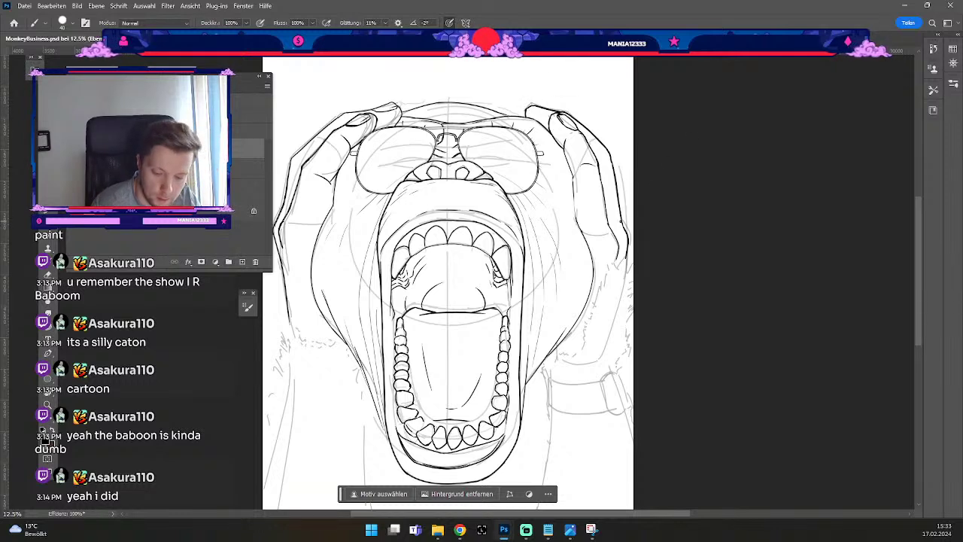
# Clean up the lower end of the outer hand contour and ink a short stroke bending toward the canvas edge at the wrist.
pyautogui.press('e')
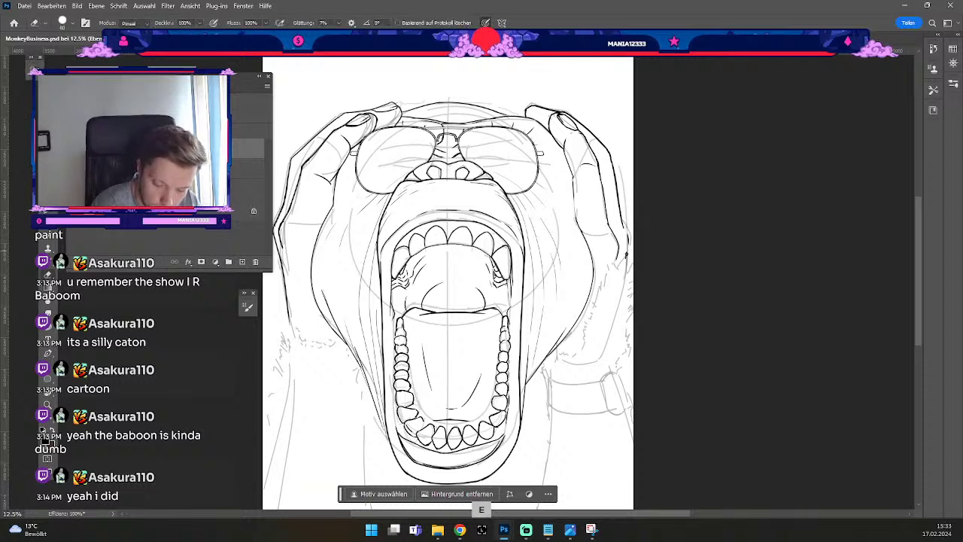
pyautogui.press('e')
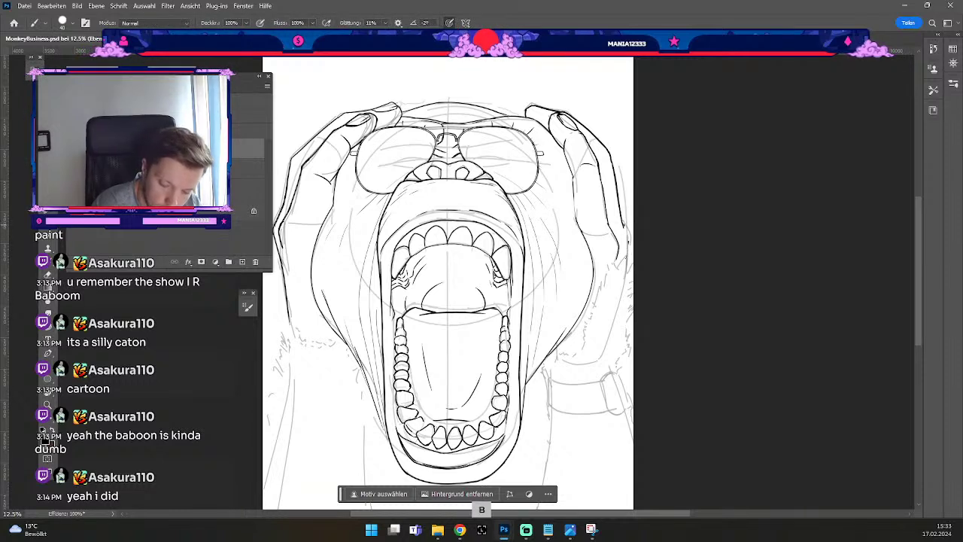
pyautogui.press('b')
pyautogui.hotkey('ctrl', 'z')
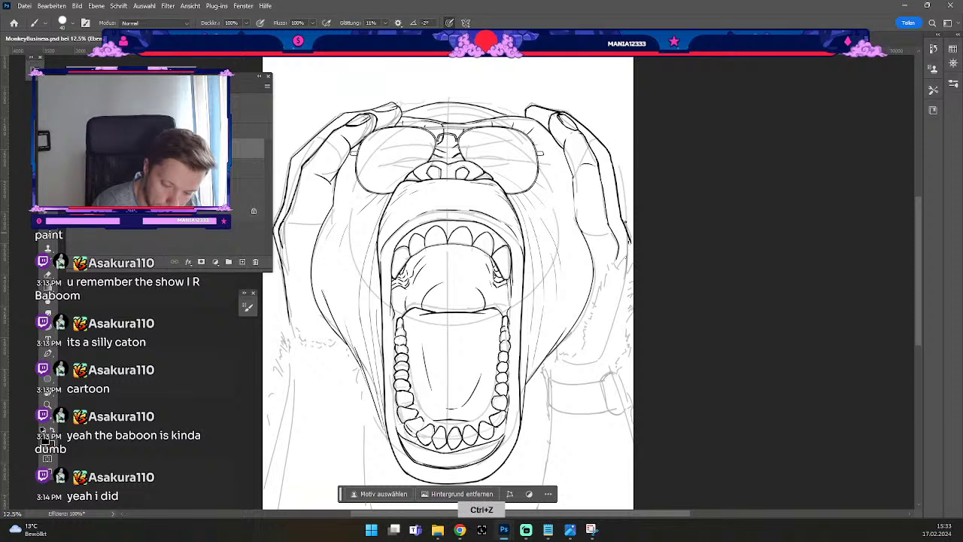
pyautogui.moveTo(628, 231); pyautogui.dragTo(631, 242)
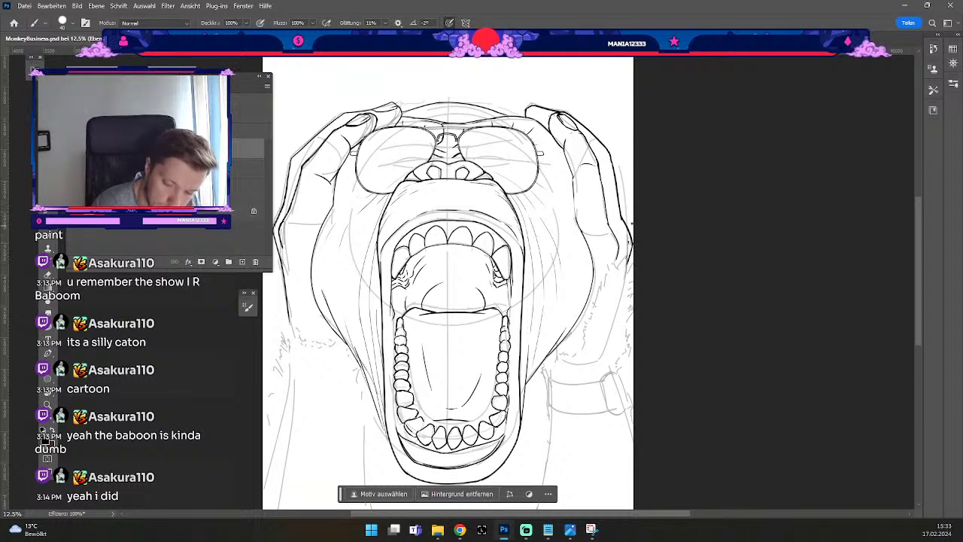
pyautogui.hotkey('ctrl', 'z')
pyautogui.hotkey('ctrl', 'z')
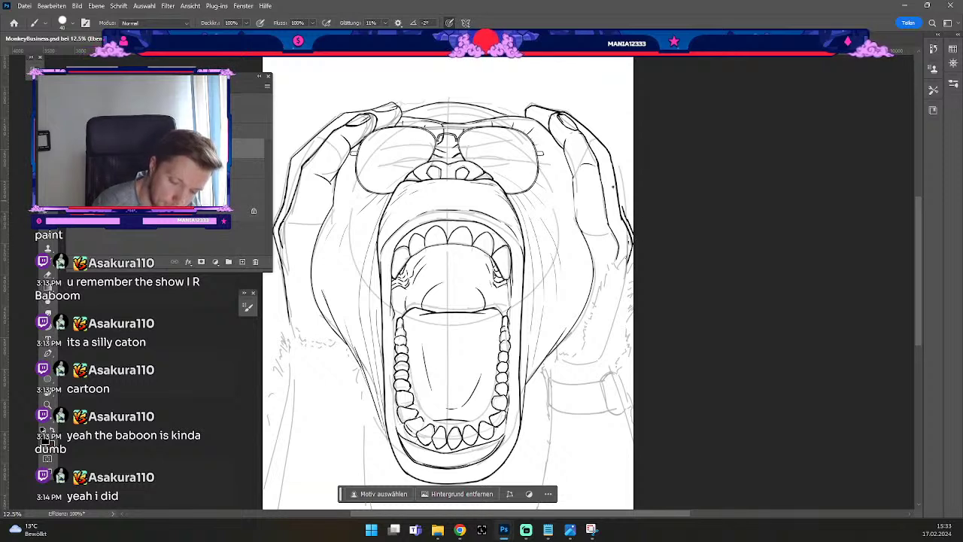
# Try to thicken the outer contour of the right-hand raised hand between the upper knuckle and the wrist.
pyautogui.hotkey('ctrl', 'z')
pyautogui.moveTo(617, 185); pyautogui.dragTo(625, 210)
pyautogui.hotkey('ctrl', 'z')
pyautogui.hotkey('ctrl', 'z')
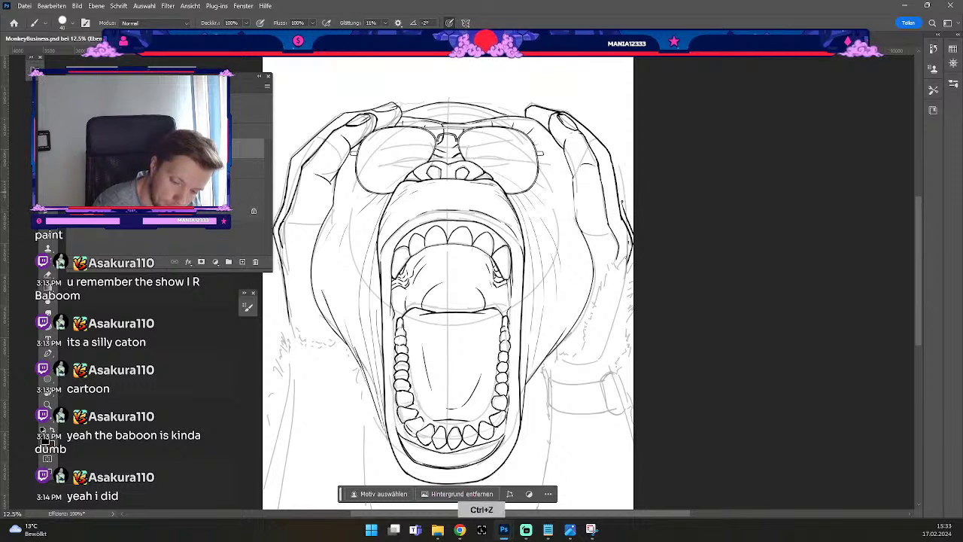
pyautogui.hotkey('ctrl', 'z')
pyautogui.press('e')
pyautogui.press('b')
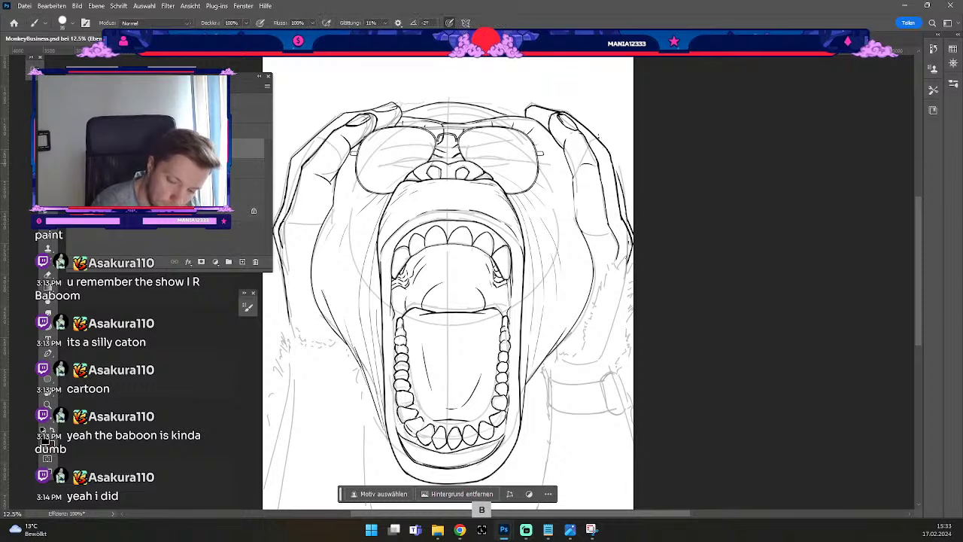
pyautogui.hotkey('ctrl', 'z')
pyautogui.hotkey('ctrl', 'z')
pyautogui.moveTo(611, 164); pyautogui.dragTo(622, 193)
pyautogui.hotkey('ctrl', 'z')
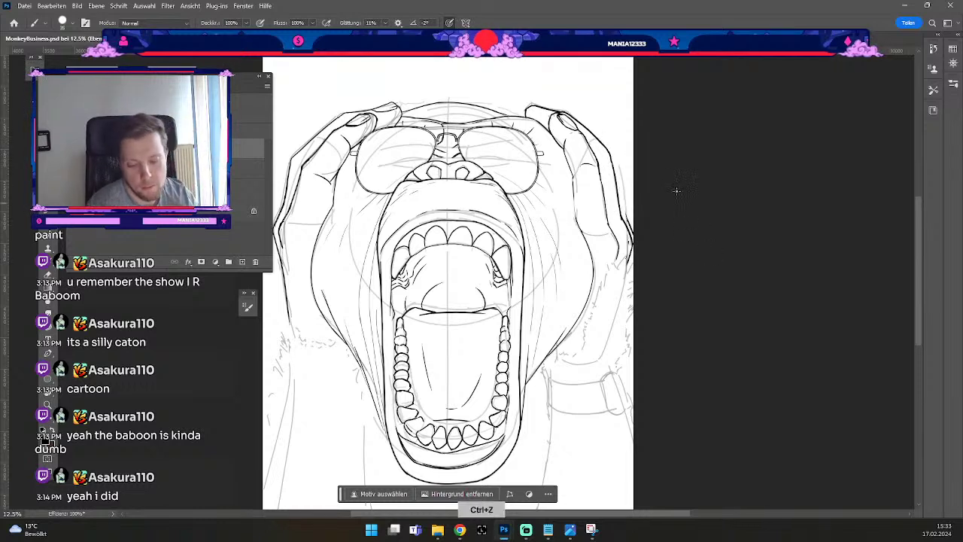
# Thicken the outer contour of the right-hand raised hand from the wrist past the knuckle up to the fingernail.
pyautogui.press('e')
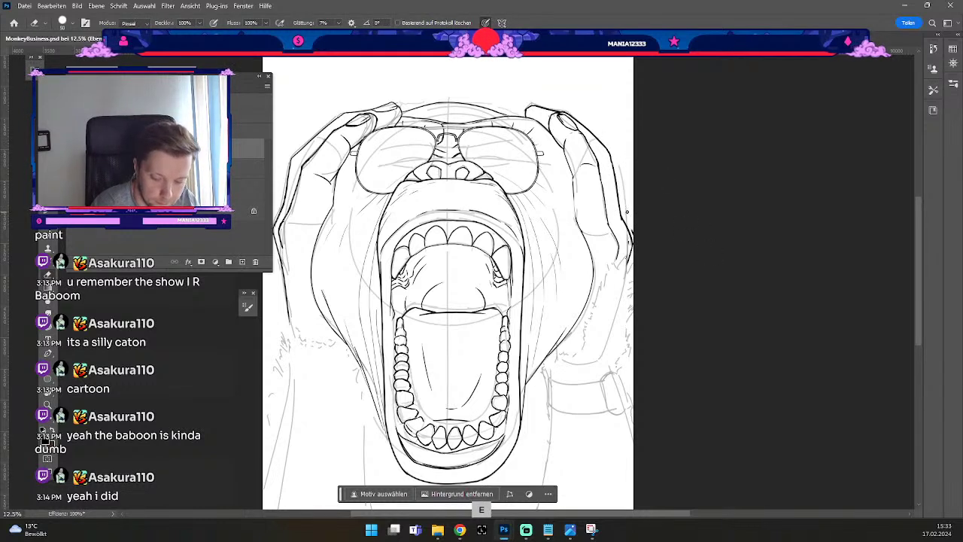
pyautogui.press('b')
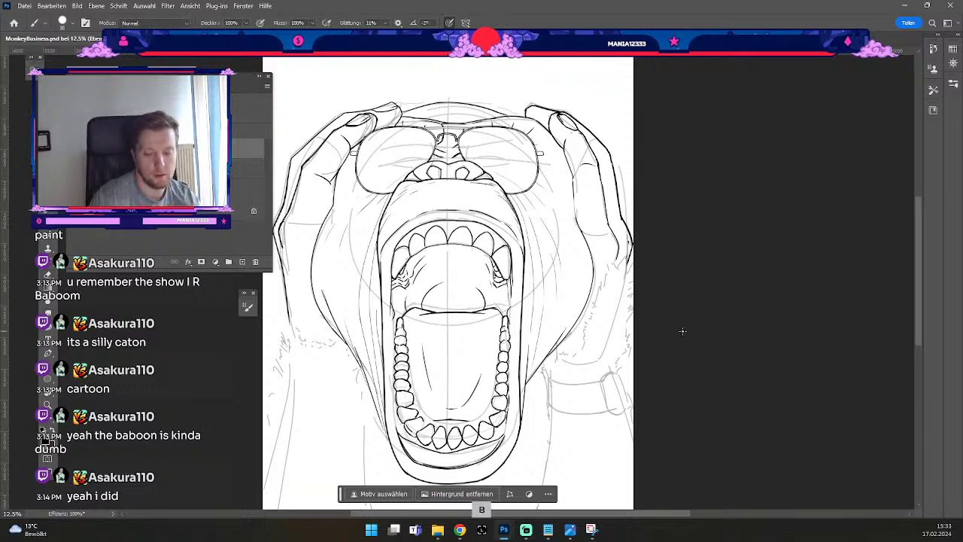
pyautogui.moveTo(628, 228); pyautogui.dragTo(619, 196)
pyautogui.hotkey('ctrl', 'z')
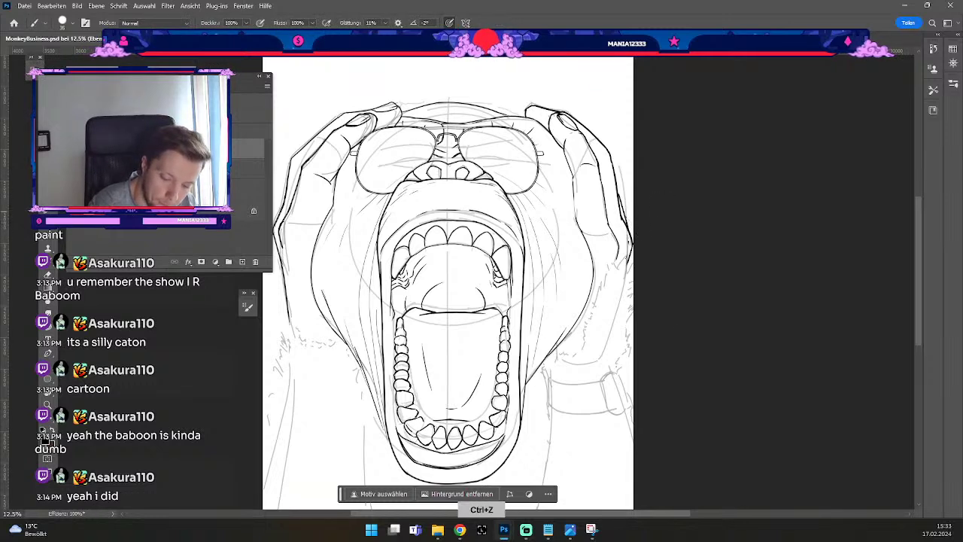
pyautogui.hotkey('ctrl', 'z')
pyautogui.moveTo(616, 184)
pyautogui.mouseDown()
pyautogui.moveTo(625, 221)
pyautogui.moveTo(616, 166)
pyautogui.mouseUp()
pyautogui.hotkey('ctrl', 'z')
pyautogui.hotkey('ctrl', 'z')
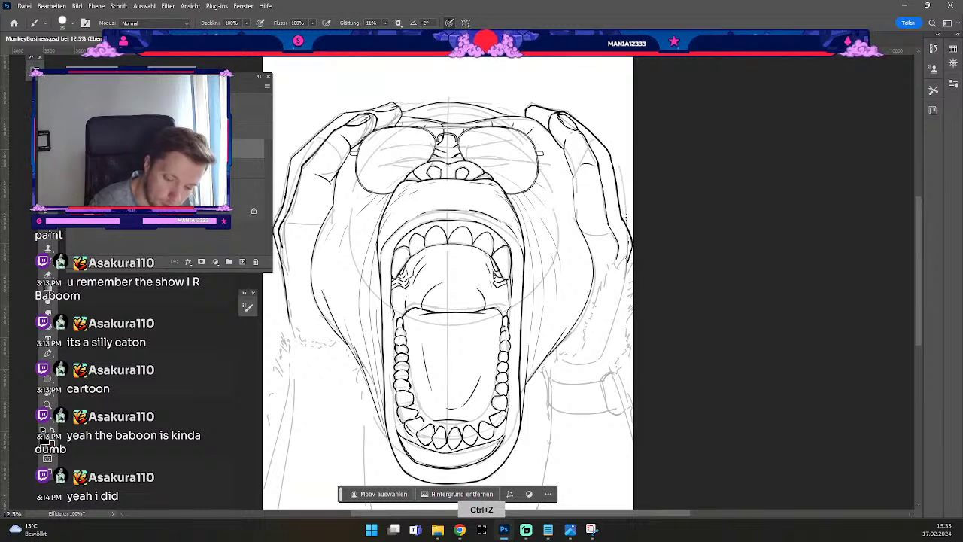
pyautogui.moveTo(626, 222); pyautogui.dragTo(616, 174)
pyautogui.hotkey('ctrl', 'z')
pyautogui.moveTo(627, 227); pyautogui.dragTo(617, 181)
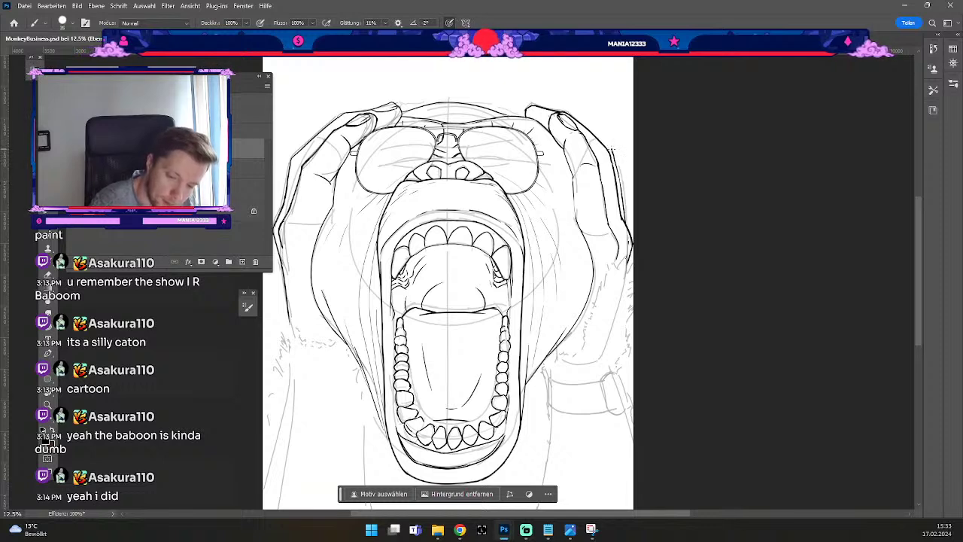
pyautogui.hotkey('ctrl', 'z')
pyautogui.moveTo(574, 115); pyautogui.dragTo(608, 144)
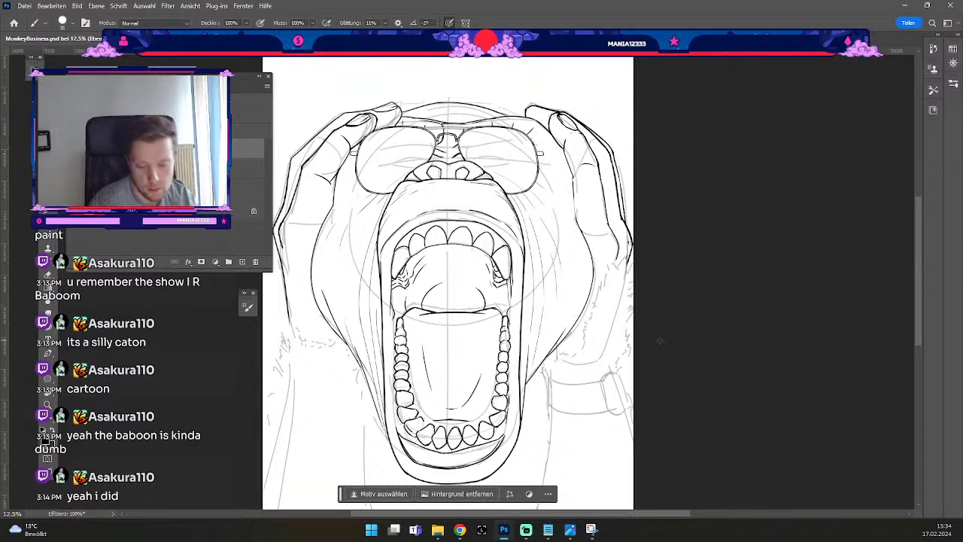
# Redraw the lower part of the outer hand contour with a heavier stroke running to the canvas edge at the wrist.
pyautogui.press('e')
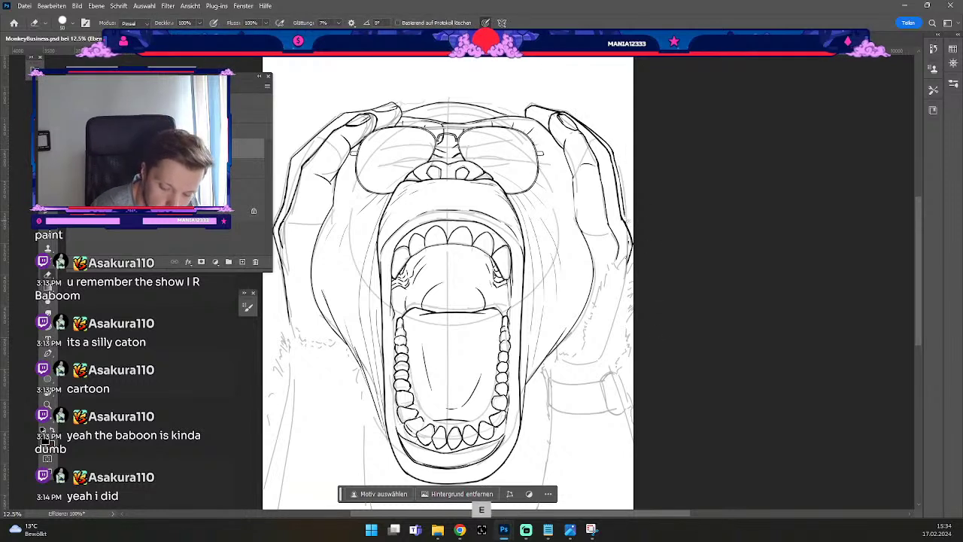
pyautogui.press('b')
pyautogui.hotkey('ctrl', 'z')
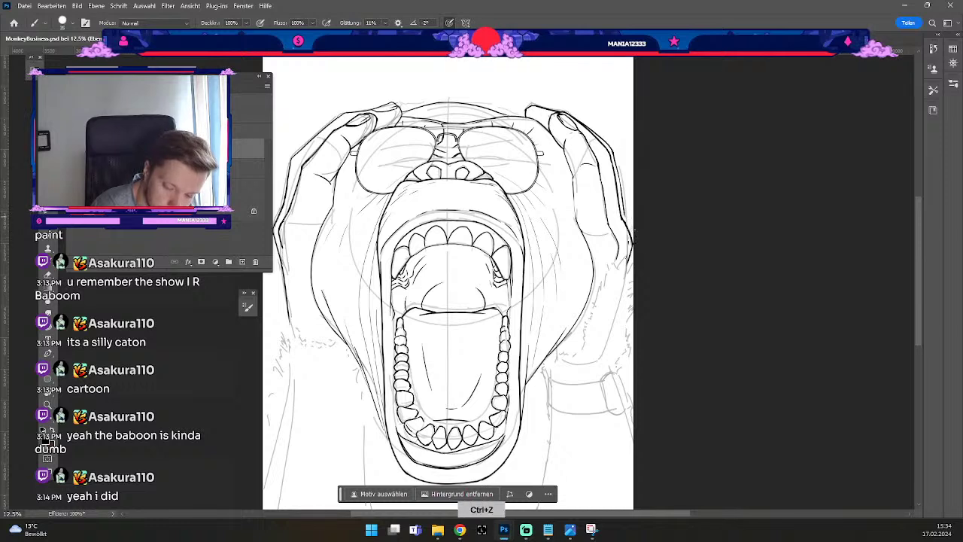
pyautogui.hotkey('ctrl', 'z')
pyautogui.hotkey('ctrl', 'z')
pyautogui.moveTo(622, 208); pyautogui.dragTo(634, 233)
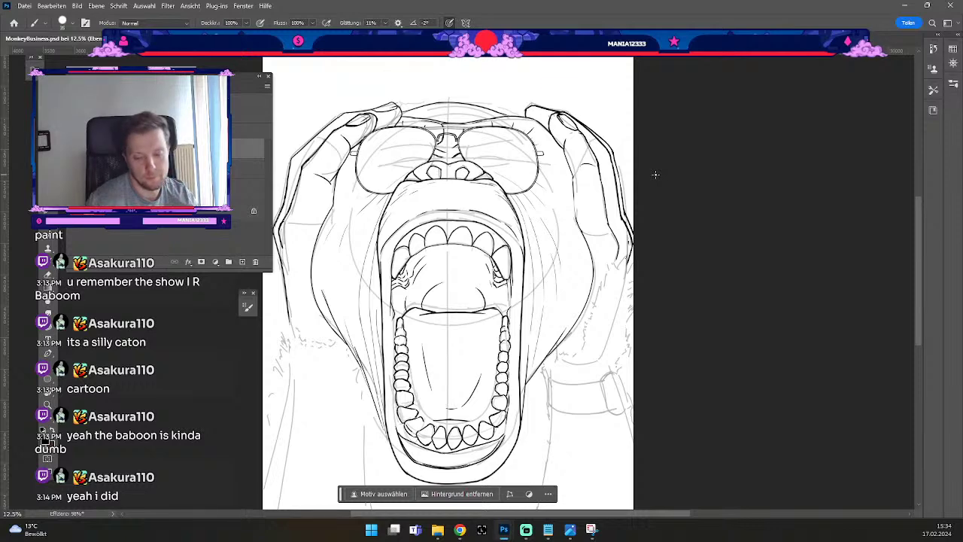
# Hide the layer with the circular head guides and centre line beneath the line art.
pyautogui.hotkey('ctrl', '-')
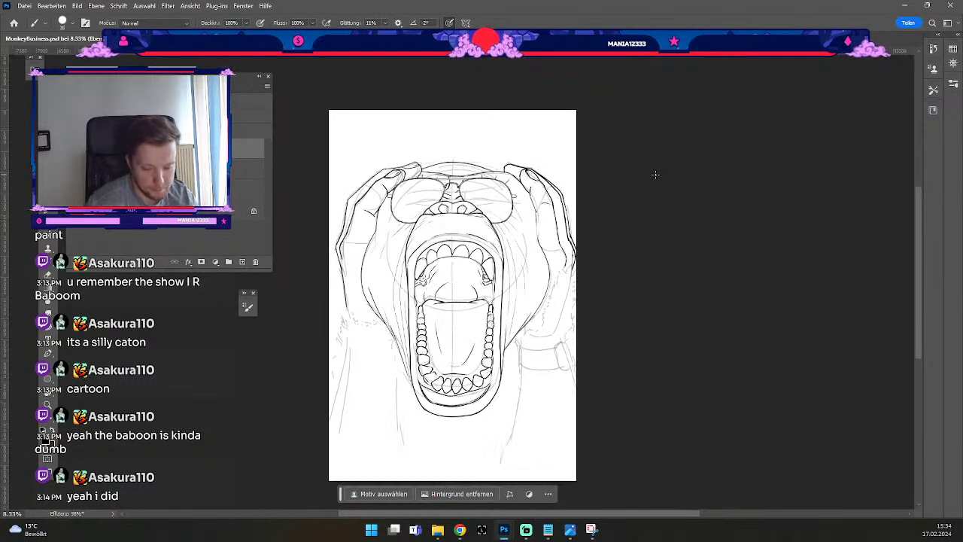
pyautogui.hotkey('ctrl', '+')
pyautogui.press('b')
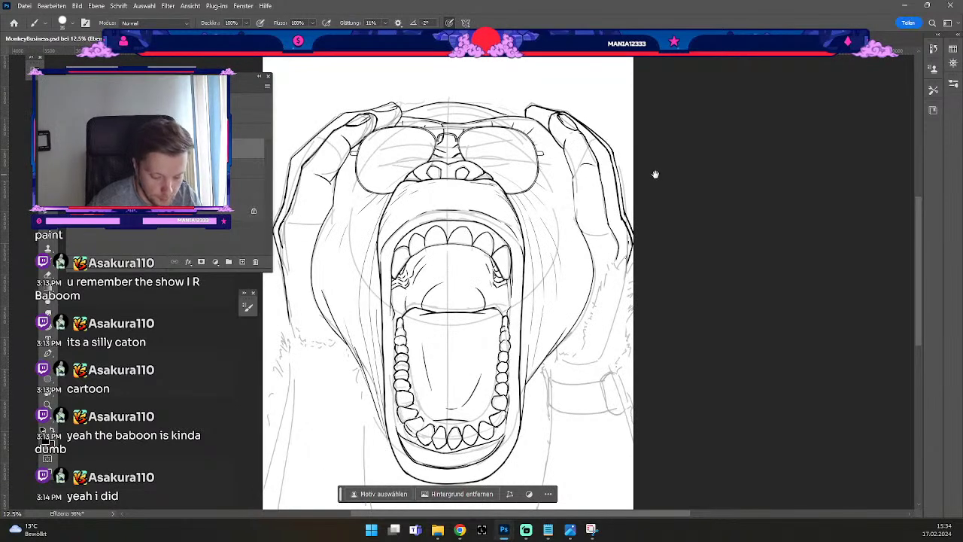
pyautogui.moveTo(637, 267); pyautogui.dragTo(638, 207)
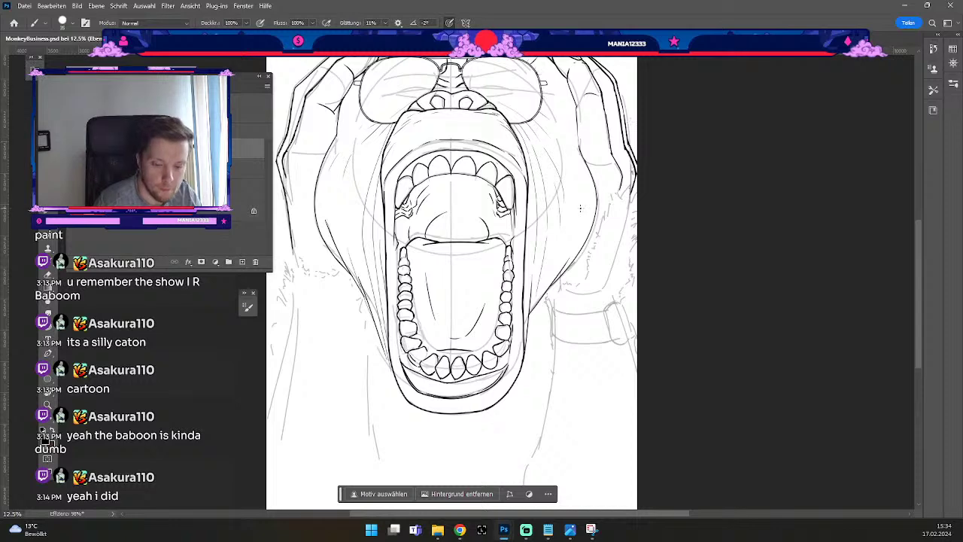
pyautogui.moveTo(595, 204); pyautogui.dragTo(609, 248)
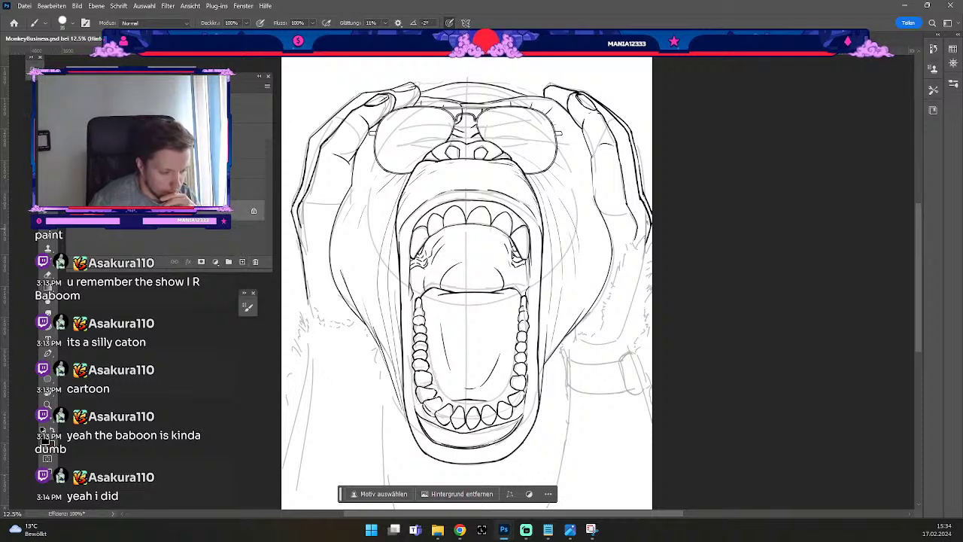
pyautogui.click(73, 186)
pyautogui.click(73, 186)
pyautogui.click(73, 186)
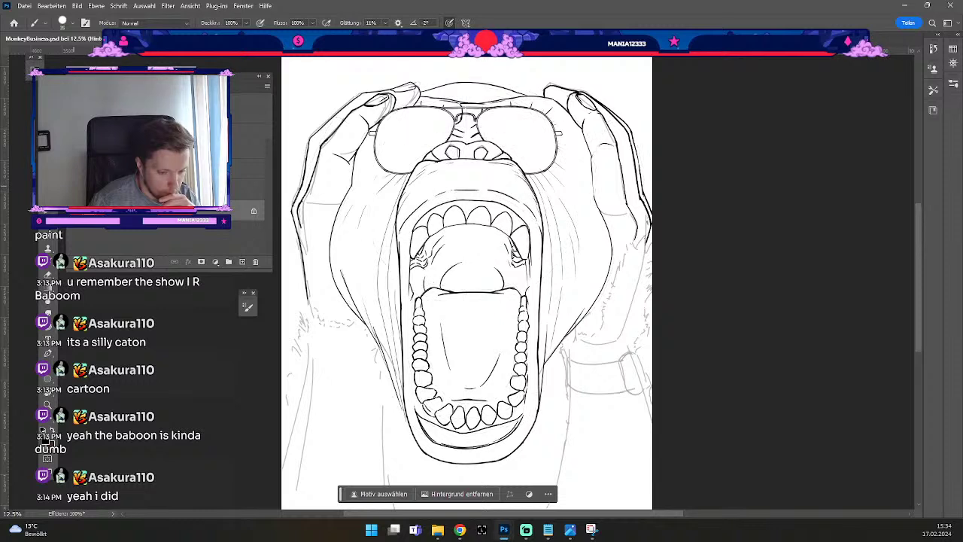
# Compare the line art with and without the circular head guides and centre line, leaving the guides hidden.
pyautogui.hotkey('ctrl', ',')
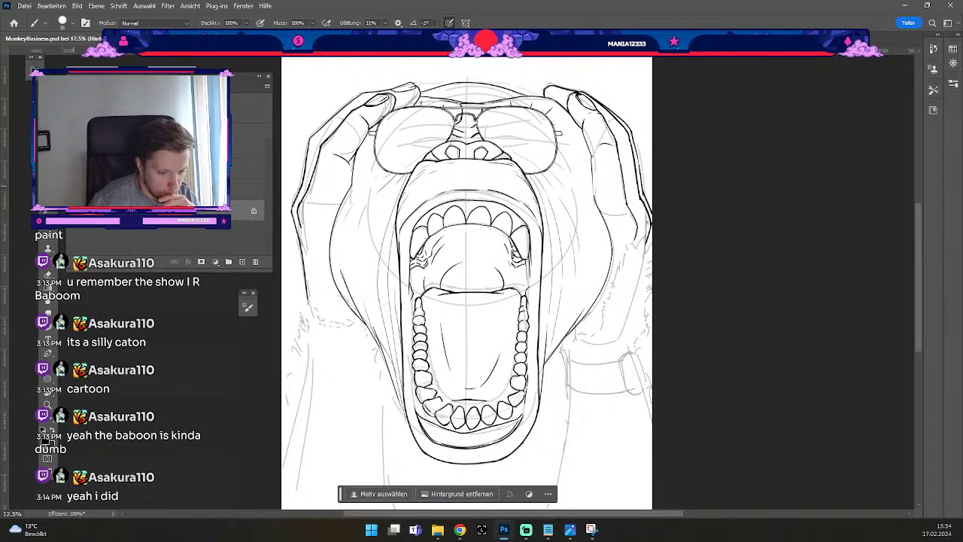
pyautogui.hotkey('ctrl', ',')
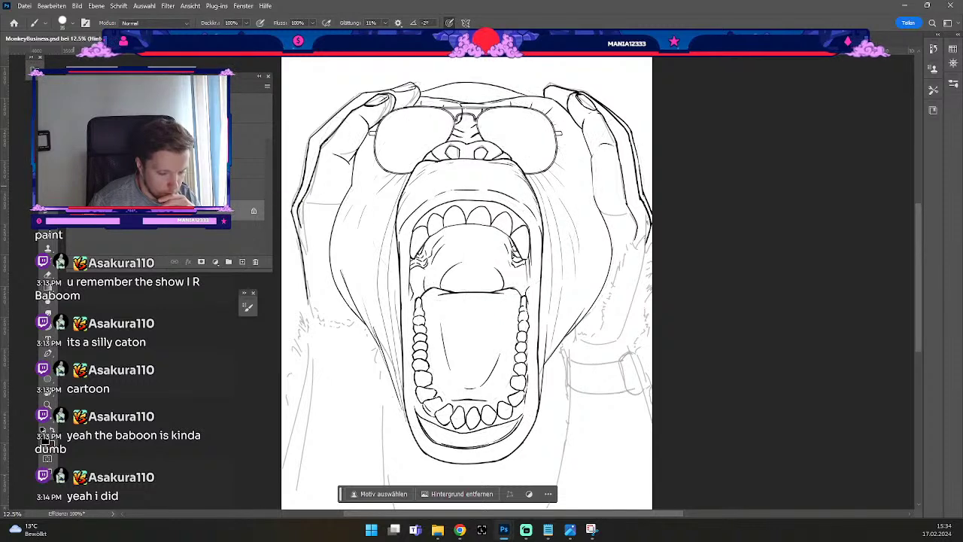
pyautogui.hotkey('ctrl', ',')
pyautogui.hotkey('ctrl', ',')
pyautogui.hotkey('ctrl', ',')
pyautogui.hotkey('ctrl', ',')
pyautogui.hotkey('ctrl', ',')
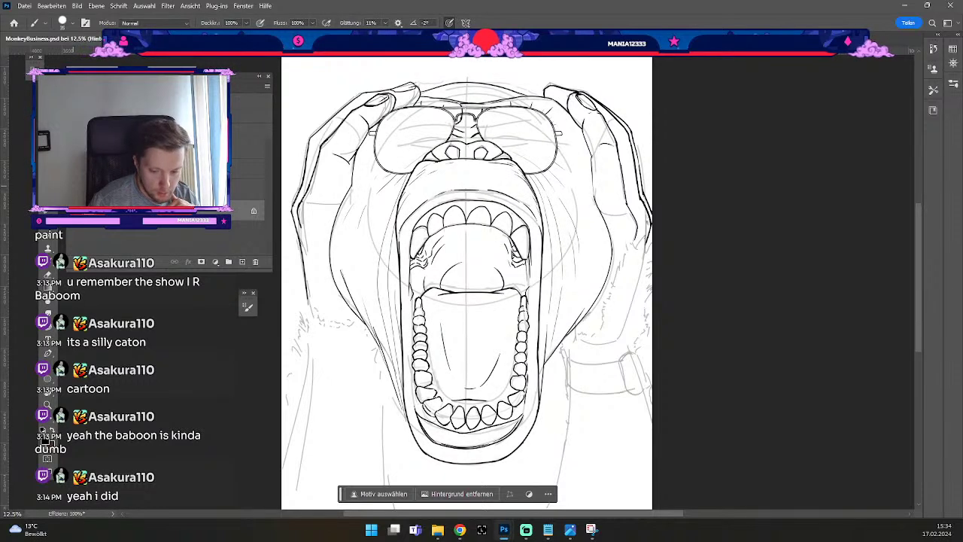
pyautogui.hotkey('ctrl', ',')
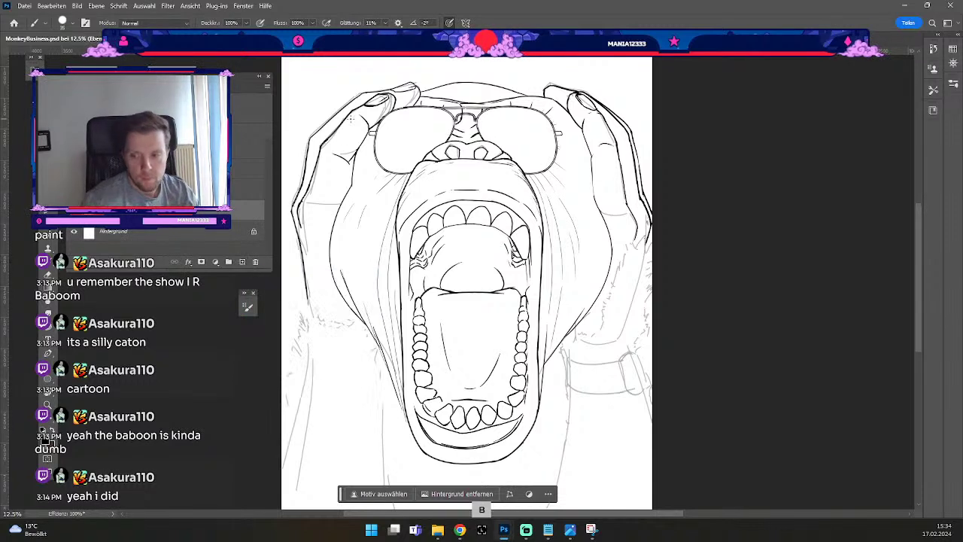
# Set the foreground colour to a neutral dark grey.
pyautogui.click(46, 441)
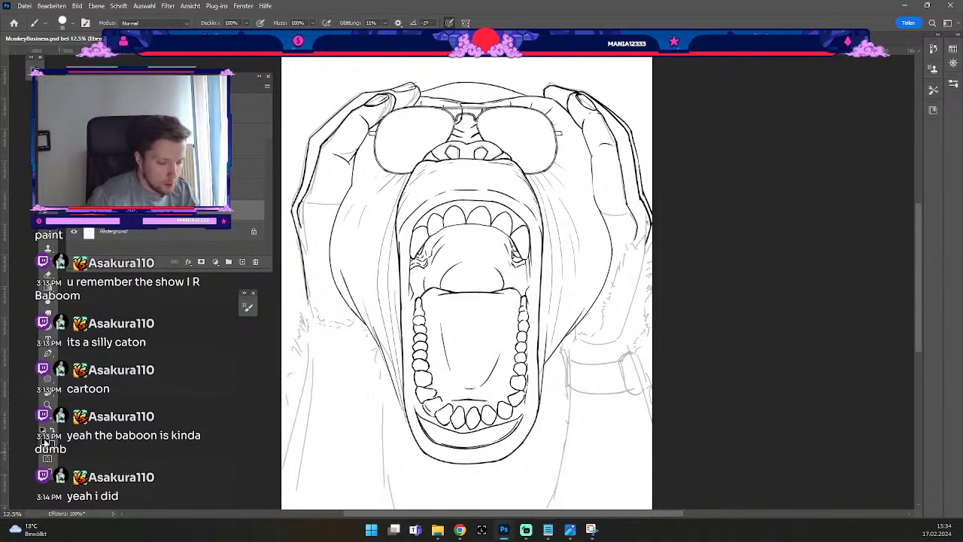
pyautogui.write('666666')
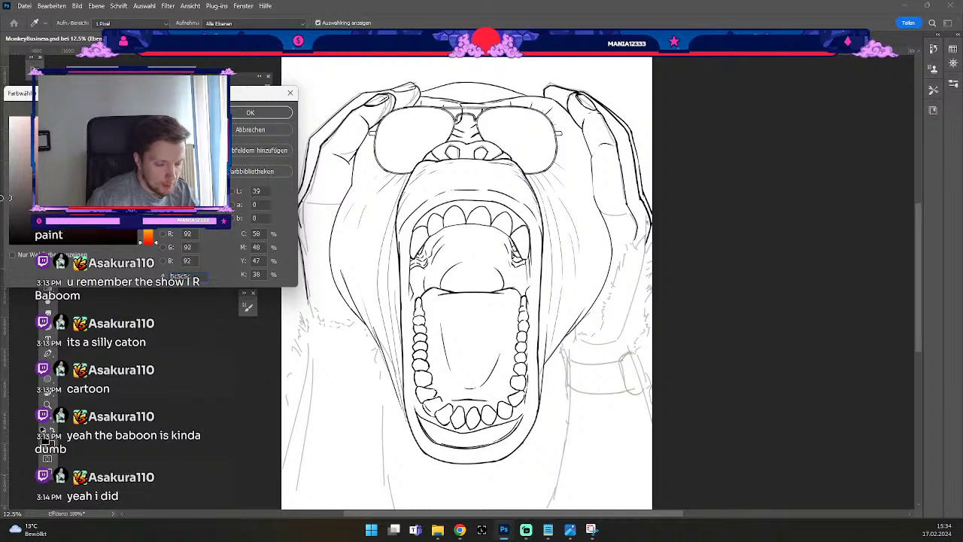
pyautogui.moveTo(9, 193); pyautogui.dragTo(9, 204)
pyautogui.click(265, 114)
# Block in the shirt, lower arms and lower jaw beneath the line art in dark grey with a 700 px brush.
pyautogui.press('odiaeresis')
pyautogui.press('#')
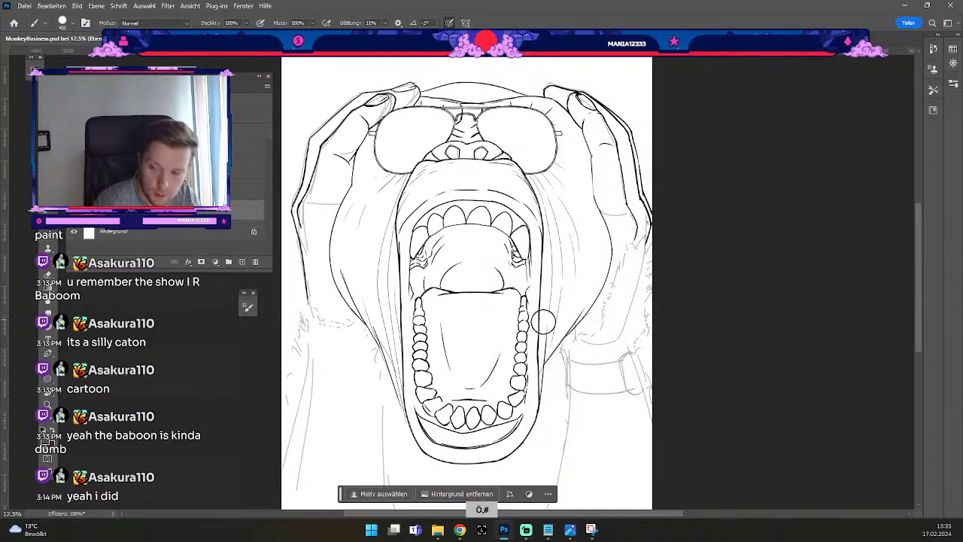
pyautogui.press('space')
pyautogui.moveTo(558, 290); pyautogui.dragTo(553, 252)
pyautogui.moveTo(494, 393)
pyautogui.mouseDown()
pyautogui.moveTo(556, 277)
pyautogui.moveTo(505, 377)
pyautogui.moveTo(520, 335)
pyautogui.moveTo(499, 347)
pyautogui.moveTo(477, 301)
pyautogui.moveTo(439, 271)
pyautogui.moveTo(411, 269)
pyautogui.moveTo(379, 292)
pyautogui.moveTo(347, 426)
pyautogui.moveTo(365, 254)
pyautogui.moveTo(329, 386)
pyautogui.moveTo(315, 382)
pyautogui.moveTo(312, 307)
pyautogui.moveTo(280, 478)
pyautogui.moveTo(293, 425)
pyautogui.moveTo(328, 365)
pyautogui.moveTo(281, 462)
pyautogui.mouseUp()
pyautogui.press('odiaeresis')
pyautogui.press('#')
pyautogui.hotkey('ctrl', '-')
pyautogui.moveTo(444, 376)
pyautogui.mouseDown()
pyautogui.moveTo(409, 358)
pyautogui.moveTo(347, 400)
pyautogui.moveTo(423, 321)
pyautogui.moveTo(458, 367)
pyautogui.moveTo(440, 360)
pyautogui.moveTo(418, 408)
pyautogui.moveTo(450, 377)
pyautogui.moveTo(454, 430)
pyautogui.moveTo(487, 355)
pyautogui.moveTo(475, 391)
pyautogui.moveTo(486, 414)
pyautogui.moveTo(489, 366)
pyautogui.moveTo(500, 435)
pyautogui.moveTo(525, 261)
pyautogui.moveTo(521, 441)
pyautogui.moveTo(538, 297)
pyautogui.moveTo(550, 420)
pyautogui.moveTo(543, 251)
pyautogui.moveTo(568, 433)
pyautogui.moveTo(560, 413)
pyautogui.moveTo(541, 423)
pyautogui.moveTo(550, 270)
pyautogui.moveTo(581, 422)
pyautogui.moveTo(569, 378)
pyautogui.mouseUp()
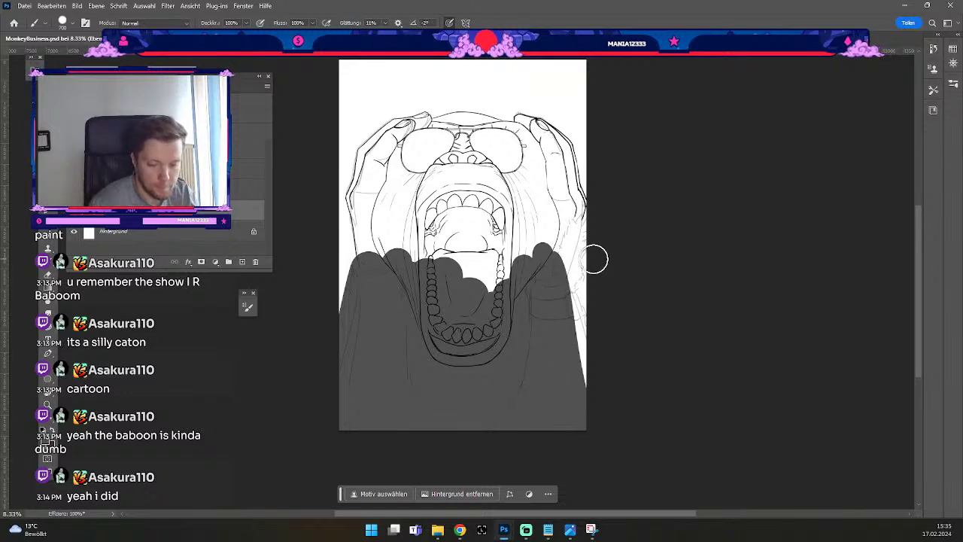
# Extend the grey base up over the mouth, cheeks, snout and lower parts of the sunglasses.
pyautogui.hotkey('ctrl', '+')
pyautogui.press('space')
pyautogui.moveTo(530, 185); pyautogui.dragTo(585, 251)
pyautogui.moveTo(407, 284)
pyautogui.mouseDown()
pyautogui.moveTo(373, 242)
pyautogui.moveTo(388, 361)
pyautogui.moveTo(373, 247)
pyautogui.moveTo(385, 355)
pyautogui.moveTo(411, 213)
pyautogui.moveTo(399, 284)
pyautogui.moveTo(396, 229)
pyautogui.moveTo(426, 327)
pyautogui.moveTo(438, 197)
pyautogui.moveTo(454, 344)
pyautogui.moveTo(472, 233)
pyautogui.moveTo(490, 314)
pyautogui.moveTo(498, 183)
pyautogui.moveTo(530, 414)
pyautogui.moveTo(519, 179)
pyautogui.moveTo(560, 422)
pyautogui.moveTo(547, 183)
pyautogui.moveTo(581, 409)
pyautogui.moveTo(566, 187)
pyautogui.moveTo(610, 372)
pyautogui.moveTo(627, 276)
pyautogui.moveTo(607, 163)
pyautogui.moveTo(637, 290)
pyautogui.moveTo(637, 365)
pyautogui.moveTo(610, 200)
pyautogui.moveTo(648, 417)
pyautogui.moveTo(668, 281)
pyautogui.moveTo(689, 409)
pyautogui.moveTo(666, 342)
pyautogui.moveTo(703, 503)
pyautogui.moveTo(652, 168)
pyautogui.moveTo(583, 151)
pyautogui.moveTo(540, 157)
pyautogui.moveTo(456, 183)
pyautogui.moveTo(411, 233)
pyautogui.moveTo(393, 205)
pyautogui.moveTo(378, 220)
pyautogui.moveTo(370, 214)
pyautogui.moveTo(362, 180)
pyautogui.moveTo(355, 265)
pyautogui.mouseUp()
# Fill the wrist and palm of the left-hand raised hand with grey, edging the outer contour with a smaller brush.
pyautogui.press('odiaeresis')
pyautogui.press('odiaeresis')
pyautogui.press('odiaeresis')
pyautogui.press('odiaeresis')
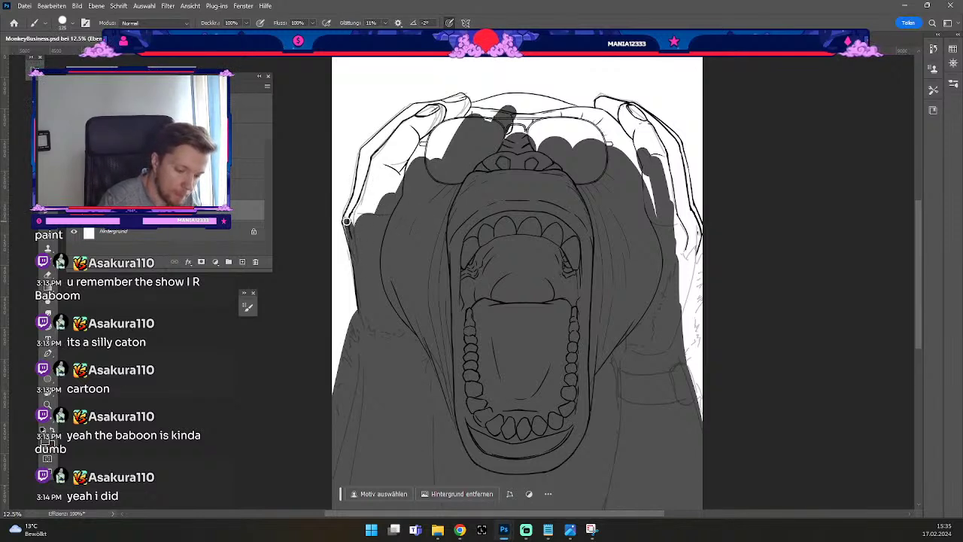
pyautogui.moveTo(346, 223)
pyautogui.mouseDown()
pyautogui.moveTo(365, 163)
pyautogui.moveTo(358, 212)
pyautogui.moveTo(366, 202)
pyautogui.mouseUp()
pyautogui.press('#')
pyautogui.press('#')
pyautogui.press('#')
pyautogui.press('#')
pyautogui.press('#')
pyautogui.press('#')
pyautogui.press('#')
pyautogui.press('#')
pyautogui.moveTo(391, 147)
pyautogui.mouseDown()
pyautogui.moveTo(370, 207)
pyautogui.moveTo(393, 196)
pyautogui.moveTo(378, 194)
pyautogui.mouseUp()
# Carry the grey fill along the left-hand hand's outer contour into its fingers and the neighbouring sunglasses lens.
pyautogui.press('odiaeresis')
pyautogui.press('odiaeresis')
pyautogui.press('odiaeresis')
pyautogui.press('odiaeresis')
pyautogui.press('odiaeresis')
pyautogui.press('odiaeresis')
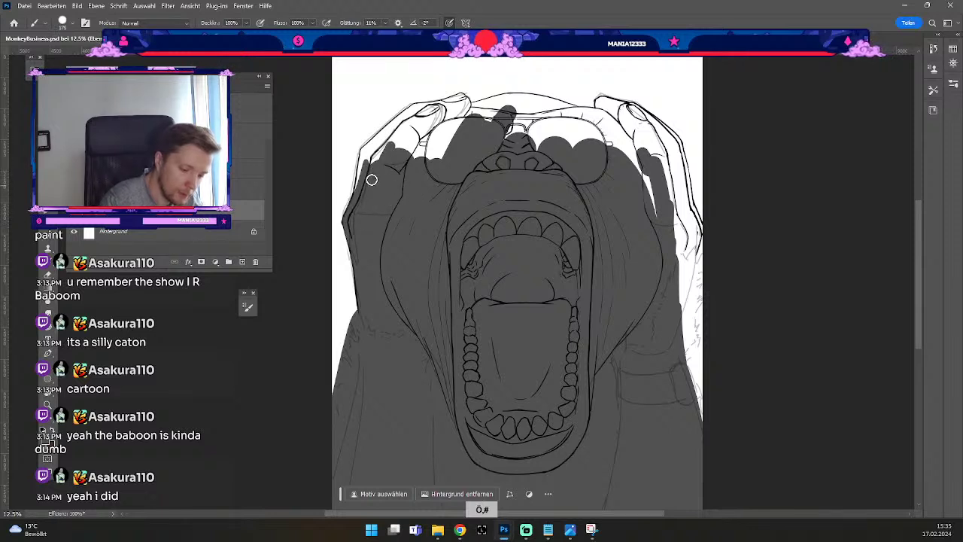
pyautogui.moveTo(393, 117)
pyautogui.mouseDown()
pyautogui.moveTo(370, 160)
pyautogui.moveTo(362, 151)
pyautogui.moveTo(360, 170)
pyautogui.mouseUp()
pyautogui.press('#')
pyautogui.press('#')
pyautogui.press('#')
pyautogui.press('#')
pyautogui.press('#')
pyautogui.press('#')
pyautogui.press('#')
pyautogui.moveTo(443, 142)
pyautogui.mouseDown()
pyautogui.moveTo(405, 159)
pyautogui.moveTo(406, 136)
pyautogui.moveTo(397, 141)
pyautogui.moveTo(405, 128)
pyautogui.moveTo(367, 162)
pyautogui.moveTo(394, 129)
pyautogui.moveTo(364, 148)
pyautogui.moveTo(390, 128)
pyautogui.moveTo(364, 158)
pyautogui.moveTo(399, 121)
pyautogui.mouseUp()
# Fill the fingertips of the left-hand raised hand with grey using a fine brush.
pyautogui.press('odiaeresis')
pyautogui.press('odiaeresis')
pyautogui.press('odiaeresis')
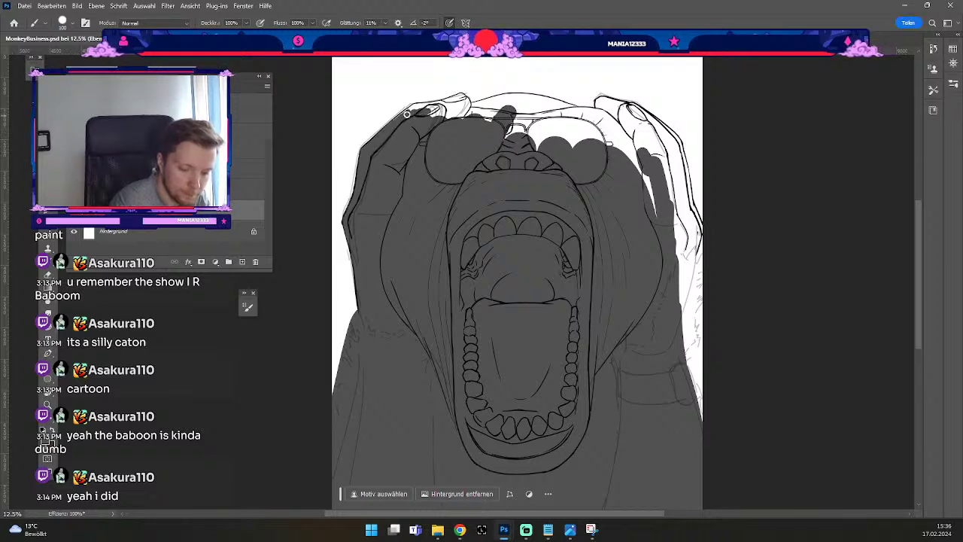
pyautogui.moveTo(417, 107); pyautogui.dragTo(423, 107)
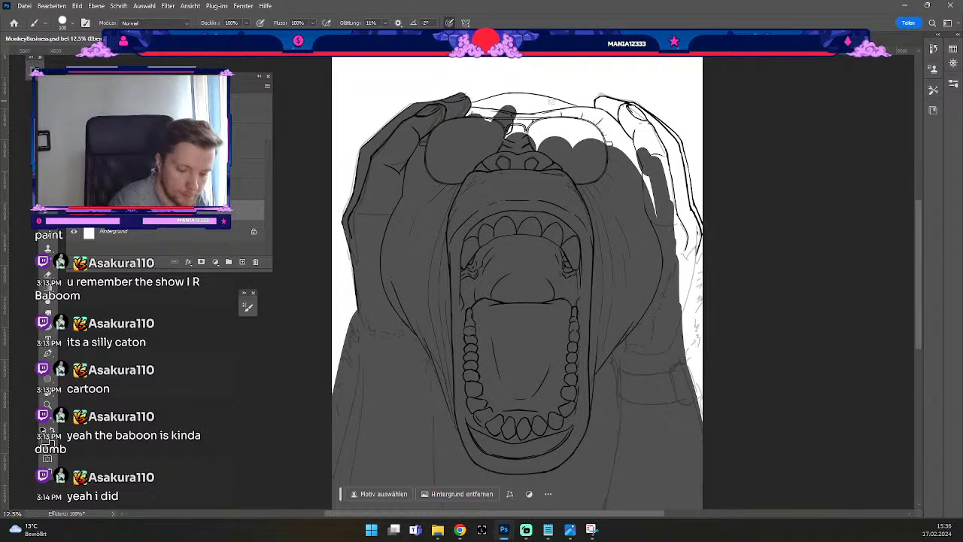
# Fill the nose bridge and the left half of the forehead with grey using an enlarged brush.
pyautogui.press(']')
pyautogui.press(']')
pyautogui.press(']')
pyautogui.press(']')
pyautogui.press(']')
pyautogui.moveTo(467, 111)
pyautogui.mouseDown()
pyautogui.moveTo(505, 100)
pyautogui.moveTo(538, 110)
pyautogui.moveTo(499, 126)
pyautogui.moveTo(536, 119)
pyautogui.moveTo(506, 101)
pyautogui.mouseUp()
# Continue the grey fill along the top contour of the head to the right-hand fingertips.
pyautogui.press('#')
pyautogui.press('#')
pyautogui.press('#')
pyautogui.press('#')
pyautogui.press('#')
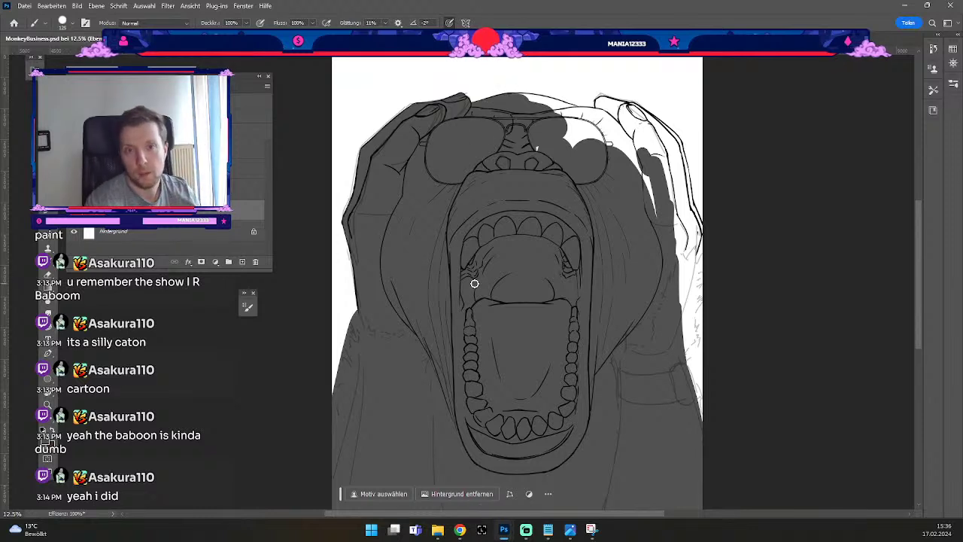
pyautogui.press('b')
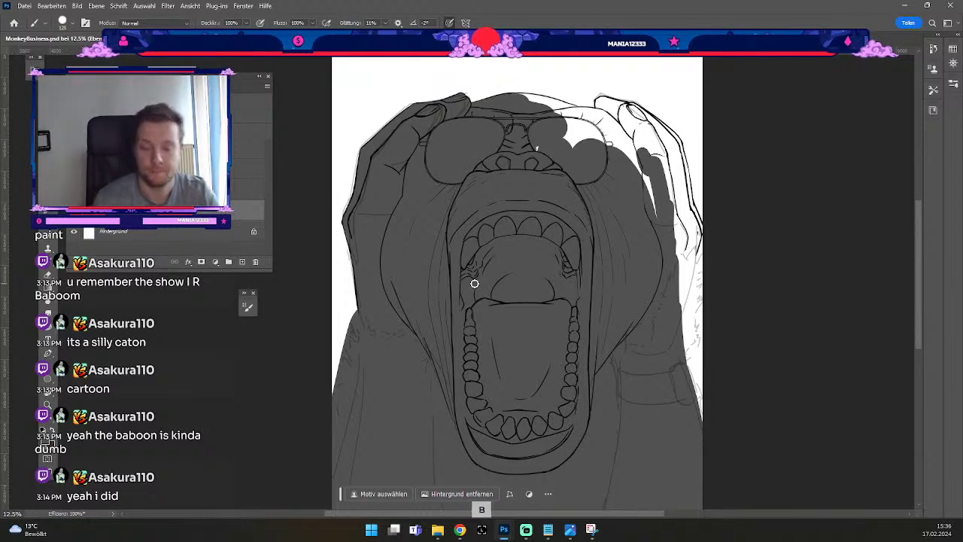
pyautogui.moveTo(524, 100)
pyautogui.mouseDown()
pyautogui.moveTo(501, 100)
pyautogui.moveTo(581, 111)
pyautogui.mouseUp()
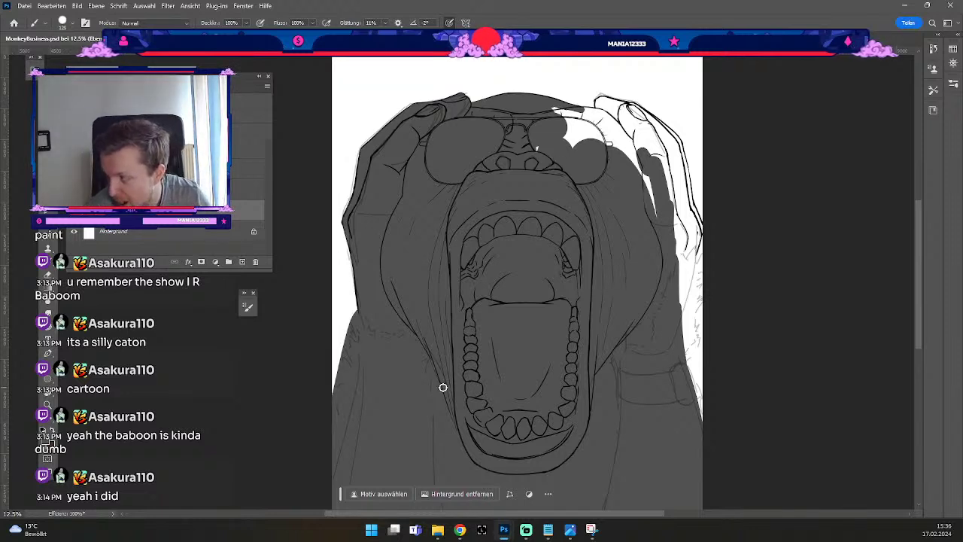
# Fill the right-hand sunglasses lens, brow and the gap between the temple and the raised hand with grey.
pyautogui.press('b')
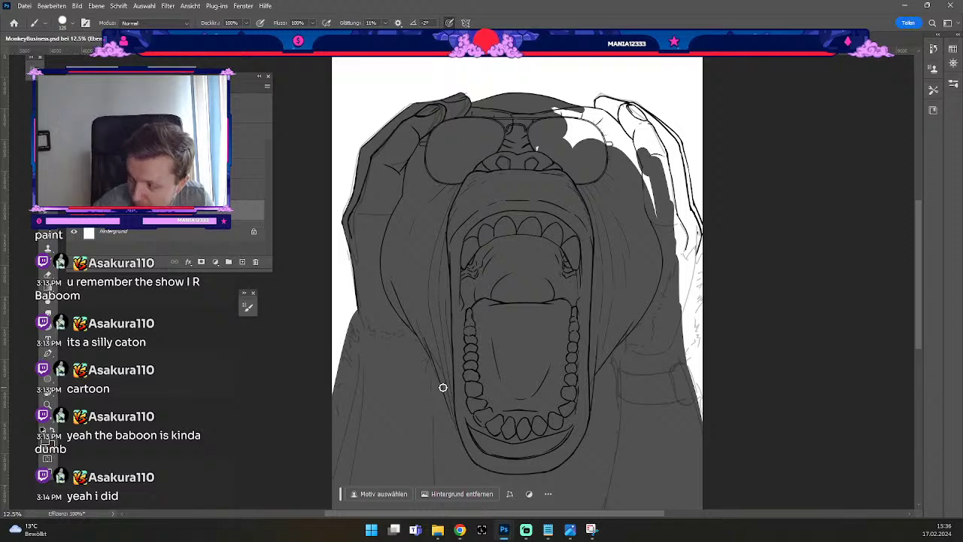
pyautogui.press('#')
pyautogui.press('#')
pyautogui.press('#')
pyautogui.moveTo(557, 112)
pyautogui.mouseDown()
pyautogui.moveTo(605, 171)
pyautogui.moveTo(566, 107)
pyautogui.moveTo(613, 164)
pyautogui.moveTo(575, 112)
pyautogui.moveTo(610, 143)
pyautogui.moveTo(588, 112)
pyautogui.moveTo(604, 117)
pyautogui.moveTo(629, 164)
pyautogui.mouseUp()
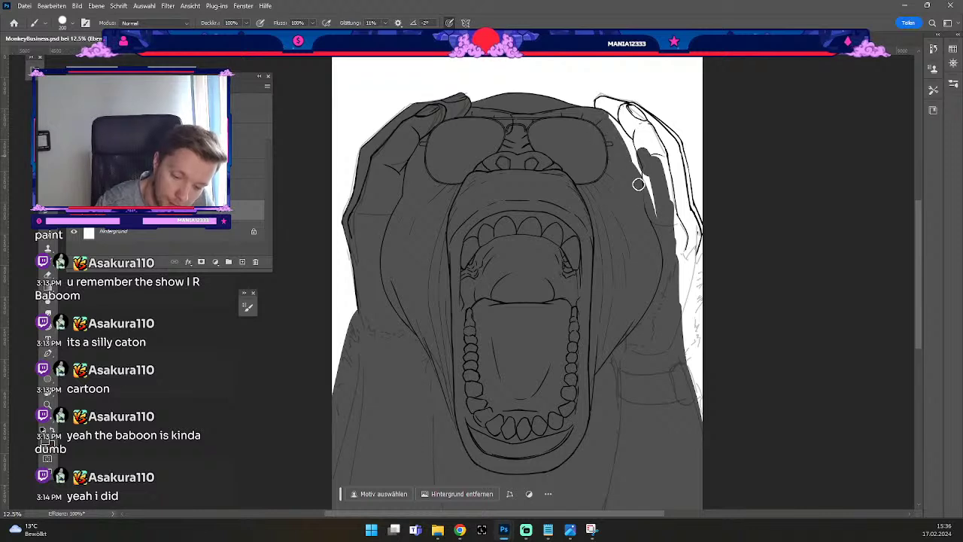
pyautogui.moveTo(621, 131); pyautogui.dragTo(653, 241)
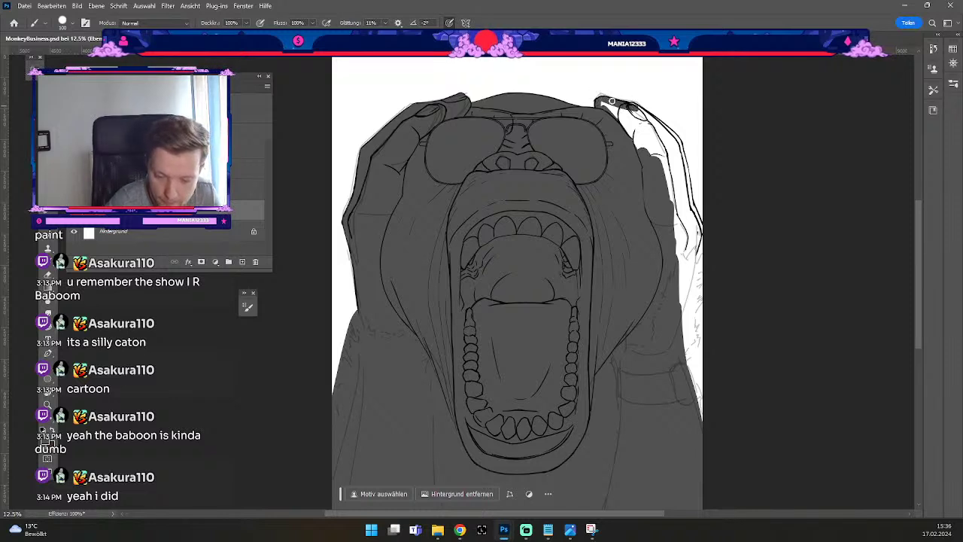
# Fill the fingers and back of the right-hand raised hand with grey up to its outer contour.
pyautogui.press('#')
pyautogui.press('#')
pyautogui.press('#')
pyautogui.press('#')
pyautogui.moveTo(608, 108)
pyautogui.mouseDown()
pyautogui.moveTo(629, 118)
pyautogui.moveTo(606, 101)
pyautogui.moveTo(636, 116)
pyautogui.moveTo(632, 108)
pyautogui.moveTo(667, 173)
pyautogui.moveTo(645, 167)
pyautogui.moveTo(653, 195)
pyautogui.moveTo(629, 124)
pyautogui.moveTo(666, 188)
pyautogui.moveTo(636, 114)
pyautogui.moveTo(663, 158)
pyautogui.mouseUp()
pyautogui.press('odiaeresis')
pyautogui.moveTo(633, 108)
pyautogui.mouseDown()
pyautogui.moveTo(657, 141)
pyautogui.moveTo(656, 123)
pyautogui.moveTo(682, 154)
pyautogui.moveTo(662, 137)
pyautogui.moveTo(677, 216)
pyautogui.moveTo(673, 142)
pyautogui.moveTo(688, 212)
pyautogui.mouseUp()
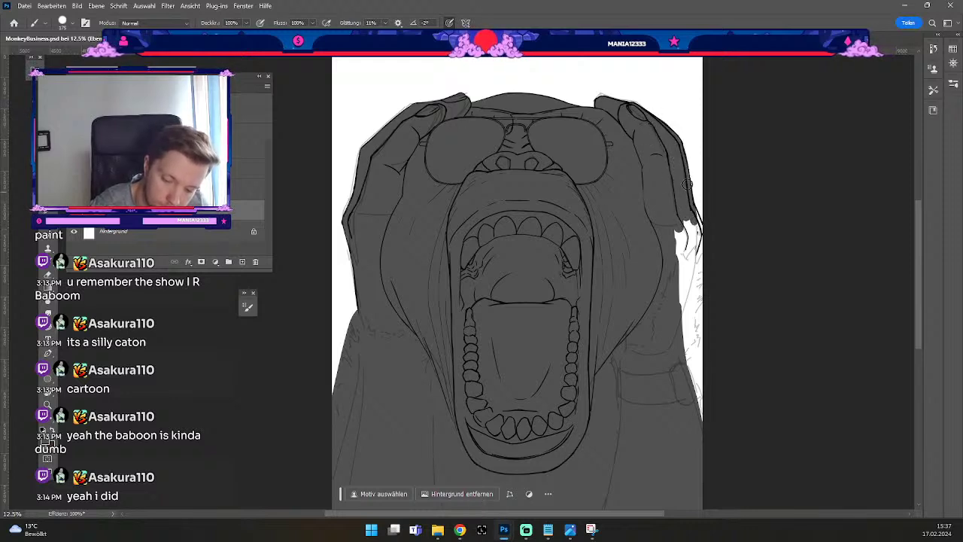
# Fill the right-hand wrist and forearm with grey out to the canvas edge, using a brush of up to 250 px.
pyautogui.press('odiaeresis')
pyautogui.press('odiaeresis')
pyautogui.press('#')
pyautogui.press('#')
pyautogui.press('#')
pyautogui.press('#')
pyautogui.moveTo(686, 268)
pyautogui.mouseDown()
pyautogui.moveTo(676, 338)
pyautogui.moveTo(677, 237)
pyautogui.moveTo(677, 386)
pyautogui.moveTo(679, 263)
pyautogui.moveTo(685, 217)
pyautogui.moveTo(679, 357)
pyautogui.moveTo(690, 214)
pyautogui.moveTo(705, 261)
pyautogui.moveTo(688, 208)
pyautogui.moveTo(706, 289)
pyautogui.moveTo(703, 248)
pyautogui.moveTo(688, 444)
pyautogui.moveTo(701, 329)
pyautogui.mouseUp()
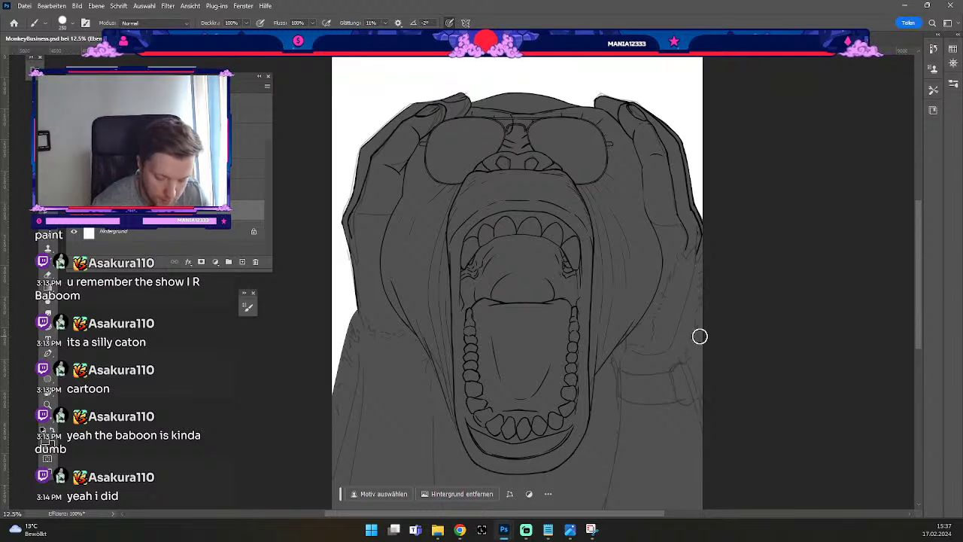
# Lighten the grey base silhouette slightly with a Hue/Saturation adjustment.
pyautogui.hotkey('ctrl', '-')
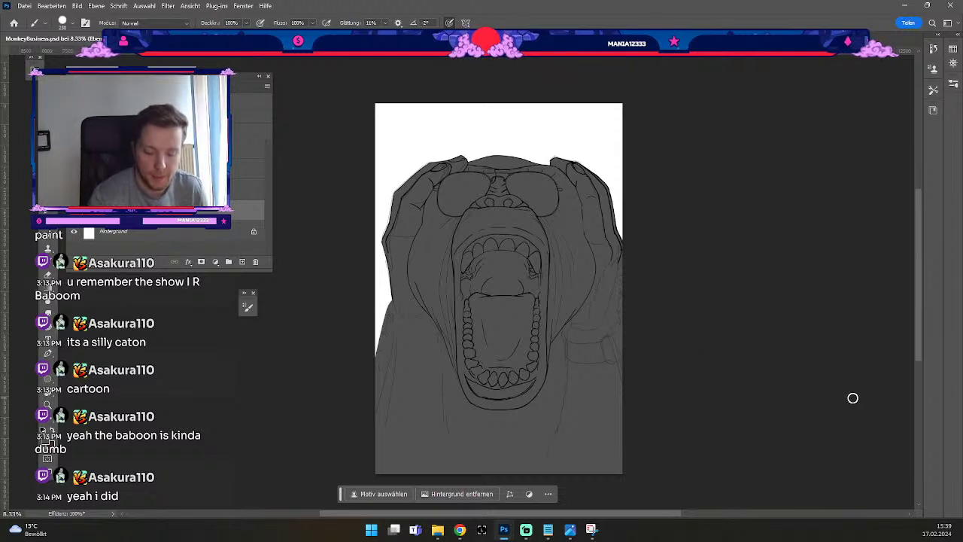
pyautogui.hotkey('ctrl', 'u')
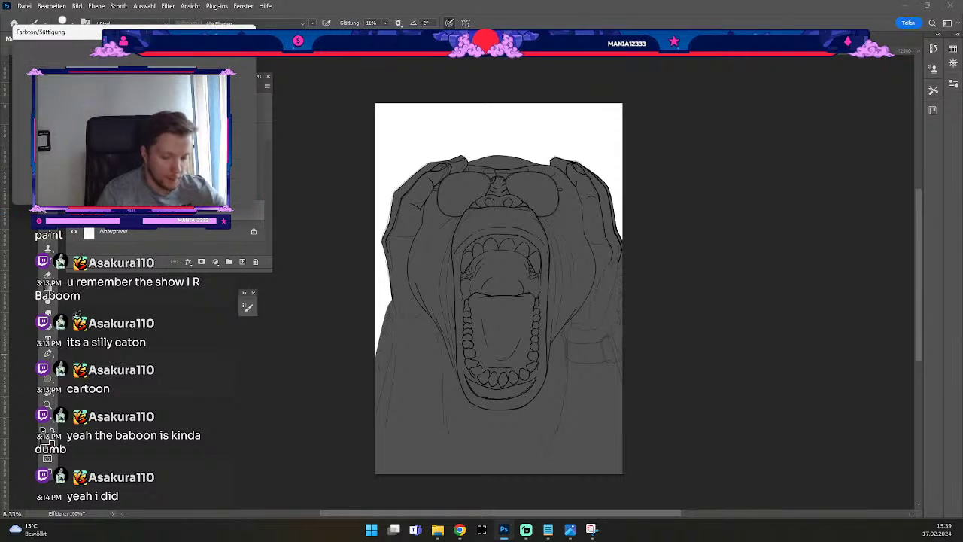
pyautogui.click(24, 171)
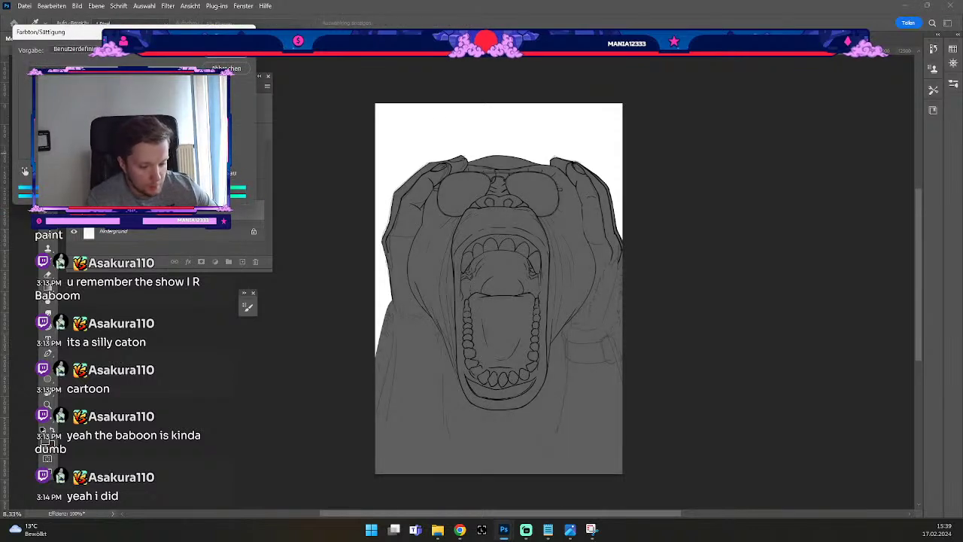
pyautogui.press('Return')
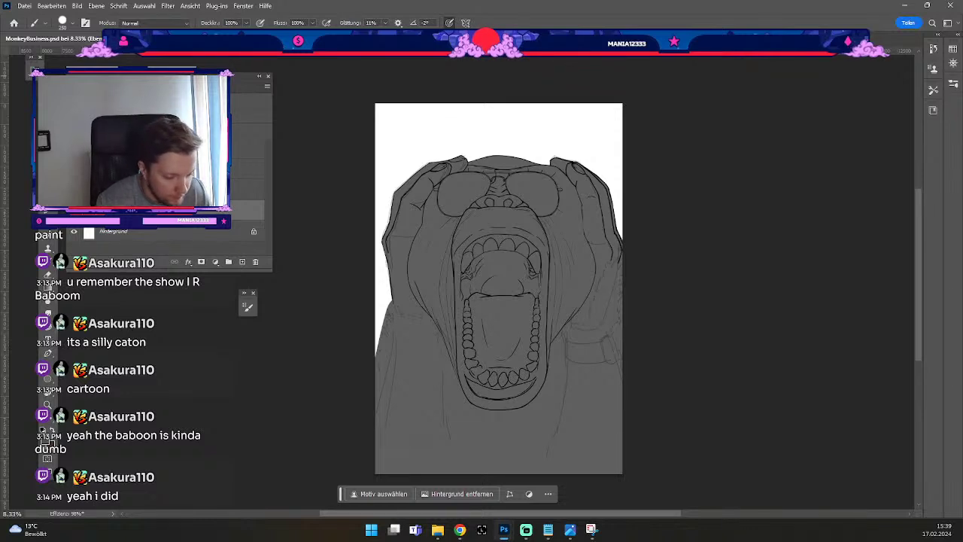
# Add a new layer above the grey base layer and shrink the brush for fine sketching, undoing the last change.
pyautogui.click(150, 191)
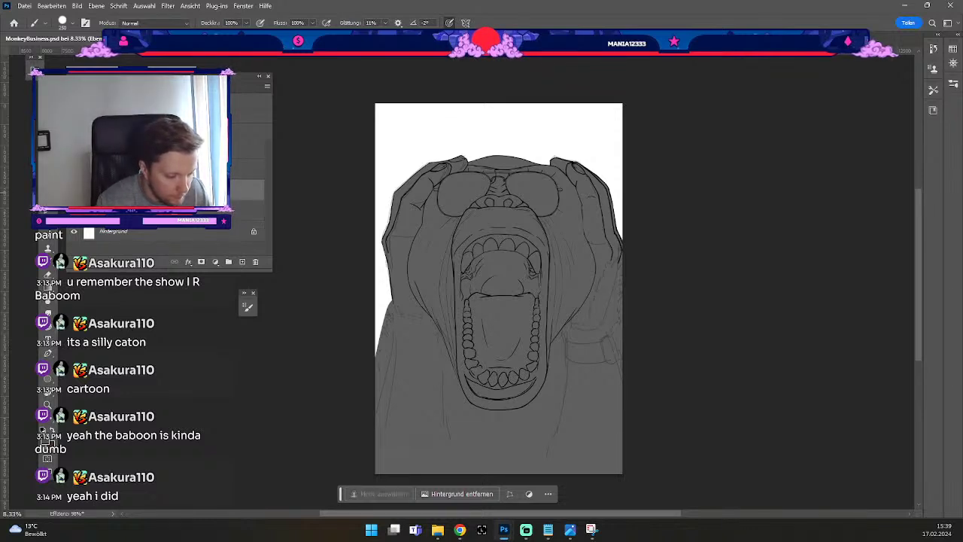
pyautogui.click(243, 262)
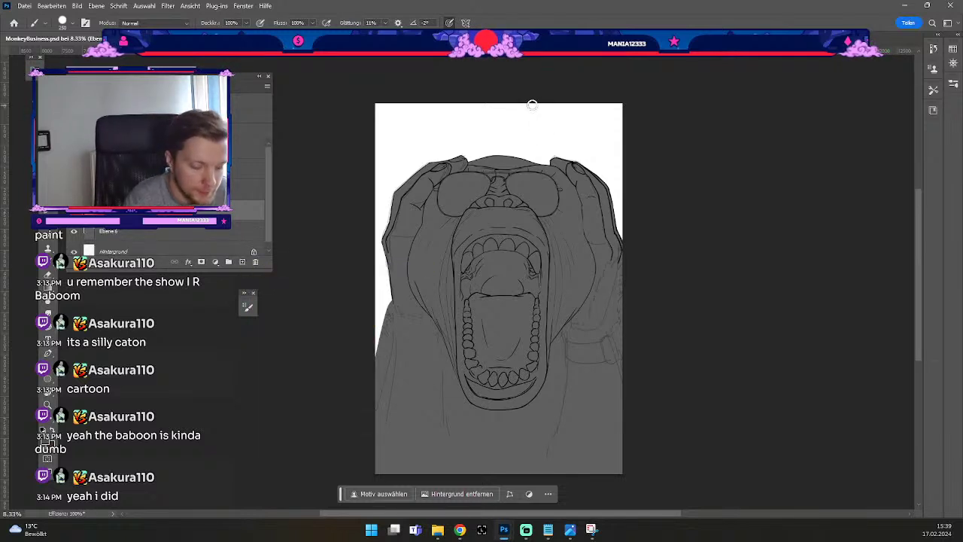
pyautogui.press('b')
pyautogui.press('odiaeresis')
pyautogui.press('odiaeresis')
pyautogui.press('odiaeresis')
pyautogui.press('odiaeresis')
pyautogui.press('odiaeresis')
pyautogui.press('odiaeresis')
pyautogui.press('odiaeresis')
pyautogui.press('#')
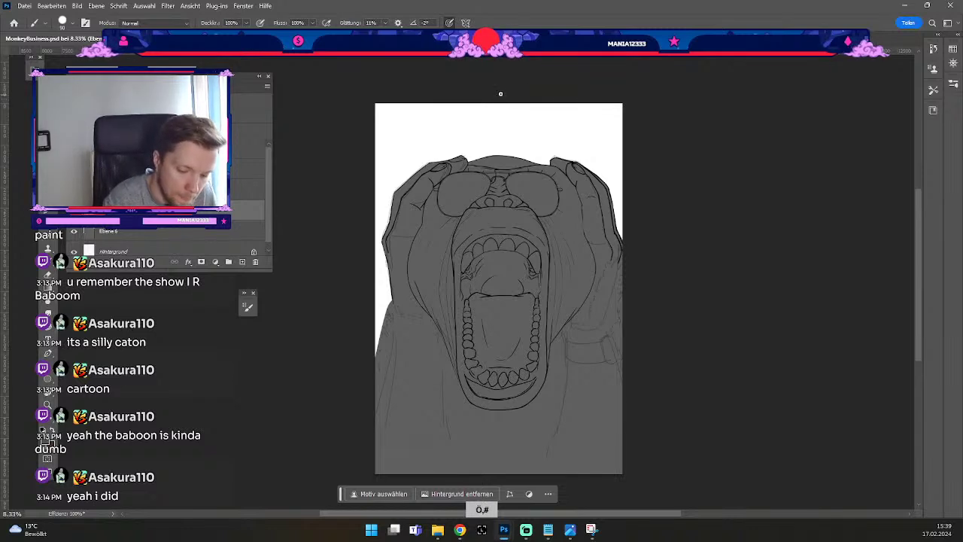
pyautogui.hotkey('ctrl', 'z')
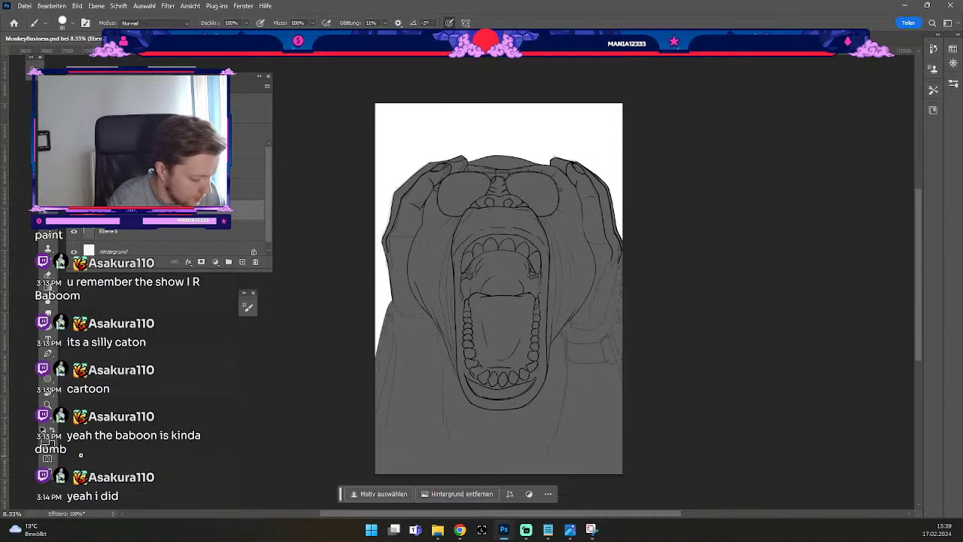
# Set the paint colour to black and sketch a downward arrow with a small doodle beside it at the canvas's upper edge.
pyautogui.click(47, 442)
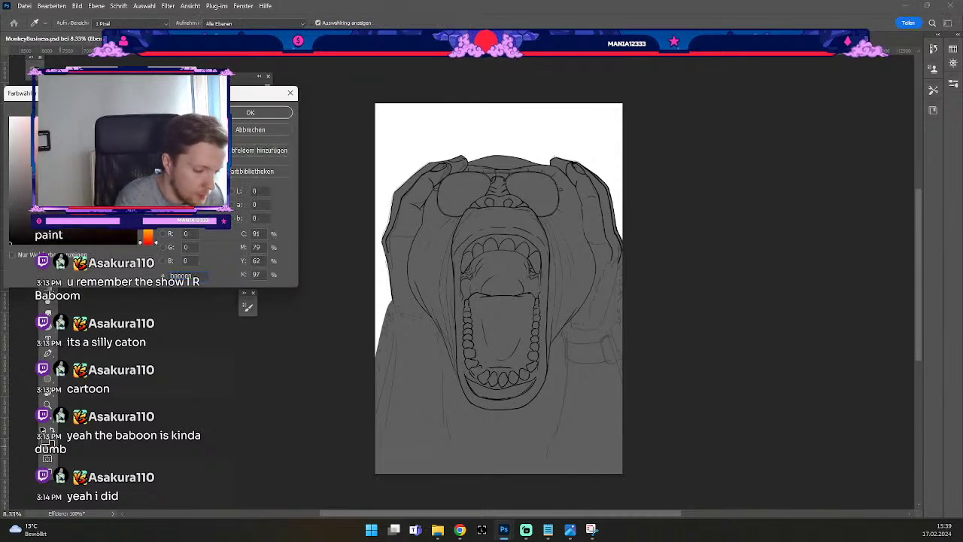
pyautogui.click(263, 106)
pyautogui.press('b')
pyautogui.press('odiaeresis')
pyautogui.press('#')
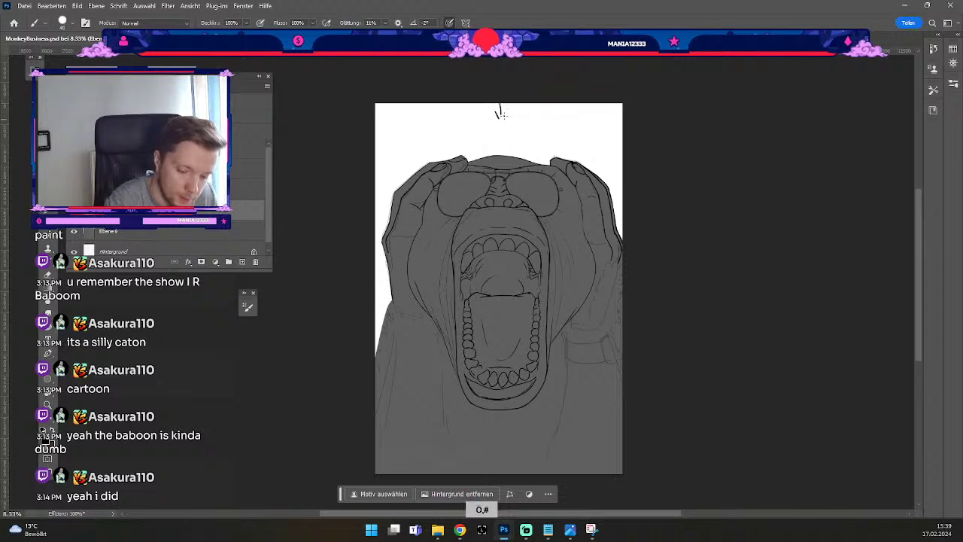
pyautogui.moveTo(497, 113); pyautogui.dragTo(506, 110)
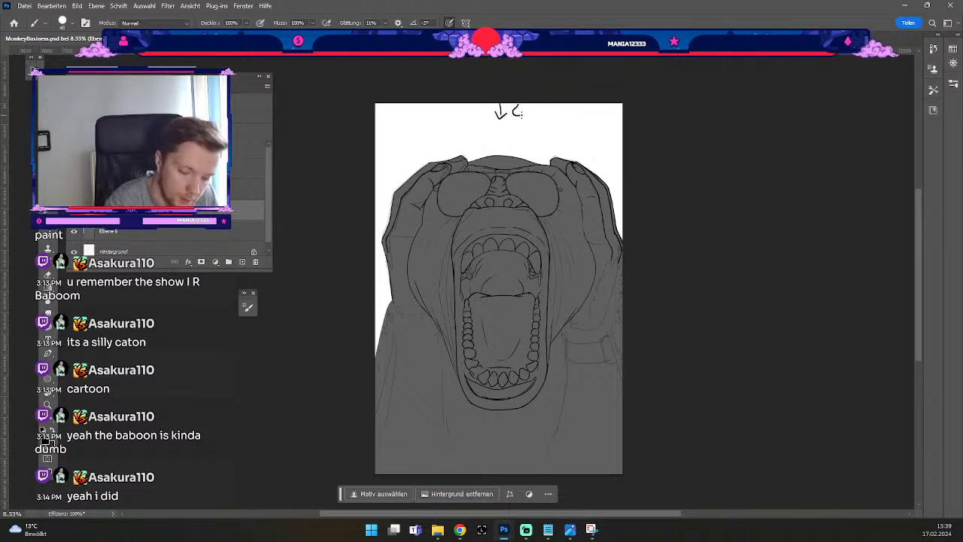
pyautogui.moveTo(523, 106); pyautogui.dragTo(524, 121)
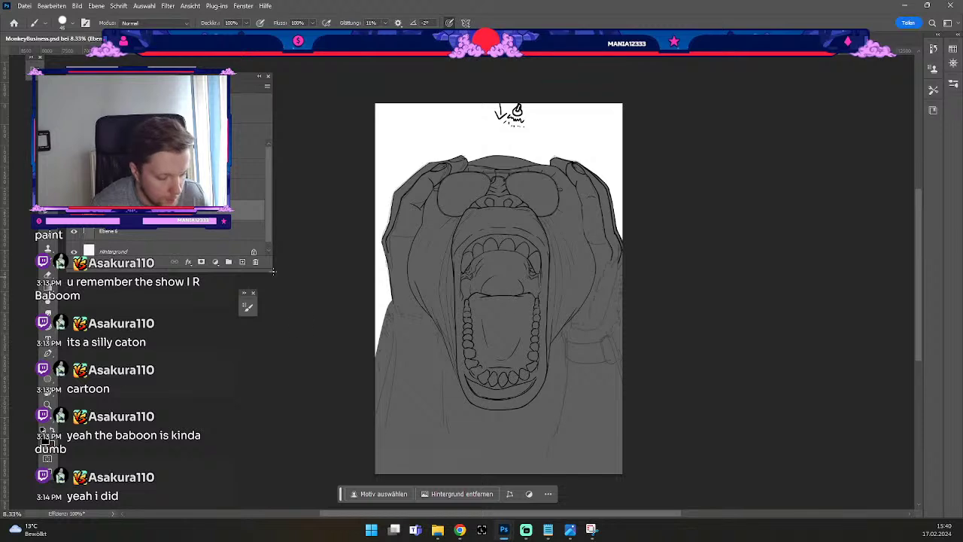
# Fill the round shape of the doodle above the head with yellow on a new layer beneath it, using a 125 px brush.
pyautogui.click(242, 261)
pyautogui.click(192, 231)
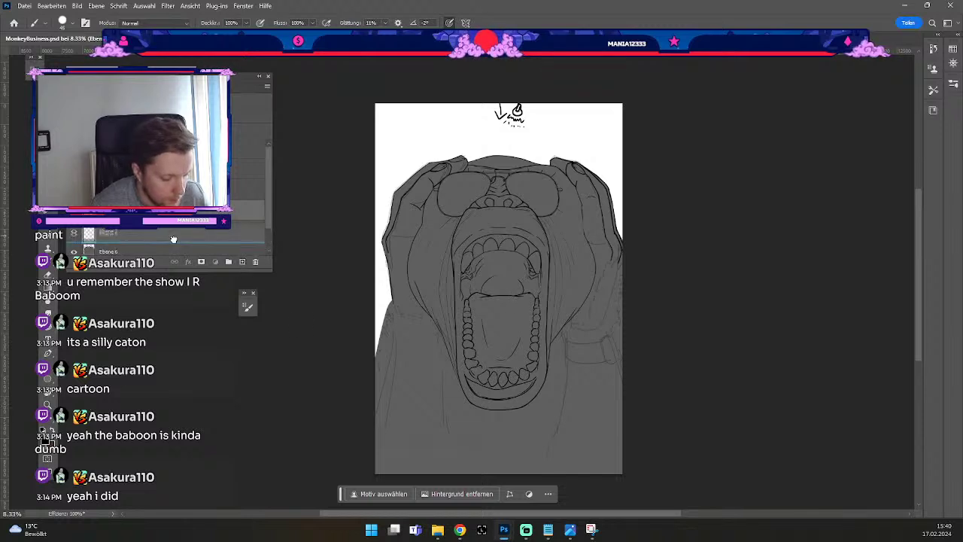
pyautogui.click(46, 440)
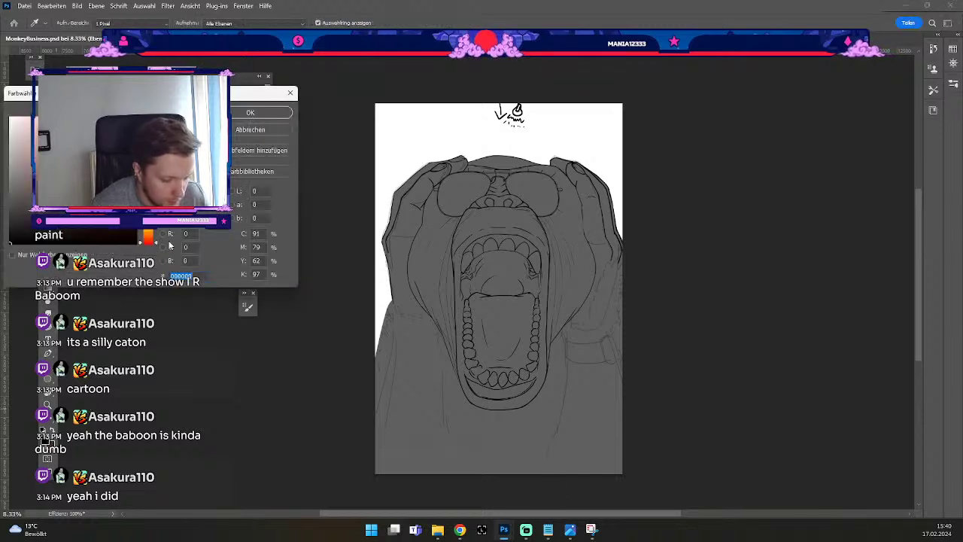
pyautogui.write('f4e647')
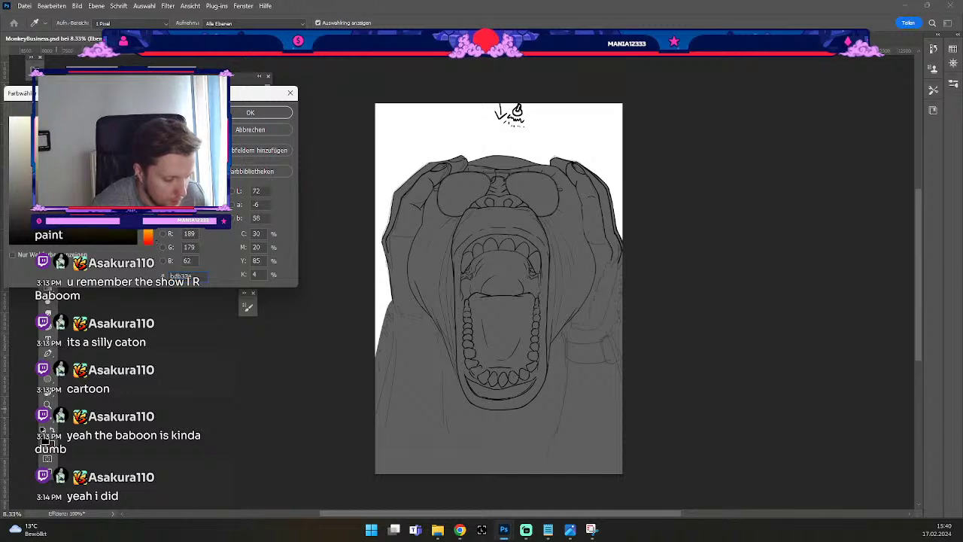
pyautogui.click(237, 114)
pyautogui.press('b')
pyautogui.press('#')
pyautogui.press('#')
pyautogui.press('#')
pyautogui.press('#')
pyautogui.press('#')
pyautogui.press('#')
pyautogui.press('#')
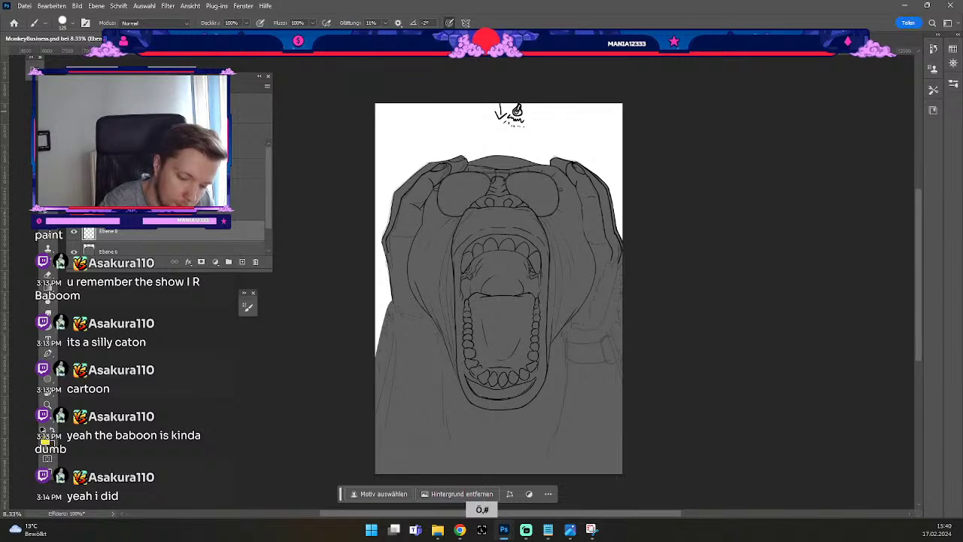
pyautogui.click(517, 112)
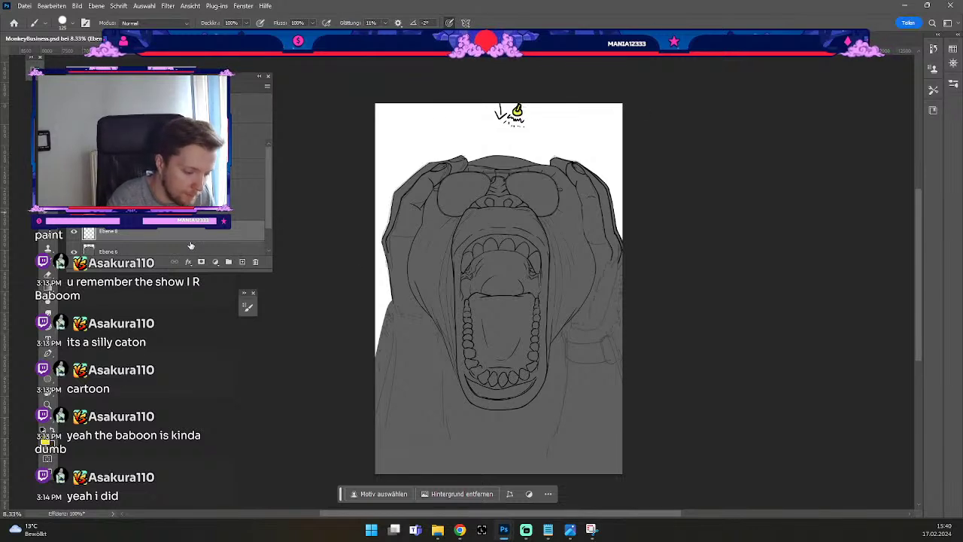
# Add a new layer directly above the grey base layer, set the paint colour to black (000000) and shrink the brush.
pyautogui.click(241, 262)
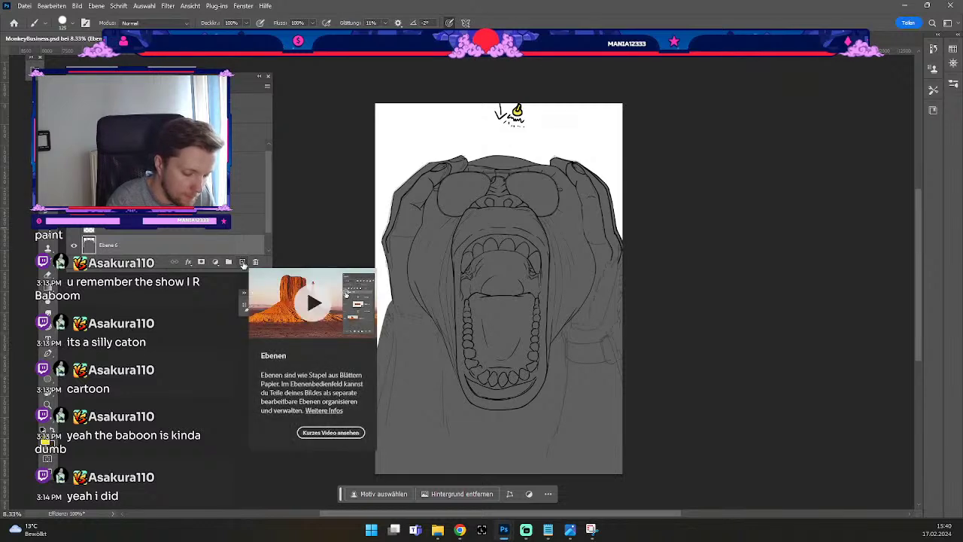
pyautogui.press('b')
pyautogui.click(45, 442)
pyautogui.write('000000')
pyautogui.press('Return')
pyautogui.press('b')
pyautogui.press('odiaeresis')
pyautogui.press('odiaeresis')
pyautogui.press('odiaeresis')
pyautogui.press('odiaeresis')
pyautogui.press('odiaeresis')
pyautogui.press('odiaeresis')
pyautogui.press('odiaeresis')
pyautogui.press('odiaeresis')
pyautogui.press('odiaeresis')
pyautogui.press('odiaeresis')
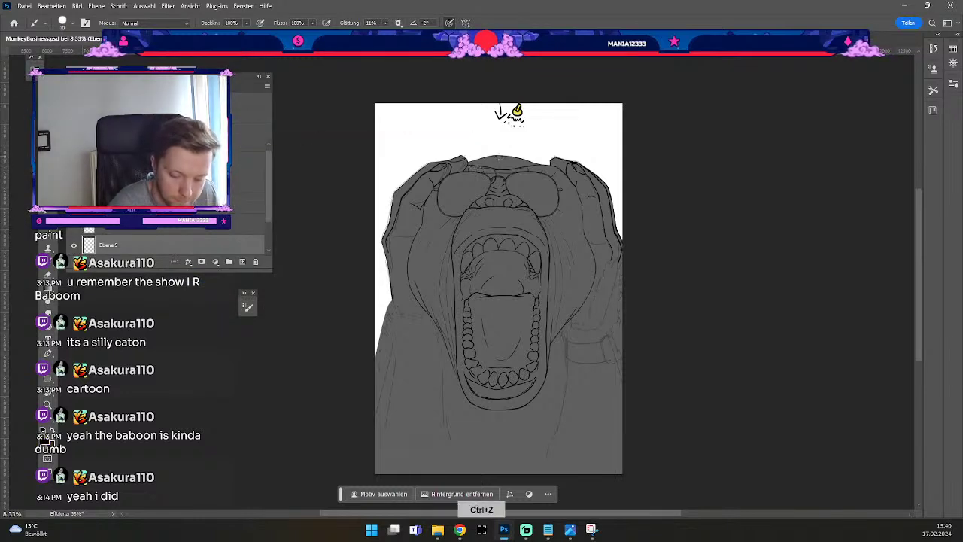
# Sketch thin black lines along the brow above the left-hand lens and nose bridge, undoing misplaced strokes.
pyautogui.hotkey('ctrl', '+')
pyautogui.moveTo(553, 163); pyautogui.dragTo(566, 216)
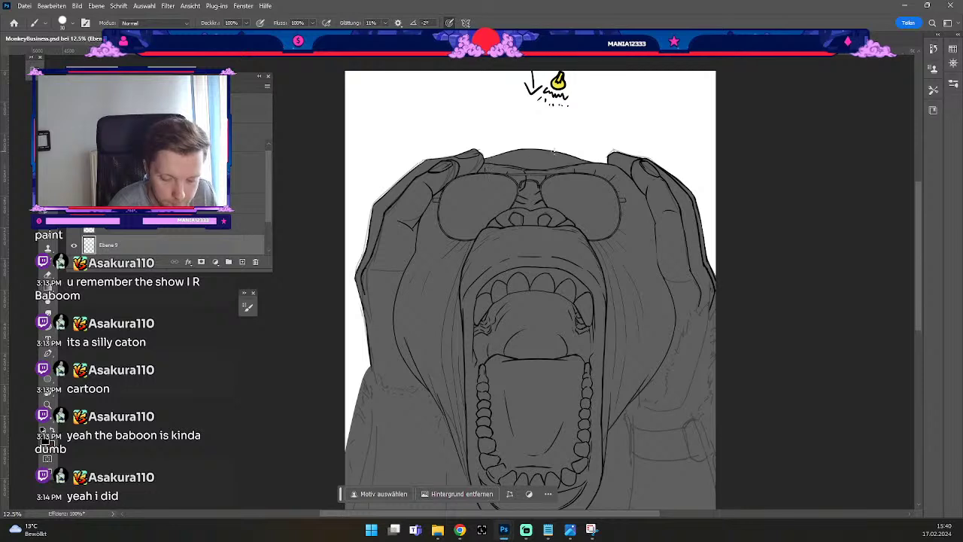
pyautogui.hotkey('ctrl', 'z')
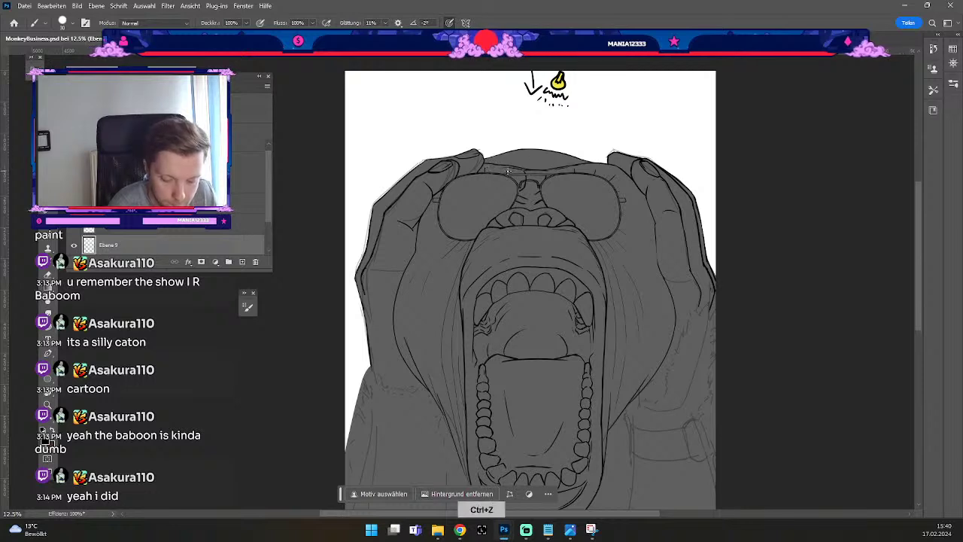
pyautogui.hotkey('ctrl', 'z')
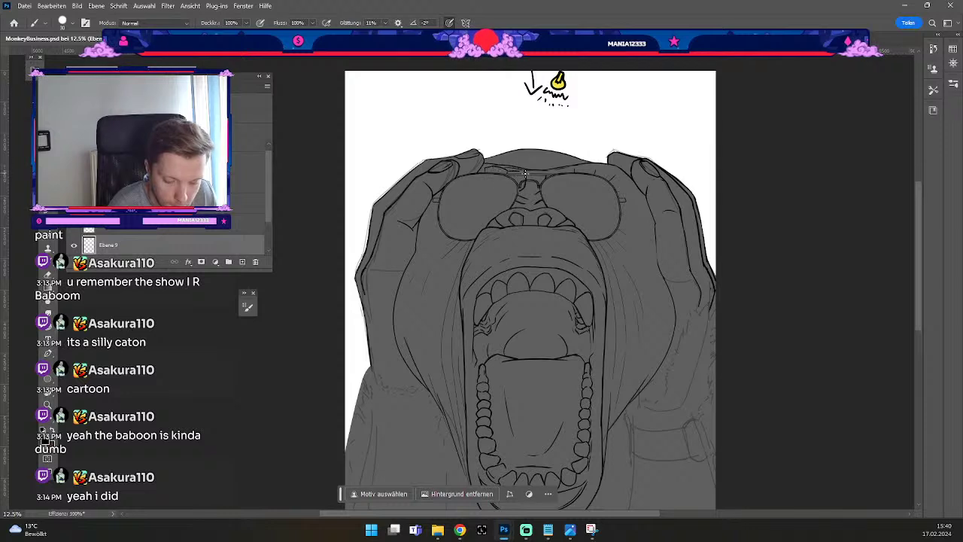
pyautogui.hotkey('ctrl', 'z')
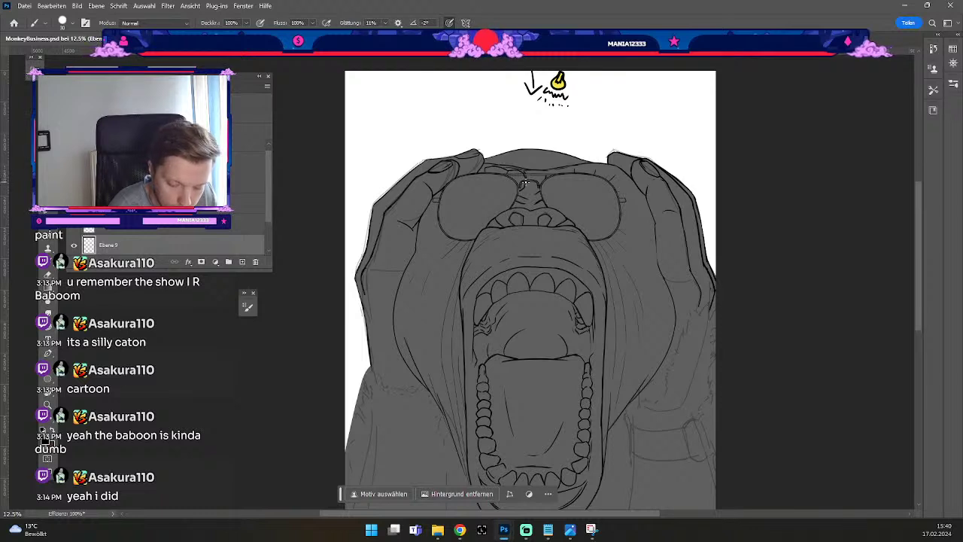
pyautogui.hotkey('ctrl', 'z')
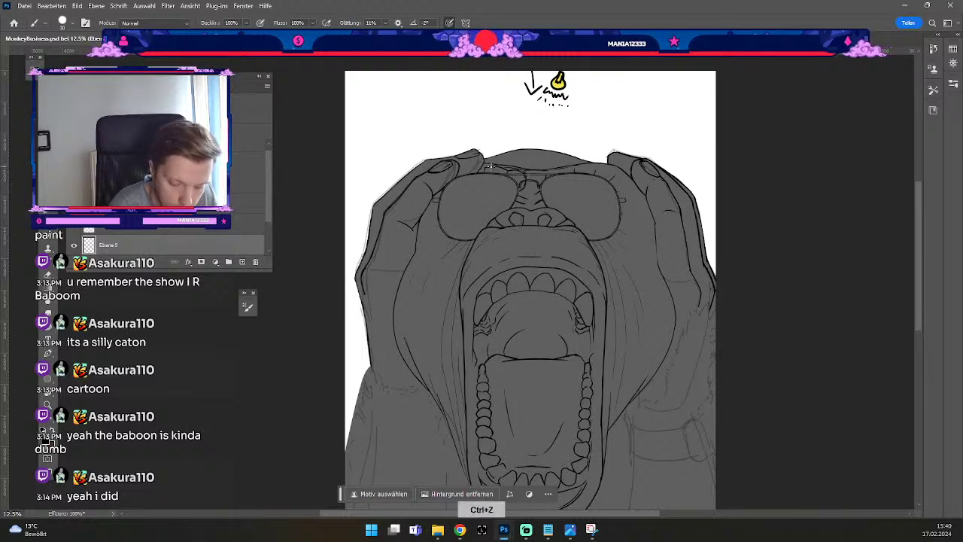
# Erase and redraw the brow line from the left-hand fingers across to the sunglasses bridge.
pyautogui.press('e')
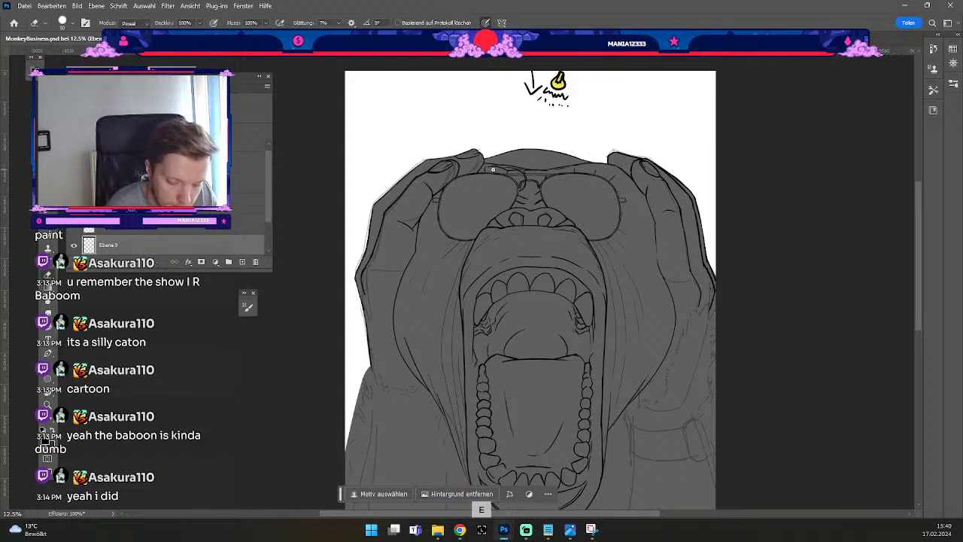
pyautogui.press('b')
pyautogui.hotkey('ctrl', 'z')
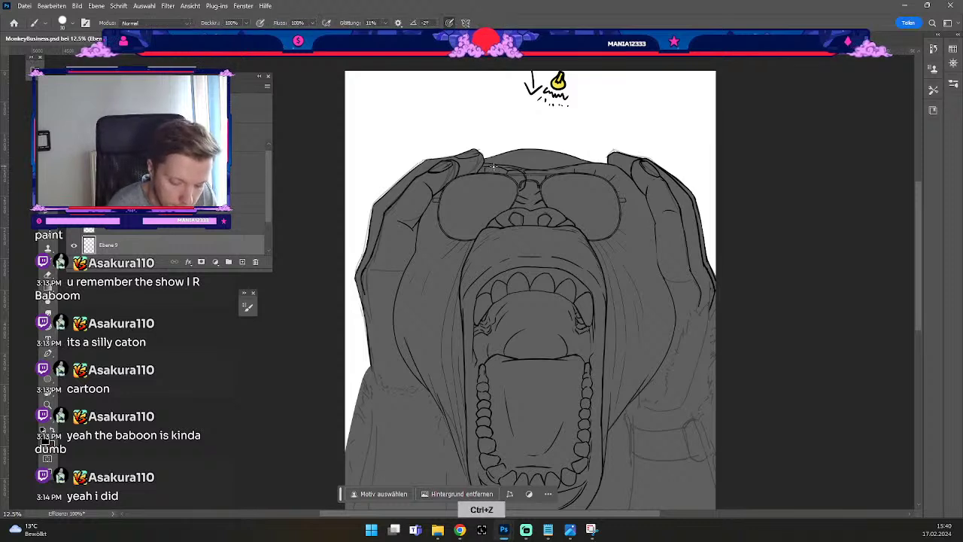
pyautogui.press('e')
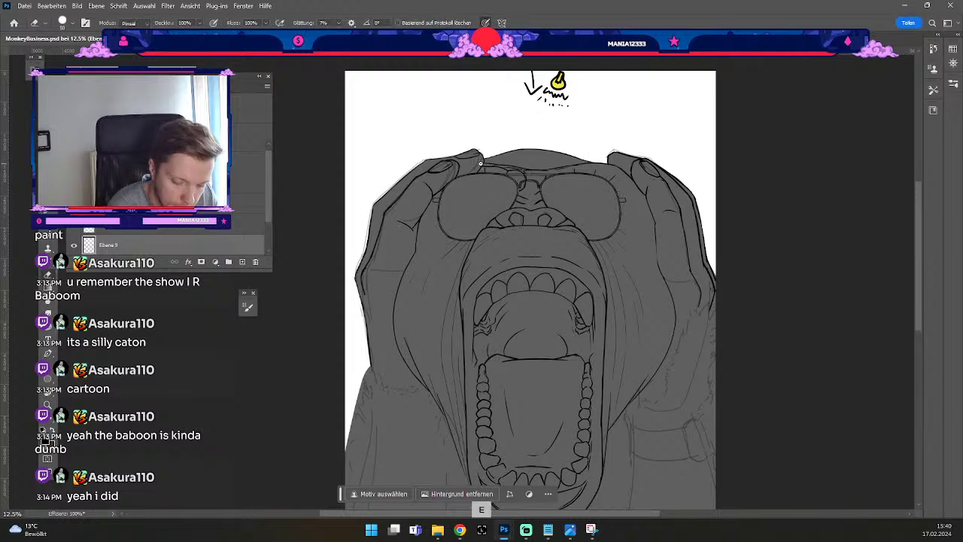
pyautogui.press('b')
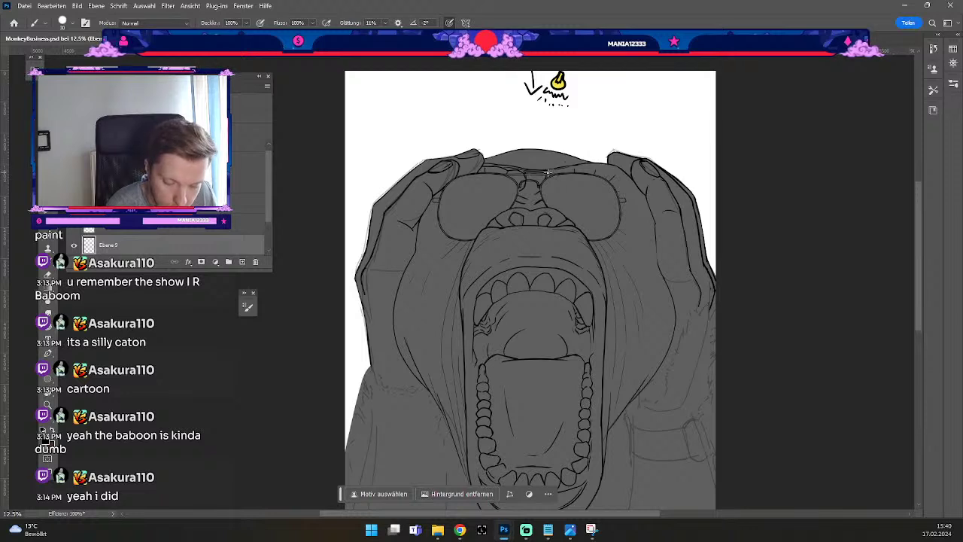
pyautogui.hotkey('ctrl', 'z')
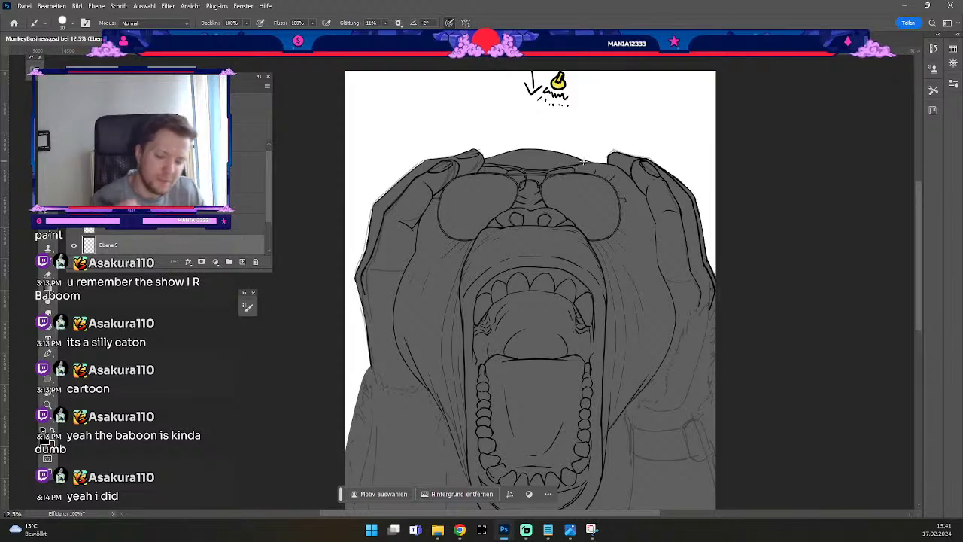
# Extend the black brow line above the right-hand lens towards the raised hand, undoing misplaced strokes.
pyautogui.press('b')
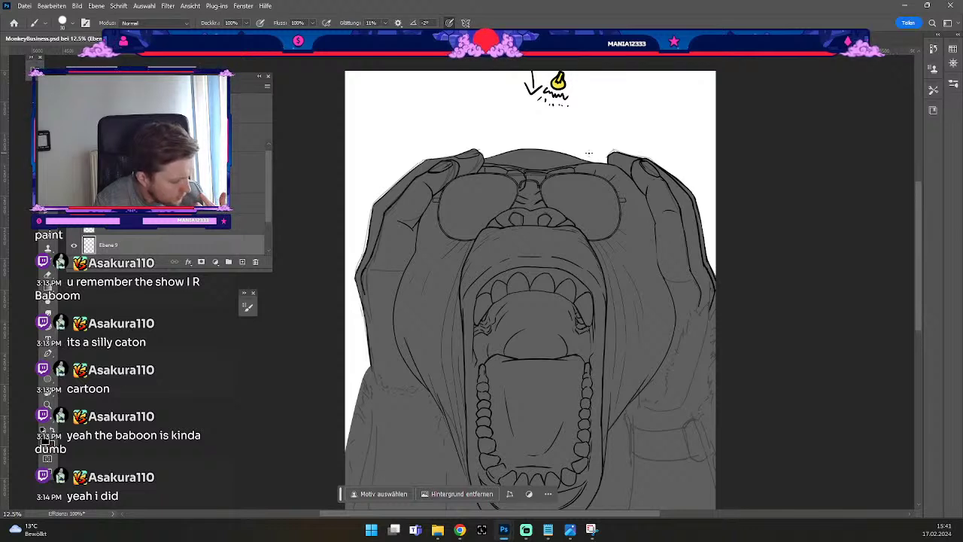
pyautogui.press('b')
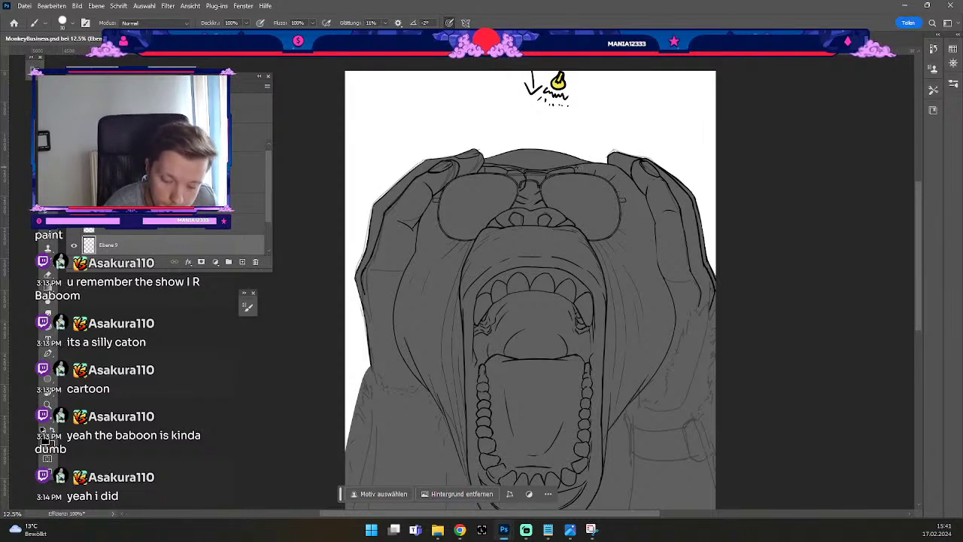
pyautogui.hotkey('ctrl', 'z')
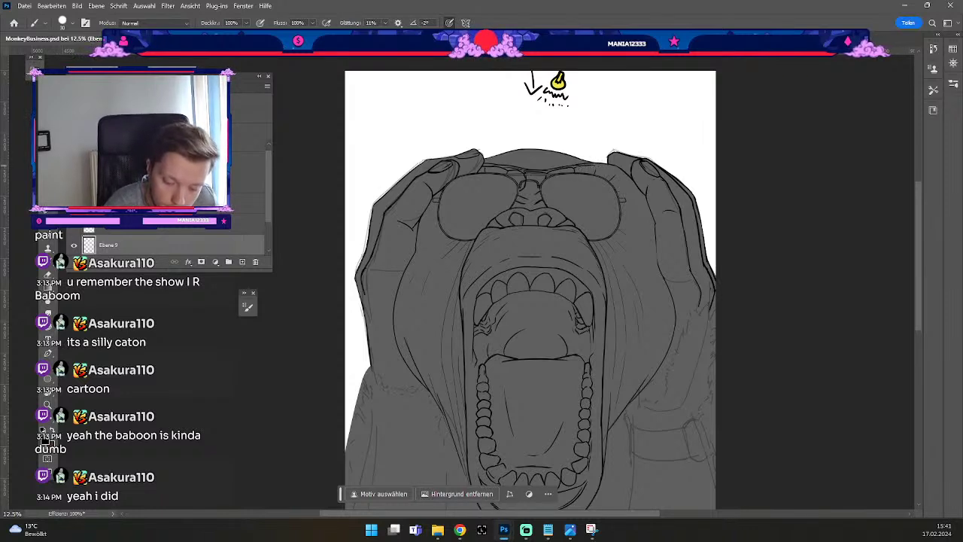
pyautogui.hotkey('ctrl', 'z')
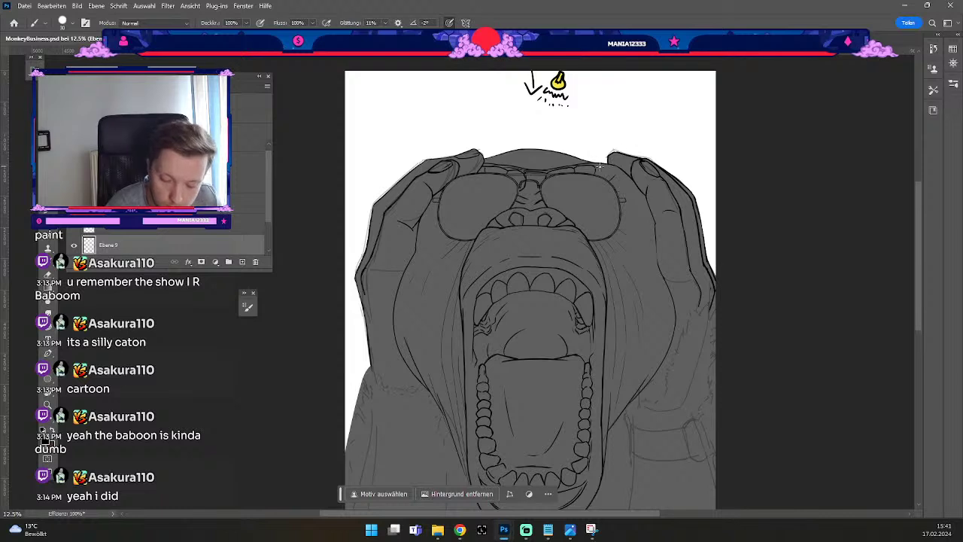
pyautogui.press('e')
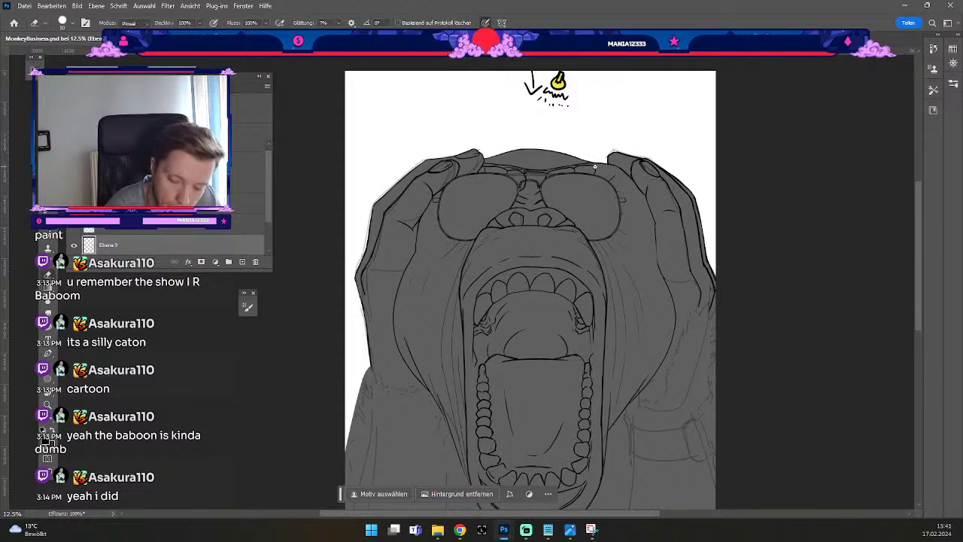
pyautogui.press('b')
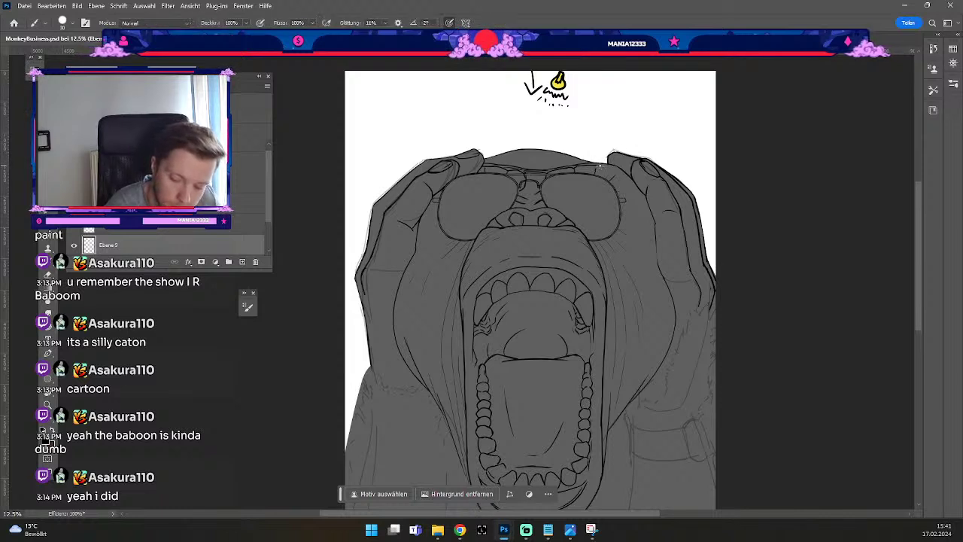
pyautogui.hotkey('ctrl', 'z')
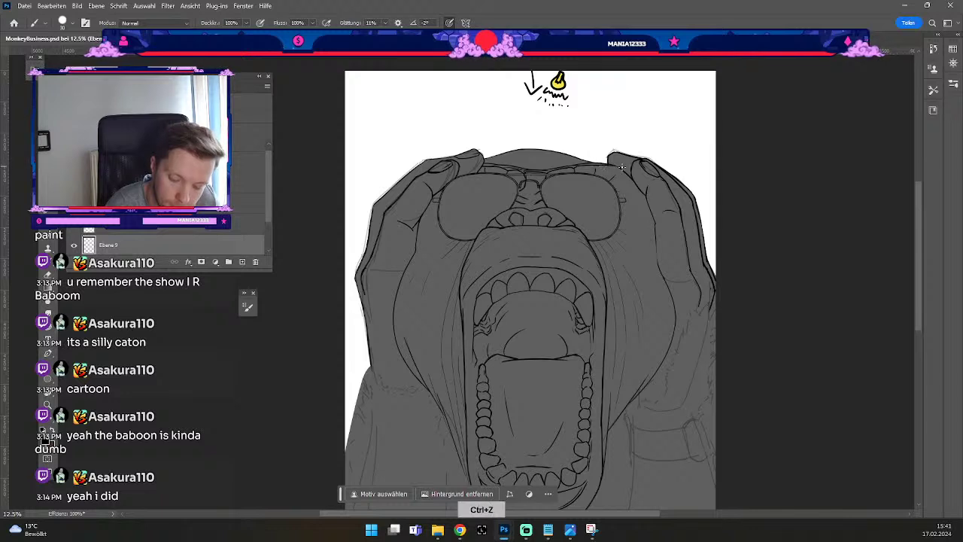
pyautogui.hotkey('ctrl', 'z')
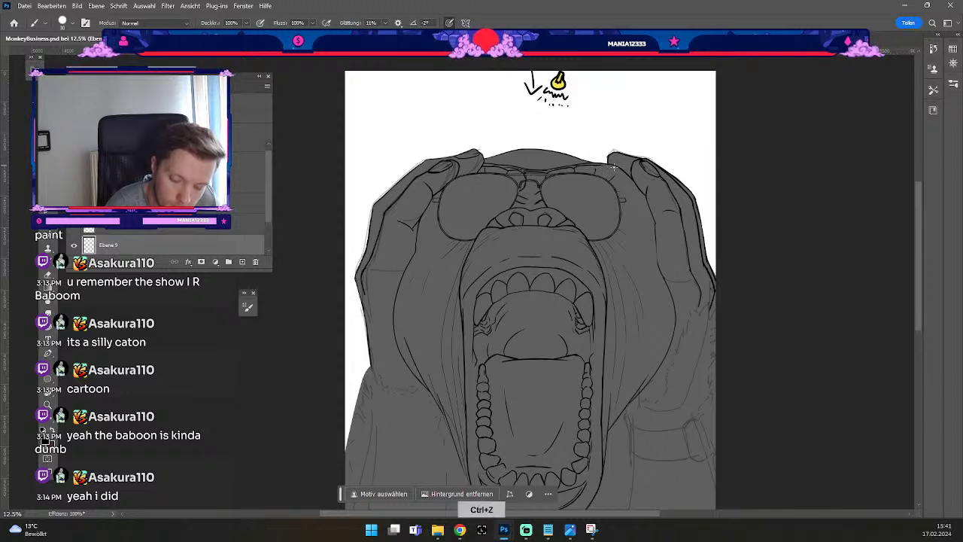
pyautogui.hotkey('ctrl', 'z')
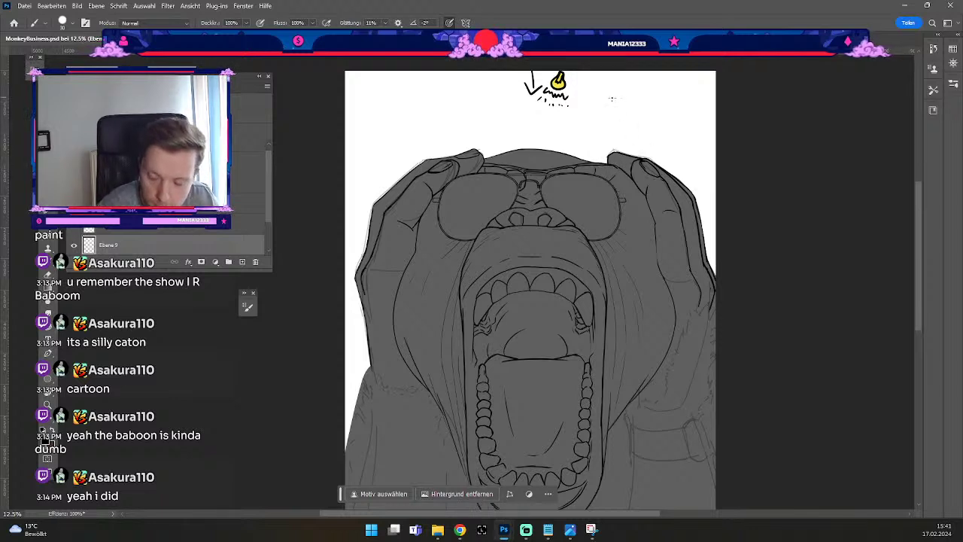
# Clean up the right-hand end of the brow line beside the fingertips with the Eraser and short brush strokes.
pyautogui.press('e')
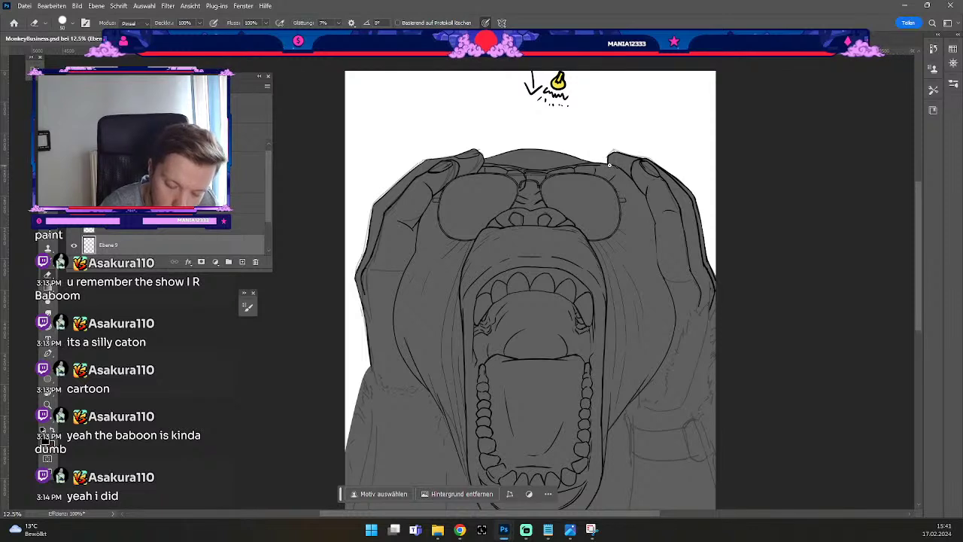
pyautogui.press('b')
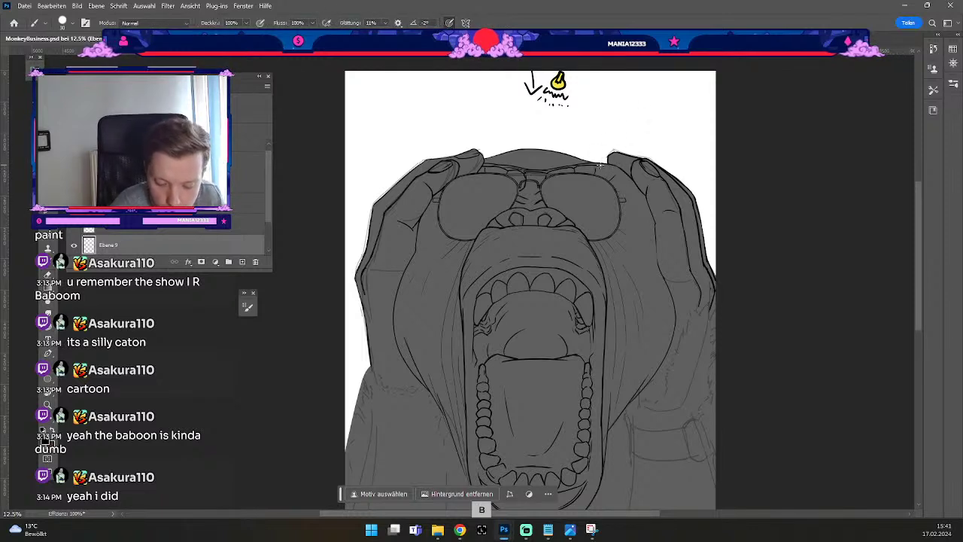
pyautogui.press('e')
pyautogui.press('b')
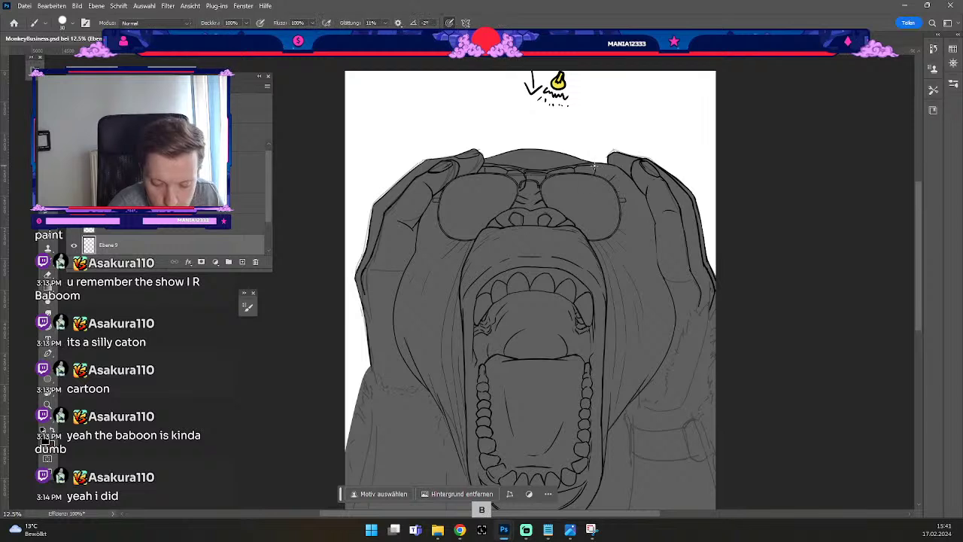
pyautogui.hotkey('ctrl', 'z')
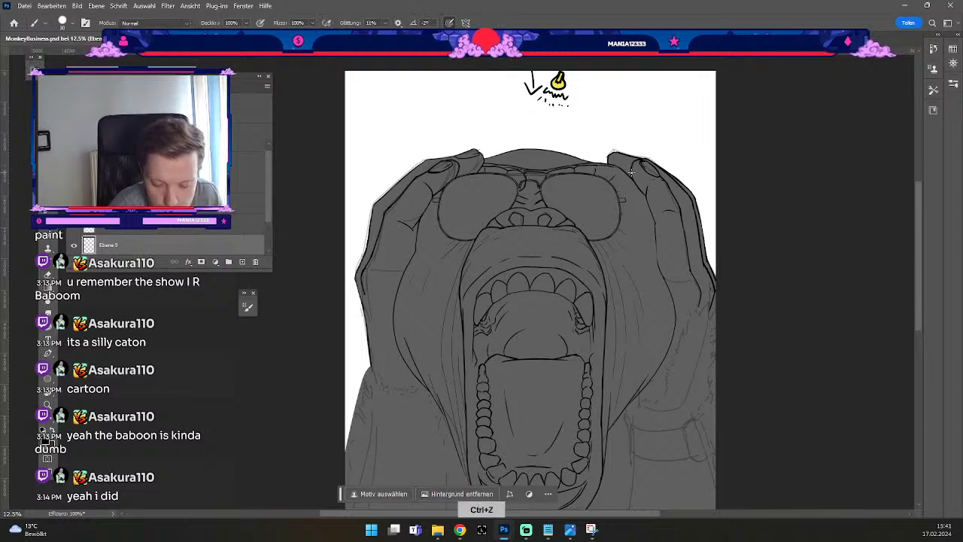
pyautogui.press('e')
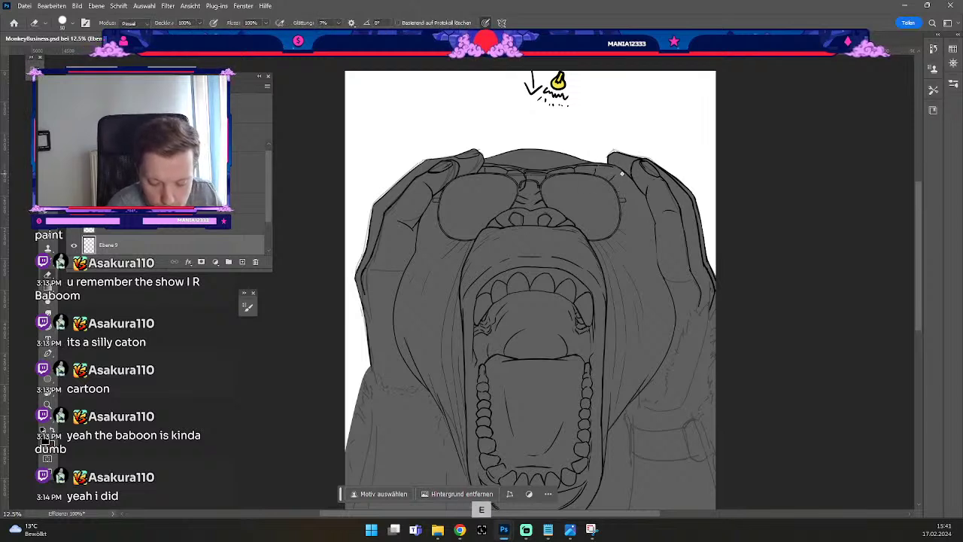
pyautogui.hotkey('ctrl', 'z')
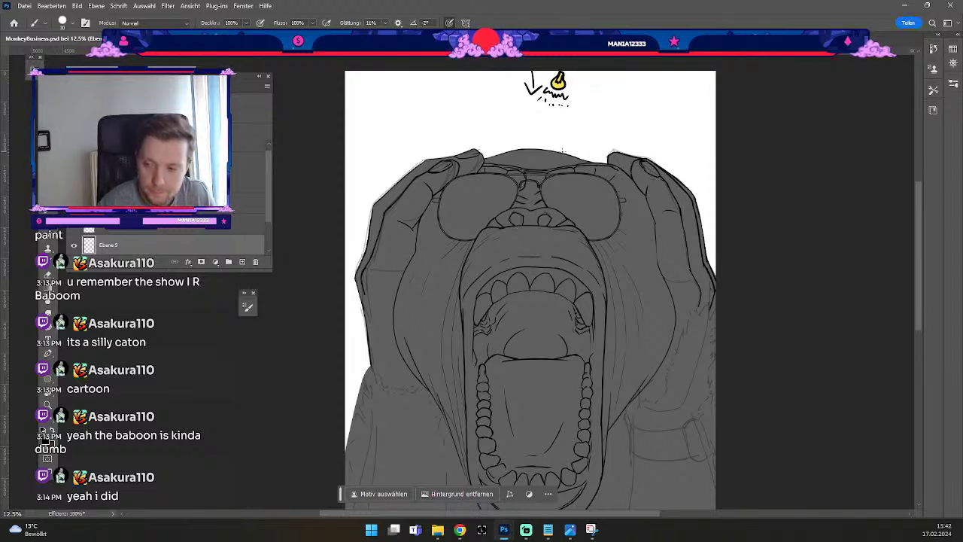
# Try short black brush strokes on the brow beside the left-hand fingertips and undo them.
pyautogui.press('b')
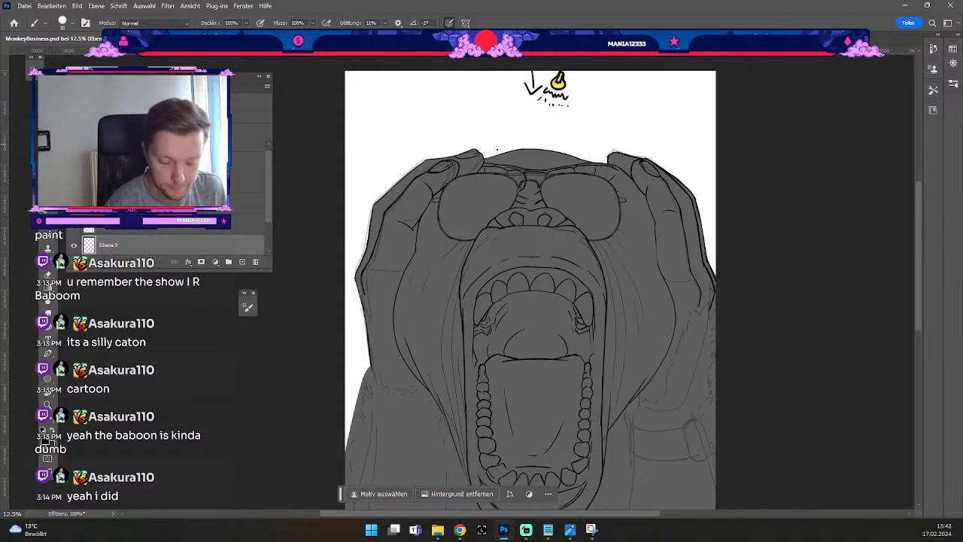
pyautogui.hotkey('ctrl', 'z')
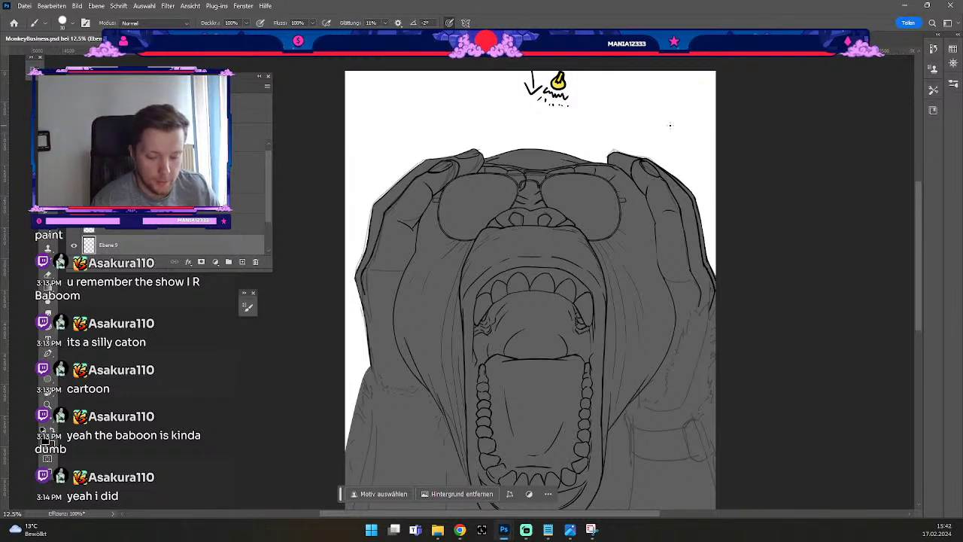
pyautogui.press('b')
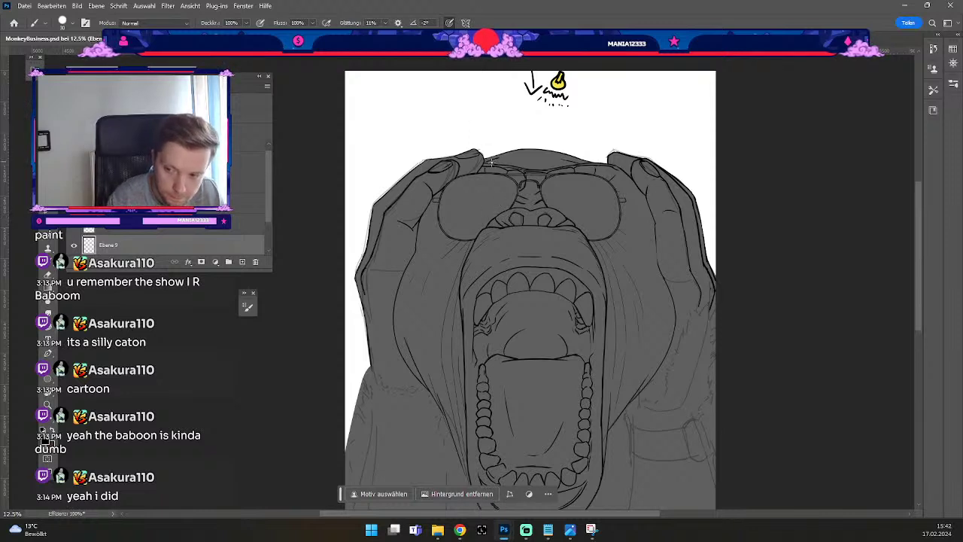
pyautogui.hotkey('ctrl', 'z')
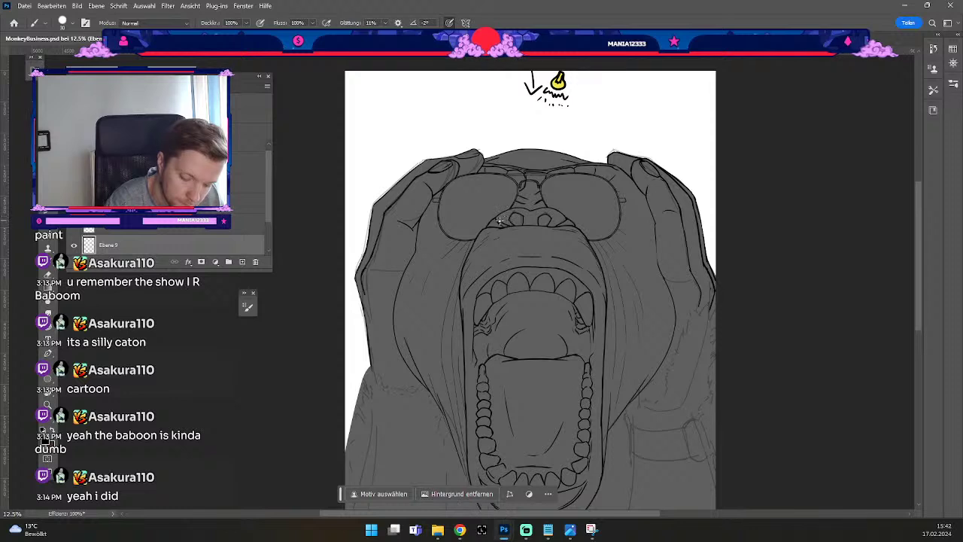
# Sketch a thin black line over the top of the nose above both nostrils, undoing misplaced strokes.
pyautogui.hotkey('ctrl', 'z')
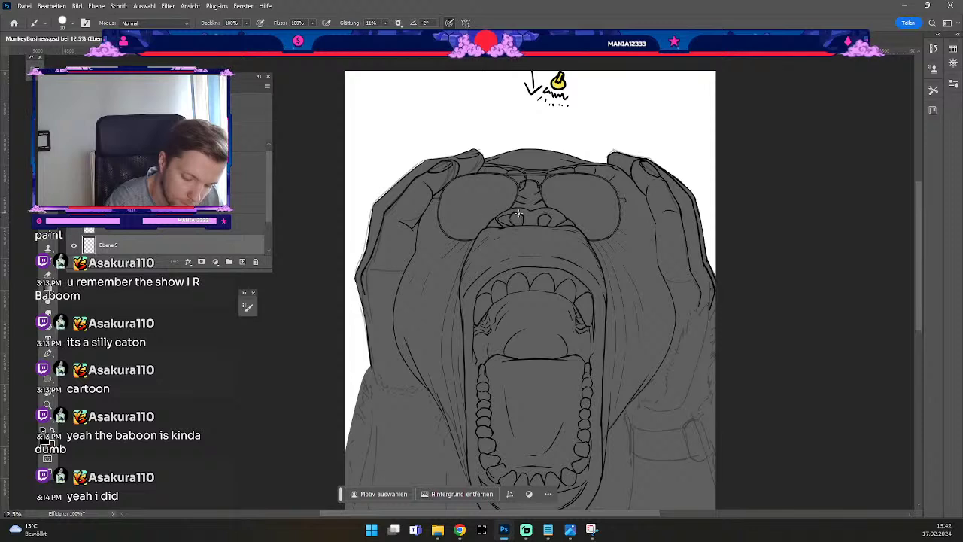
pyautogui.hotkey('ctrl', 'z')
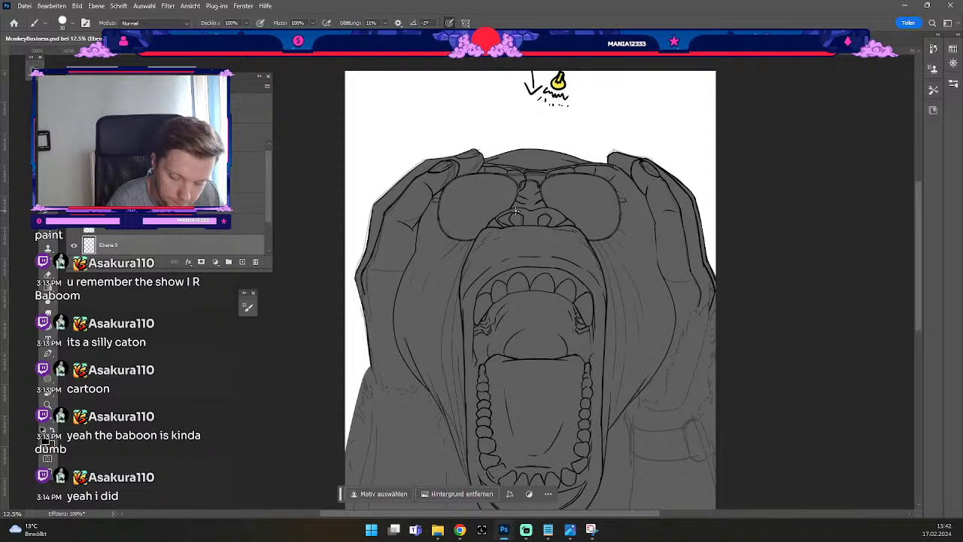
pyautogui.hotkey('ctrl', 'z')
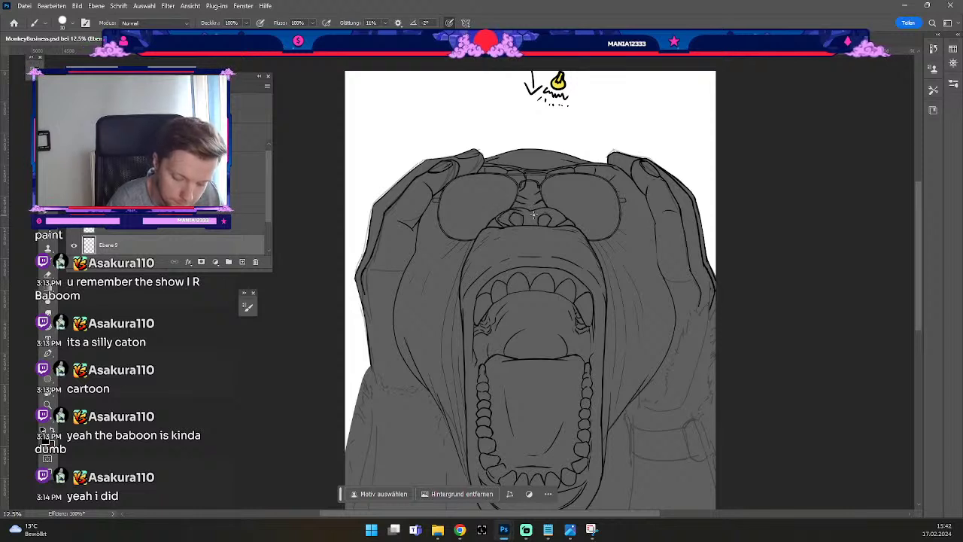
pyautogui.hotkey('ctrl', 'z')
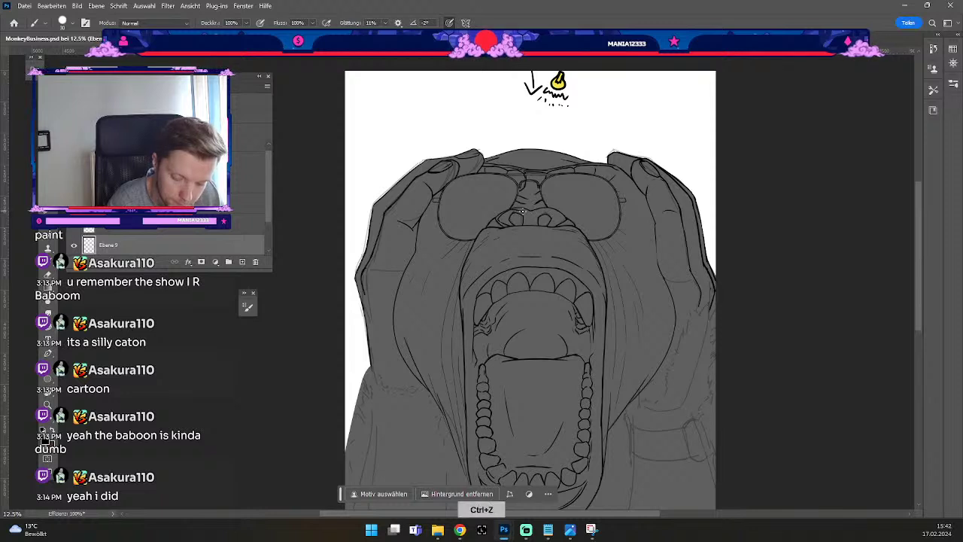
pyautogui.hotkey('ctrl', 'z')
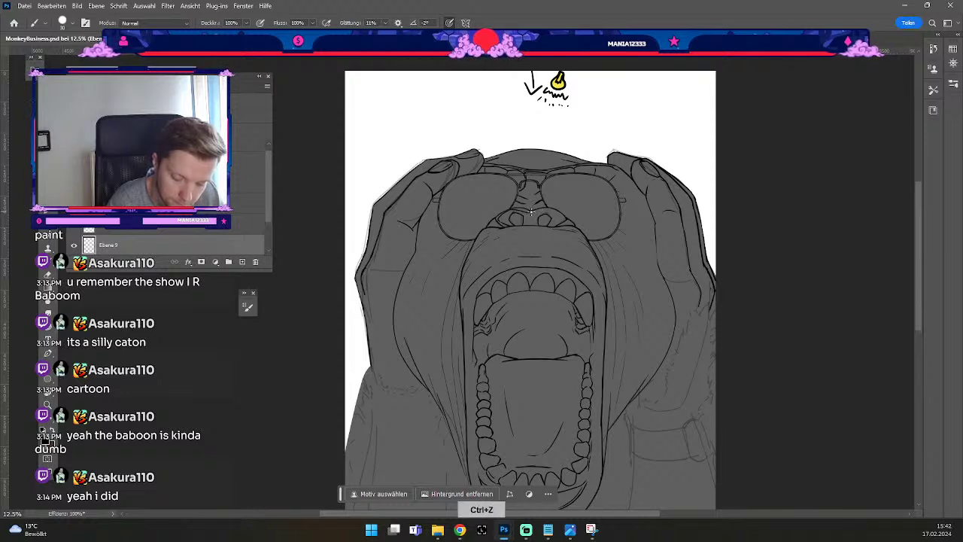
pyautogui.hotkey('ctrl', 'z')
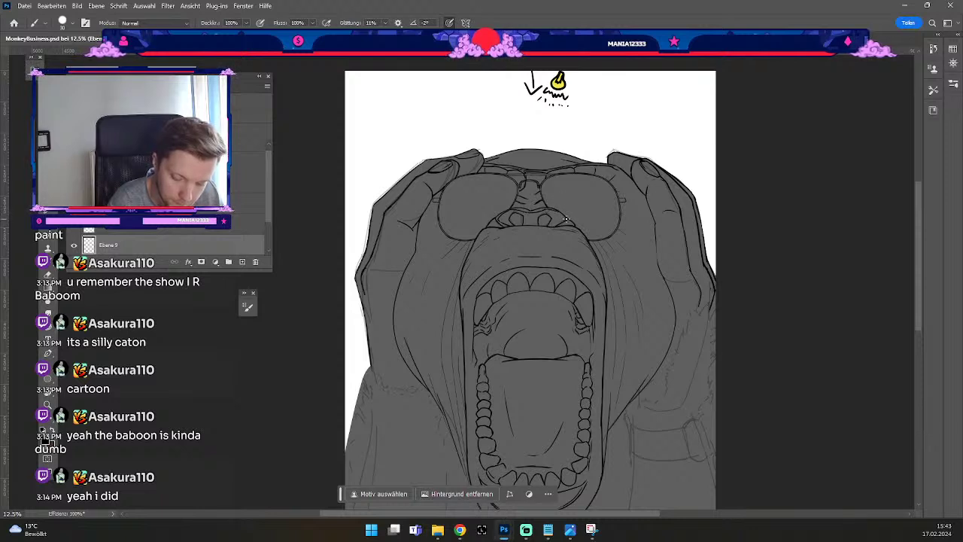
pyautogui.hotkey('ctrl', 'z')
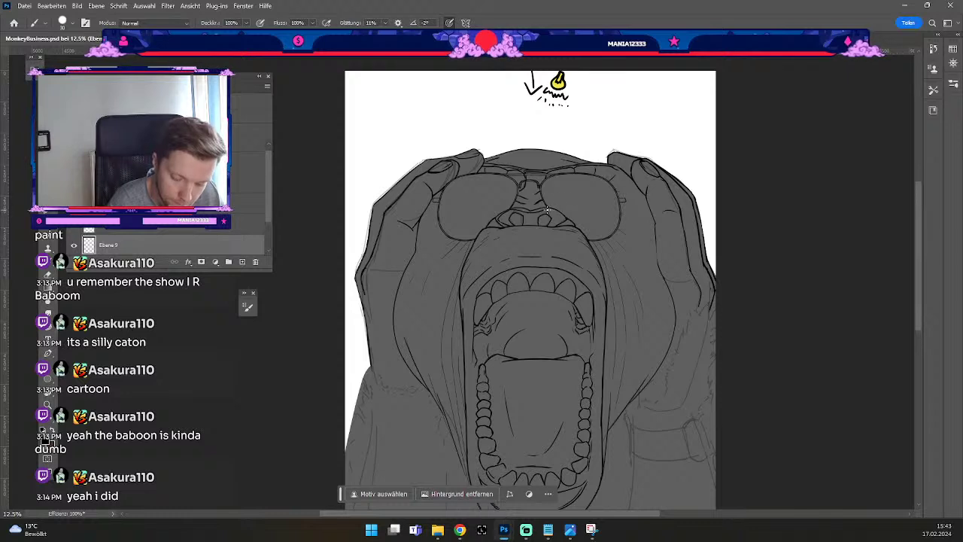
pyautogui.hotkey('ctrl', 'z')
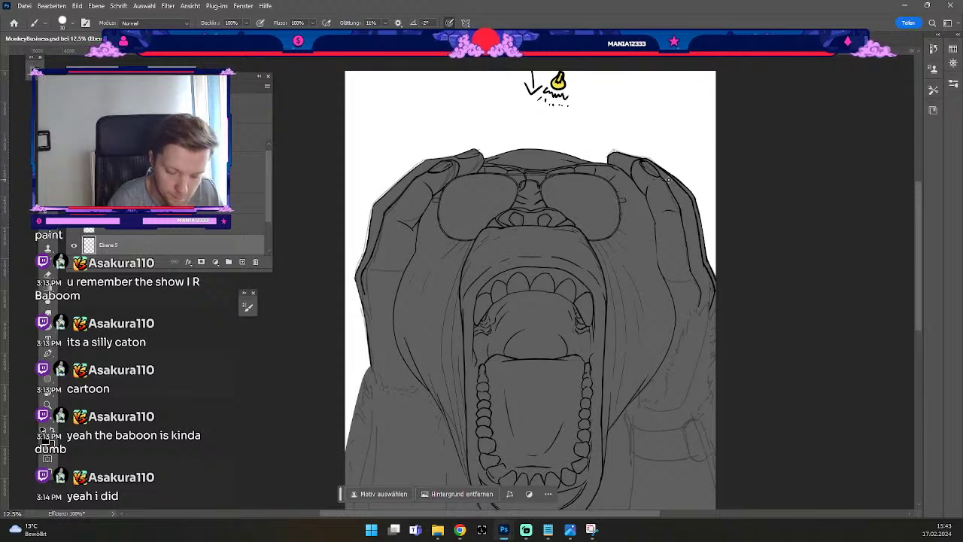
# Erase stray marks around the nostrils and redraw the line around the right-hand side of the nose, undoing misplaced strokes.
pyautogui.press('e')
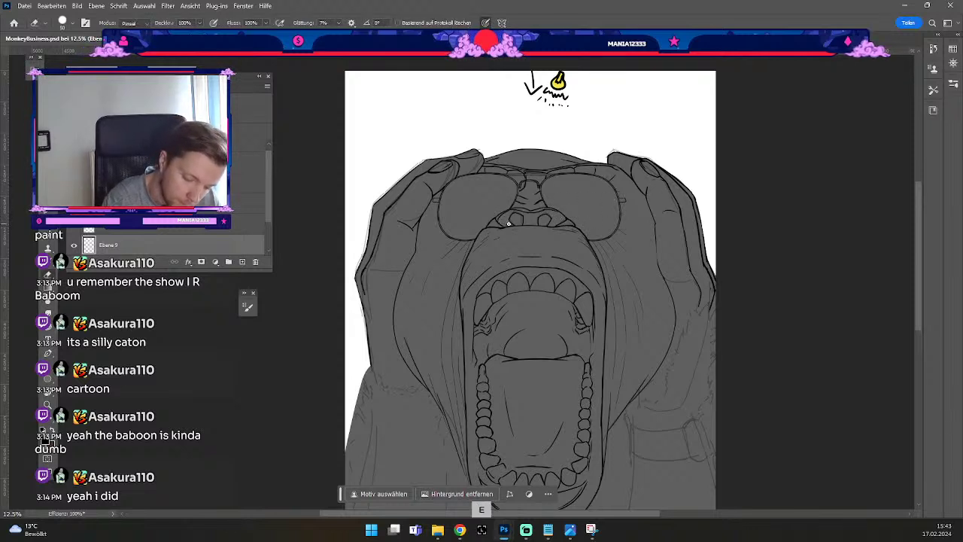
pyautogui.press('b')
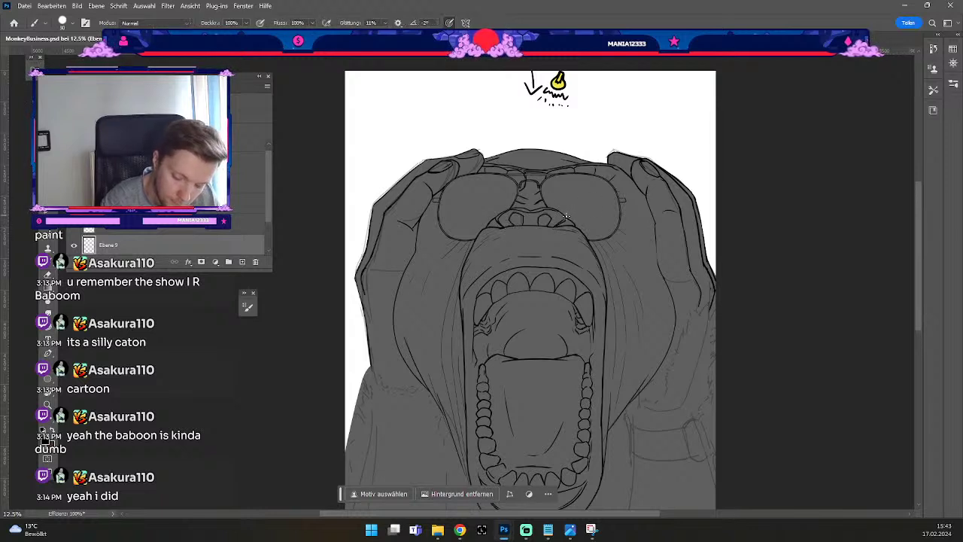
pyautogui.hotkey('ctrl', 'z')
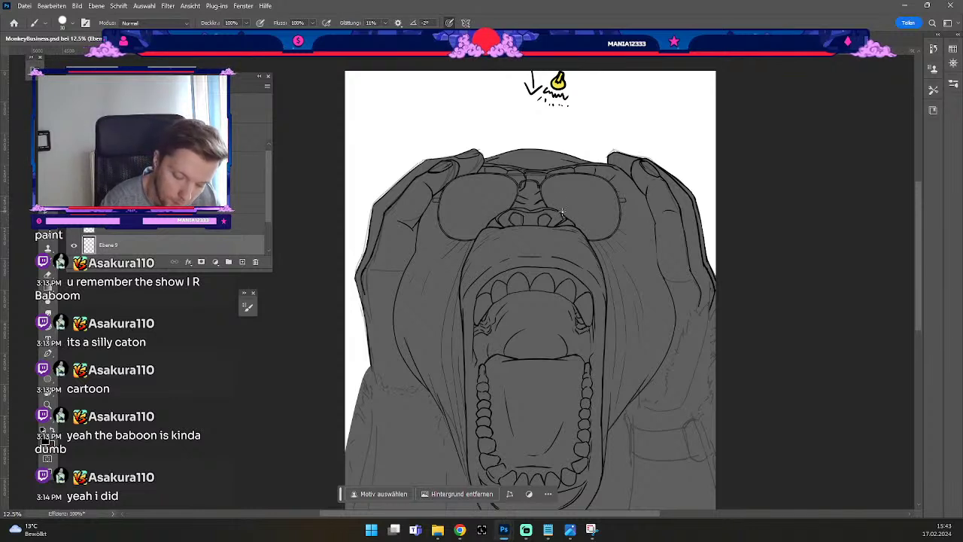
pyautogui.hotkey('ctrl', 'z')
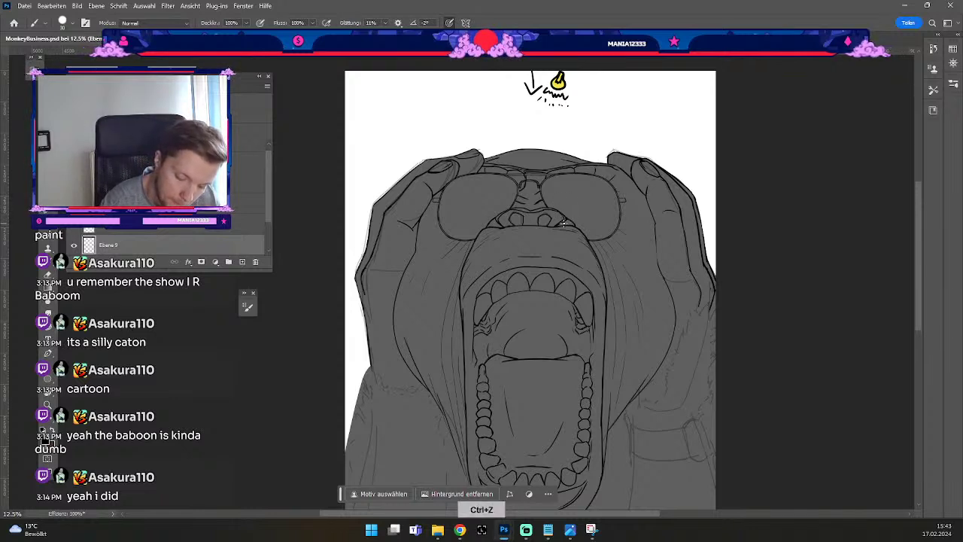
pyautogui.hotkey('ctrl', 'z')
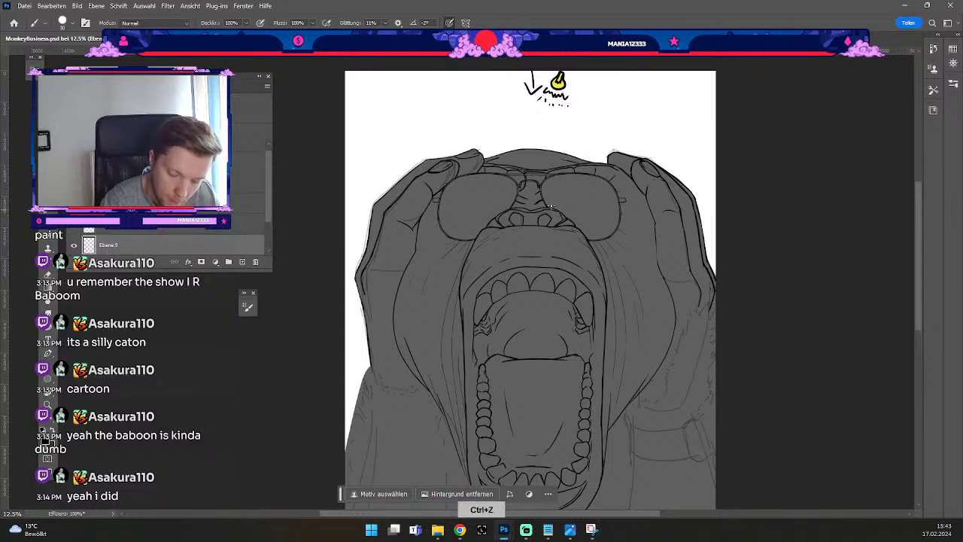
pyautogui.press('e')
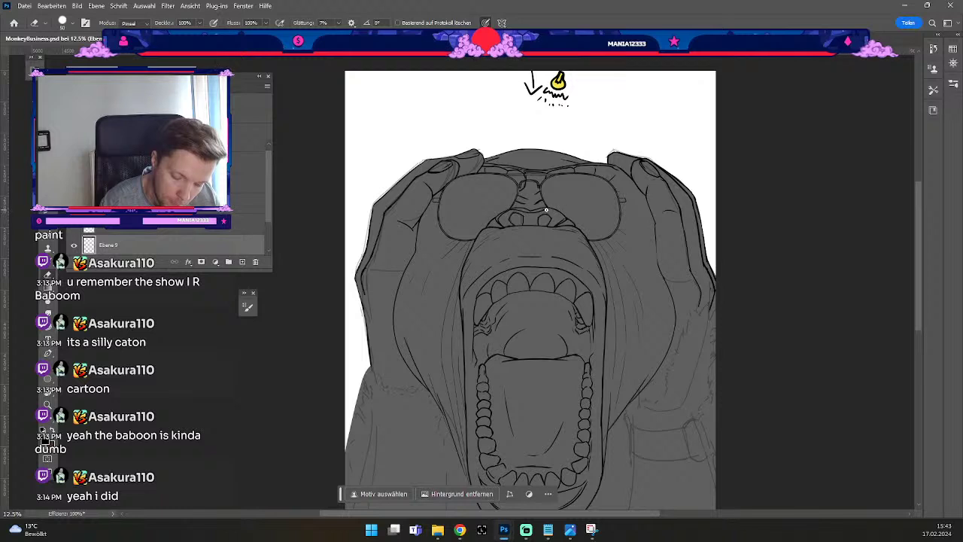
pyautogui.press('b')
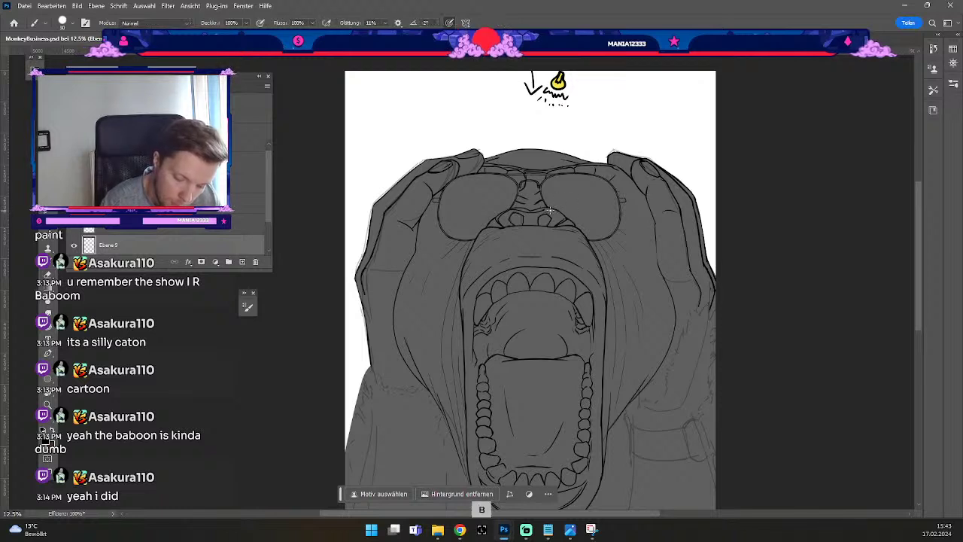
pyautogui.hotkey('ctrl', 'z')
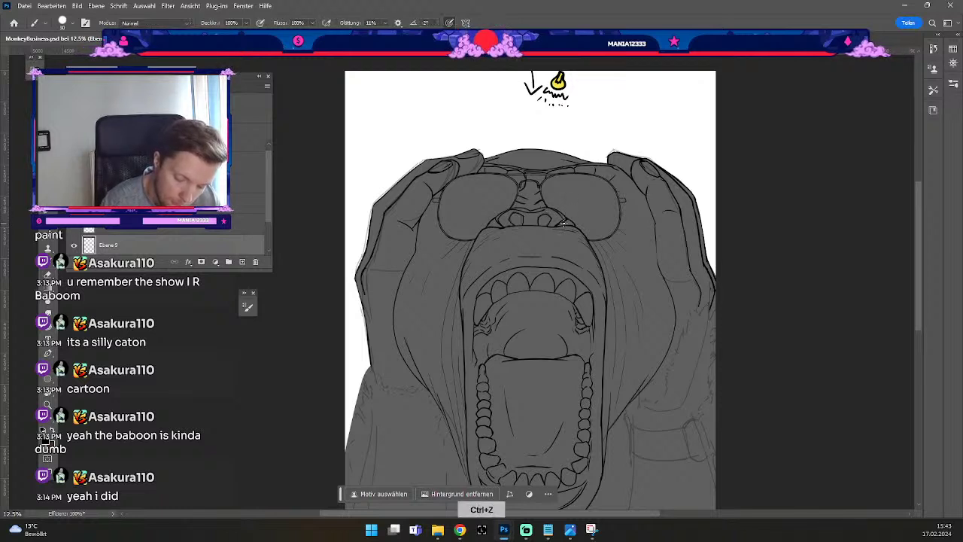
# Refine the black line across the nose ridge and both outer nostril edges with alternating Eraser and Brush strokes.
pyautogui.press('e')
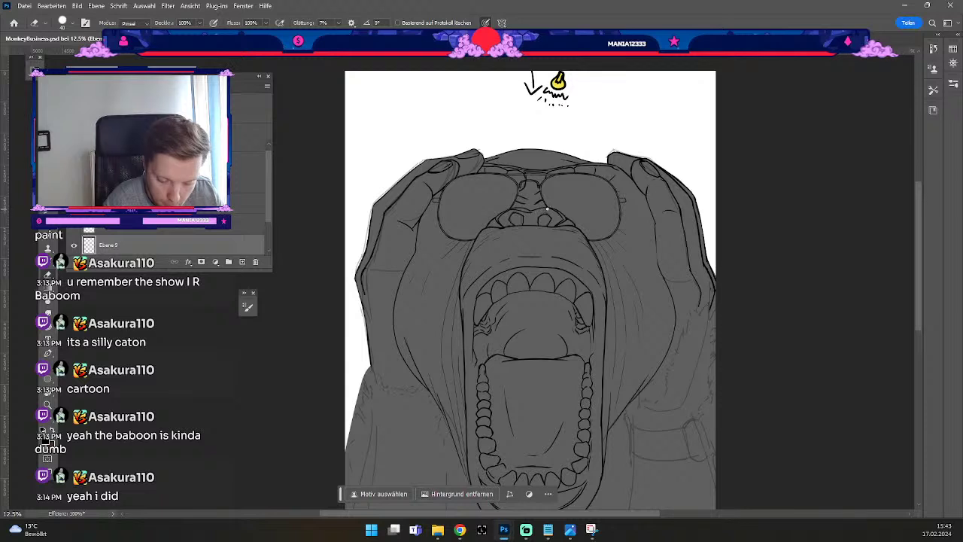
pyautogui.press('b')
pyautogui.hotkey('ctrl', 'z')
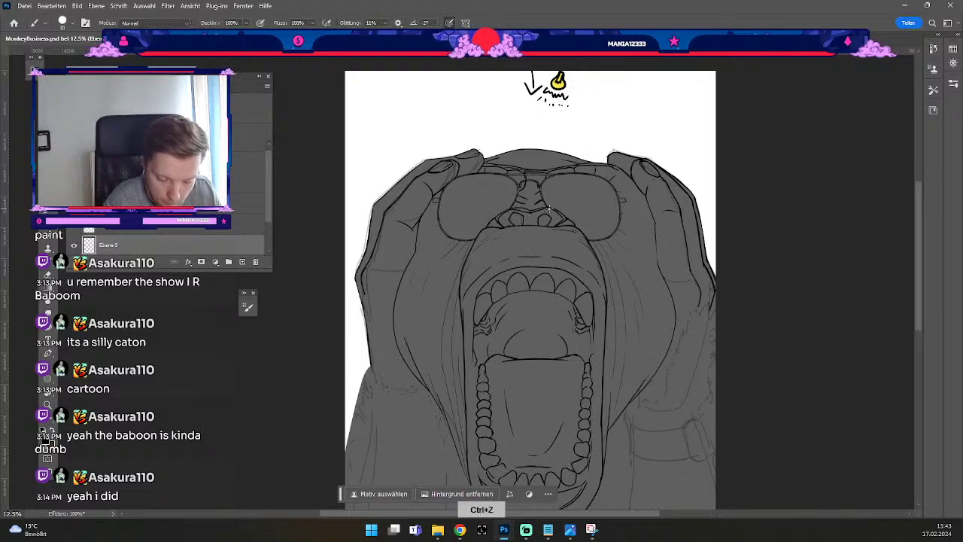
pyautogui.press('e')
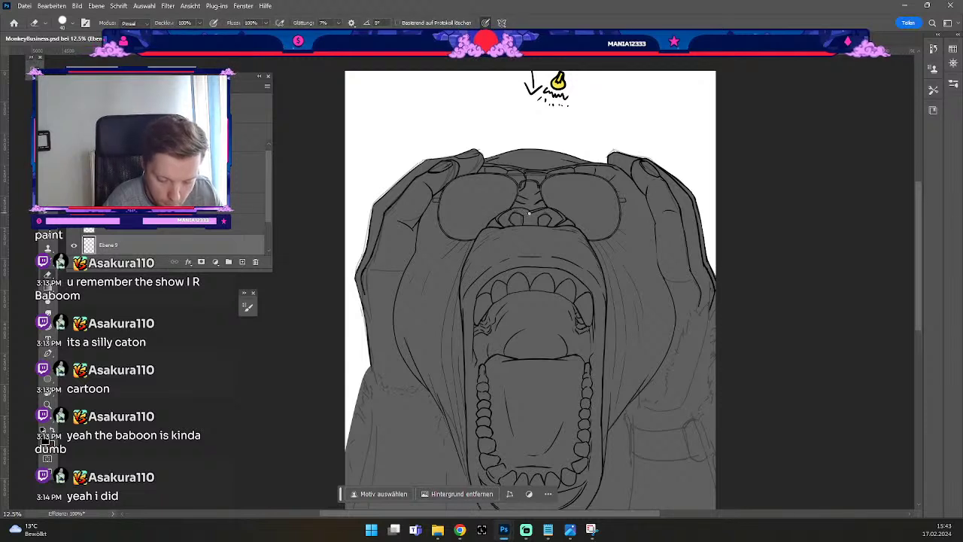
pyautogui.press('b')
pyautogui.hotkey('ctrl', 'z')
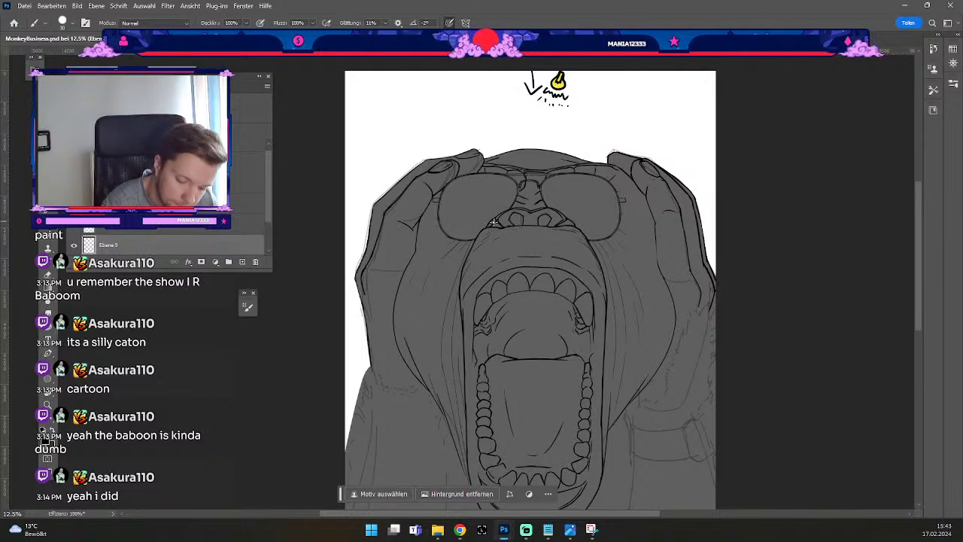
pyautogui.hotkey('ctrl', 'z')
pyautogui.press('e')
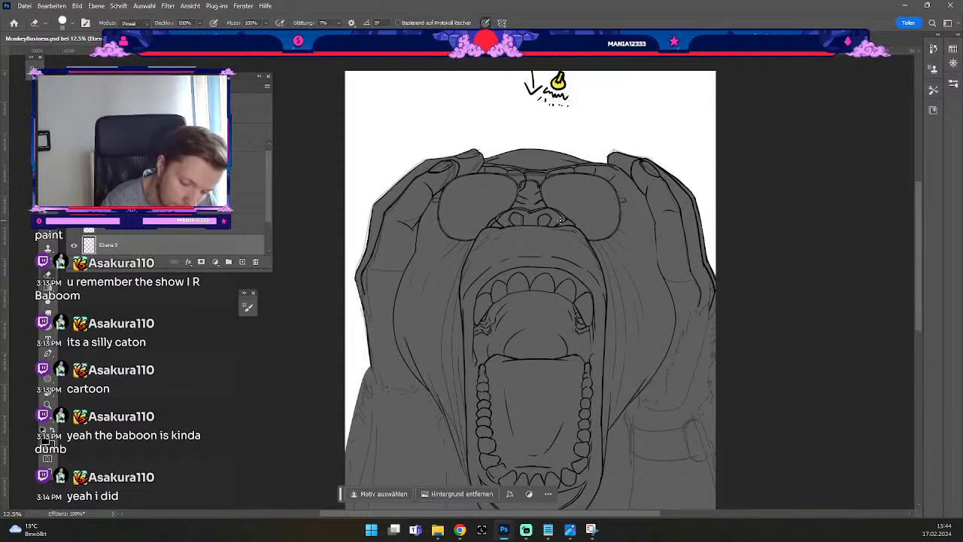
pyautogui.press('b')
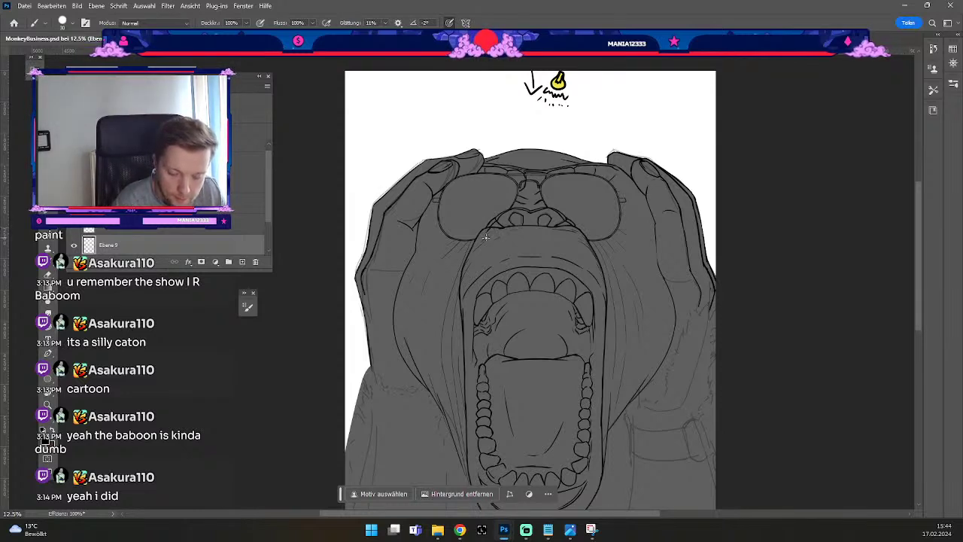
# Try a black line on the muzzle's upper edge below the left-hand lens, undoing each attempt.
pyautogui.hotkey('ctrl', 'z')
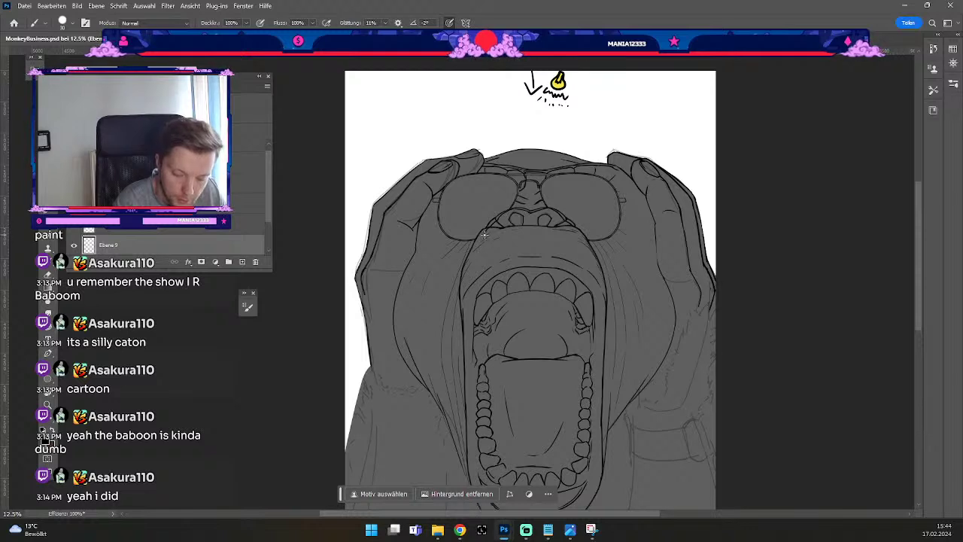
pyautogui.hotkey('ctrl', 'z')
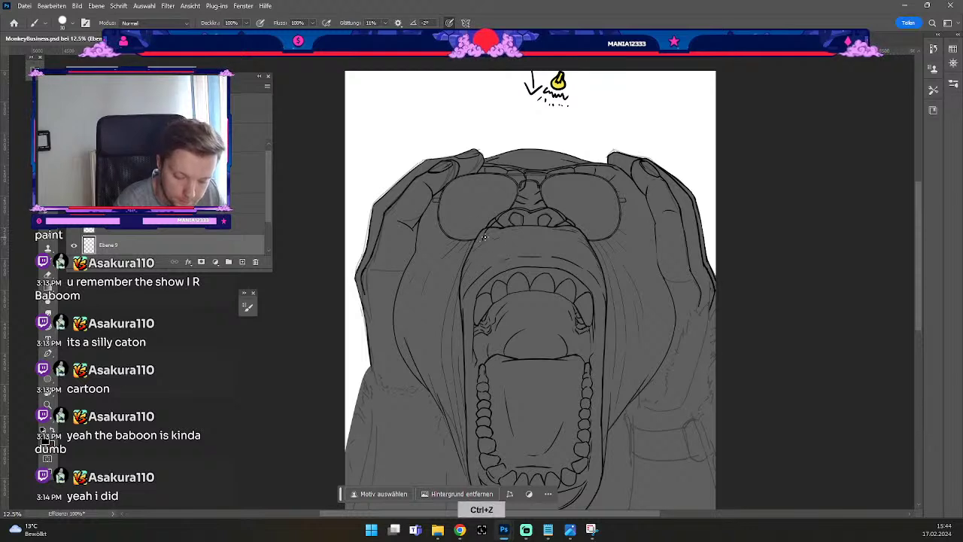
pyautogui.hotkey('ctrl', 'z')
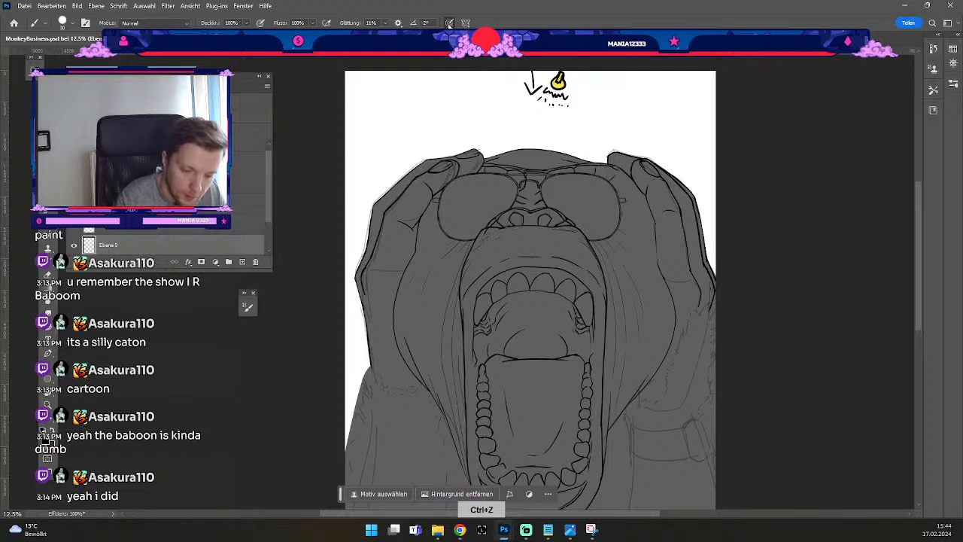
# Turn off pen pressure for brush size, reduce the brush to 10 and try fine strokes below the left-hand lens, undoing misplaced ones.
pyautogui.press('odiaeresis')
pyautogui.press('#')
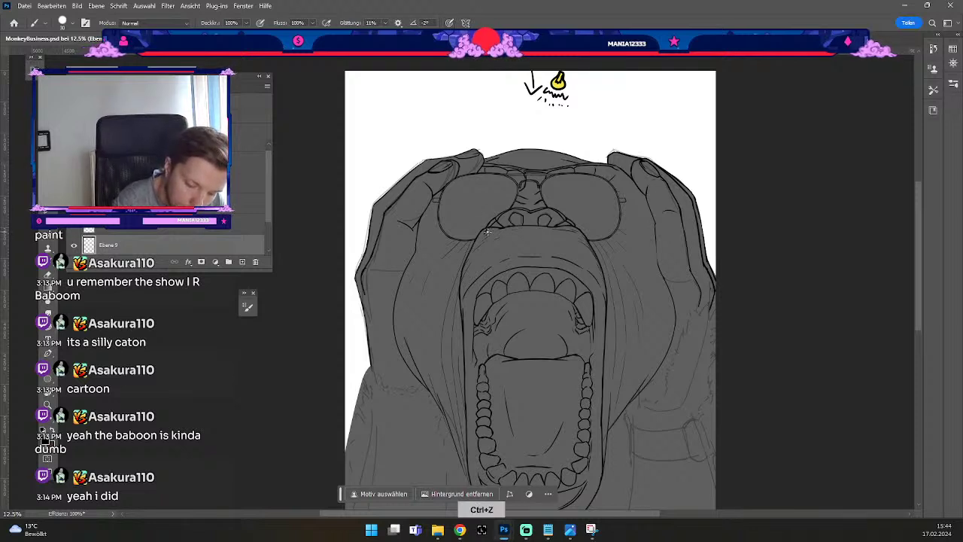
pyautogui.hotkey('ctrl', 'z')
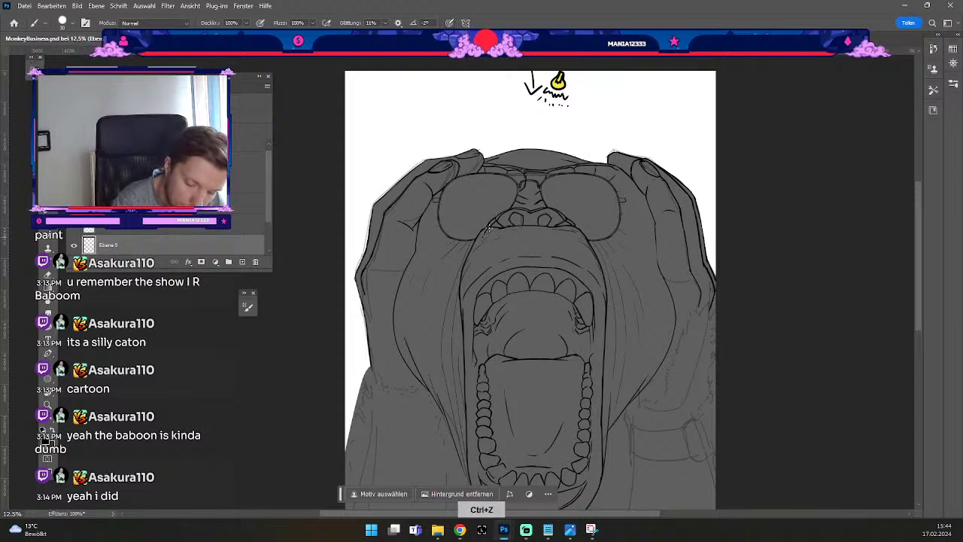
pyautogui.hotkey('ctrl', 'z')
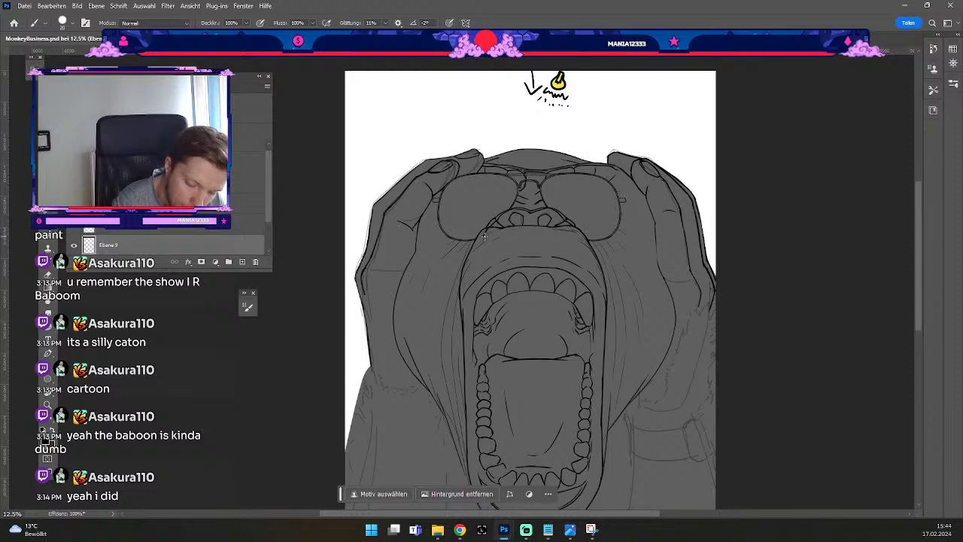
pyautogui.hotkey('ctrl', 'z')
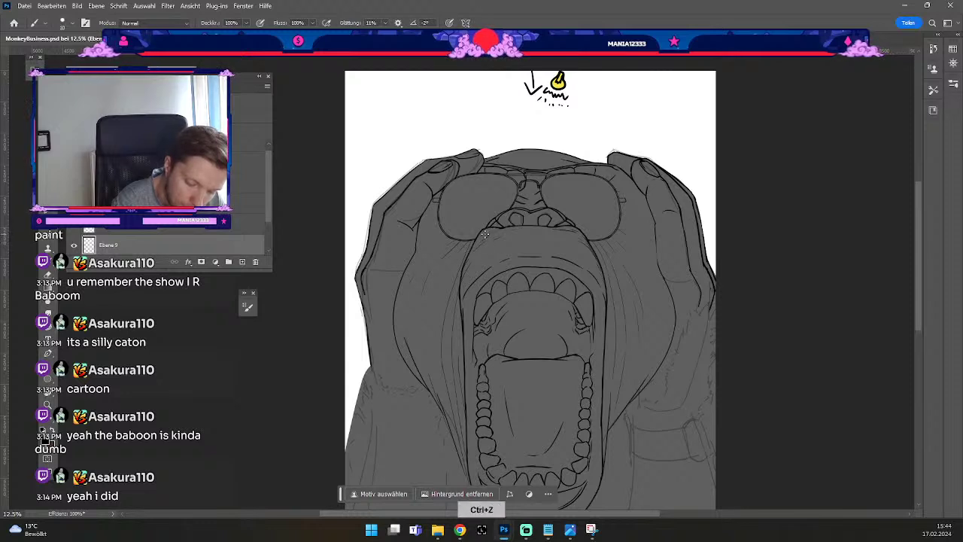
pyautogui.hotkey('ctrl', 'z')
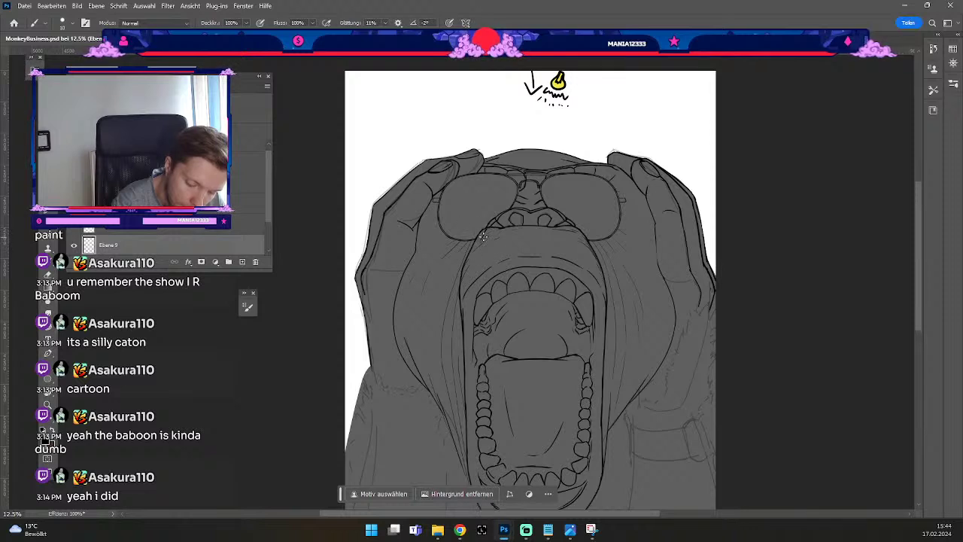
pyautogui.hotkey('ctrl', 'z')
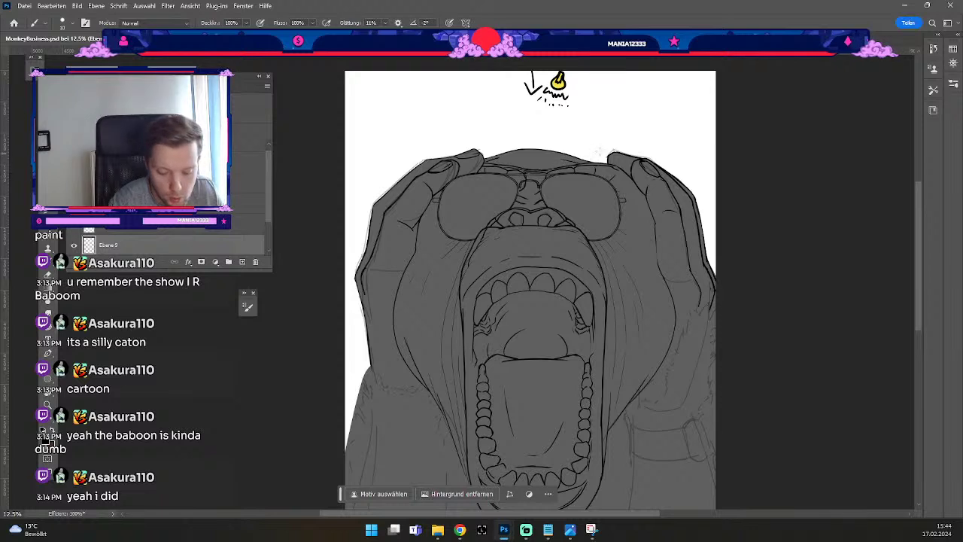
# Rework the black line on the muzzle's upper edge below the left-hand lens with Eraser and Brush, enlarging the eraser and undoing misplaced strokes.
pyautogui.press('e')
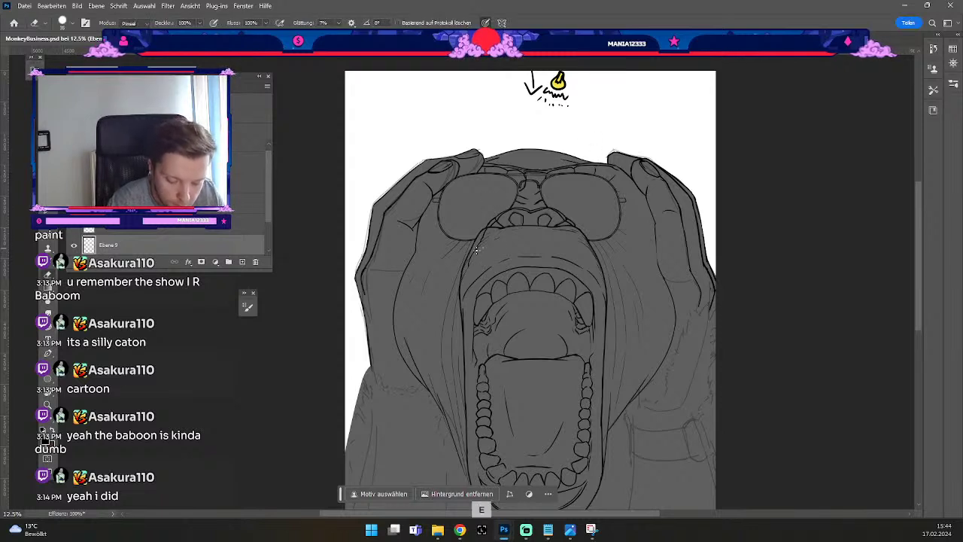
pyautogui.press('b')
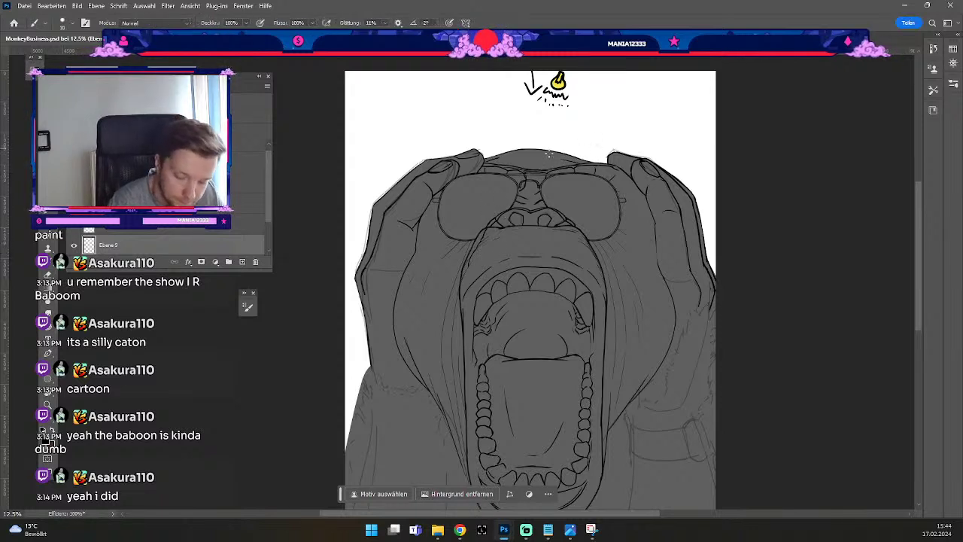
pyautogui.hotkey('ctrl', 'z')
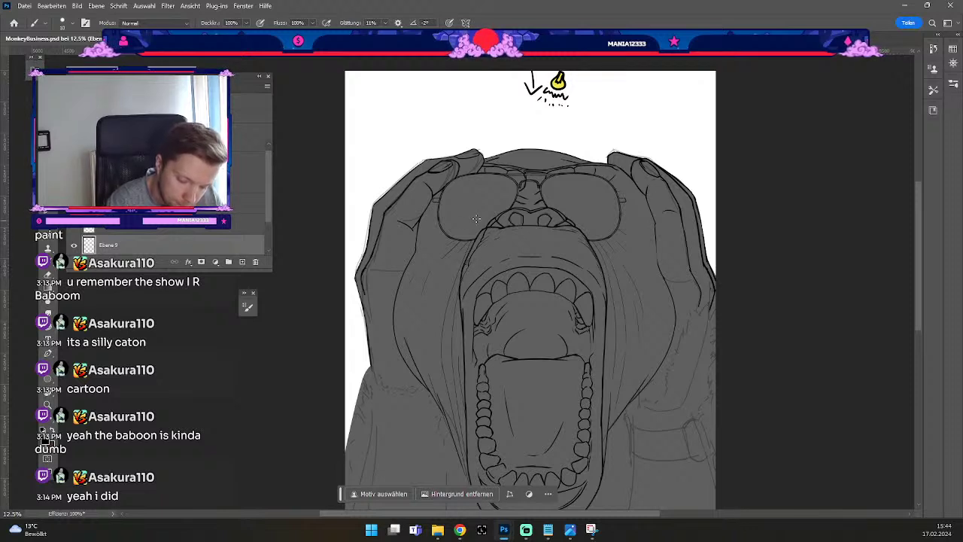
pyautogui.press('e')
pyautogui.press('#')
pyautogui.press('#')
pyautogui.press('#')
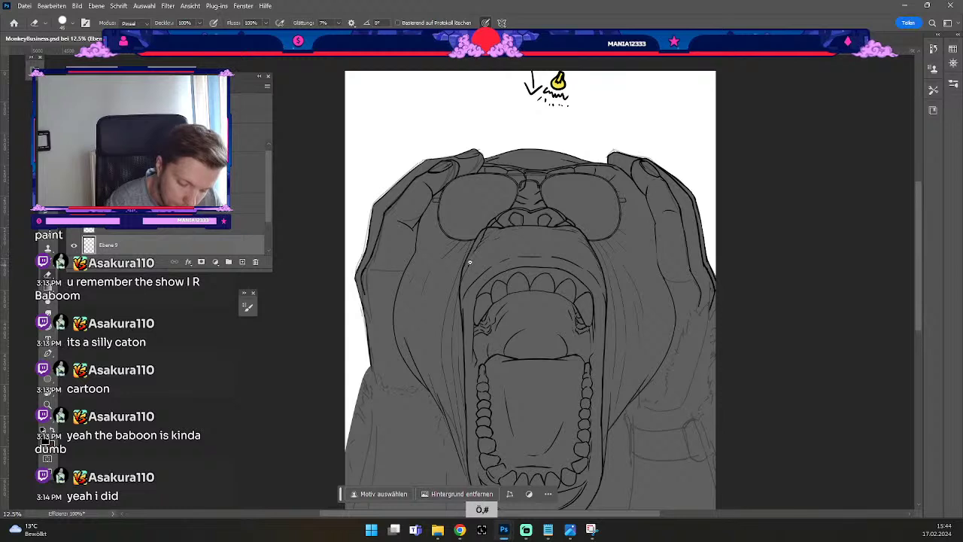
pyautogui.press('b')
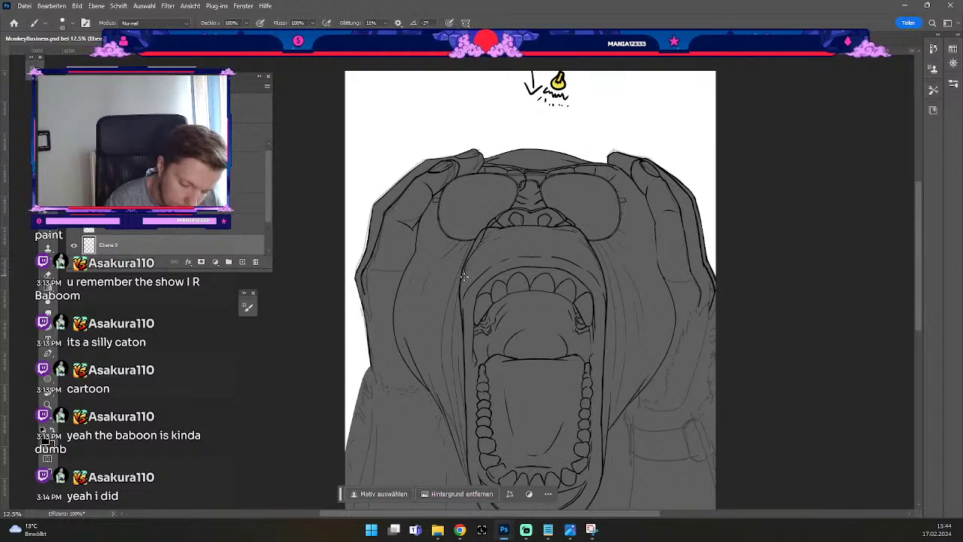
pyautogui.hotkey('ctrl', 'z')
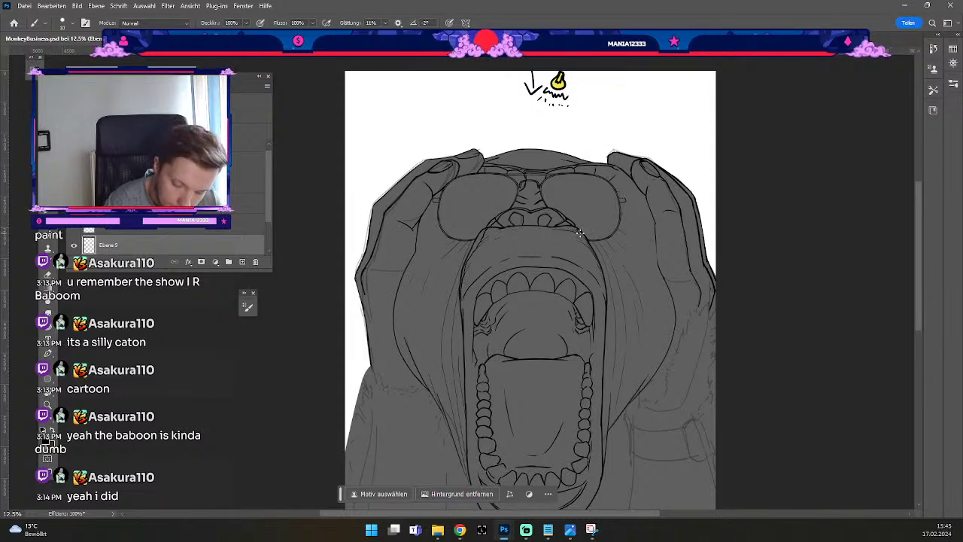
# Draw a fine black line along the muzzle's edge below the right-hand lens, undoing misplaced strokes until it follows the contour.
pyautogui.press('b')
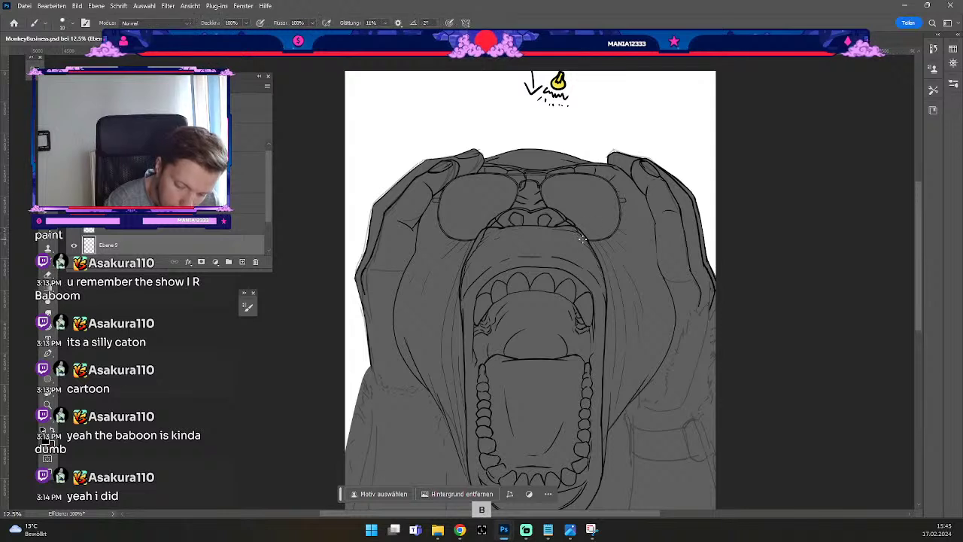
pyautogui.hotkey('ctrl', 'z')
pyautogui.hotkey('ctrl', 'z')
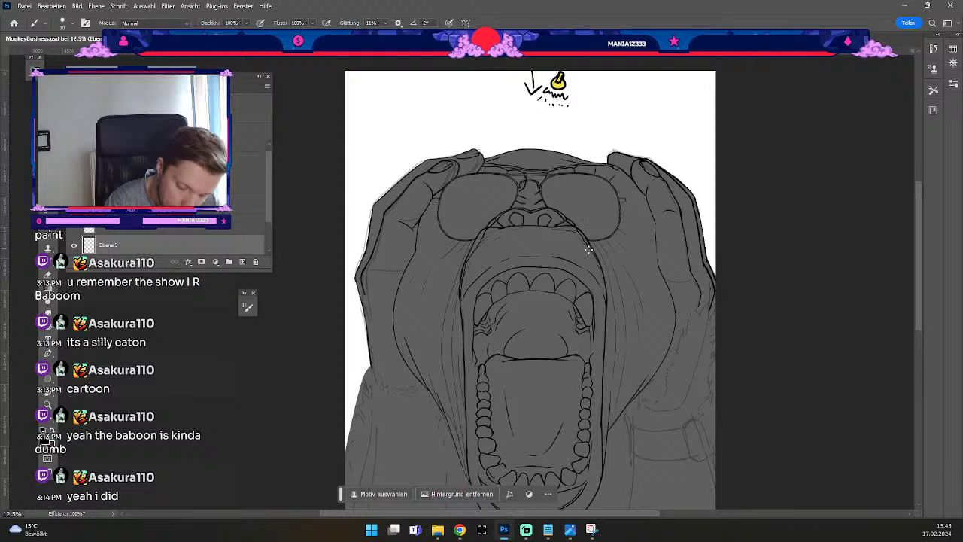
pyautogui.hotkey('ctrl', 'z')
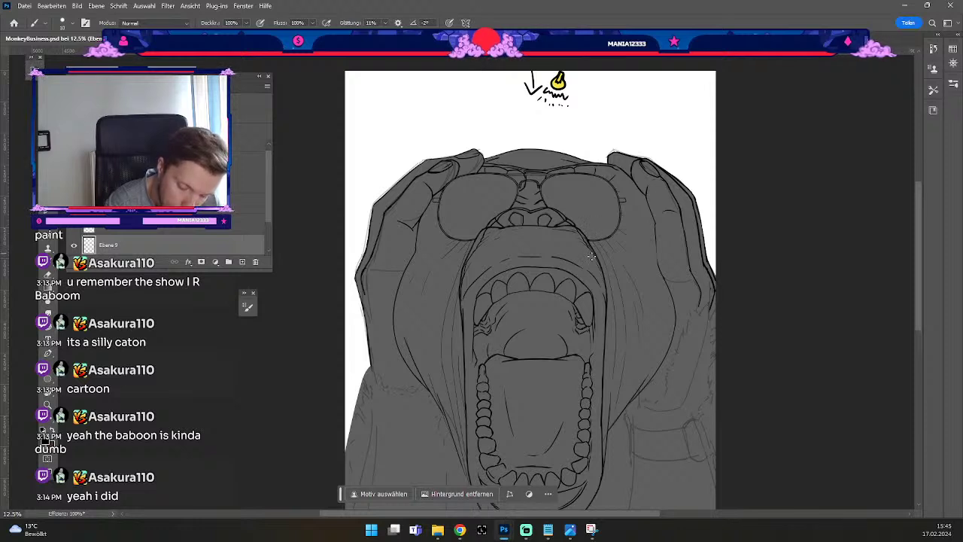
pyautogui.hotkey('ctrl', 'z')
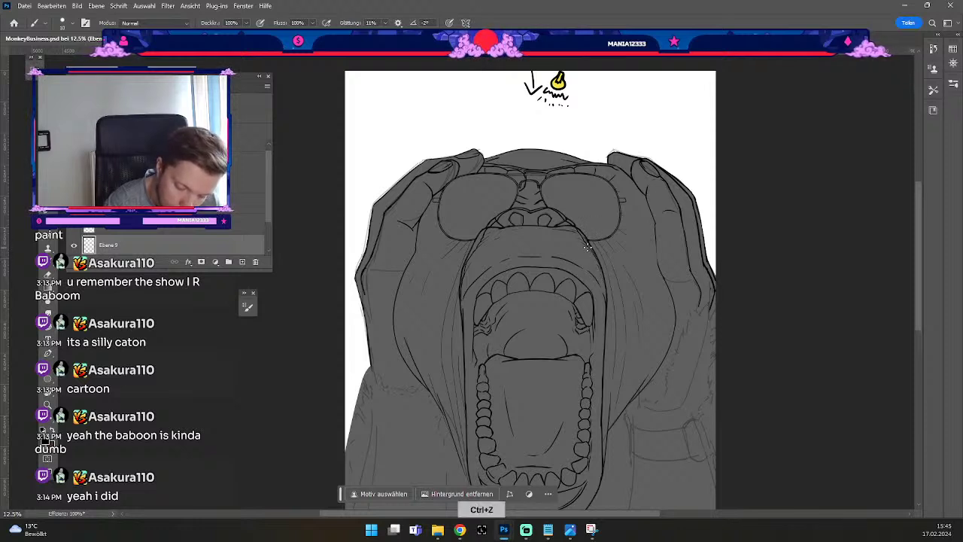
pyautogui.hotkey('ctrl', 'z')
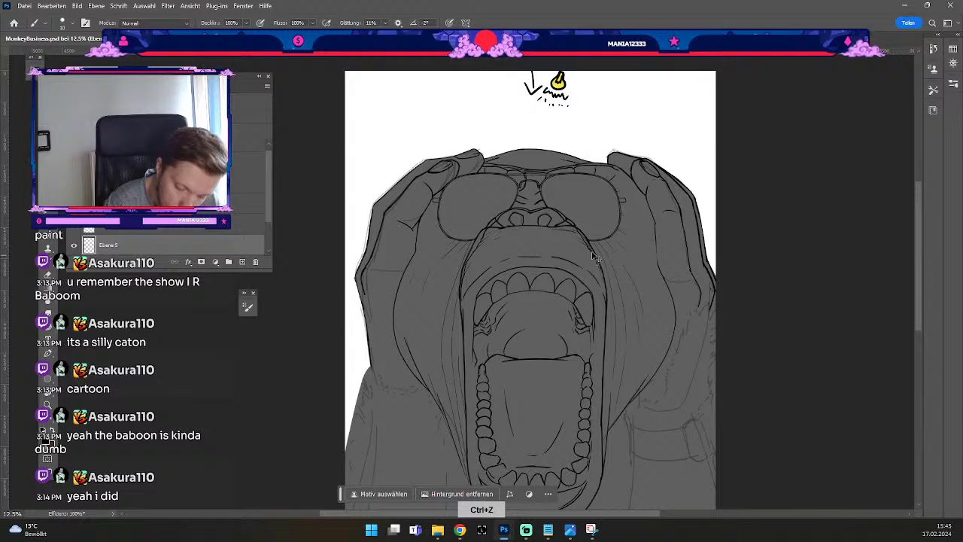
pyautogui.hotkey('ctrl', 'z')
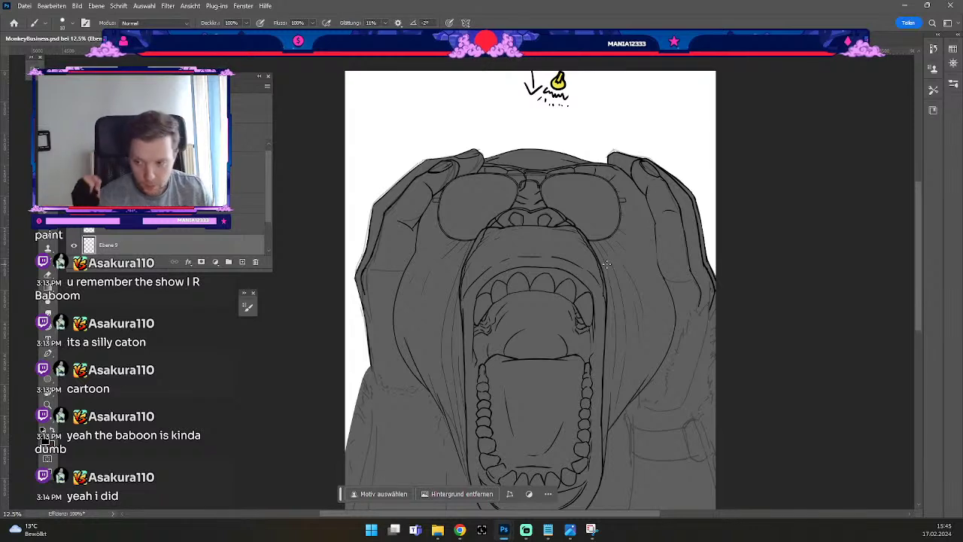
pyautogui.press('b')
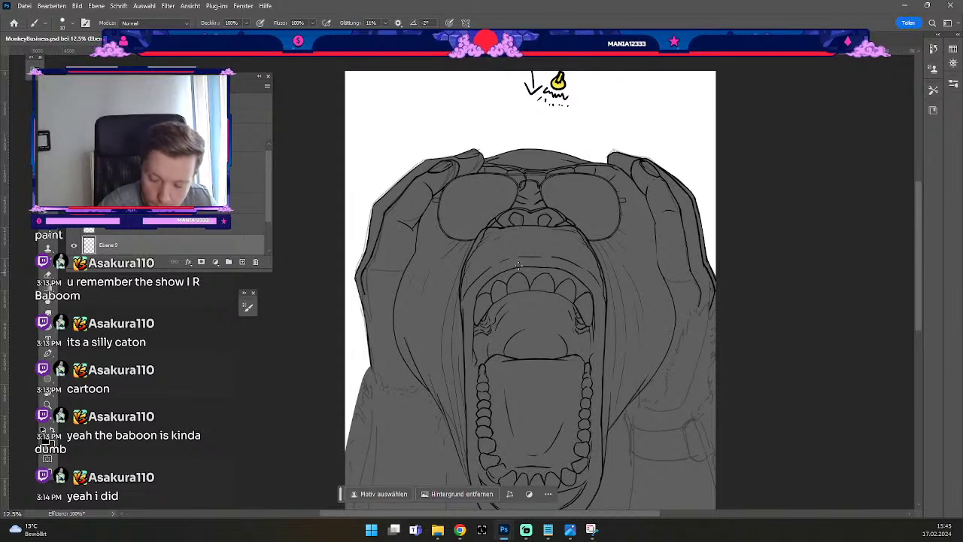
# Try fine black strokes along the gum line above the upper teeth, switching on pen pressure for opacity and undoing misplaced ones.
pyautogui.hotkey('ctrl', 'z')
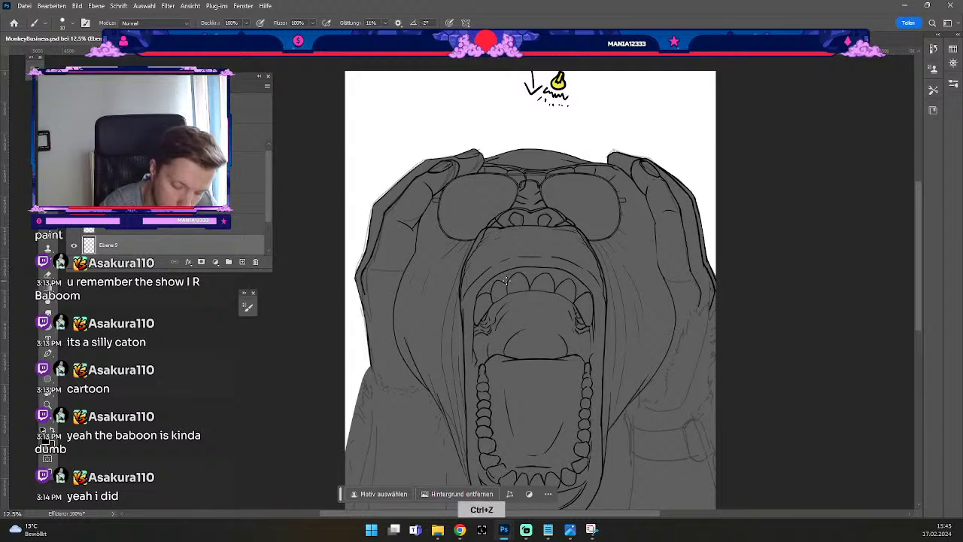
pyautogui.hotkey('ctrl', 'z')
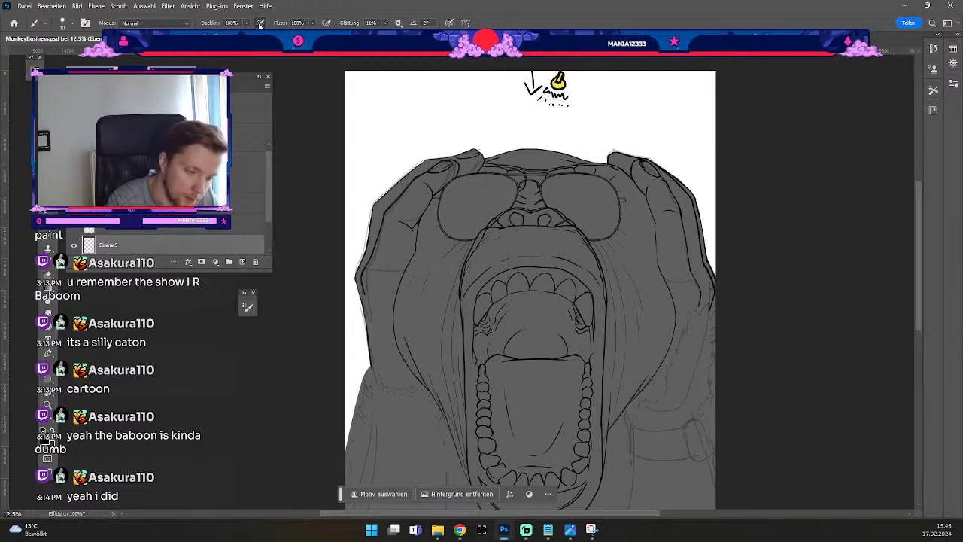
pyautogui.hotkey('ctrl', 'z')
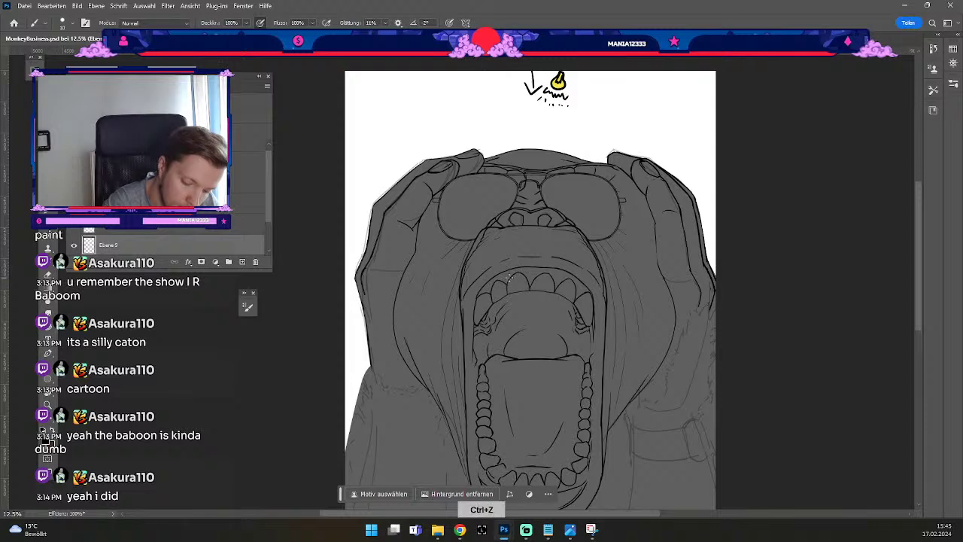
pyautogui.hotkey('ctrl', 'z')
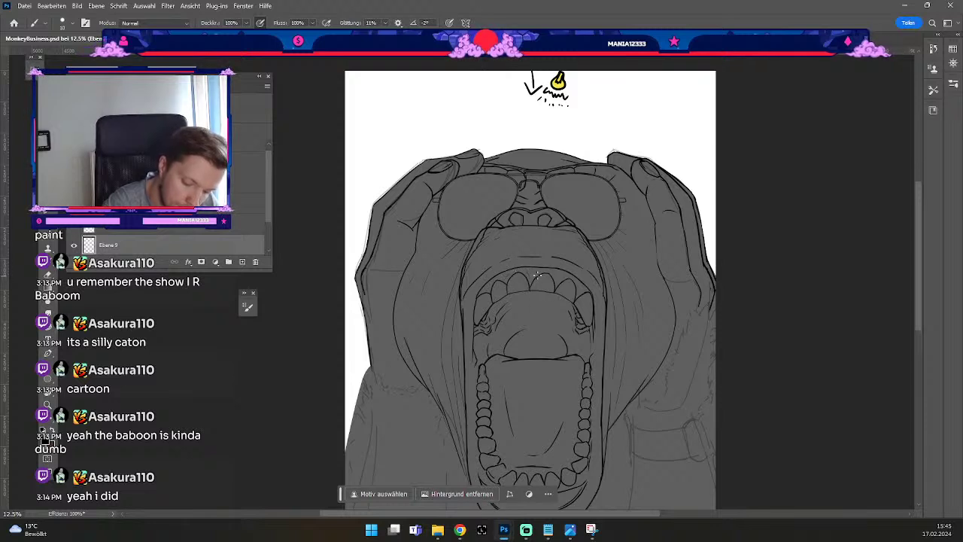
pyautogui.hotkey('ctrl', 'z')
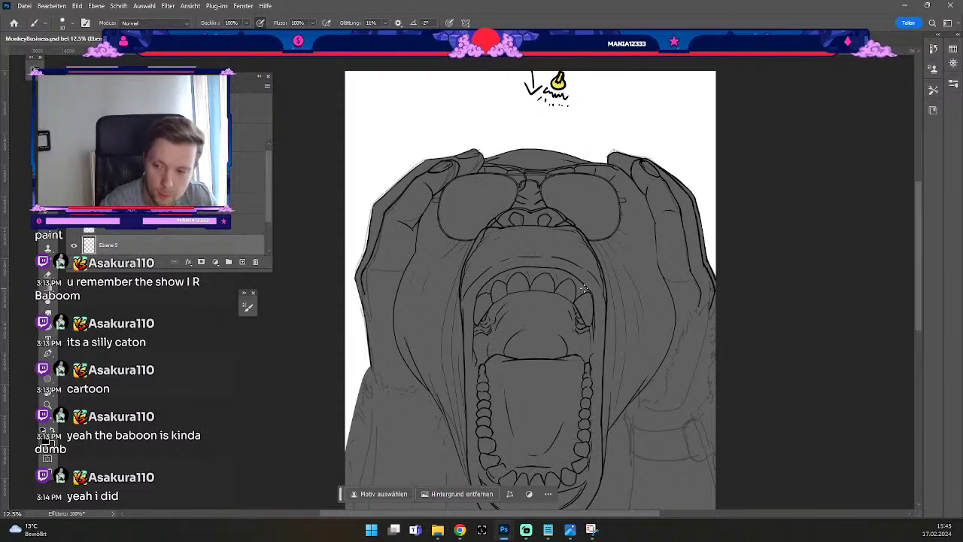
pyautogui.hotkey('ctrl', 'z')
pyautogui.hotkey('ctrl', 'z')
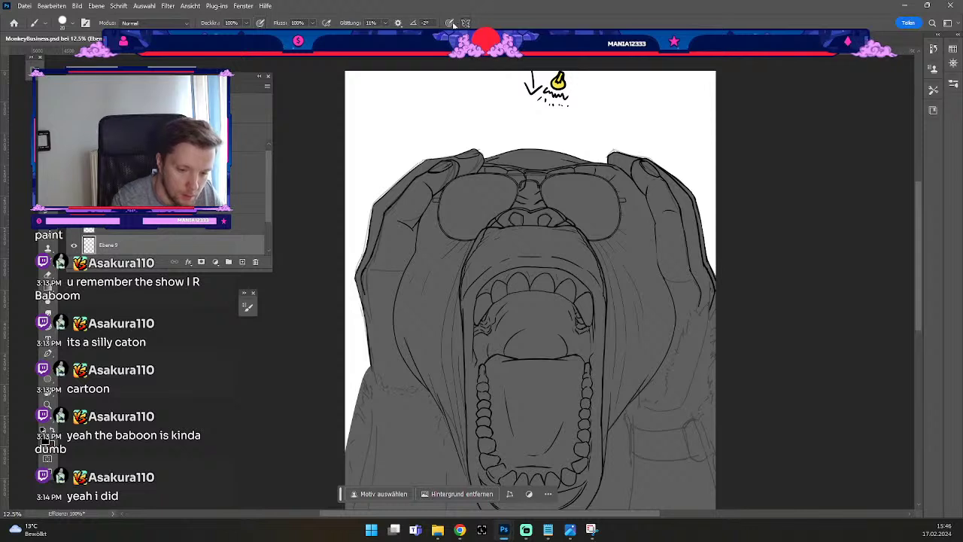
# Ink shadow lines on the outermost upper teeth at both mouth corners with the brush at 15, undoing misplaced strokes.
pyautogui.hotkey('ctrl', 'z')
pyautogui.hotkey('ctrl', 'z')
pyautogui.hotkey('ctrl', 'z')
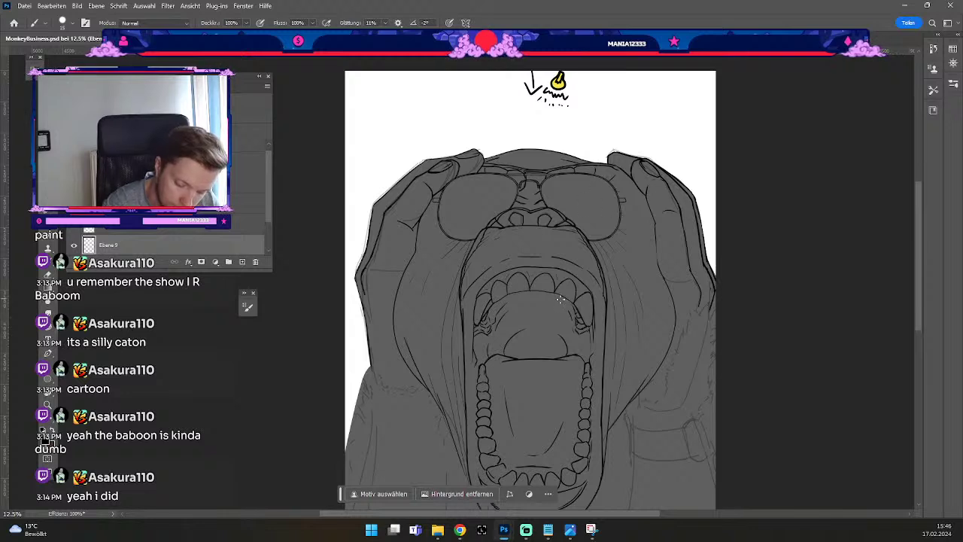
pyautogui.hotkey('ctrl', 'z')
pyautogui.hotkey('ctrl', 'z')
pyautogui.hotkey('ctrl', 'z')
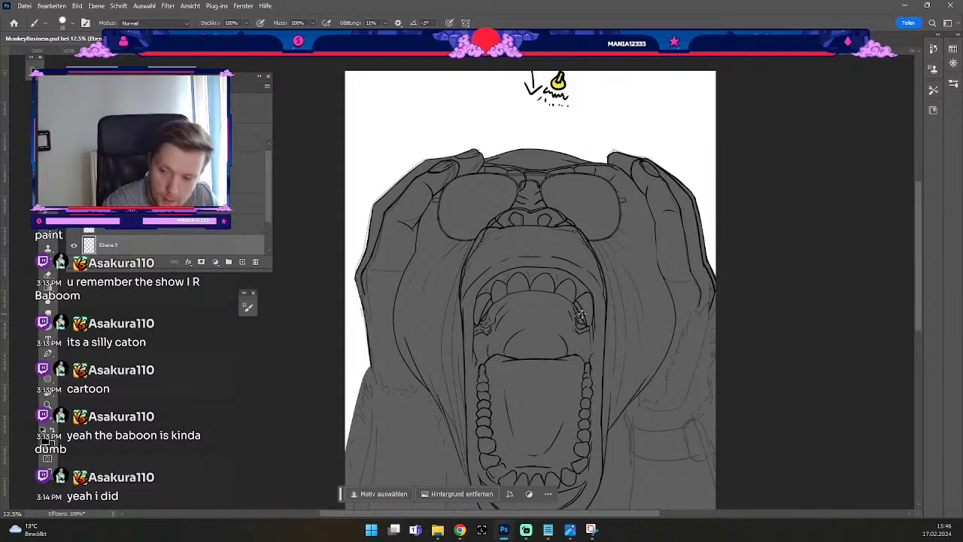
pyautogui.hotkey('ctrl', 'z')
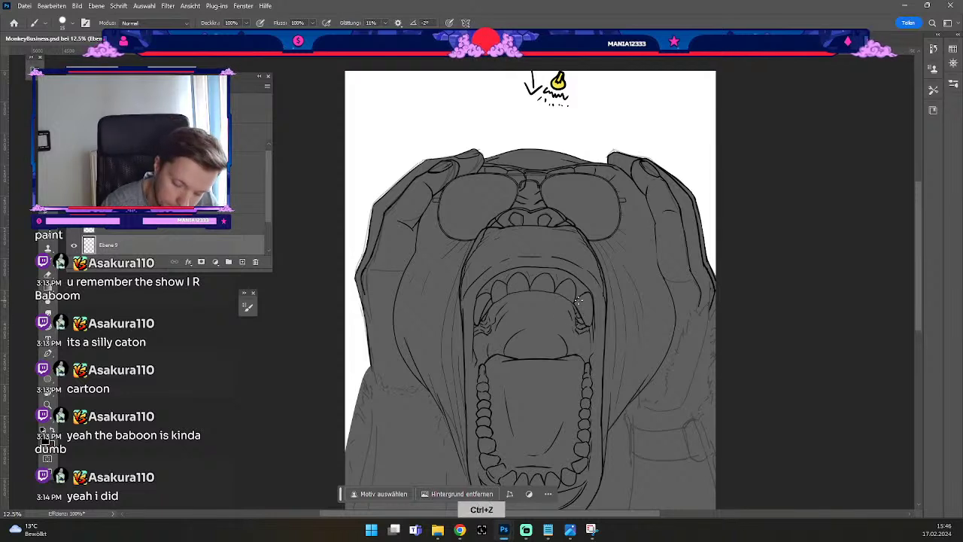
pyautogui.moveTo(577, 302); pyautogui.dragTo(585, 326)
pyautogui.hotkey('ctrl', 'z')
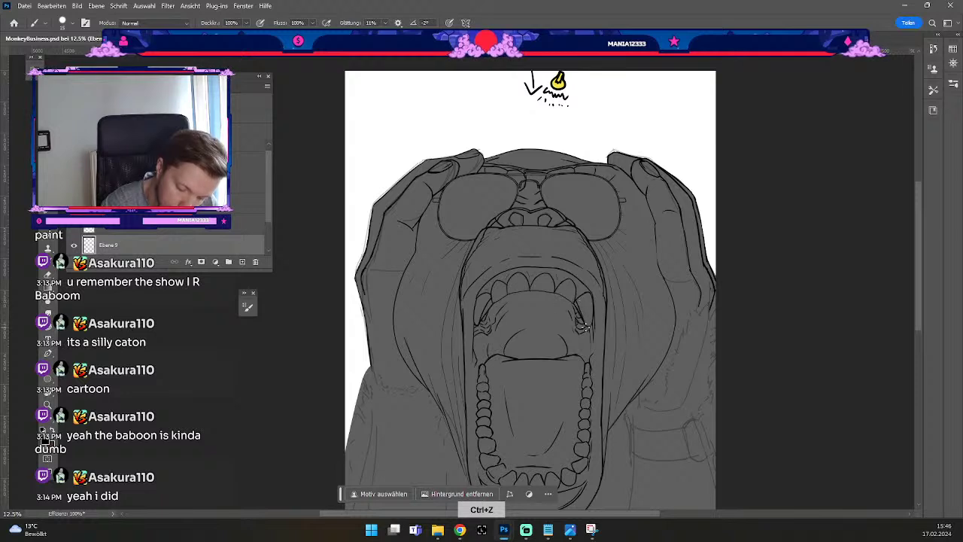
pyautogui.press('b')
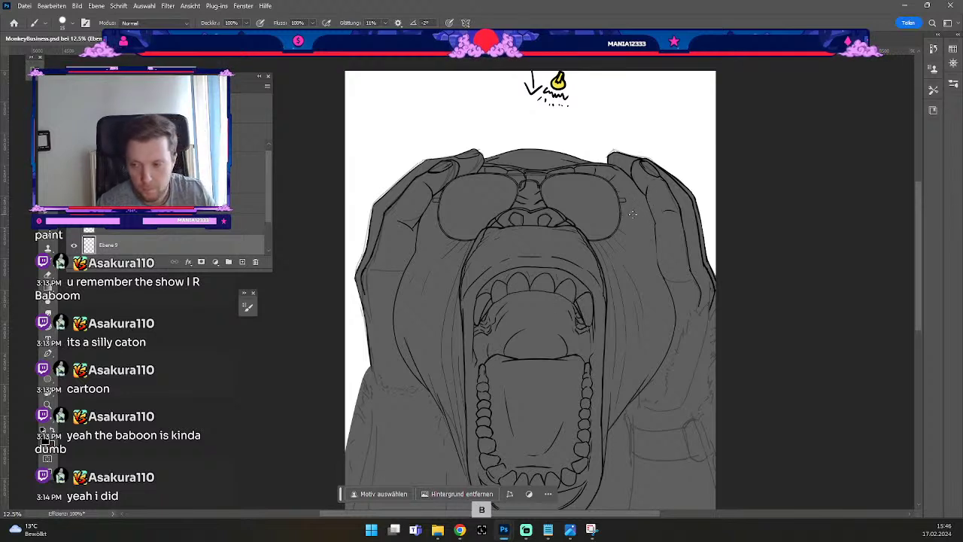
# Draw a black line down each cheek beside the lenses with the brush at 15, undoing the unsuitable attempts on the left-hand one.
pyautogui.press('#')
pyautogui.press('#')
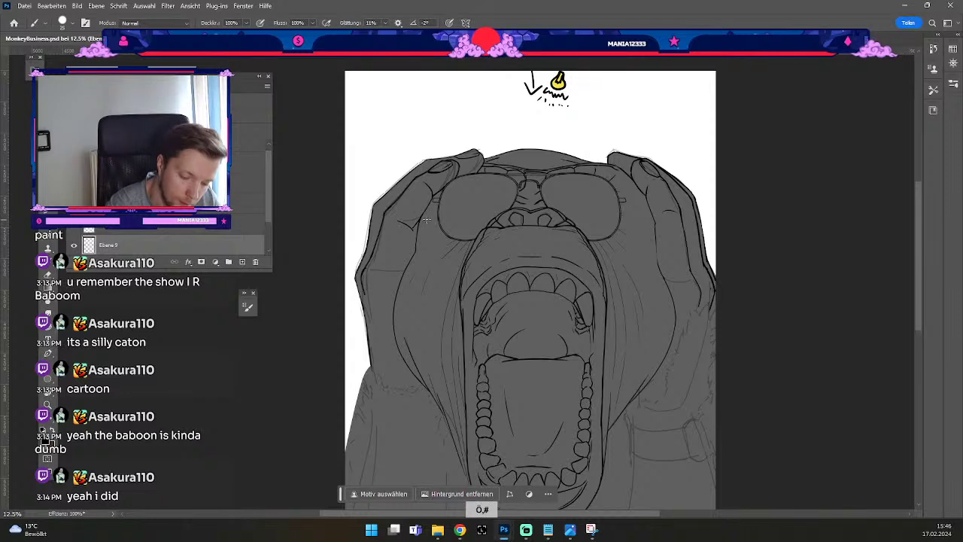
pyautogui.moveTo(428, 208); pyautogui.dragTo(417, 253)
pyautogui.hotkey('ctrl', 'z')
pyautogui.hotkey('ctrl', 'z')
pyautogui.hotkey('ctrl', 'z')
pyautogui.press('ö')
pyautogui.press('#')
pyautogui.hotkey('ctrl', 'z')
pyautogui.moveTo(426, 214); pyautogui.dragTo(425, 254)
pyautogui.hotkey('ctrl', 'z')
pyautogui.press('ö')
pyautogui.moveTo(423, 212); pyautogui.dragTo(425, 254)
pyautogui.moveTo(645, 210); pyautogui.dragTo(652, 263)
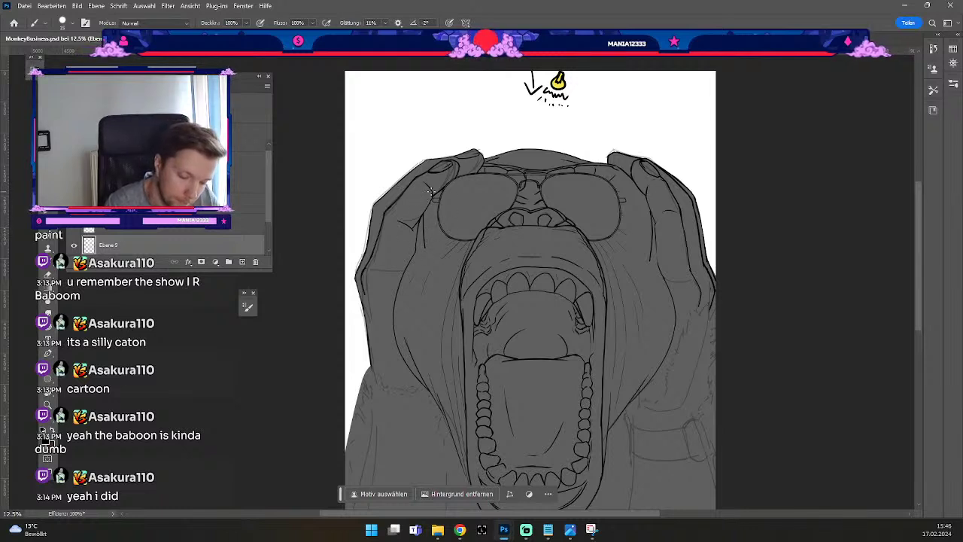
# Clean up the left-hand cheek line with the Eraser and draw an inward-curving line beside it, undoing misplaced strokes.
pyautogui.press('e')
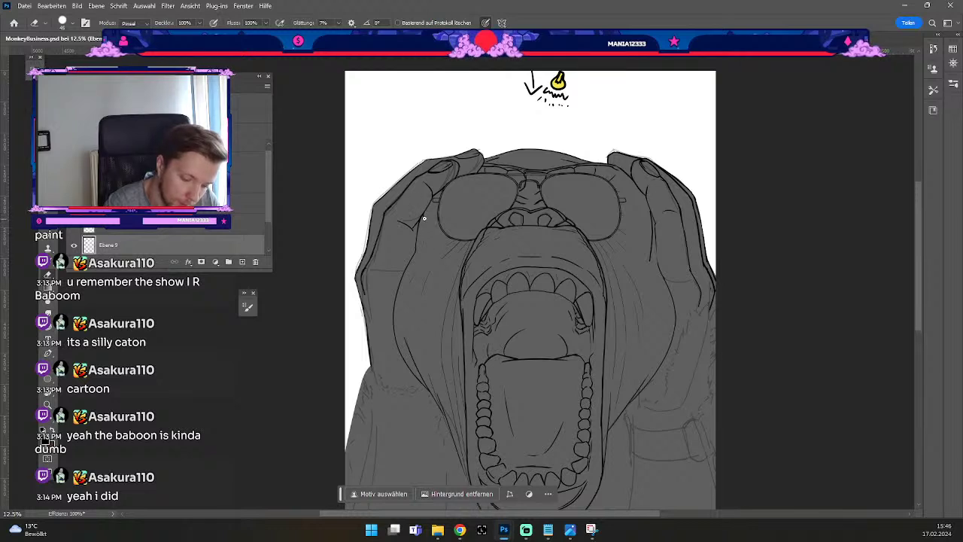
pyautogui.press('b')
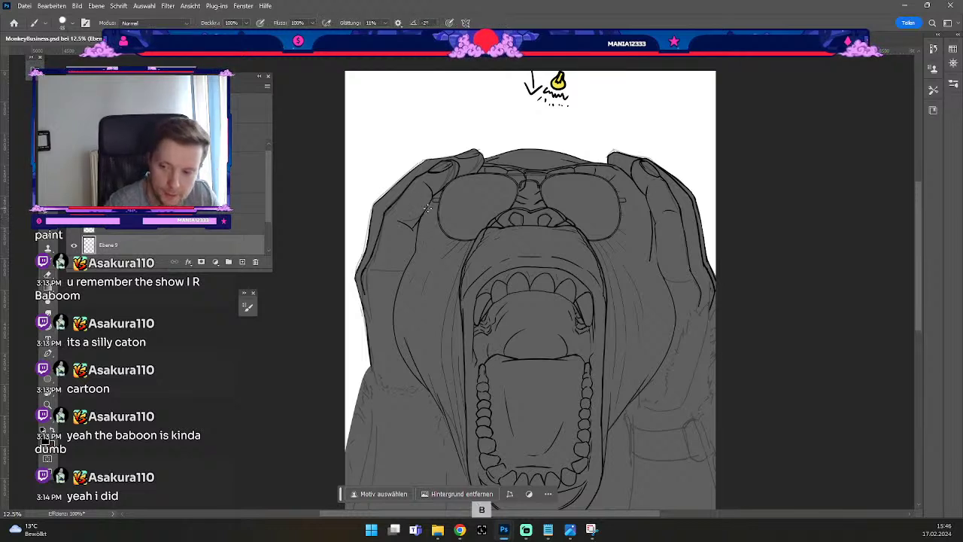
pyautogui.hotkey('ctrl', 'z')
pyautogui.hotkey('ctrl', 'z')
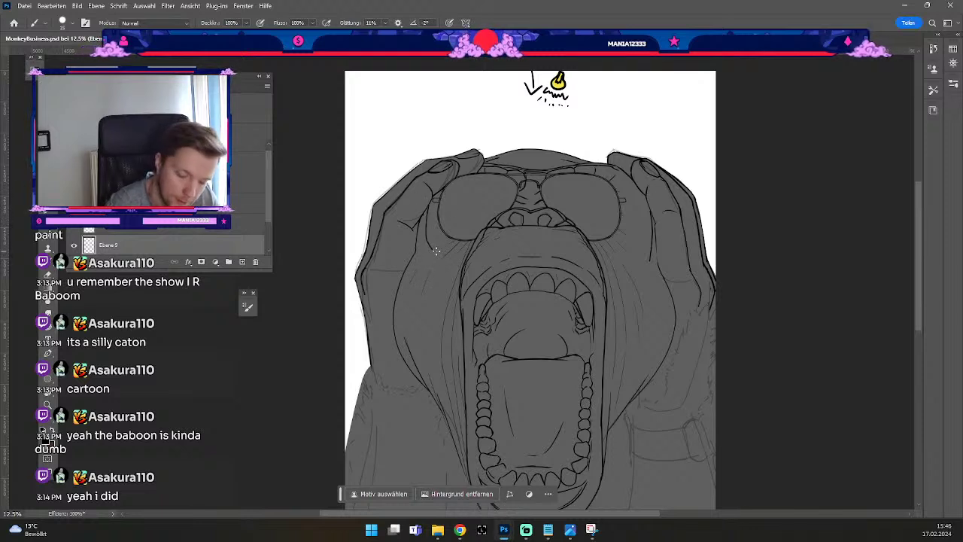
# Close the lower end of the left-hand cheek shadow with a short line and trim its corner with the Eraser, undoing misplaced strokes.
pyautogui.hotkey('ctrl', 'z')
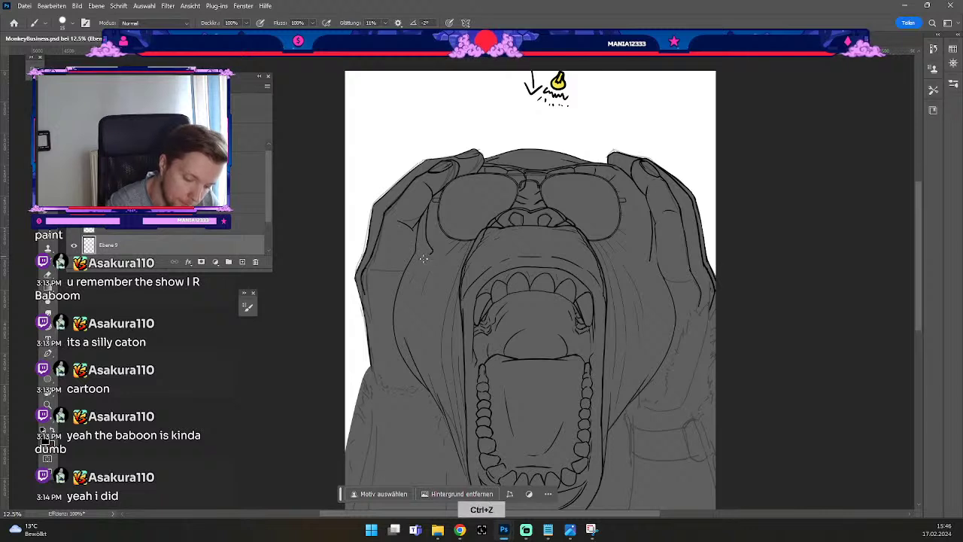
pyautogui.hotkey('ctrl', 'z')
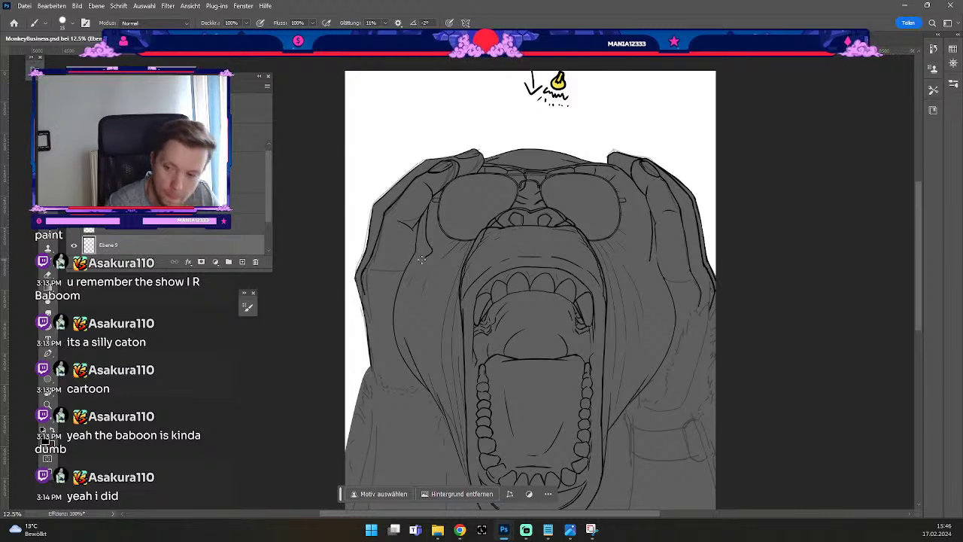
pyautogui.press('e')
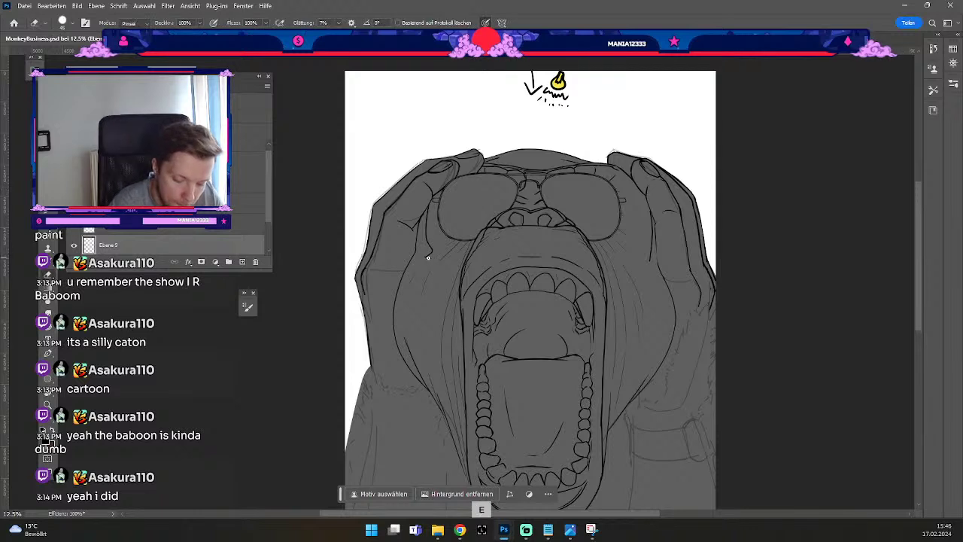
pyautogui.press('b')
pyautogui.hotkey('ctrl', 'z')
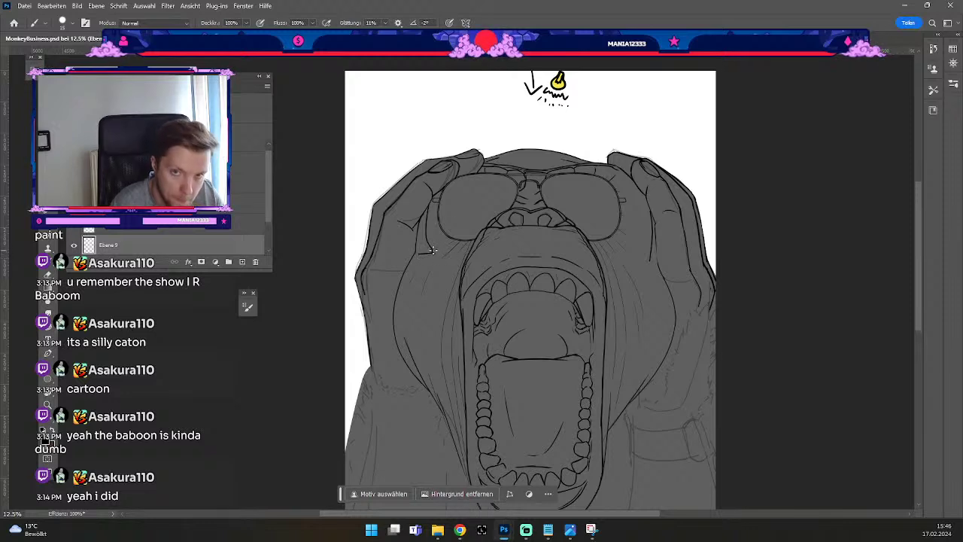
pyautogui.press('e')
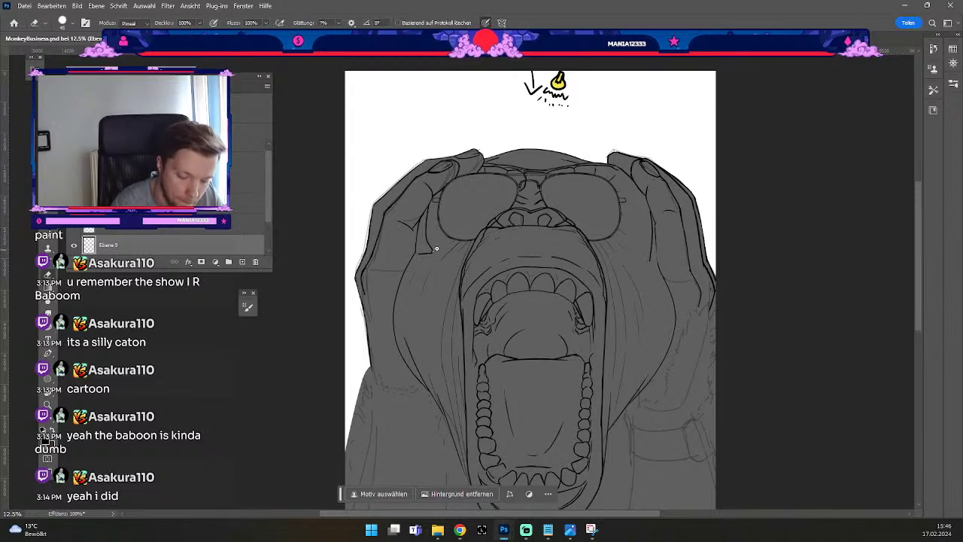
pyautogui.press('b')
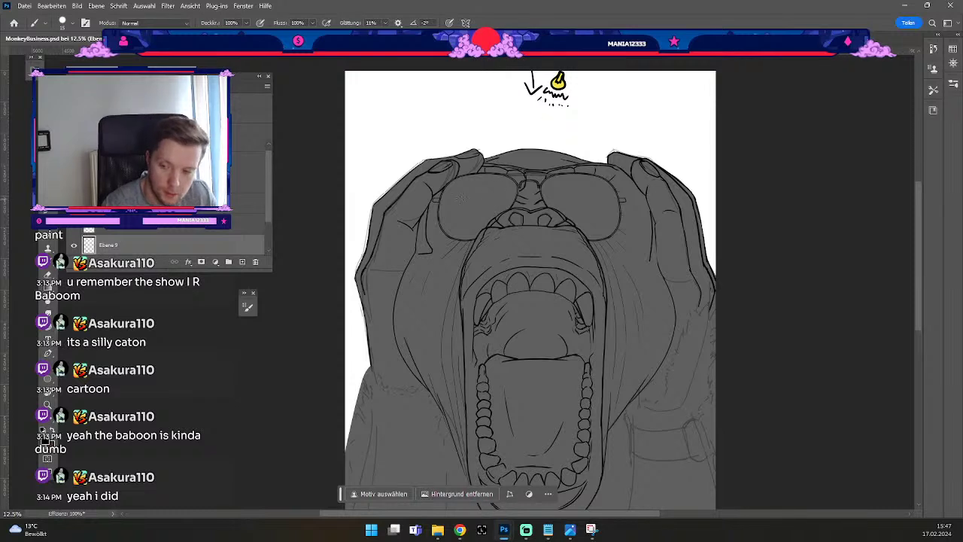
# Extend a black line from the lower tip of the left-hand cheek shadow toward the outer cheek edge, erasing and undoing misplaced strokes.
pyautogui.moveTo(405, 274); pyautogui.dragTo(411, 378)
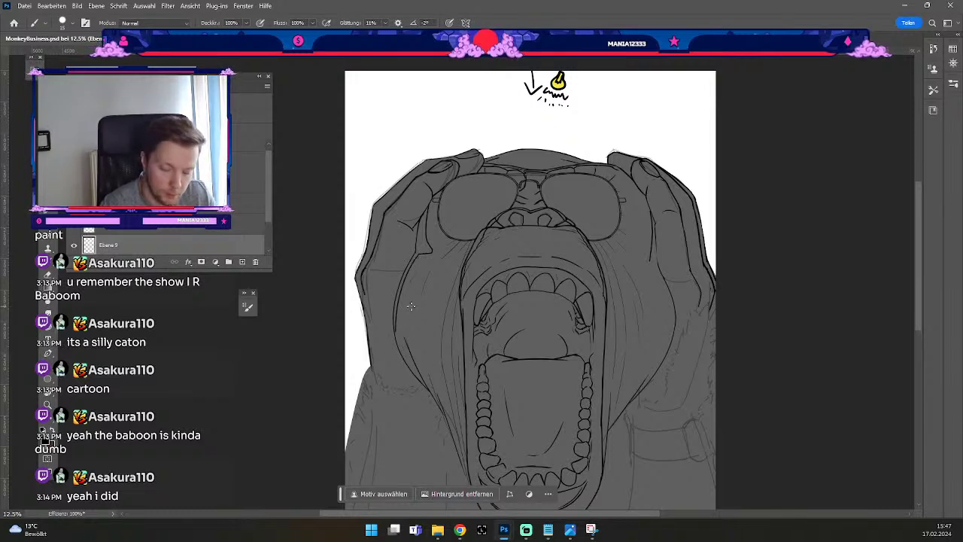
pyautogui.press('e')
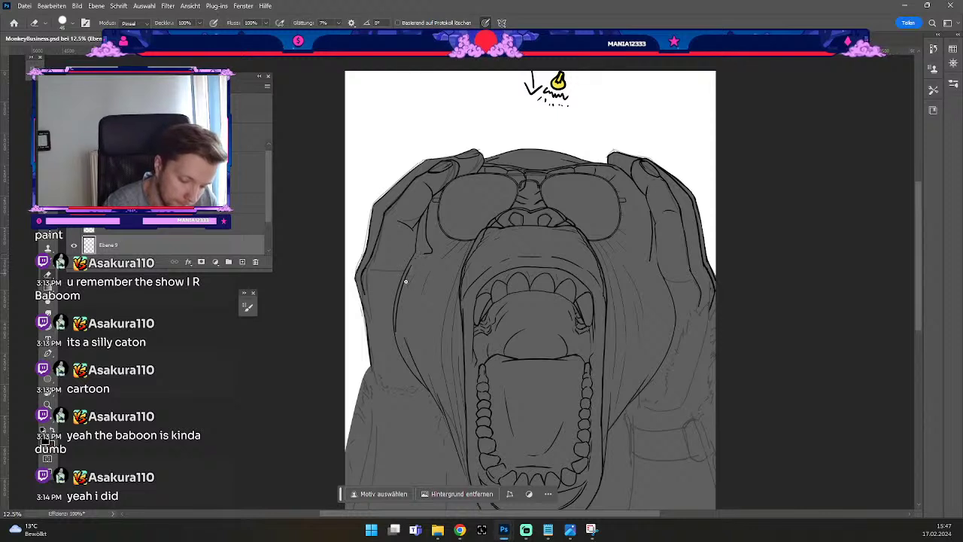
pyautogui.moveTo(410, 268); pyautogui.dragTo(399, 305)
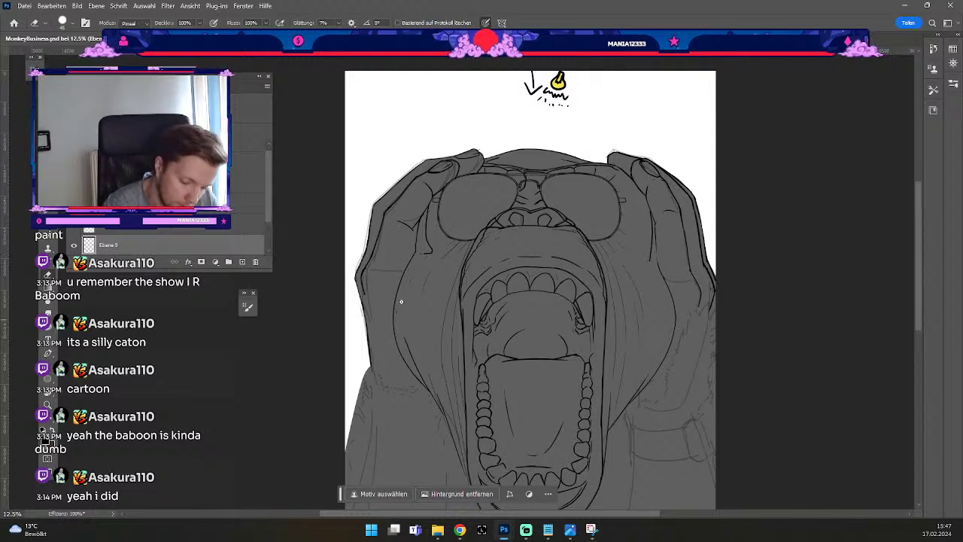
pyautogui.press('b')
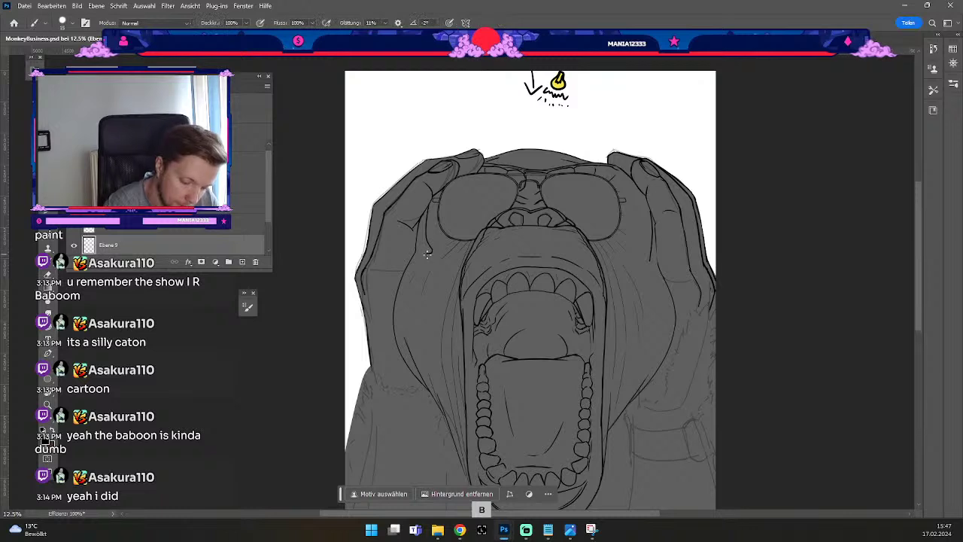
pyautogui.hotkey('ctrl', 'z')
pyautogui.moveTo(426, 255); pyautogui.dragTo(407, 298)
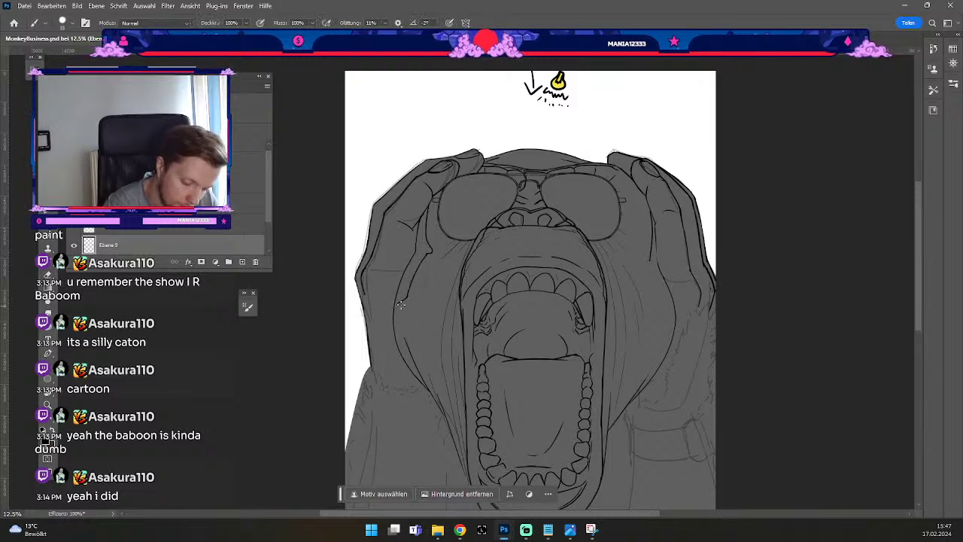
# Continue the shadow line down the outer edge of the left-hand cheek, undoing misplaced strokes.
pyautogui.moveTo(398, 304); pyautogui.dragTo(407, 358)
pyautogui.hotkey('ctrl', 'z')
pyautogui.moveTo(401, 301)
pyautogui.mouseDown()
pyautogui.moveTo(394, 333)
pyautogui.moveTo(417, 373)
pyautogui.mouseUp()
pyautogui.press('e')
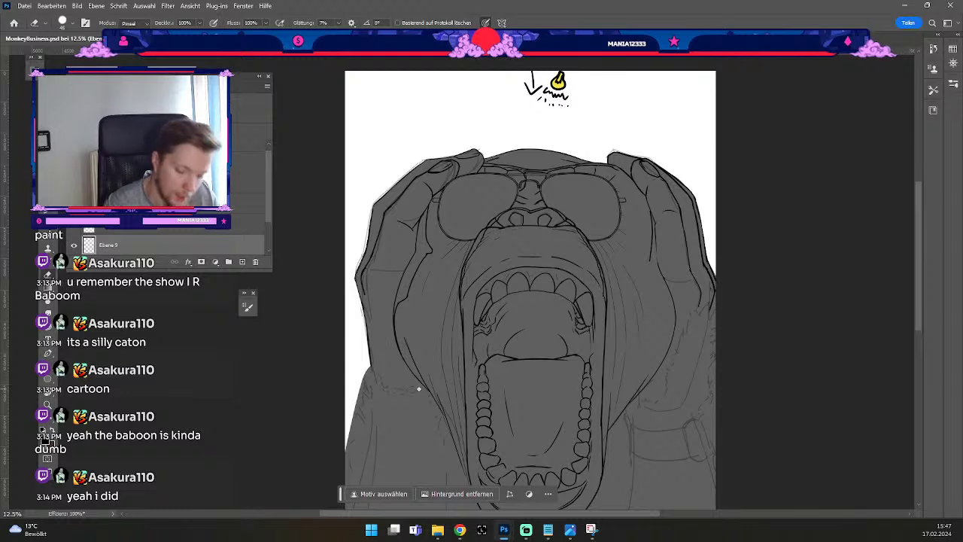
pyautogui.press('b')
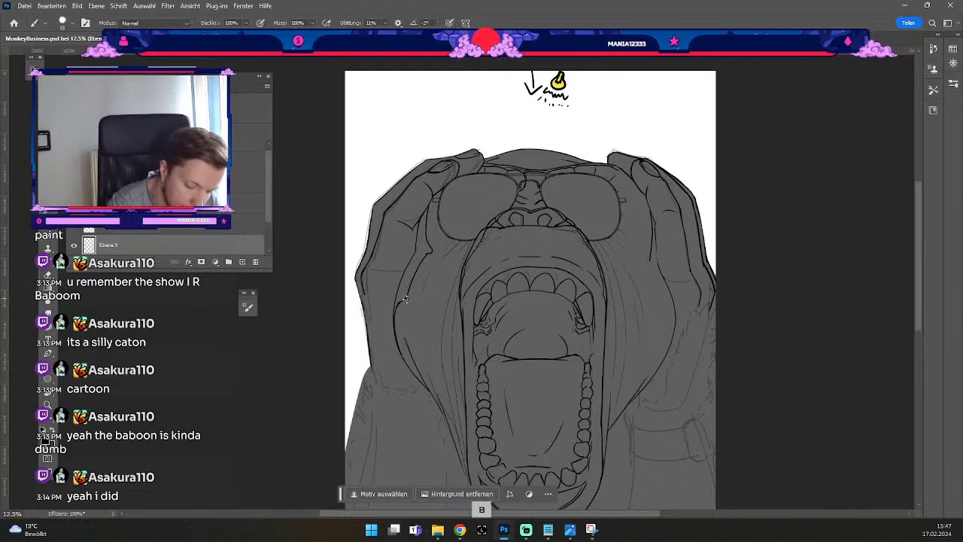
pyautogui.hotkey('ctrl', 'z')
# Refine the corner where the left-hand shadow line meets the outer cheek edge, alternating Eraser and brush and undoing misplaced strokes.
pyautogui.press('e')
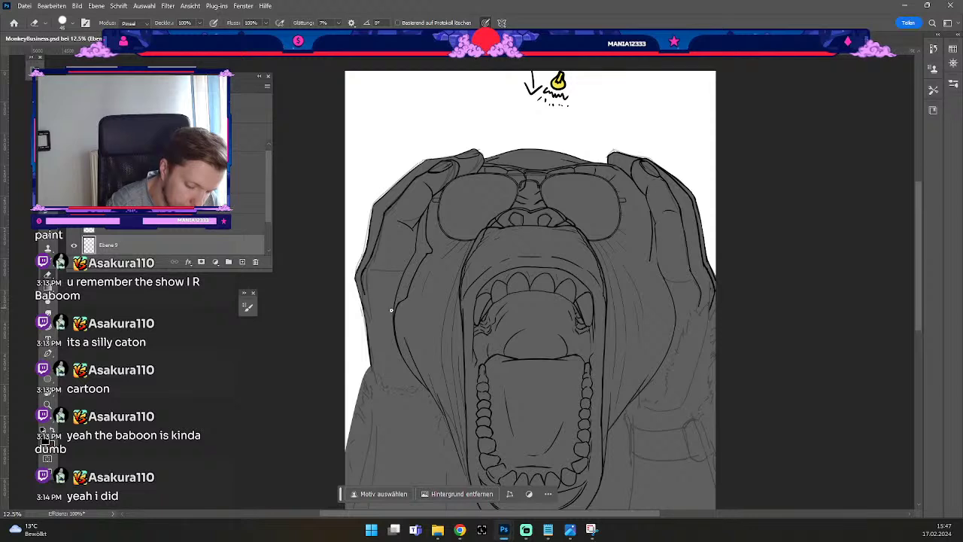
pyautogui.press('b')
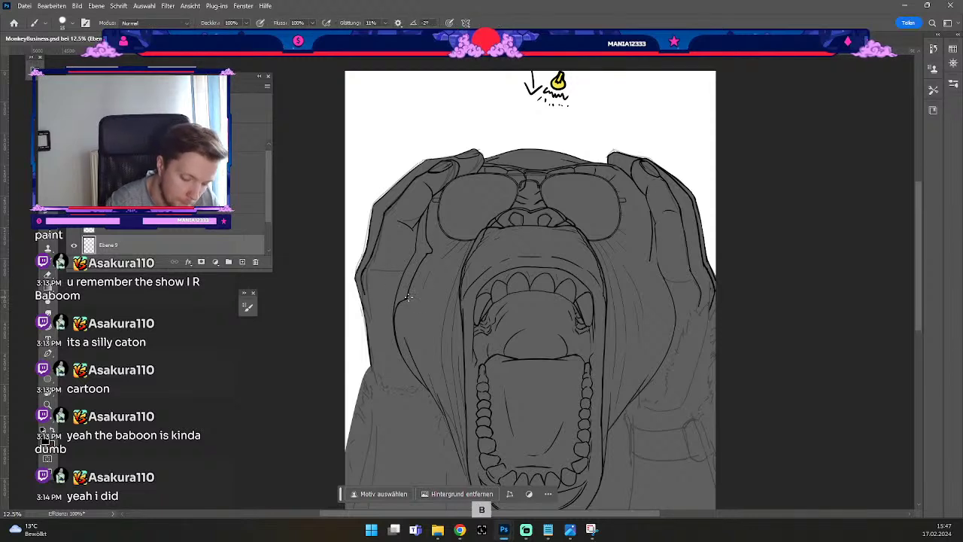
pyautogui.press('e')
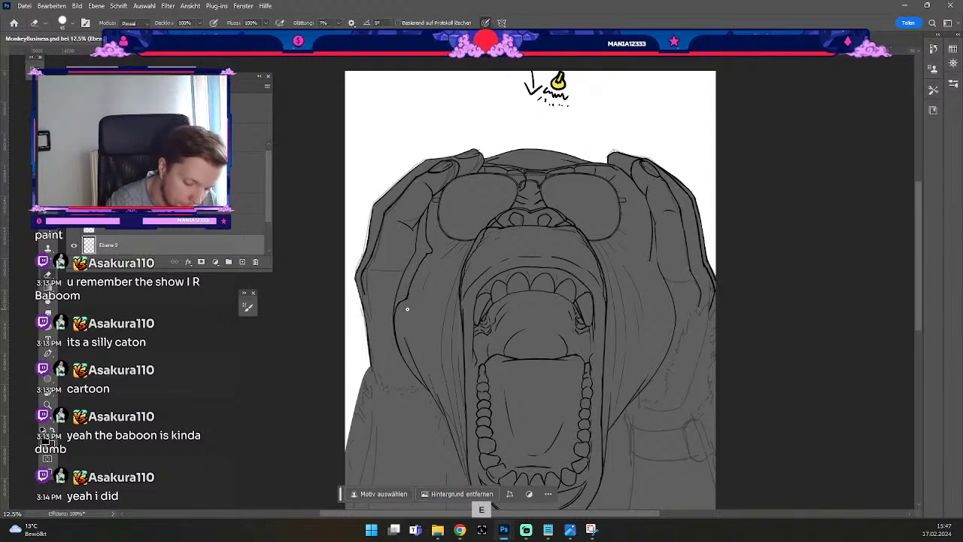
pyautogui.press('b')
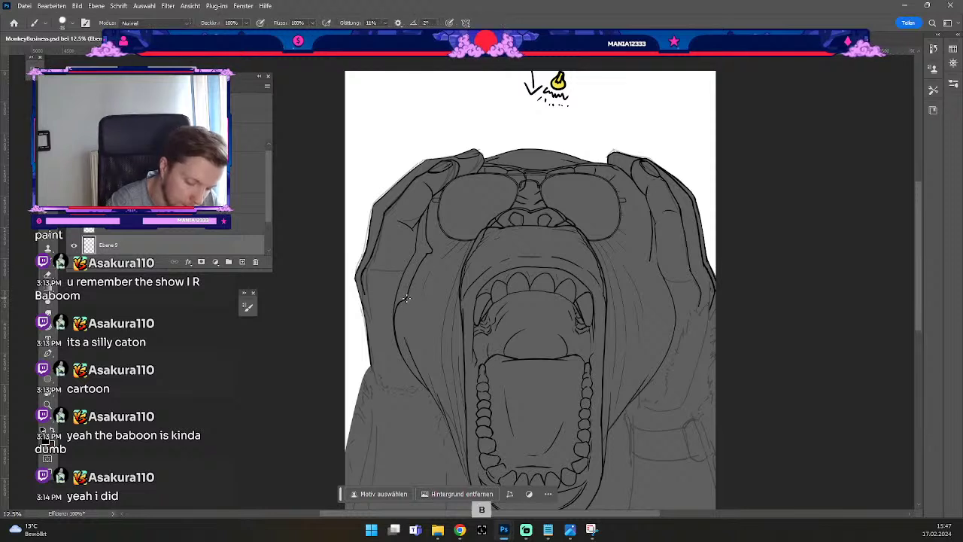
pyautogui.hotkey('ctrl', 'z')
pyautogui.press('e')
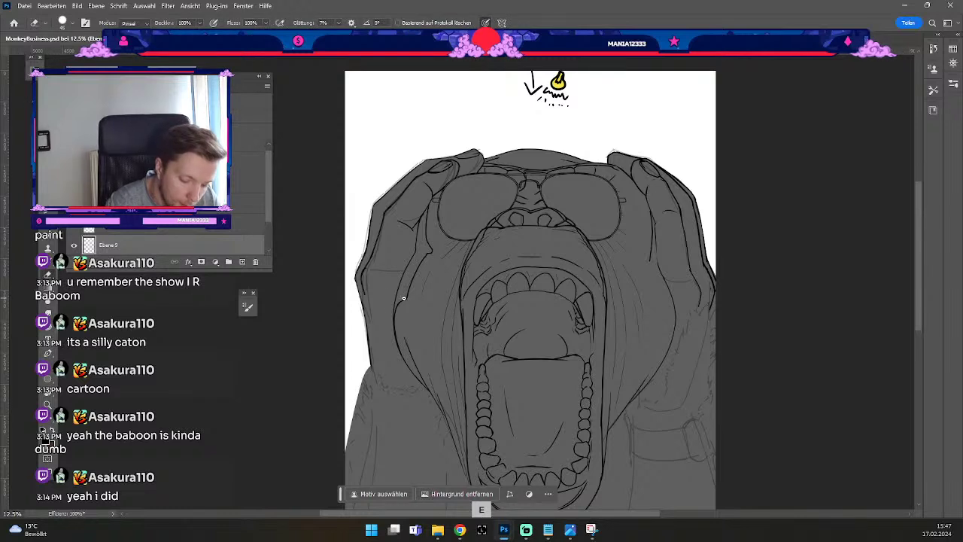
pyautogui.press('b')
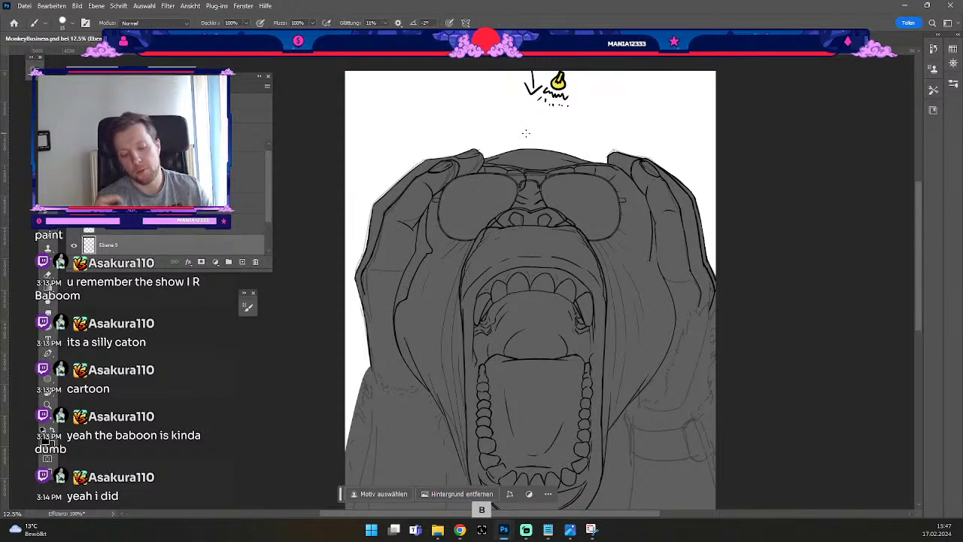
# Thicken the upper outline between the left-hand cheek and the hand with a larger brush, undoing misplaced strokes.
pyautogui.press('#')
pyautogui.moveTo(422, 220); pyautogui.dragTo(413, 261)
pyautogui.hotkey('ctrl', 'z')
pyautogui.moveTo(424, 216); pyautogui.dragTo(397, 294)
pyautogui.hotkey('ctrl', 'z')
pyautogui.moveTo(417, 250); pyautogui.dragTo(395, 310)
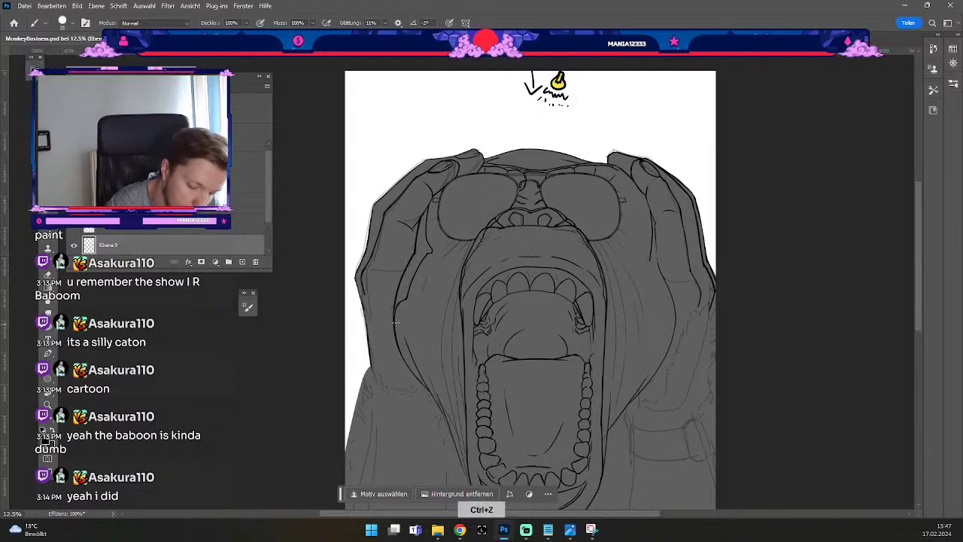
pyautogui.hotkey('ctrl', 'z')
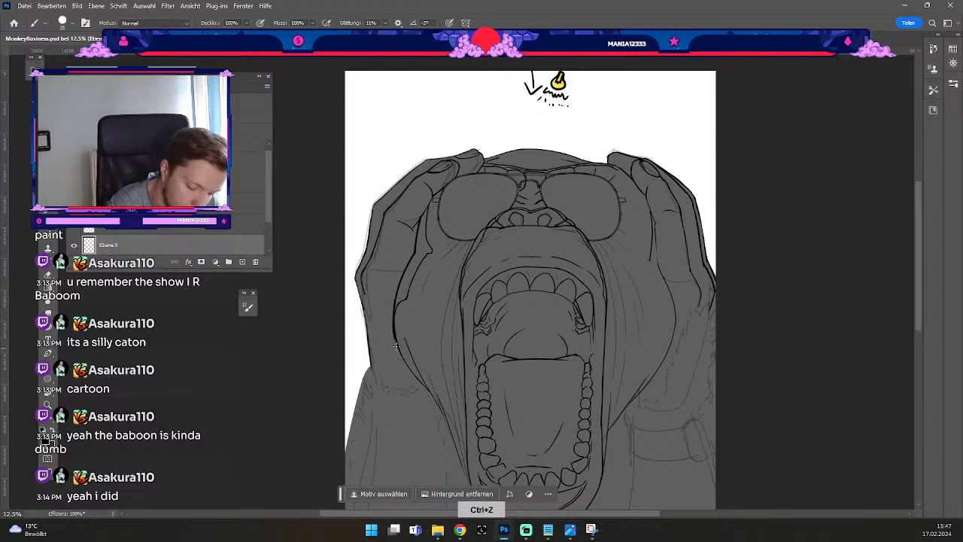
# Thicken the outer edge of the left-hand cheek with the brush at 20, undoing misplaced strokes, and touch up its shadow with the Eraser.
pyautogui.press('#')
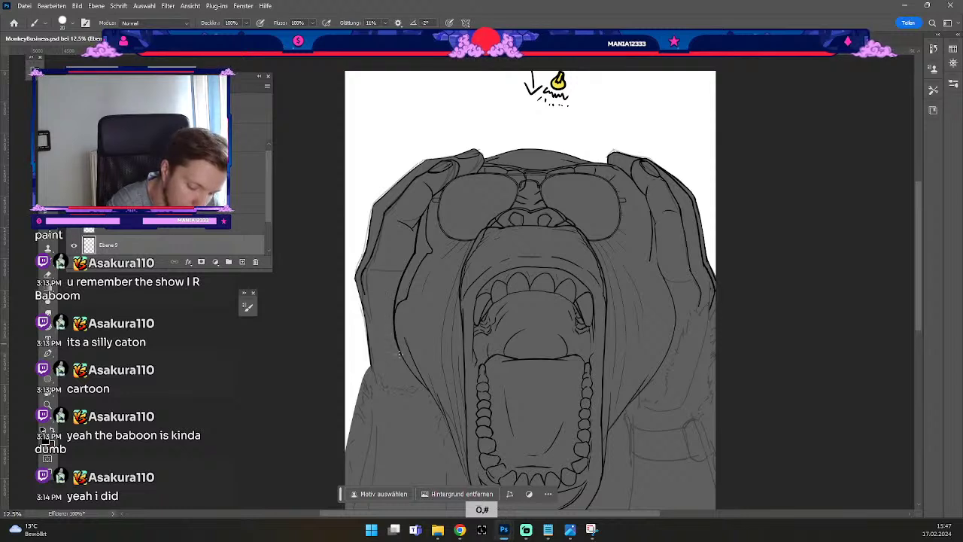
pyautogui.hotkey('ctrl', 'z')
pyautogui.moveTo(394, 306); pyautogui.dragTo(404, 361)
pyautogui.moveTo(394, 309); pyautogui.dragTo(402, 360)
pyautogui.hotkey('ctrl', 'z')
pyautogui.moveTo(394, 306); pyautogui.dragTo(403, 363)
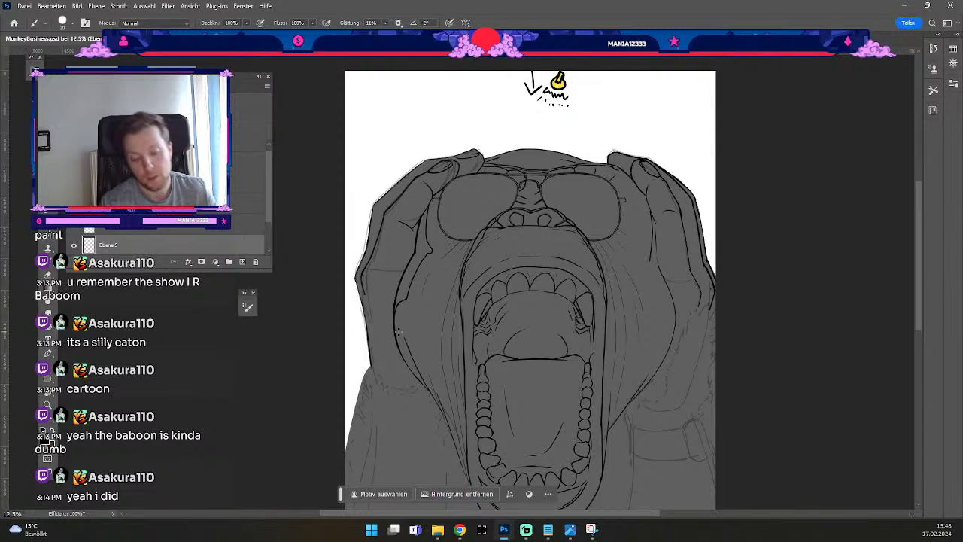
pyautogui.press('e')
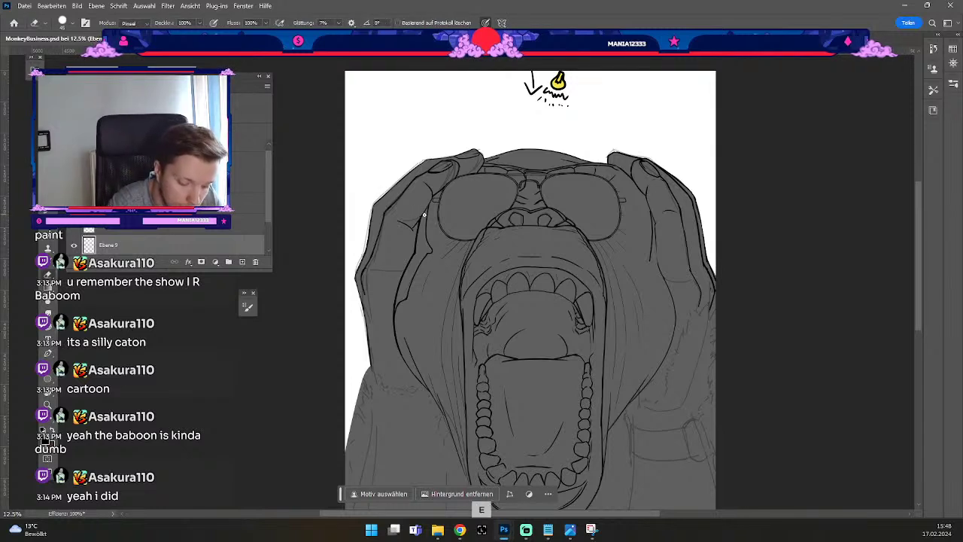
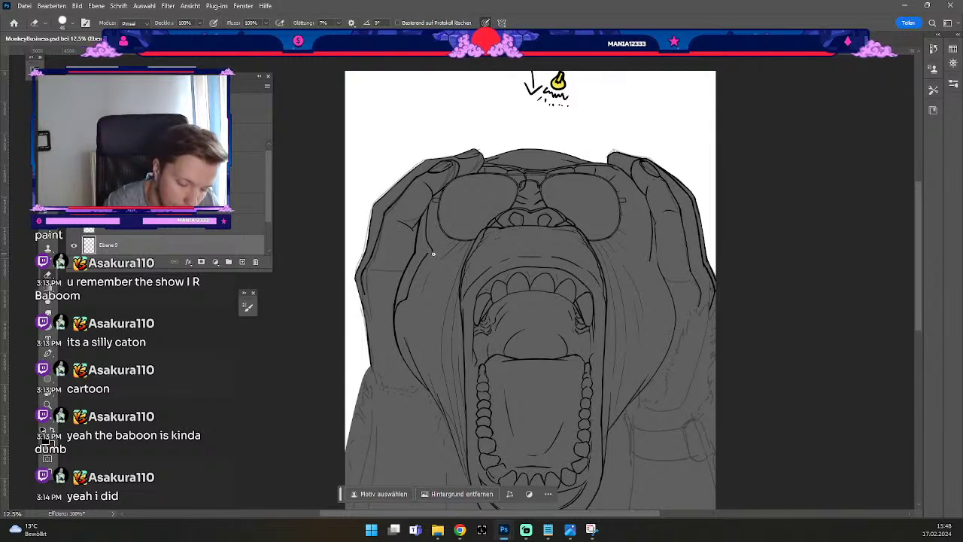
pyautogui.press('b')
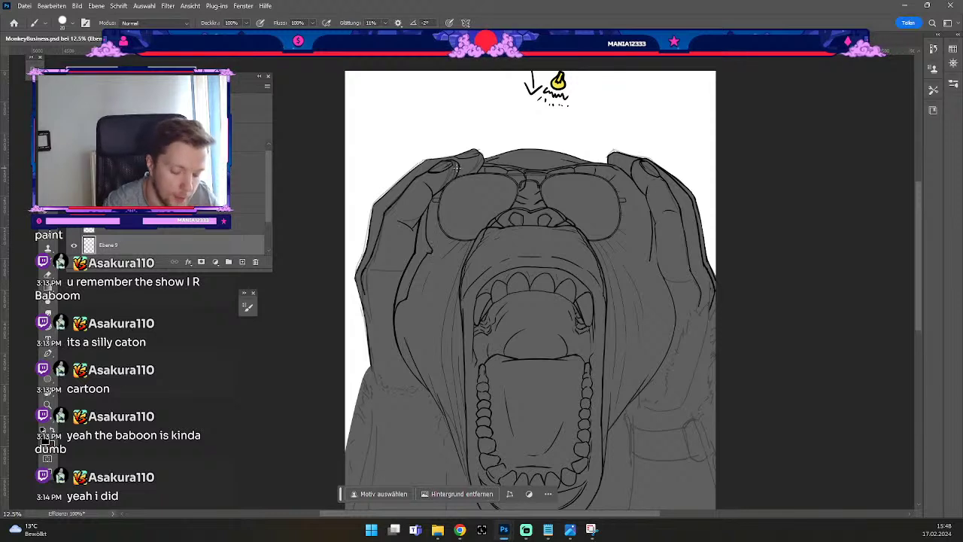
# Draw a curved shadow line from above the right-hand lens down toward the hand with the brush at 15, undoing misplaced strokes.
pyautogui.press('b')
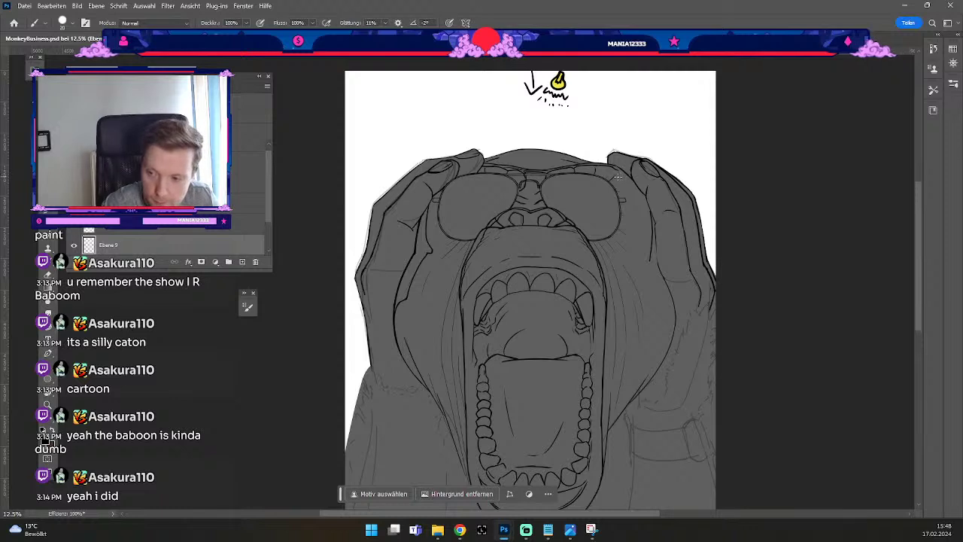
pyautogui.hotkey('ctrl', 'z')
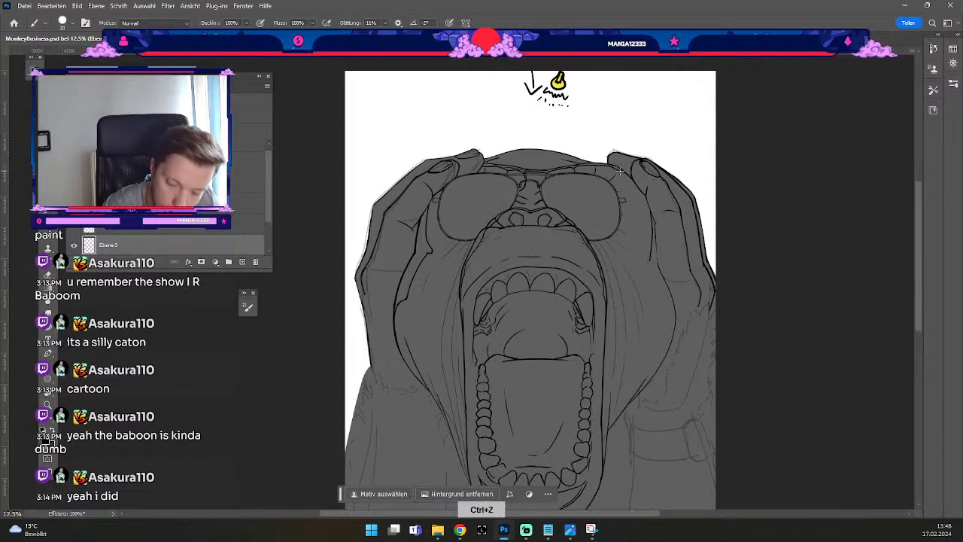
pyautogui.moveTo(620, 171); pyautogui.dragTo(638, 197)
pyautogui.hotkey('ctrl', 'z')
pyautogui.press('b')
pyautogui.press('ö')
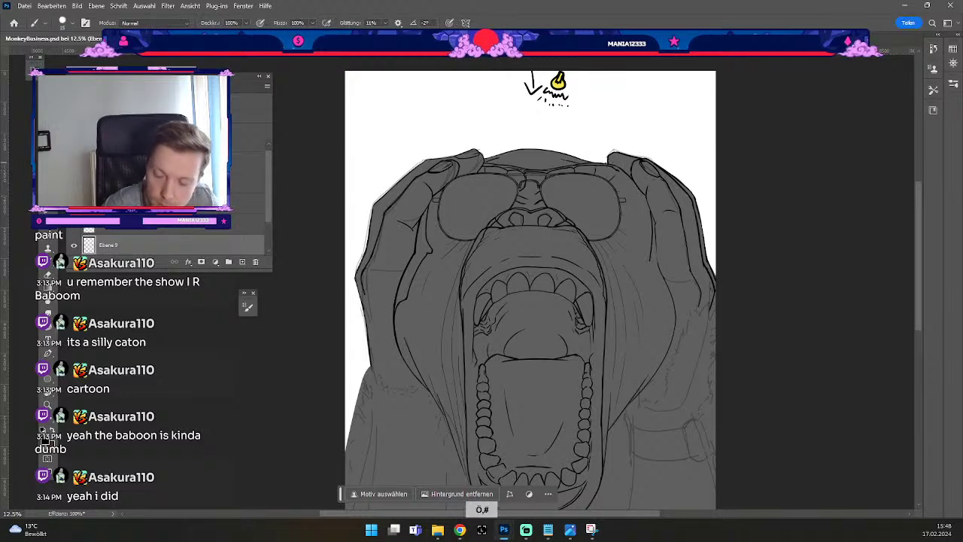
pyautogui.moveTo(617, 170); pyautogui.dragTo(638, 191)
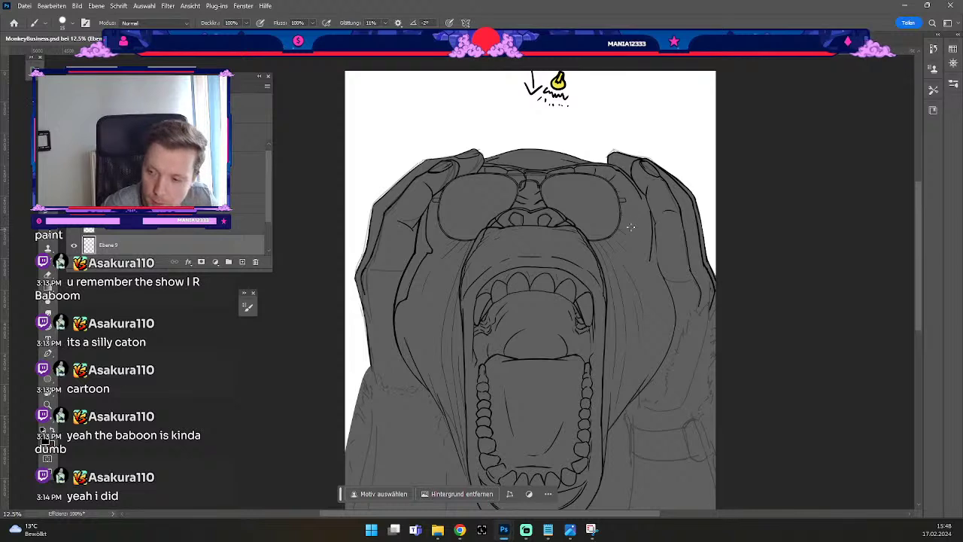
pyautogui.hotkey('ctrl', 'z')
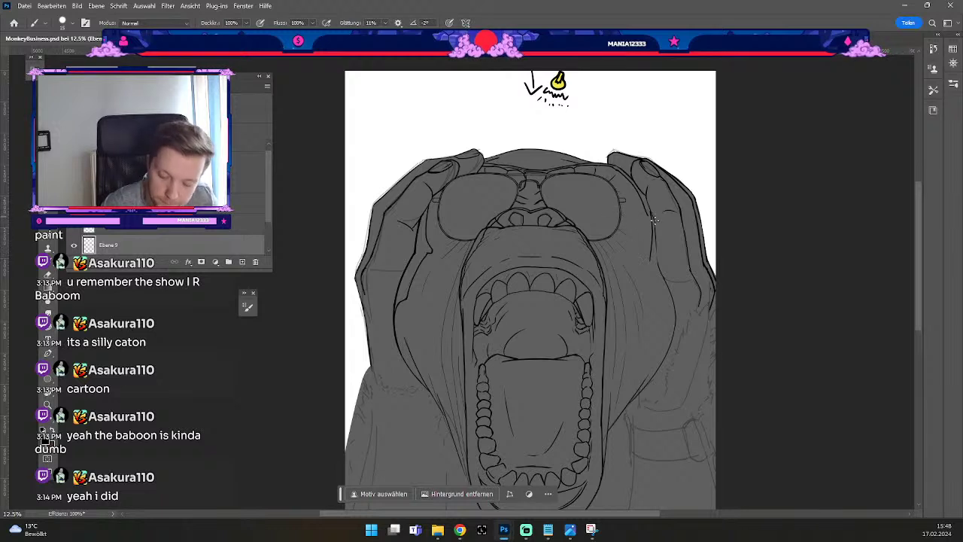
# Shorten the right-hand cheek line with the Eraser and close its lower end with a short hooked line, undoing misplaced strokes.
pyautogui.press('e')
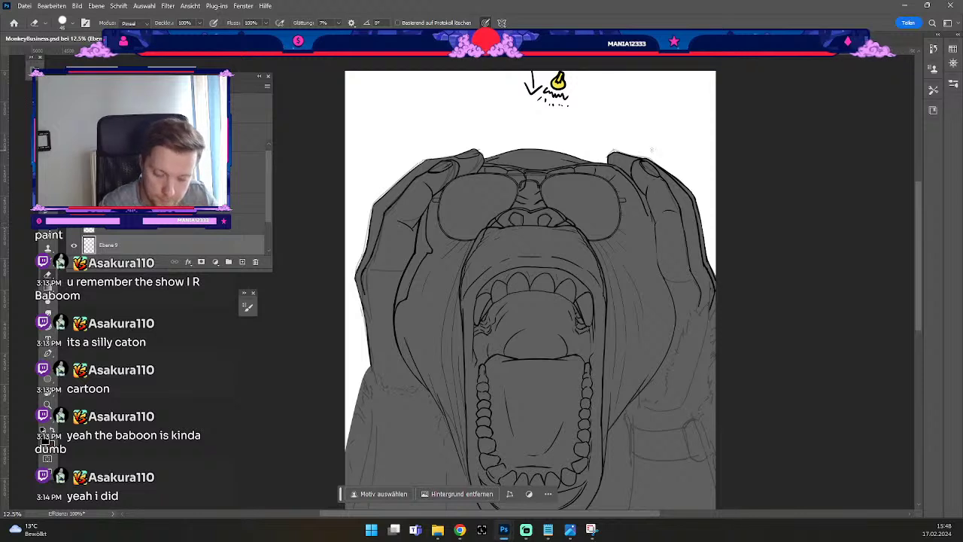
pyautogui.press('b')
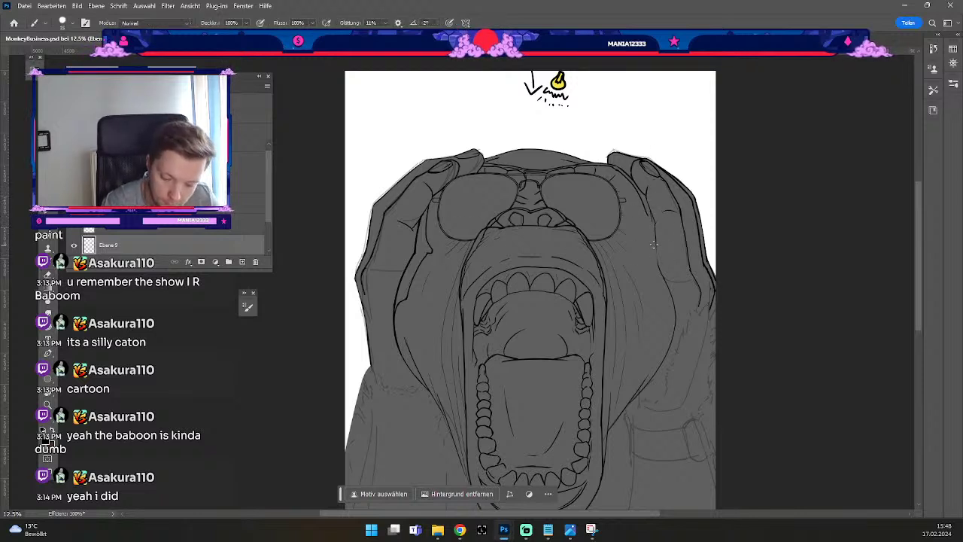
pyautogui.hotkey('ctrl', 'z')
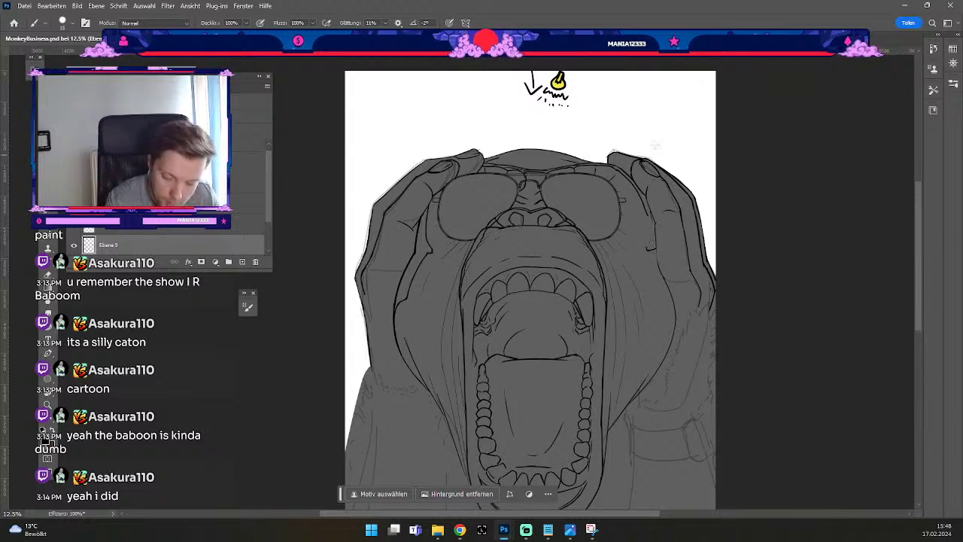
pyautogui.hotkey('ctrl', 'z')
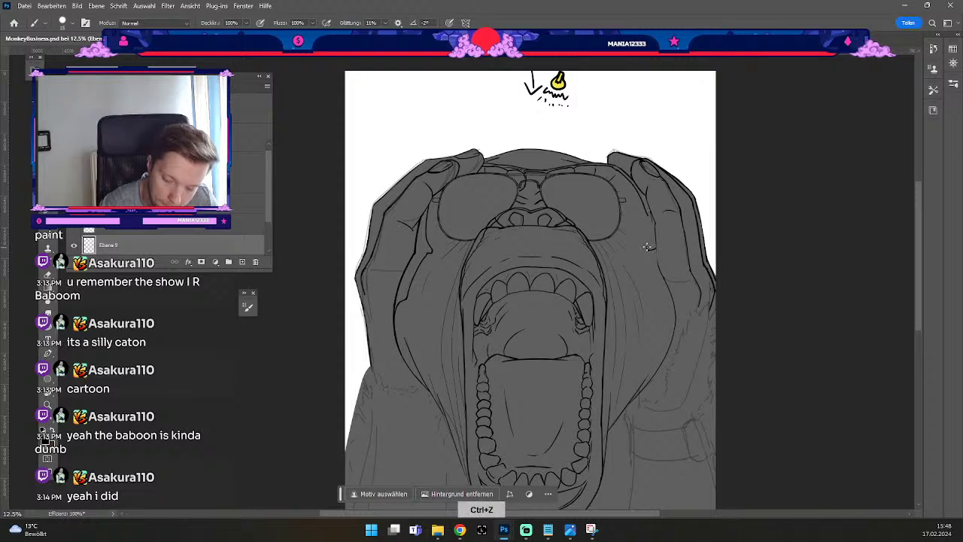
pyautogui.hotkey('ctrl', 'z')
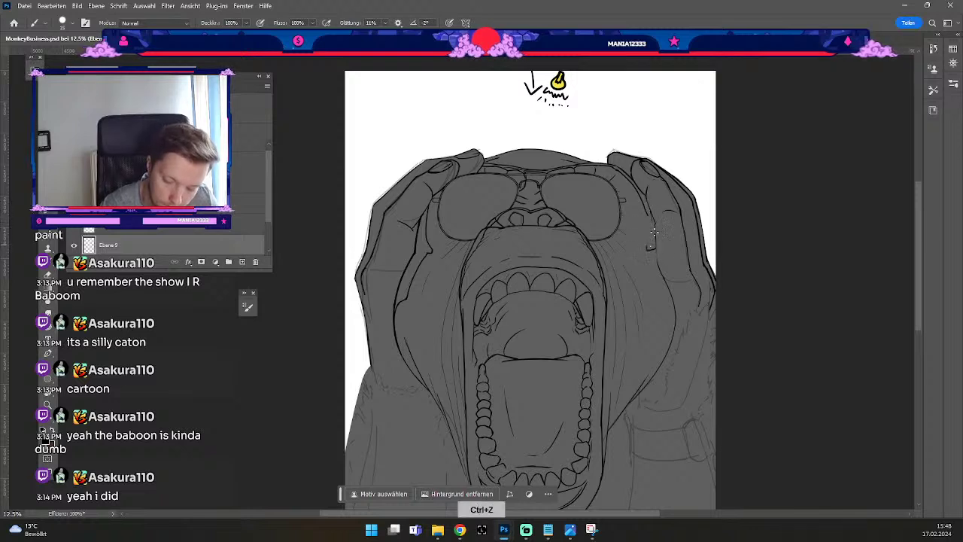
pyautogui.moveTo(647, 247); pyautogui.dragTo(652, 229)
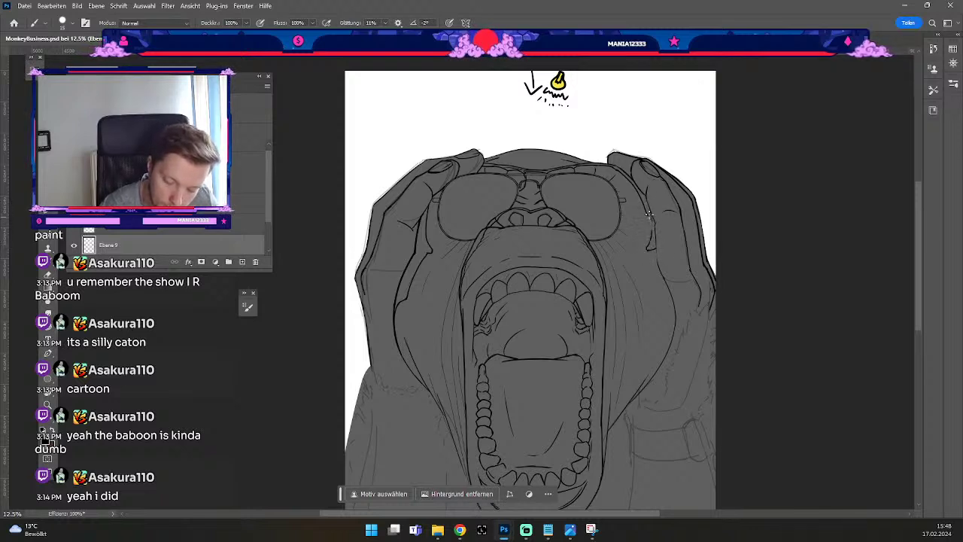
# Rework the shadow line between the right-hand lens and the hand with the brush at 15 and the Eraser, undoing misplaced strokes.
pyautogui.press('b')
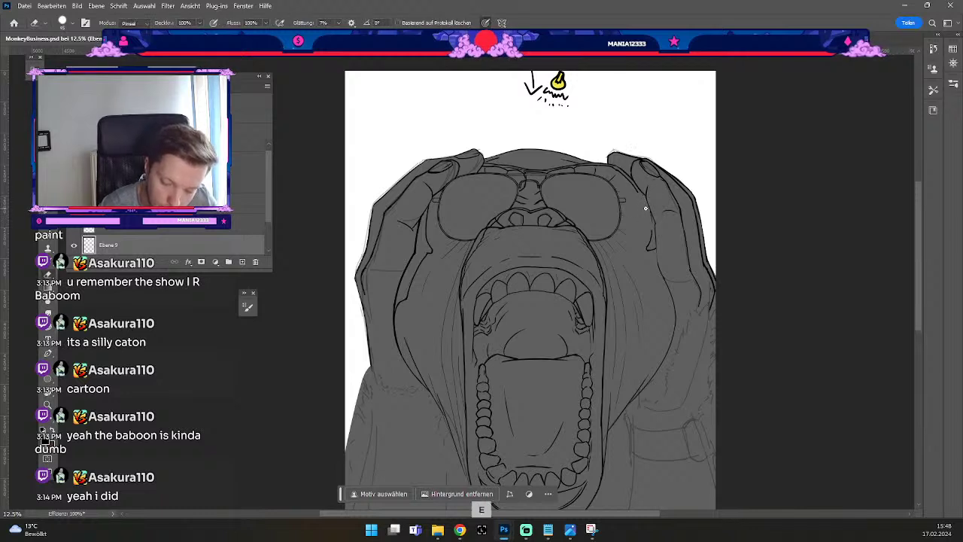
pyautogui.press('b')
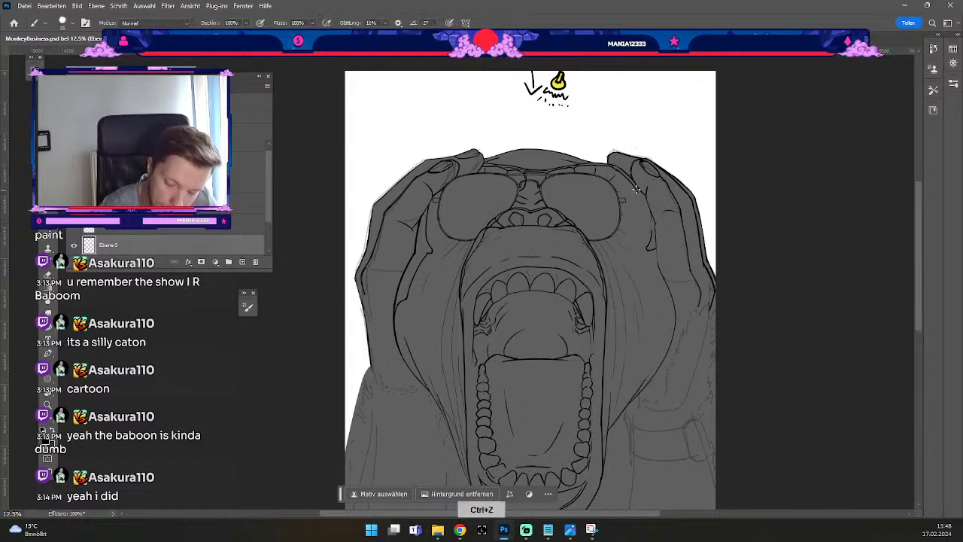
pyautogui.press('e')
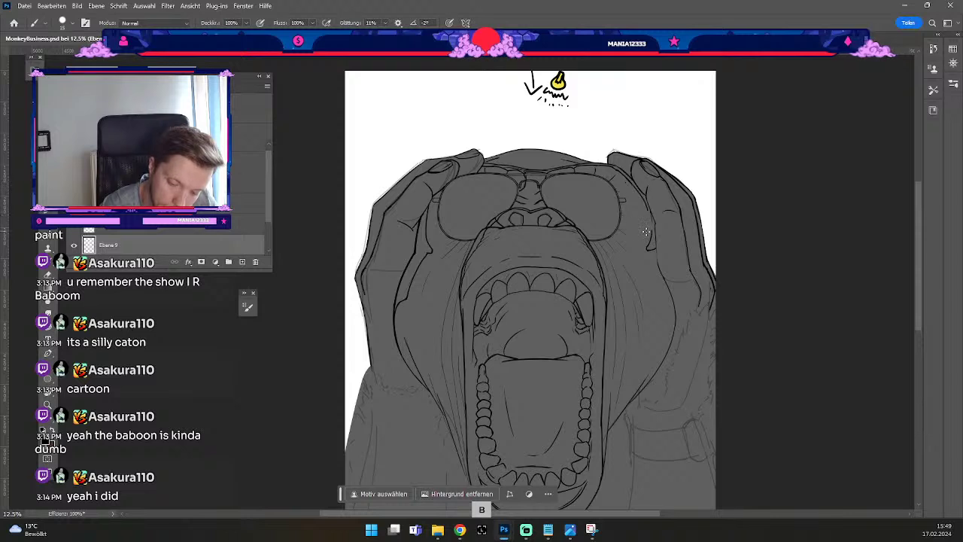
pyautogui.hotkey('ctrl', 'z')
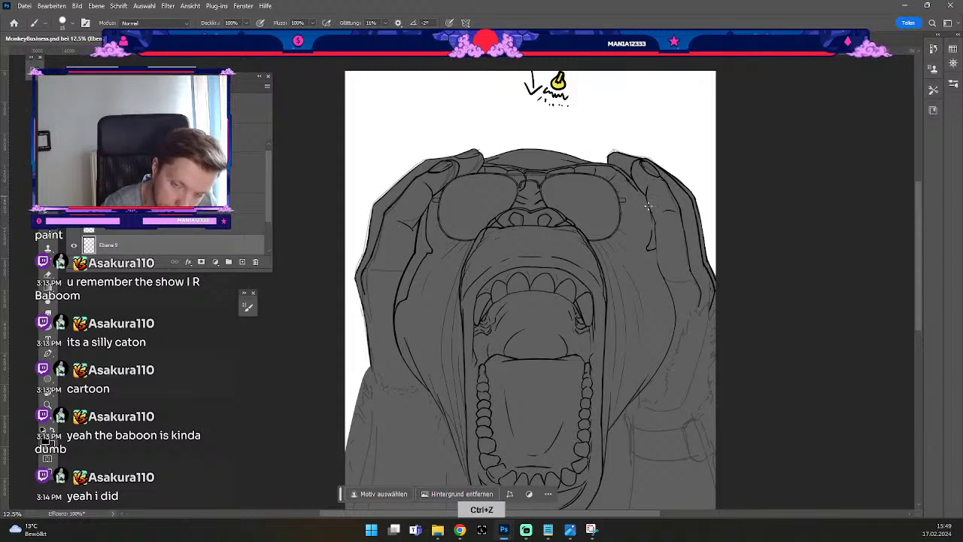
pyautogui.hotkey('ctrl', 'z')
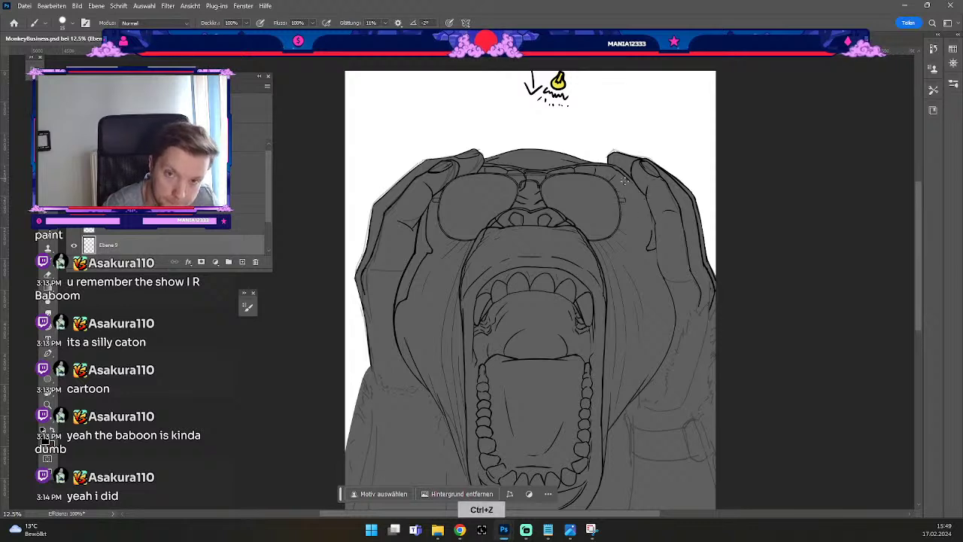
pyautogui.hotkey('ctrl', 'z')
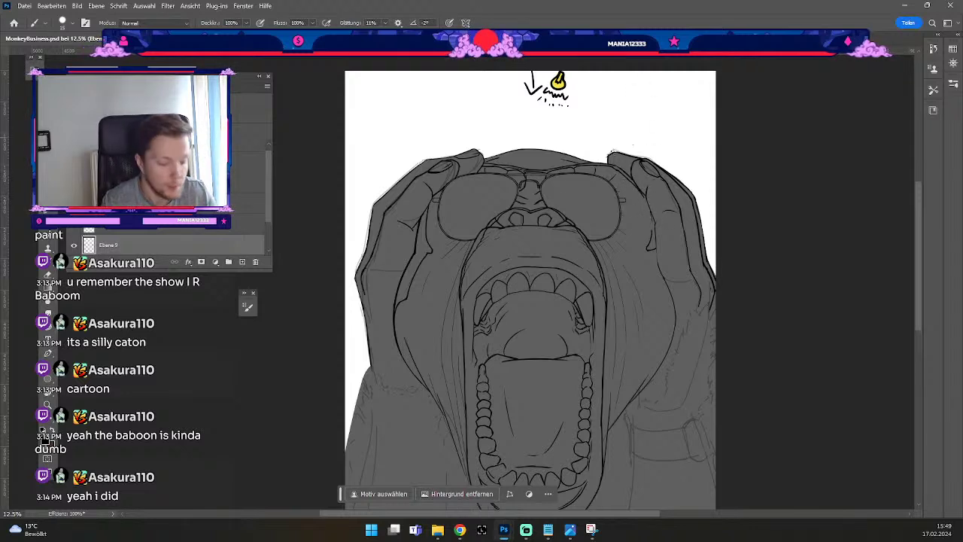
# Redraw the upper part of the right-hand cheek line along the fingers in a rotated view and clean its hooked end, undoing misplaced strokes.
pyautogui.press('r')
pyautogui.moveTo(344, 387)
pyautogui.mouseDown()
pyautogui.moveTo(595, 355)
pyautogui.moveTo(603, 332)
pyautogui.mouseUp()
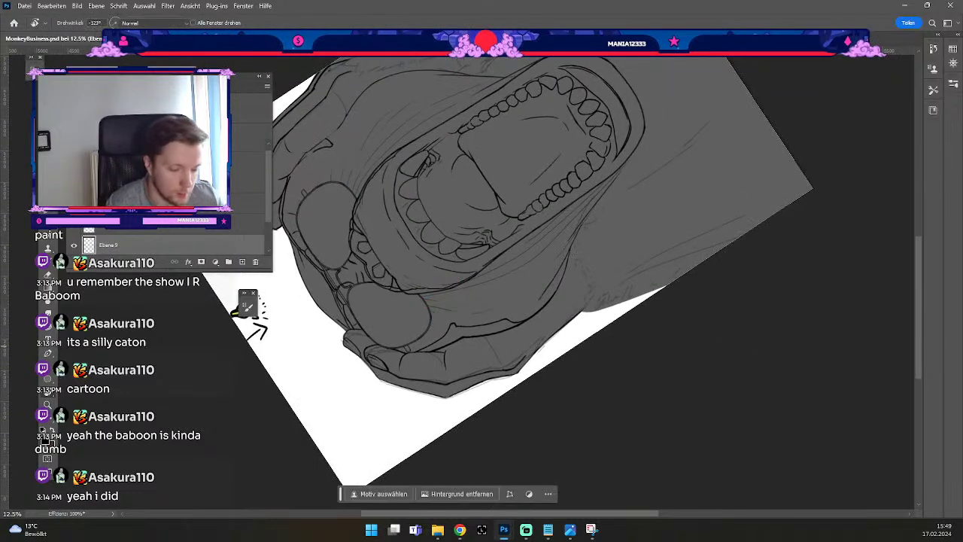
pyautogui.press('space')
pyautogui.moveTo(390, 218)
pyautogui.mouseDown()
pyautogui.moveTo(462, 228)
pyautogui.moveTo(531, 213)
pyautogui.mouseUp()
pyautogui.press('e')
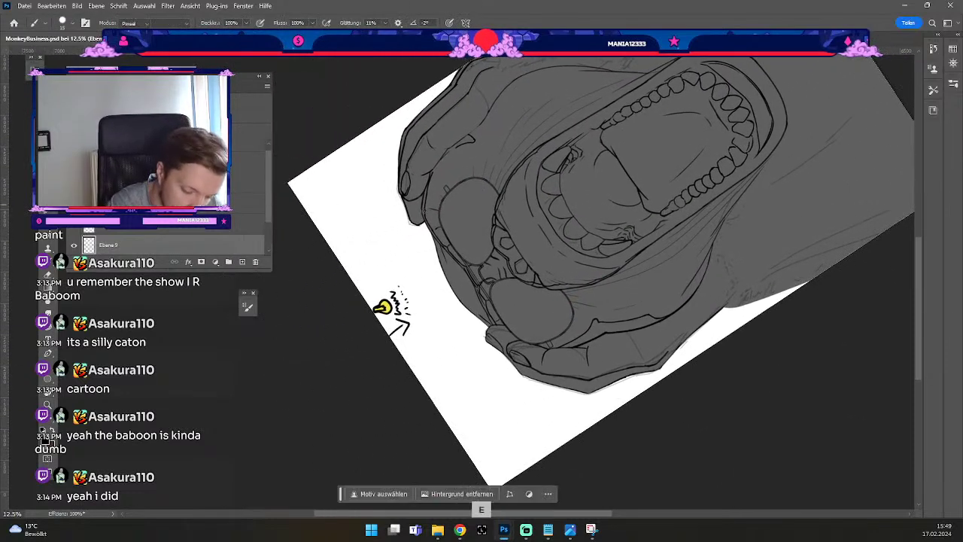
pyautogui.press('b')
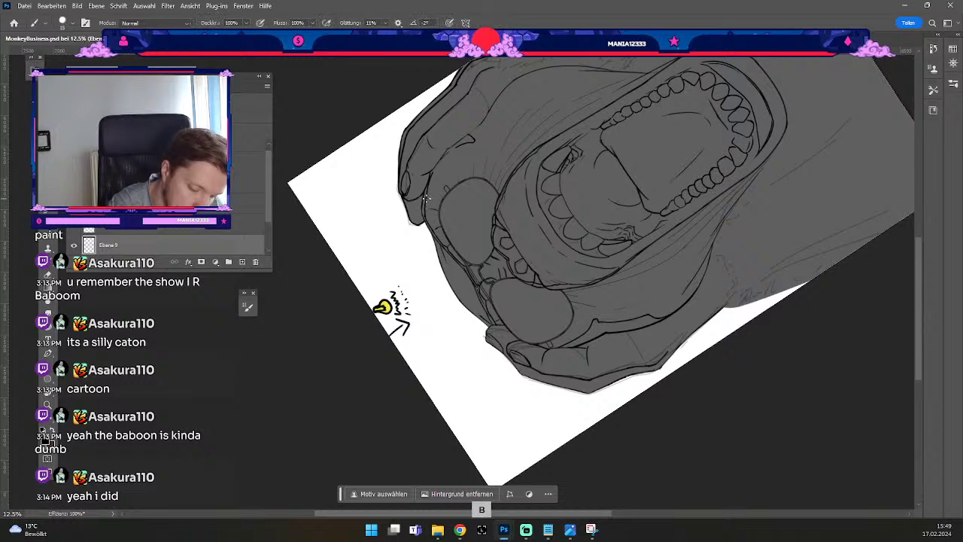
pyautogui.press('b')
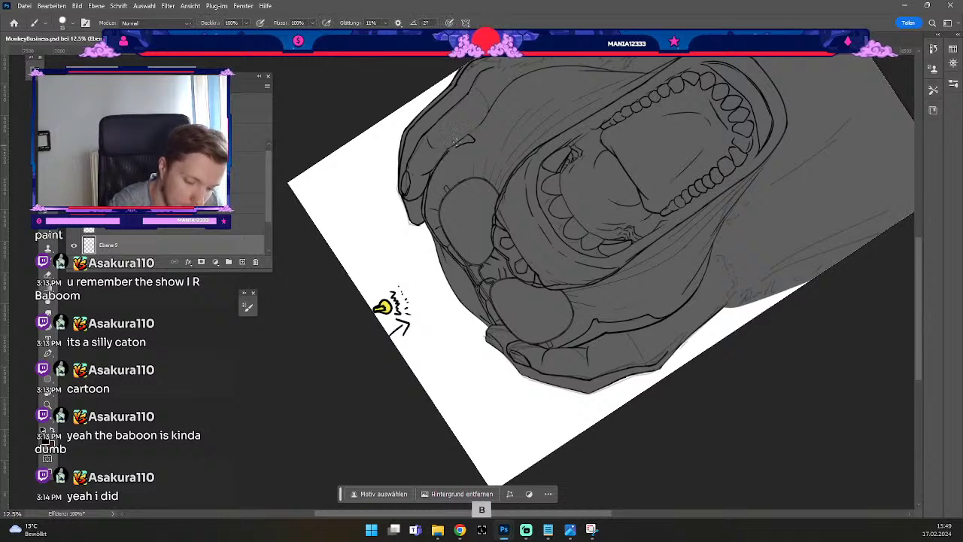
pyautogui.hotkey('ctrl', 'z')
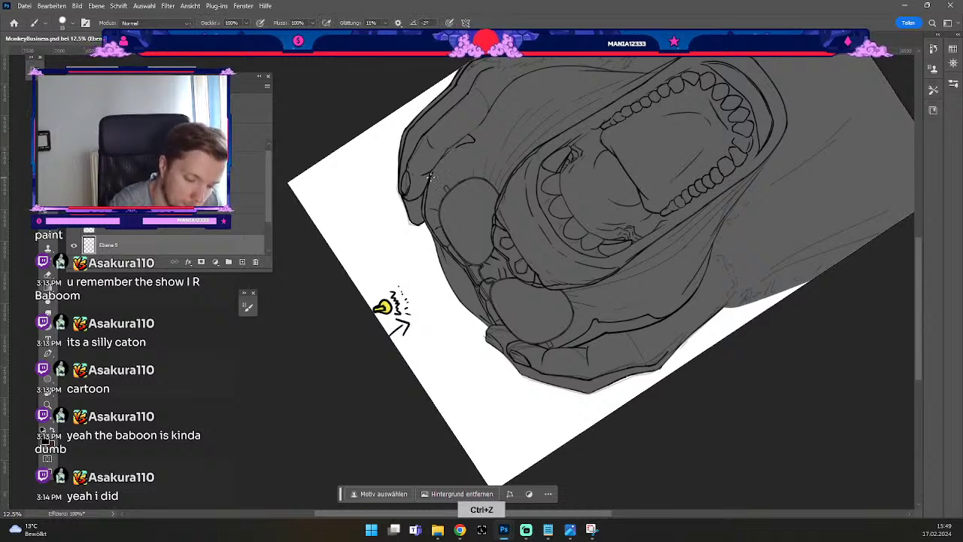
pyautogui.hotkey('ctrl', 'z')
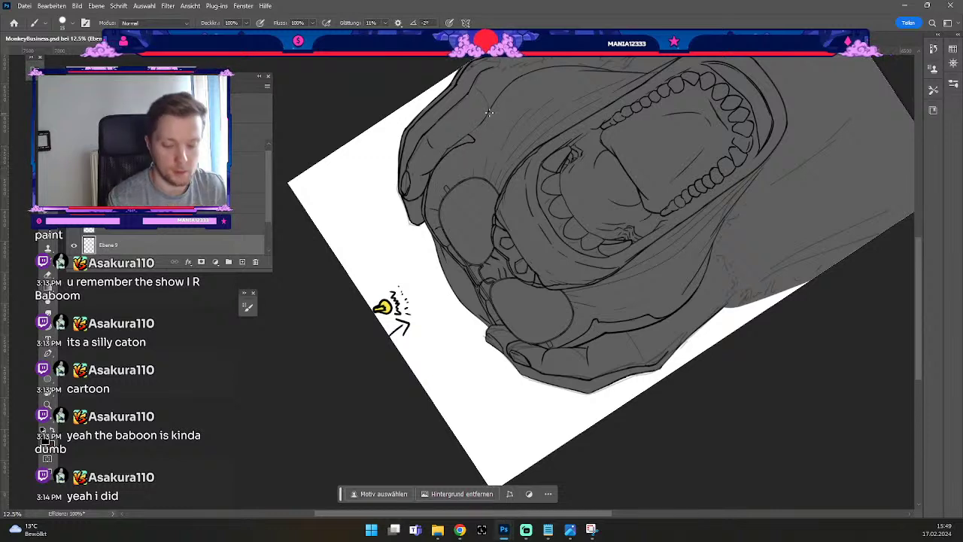
pyautogui.press('e')
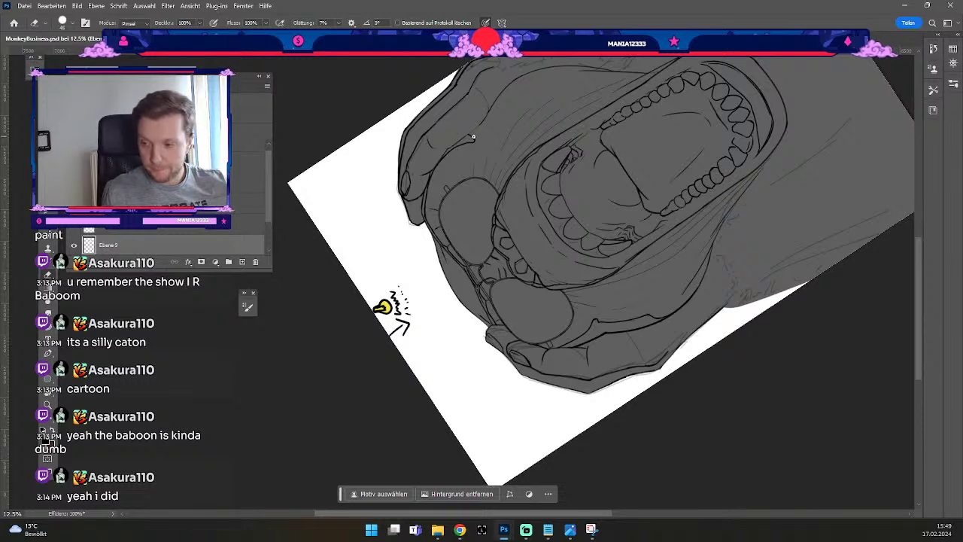
pyautogui.press('b')
pyautogui.press('Escape')
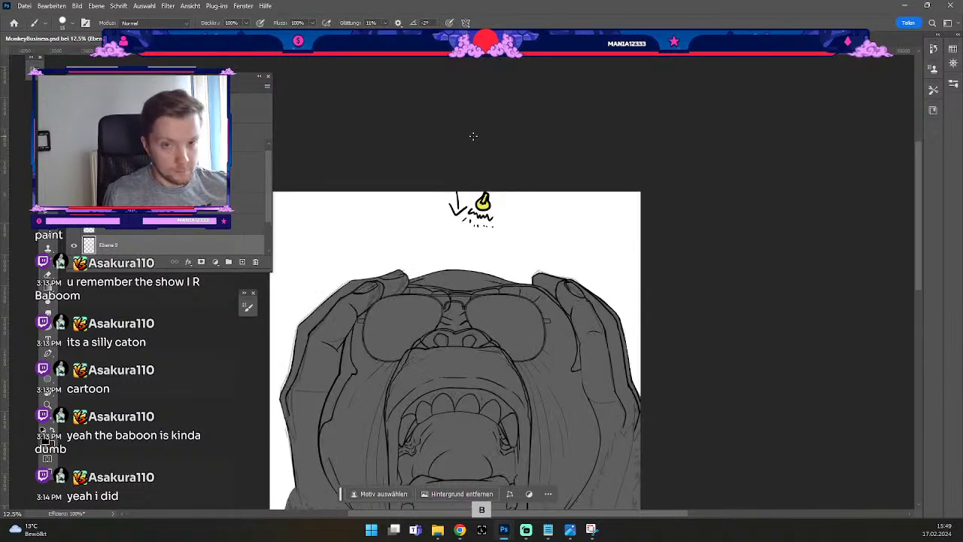
# Thicken the outer edge of the right-hand cheek from the hooked line down along the palm and trim it with the Eraser.
pyautogui.moveTo(597, 318); pyautogui.dragTo(585, 133)
pyautogui.press('b')
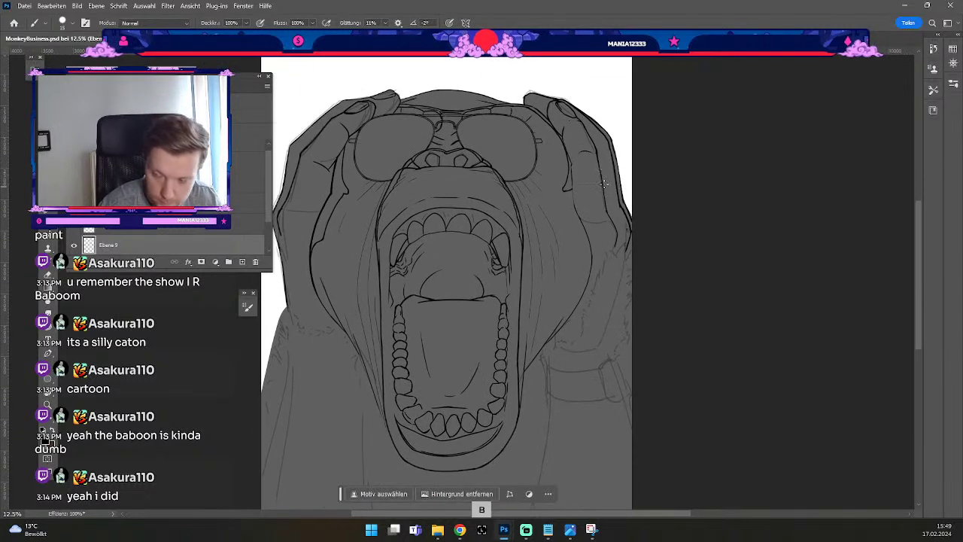
pyautogui.press('e')
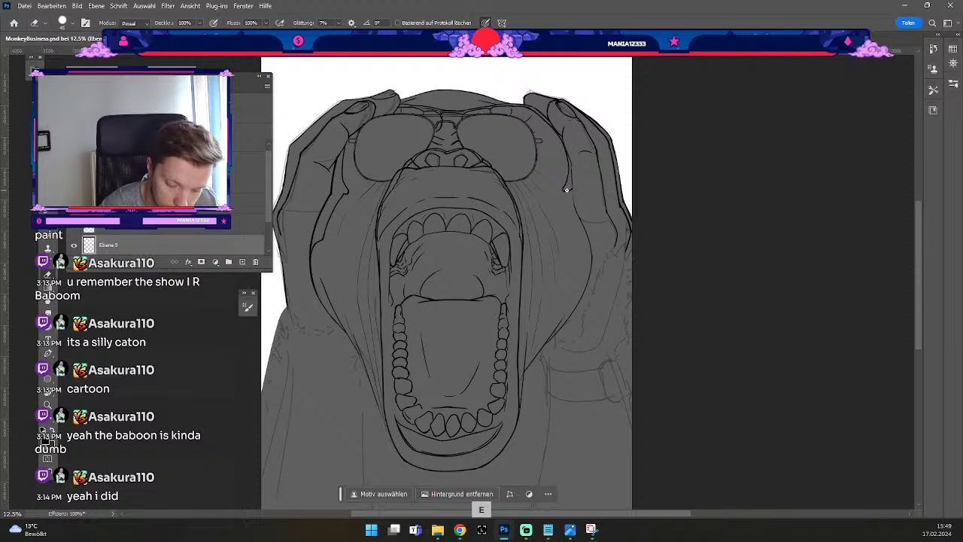
pyautogui.press('b')
pyautogui.hotkey('ctrl', 'z')
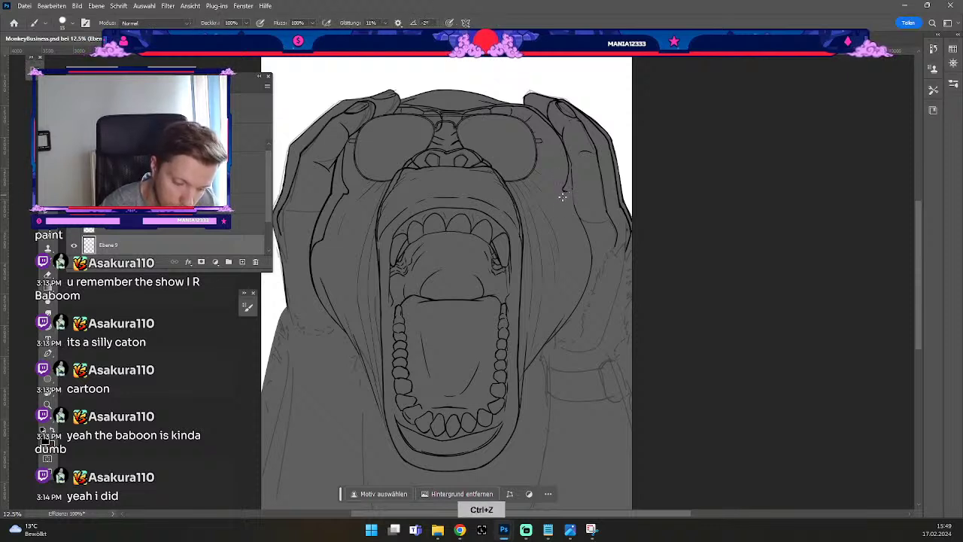
pyautogui.moveTo(567, 196); pyautogui.dragTo(578, 265)
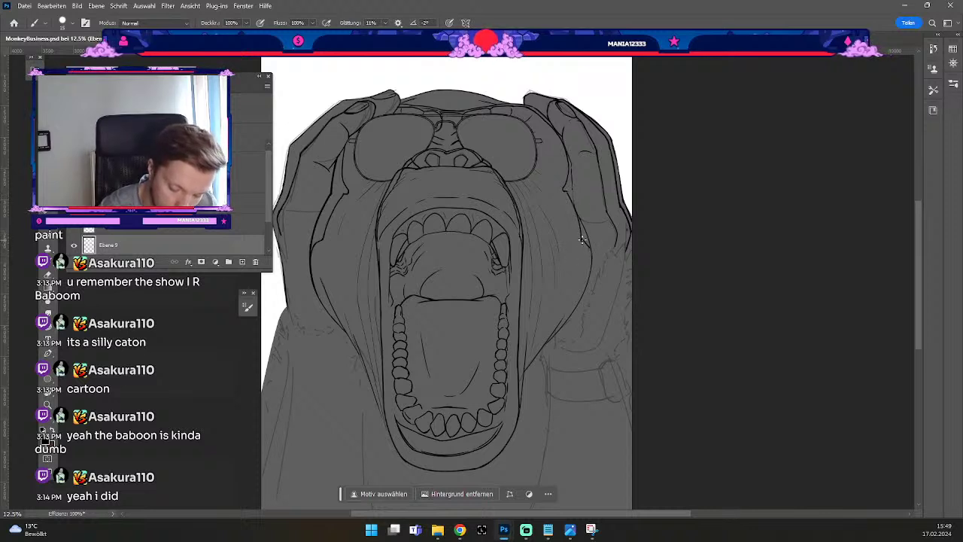
pyautogui.press('e')
pyautogui.press('b')
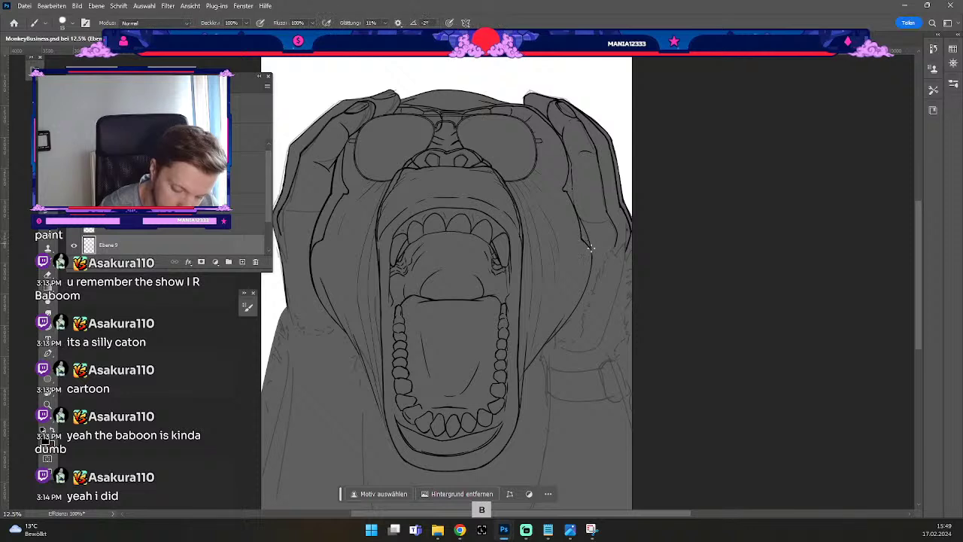
pyautogui.press('e')
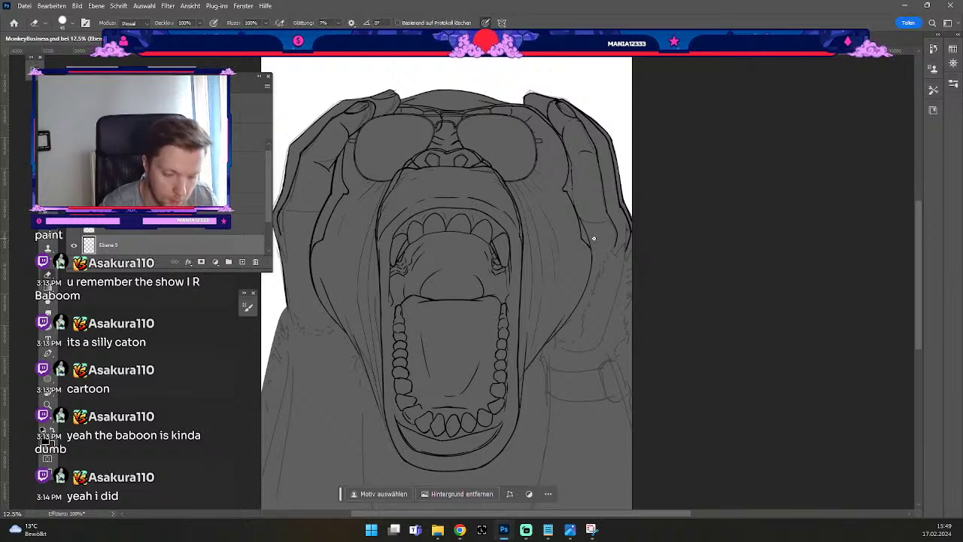
pyautogui.press('b')
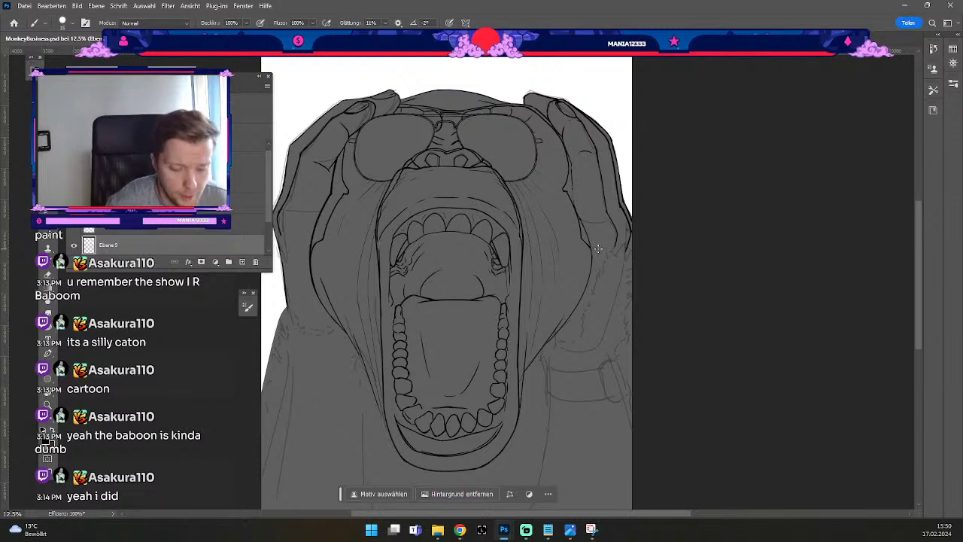
# Draw a short shadow line under the fingertip of the left-hand hand above the sunglasses, undoing misplaced strokes.
pyautogui.press('b')
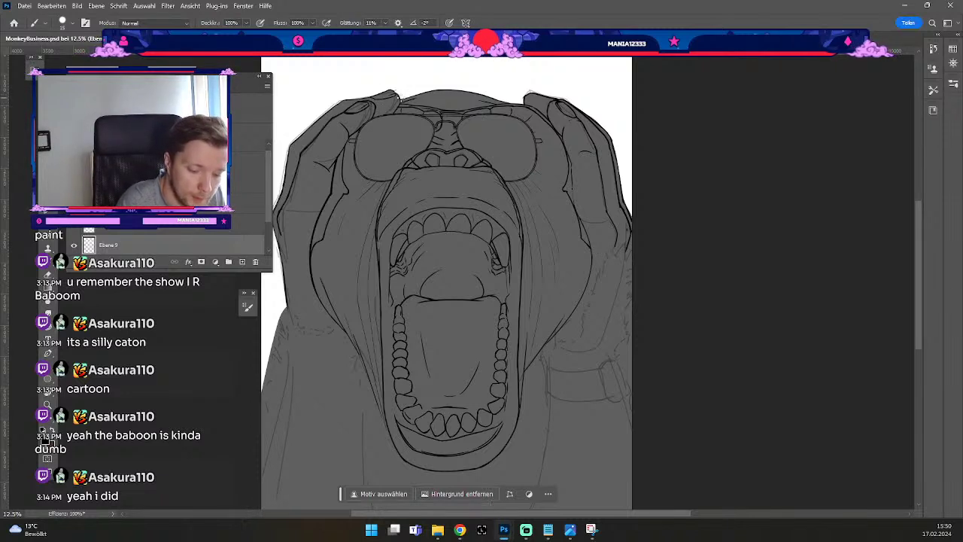
pyautogui.hotkey('ctrl', 'z')
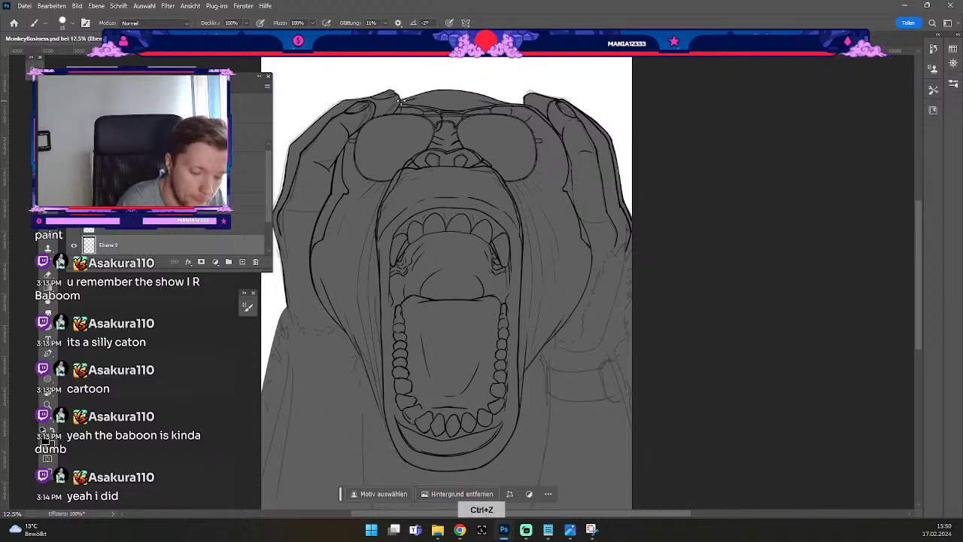
pyautogui.moveTo(394, 103); pyautogui.dragTo(373, 110)
pyautogui.hotkey('ctrl', 'z')
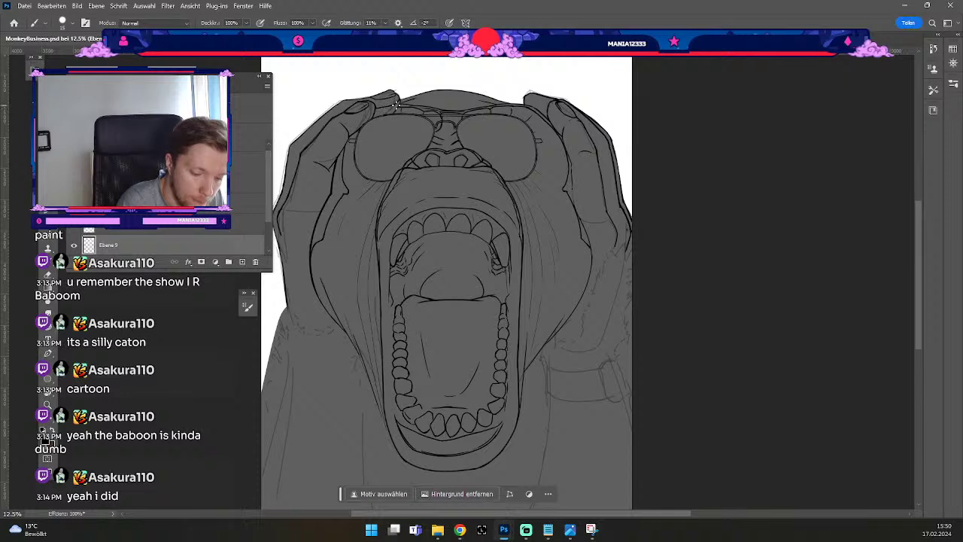
pyautogui.press('e')
pyautogui.press('b')
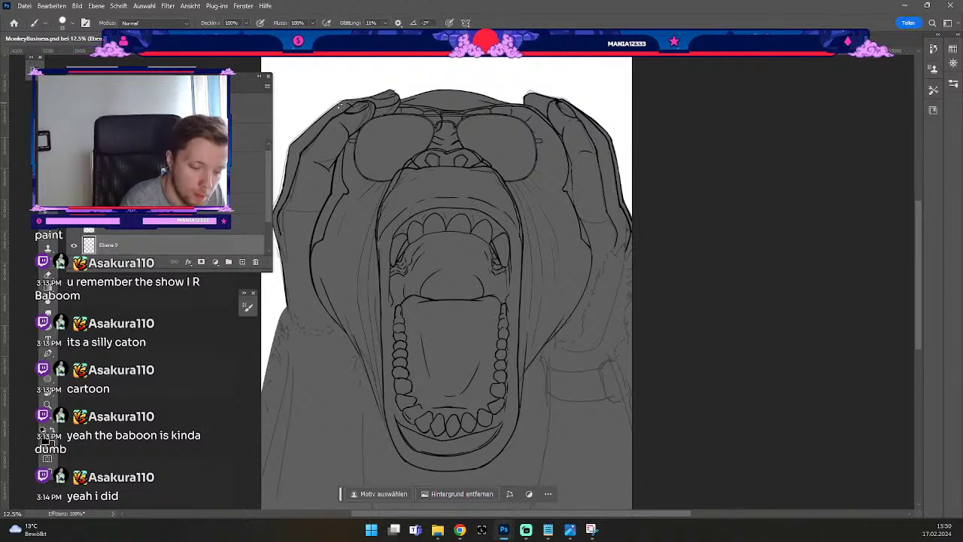
pyautogui.hotkey('ctrl', 'z')
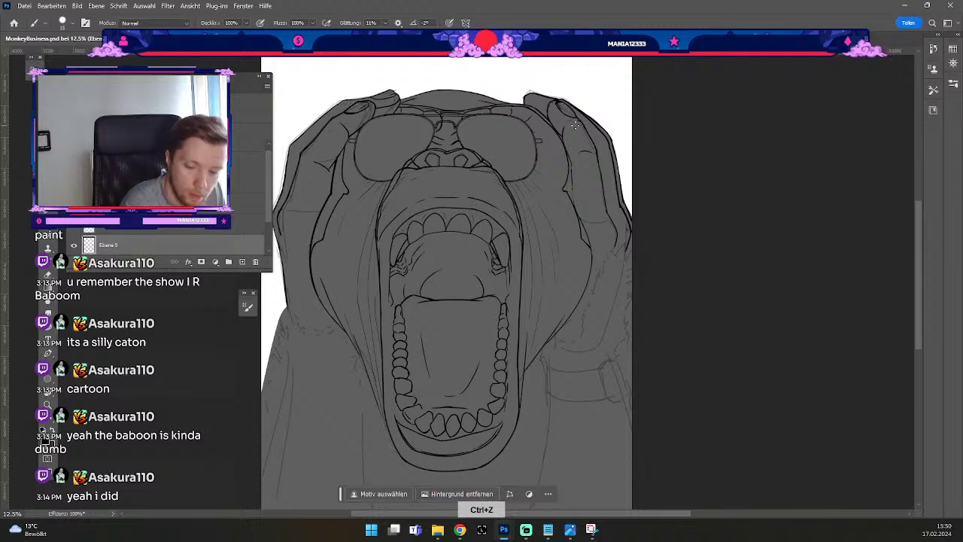
# Draw shadow lines under the fingertip and along the inner finger of the right-hand hand, undoing misplaced strokes.
pyautogui.moveTo(530, 97); pyautogui.dragTo(550, 106)
pyautogui.hotkey('ctrl', 'z')
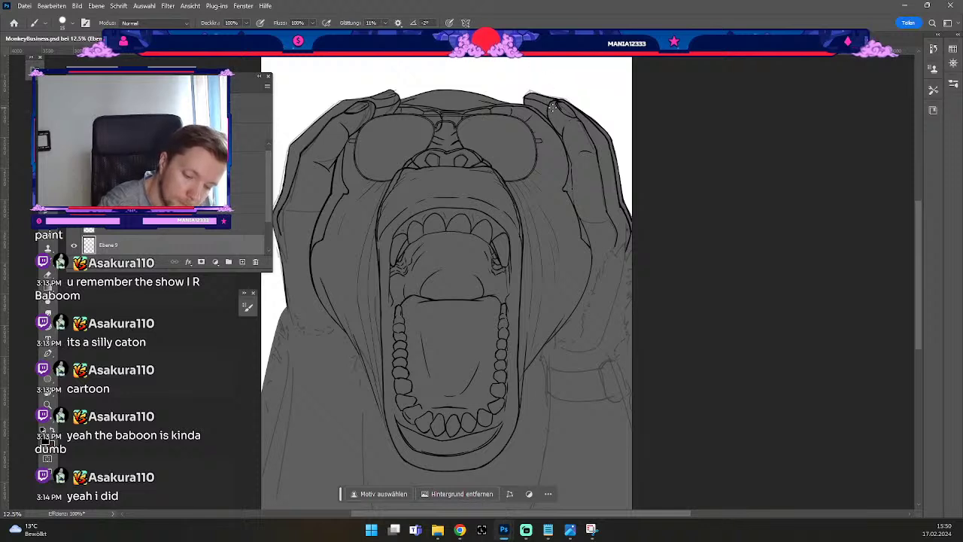
pyautogui.press('e')
pyautogui.press('b')
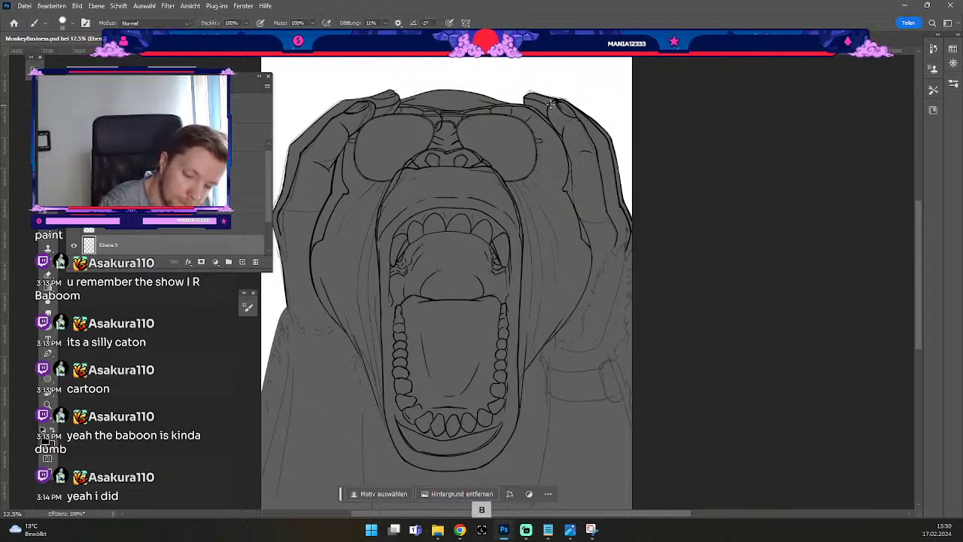
pyautogui.hotkey('ctrl', 'z')
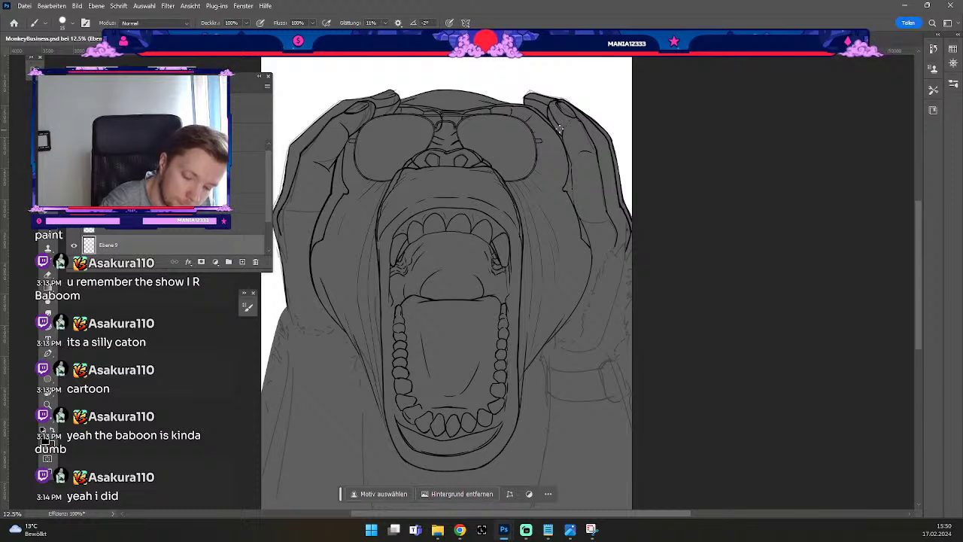
pyautogui.hotkey('ctrl', 'z')
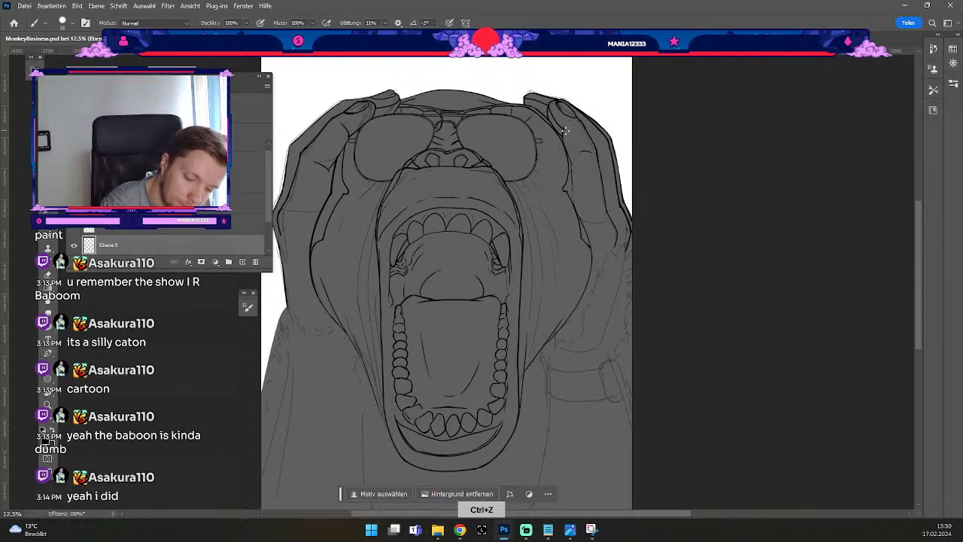
pyautogui.hotkey('ctrl', 'z')
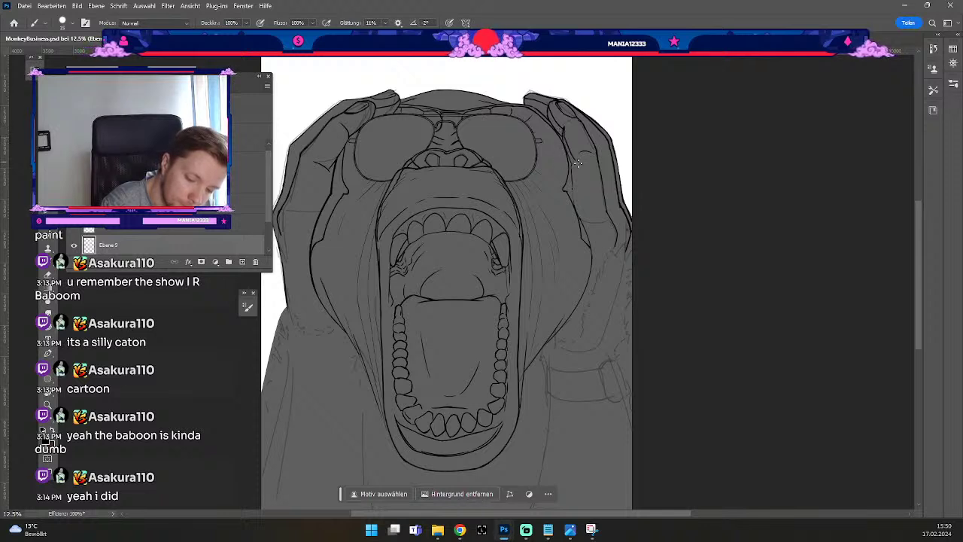
pyautogui.hotkey('ctrl', 'z')
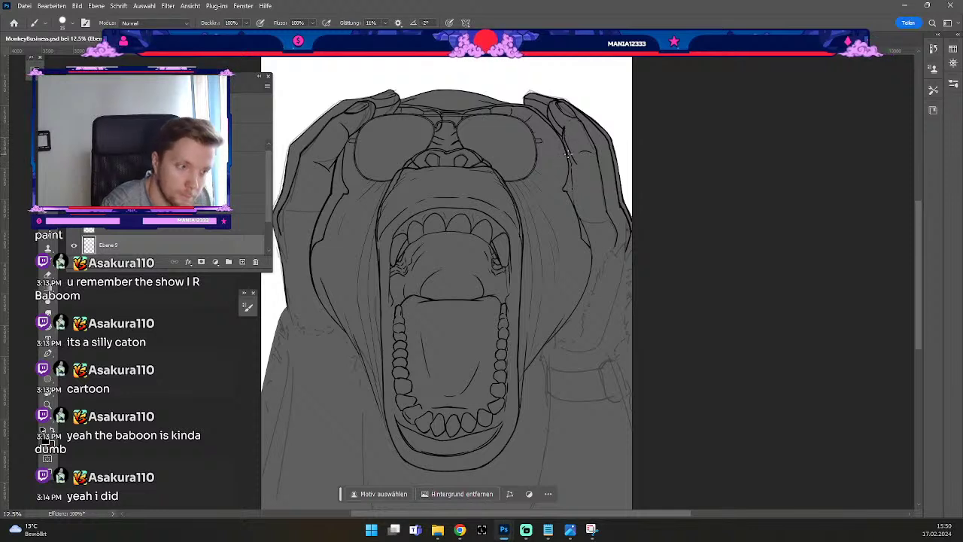
# Touch up the inner finger shadow of the right-hand hand with the Eraser and brush, undoing misplaced strokes.
pyautogui.press('e')
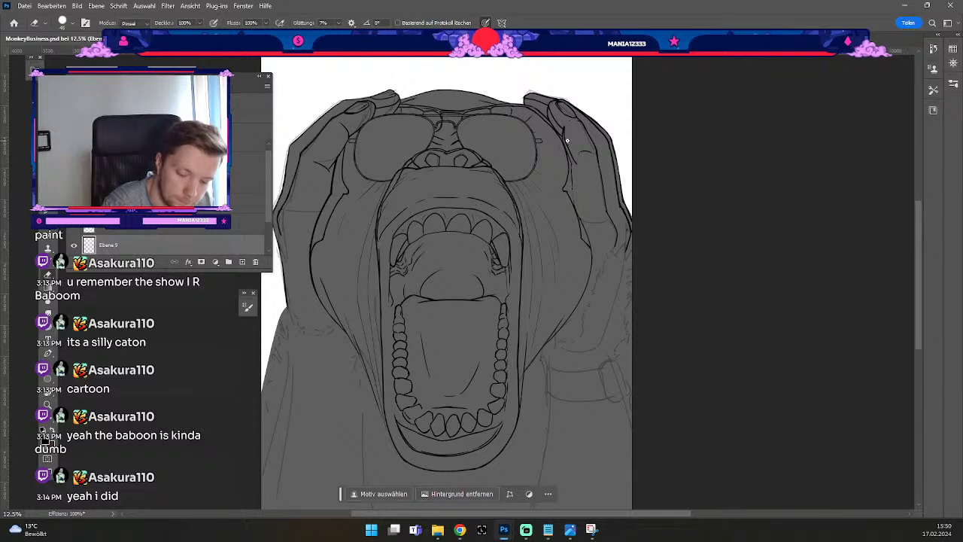
pyautogui.press('b')
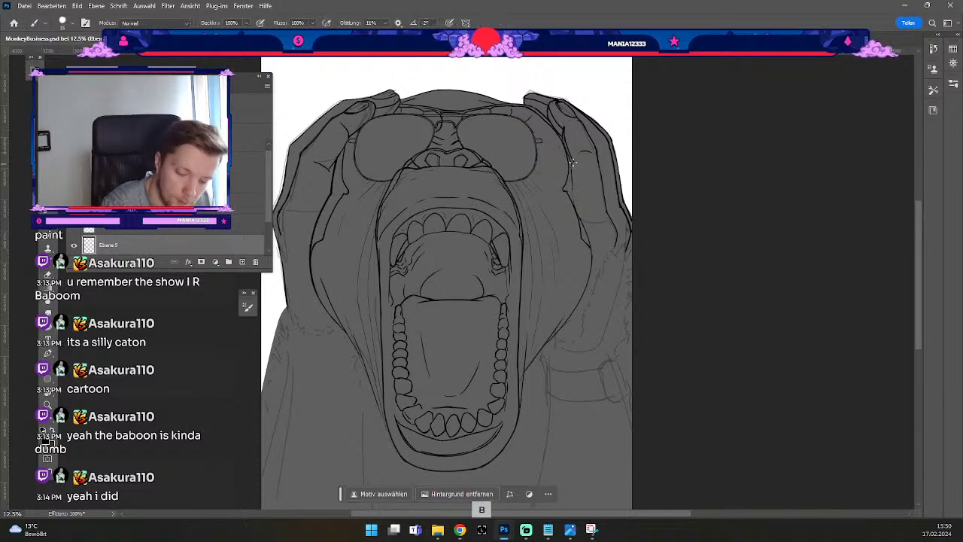
pyautogui.hotkey('ctrl', 'z')
pyautogui.press('b')
pyautogui.hotkey('ctrl', 'z')
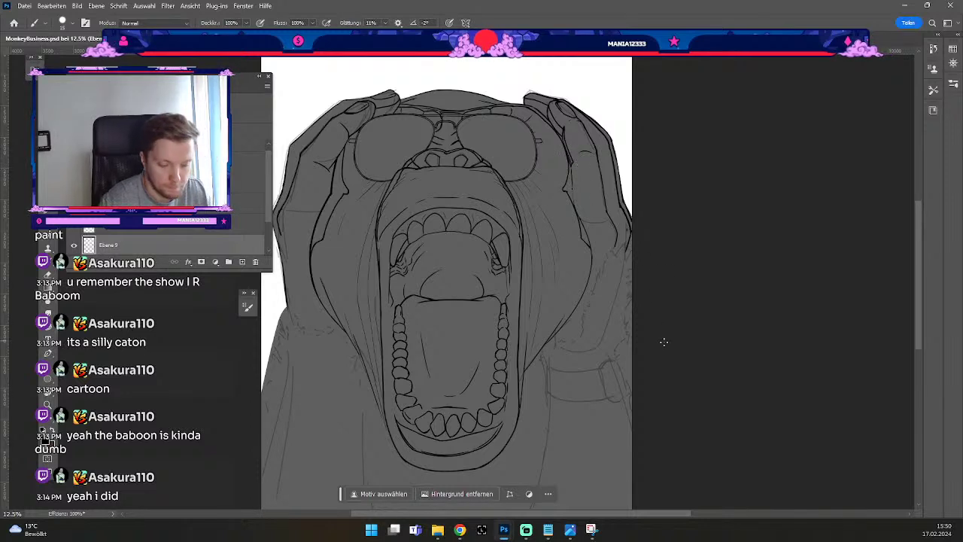
# Redraw the shadow line along the inner finger of the right-hand hand down to the palm and clean it up with the Eraser.
pyautogui.hotkey('ctrl', 'z')
pyautogui.press('b')
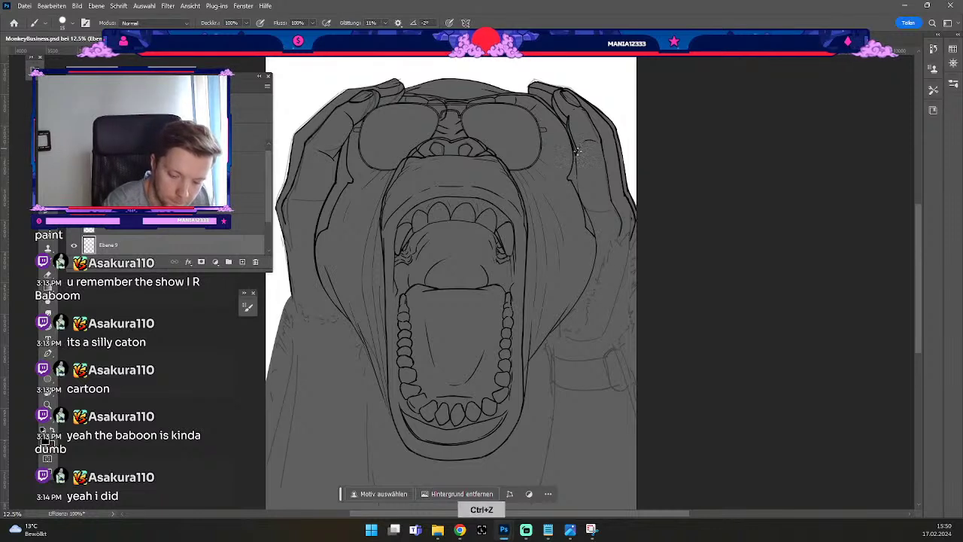
pyautogui.press('e')
pyautogui.press('b')
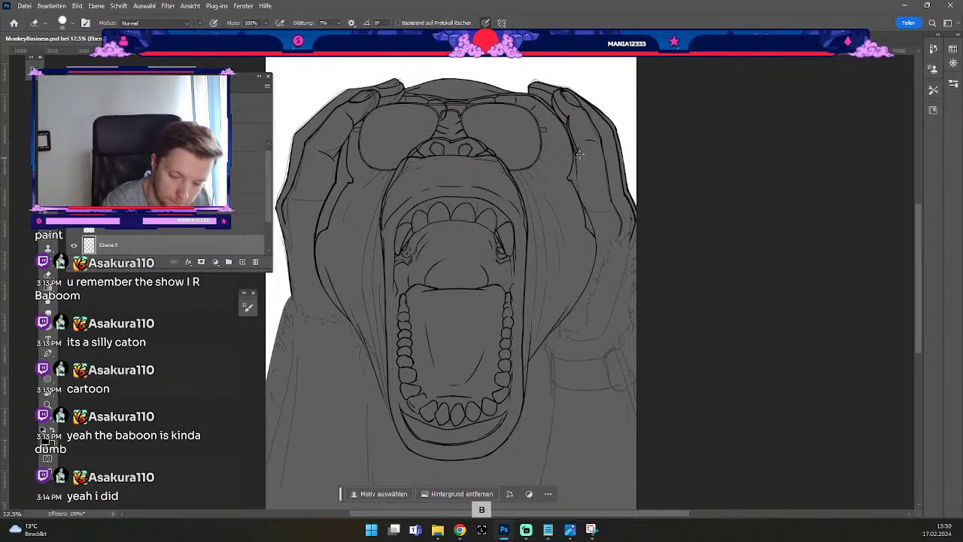
pyautogui.moveTo(577, 159); pyautogui.dragTo(580, 205)
pyautogui.hotkey('ctrl', 'z')
pyautogui.moveTo(576, 157); pyautogui.dragTo(579, 205)
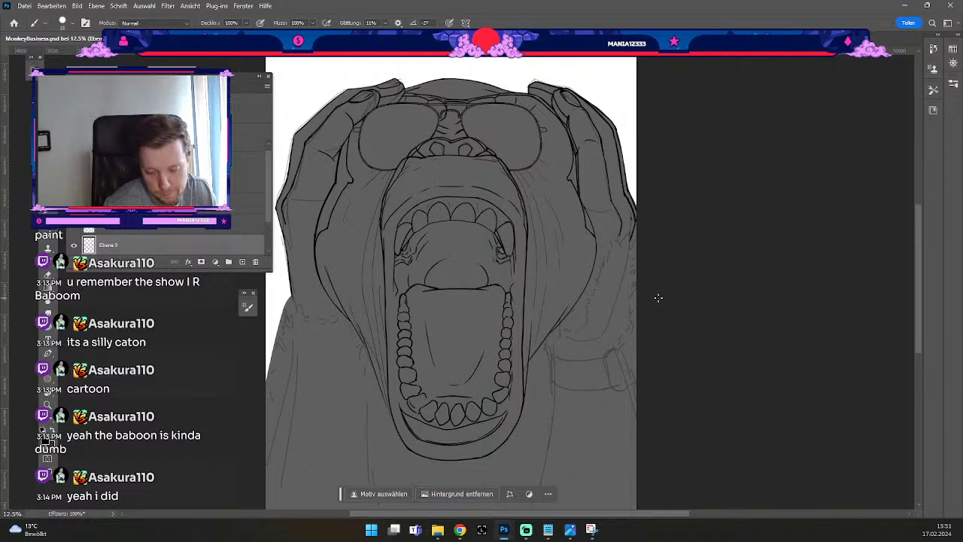
pyautogui.press('e')
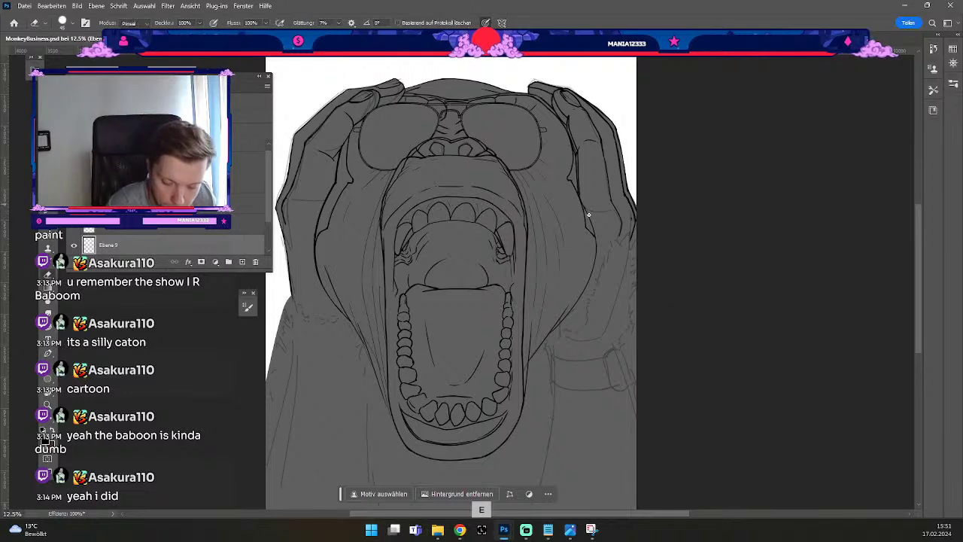
pyautogui.hotkey('ctrl', '-')
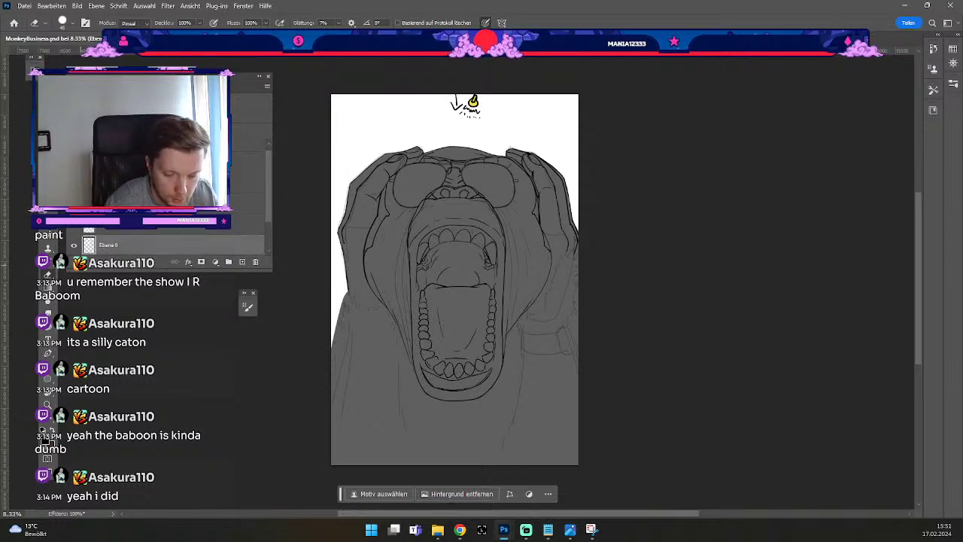
# Draw a shadow line under the fingertip of the left-hand hand, undoing misplaced strokes and trimming with the Eraser.
pyautogui.press('b')
pyautogui.hotkey('ctrl', '+')
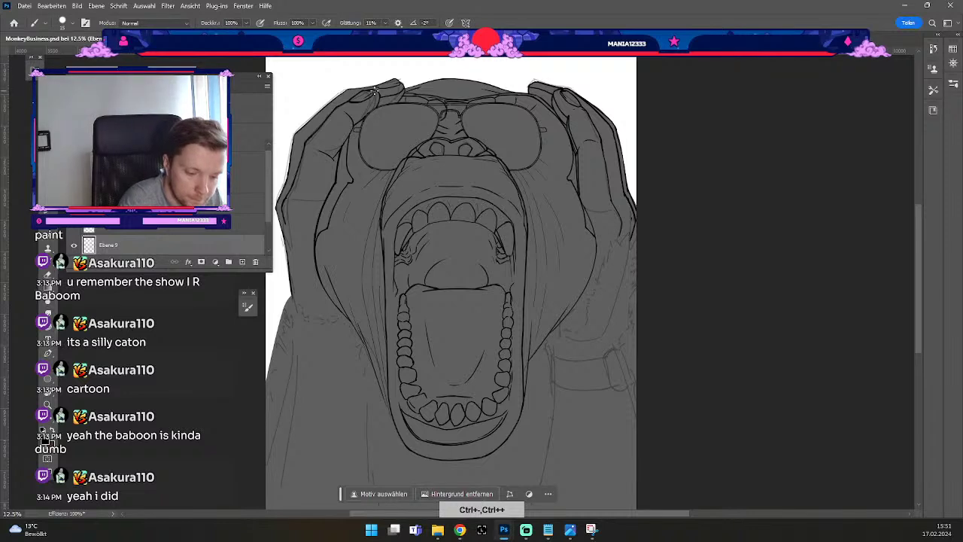
pyautogui.moveTo(378, 90); pyautogui.dragTo(353, 116)
pyautogui.hotkey('ctrl', 'z')
pyautogui.hotkey('ctrl', 'z')
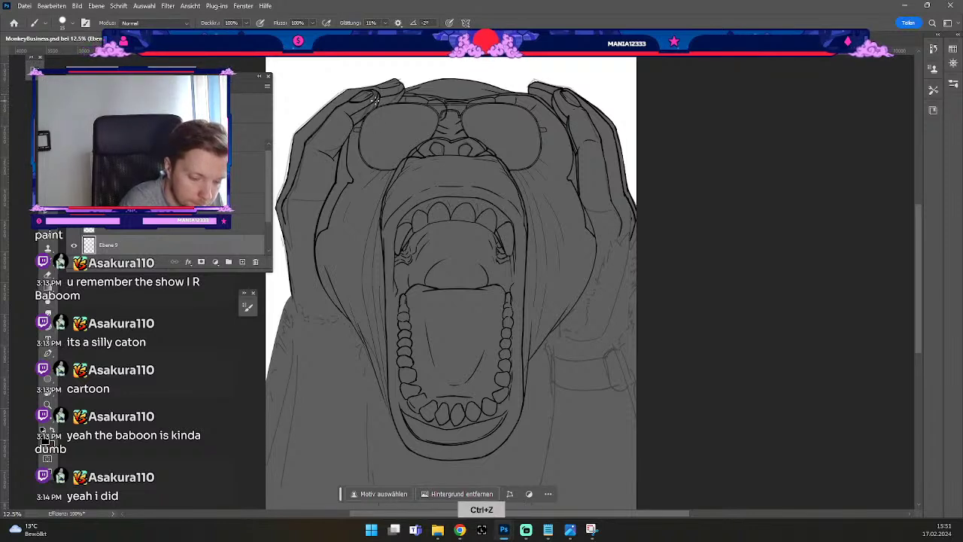
pyautogui.hotkey('ctrl', 'z')
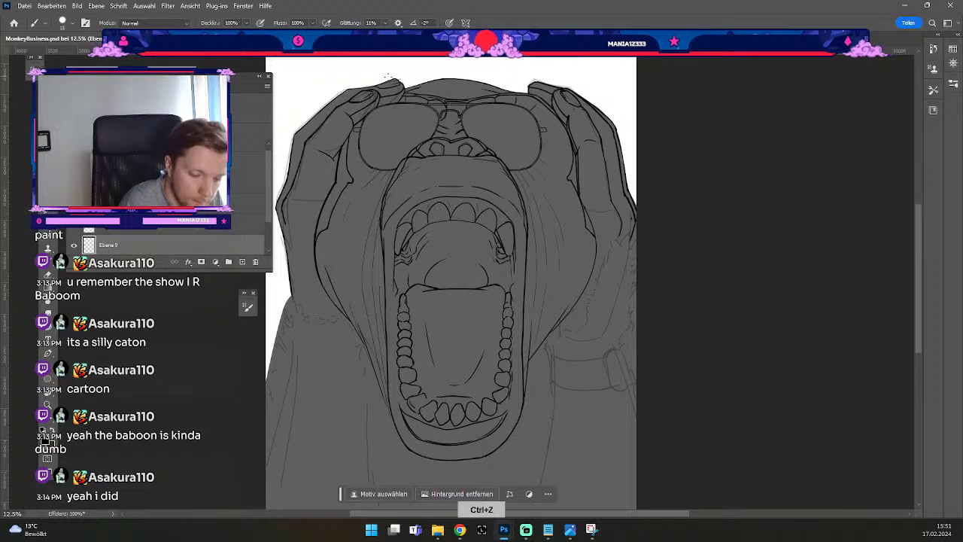
pyautogui.press('e')
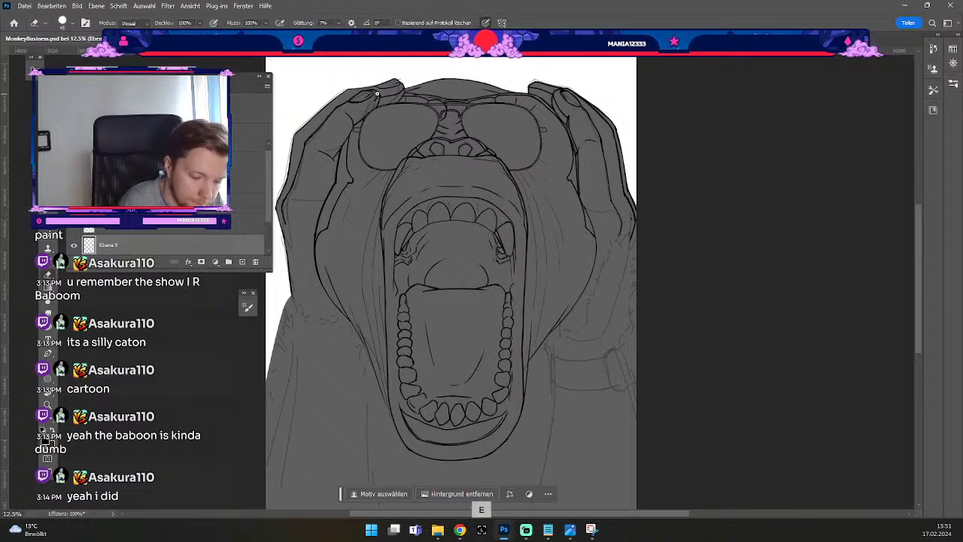
pyautogui.press('b')
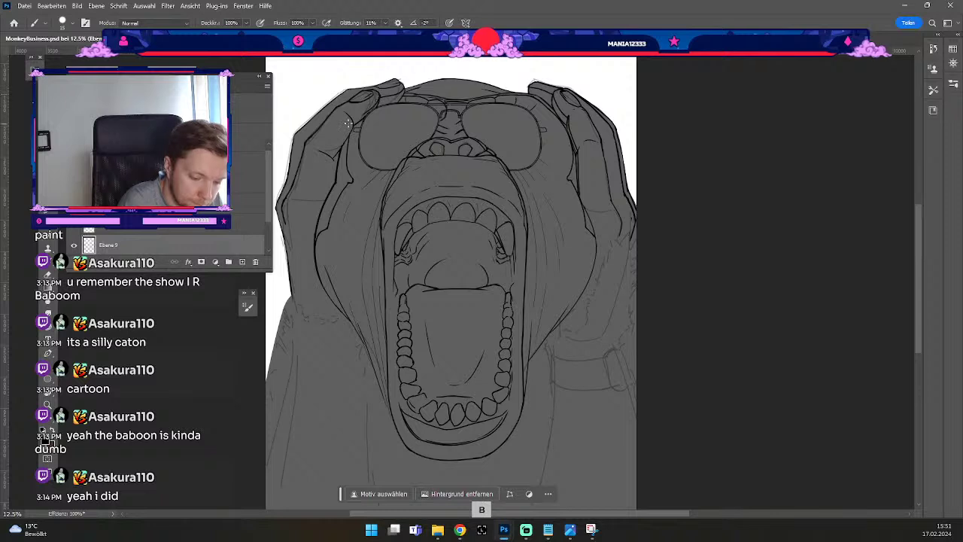
# Draw the shadow line along the inner finger of the left-hand hand toward the palm, undoing misplaced strokes.
pyautogui.hotkey('ctrl', 'z')
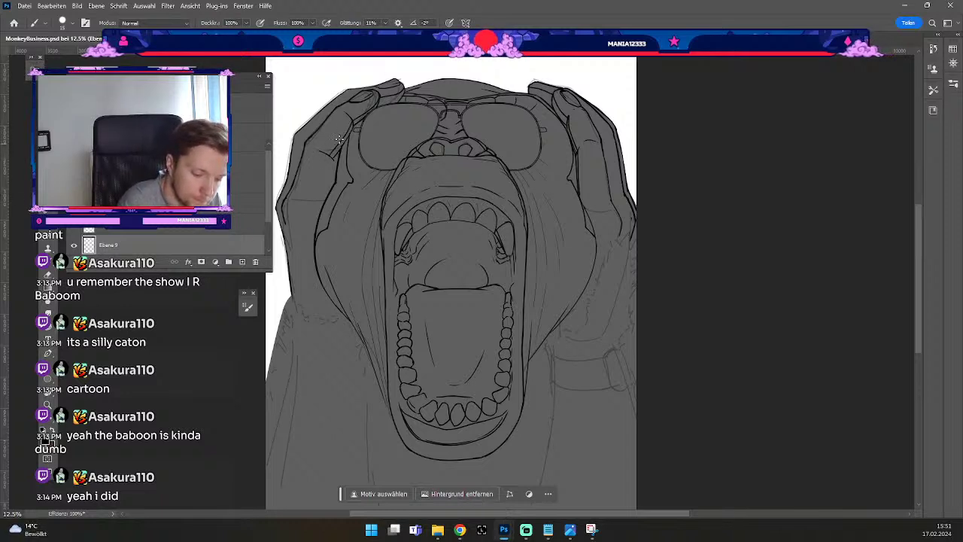
pyautogui.hotkey('ctrl', 'z')
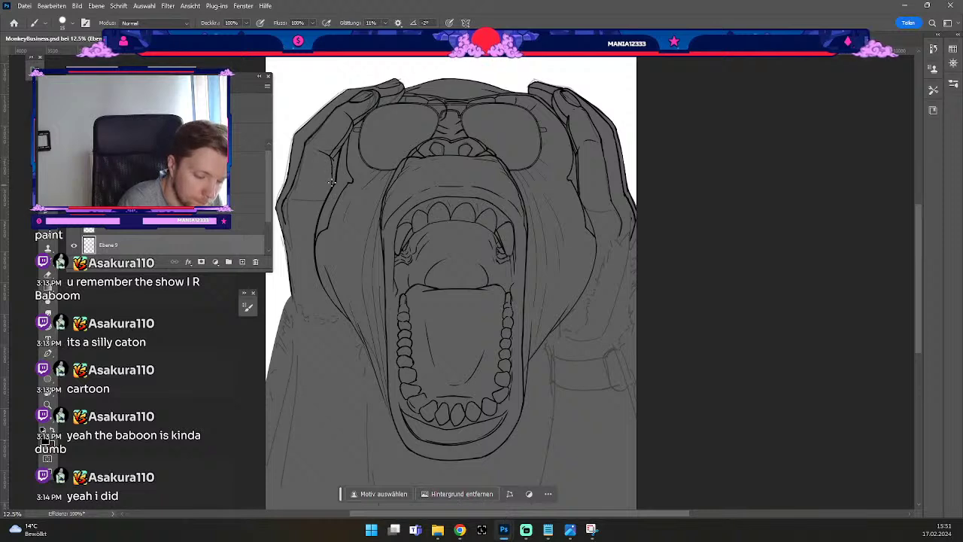
pyautogui.hotkey('ctrl', 'z')
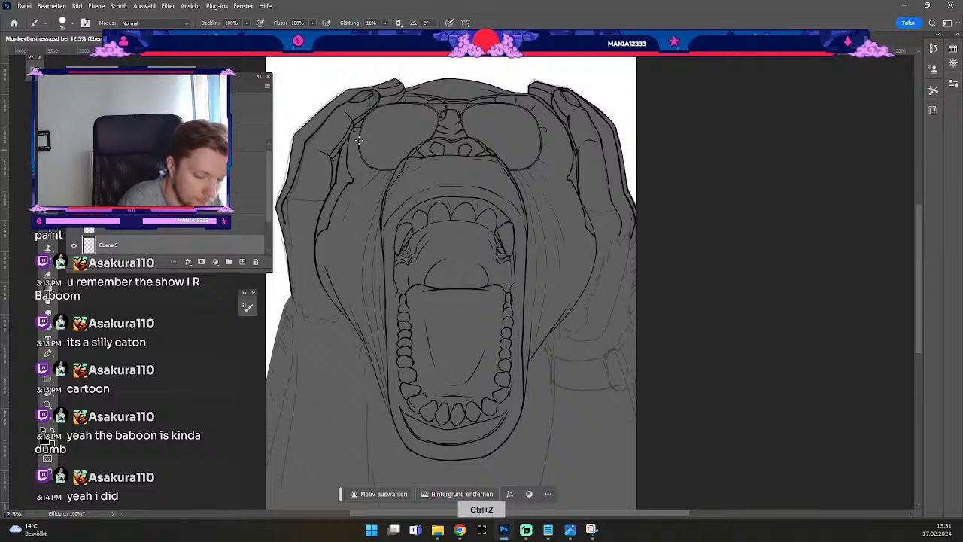
# Undo the one-sided line in the left-hand sunglasses lens, turn on vertical paint symmetry and reduce the brush size.
pyautogui.press('b')
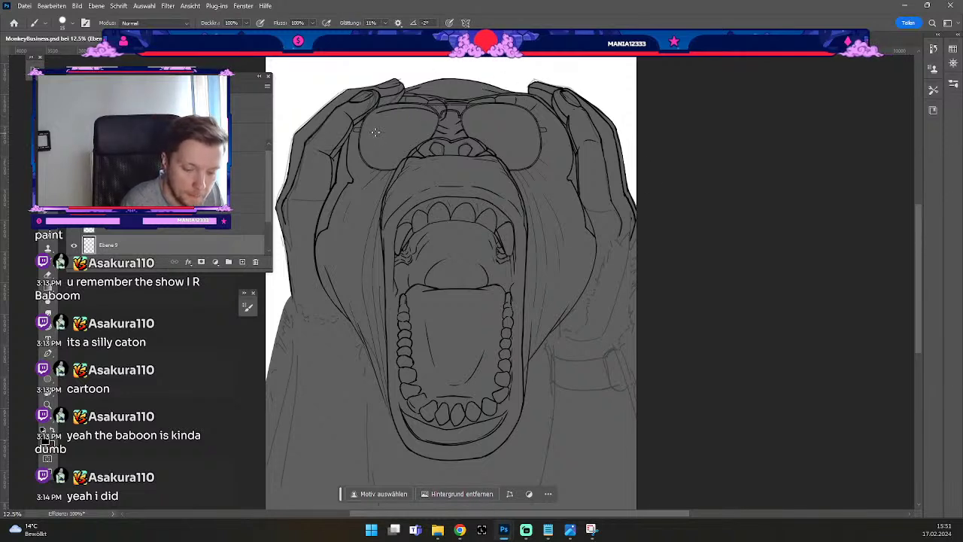
pyautogui.hotkey('ctrl', 'z')
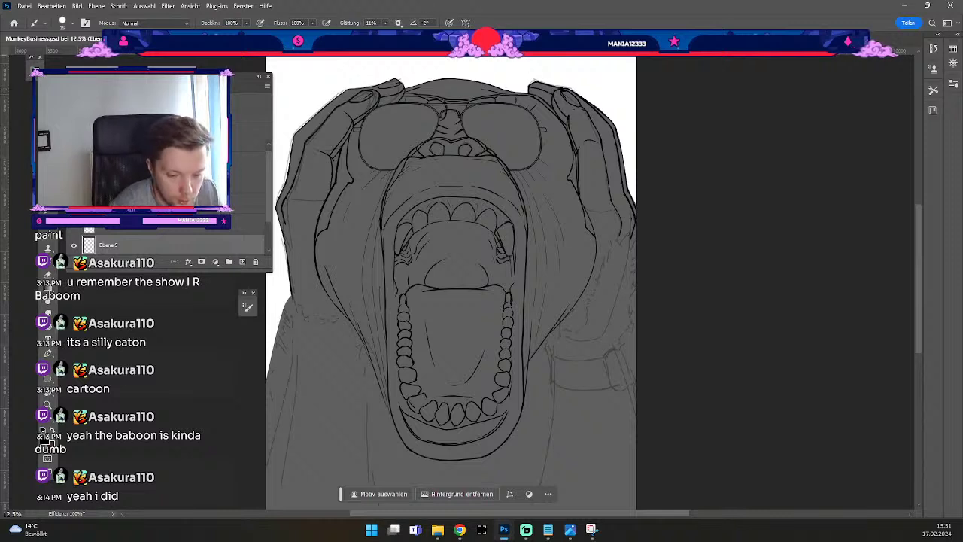
pyautogui.click(465, 23)
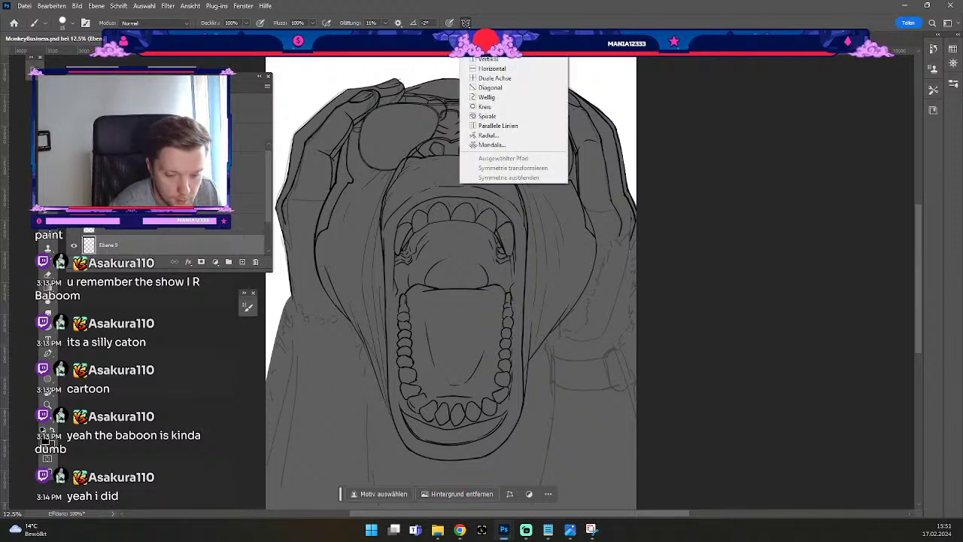
pyautogui.click(503, 63)
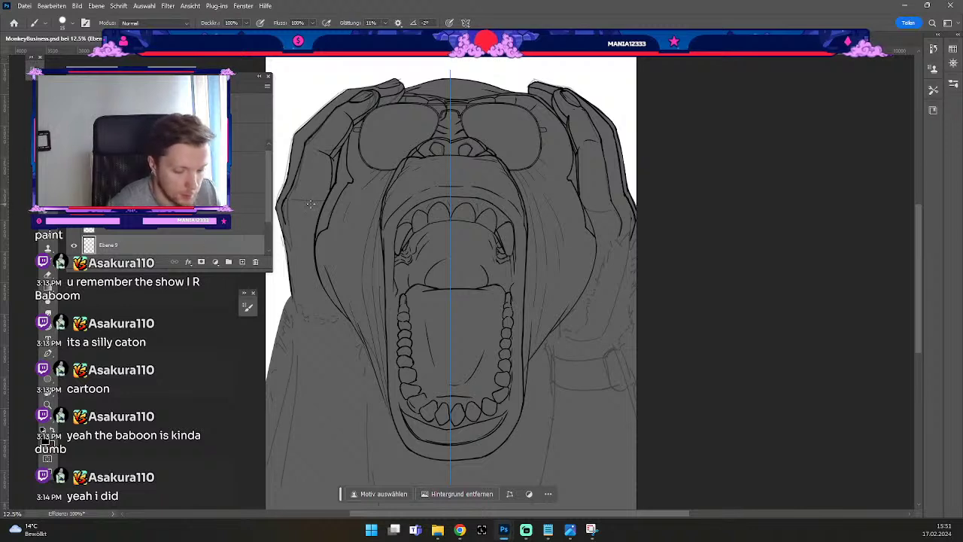
pyautogui.press('odiaeresis')
pyautogui.press('odiaeresis')
pyautogui.press('odiaeresis')
pyautogui.press('#')
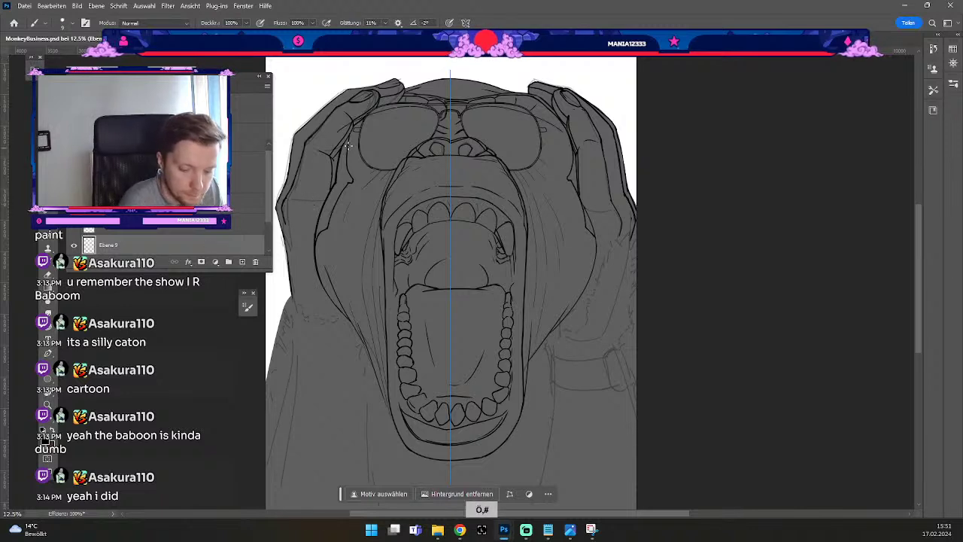
# Draw mirrored shadow lines just inside the upper rims of both sunglasses lenses, undoing misplaced strokes and tidying with the Eraser.
pyautogui.hotkey('ctrl', 'z')
pyautogui.hotkey('ctrl', 'shift', 'z')
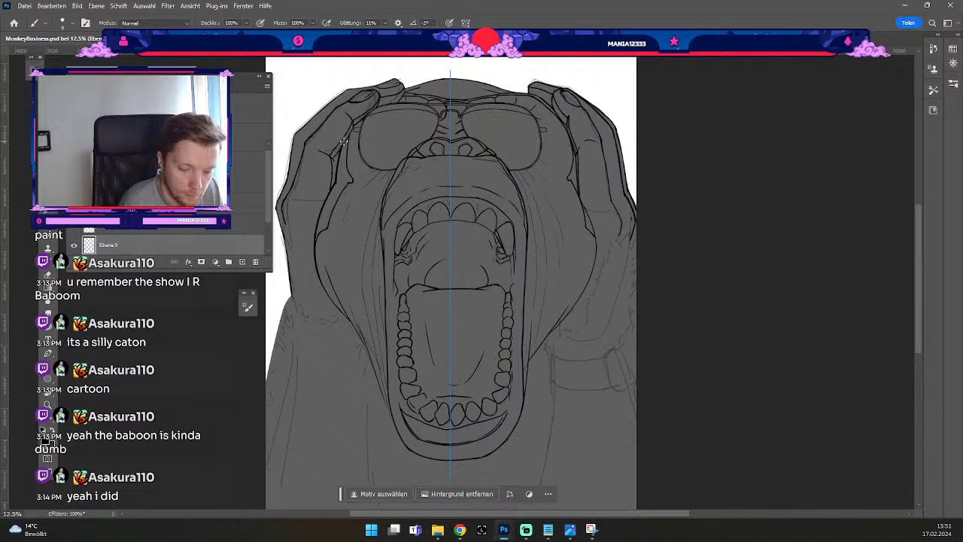
pyautogui.hotkey('ctrl', 'z')
pyautogui.moveTo(443, 114); pyautogui.dragTo(357, 134)
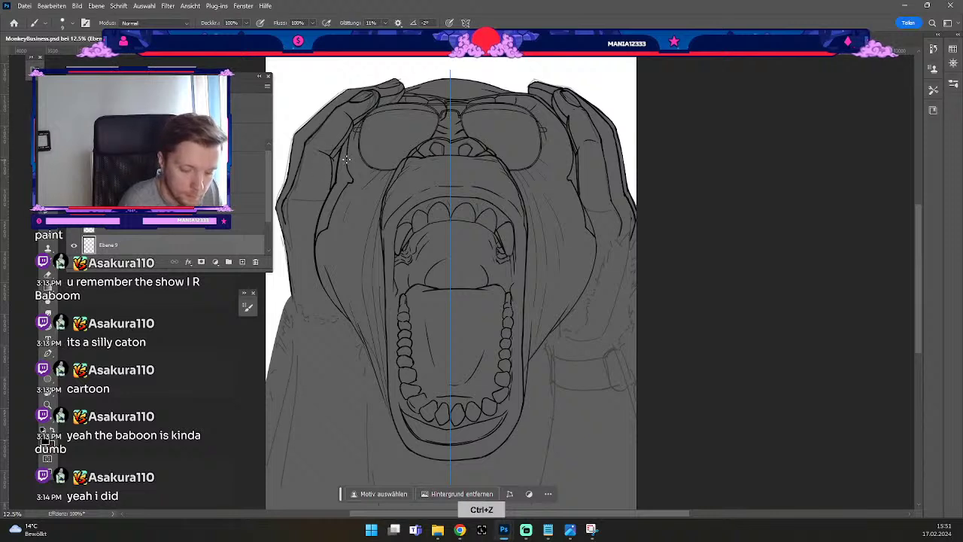
pyautogui.hotkey('ctrl', 'z')
pyautogui.hotkey('ctrl', 'shift', 'z')
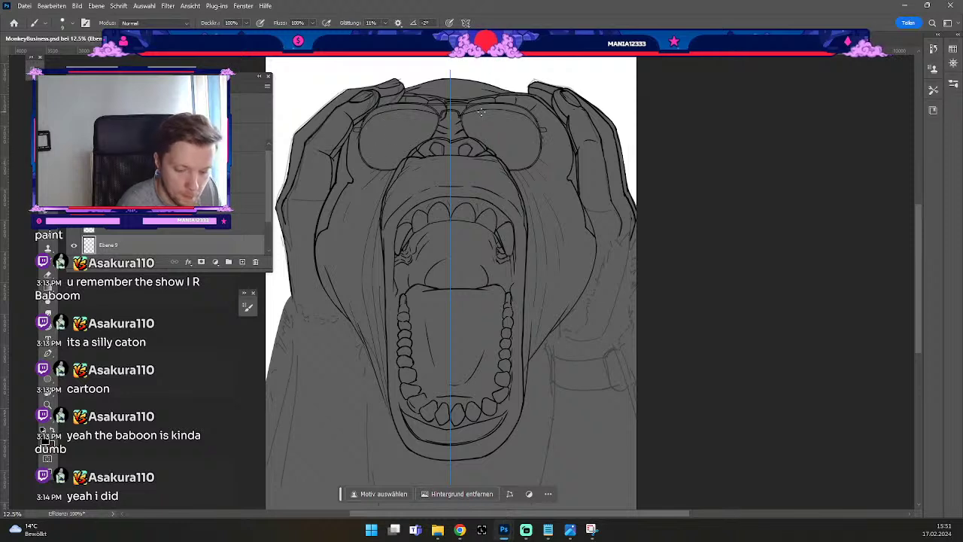
pyautogui.press('e')
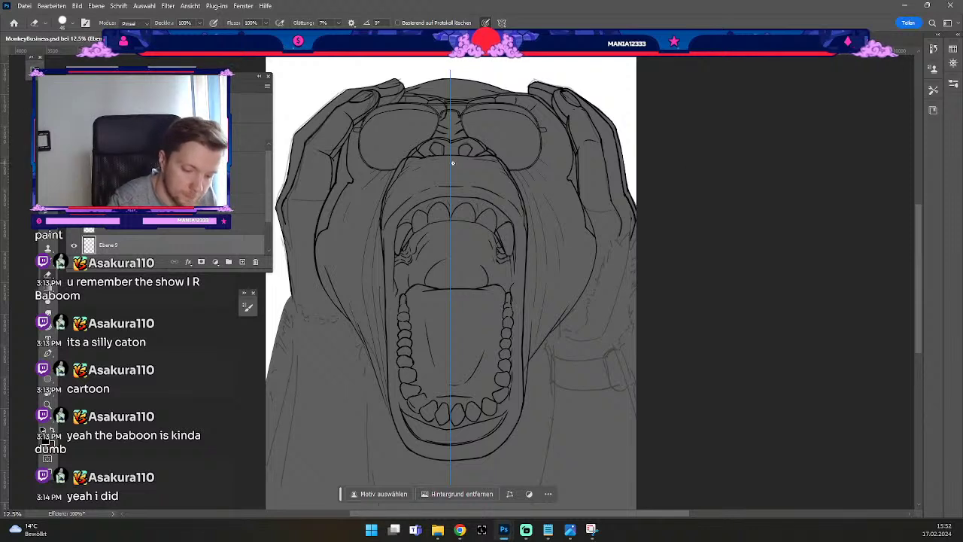
pyautogui.press('b')
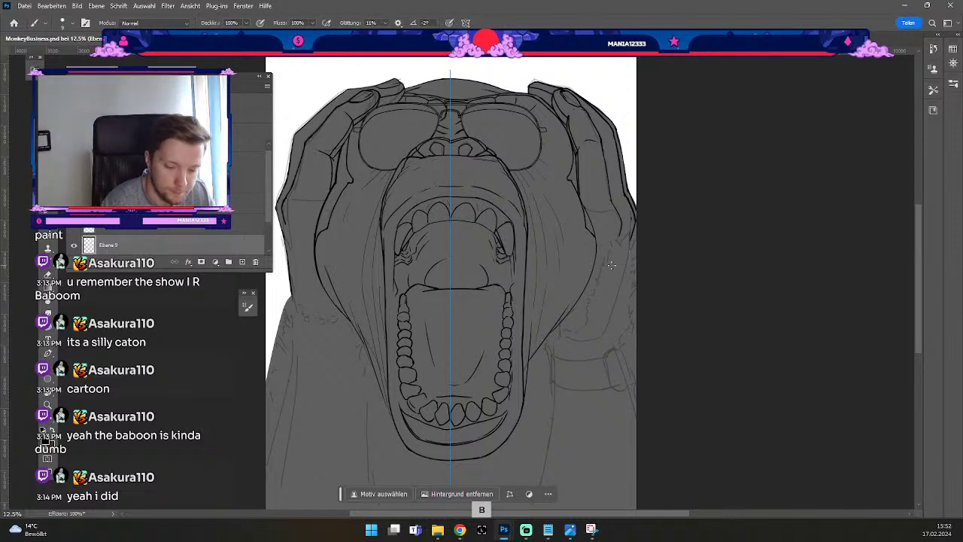
# Draw small mirrored highlight shapes in the inner upper corners of both lenses, undoing the oval attempts, and turn paint symmetry off.
pyautogui.hotkey('ctrl', 'z')
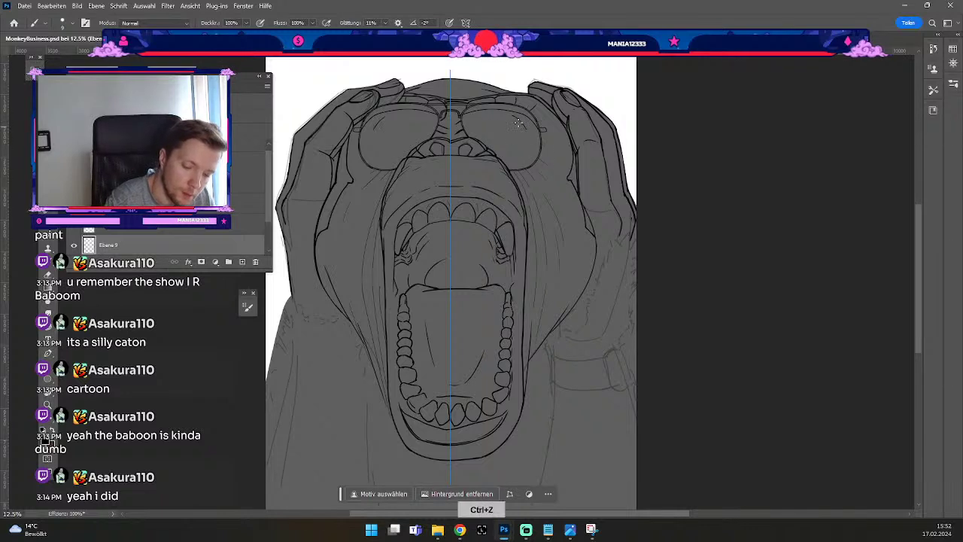
pyautogui.moveTo(514, 122)
pyautogui.mouseDown()
pyautogui.moveTo(532, 152)
pyautogui.moveTo(522, 123)
pyautogui.mouseUp()
pyautogui.hotkey('ctrl', 'z')
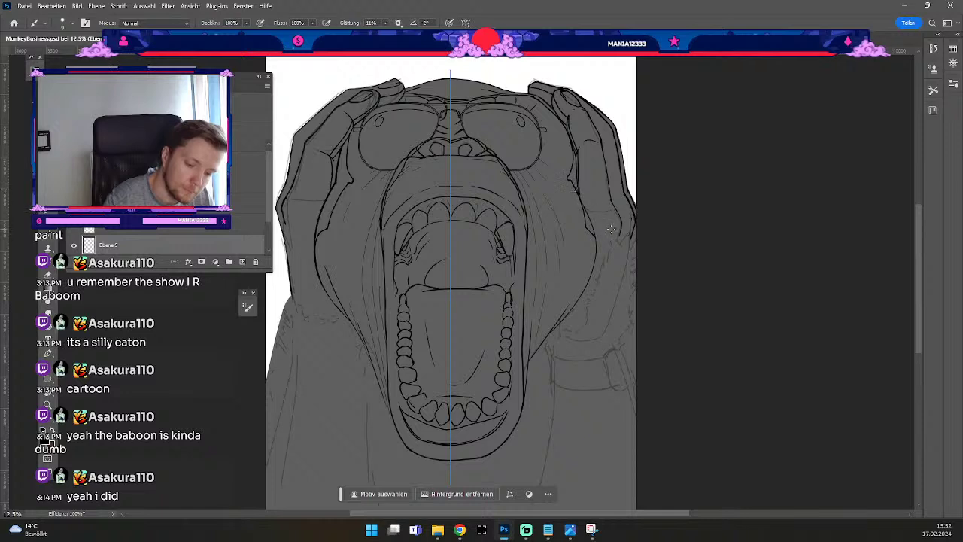
pyautogui.hotkey('ctrl', 'z')
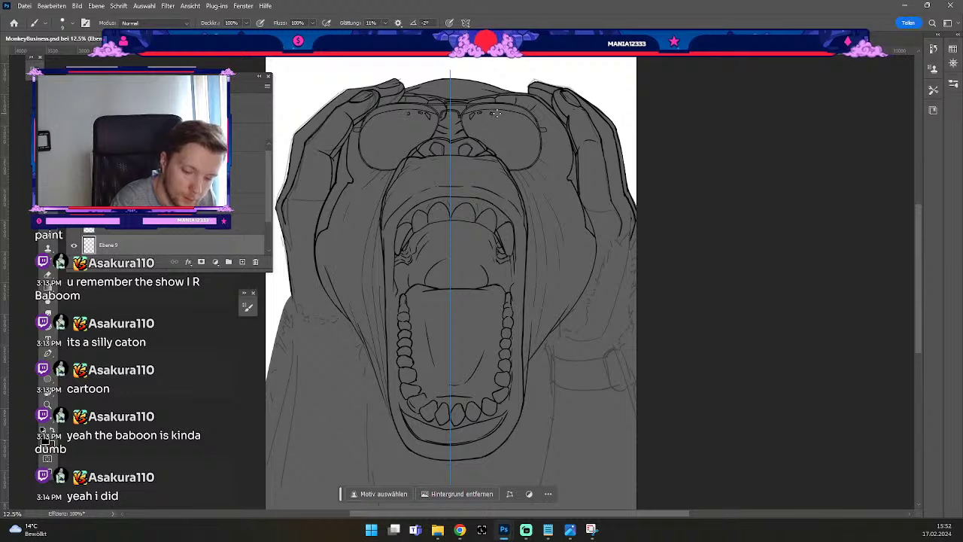
pyautogui.press('e')
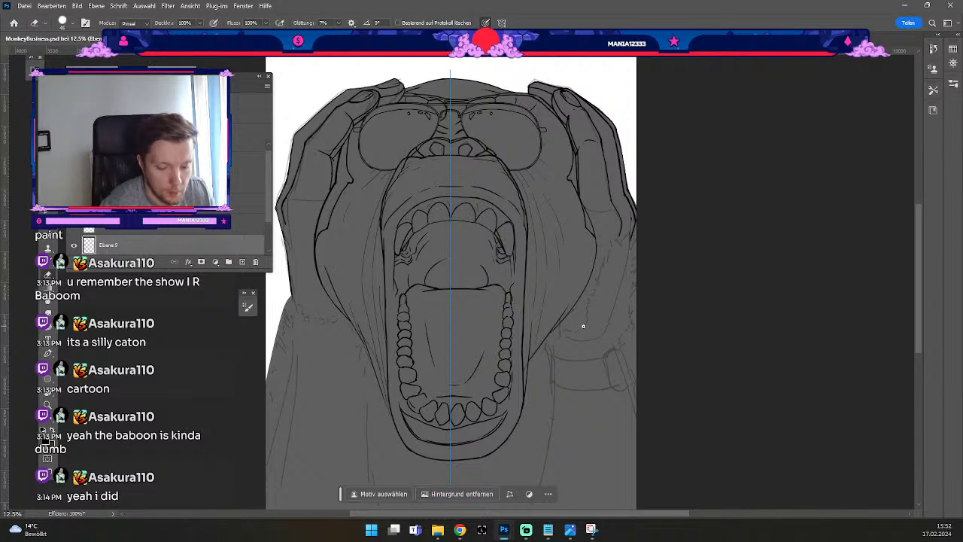
pyautogui.hotkey('ctrl', 'z')
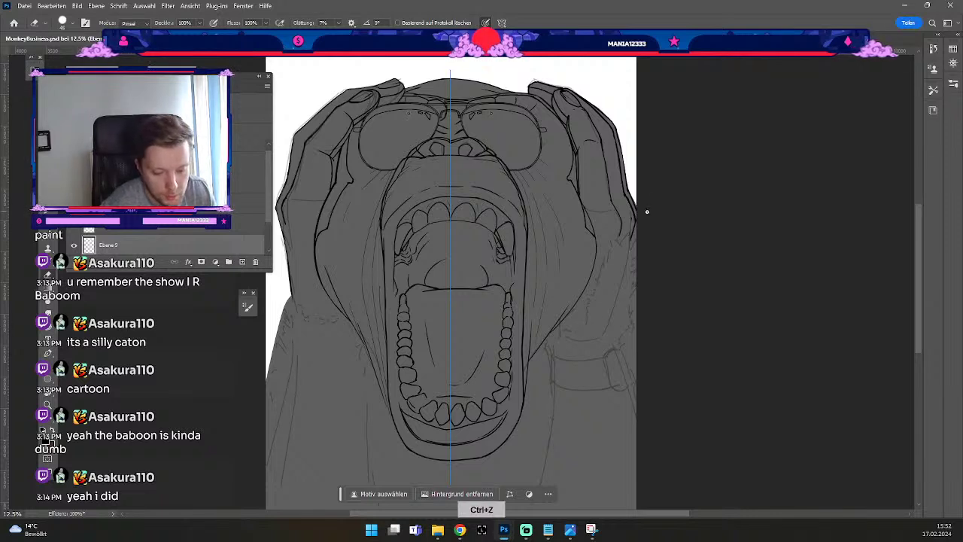
pyautogui.click(501, 23)
pyautogui.click(518, 39)
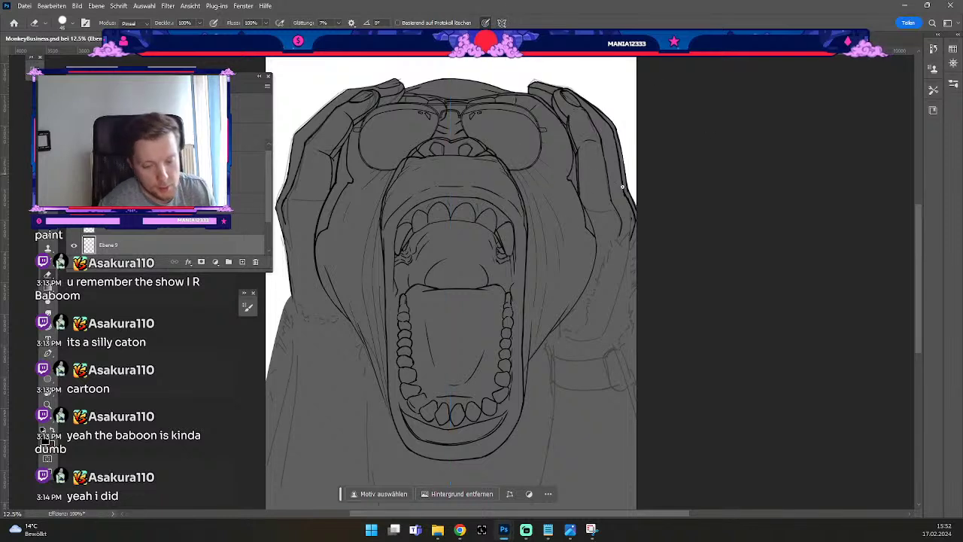
# Set the brush's foreground colour to neutral grey 9f9f9f (RGB 159, 159, 159).
pyautogui.press('b')
pyautogui.scroll(-3, 256, 248)
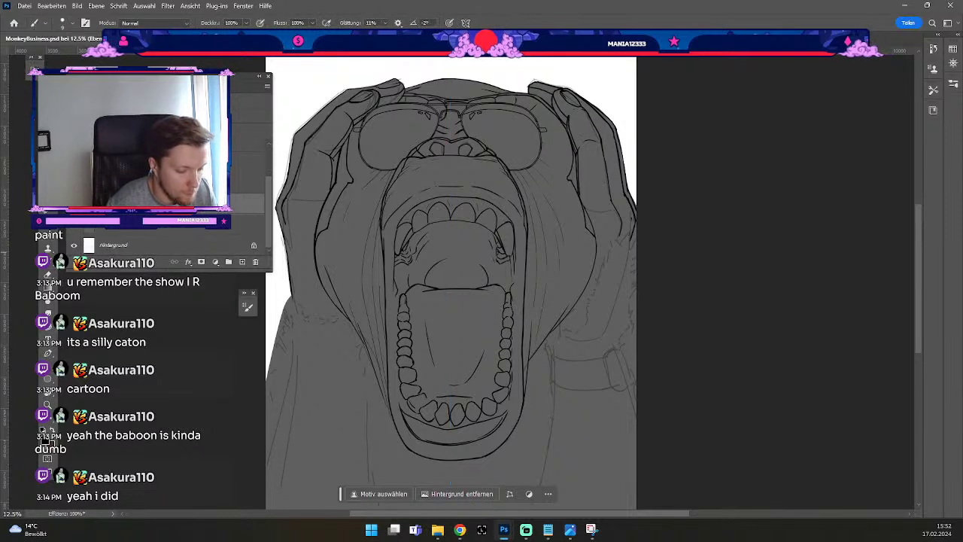
pyautogui.scroll(1, 244, 260)
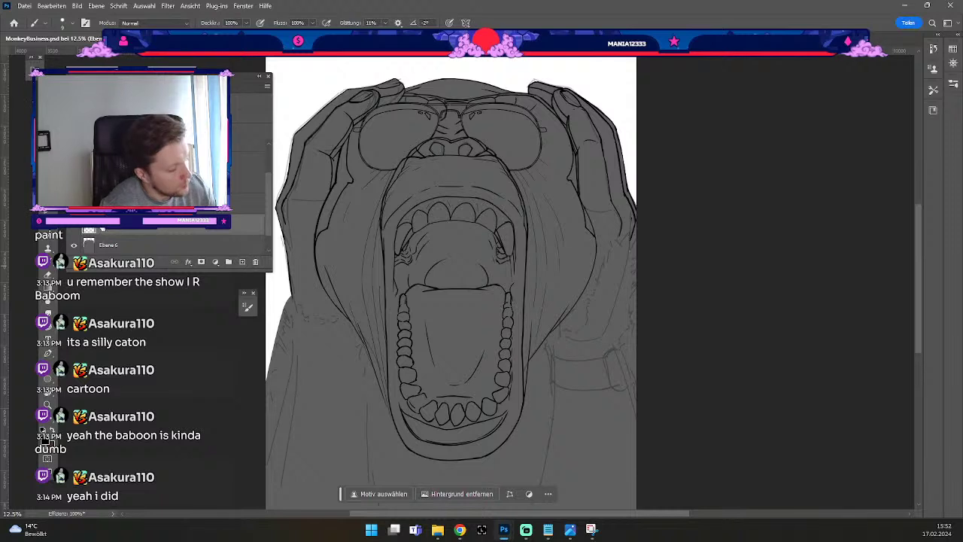
pyautogui.scroll(-1, 118, 240)
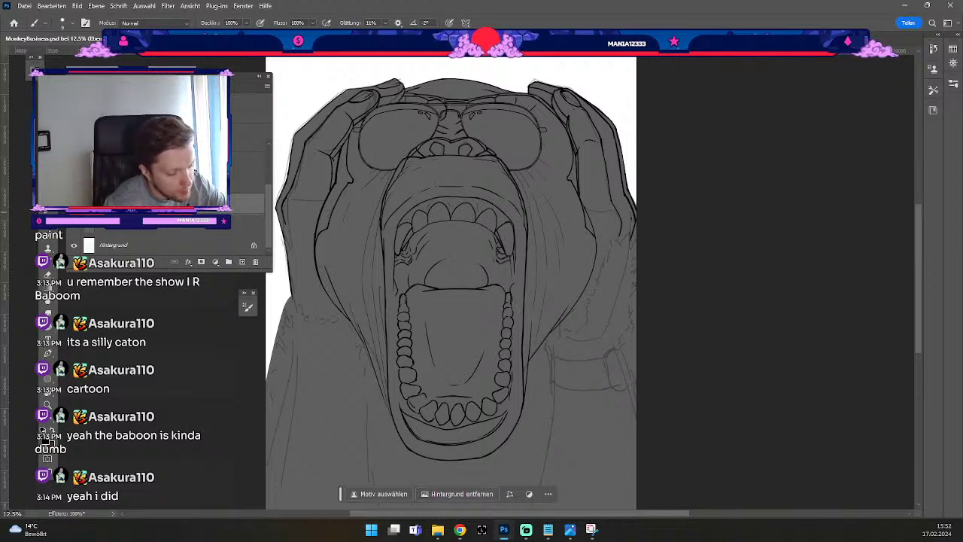
pyautogui.click(45, 441)
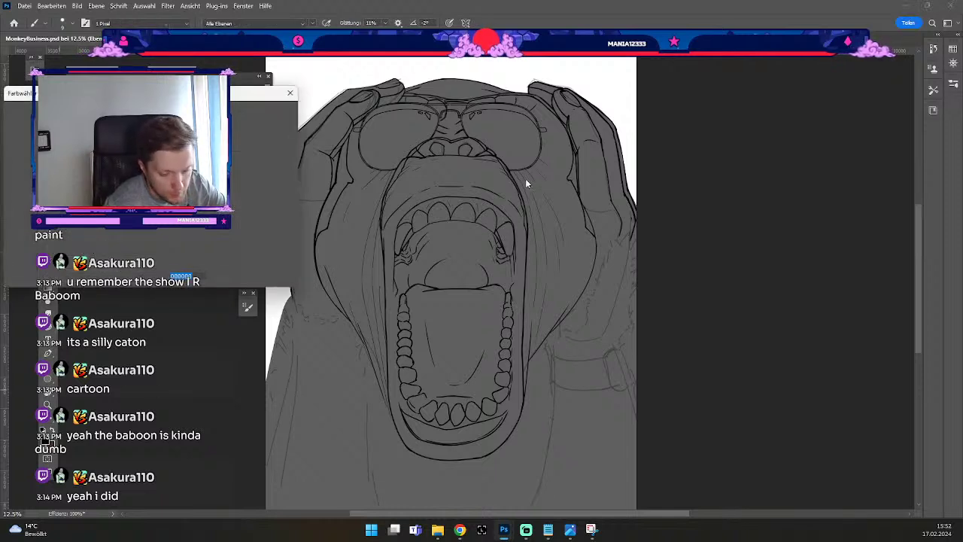
pyautogui.moveTo(10, 180); pyautogui.dragTo(4, 164)
pyautogui.click(233, 117)
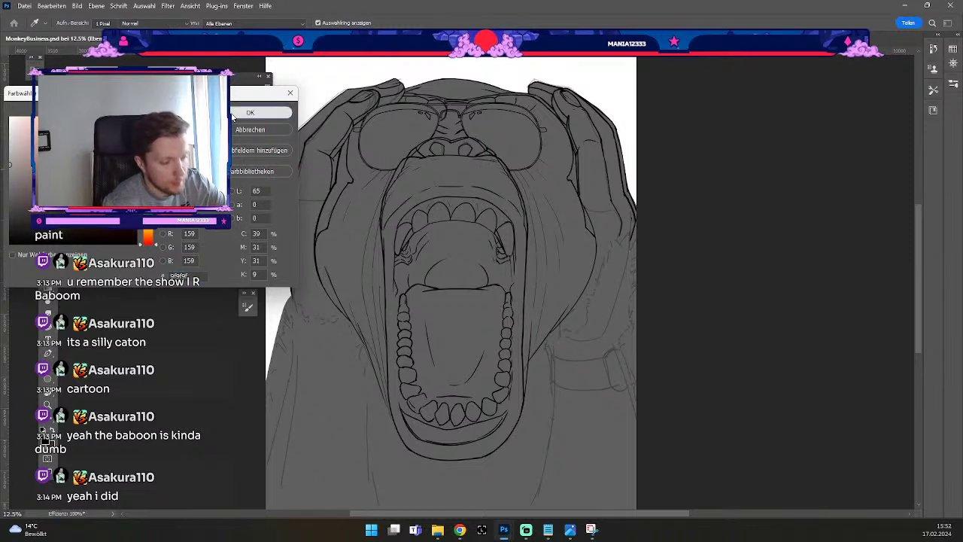
pyautogui.click(232, 114)
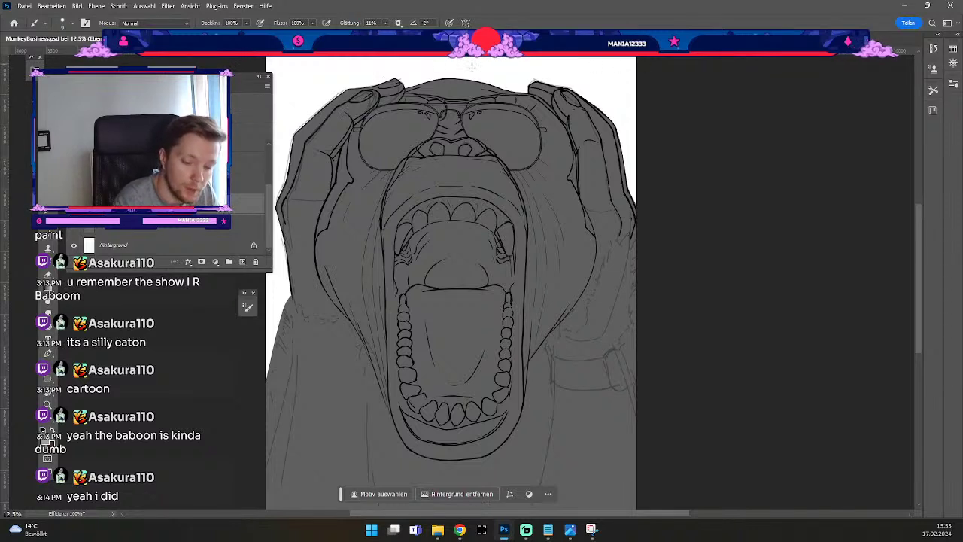
# Enlarge the brush to 100 and paint light grey over the left-hand part of the monkey's forehead.
pyautogui.press('#')
pyautogui.press('#')
pyautogui.press('#')
pyautogui.press('#')
pyautogui.press('#')
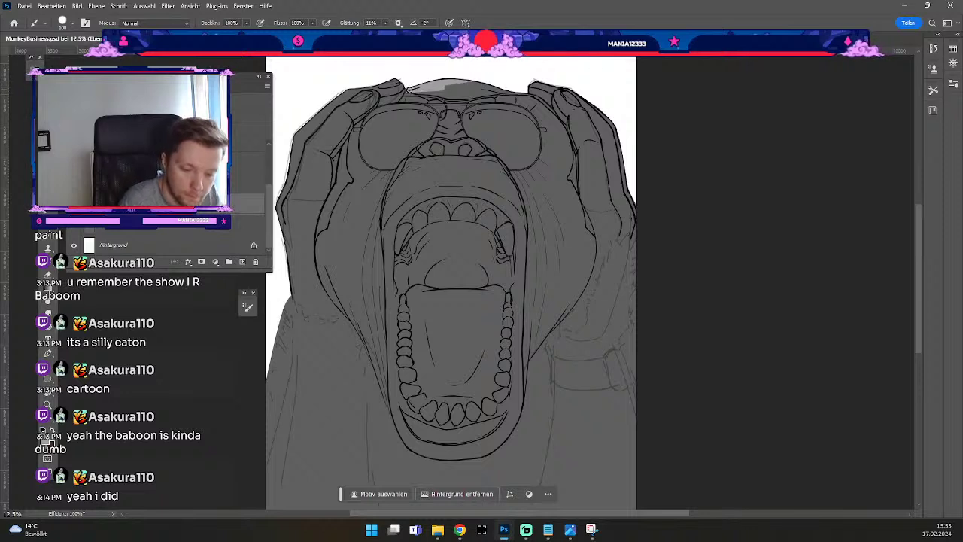
# Fill the rest of the forehead with light grey down to the sunglasses, adjusting the brush size and undoing a misplaced stroke.
pyautogui.press('ö')
pyautogui.press('ö')
pyautogui.press('ö')
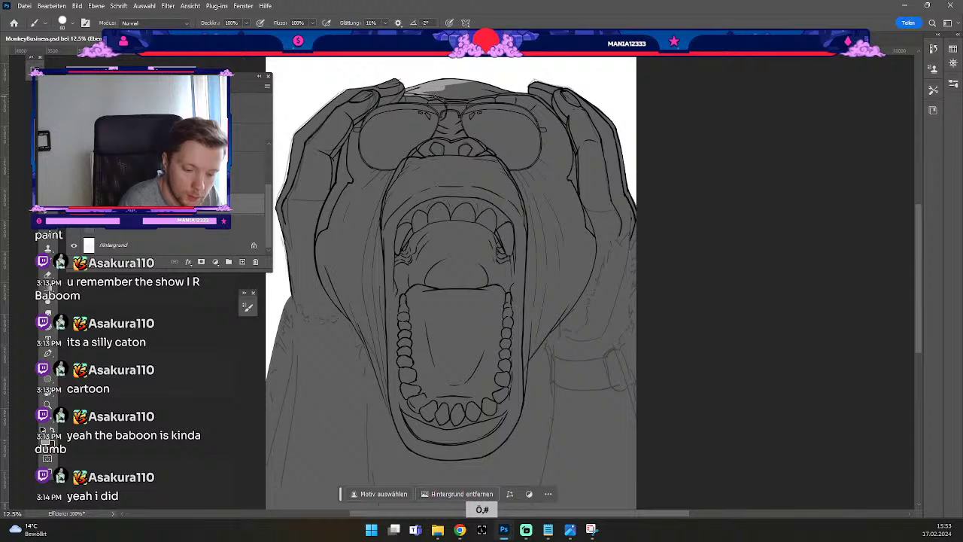
pyautogui.press('#')
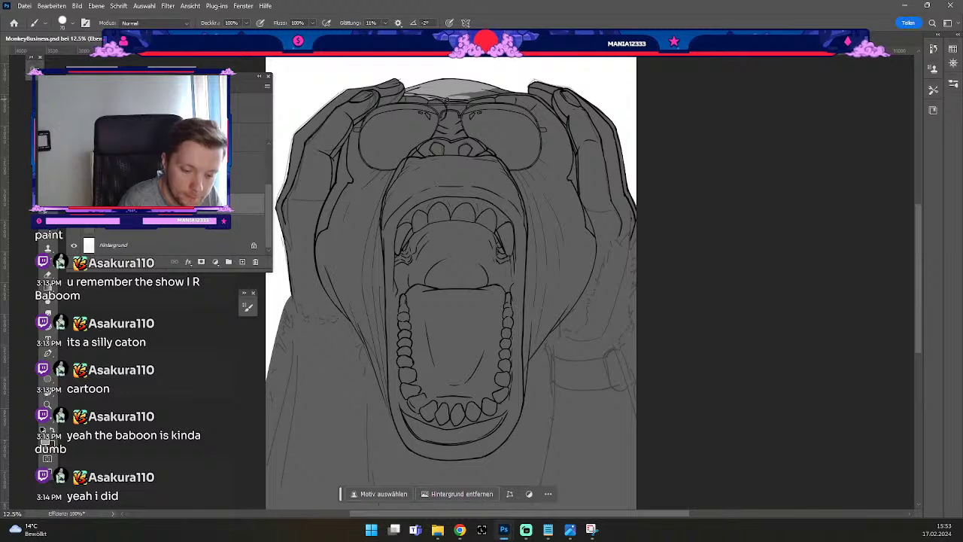
pyautogui.press('#')
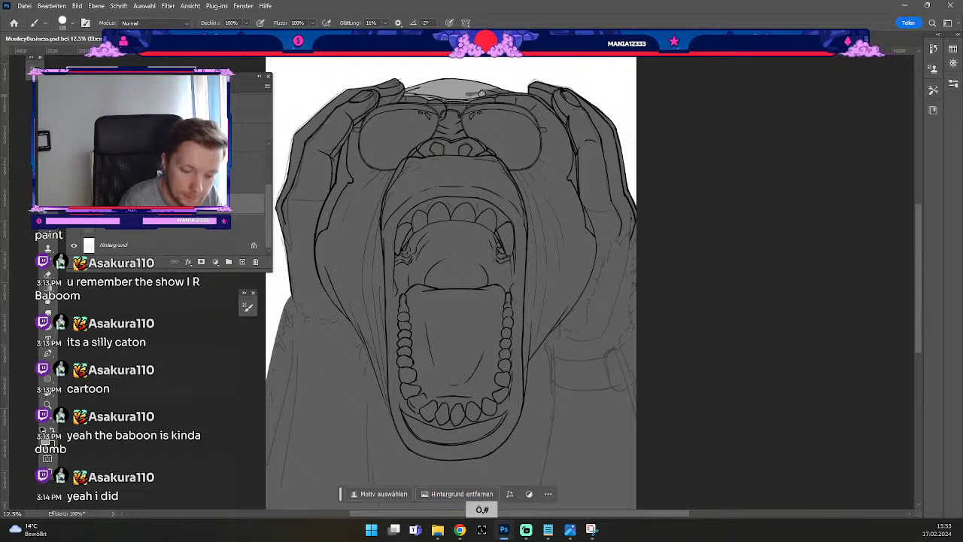
pyautogui.press('odiaeresis')
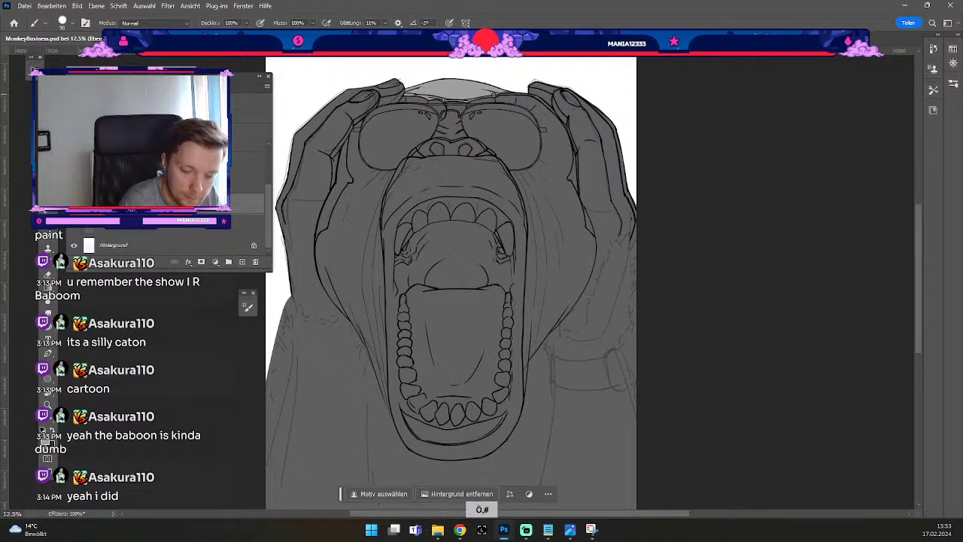
pyautogui.hotkey('ctrl', 'z')
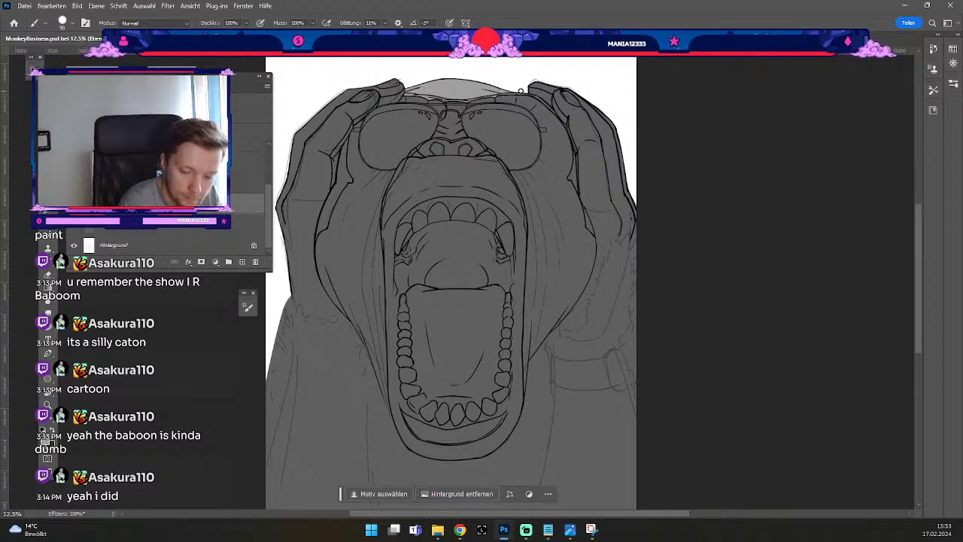
# Paint a thin light-grey edge between the right-hand lens and the raised hand at brush size 40, undoing and erasing stray paint.
pyautogui.press('odiaeresis')
pyautogui.press('#')
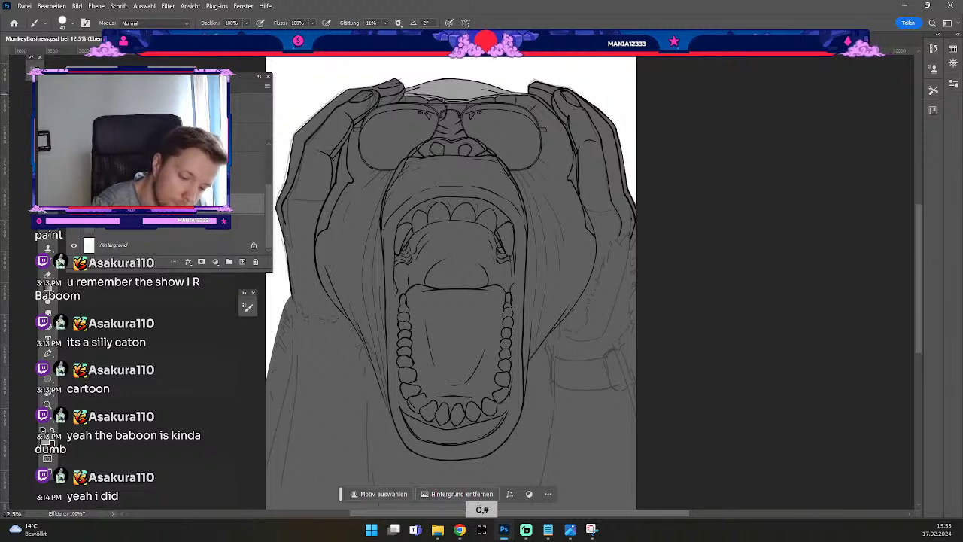
pyautogui.hotkey('ctrl', 'z')
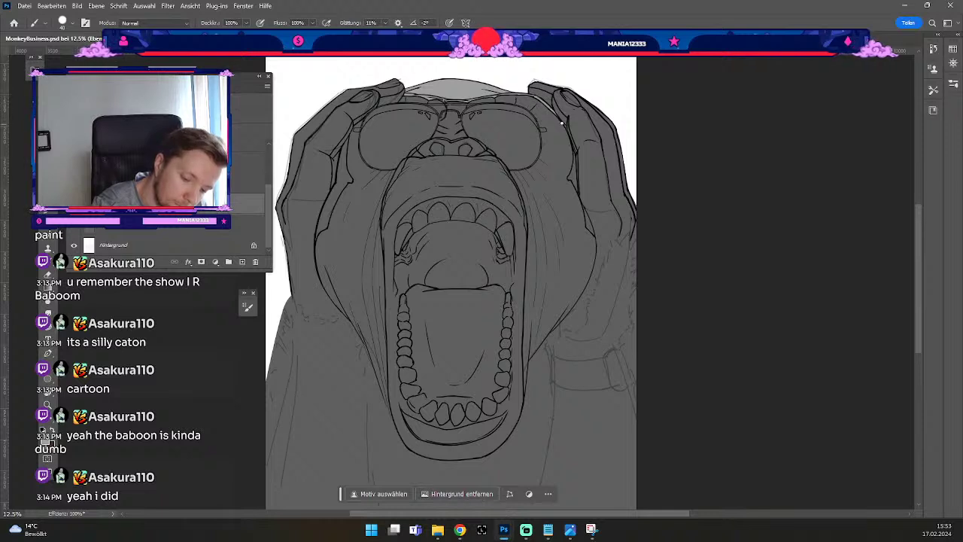
pyautogui.press('e')
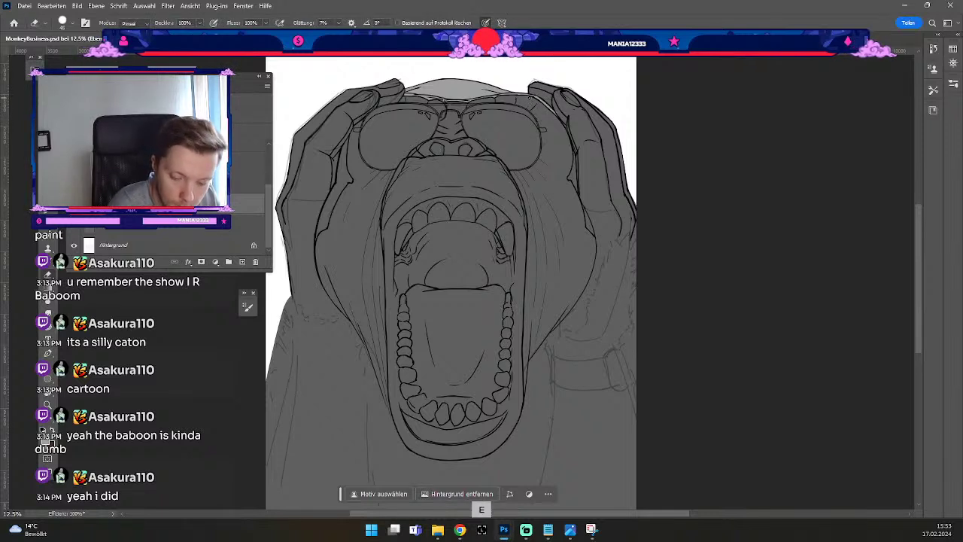
pyautogui.press('odiaeresis')
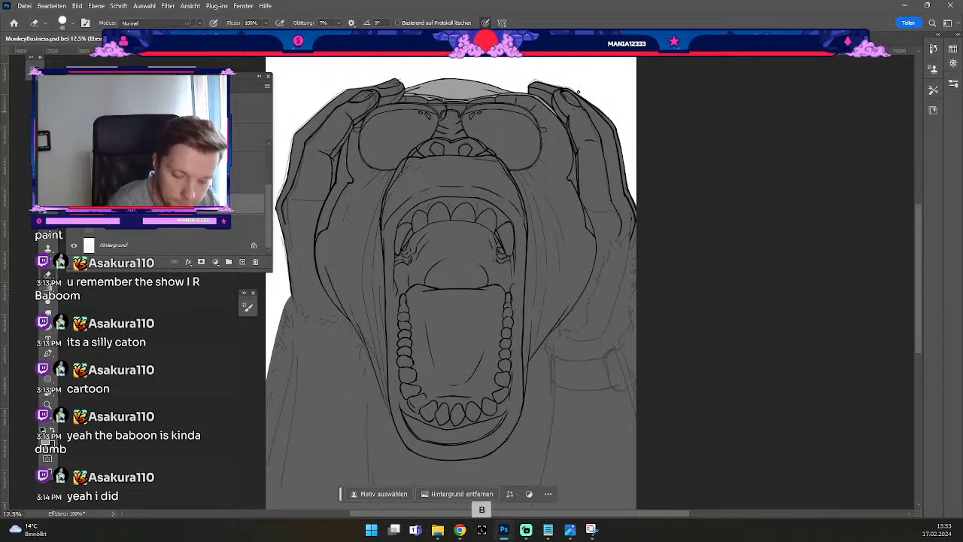
# Fill the right-hand raised hand with light grey from the fingertips to the wrist, using a larger brush and tidying with the Eraser.
pyautogui.press('#')
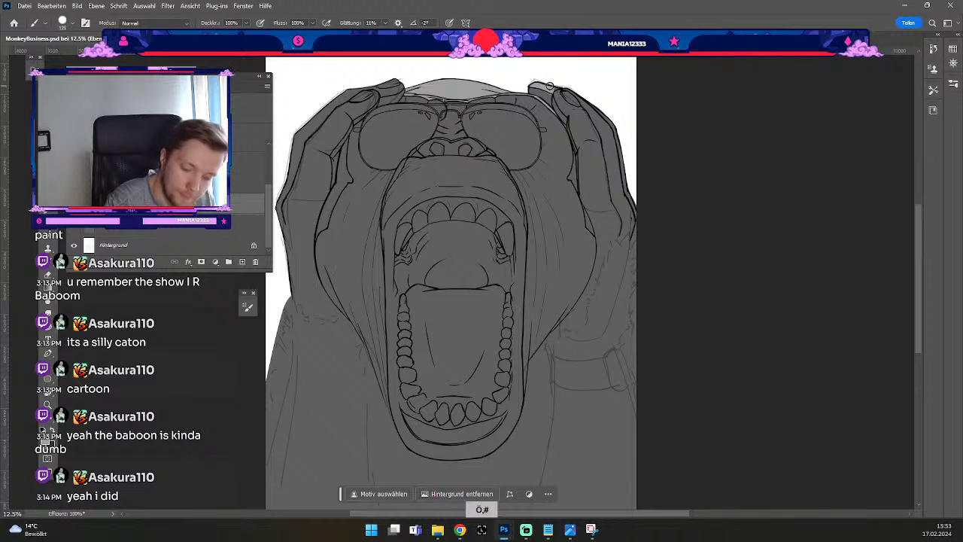
pyautogui.press('e')
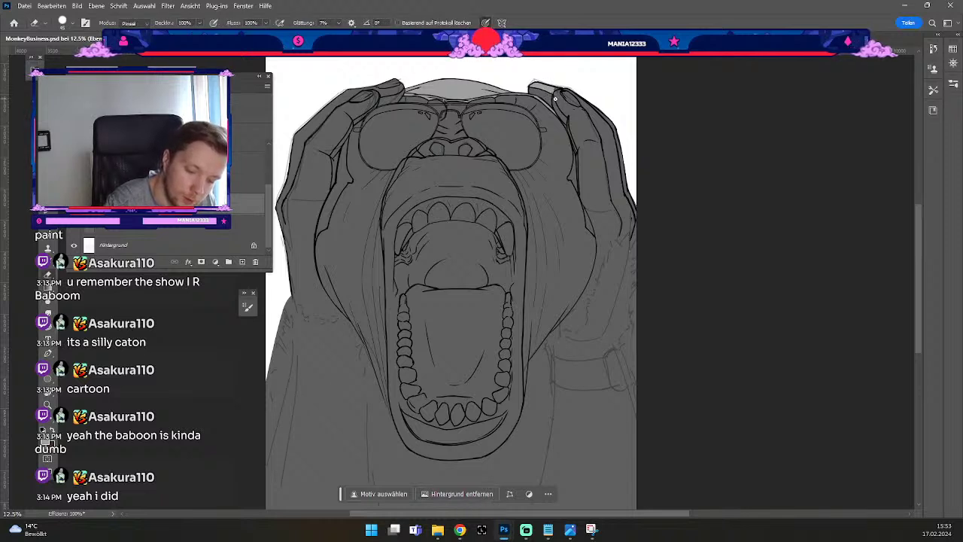
pyautogui.press('b')
pyautogui.moveTo(559, 93)
pyautogui.mouseDown()
pyautogui.moveTo(581, 123)
pyautogui.moveTo(565, 85)
pyautogui.moveTo(611, 160)
pyautogui.moveTo(614, 124)
pyautogui.moveTo(621, 141)
pyautogui.moveTo(617, 154)
pyautogui.moveTo(576, 105)
pyautogui.moveTo(592, 181)
pyautogui.moveTo(590, 128)
pyautogui.moveTo(599, 151)
pyautogui.moveTo(591, 170)
pyautogui.moveTo(589, 130)
pyautogui.moveTo(591, 225)
pyautogui.moveTo(604, 237)
pyautogui.moveTo(588, 169)
pyautogui.moveTo(615, 241)
pyautogui.moveTo(603, 154)
pyautogui.moveTo(620, 235)
pyautogui.moveTo(606, 150)
pyautogui.moveTo(636, 210)
pyautogui.mouseUp()
pyautogui.press('odiaeresis')
pyautogui.press('odiaeresis')
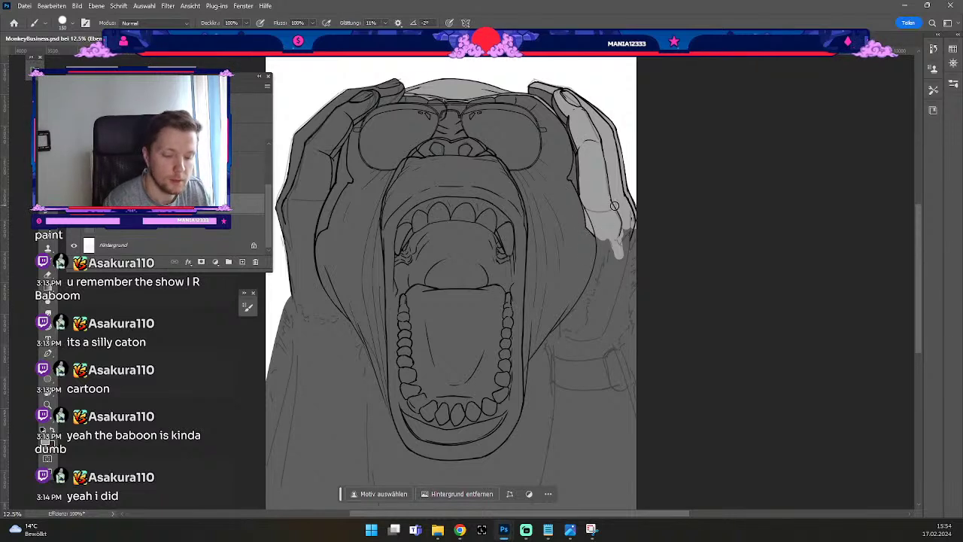
pyautogui.press('b')
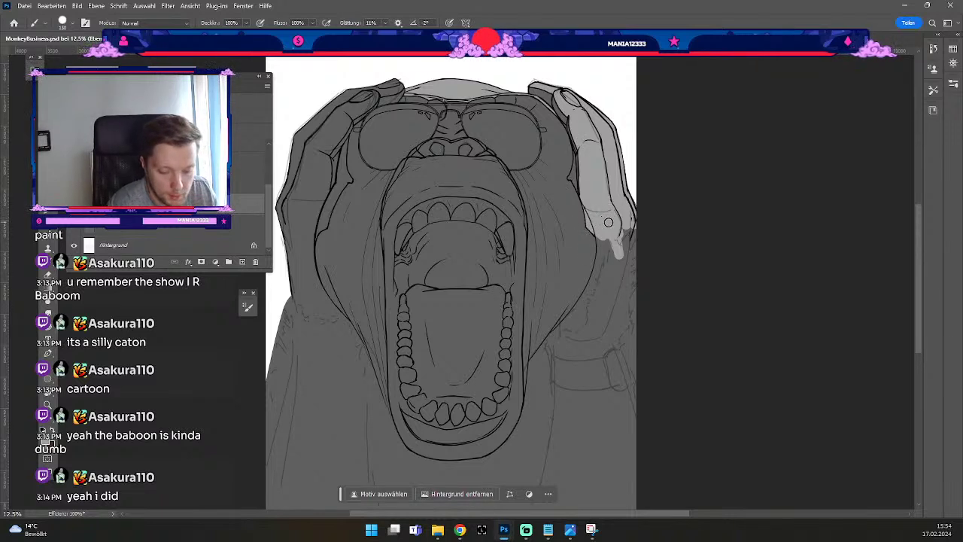
# Reduce the brush to 50 and paint small light-grey edges on both sides of the nose, undoing misplaced strokes and trimming with the Eraser.
pyautogui.press('ö')
pyautogui.press('ö')
pyautogui.press('ö')
pyautogui.press('ö')
pyautogui.press('ö')
pyautogui.press('ö')
pyautogui.press('ö')
pyautogui.press('ö')
pyautogui.press('ö')
pyautogui.press('ö')
pyautogui.press('ö')
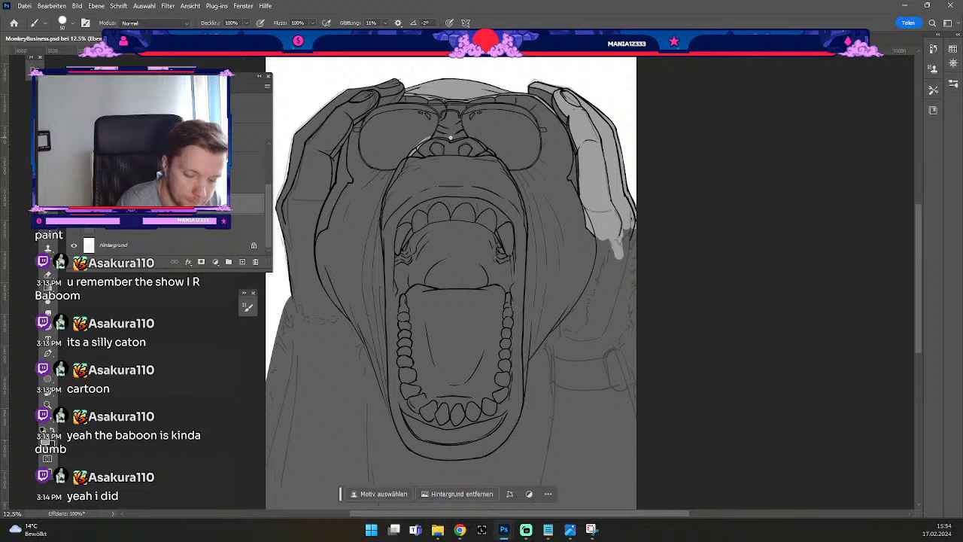
pyautogui.press('ö')
pyautogui.hotkey('ctrl', 'z')
pyautogui.moveTo(435, 138); pyautogui.dragTo(456, 140)
pyautogui.press('e')
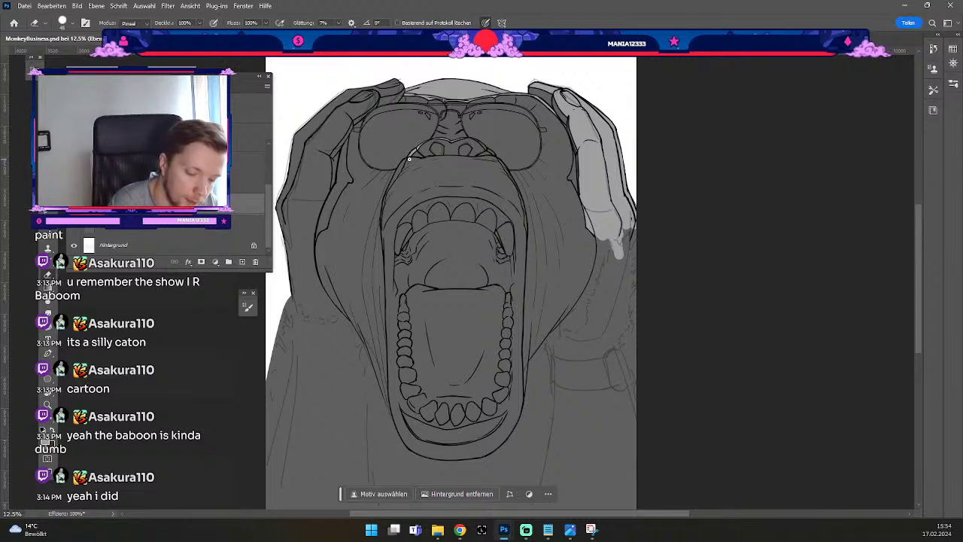
pyautogui.press('b')
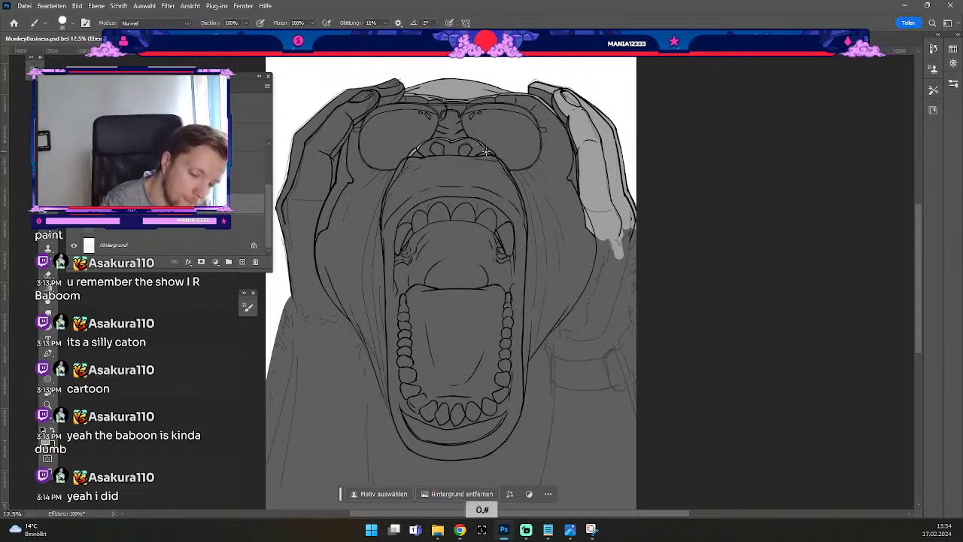
pyautogui.hotkey('ctrl', 'z')
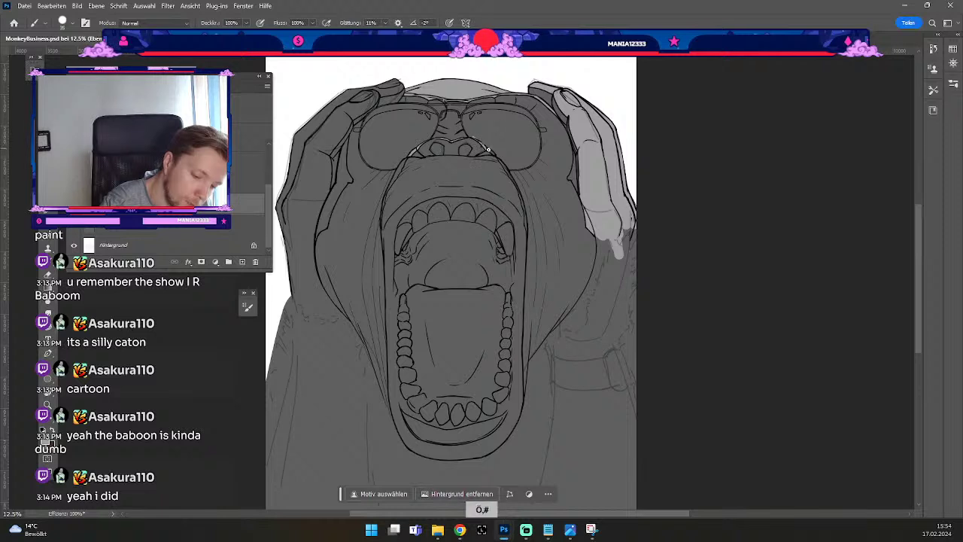
pyautogui.press('e')
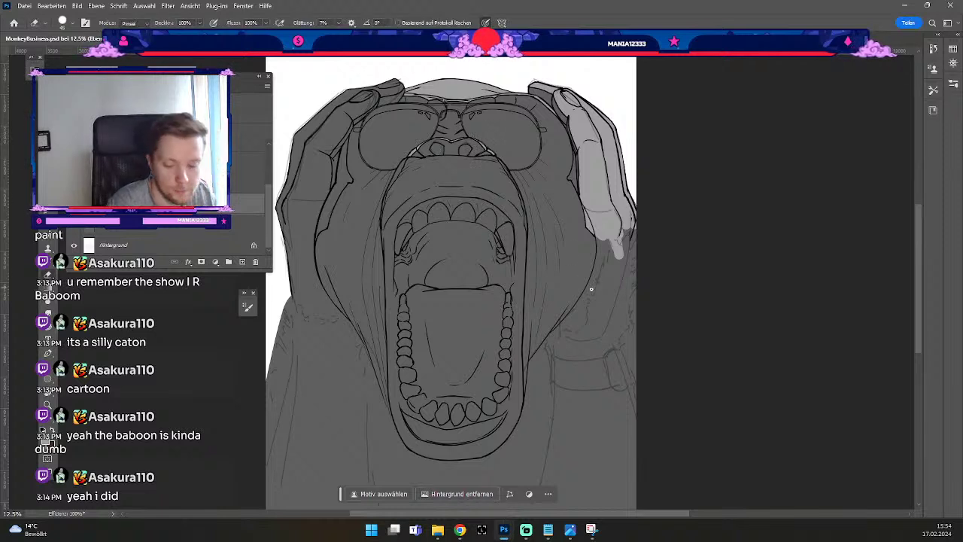
# Paint thin light-grey highlights along both outer edges of the upper lip, cleaning them up with the Eraser.
pyautogui.press('b')
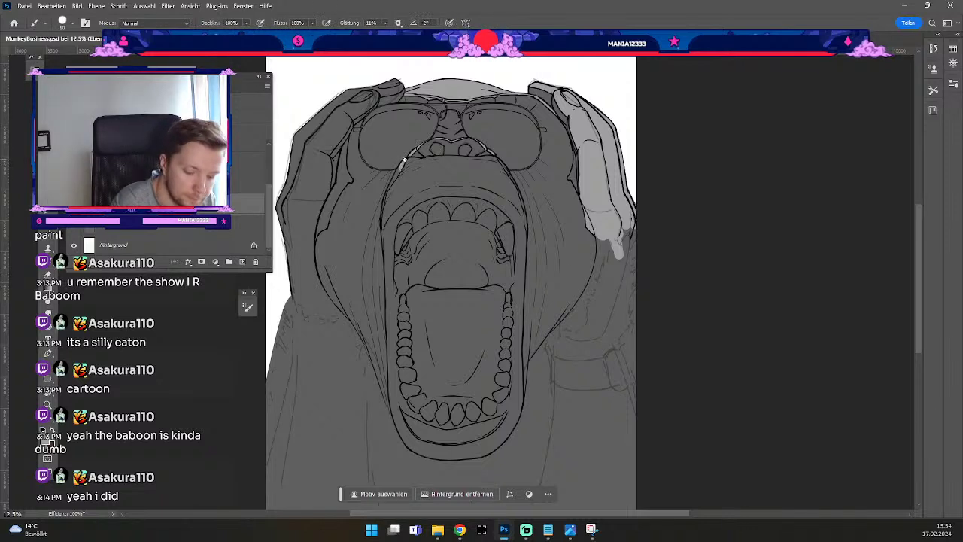
pyautogui.press('odiaeresis')
pyautogui.press('#')
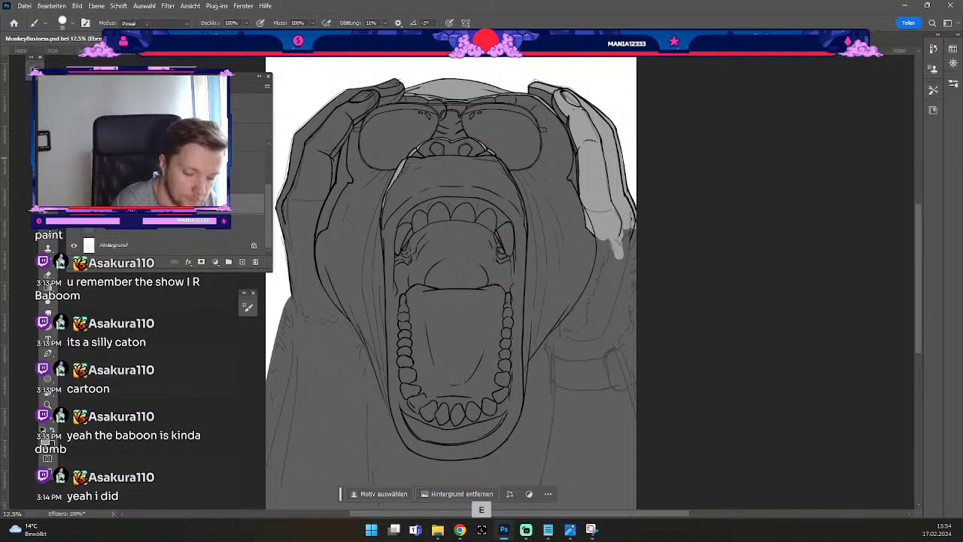
pyautogui.press('e')
pyautogui.press('b')
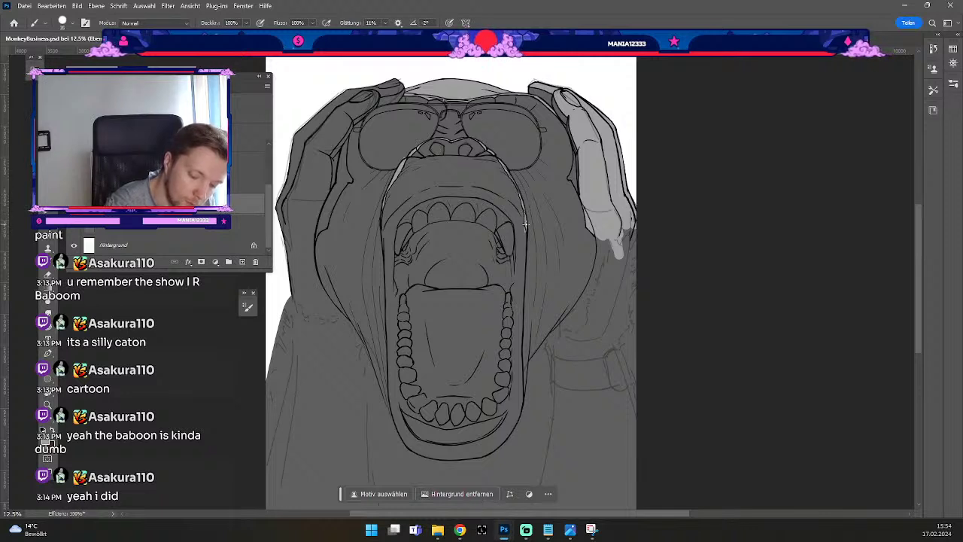
pyautogui.press('e')
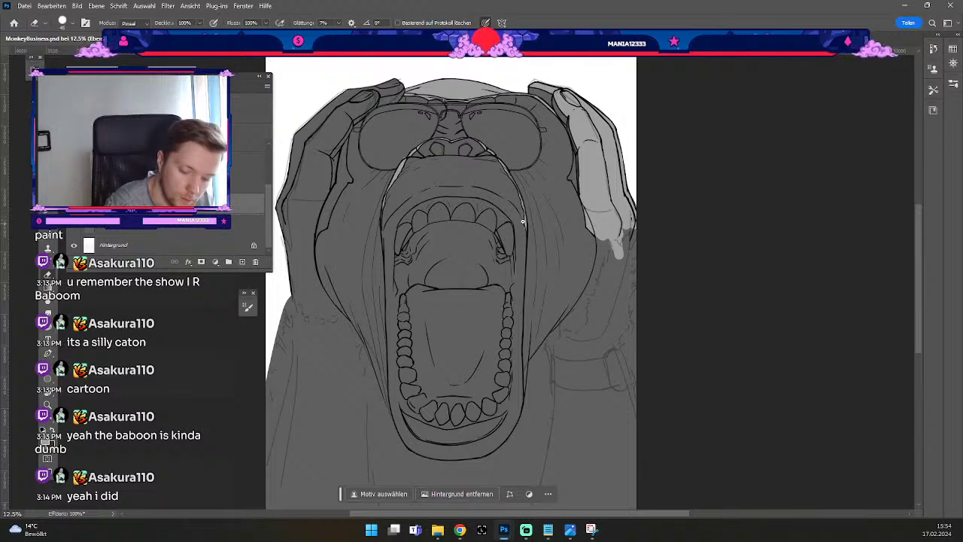
pyautogui.press('b')
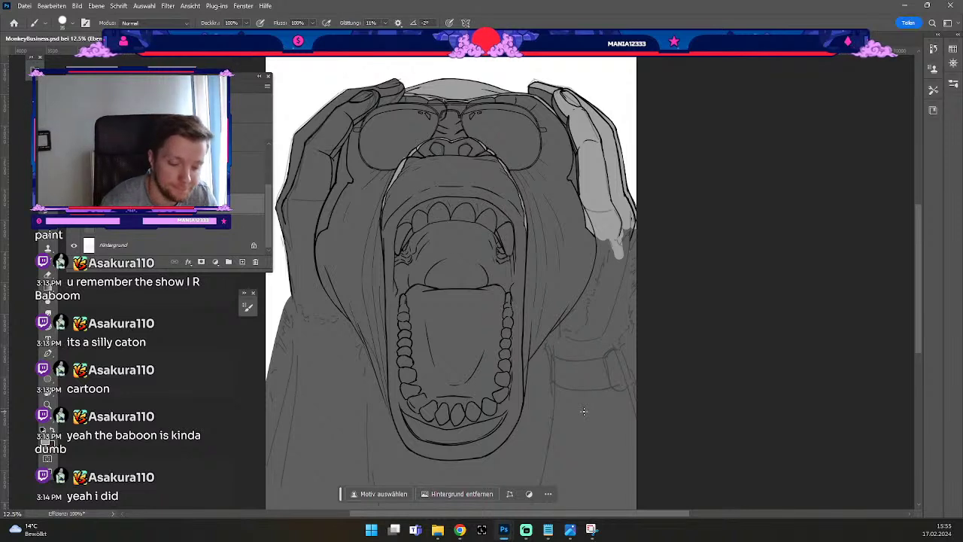
pyautogui.press('e')
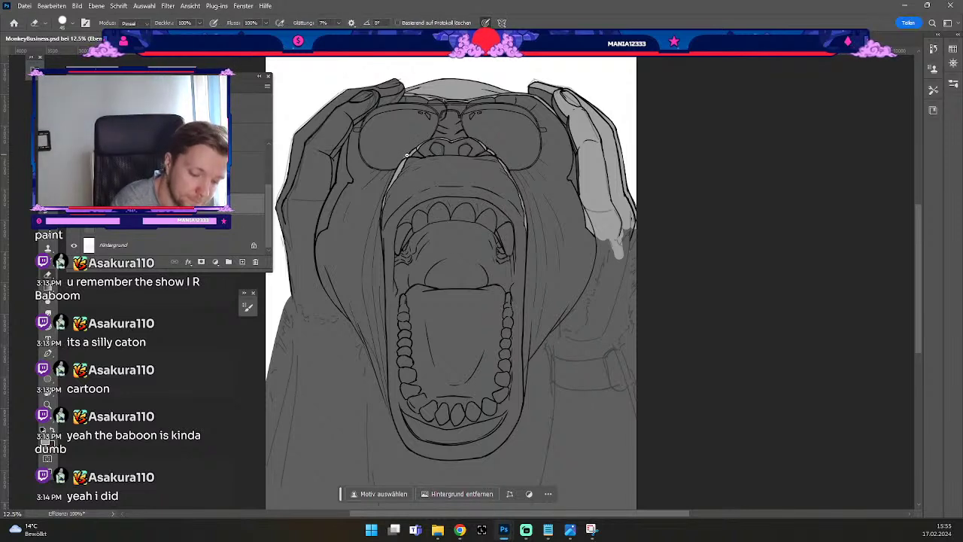
# Fill the shadow-line strips along the upper rims of both sunglasses lenses with light grey and erase the overspill.
pyautogui.press('b')
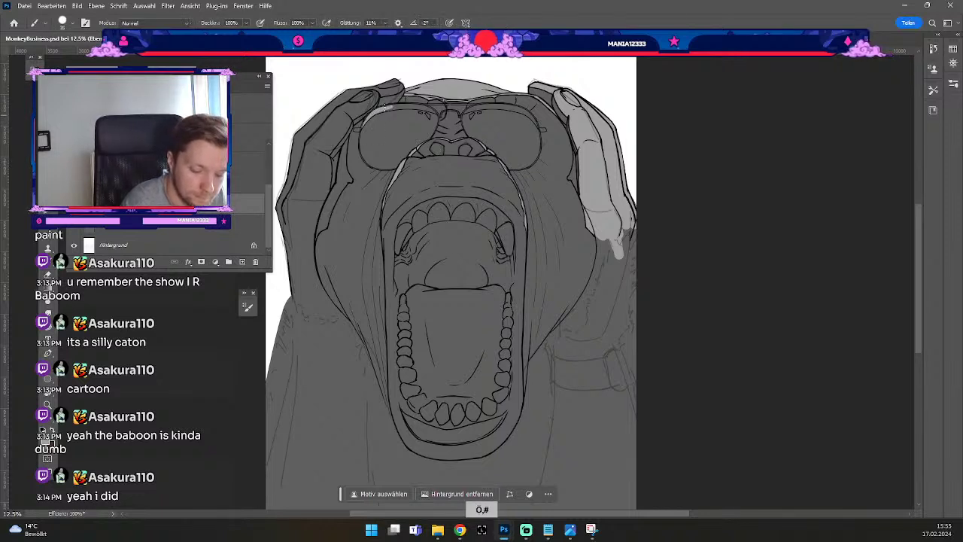
pyautogui.moveTo(387, 109)
pyautogui.mouseDown()
pyautogui.moveTo(410, 105)
pyautogui.moveTo(393, 107)
pyautogui.mouseUp()
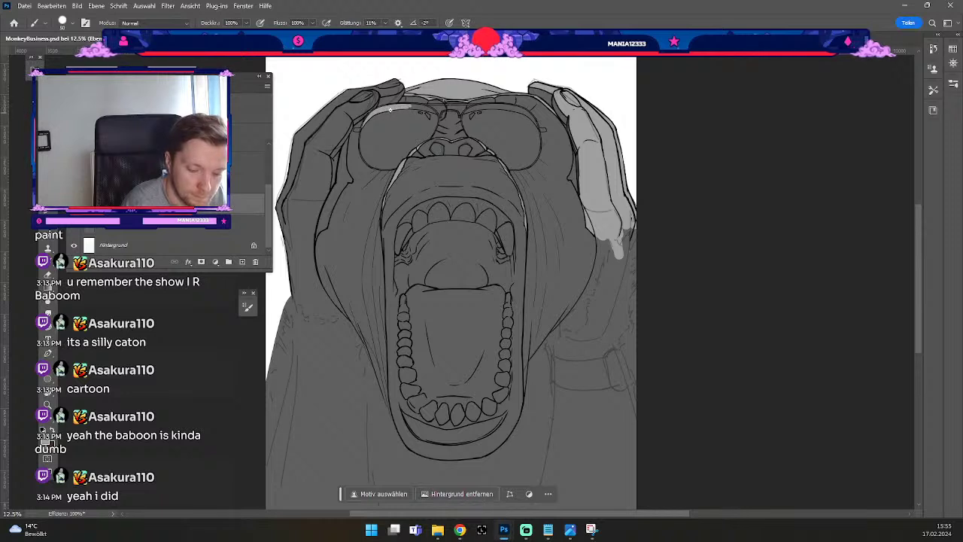
pyautogui.moveTo(424, 108)
pyautogui.mouseDown()
pyautogui.moveTo(398, 107)
pyautogui.moveTo(430, 110)
pyautogui.mouseUp()
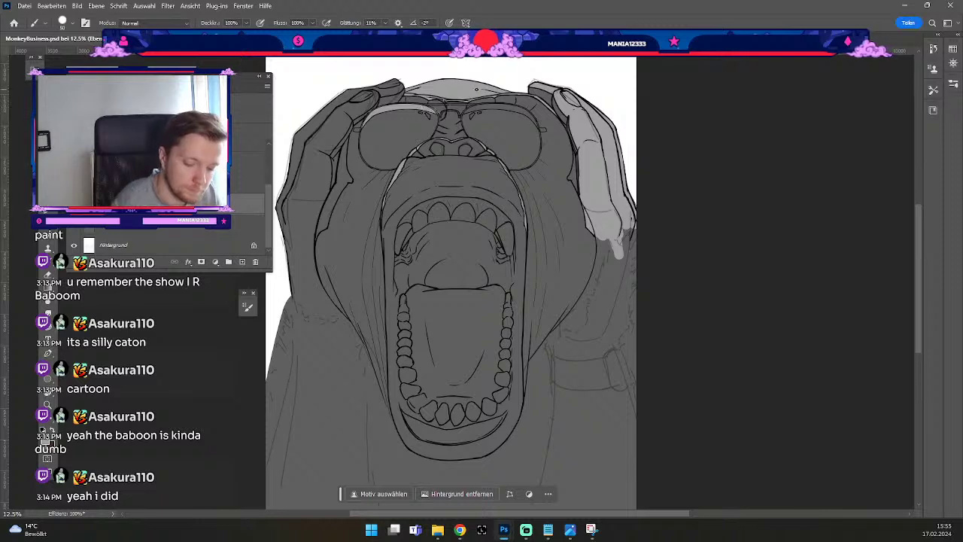
pyautogui.press('e')
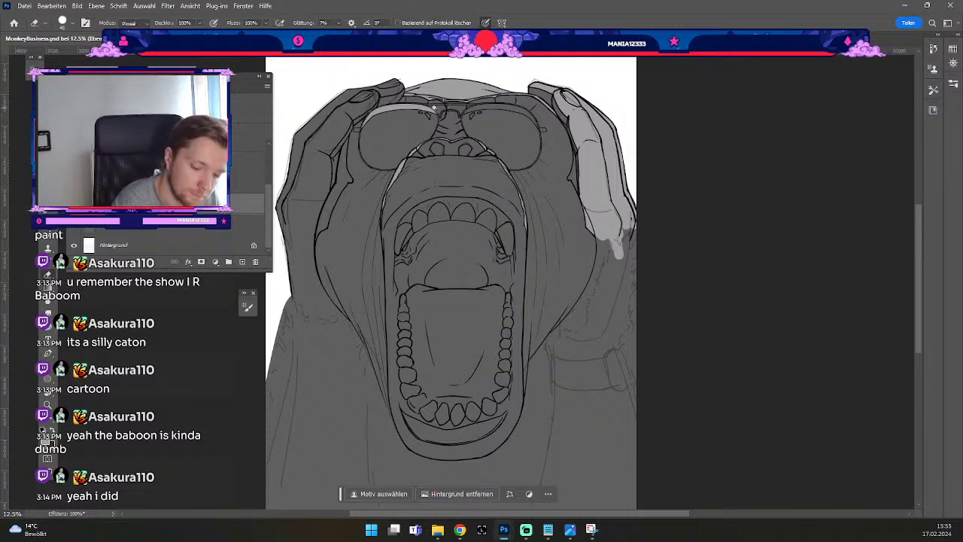
pyautogui.press('b')
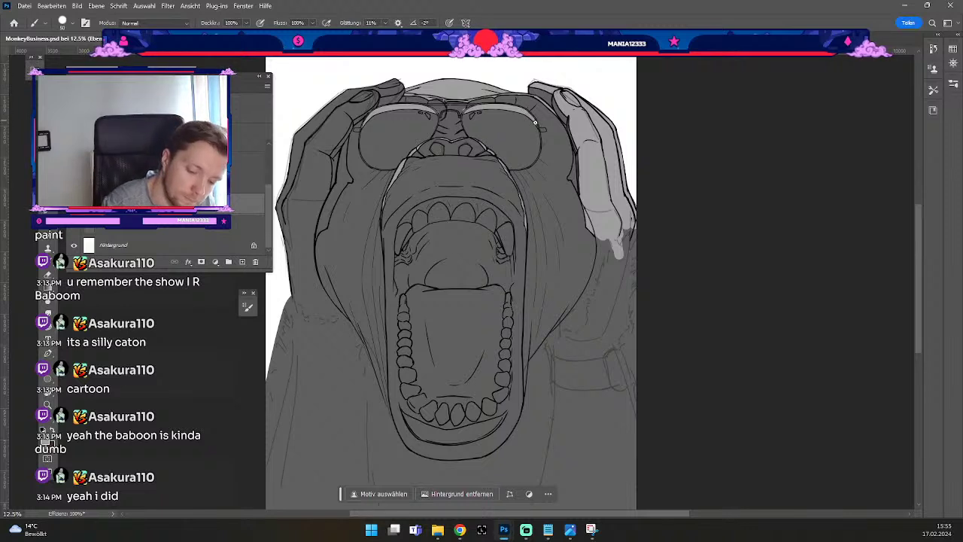
pyautogui.press('e')
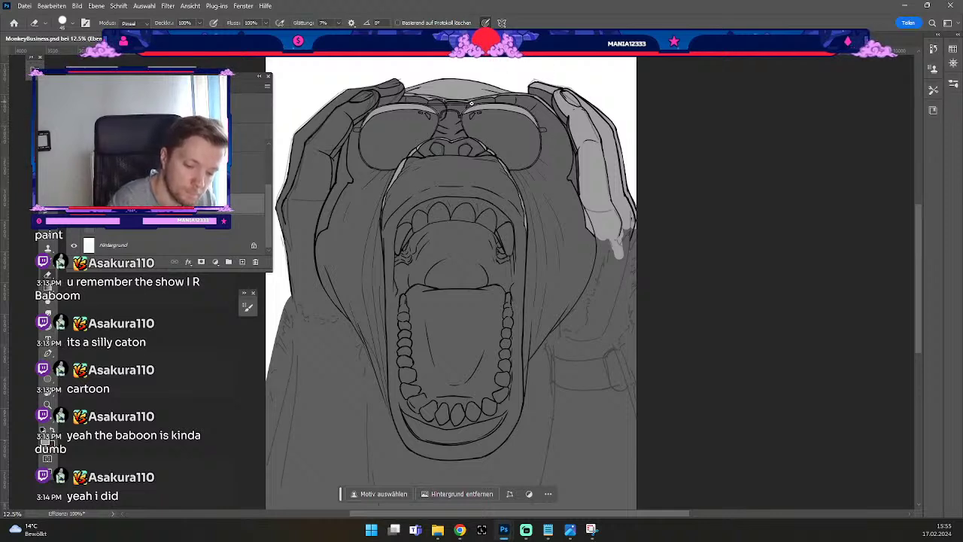
pyautogui.press('odiaeresis')
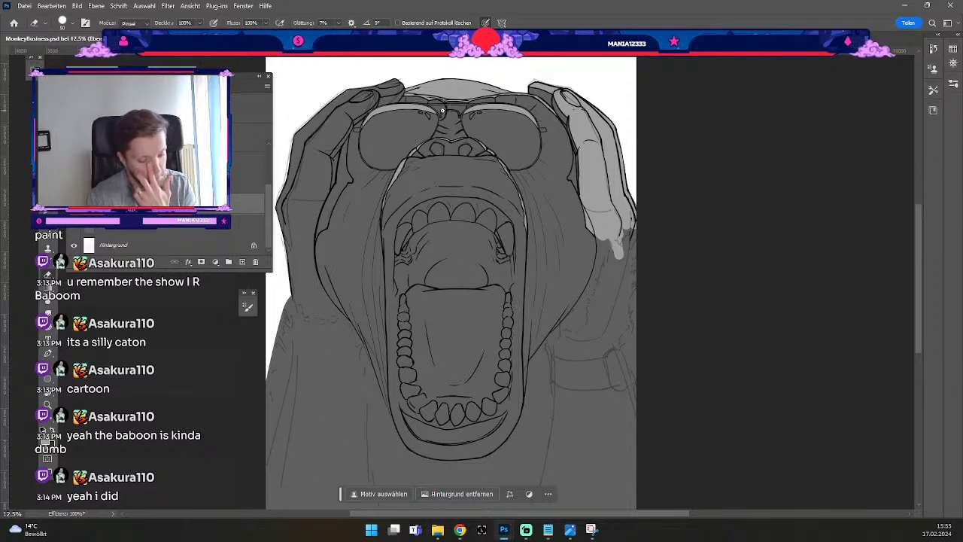
pyautogui.hotkey('ctrl', '-')
pyautogui.hotkey('ctrl', '+')
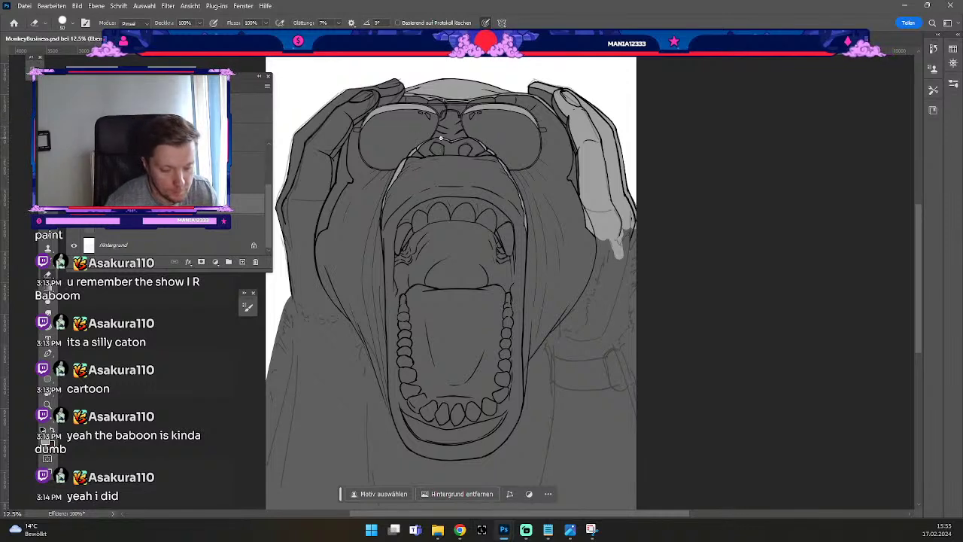
# Paint a thin light-grey edge on the face beside the right-hand raised hand with brush size 40, trimming it with the Eraser.
pyautogui.press('b')
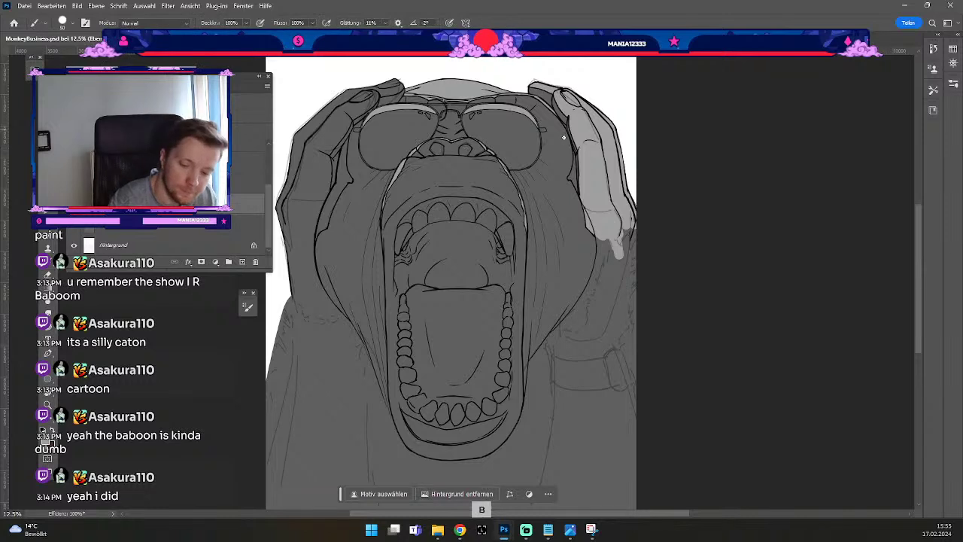
pyautogui.press('odiaeresis')
pyautogui.press('#')
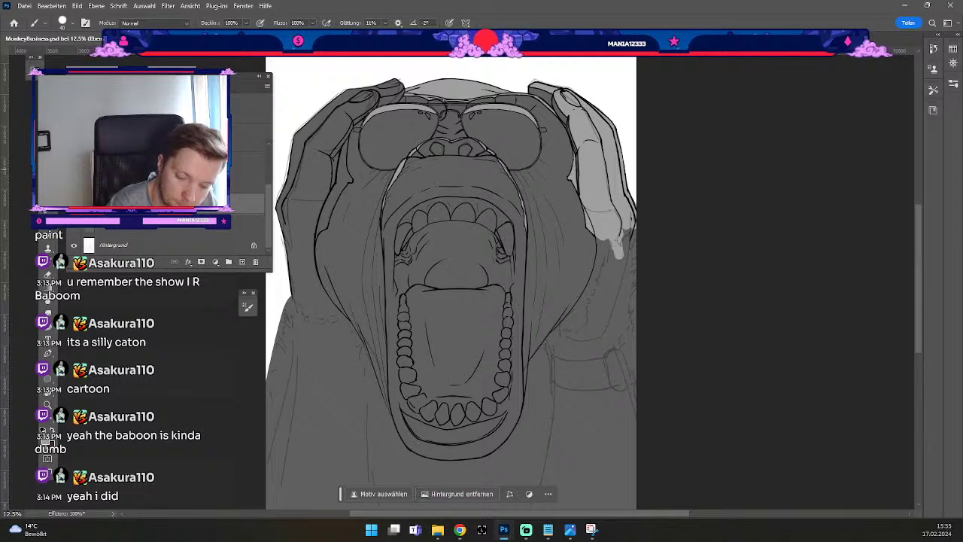
pyautogui.press('e')
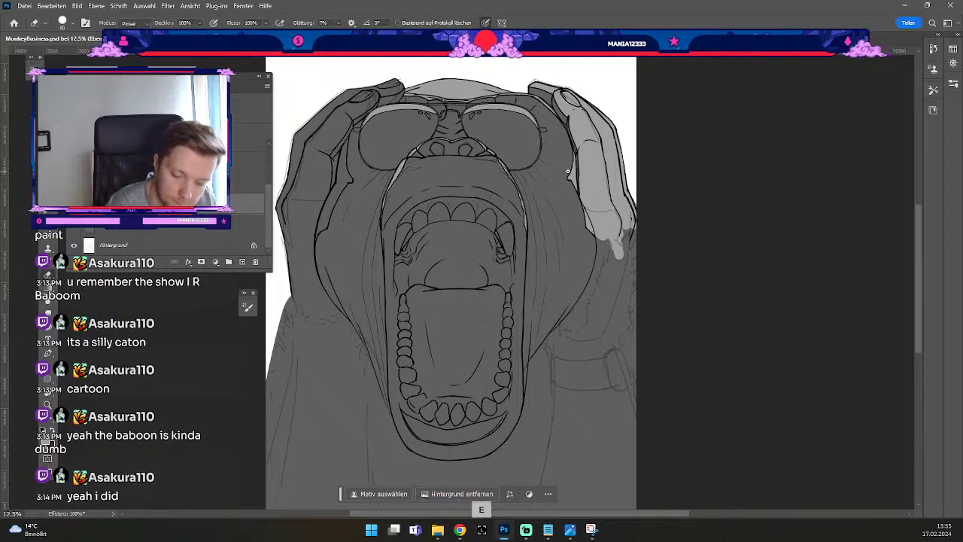
pyautogui.press('b')
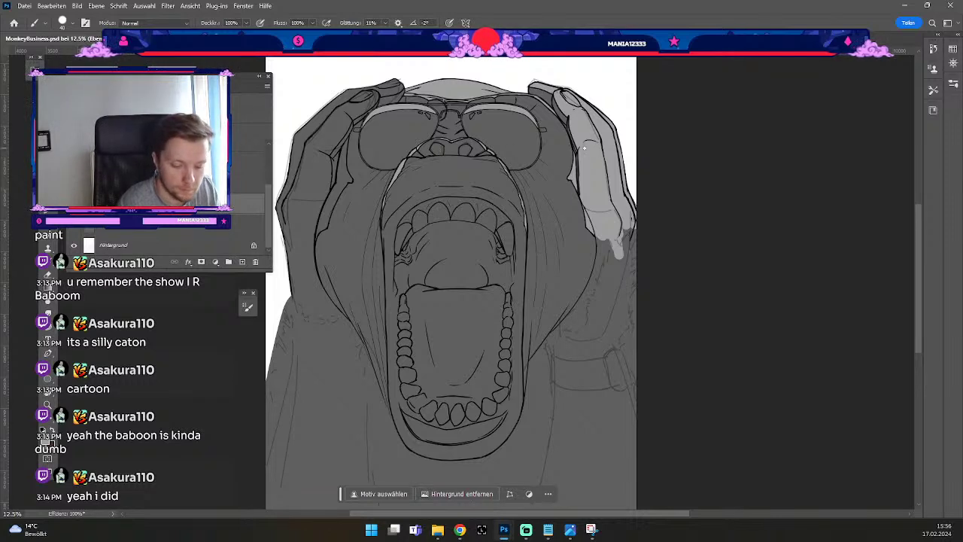
# Paint the outer cheek edge beside the left-hand raised hand light grey down to the jaw and trim the overspill with the Eraser.
pyautogui.press('b')
pyautogui.moveTo(346, 179)
pyautogui.mouseDown()
pyautogui.moveTo(329, 217)
pyautogui.moveTo(348, 179)
pyautogui.moveTo(318, 235)
pyautogui.moveTo(341, 186)
pyautogui.mouseUp()
pyautogui.moveTo(321, 227)
pyautogui.mouseDown()
pyautogui.moveTo(345, 151)
pyautogui.moveTo(340, 179)
pyautogui.moveTo(346, 170)
pyautogui.mouseUp()
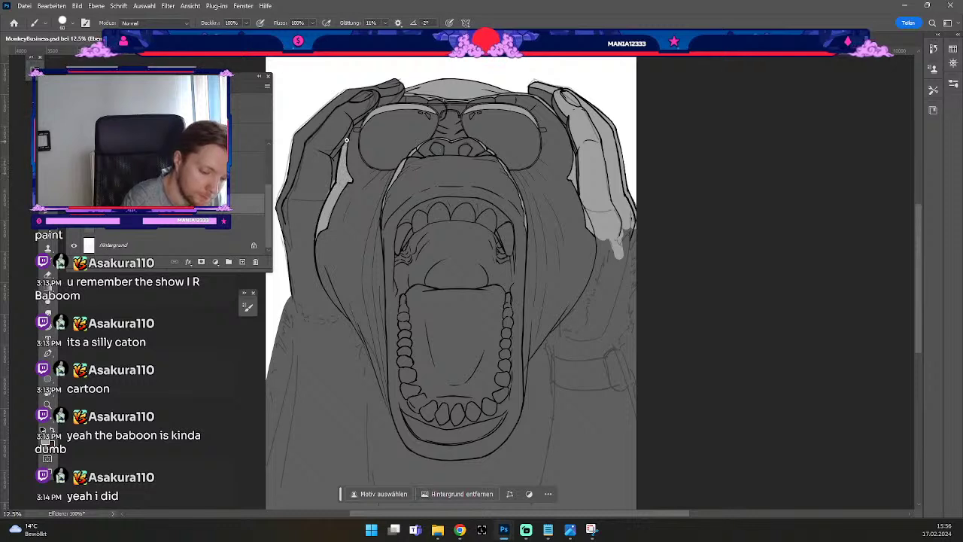
pyautogui.press('e')
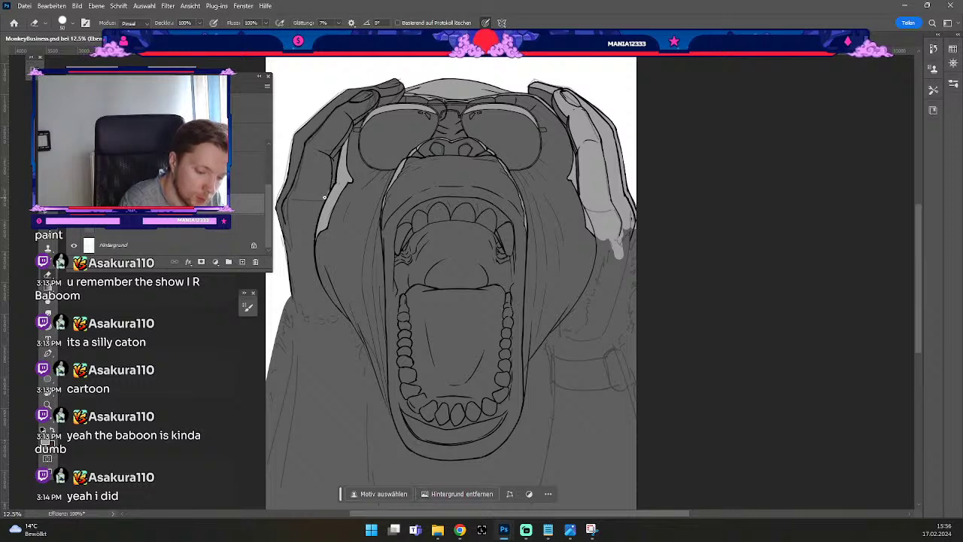
# Paint the upper ridge of the nose above both nostrils light grey, undoing misplaced strokes.
pyautogui.press('b')
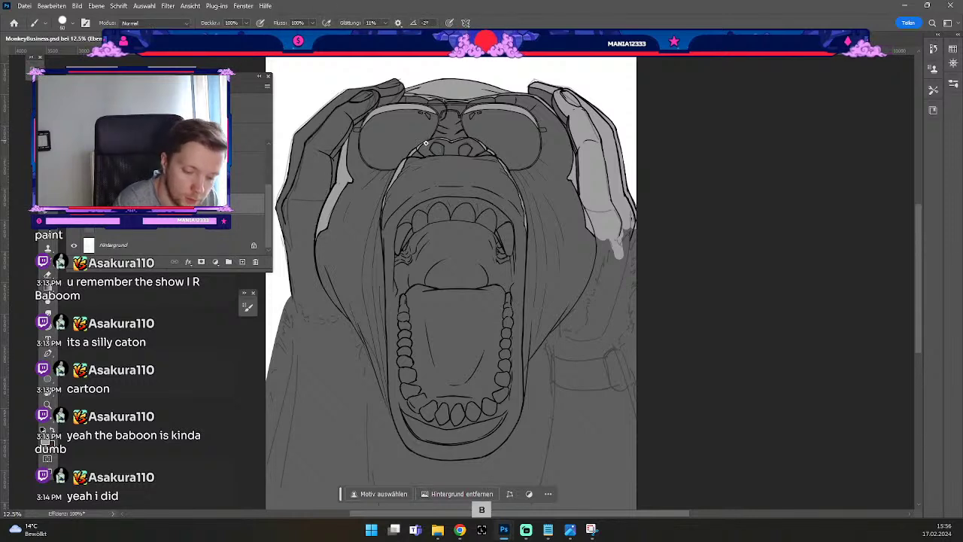
pyautogui.moveTo(426, 144)
pyautogui.mouseDown()
pyautogui.moveTo(436, 137)
pyautogui.moveTo(430, 146)
pyautogui.mouseUp()
pyautogui.hotkey('ctrl', 'z')
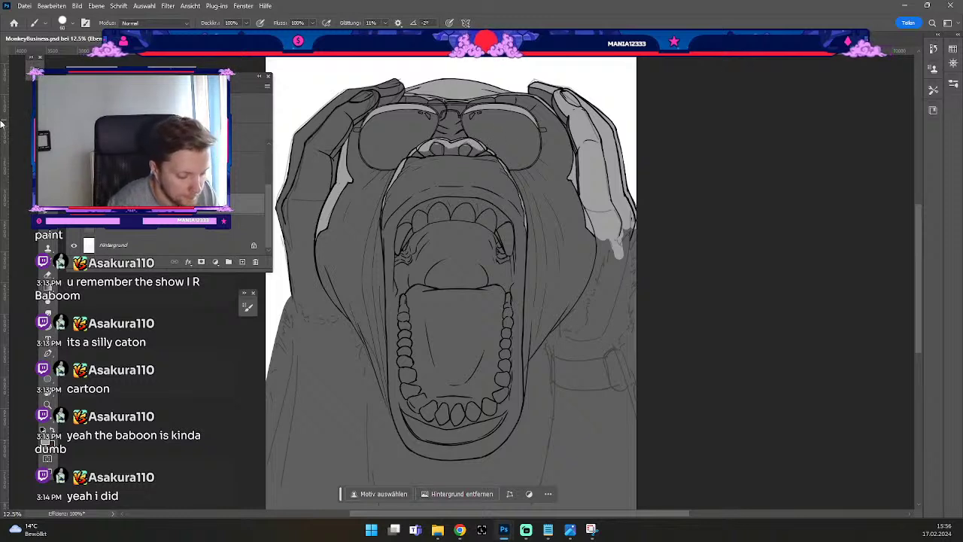
pyautogui.press('b')
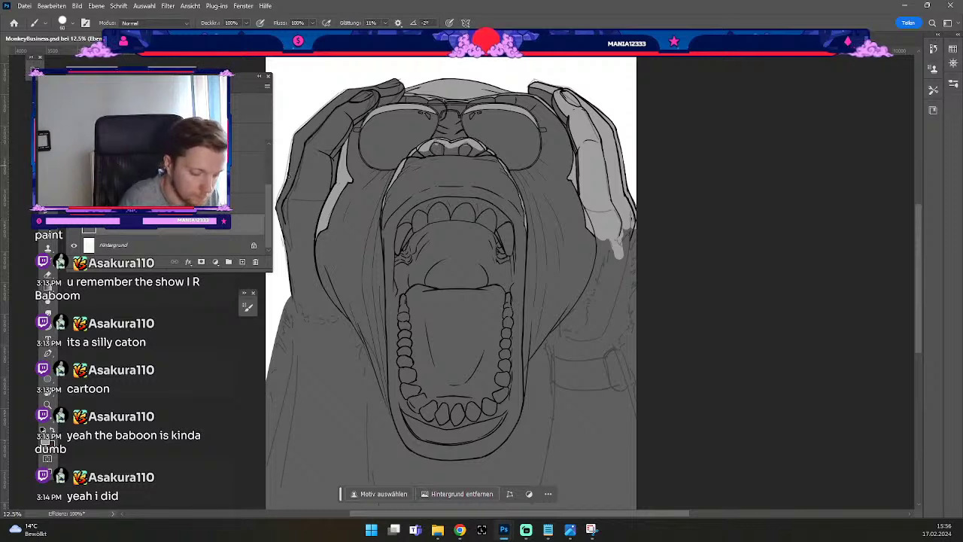
# Check the foreground colour 9f9f9f and toggle the grey base layer's visibility to inspect the line art around the nose.
pyautogui.press('v')
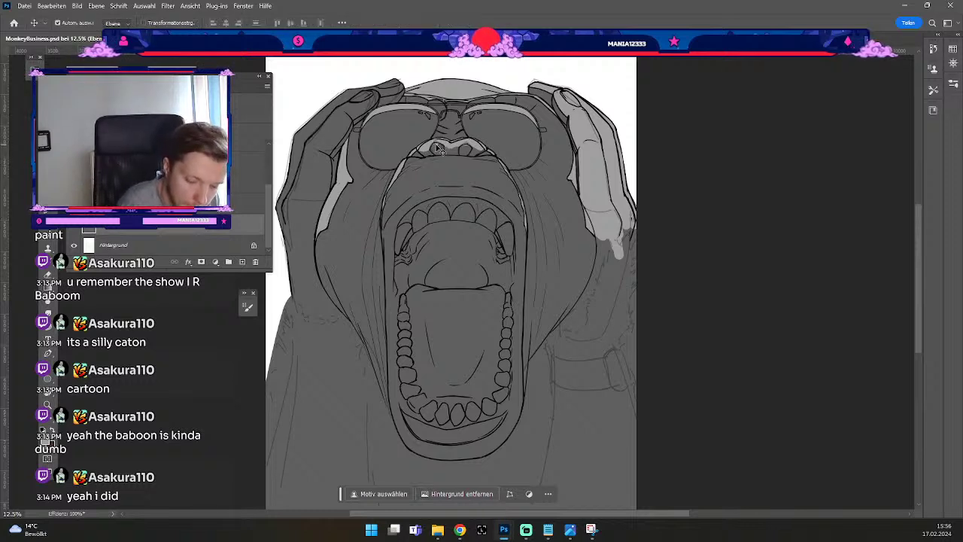
pyautogui.press('e')
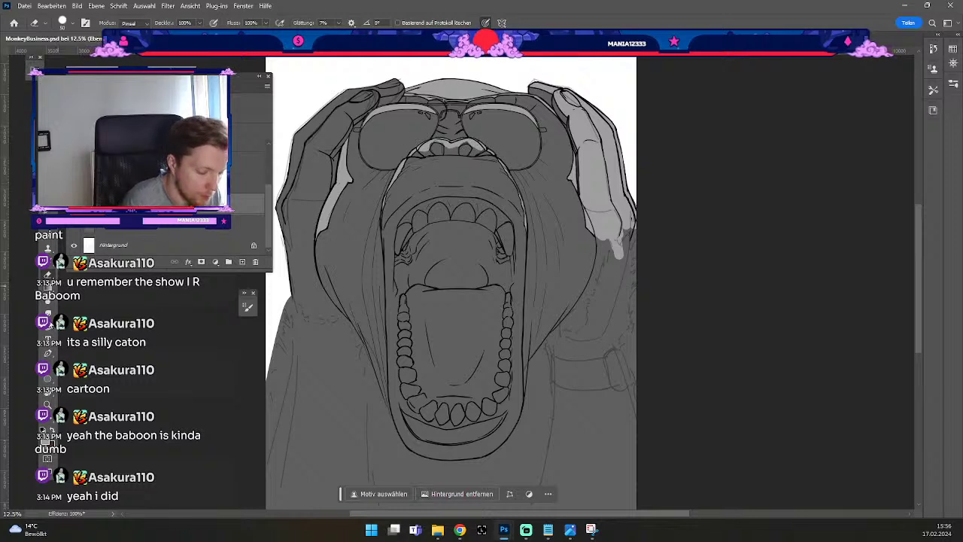
pyautogui.click(44, 440)
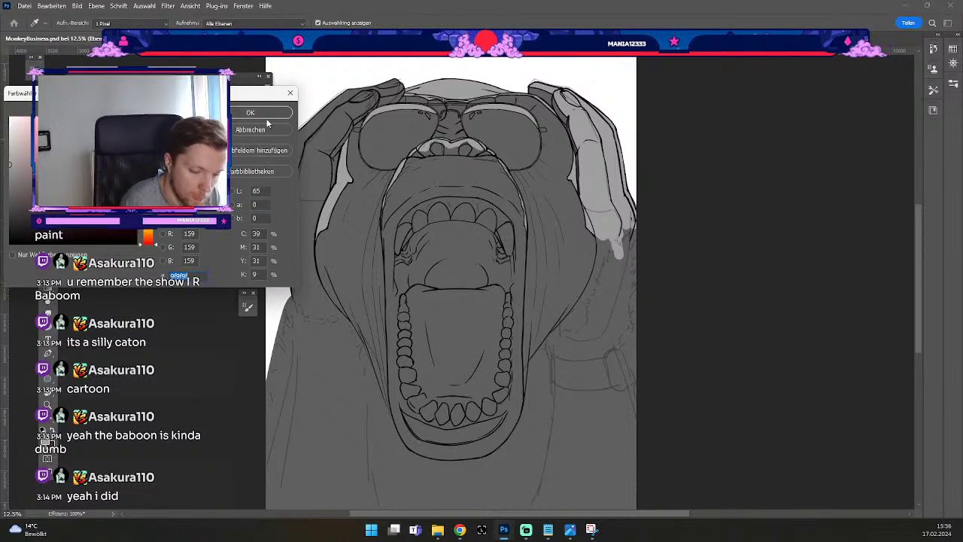
pyautogui.click(277, 113)
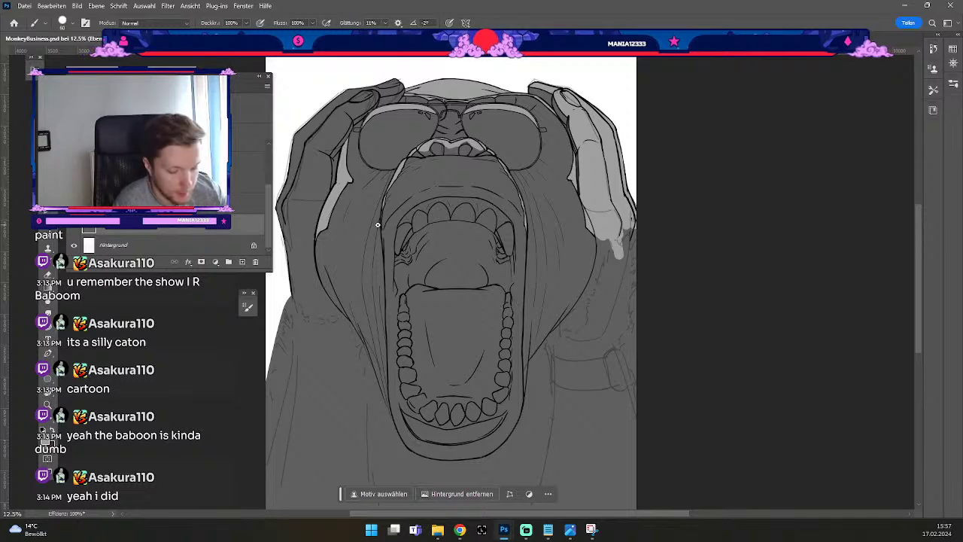
pyautogui.press('v')
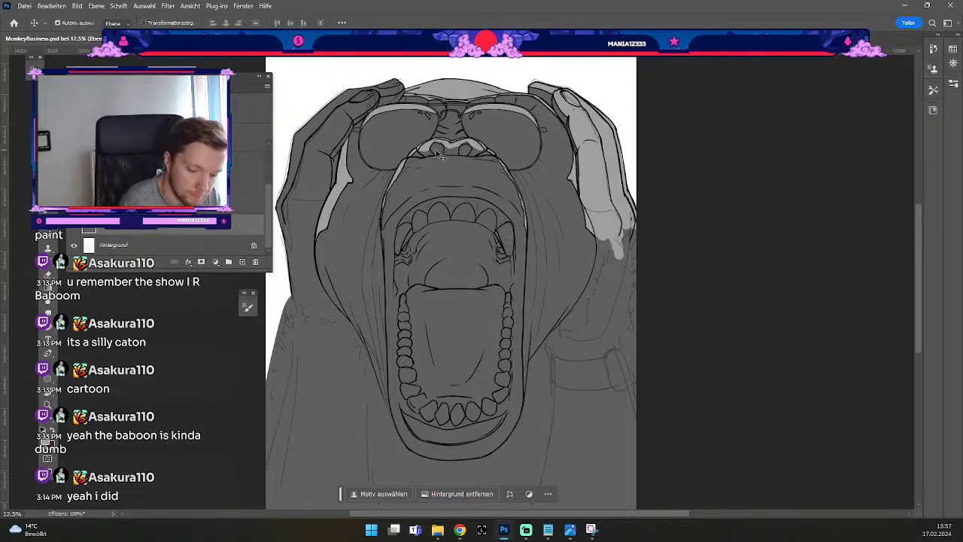
pyautogui.click(73, 231)
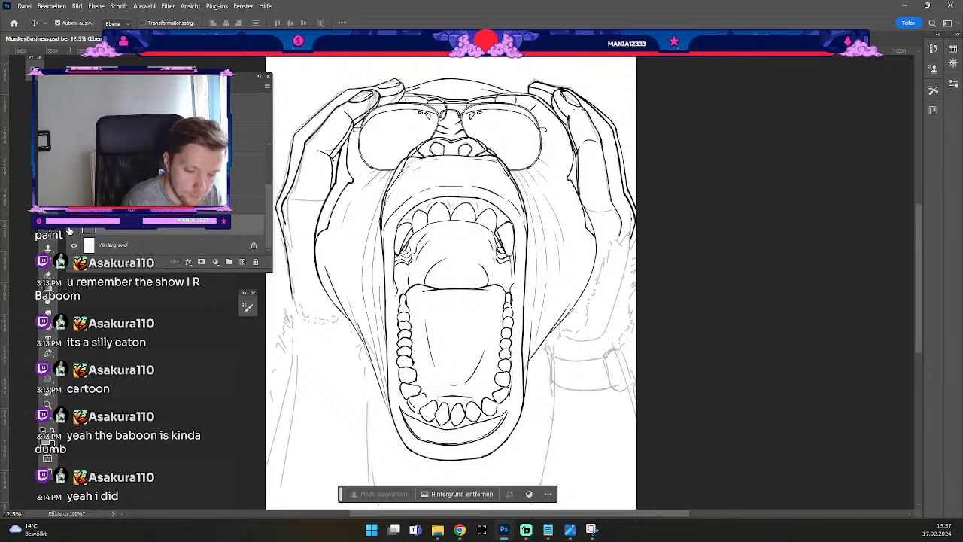
pyautogui.click(68, 231)
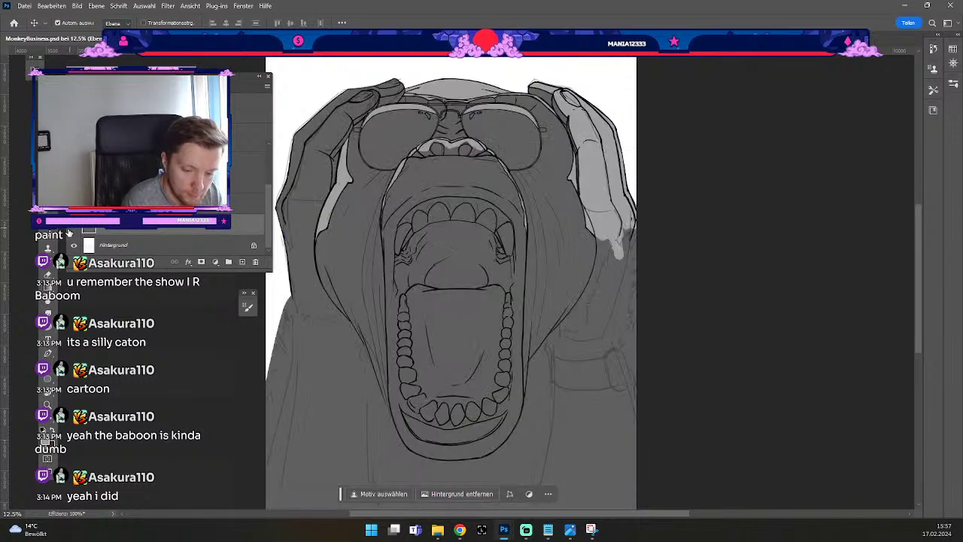
# Hide the rough sketch layer beneath the line art and reselect the light-grey shading layer above the base.
pyautogui.click(444, 151)
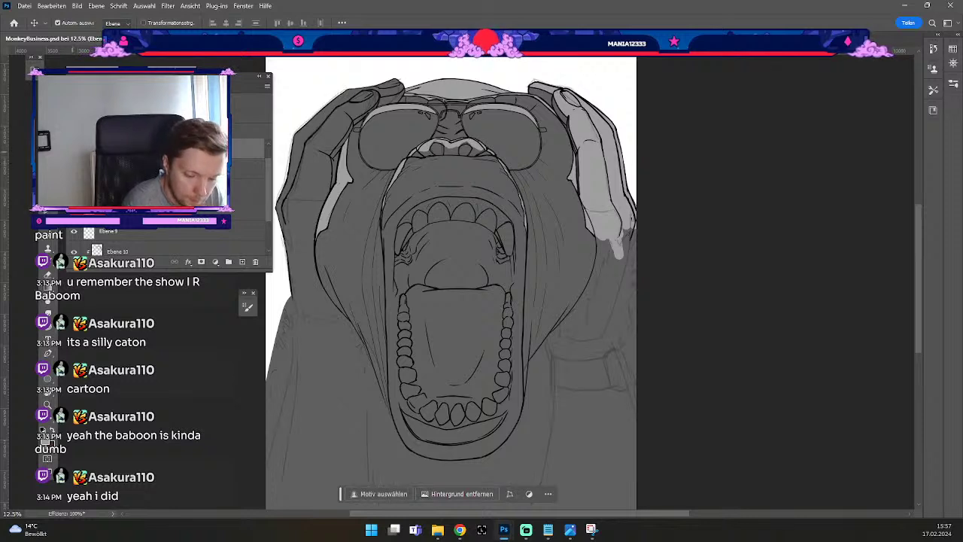
pyautogui.click(74, 148)
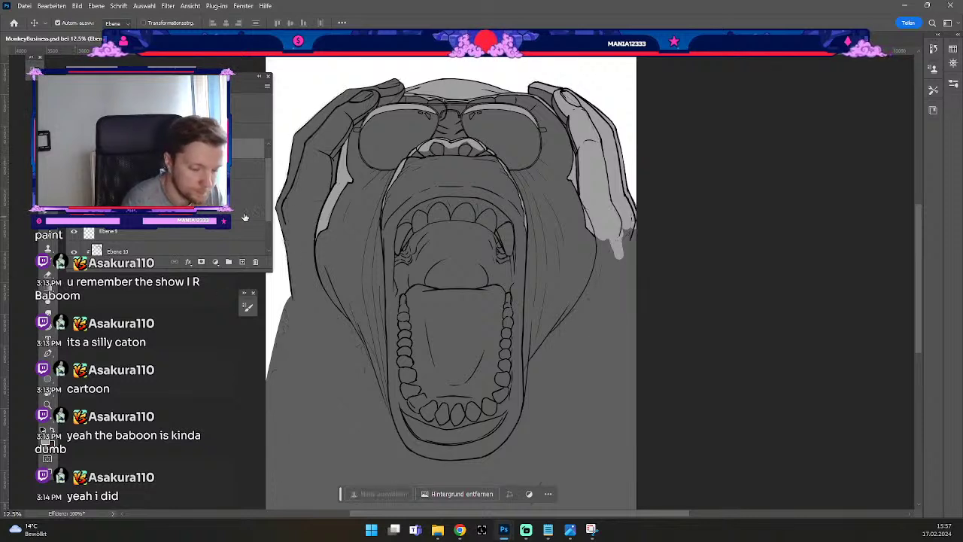
pyautogui.moveTo(270, 190); pyautogui.dragTo(270, 193)
pyautogui.click(155, 229)
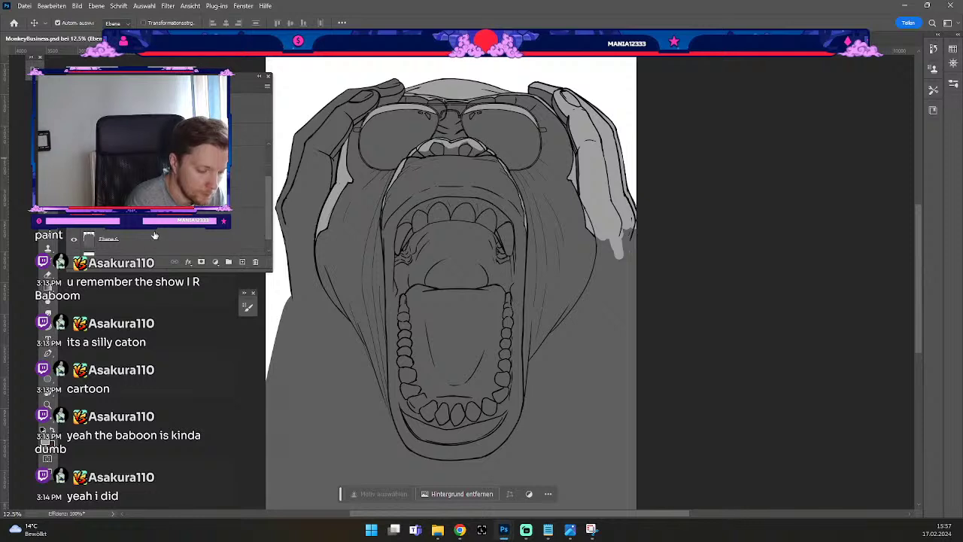
# Shade the nose around the nostrils light grey, cleaning the edges with the Eraser and undoing a misplaced stroke.
pyautogui.press('b')
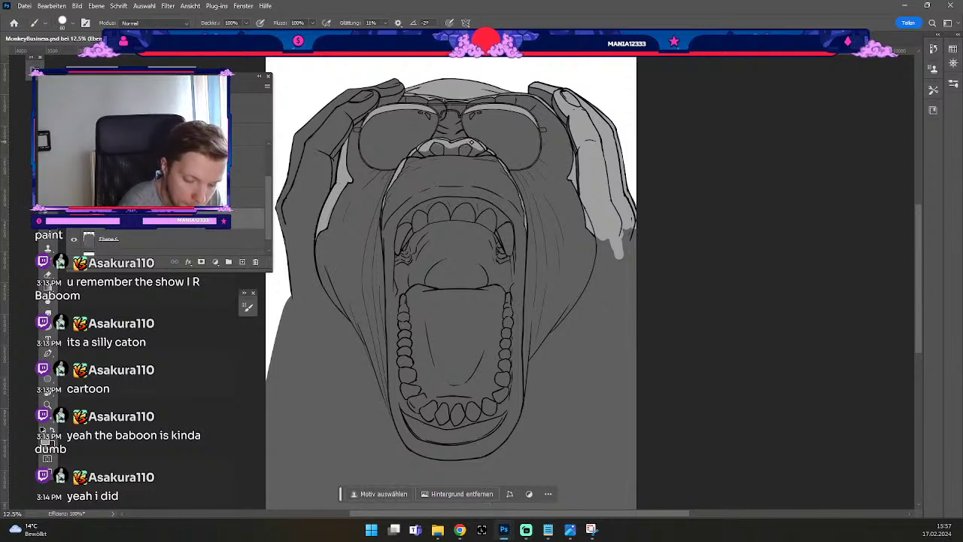
pyautogui.press('e')
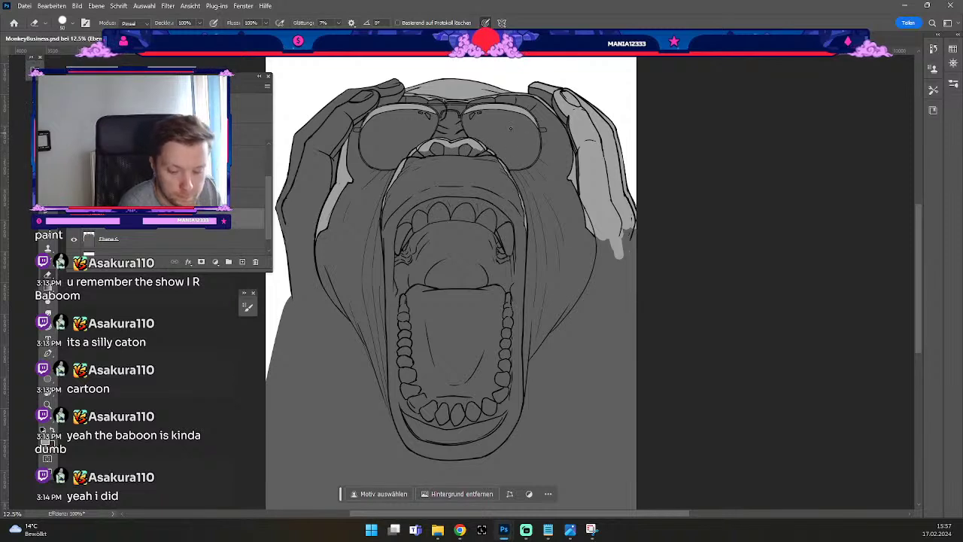
pyautogui.press('b')
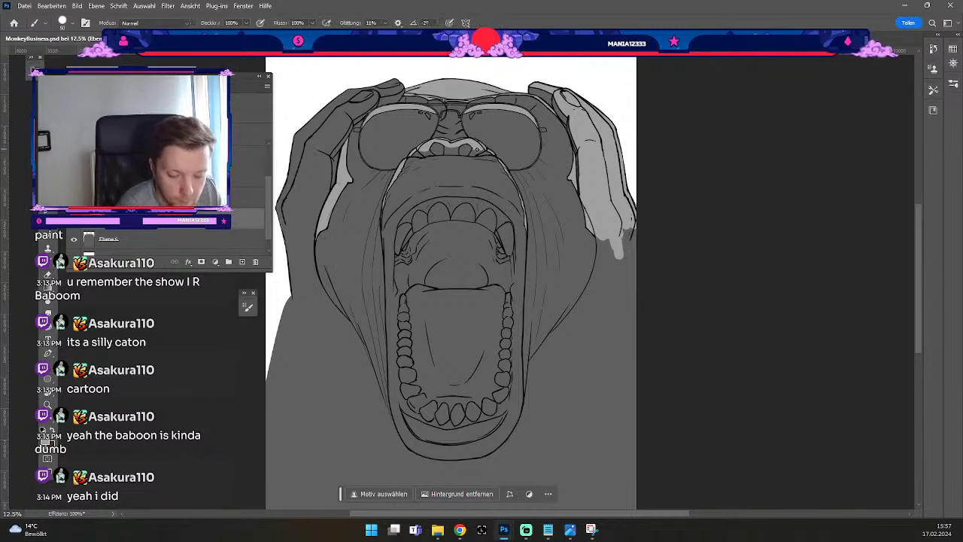
pyautogui.hotkey('ctrl', 'z')
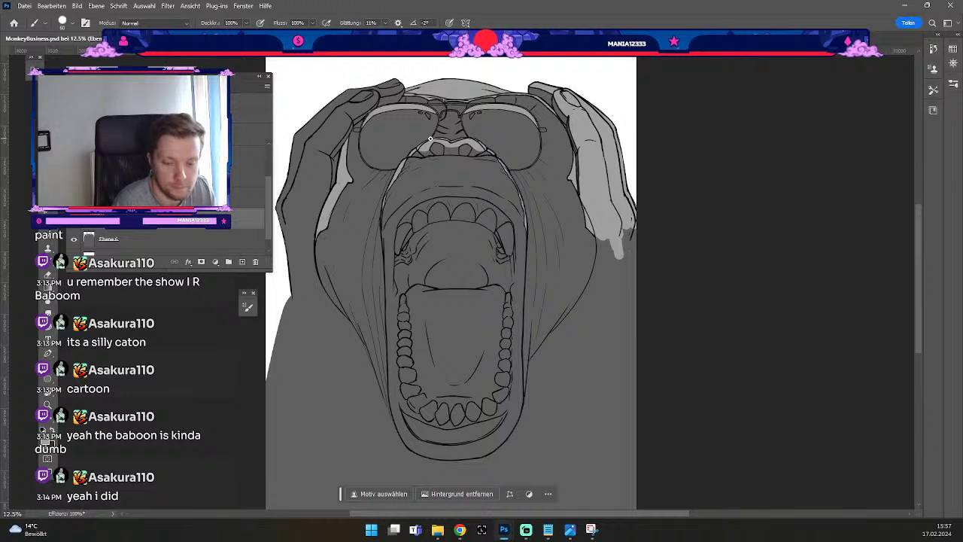
# Enlarge the brush and paint a light-grey band across the top of the upper lip directly below the nose.
pyautogui.press('odiaeresis')
pyautogui.press('#')
pyautogui.moveTo(417, 161)
pyautogui.mouseDown()
pyautogui.moveTo(445, 158)
pyautogui.moveTo(426, 162)
pyautogui.moveTo(454, 158)
pyautogui.moveTo(425, 161)
pyautogui.moveTo(481, 162)
pyautogui.mouseUp()
pyautogui.hotkey('ctrl', 'z')
pyautogui.press('#')
pyautogui.press('#')
pyautogui.moveTo(399, 173); pyautogui.dragTo(487, 165)
# Fill the gaps between nose and upper lip and extend the light-grey band towards both lip corners, adjusting the brush size.
pyautogui.press('odiaeresis')
pyautogui.press('odiaeresis')
pyautogui.press('odiaeresis')
pyautogui.press('odiaeresis')
pyautogui.press('odiaeresis')
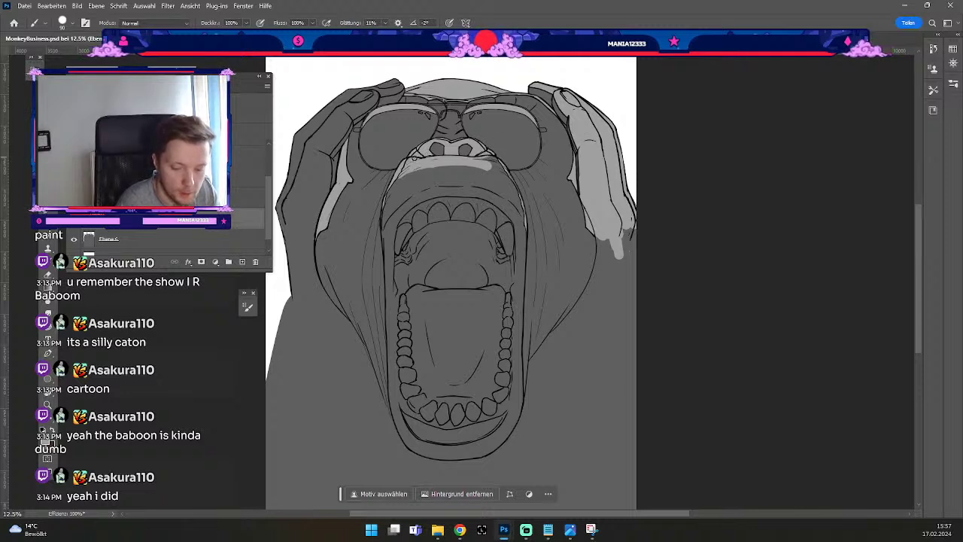
pyautogui.moveTo(476, 161); pyautogui.dragTo(494, 160)
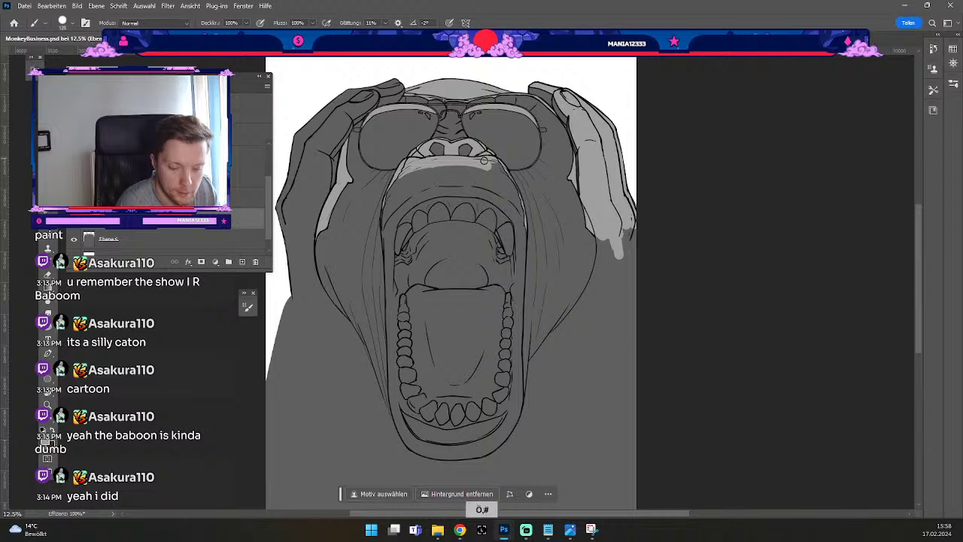
pyautogui.moveTo(428, 170); pyautogui.dragTo(398, 179)
pyautogui.moveTo(473, 166)
pyautogui.mouseDown()
pyautogui.moveTo(442, 169)
pyautogui.moveTo(501, 164)
pyautogui.mouseUp()
# Paint light-grey accents on the nose bridge wrinkles below the sunglasses with a smaller brush, refining them with the Eraser and undo.
pyautogui.press('#')
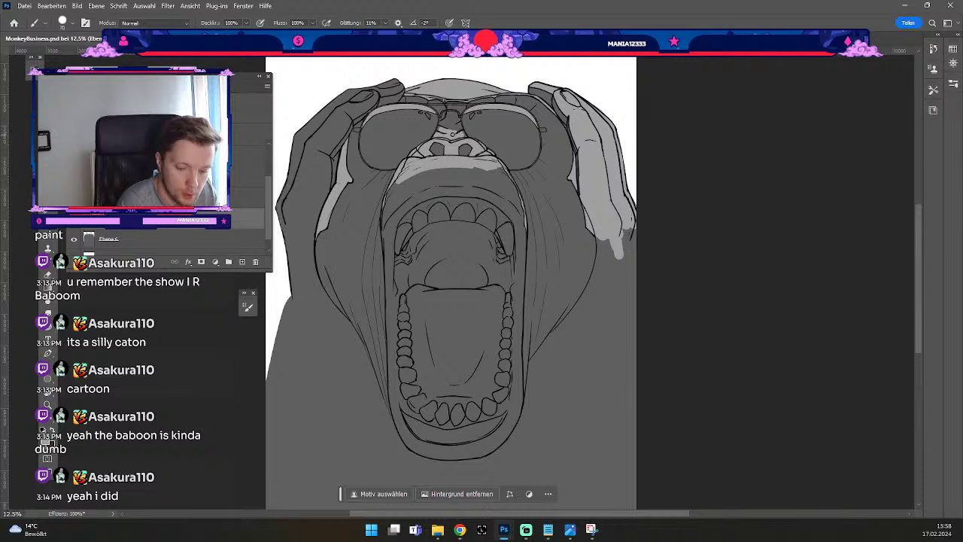
pyautogui.press('e')
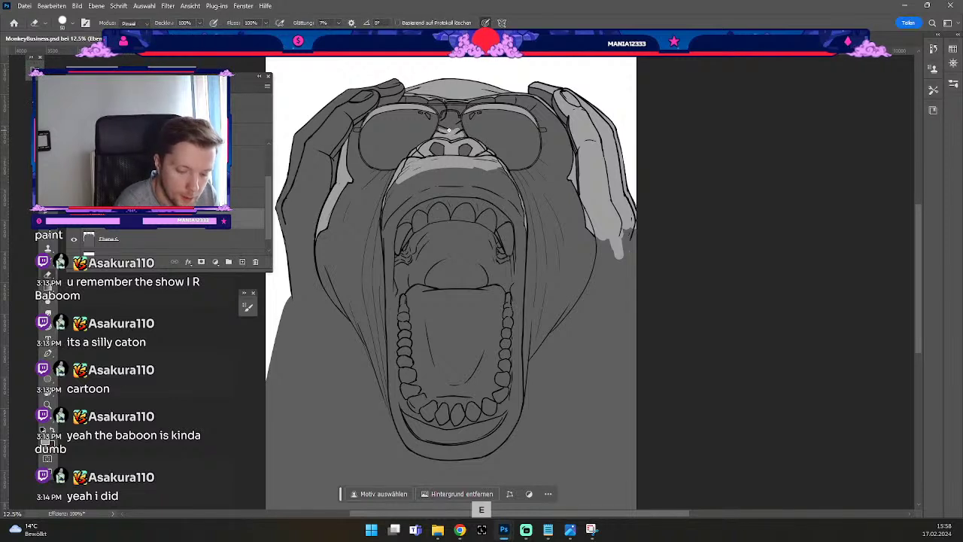
pyautogui.hotkey('ctrl', 'z')
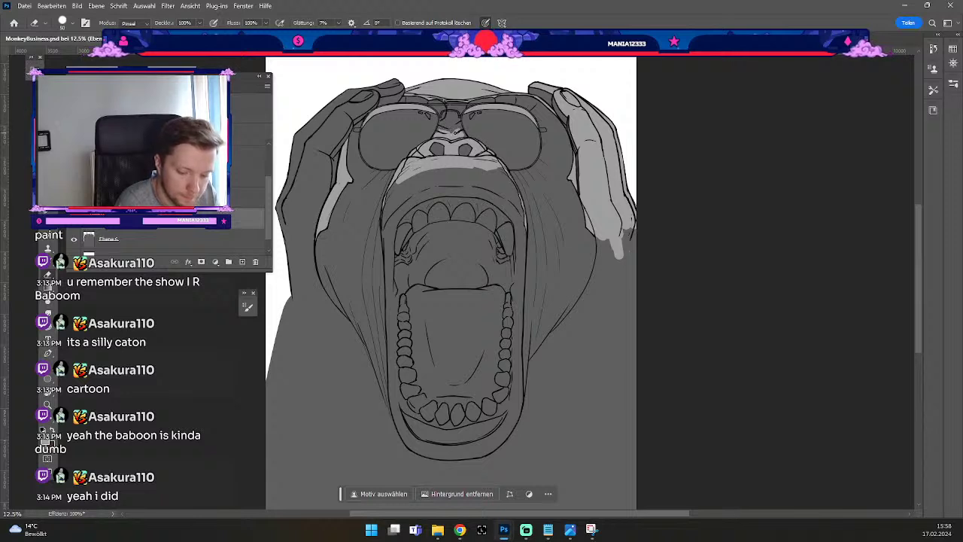
pyautogui.press('b')
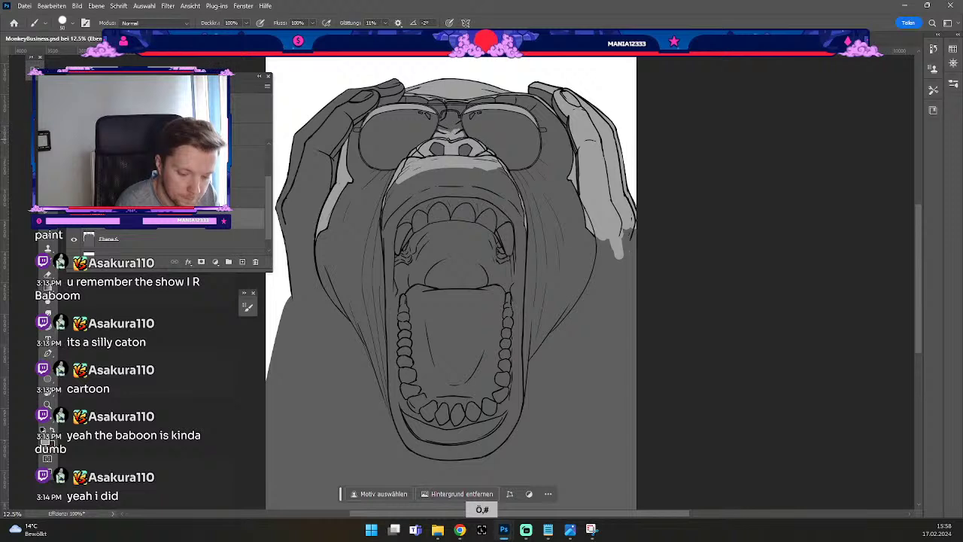
pyautogui.hotkey('ctrl', 'z')
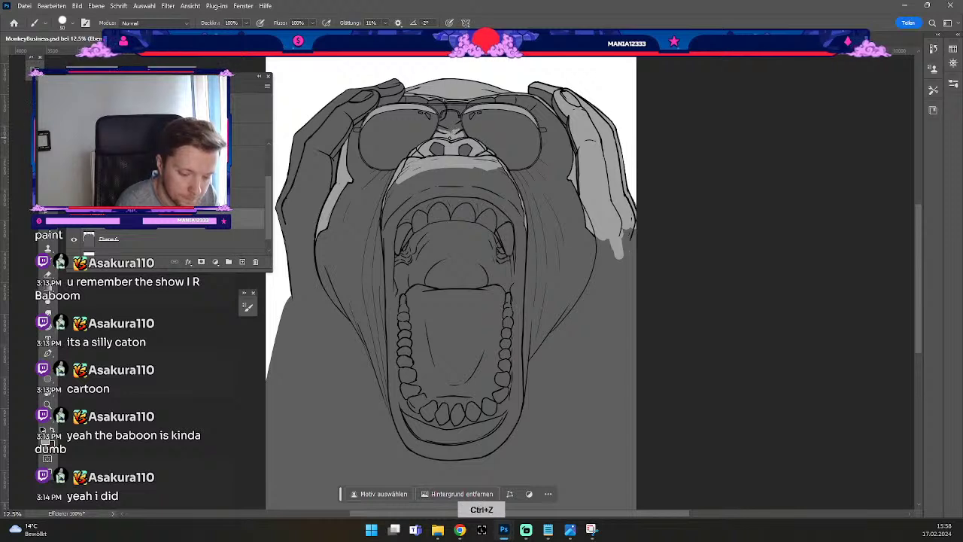
pyautogui.hotkey('ctrl', 'z')
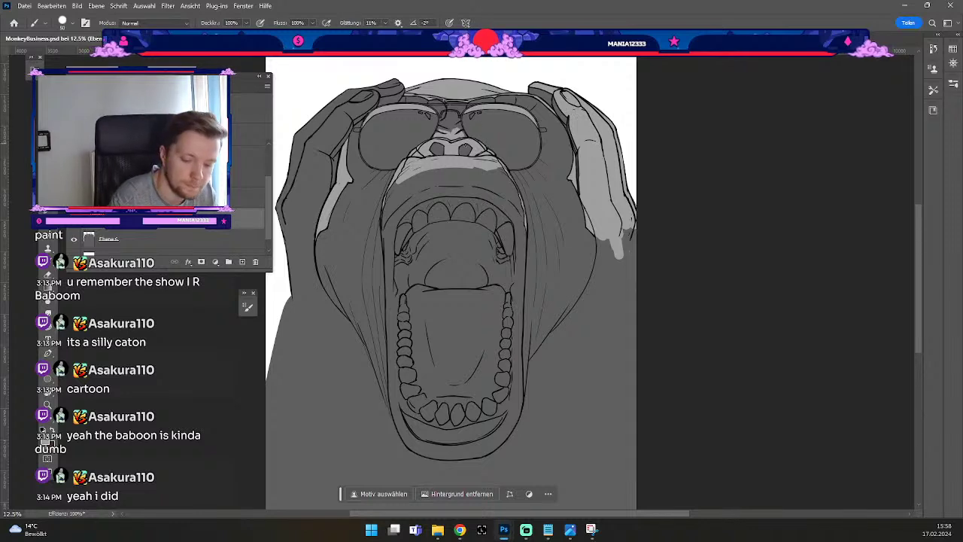
# Extend the light-grey area down the upper lip towards the mouth edge and both corners, adjusting the brush size and undoing misplaced strokes.
pyautogui.hotkey('ctrl', 'z')
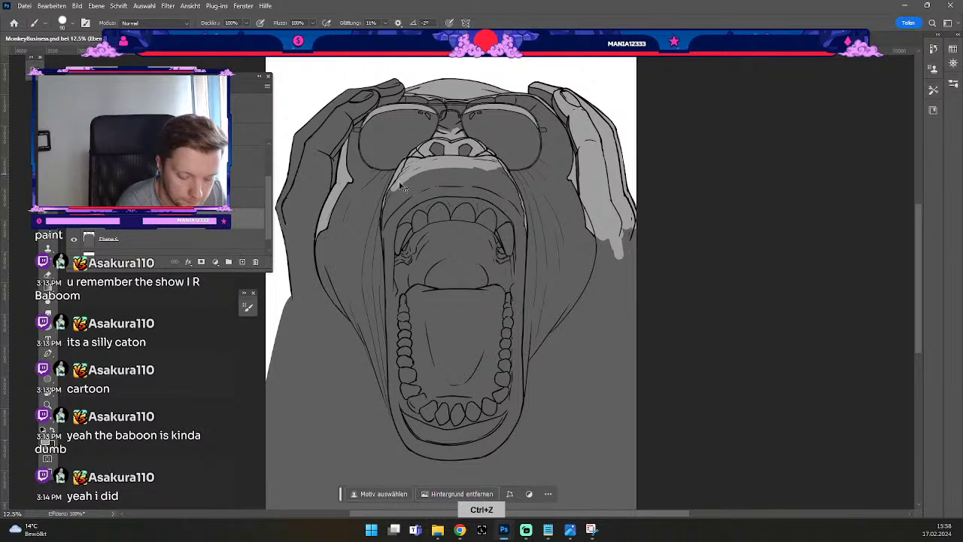
pyautogui.press('odiaeresis')
pyautogui.press('#')
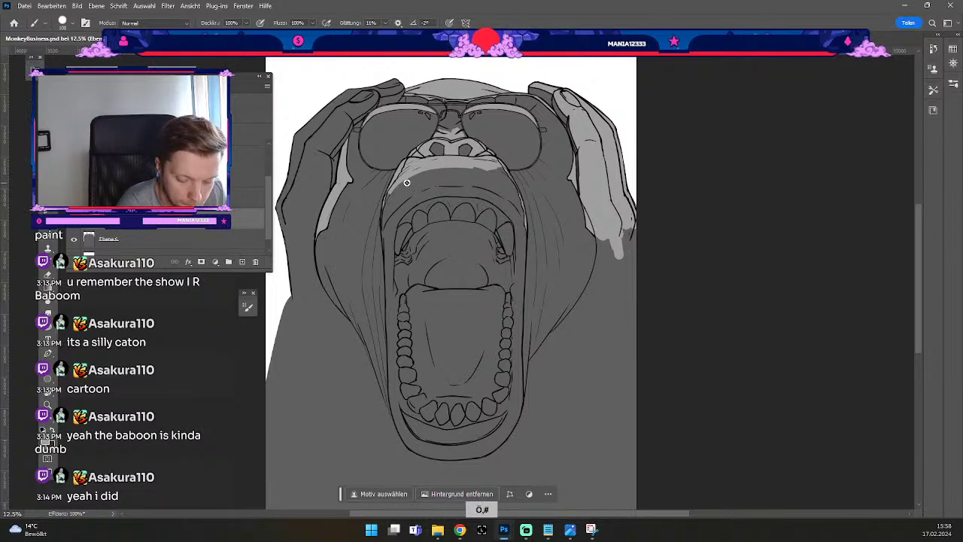
pyautogui.moveTo(390, 192); pyautogui.dragTo(469, 172)
pyautogui.moveTo(390, 194)
pyautogui.mouseDown()
pyautogui.moveTo(447, 173)
pyautogui.moveTo(398, 196)
pyautogui.moveTo(444, 177)
pyautogui.moveTo(402, 198)
pyautogui.moveTo(432, 182)
pyautogui.moveTo(448, 183)
pyautogui.moveTo(403, 196)
pyautogui.moveTo(487, 186)
pyautogui.moveTo(413, 186)
pyautogui.moveTo(486, 184)
pyautogui.mouseUp()
pyautogui.hotkey('ctrl', 'z')
pyautogui.hotkey('ctrl', 'z')
pyautogui.hotkey('ctrl', 'z')
pyautogui.moveTo(418, 185)
pyautogui.mouseDown()
pyautogui.moveTo(486, 177)
pyautogui.moveTo(461, 175)
pyautogui.moveTo(485, 183)
pyautogui.moveTo(471, 171)
pyautogui.moveTo(497, 172)
pyautogui.moveTo(503, 197)
pyautogui.mouseUp()
pyautogui.press('#')
pyautogui.press('#')
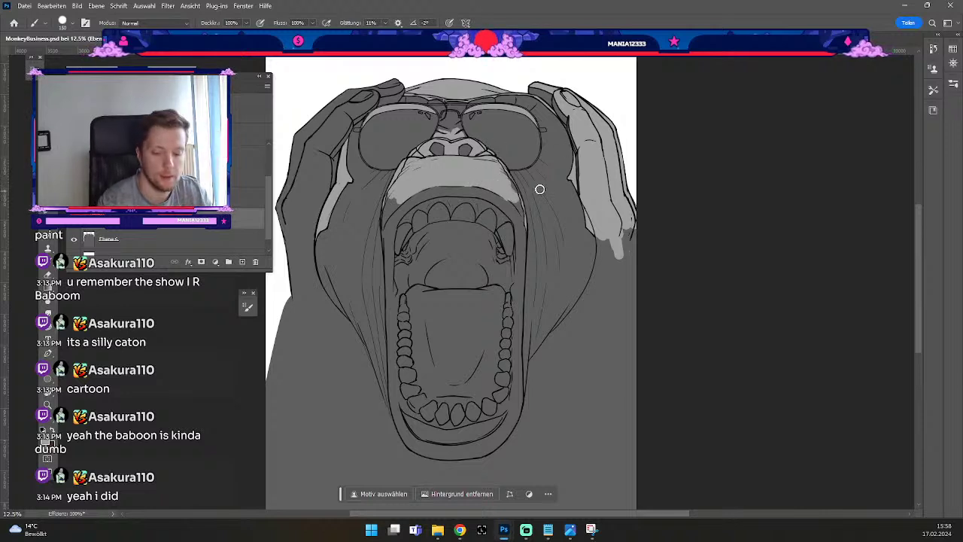
# Clean up the light-grey edges at both sides of the upper lip with the Eraser and small brush touch-ups.
pyautogui.press('e')
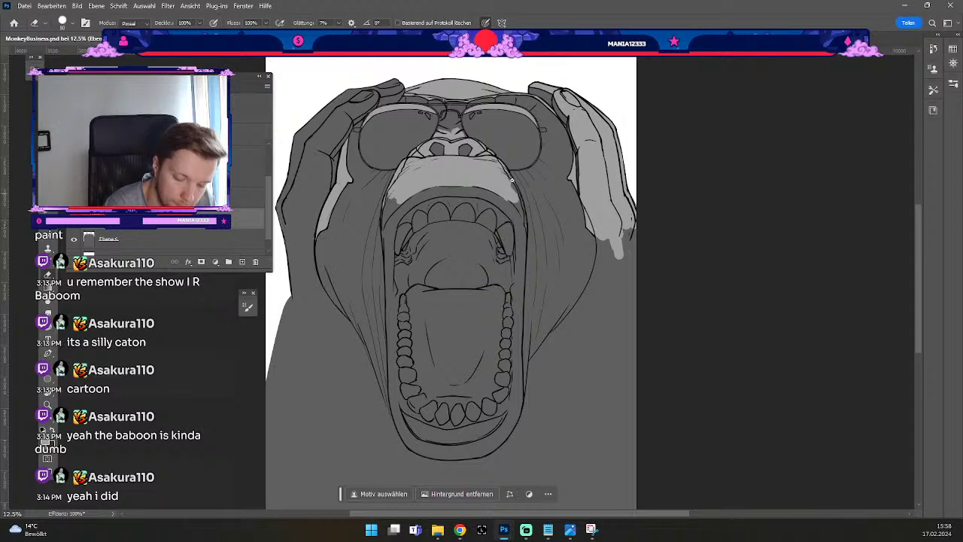
pyautogui.moveTo(505, 167); pyautogui.dragTo(511, 179)
pyautogui.press('b')
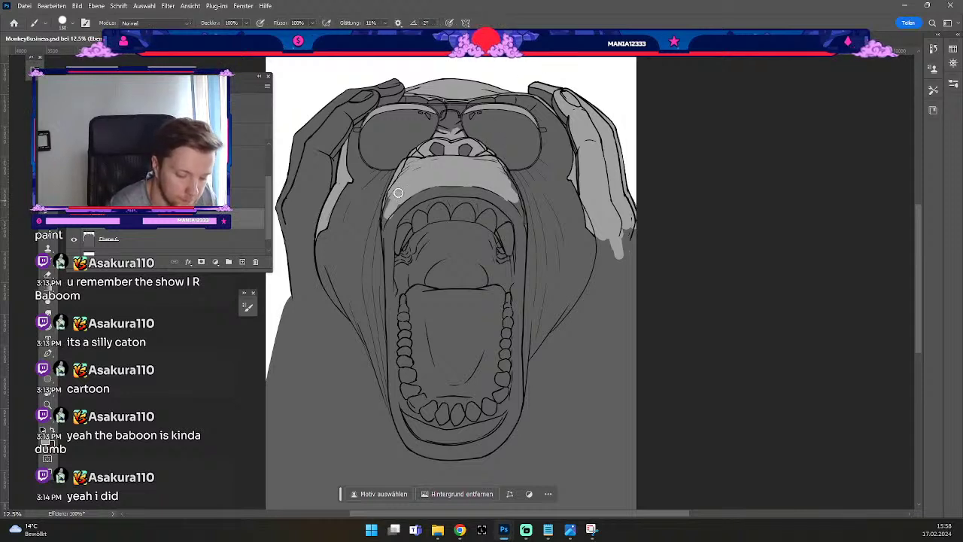
pyautogui.press('odiaeresis')
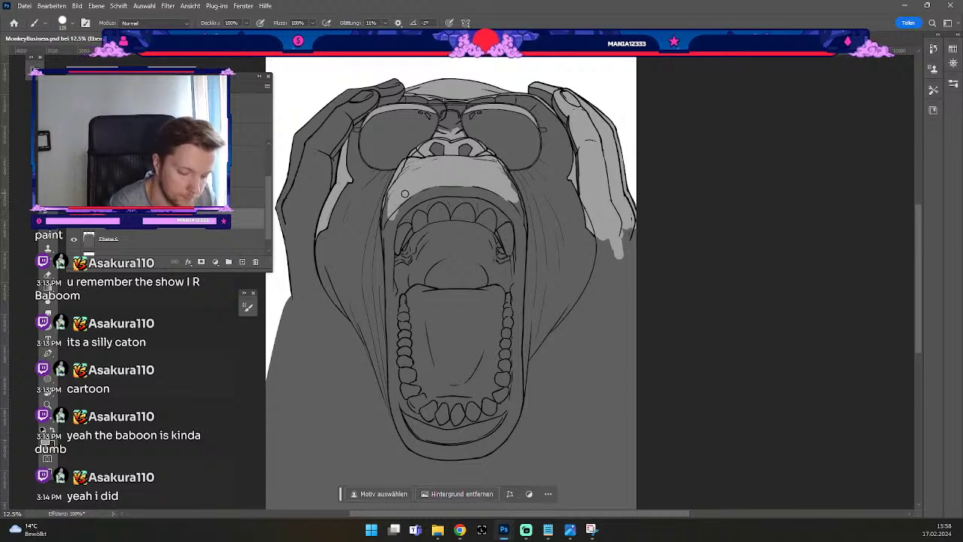
pyautogui.press('e')
pyautogui.press('odiaeresis')
pyautogui.moveTo(390, 223); pyautogui.dragTo(398, 211)
pyautogui.hotkey('ctrl', 'z')
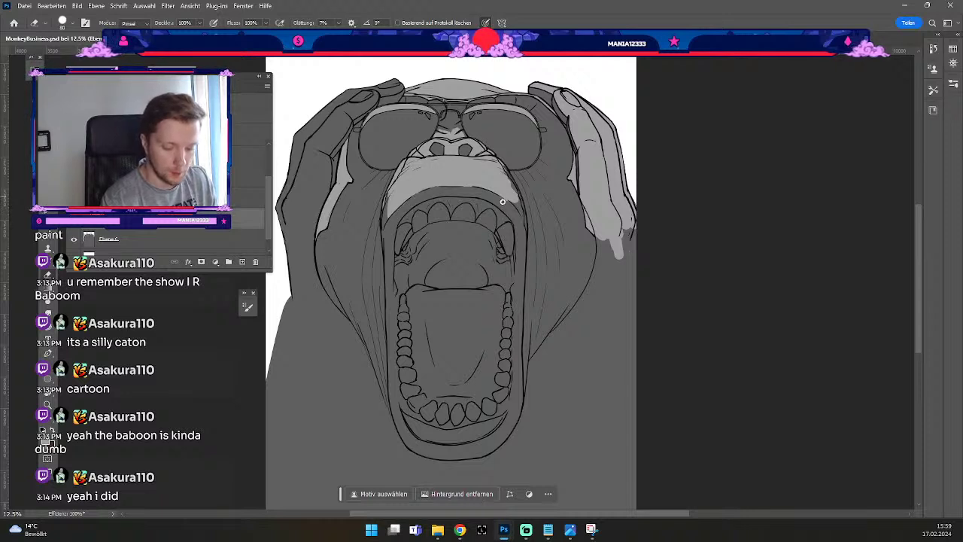
pyautogui.hotkey('ctrl', 'z')
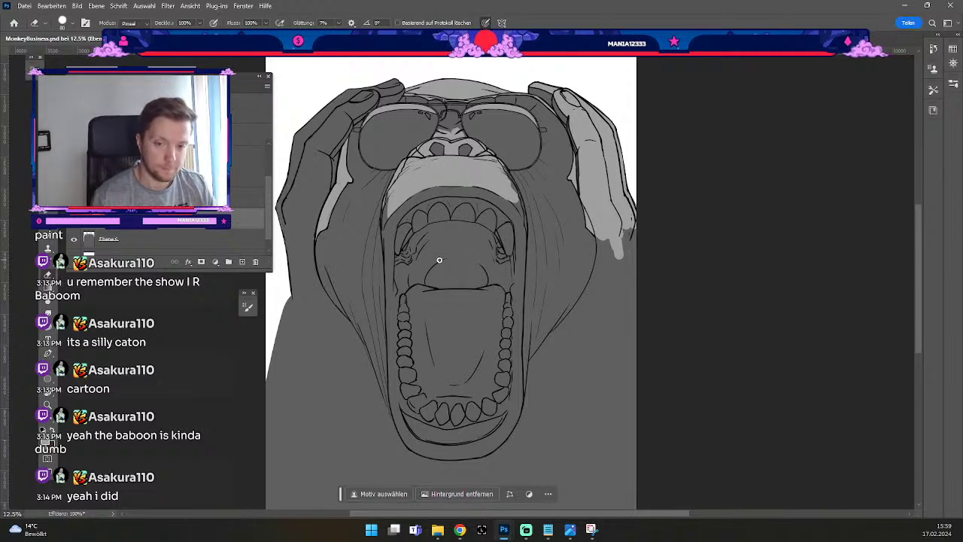
# Paint a light-grey patch on the left cheek directly below the left sunglasses lens with a larger brush.
pyautogui.press('b')
pyautogui.press('odiaeresis')
pyautogui.press('#')
pyautogui.moveTo(399, 167); pyautogui.dragTo(360, 193)
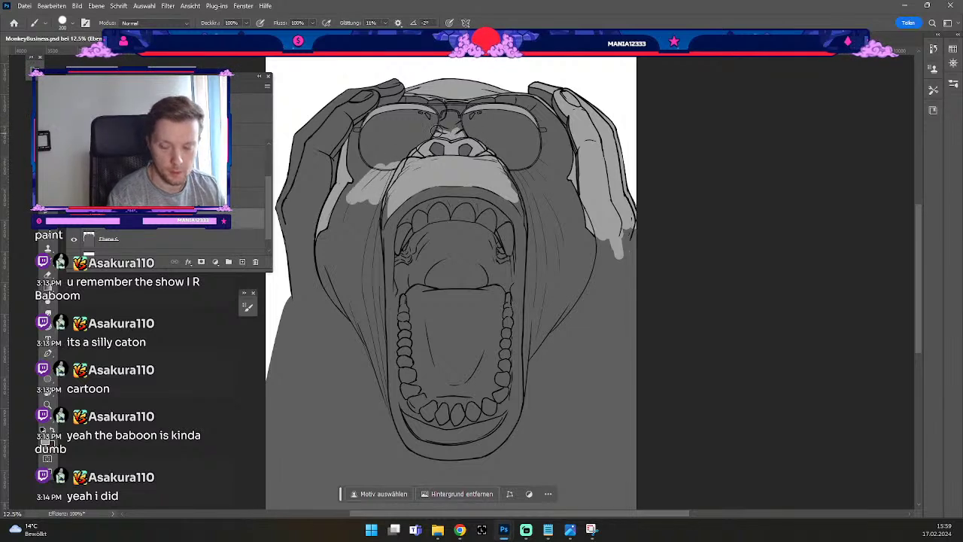
pyautogui.press('odiaeresis')
pyautogui.press('#')
pyautogui.moveTo(363, 183)
pyautogui.mouseDown()
pyautogui.moveTo(357, 194)
pyautogui.moveTo(369, 184)
pyautogui.moveTo(379, 197)
pyautogui.moveTo(384, 183)
pyautogui.moveTo(366, 176)
pyautogui.mouseUp()
pyautogui.press('b')
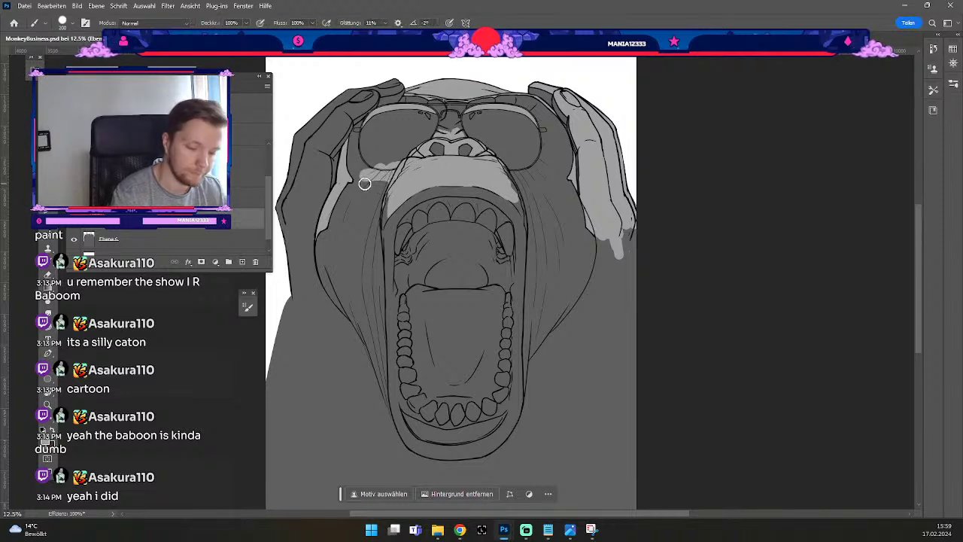
# Paint light grey around the outer side of the left lens and across the brow above the sunglasses, adjusting the brush size.
pyautogui.moveTo(355, 176); pyautogui.dragTo(357, 139)
pyautogui.hotkey('ctrl', 'z')
pyautogui.moveTo(360, 175); pyautogui.dragTo(355, 120)
pyautogui.press('#')
pyautogui.press('#')
pyautogui.press('#')
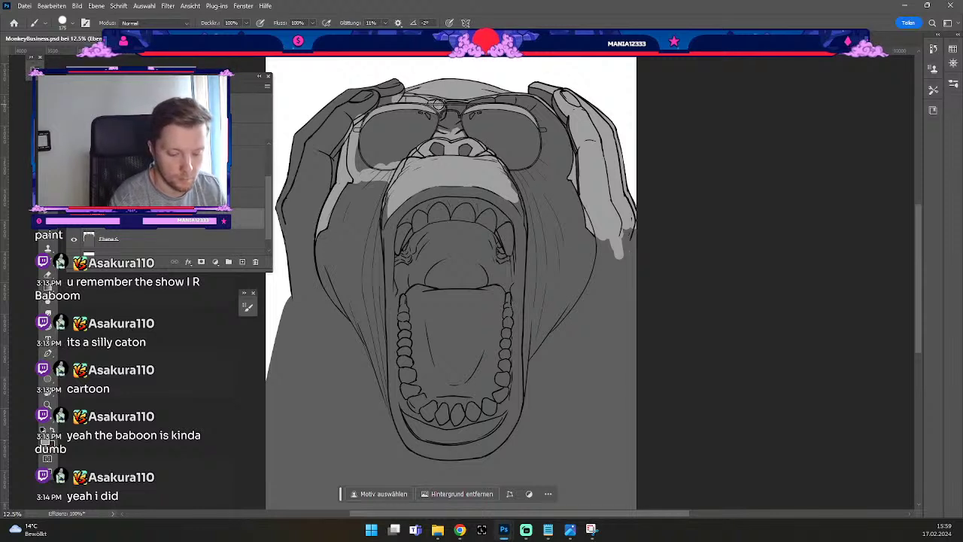
pyautogui.press('odiaeresis')
pyautogui.press('#')
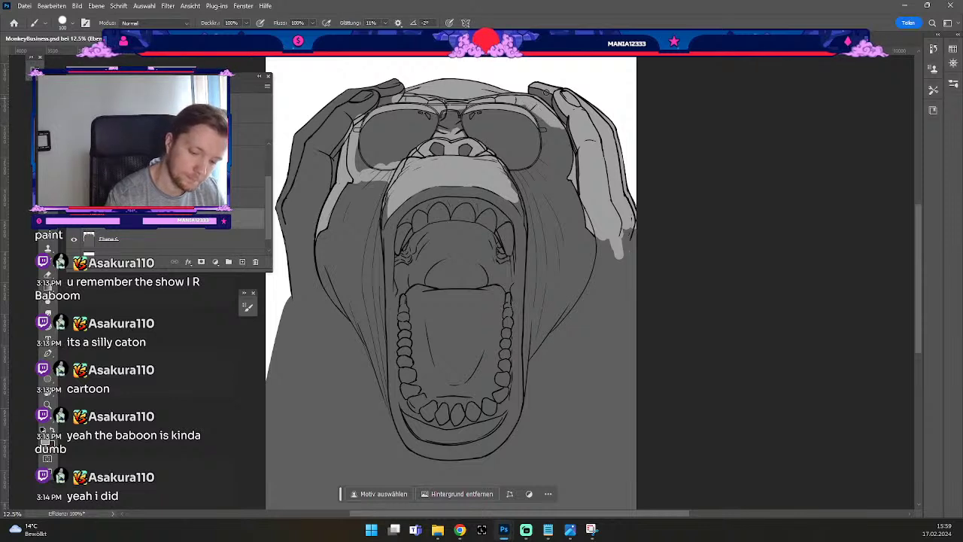
# Erase the light grey overlapping the lower edge of the left sunglasses lens with a smaller Eraser.
pyautogui.press('e')
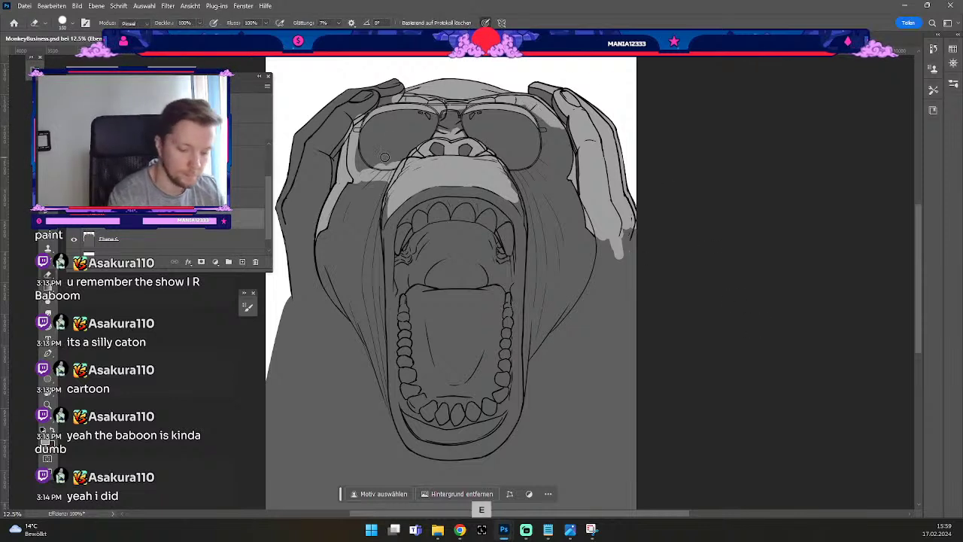
pyautogui.press('odiaeresis')
pyautogui.press('odiaeresis')
pyautogui.press('odiaeresis')
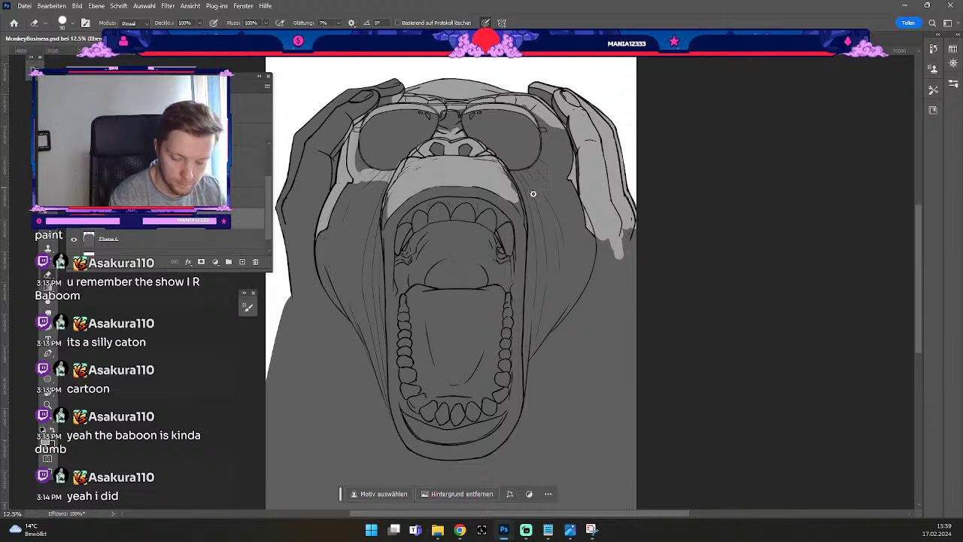
# Paint a light-grey patch on the right cheek below the right lens and erase the paint overlapping the lens.
pyautogui.press('b')
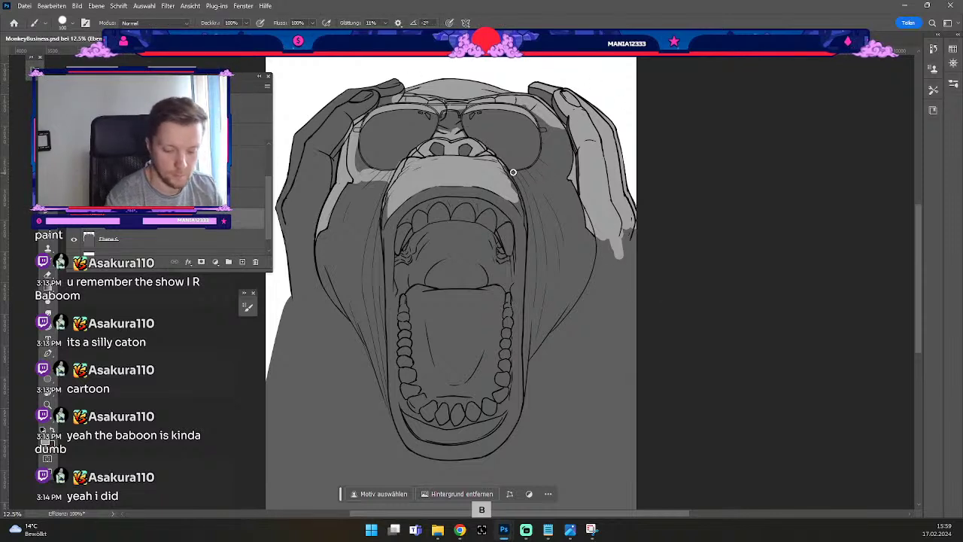
pyautogui.moveTo(517, 176); pyautogui.dragTo(539, 184)
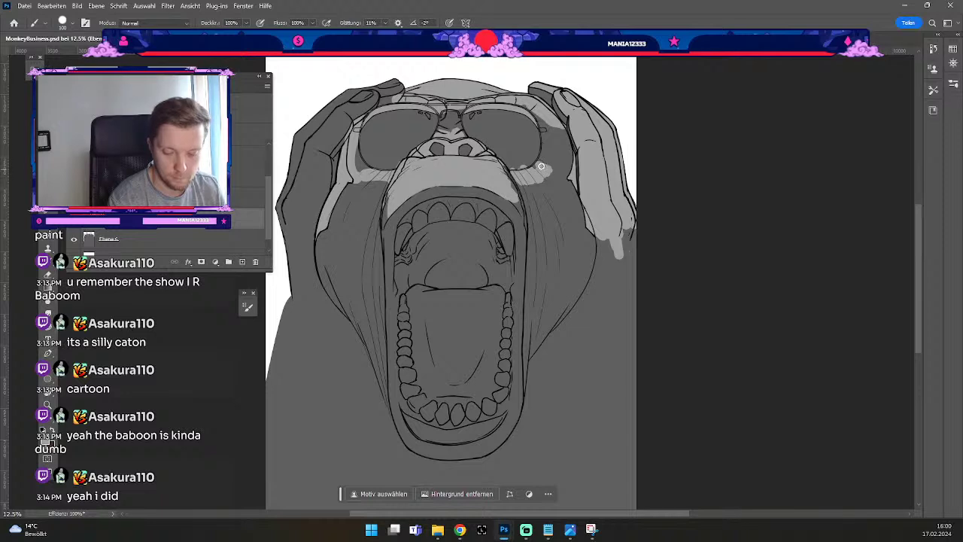
pyautogui.press('e')
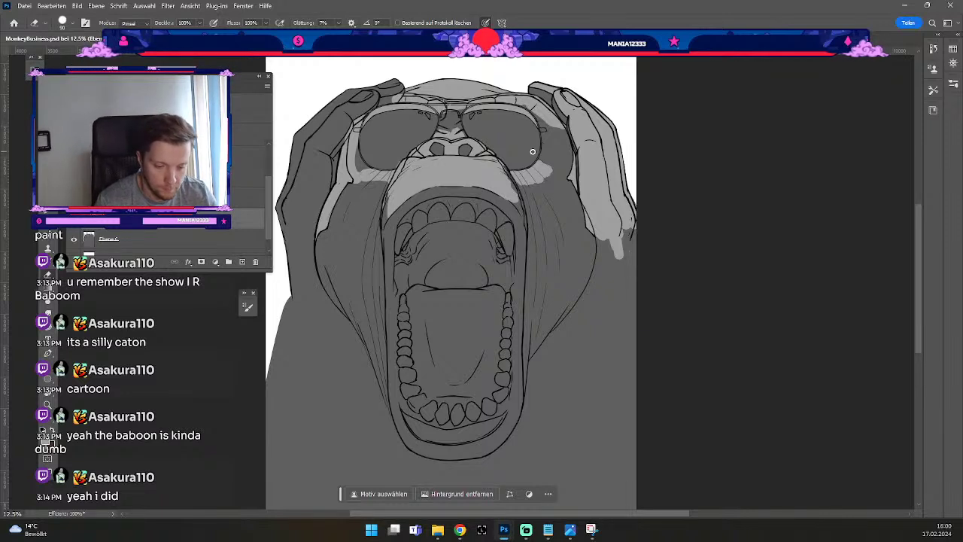
# Switch to the line-art layer and erase ink lines running through the lit areas of the face, adjusting the Eraser size.
pyautogui.press('v')
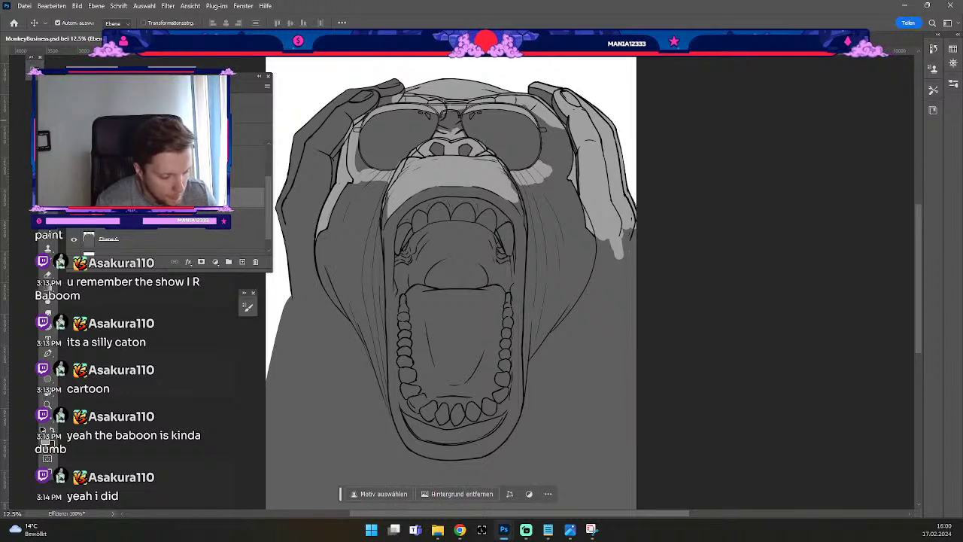
pyautogui.press('e')
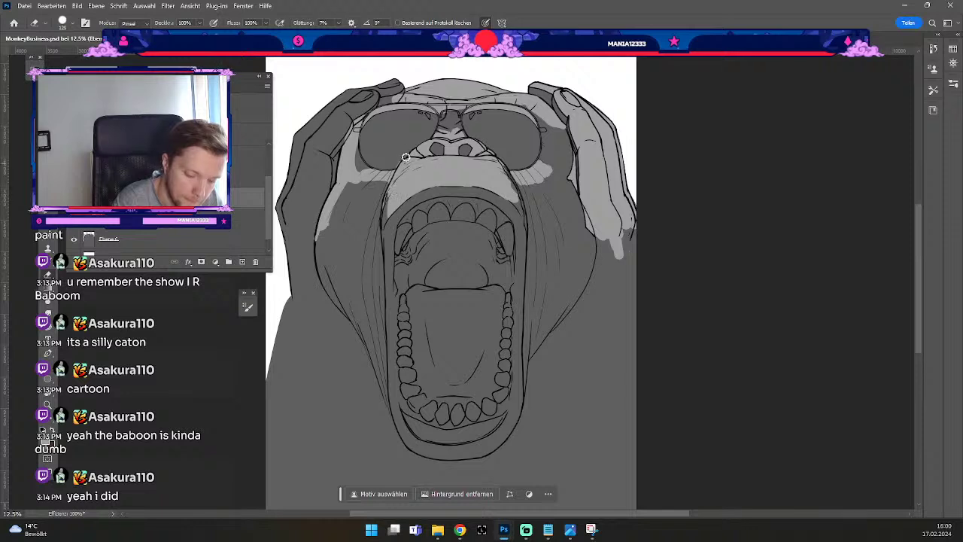
pyautogui.press('odiaeresis')
pyautogui.press('#')
pyautogui.press('#')
pyautogui.press('#')
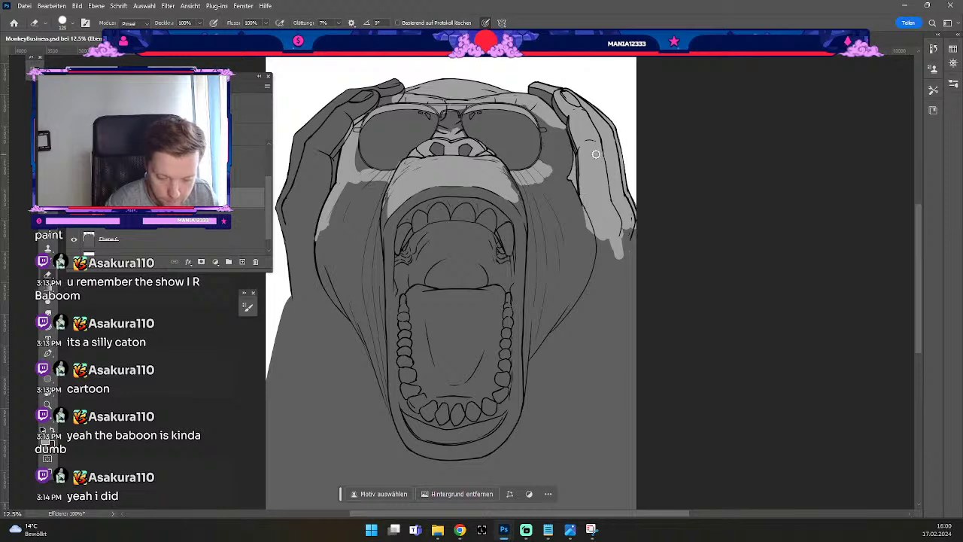
# Set the Brush foreground colour to black and reduce the brush size for line work.
pyautogui.press('b')
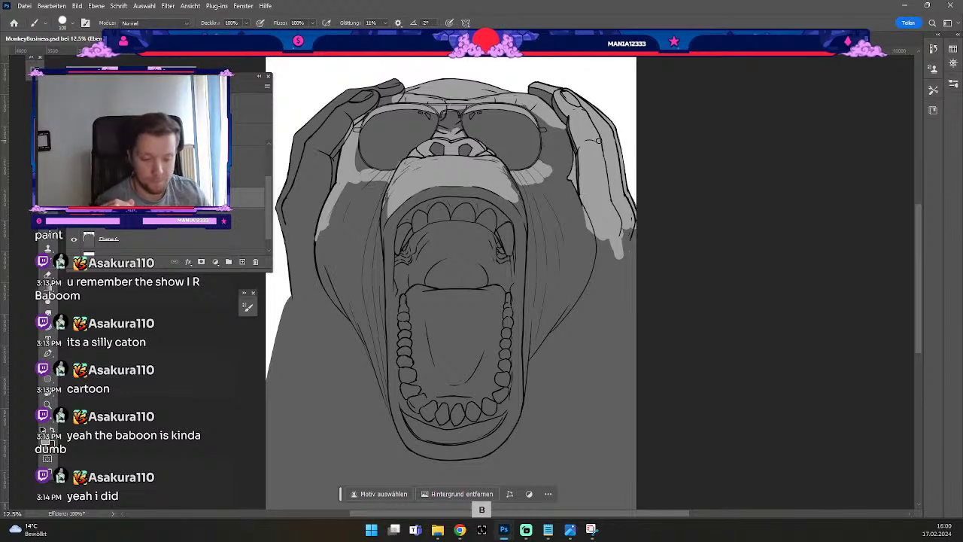
pyautogui.click(45, 442)
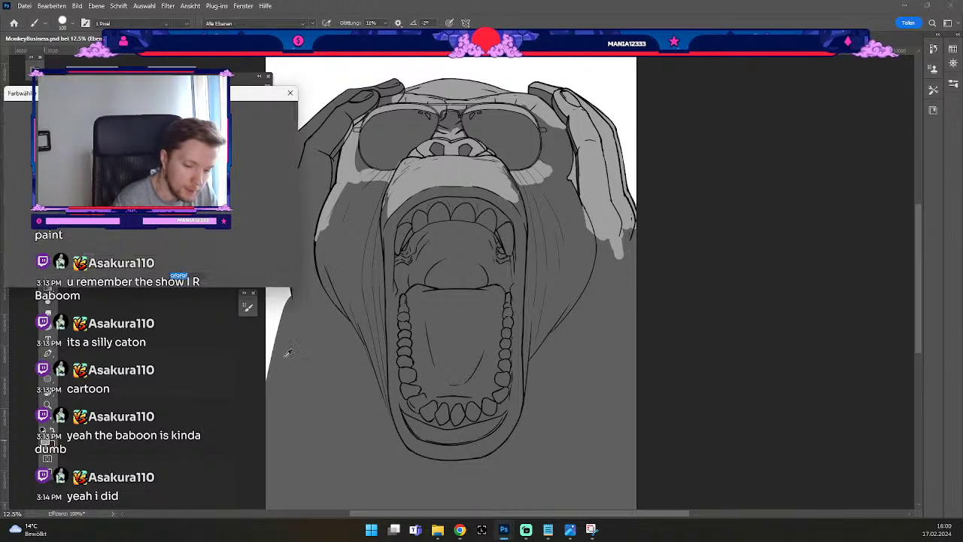
pyautogui.click(11, 243)
pyautogui.click(251, 113)
pyautogui.press('odiaeresis')
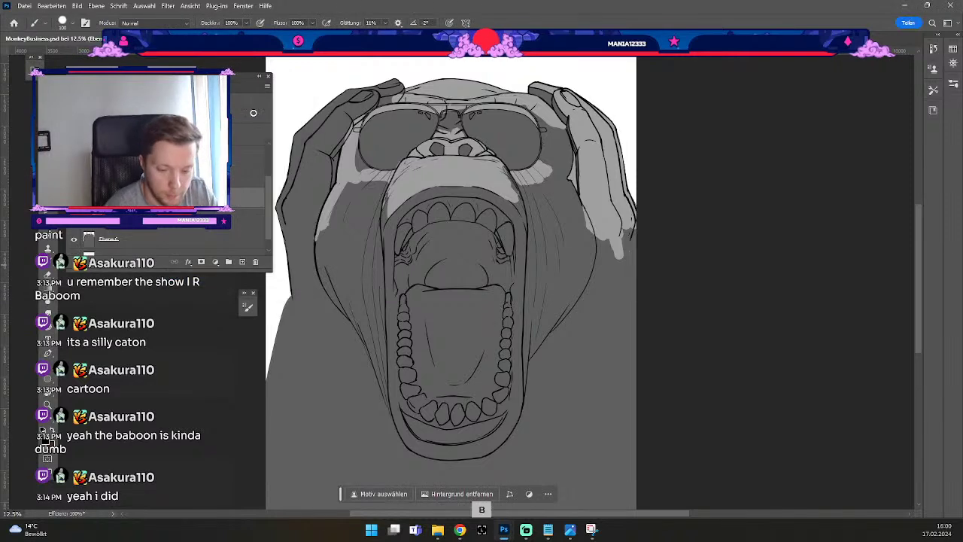
pyautogui.press('#')
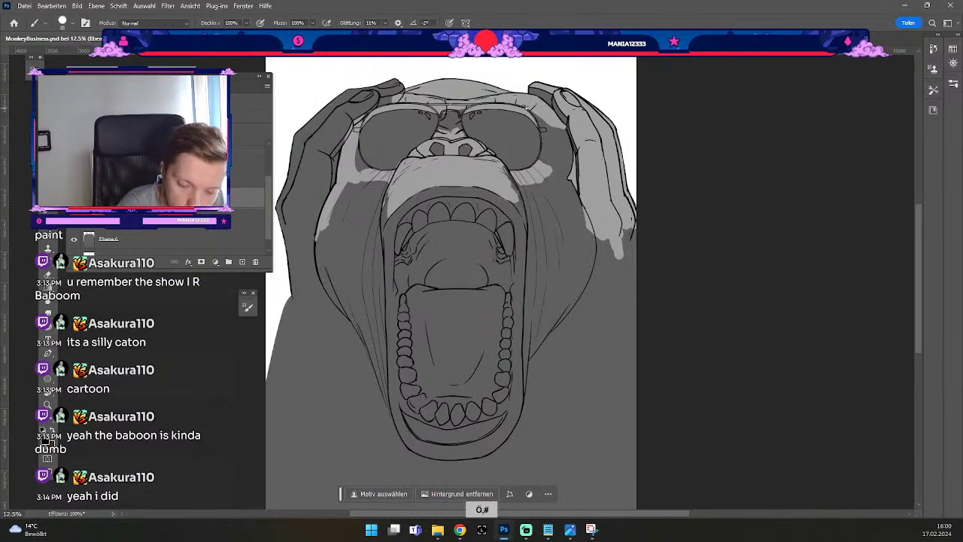
# Ink black contour strokes along the left edge of the upper lip, reducing the brush size to 10 and undoing a misplaced stroke.
pyautogui.hotkey('ctrl', '+')
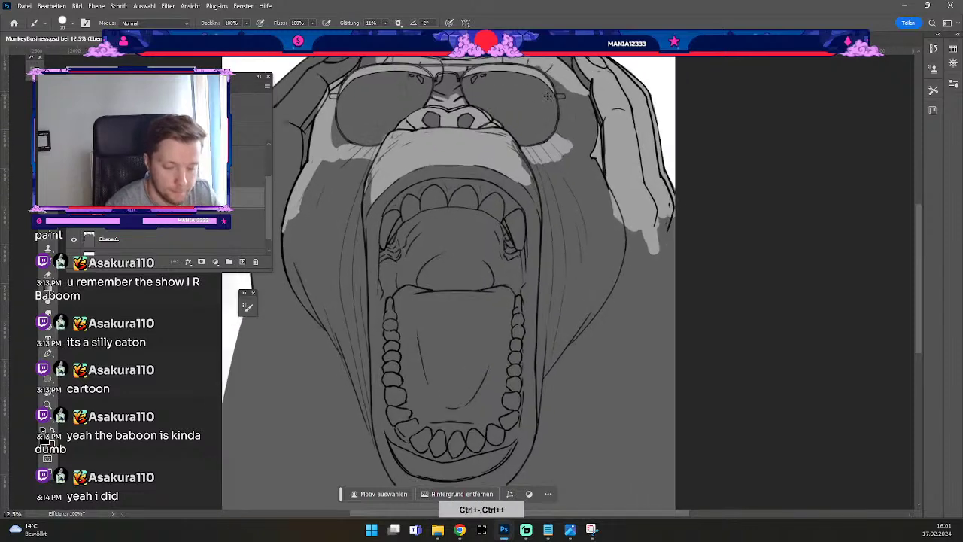
pyautogui.moveTo(448, 177); pyautogui.dragTo(472, 215)
pyautogui.press('b')
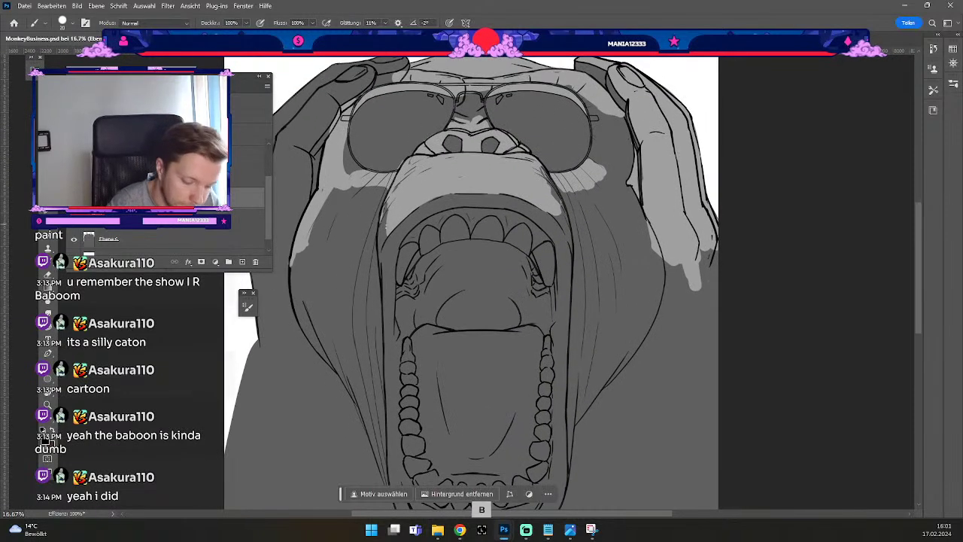
pyautogui.press('odiaeresis')
pyautogui.press('#')
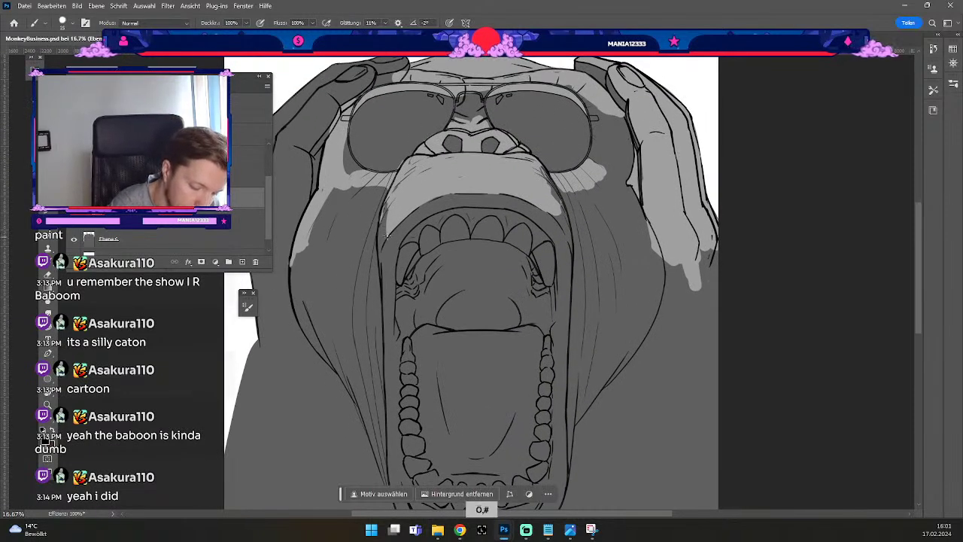
pyautogui.moveTo(387, 235); pyautogui.dragTo(391, 208)
pyautogui.hotkey('ctrl', 'z')
pyautogui.press('odiaeresis')
pyautogui.press('#')
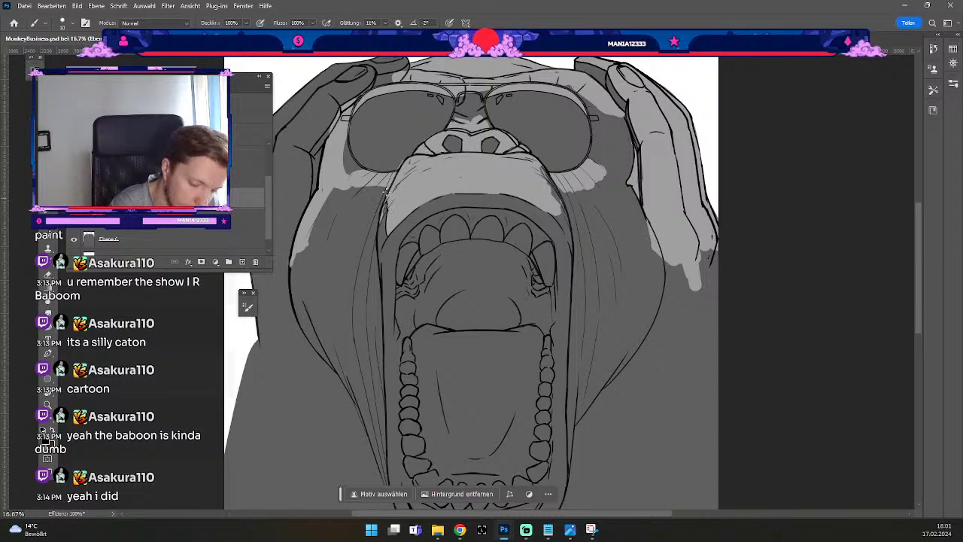
# Rework the black contour along the right edge of the upper lip with short size-10 brush strokes, undoing misplaced ones.
pyautogui.hotkey('ctrl', 'z')
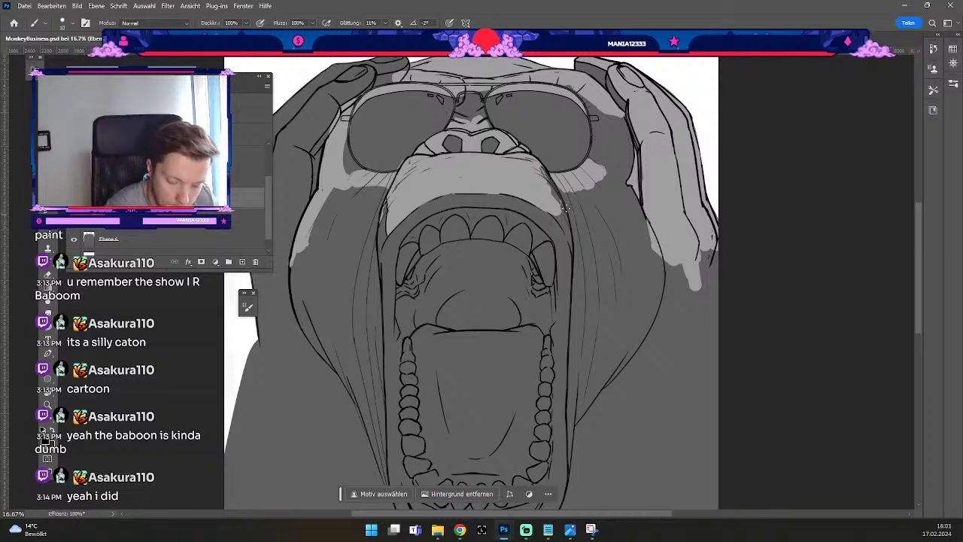
pyautogui.hotkey('ctrl', 'z')
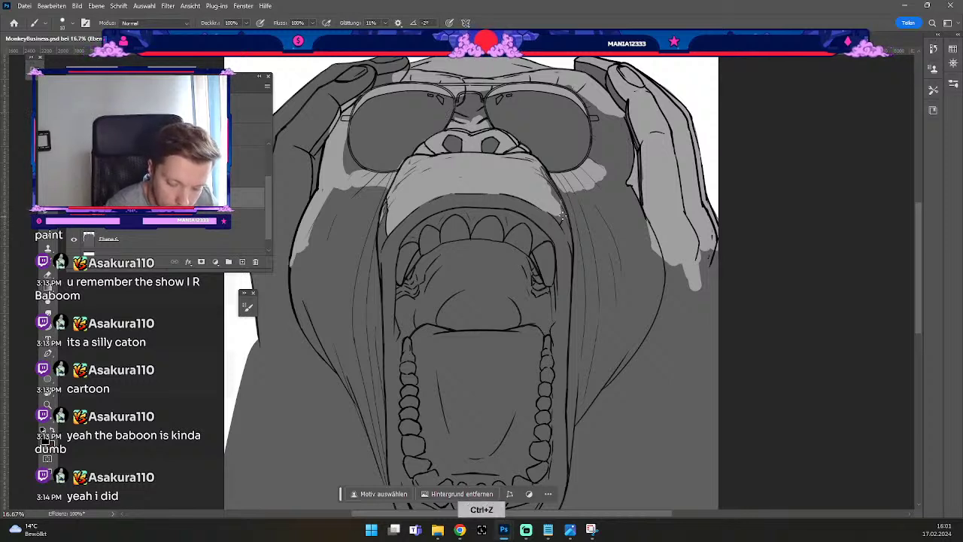
pyautogui.hotkey('ctrl', 'z')
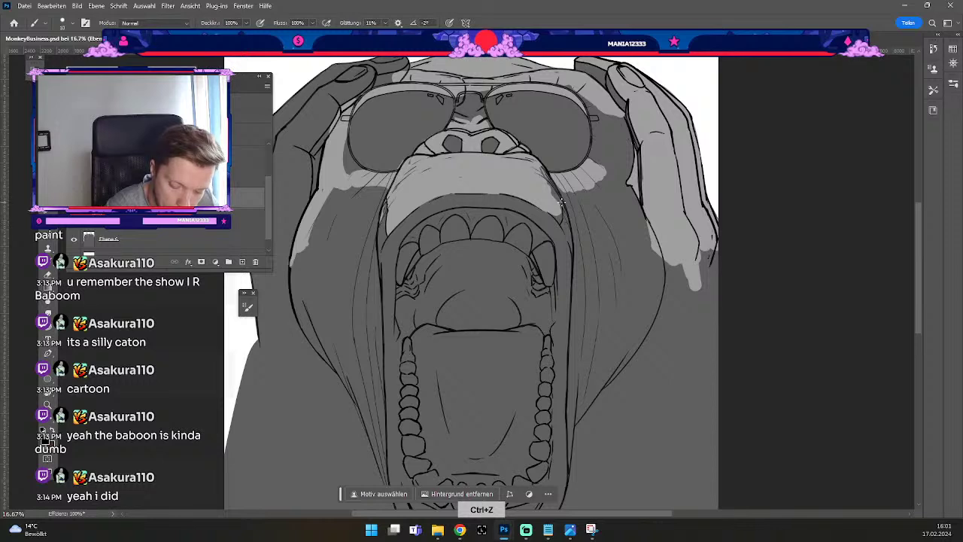
pyautogui.hotkey('ctrl', 'z')
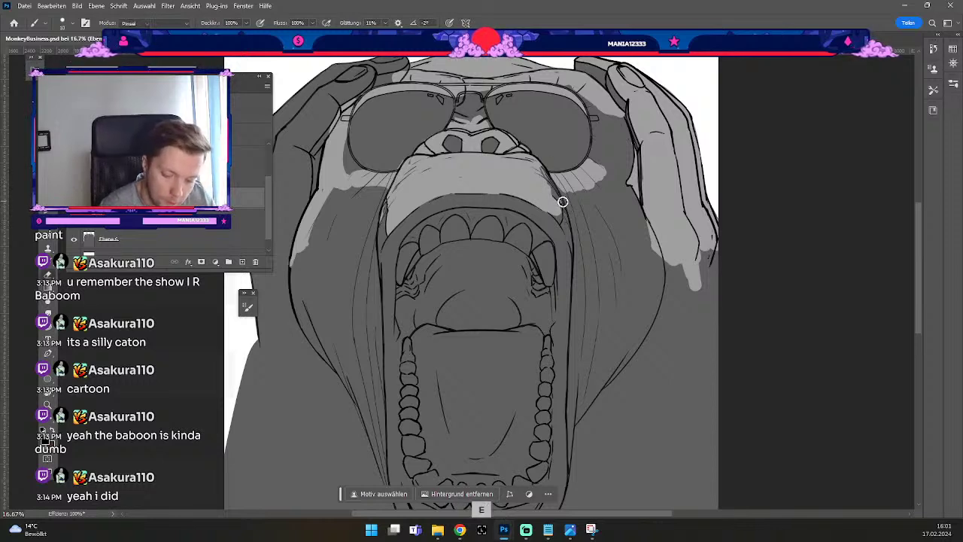
pyautogui.press('e')
pyautogui.press('b')
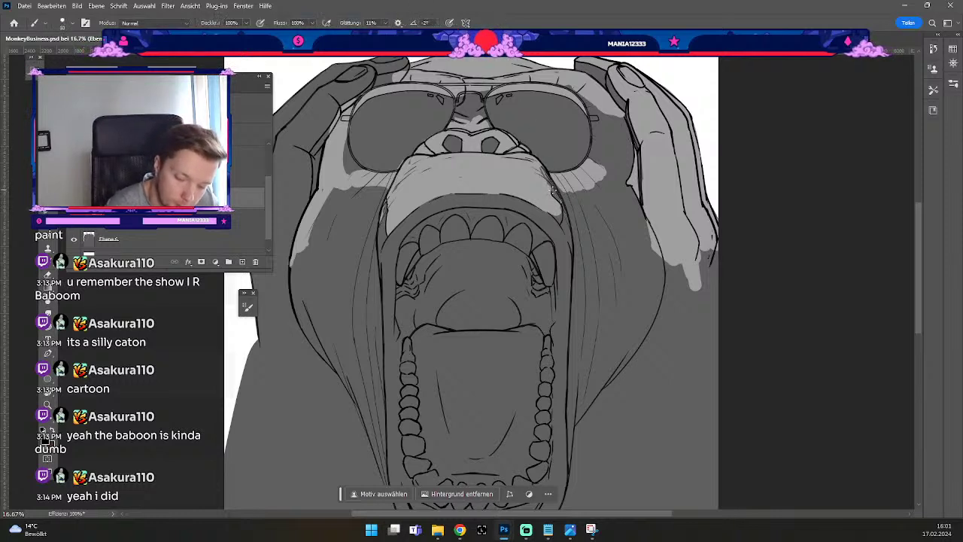
pyautogui.hotkey('ctrl', 'z')
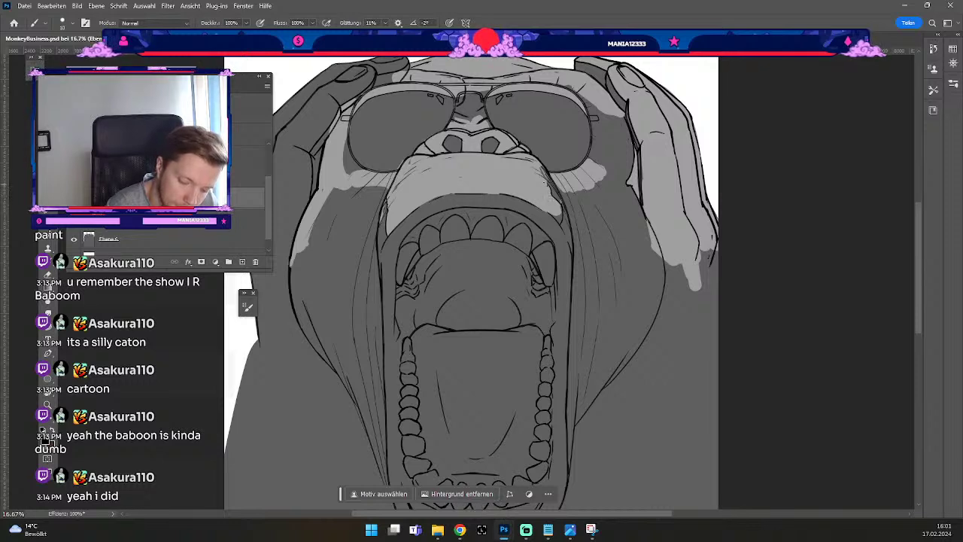
pyautogui.hotkey('ctrl', 'z')
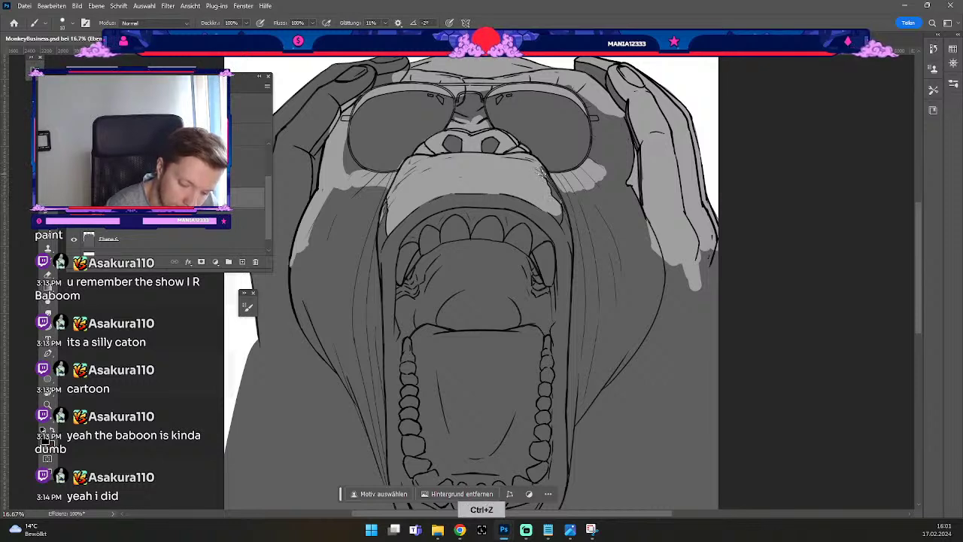
pyautogui.hotkey('ctrl', 'z')
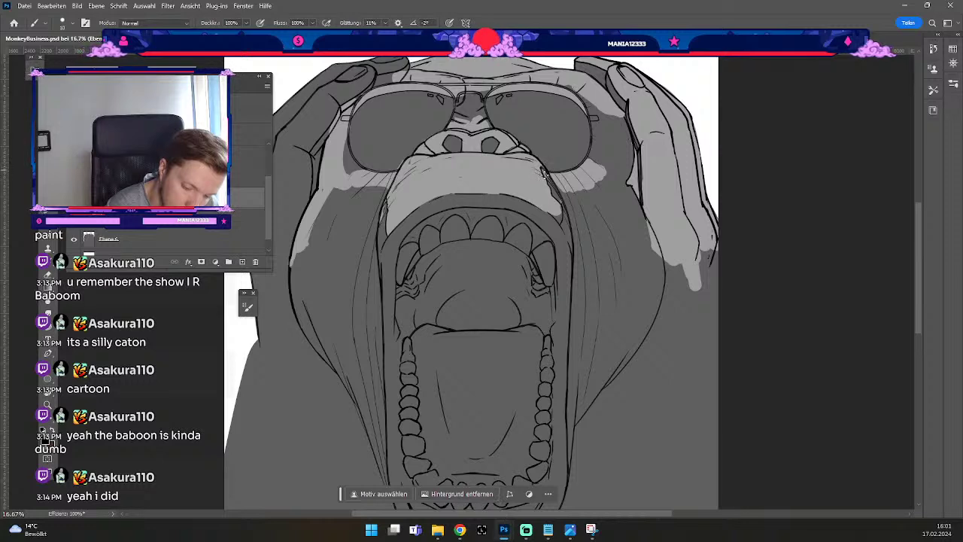
# Redraw the muzzle's upper edge beneath the right-hand sunglasses lens and clean up the line art with the Eraser.
pyautogui.hotkey('ctrl', 'z')
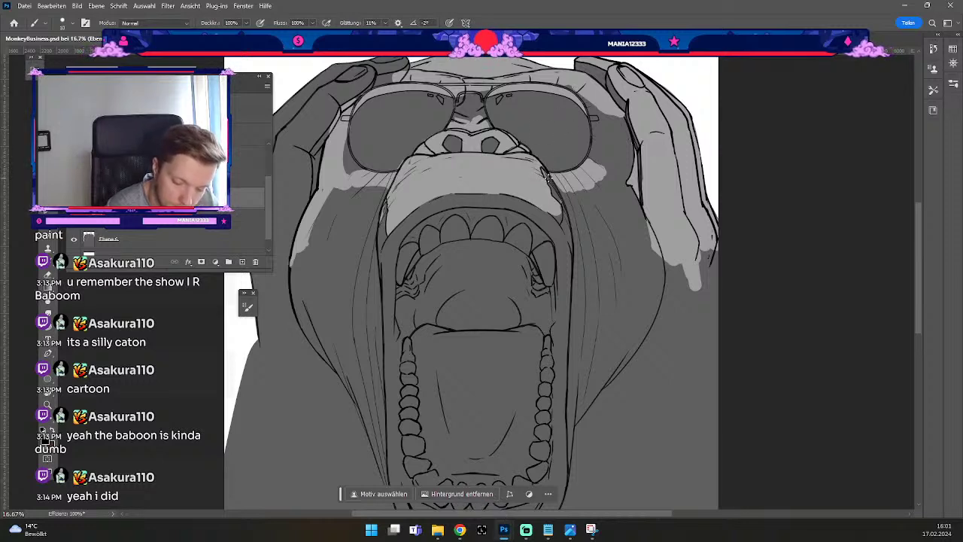
pyautogui.hotkey('ctrl', 'z')
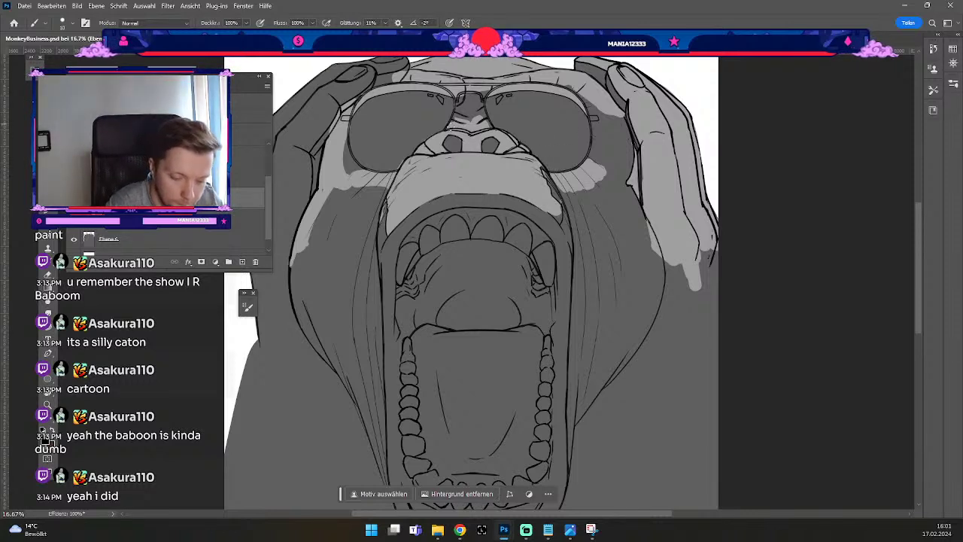
pyautogui.press('e')
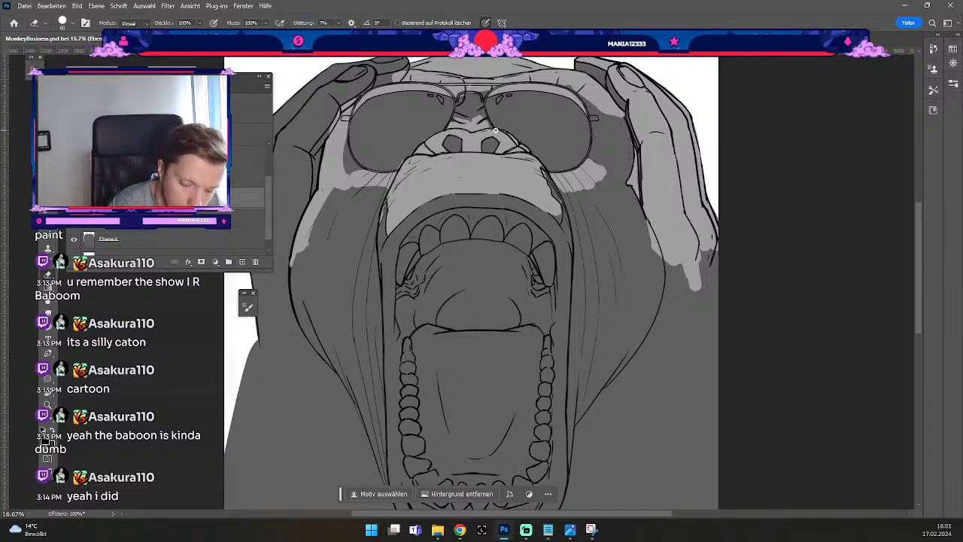
pyautogui.press('b')
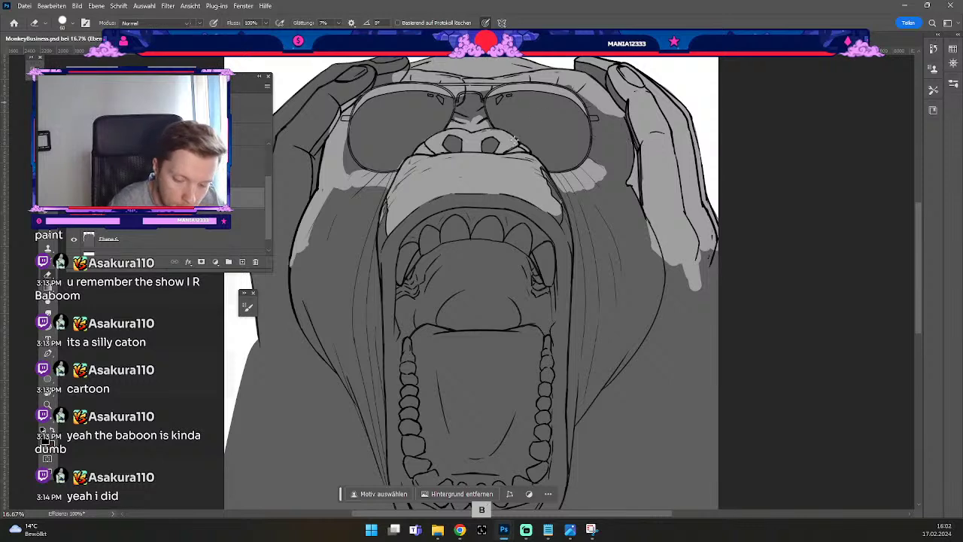
# Refine the inked outer contours of the gorilla's nostril wings down to where they meet the muzzle.
pyautogui.hotkey('ctrl', 'z')
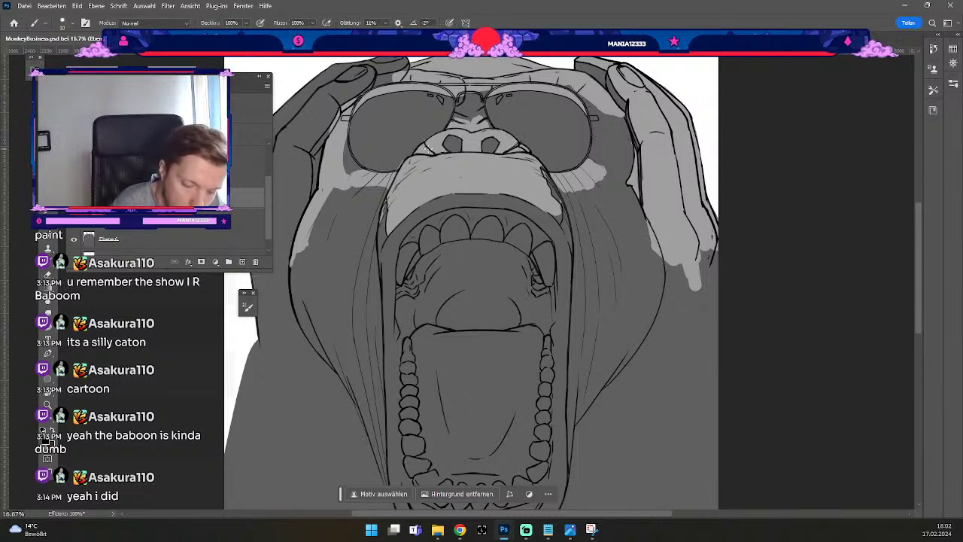
pyautogui.hotkey('ctrl', 'z')
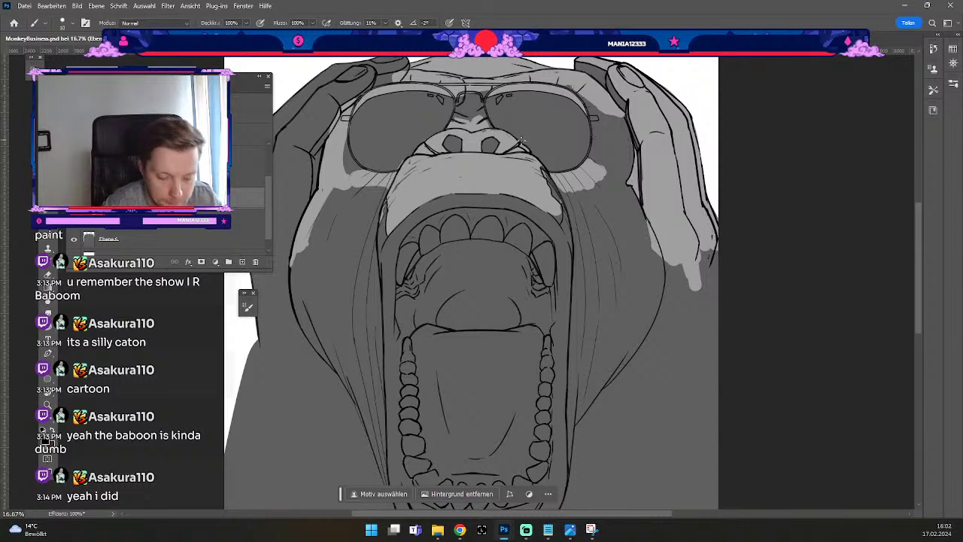
pyautogui.press('e')
pyautogui.press('b')
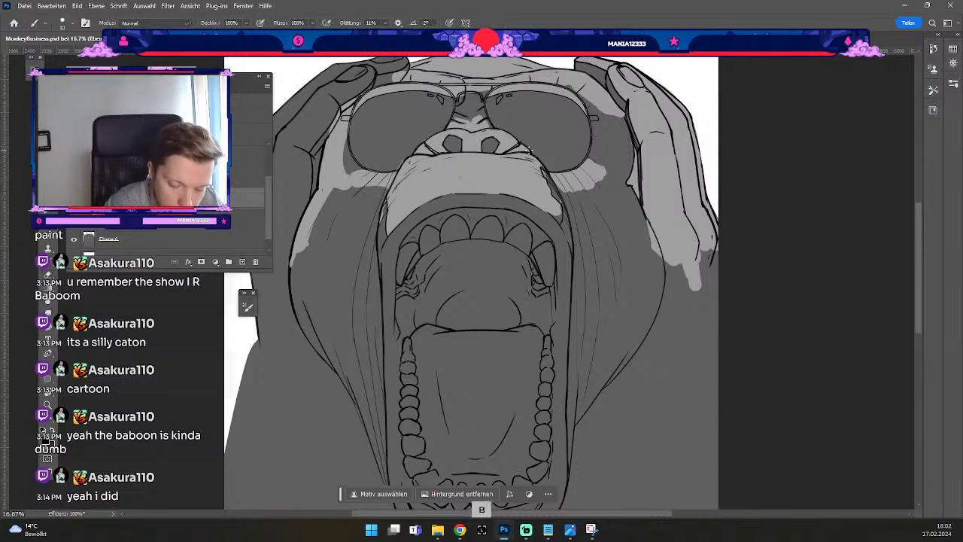
pyautogui.hotkey('ctrl', 'z')
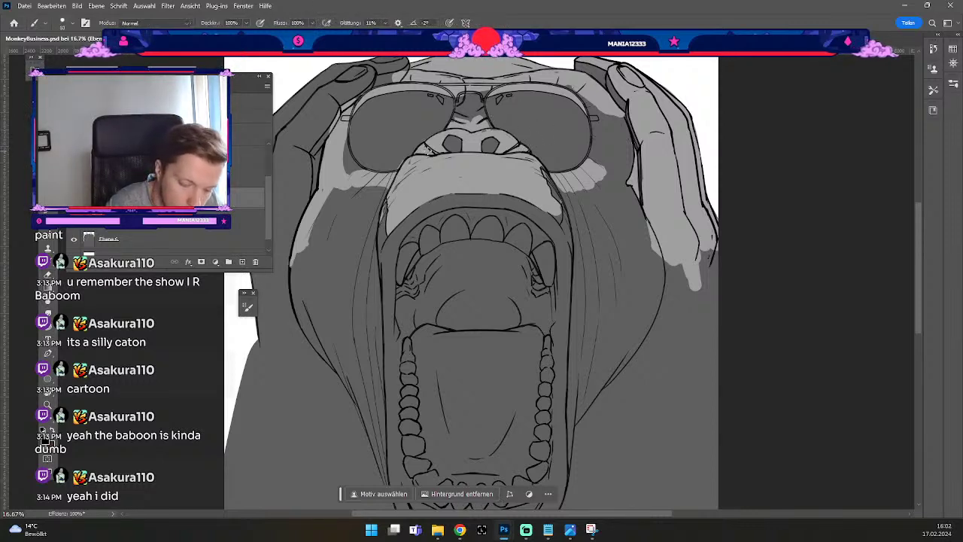
pyautogui.hotkey('ctrl', 'z')
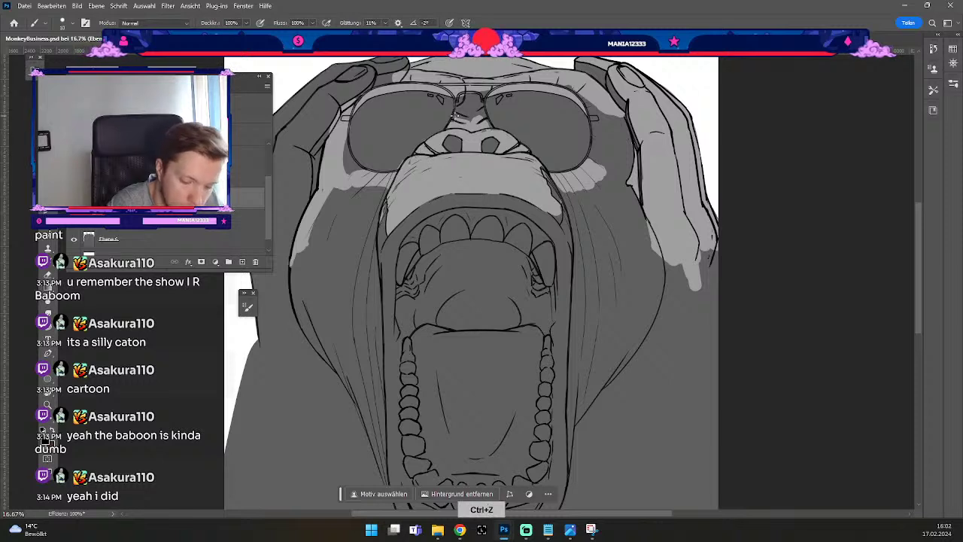
# Ink the wrinkles on the nose bridge between the two lenses, undoing and redrawing unsatisfactory strokes.
pyautogui.press('b')
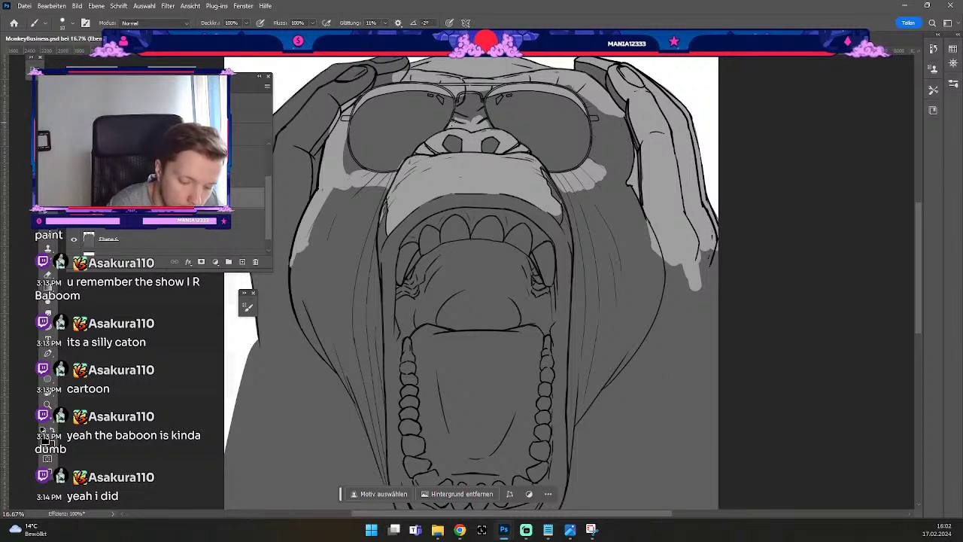
pyautogui.hotkey('ctrl', 'z')
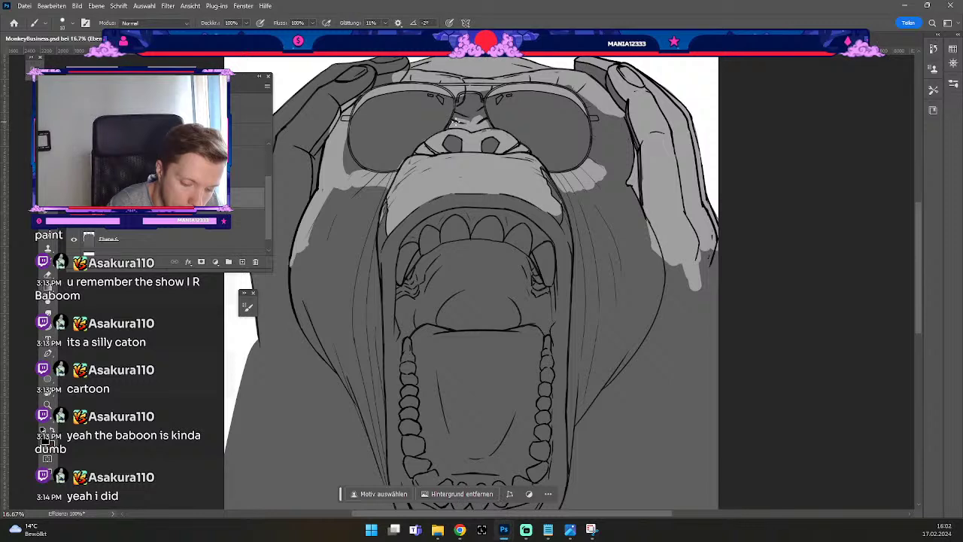
pyautogui.hotkey('ctrl', 'z')
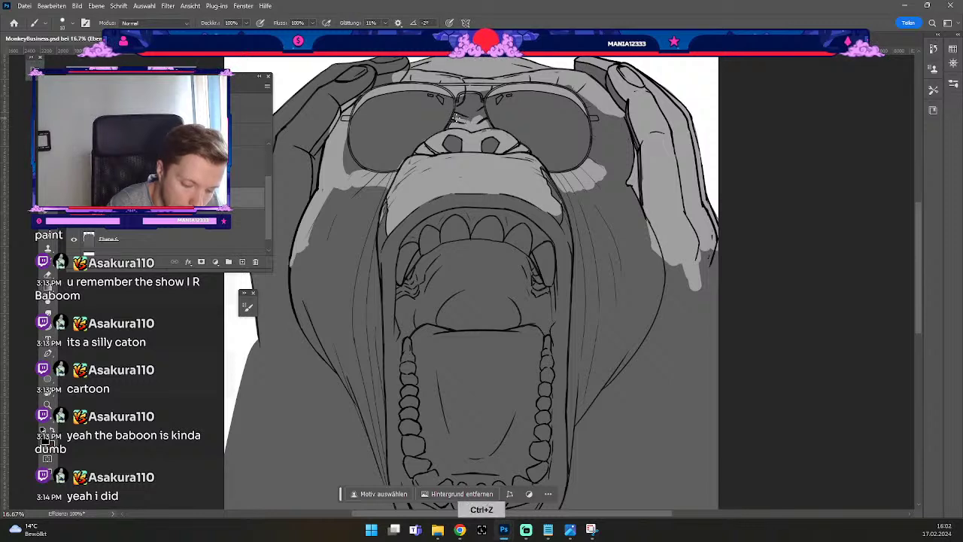
pyautogui.moveTo(456, 116); pyautogui.dragTo(470, 120)
pyautogui.hotkey('ctrl', 'z')
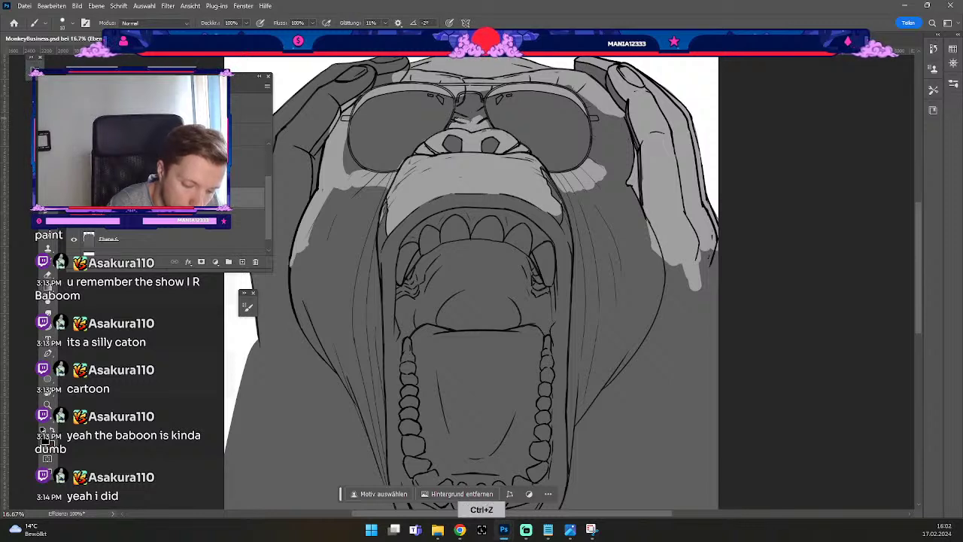
pyautogui.hotkey('ctrl', 'z')
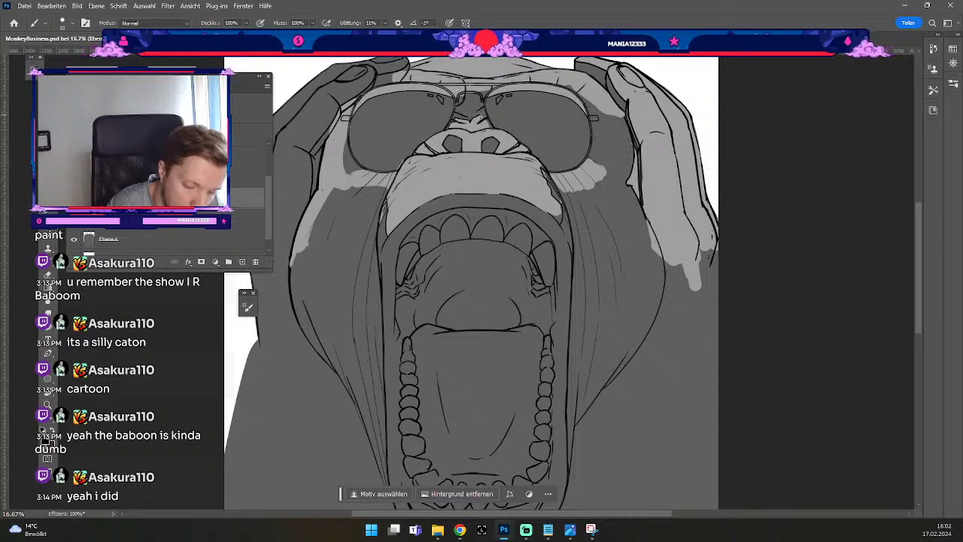
pyautogui.hotkey('ctrl', 'z')
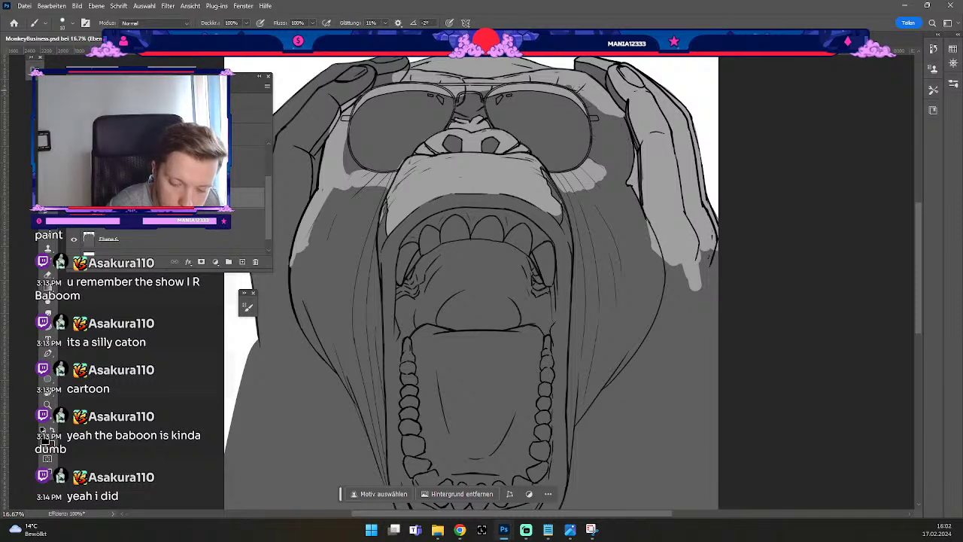
# Ink the brow contour around the outer corner of the right-hand lens towards the hand, using a smaller brush.
pyautogui.hotkey('ctrl', 'z')
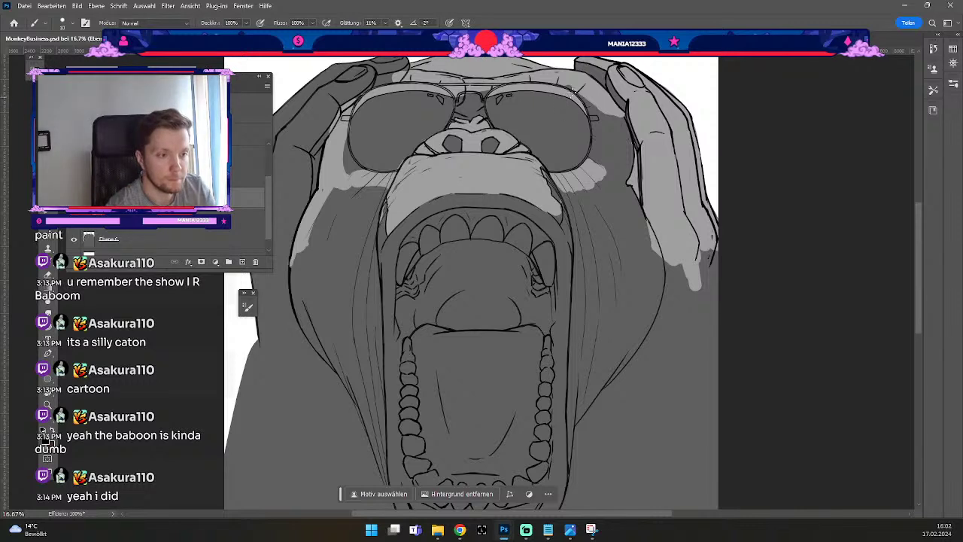
pyautogui.hotkey('ctrl', 'z')
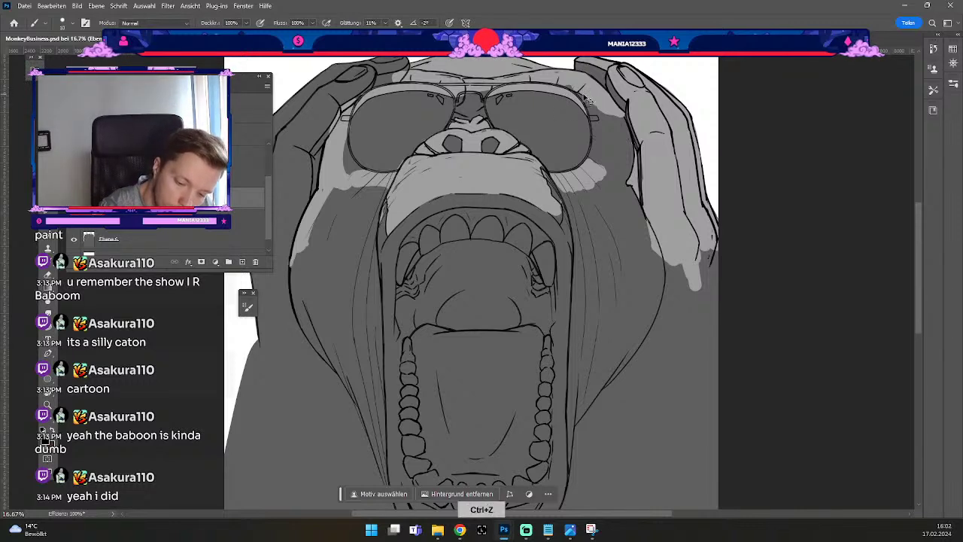
pyautogui.press('odiaeresis')
pyautogui.press('#')
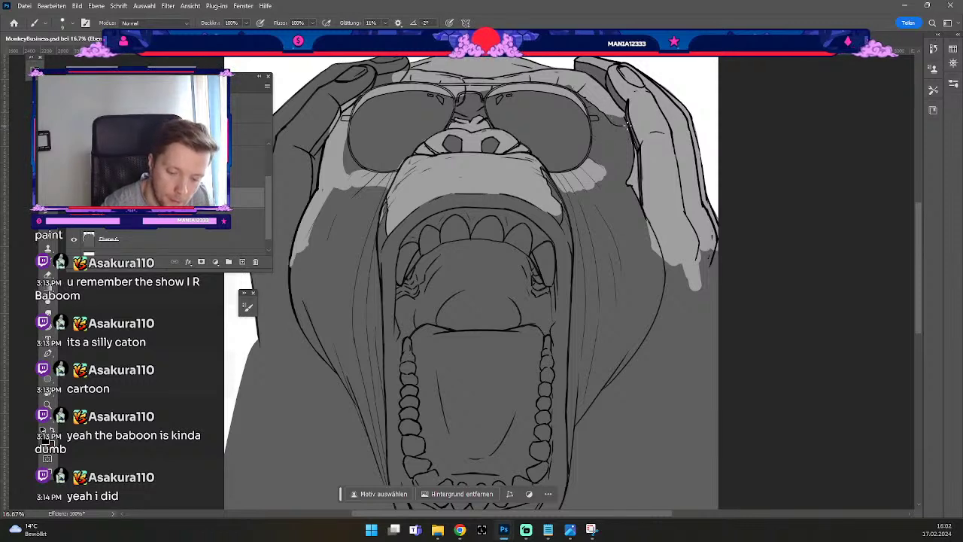
pyautogui.hotkey('ctrl', 'z')
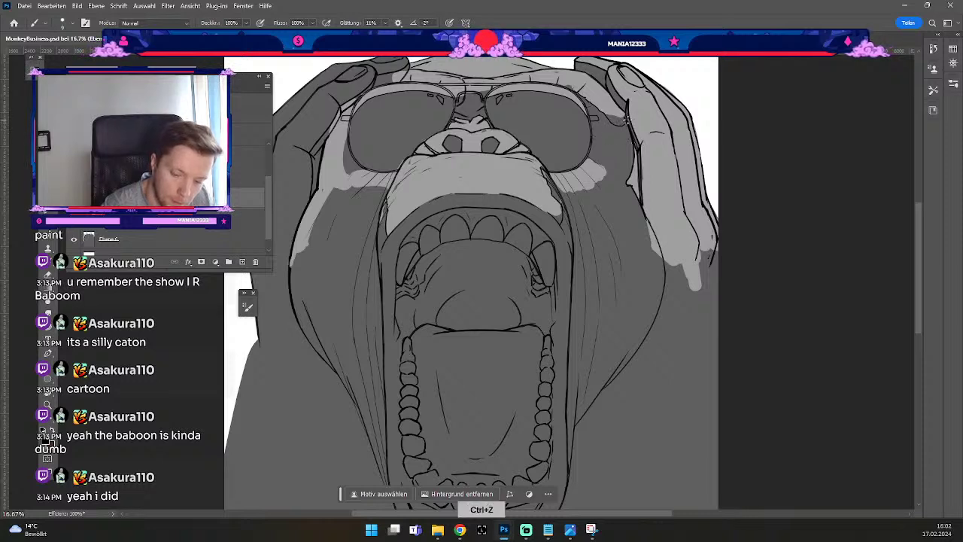
pyautogui.hotkey('ctrl', 'z')
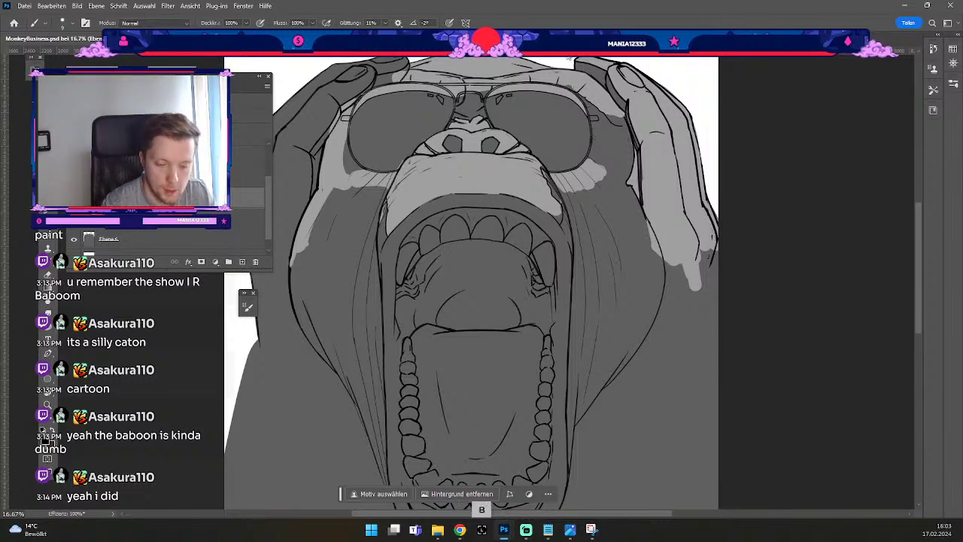
# Ink small creases between the lenses behind the bridge of the sunglasses.
pyautogui.press('b')
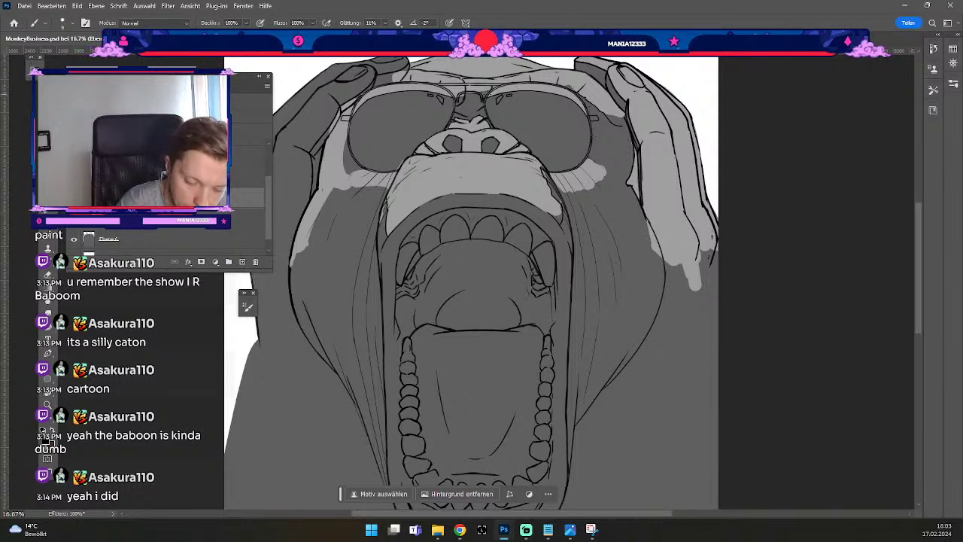
pyautogui.hotkey('ctrl', 'z')
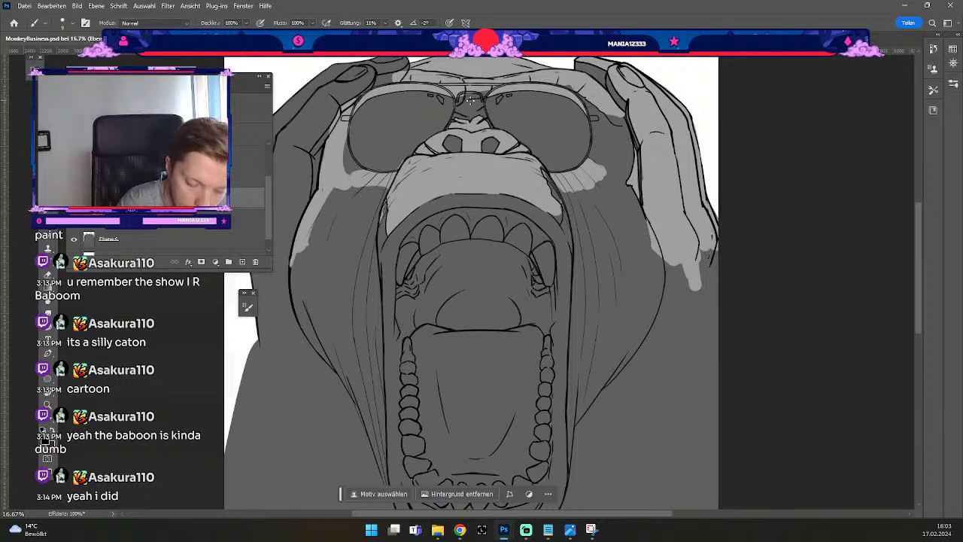
pyautogui.hotkey('ctrl', 'z')
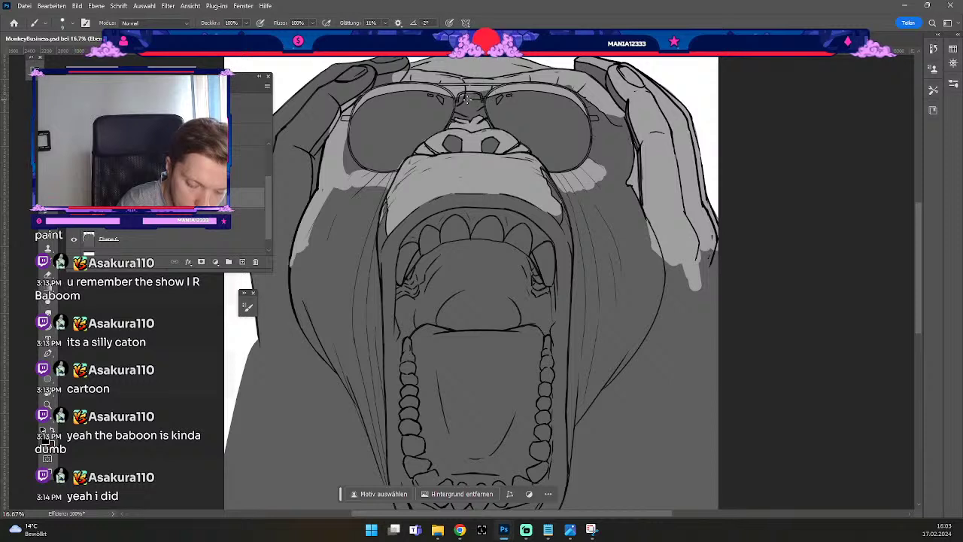
pyautogui.hotkey('ctrl', 'z')
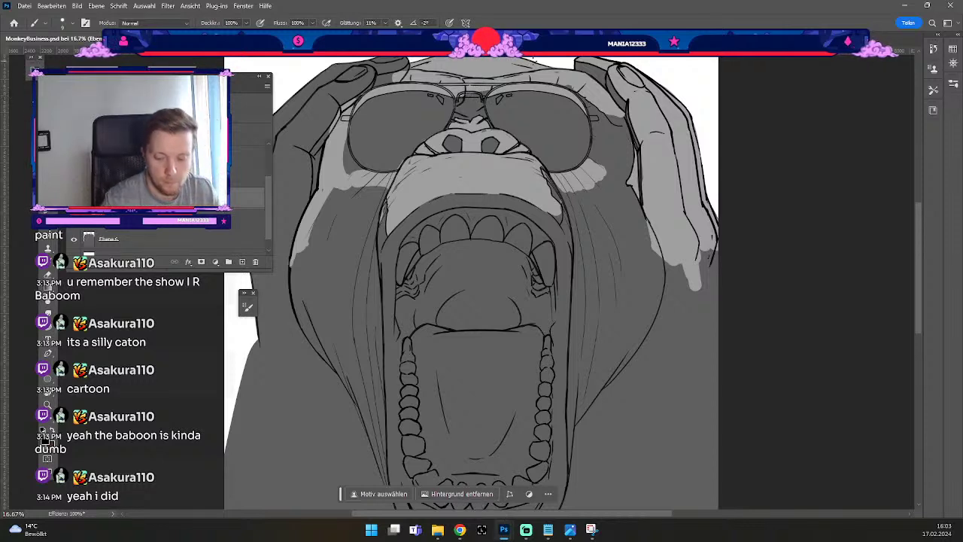
# Try to ink the lower edge of the light cheek patch under the right-hand lens.
pyautogui.press('odiaeresis')
pyautogui.press('#')
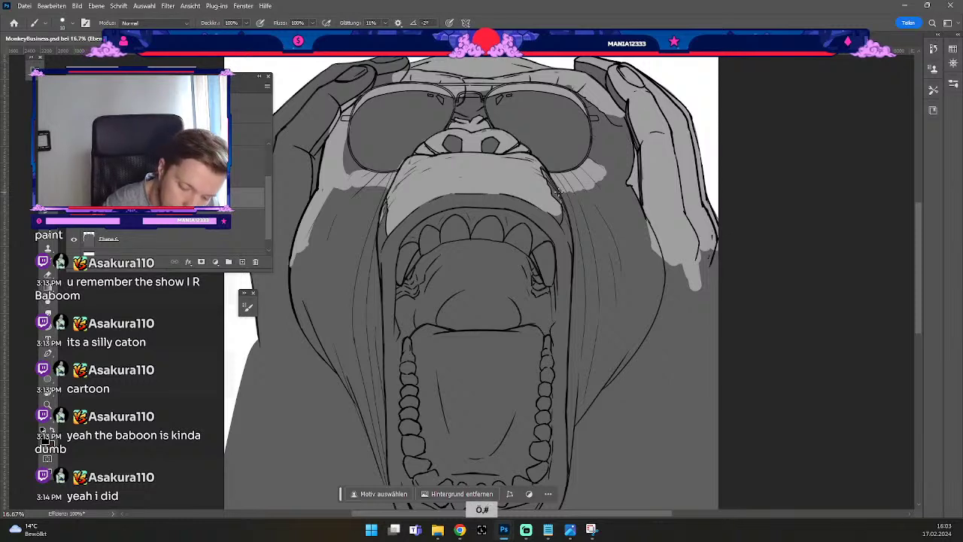
pyautogui.hotkey('ctrl', 'z')
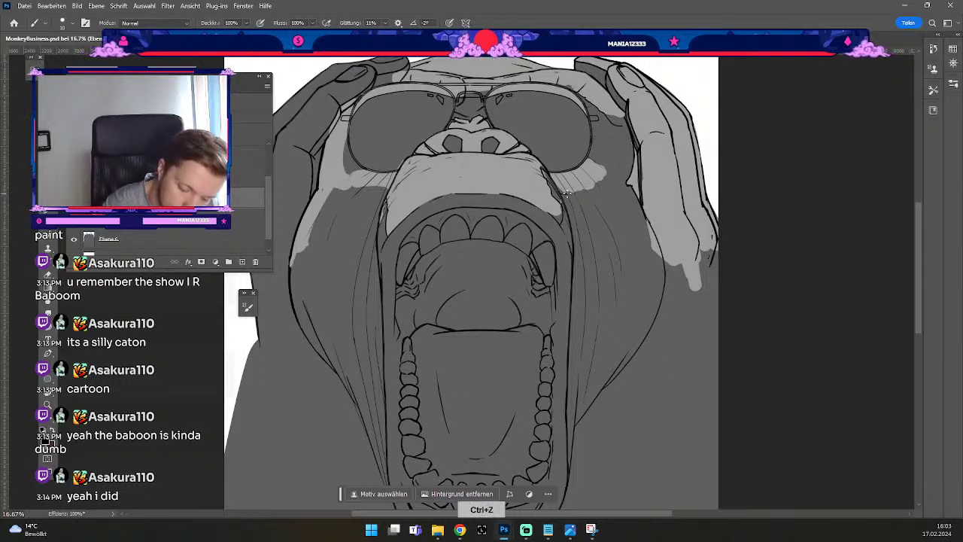
pyautogui.hotkey('ctrl', 'z')
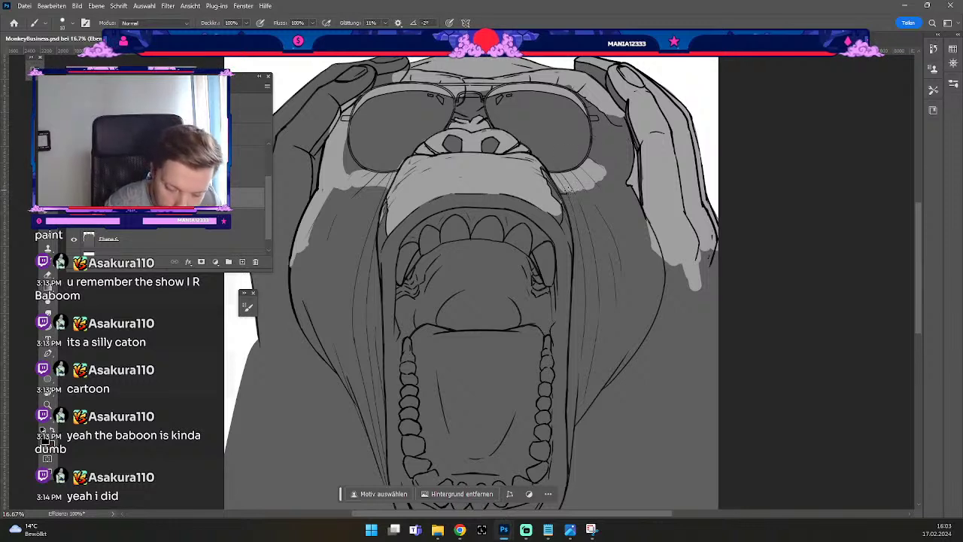
pyautogui.hotkey('ctrl', 'z')
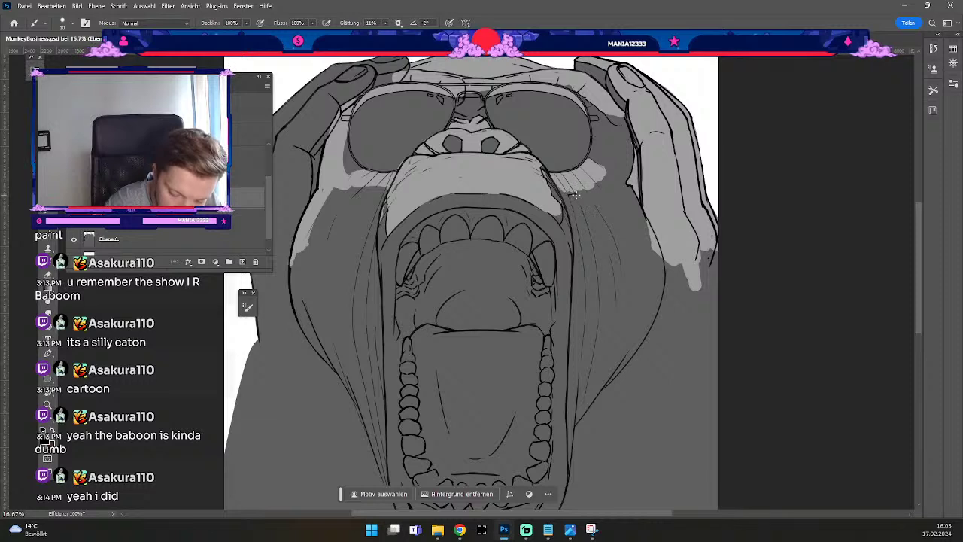
pyautogui.hotkey('ctrl', 'z')
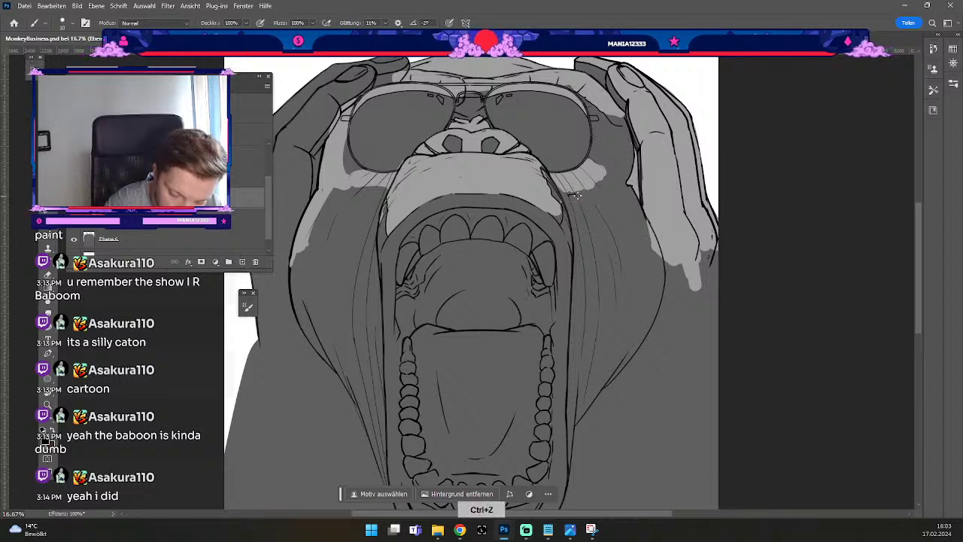
pyautogui.hotkey('ctrl', 'z')
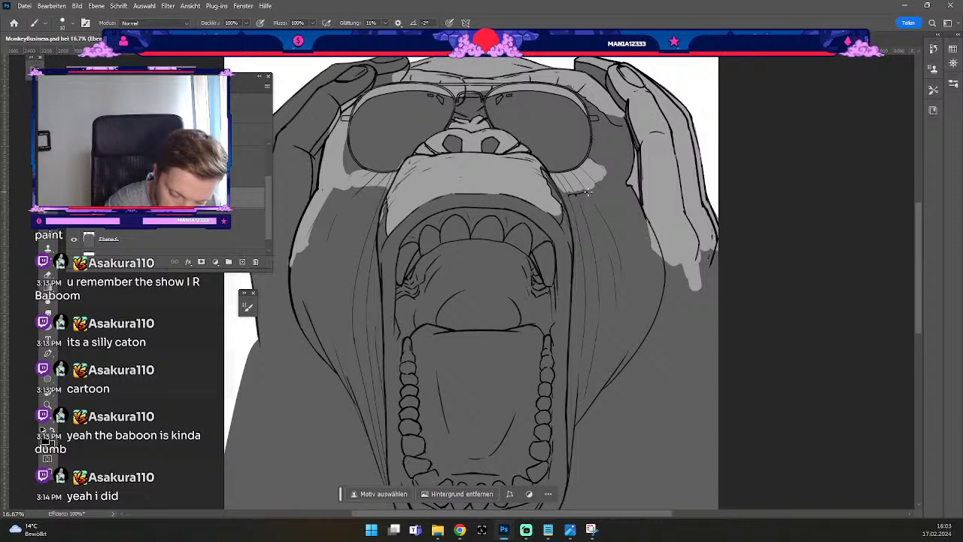
pyautogui.hotkey('ctrl', 'z')
pyautogui.hotkey('ctrl', 'z')
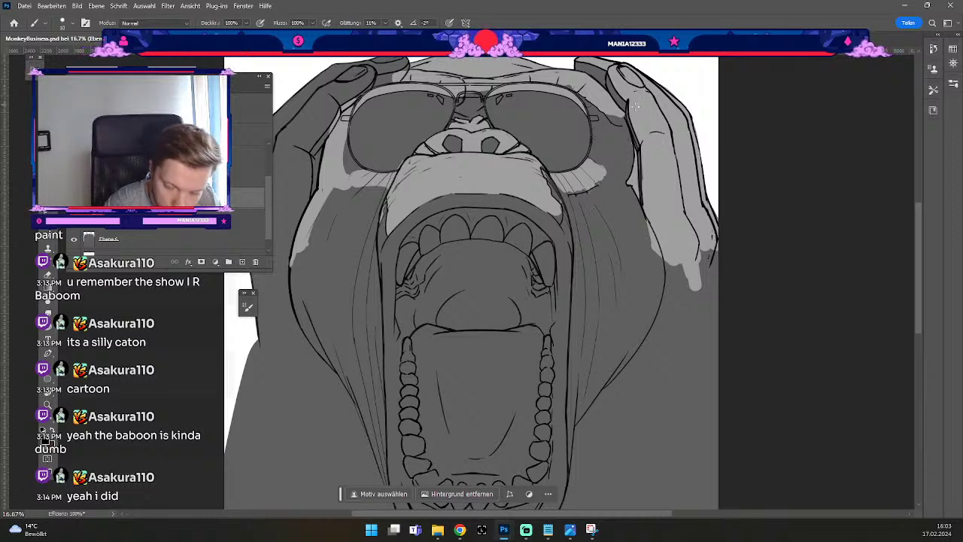
pyautogui.hotkey('ctrl', 'z')
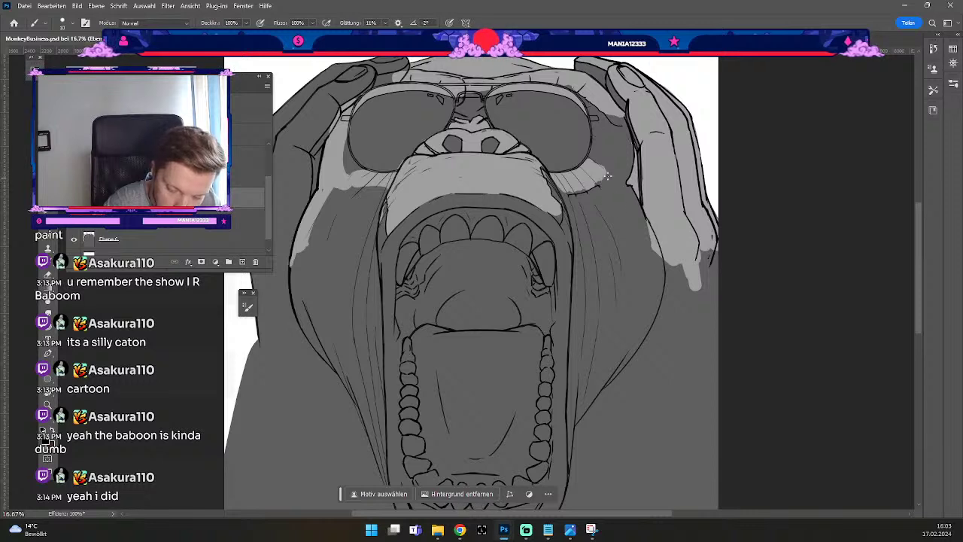
pyautogui.hotkey('ctrl', 'z')
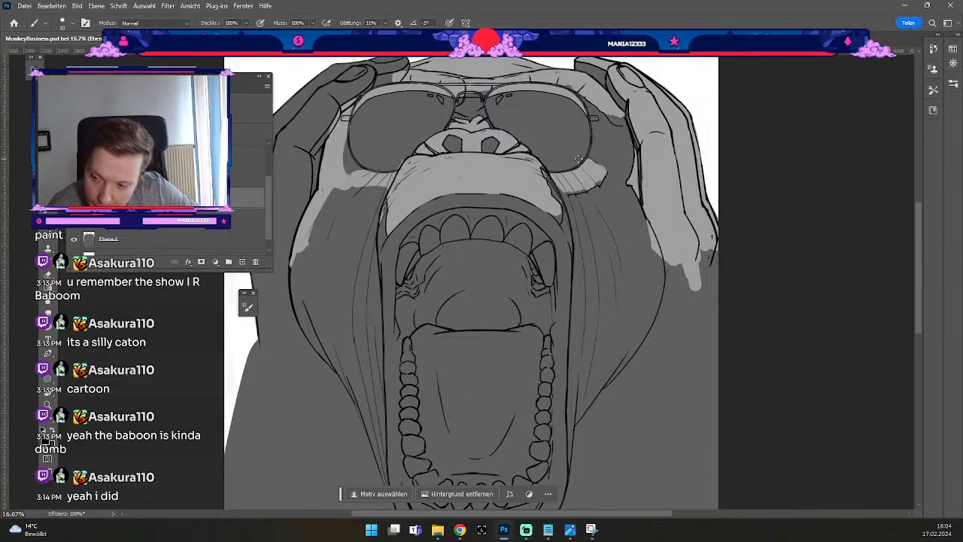
pyautogui.press('e')
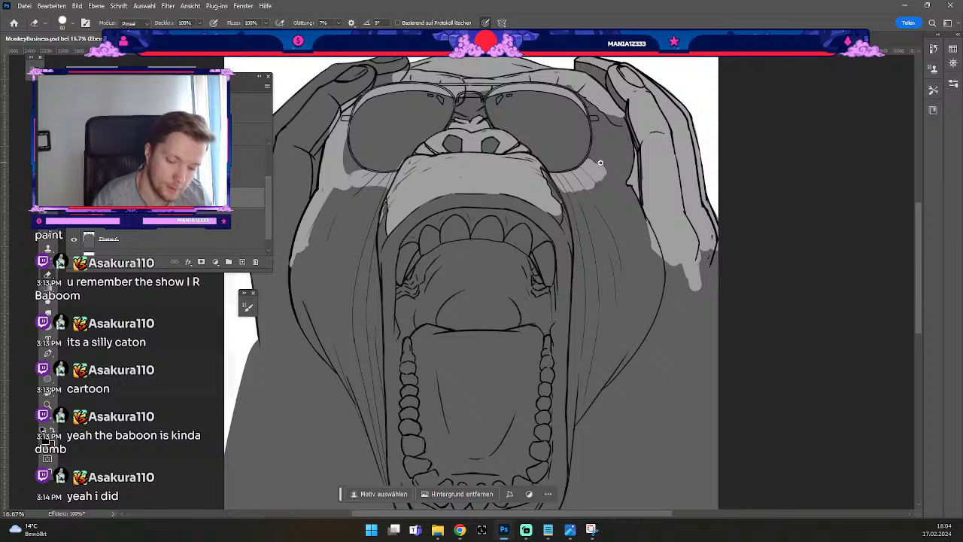
# Ink the jagged edge of the muzzle beside the light cheek patch under the right-hand lens, using a smaller brush.
pyautogui.press('b')
pyautogui.hotkey('ctrl', 'z')
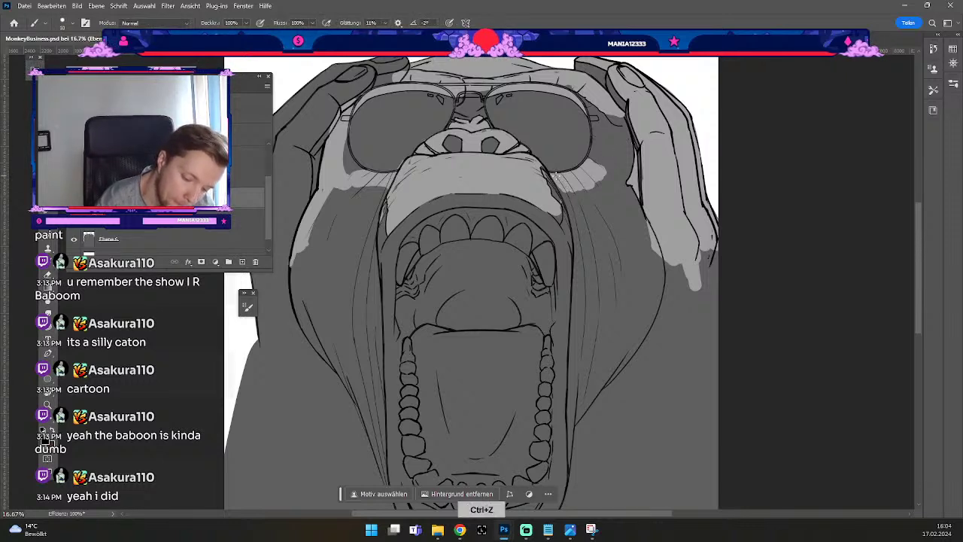
pyautogui.press('odiaeresis')
pyautogui.press('#')
pyautogui.hotkey('ctrl', 'z')
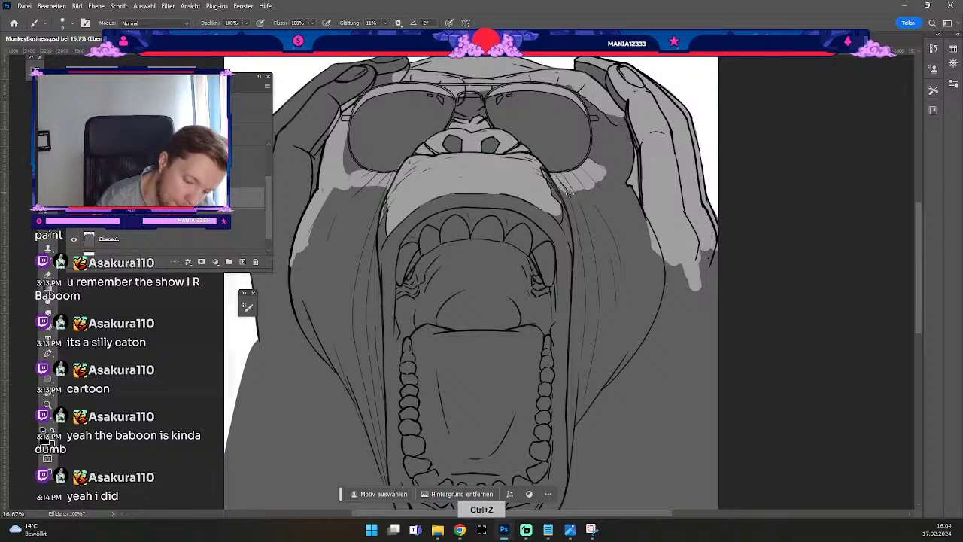
# Ink rounded fur-tuft tips along the lower edge of the light cheek patch under the right-hand lens, undoing and redrawing unsatisfactory strokes.
pyautogui.hotkey('ctrl', 'z')
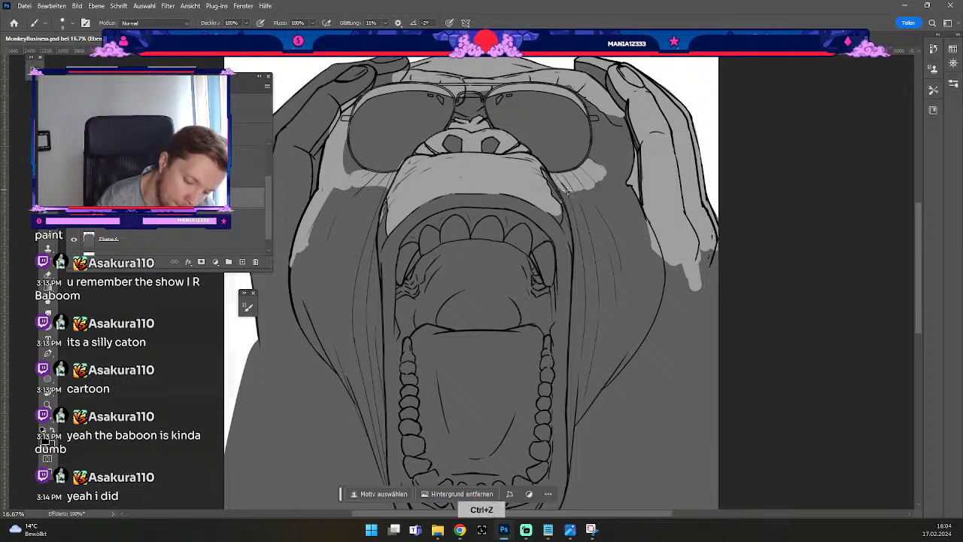
pyautogui.hotkey('ctrl', 'z')
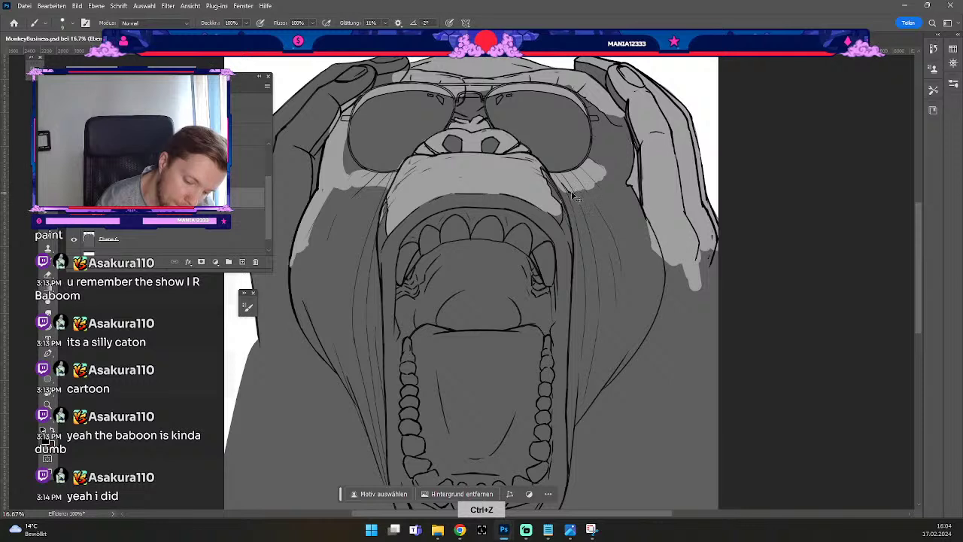
pyautogui.hotkey('ctrl', 'z')
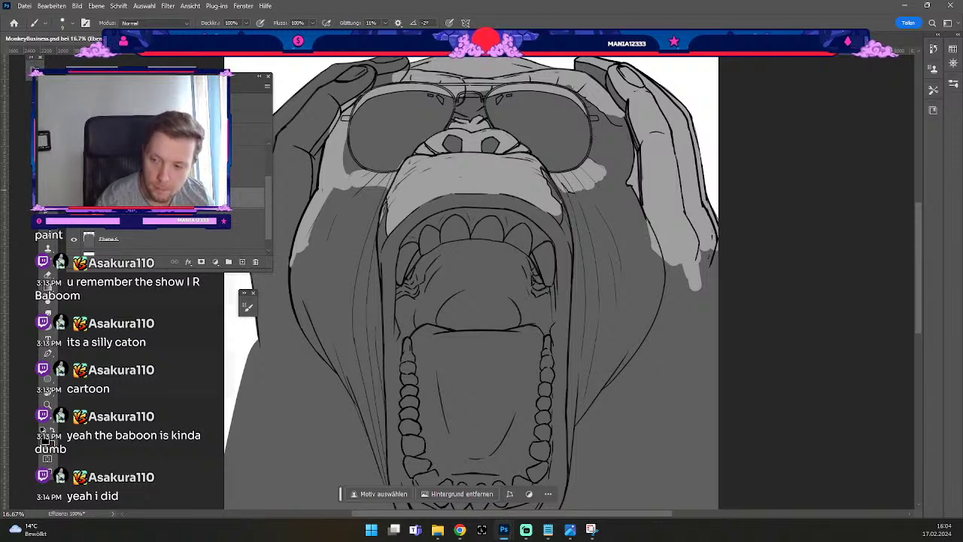
pyautogui.hotkey('ctrl', 'z')
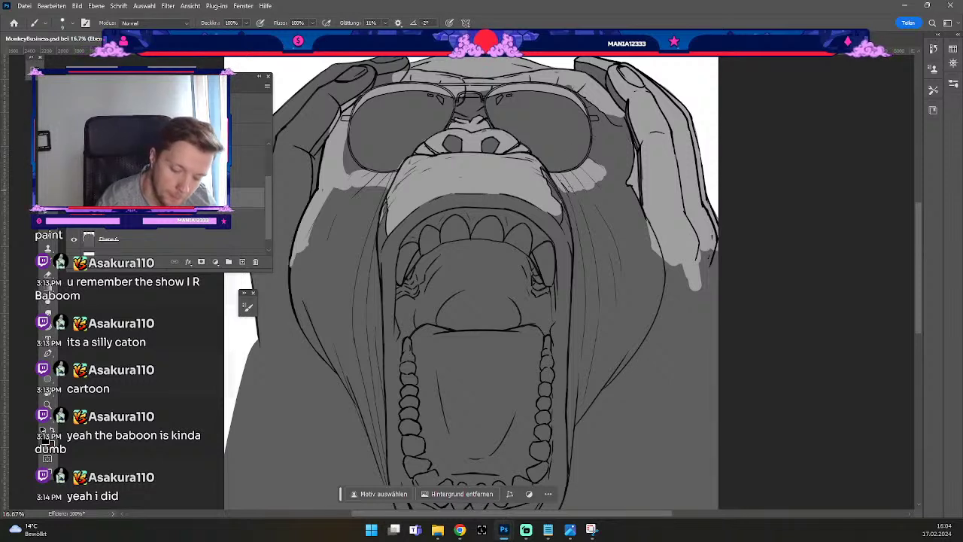
pyautogui.hotkey('ctrl', 'z')
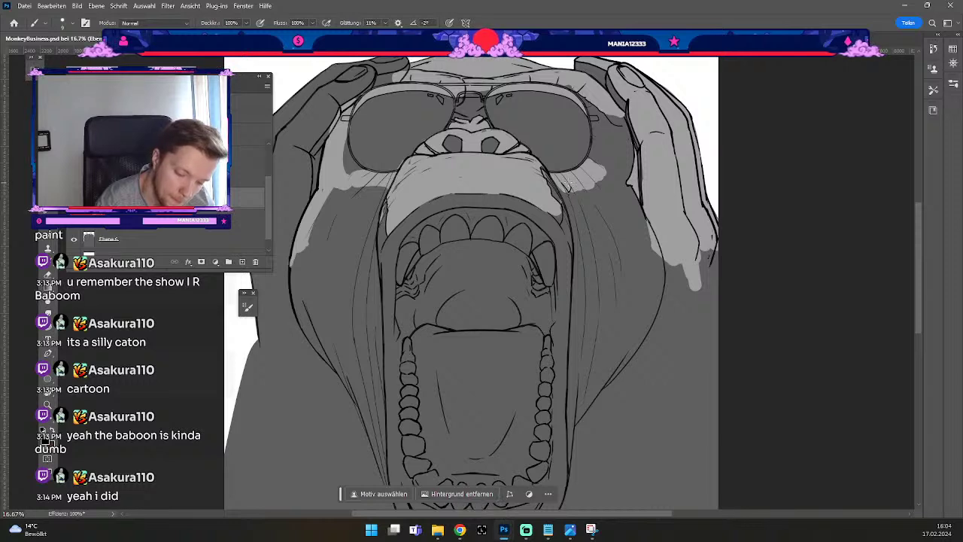
pyautogui.hotkey('ctrl', 'z')
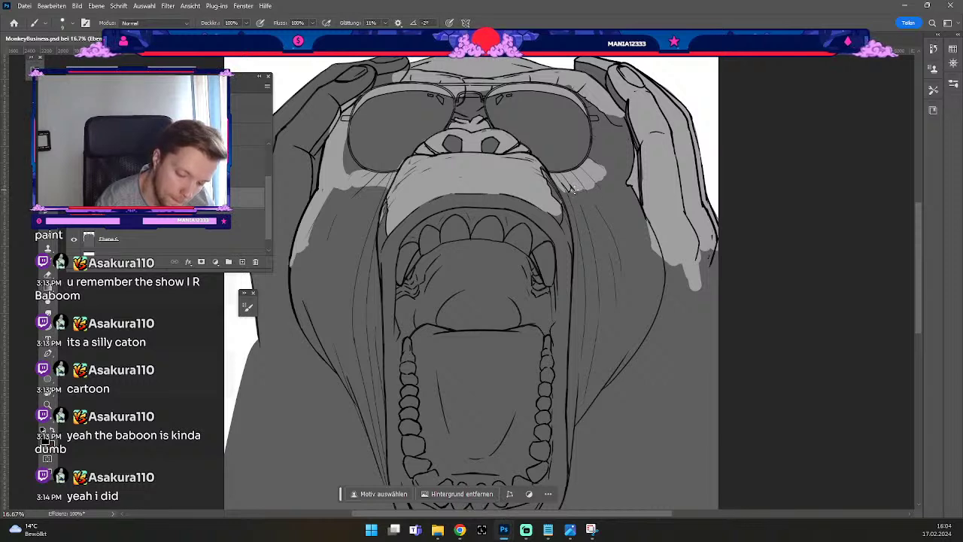
pyautogui.hotkey('ctrl', 'z')
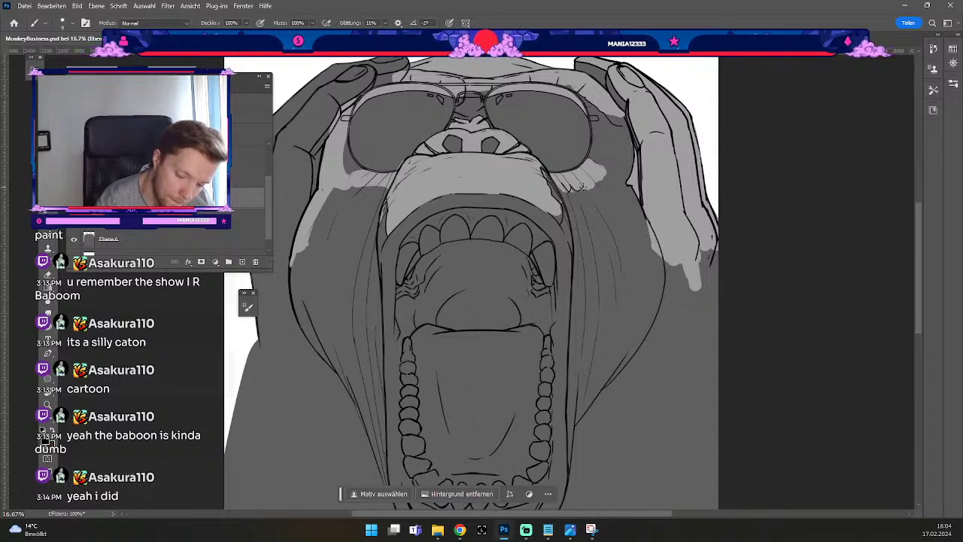
pyautogui.hotkey('ctrl', 'z')
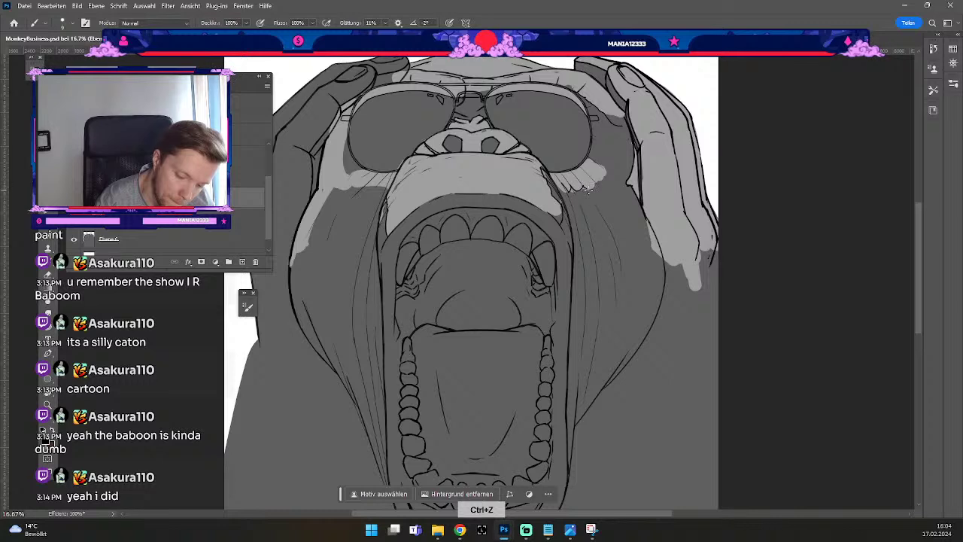
pyautogui.hotkey('ctrl', 'z')
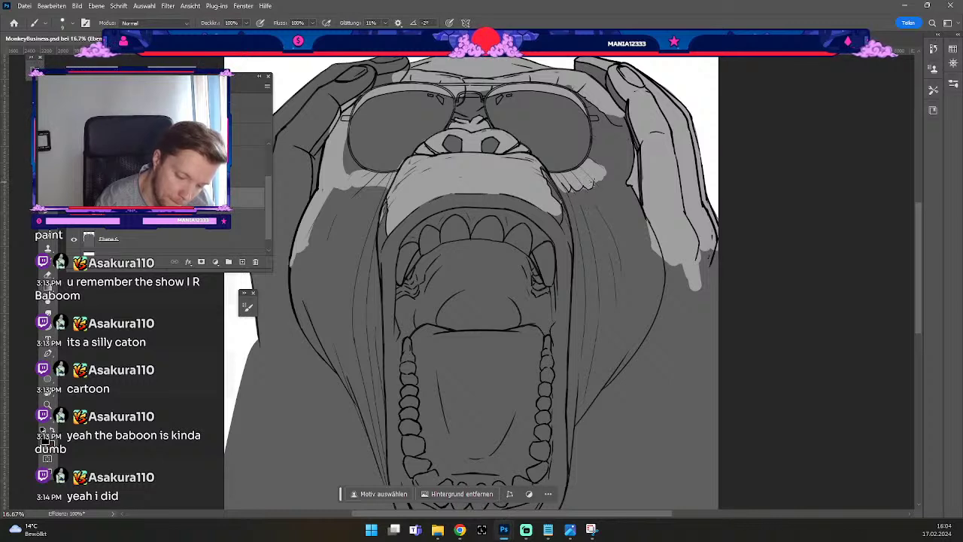
pyautogui.hotkey('ctrl', 'z')
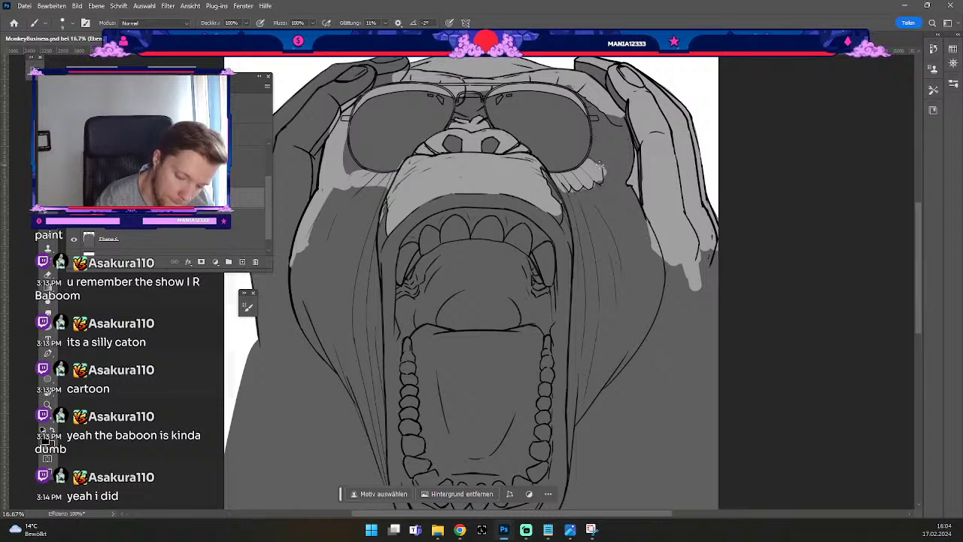
# Refine the tuft outlines under the right-hand lens by erasing overshooting ends and retrying the small connecting strokes.
pyautogui.press('e')
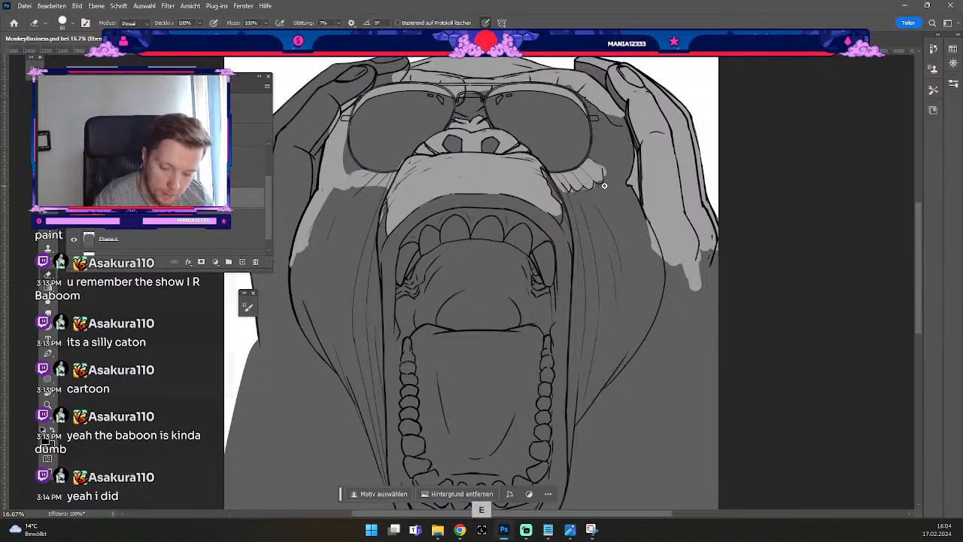
pyautogui.press('b')
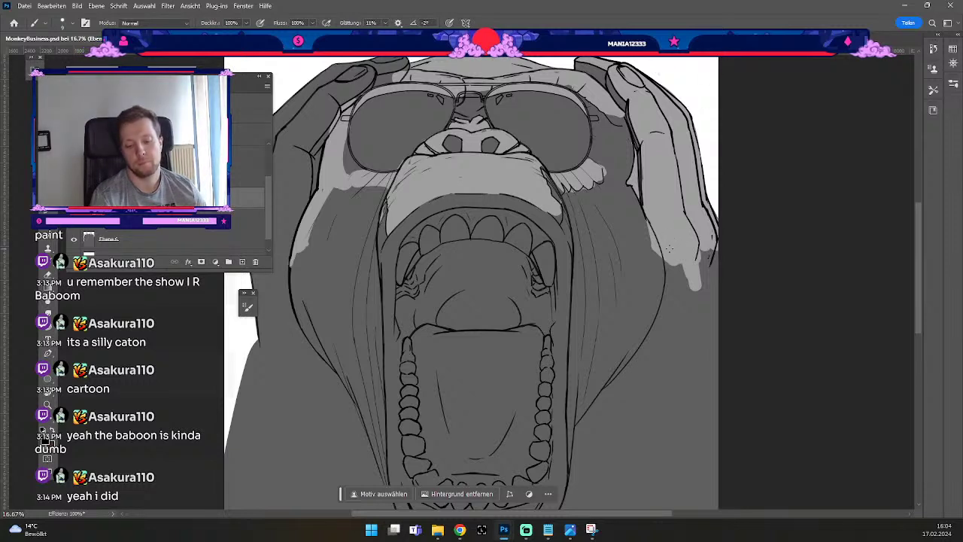
pyautogui.press('e')
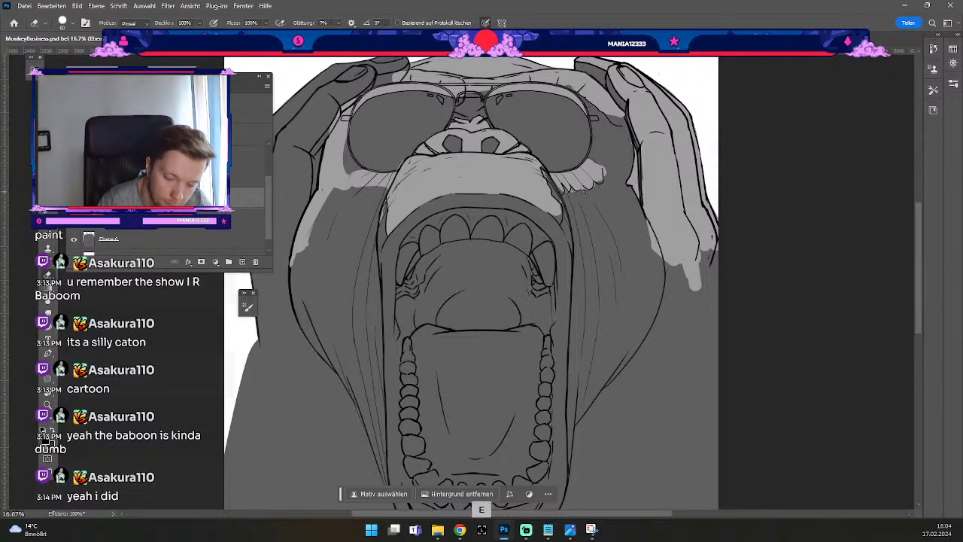
pyautogui.press('b')
pyautogui.hotkey('ctrl', 'z')
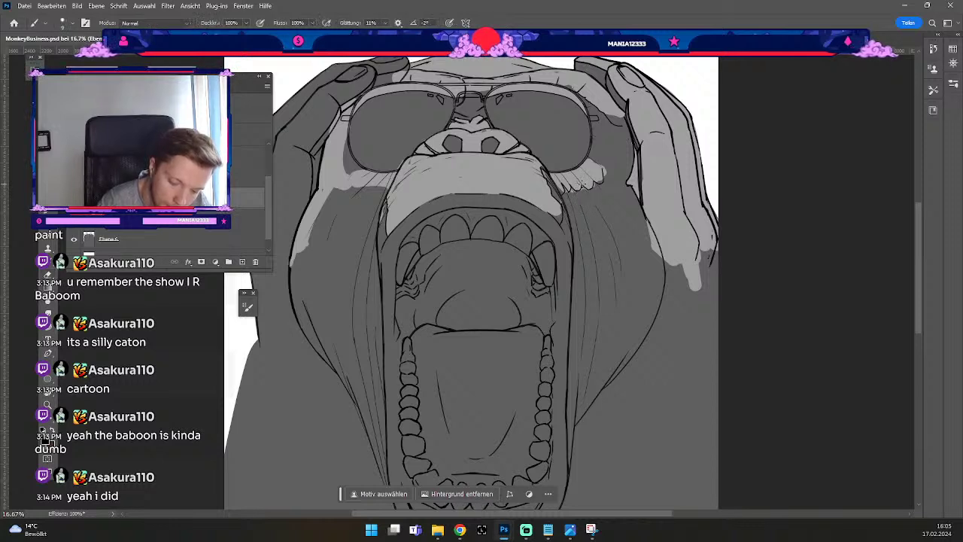
pyautogui.hotkey('ctrl', 'z')
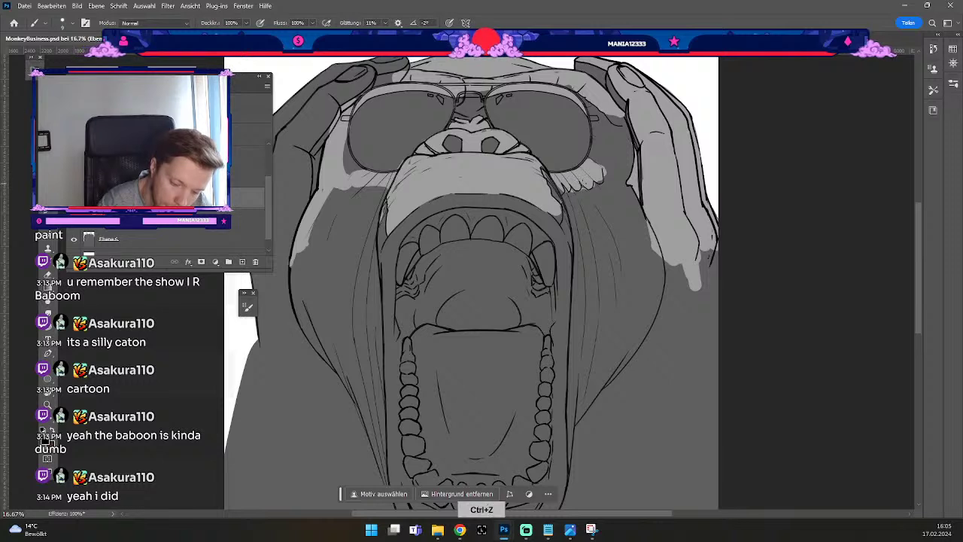
pyautogui.hotkey('ctrl', 'z')
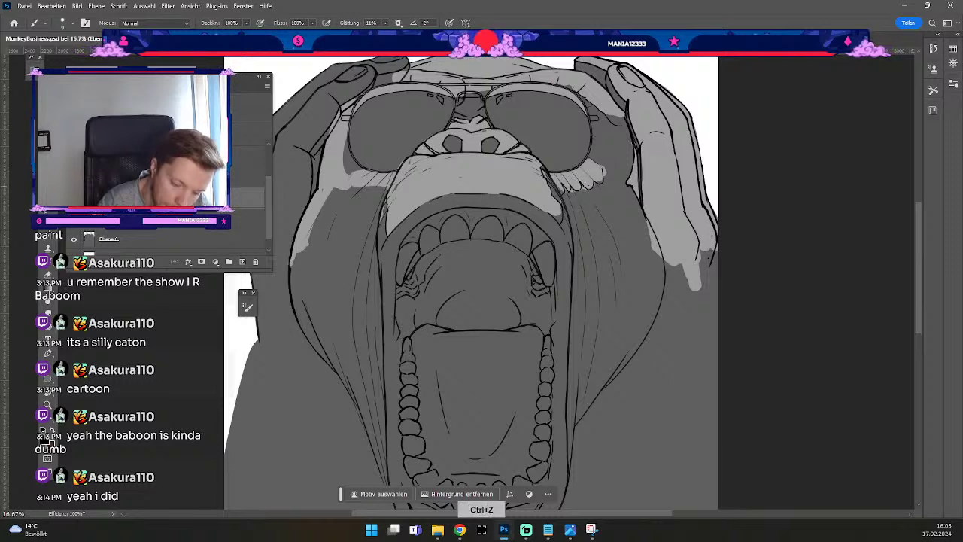
# Clean up the line work between the middle cheek tufts with a smaller eraser and touch it up with the brush.
pyautogui.press('e')
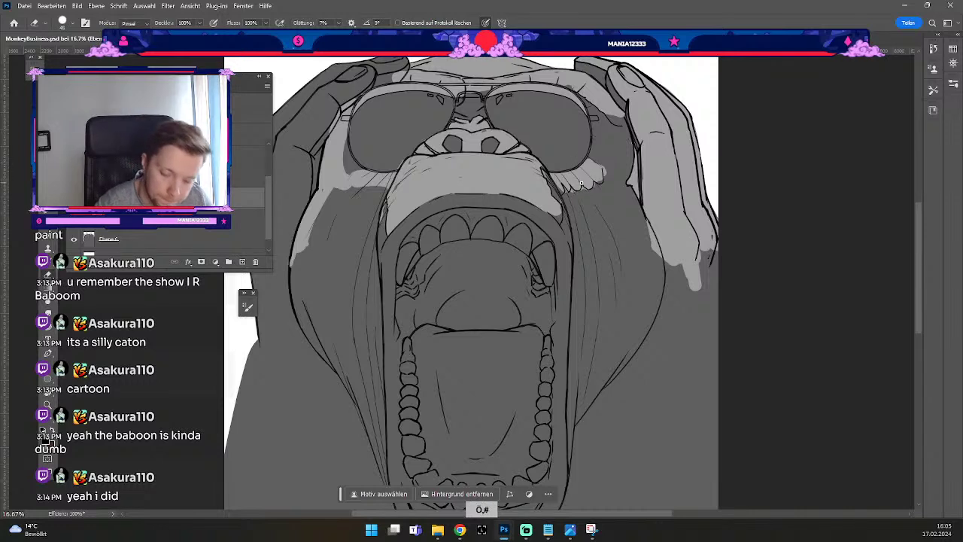
pyautogui.press('ö')
pyautogui.press('ö')
pyautogui.press('ö')
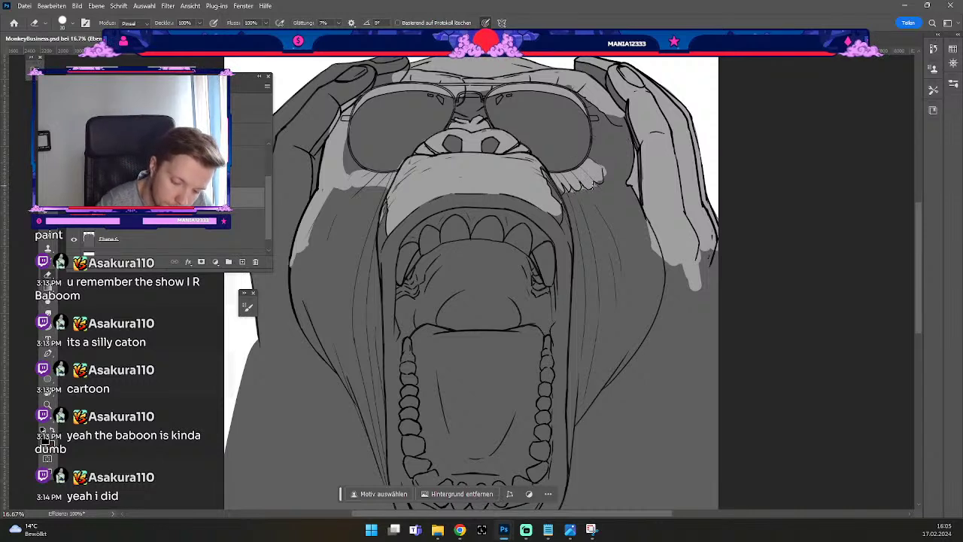
pyautogui.press('ö')
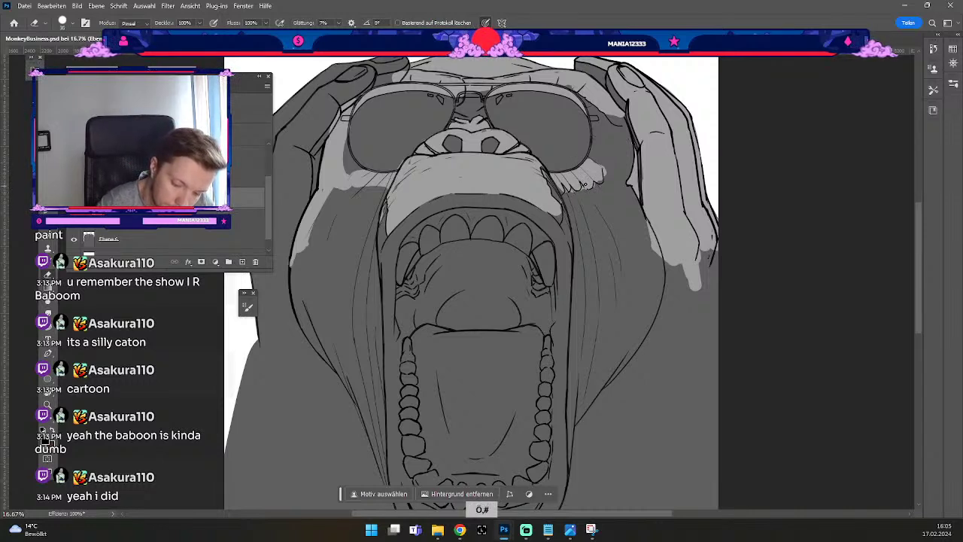
pyautogui.press('b')
pyautogui.hotkey('ctrl', 'z')
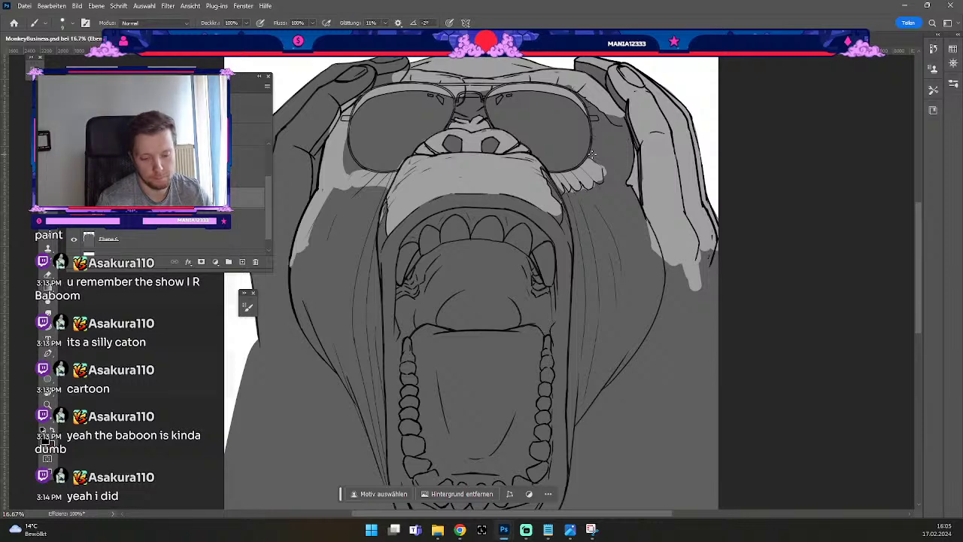
# Select the layer holding the light fur patches and set the foreground colour to the light grey sampled from the muzzle.
pyautogui.hotkey('ctrl', '-')
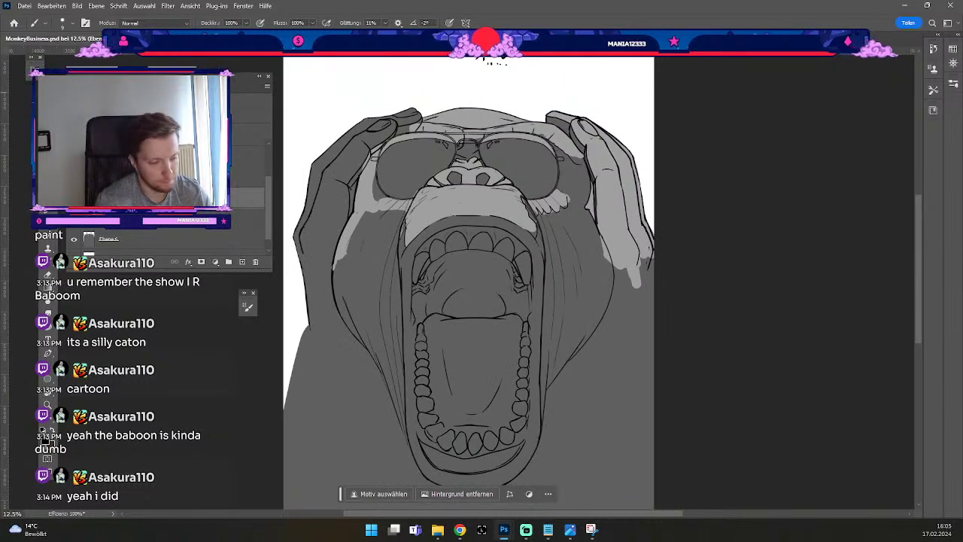
pyautogui.press('v')
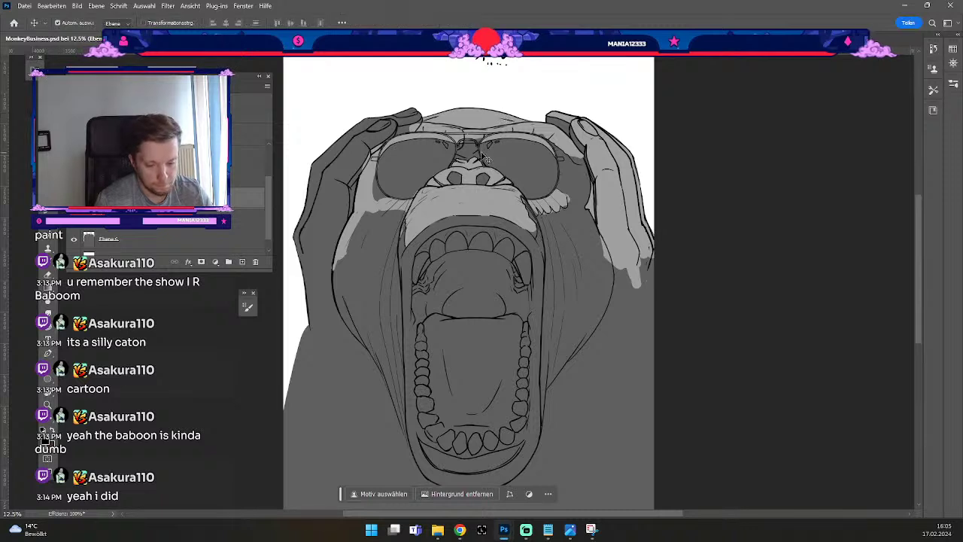
pyautogui.press('e')
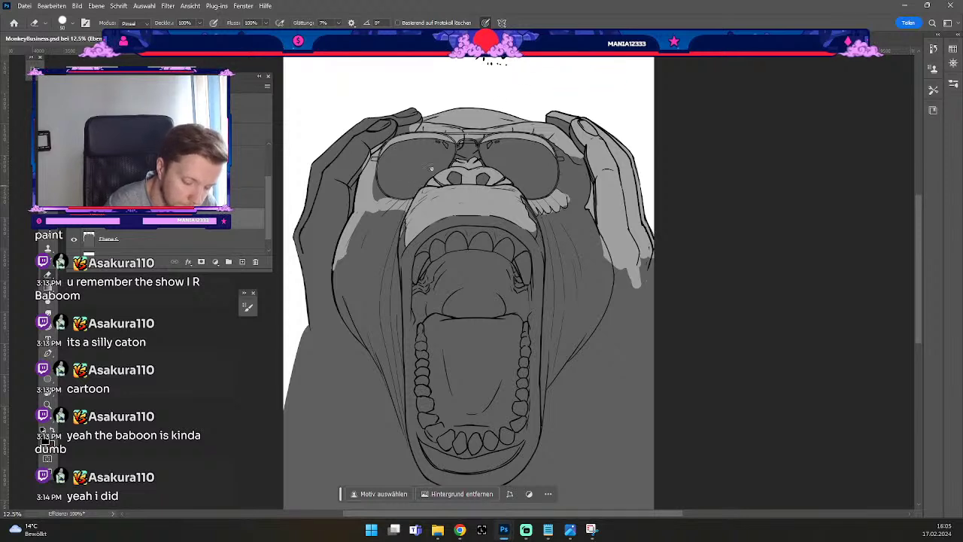
pyautogui.press('b')
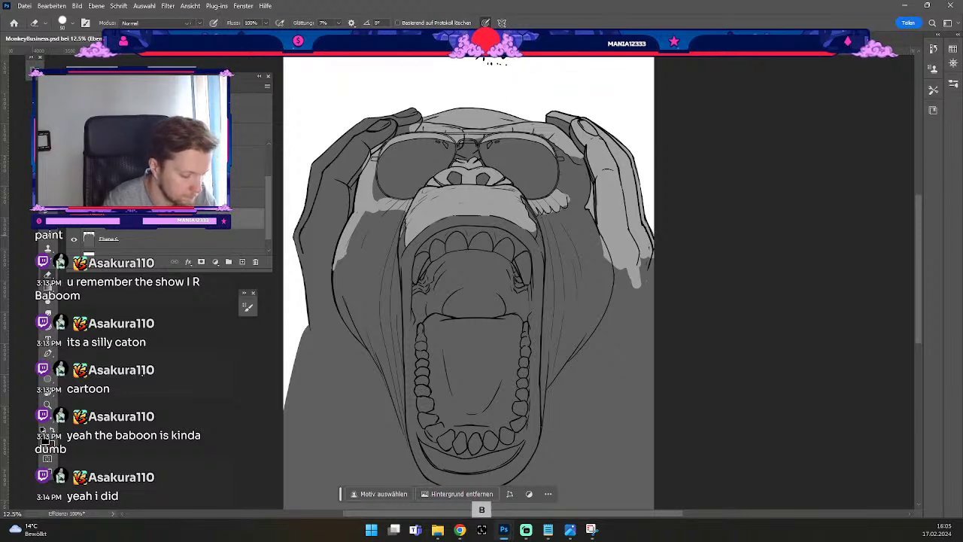
pyautogui.click(46, 441)
pyautogui.click(508, 190)
pyautogui.click(251, 113)
# Touch up the light grey fill along the muzzle's edge below the right-hand cheek tufts, erasing the spill.
pyautogui.press('b')
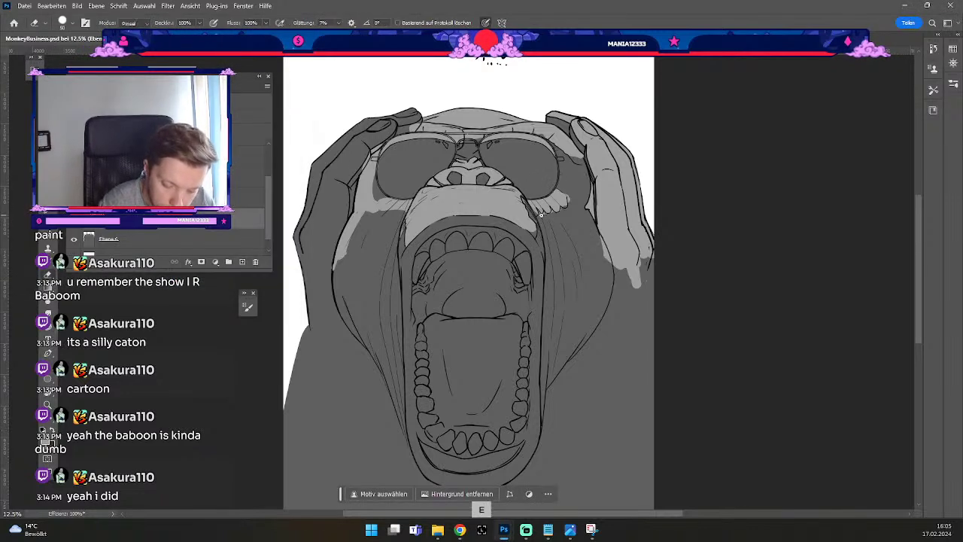
pyautogui.press('b')
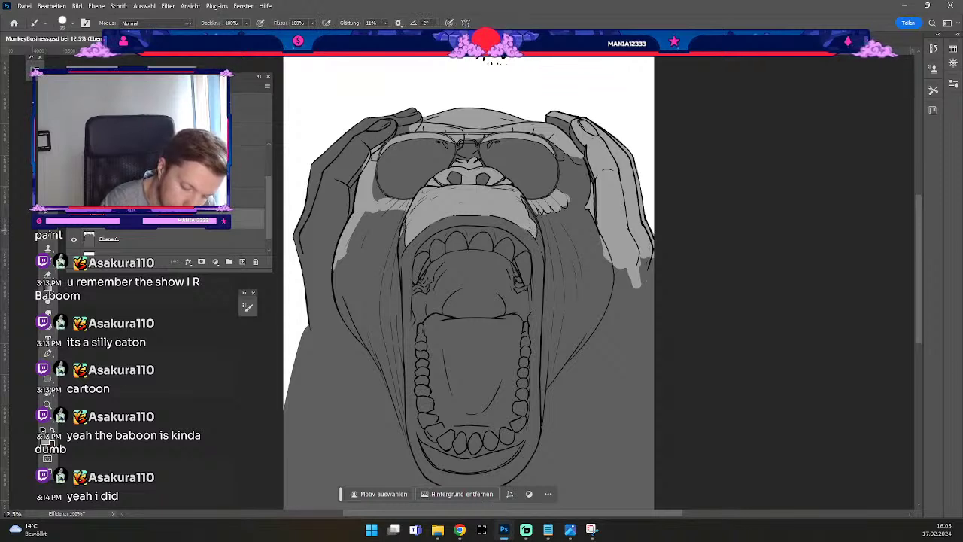
pyautogui.press('e')
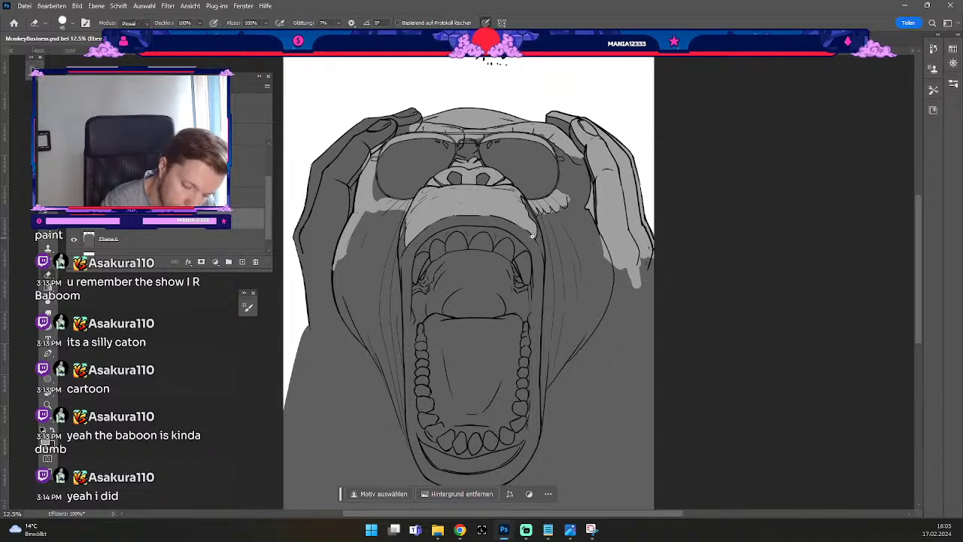
# Trim the light grey fill to the inked cheek tufts under the right-hand lens with a smaller eraser, repainting the outer tuft.
pyautogui.hotkey('ctrl', '+')
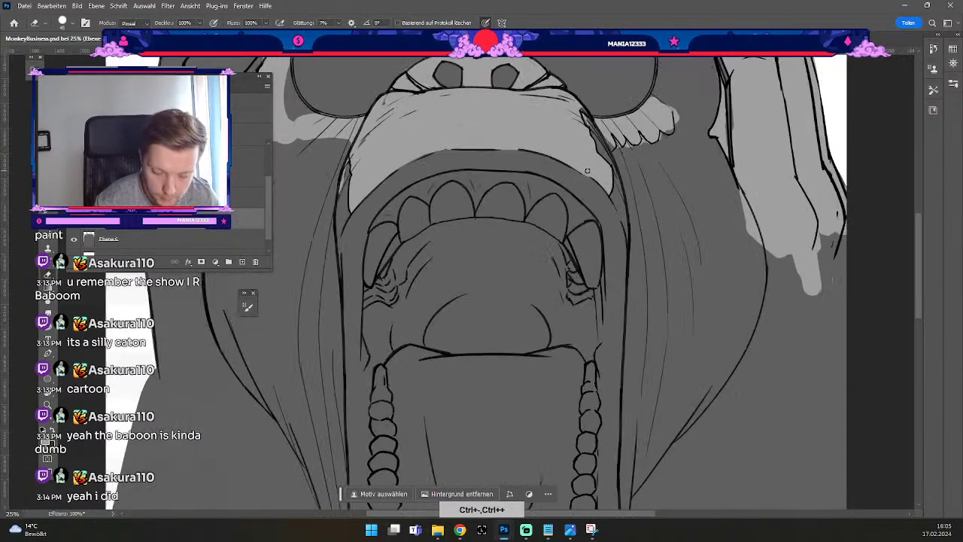
pyautogui.press('odiaeresis')
pyautogui.press('#')
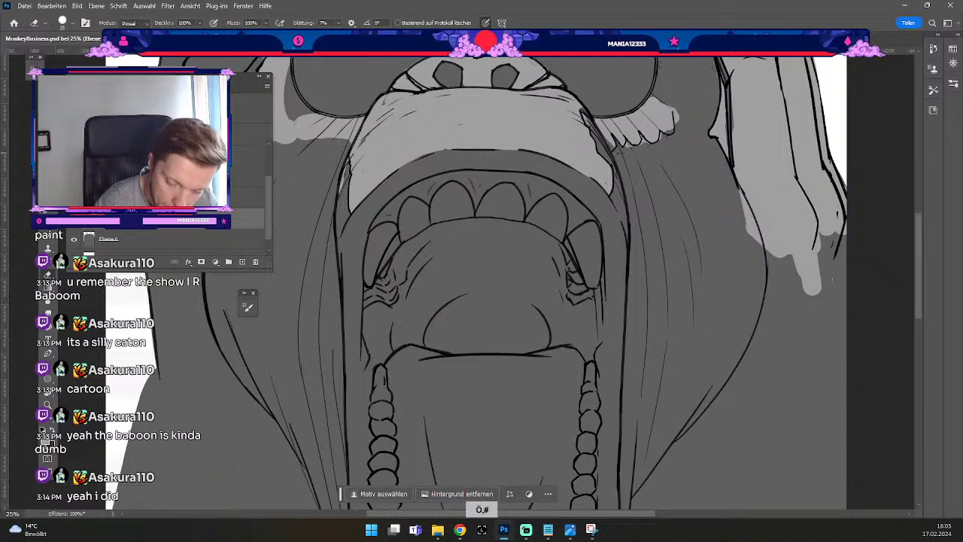
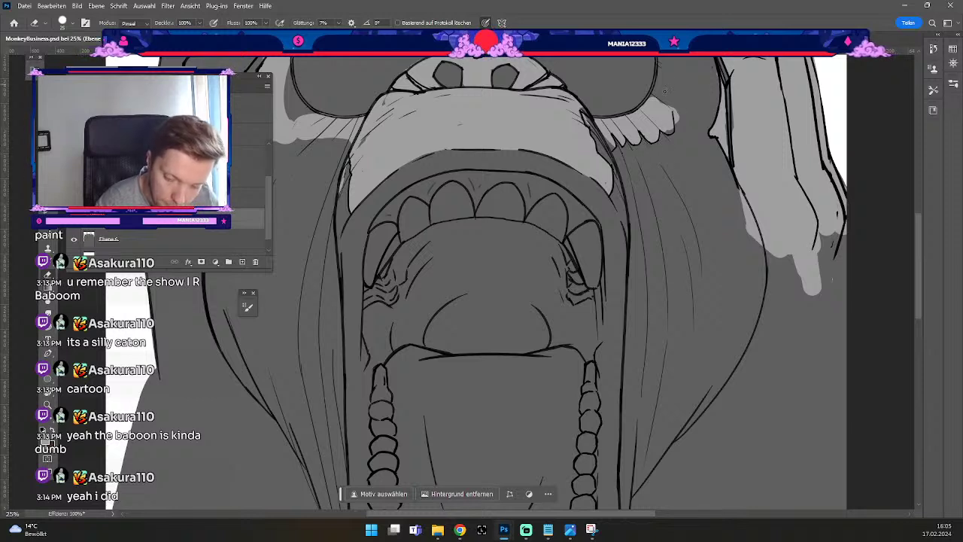
pyautogui.press('b')
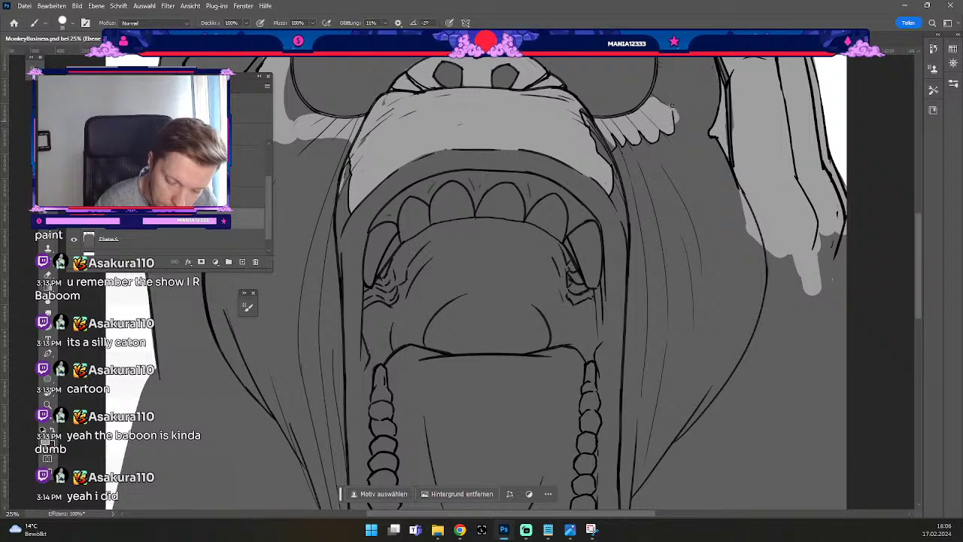
pyautogui.press('e')
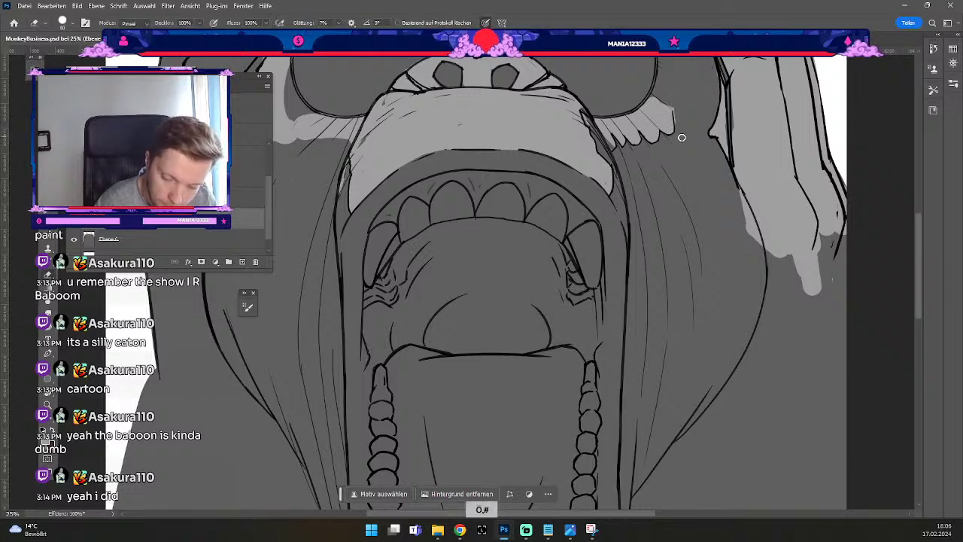
# Touch up the light grey fill along the muzzle's edges, painting gaps and erasing the spill over the lines.
pyautogui.press('space')
pyautogui.moveTo(475, 177); pyautogui.dragTo(610, 206)
pyautogui.press('b')
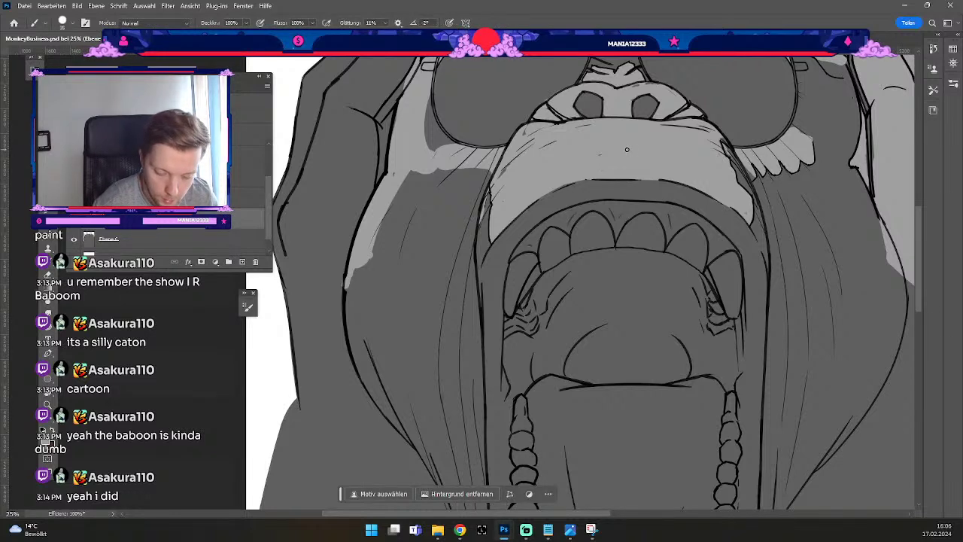
pyautogui.press('e')
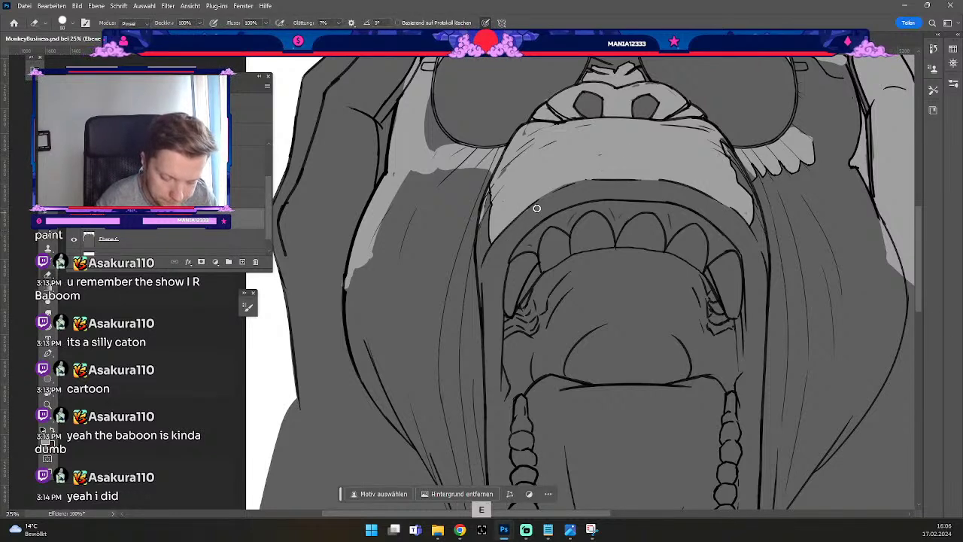
pyautogui.press('b')
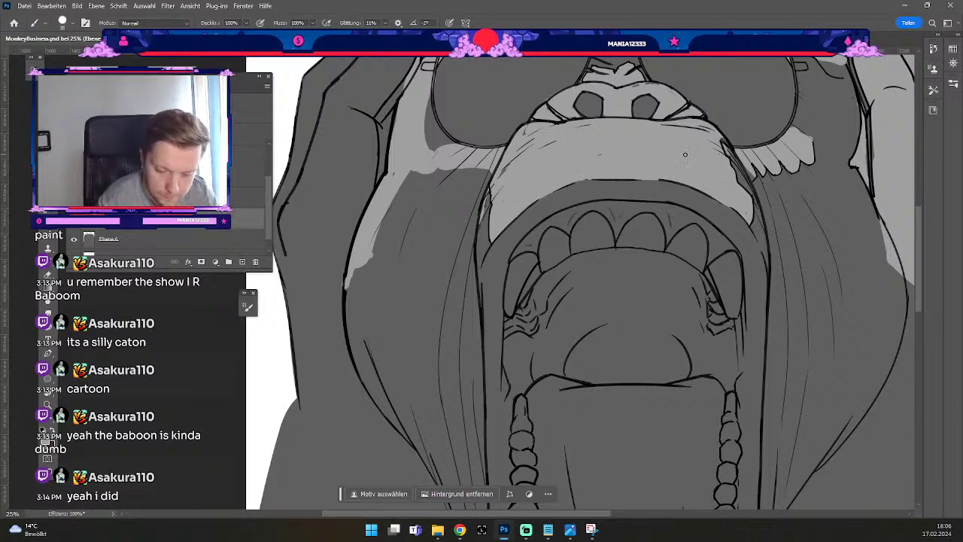
pyautogui.press('b')
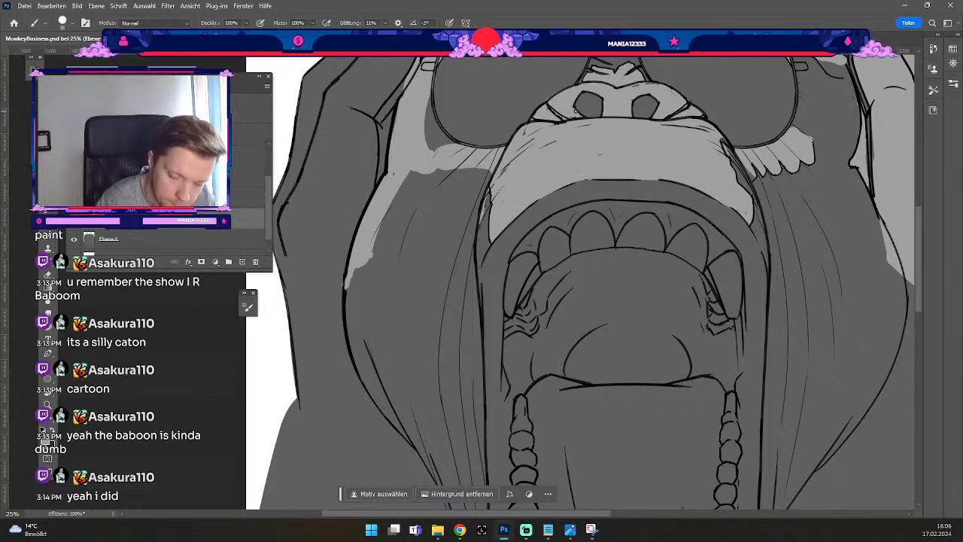
pyautogui.press('b')
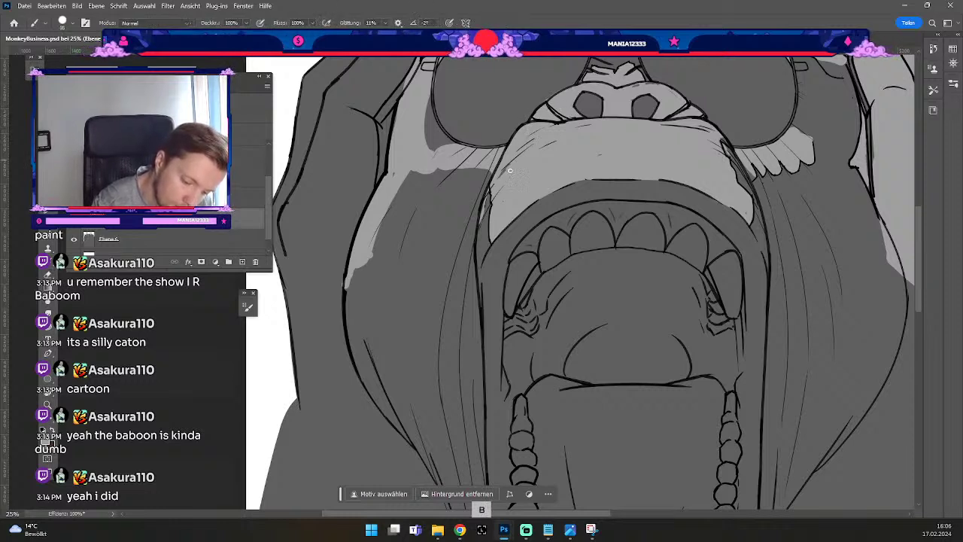
# Fit the light grey fill to the lines around the nostrils and nose bridge with a smaller eraser and the brush.
pyautogui.press('e')
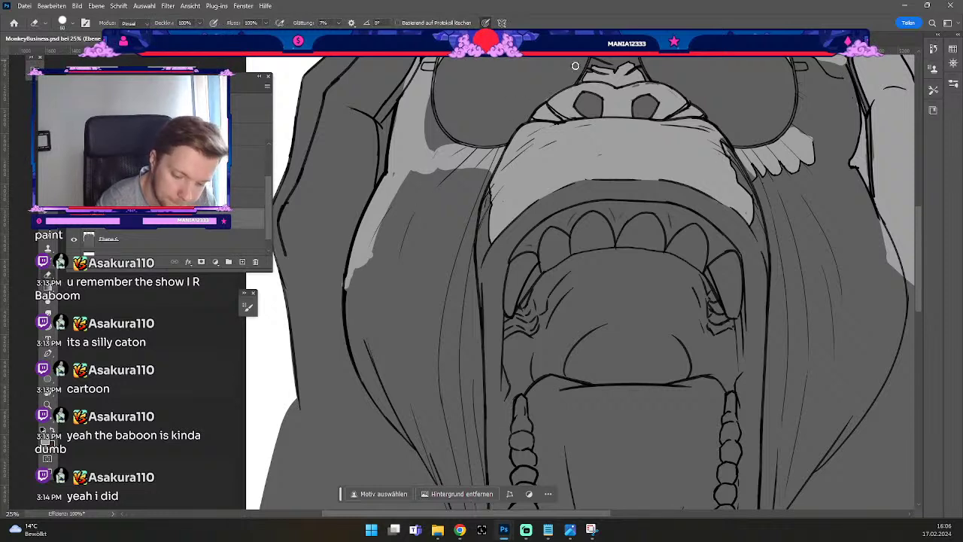
pyautogui.press('ö')
pyautogui.press('ö')
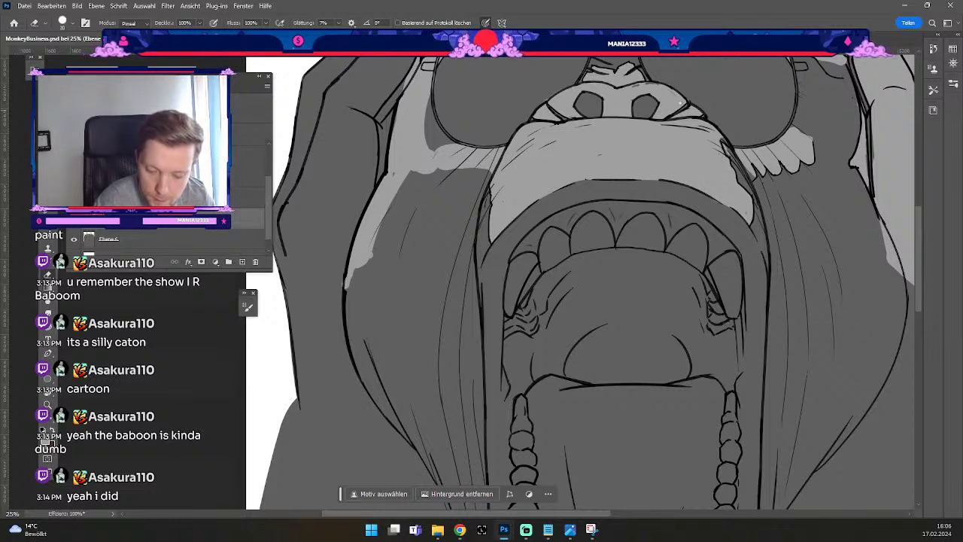
pyautogui.press('b')
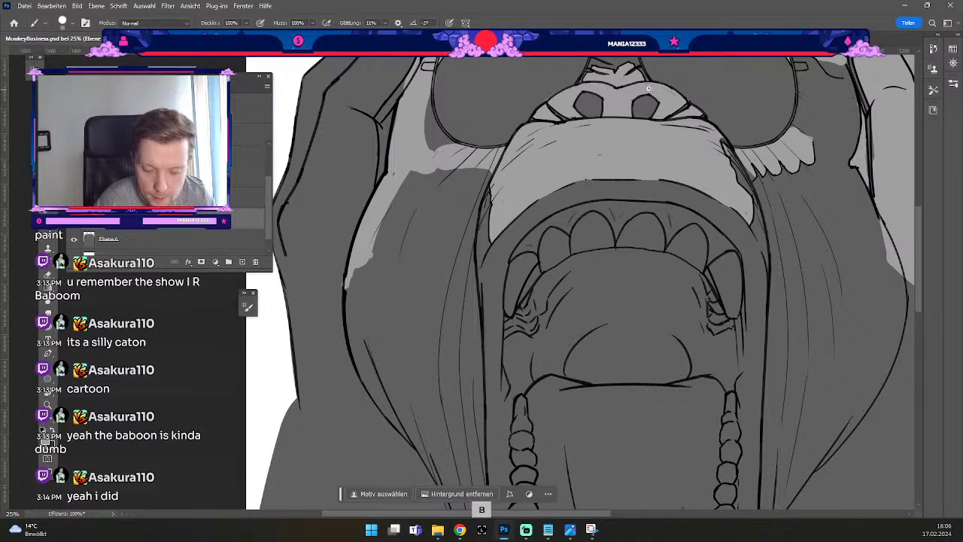
pyautogui.press('e')
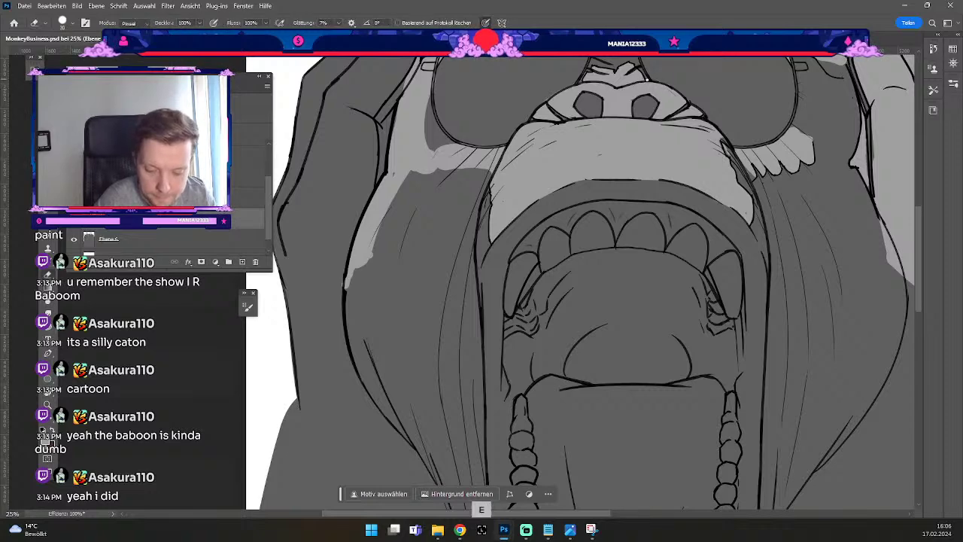
pyautogui.press('space')
pyautogui.moveTo(655, 90); pyautogui.dragTo(651, 210)
pyautogui.press('b')
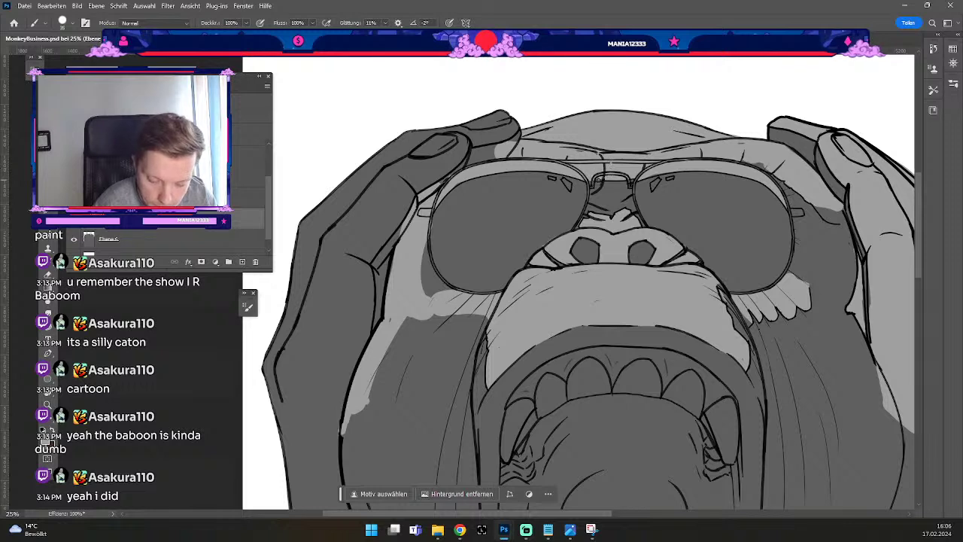
pyautogui.press('e')
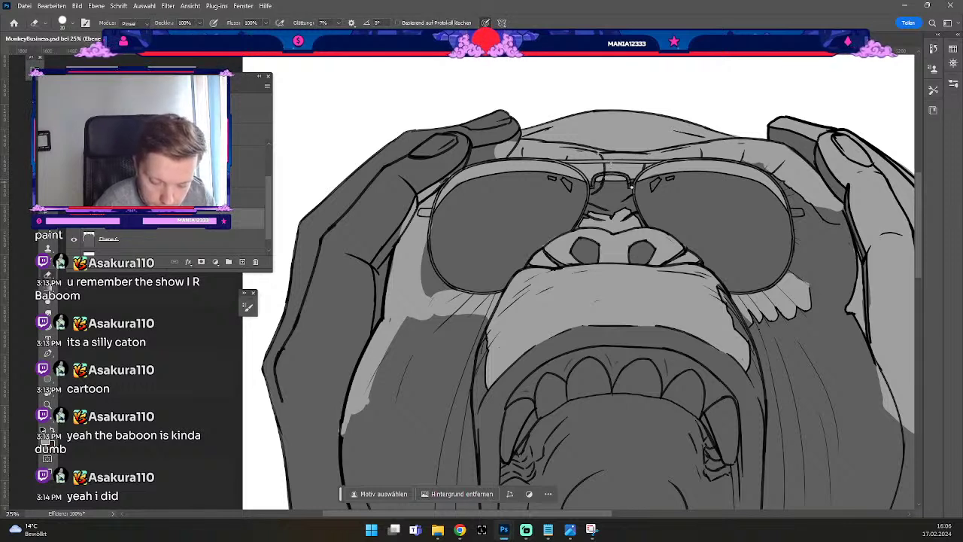
# Erase the light grey spill on the left fingertip with a larger eraser and extend the fill at the right temple.
pyautogui.press('#')
pyautogui.press('#')
pyautogui.press('#')
pyautogui.press('#')
pyautogui.press('#')
pyautogui.moveTo(500, 150)
pyautogui.mouseDown()
pyautogui.moveTo(515, 137)
pyautogui.moveTo(495, 157)
pyautogui.moveTo(509, 146)
pyautogui.mouseUp()
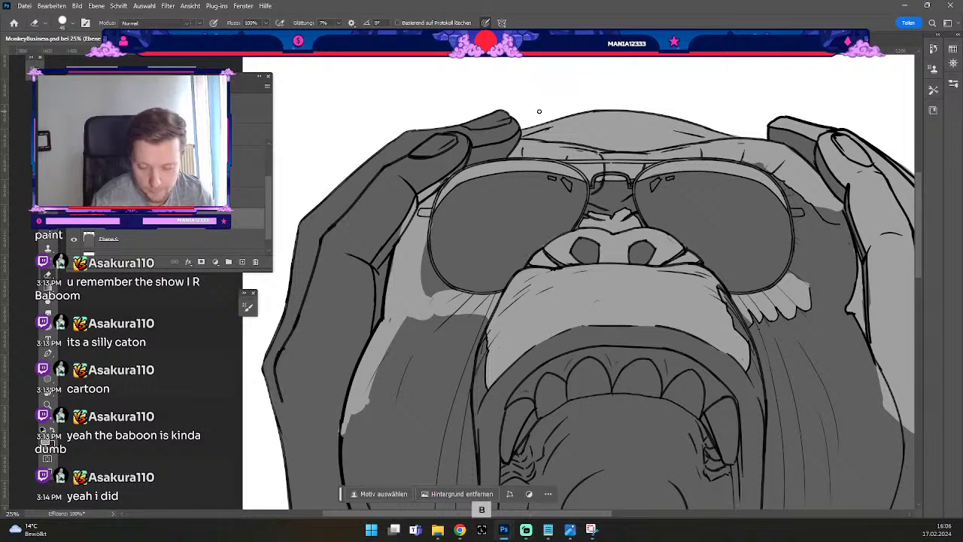
pyautogui.press('b')
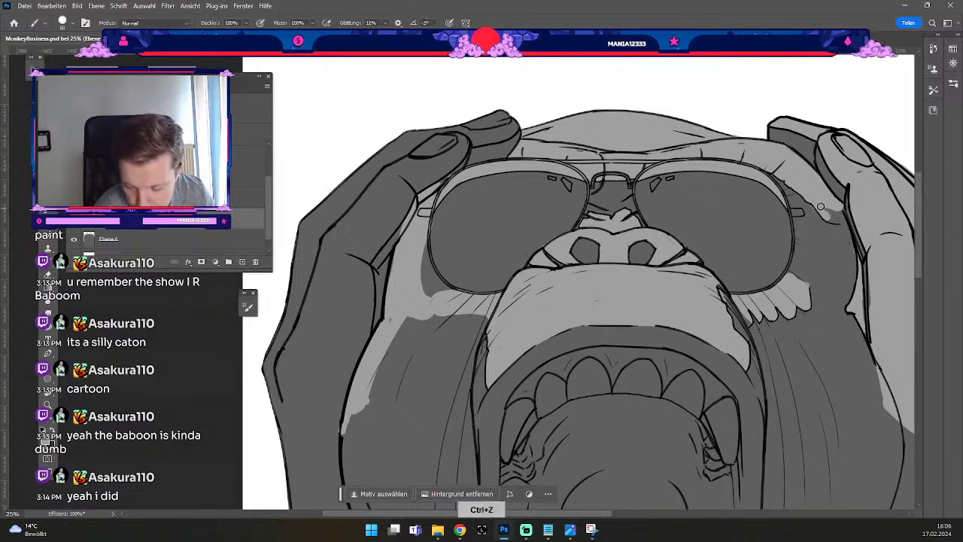
pyautogui.moveTo(836, 216); pyautogui.dragTo(851, 218)
# Paint the left upper teeth and canine light grey, enlarging the brush, and erase the spill around them.
pyautogui.hotkey('ctrl', '-')
pyautogui.hotkey('ctrl', '-')
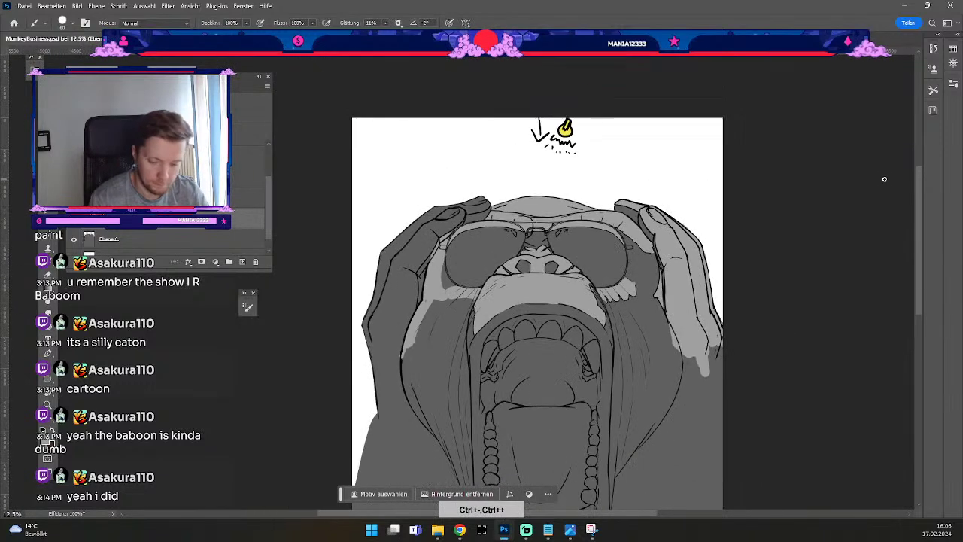
pyautogui.moveTo(618, 300); pyautogui.dragTo(584, 213)
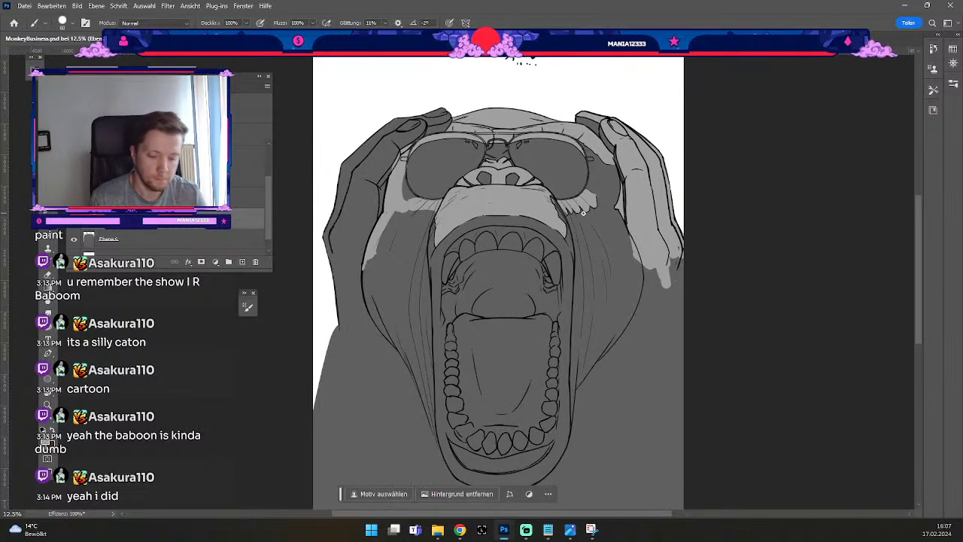
pyautogui.press('e')
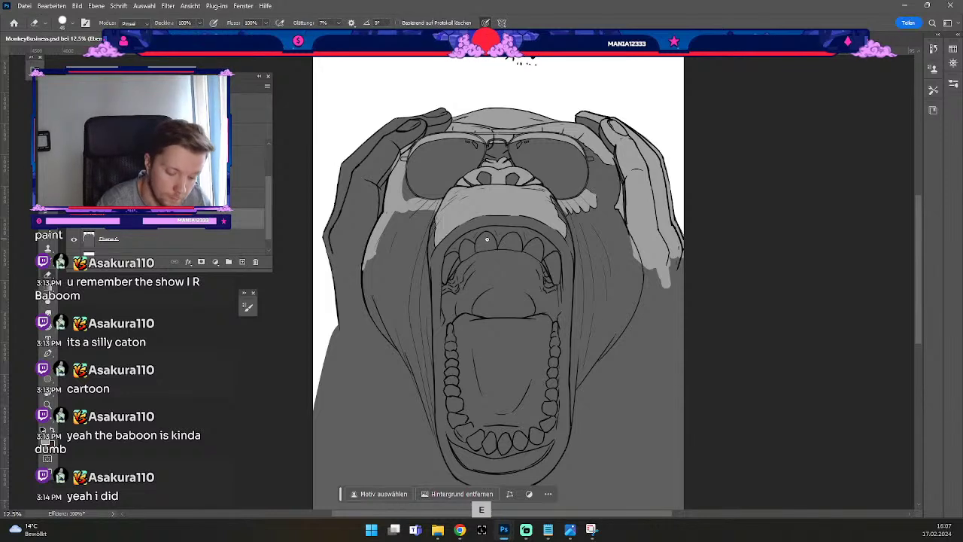
pyautogui.press('b')
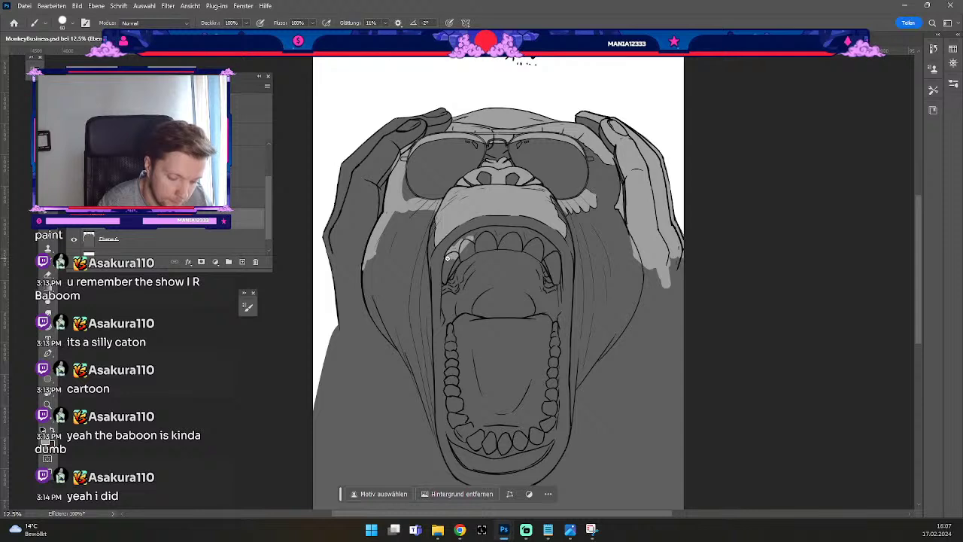
pyautogui.press(']')
pyautogui.press(']')
pyautogui.press(']')
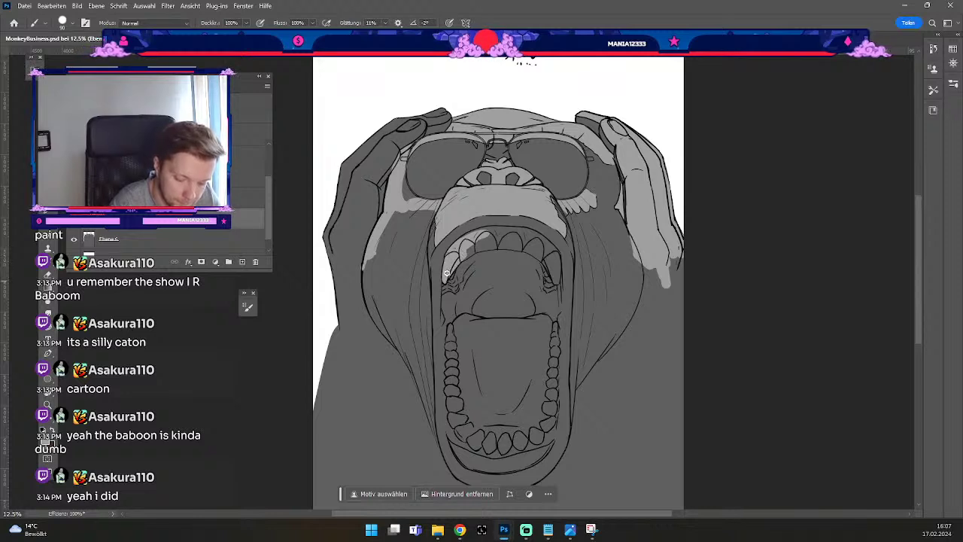
pyautogui.press('e')
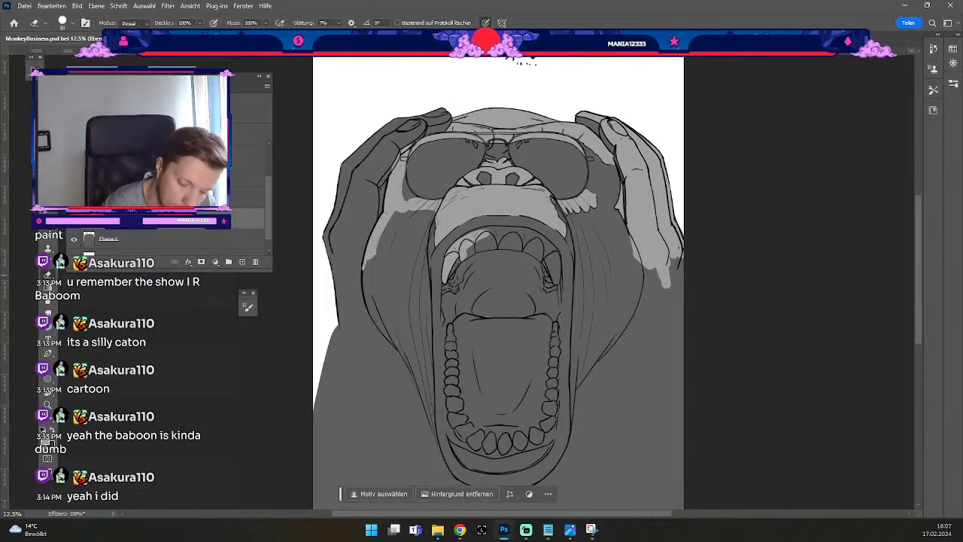
# Fill the remaining upper teeth across to the right canine with light grey using a larger brush, and trim the spill along the gums.
pyautogui.press('b')
pyautogui.press('ö')
pyautogui.press('#')
pyautogui.press('#')
pyautogui.press('#')
pyautogui.press('#')
pyautogui.press('#')
pyautogui.moveTo(471, 248)
pyautogui.mouseDown()
pyautogui.moveTo(478, 238)
pyautogui.moveTo(466, 240)
pyautogui.mouseUp()
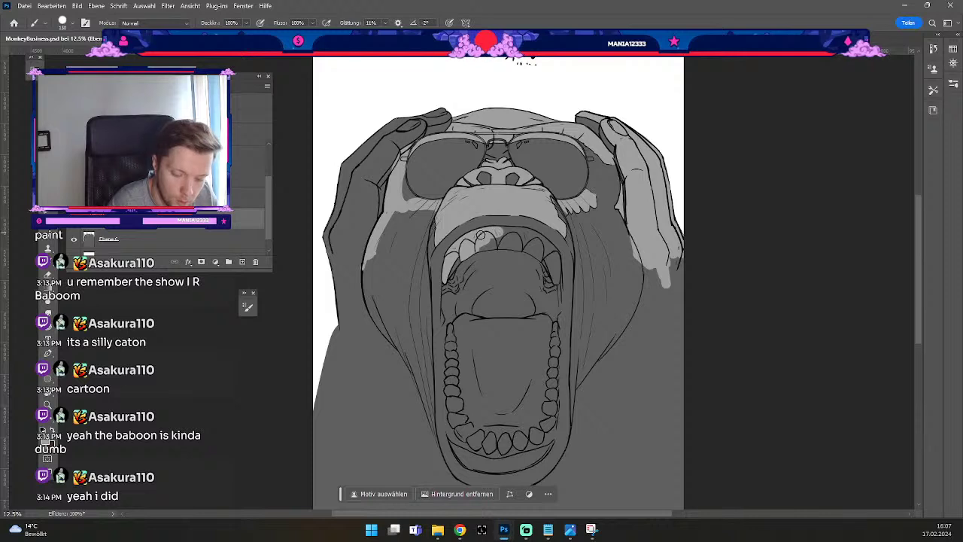
pyautogui.moveTo(488, 235)
pyautogui.mouseDown()
pyautogui.moveTo(526, 232)
pyautogui.moveTo(540, 245)
pyautogui.moveTo(526, 231)
pyautogui.moveTo(552, 268)
pyautogui.moveTo(552, 253)
pyautogui.moveTo(531, 234)
pyautogui.moveTo(545, 244)
pyautogui.moveTo(560, 259)
pyautogui.moveTo(557, 285)
pyautogui.mouseUp()
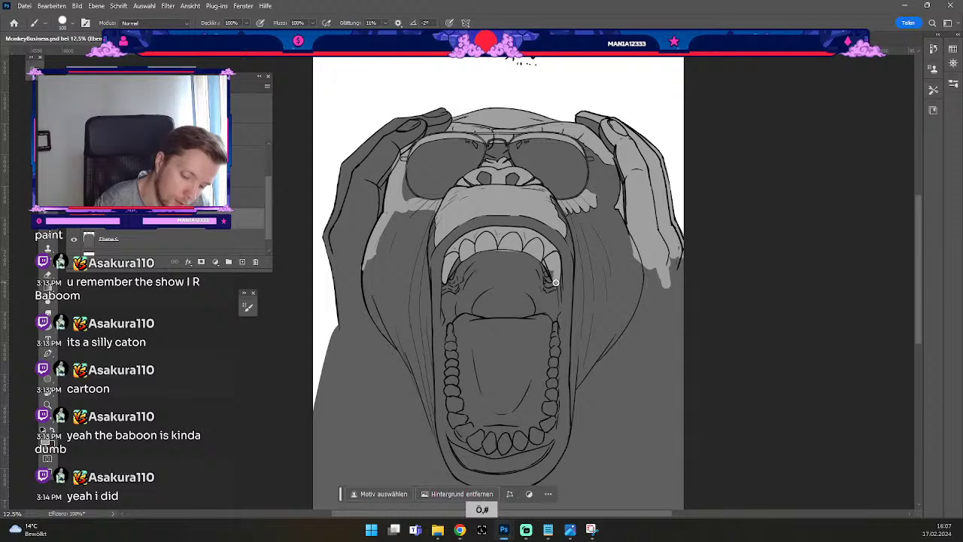
pyautogui.press('e')
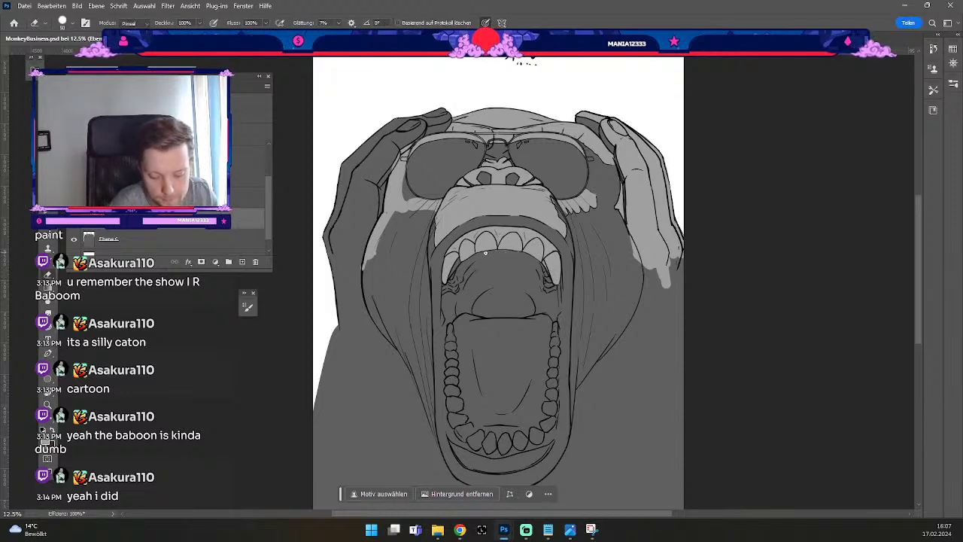
pyautogui.press('e')
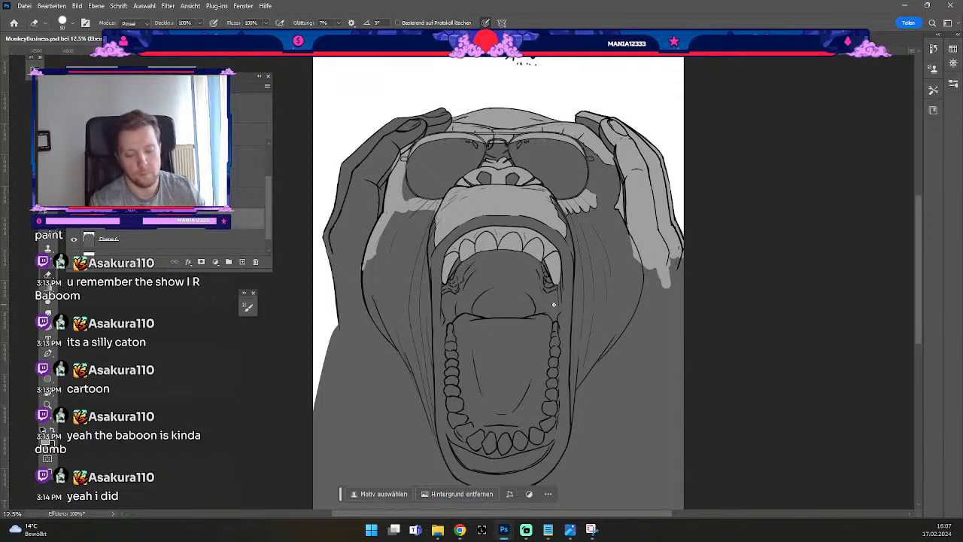
# Undo the stray stroke, paint the two lower-left front teeth light grey and erase the spill at their edges.
pyautogui.press('b')
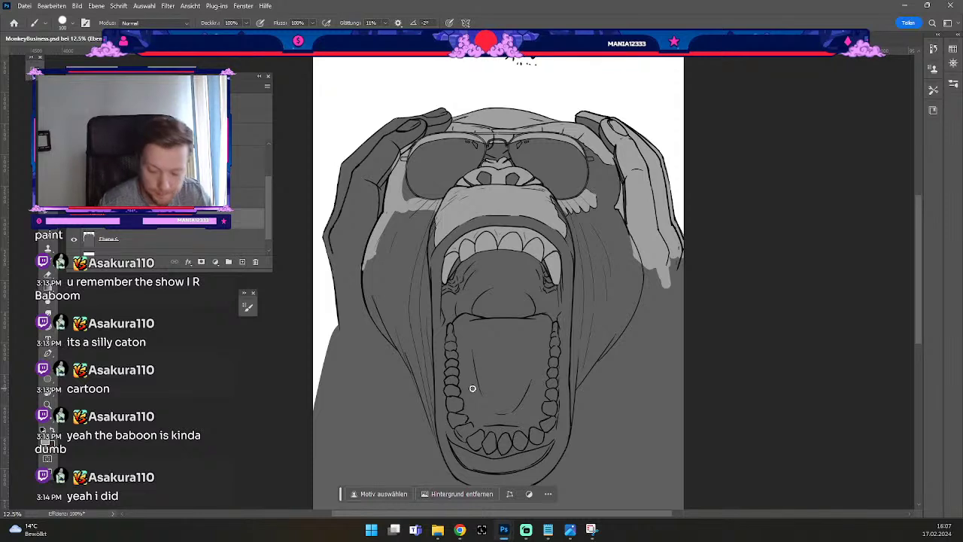
pyautogui.hotkey('ctrl', 'z')
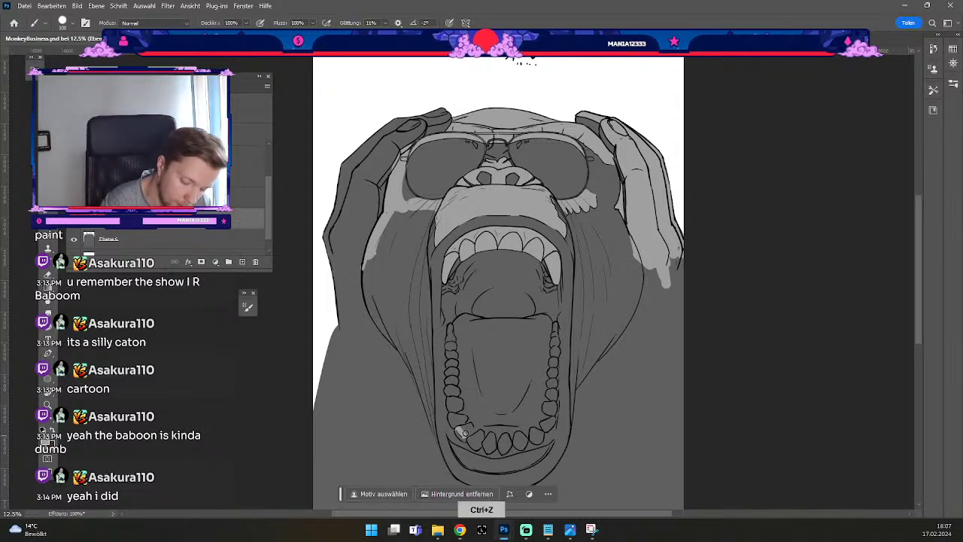
pyautogui.moveTo(467, 438); pyautogui.dragTo(467, 429)
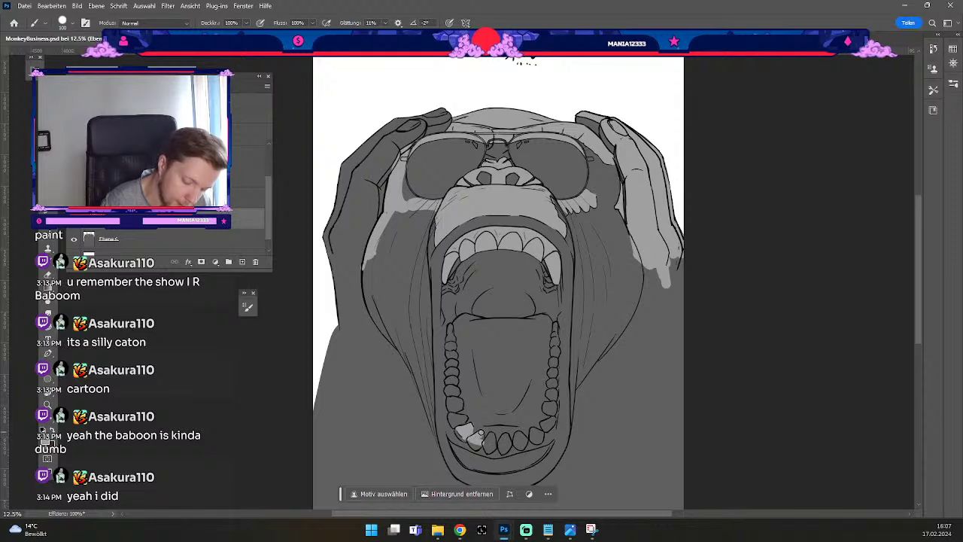
pyautogui.press('e')
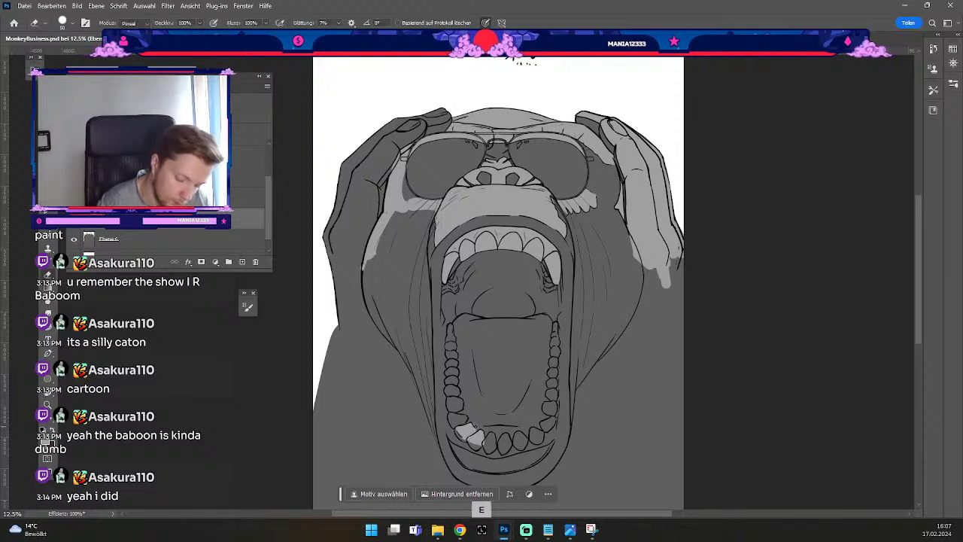
pyautogui.press('b')
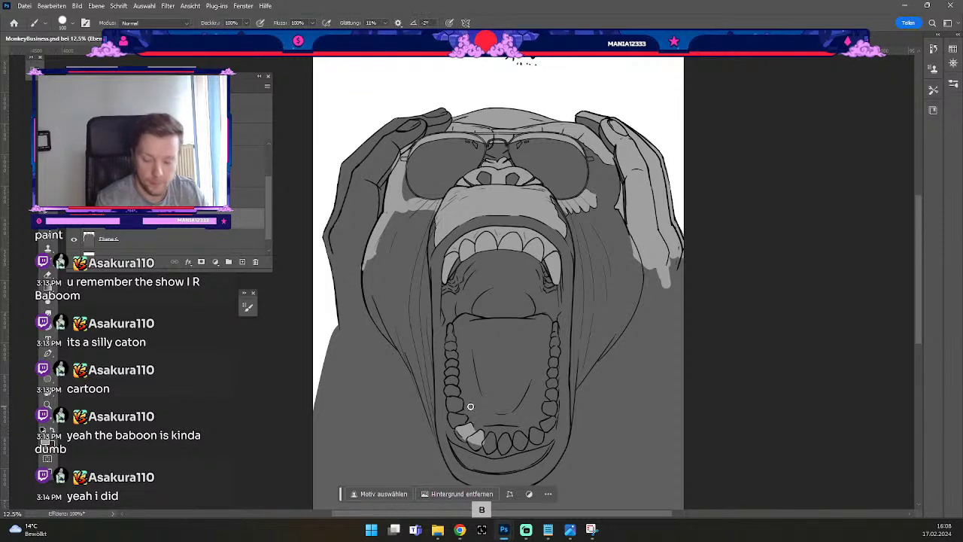
# Fill the tongue and the lower front teeth with light grey using a much larger brush.
pyautogui.press('odiaeresis')
pyautogui.press('#')
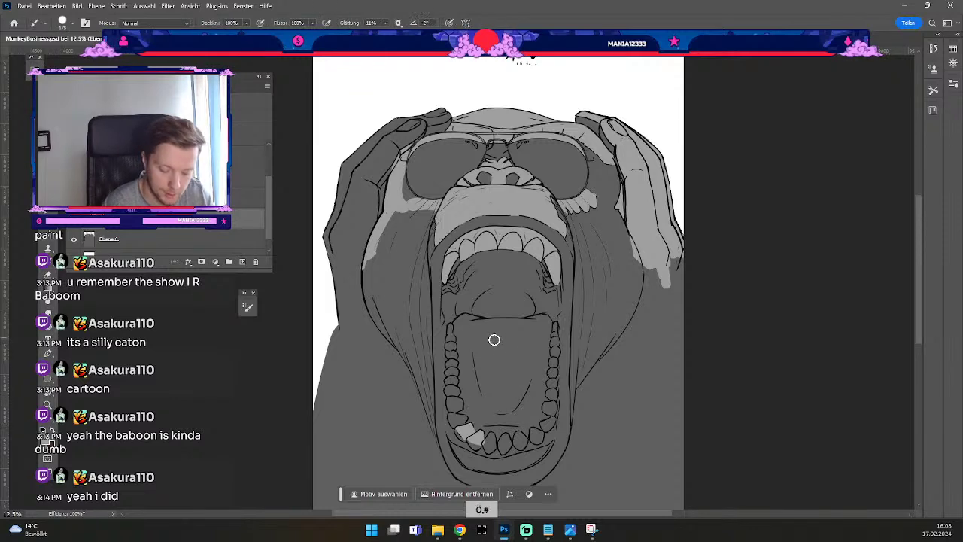
pyautogui.press('#')
pyautogui.press('#')
pyautogui.press('#')
pyautogui.press('#')
pyautogui.press('#')
pyautogui.press('#')
pyautogui.moveTo(489, 397)
pyautogui.mouseDown()
pyautogui.moveTo(487, 422)
pyautogui.moveTo(476, 344)
pyautogui.moveTo(492, 354)
pyautogui.moveTo(498, 336)
pyautogui.moveTo(506, 383)
pyautogui.moveTo(492, 429)
pyautogui.moveTo(526, 419)
pyautogui.mouseUp()
pyautogui.press('odiaeresis')
pyautogui.press('odiaeresis')
pyautogui.press('odiaeresis')
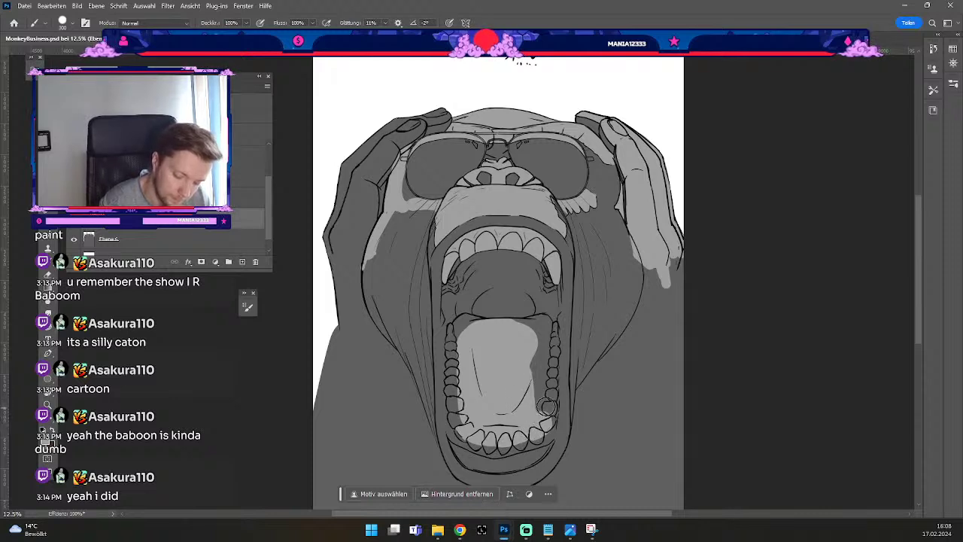
pyautogui.moveTo(545, 378); pyautogui.dragTo(537, 313)
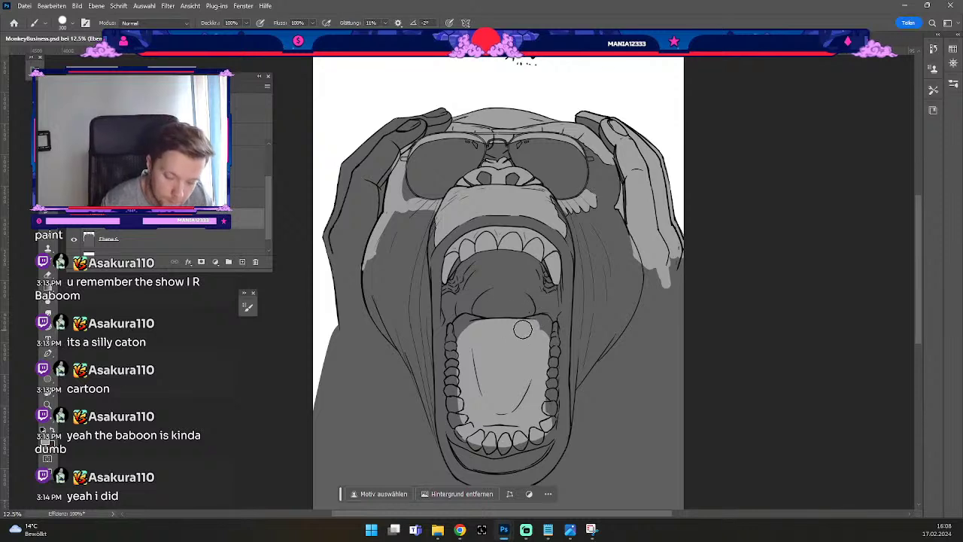
# Fill the right row of lower teeth and the tongue's upper corners with light grey using a smaller brush, erasing the spill.
pyautogui.press('odiaeresis')
pyautogui.press('#')
pyautogui.moveTo(528, 327)
pyautogui.mouseDown()
pyautogui.moveTo(548, 348)
pyautogui.moveTo(551, 325)
pyautogui.moveTo(558, 349)
pyautogui.moveTo(547, 409)
pyautogui.moveTo(558, 373)
pyautogui.mouseUp()
pyautogui.press('odiaeresis')
pyautogui.press('odiaeresis')
pyautogui.press('odiaeresis')
pyautogui.press('odiaeresis')
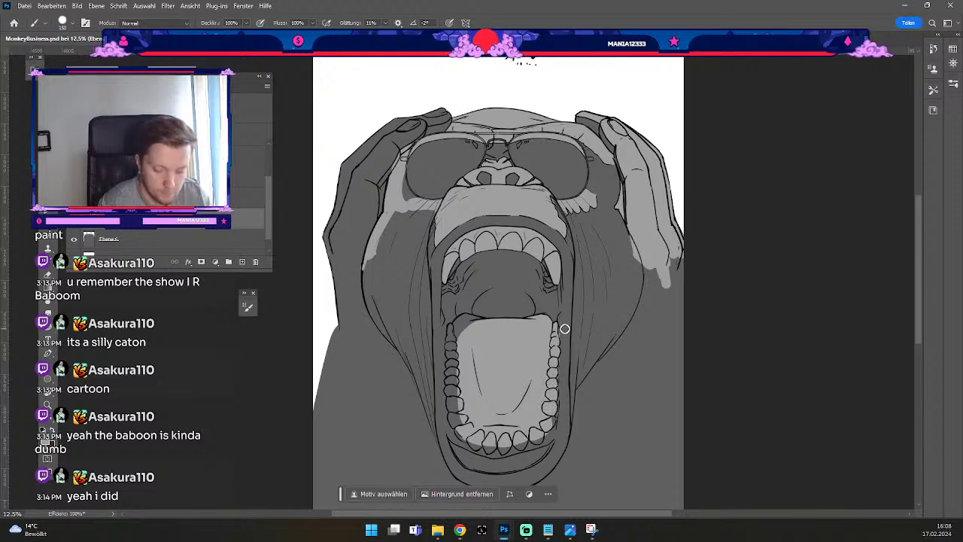
pyautogui.press('e')
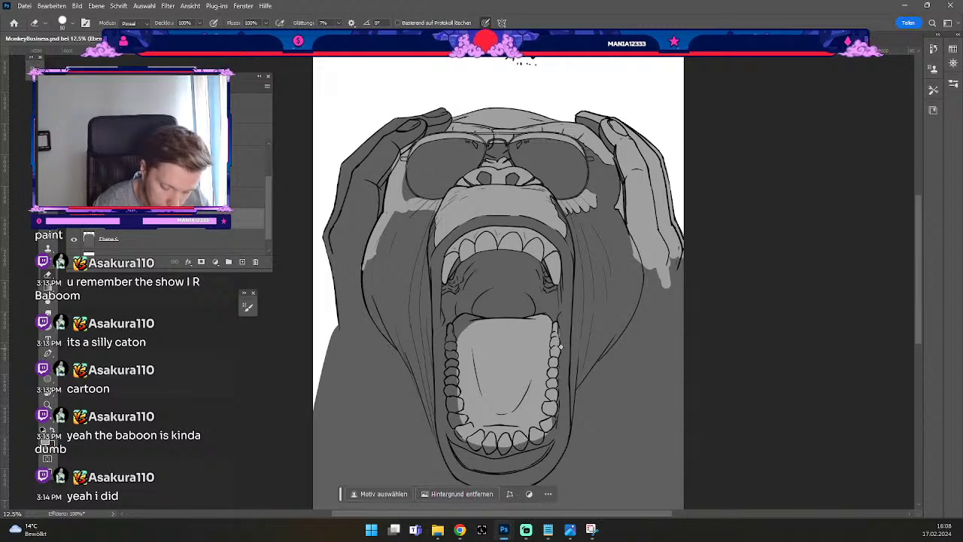
pyautogui.press('b')
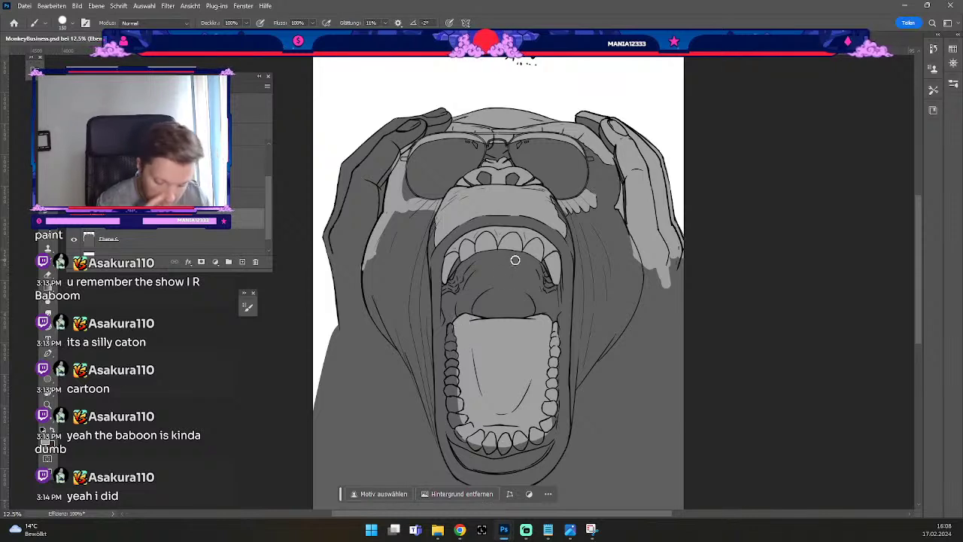
pyautogui.press('e')
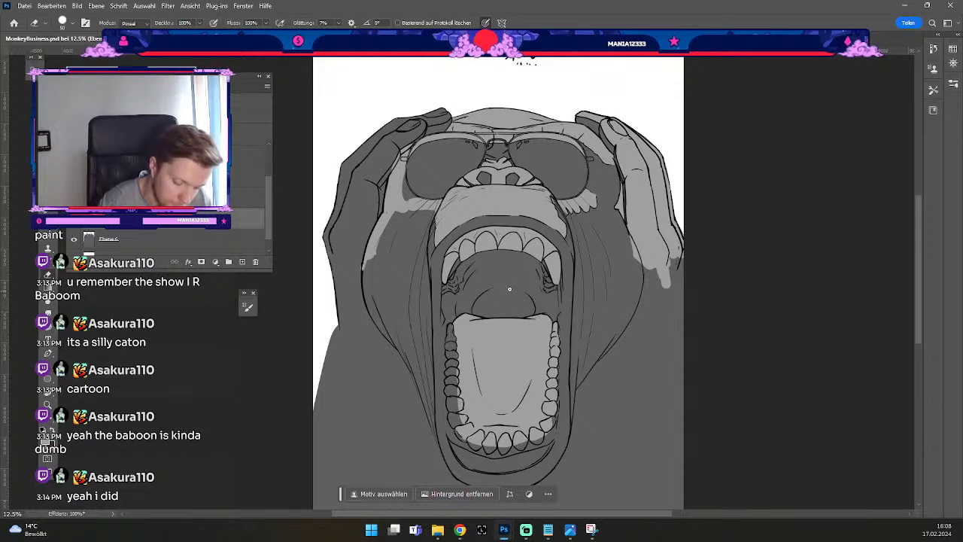
# Undo the last erasing at the lower teeth and paint the molar at the lower-left corner of the jaw light grey.
pyautogui.press('e')
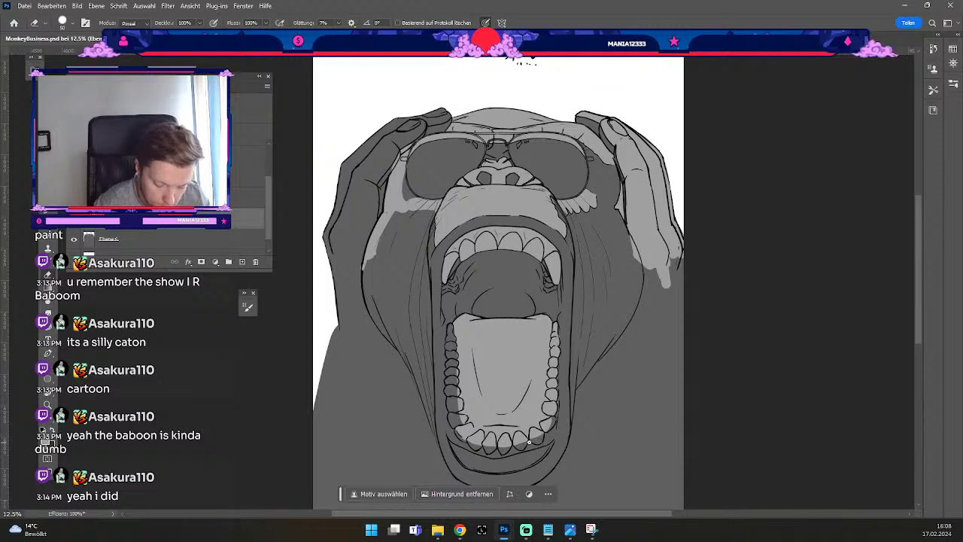
pyautogui.hotkey('ctrl', 'z')
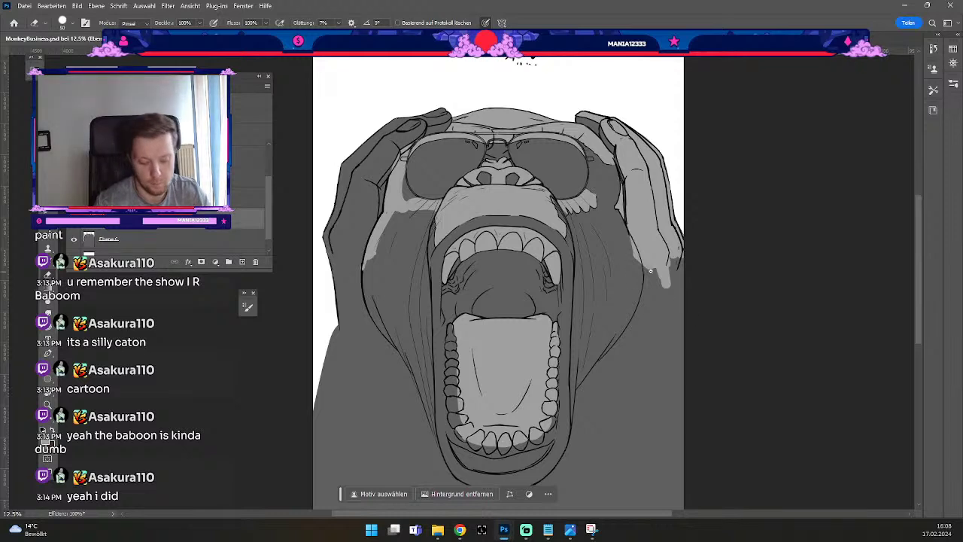
pyautogui.press('b')
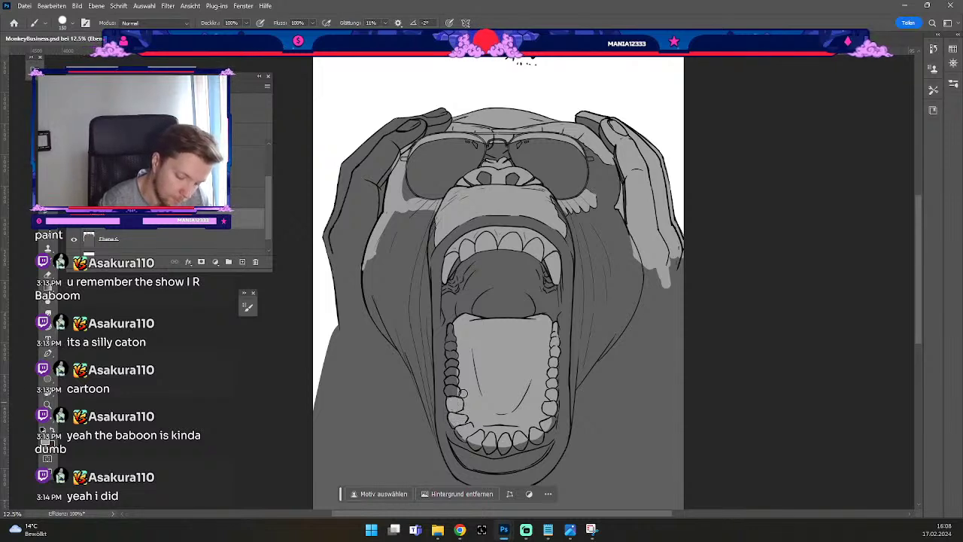
# Erase the light grey fill from the tongue's upper-left corner with an enlarged eraser, then reduce its size to 100.
pyautogui.press('e')
pyautogui.press('odiaeresis')
pyautogui.press('#')
pyautogui.moveTo(478, 336)
pyautogui.mouseDown()
pyautogui.moveTo(458, 343)
pyautogui.moveTo(473, 324)
pyautogui.moveTo(457, 347)
pyautogui.mouseUp()
pyautogui.press('odiaeresis')
pyautogui.press('odiaeresis')
pyautogui.press('odiaeresis')
pyautogui.press('odiaeresis')
pyautogui.press('odiaeresis')
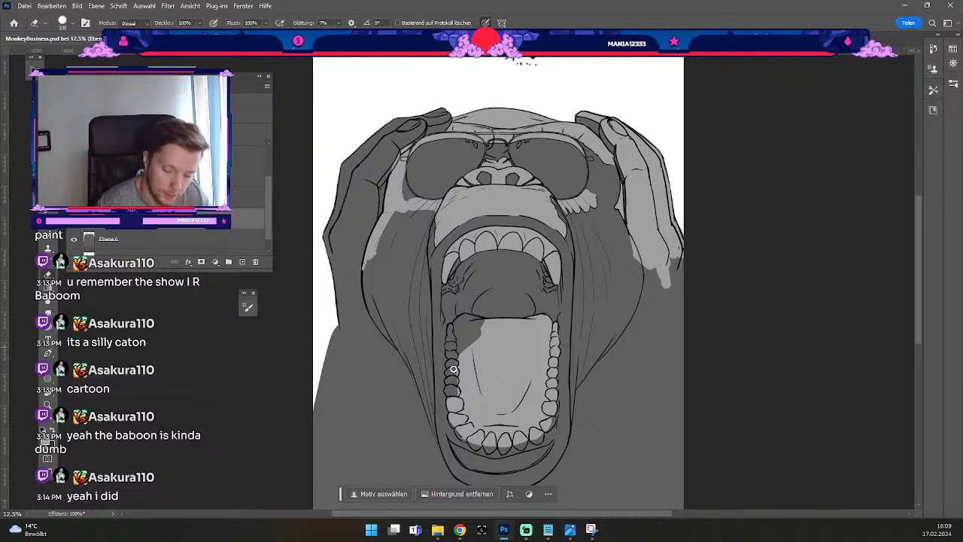
# Erase the light grey across the back of the tongue with a size 300 eraser, leaving a rounded light area in front.
pyautogui.press('#')
pyautogui.press('#')
pyautogui.press('#')
pyautogui.press('#')
pyautogui.press('#')
pyautogui.press('#')
pyautogui.moveTo(450, 354)
pyautogui.mouseDown()
pyautogui.moveTo(514, 325)
pyautogui.moveTo(462, 345)
pyautogui.moveTo(485, 326)
pyautogui.moveTo(491, 337)
pyautogui.moveTo(445, 357)
pyautogui.moveTo(531, 331)
pyautogui.mouseUp()
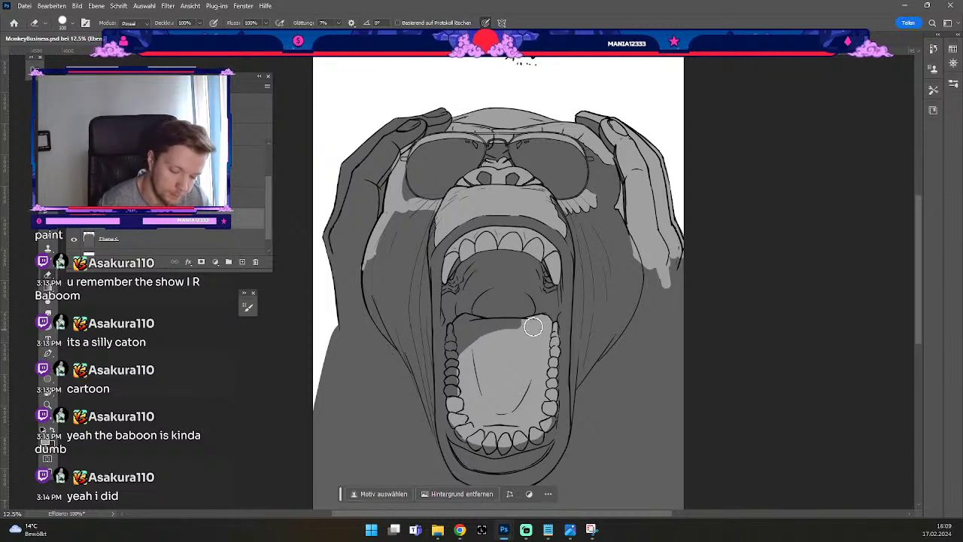
pyautogui.moveTo(458, 348)
pyautogui.mouseDown()
pyautogui.moveTo(514, 326)
pyautogui.moveTo(500, 337)
pyautogui.moveTo(485, 326)
pyautogui.moveTo(554, 350)
pyautogui.mouseUp()
pyautogui.moveTo(472, 334)
pyautogui.mouseDown()
pyautogui.moveTo(513, 326)
pyautogui.moveTo(566, 378)
pyautogui.mouseUp()
pyautogui.moveTo(527, 342); pyautogui.dragTo(555, 363)
pyautogui.moveTo(496, 326)
pyautogui.mouseDown()
pyautogui.moveTo(558, 365)
pyautogui.moveTo(535, 325)
pyautogui.moveTo(545, 324)
pyautogui.moveTo(557, 348)
pyautogui.moveTo(543, 345)
pyautogui.moveTo(557, 358)
pyautogui.mouseUp()
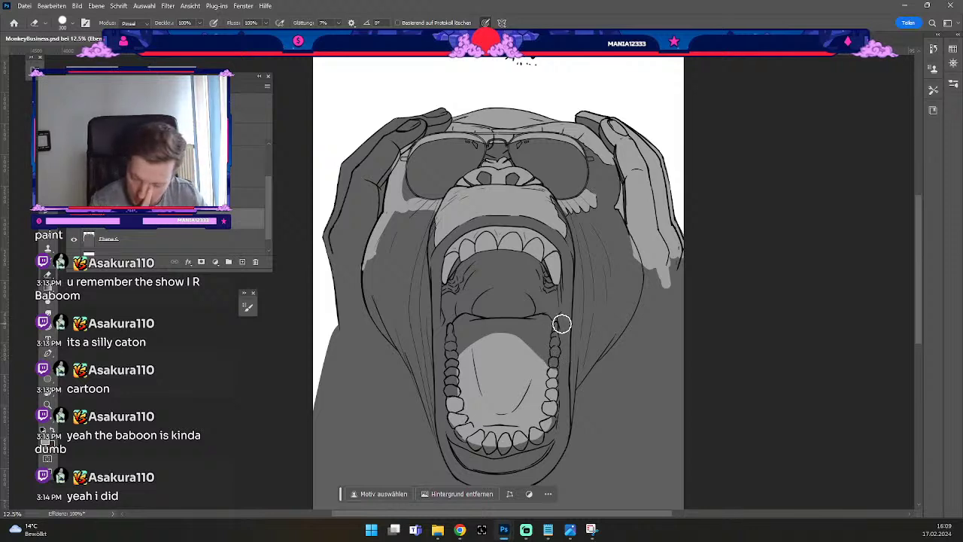
# Erase the fill from the rearmost right lower teeth at eraser size 100, and paint the middle left lower teeth light grey.
pyautogui.press('odiaeresis')
pyautogui.press('#')
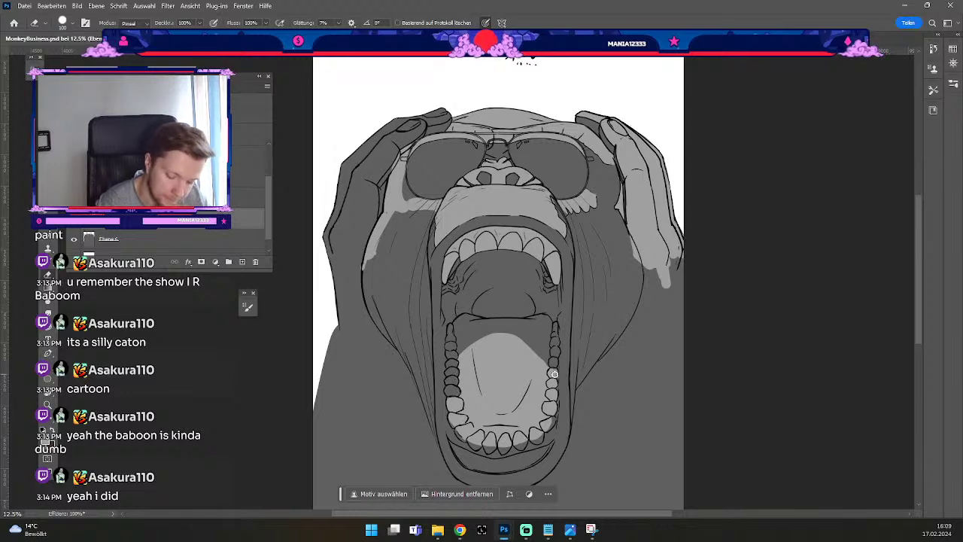
pyautogui.press('odiaeresis')
pyautogui.press('#')
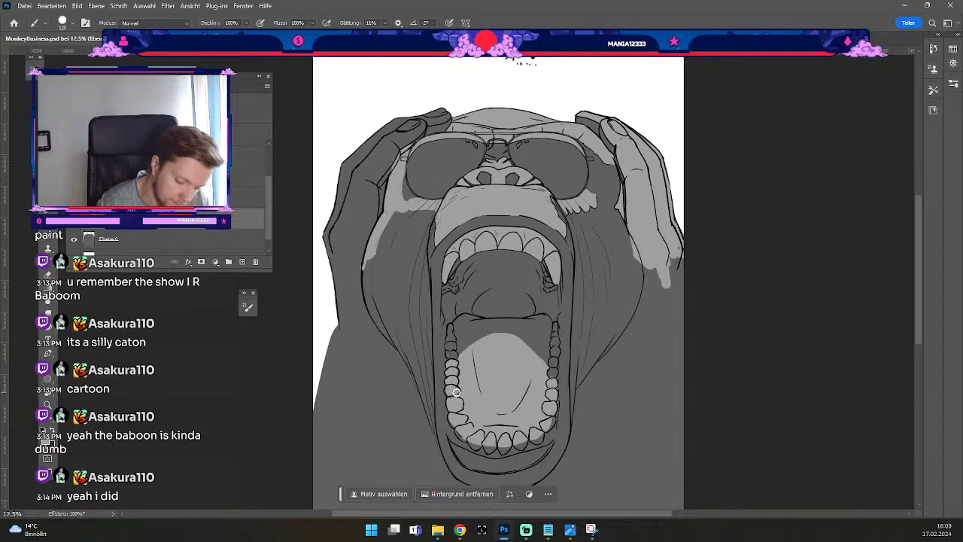
# Paint light grey strokes along the lower lip below the front teeth with a resized brush.
pyautogui.moveTo(528, 334); pyautogui.dragTo(534, 303)
pyautogui.press('b')
pyautogui.press('ö')
pyautogui.press('ö')
pyautogui.press('ö')
pyautogui.press('ö')
pyautogui.press('ö')
pyautogui.moveTo(457, 414); pyautogui.dragTo(487, 430)
pyautogui.press('#')
pyautogui.press('#')
pyautogui.press('#')
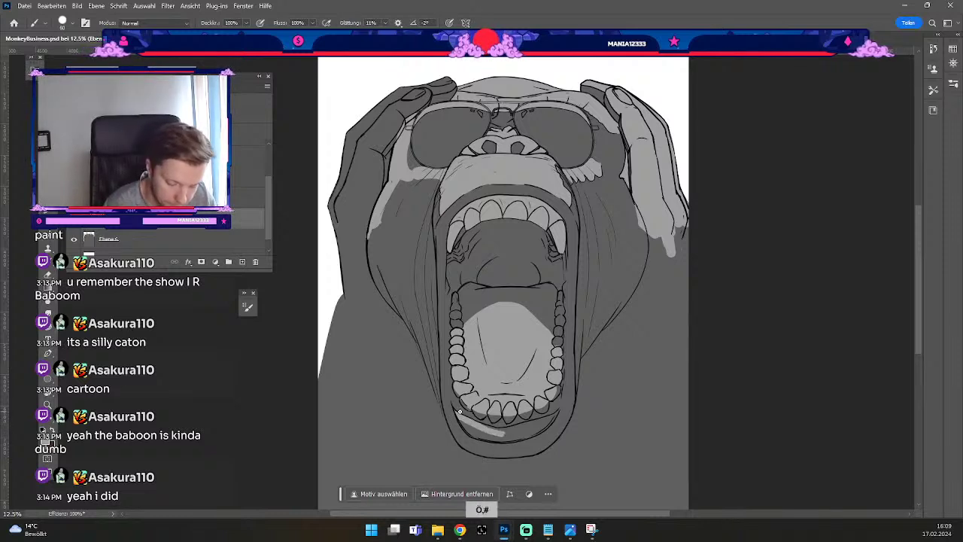
pyautogui.moveTo(460, 419)
pyautogui.mouseDown()
pyautogui.moveTo(508, 441)
pyautogui.moveTo(475, 432)
pyautogui.moveTo(533, 430)
pyautogui.moveTo(504, 431)
pyautogui.moveTo(536, 428)
pyautogui.moveTo(552, 409)
pyautogui.moveTo(511, 423)
pyautogui.moveTo(507, 436)
pyautogui.moveTo(539, 432)
pyautogui.mouseUp()
# Fill the lower lip band out to its corners with a finer brush and erase the spill along its outline.
pyautogui.press('odiaeresis')
pyautogui.press('odiaeresis')
pyautogui.press('odiaeresis')
pyautogui.press('odiaeresis')
pyautogui.press('odiaeresis')
pyautogui.press('odiaeresis')
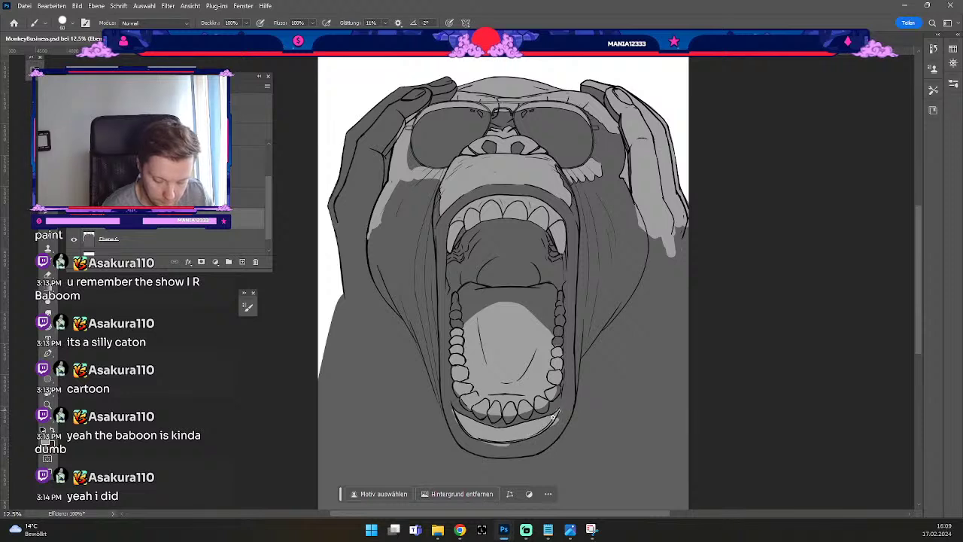
pyautogui.press('e')
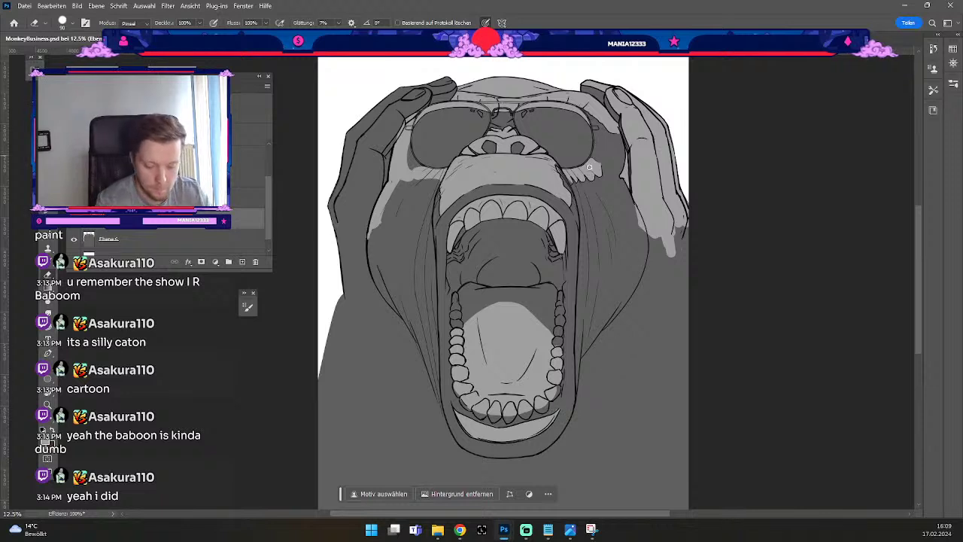
pyautogui.press('b')
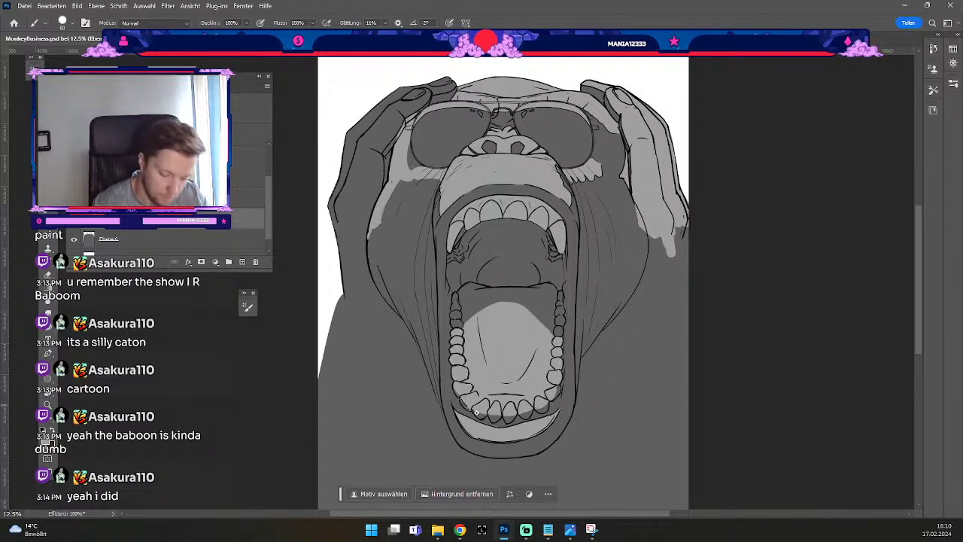
pyautogui.press('e')
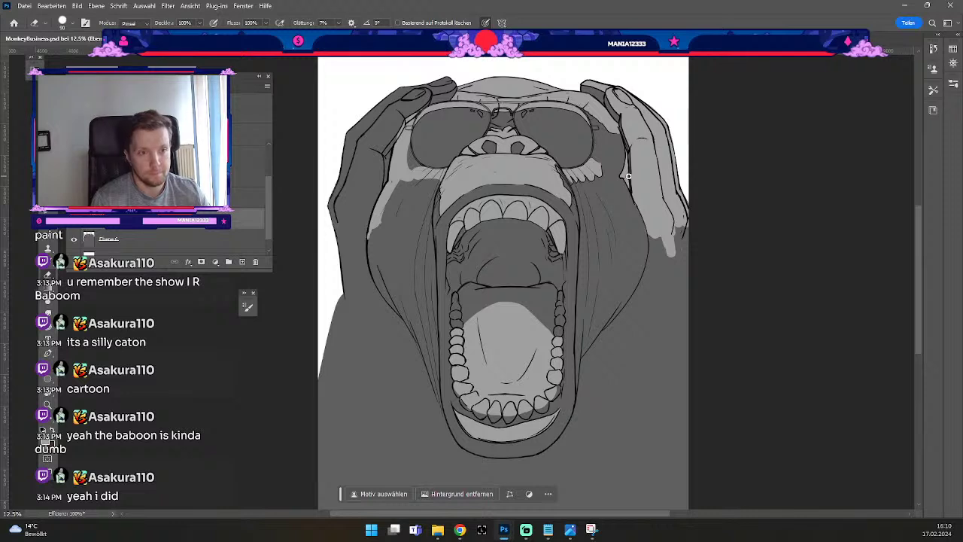
# Paint a light grey patch on the right cheek beside the hand, and extend the left cheek's patch diagonally along its contour.
pyautogui.press('odiaeresis')
pyautogui.press('#')
pyautogui.press('#')
pyautogui.press('#')
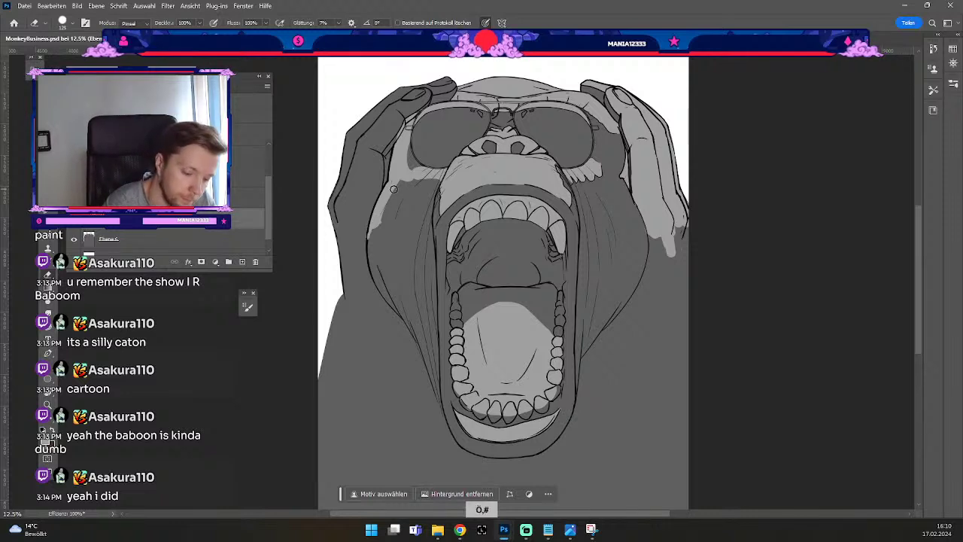
pyautogui.press('b')
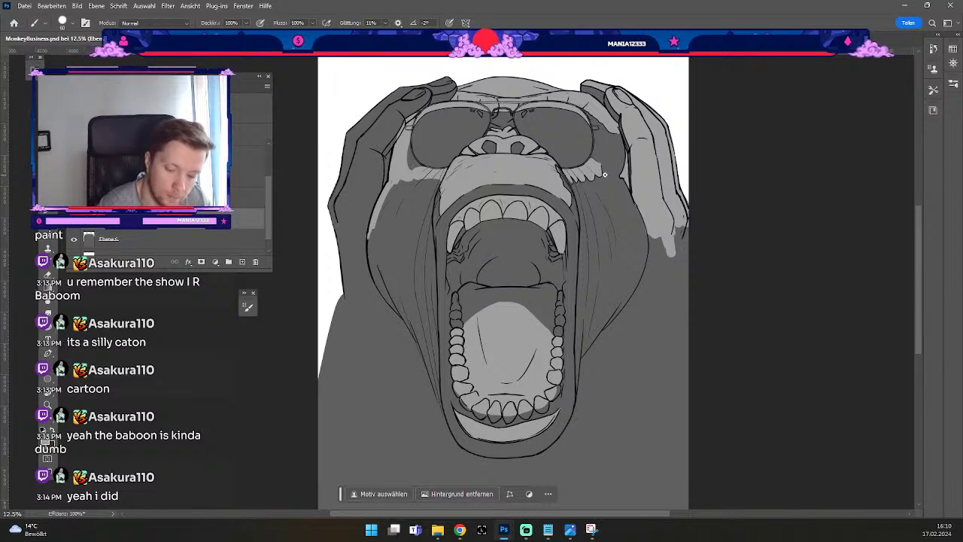
pyautogui.press('odiaeresis')
pyautogui.press('#')
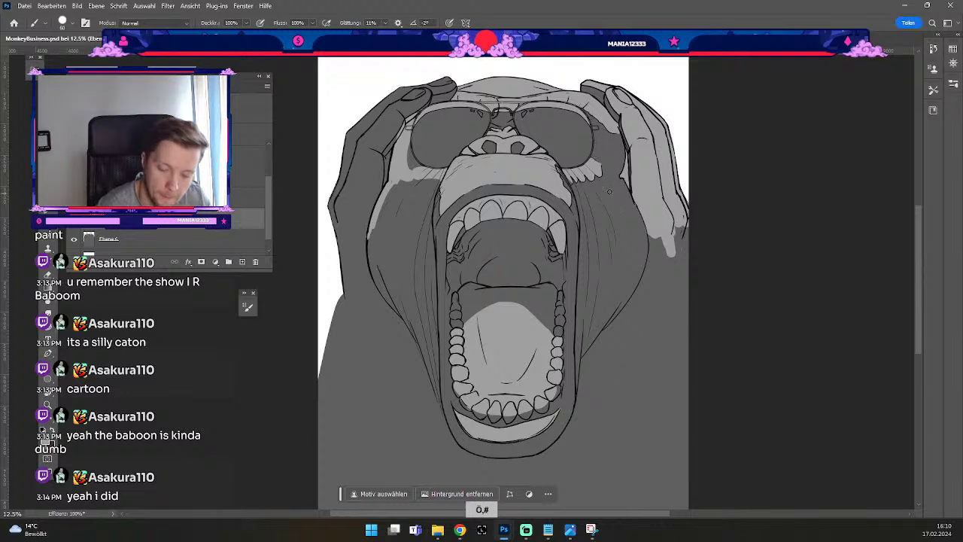
pyautogui.moveTo(622, 198)
pyautogui.mouseDown()
pyautogui.moveTo(613, 193)
pyautogui.moveTo(626, 179)
pyautogui.moveTo(627, 192)
pyautogui.mouseUp()
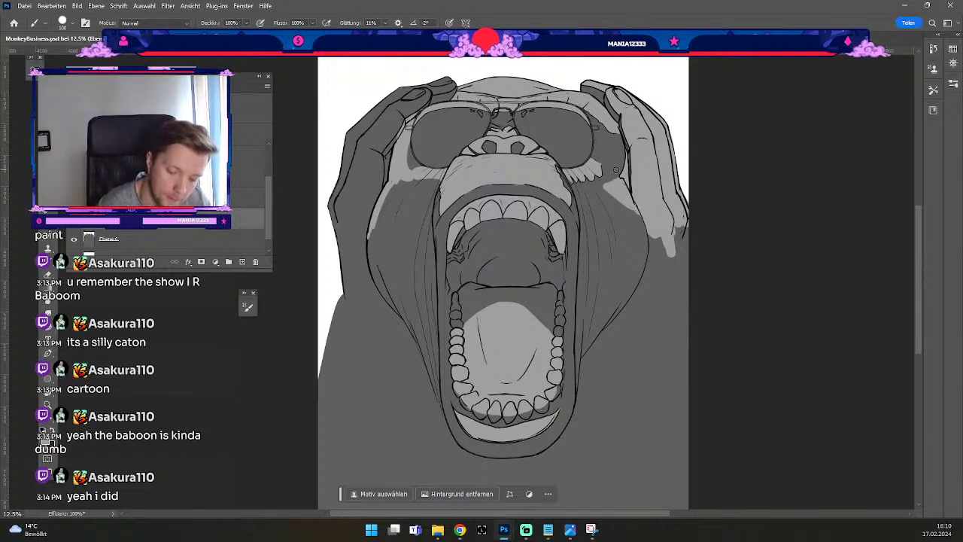
pyautogui.moveTo(369, 233); pyautogui.dragTo(404, 190)
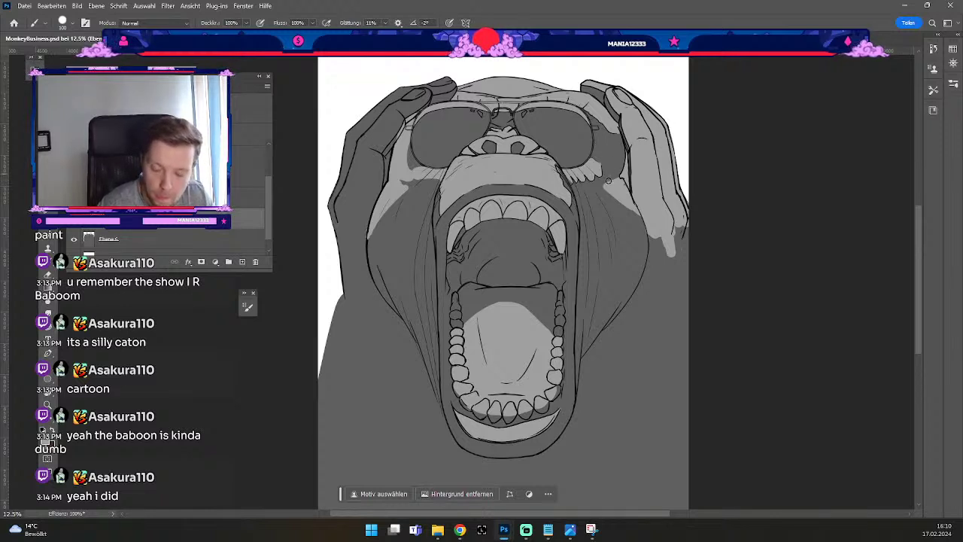
# Trim and round the edge of the right cheek's light patch by erasing and repainting, undoing the stray strokes.
pyautogui.hotkey('ctrl', 'z')
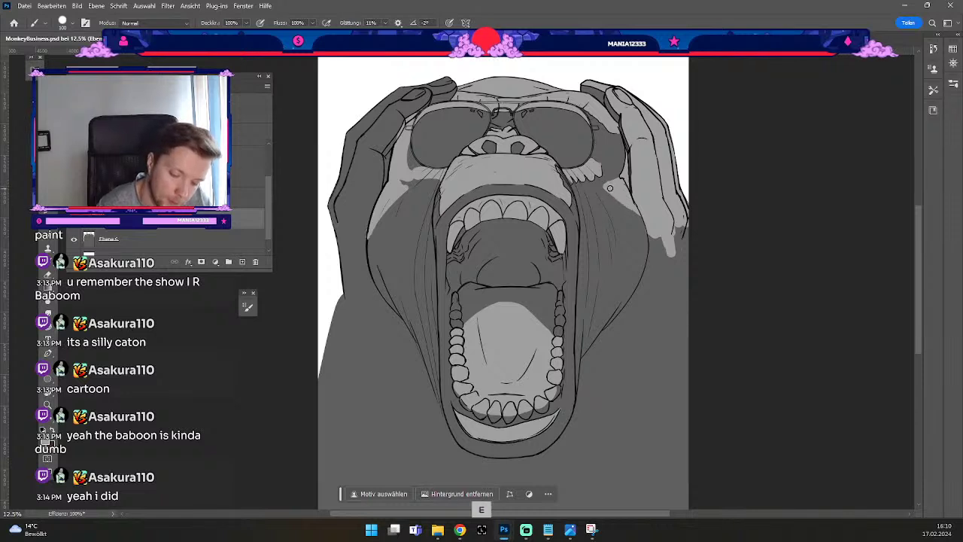
pyautogui.press('e')
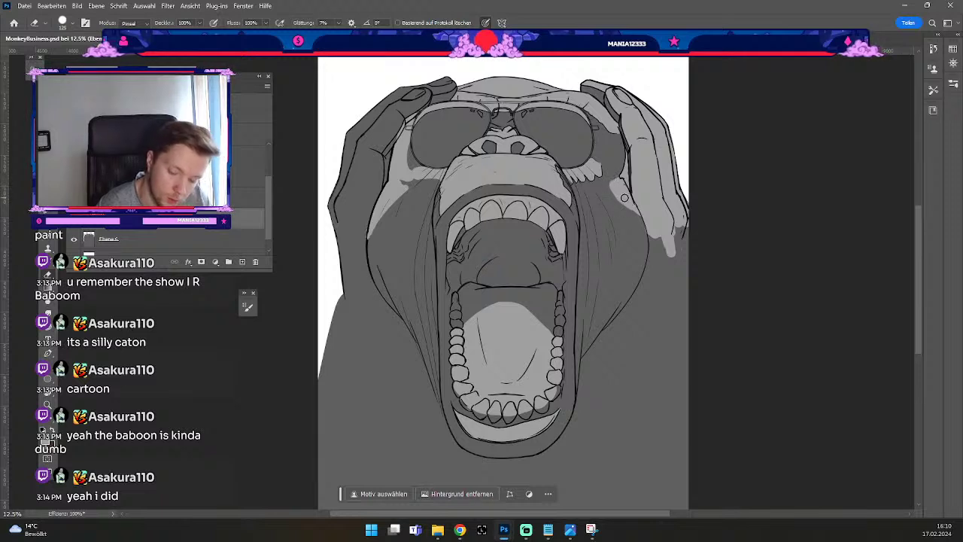
pyautogui.press('b')
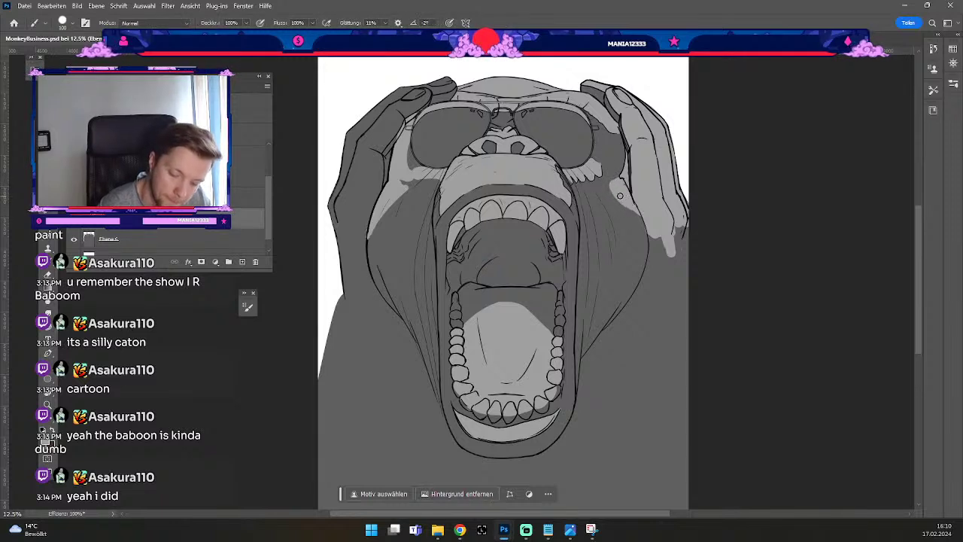
pyautogui.press('e')
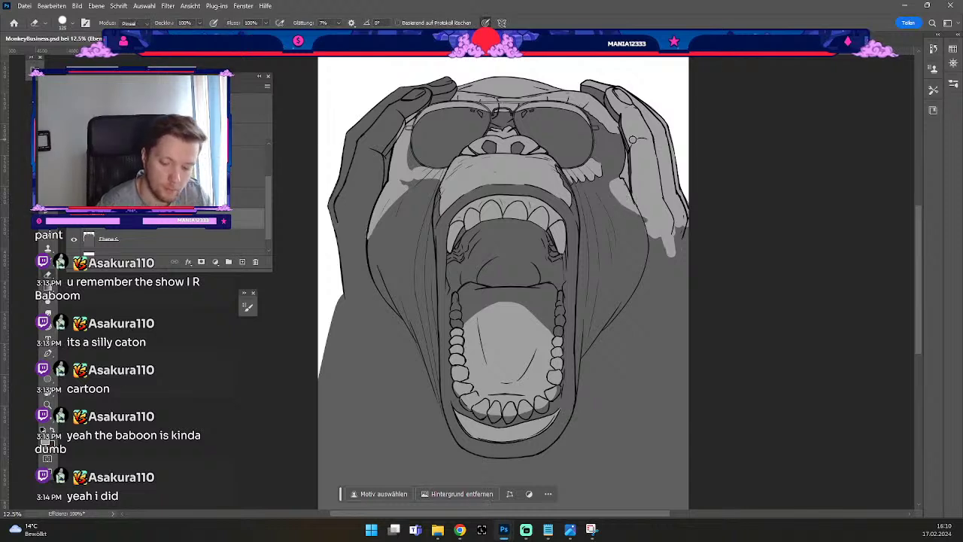
pyautogui.press('b')
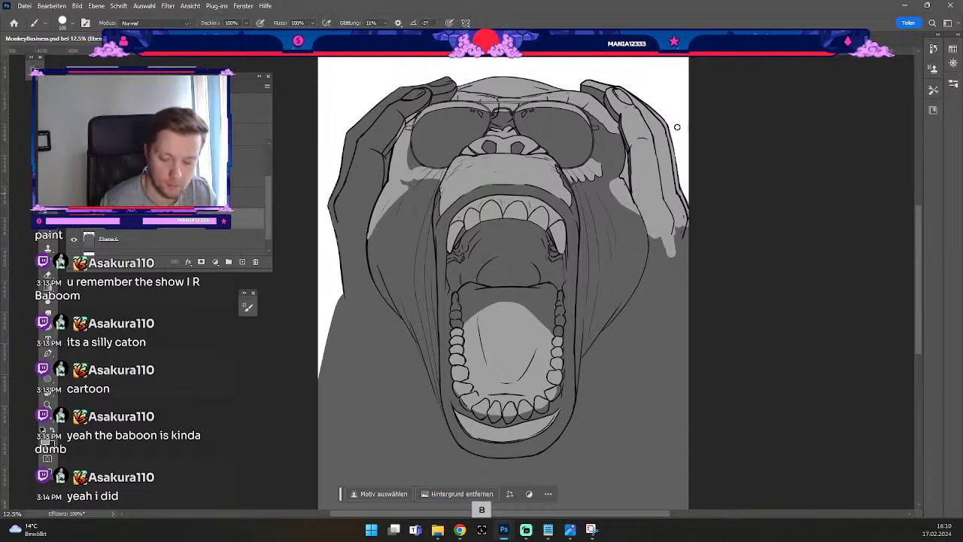
pyautogui.hotkey('ctrl', 'z')
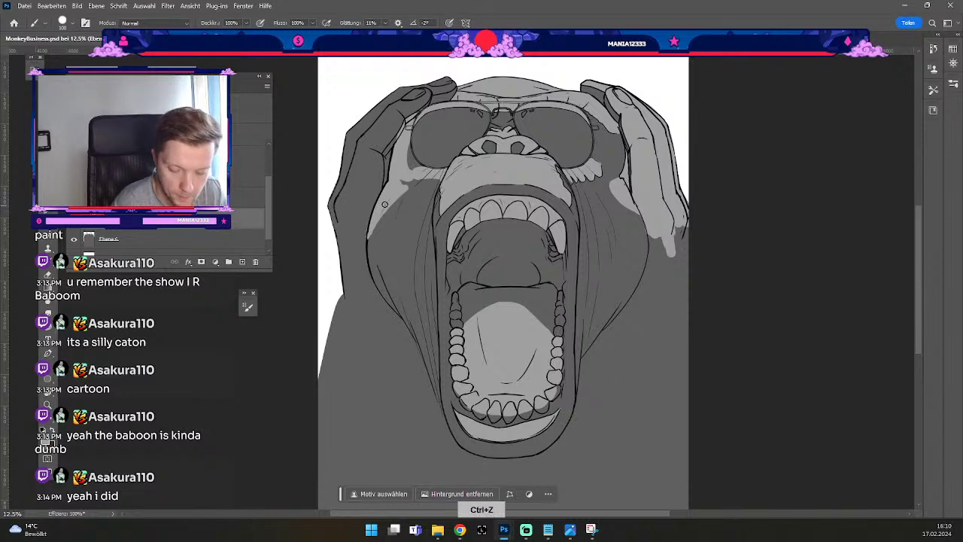
# Reshape the left cheek's light grey patch, erasing its lower end and repainting a smooth diagonal edge up to the face contour.
pyautogui.press('e')
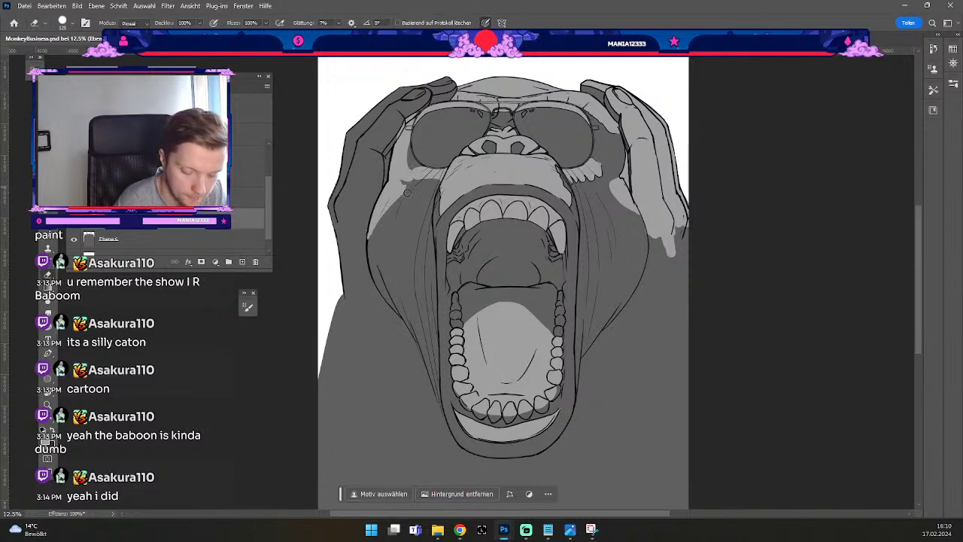
pyautogui.hotkey('ctrl', 'z')
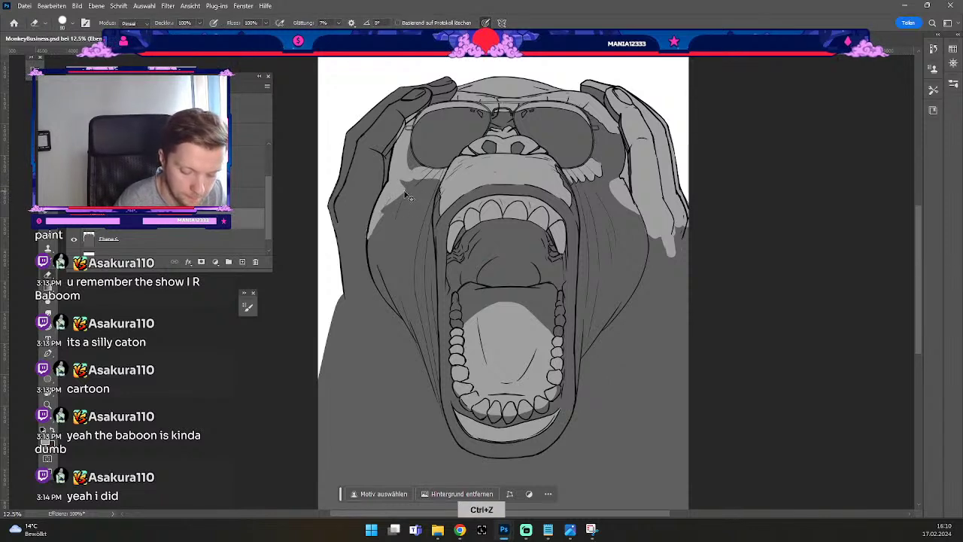
pyautogui.press('b')
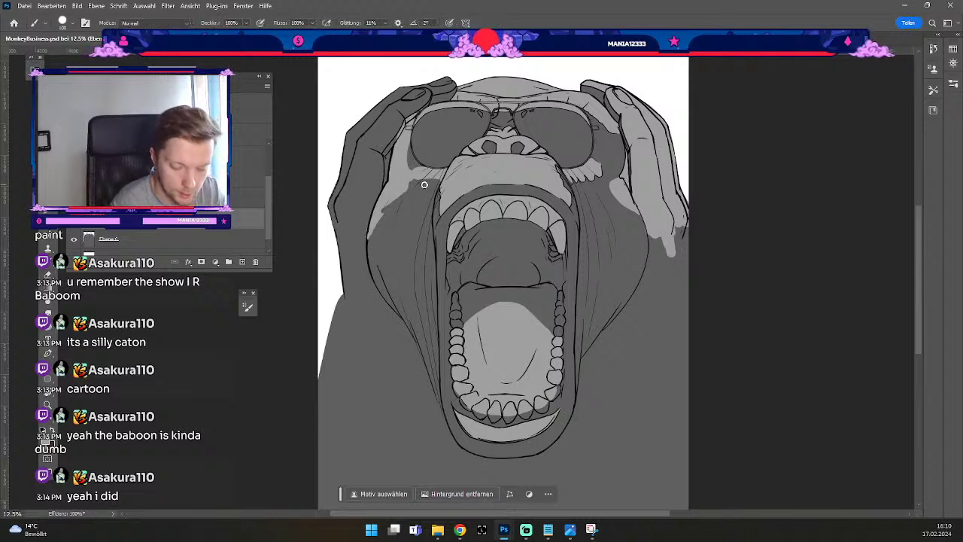
pyautogui.press('b')
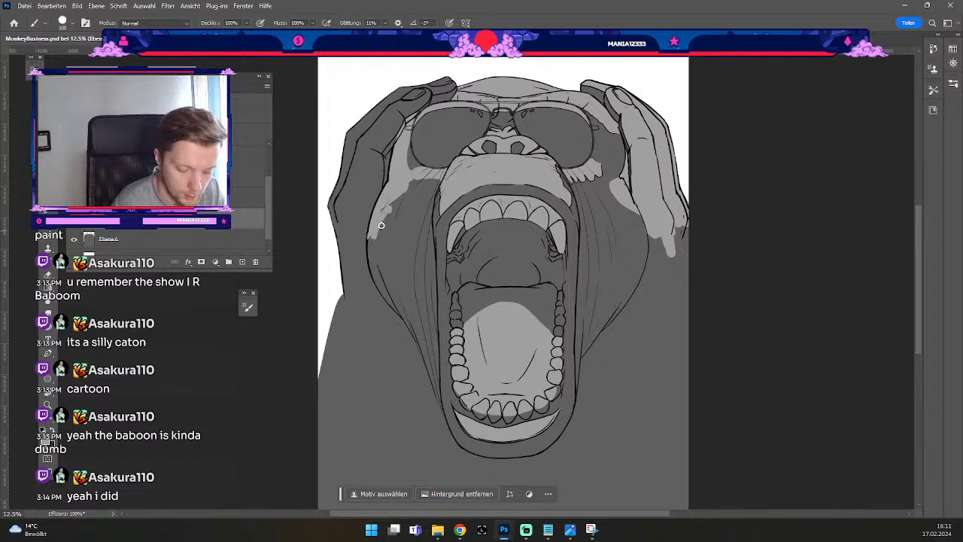
pyautogui.press('e')
pyautogui.moveTo(390, 209); pyautogui.dragTo(371, 249)
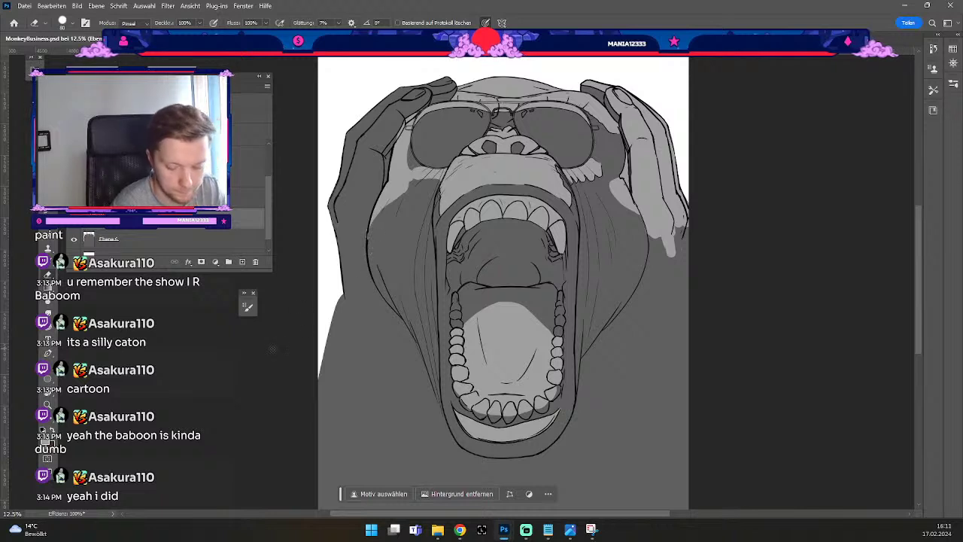
pyautogui.press('b')
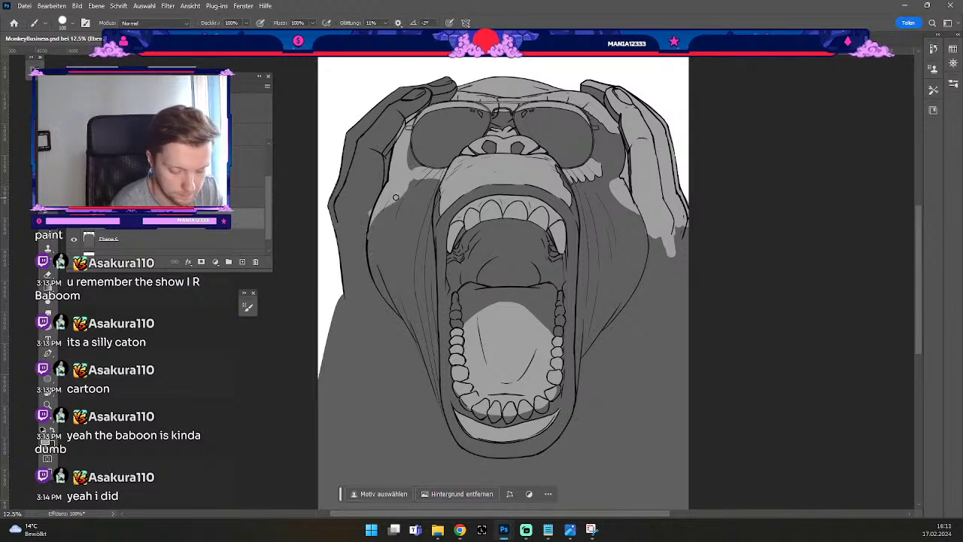
pyautogui.press('e')
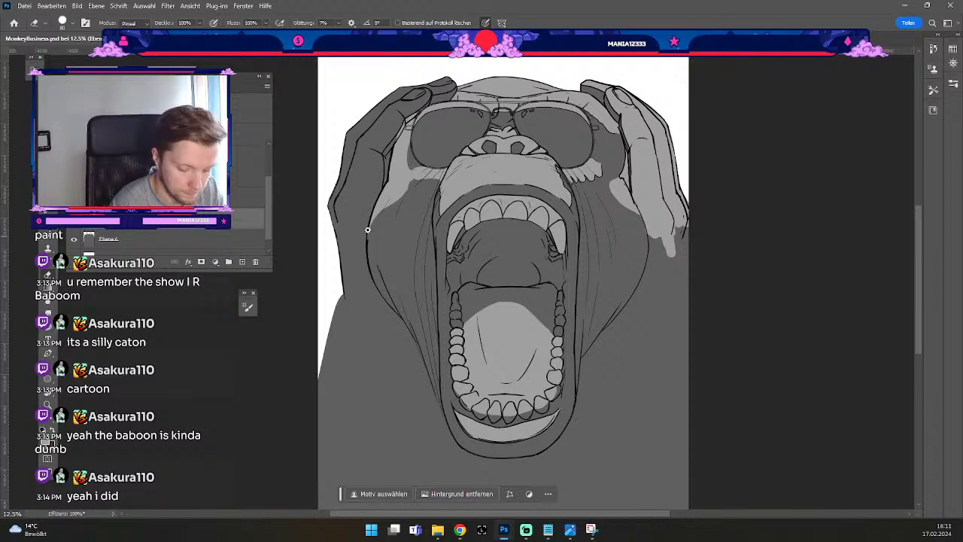
# Fill the fur below the left lens and the right temple around the lens with light grey, undoing stray strokes.
pyautogui.press('b')
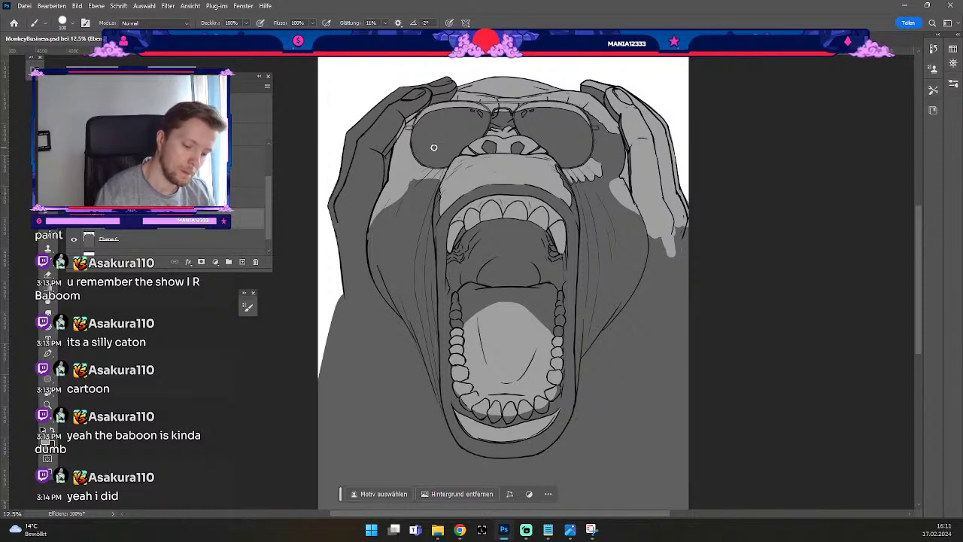
pyautogui.hotkey('ctrl', 'z')
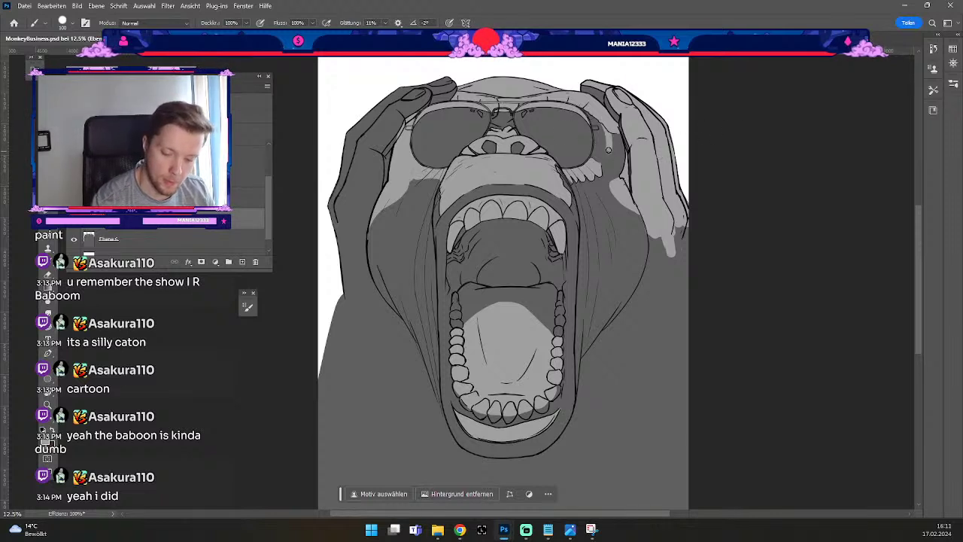
pyautogui.hotkey('ctrl', 'z')
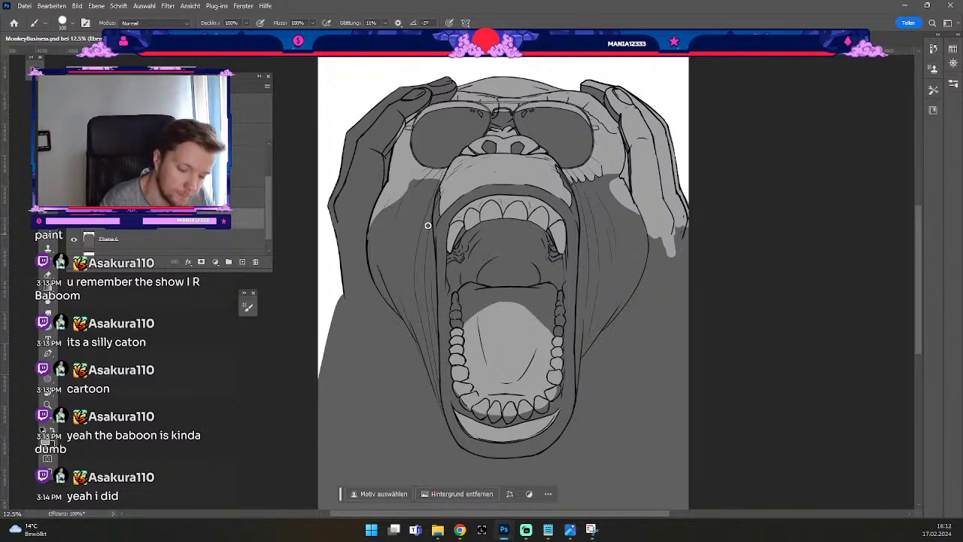
# Paint a thin light grey streak down the cheek fold left of the muzzle with a smaller brush, undoing the first attempts.
pyautogui.press('odiaeresis')
pyautogui.moveTo(435, 197); pyautogui.dragTo(424, 237)
pyautogui.hotkey('ctrl', 'z')
pyautogui.press('odiaeresis')
pyautogui.moveTo(437, 195); pyautogui.dragTo(425, 233)
pyautogui.hotkey('ctrl', 'z')
pyautogui.moveTo(435, 195); pyautogui.dragTo(420, 247)
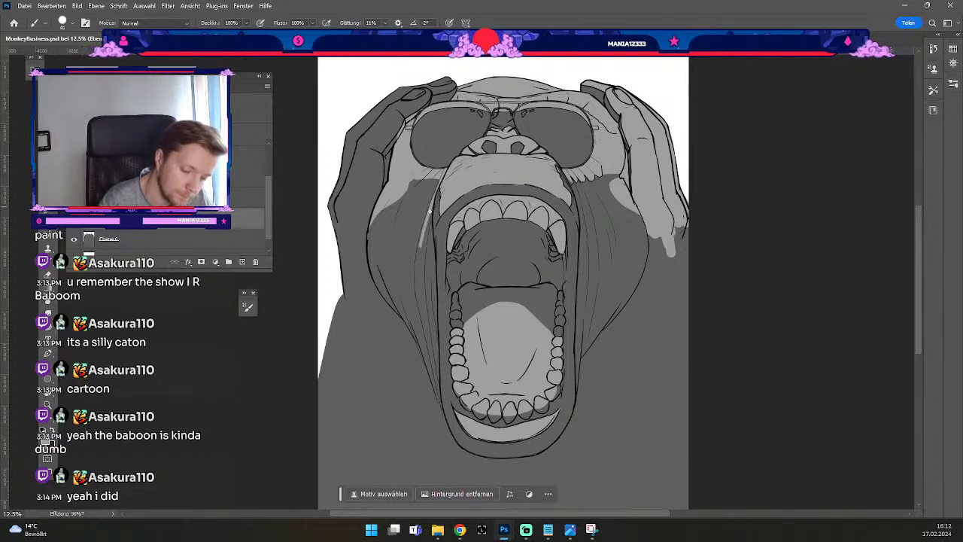
# Erase the left cheek streak to a thin taper and paint a matching light grey streak down the fold right of the muzzle.
pyautogui.press('e')
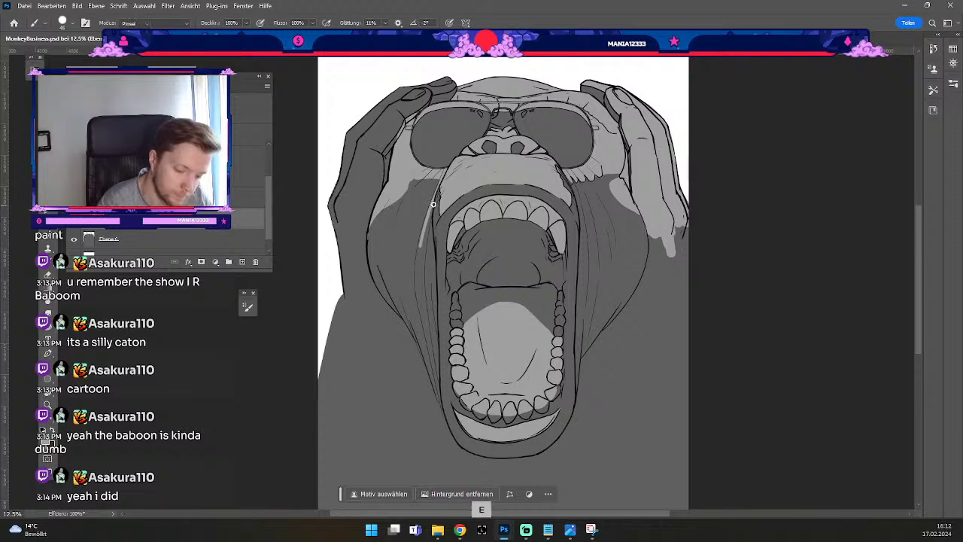
pyautogui.moveTo(436, 194); pyautogui.dragTo(412, 277)
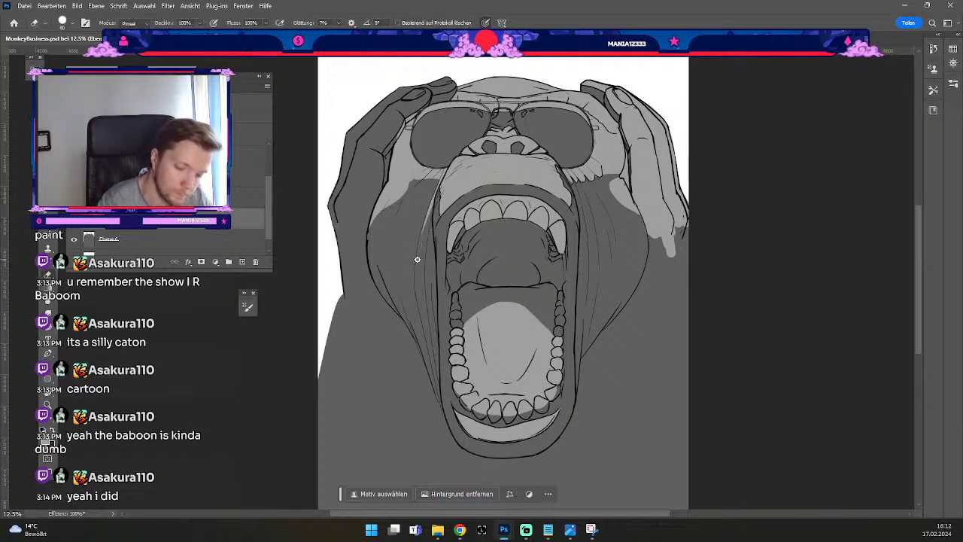
pyautogui.press('b')
pyautogui.hotkey('ctrl', 'z')
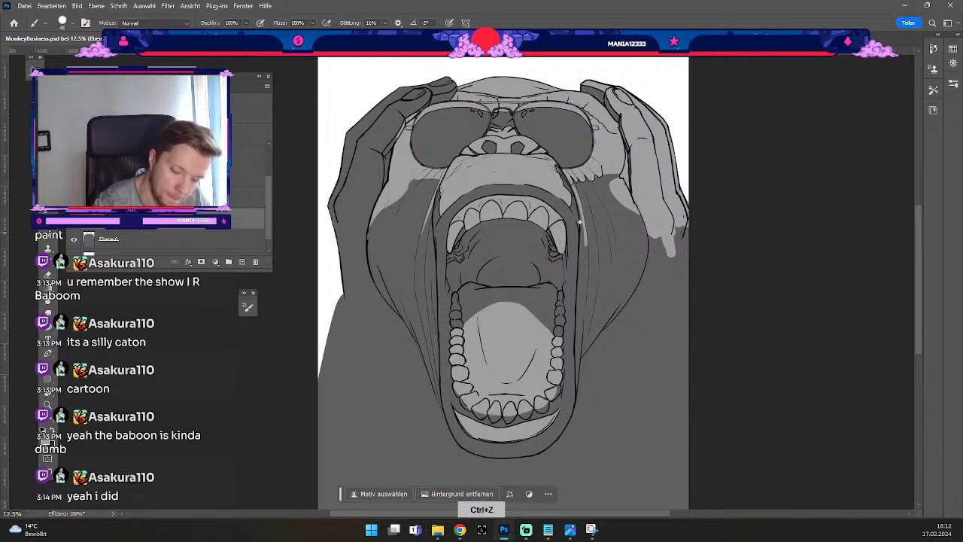
pyautogui.hotkey('ctrl', 'z')
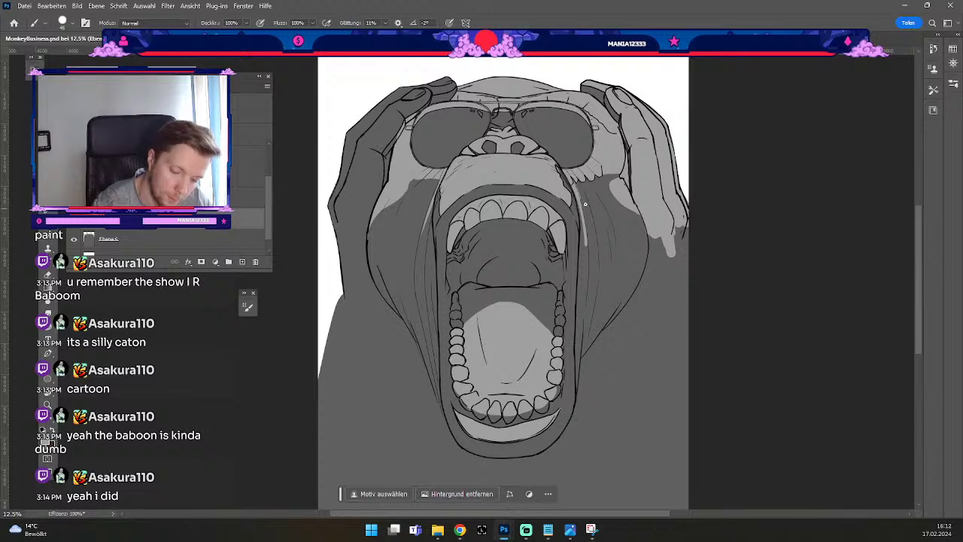
pyautogui.press('e')
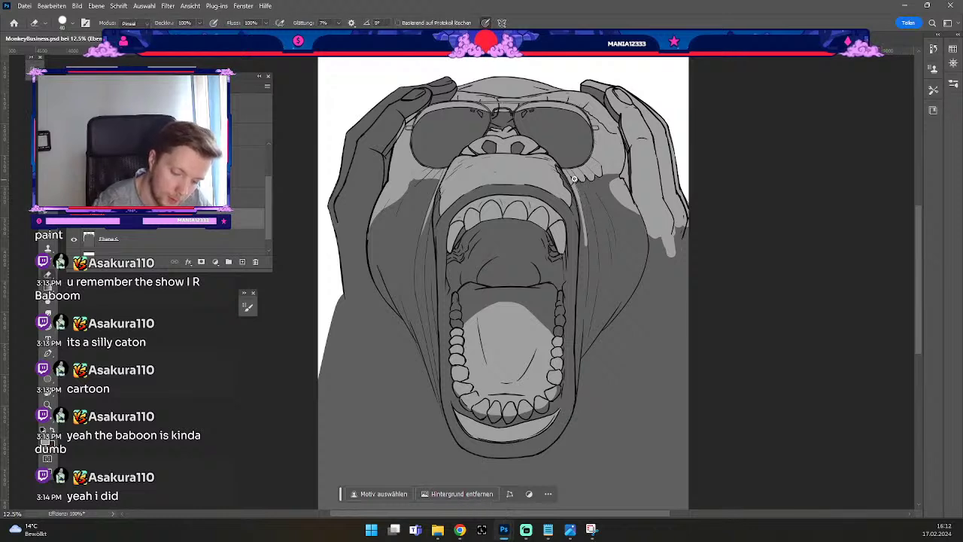
pyautogui.moveTo(584, 220); pyautogui.dragTo(585, 265)
pyautogui.hotkey('ctrl', 'z')
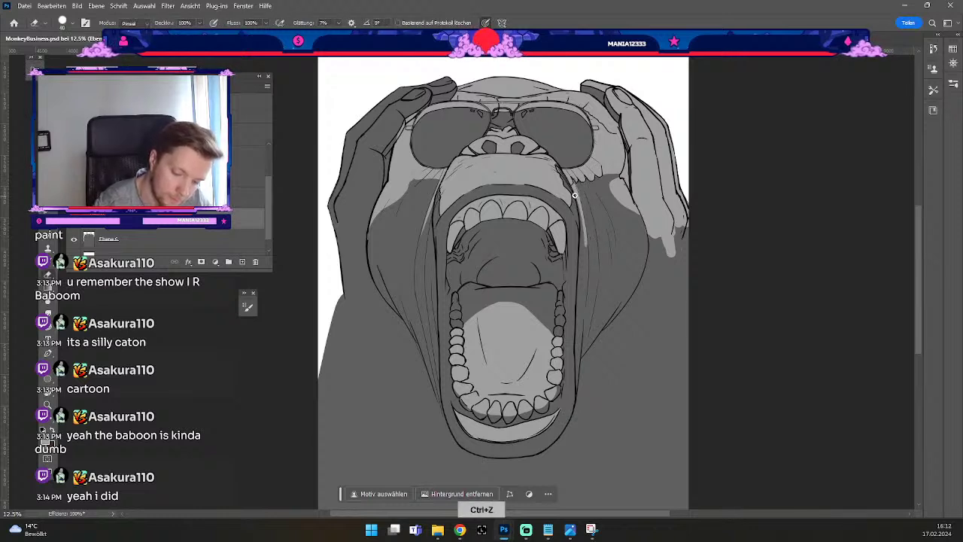
# Paint a second thin light grey streak beside the first on the right cheek, undoing one attempt, and taper it with the eraser.
pyautogui.press('b')
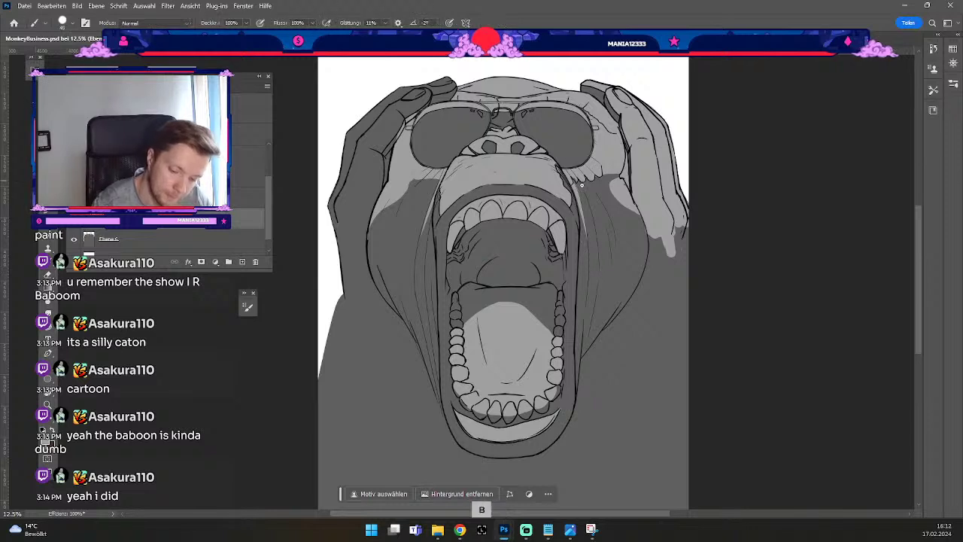
pyautogui.moveTo(577, 183); pyautogui.dragTo(593, 241)
pyautogui.hotkey('ctrl', 'z')
pyautogui.moveTo(577, 184); pyautogui.dragTo(594, 226)
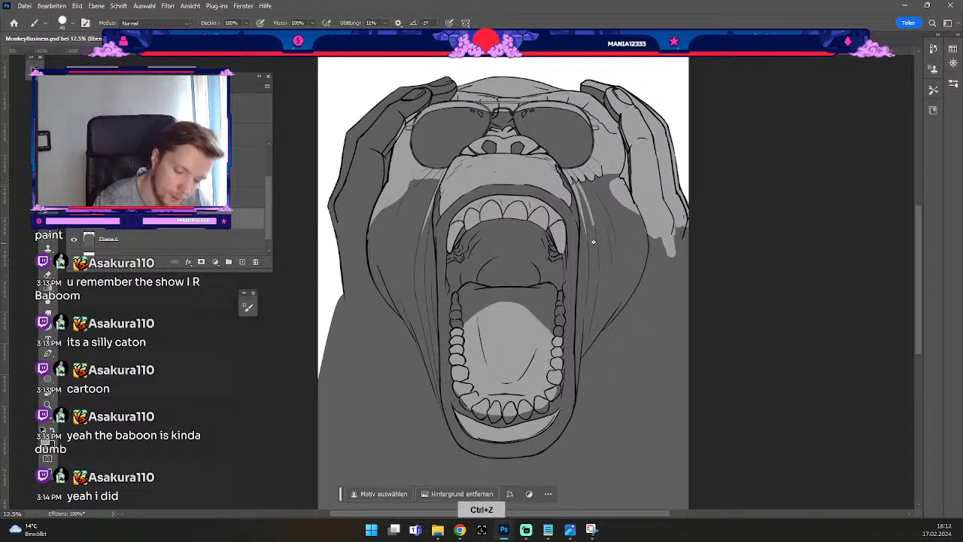
pyautogui.press('e')
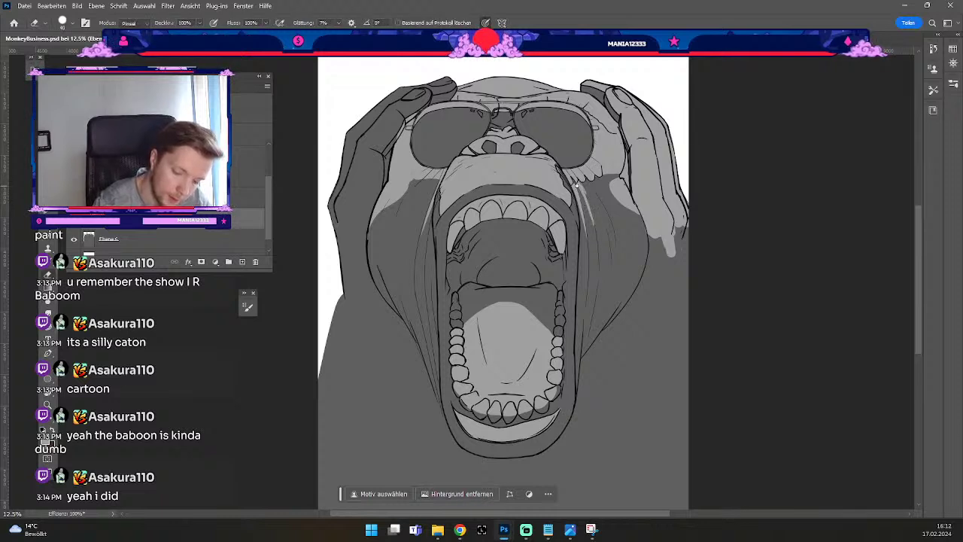
pyautogui.press('#')
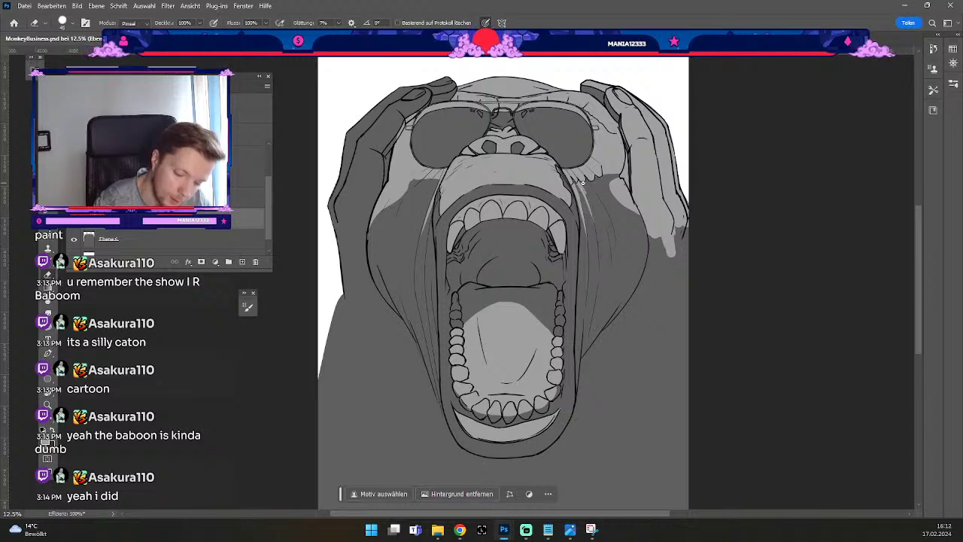
pyautogui.press('odiaeresis')
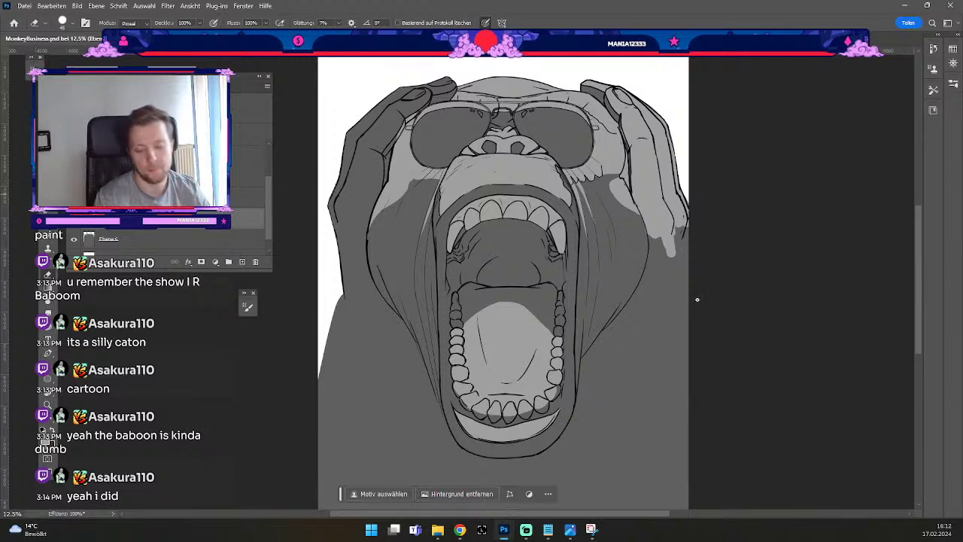
# Rotate the canvas and paint another short light streak from the fur below the right lens into the cheek, undoing stray strokes.
pyautogui.press('r')
pyautogui.moveTo(353, 306); pyautogui.dragTo(518, 368)
pyautogui.press('b')
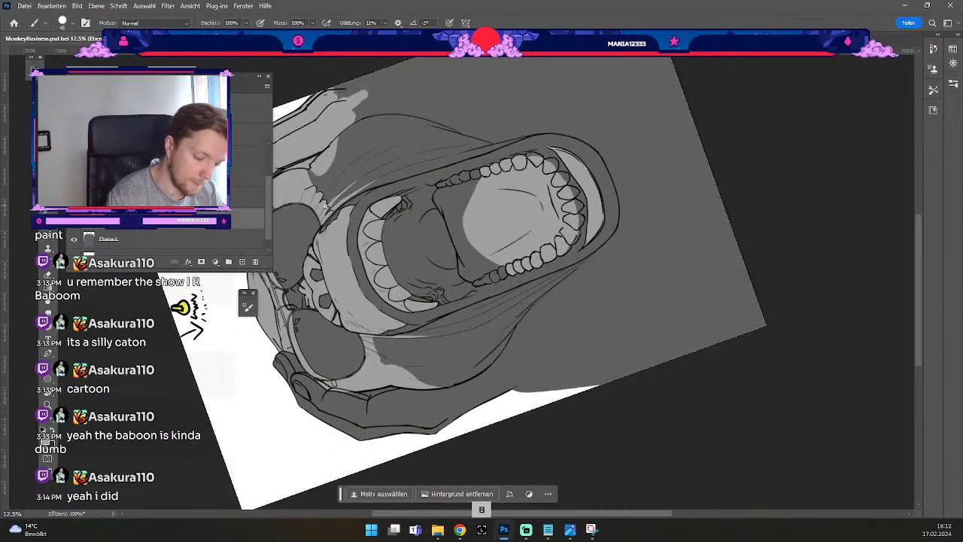
pyautogui.hotkey('ctrl', 'z')
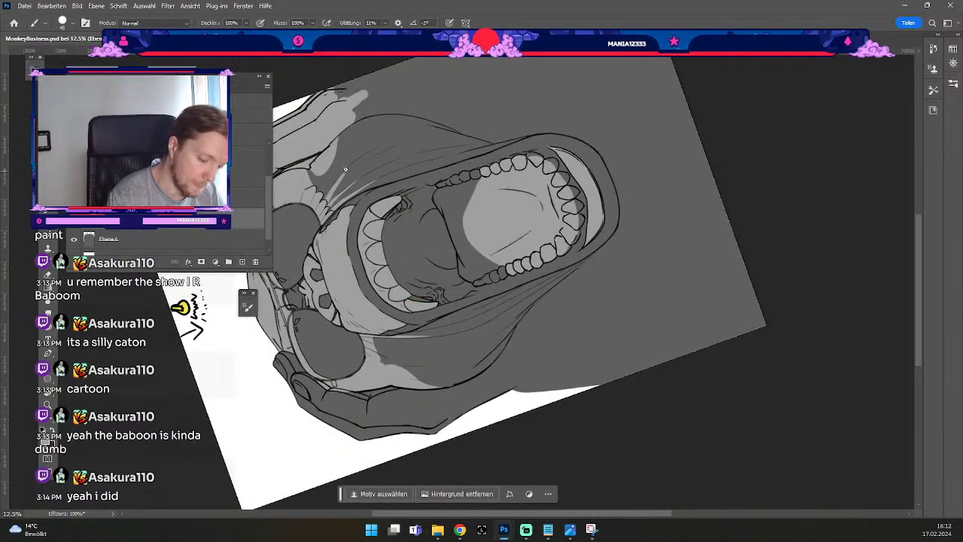
pyautogui.hotkey('ctrl', 'z')
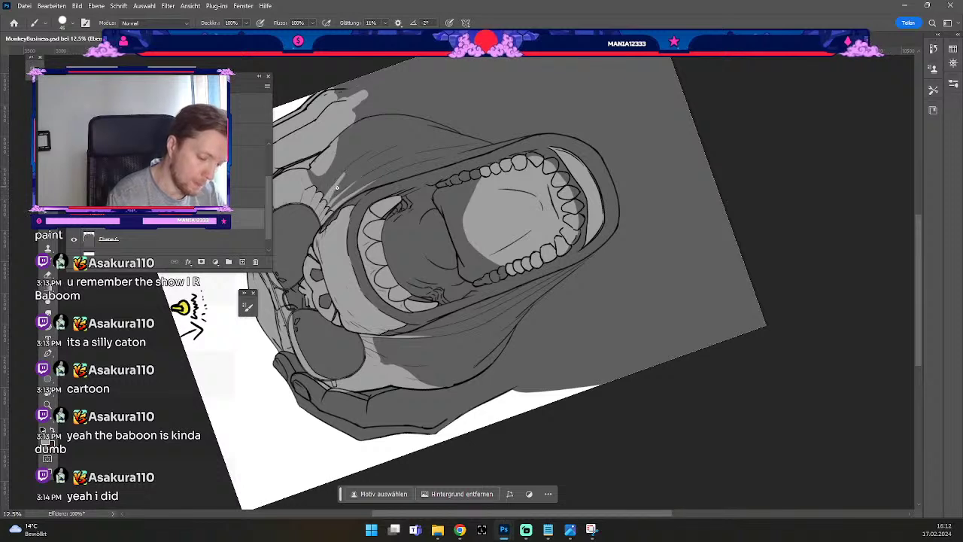
pyautogui.press('e')
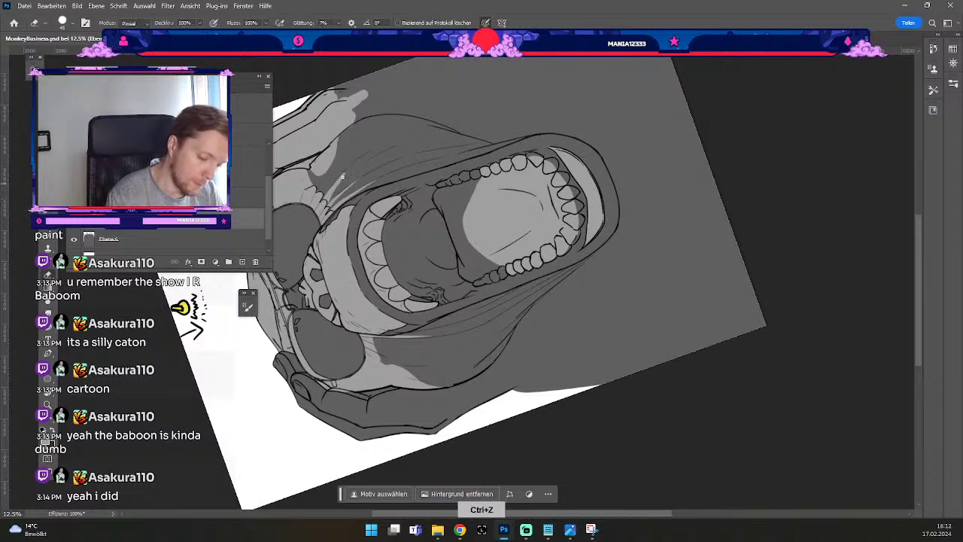
pyautogui.press('b')
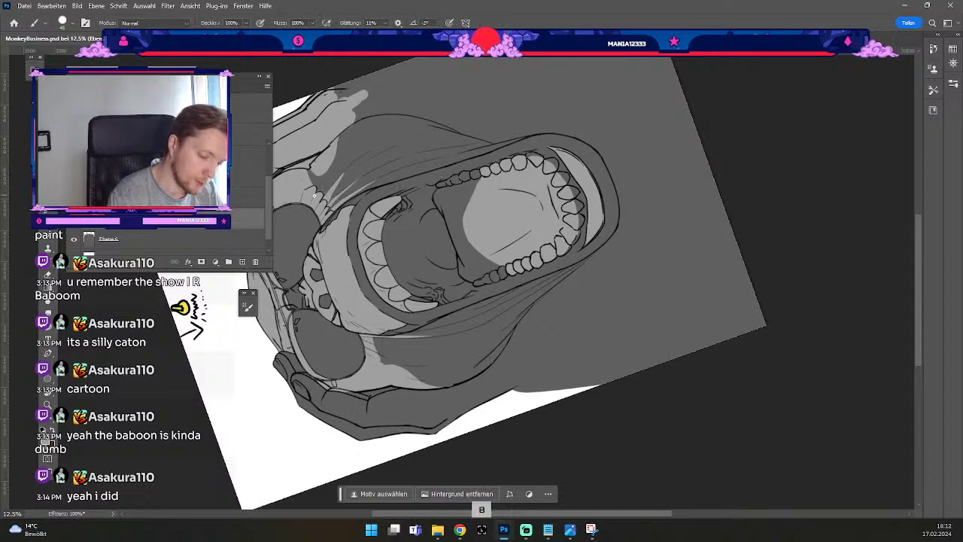
pyautogui.hotkey('ctrl', 'z')
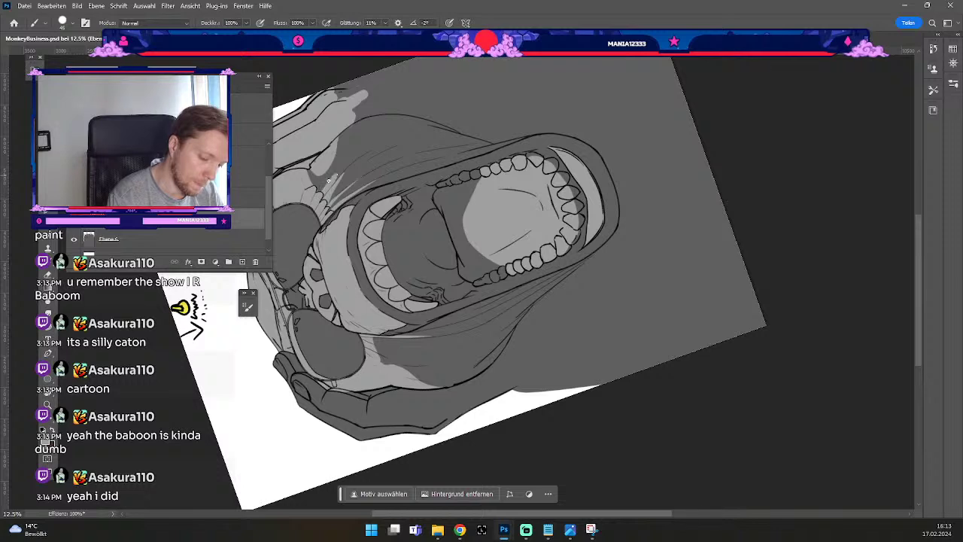
# Sharpen the new streak below the right lens with small eraser and brush strokes, undoing the unwanted ones.
pyautogui.press('b')
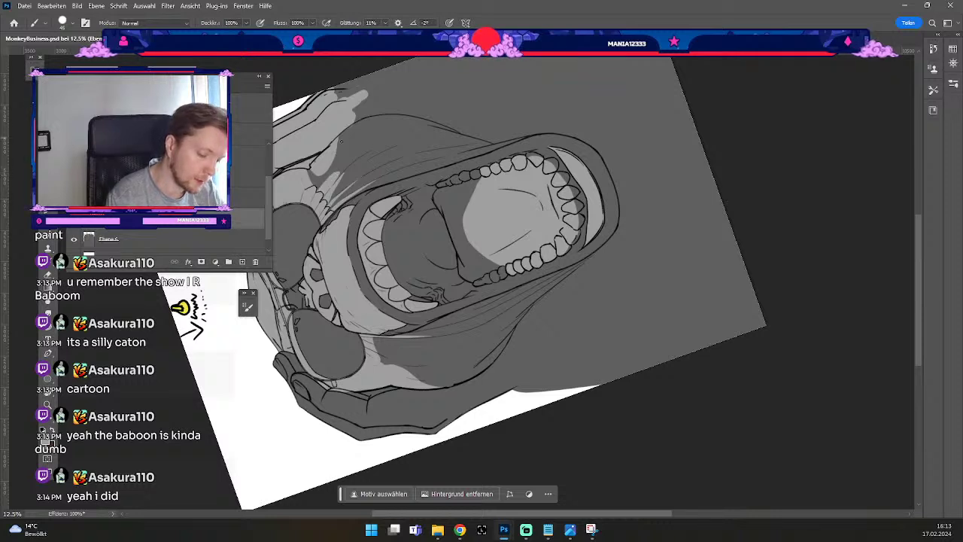
pyautogui.press('e')
pyautogui.press('odiaeresis')
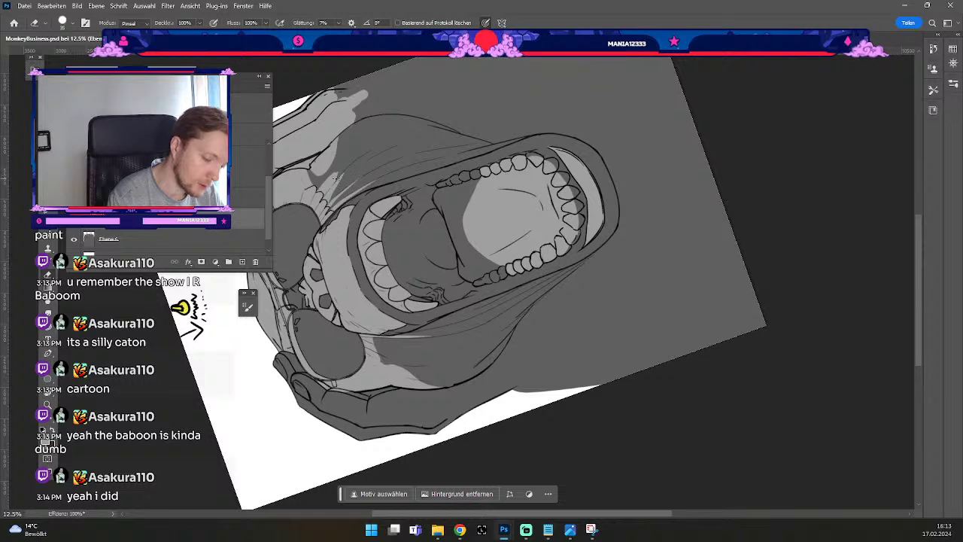
pyautogui.hotkey('ctrl', 'z')
pyautogui.hotkey('ctrl', 'z')
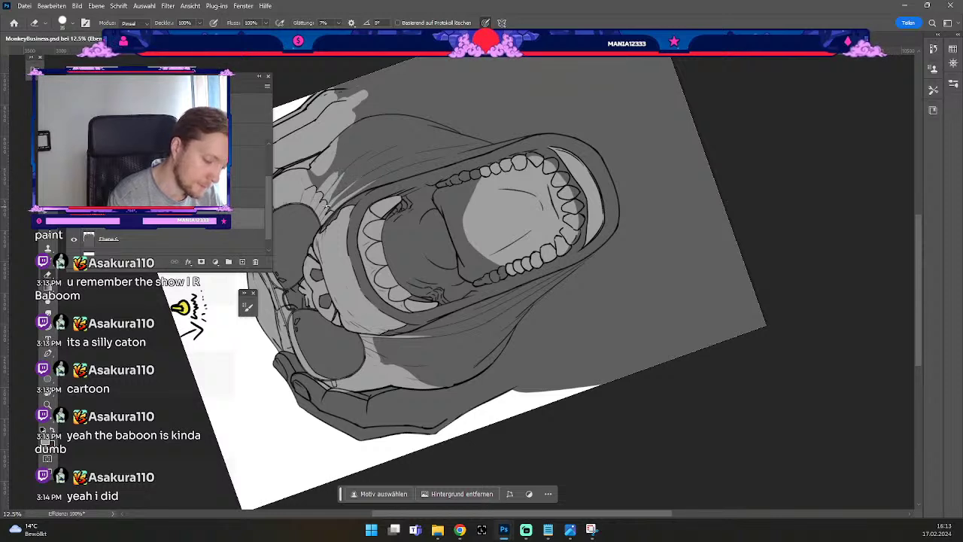
pyautogui.moveTo(337, 197); pyautogui.dragTo(330, 207)
pyautogui.hotkey('ctrl', 'z')
pyautogui.press('b')
pyautogui.press('odiaeresis')
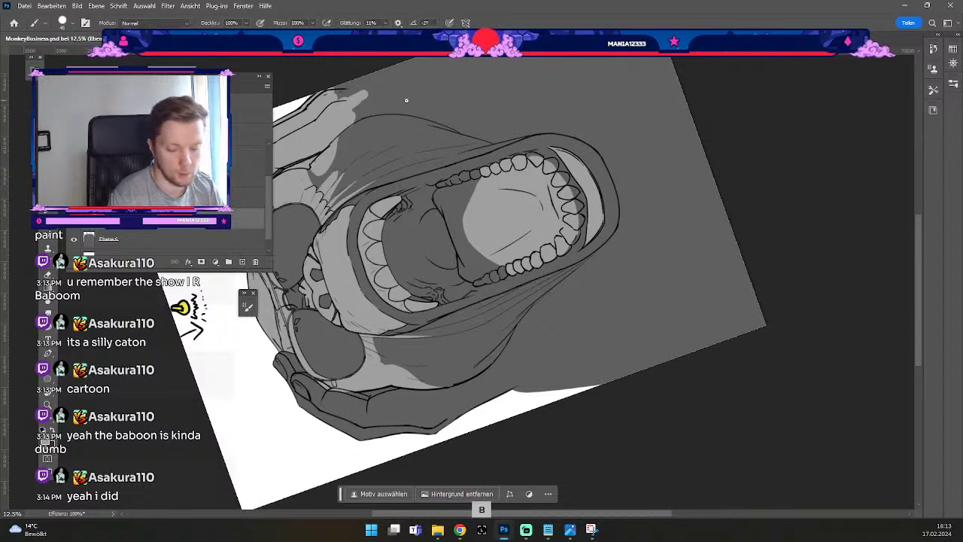
# Enlarge the brush and eraser, reset the canvas rotation and touch up the light streaks below the right lens.
pyautogui.press('#')
pyautogui.press('#')
pyautogui.press('#')
pyautogui.press('#')
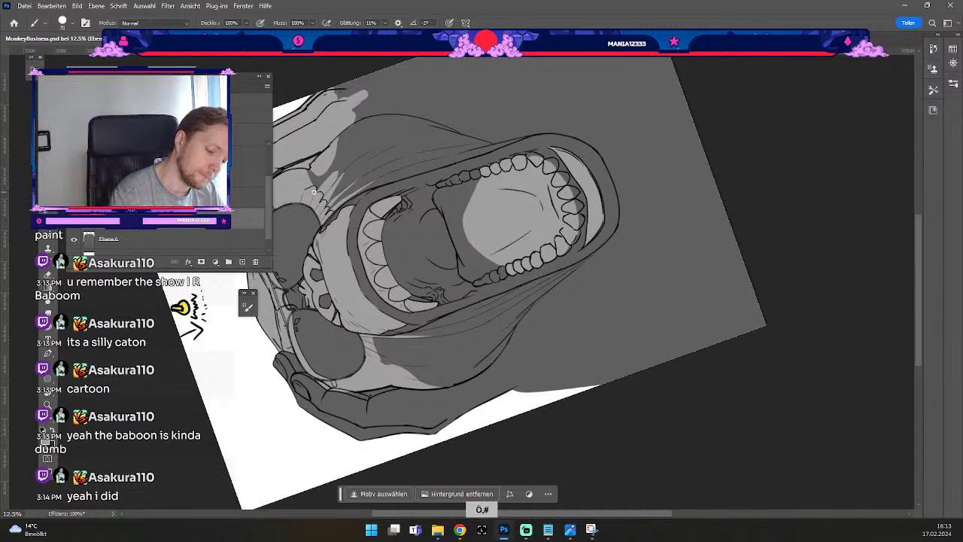
pyautogui.hotkey('ctrl', 'z')
pyautogui.press('Escape')
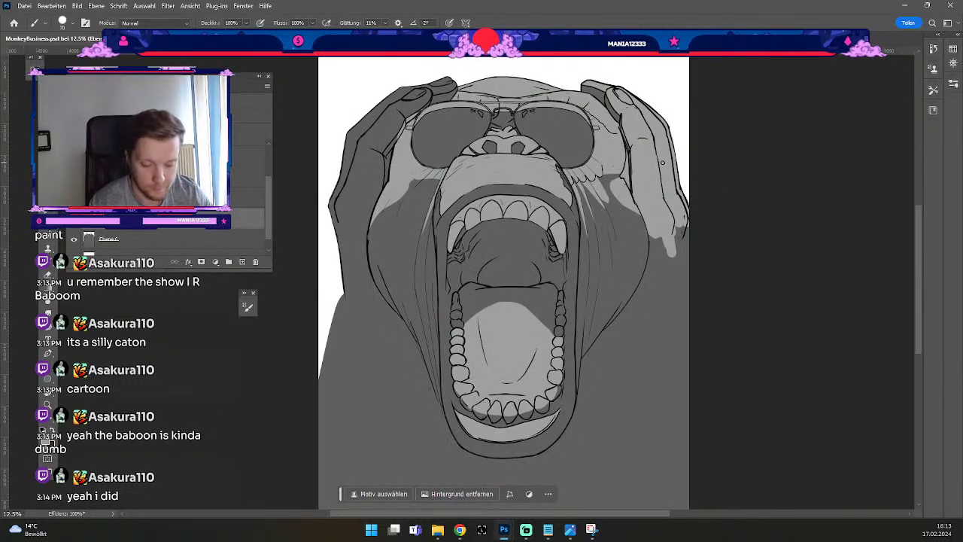
pyautogui.press('e')
pyautogui.press('#')
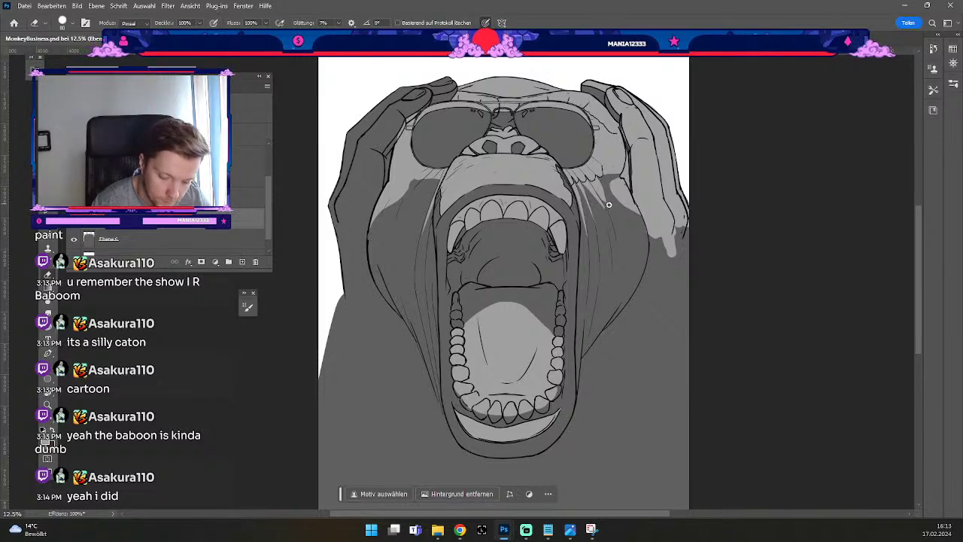
pyautogui.press('b')
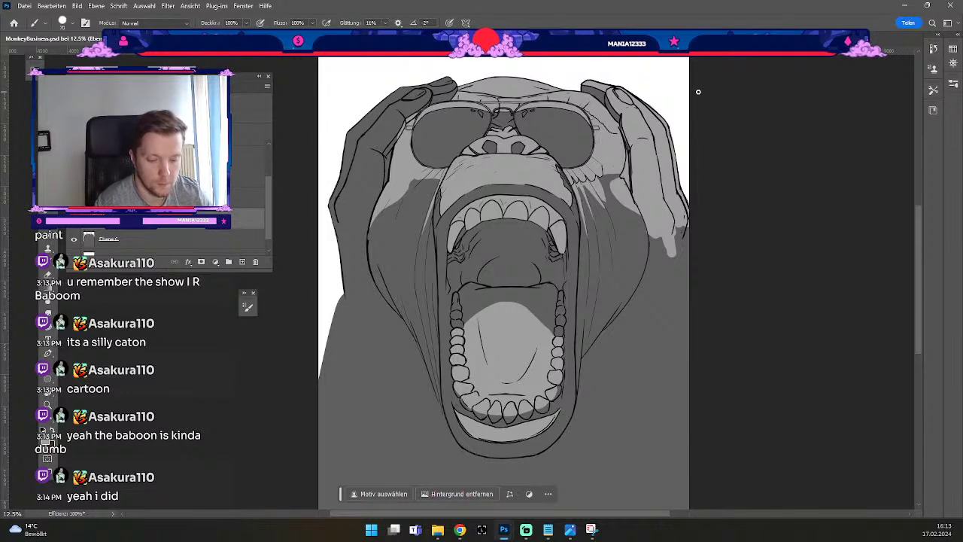
# Paint light grey streaks from the fur below the left lens into the left cheek, shaping them with the eraser.
pyautogui.press('b')
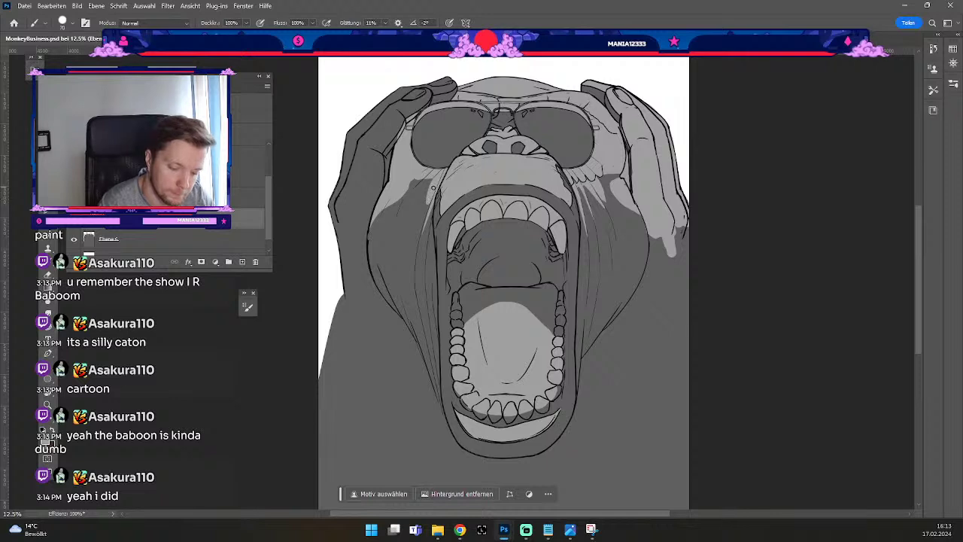
pyautogui.press('e')
pyautogui.press('b')
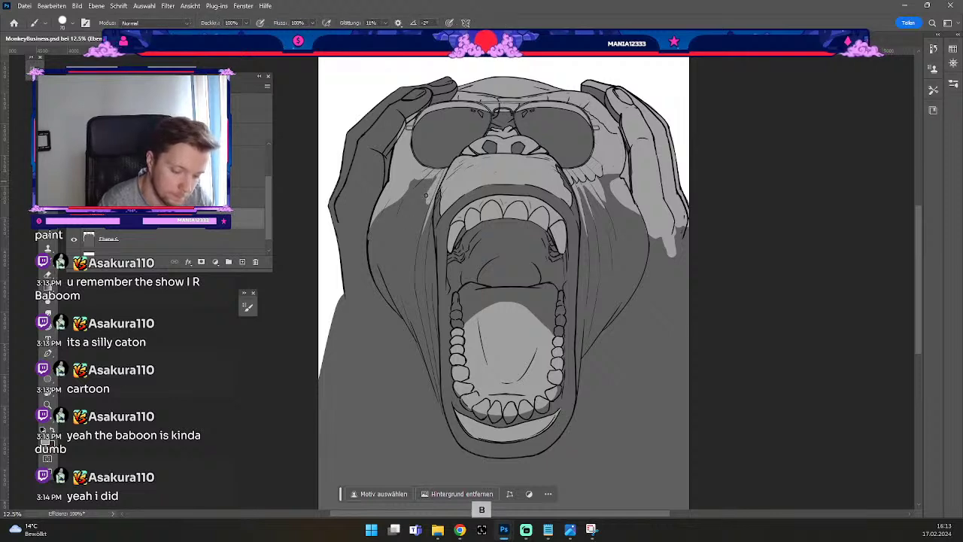
pyautogui.press('e')
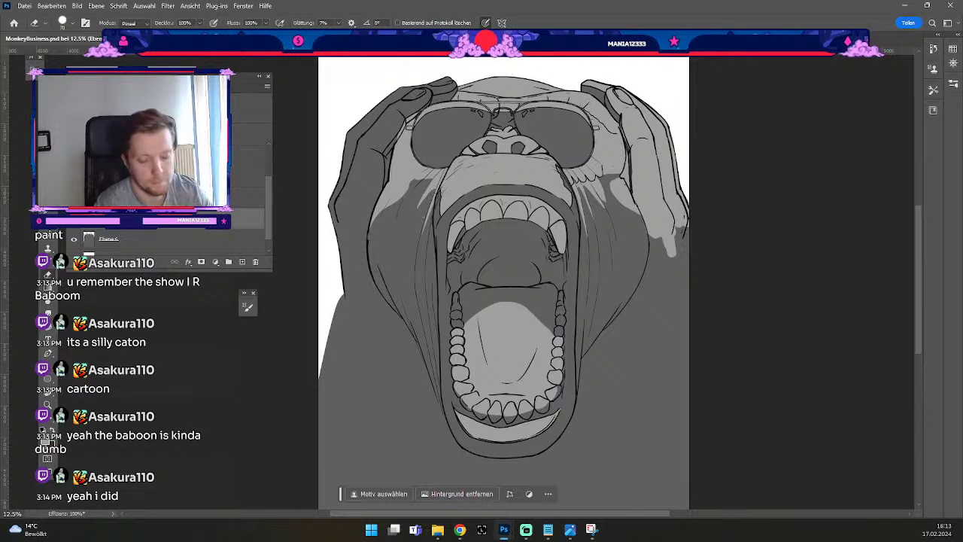
pyautogui.press('b')
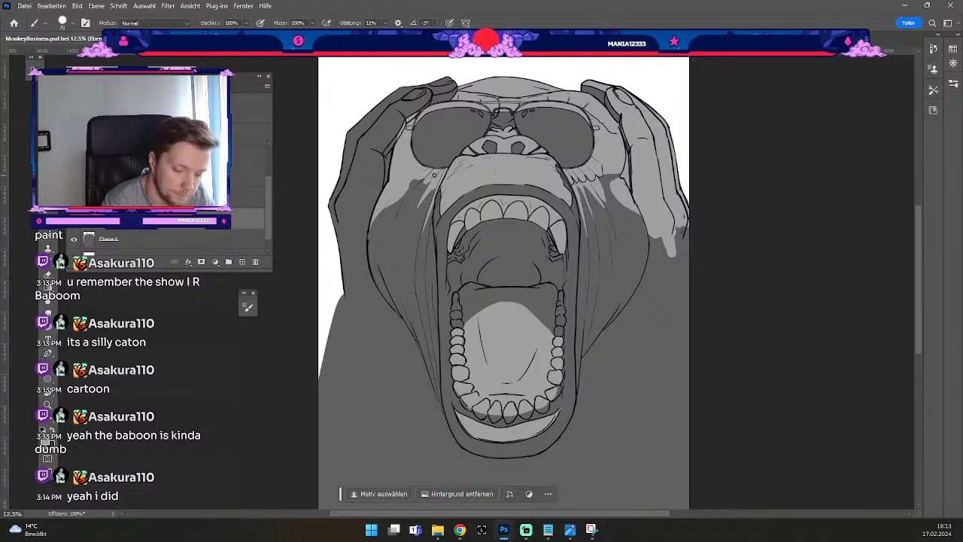
pyautogui.press('e')
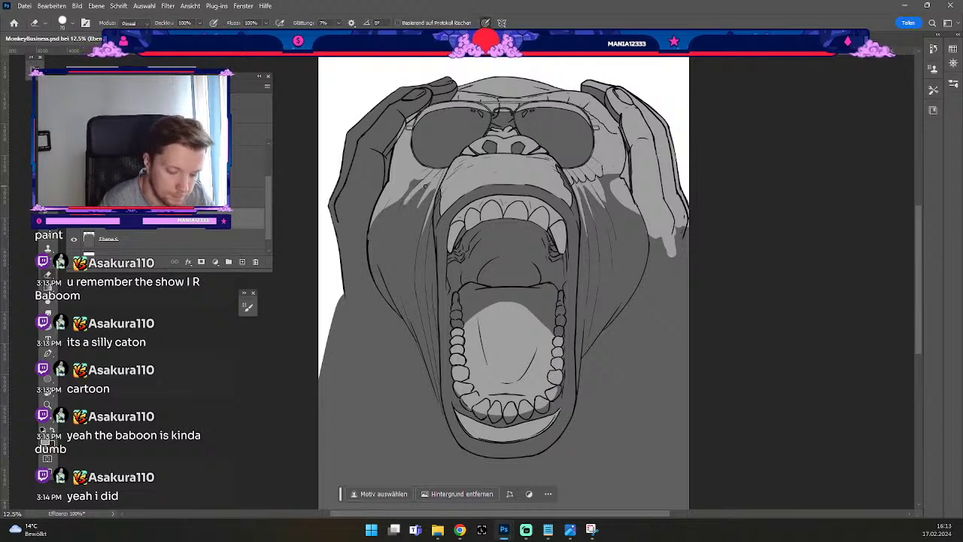
# Thin the left cheek streaks with a smaller eraser and smooth the light patch's edge, undoing the stray brush stroke.
pyautogui.press('odiaeresis')
pyautogui.press('#')
pyautogui.press('ö')
pyautogui.press('ö')
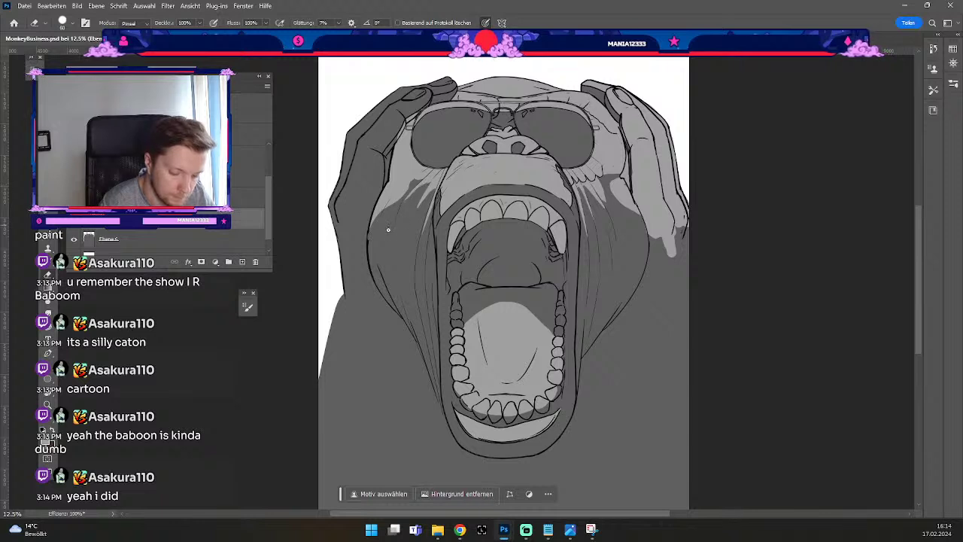
pyautogui.press('b')
pyautogui.hotkey('ctrl', 'z')
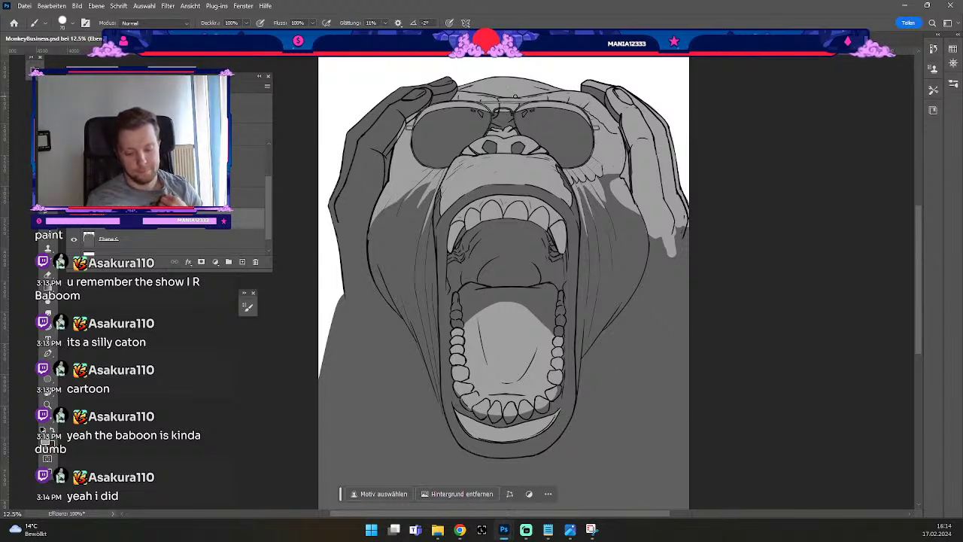
# Paint a light grey streak down the upper part of the mouth's left lip, adjusting the brush size, undoing unwanted strokes and trimming with the eraser.
pyautogui.press('b')
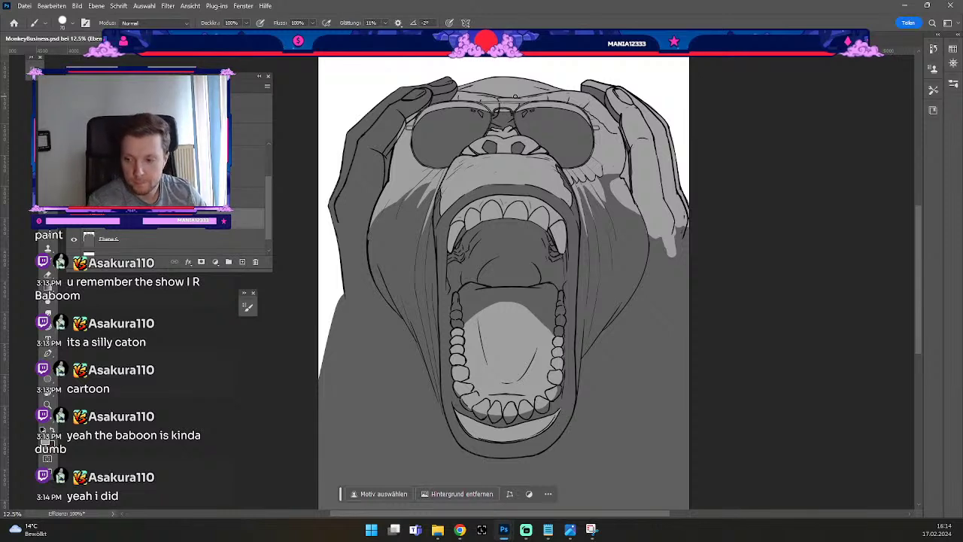
pyautogui.press('b')
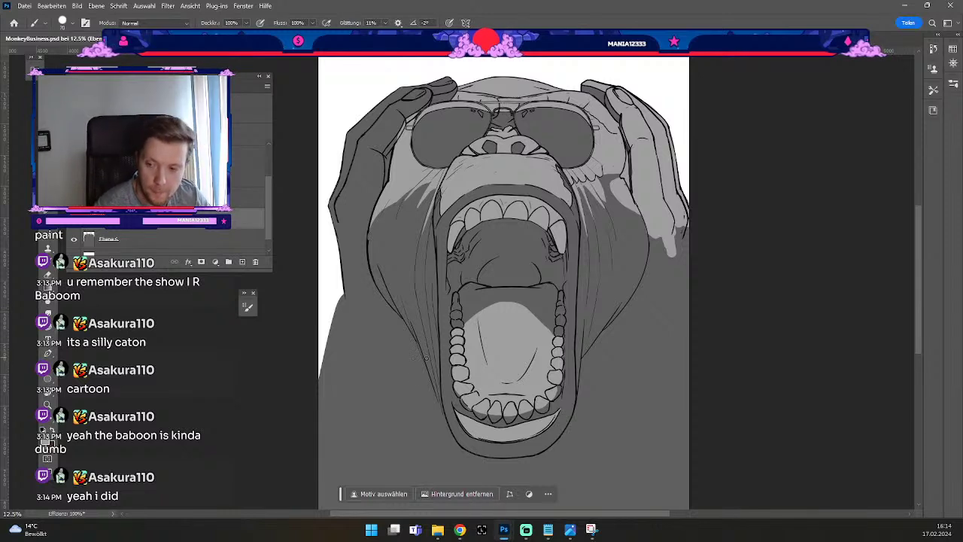
pyautogui.moveTo(442, 294)
pyautogui.mouseDown()
pyautogui.moveTo(443, 299)
pyautogui.moveTo(443, 362)
pyautogui.mouseUp()
pyautogui.hotkey('ctrl', 'z')
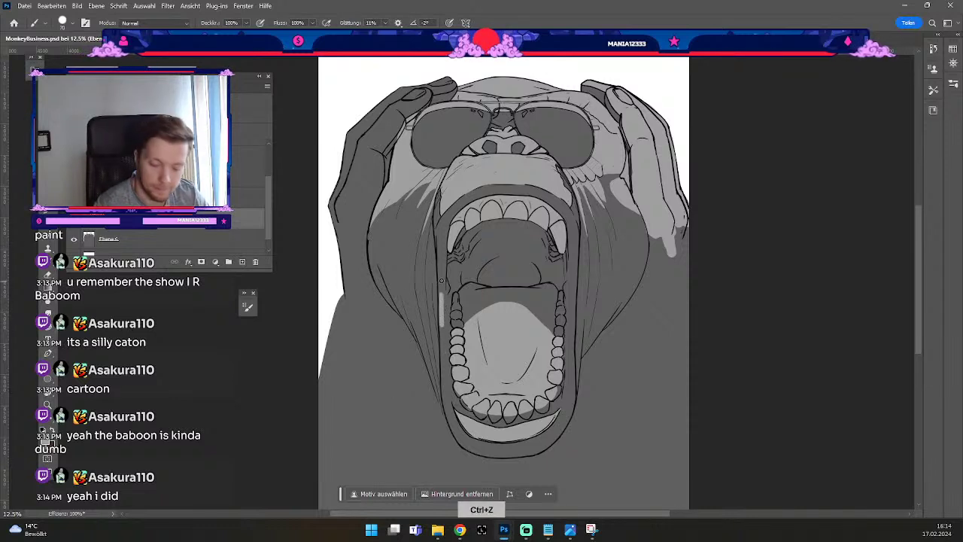
pyautogui.hotkey('ctrl', 'z')
pyautogui.moveTo(441, 294); pyautogui.dragTo(438, 368)
pyautogui.hotkey('ctrl', 'z')
pyautogui.moveTo(440, 292); pyautogui.dragTo(439, 384)
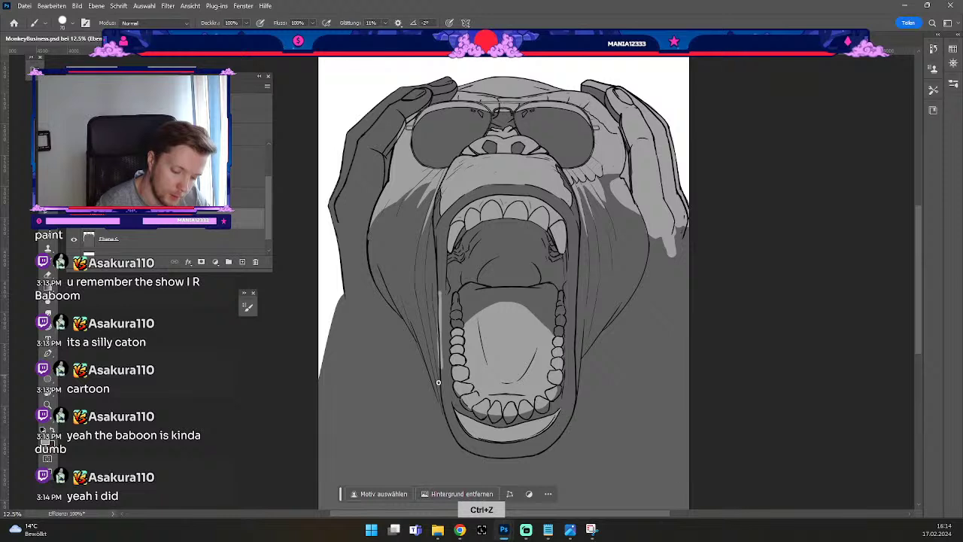
pyautogui.hotkey('ctrl', 'z')
pyautogui.press('#')
pyautogui.moveTo(441, 292); pyautogui.dragTo(447, 350)
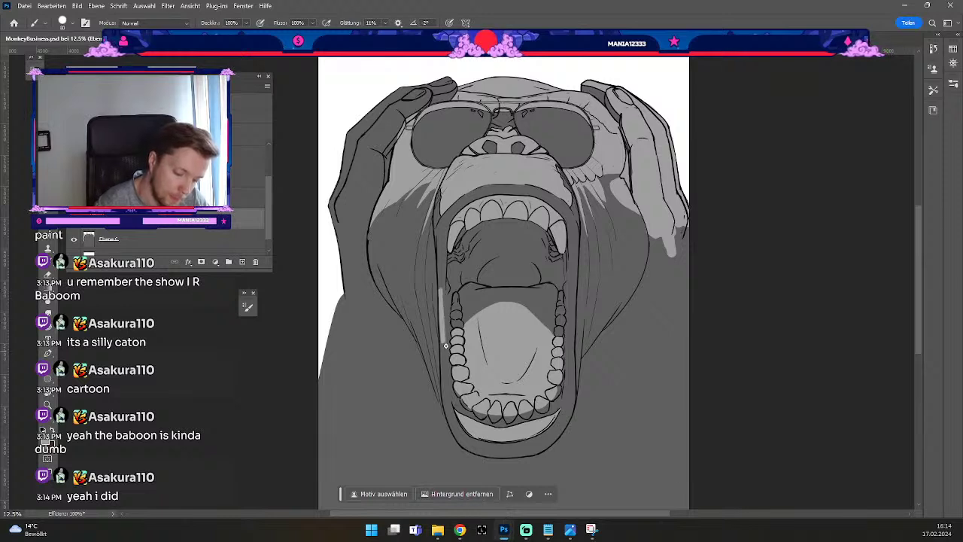
pyautogui.press('e')
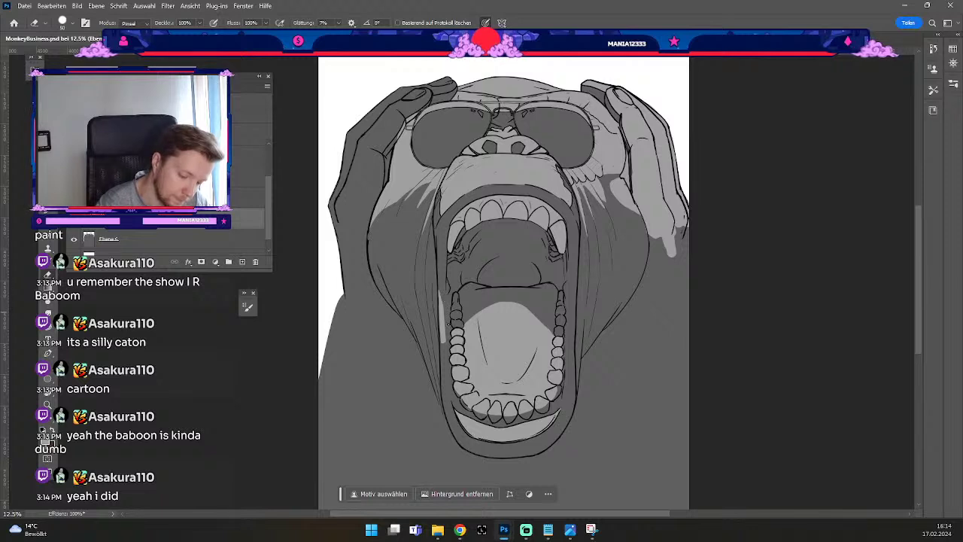
# Extend the light streak down the left lip to beside the lower teeth, repainting it until the stroke fits.
pyautogui.press('b')
pyautogui.moveTo(442, 342); pyautogui.dragTo(451, 395)
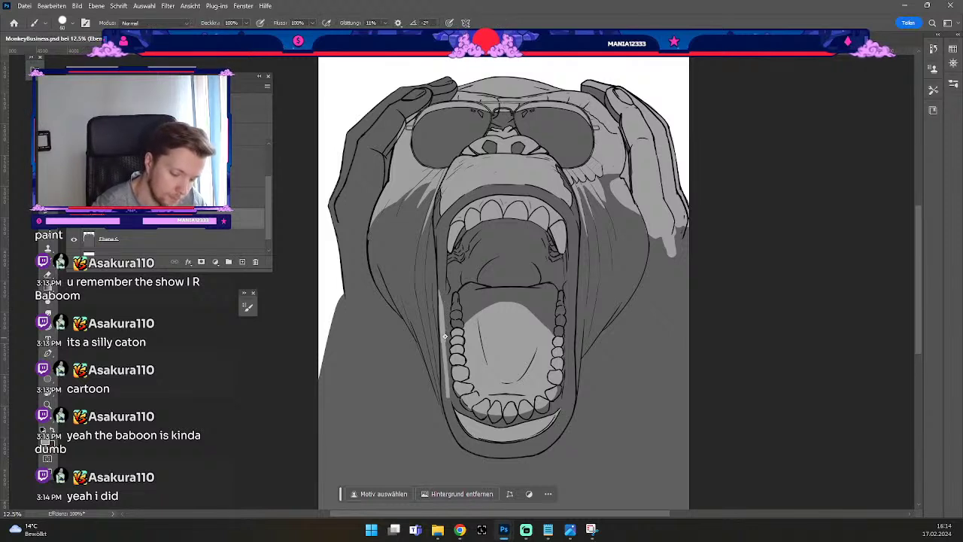
pyautogui.hotkey('ctrl', 'z')
pyautogui.moveTo(444, 334)
pyautogui.mouseDown()
pyautogui.moveTo(450, 404)
pyautogui.moveTo(449, 394)
pyautogui.mouseUp()
pyautogui.hotkey('ctrl', 'z')
pyautogui.hotkey('ctrl', 'z')
pyautogui.moveTo(444, 340); pyautogui.dragTo(450, 407)
pyautogui.hotkey('ctrl', 'z')
pyautogui.moveTo(443, 342); pyautogui.dragTo(451, 408)
pyautogui.moveTo(444, 344); pyautogui.dragTo(448, 403)
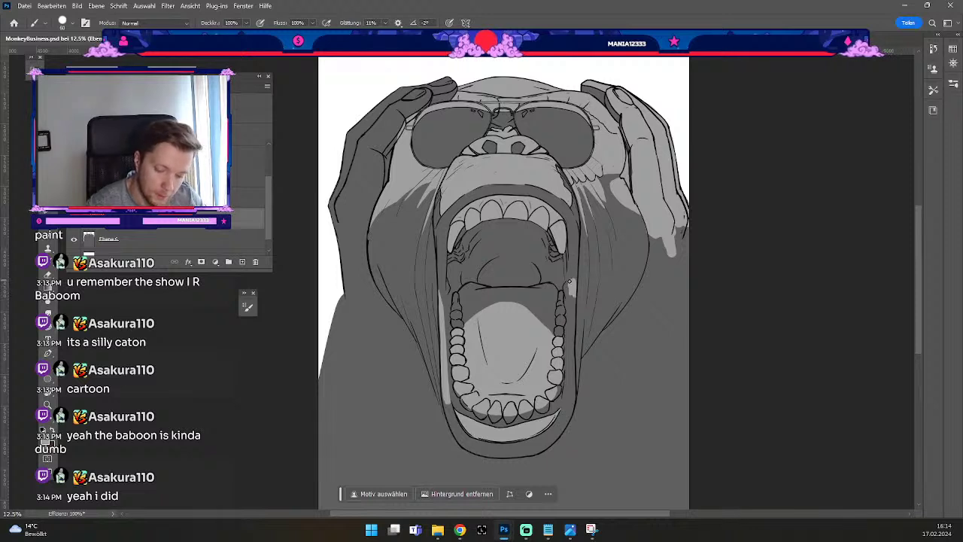
# Paint a light grey streak down the mouth's right lip from beside the upper molars to the lower corner, shaping it with the eraser.
pyautogui.press('e')
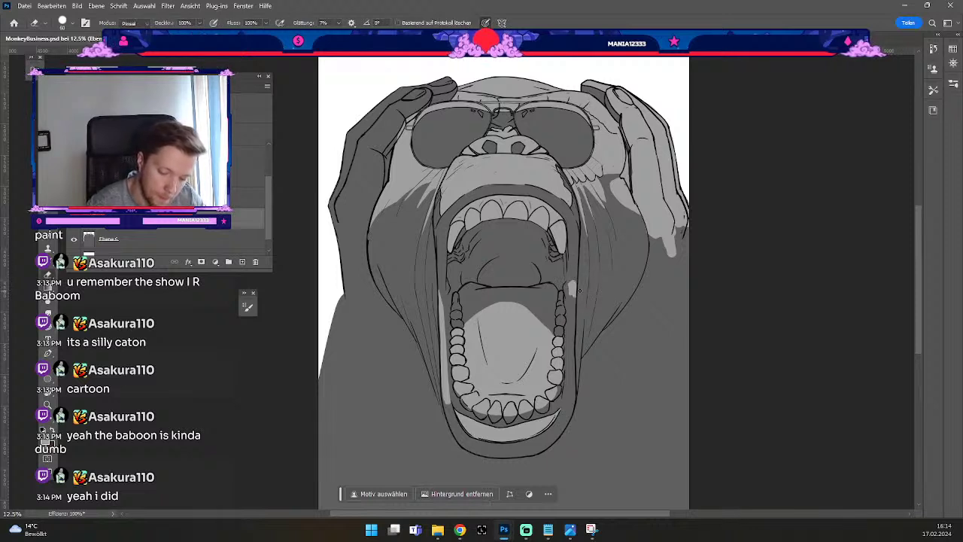
pyautogui.press('b')
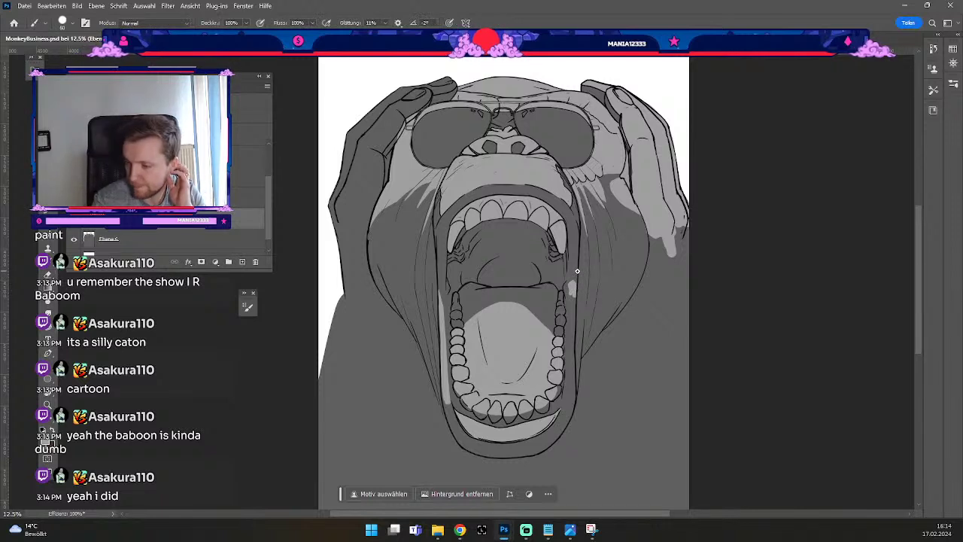
pyautogui.press('b')
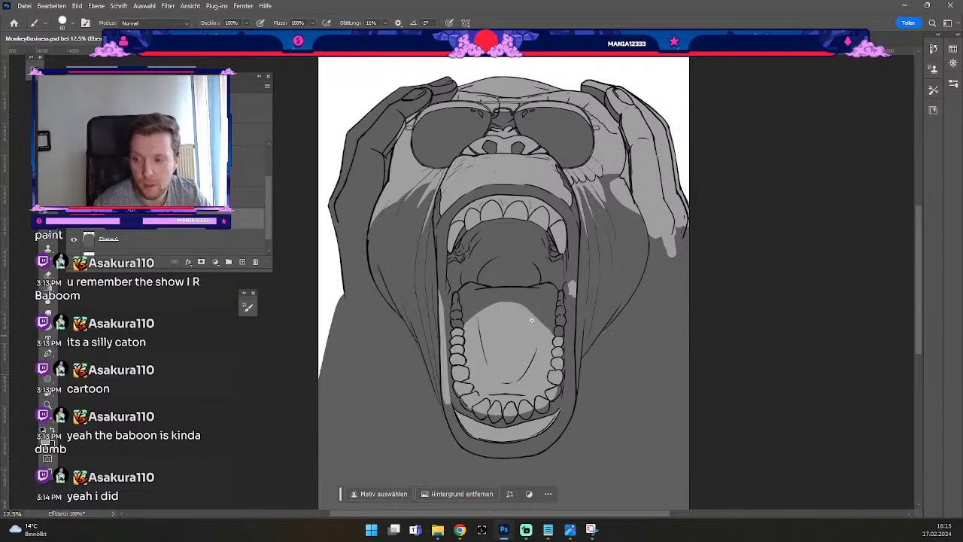
pyautogui.moveTo(570, 289); pyautogui.dragTo(576, 348)
pyautogui.press('e')
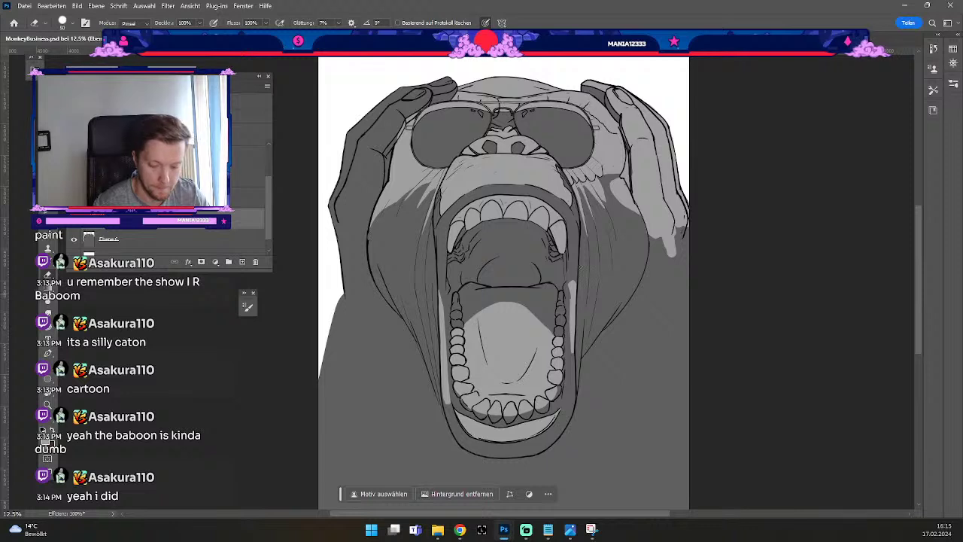
pyautogui.press('b')
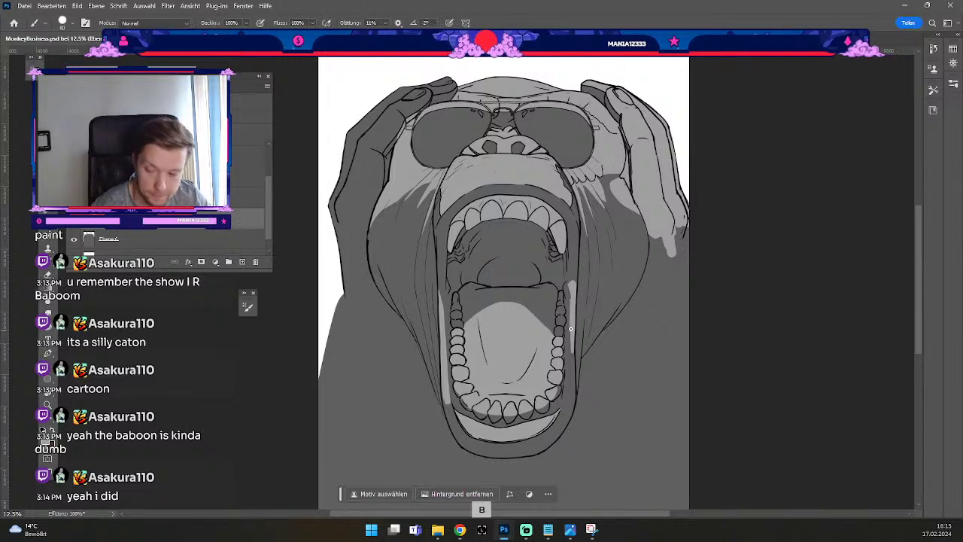
pyautogui.moveTo(572, 340); pyautogui.dragTo(570, 418)
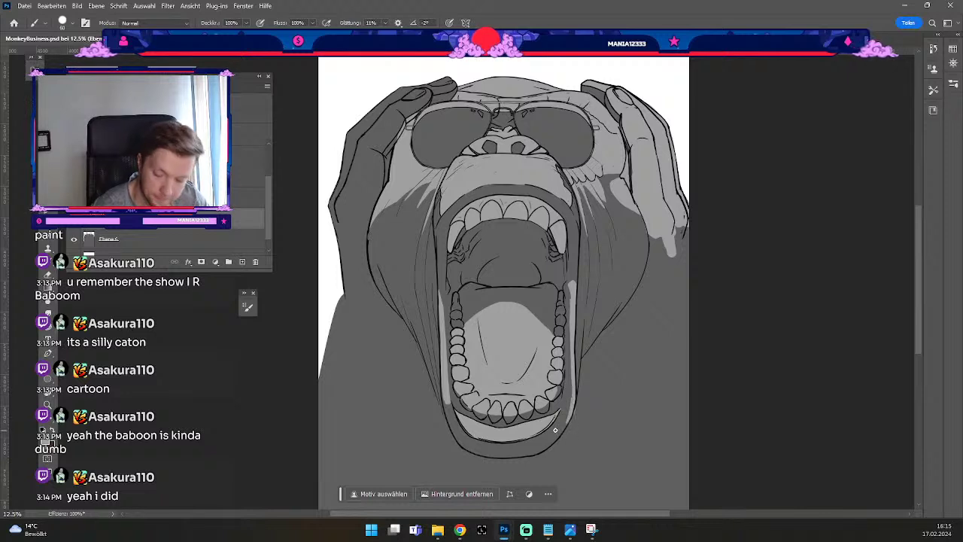
# Trim the right lip streak and add a thin parallel streak beside the lower right teeth, undoing unwanted strokes.
pyautogui.press('e')
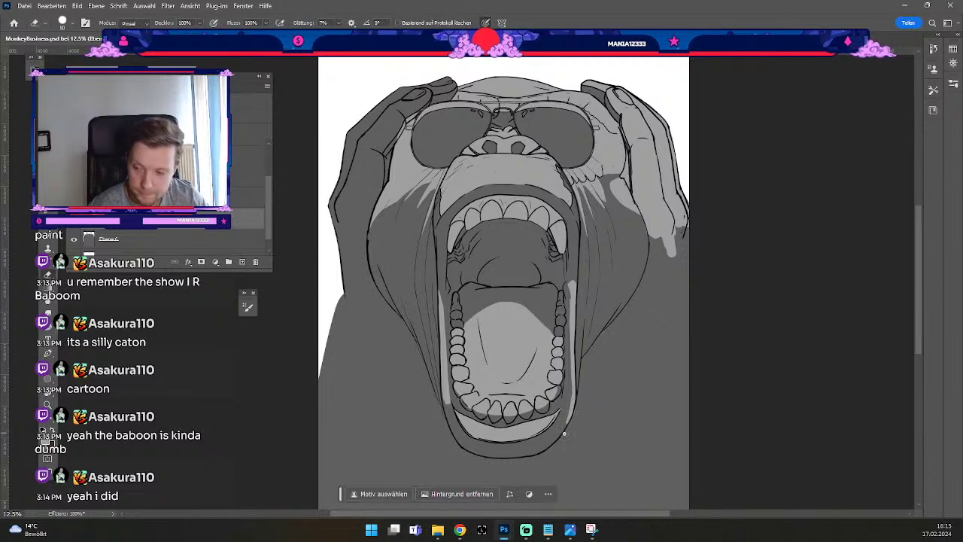
pyautogui.press('b')
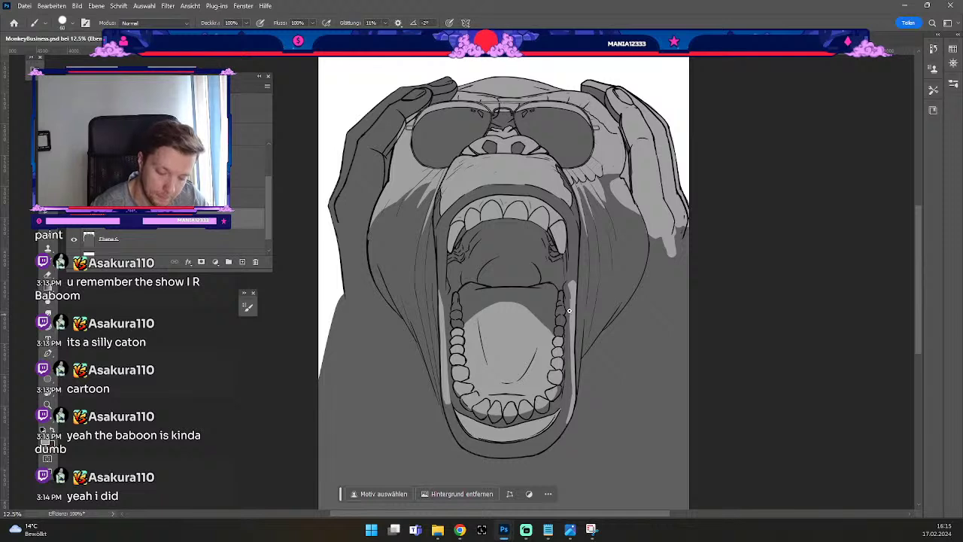
pyautogui.moveTo(569, 356); pyautogui.dragTo(563, 402)
pyautogui.hotkey('ctrl', 'z')
pyautogui.moveTo(568, 342)
pyautogui.mouseDown()
pyautogui.moveTo(564, 402)
pyautogui.moveTo(566, 320)
pyautogui.mouseUp()
pyautogui.hotkey('ctrl', 'z')
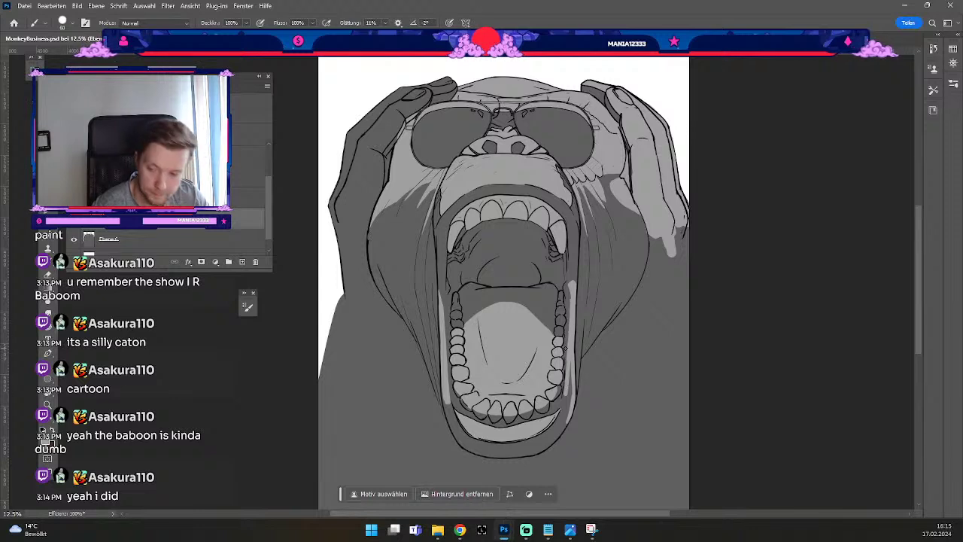
pyautogui.press('e')
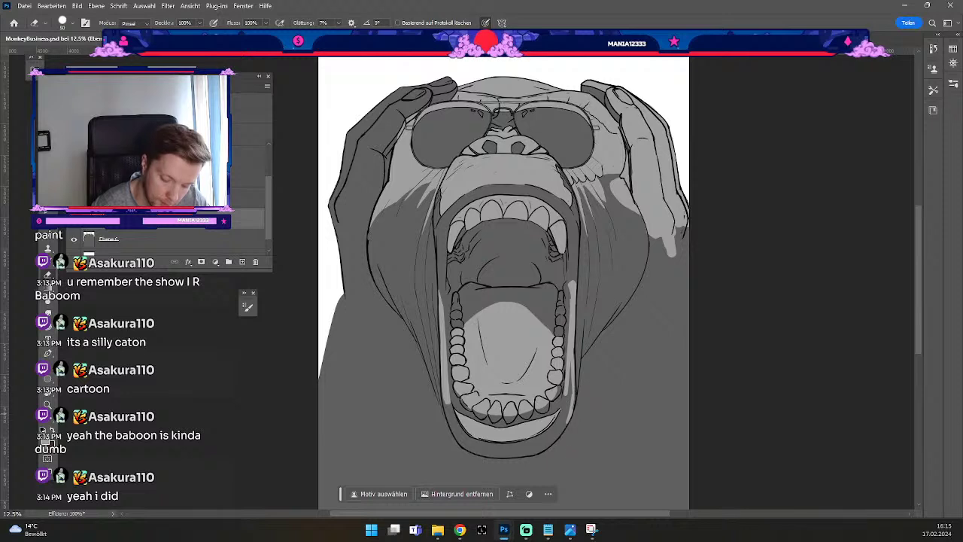
# Fill the lower right corner of the lip with light grey, joining the streaks with a smaller brush and cleaning the edges with the eraser.
pyautogui.press('b')
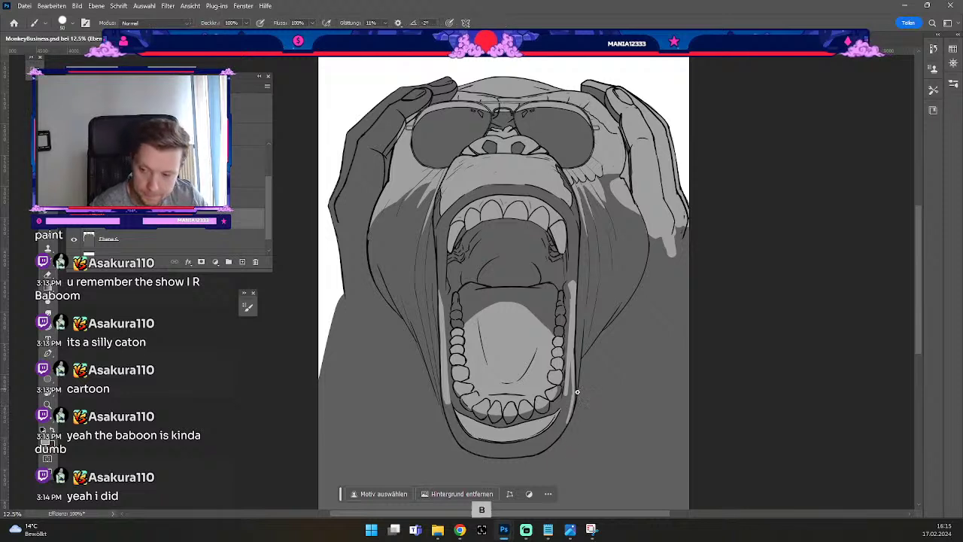
pyautogui.moveTo(577, 402); pyautogui.dragTo(559, 437)
pyautogui.press('e')
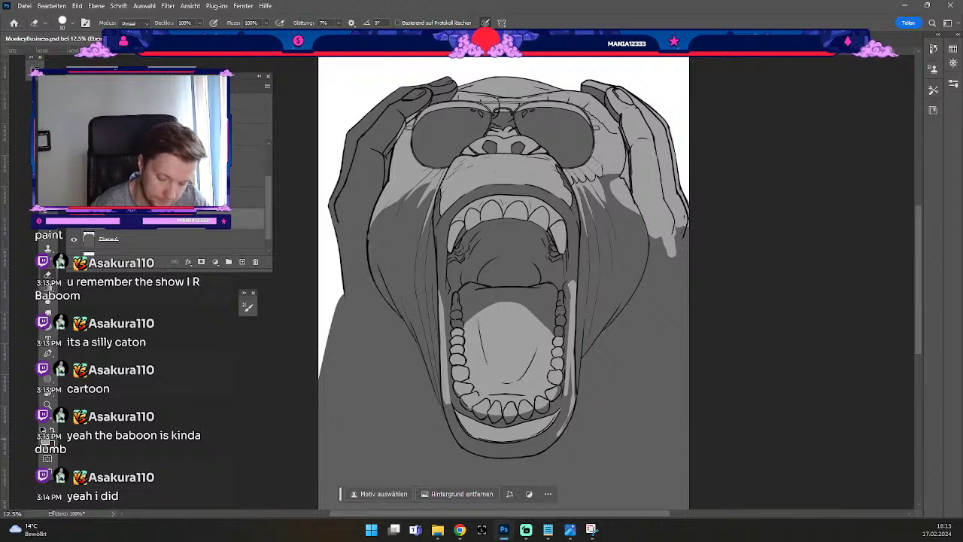
pyautogui.press('b')
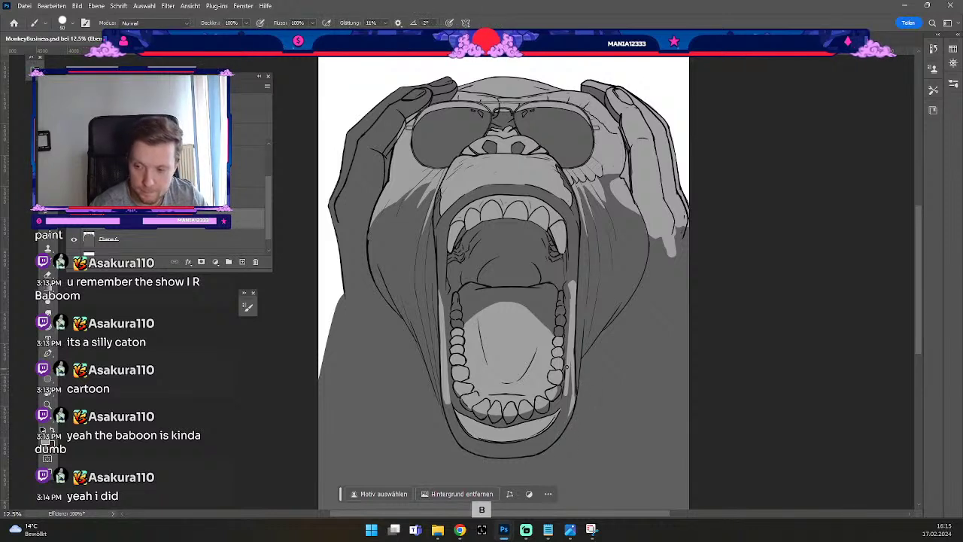
pyautogui.moveTo(572, 365); pyautogui.dragTo(567, 399)
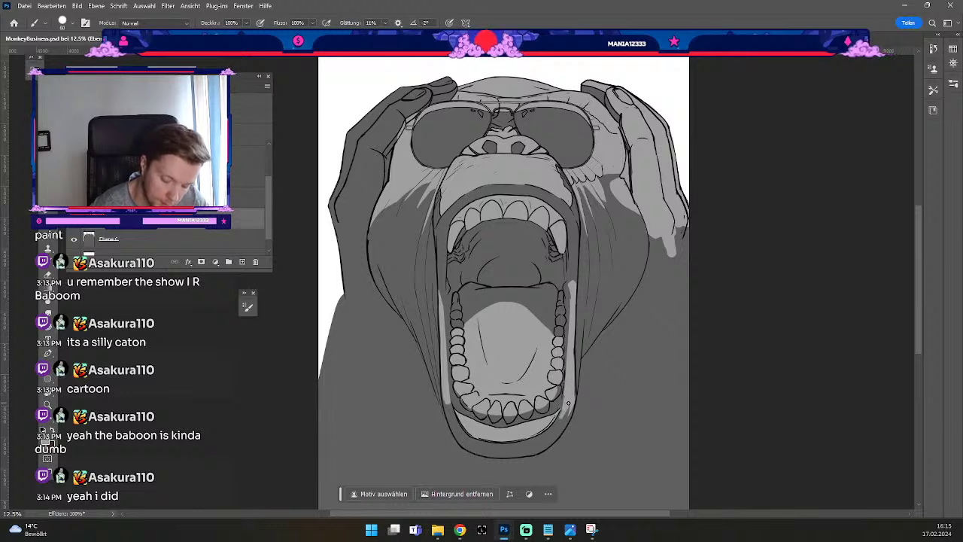
pyautogui.press('ö')
pyautogui.press('#')
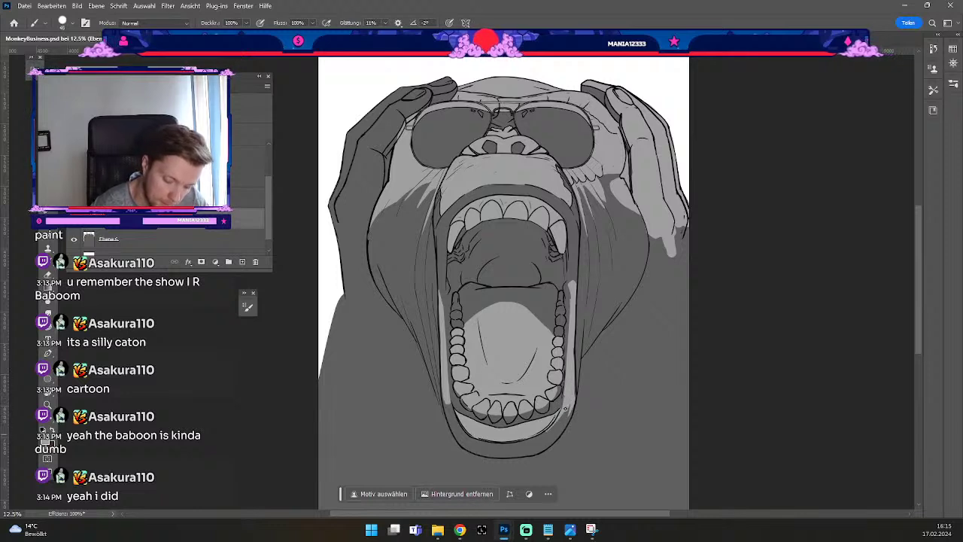
pyautogui.moveTo(540, 432); pyautogui.dragTo(564, 413)
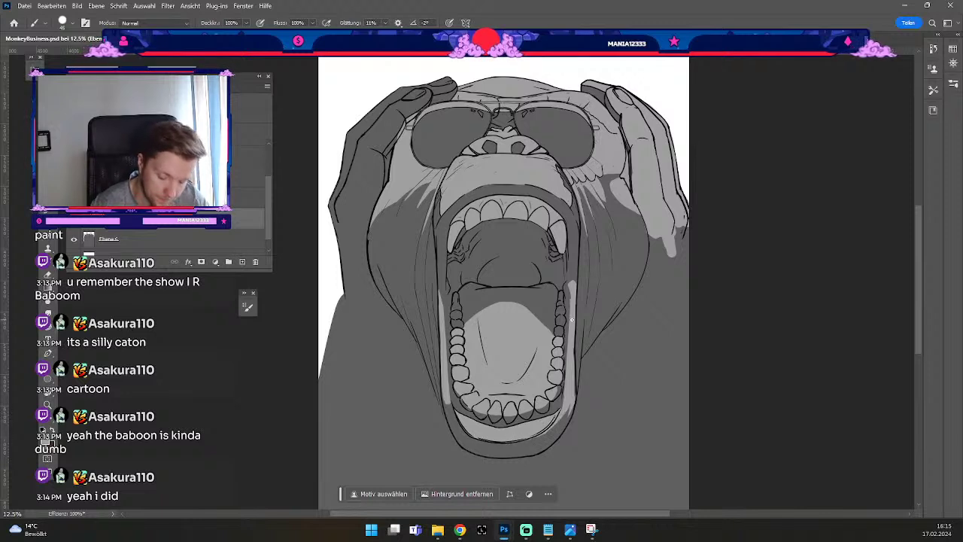
pyautogui.press('e')
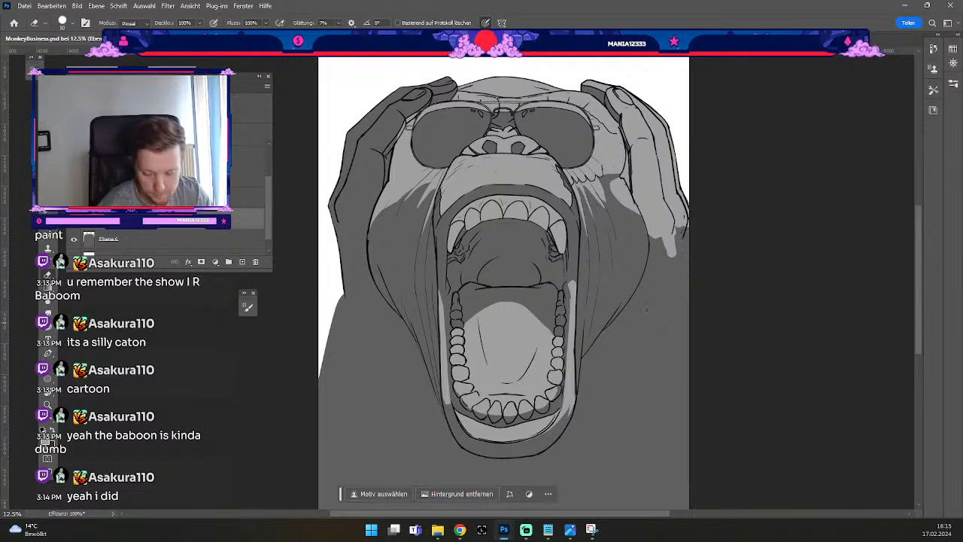
# Continue the left lip's light streak around the lower left corner of the mouth with a smaller brush, undoing the unwanted strokes.
pyautogui.press('b')
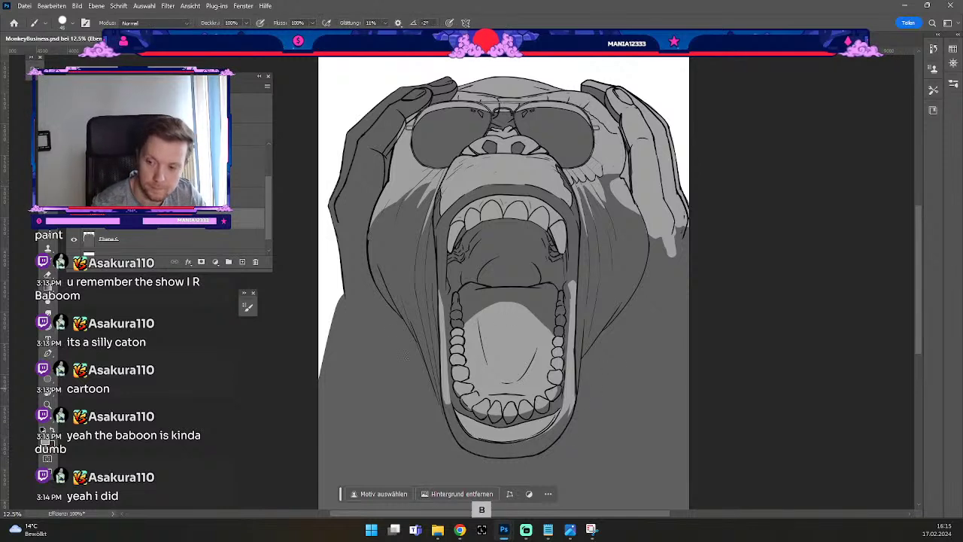
pyautogui.press('odiaeresis')
pyautogui.press('odiaeresis')
pyautogui.press('#')
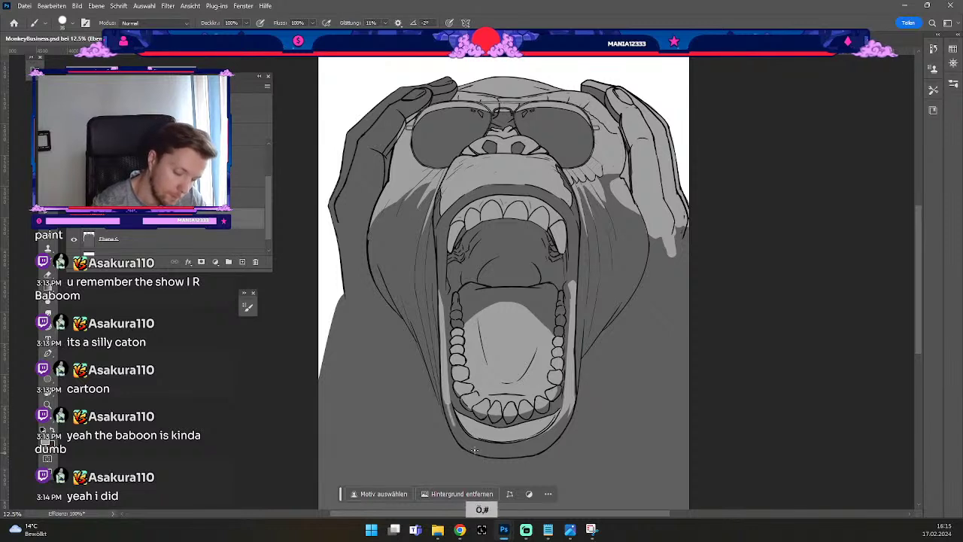
pyautogui.hotkey('ctrl', 'z')
pyautogui.moveTo(451, 407); pyautogui.dragTo(459, 435)
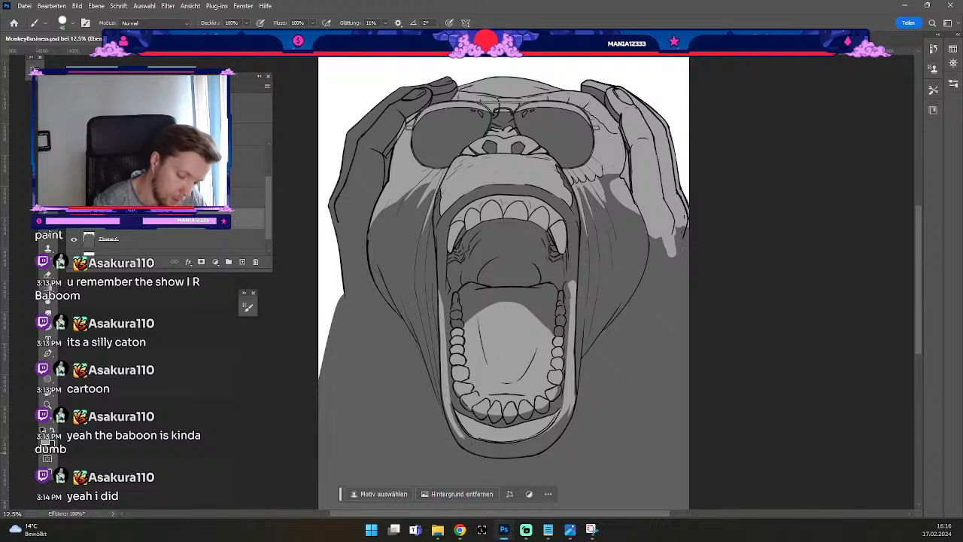
pyautogui.press('e')
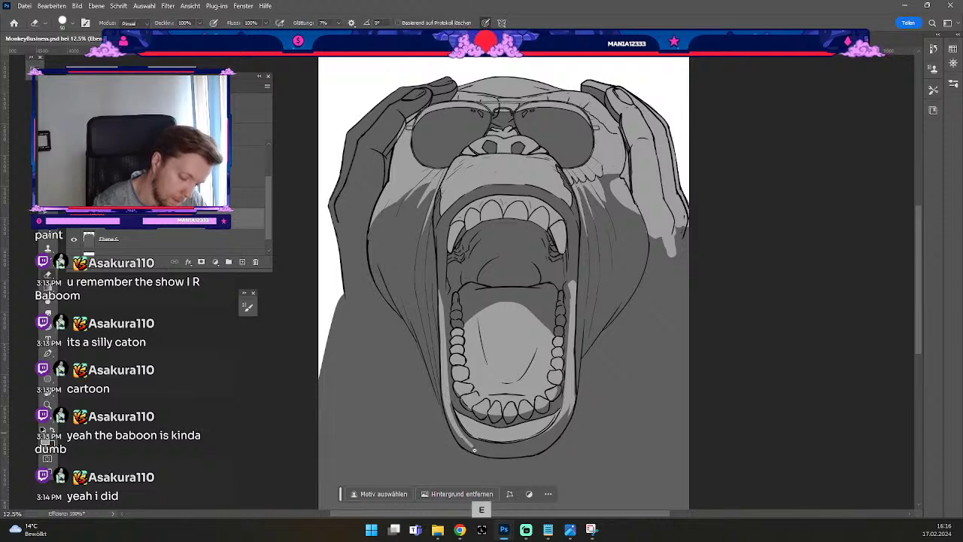
pyautogui.moveTo(444, 407); pyautogui.dragTo(491, 453)
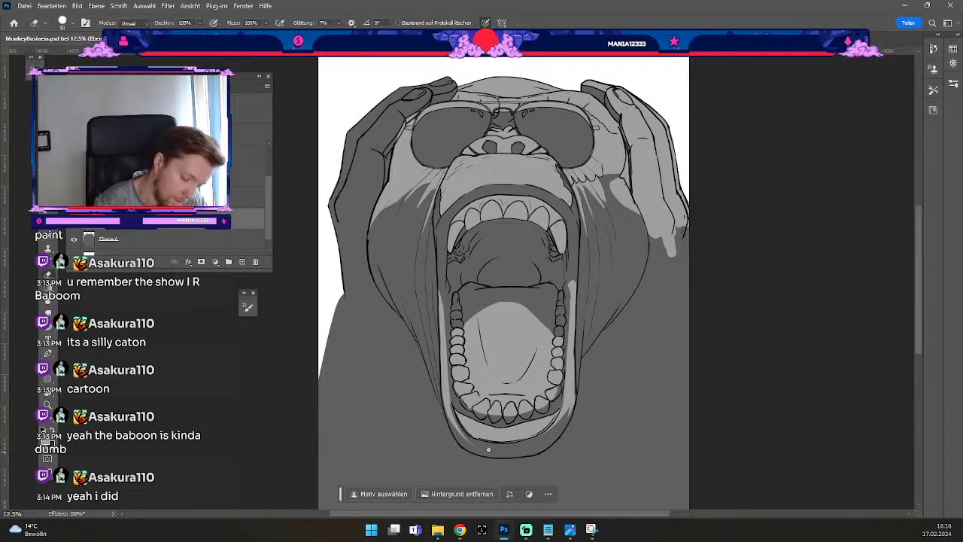
pyautogui.hotkey('ctrl', 'z')
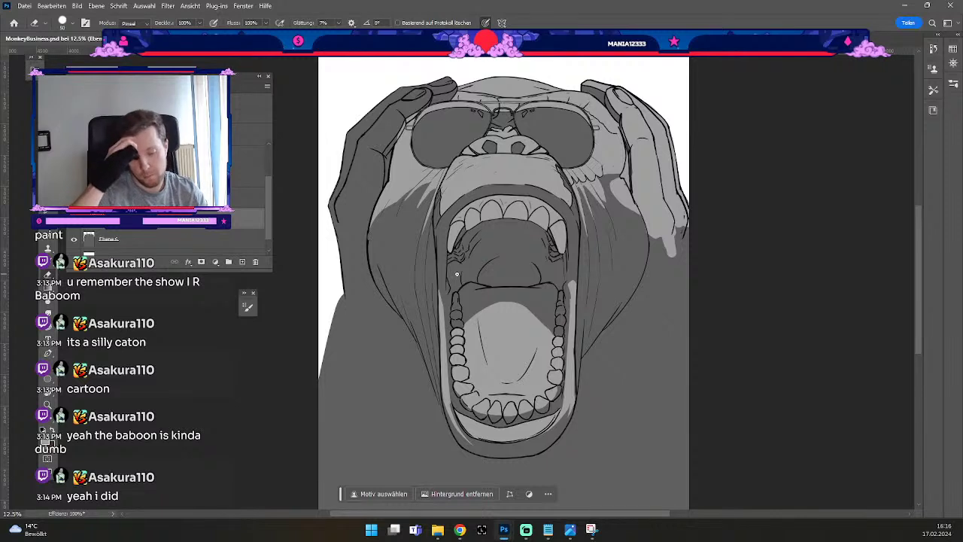
# Add a new clipped layer and set the foreground colour to dark grey 353535 for the brush.
pyautogui.press('b')
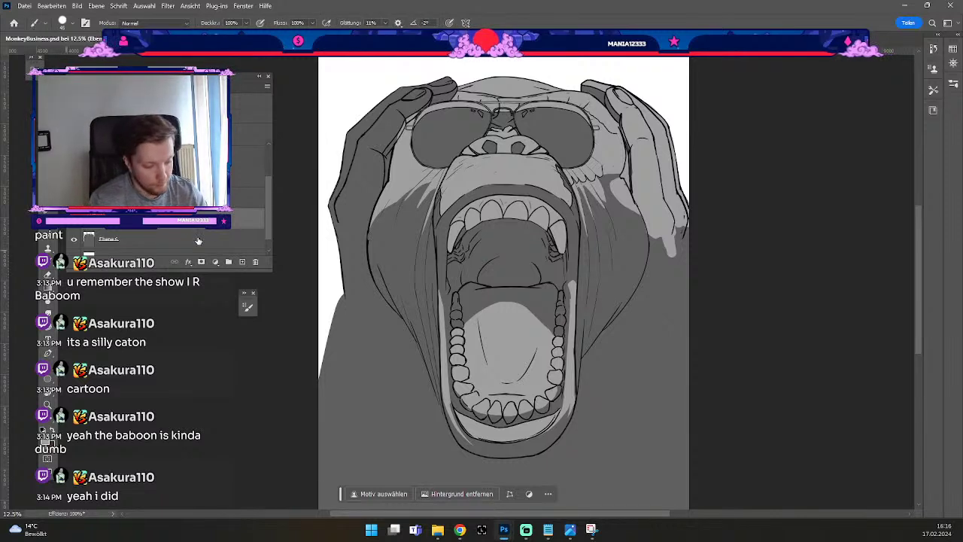
pyautogui.click(242, 262)
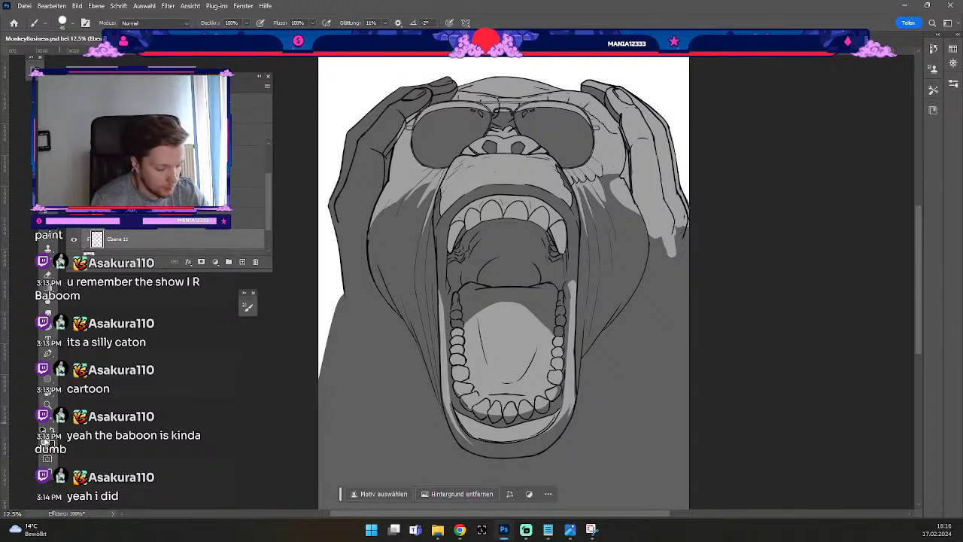
pyautogui.click(45, 442)
pyautogui.click(530, 237)
pyautogui.click(4, 217)
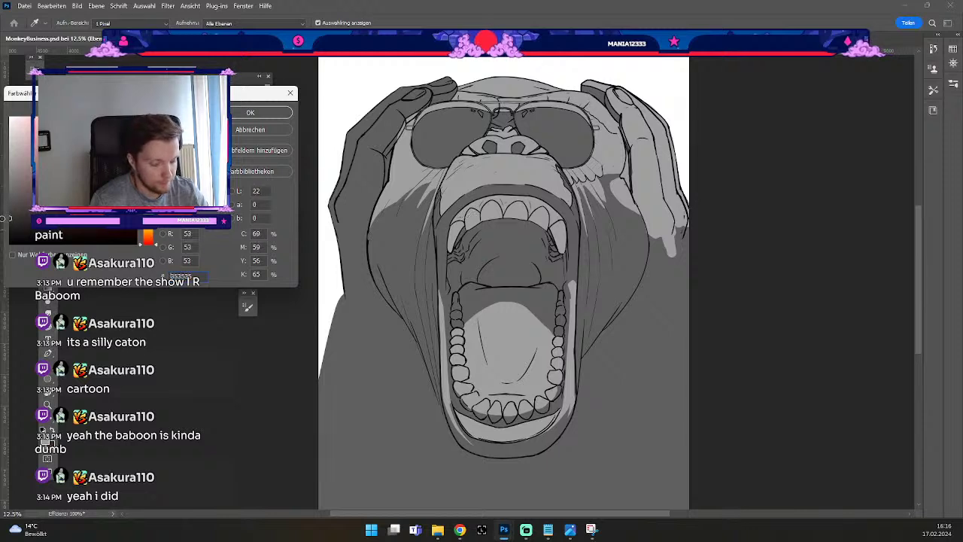
pyautogui.click(245, 112)
pyautogui.press('b')
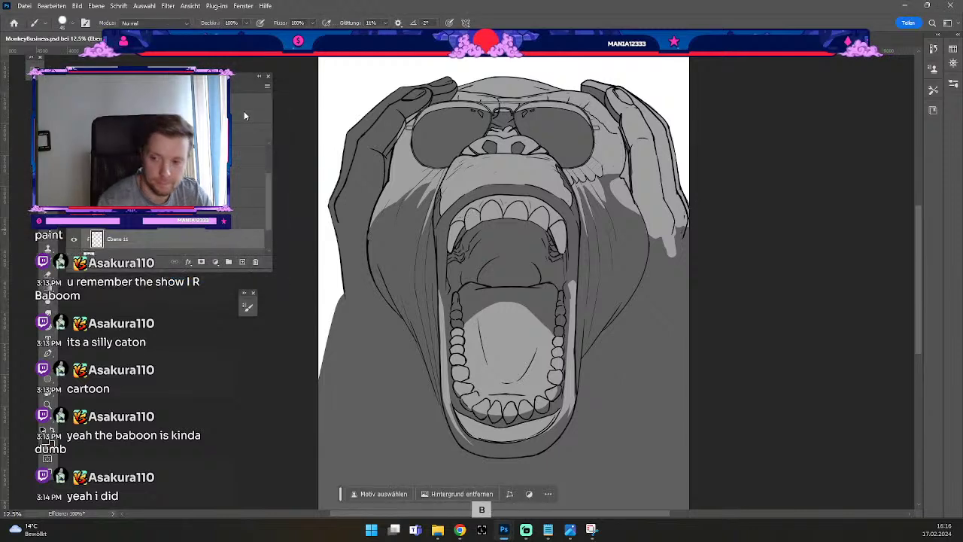
# Shade the nostrils with dark grey and block in the upper throat behind the teeth with a 130 px brush.
pyautogui.moveTo(490, 148); pyautogui.dragTo(523, 152)
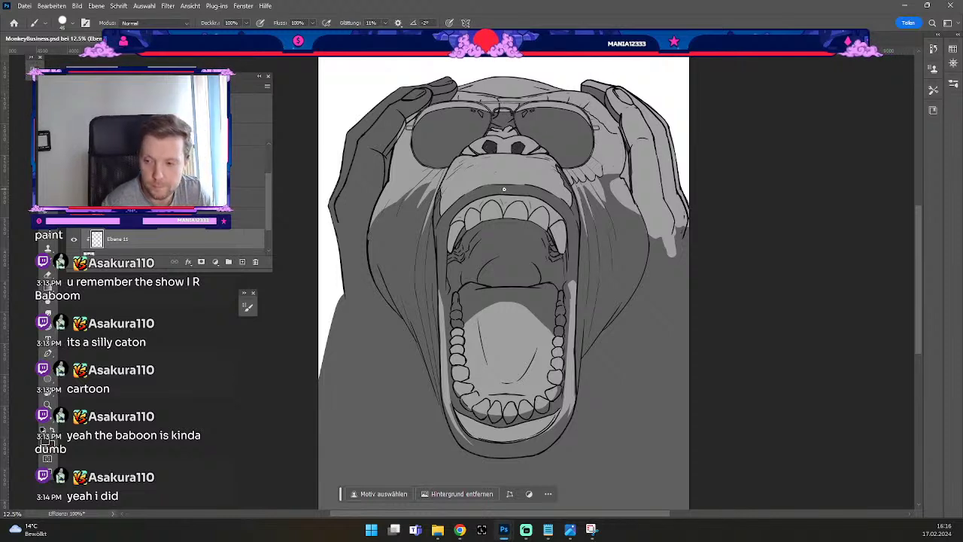
pyautogui.press('#')
pyautogui.press('#')
pyautogui.press('#')
pyautogui.press('#')
pyautogui.press('#')
pyautogui.press('#')
pyautogui.moveTo(493, 224)
pyautogui.mouseDown()
pyautogui.moveTo(477, 247)
pyautogui.moveTo(470, 243)
pyautogui.mouseUp()
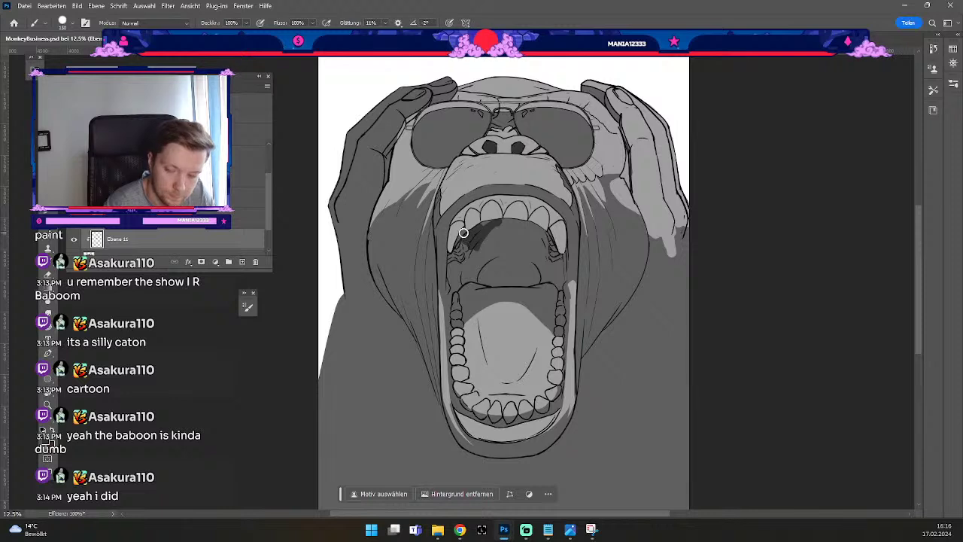
pyautogui.moveTo(457, 228)
pyautogui.mouseDown()
pyautogui.moveTo(494, 228)
pyautogui.moveTo(484, 242)
pyautogui.moveTo(487, 252)
pyautogui.moveTo(503, 239)
pyautogui.moveTo(496, 249)
pyautogui.moveTo(508, 228)
pyautogui.moveTo(503, 255)
pyautogui.moveTo(527, 229)
pyautogui.moveTo(535, 253)
pyautogui.moveTo(510, 234)
pyautogui.moveTo(477, 260)
pyautogui.moveTo(474, 279)
pyautogui.moveTo(491, 244)
pyautogui.moveTo(483, 258)
pyautogui.moveTo(516, 245)
pyautogui.mouseUp()
pyautogui.press('odiaeresis')
pyautogui.press('odiaeresis')
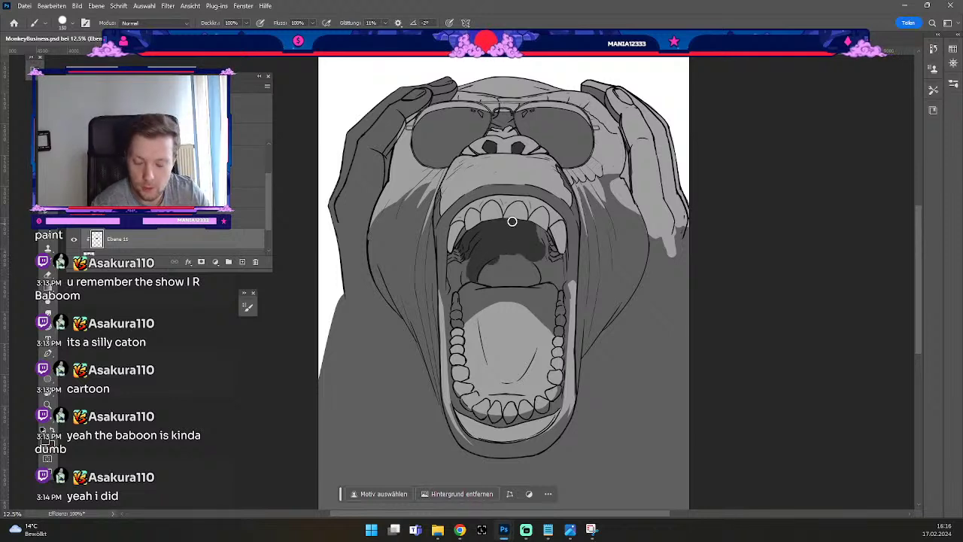
# Extend the dark throat shading down both sides of the raised back of the tongue, using the eraser and a smaller brush.
pyautogui.press('e')
pyautogui.press('b')
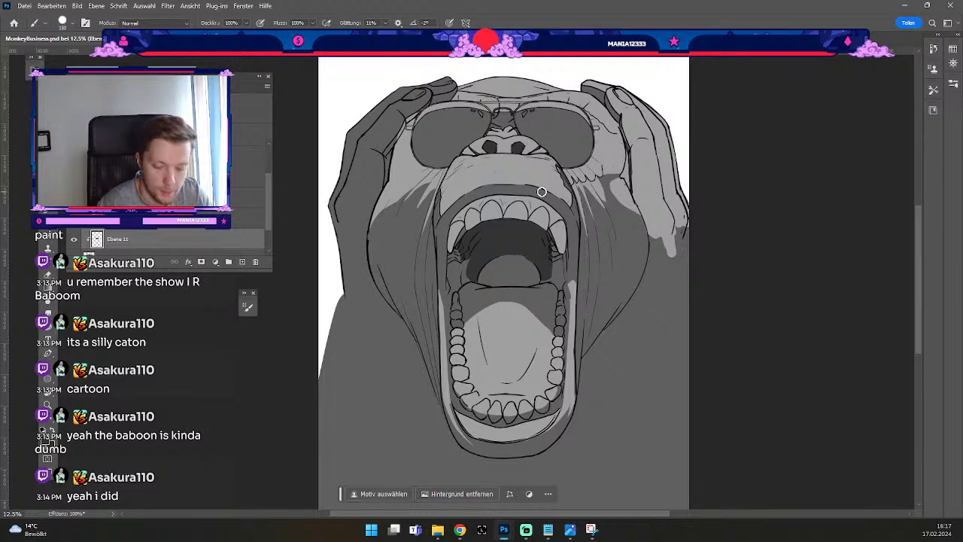
pyautogui.press('odiaeresis')
pyautogui.press('odiaeresis')
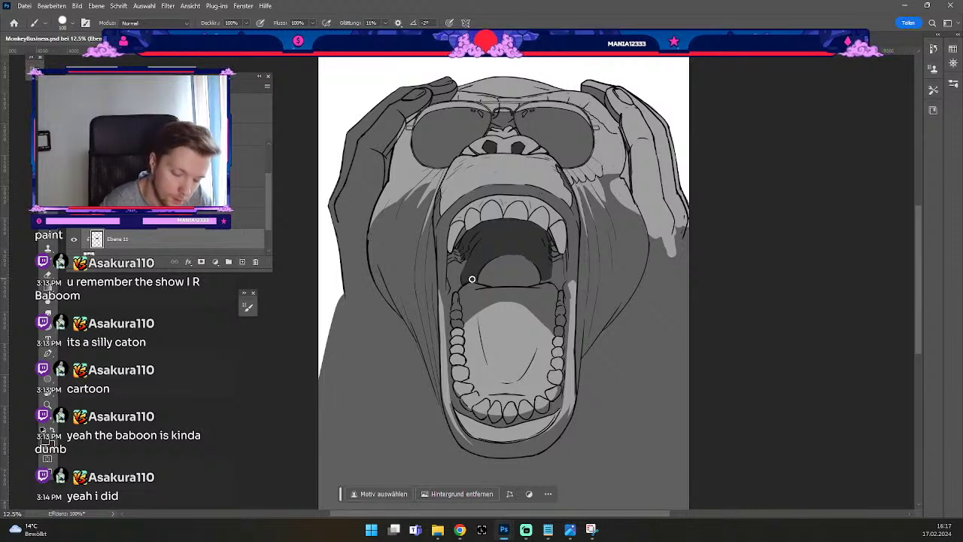
pyautogui.press('odiaeresis')
pyautogui.press('odiaeresis')
pyautogui.press('odiaeresis')
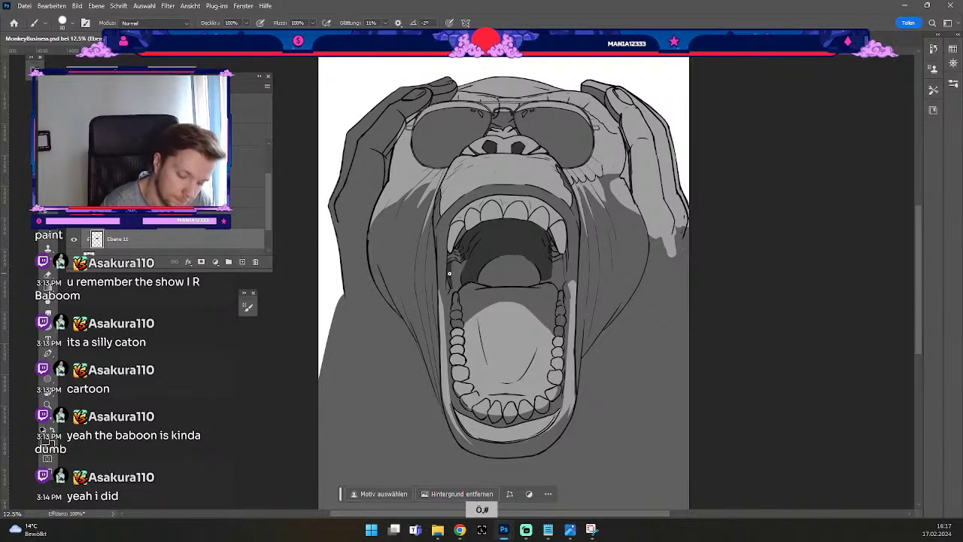
# Refine the dark shadow's edge around the raised back of the tongue with brush and eraser, undoing unwanted strokes.
pyautogui.press('e')
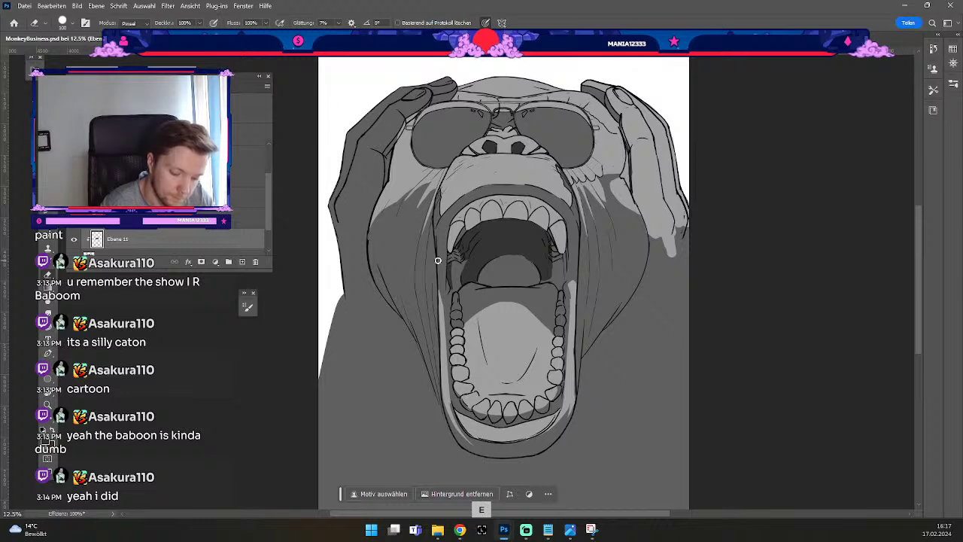
pyautogui.press('b')
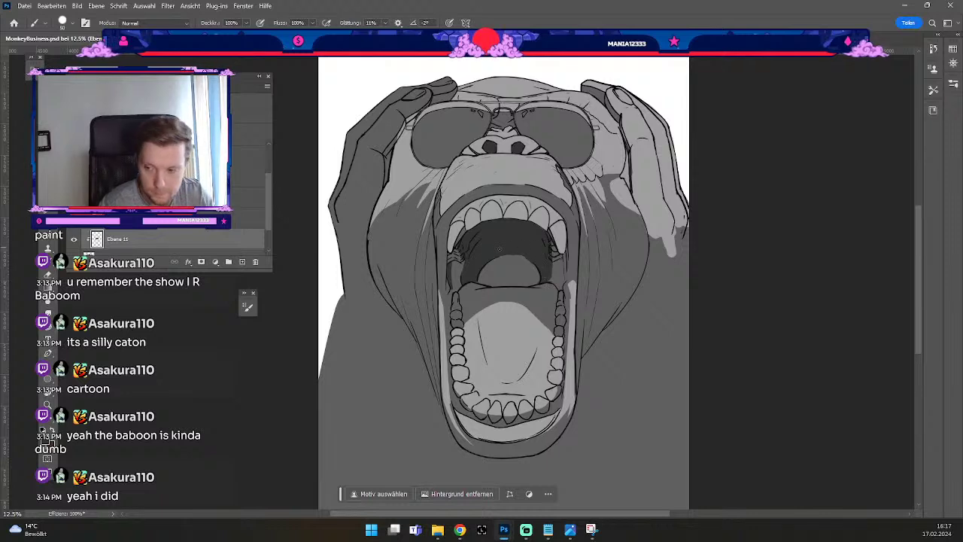
pyautogui.hotkey('ctrl', 'z')
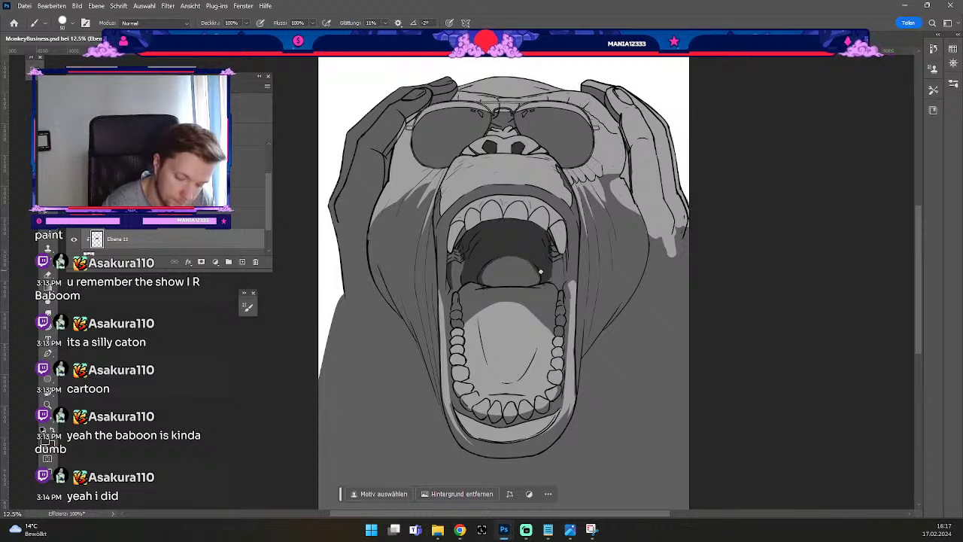
pyautogui.press('e')
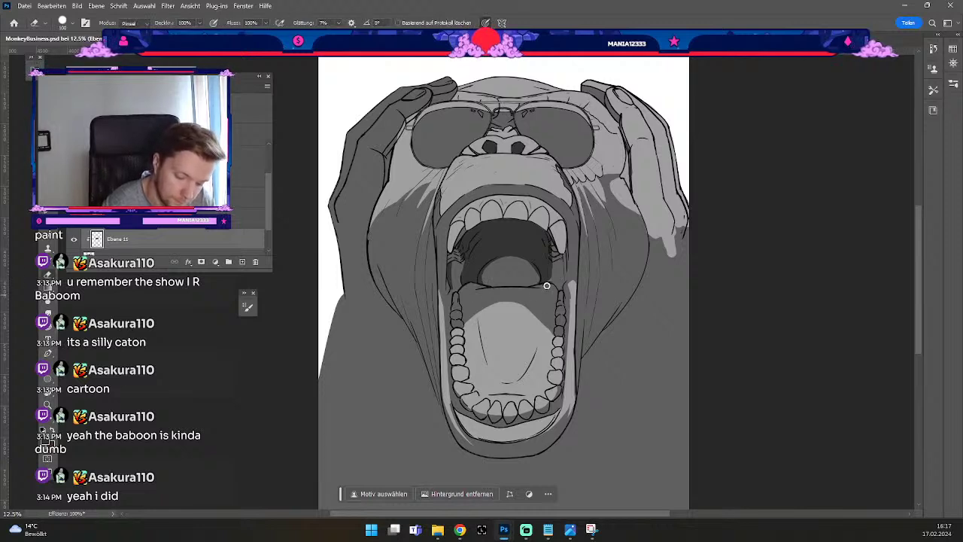
pyautogui.press('b')
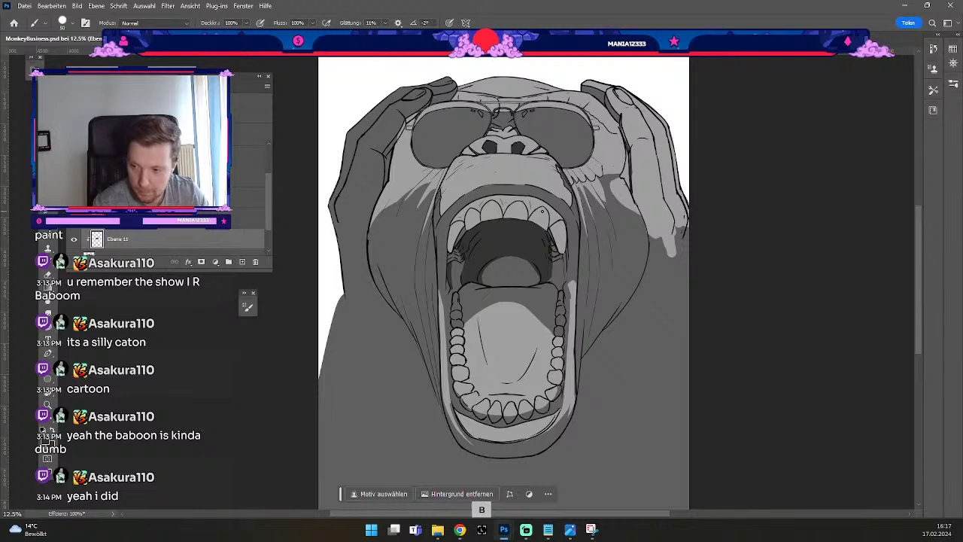
pyautogui.hotkey('ctrl', 'z')
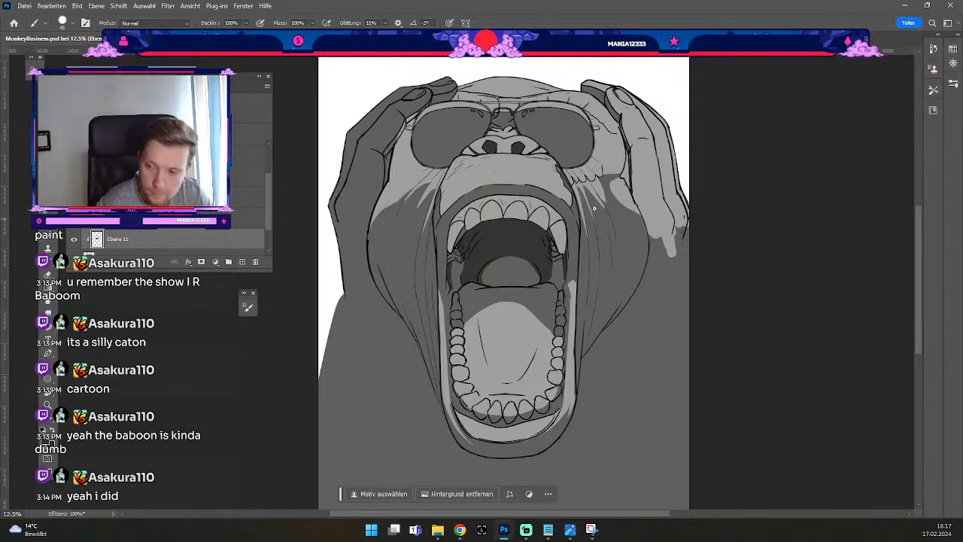
# Shade the inner cheek and gum creases below the upper canines in dark grey, cleaning with the eraser and undoing stray strokes.
pyautogui.moveTo(550, 237); pyautogui.dragTo(546, 286)
pyautogui.hotkey('ctrl', 'z')
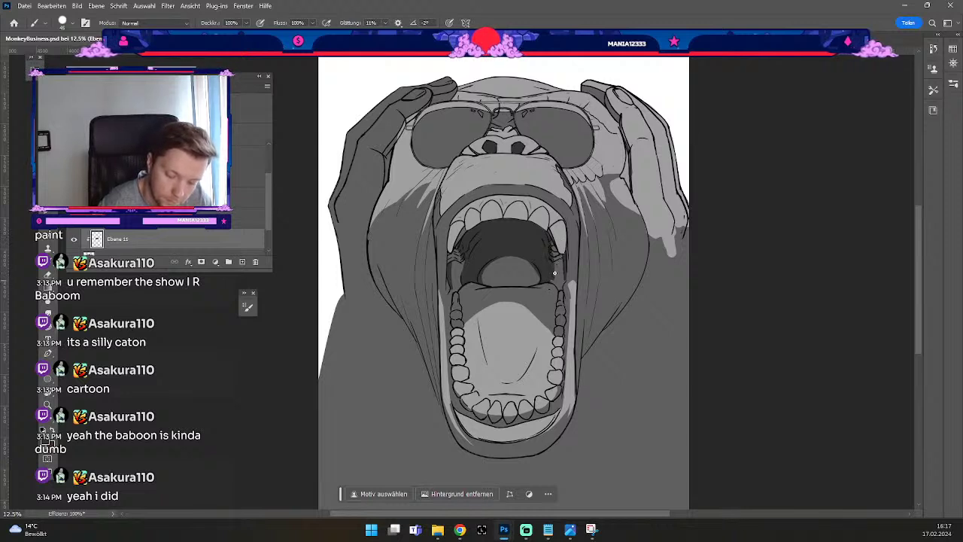
pyautogui.press('b')
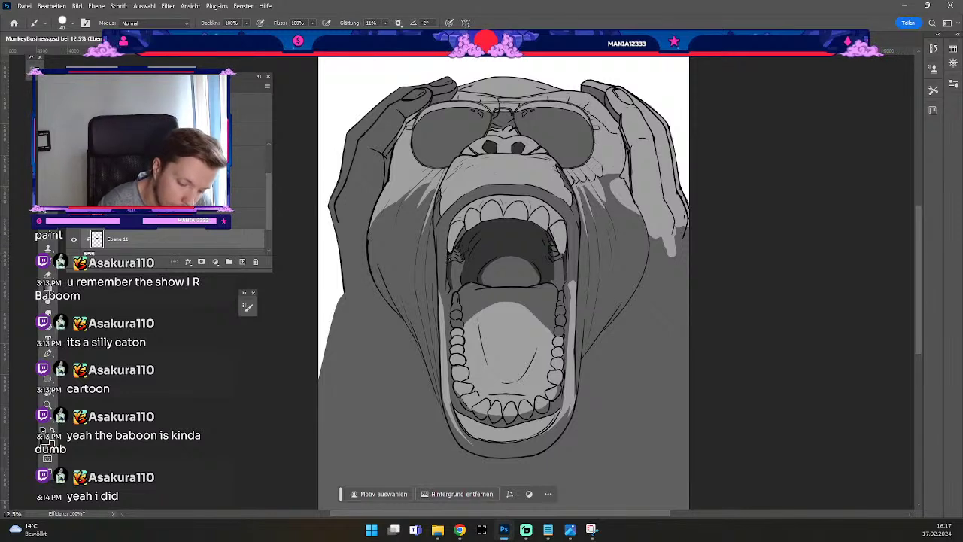
pyautogui.press('odiaeresis')
pyautogui.press('#')
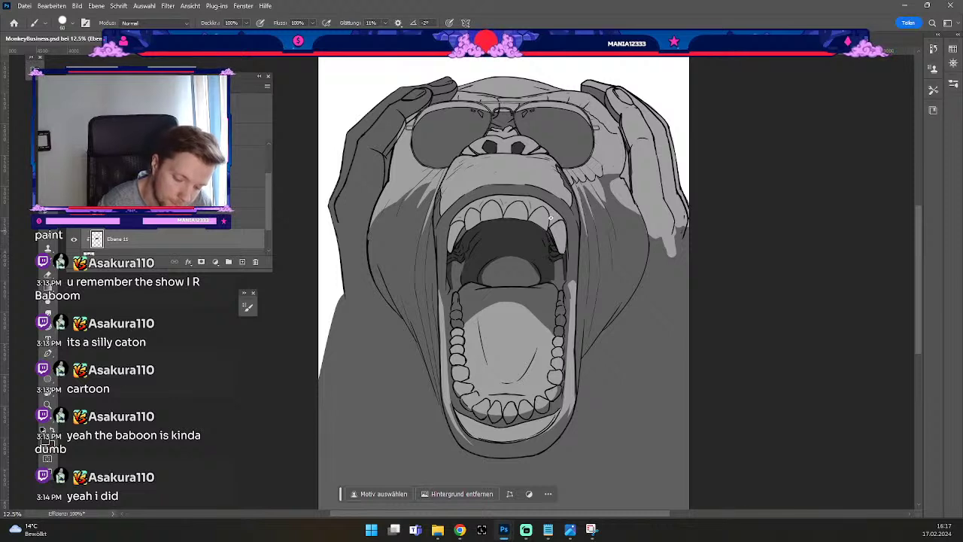
pyautogui.press('e')
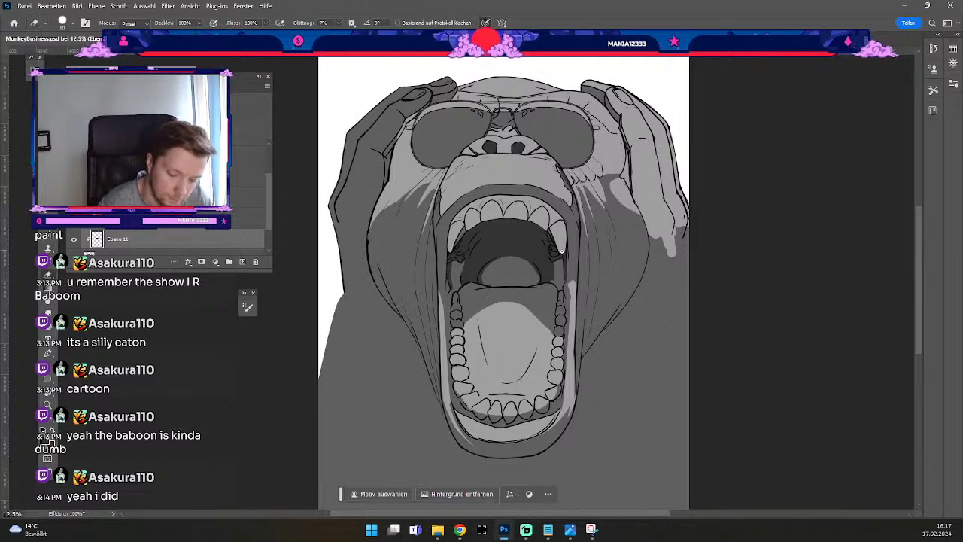
pyautogui.press('b')
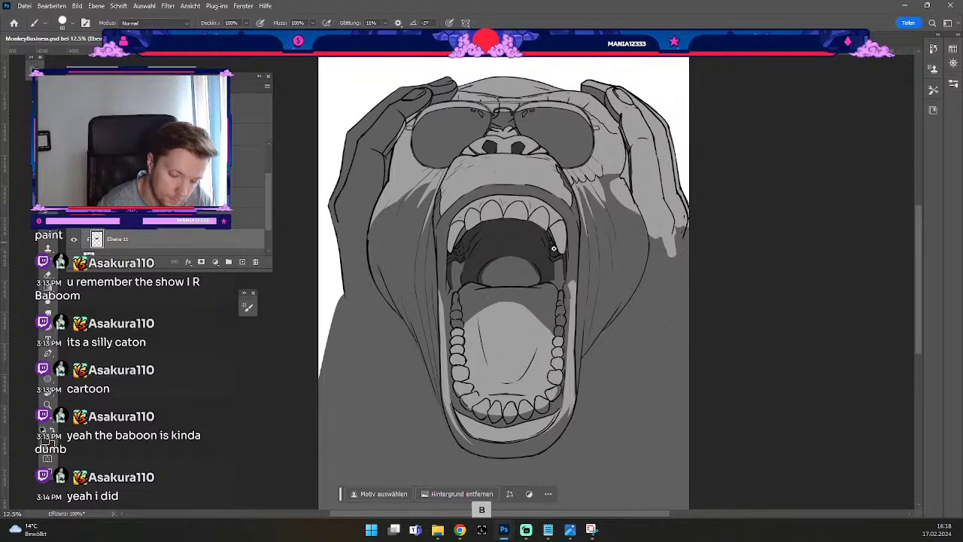
pyautogui.press('e')
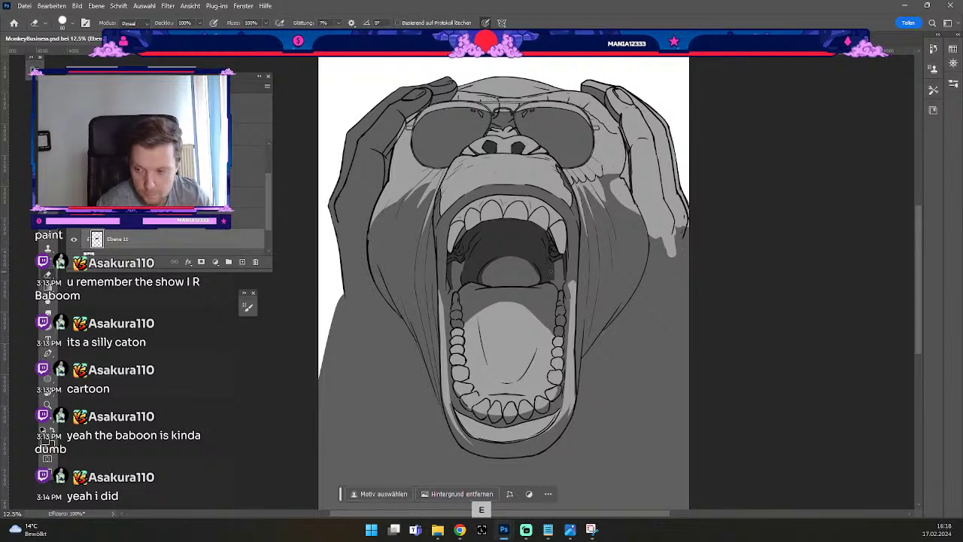
pyautogui.press('b')
pyautogui.hotkey('ctrl', 'z')
pyautogui.press('odiaeresis')
pyautogui.press('odiaeresis')
pyautogui.press('odiaeresis')
pyautogui.press('odiaeresis')
pyautogui.moveTo(557, 253); pyautogui.dragTo(557, 282)
pyautogui.hotkey('ctrl', 'z')
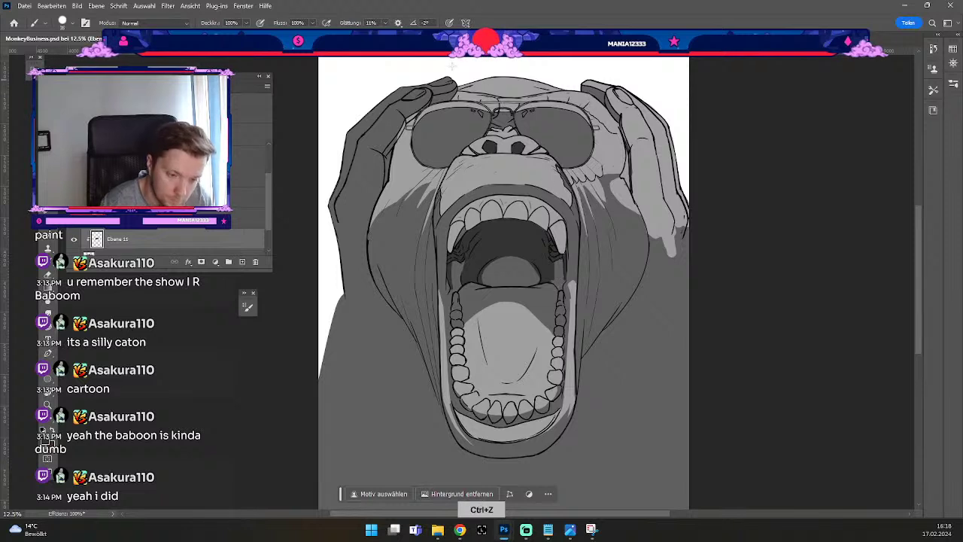
# Enable pen pressure for brush size and paint thin dark streaks on the inner cheeks above the lower back teeth, undoing unwanted strokes.
pyautogui.click(260, 23)
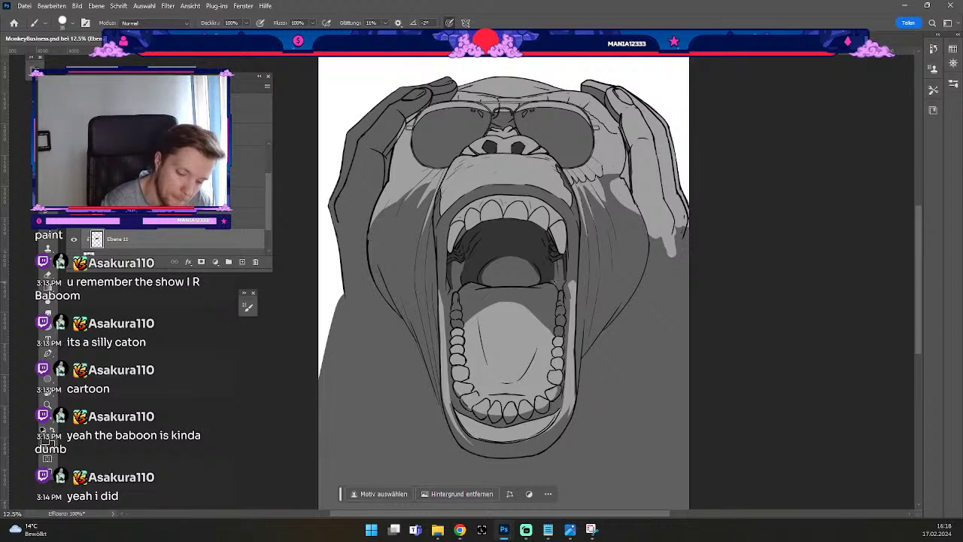
pyautogui.press('odiaeresis')
pyautogui.press('#')
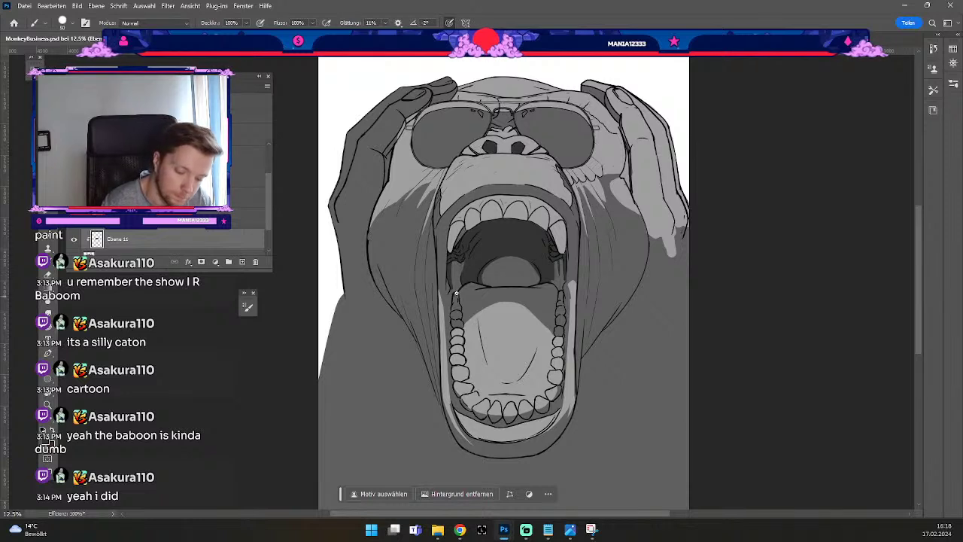
pyautogui.hotkey('ctrl', 'z')
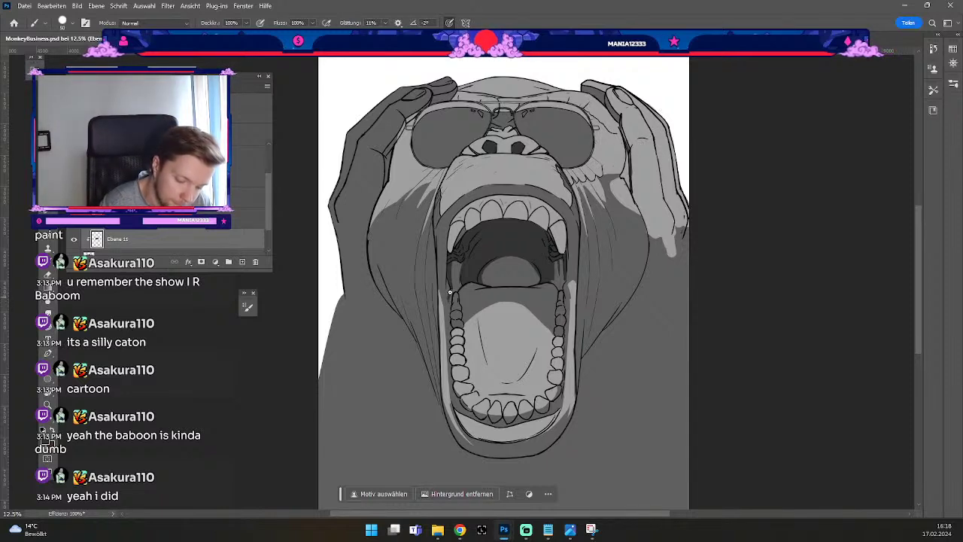
pyautogui.press('[')
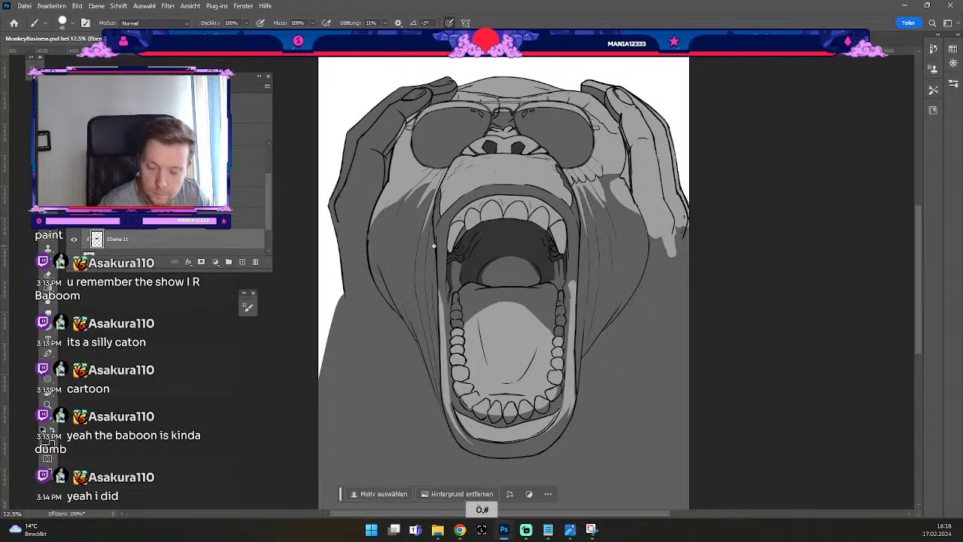
pyautogui.hotkey('ctrl', 'z')
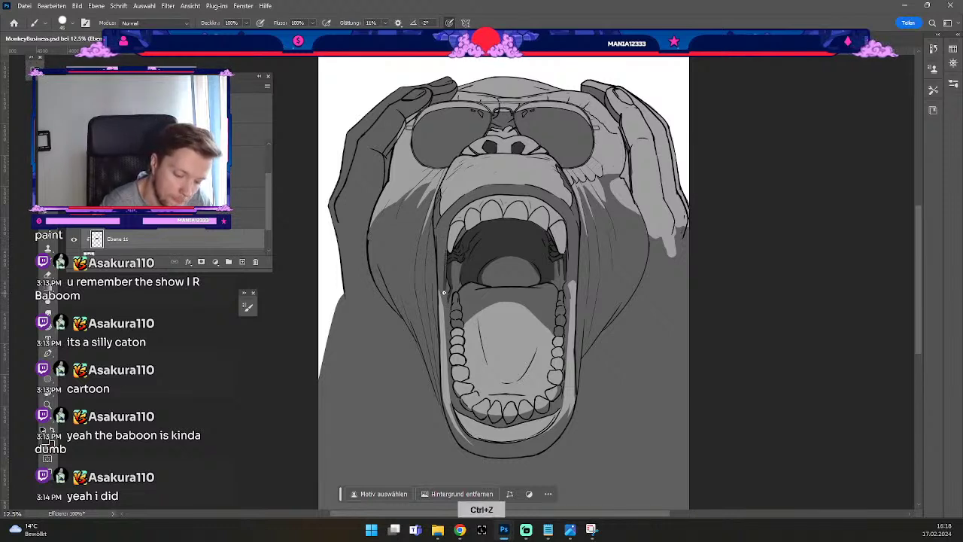
# Darken the left side of the lip beside the upper canine with a 60 px brush.
pyautogui.press(']')
pyautogui.press(']')
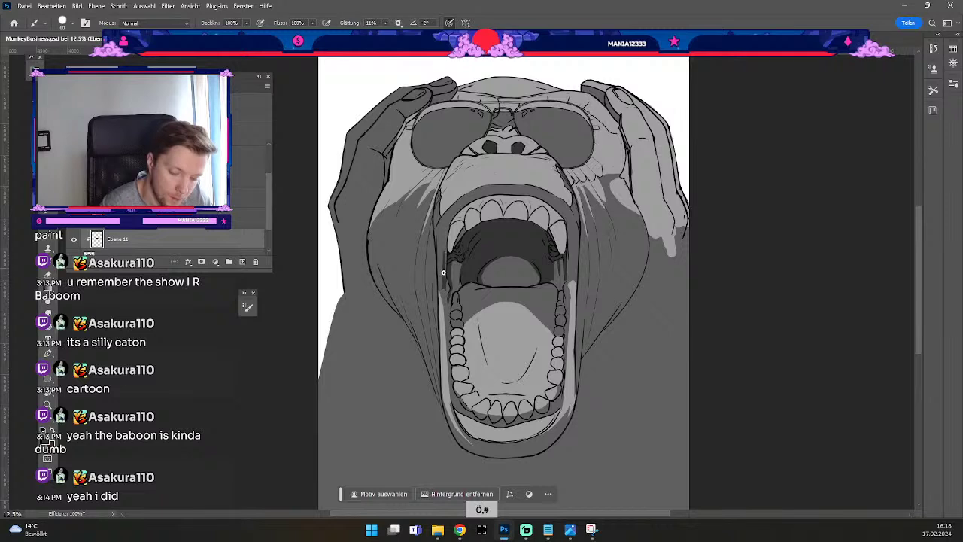
pyautogui.moveTo(445, 261)
pyautogui.mouseDown()
pyautogui.moveTo(442, 286)
pyautogui.moveTo(448, 221)
pyautogui.moveTo(442, 281)
pyautogui.moveTo(431, 215)
pyautogui.moveTo(441, 267)
pyautogui.moveTo(444, 222)
pyautogui.mouseUp()
pyautogui.press('#')
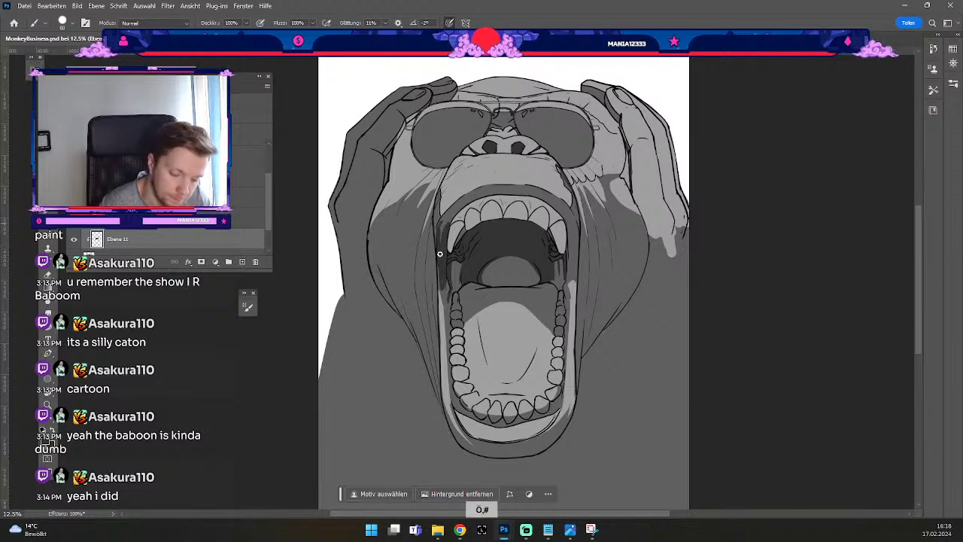
# Sweep dark grey shading from the left lip over the whole upper lip to its right end, adjusting the brush size.
pyautogui.moveTo(441, 286)
pyautogui.mouseDown()
pyautogui.moveTo(439, 251)
pyautogui.moveTo(441, 276)
pyautogui.moveTo(459, 209)
pyautogui.moveTo(442, 239)
pyautogui.moveTo(460, 206)
pyautogui.moveTo(441, 227)
pyautogui.moveTo(487, 188)
pyautogui.moveTo(458, 202)
pyautogui.moveTo(519, 186)
pyautogui.moveTo(544, 195)
pyautogui.moveTo(495, 191)
pyautogui.moveTo(562, 208)
pyautogui.moveTo(543, 190)
pyautogui.moveTo(553, 177)
pyautogui.moveTo(555, 195)
pyautogui.moveTo(531, 195)
pyautogui.moveTo(581, 230)
pyautogui.moveTo(532, 191)
pyautogui.moveTo(573, 240)
pyautogui.mouseUp()
pyautogui.press('#')
pyautogui.press('#')
pyautogui.press('#')
pyautogui.press('#')
pyautogui.press('[')
pyautogui.press('[')
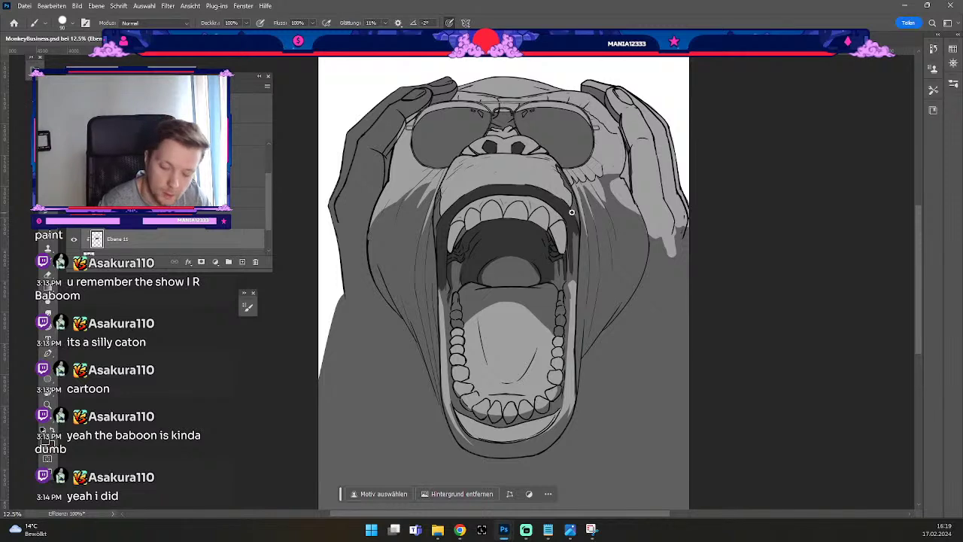
# Extend the dark lip shading down the right side to the top of the light streak, redoing strokes and trimming with the eraser.
pyautogui.moveTo(574, 242); pyautogui.dragTo(575, 277)
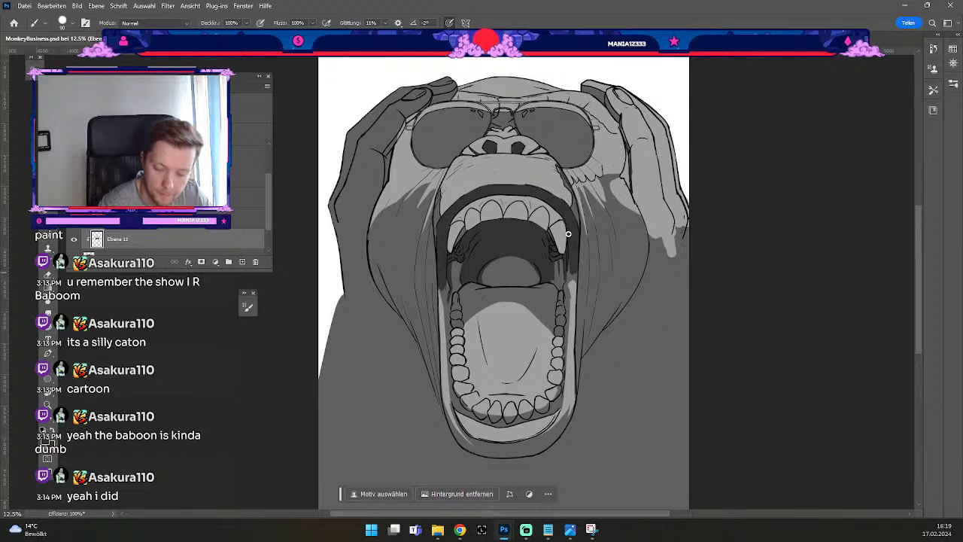
pyautogui.hotkey('ctrl', 'z')
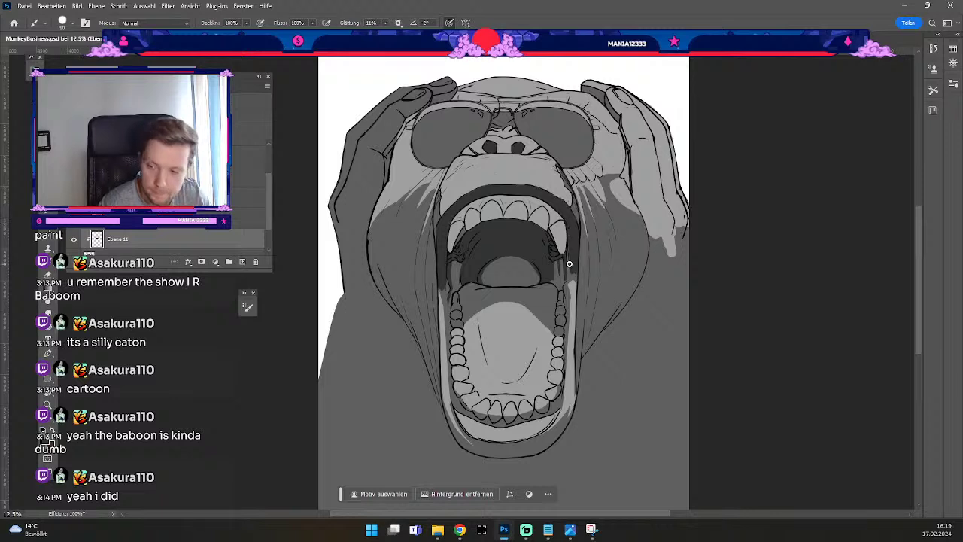
pyautogui.press('e')
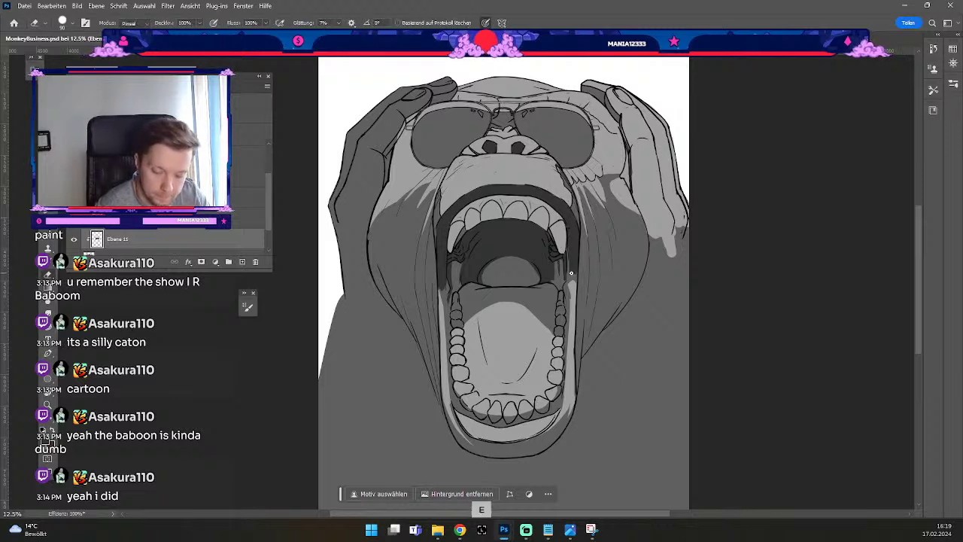
pyautogui.hotkey('ctrl', 'z')
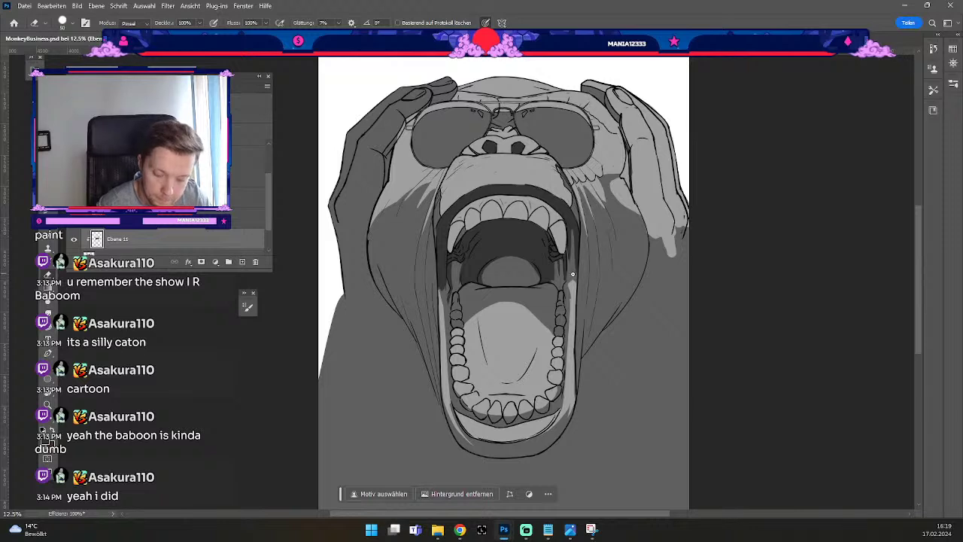
pyautogui.press('b')
pyautogui.hotkey('ctrl', 'z')
pyautogui.moveTo(571, 230); pyautogui.dragTo(576, 282)
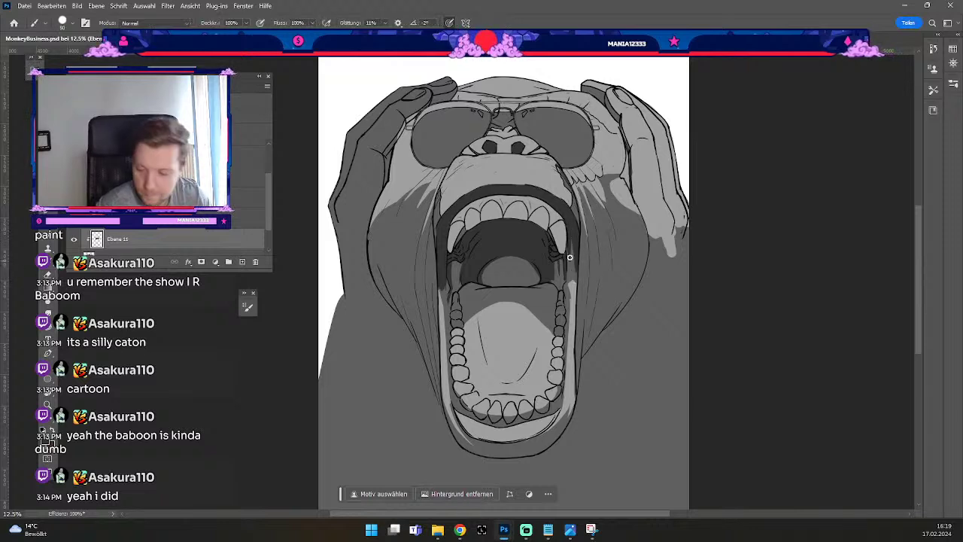
# Refine the dark shading along both sides of the lips with brush and eraser, undoing an unwanted stroke.
pyautogui.press('b')
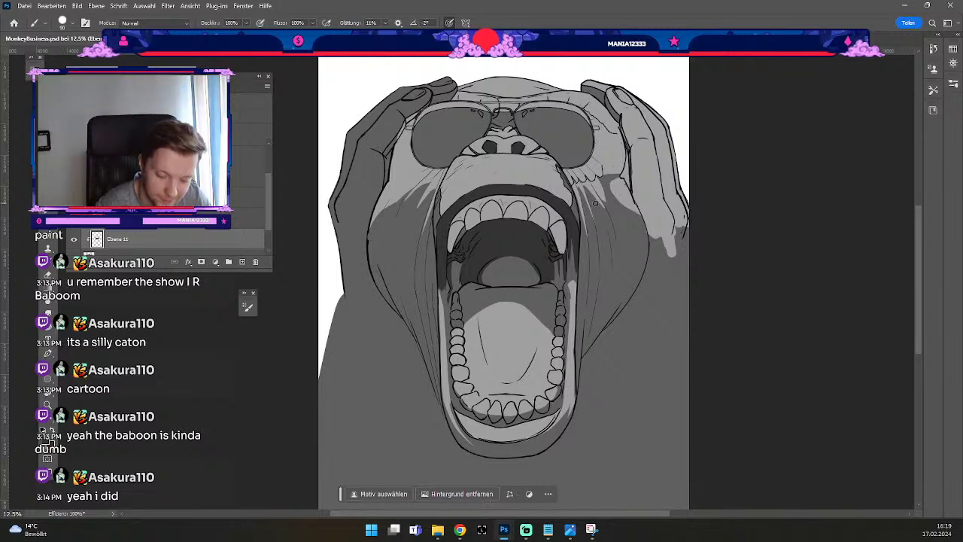
pyautogui.press('e')
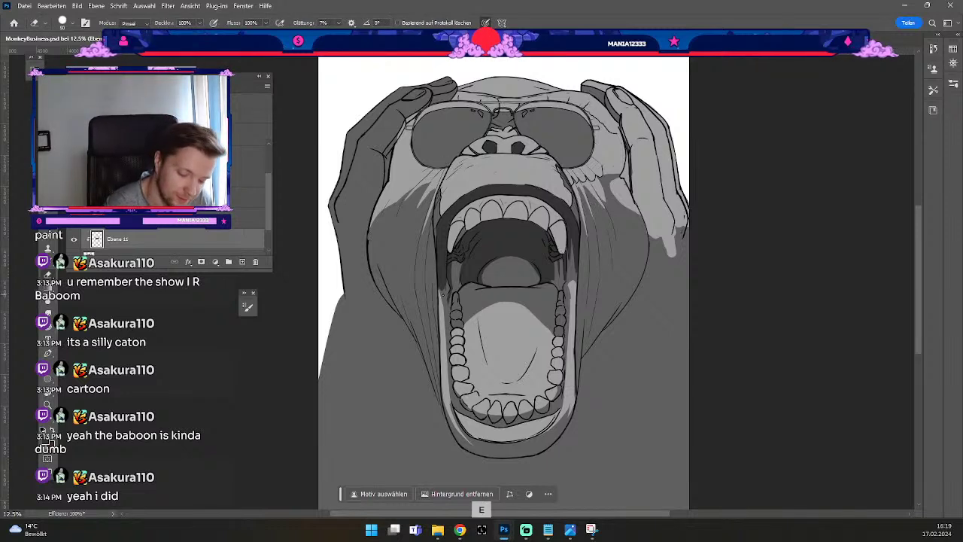
pyautogui.hotkey('ctrl', 'z')
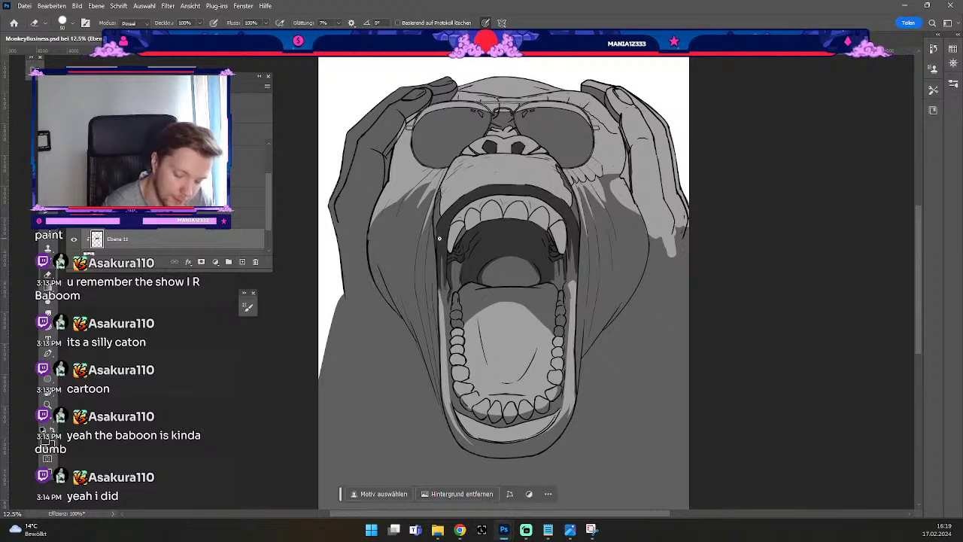
# Shade the gum below the lower front teeth dark grey with a brush reduced to 40 px, undoing unwanted strokes.
pyautogui.press('b')
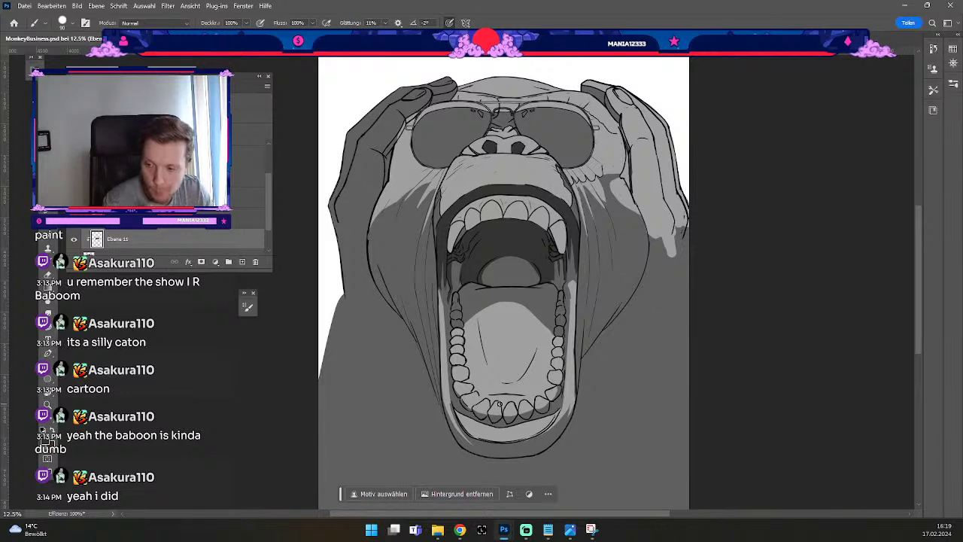
pyautogui.press('[')
pyautogui.press('[')
pyautogui.press('[')
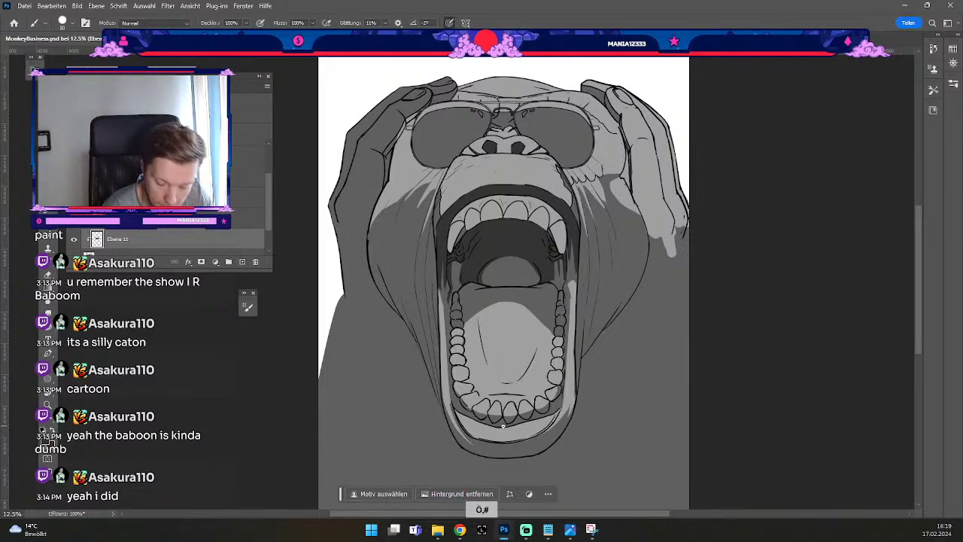
pyautogui.press('[')
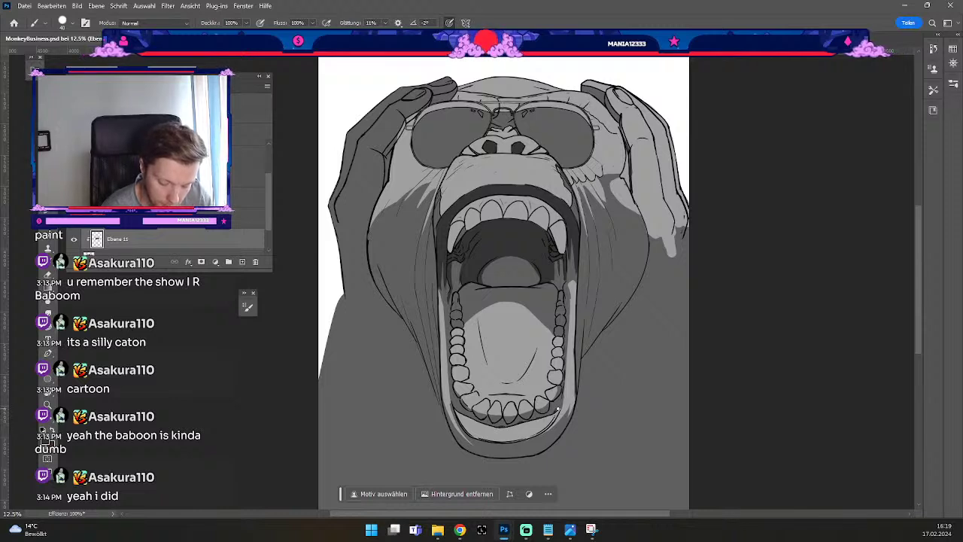
pyautogui.hotkey('ctrl', 'z')
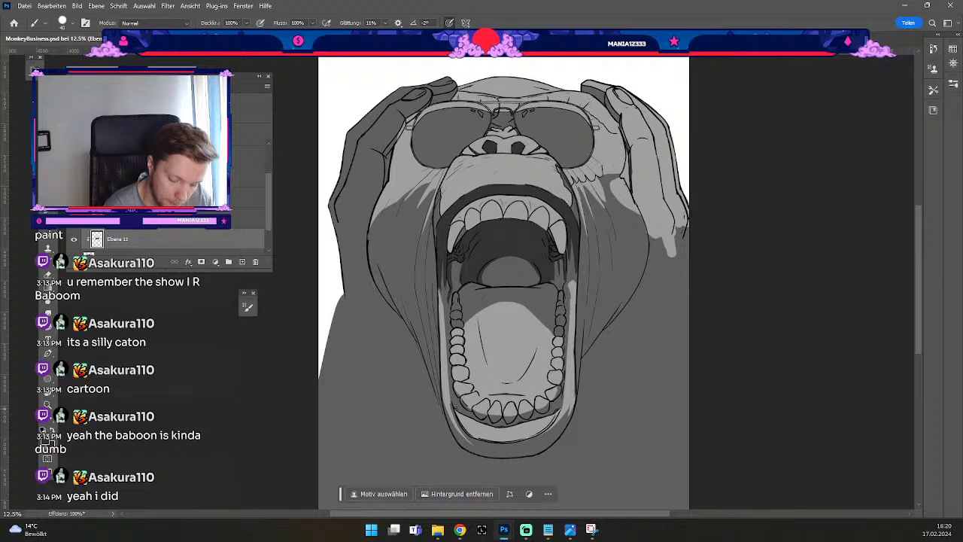
pyautogui.hotkey('ctrl', 'z')
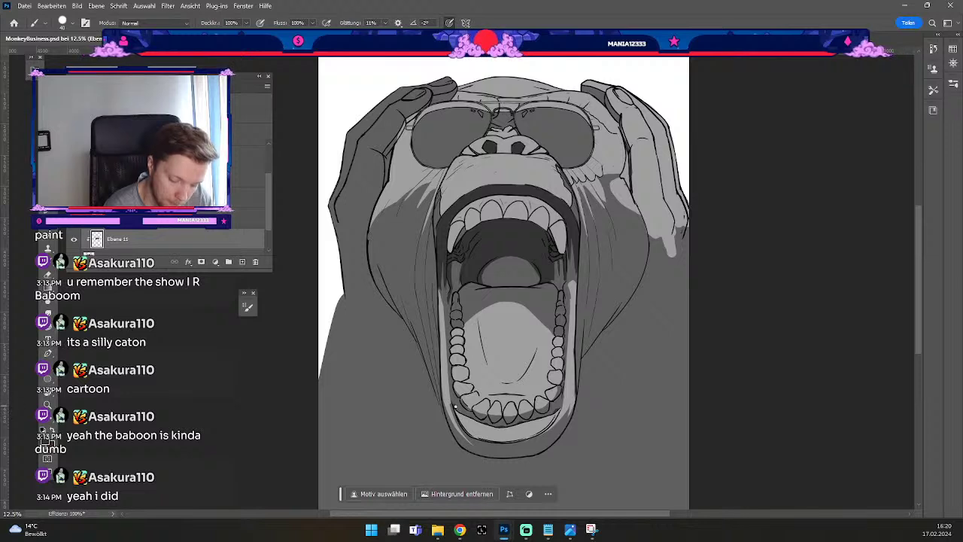
pyautogui.hotkey('ctrl', 'z')
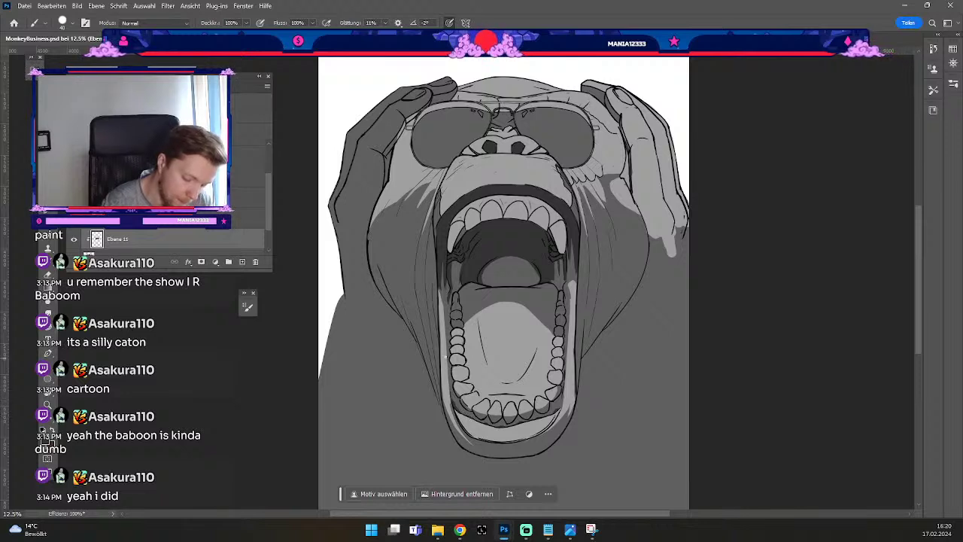
# Extend the dark gum shading up beside the lower left teeth with a smaller brush, correcting it with the eraser and undo.
pyautogui.press('e')
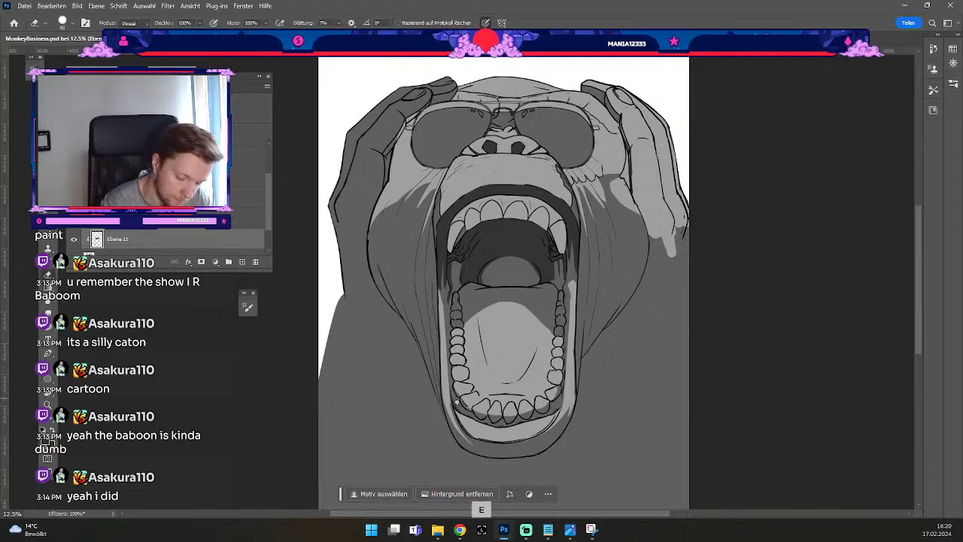
pyautogui.press('b')
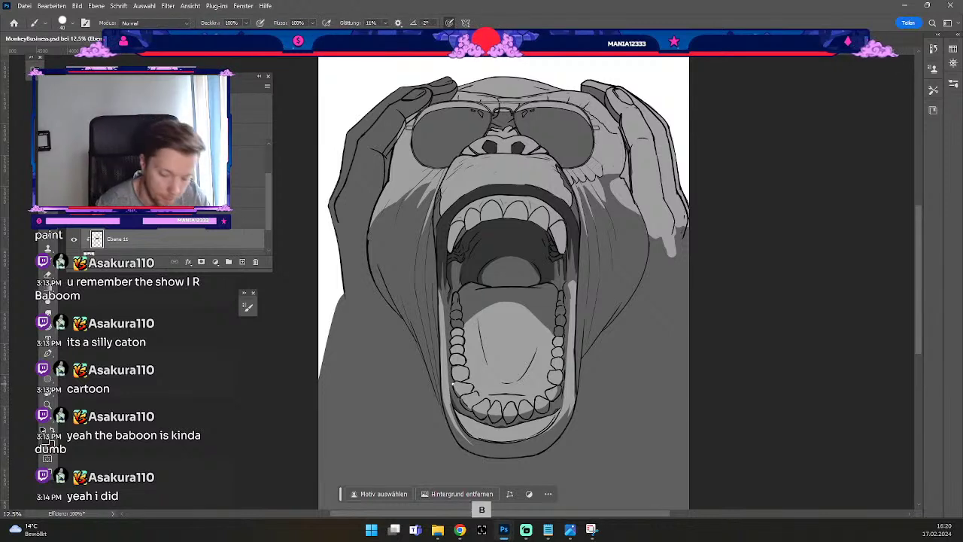
pyautogui.press('[')
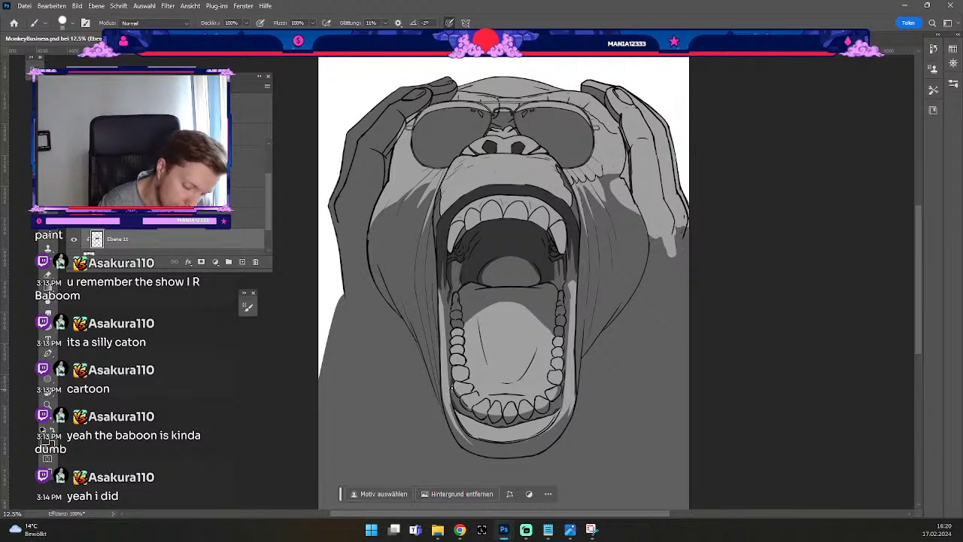
pyautogui.hotkey('ctrl', 'z')
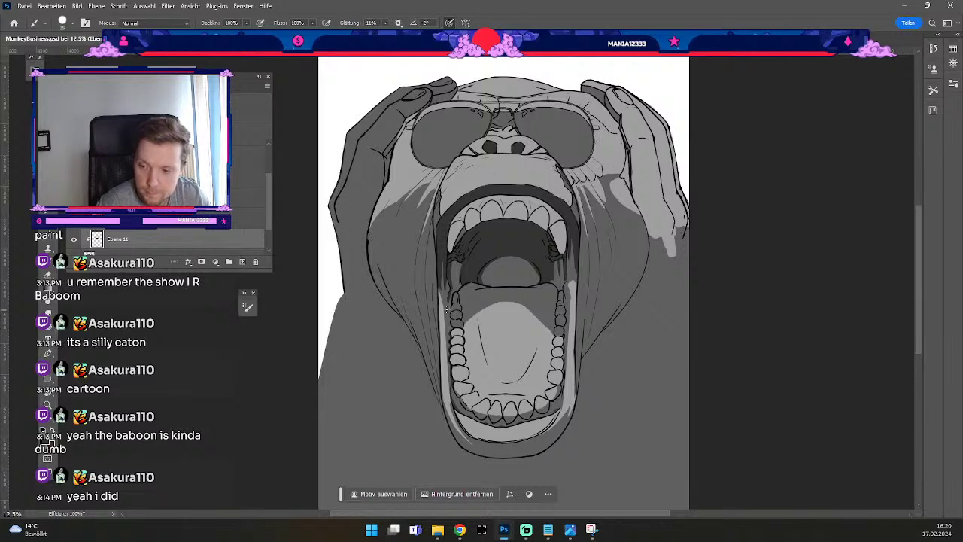
# Darken the gum beside the lower right teeth with a brush enlarged to 45 px, undoing an unwanted stroke.
pyautogui.press('#')
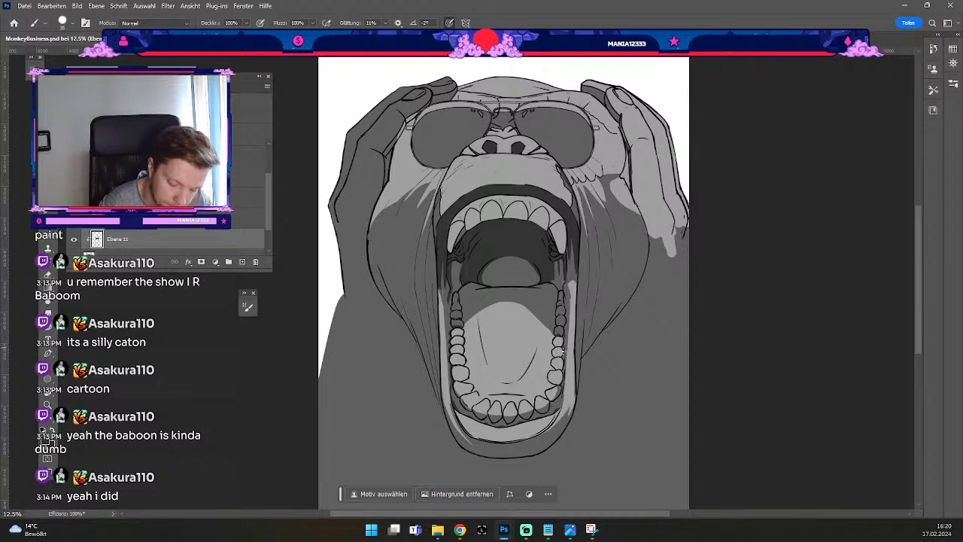
pyautogui.press('#')
pyautogui.press('#')
pyautogui.press('#')
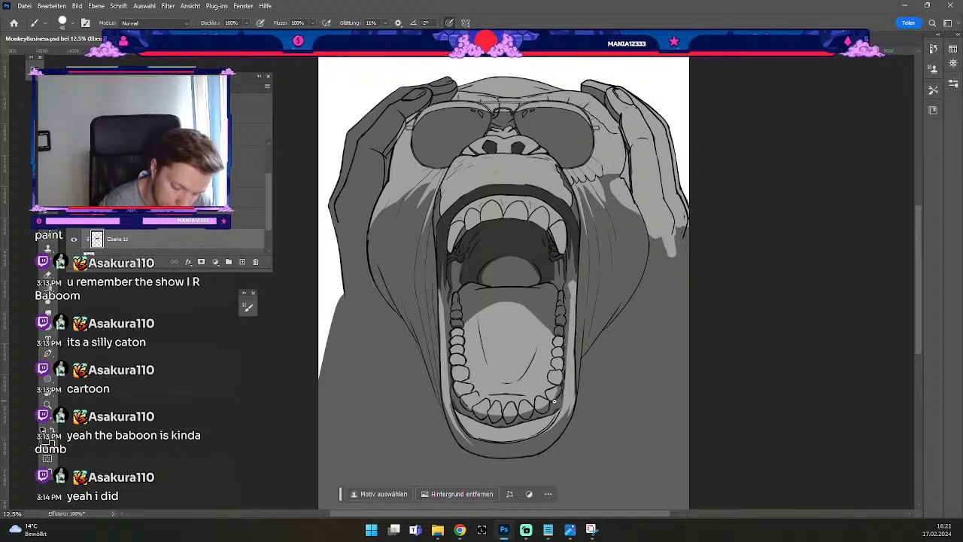
pyautogui.hotkey('ctrl', 'z')
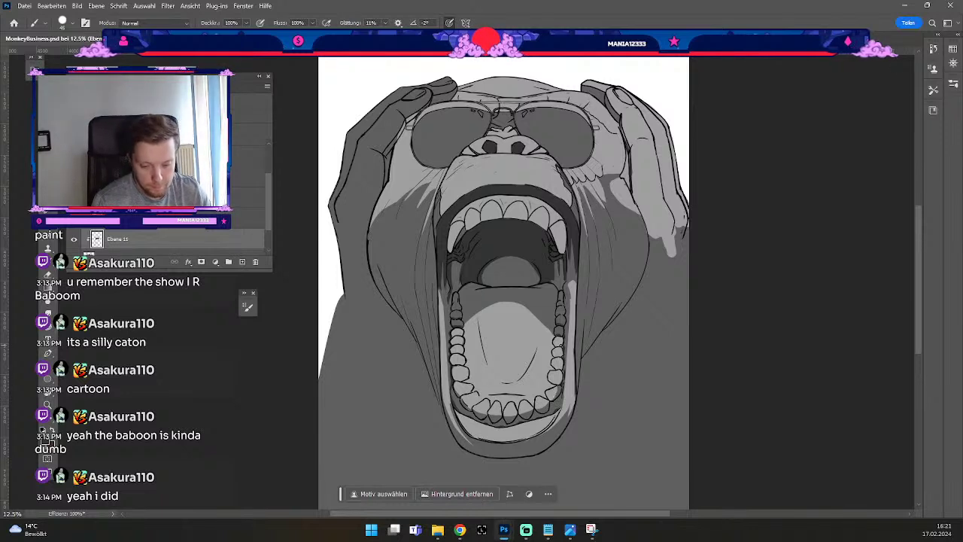
# Examine the shading across the whole gorilla and compare the drawing with and without layer Ebene 11.
pyautogui.hotkey('ctrl', '-')
pyautogui.hotkey('ctrl', '+')
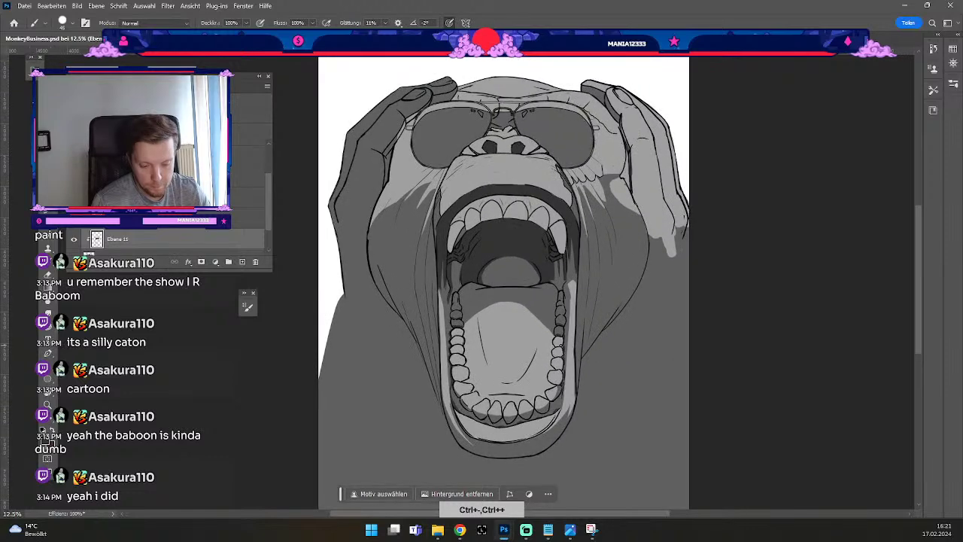
pyautogui.press('space')
pyautogui.moveTo(627, 245); pyautogui.dragTo(587, 267)
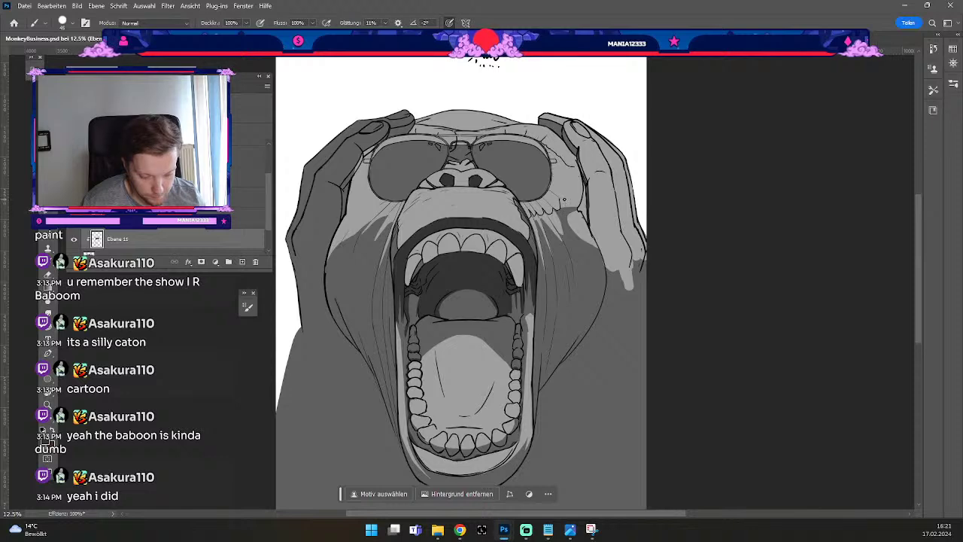
pyautogui.hotkey('ctrl', '-')
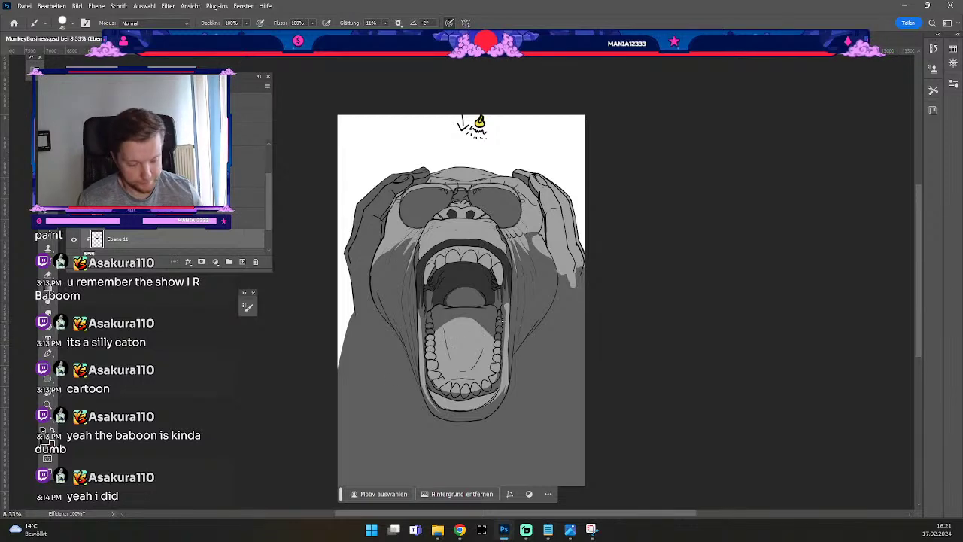
pyautogui.hotkey('ctrl', '+')
pyautogui.hotkey('ctrl', '+')
pyautogui.click(73, 240)
pyautogui.click(74, 239)
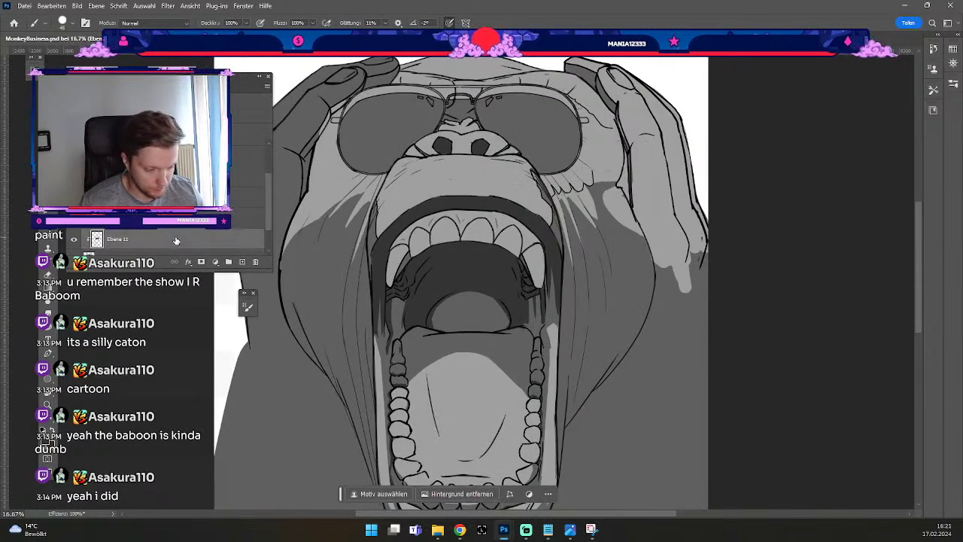
# Fill the right sunglasses lens with dark grey on layer Ebene 11, using a large brush inside and a smaller one along the edges.
pyautogui.press('odiaeresis')
pyautogui.press('#')
pyautogui.press('#')
pyautogui.press('#')
pyautogui.press('#')
pyautogui.press('#')
pyautogui.press('#')
pyautogui.press('#')
pyautogui.press('#')
pyautogui.press('#')
pyautogui.press('#')
pyautogui.press('#')
pyautogui.press('#')
pyautogui.press('#')
pyautogui.press('#')
pyautogui.press('#')
pyautogui.press('#')
pyautogui.moveTo(540, 132)
pyautogui.mouseDown()
pyautogui.moveTo(521, 112)
pyautogui.moveTo(519, 128)
pyautogui.moveTo(509, 102)
pyautogui.moveTo(496, 122)
pyautogui.moveTo(484, 99)
pyautogui.moveTo(501, 133)
pyautogui.moveTo(487, 117)
pyautogui.moveTo(495, 132)
pyautogui.moveTo(513, 99)
pyautogui.moveTo(510, 124)
pyautogui.moveTo(521, 132)
pyautogui.moveTo(521, 93)
pyautogui.moveTo(530, 156)
pyautogui.moveTo(530, 96)
pyautogui.moveTo(552, 120)
pyautogui.moveTo(558, 108)
pyautogui.moveTo(572, 131)
pyautogui.moveTo(538, 163)
pyautogui.moveTo(552, 163)
pyautogui.moveTo(540, 164)
pyautogui.moveTo(575, 155)
pyautogui.moveTo(557, 164)
pyautogui.moveTo(569, 137)
pyautogui.moveTo(562, 164)
pyautogui.moveTo(577, 141)
pyautogui.mouseUp()
pyautogui.press('odiaeresis')
pyautogui.press('odiaeresis')
pyautogui.press('odiaeresis')
pyautogui.press('odiaeresis')
pyautogui.press('odiaeresis')
pyautogui.press('odiaeresis')
pyautogui.press('odiaeresis')
pyautogui.press('#')
pyautogui.press('#')
pyautogui.rightClick(560, 164)
pyautogui.click(562, 162)
pyautogui.press('ö')
pyautogui.press('ö')
pyautogui.press('ö')
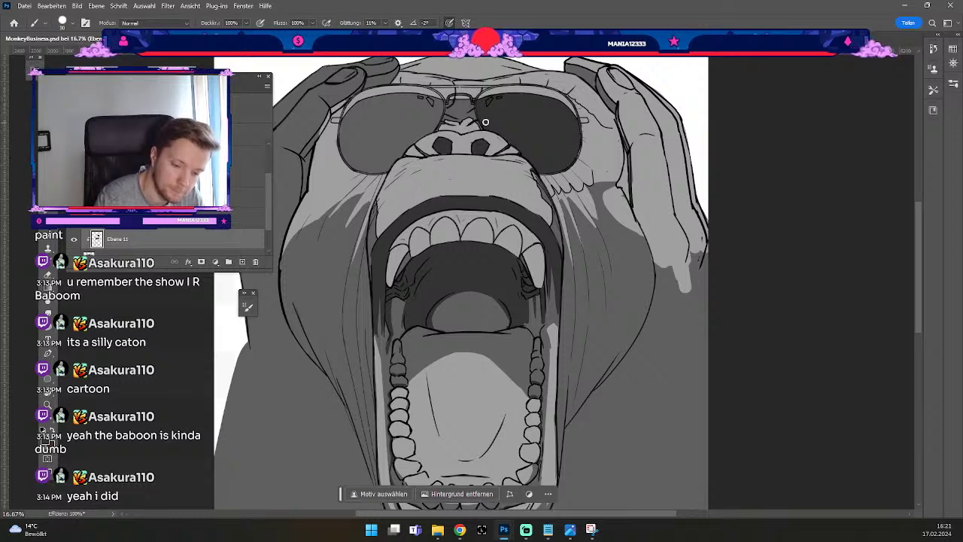
# Fill the left sunglasses lens with the same dark grey, using an enlarged brush for the inner area.
pyautogui.press('#')
pyautogui.press('#')
pyautogui.press('#')
pyautogui.press('#')
pyautogui.press('#')
pyautogui.press('#')
pyautogui.press('#')
pyautogui.press('#')
pyautogui.press('#')
pyautogui.press('#')
pyautogui.press('#')
pyautogui.press('#')
pyautogui.moveTo(366, 112)
pyautogui.mouseDown()
pyautogui.moveTo(348, 133)
pyautogui.moveTo(361, 112)
pyautogui.moveTo(351, 129)
pyautogui.moveTo(355, 158)
pyautogui.moveTo(368, 164)
pyautogui.moveTo(387, 105)
pyautogui.moveTo(404, 99)
pyautogui.moveTo(401, 147)
pyautogui.moveTo(424, 101)
pyautogui.moveTo(437, 103)
pyautogui.moveTo(432, 128)
pyautogui.moveTo(434, 109)
pyautogui.moveTo(423, 116)
pyautogui.mouseUp()
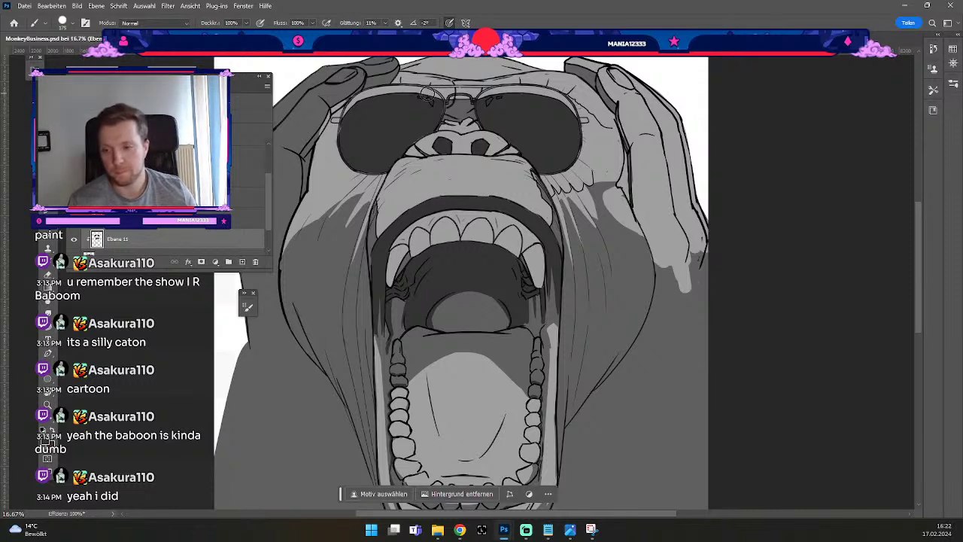
# Clean up the sunglasses' edges on the layer above Ebene 11 with eraser and brush, undoing unwanted strokes.
pyautogui.press('e')
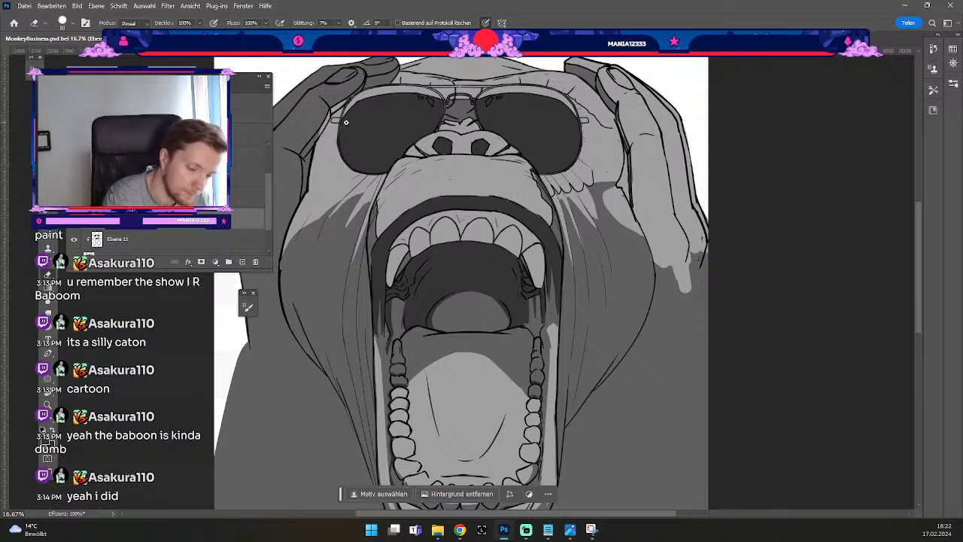
pyautogui.press('b')
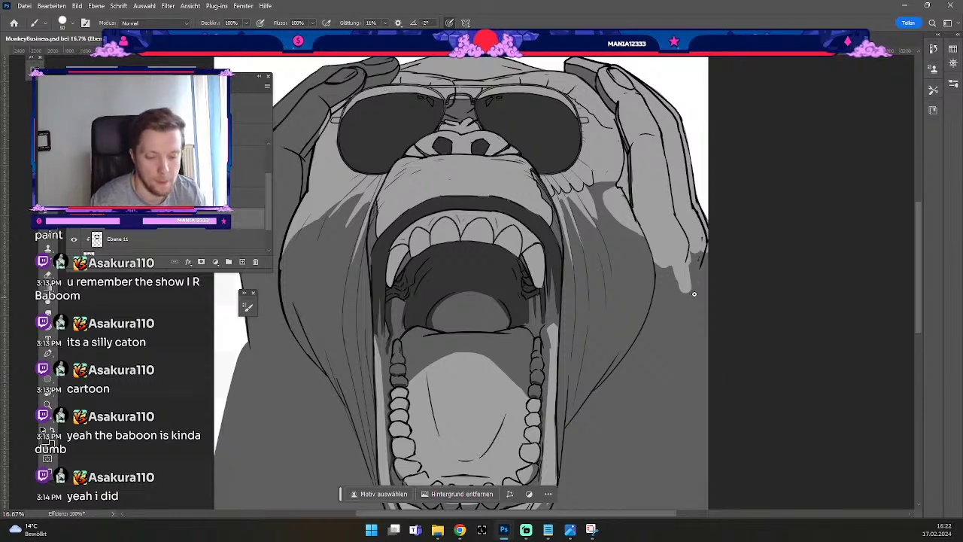
pyautogui.press('e')
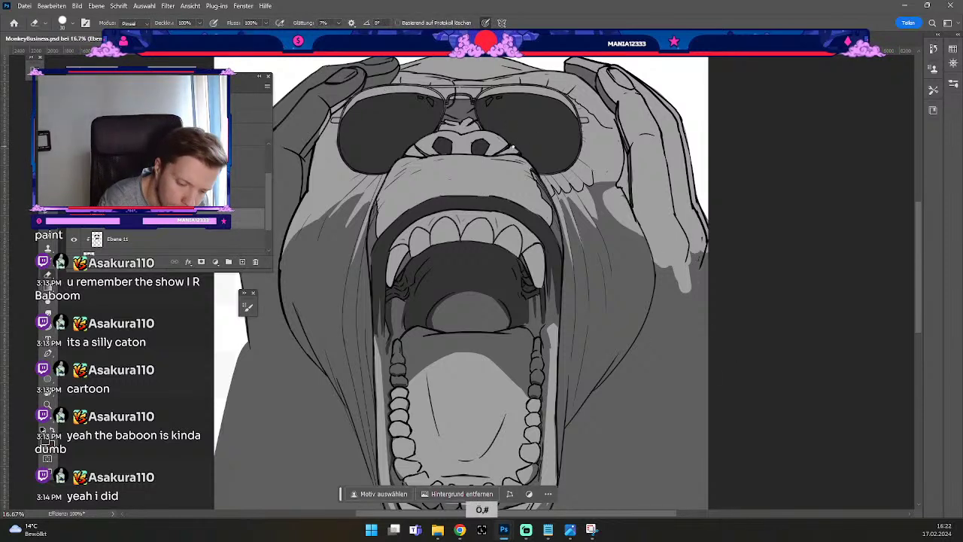
pyautogui.hotkey('ctrl', 'z')
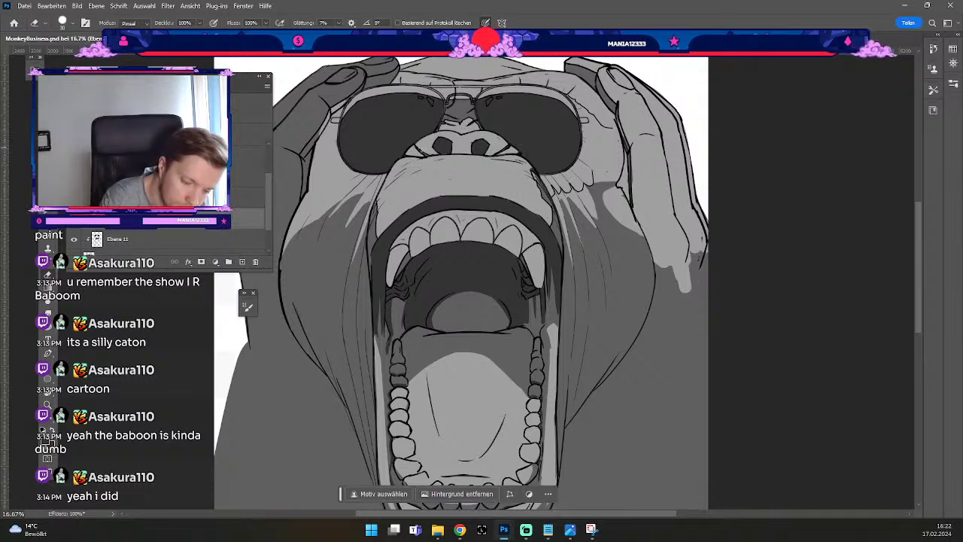
pyautogui.press('ö')
pyautogui.hotkey('ctrl', 'z')
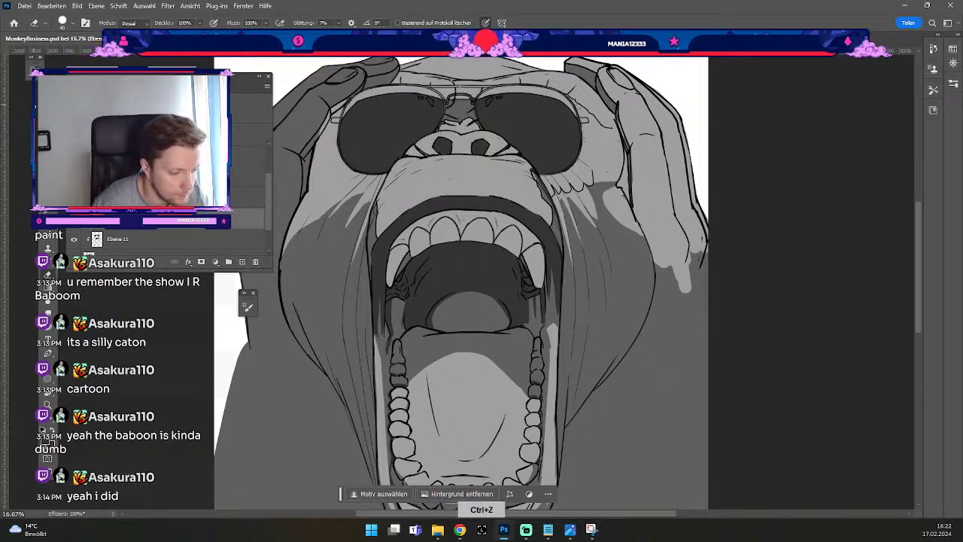
# Tidy the inner edge of the right lens beside the nose bridge on layer Ebene 11 with brush and eraser.
pyautogui.press('e')
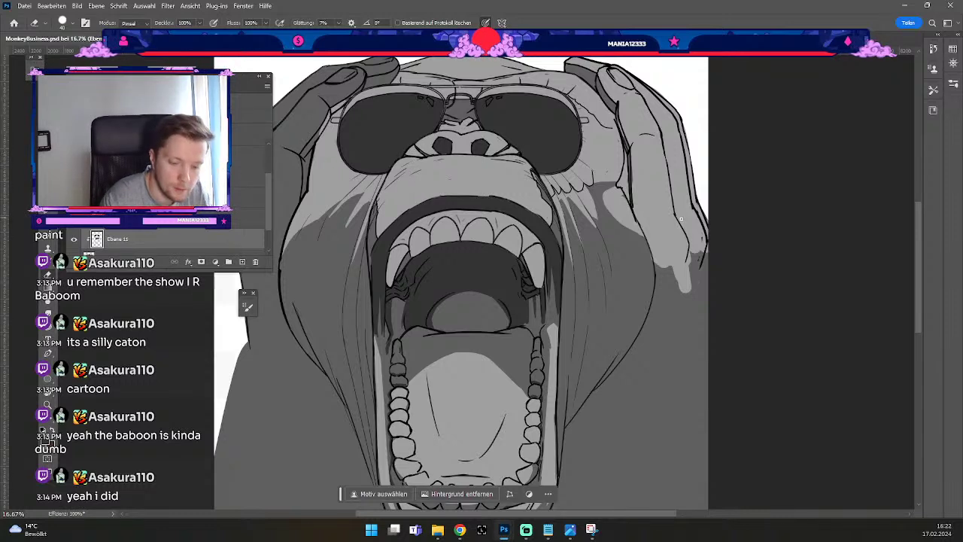
pyautogui.press('b')
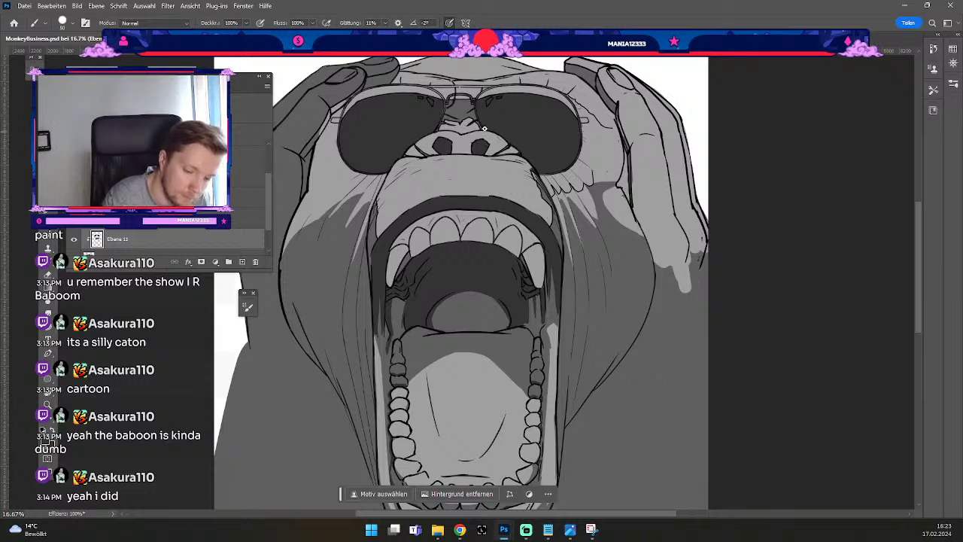
pyautogui.press('e')
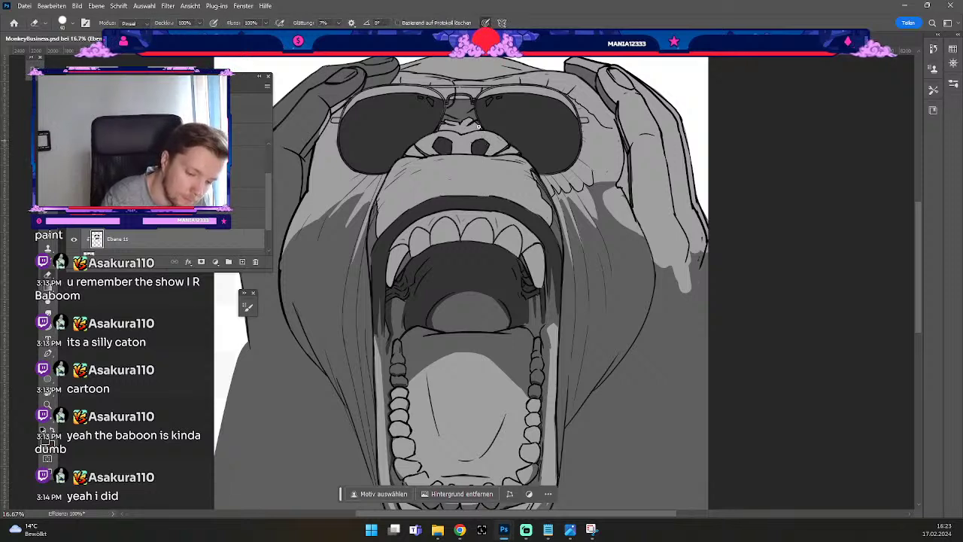
# On the line art layer, erase the wavy crease lines below and beside the right sunglasses lens with an enlarged eraser.
pyautogui.press('v')
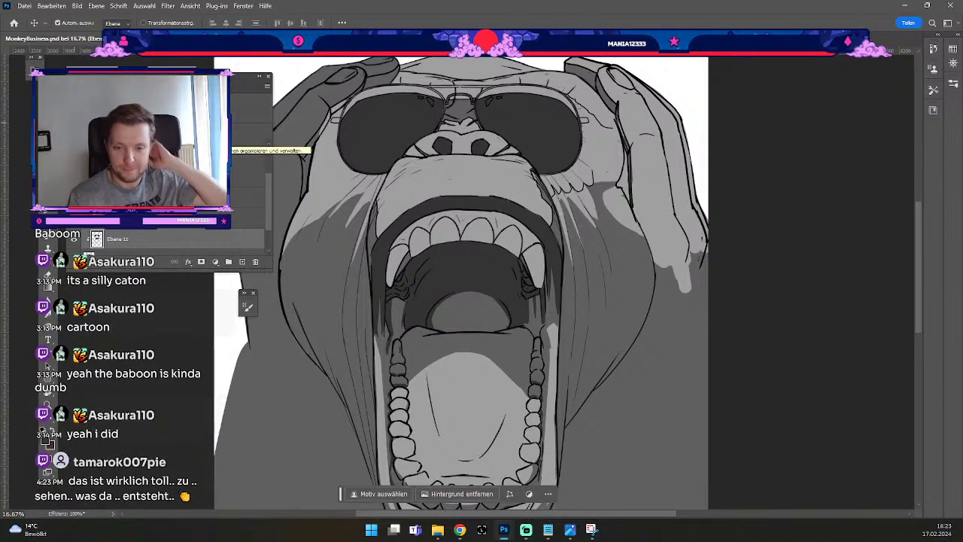
pyautogui.hotkey('ctrl', '-')
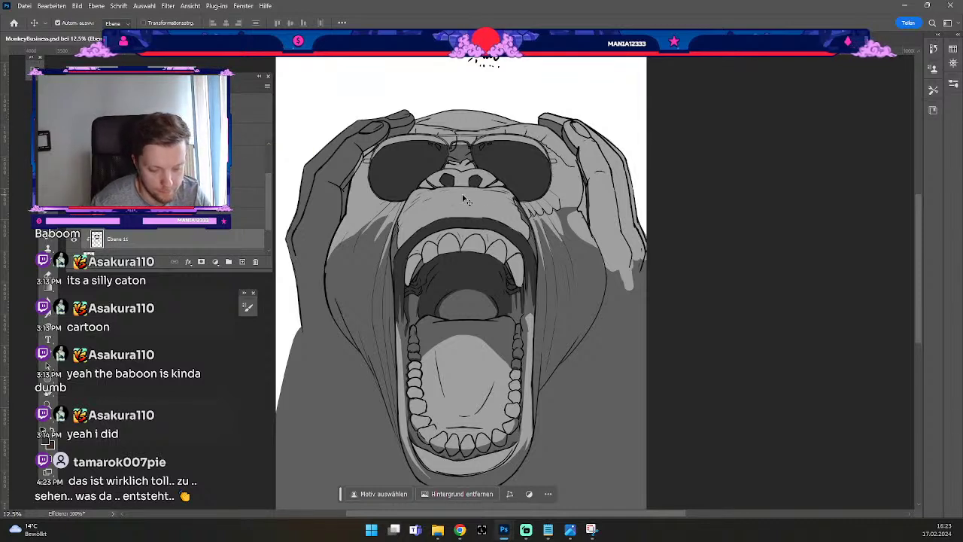
pyautogui.press('space')
pyautogui.moveTo(530, 207); pyautogui.dragTo(538, 220)
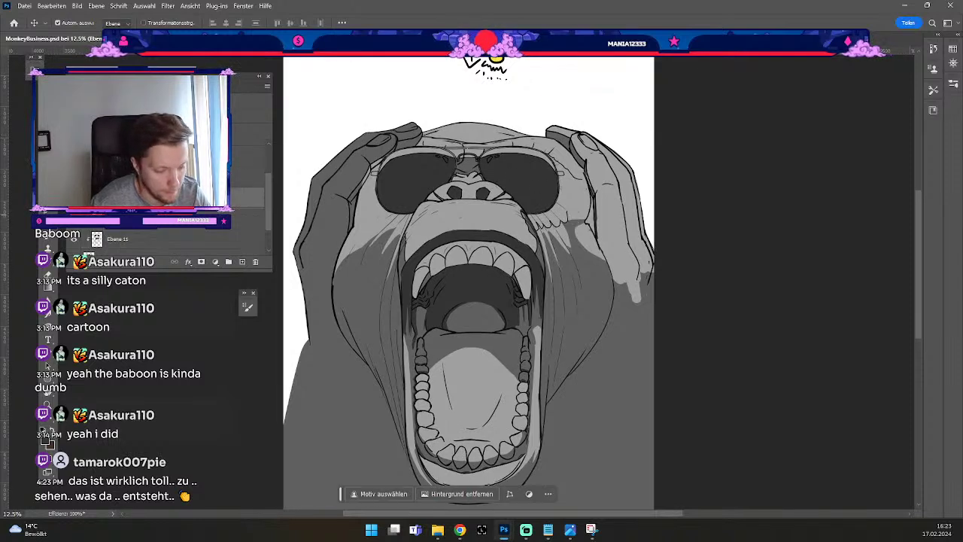
pyautogui.press('e')
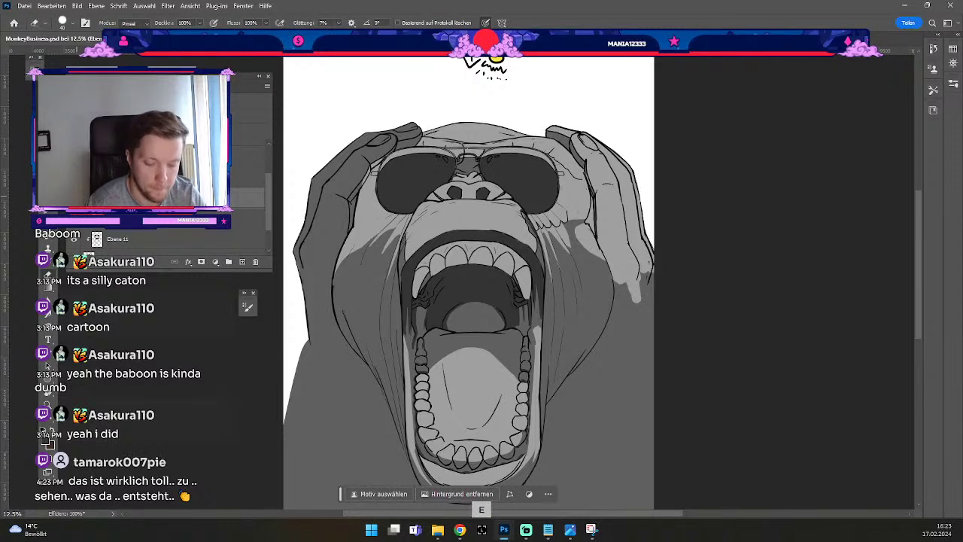
pyautogui.press(']')
pyautogui.press(']')
pyautogui.press(']')
pyautogui.press(']')
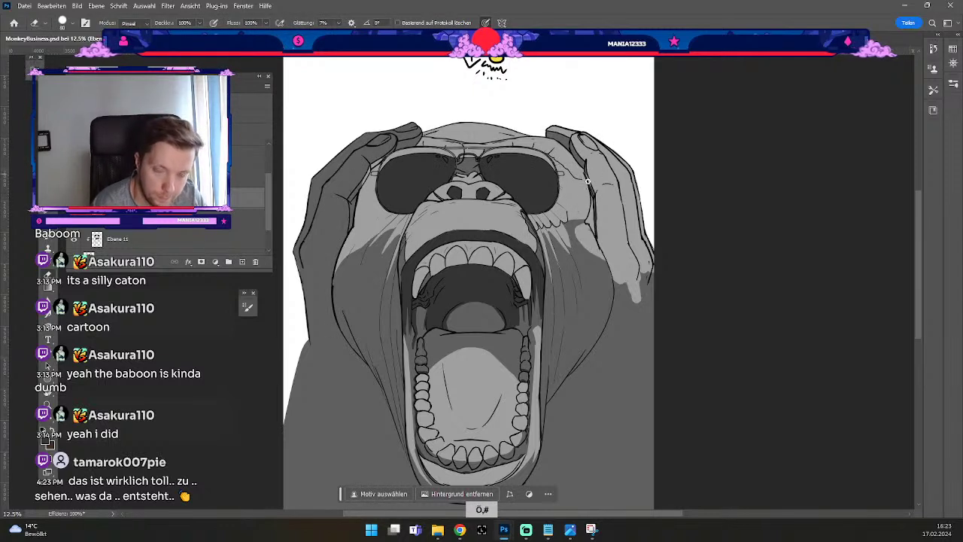
pyautogui.press('odiaeresis')
pyautogui.press('#')
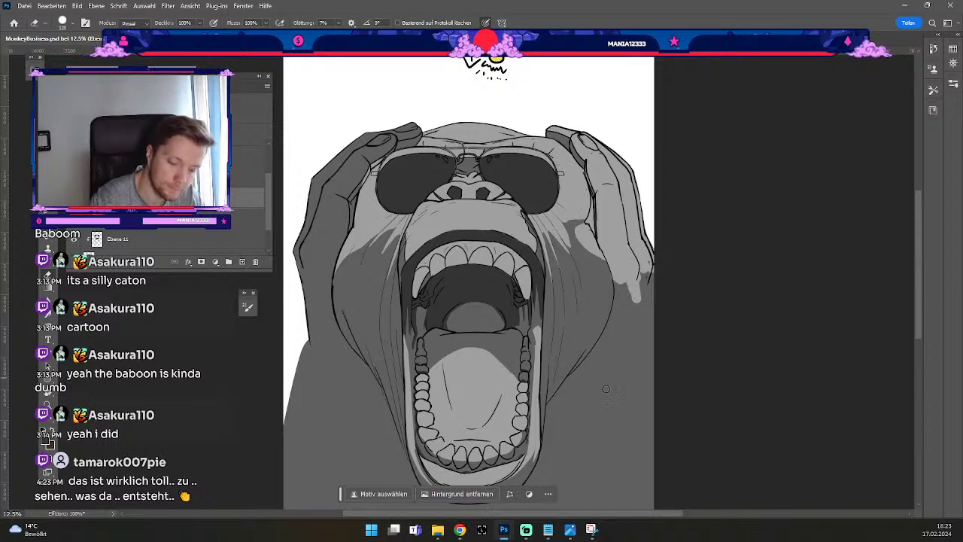
pyautogui.press('b')
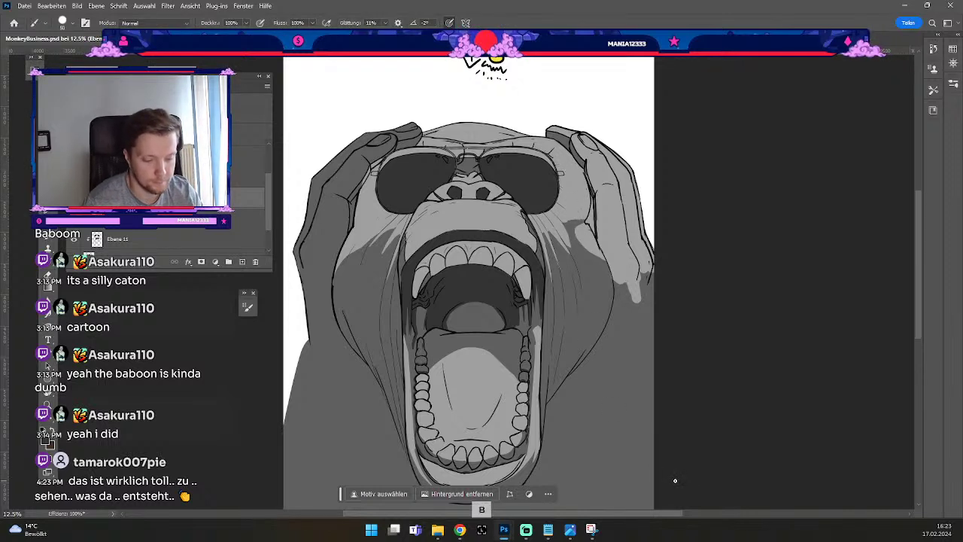
# Set the foreground colour to black for drawing line work with the Brush.
pyautogui.press('v')
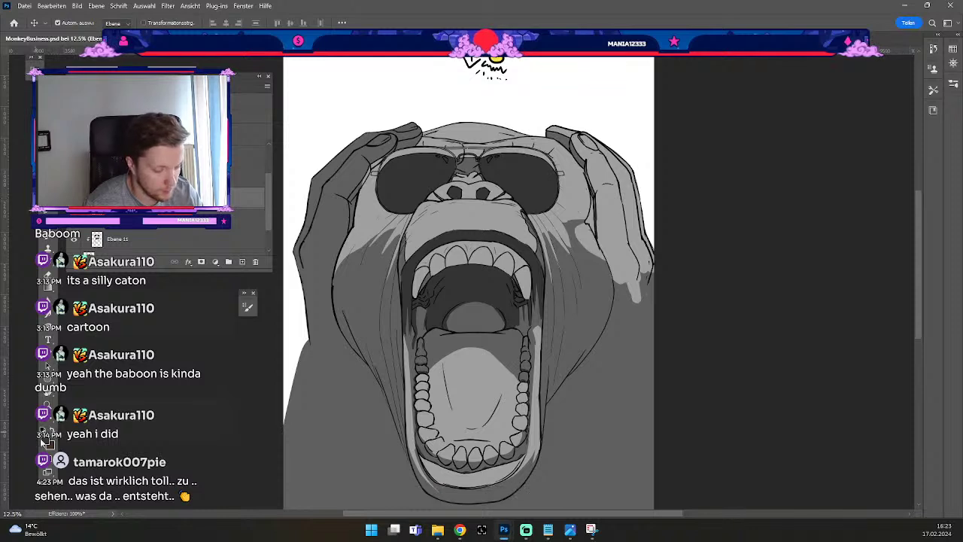
pyautogui.click(42, 435)
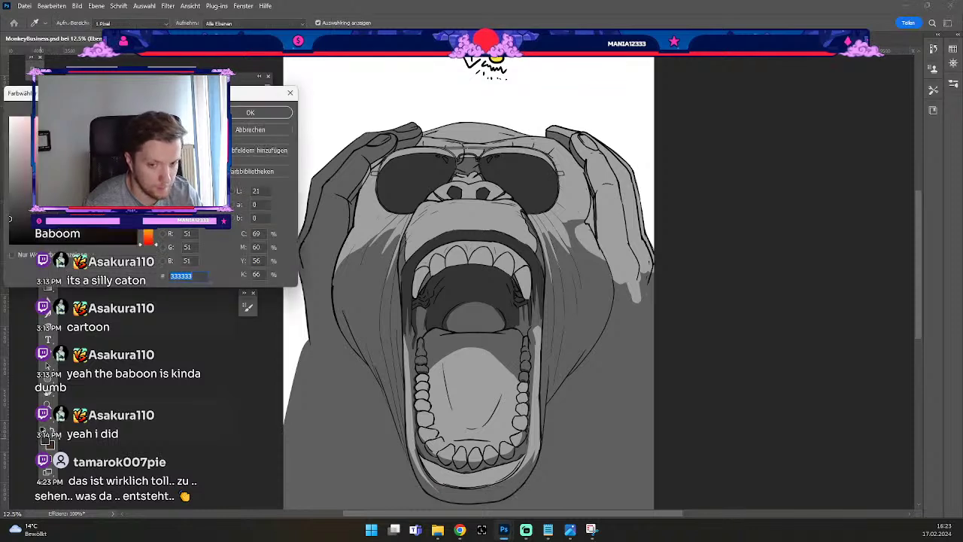
pyautogui.click(265, 111)
pyautogui.press('b')
pyautogui.hotkey('ctrl', '+')
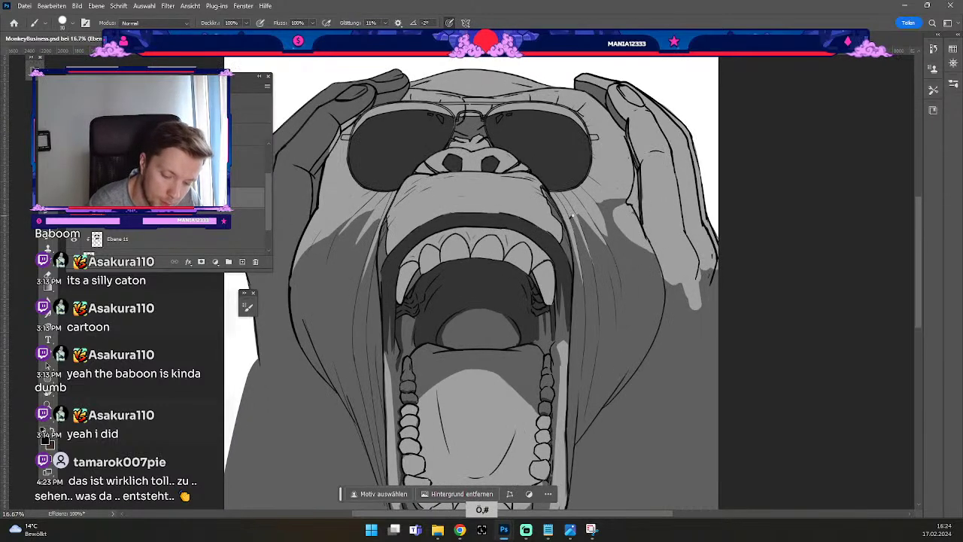
# Try a curved crease stroke running down the right cheek from below the right lens.
pyautogui.hotkey('ctrl', 'z')
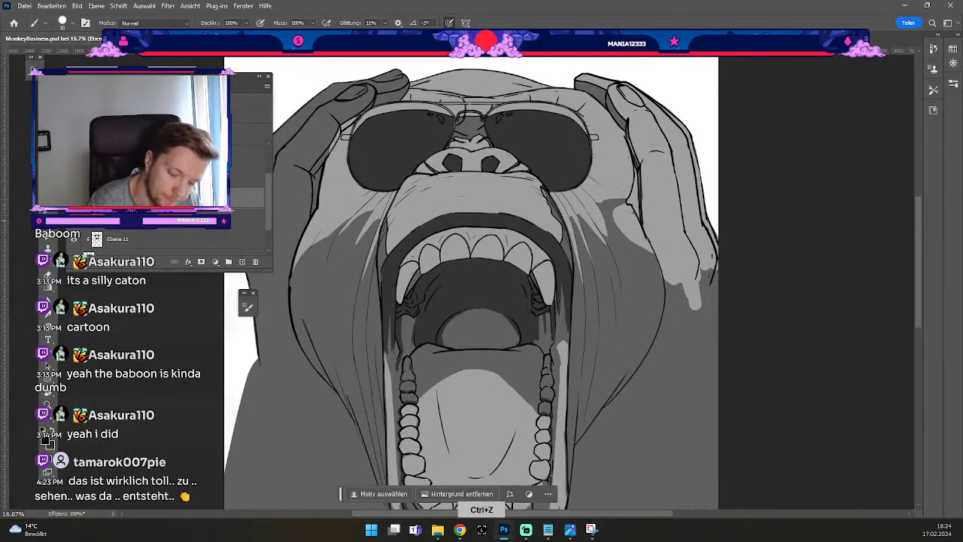
pyautogui.moveTo(572, 215); pyautogui.dragTo(593, 263)
pyautogui.hotkey('ctrl', 'z')
pyautogui.moveTo(572, 214); pyautogui.dragTo(593, 260)
pyautogui.hotkey('ctrl', 'shift', 'z')
pyautogui.hotkey('ctrl', 'z')
pyautogui.hotkey('ctrl', 'shift', 'z')
pyautogui.hotkey('ctrl', 'z')
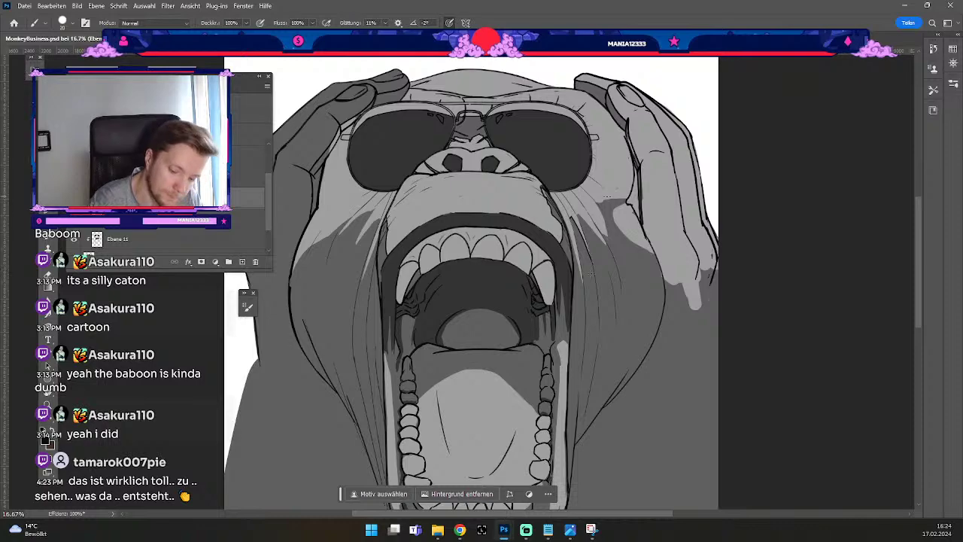
# With the canvas rotated, draw crease lines from the right lens down the cheek, trimming with the eraser and undoing unwanted strokes.
pyautogui.press('r')
pyautogui.moveTo(320, 348)
pyautogui.mouseDown()
pyautogui.moveTo(353, 394)
pyautogui.moveTo(544, 390)
pyautogui.mouseUp()
pyautogui.press('b')
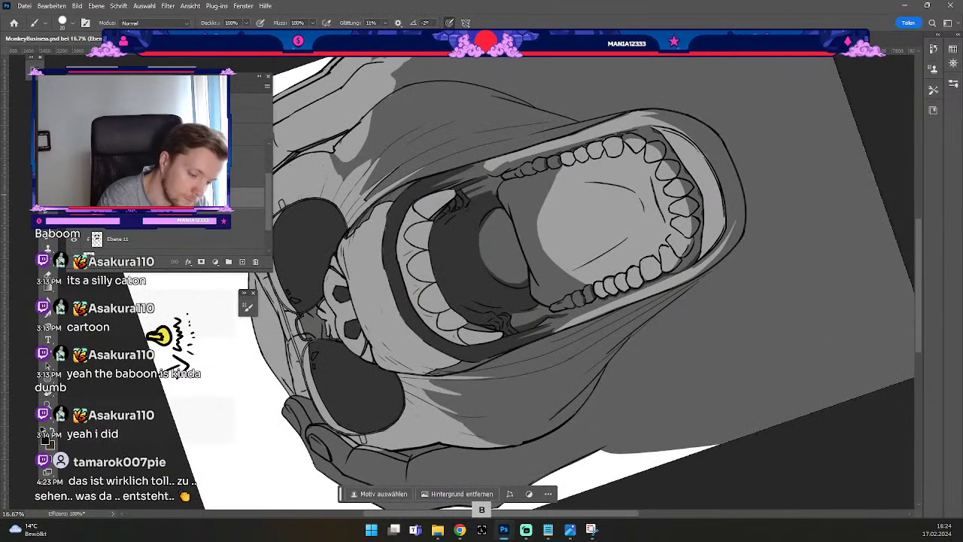
pyautogui.moveTo(380, 150); pyautogui.dragTo(364, 191)
pyautogui.hotkey('ctrl', 'z')
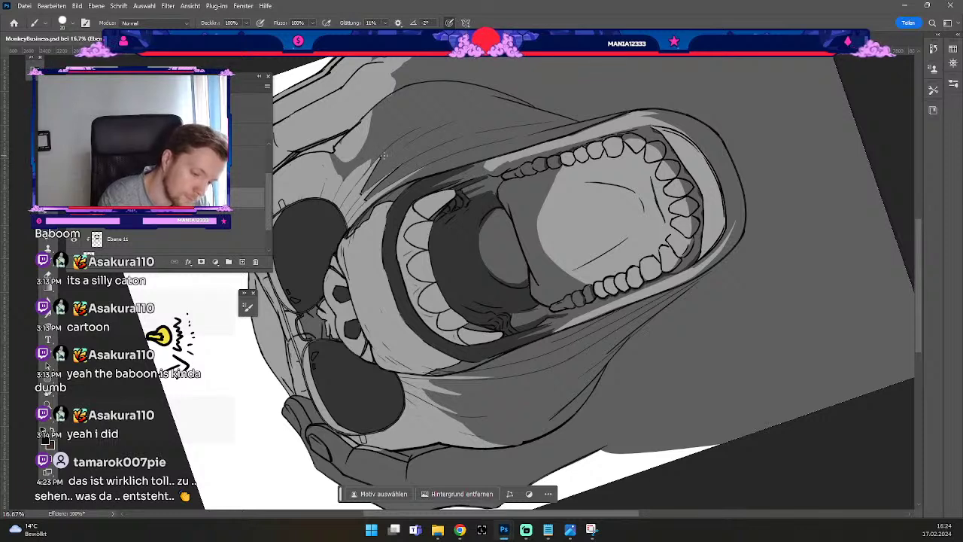
pyautogui.press('e')
pyautogui.press('odiaeresis')
pyautogui.press('#')
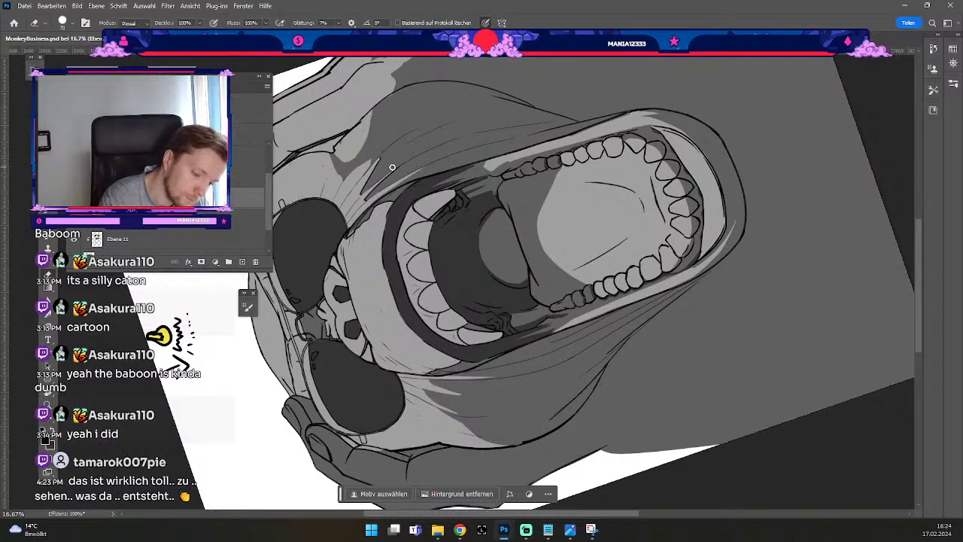
pyautogui.press('b')
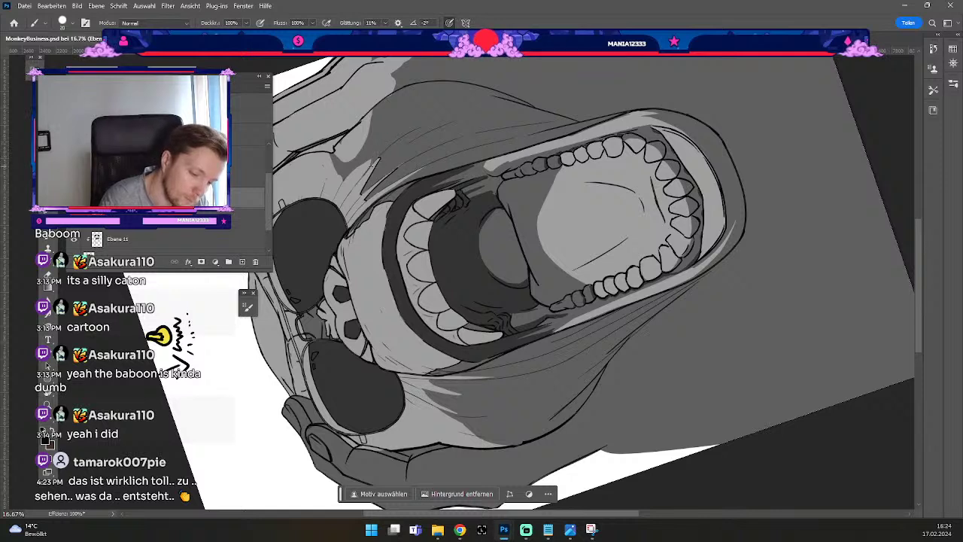
pyautogui.hotkey('ctrl', 'z')
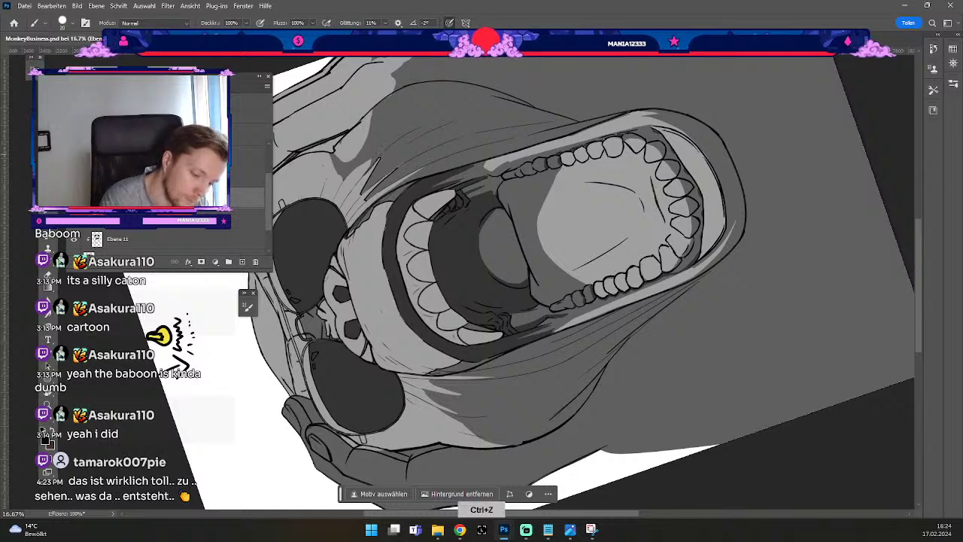
# Outline the light streaks on the right cheek with a finer brush, correcting the tips with the eraser and undoing stray strokes.
pyautogui.press('odiaeresis')
pyautogui.press('#')
pyautogui.hotkey('ctrl', 'z')
pyautogui.hotkey('ctrl', 'z')
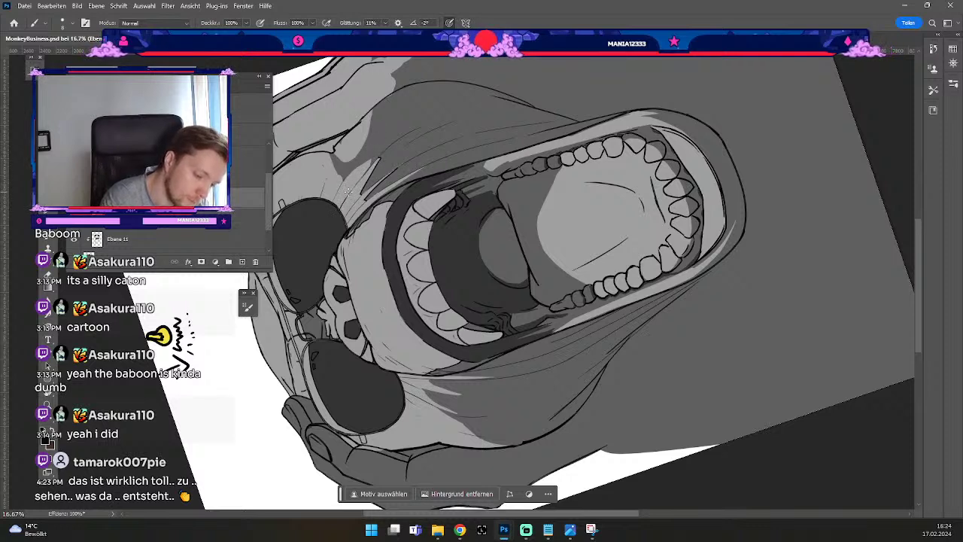
pyautogui.hotkey('ctrl', 'z')
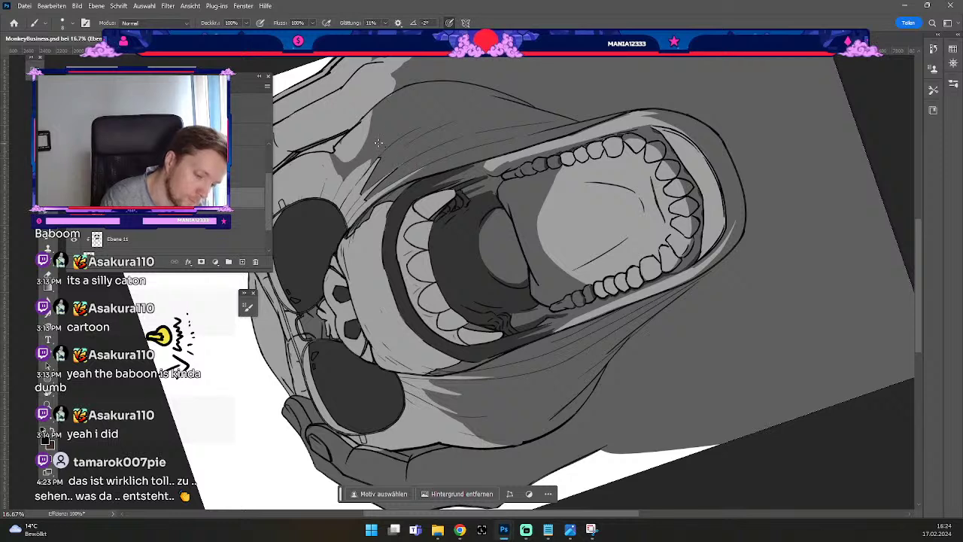
pyautogui.press('ö')
pyautogui.press('#')
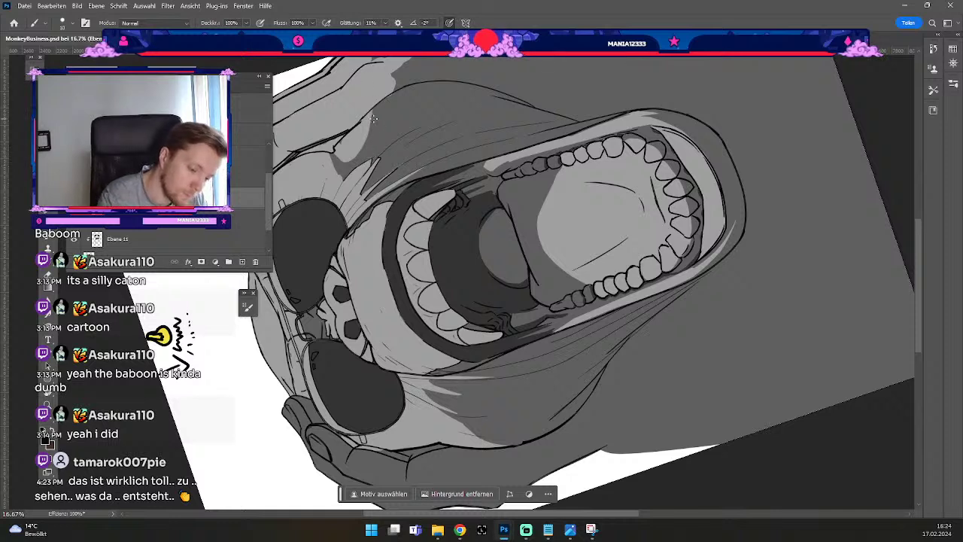
pyautogui.press('e')
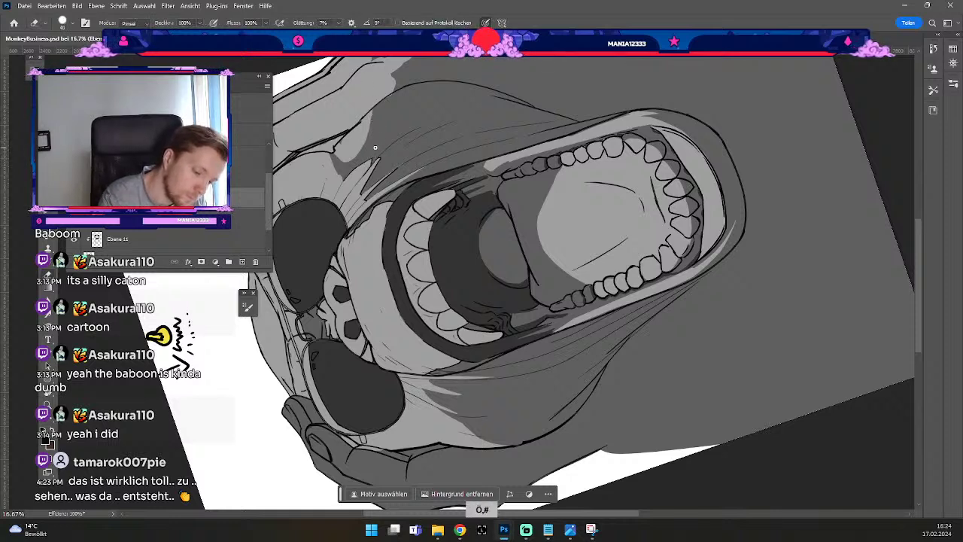
pyautogui.press('b')
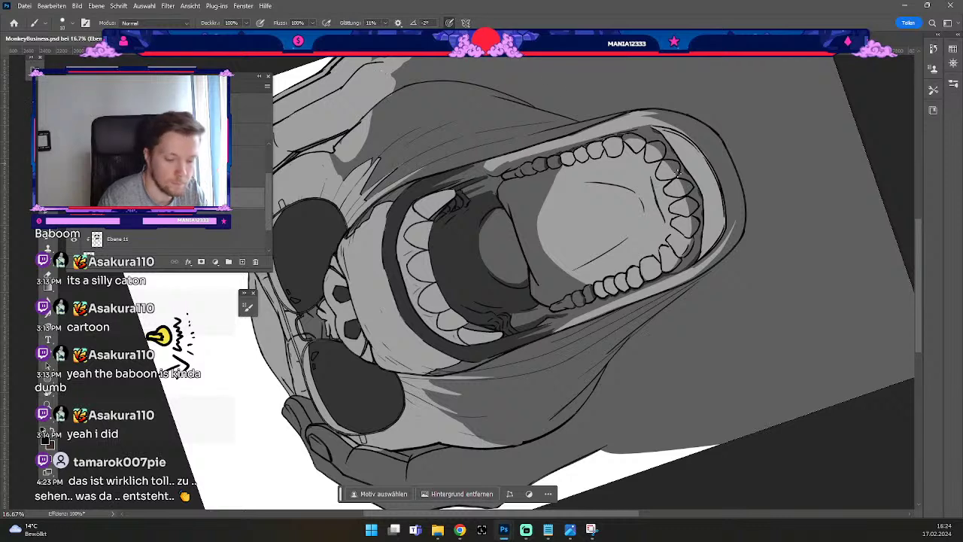
pyautogui.hotkey('ctrl', 'z')
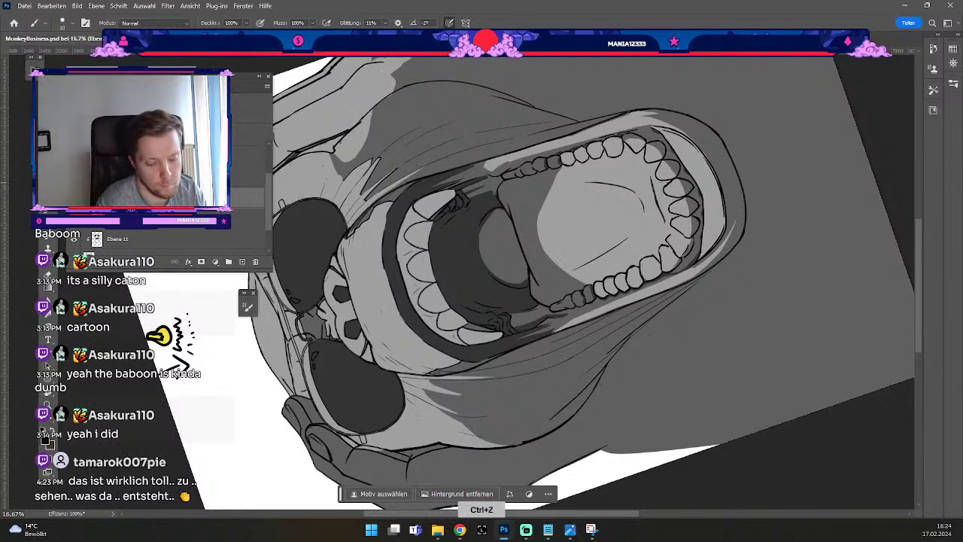
pyautogui.press('e')
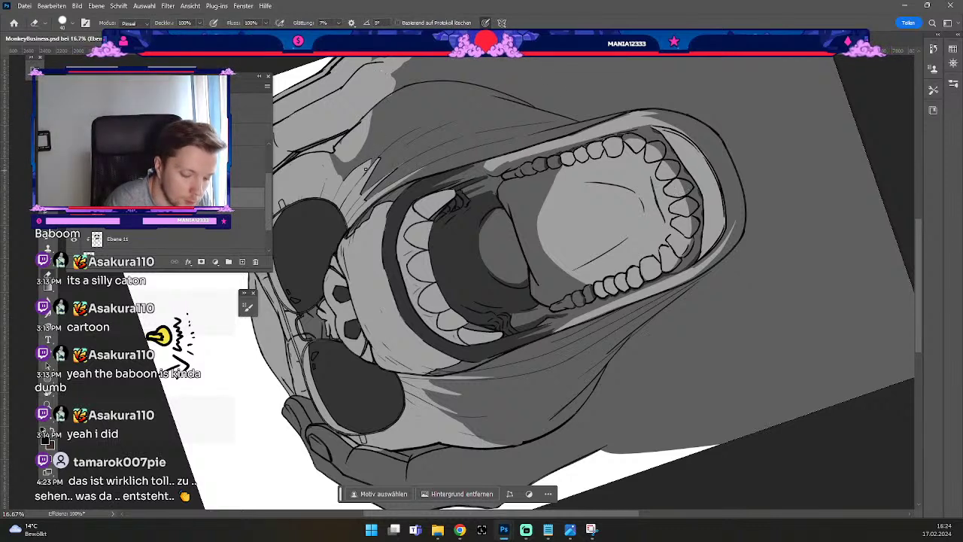
pyautogui.press('b')
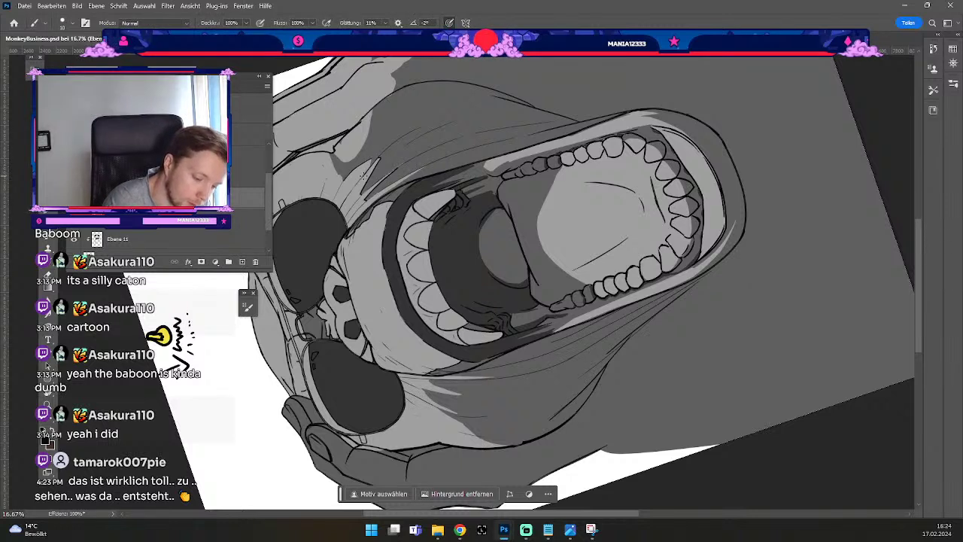
pyautogui.hotkey('ctrl', 'z')
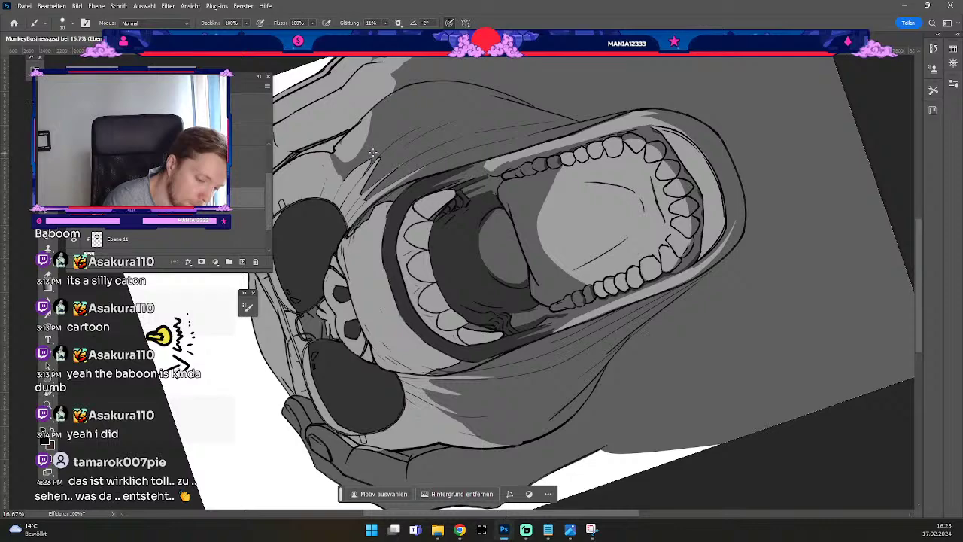
# Redraw the thin black crease line along the light streak beside the right lens at brush size 15, undoing unsatisfactory strokes.
pyautogui.hotkey('ctrl', '+')
pyautogui.hotkey('ctrl', '+')
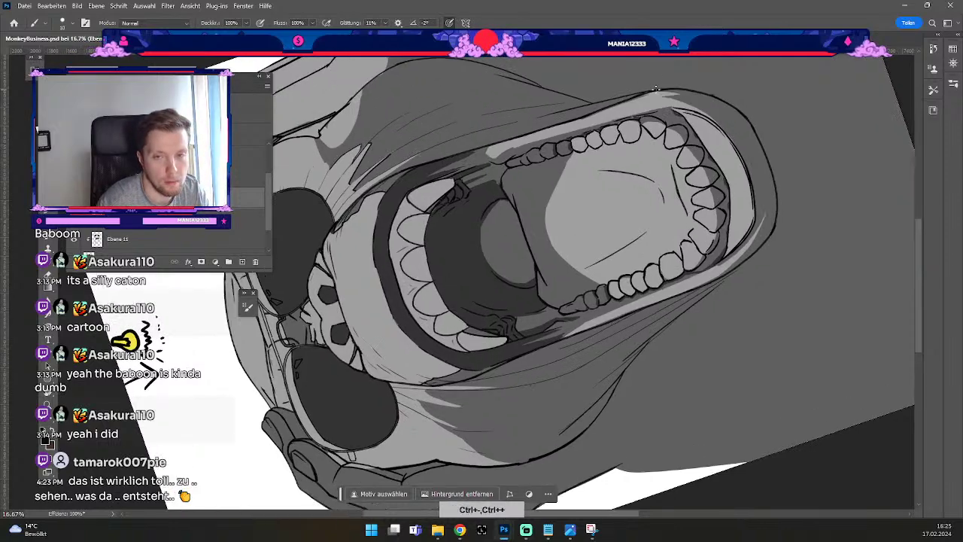
pyautogui.press('space')
pyautogui.moveTo(426, 157); pyautogui.dragTo(696, 366)
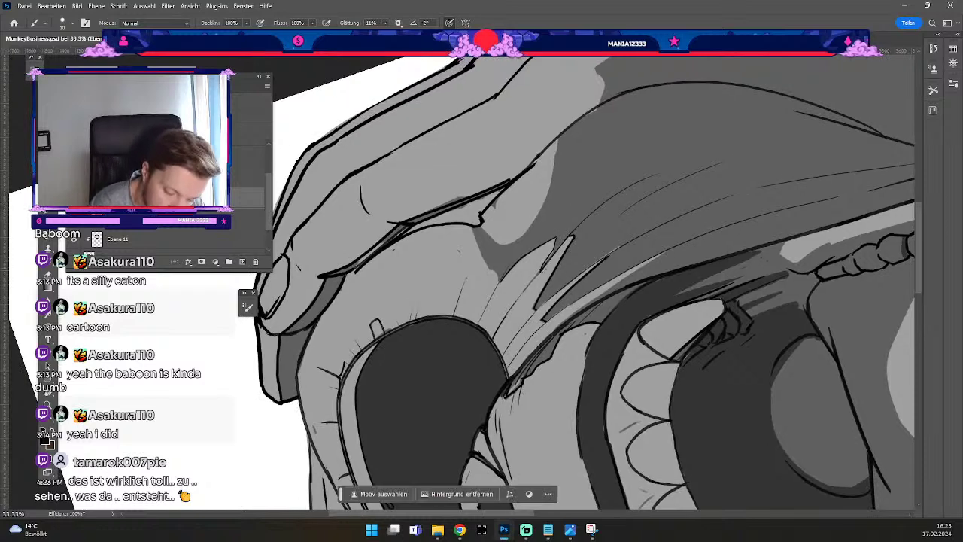
pyautogui.press('odiaeresis')
pyautogui.press('#')
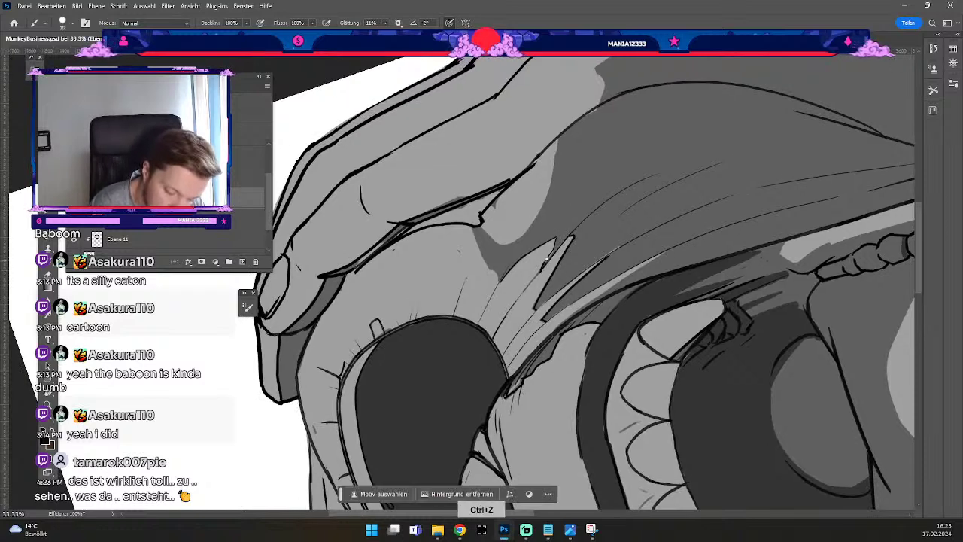
pyautogui.hotkey('ctrl', 'z')
pyautogui.moveTo(546, 263); pyautogui.dragTo(554, 247)
pyautogui.hotkey('ctrl', 'z')
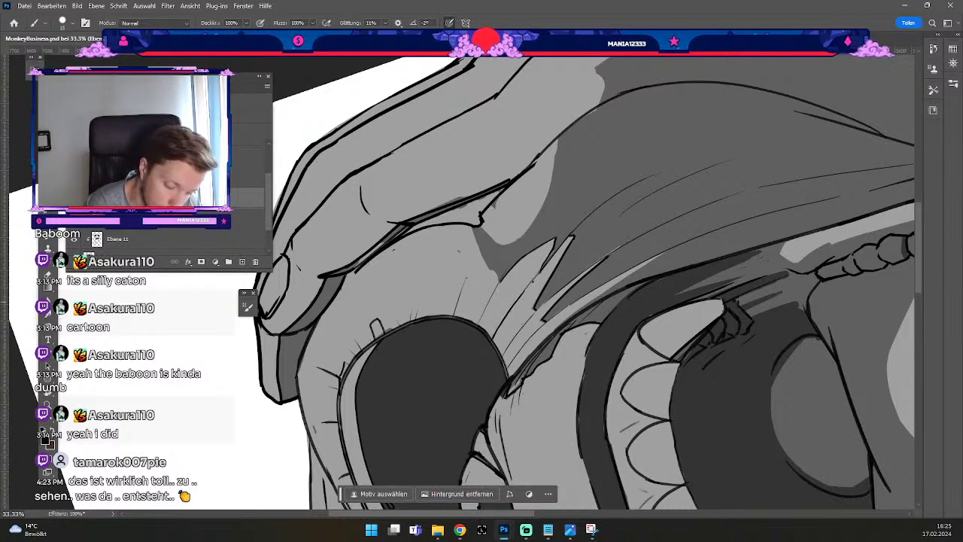
pyautogui.hotkey('ctrl', 'z')
pyautogui.moveTo(521, 298); pyautogui.dragTo(556, 254)
pyautogui.hotkey('ctrl', 'z')
pyautogui.moveTo(520, 300); pyautogui.dragTo(555, 255)
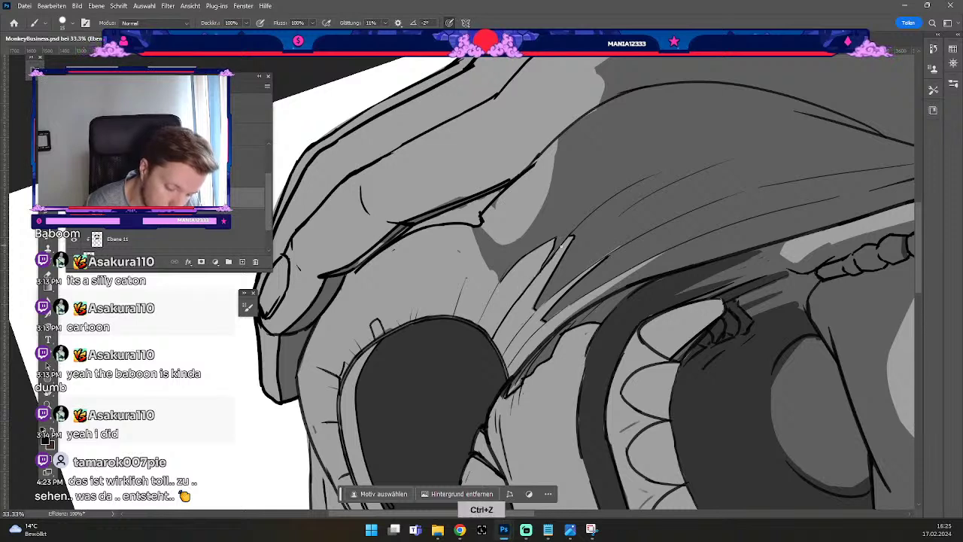
pyautogui.hotkey('ctrl', 'z')
pyautogui.hotkey('ctrl', 'z')
pyautogui.moveTo(520, 299); pyautogui.dragTo(556, 255)
pyautogui.hotkey('ctrl', 'z')
pyautogui.moveTo(527, 298); pyautogui.dragTo(563, 242)
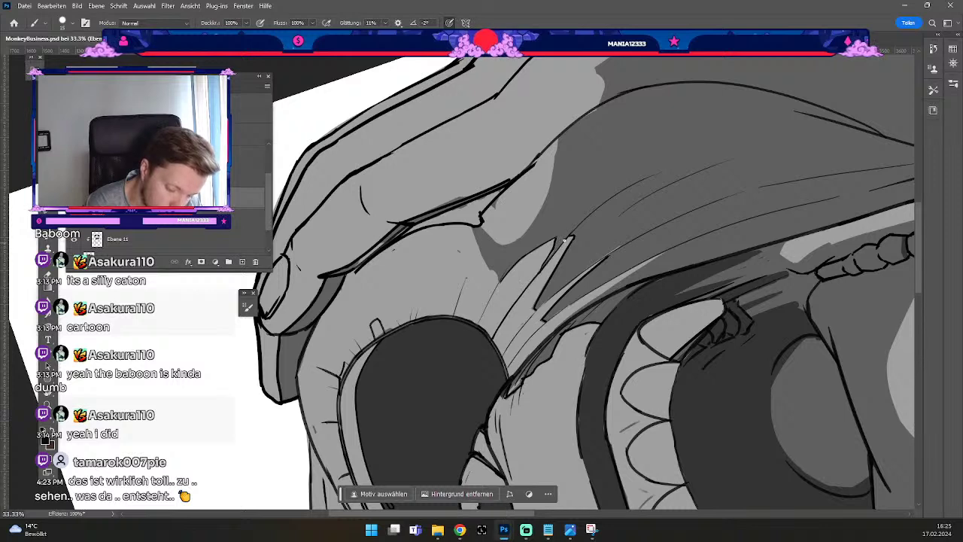
# Go over the start of the crease line running from the light streak's tip across the right cheek, undoing unsatisfactory strokes.
pyautogui.press('e')
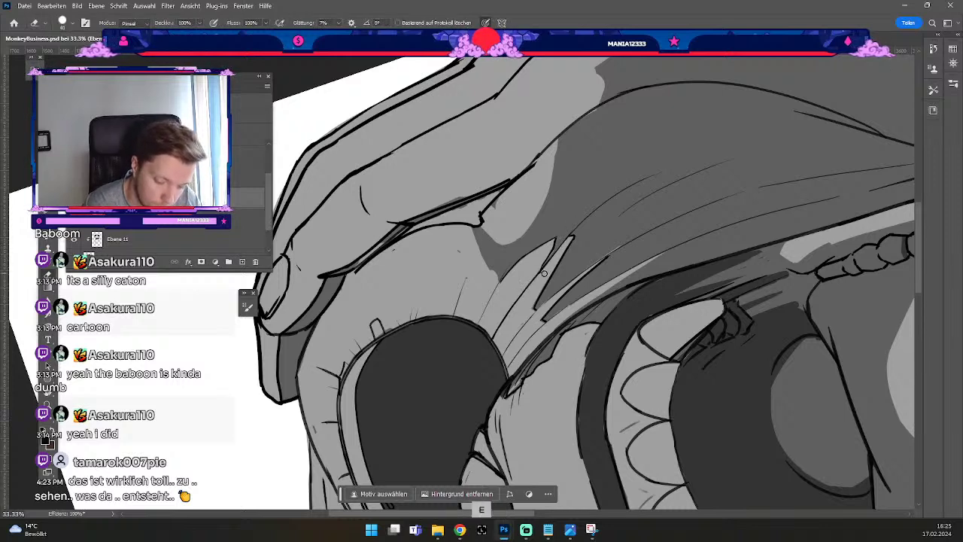
pyautogui.press('b')
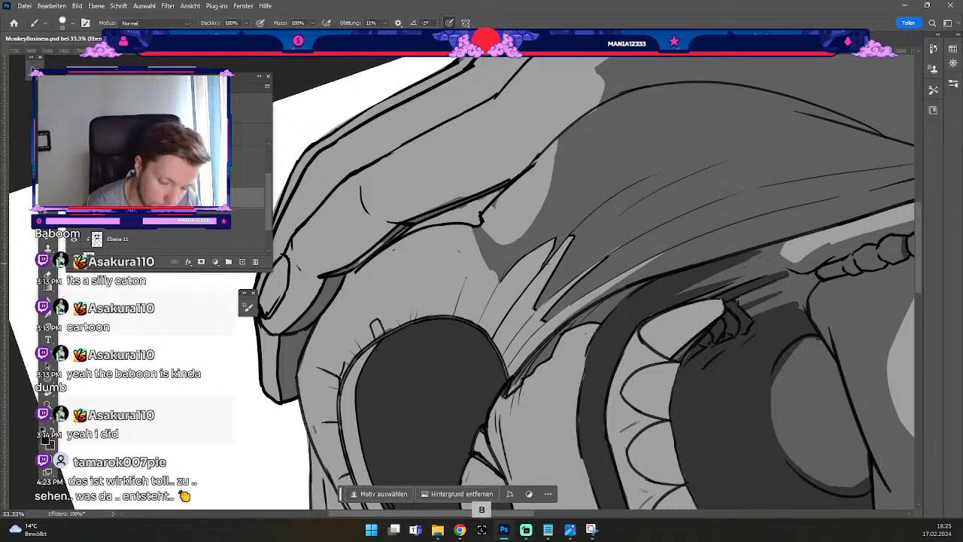
pyautogui.hotkey('ctrl', 'z')
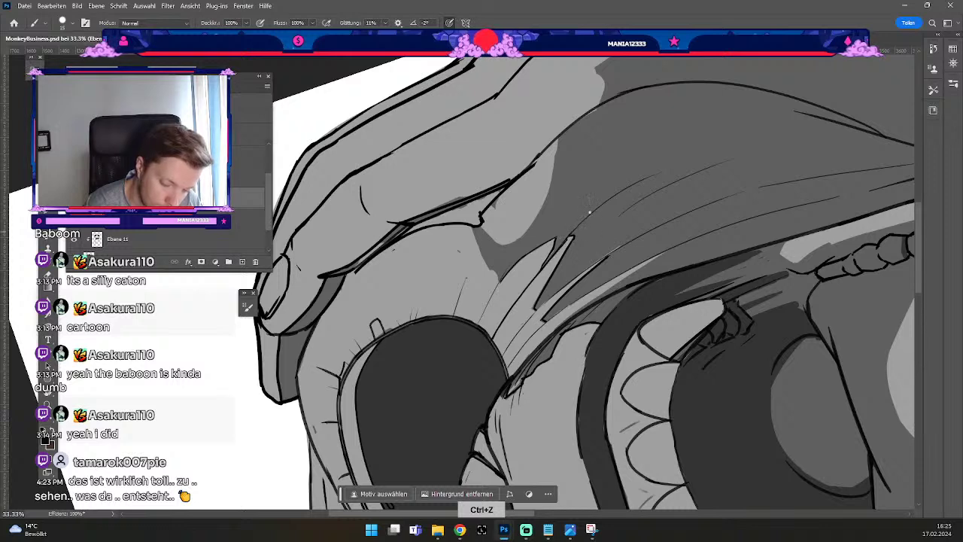
pyautogui.moveTo(555, 254); pyautogui.dragTo(601, 205)
pyautogui.hotkey('ctrl', 'z')
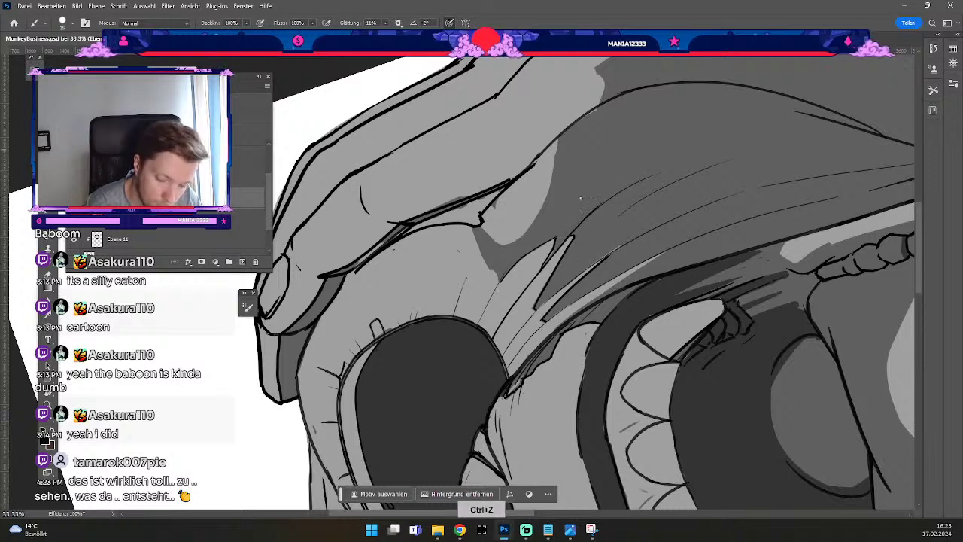
pyautogui.moveTo(556, 254); pyautogui.dragTo(602, 207)
pyautogui.hotkey('ctrl', 'z')
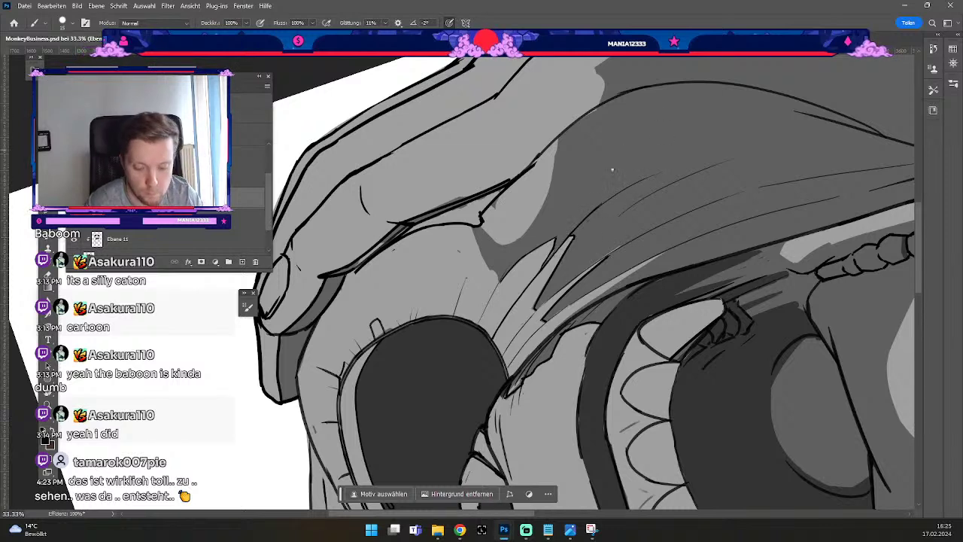
# Redraw the far end of that crease line with a darker stroke and reinforce the edge of the light streak's tip.
pyautogui.press('b')
pyautogui.moveTo(596, 210)
pyautogui.mouseDown()
pyautogui.moveTo(681, 166)
pyautogui.moveTo(592, 213)
pyautogui.moveTo(668, 171)
pyautogui.mouseUp()
pyautogui.hotkey('ctrl', 'z')
pyautogui.hotkey('ctrl', 'z')
pyautogui.moveTo(600, 207); pyautogui.dragTo(670, 170)
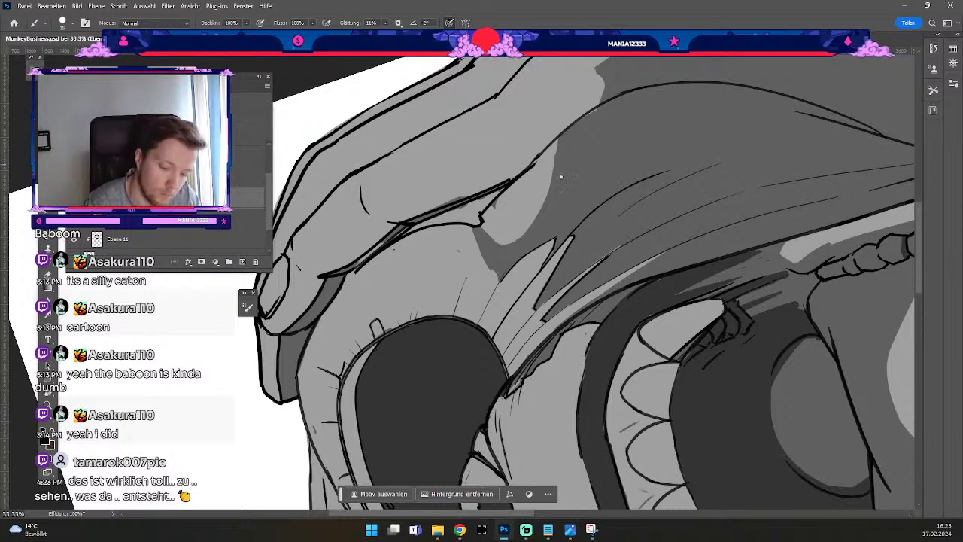
pyautogui.press('b')
pyautogui.hotkey('ctrl', 'z')
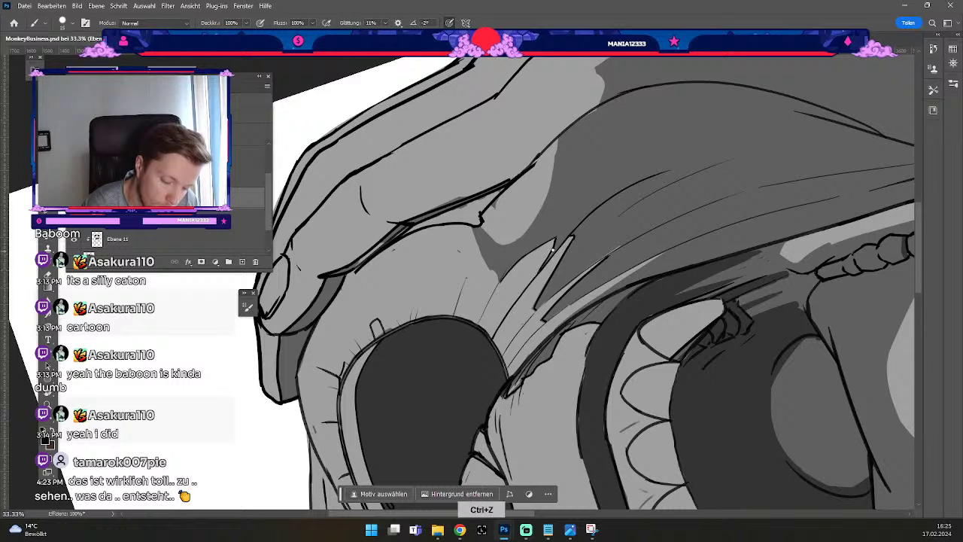
pyautogui.moveTo(537, 305); pyautogui.dragTo(556, 244)
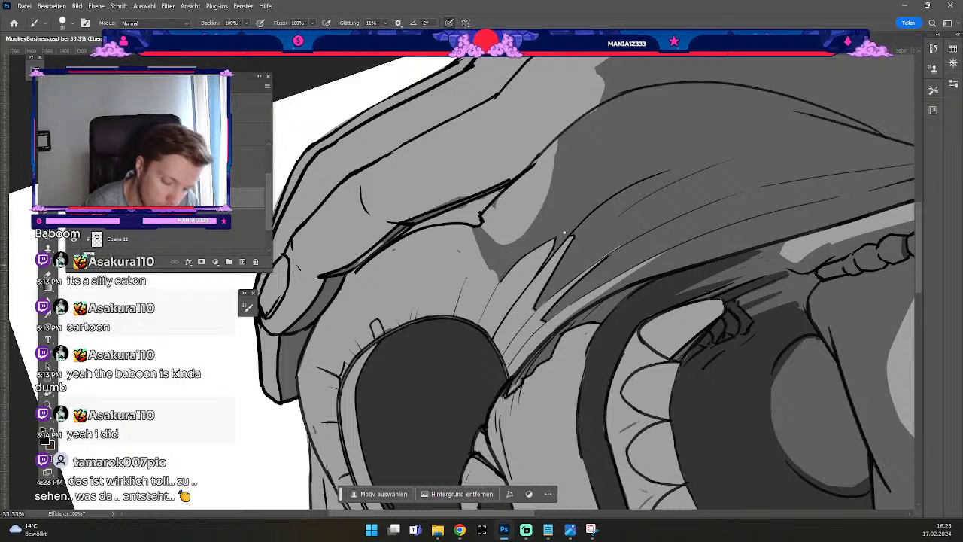
# Draw the outer edge line of the light streak from the right lens rim to its tip, adjusting brush size and undoing failed strokes.
pyautogui.press('ö')
pyautogui.moveTo(481, 324); pyautogui.dragTo(503, 277)
pyautogui.hotkey('ctrl', 'z')
pyautogui.press('#')
pyautogui.press('#')
pyautogui.moveTo(481, 324); pyautogui.dragTo(513, 261)
pyautogui.hotkey('ctrl', 'z')
pyautogui.press('ö')
pyautogui.moveTo(479, 326); pyautogui.dragTo(516, 257)
pyautogui.press('e')
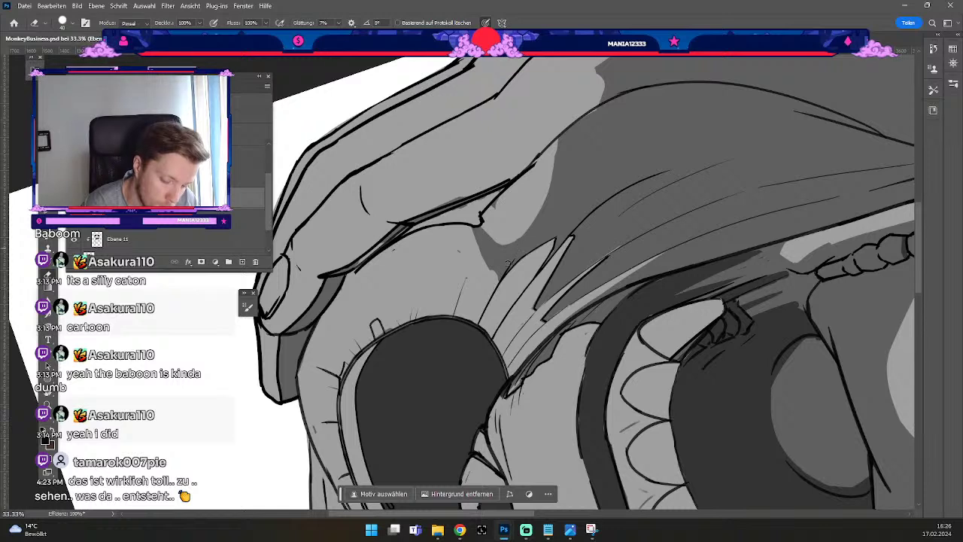
pyautogui.press('b')
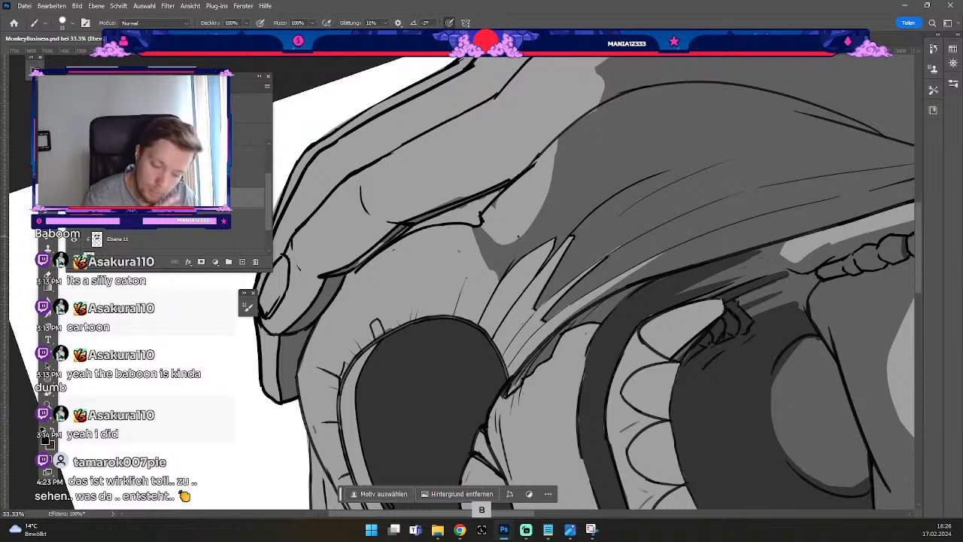
# With a finer brush, draw a crease line from the lower edge of the right lens through the light streaks, undoing failed attempts.
pyautogui.moveTo(549, 300); pyautogui.dragTo(551, 299)
pyautogui.hotkey('ctrl', 'z')
pyautogui.press('odiaeresis')
pyautogui.press('odiaeresis')
pyautogui.moveTo(506, 349); pyautogui.dragTo(566, 282)
pyautogui.hotkey('ctrl', 'z')
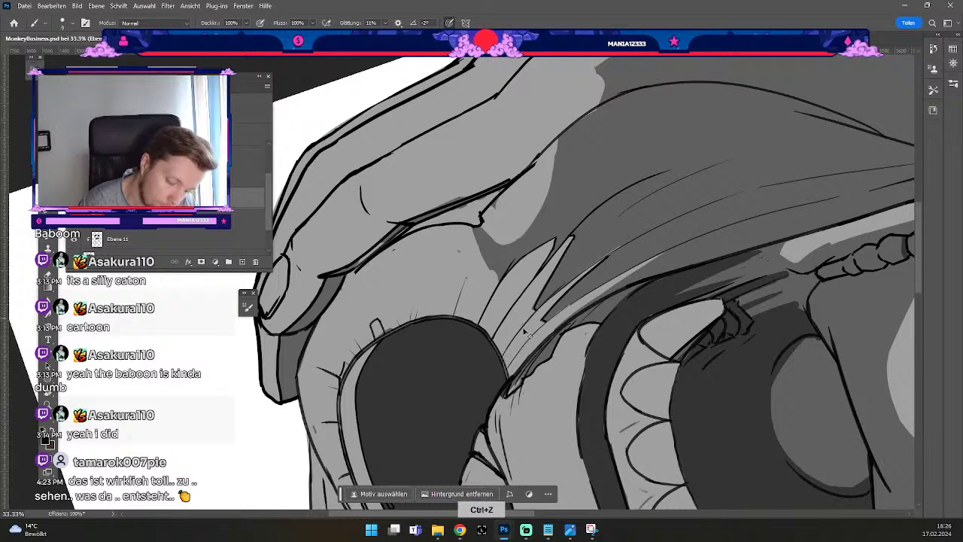
pyautogui.moveTo(520, 333); pyautogui.dragTo(569, 281)
pyautogui.hotkey('ctrl', 'z')
pyautogui.moveTo(501, 356); pyautogui.dragTo(546, 304)
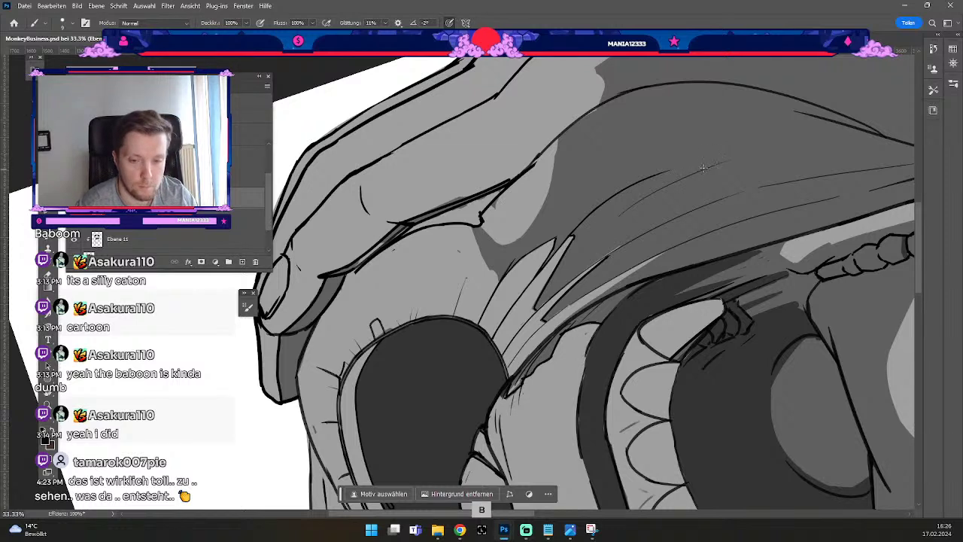
# Redraw the long middle crease line from the light streaks down the right cheek, extending it further and undoing unwanted strokes.
pyautogui.moveTo(566, 288); pyautogui.dragTo(626, 244)
pyautogui.hotkey('ctrl', 'z')
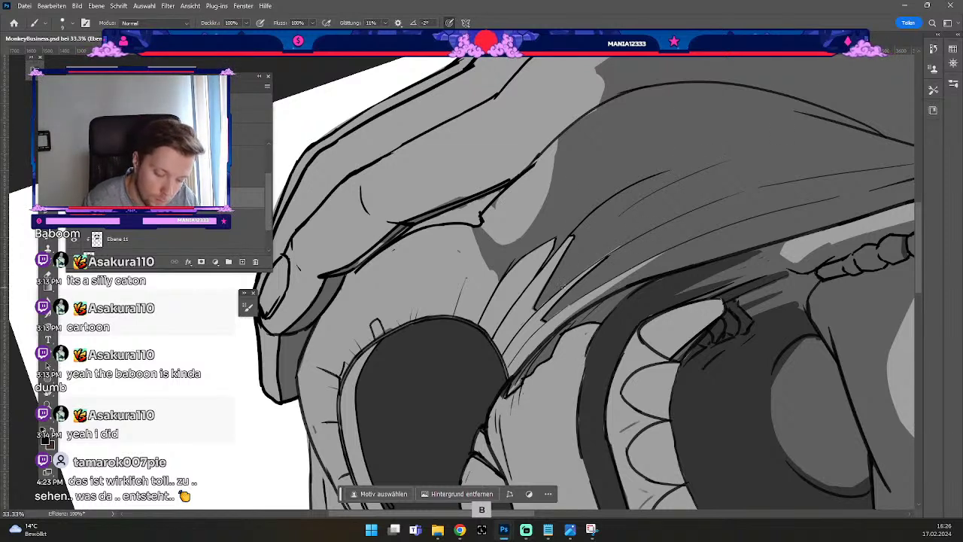
pyautogui.moveTo(565, 286); pyautogui.dragTo(655, 228)
pyautogui.hotkey('ctrl', 'z')
pyautogui.moveTo(579, 275); pyautogui.dragTo(688, 209)
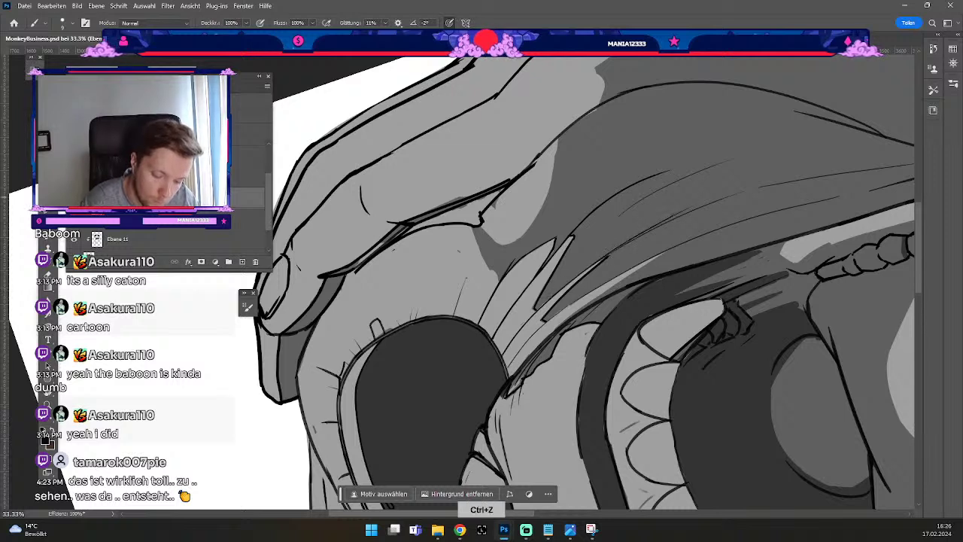
pyautogui.hotkey('ctrl', 'z')
pyautogui.moveTo(552, 298); pyautogui.dragTo(661, 226)
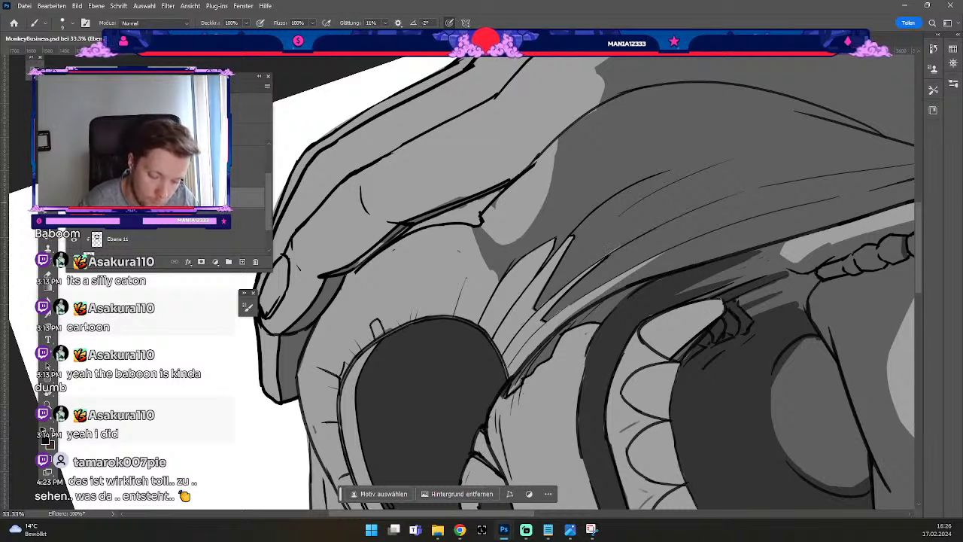
pyautogui.press('e')
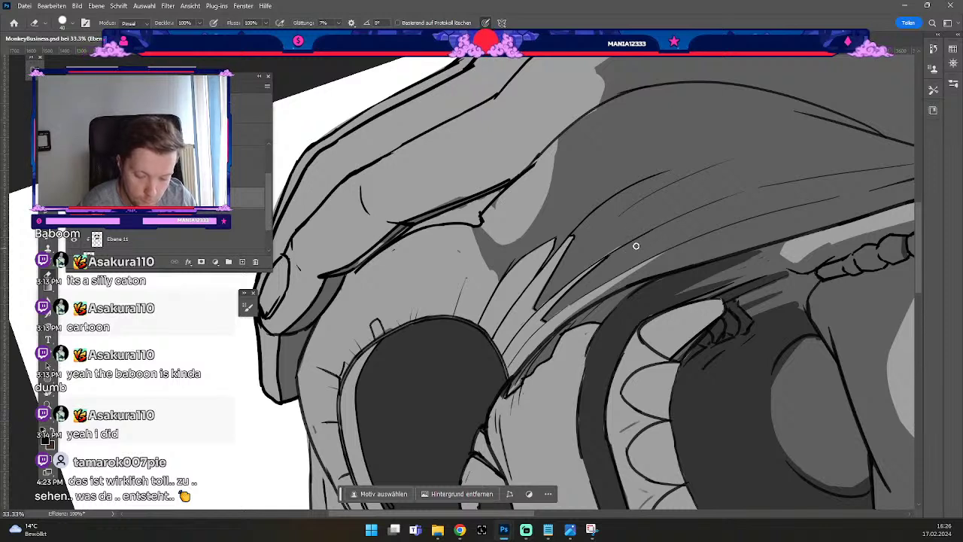
pyautogui.press('b')
pyautogui.moveTo(636, 239); pyautogui.dragTo(700, 208)
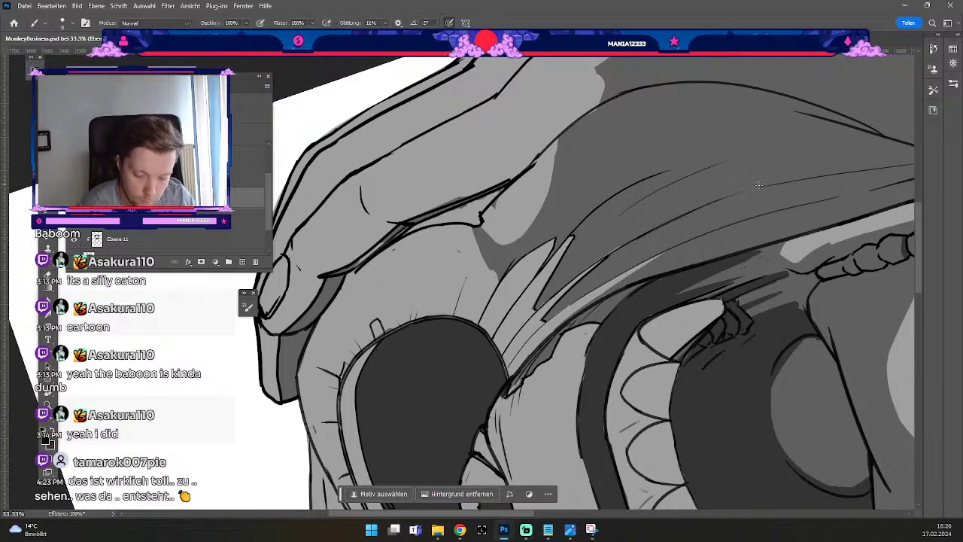
pyautogui.hotkey('ctrl', 'z')
# Go over the faint crease line beyond the upper cheek crease with a darker stroke, undoing the first attempt.
pyautogui.moveTo(622, 215); pyautogui.dragTo(706, 171)
pyautogui.hotkey('ctrl', 'z')
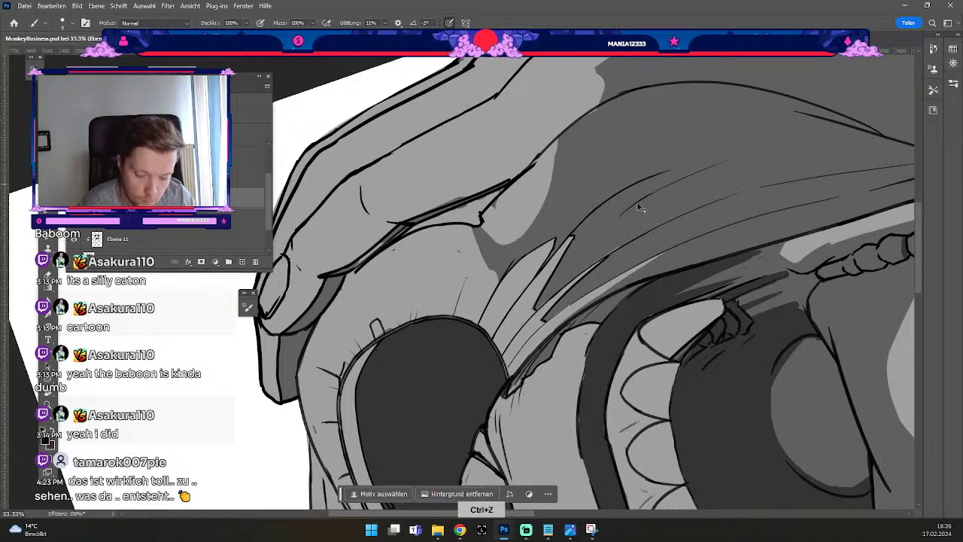
pyautogui.moveTo(653, 194); pyautogui.dragTo(739, 156)
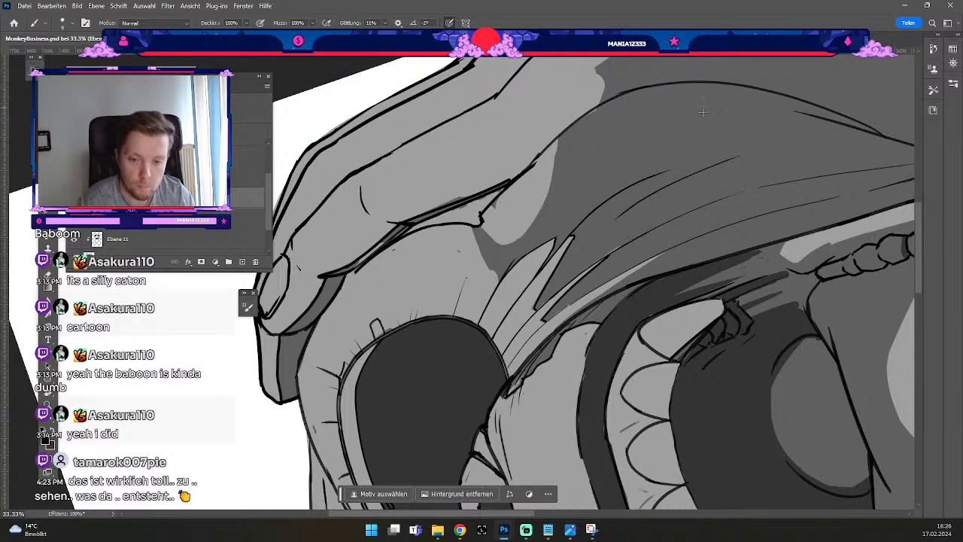
# Draw a short crease line along the lower light streak between the right lens and the mouth corner, redoing it once.
pyautogui.press('b')
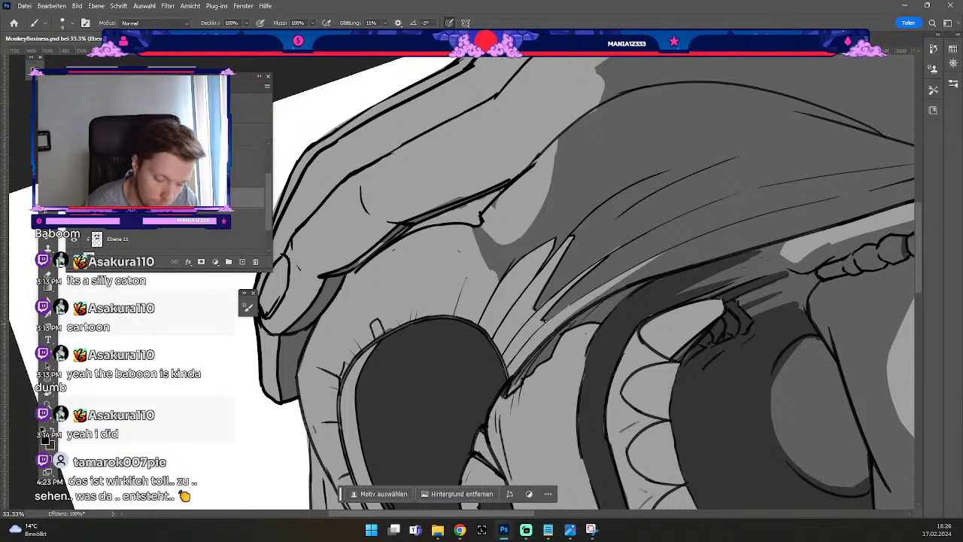
pyautogui.hotkey('ctrl', 'z')
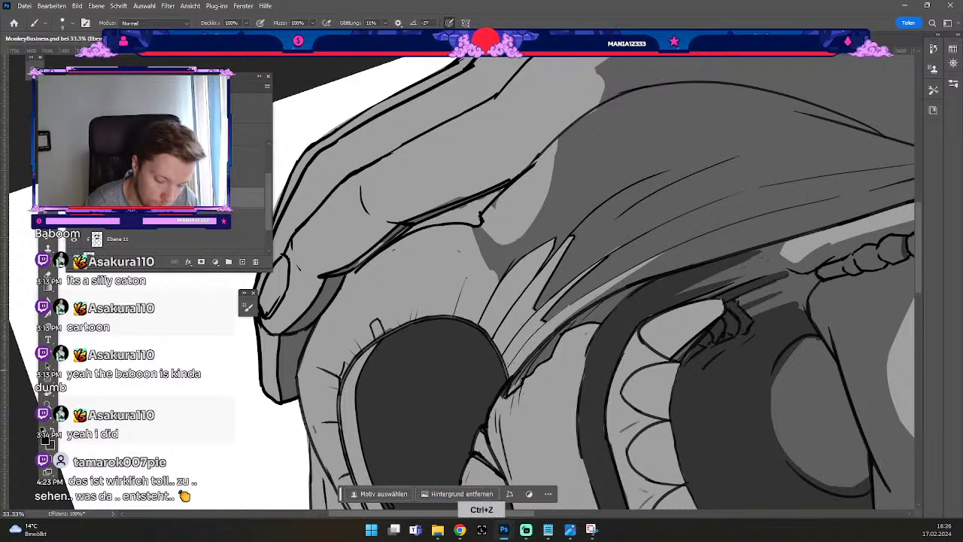
pyautogui.moveTo(525, 344); pyautogui.dragTo(572, 305)
pyautogui.hotkey('ctrl', 'z')
pyautogui.moveTo(525, 345); pyautogui.dragTo(569, 307)
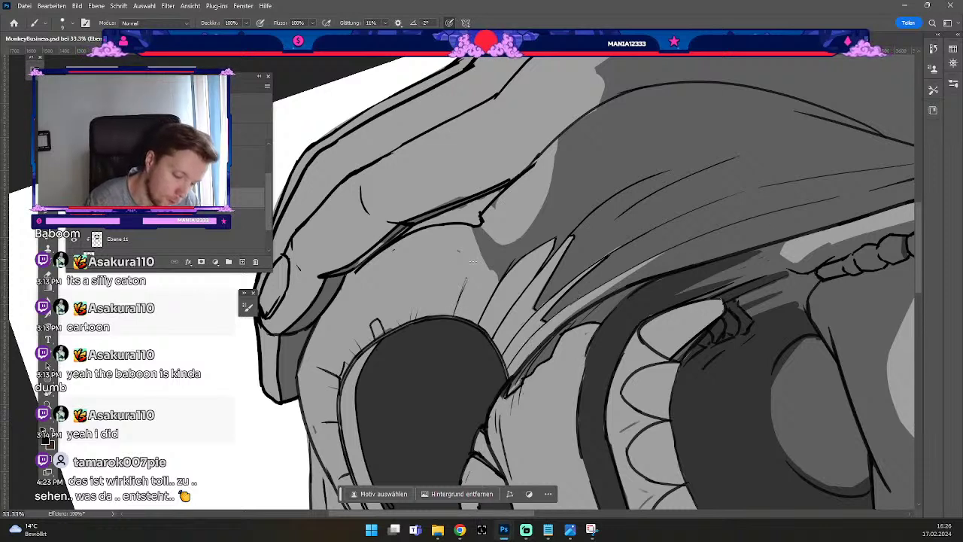
# Darken the short wrinkle beside the right lens and the lower crease line far down the cheek, undoing stray strokes.
pyautogui.hotkey('ctrl', 'z')
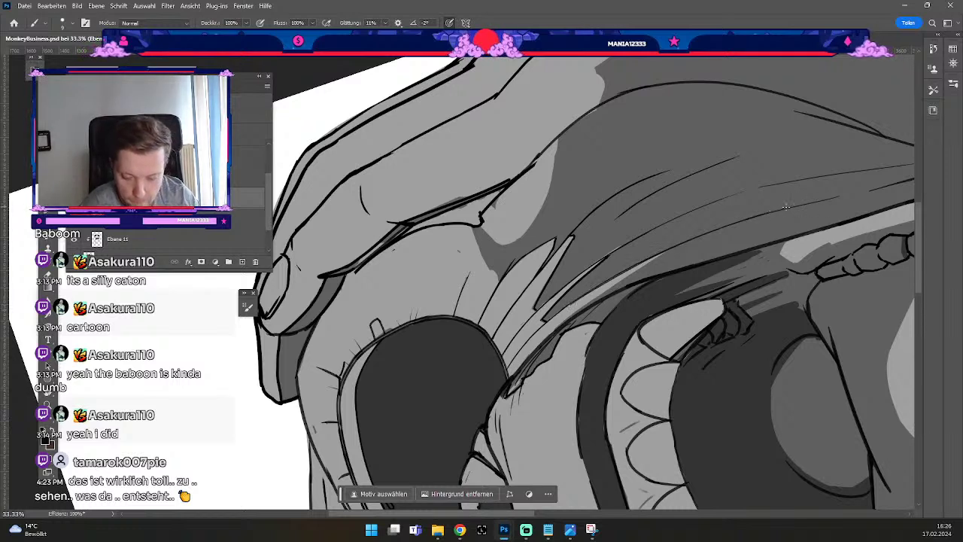
pyautogui.press('e')
pyautogui.press('b')
pyautogui.moveTo(730, 224); pyautogui.dragTo(840, 197)
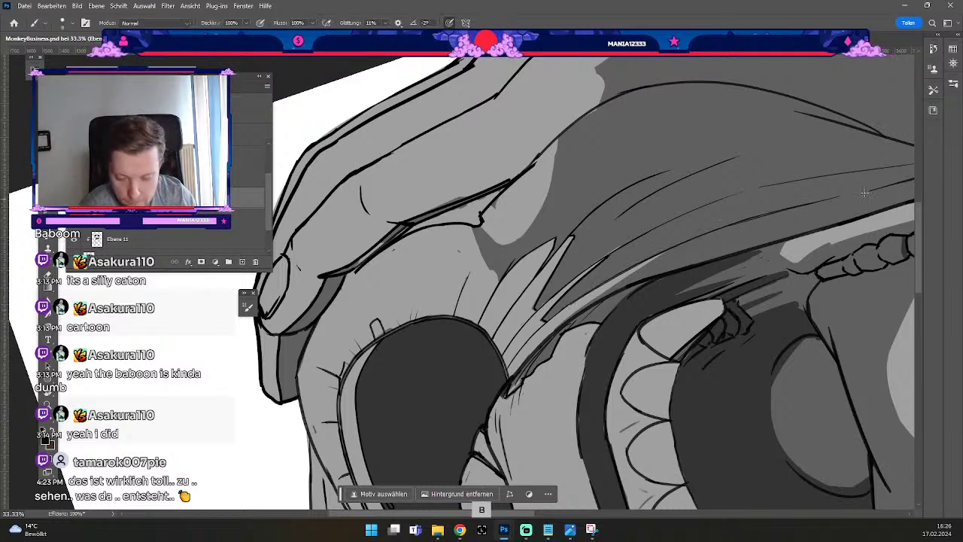
pyautogui.hotkey('ctrl', 'z')
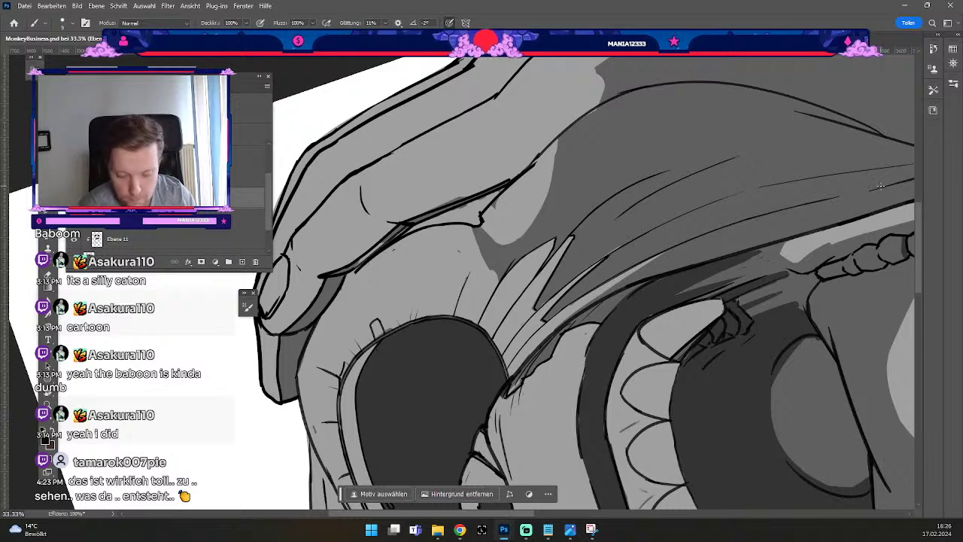
# Reset the canvas rotation and outline the jagged upper edge of the dark cheek patch beside the right hand, undoing stray strokes.
pyautogui.press('Escape')
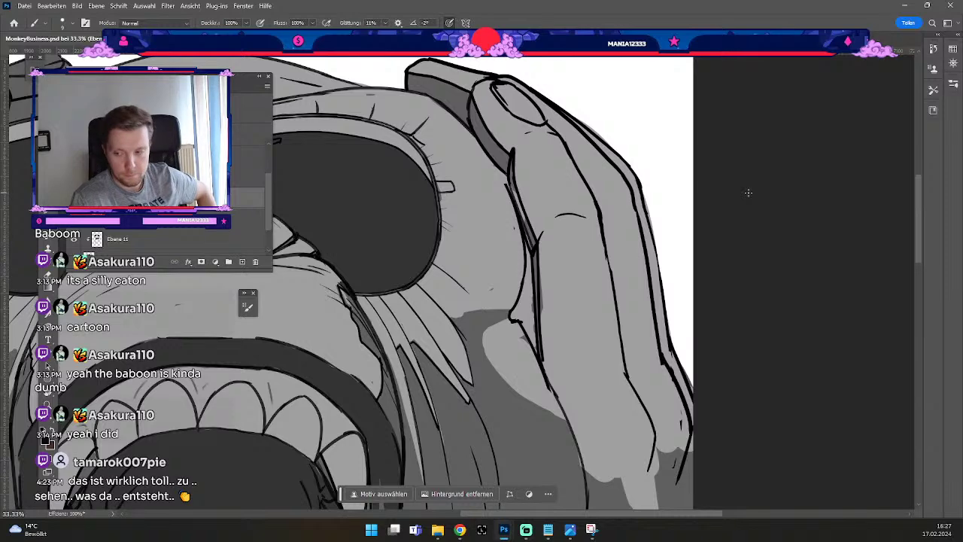
pyautogui.hotkey('ctrl', '-')
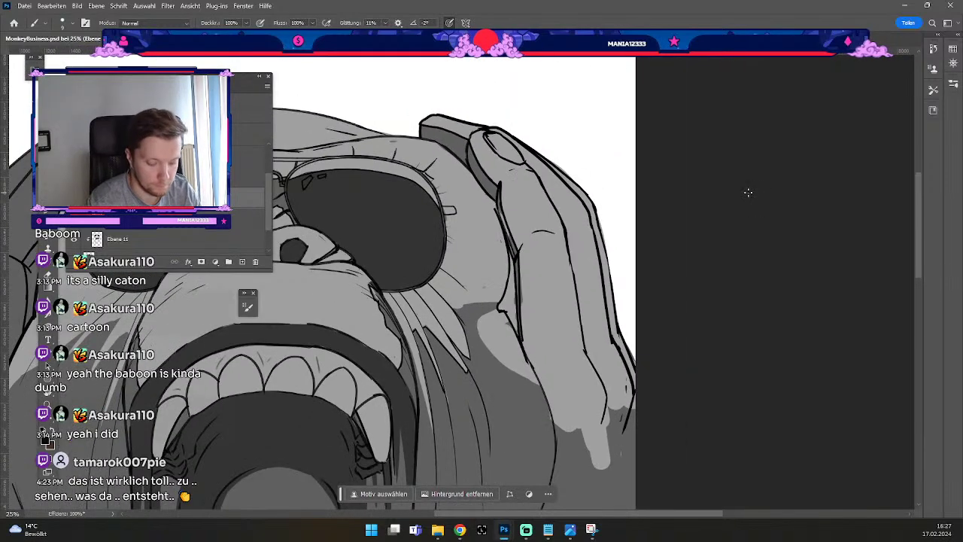
pyautogui.moveTo(520, 284); pyautogui.dragTo(644, 217)
pyautogui.press('b')
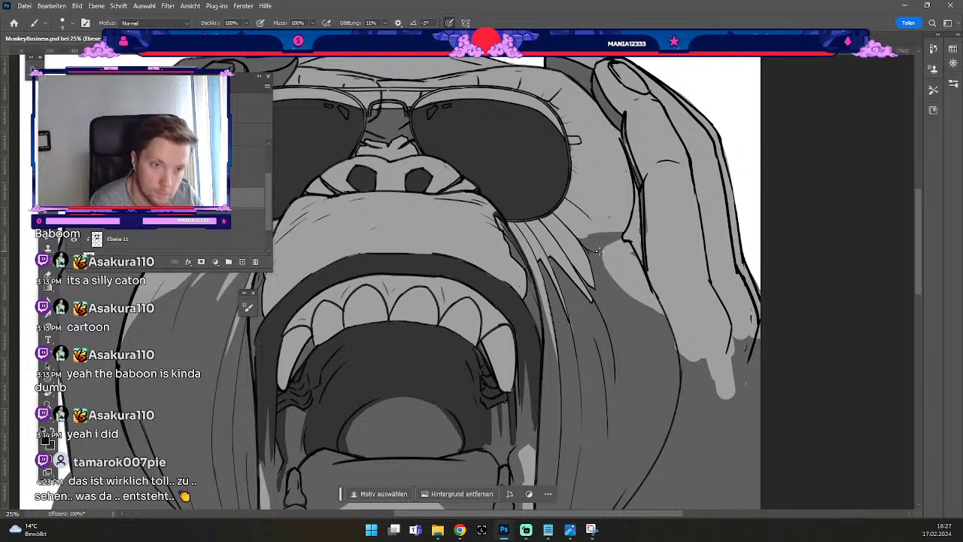
pyautogui.hotkey('ctrl', 'z')
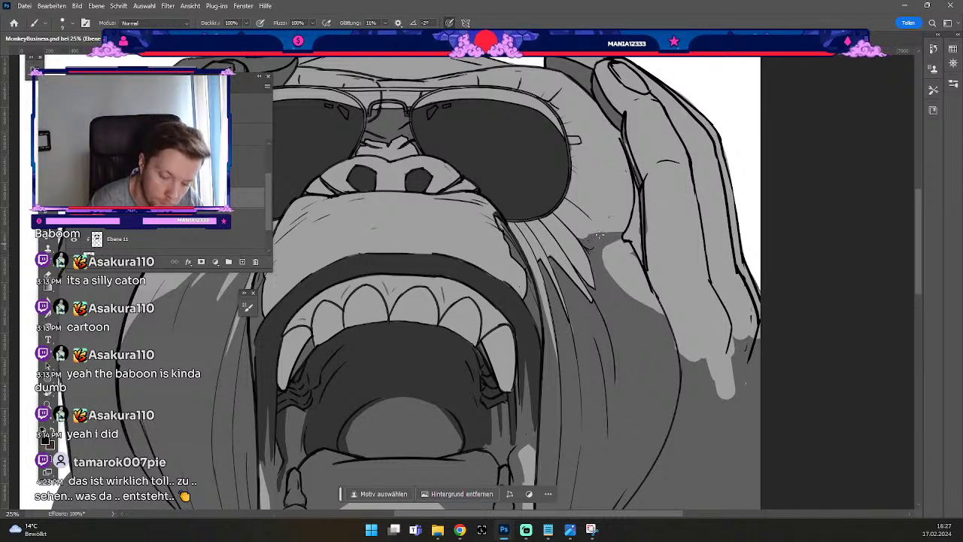
pyautogui.hotkey('ctrl', 'z')
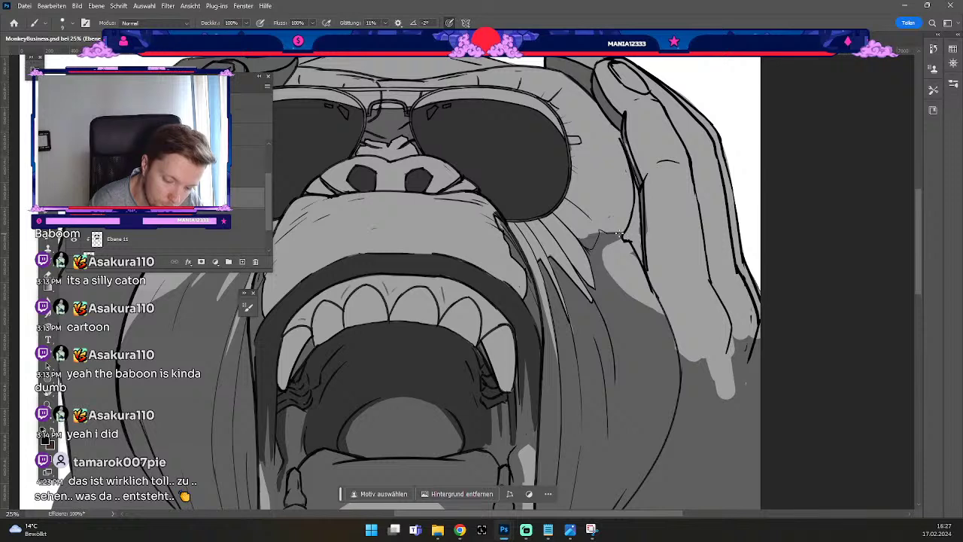
pyautogui.hotkey('ctrl', 'z')
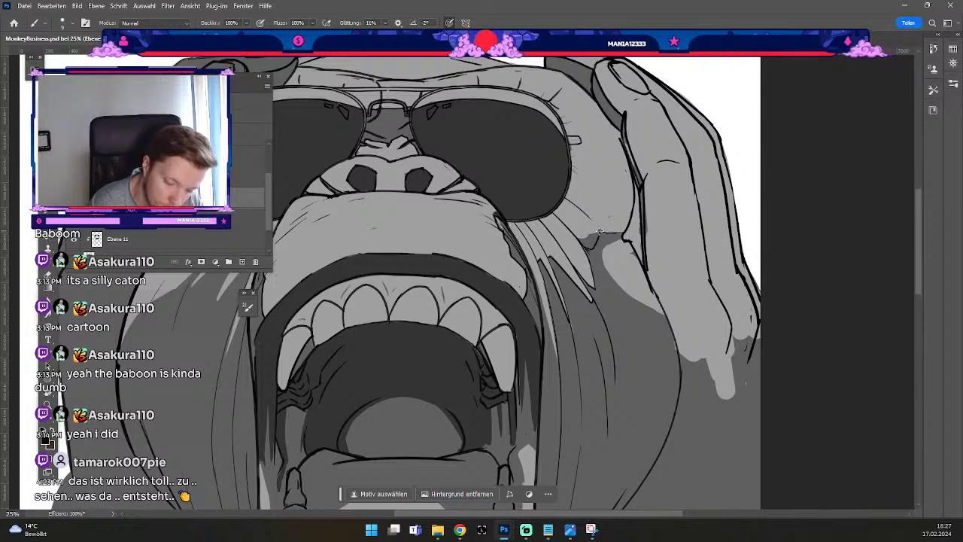
pyautogui.hotkey('ctrl', 'z')
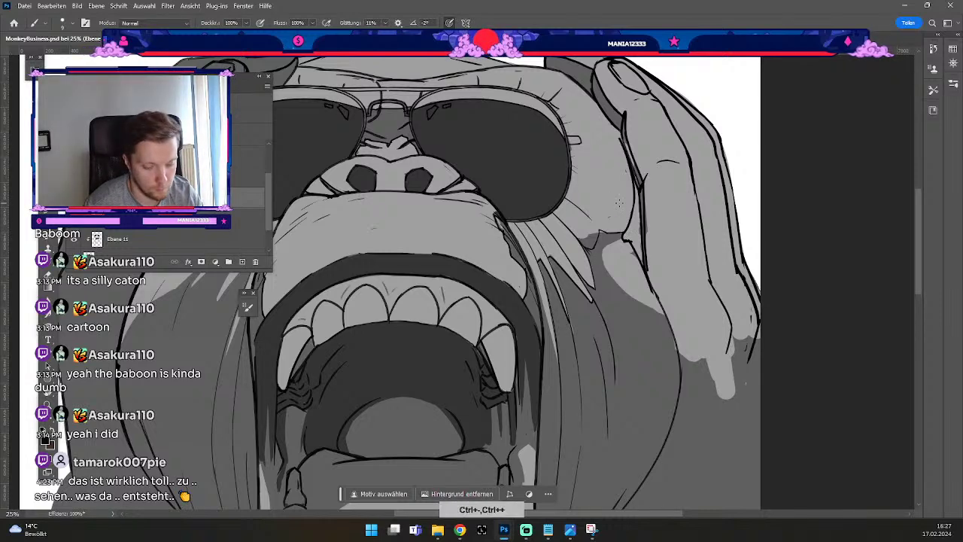
pyautogui.hotkey('ctrl', '-')
pyautogui.moveTo(515, 295); pyautogui.dragTo(591, 291)
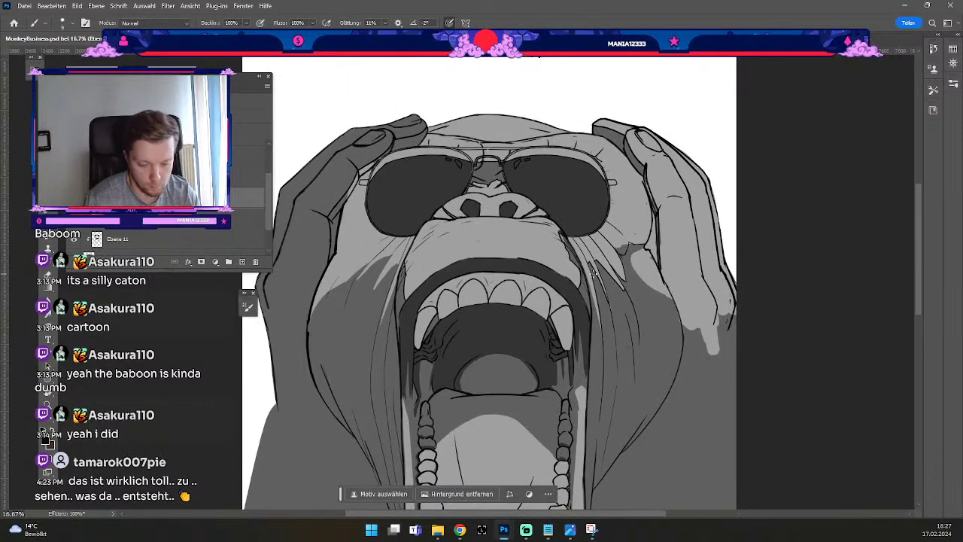
pyautogui.hotkey('ctrl', '-')
pyautogui.hotkey('ctrl', '-')
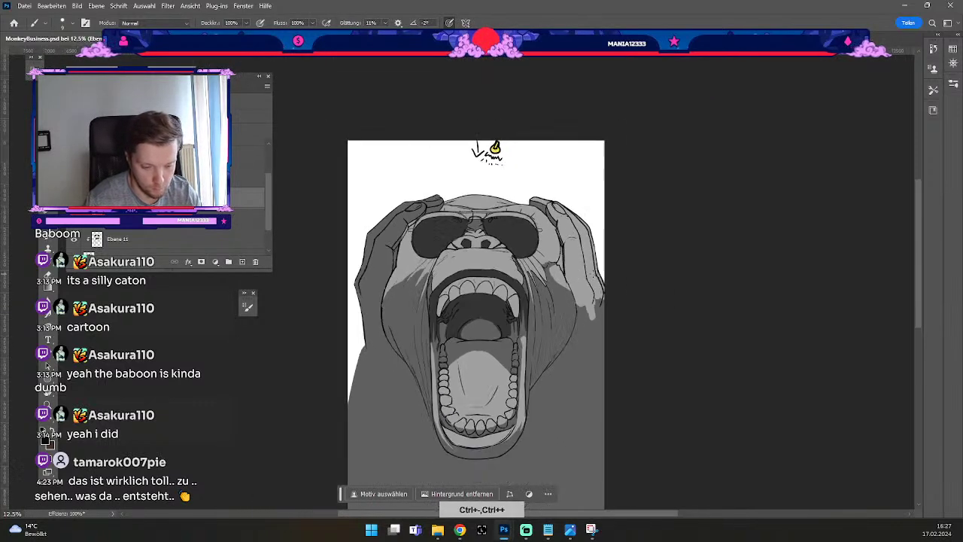
pyautogui.moveTo(544, 316); pyautogui.dragTo(539, 274)
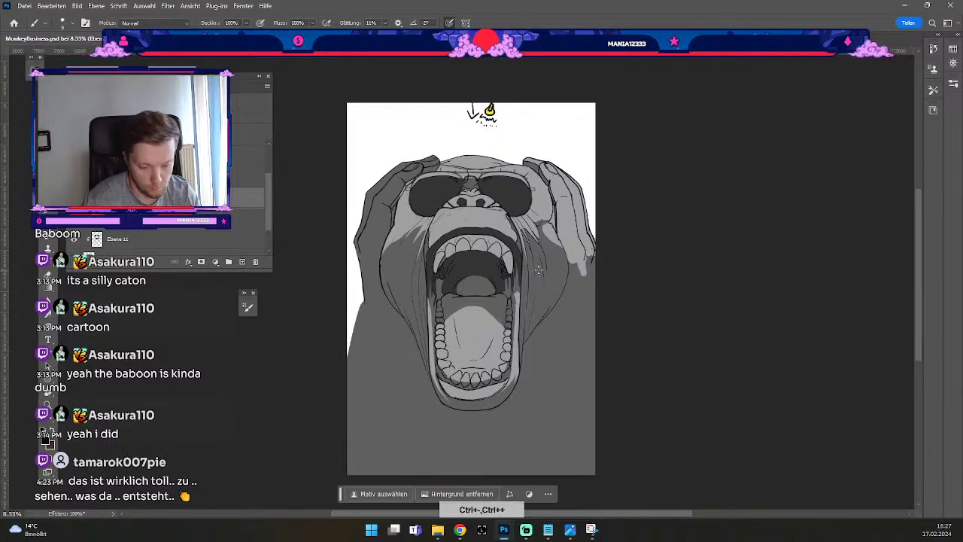
# Draw a crease line from beneath the left lens down the left cheek beside the mouth, redoing it and erasing excess at its lower end.
pyautogui.hotkey('ctrl', '+')
pyautogui.hotkey('ctrl', '+')
pyautogui.press('space')
pyautogui.moveTo(475, 183); pyautogui.dragTo(534, 268)
pyautogui.hotkey('ctrl', '+')
pyautogui.press('b')
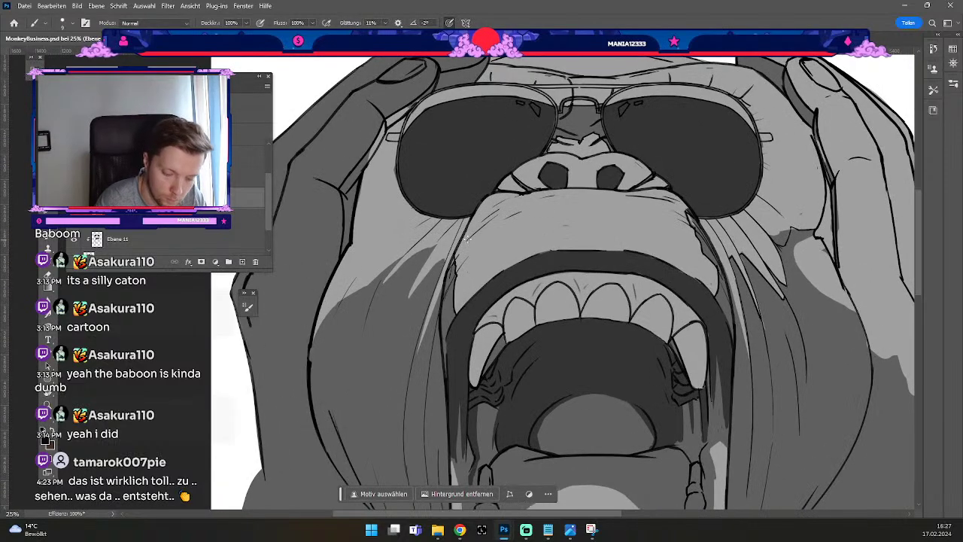
pyautogui.hotkey('ctrl', 'z')
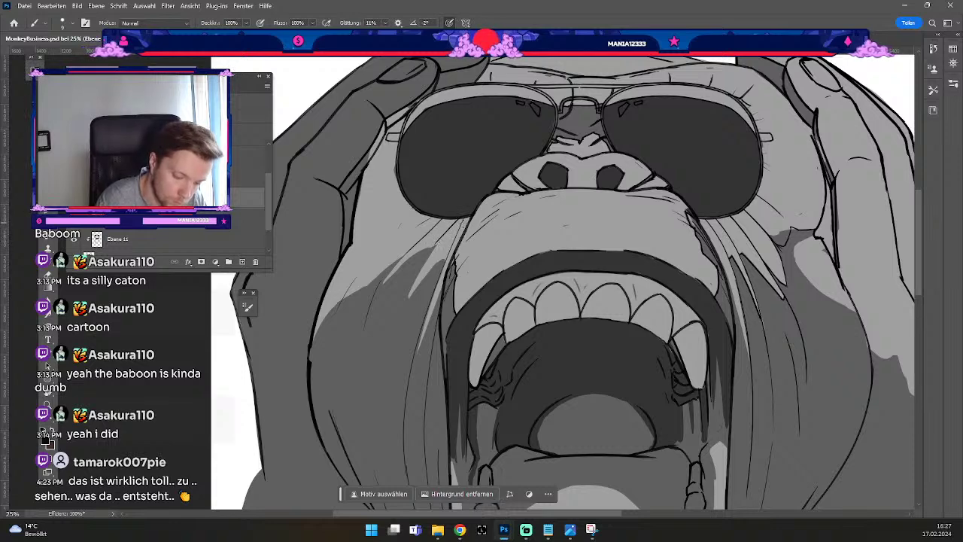
pyautogui.press('odiaeresis')
pyautogui.press('#')
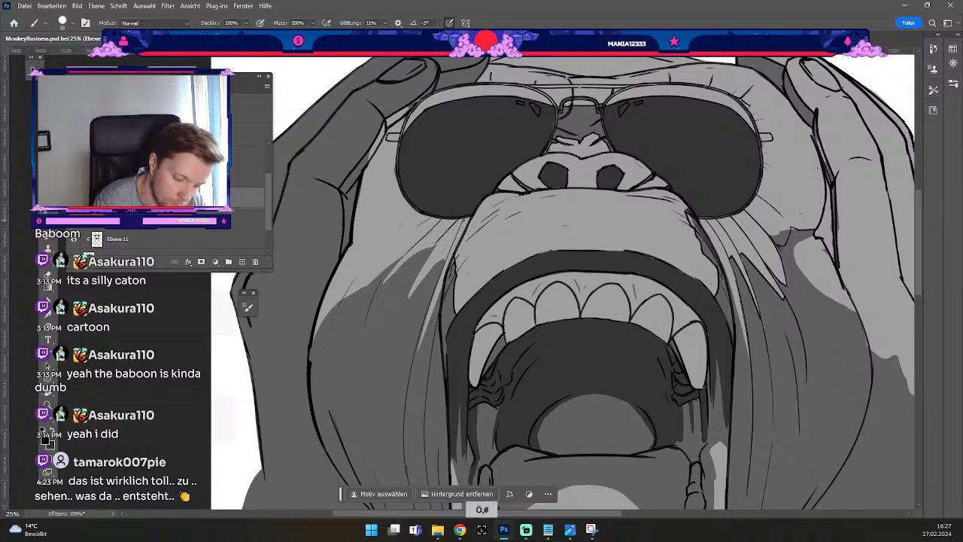
pyautogui.press('odiaeresis')
pyautogui.moveTo(466, 216); pyautogui.dragTo(411, 368)
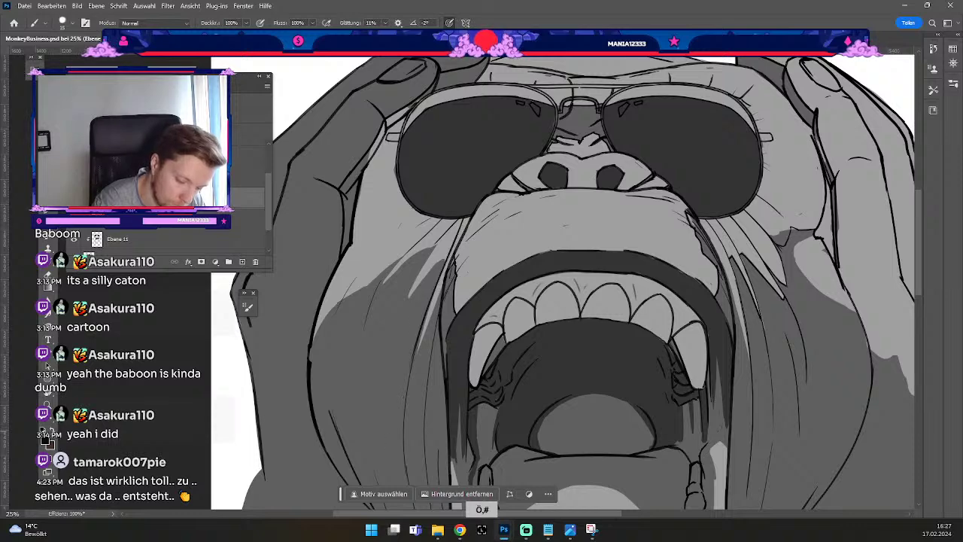
pyautogui.hotkey('ctrl', 'z')
pyautogui.moveTo(466, 219); pyautogui.dragTo(411, 371)
pyautogui.hotkey('ctrl', 'z')
pyautogui.moveTo(466, 216); pyautogui.dragTo(407, 386)
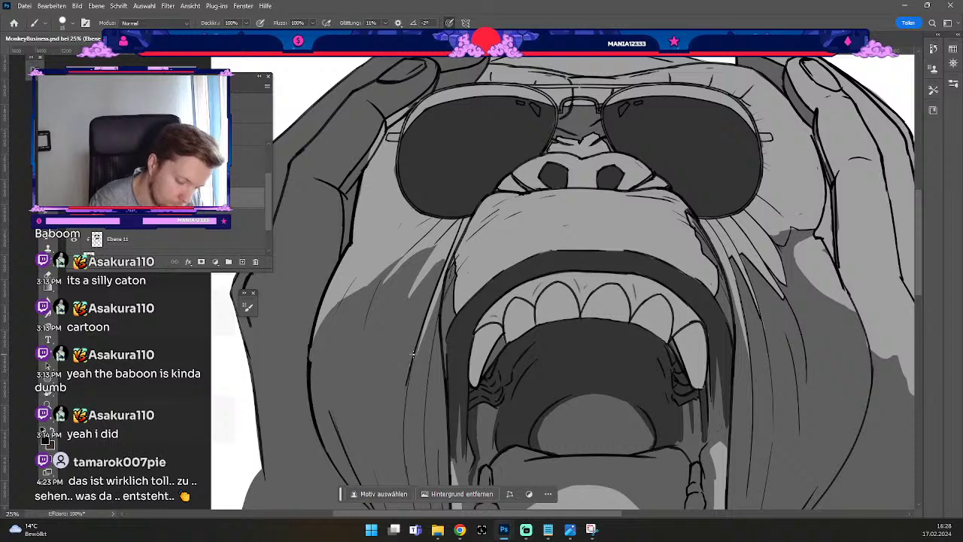
pyautogui.press('e')
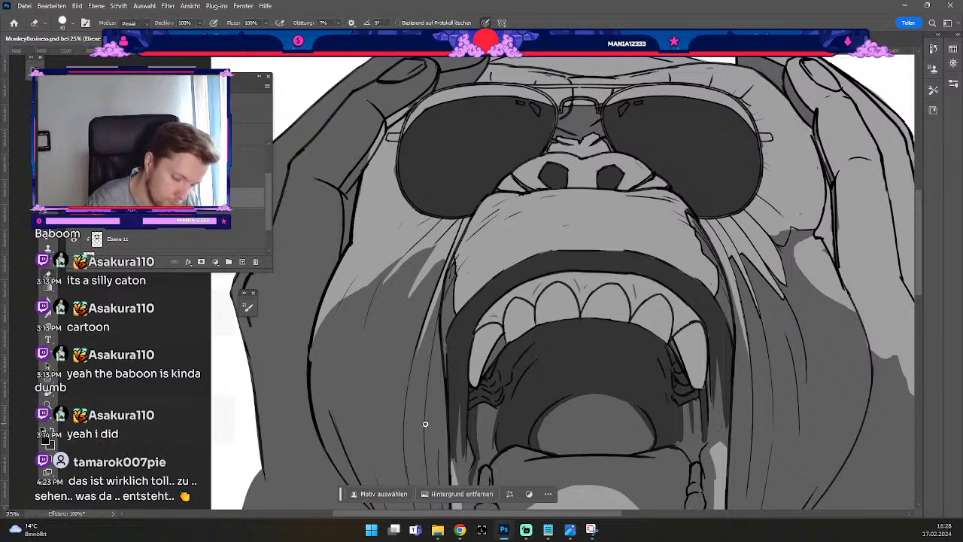
# Draw a short wrinkle line running diagonally from the left lens's lower rim onto the upper left cheek, undoing the first attempts.
pyautogui.press('b')
pyautogui.hotkey('ctrl', 'z')
pyautogui.moveTo(450, 216); pyautogui.dragTo(379, 278)
pyautogui.hotkey('ctrl', 'z')
pyautogui.moveTo(443, 219); pyautogui.dragTo(407, 252)
pyautogui.hotkey('ctrl', 'z')
pyautogui.moveTo(450, 213); pyautogui.dragTo(408, 252)
pyautogui.press('e')
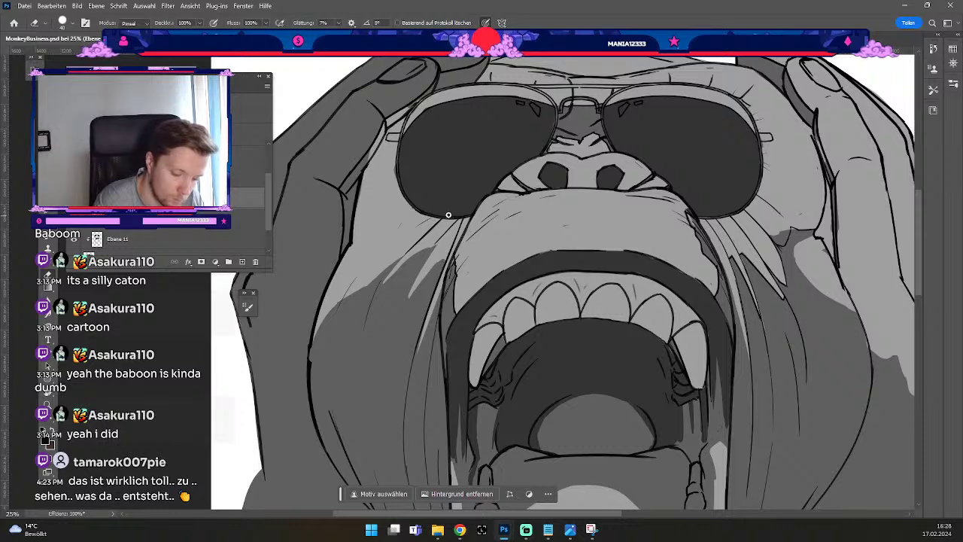
# Darken the curved crease running down from the upper edge of the left cheek's dark shading, undoing repeated strokes and cleaning its end.
pyautogui.press('b')
pyautogui.hotkey('ctrl', 'z')
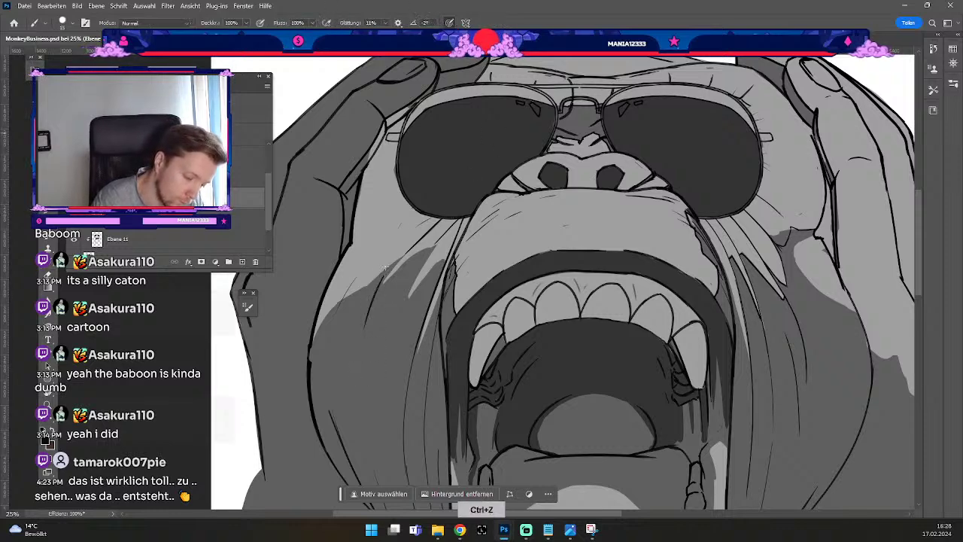
pyautogui.moveTo(388, 270); pyautogui.dragTo(363, 337)
pyautogui.hotkey('ctrl', 'z')
pyautogui.moveTo(383, 273); pyautogui.dragTo(362, 337)
pyautogui.hotkey('ctrl', 'z')
pyautogui.hotkey('ctrl', 'z')
pyautogui.hotkey('ctrl', 'z')
pyautogui.hotkey('ctrl', 'z')
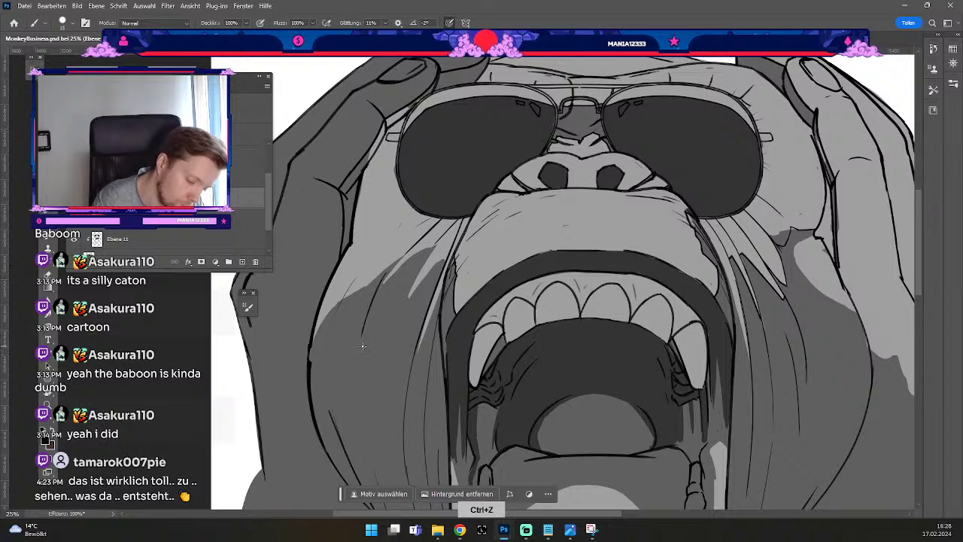
pyautogui.hotkey('ctrl', 'z')
pyautogui.hotkey('ctrl', 'z')
pyautogui.hotkey('ctrl', 'z')
pyautogui.hotkey('ctrl', 'z')
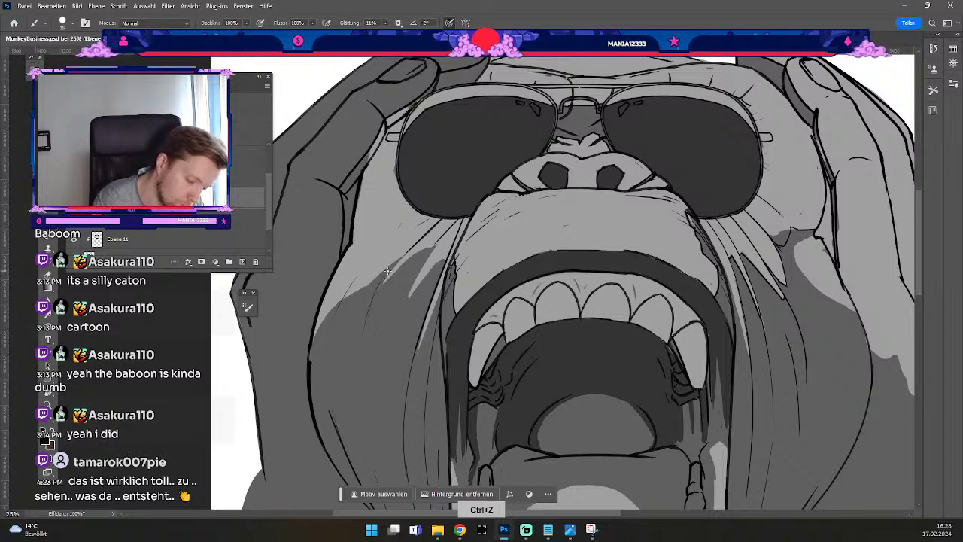
pyautogui.hotkey('ctrl', 'z')
pyautogui.hotkey('ctrl', 'z')
pyautogui.hotkey('ctrl', 'z')
pyautogui.hotkey('ctrl', 'z')
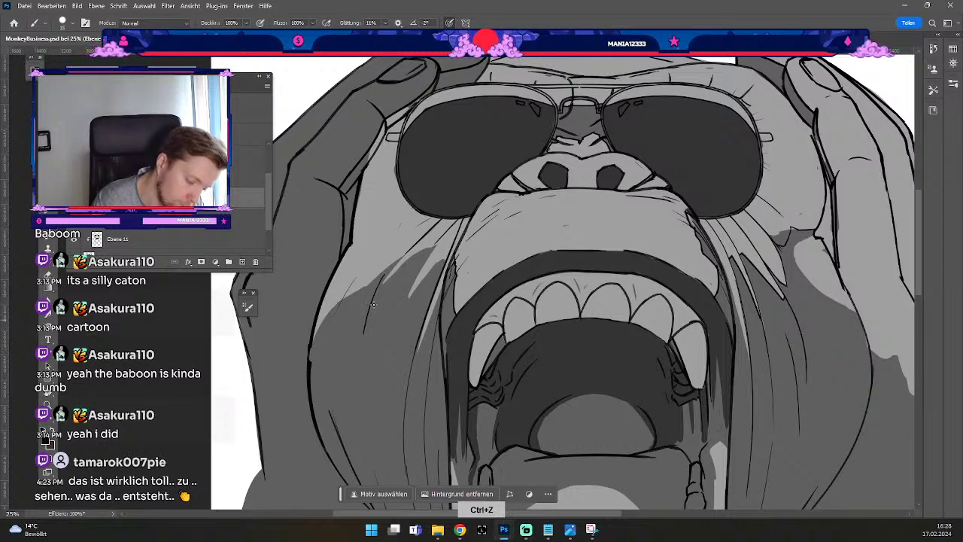
pyautogui.press('e')
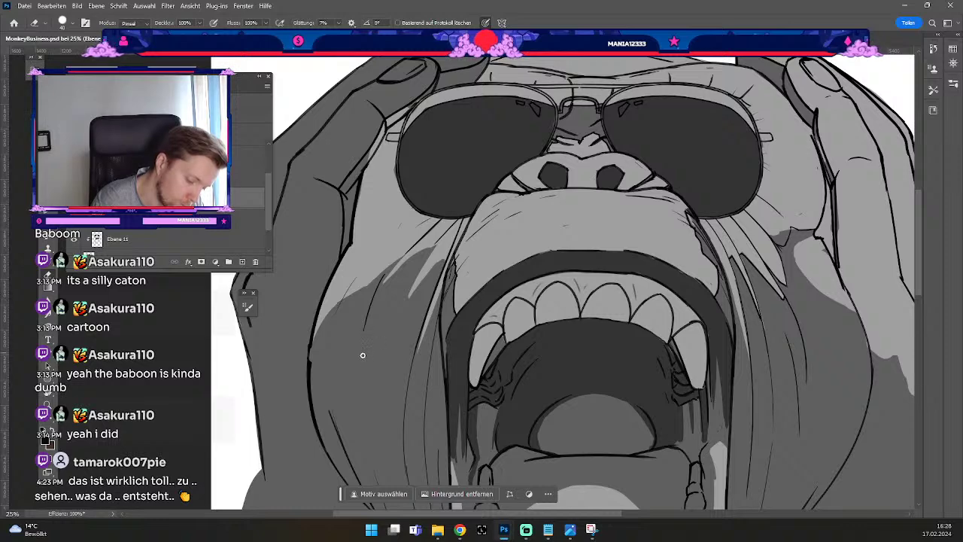
# Draw a short line at the shading edge near the left cheek's outer contour and clean it with the eraser.
pyautogui.press('b')
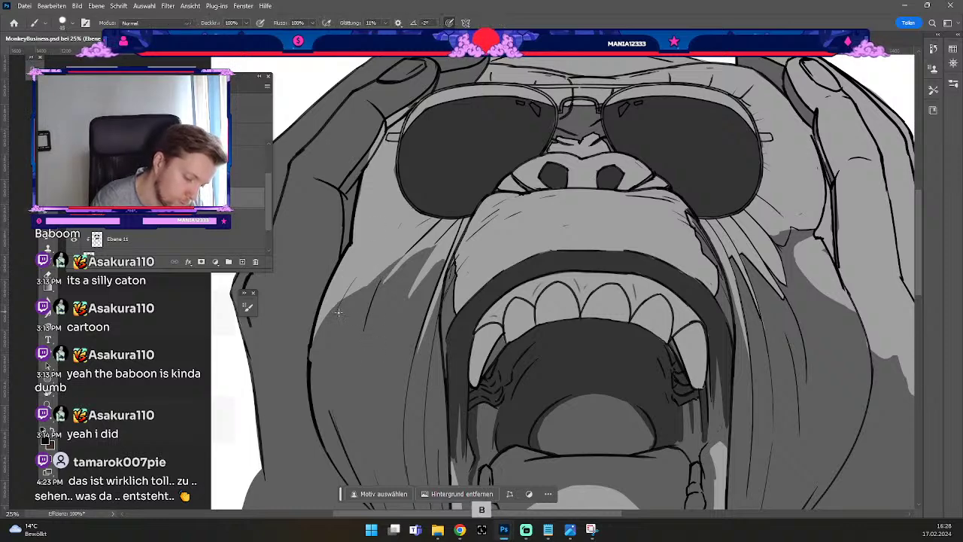
pyautogui.hotkey('ctrl', 'z')
pyautogui.moveTo(335, 316); pyautogui.dragTo(361, 268)
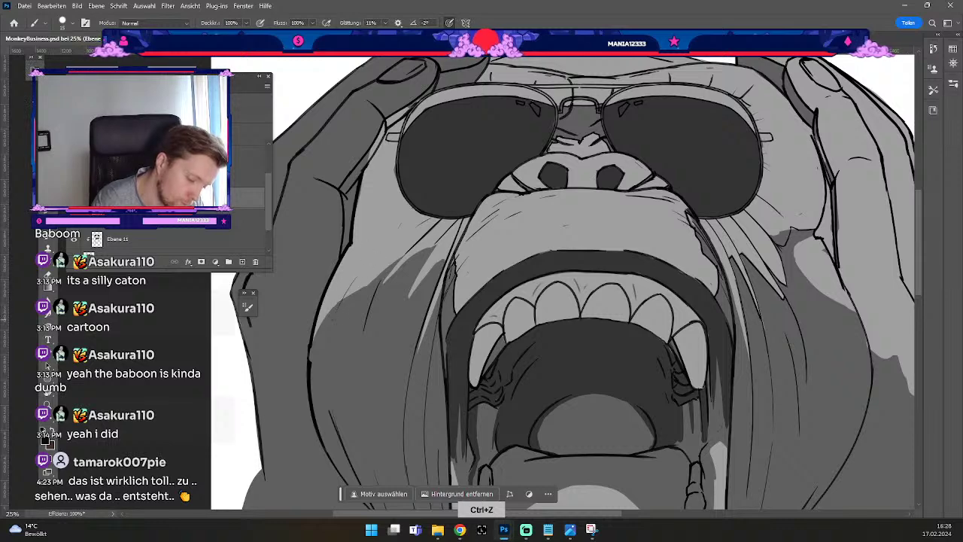
pyautogui.press('e')
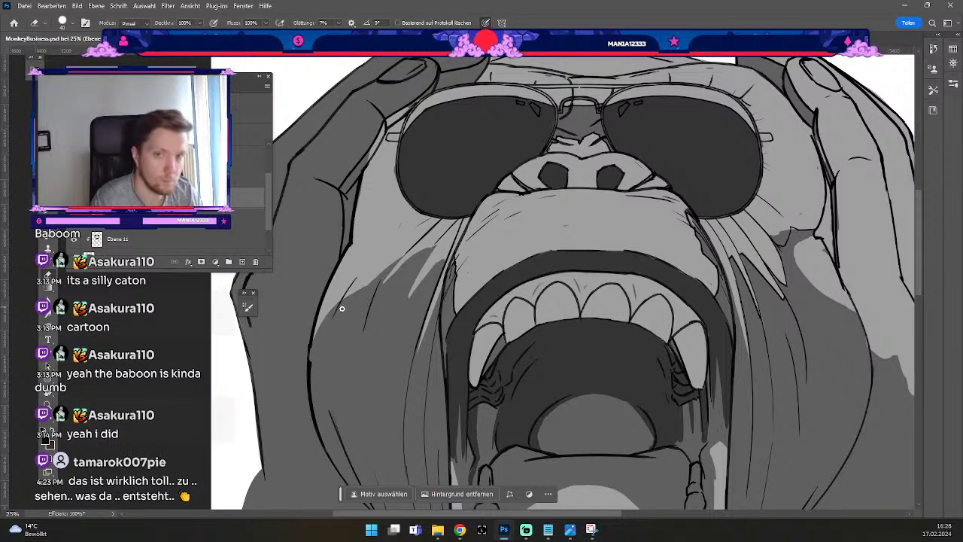
# Outline the pointed light streak in the shading between the left lens and the mouth corner, undoing a stray stroke.
pyautogui.press('b')
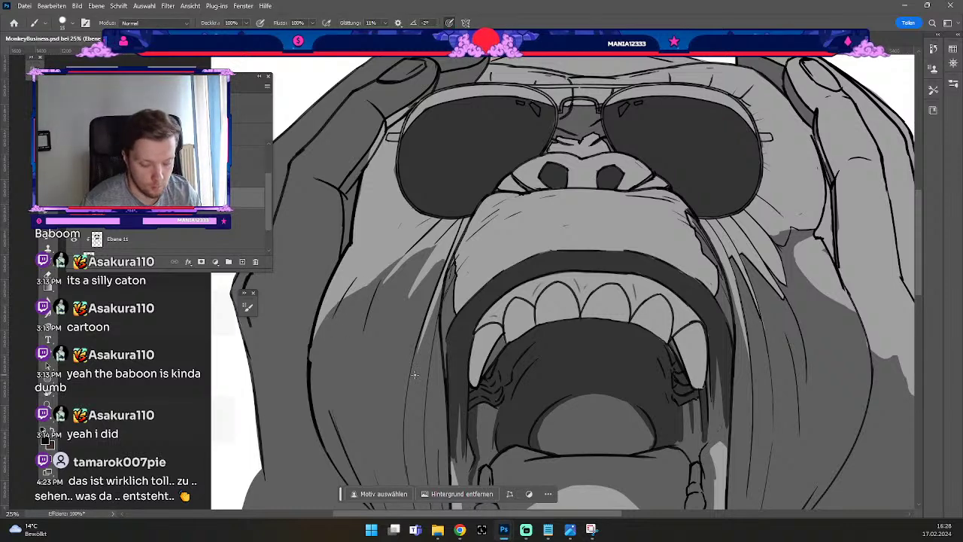
pyautogui.hotkey('ctrl', '-')
pyautogui.press('space')
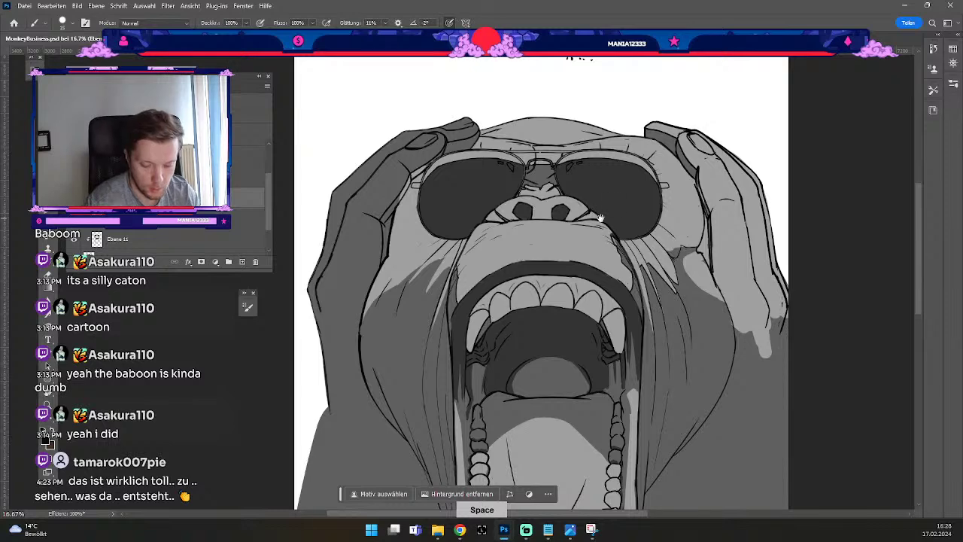
pyautogui.hotkey('ctrl', '+')
pyautogui.press('b')
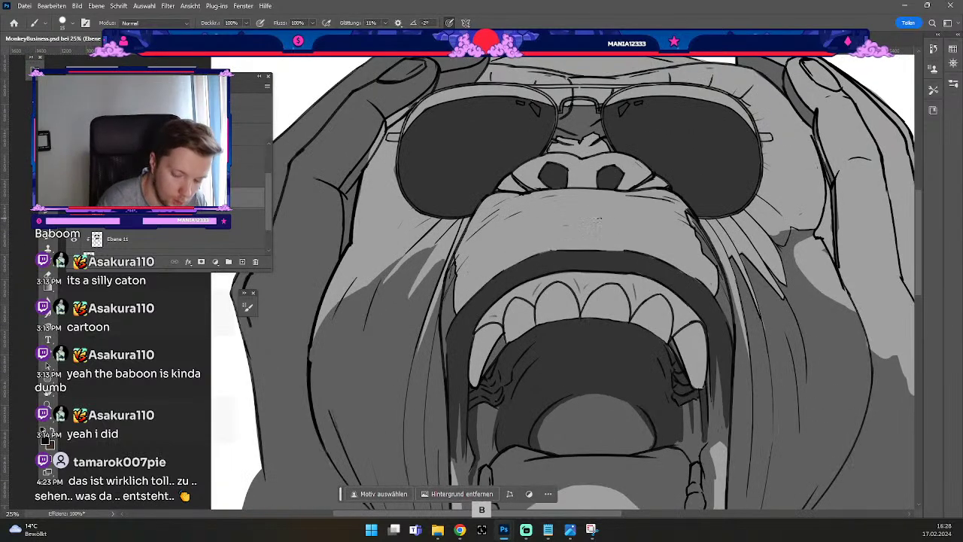
pyautogui.moveTo(444, 260); pyautogui.dragTo(405, 302)
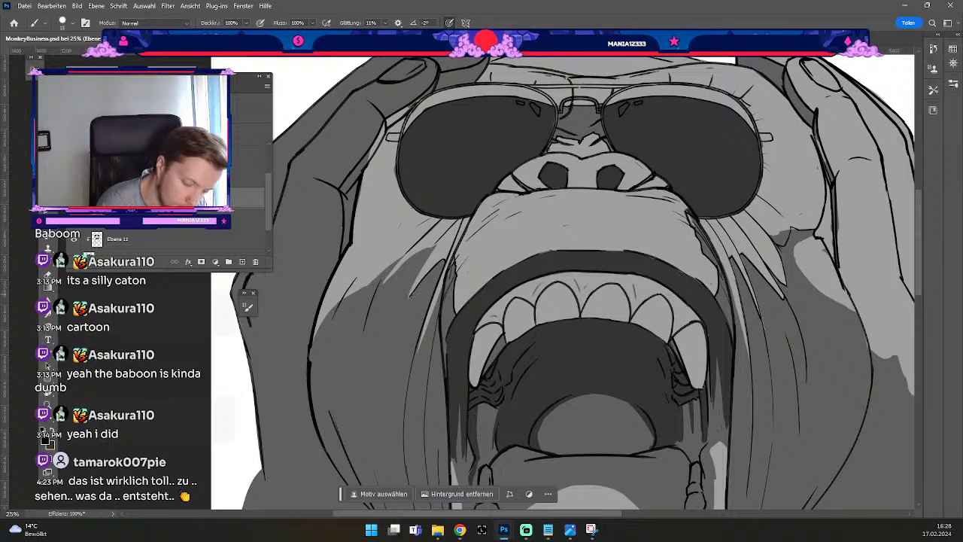
pyautogui.hotkey('ctrl', 'z')
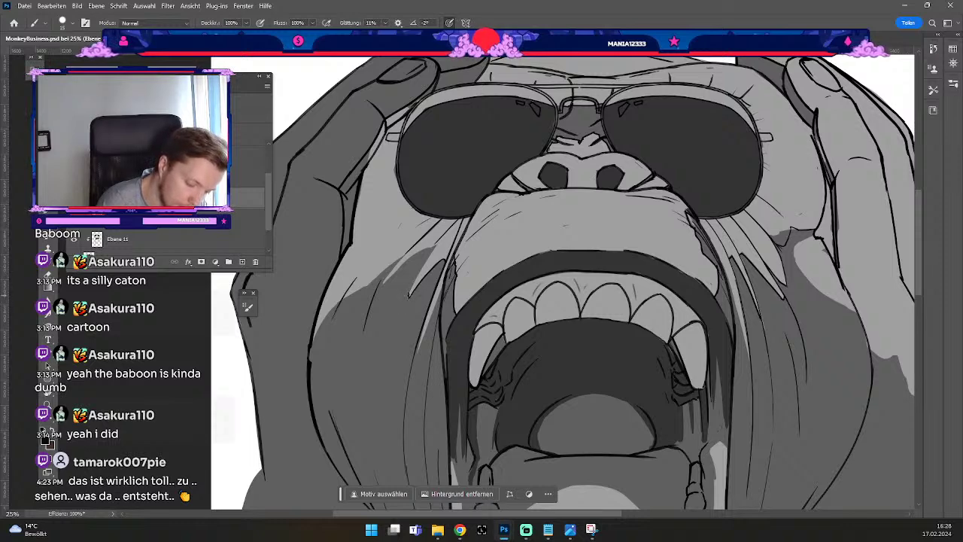
pyautogui.press('b')
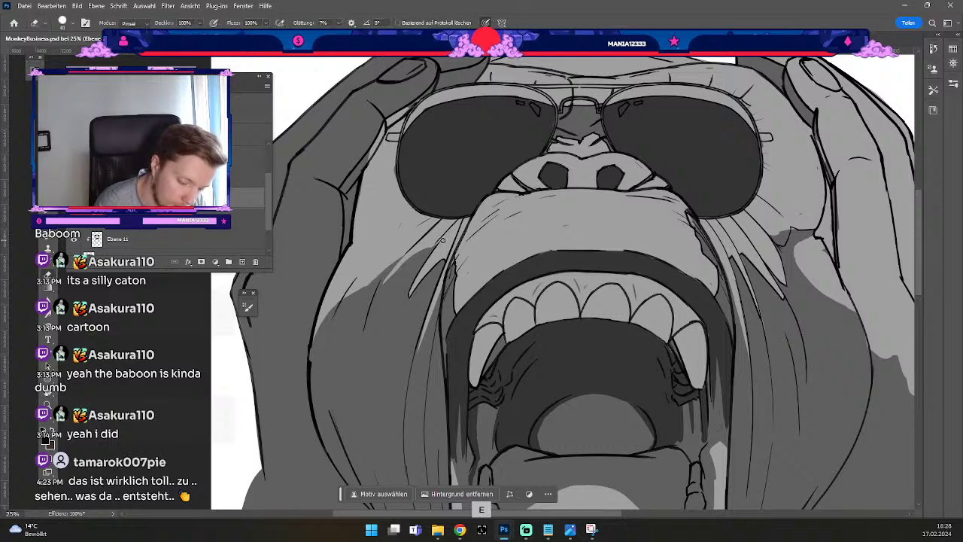
# Outline the second light spike farther out on the left cheek's shading edge, undoing stray strokes.
pyautogui.hotkey('ctrl', 'z')
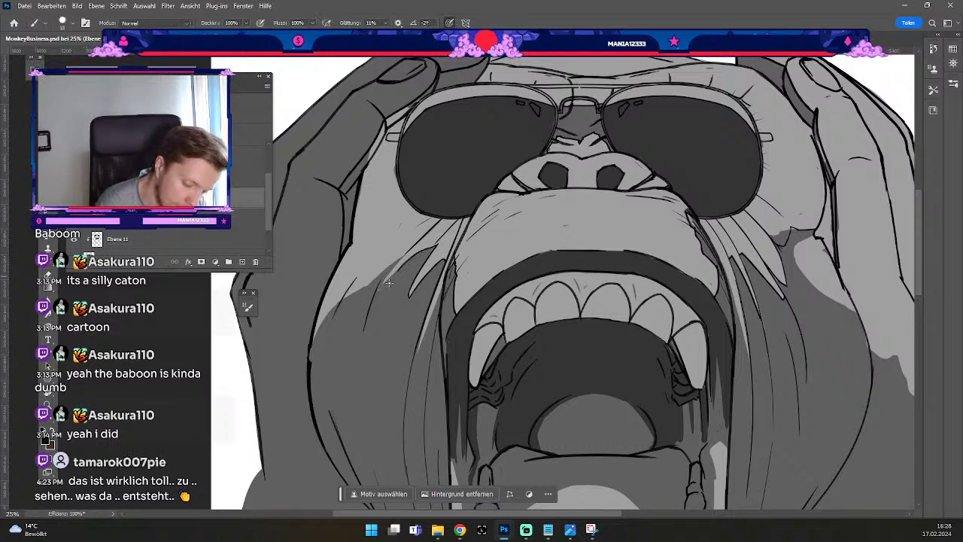
pyautogui.hotkey('ctrl', 'z')
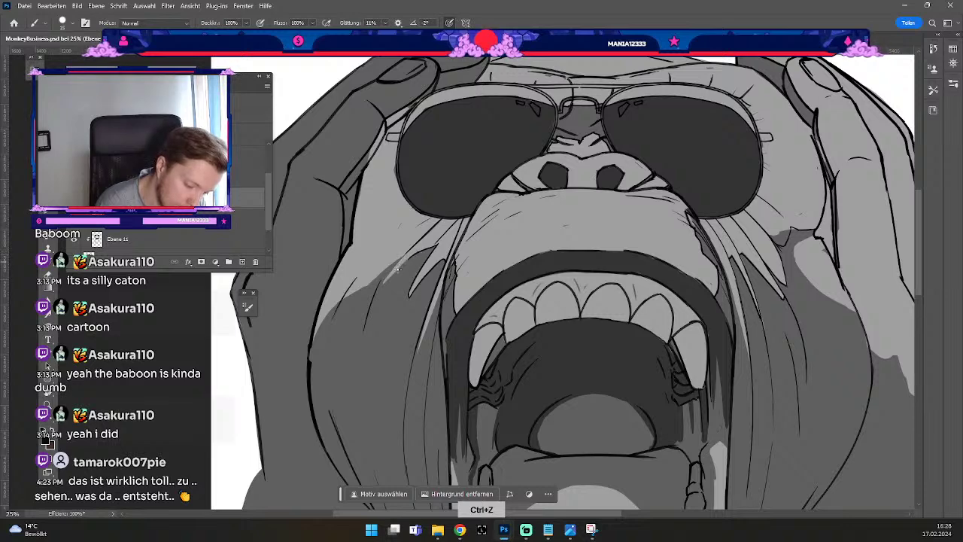
pyautogui.moveTo(399, 269); pyautogui.dragTo(381, 285)
pyautogui.hotkey('ctrl', 'z')
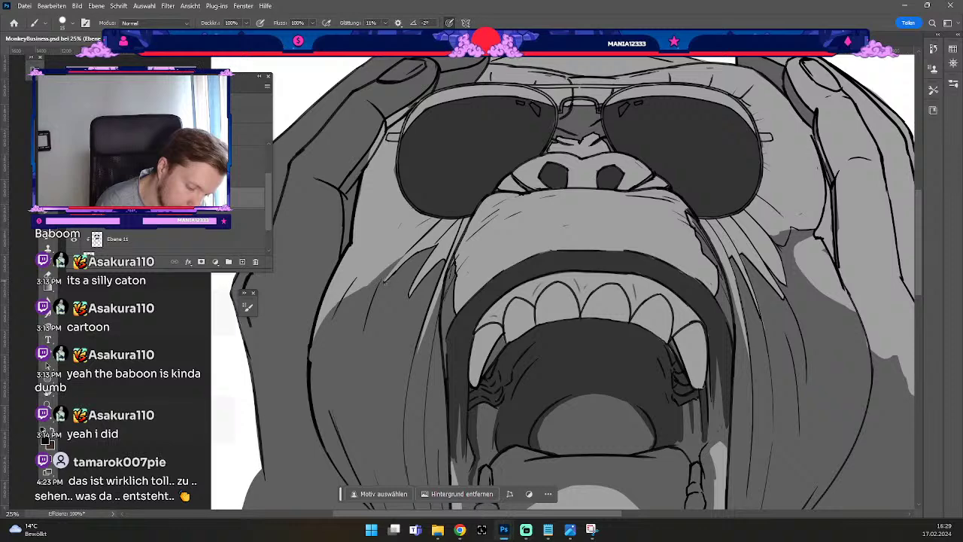
pyautogui.hotkey('ctrl', 'z')
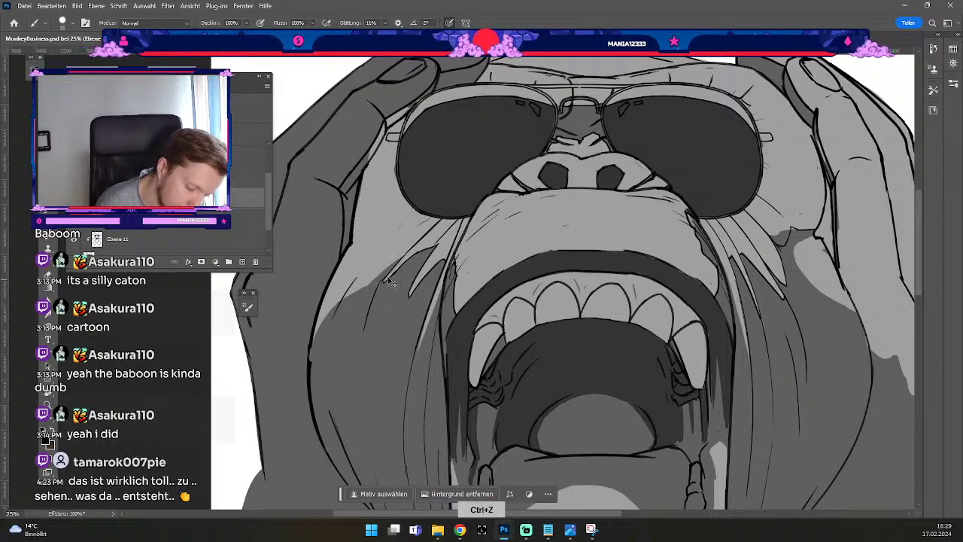
pyautogui.hotkey('ctrl', 'z')
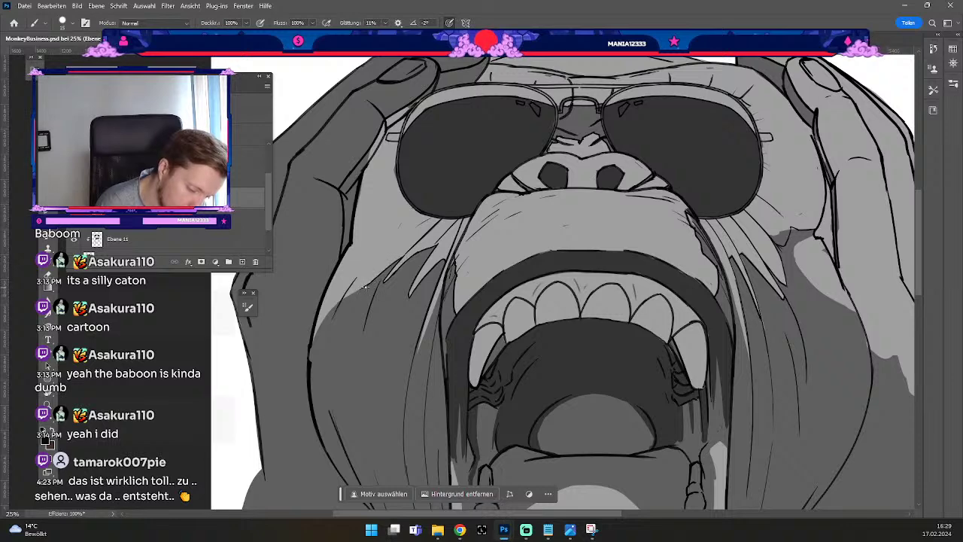
# Outline the outermost light spike and continue its jagged edge to the left cheek's contour beside the left hand, undoing stray strokes.
pyautogui.hotkey('ctrl', 'z')
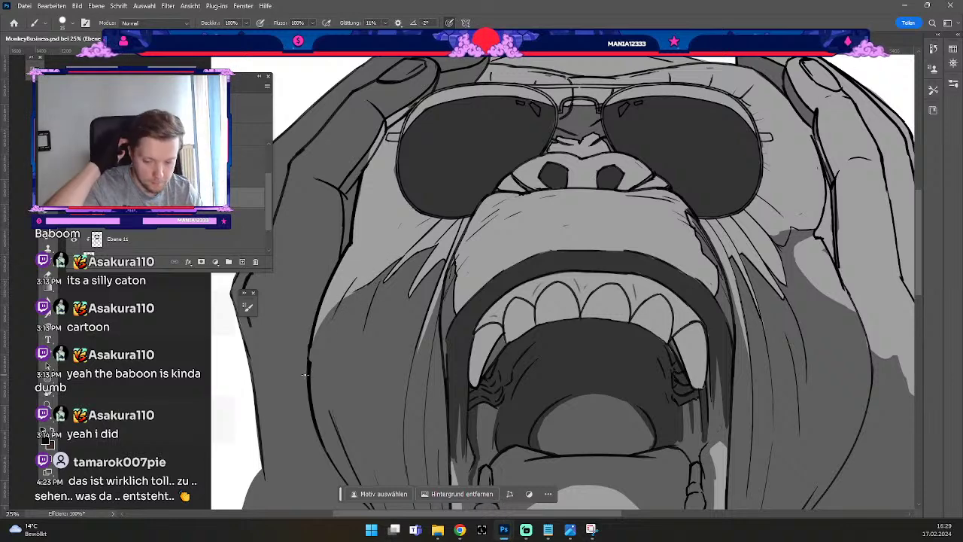
pyautogui.press('e')
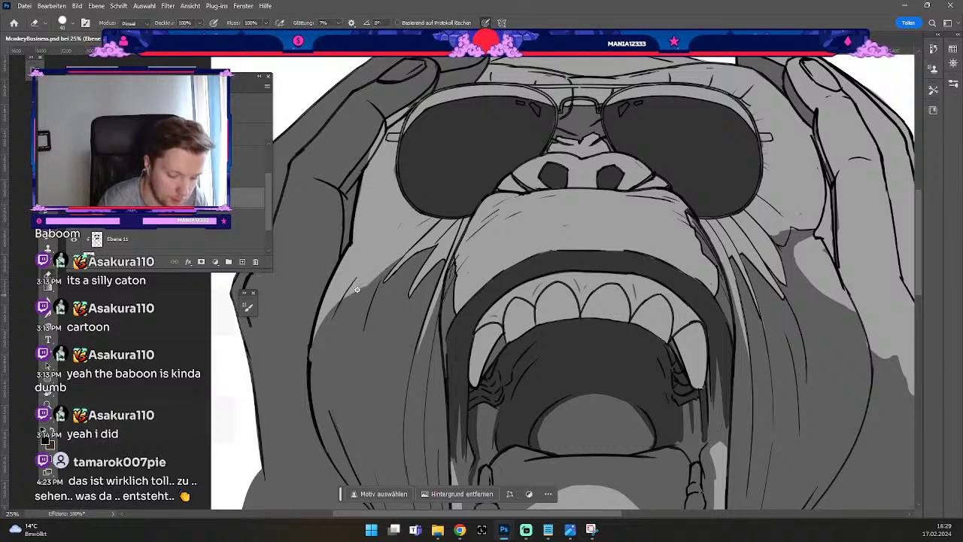
pyautogui.press('b')
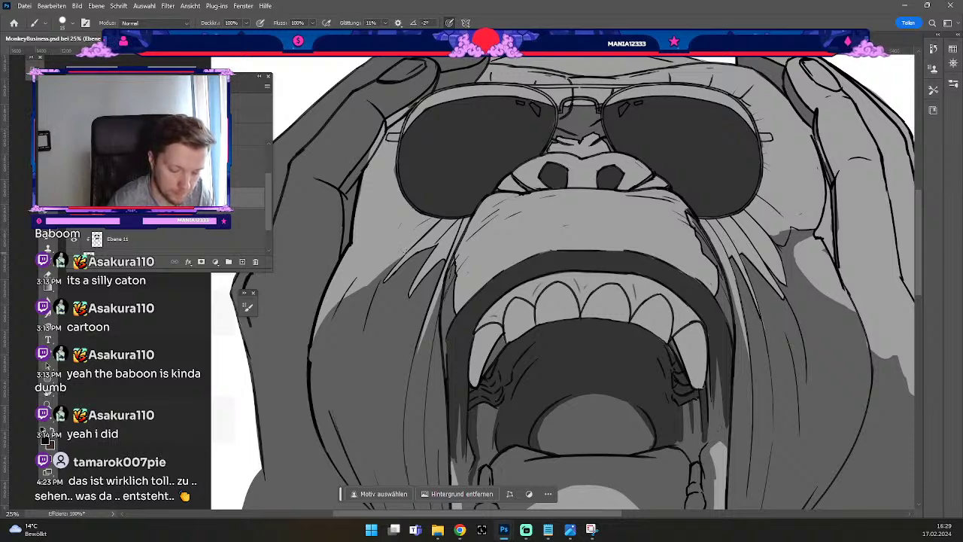
pyautogui.hotkey('ctrl', 'z')
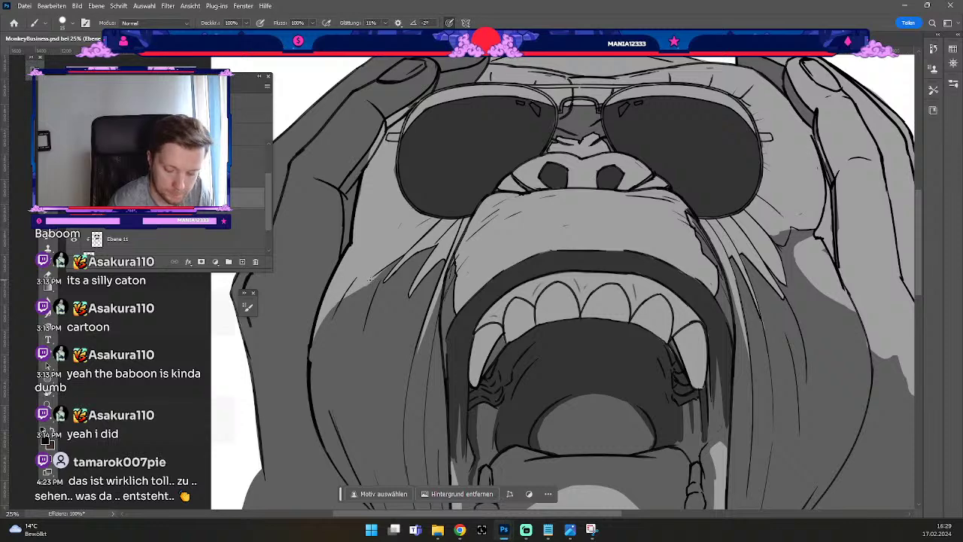
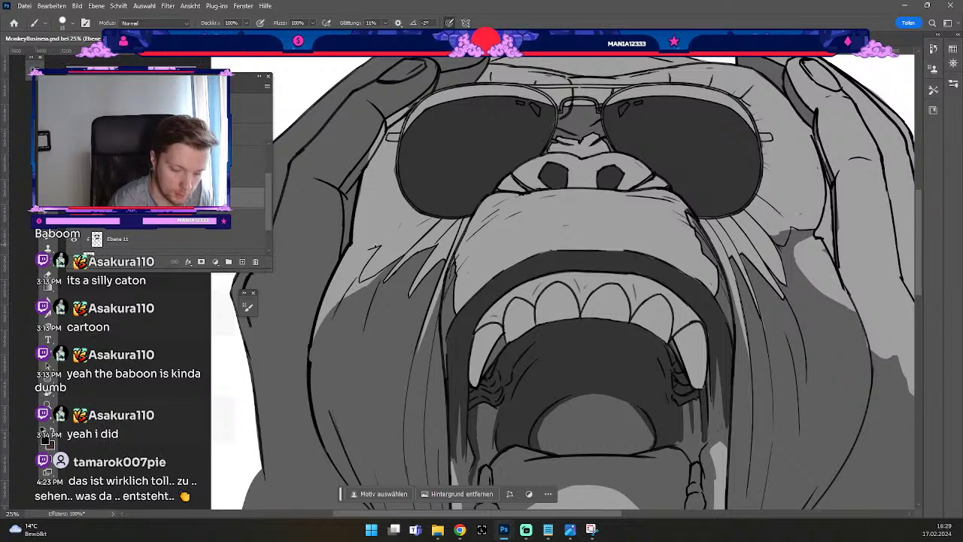
pyautogui.hotkey('ctrl', 'z')
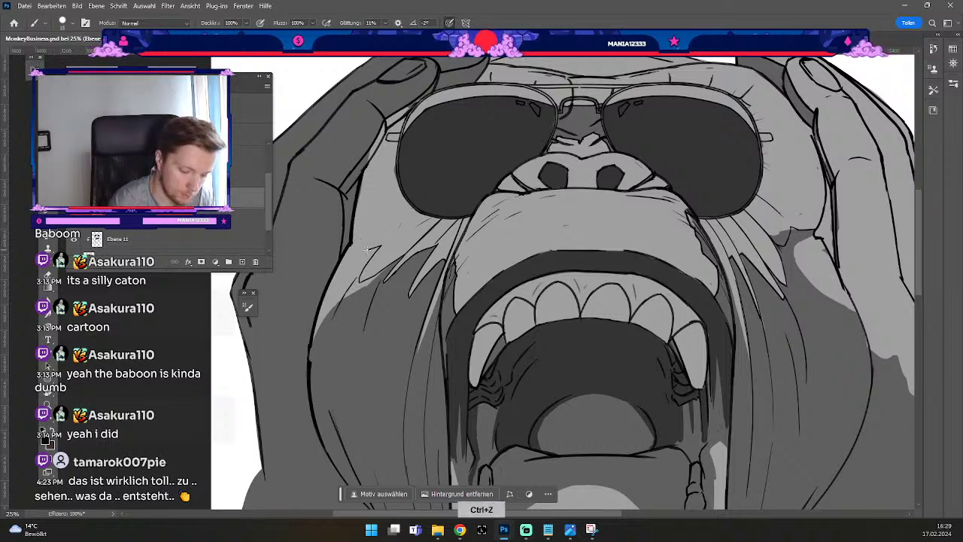
pyautogui.hotkey('ctrl', 'z')
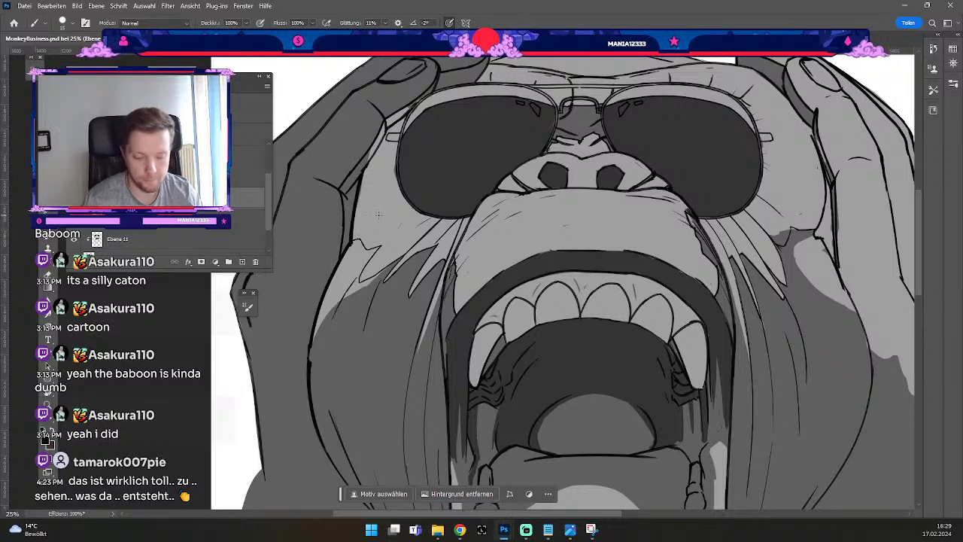
# Review the whole gorilla drawing, comparing the outlined shading on both cheeks.
pyautogui.hotkey('ctrl', '-')
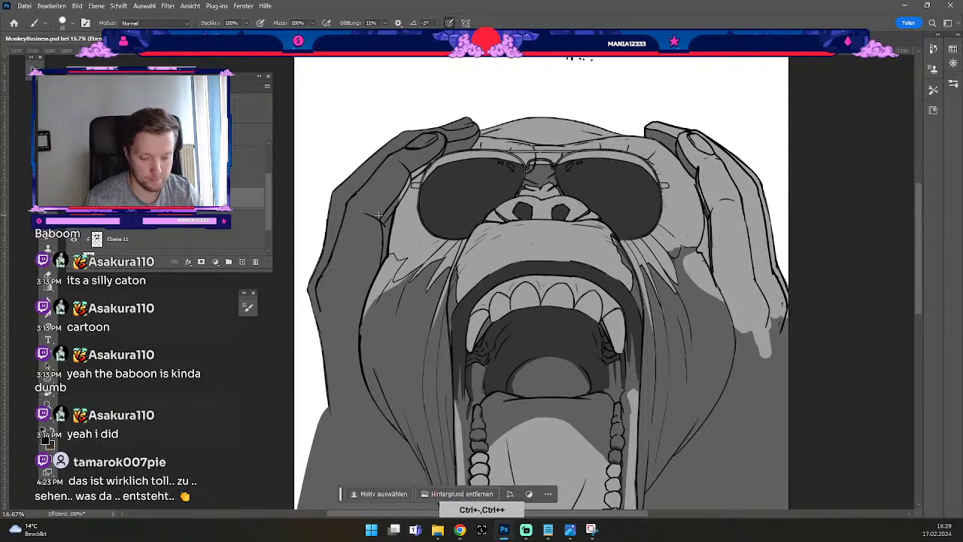
pyautogui.hotkey('ctrl', '-')
pyautogui.press('space')
pyautogui.moveTo(612, 298); pyautogui.dragTo(581, 275)
pyautogui.hotkey('ctrl', '-')
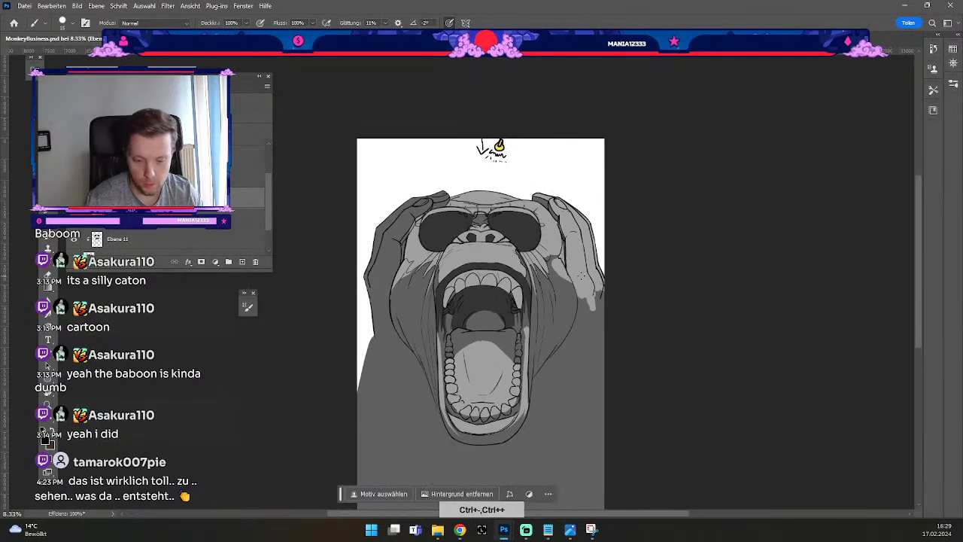
pyautogui.hotkey('ctrl', '+')
pyautogui.press('space')
pyautogui.moveTo(581, 276); pyautogui.dragTo(576, 201)
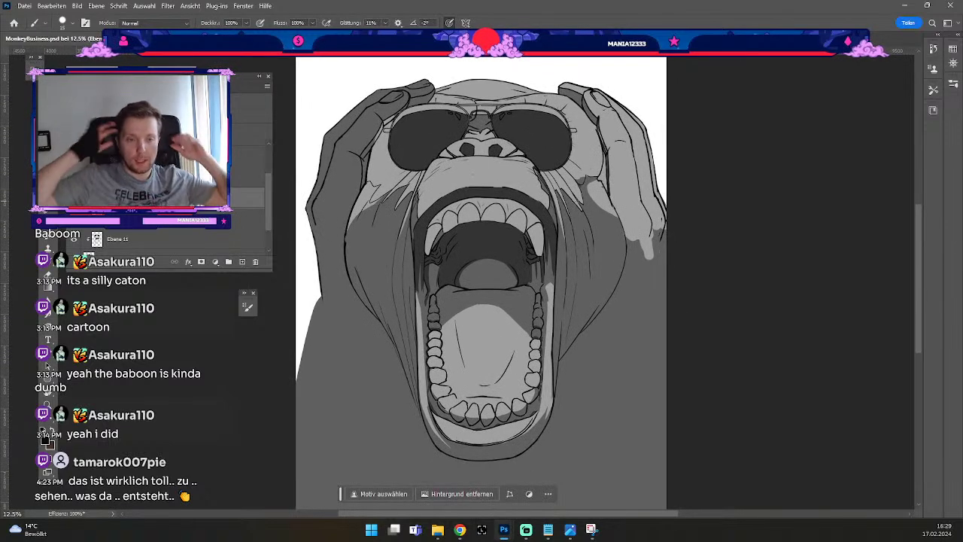